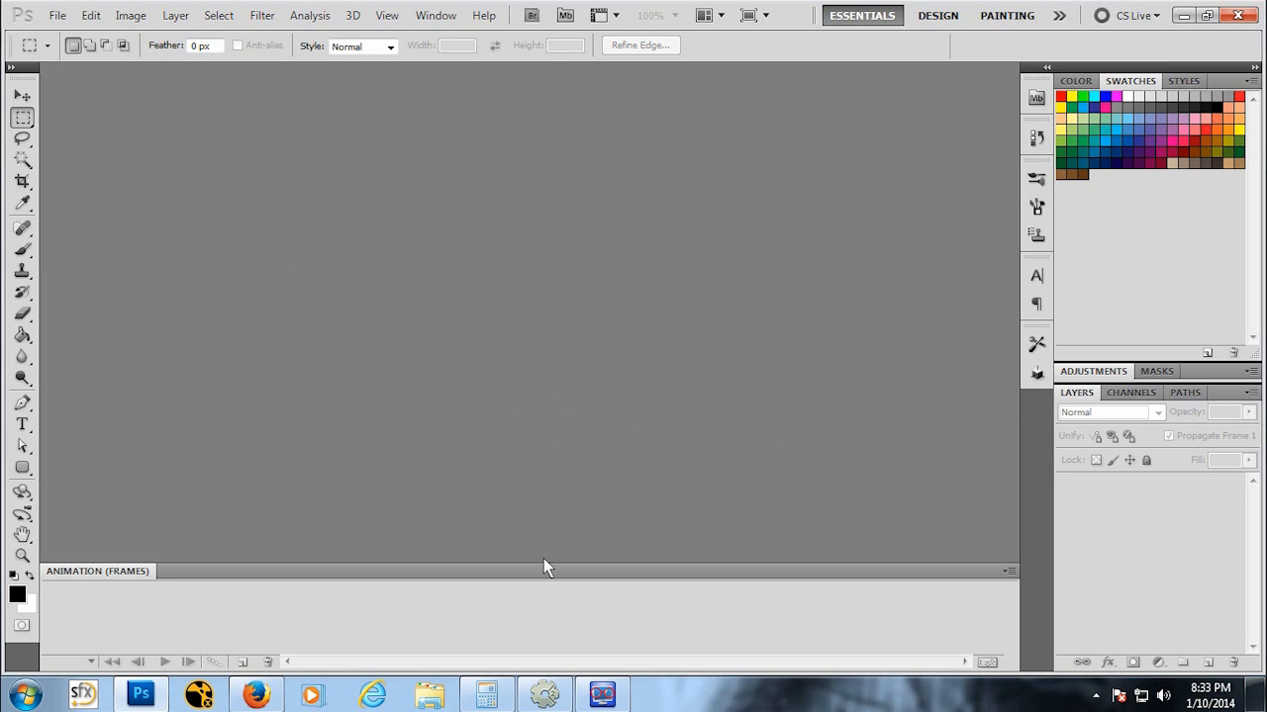
Step: Switch to Construct 2 and start a new empty project
left_click(542, 698)
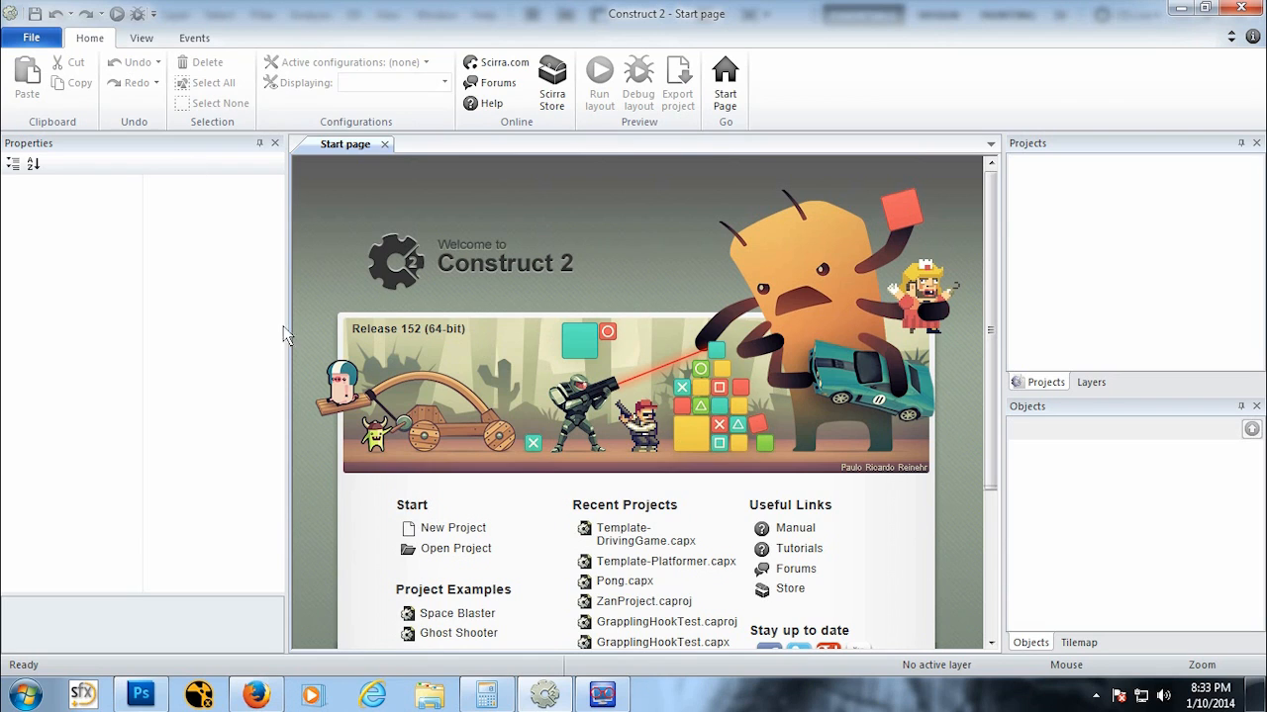
left_click(441, 530)
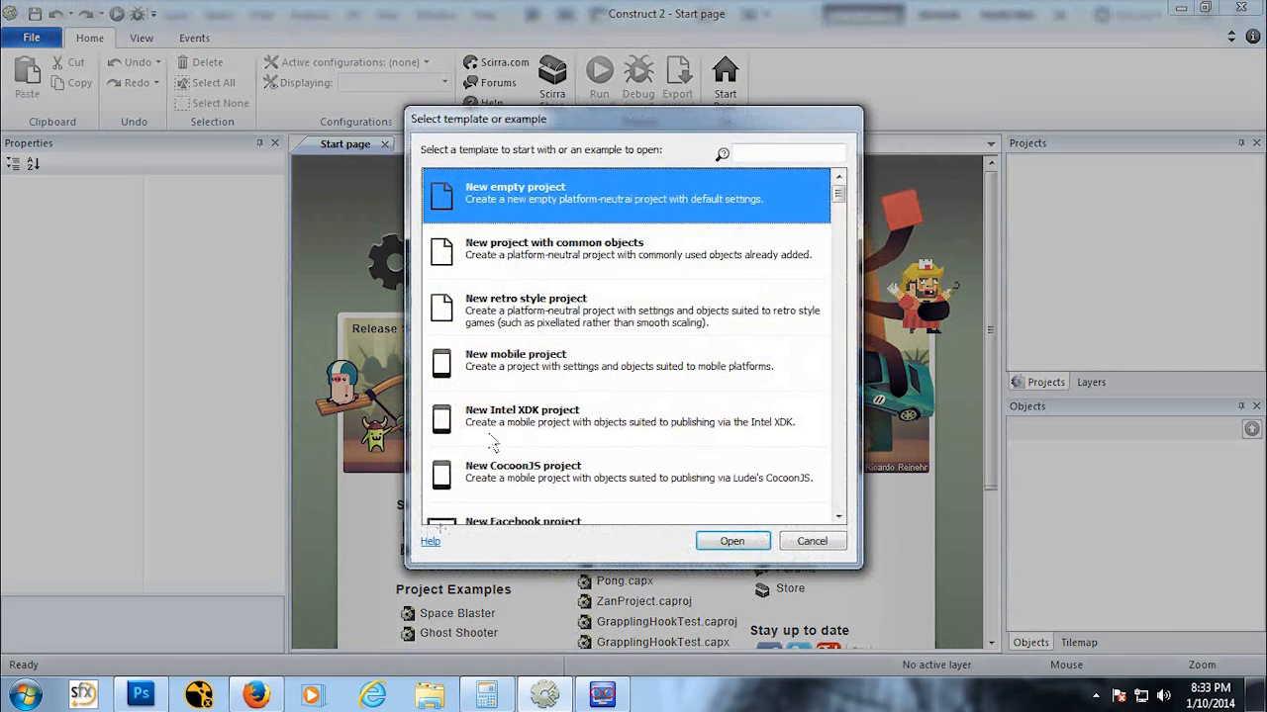
left_click(733, 541)
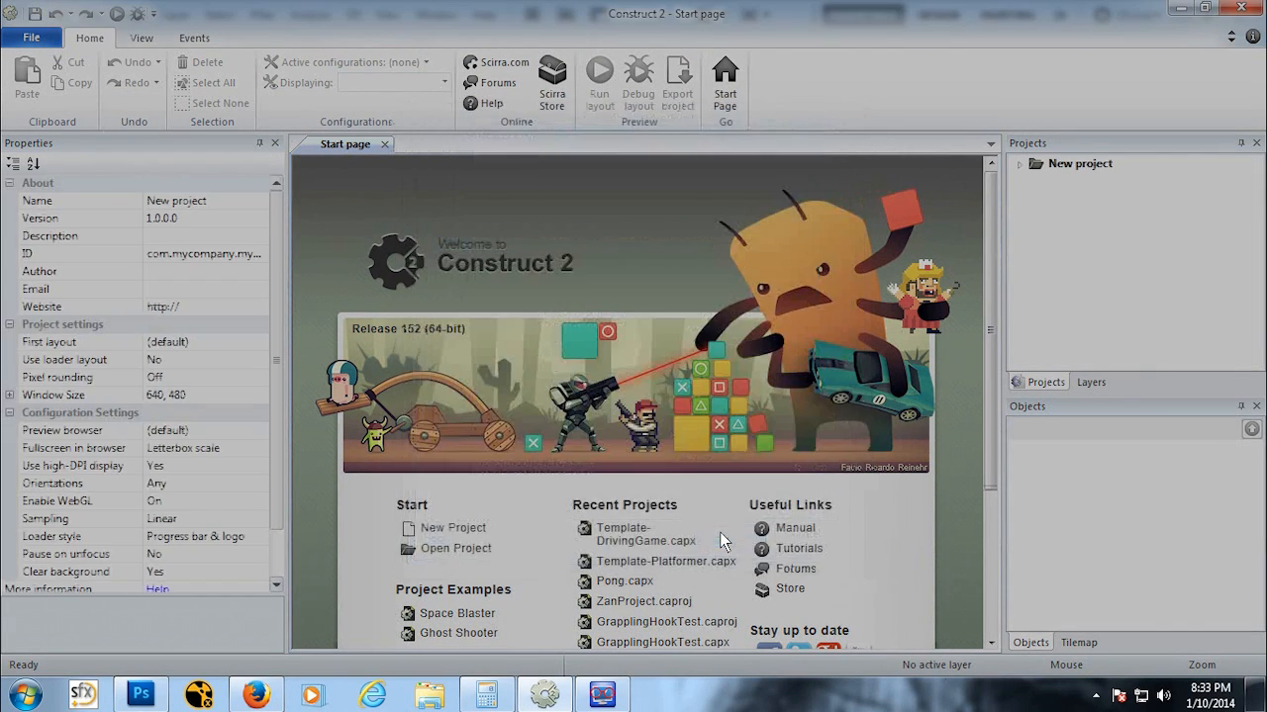
left_click(29, 38)
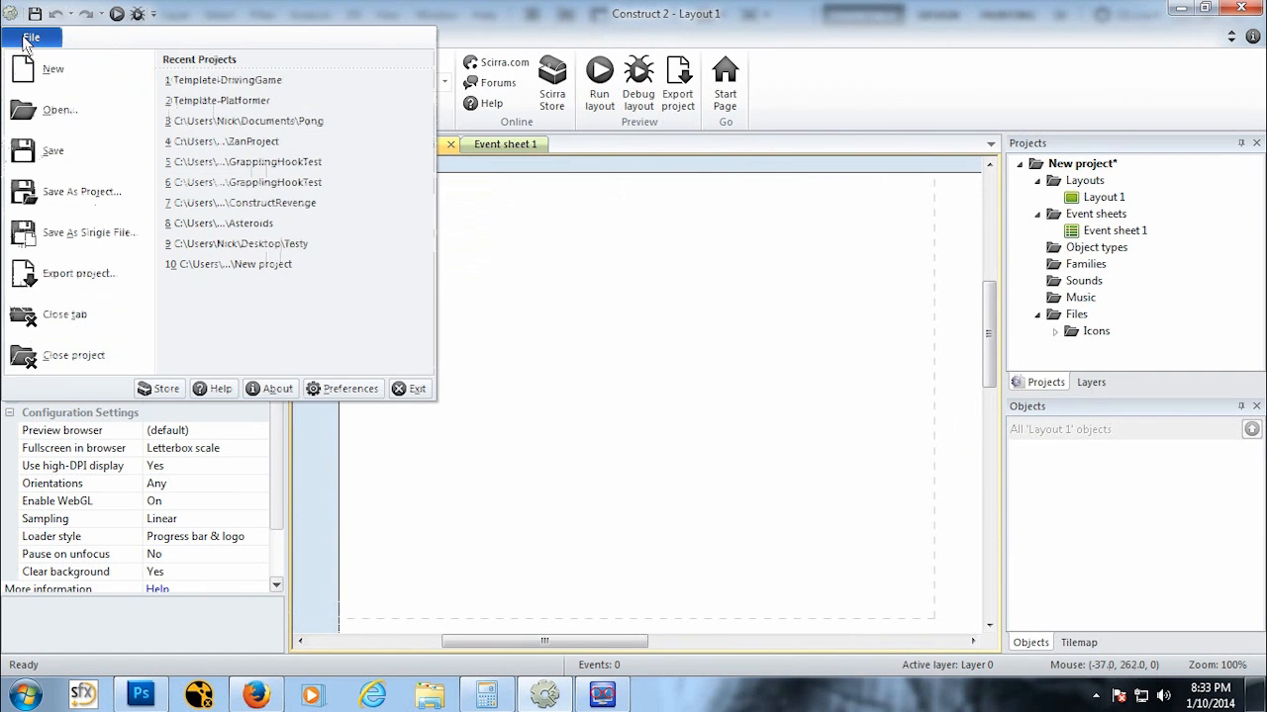
left_click(79, 192)
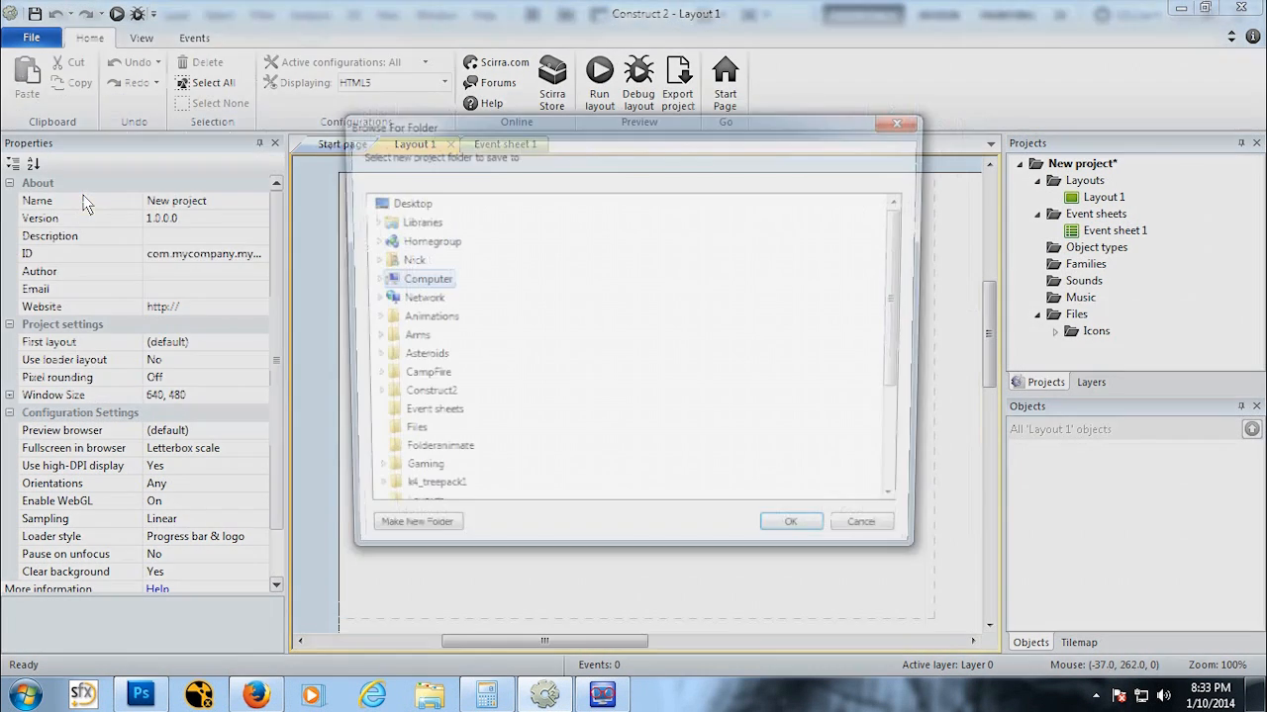
left_click(403, 201)
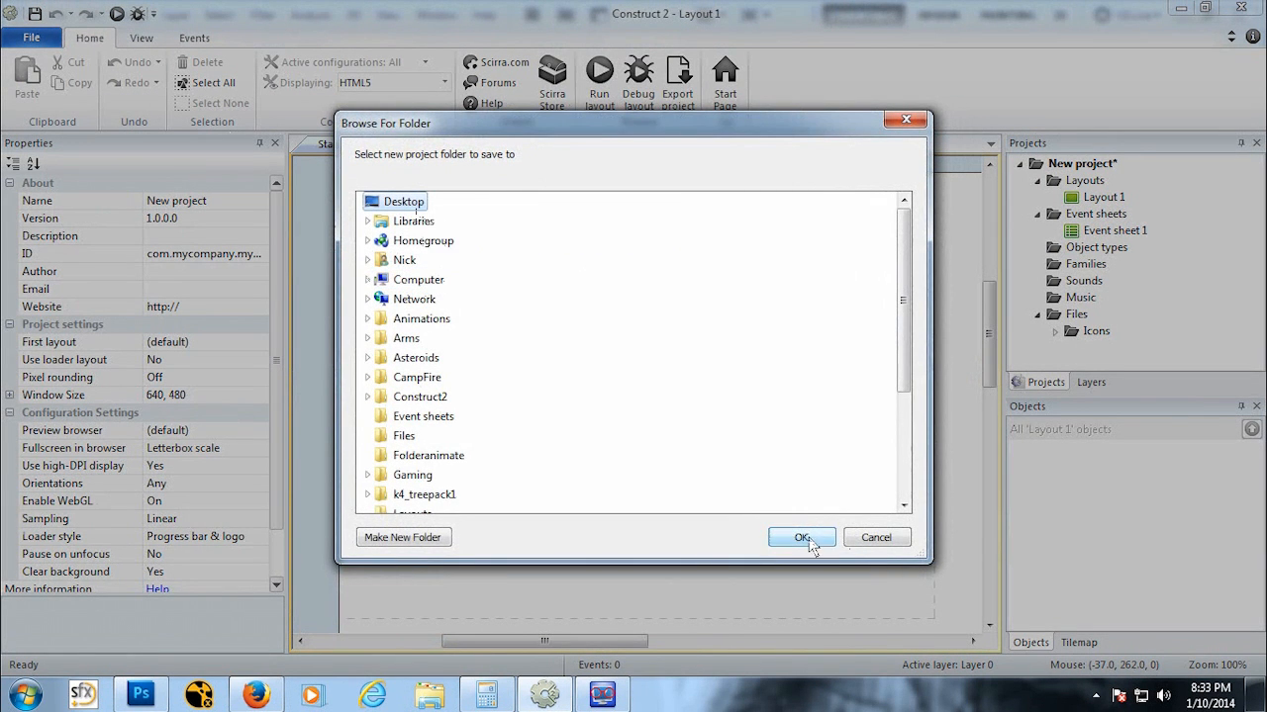
left_click(801, 537)
left_click(804, 386)
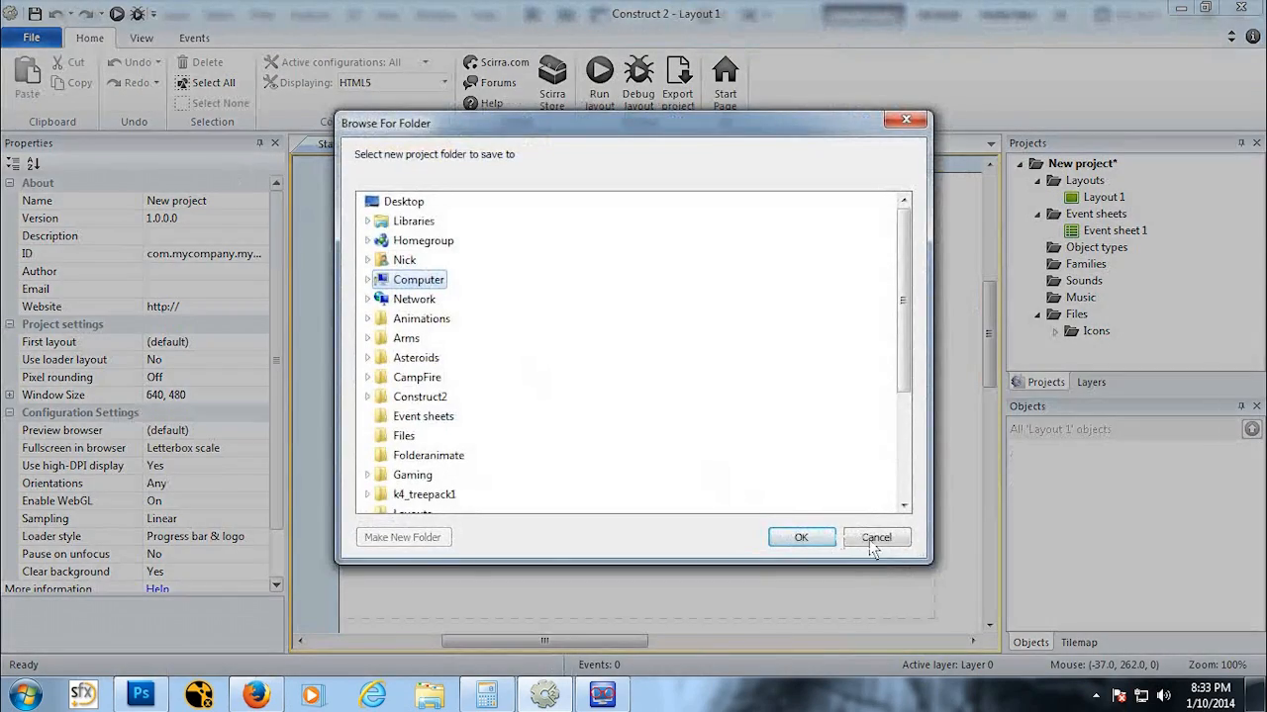
left_click(878, 536)
Step: Save the project as Asteroids.capx in the Documents library
left_click(35, 14)
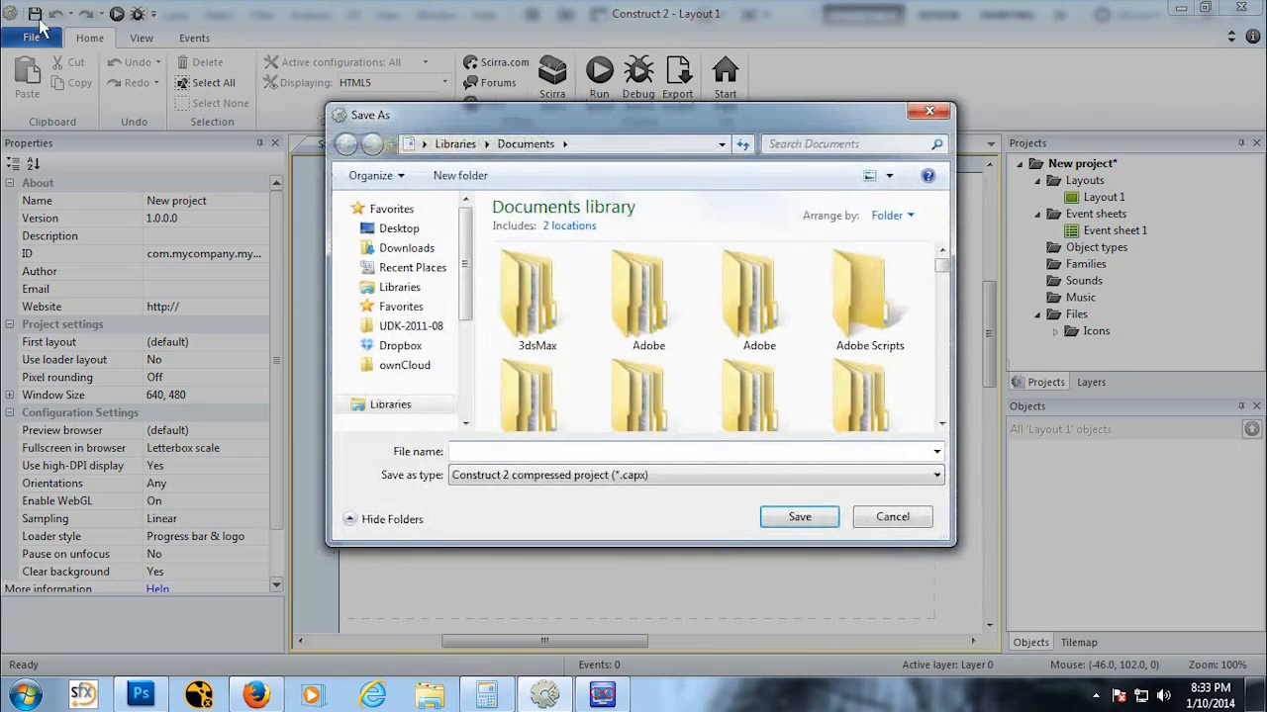
left_click(419, 231)
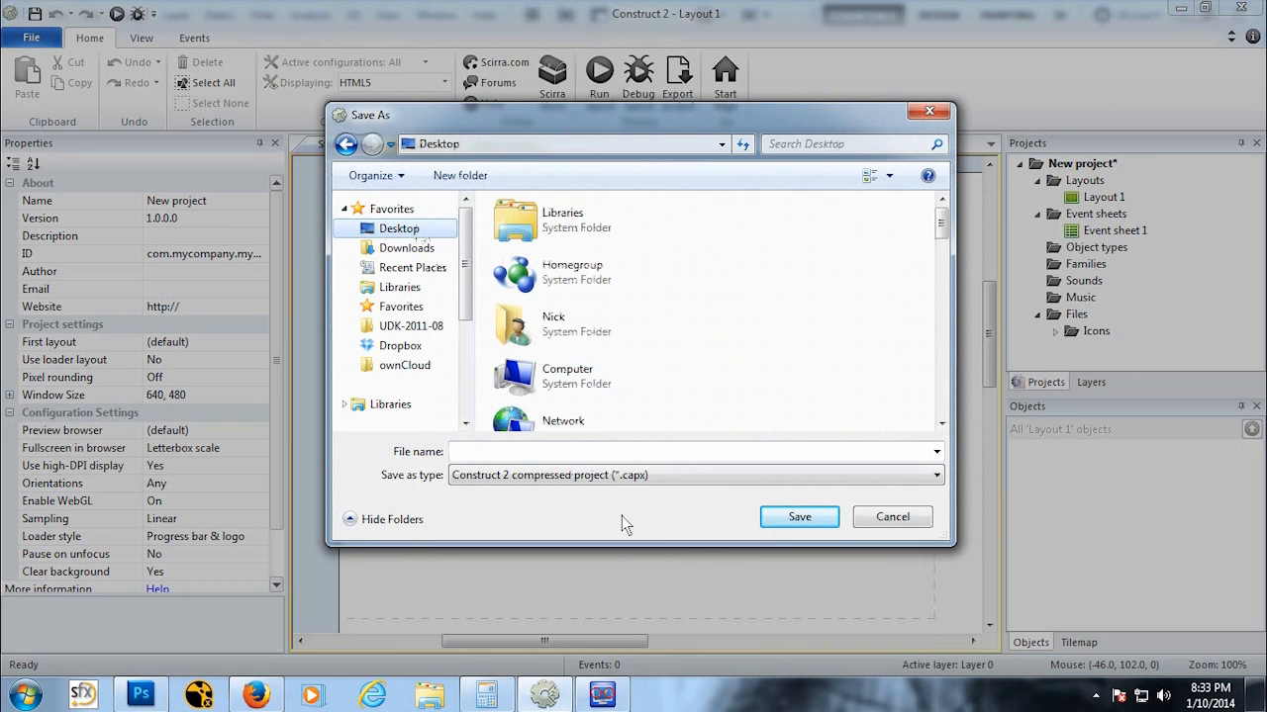
left_click(569, 458)
type("A")
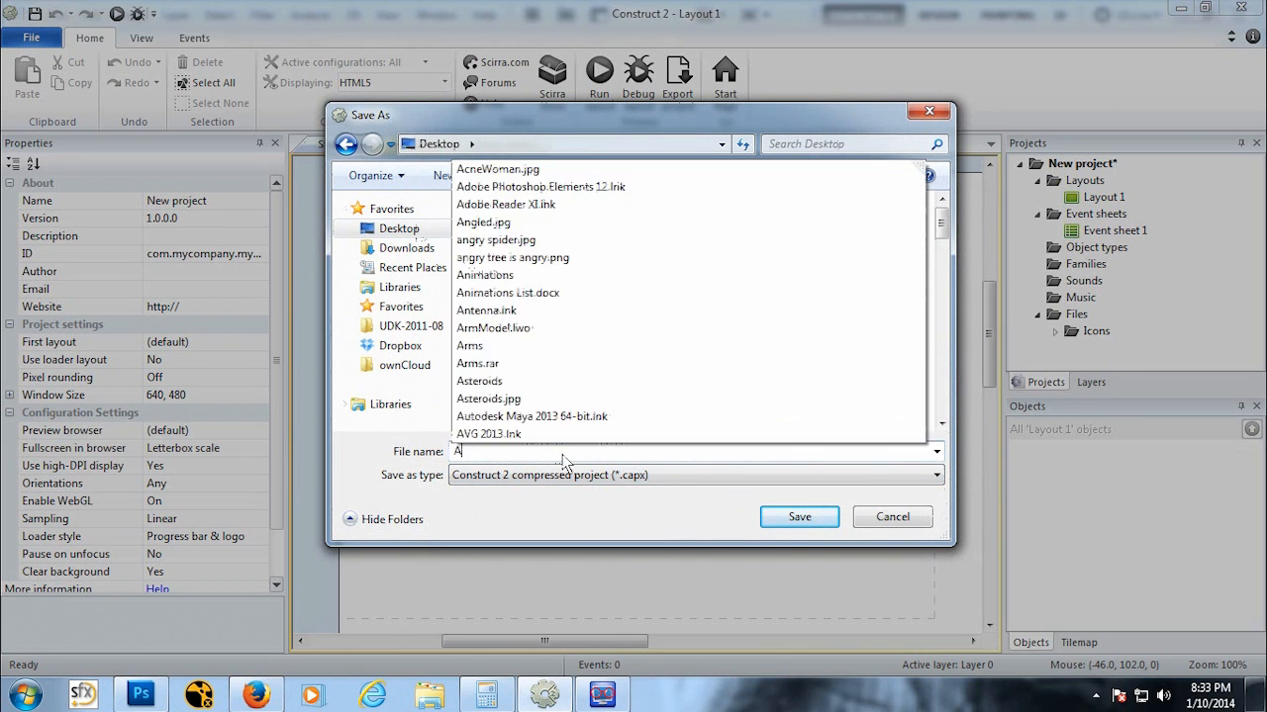
type("ster")
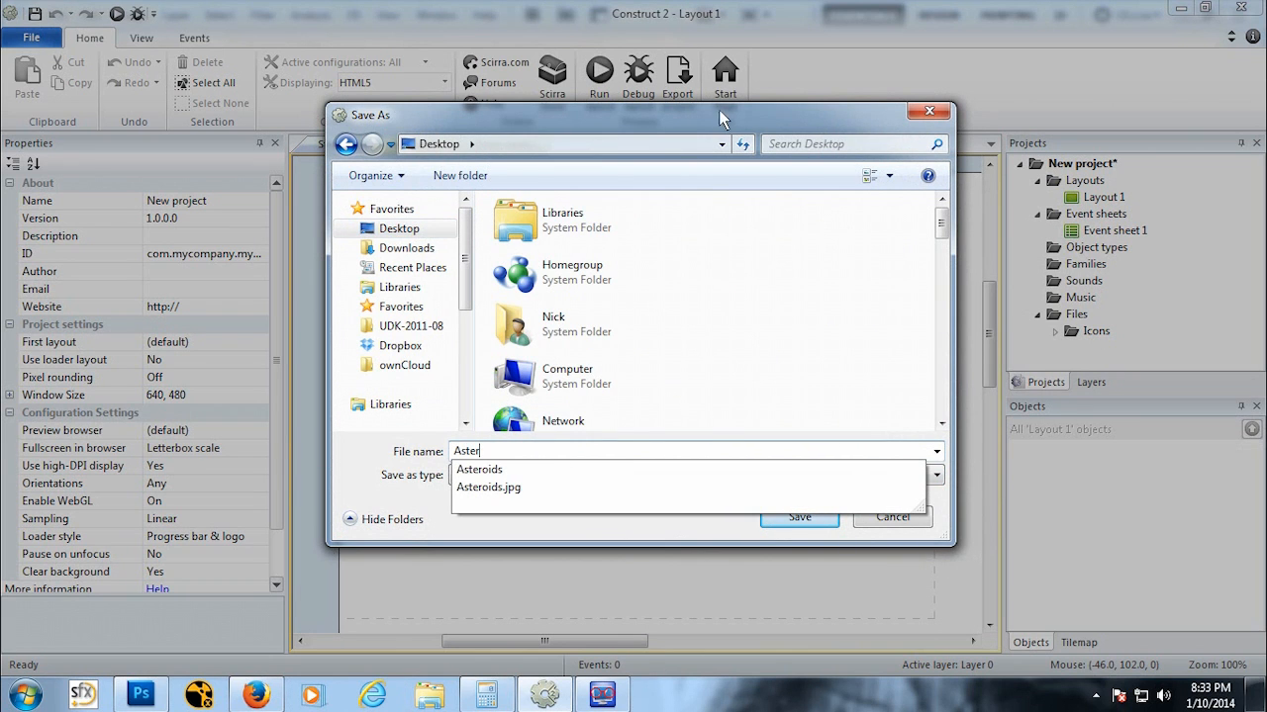
left_click(580, 238)
scroll(582, 244, "down", 3)
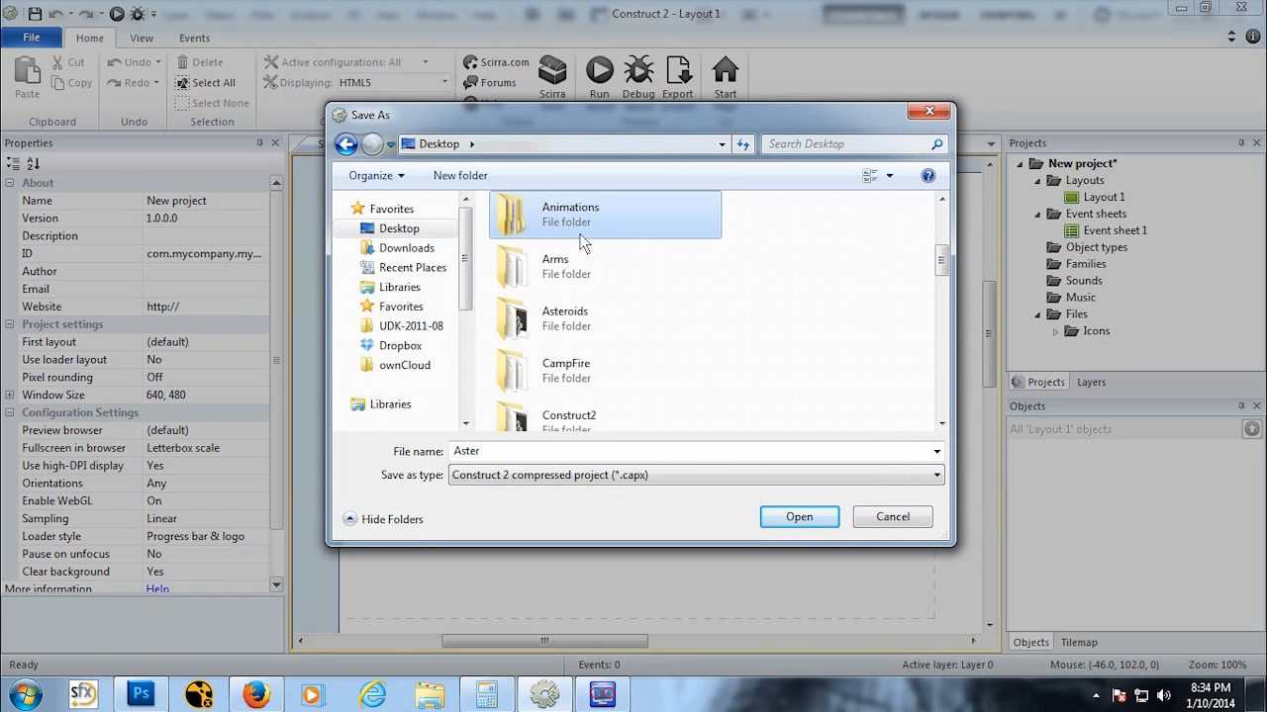
left_click(416, 287)
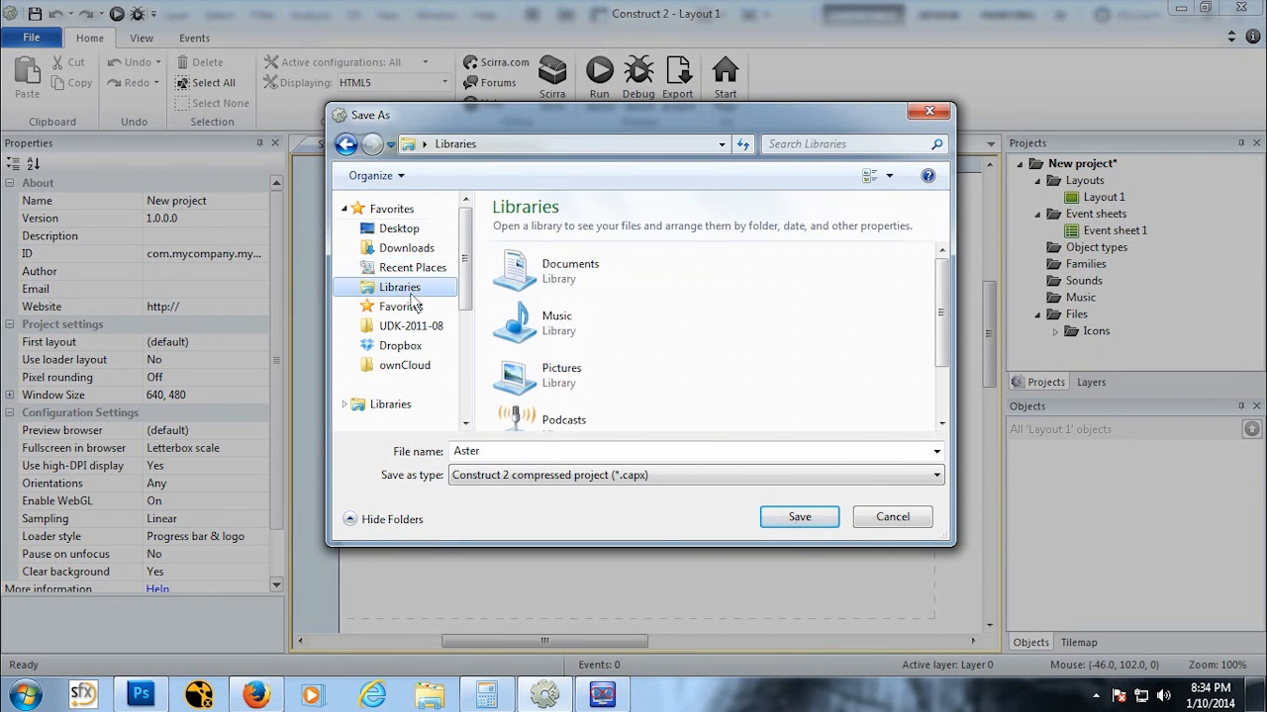
double_click(601, 277)
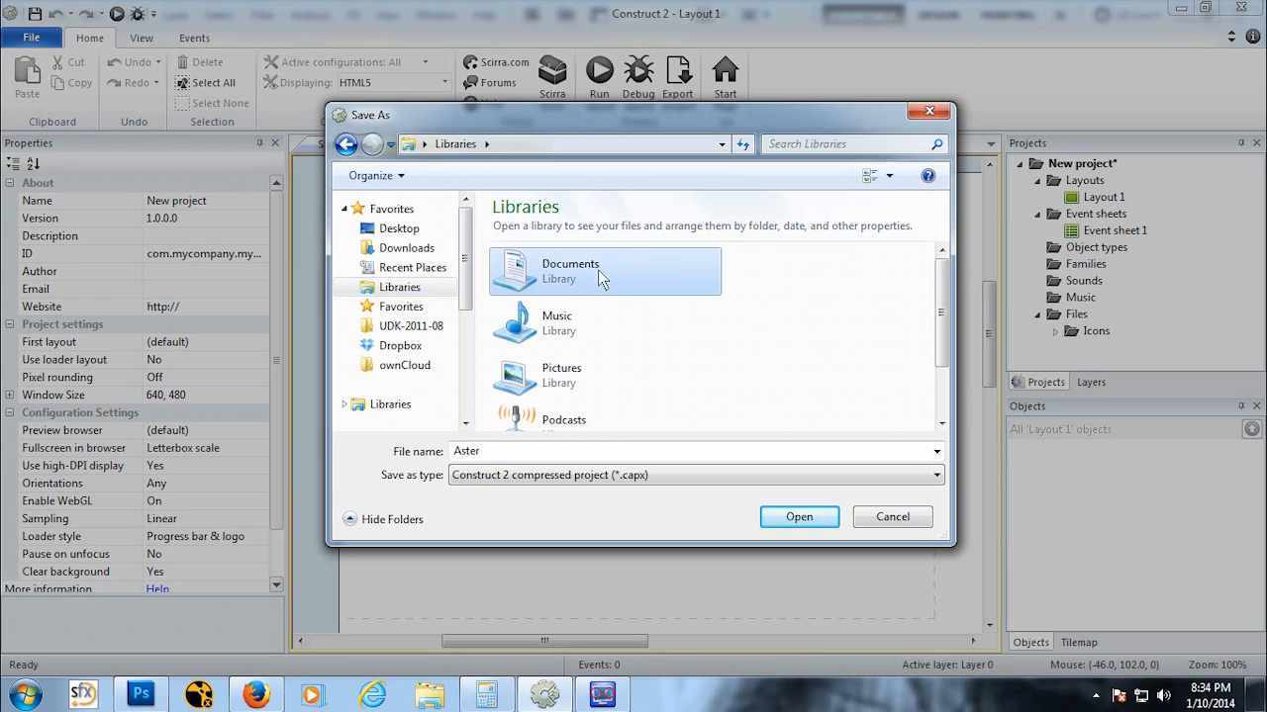
left_click(610, 446)
left_click(610, 446)
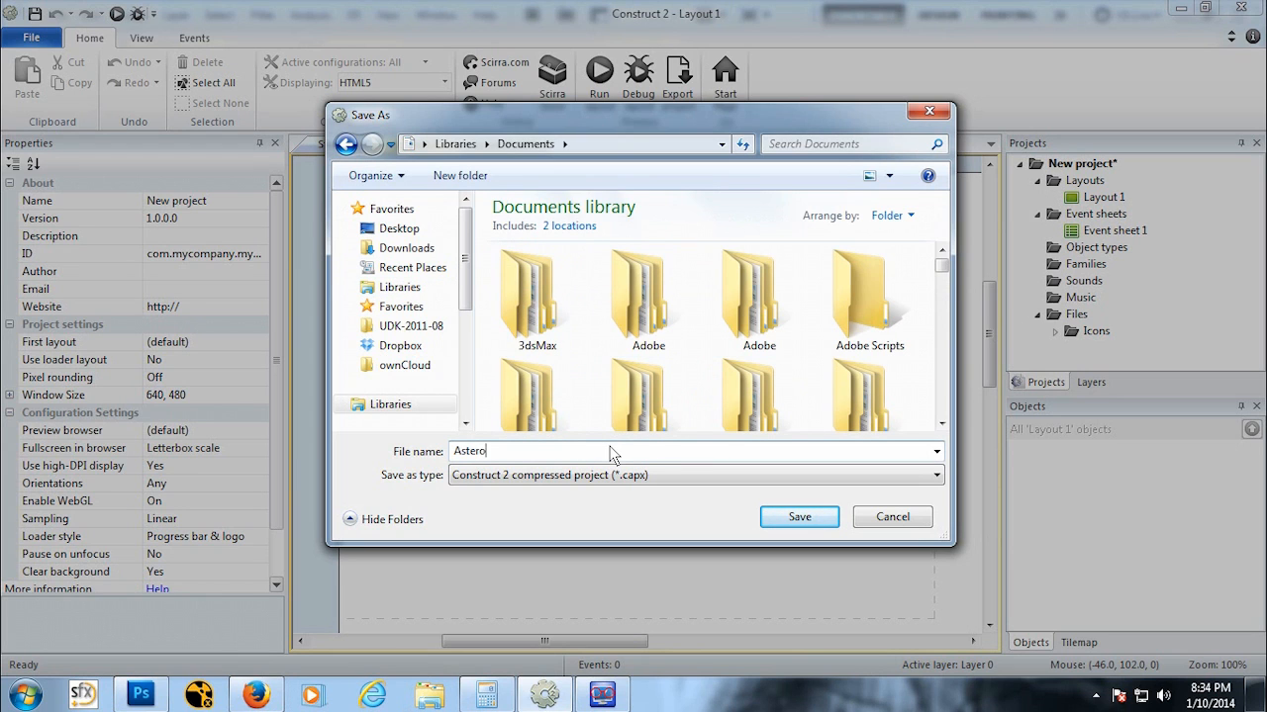
left_click(804, 517)
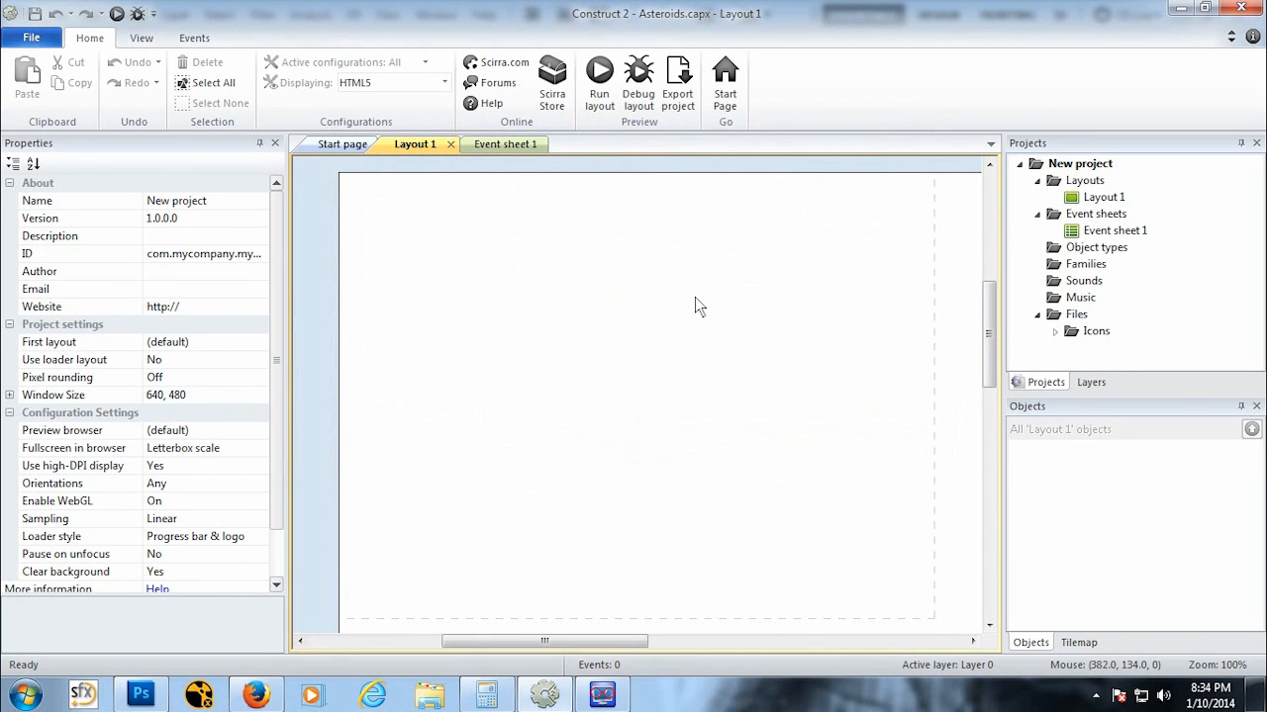
Step: Browse the folders of the Documents library in Windows Explorer, then close the window
left_click(25, 696)
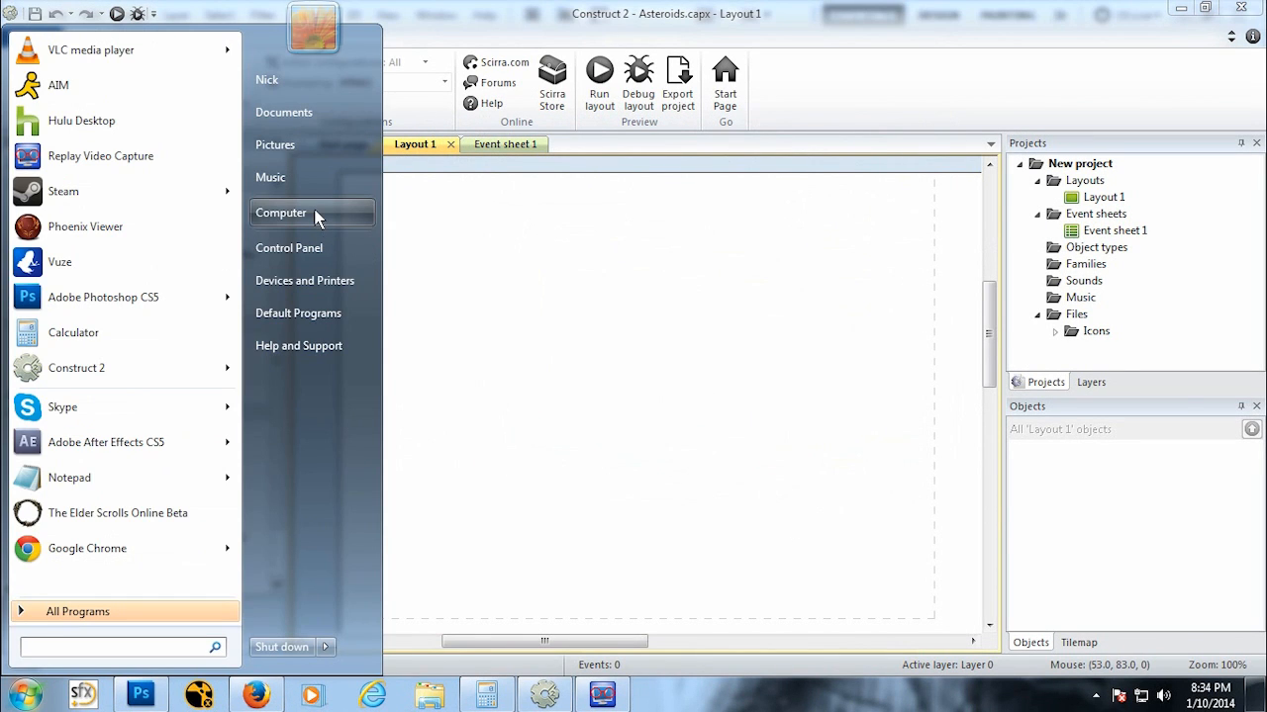
left_click(287, 111)
left_click(443, 349)
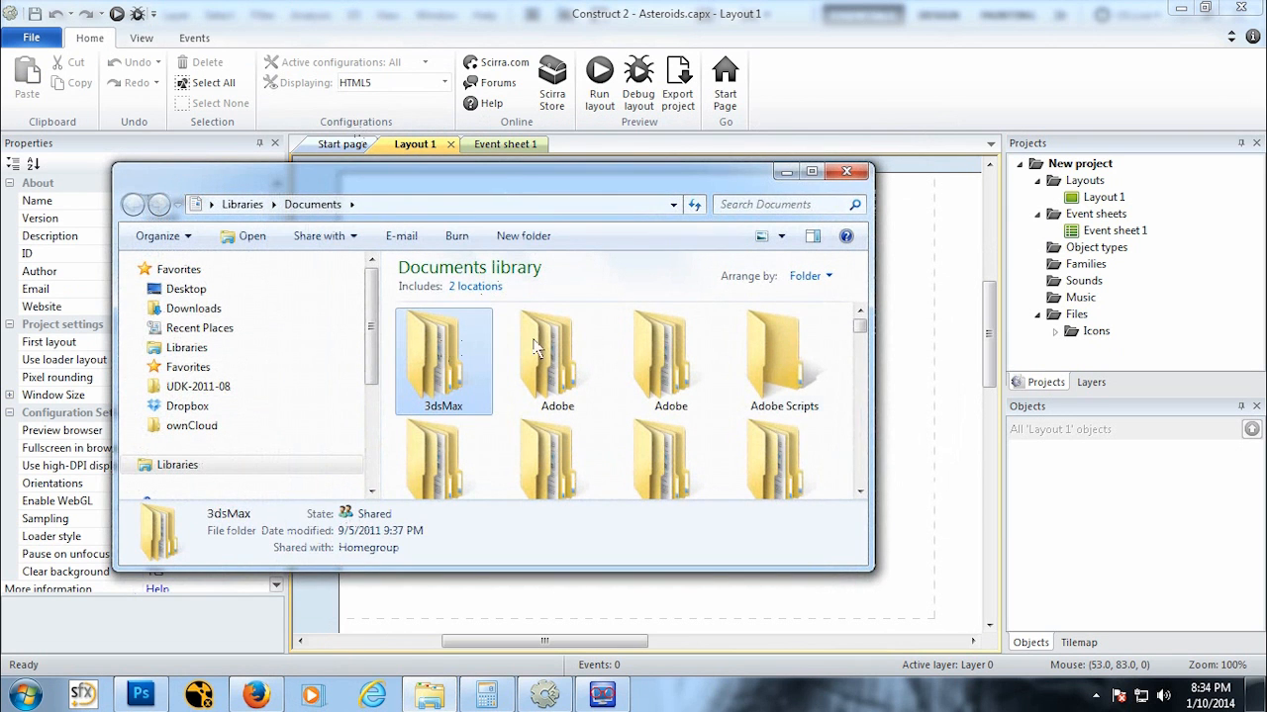
key("a")
key("a")
key("a")
key("a")
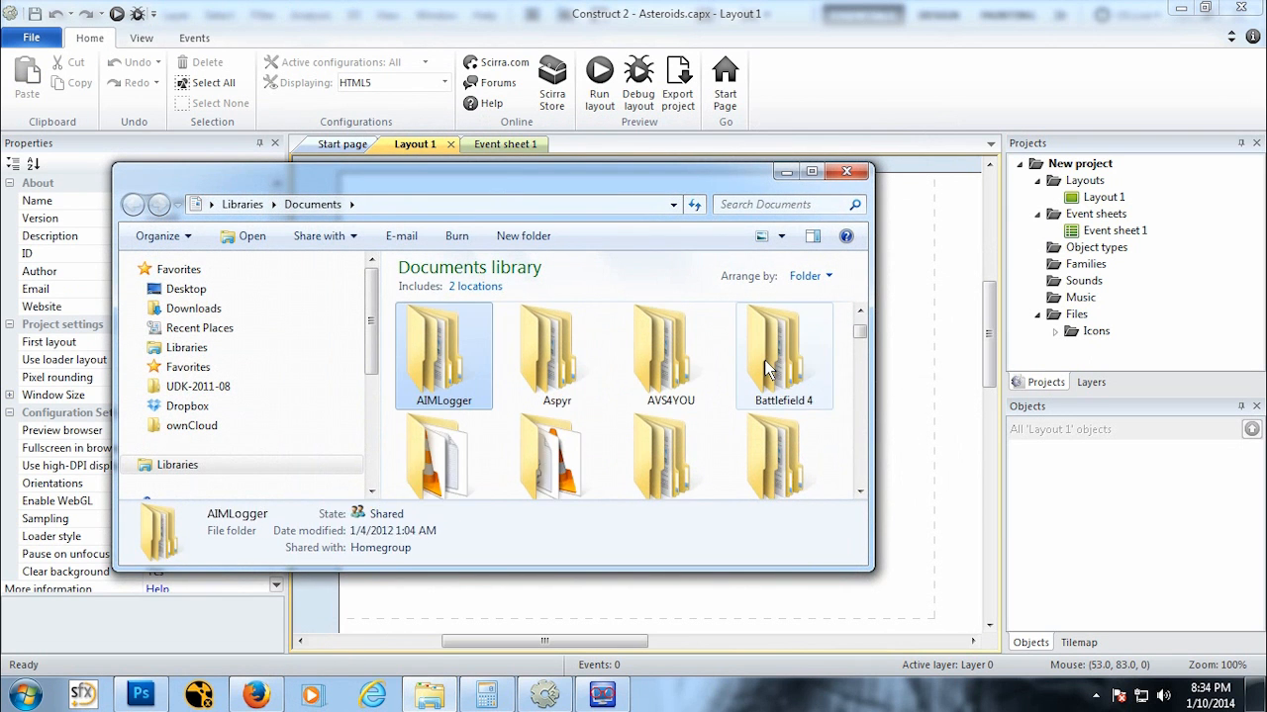
key("a")
key("a")
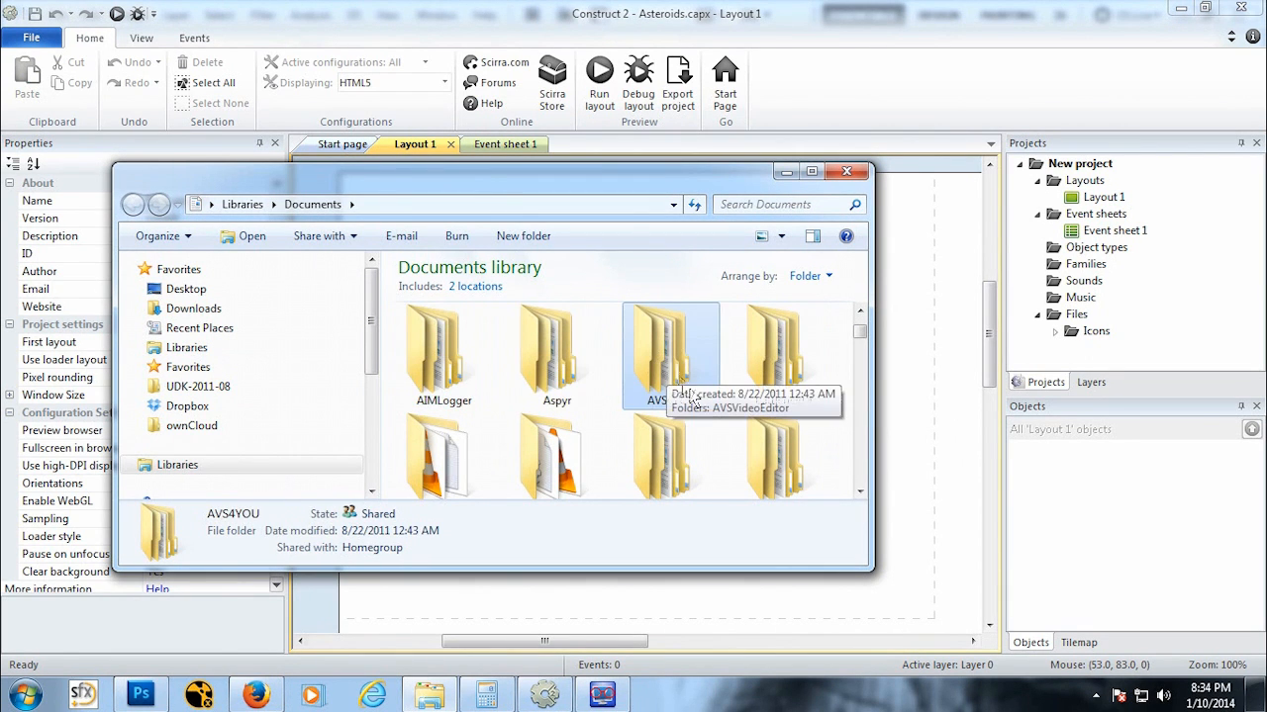
key("a")
key("a")
key("a")
key("a")
key("a")
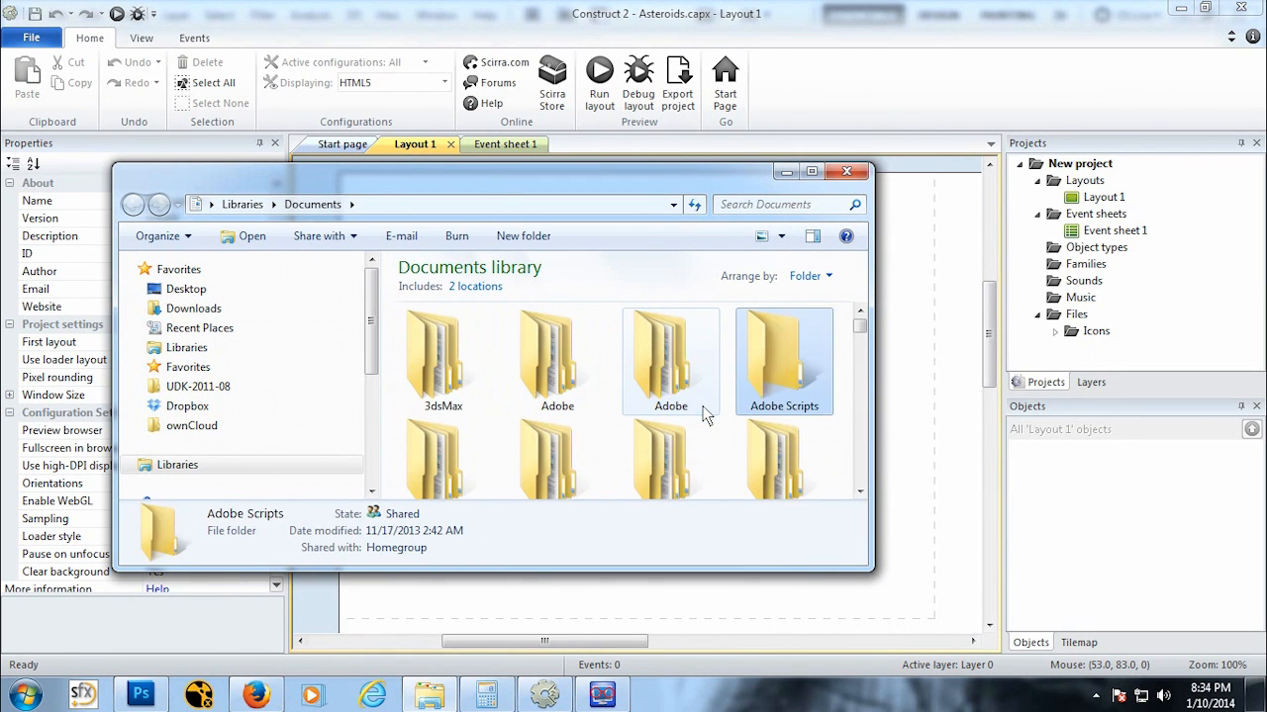
key("a")
left_click_drag(860, 335, 878, 317)
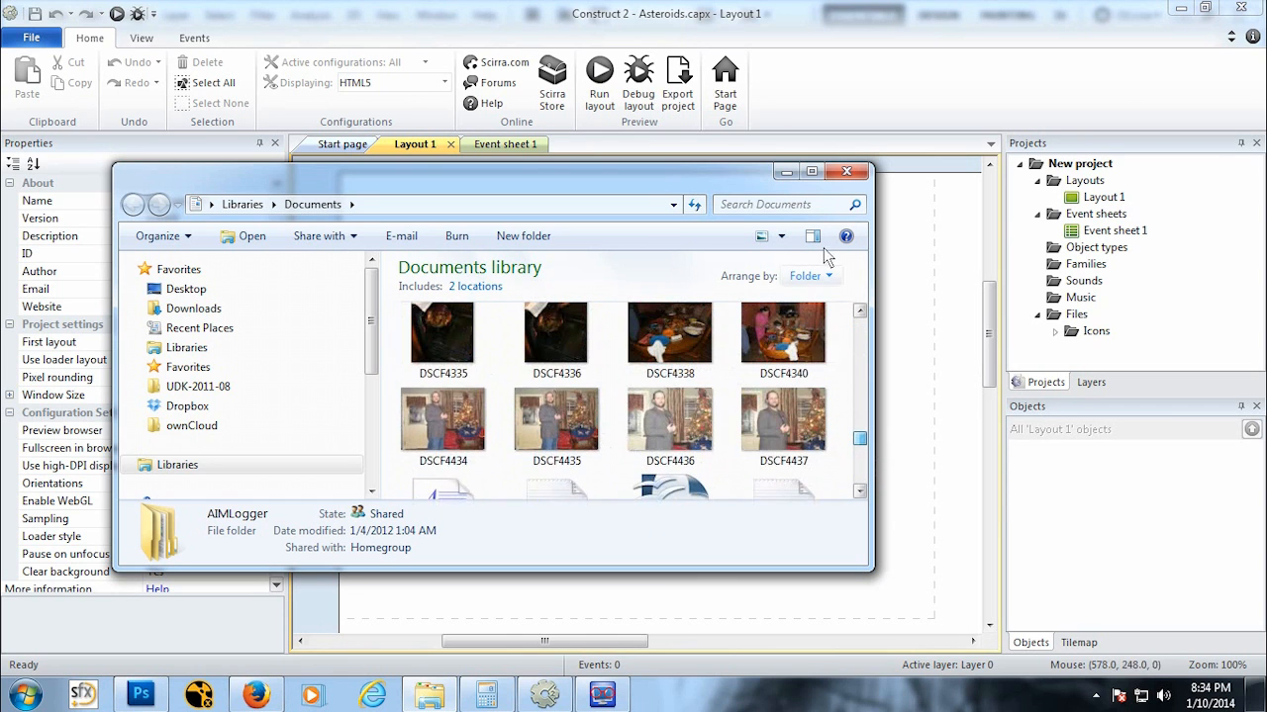
key("Escape")
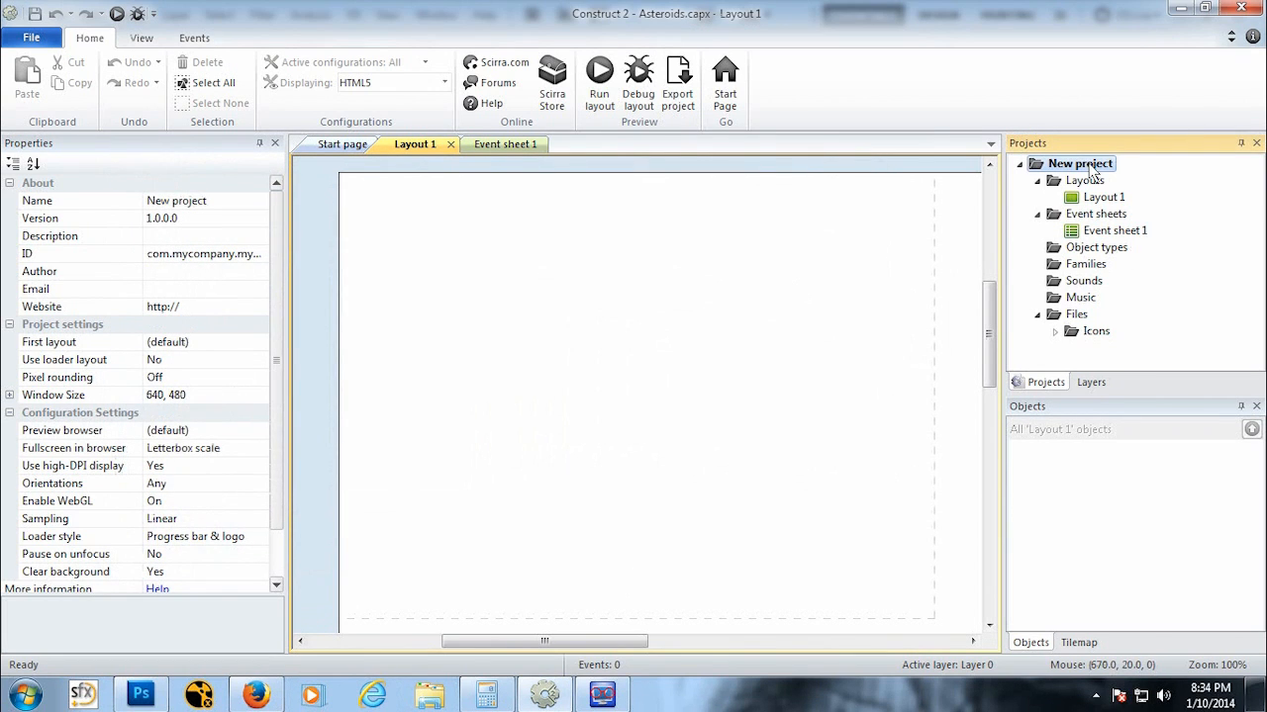
Step: Rename the project to Asteroids in its properties and save it
left_click(225, 204)
type("As")
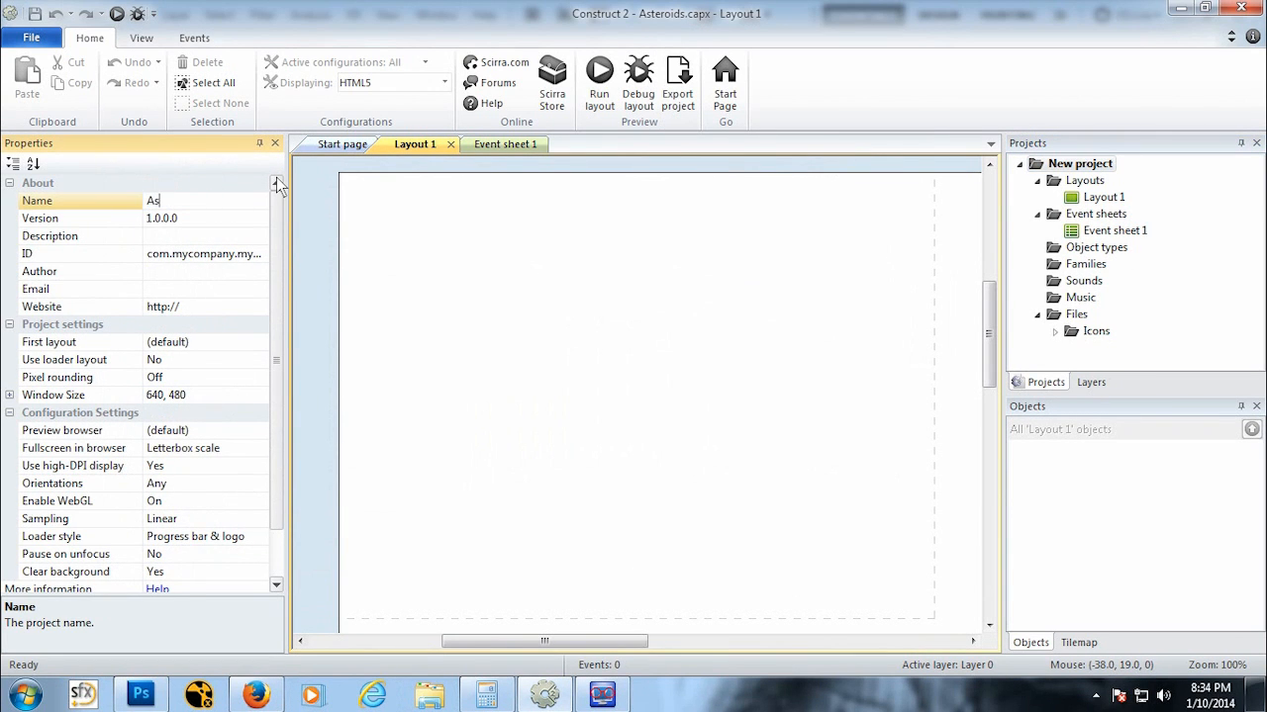
type("teroids")
key("Return")
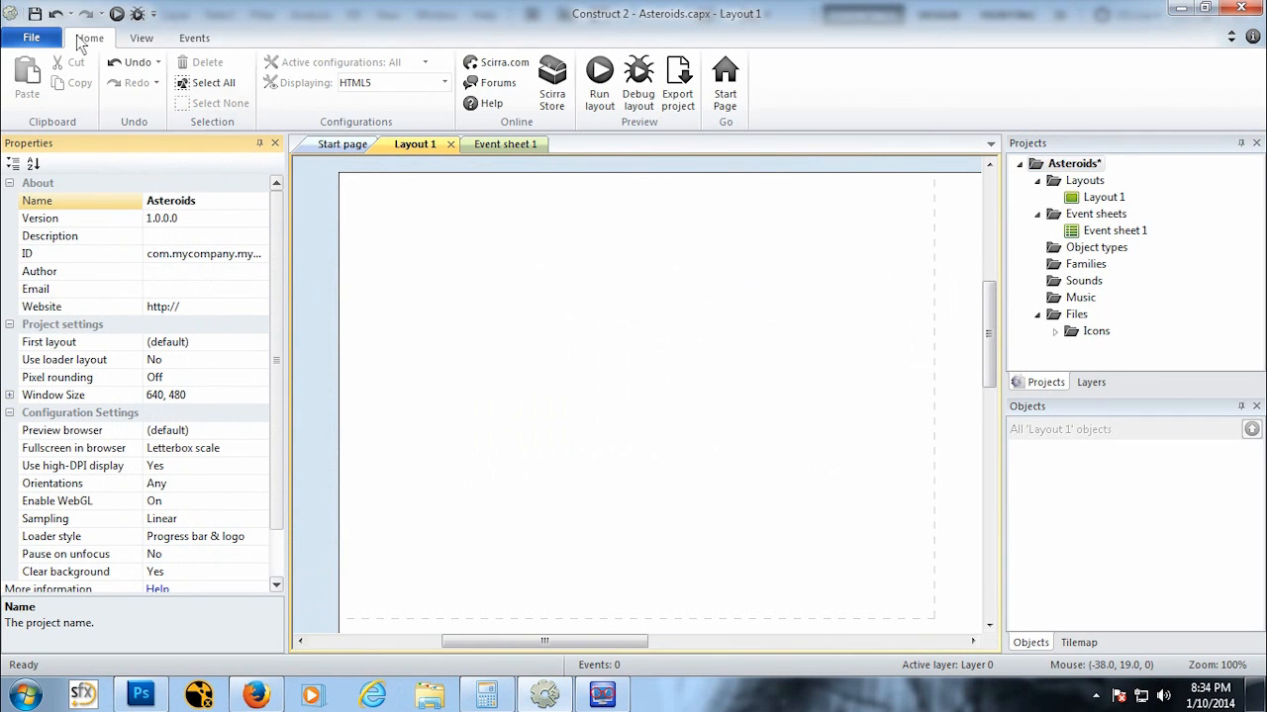
left_click(35, 14)
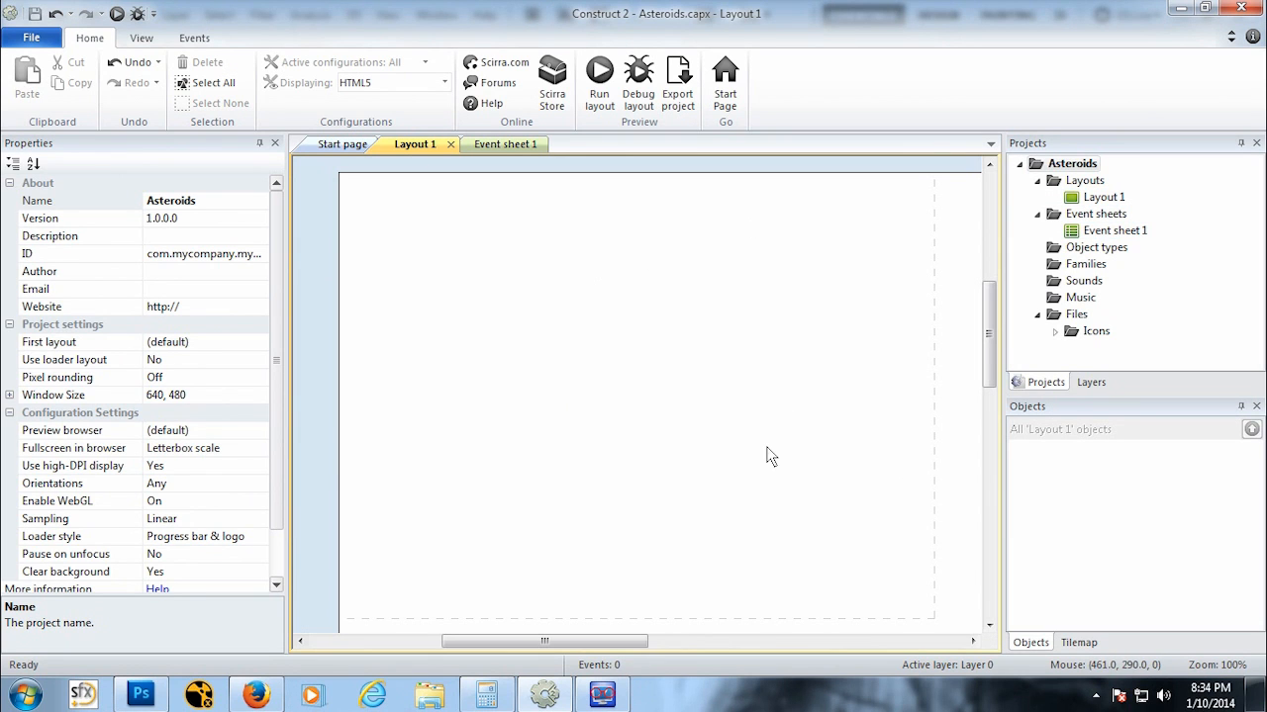
scroll(752, 411, "down", 1)
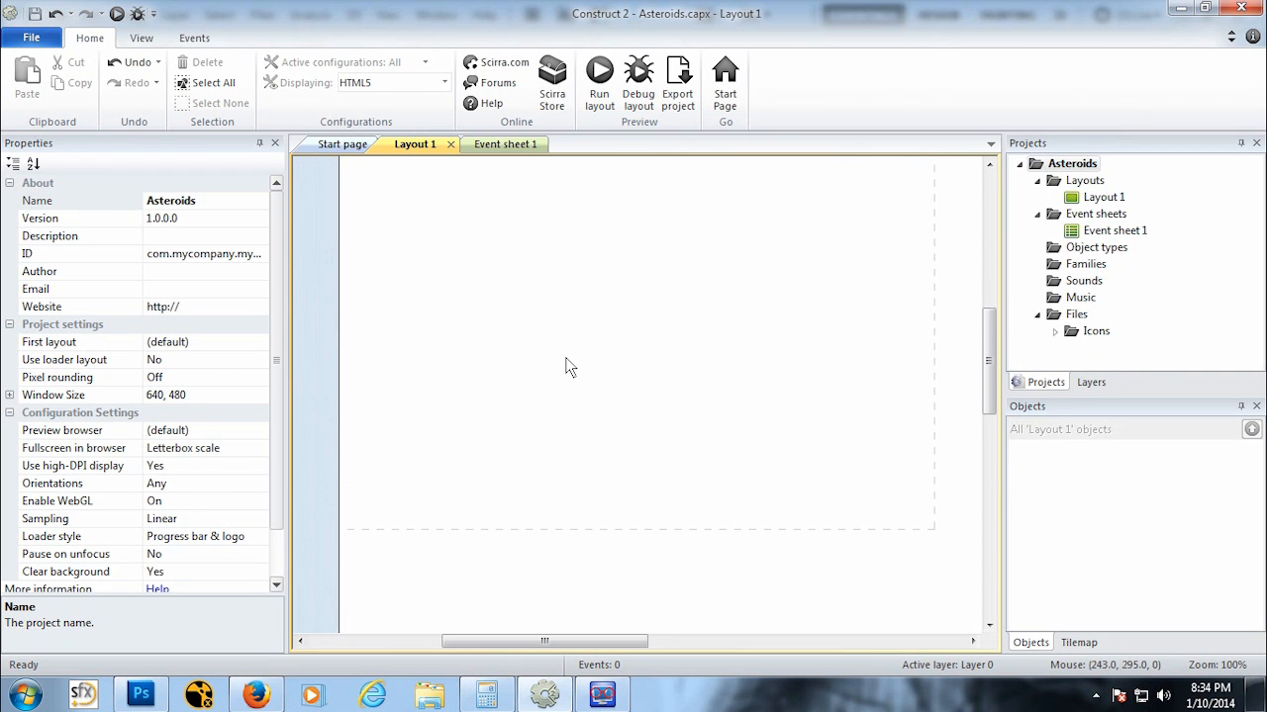
scroll(568, 357, "down", 3, "ctrl")
scroll(581, 368, "down", 2, "ctrl")
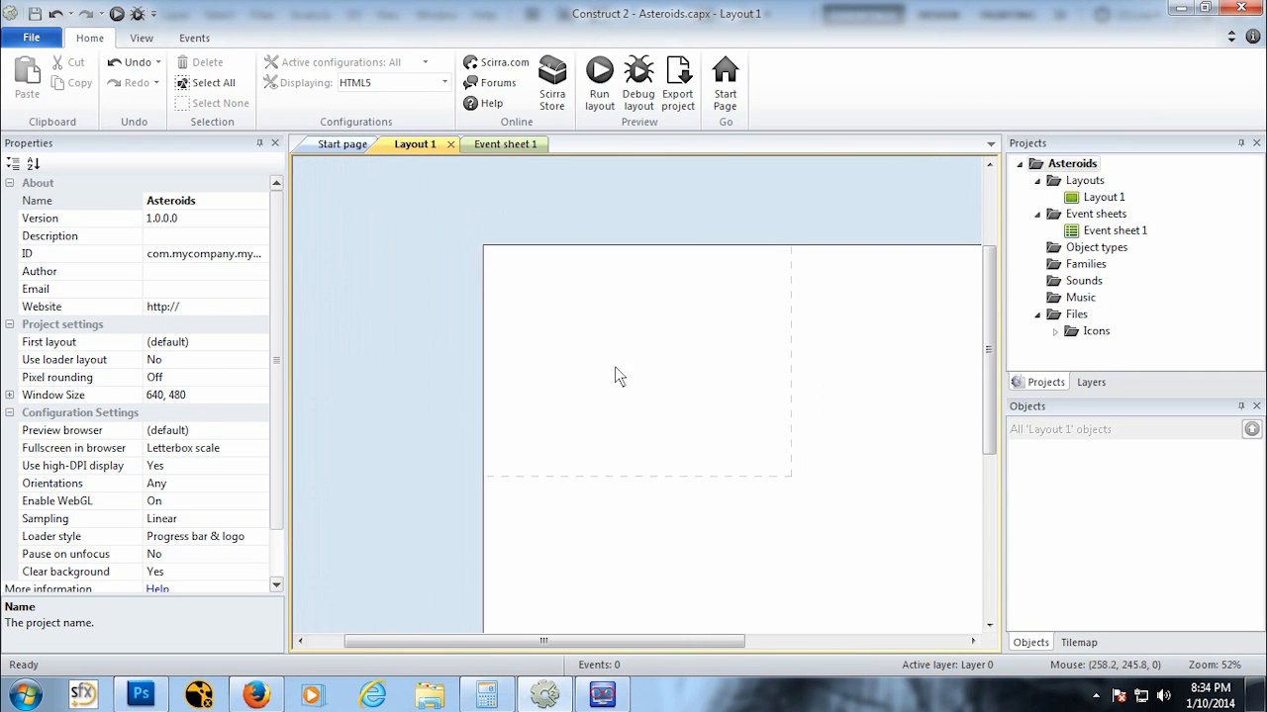
Step: Switch to Photoshop and create a new document 32 by 32 pixels
left_click(142, 698)
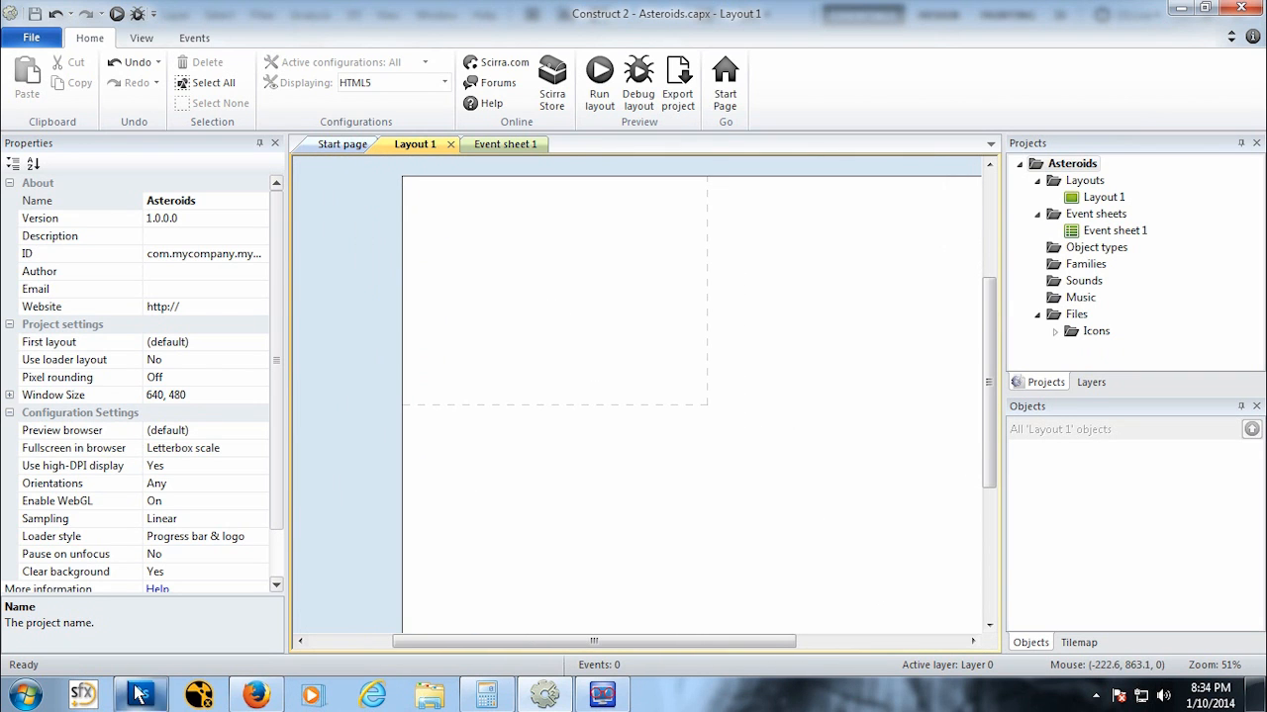
left_click(57, 17)
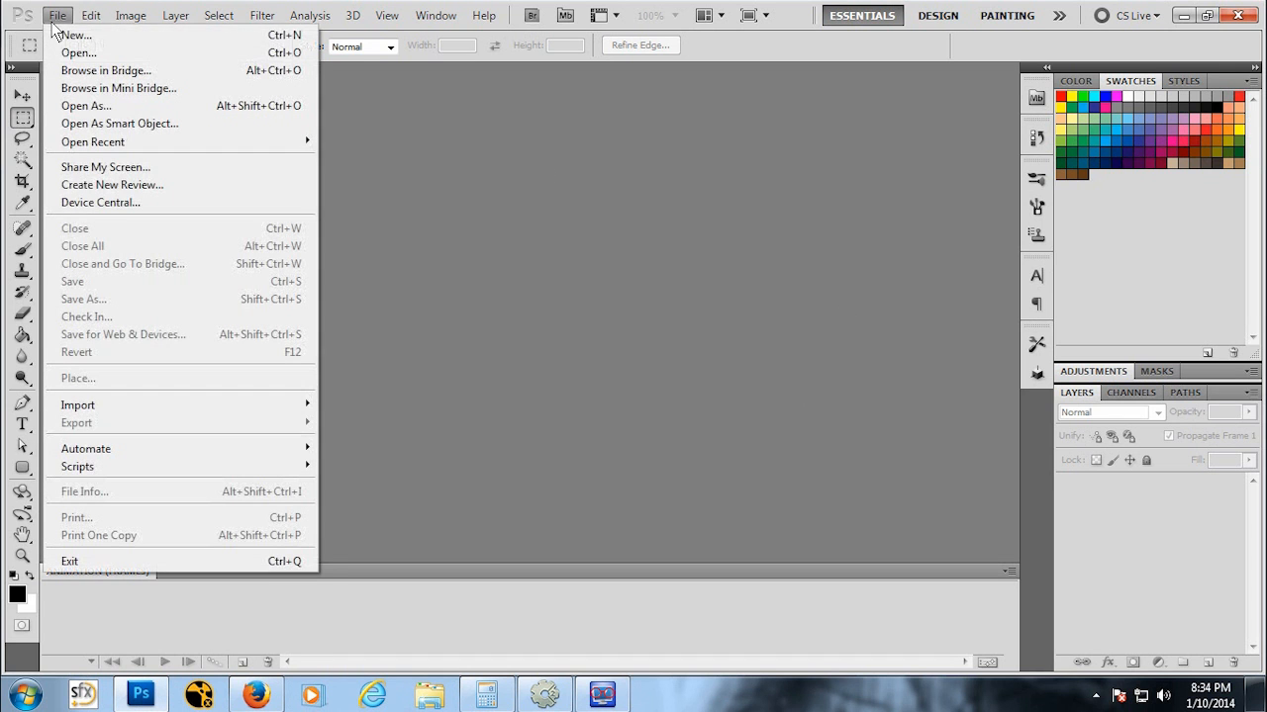
left_click(71, 36)
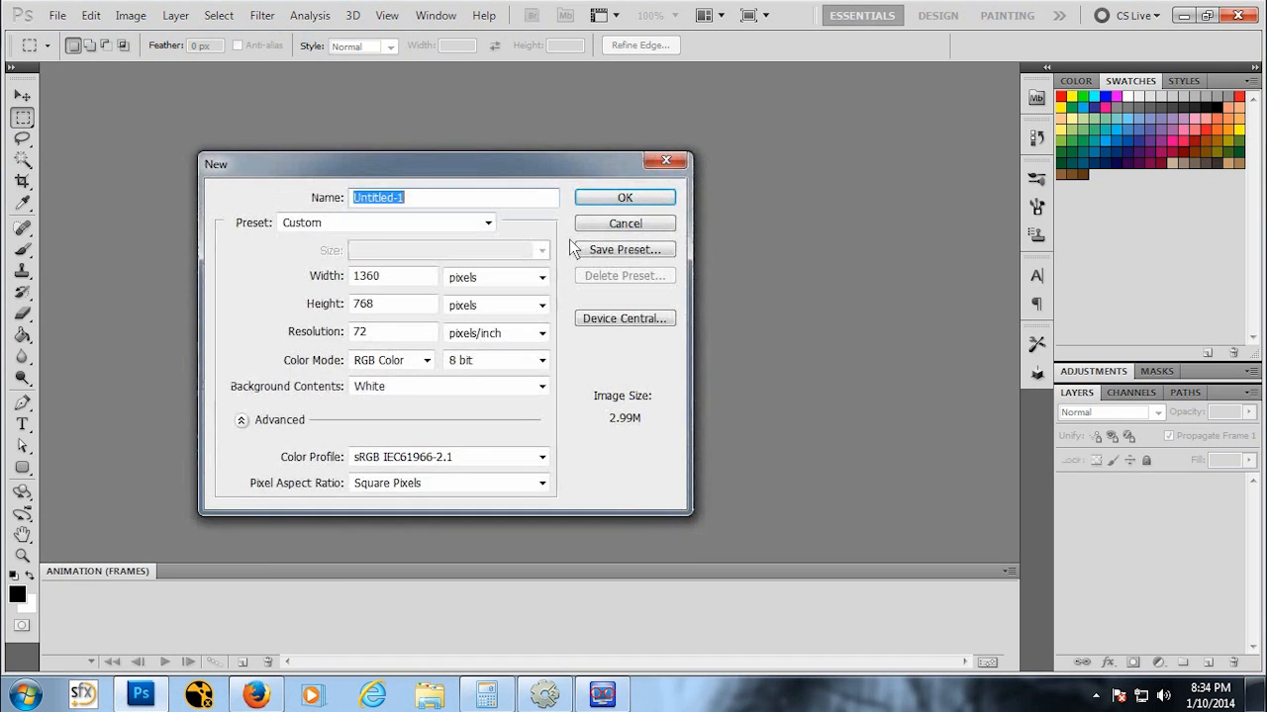
double_click(408, 277)
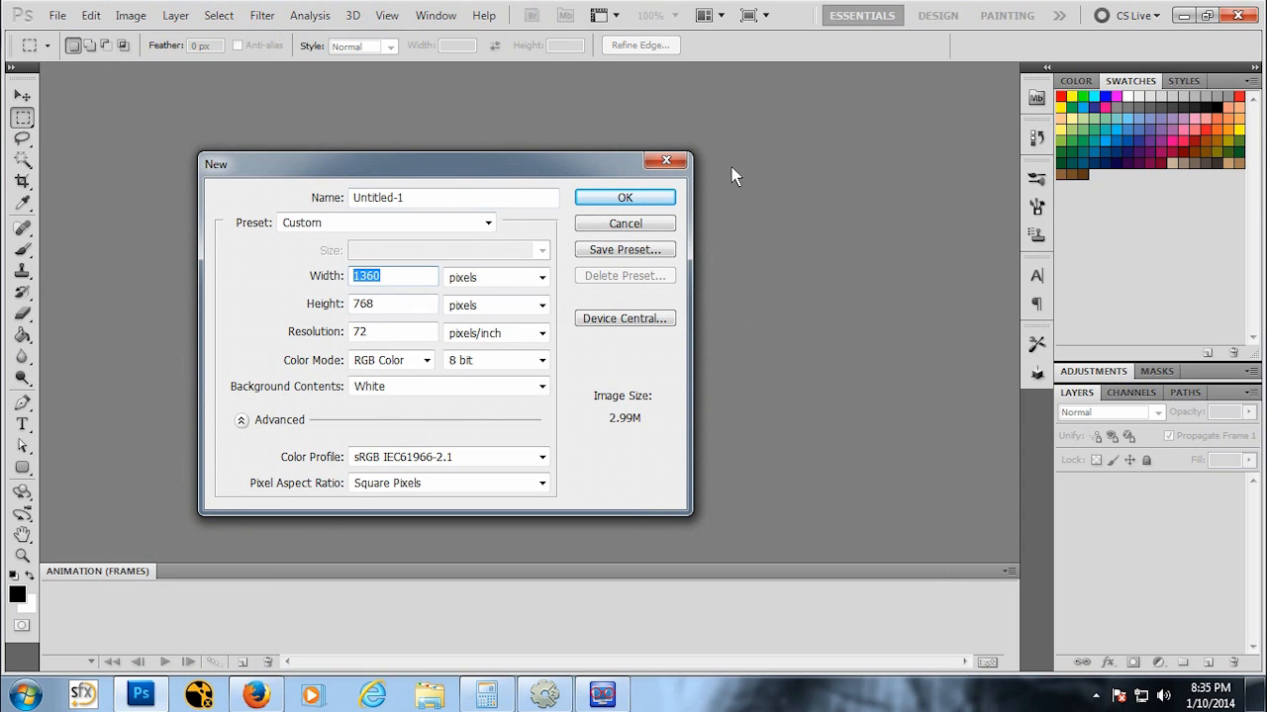
type("2")
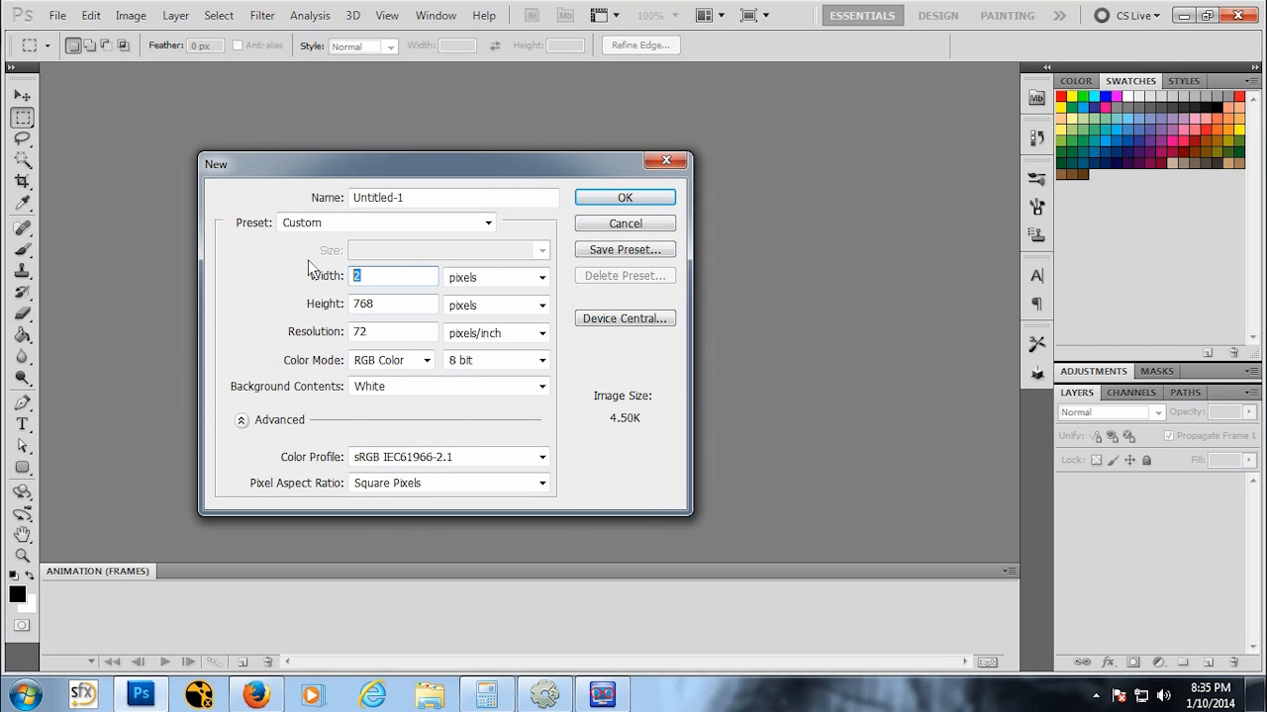
type("332")
type("32")
key("Tab")
type("32")
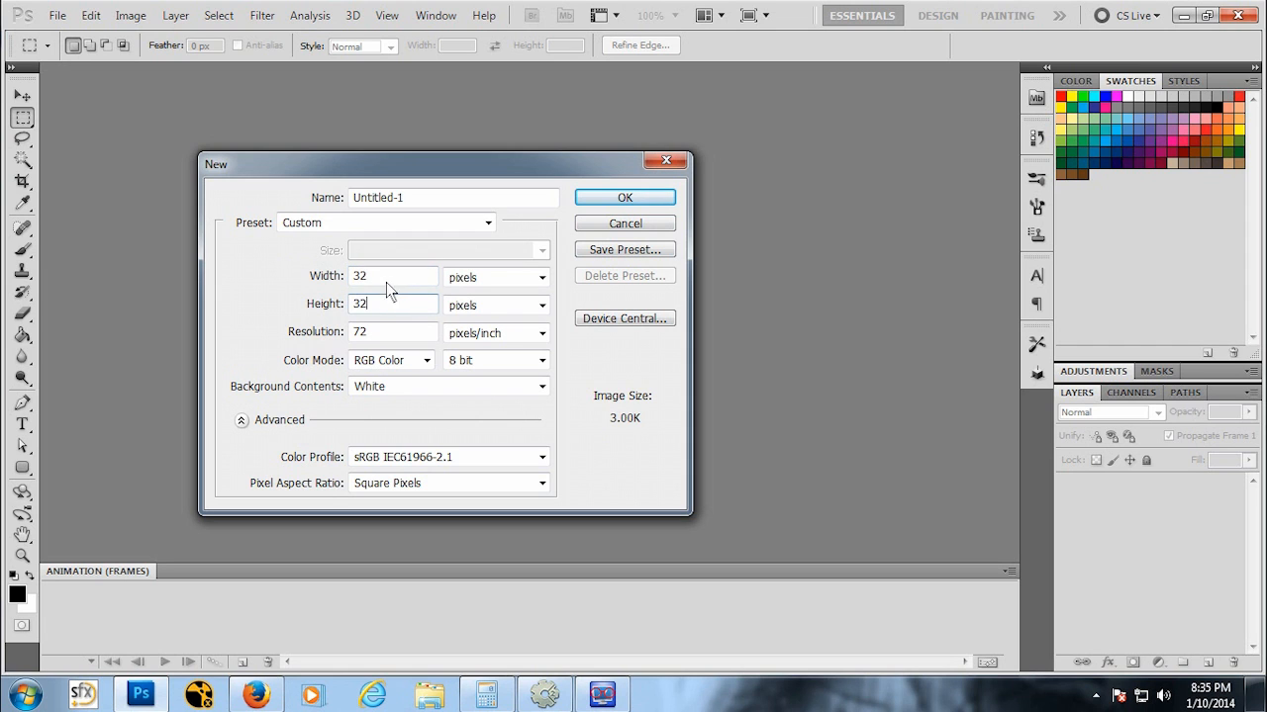
left_click(620, 199)
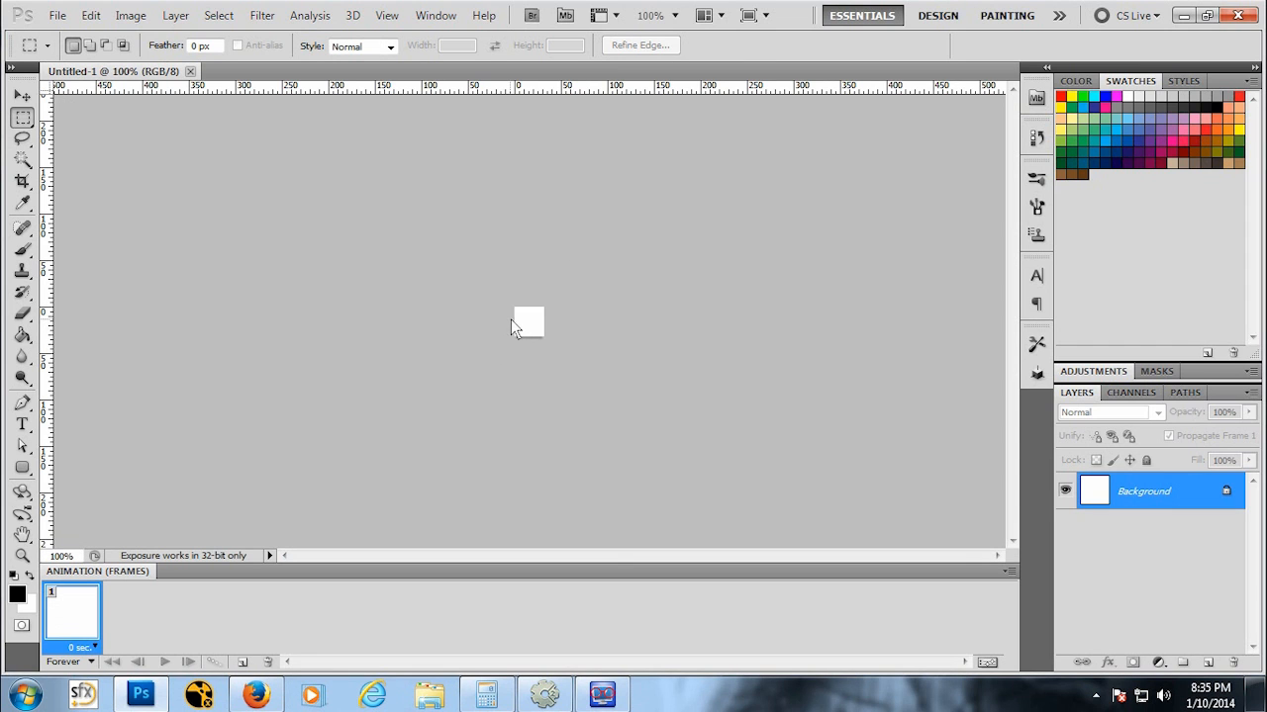
Step: Zoom in on the canvas and convert the locked background into an editable Layer 0
key("z")
left_click_drag(525, 322, 527, 323)
double_click(1133, 498)
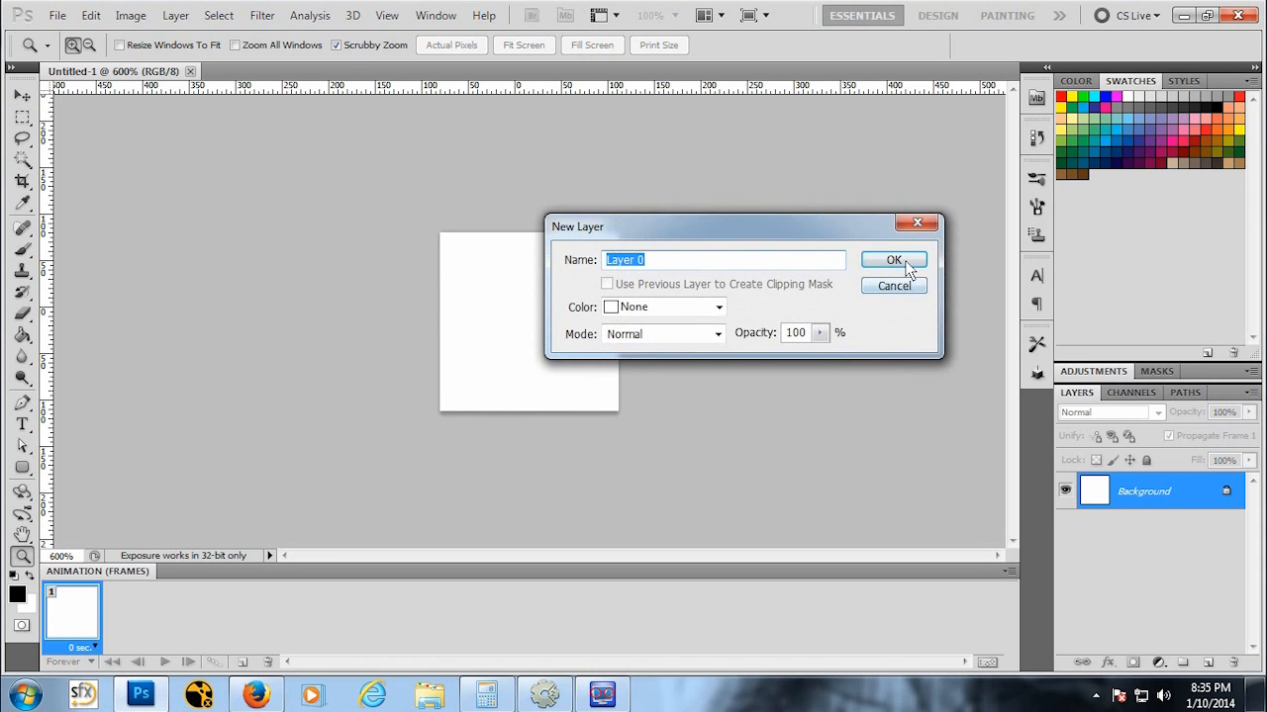
key("Return")
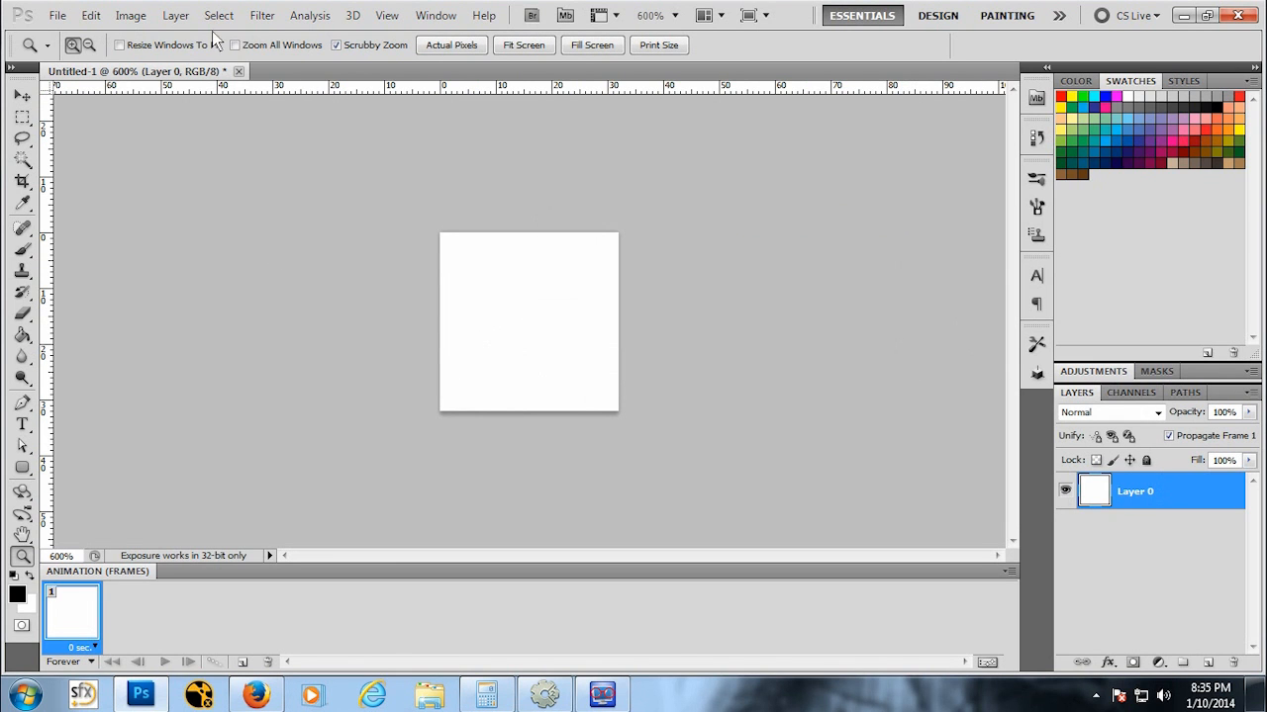
Step: Add a new empty layer to the document
left_click(176, 15)
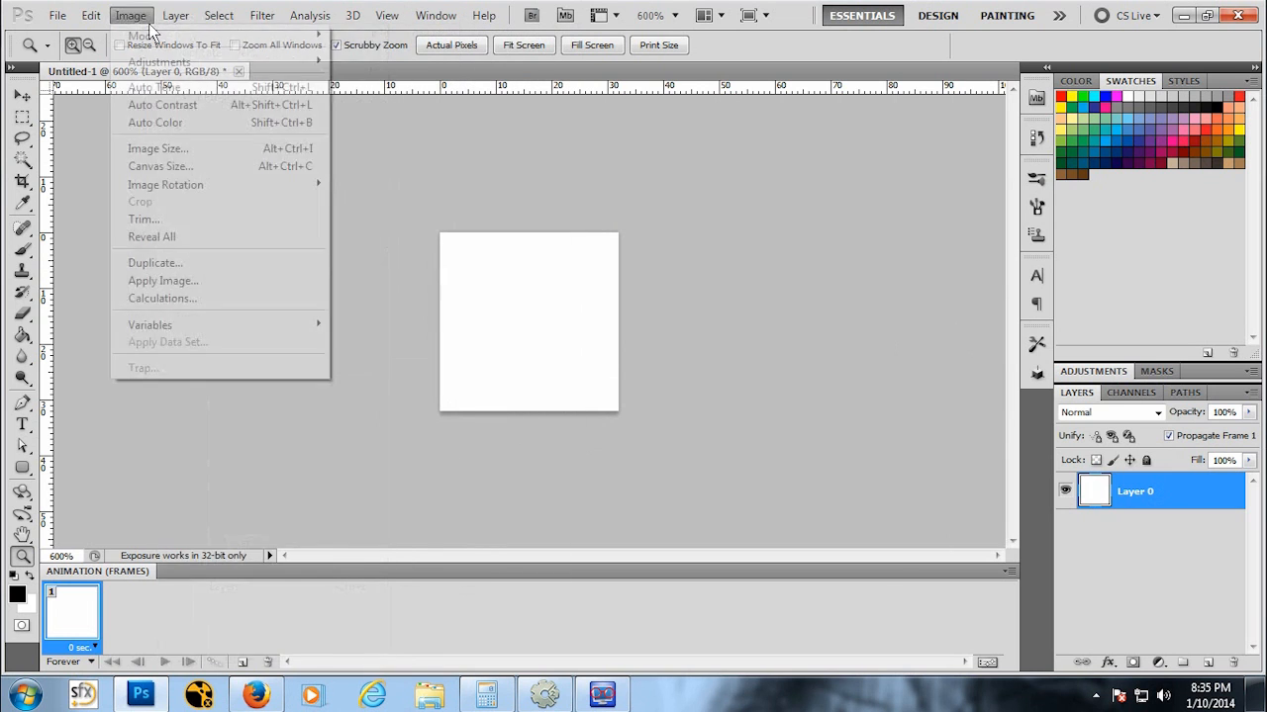
mouse_move(351, 36)
left_click(420, 36)
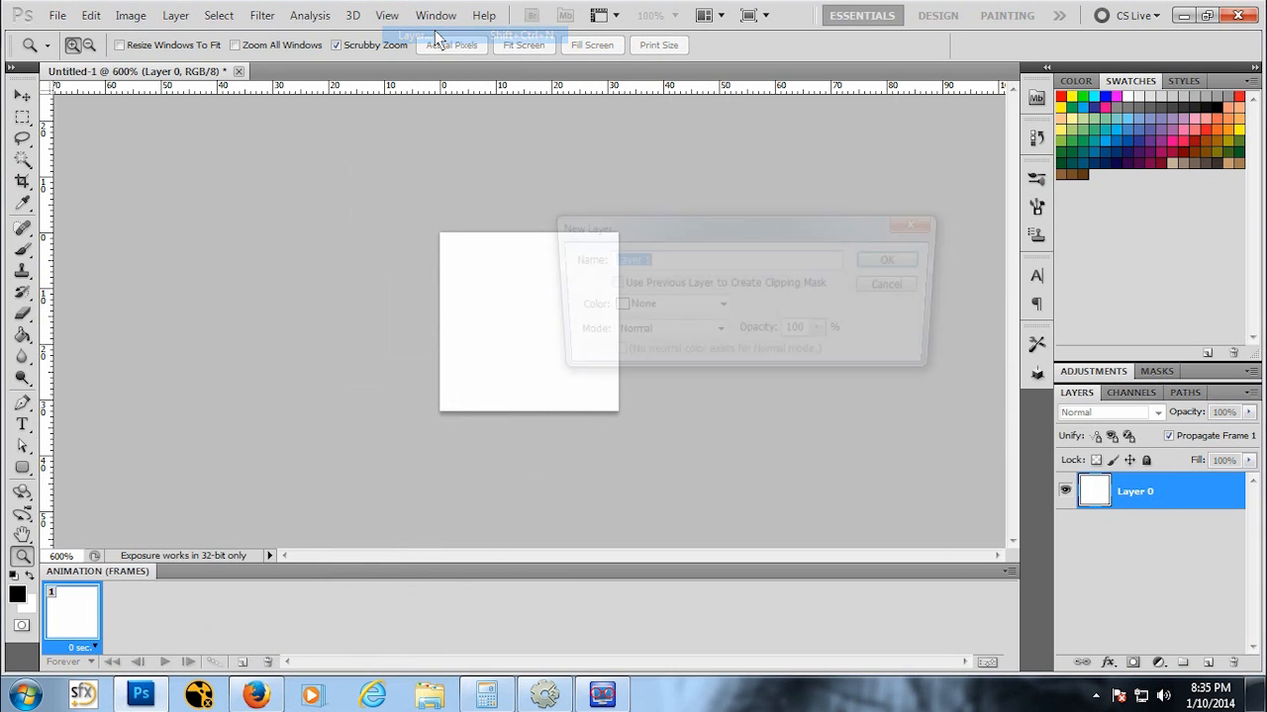
left_click(887, 261)
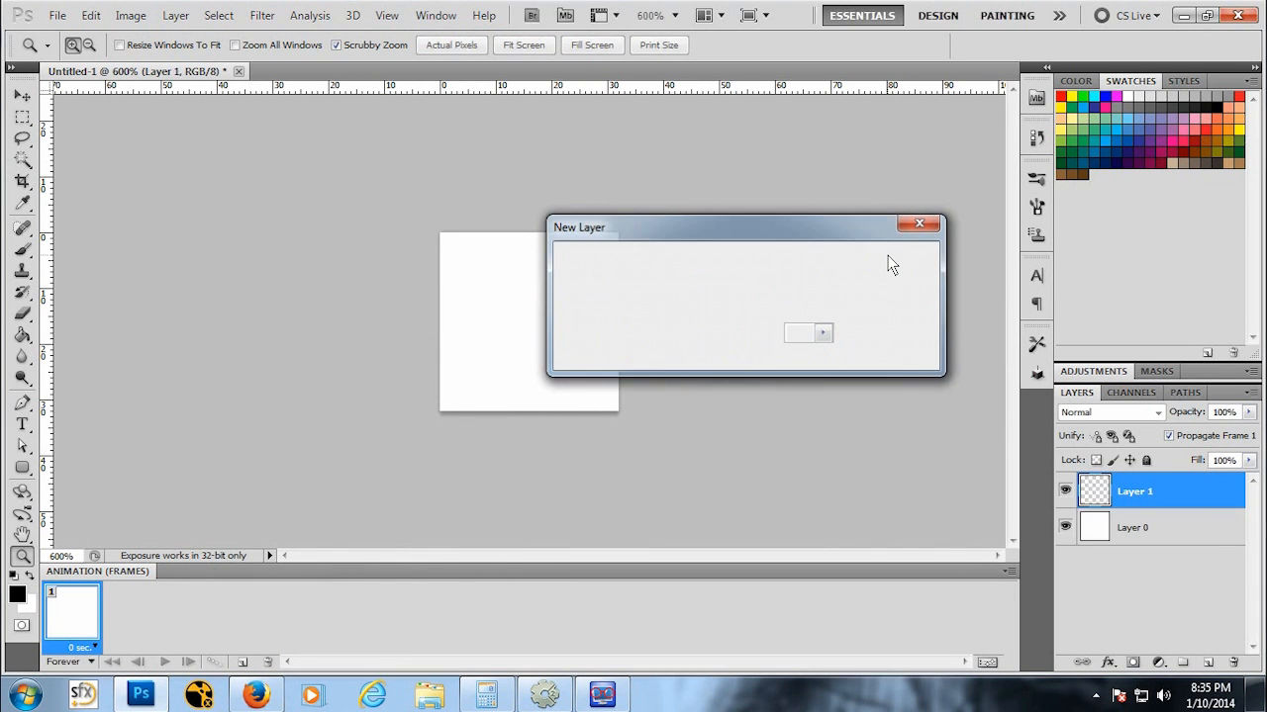
Step: Delete Layer 0, leaving only the new transparent layer
right_click(1149, 505)
left_click(1143, 616)
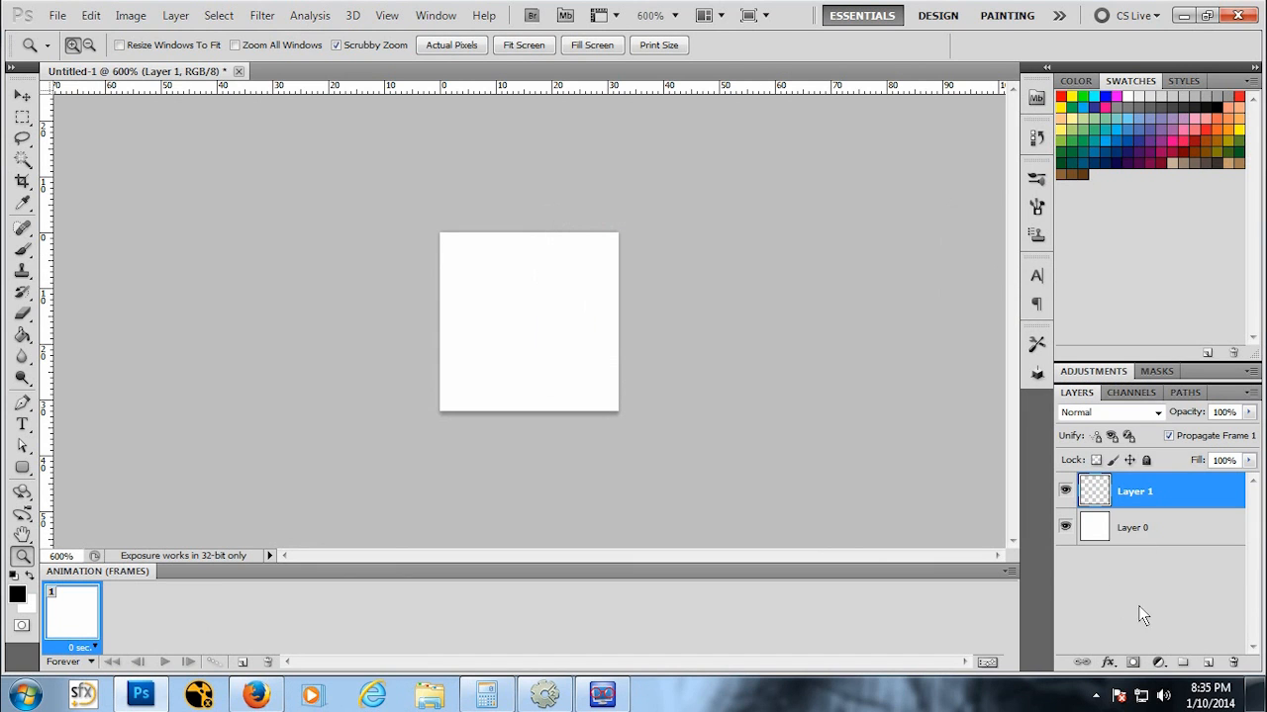
left_click(1133, 529)
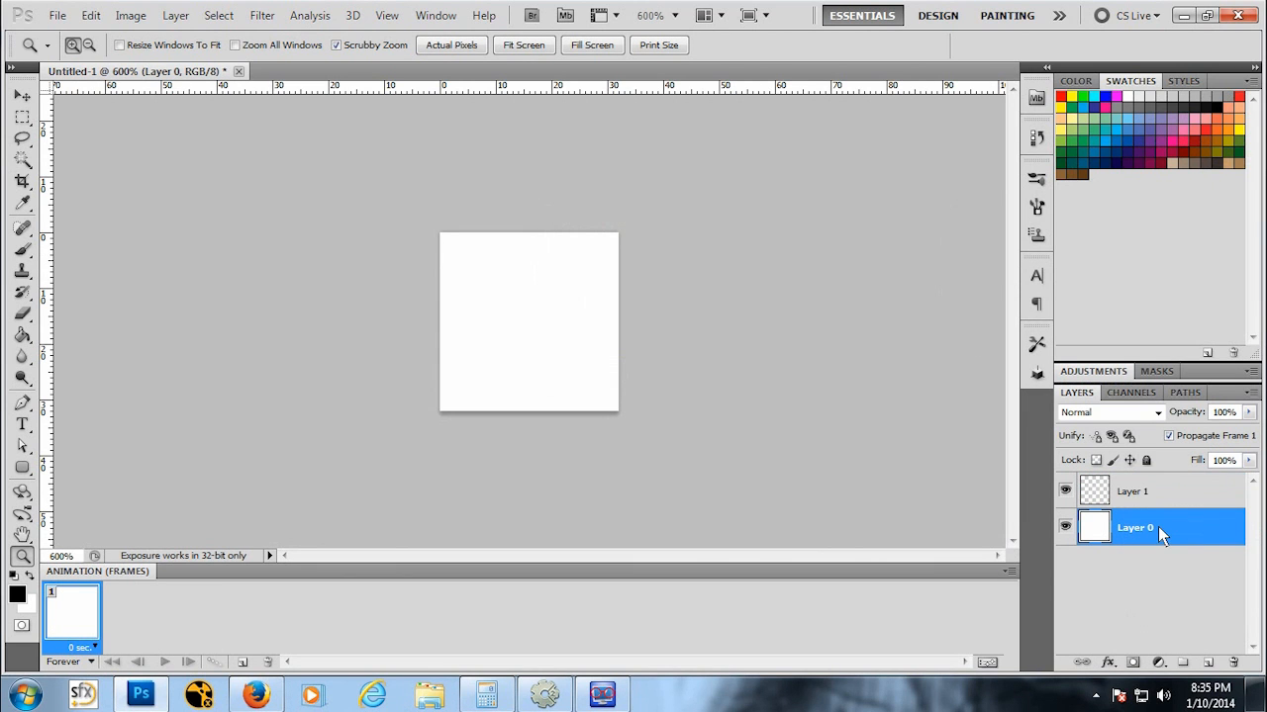
right_click(1158, 527)
left_click(1078, 175)
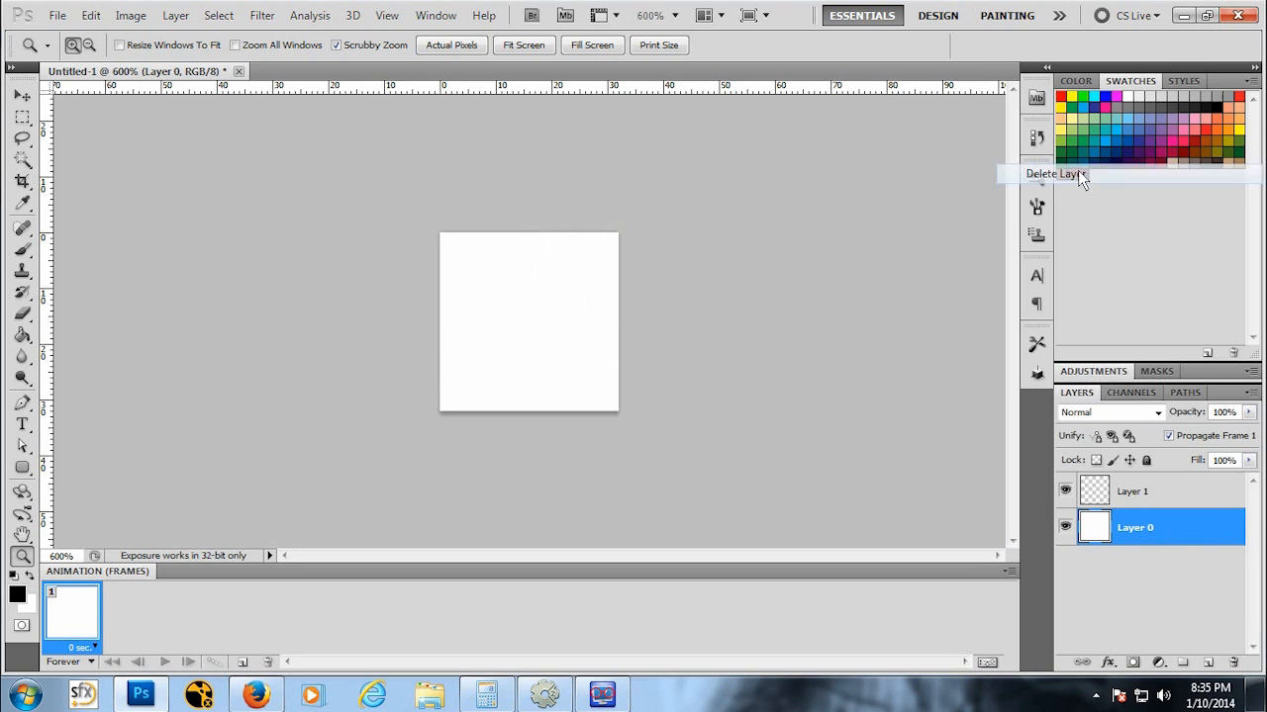
left_click(596, 266)
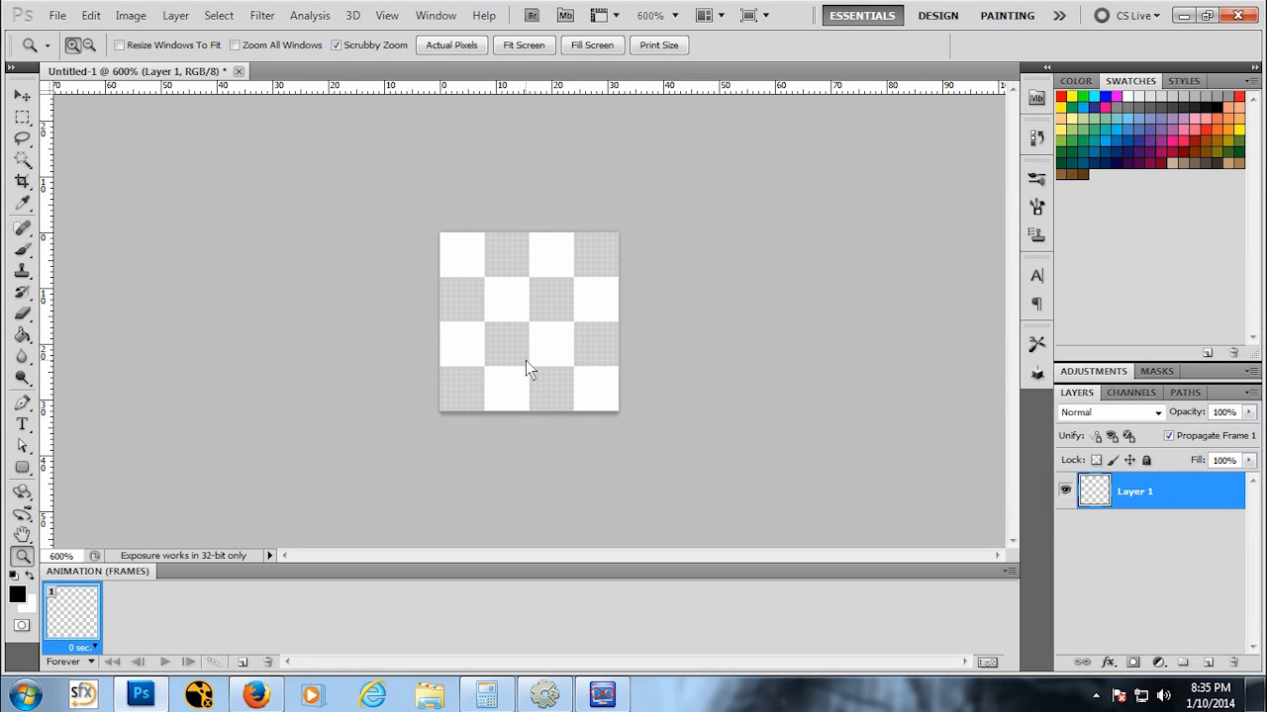
Step: Add a second new empty layer, Layer 2
left_click(175, 15)
mouse_move(178, 33)
left_click(411, 36)
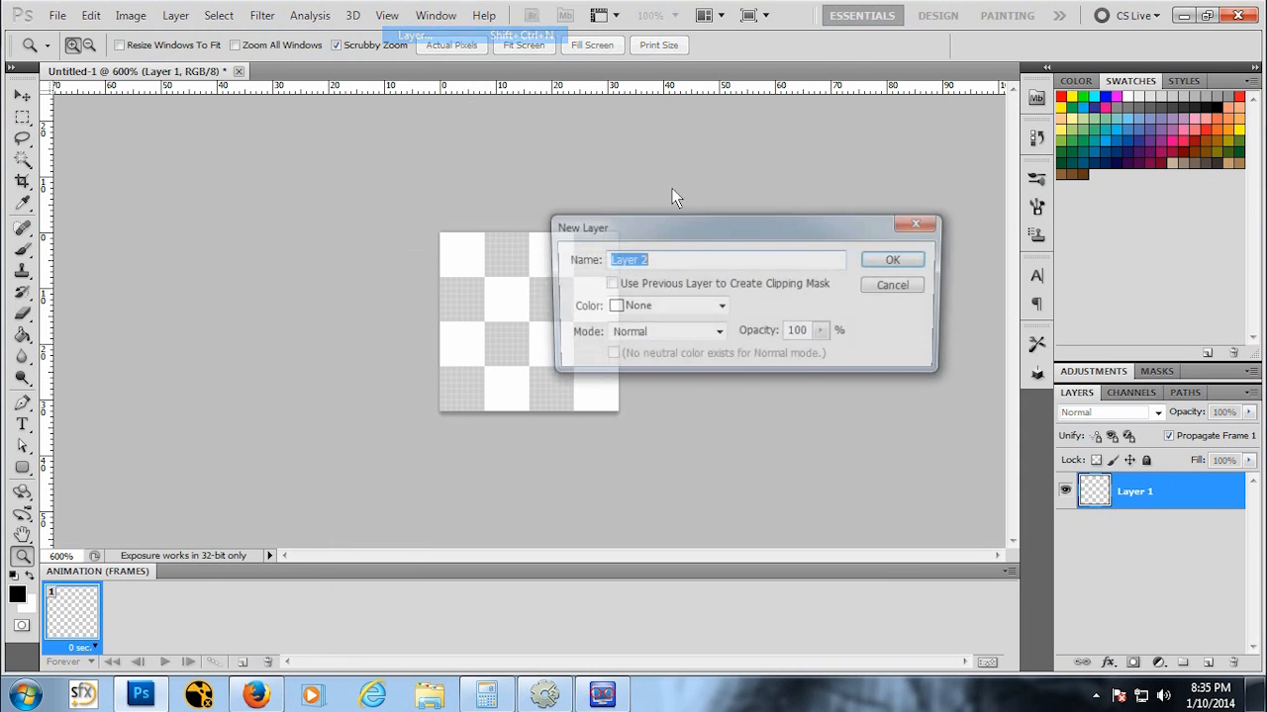
left_click(891, 261)
Step: Fill Layer 1 with black using the Paint Bucket tool
left_click(1157, 526)
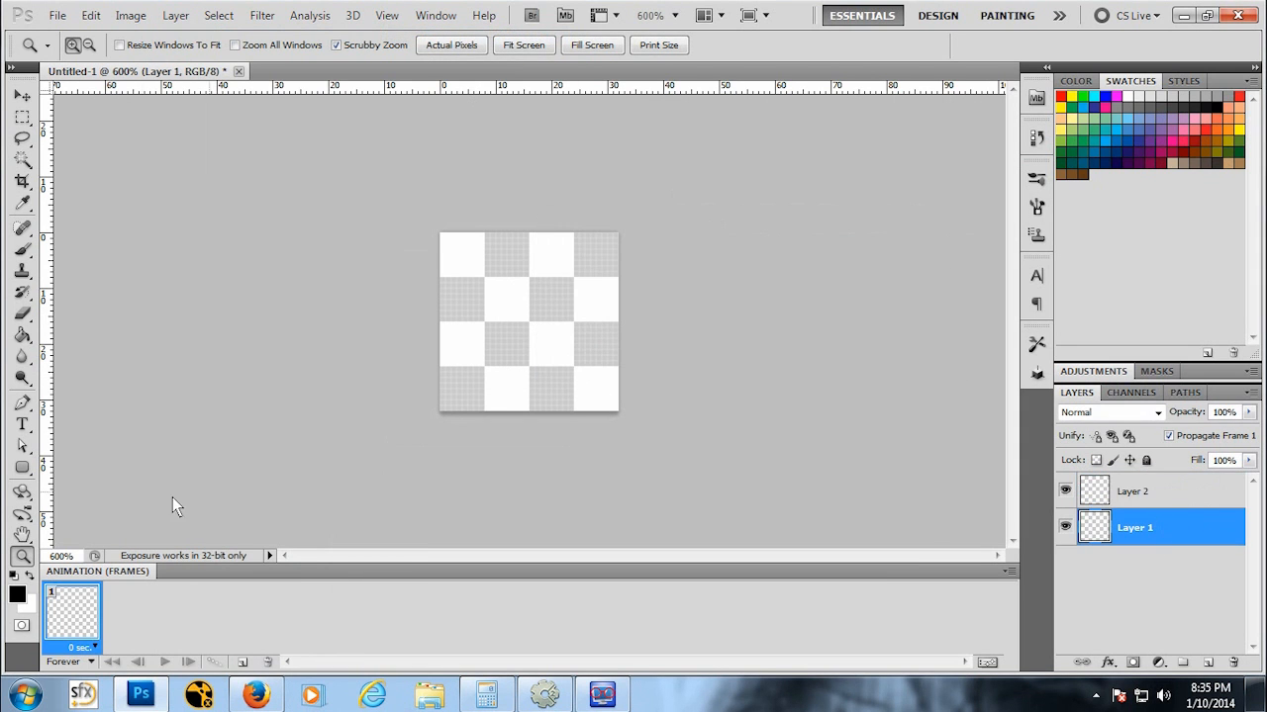
left_click(22, 334)
left_click(492, 284)
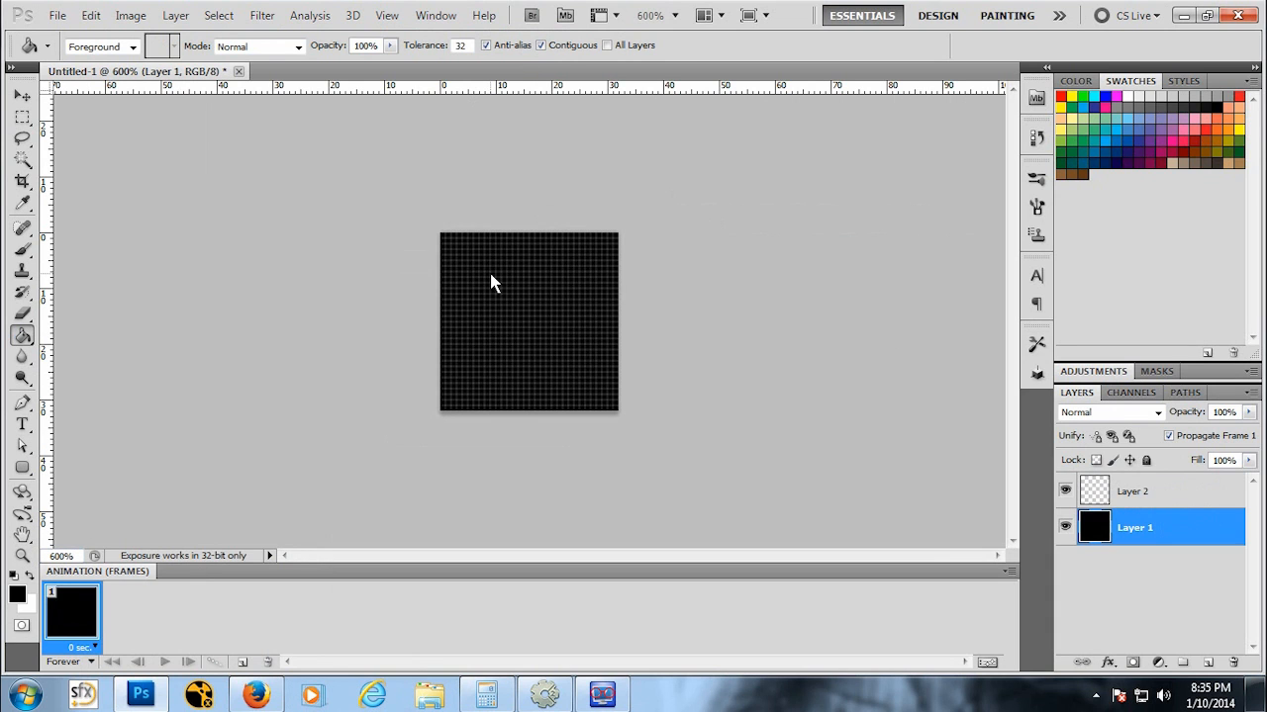
Step: On Layer 2, select and fill a white vertical bar about 2 pixels wide and 21 pixels tall, then deselect
key("z")
left_click(546, 328)
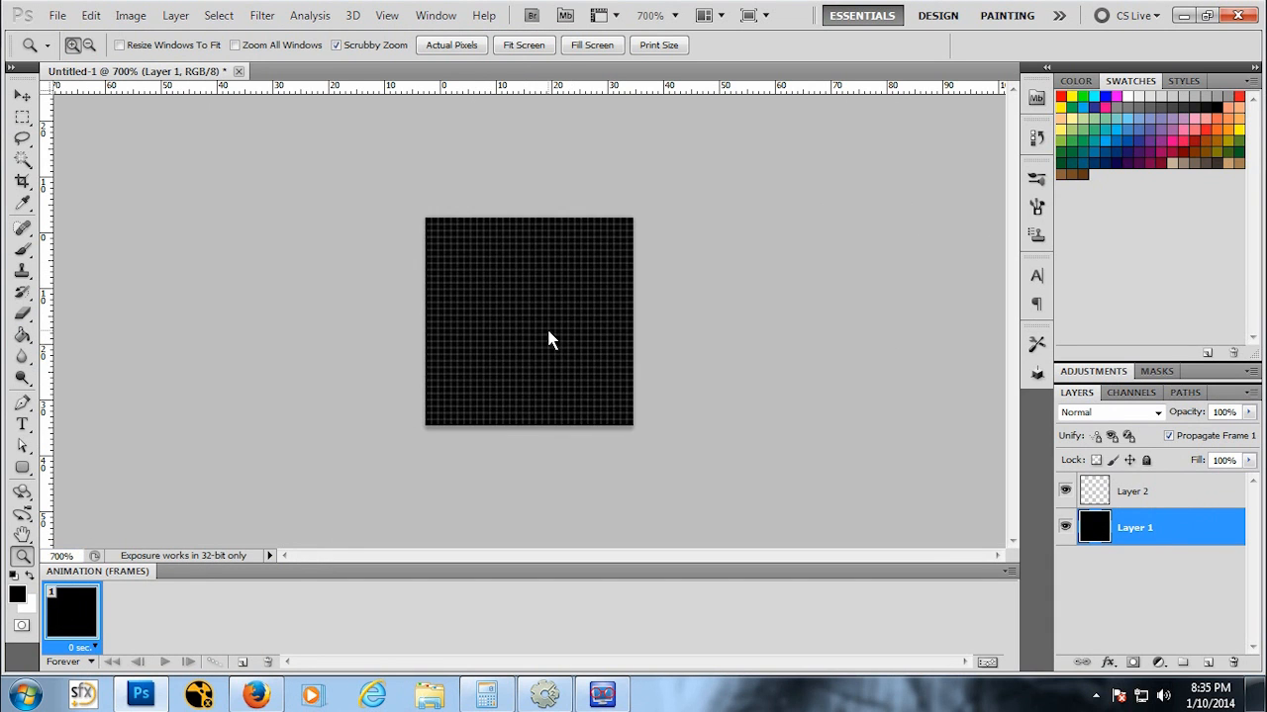
left_click(546, 329)
left_click(1157, 493)
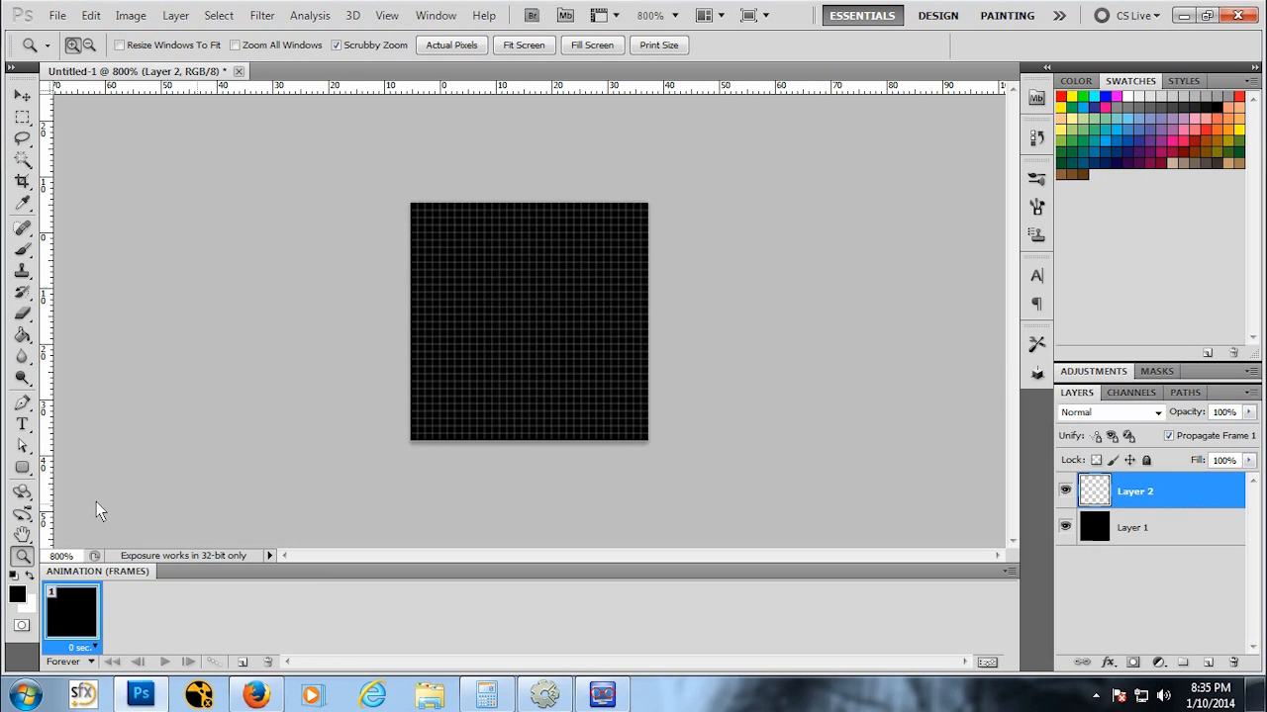
left_click(29, 577)
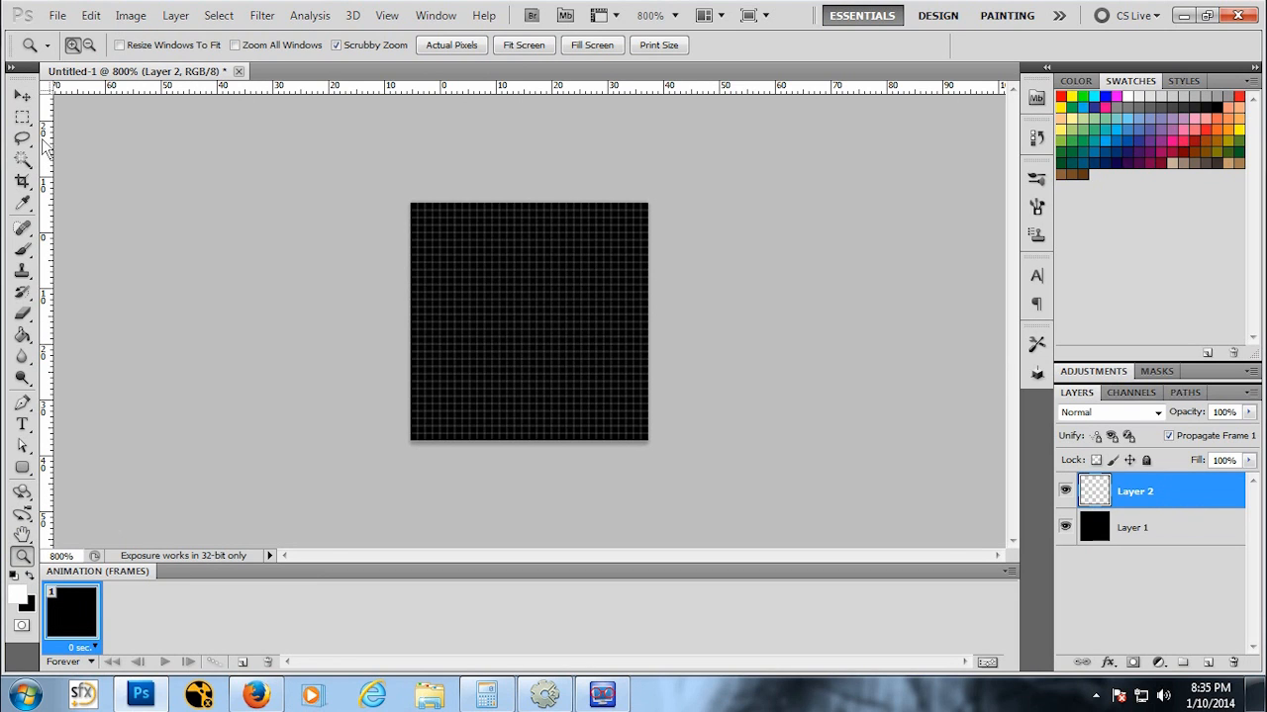
left_click(23, 118)
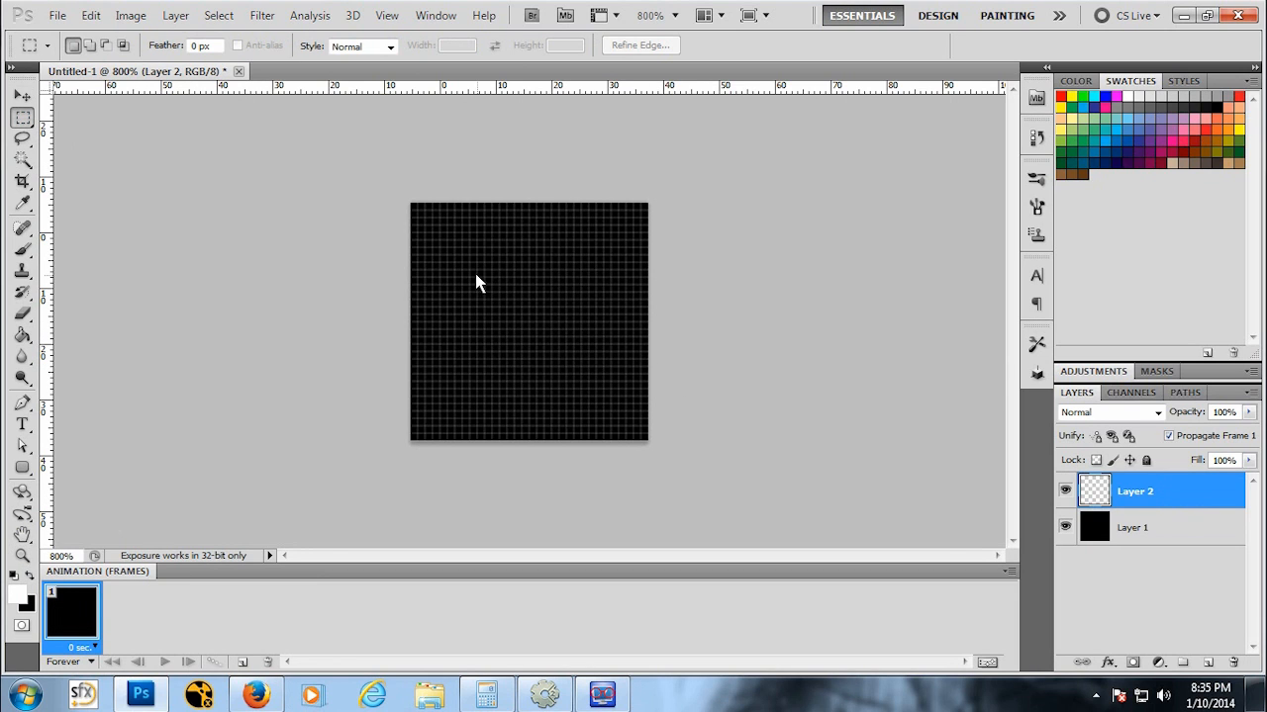
left_click_drag(471, 255, 482, 408)
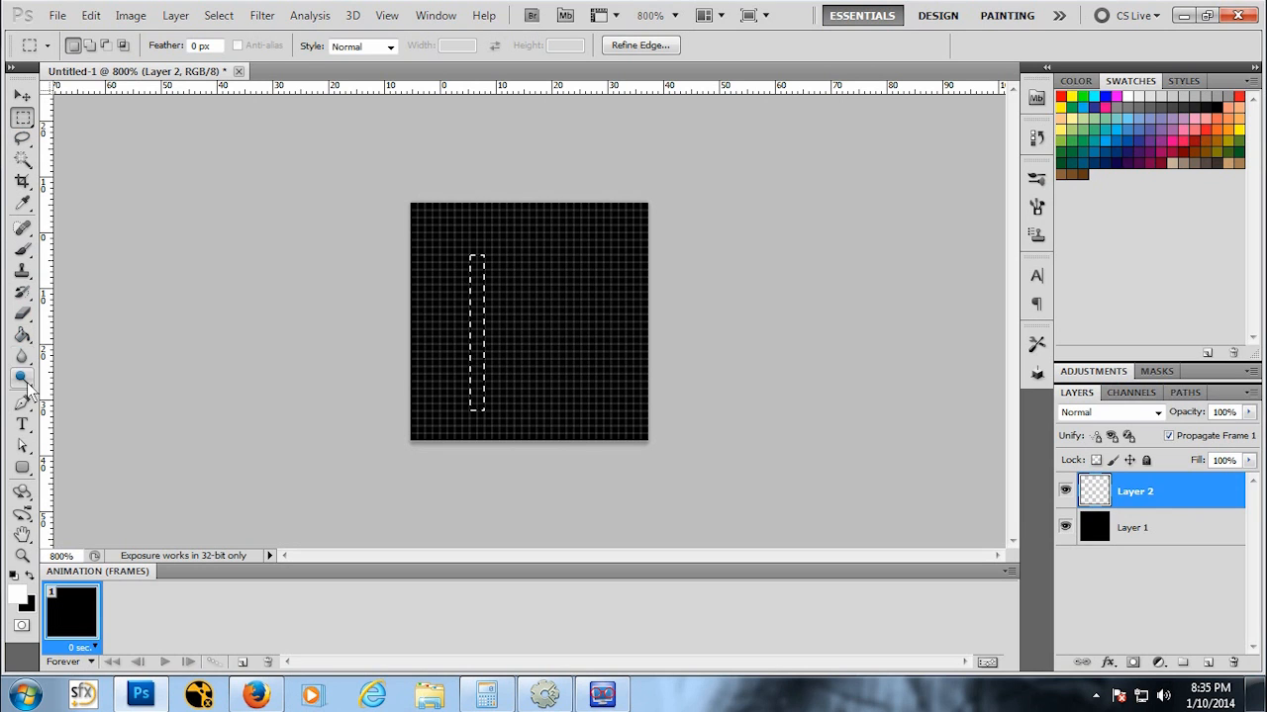
left_click(23, 337)
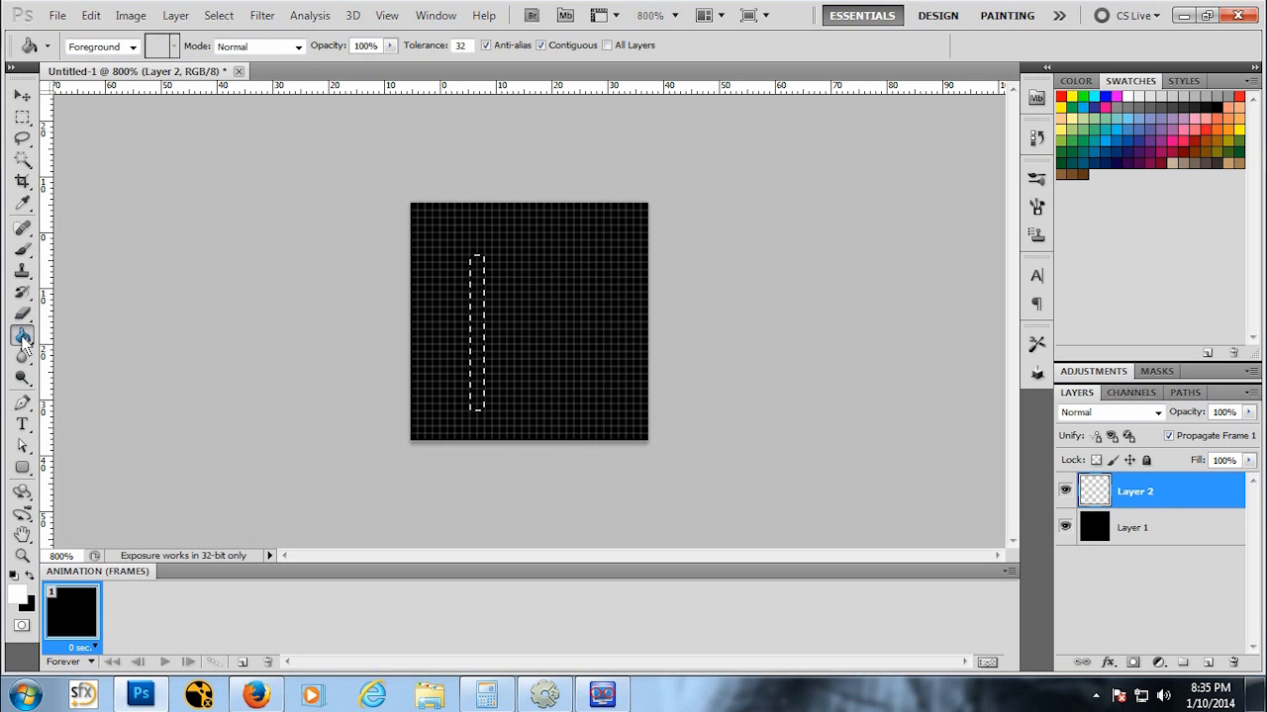
left_click(476, 327)
key("ctrl+d")
key("m")
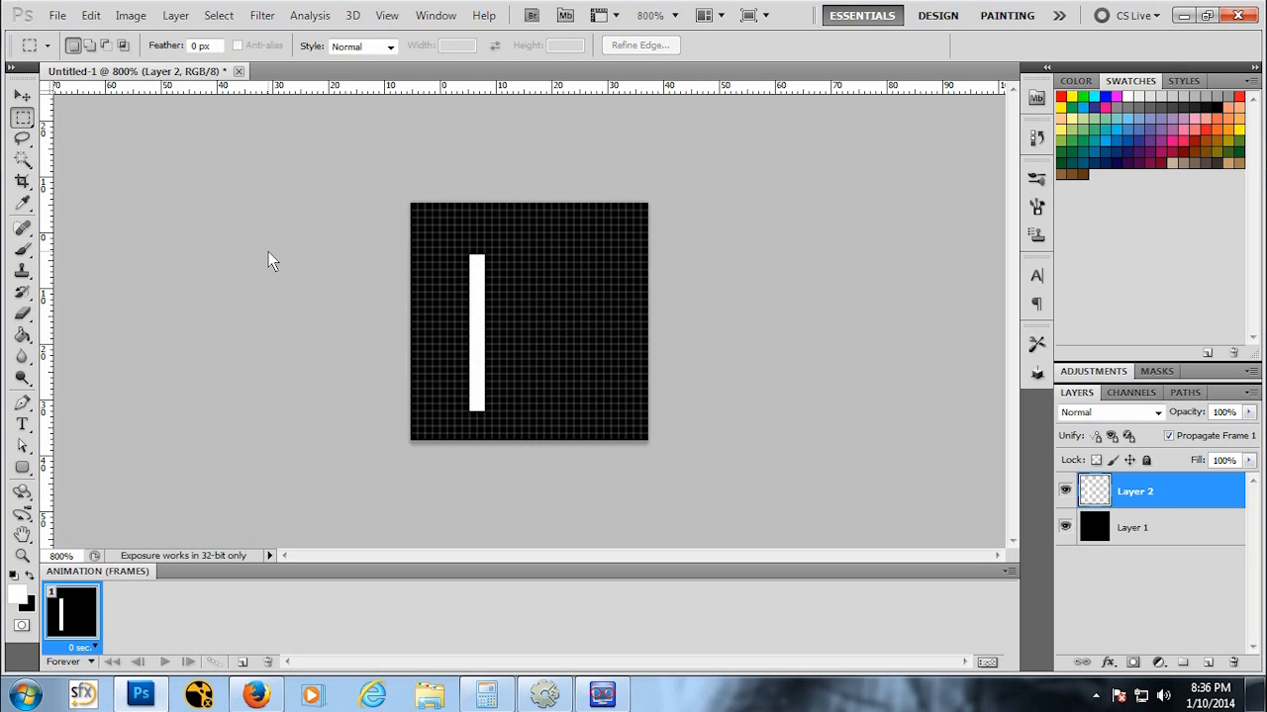
Step: Rotate the white bar by 30° with Free Transform
key("ctrl+t")
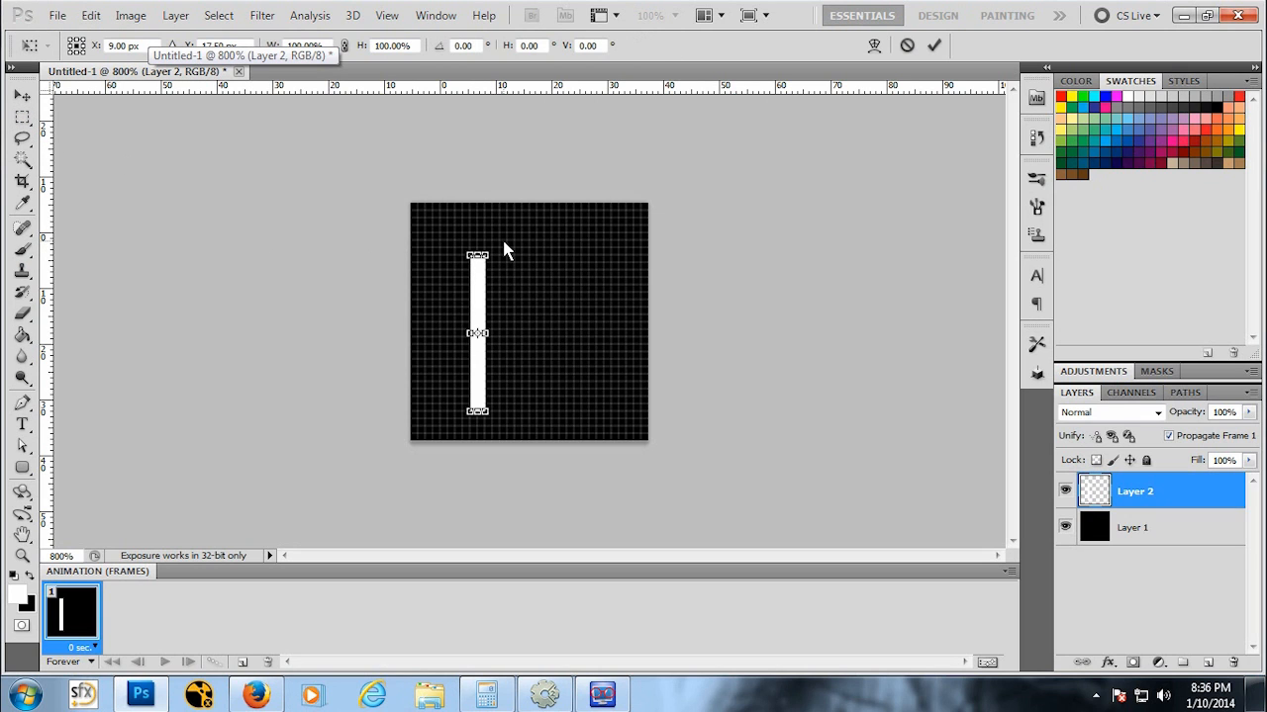
left_click_drag(504, 251, 544, 260, "shift")
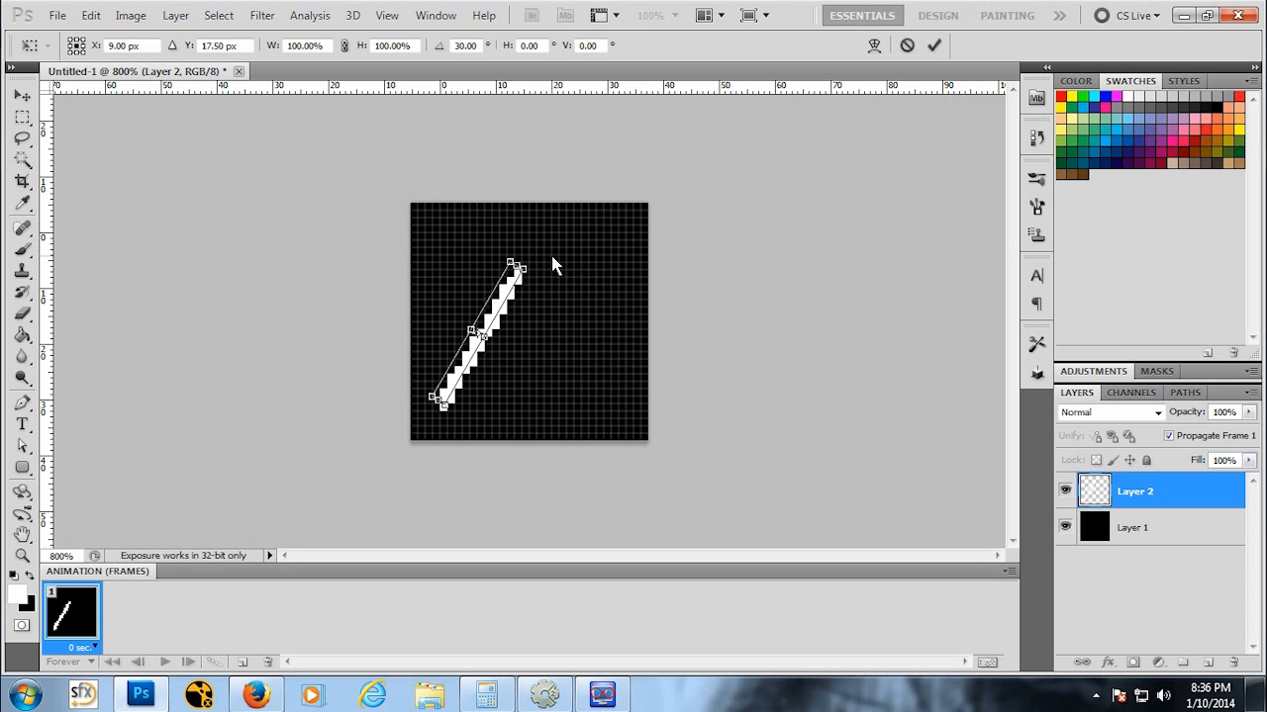
key("Return")
Step: Duplicate Layer 2 to make a copy of the rotated bar
left_click(90, 15)
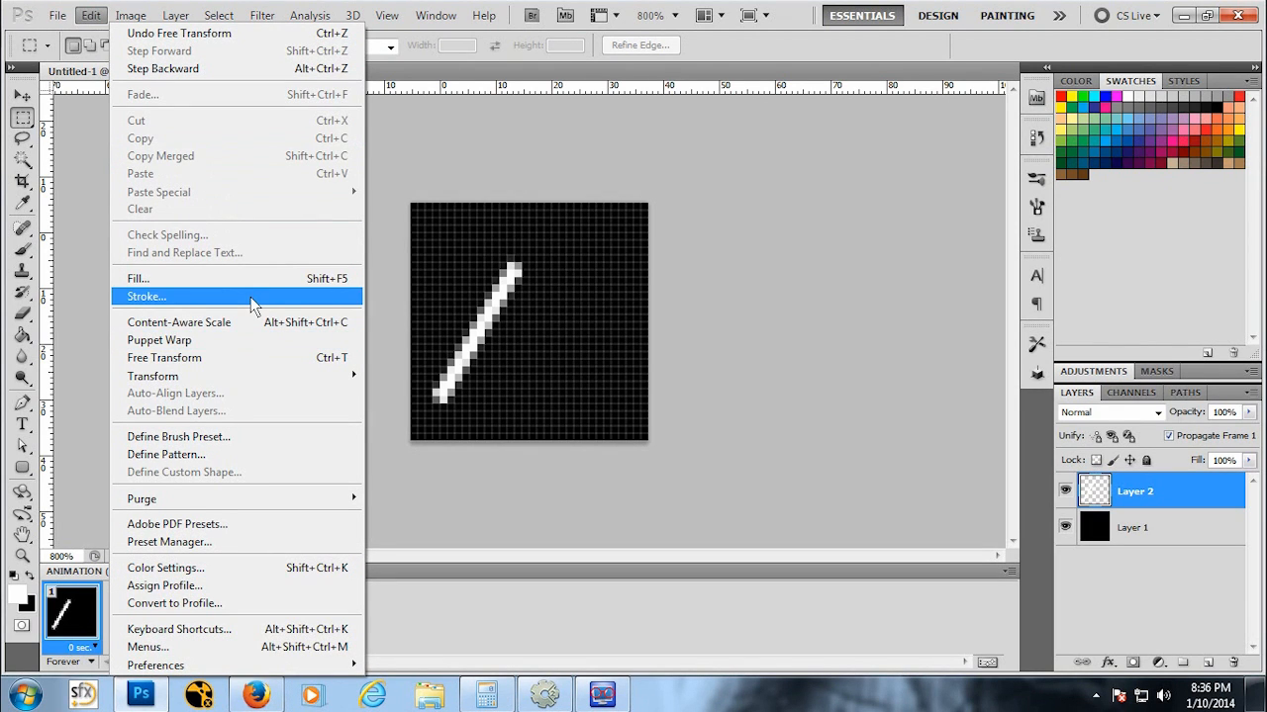
left_click(1151, 494)
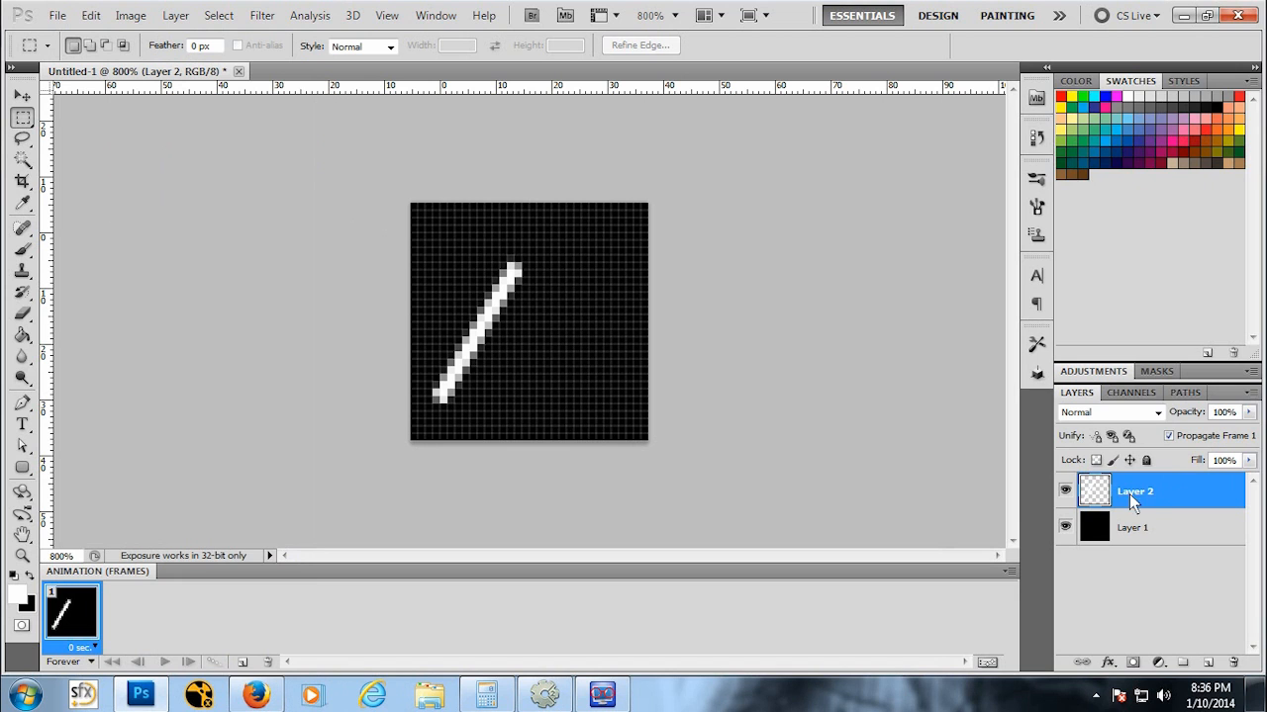
right_click(1147, 495)
left_click(1127, 121)
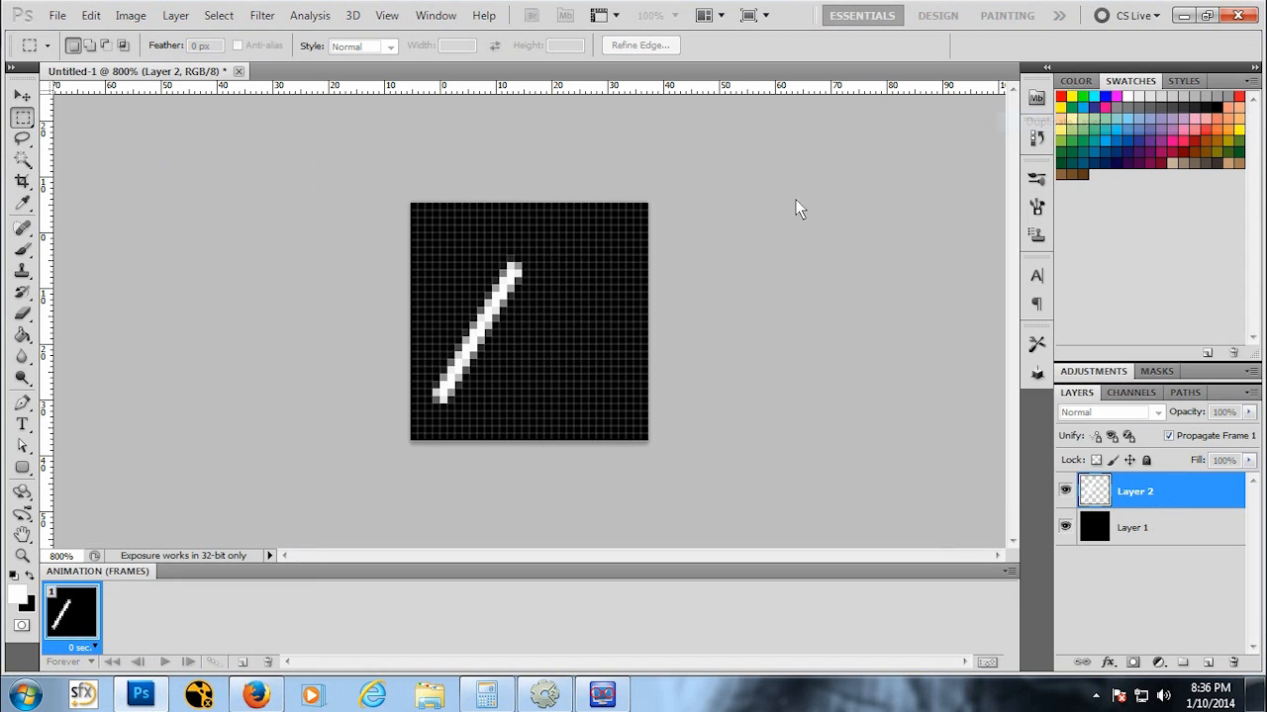
left_click(905, 248)
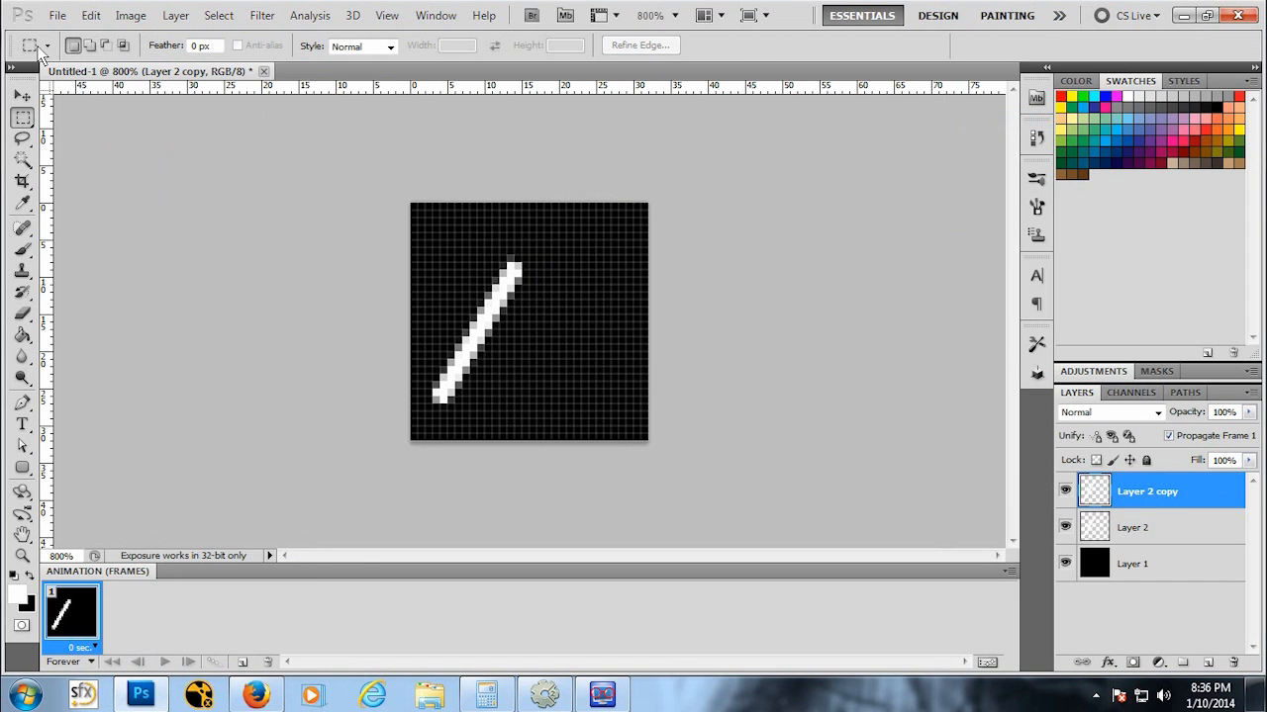
Step: Flip the copied bar horizontally and move it right so both bars meet in a pointed peak
left_click(90, 15)
mouse_move(230, 372)
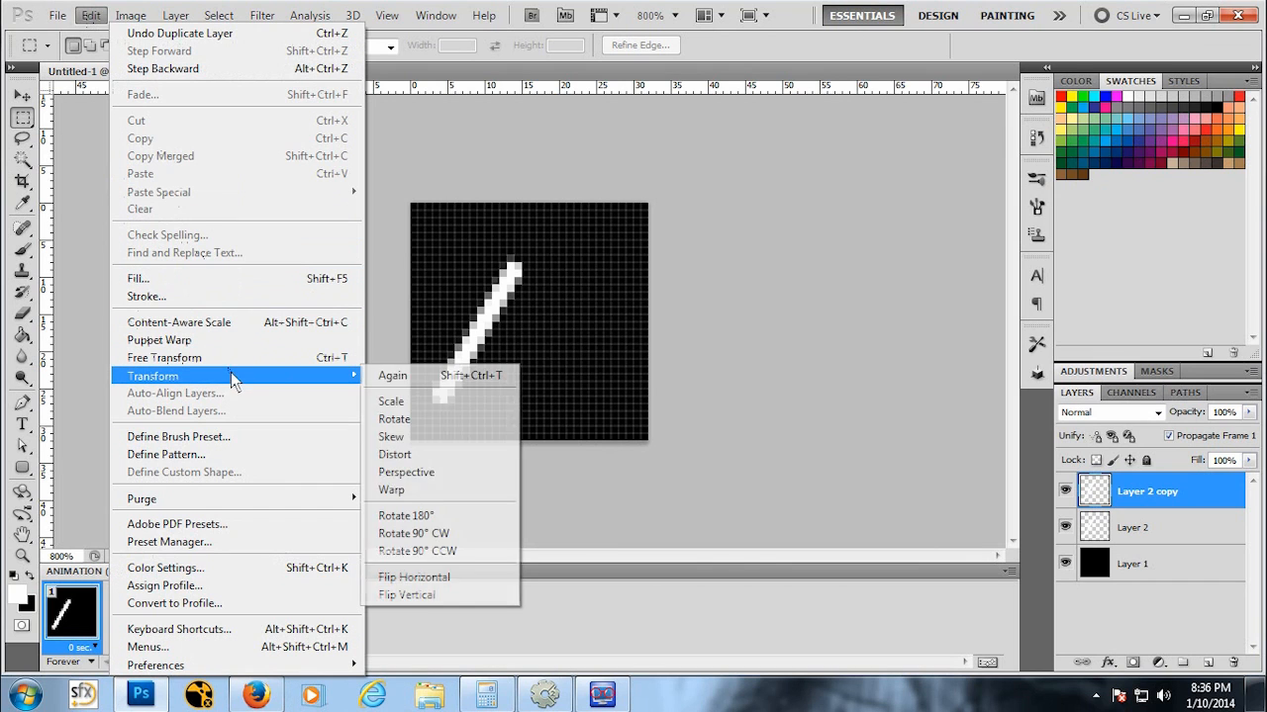
left_click(444, 577)
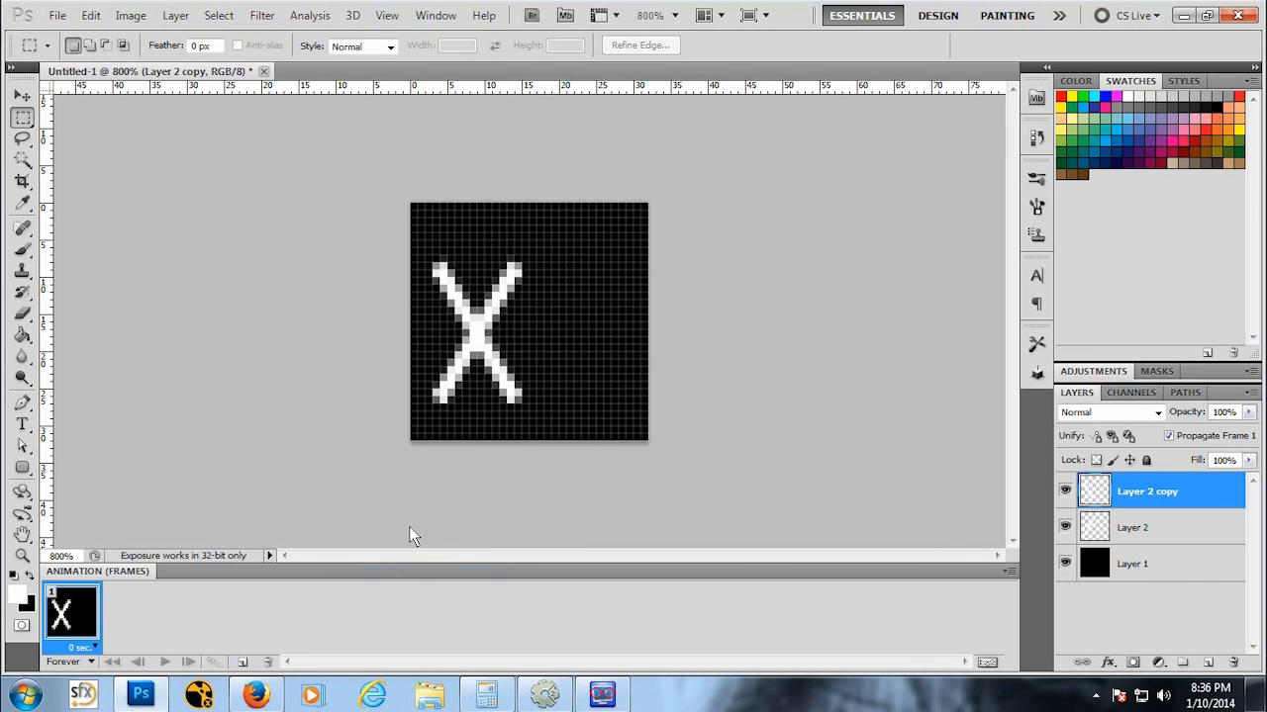
left_click(22, 96)
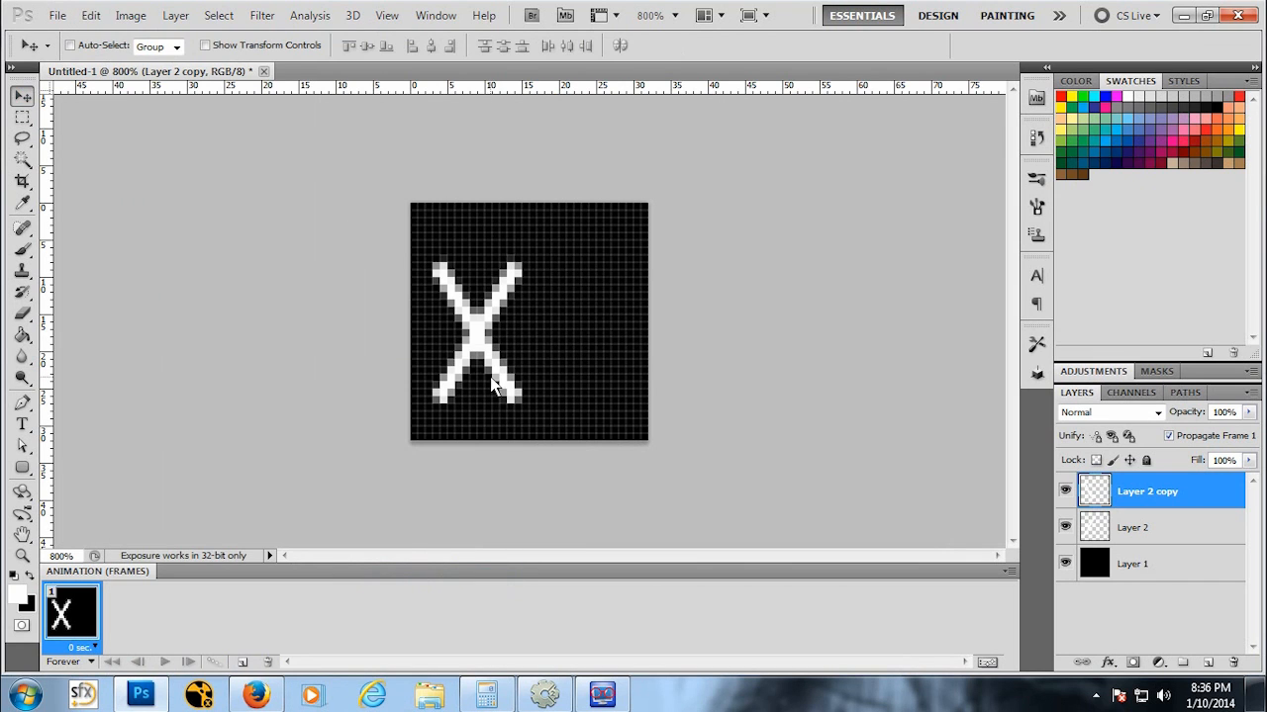
left_click_drag(484, 376, 559, 385)
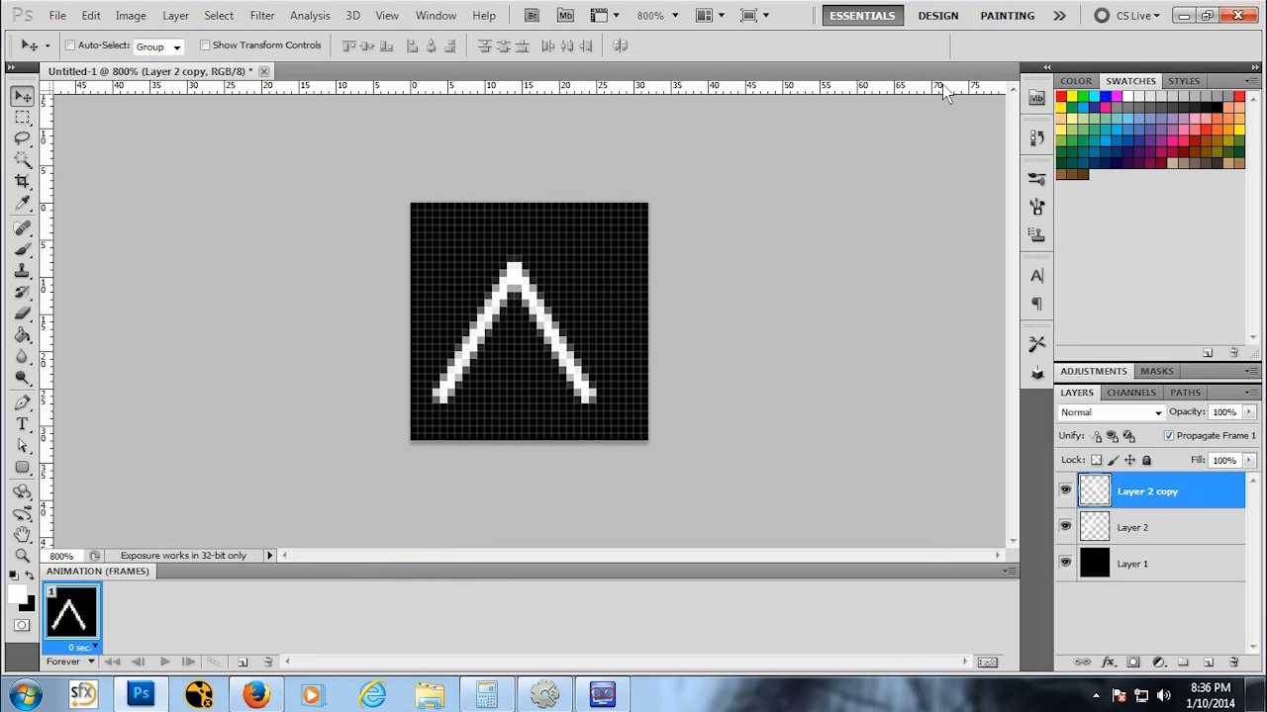
Step: Merge the copy down into Layer 2 and shift the peaked shape toward the canvas centre
right_click(1149, 495)
left_click(1139, 445)
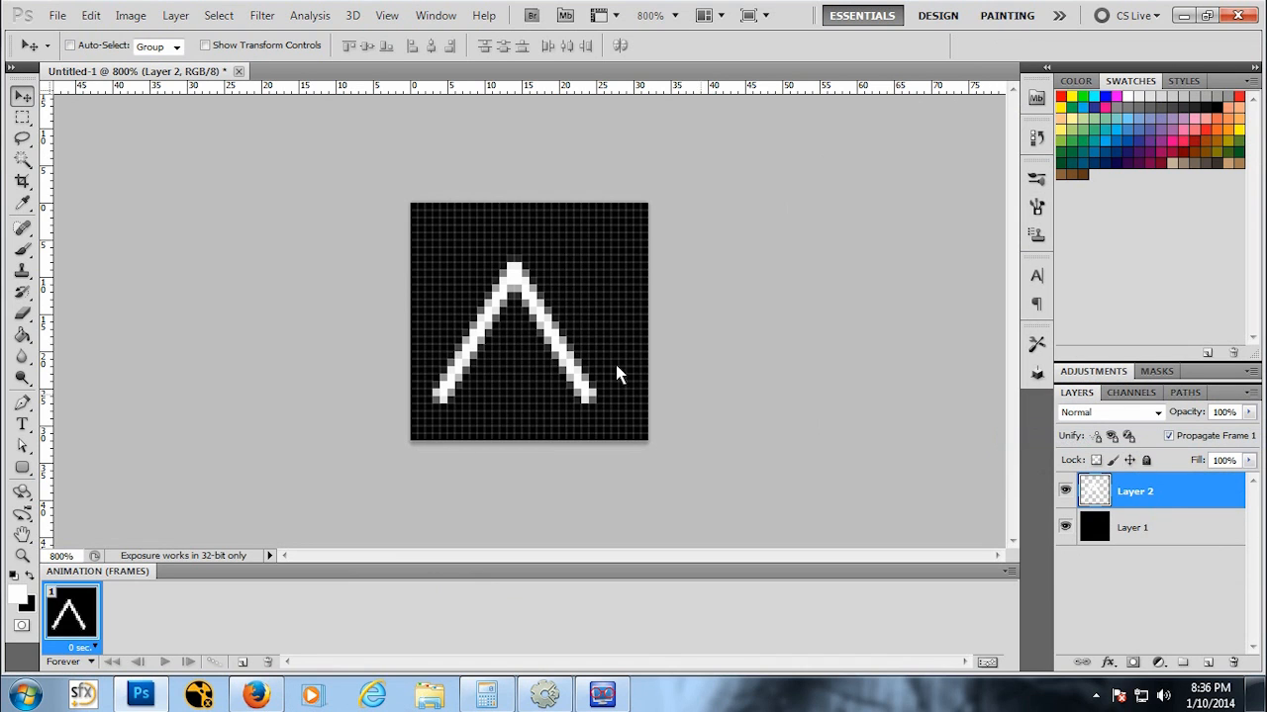
left_click_drag(552, 334, 569, 315)
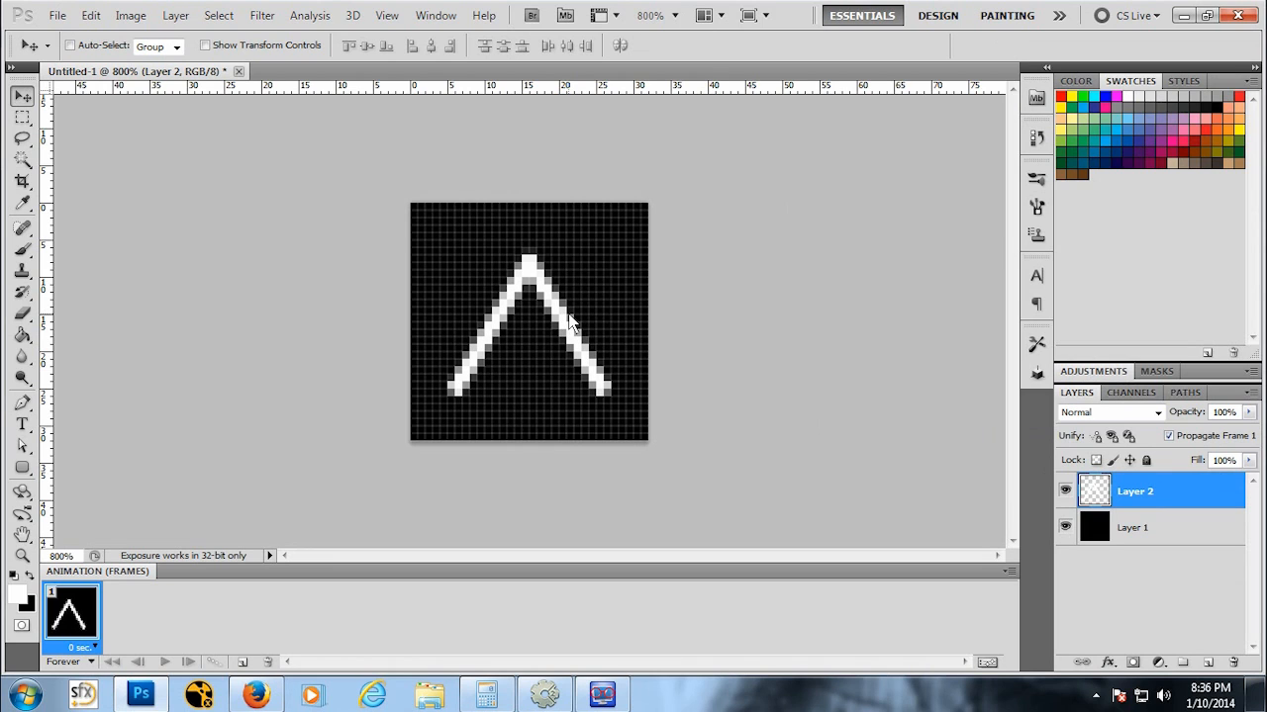
Step: Add a vertical guide through the canvas centre at the ship's tip
left_click_drag(436, 242, 413, 211)
left_click_drag(46, 188, 531, 211)
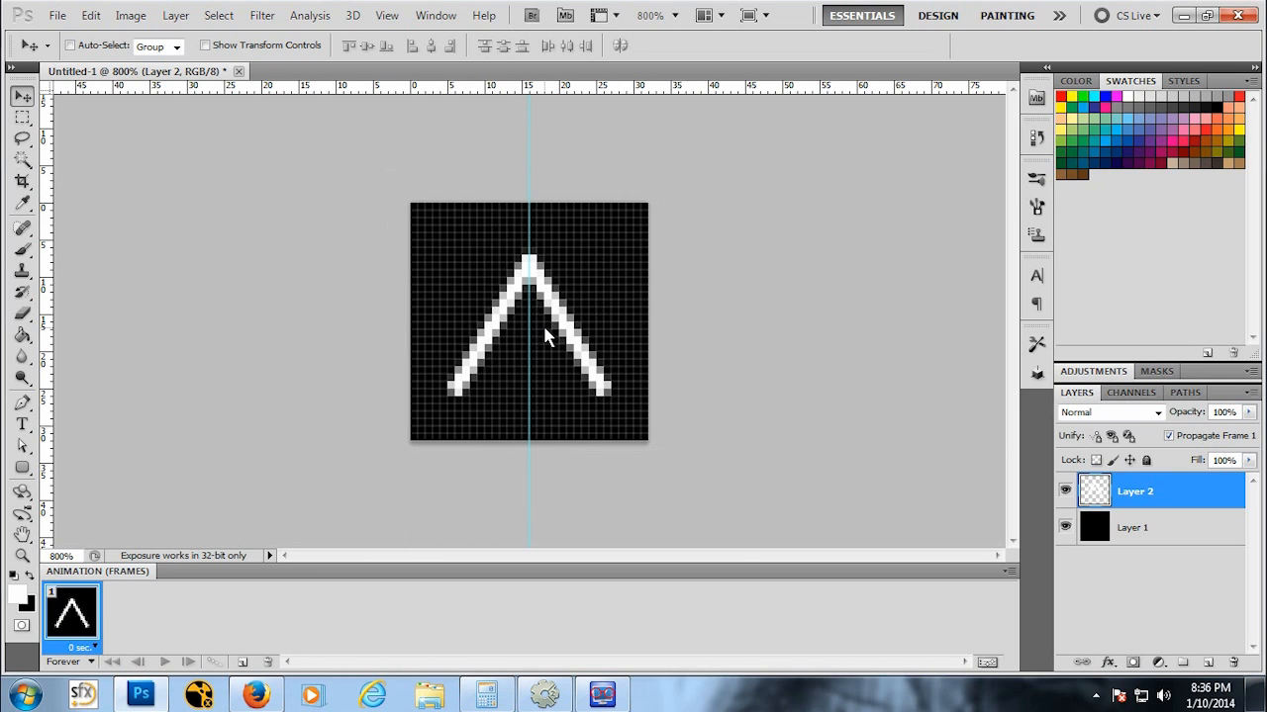
Step: Zoom out to view the ship sprite at actual size
key("z")
left_click(547, 260, "alt")
left_click(547, 260, "alt")
left_click(547, 260, "alt")
left_click(548, 260, "alt")
left_click(547, 260, "alt")
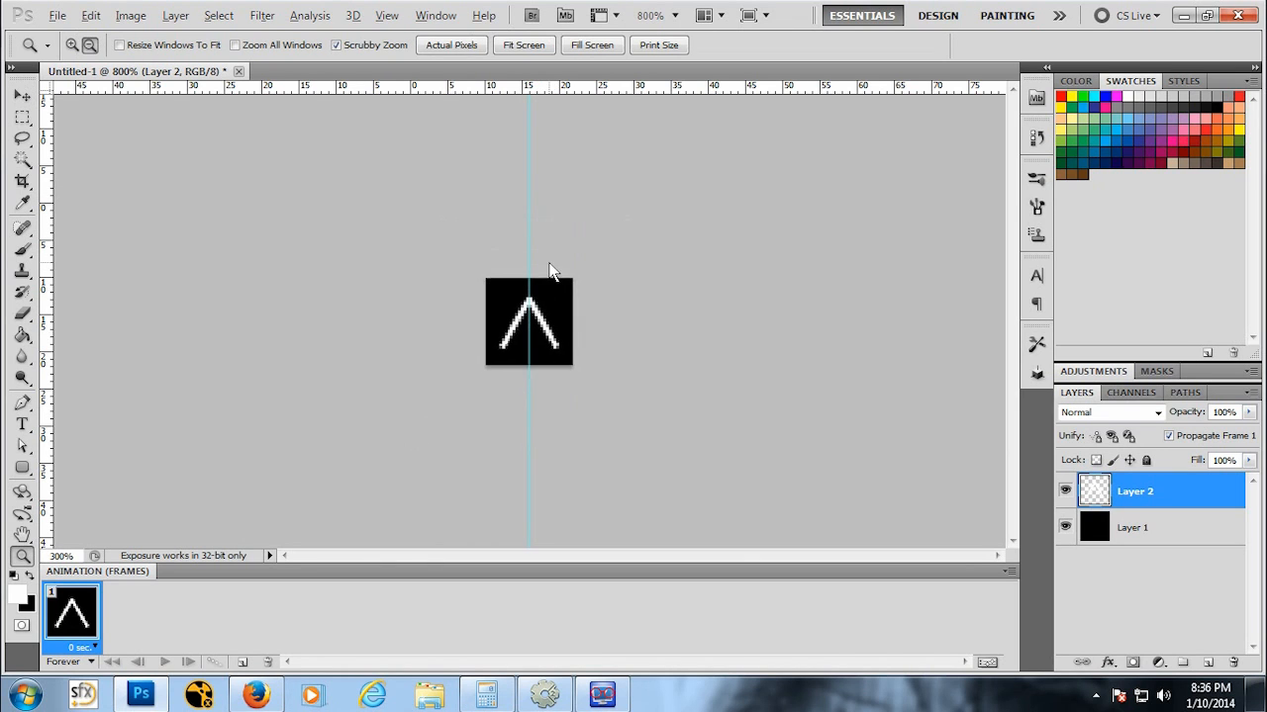
left_click(547, 260, "alt")
left_click(553, 353, "alt")
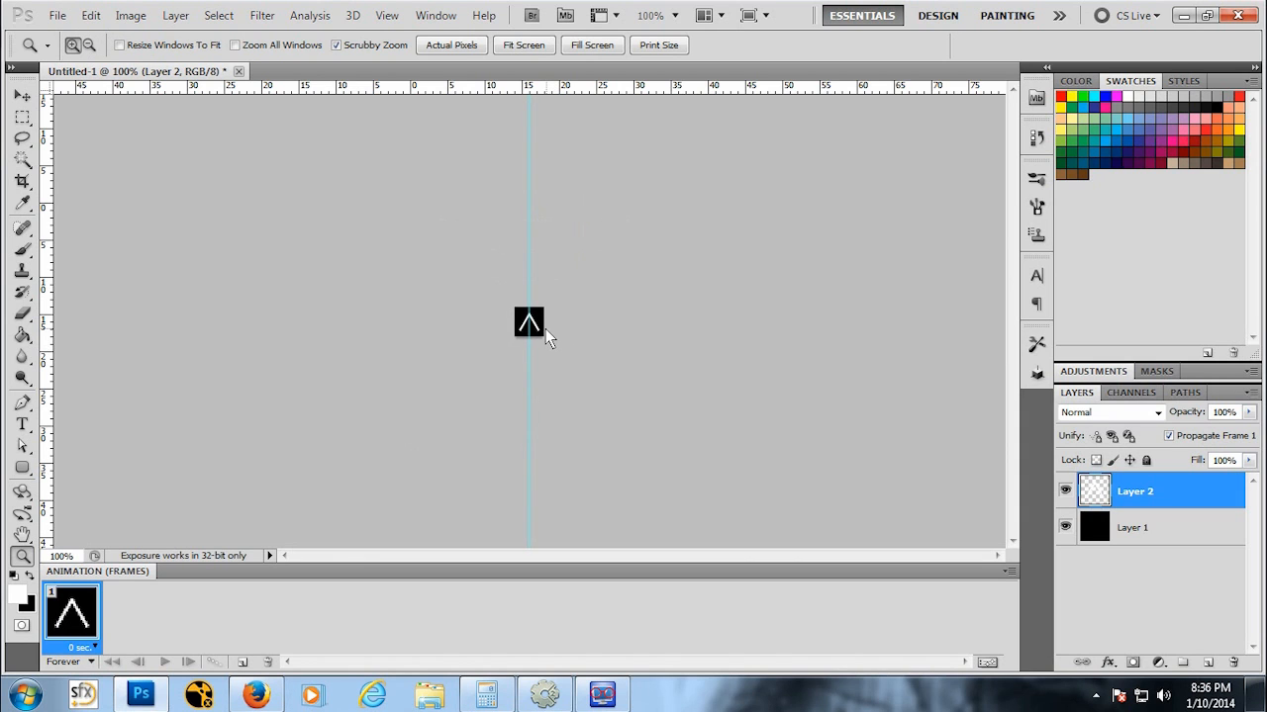
left_click(546, 329)
Step: Delete the black background layer so the ship sits on a transparent canvas
left_click(1146, 534)
right_click(1145, 534)
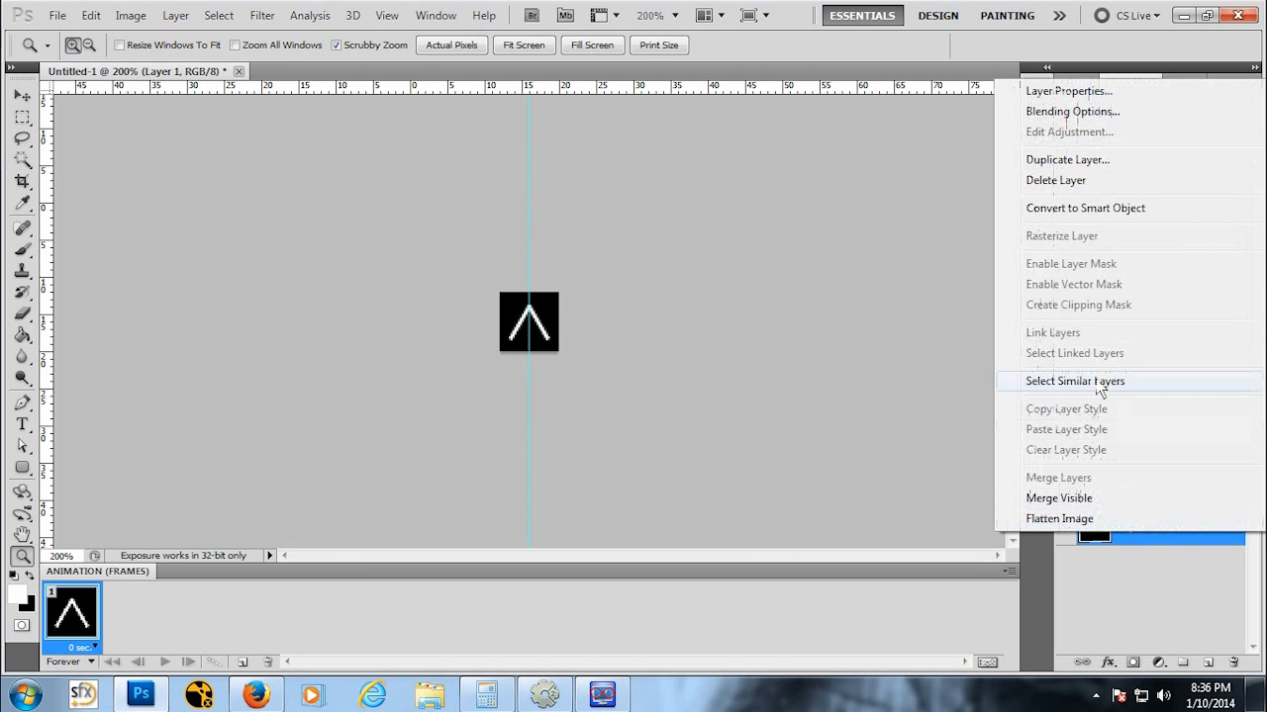
left_click(1054, 180)
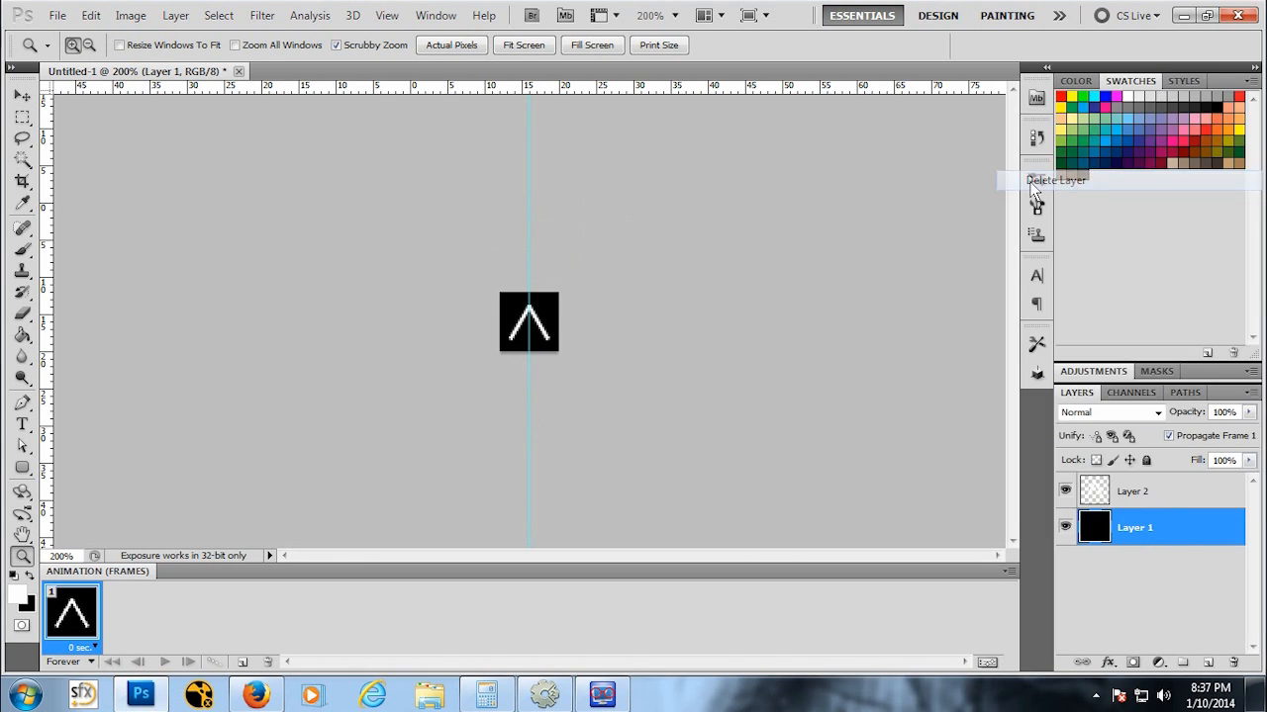
left_click(557, 265)
left_click(23, 96)
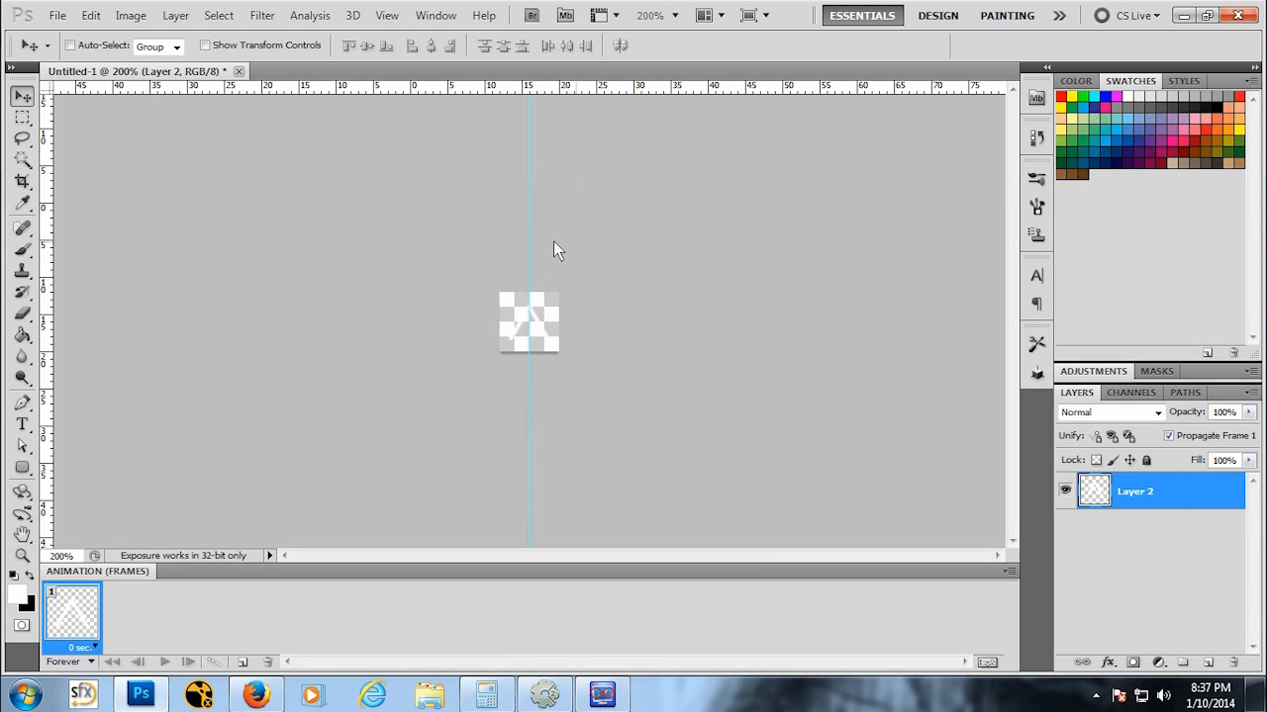
Step: Open Save As and browse from the Desktop to the Documents folder
left_click(58, 15)
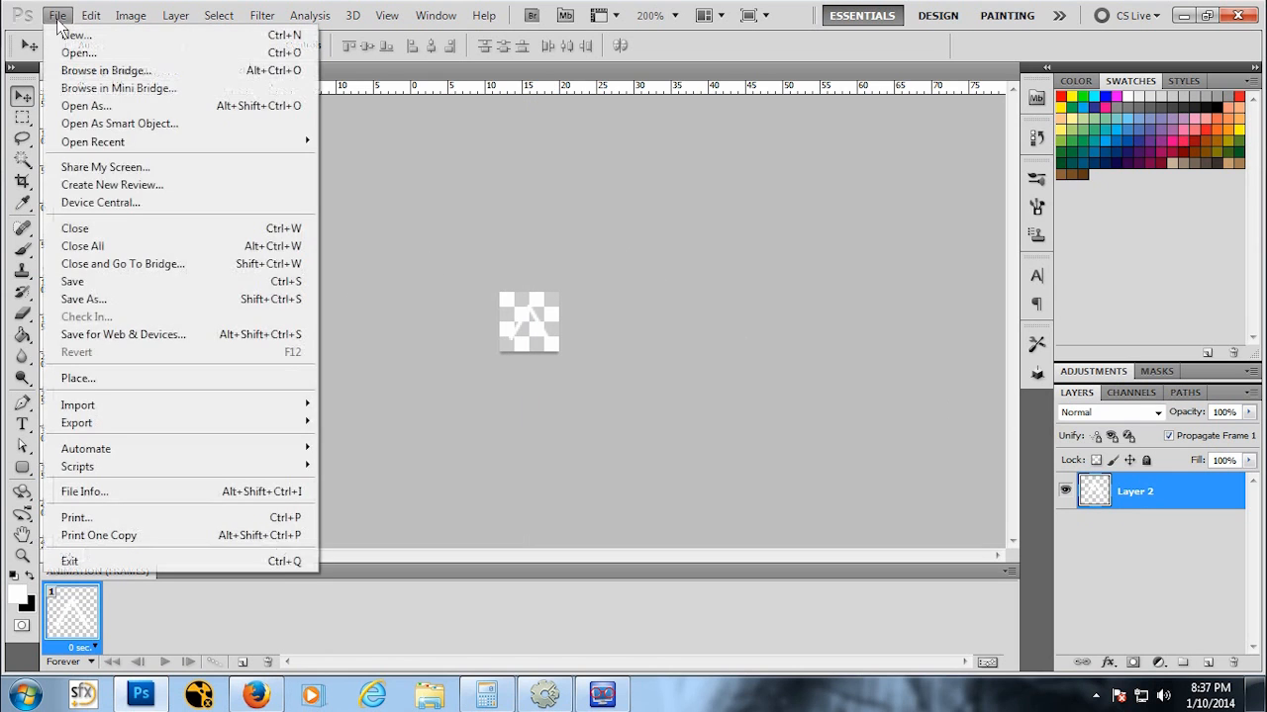
left_click(101, 300)
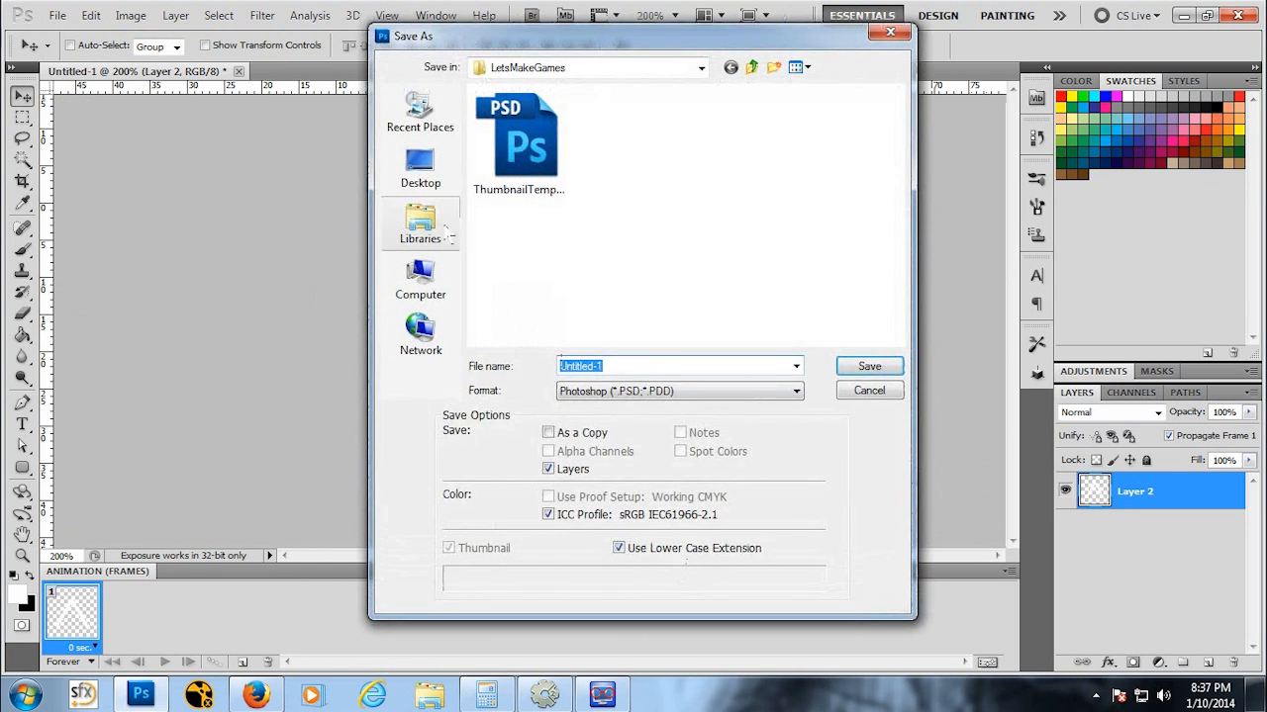
left_click(419, 173)
left_click(531, 150)
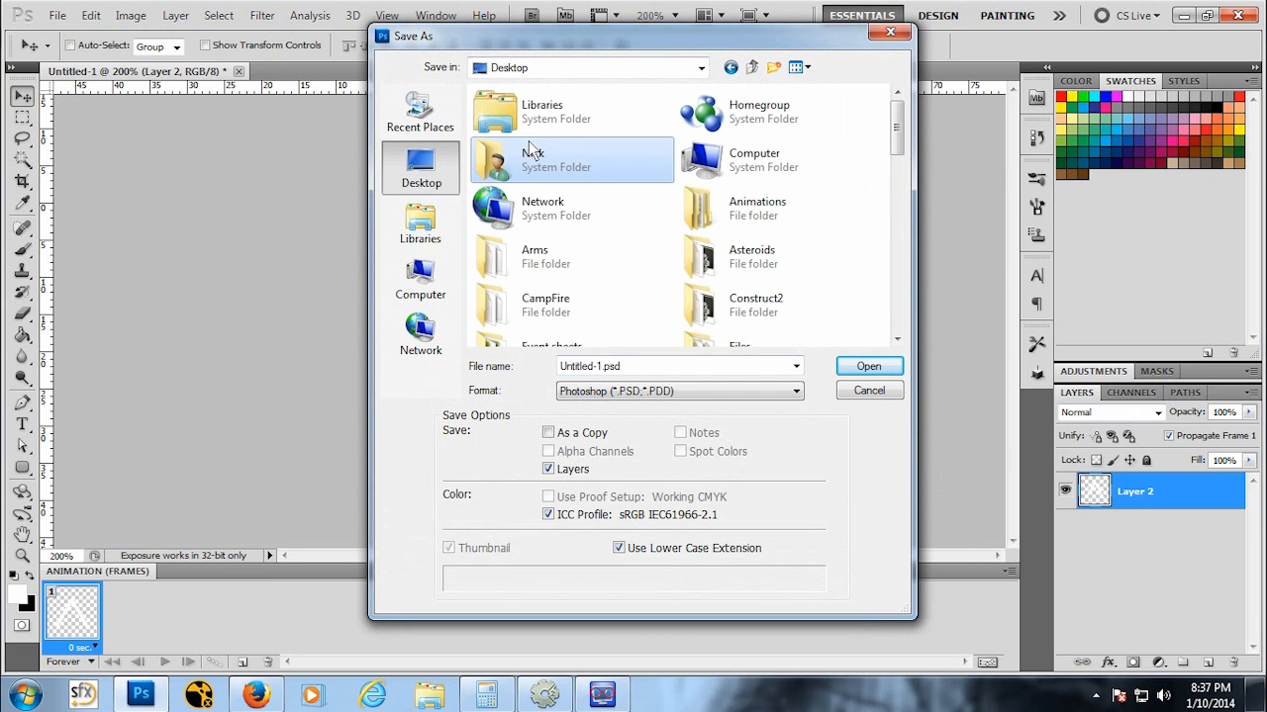
double_click(534, 111)
double_click(524, 111)
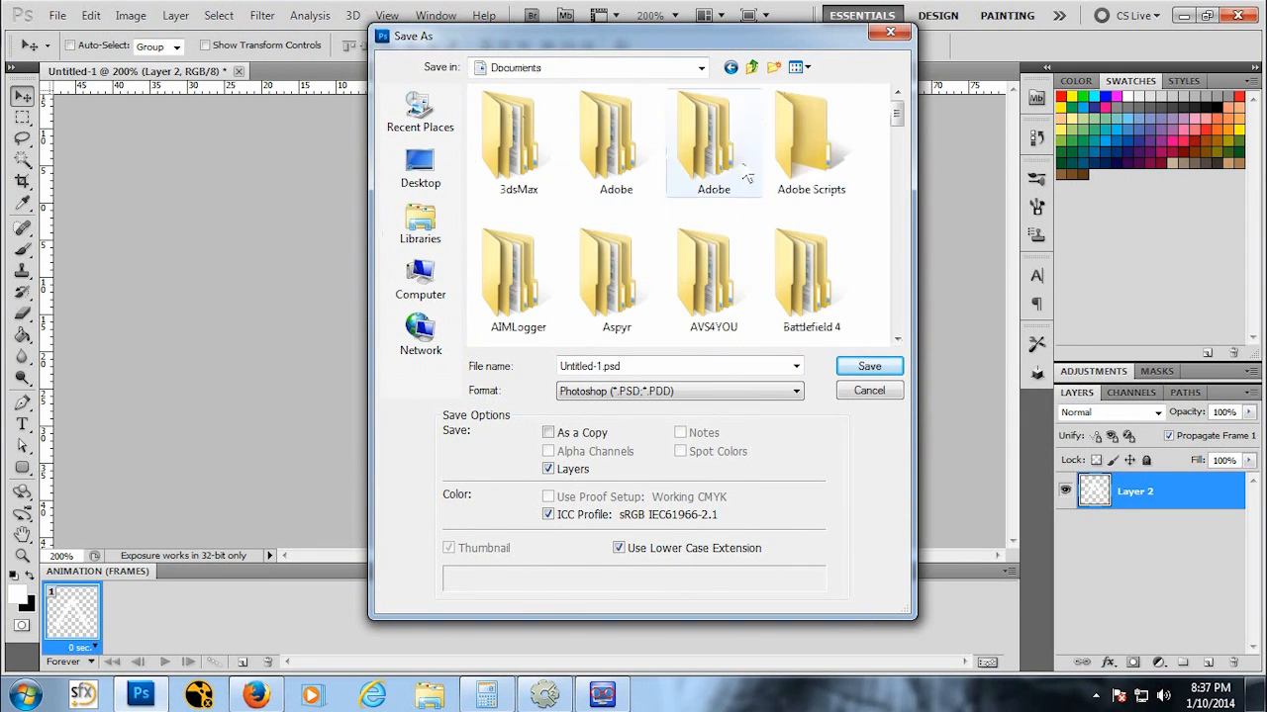
left_click(898, 338)
left_click(898, 339)
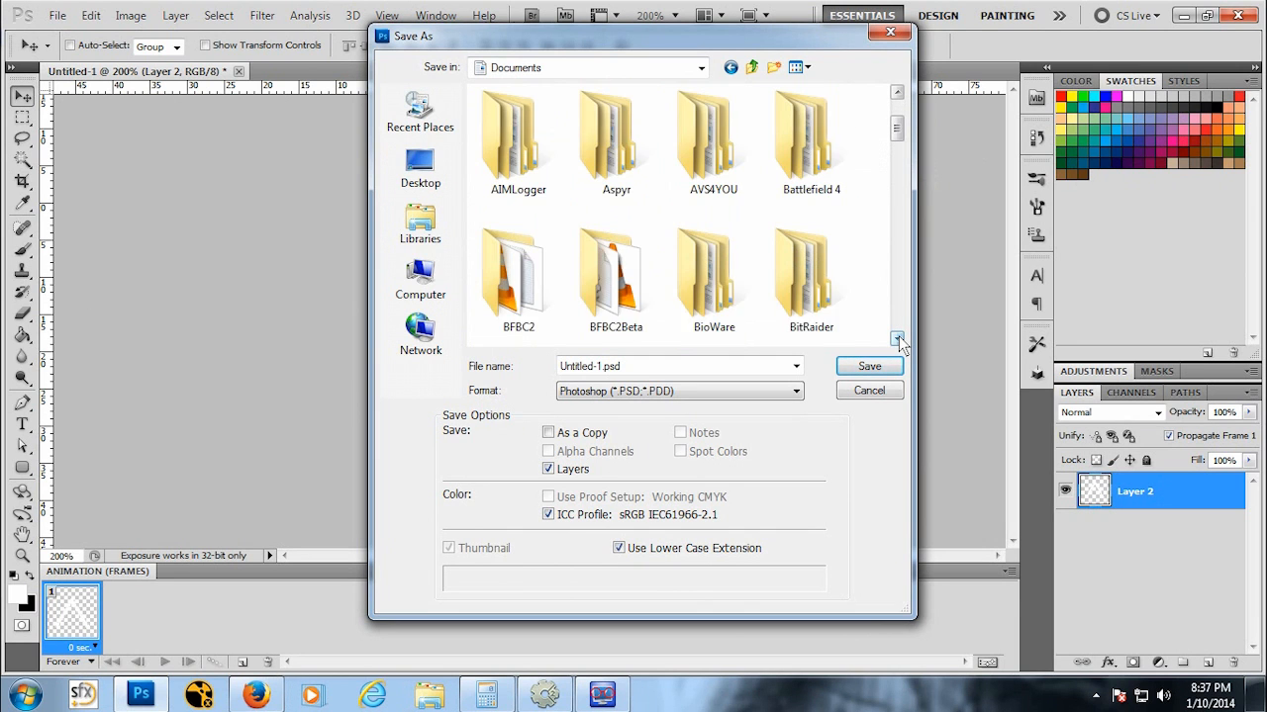
left_click(897, 339)
left_click_drag(897, 145, 897, 107)
right_click(863, 222)
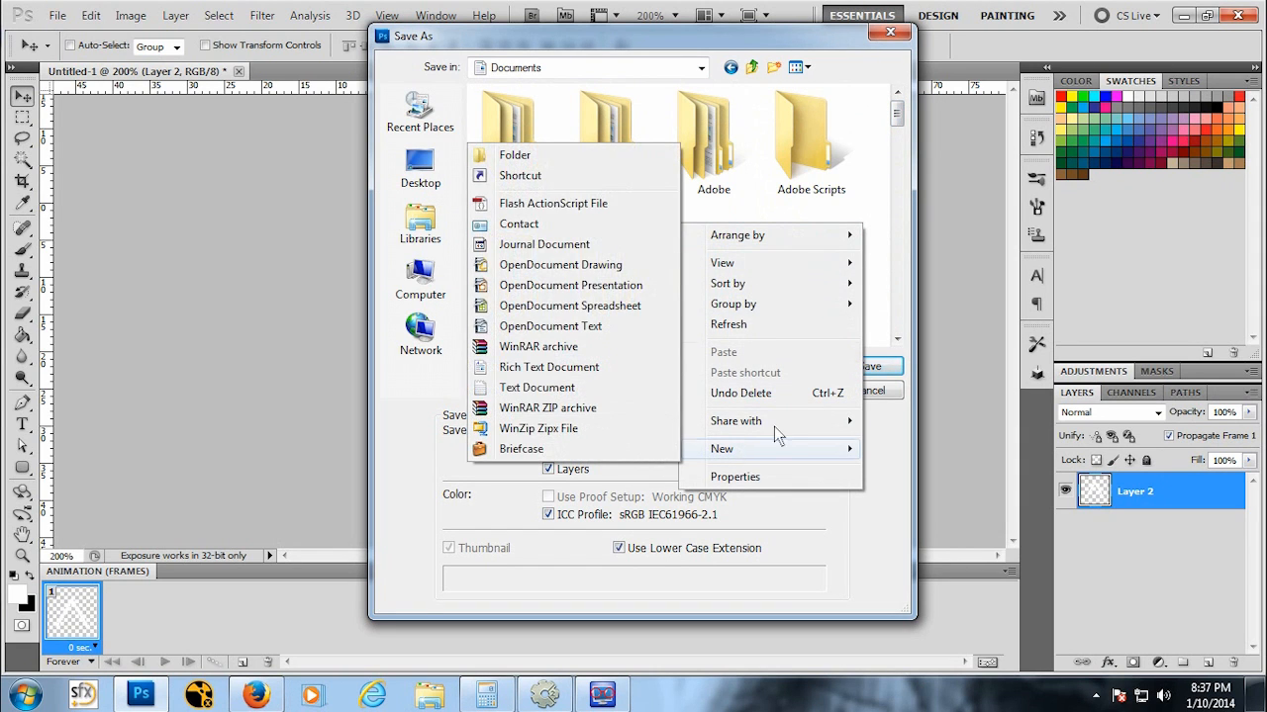
left_click(830, 136)
key("n")
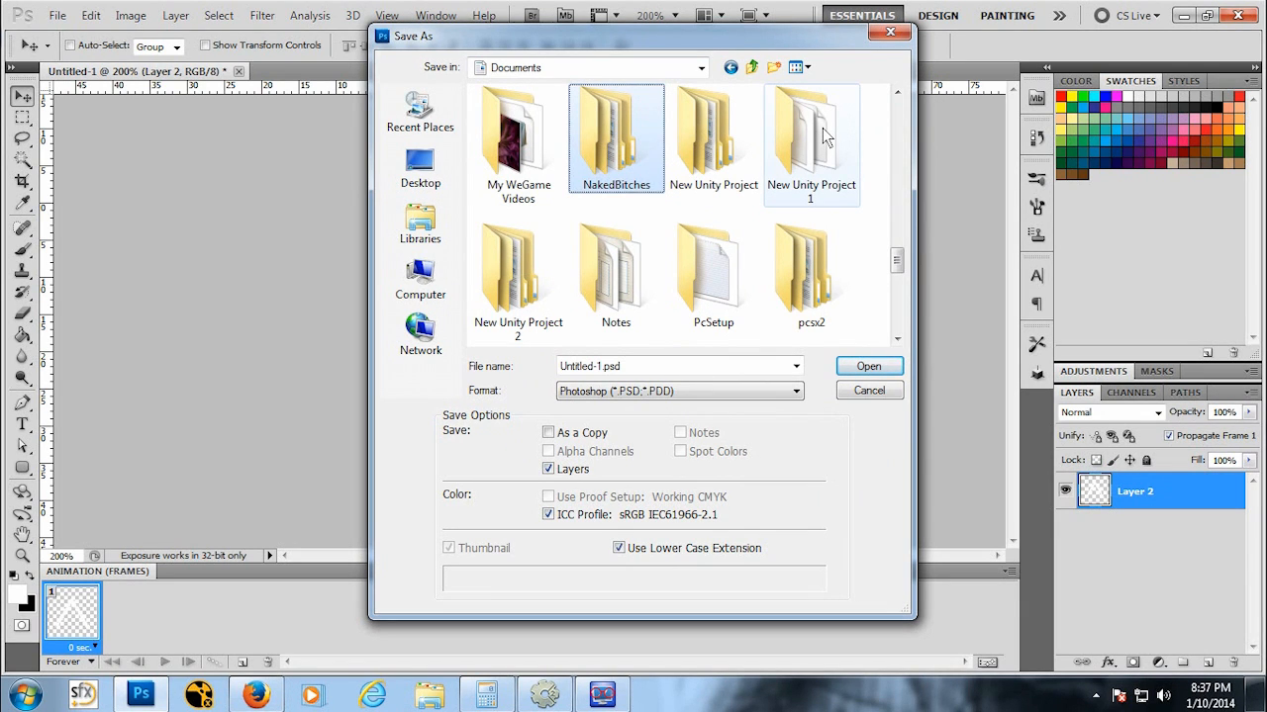
double_click(610, 143)
double_click(515, 143)
double_click(514, 143)
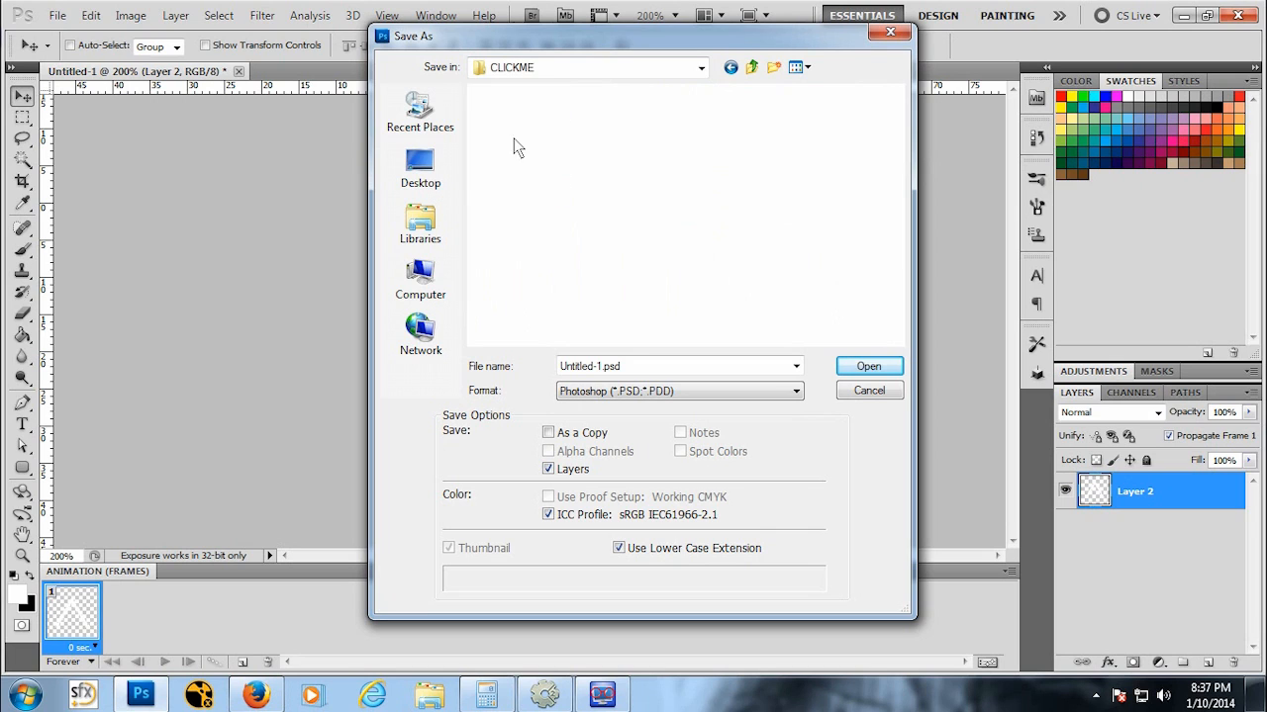
double_click(514, 144)
double_click(515, 144)
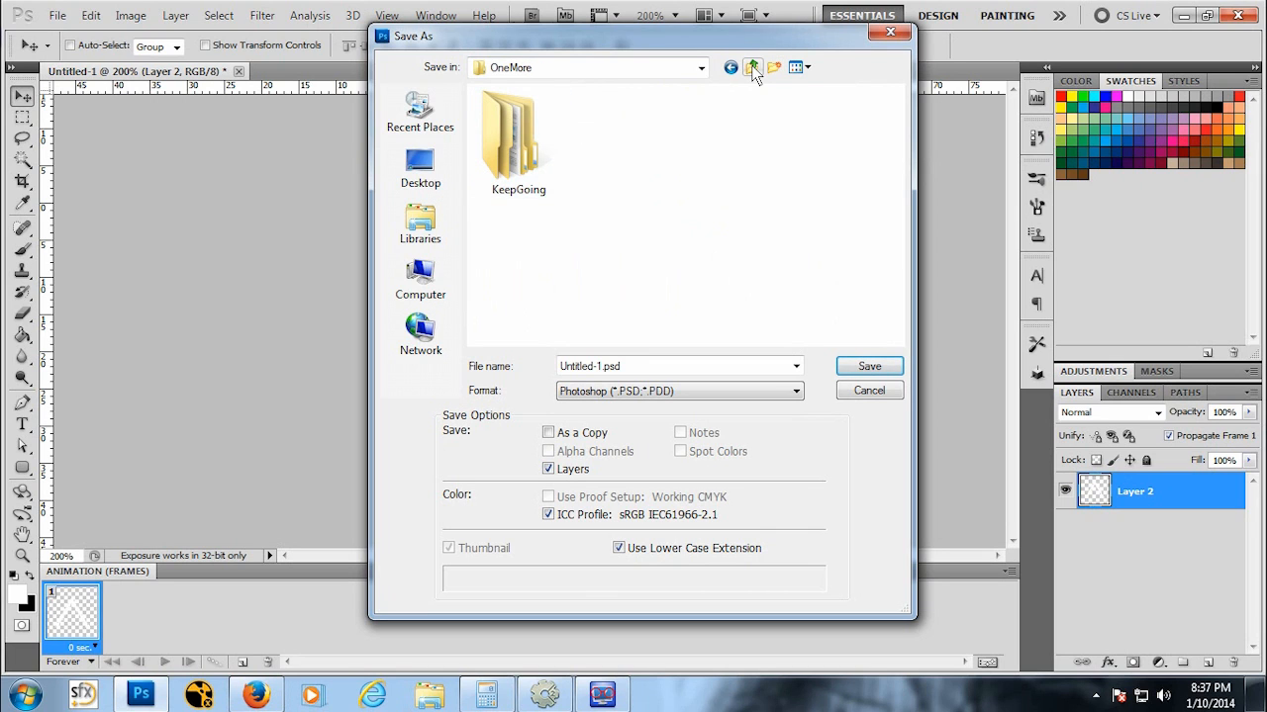
left_click(752, 68)
left_click(752, 67)
left_click(752, 67)
left_click(752, 67)
left_click(752, 68)
left_click(752, 68)
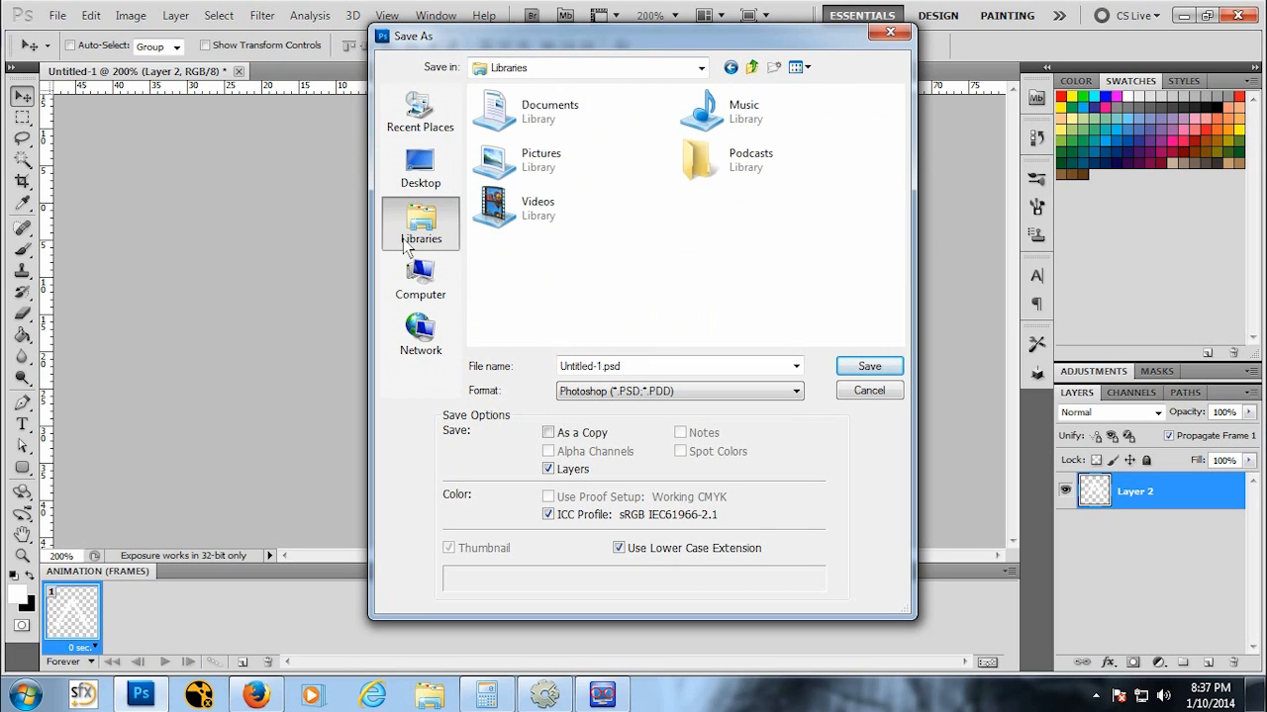
Step: Return to Documents and create a new folder named Asteroids there
double_click(539, 111)
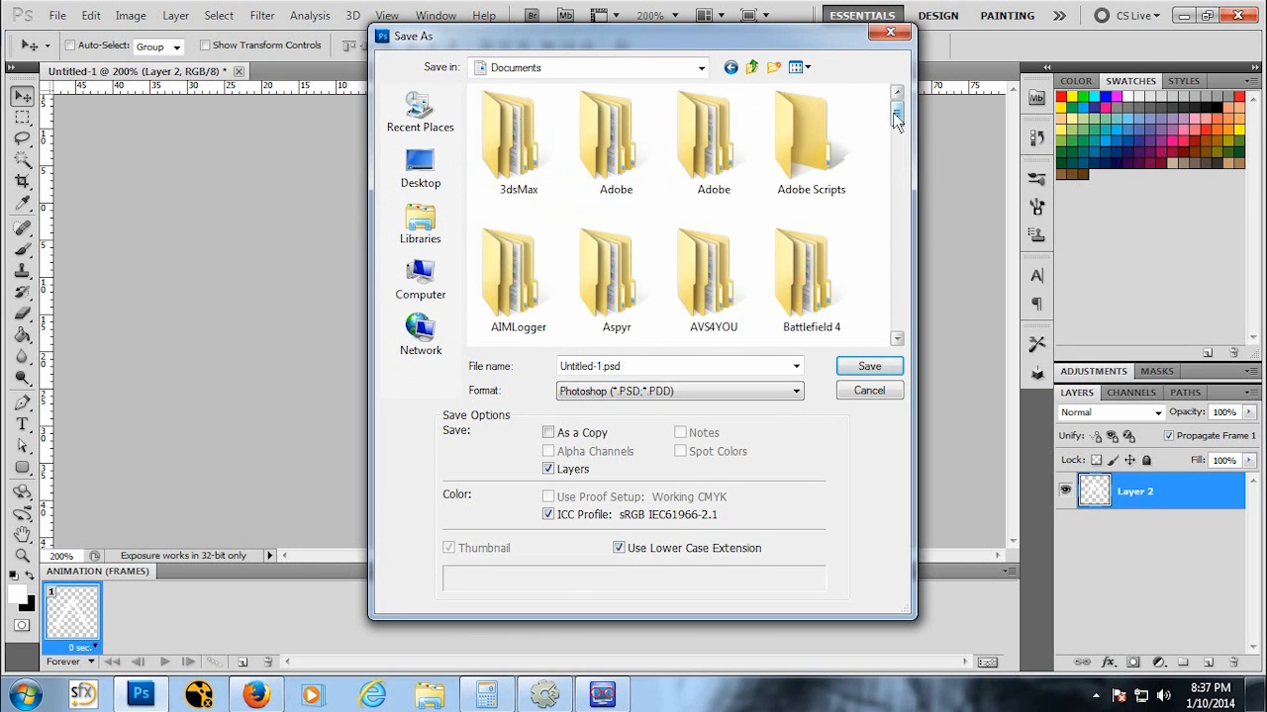
left_click_drag(897, 104, 902, 294)
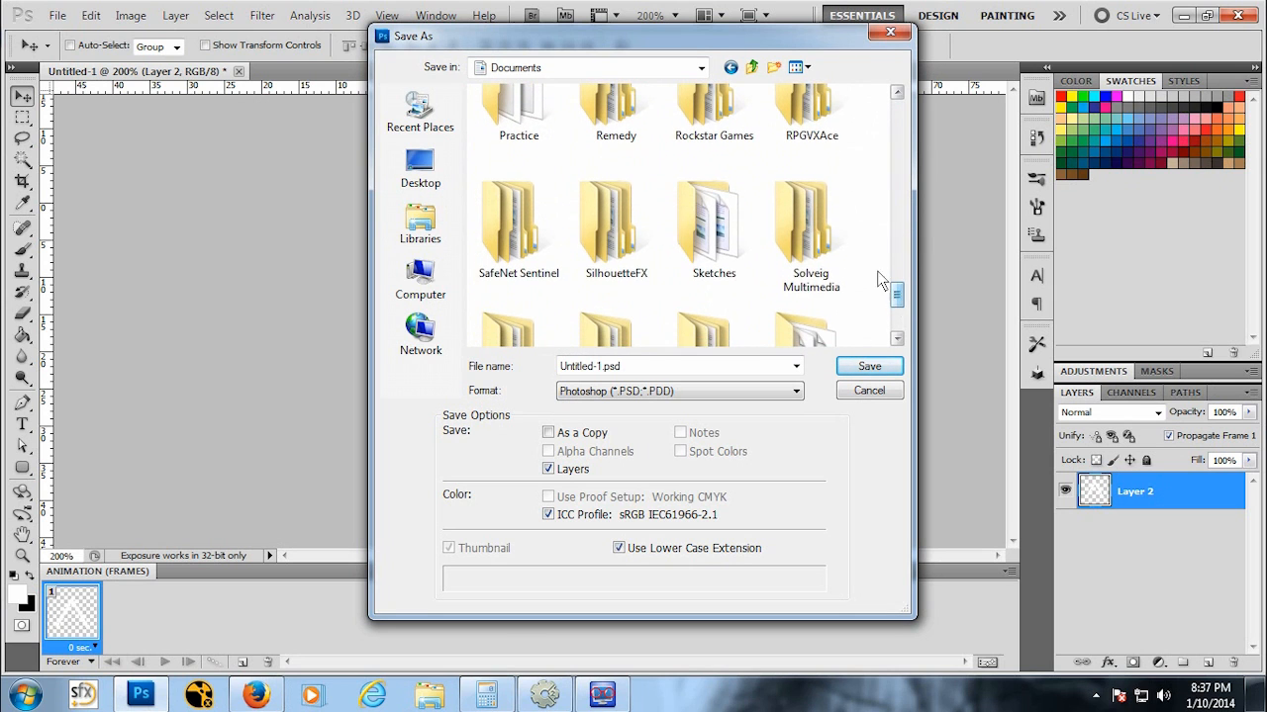
left_click(857, 230)
right_click(858, 230)
right_click(857, 153)
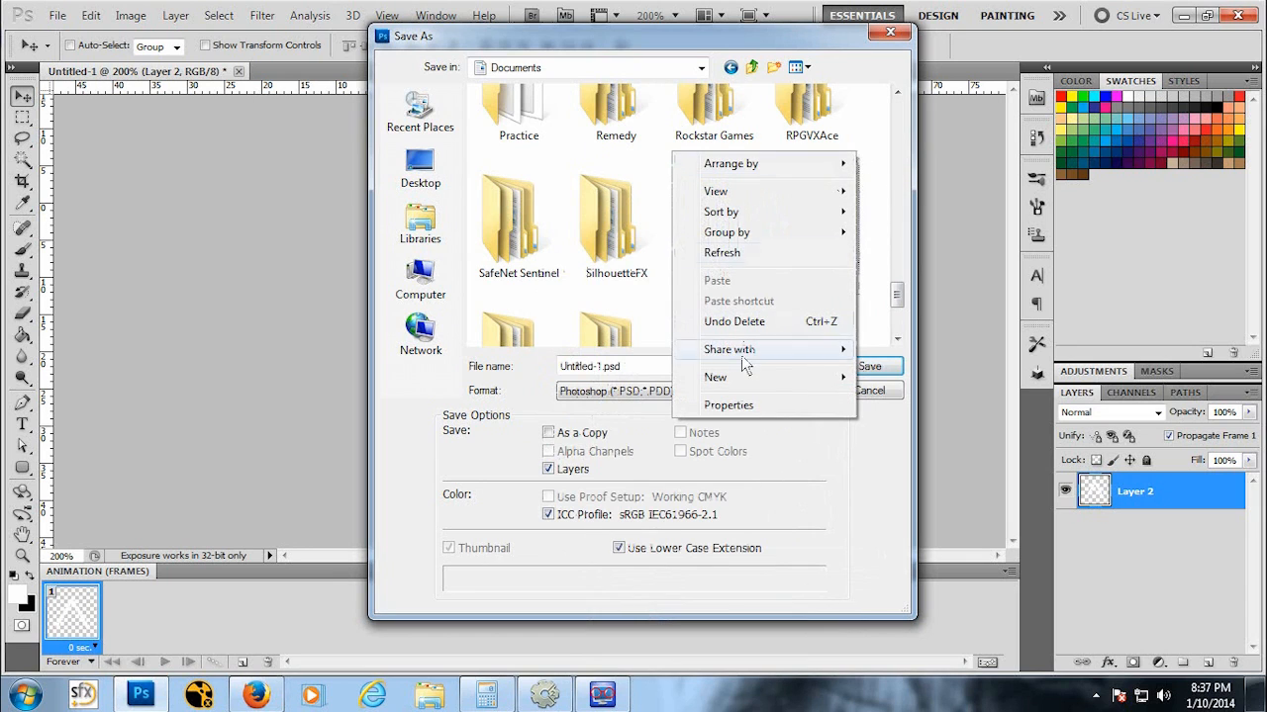
mouse_move(747, 384)
left_click(627, 377)
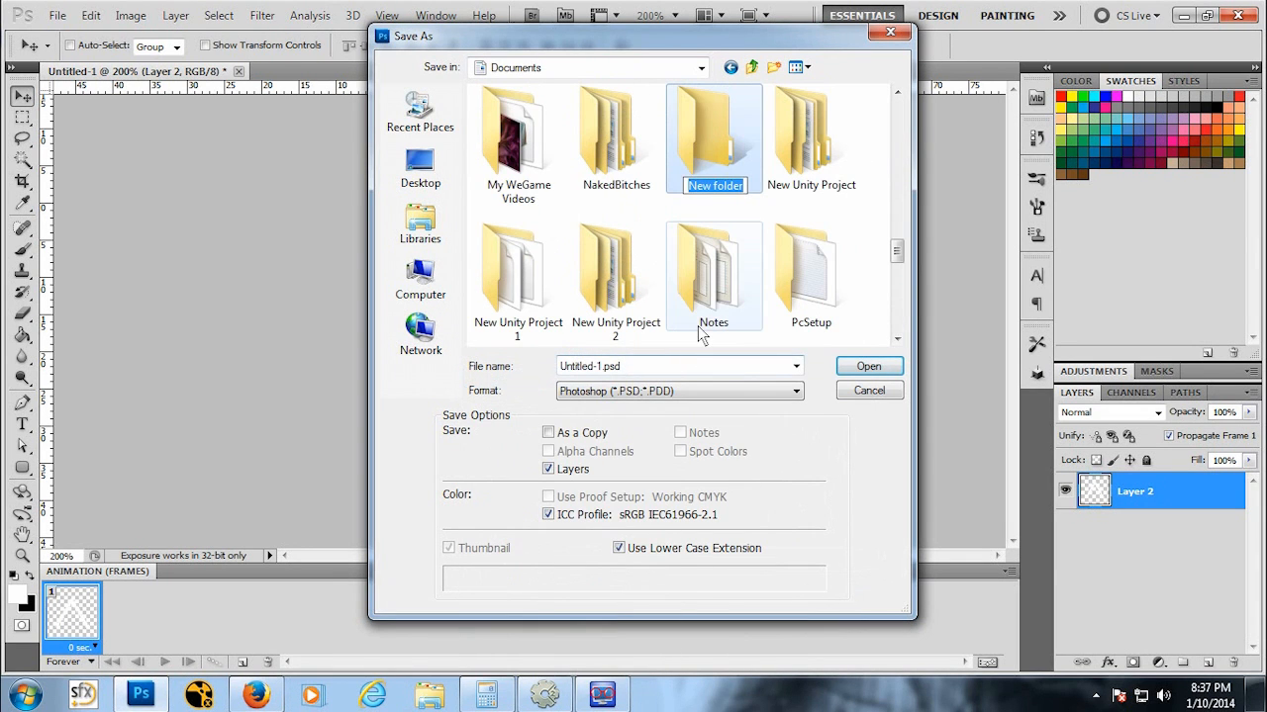
type("Asteroi")
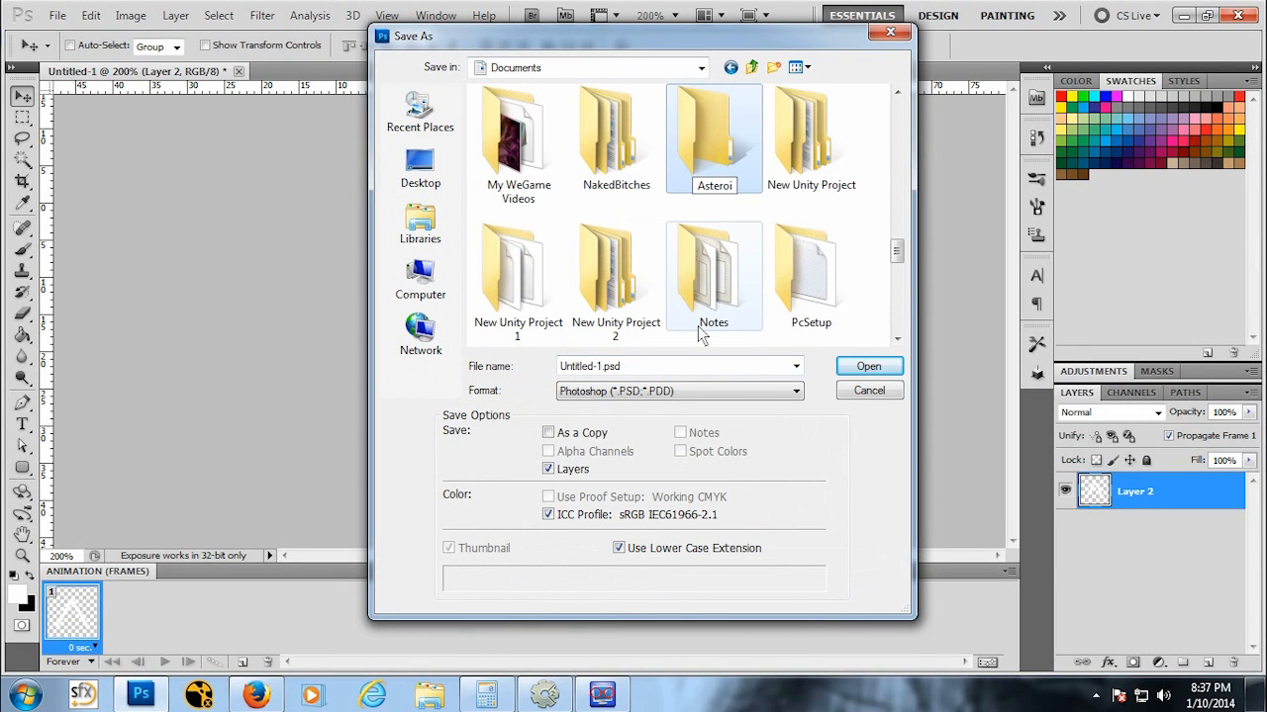
type("ds")
key("Return")
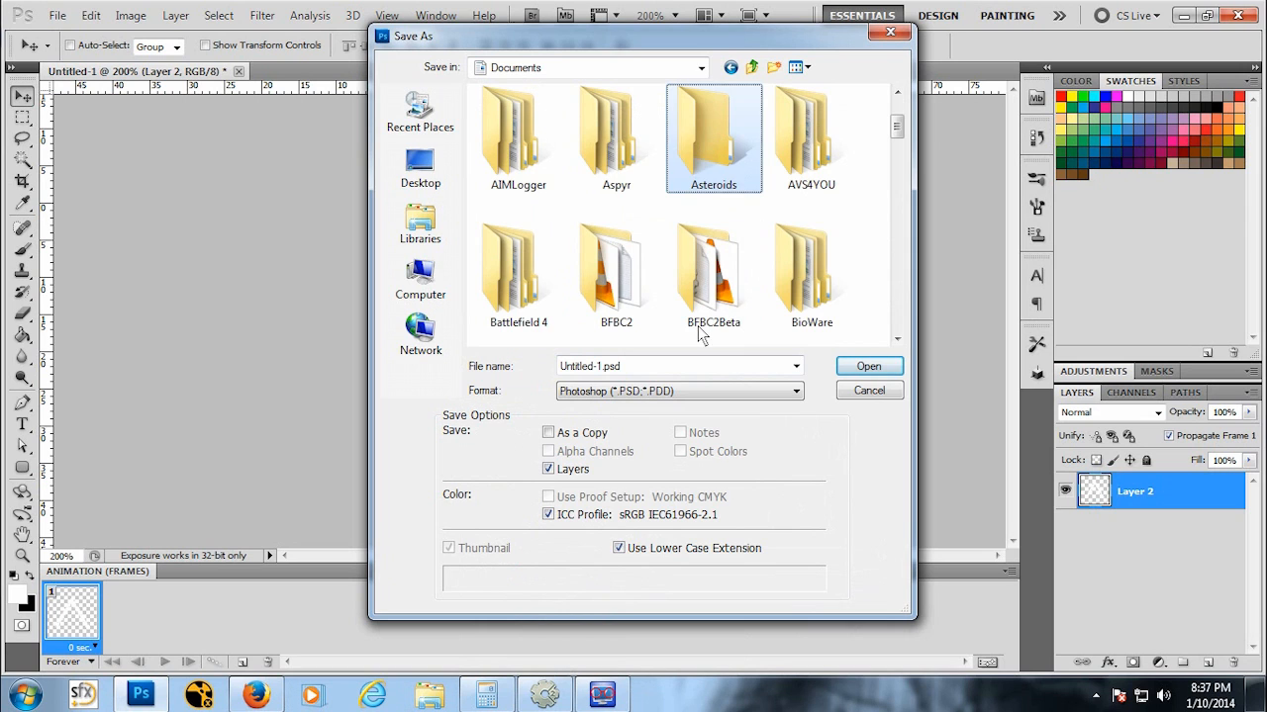
Step: Open the Asteroids folder, create a subfolder named Sprites inside it and open it
double_click(714, 148)
right_click(471, 171)
mouse_move(572, 392)
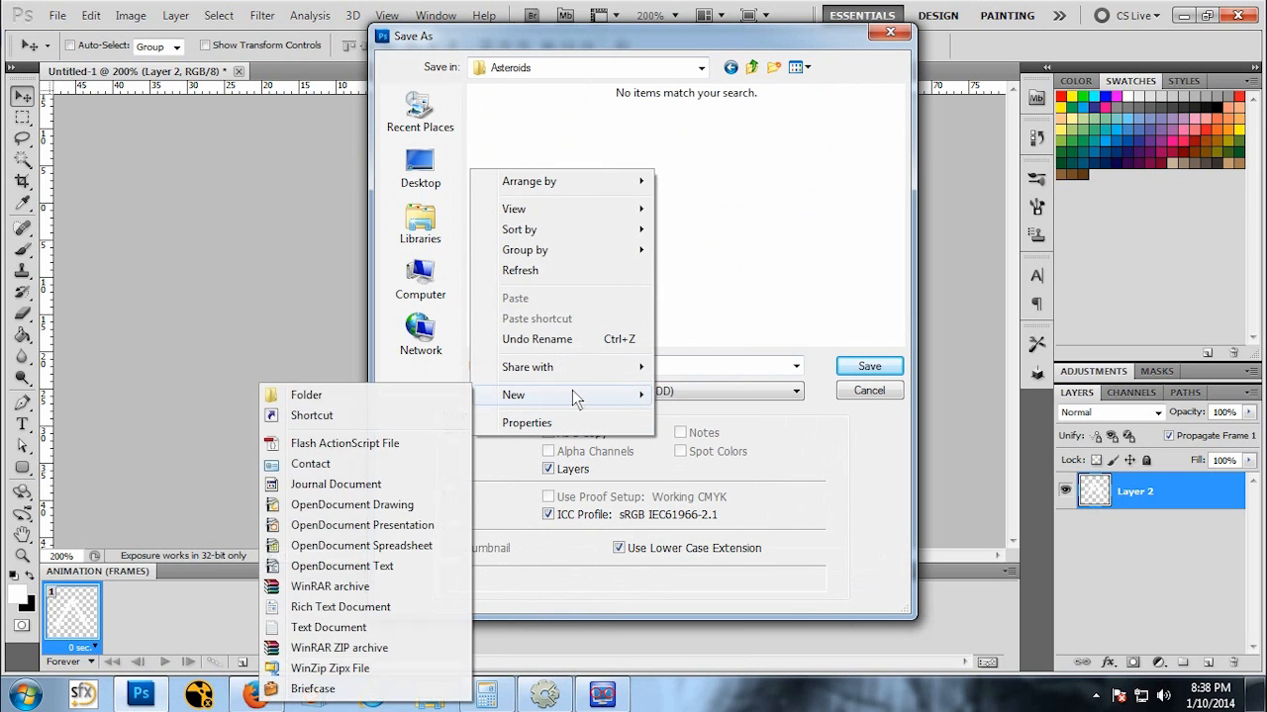
left_click(315, 395)
type("Spr")
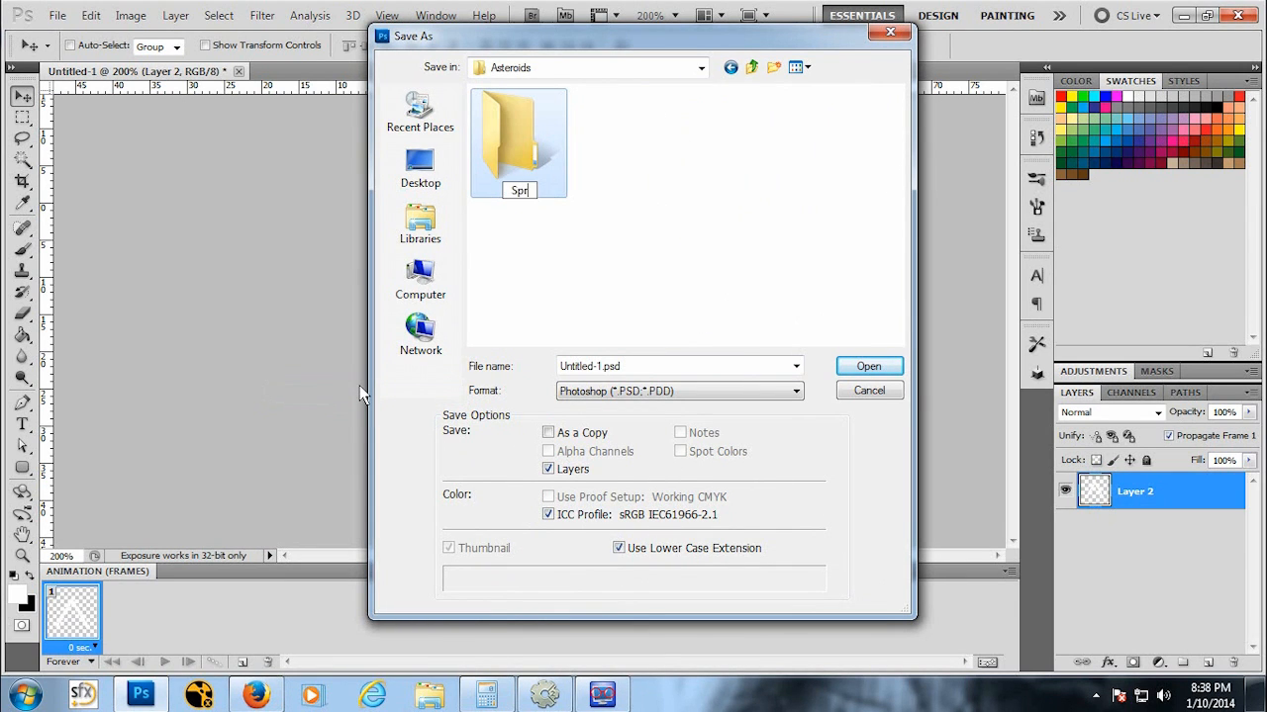
type("ites")
key("Return")
double_click(522, 150)
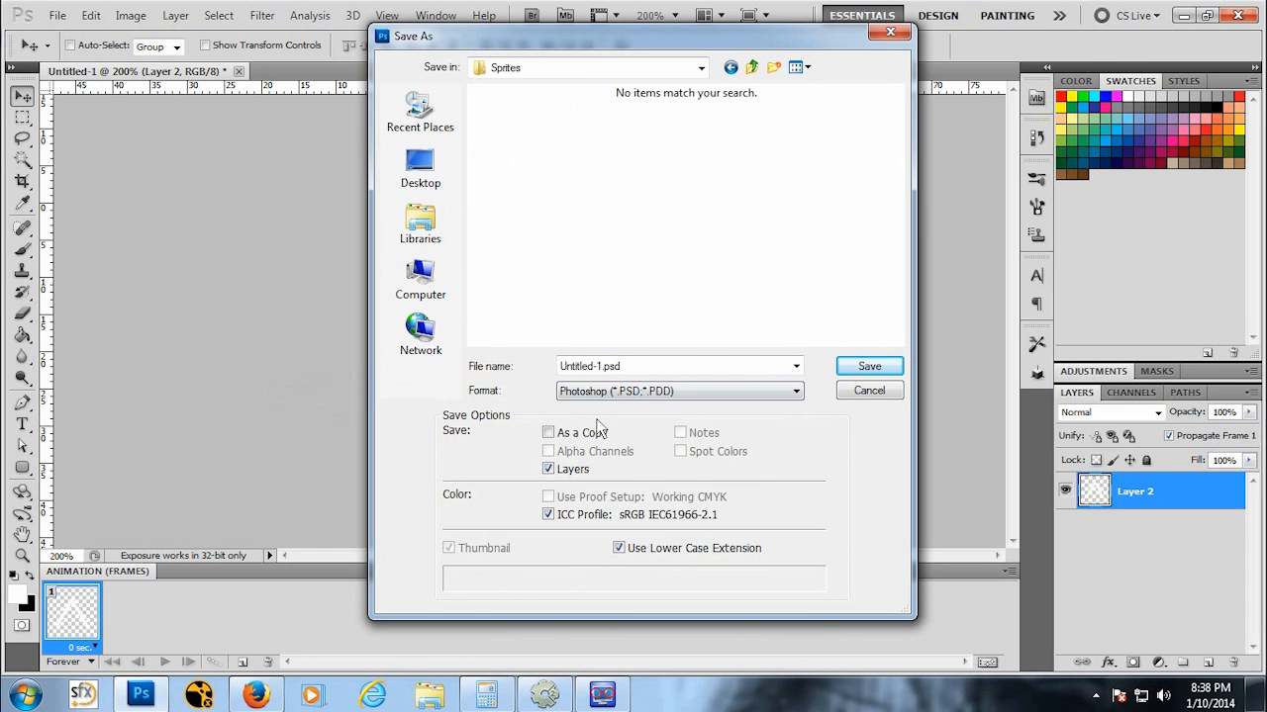
Step: Save the ship as a PNG named Ship in the Sprites folder with no interlacing
left_click(630, 393)
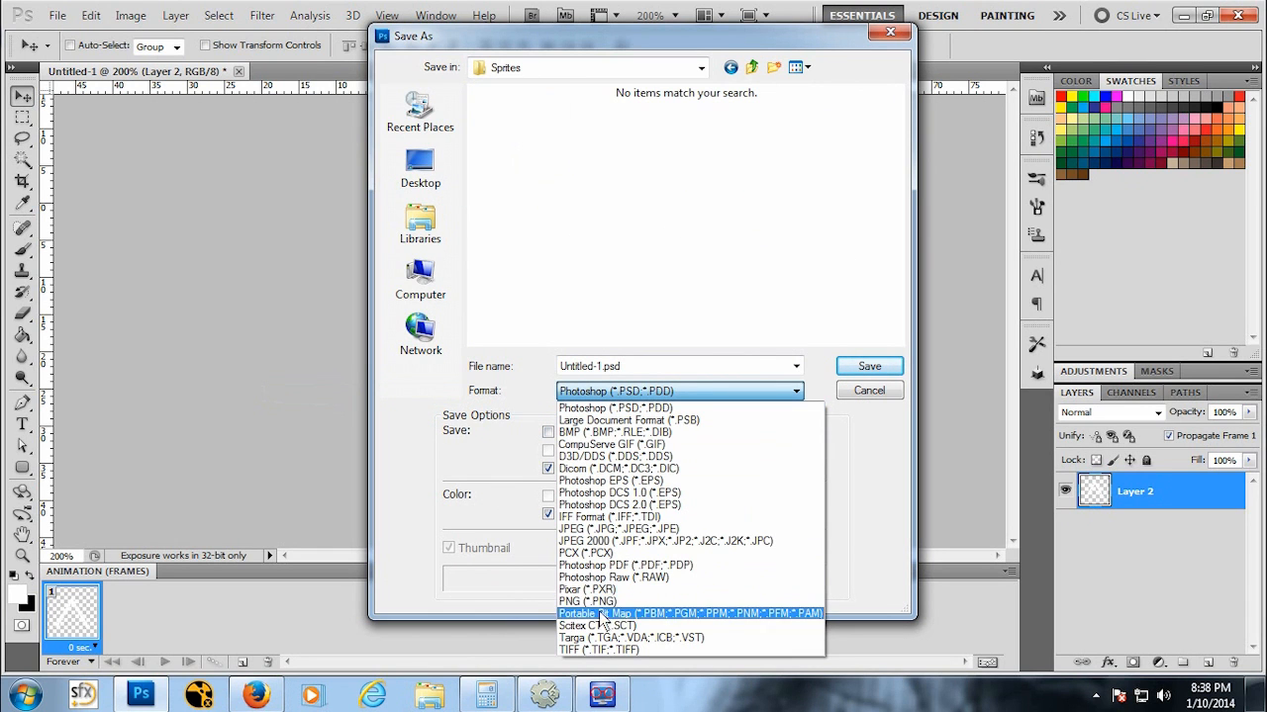
left_click(587, 600)
left_click(597, 365)
left_click_drag(603, 366, 595, 366)
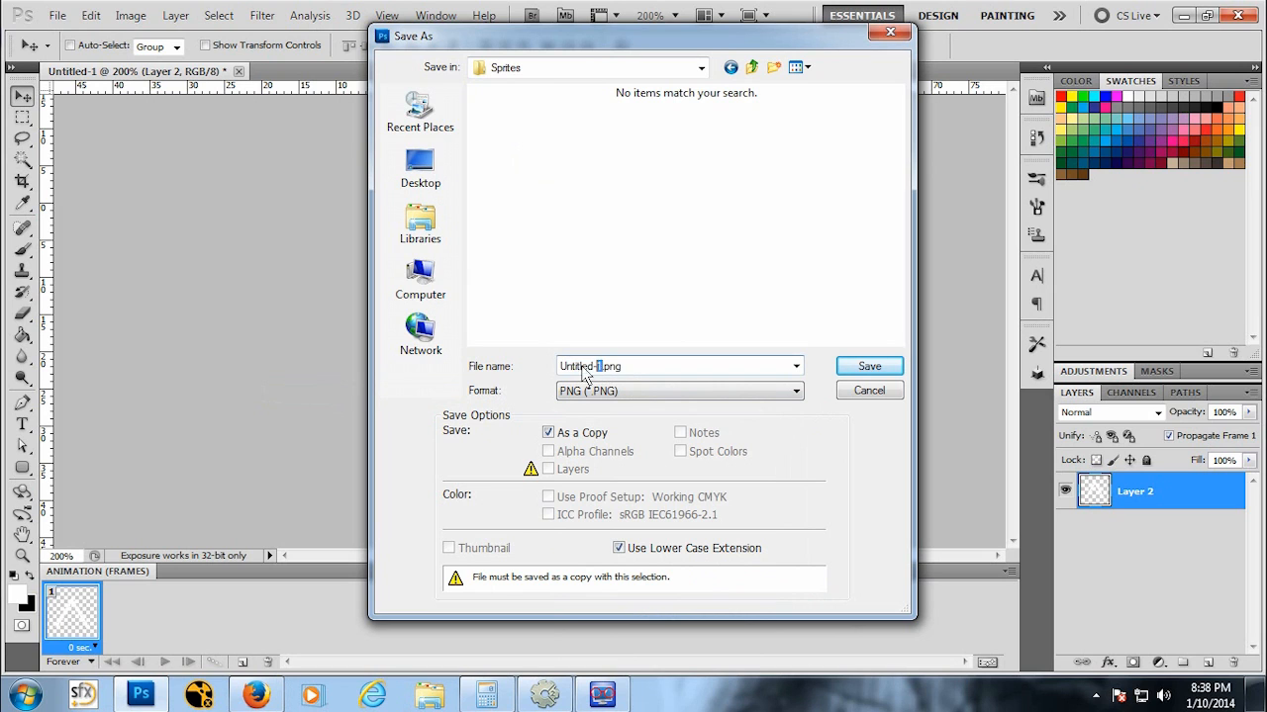
key("shift+Home")
type("Walking")
key("Return")
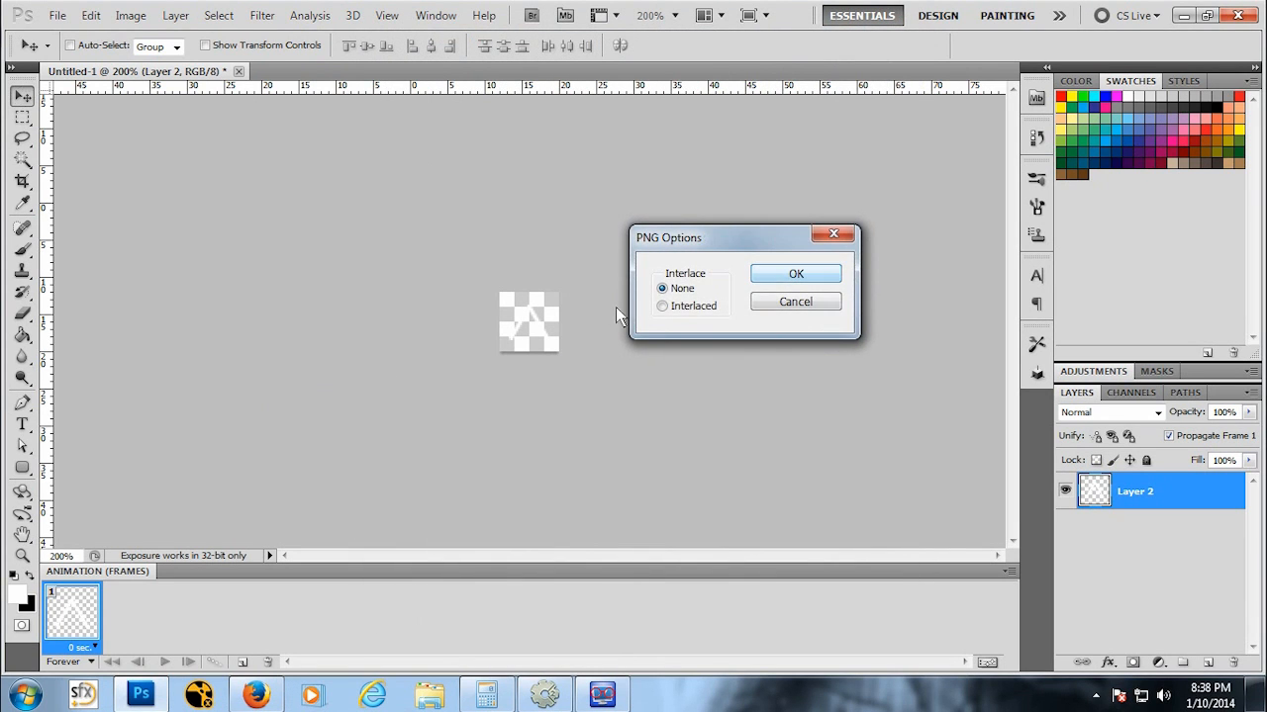
left_click(782, 277)
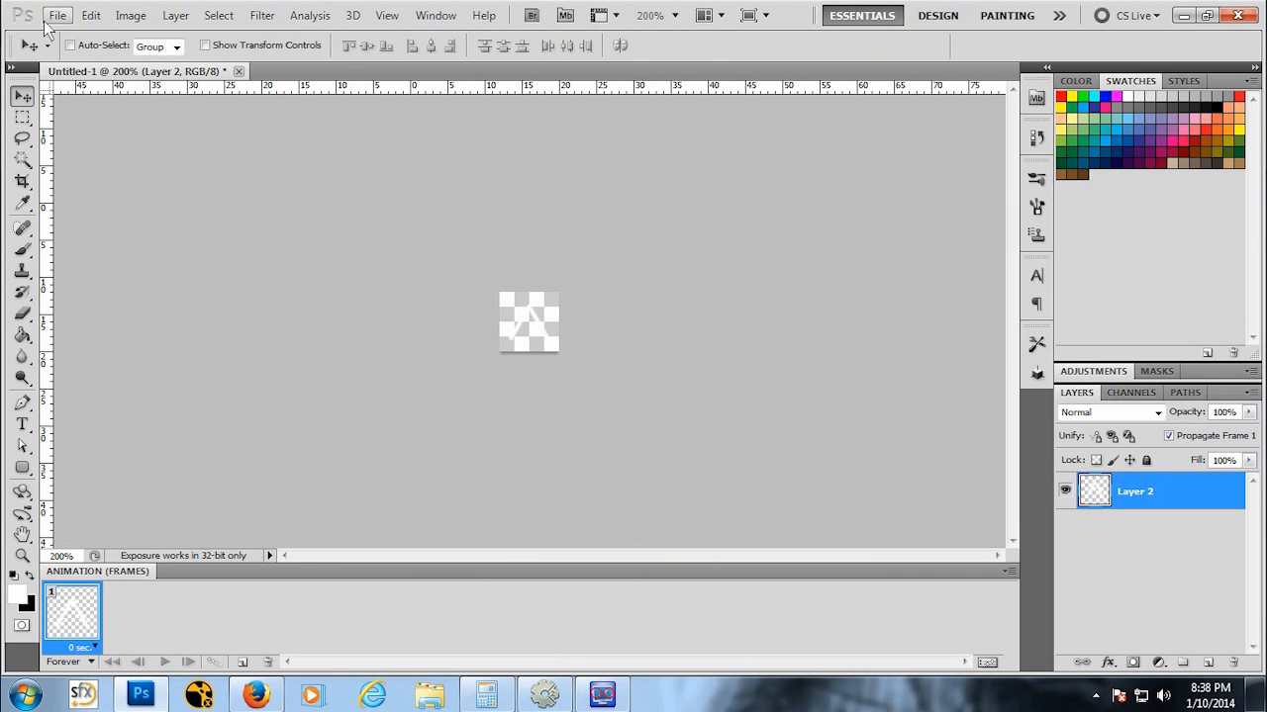
Step: Save the document again as a Photoshop file named Ship in Sprites, keeping Maximize Compatibility
left_click(57, 14)
left_click(109, 299)
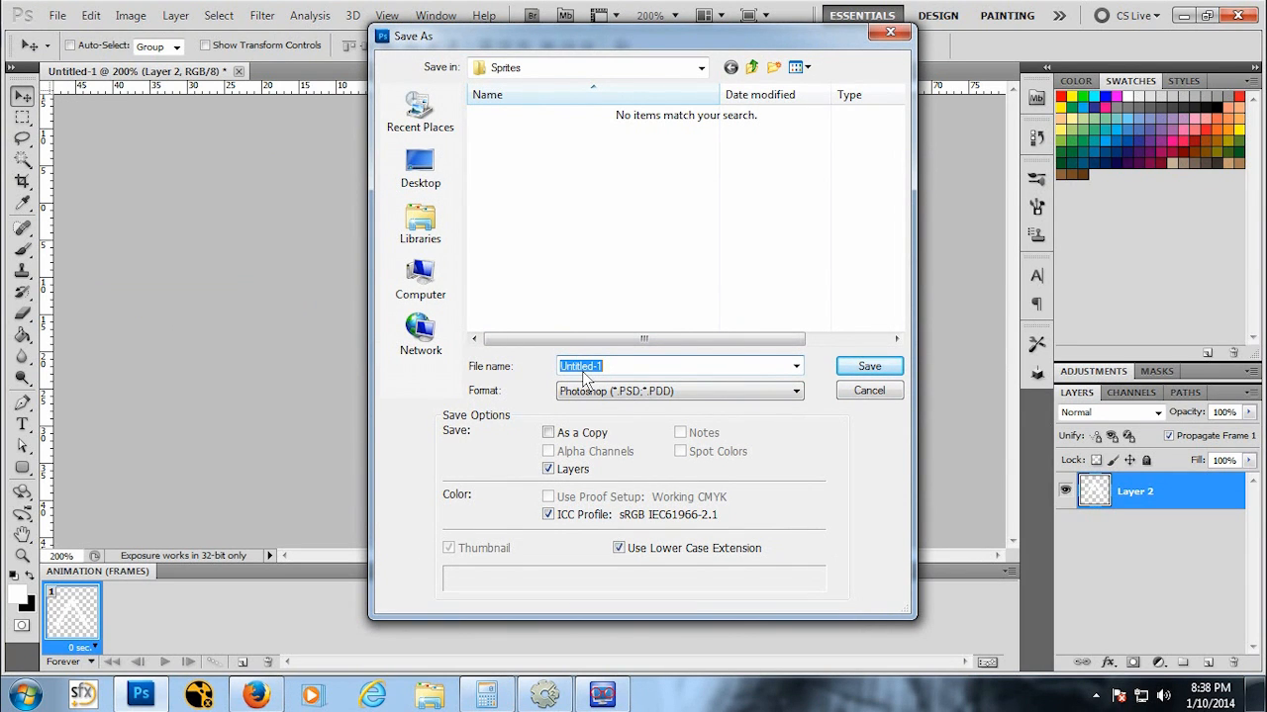
type("Ship")
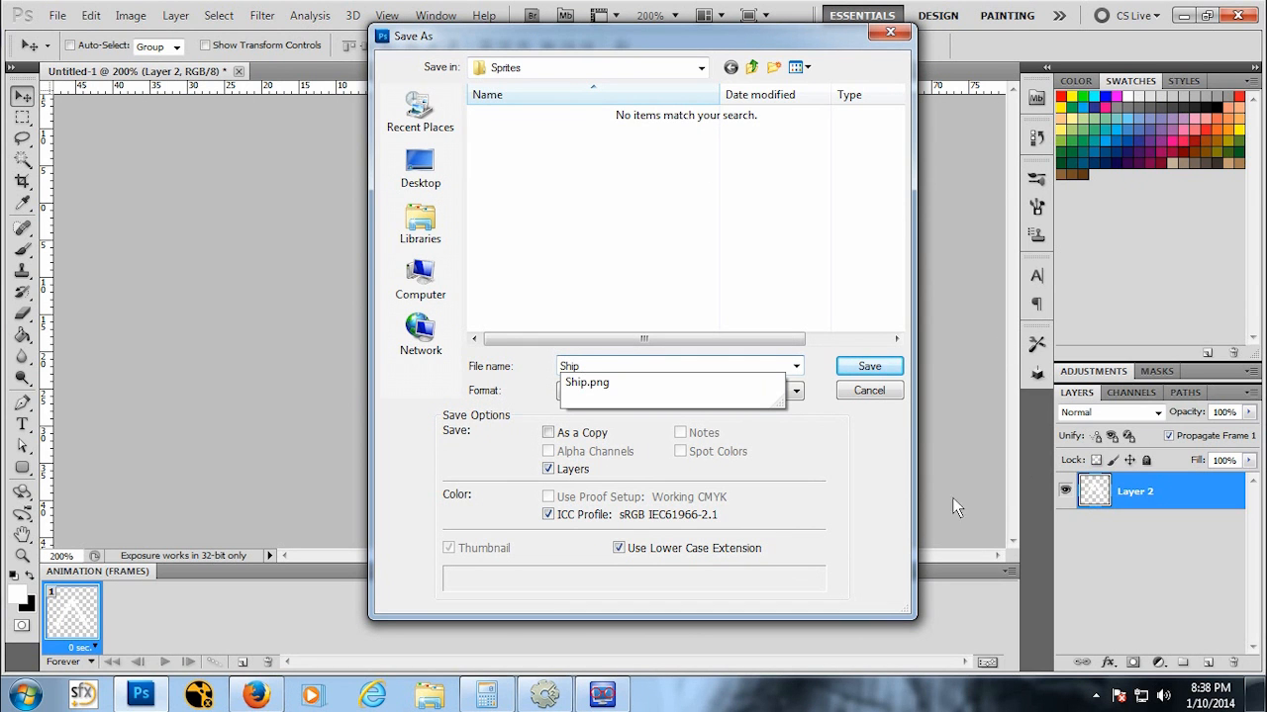
left_click(607, 417)
left_click(841, 371)
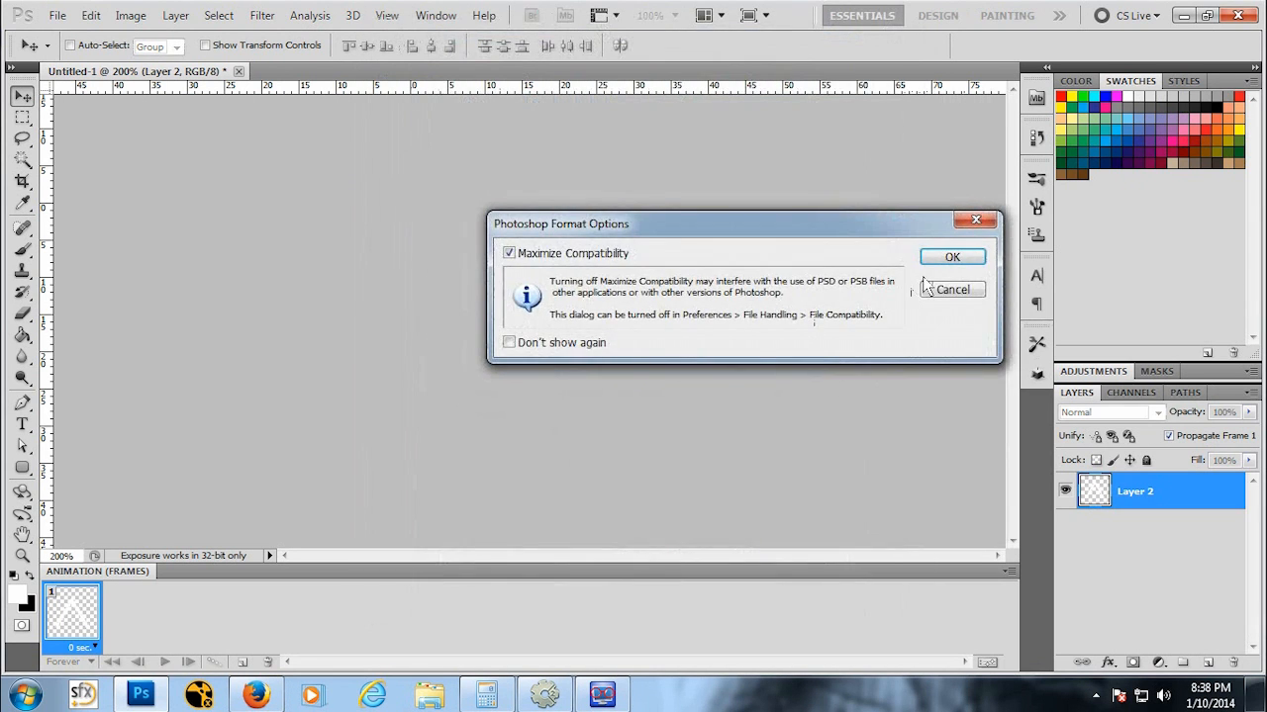
left_click(952, 258)
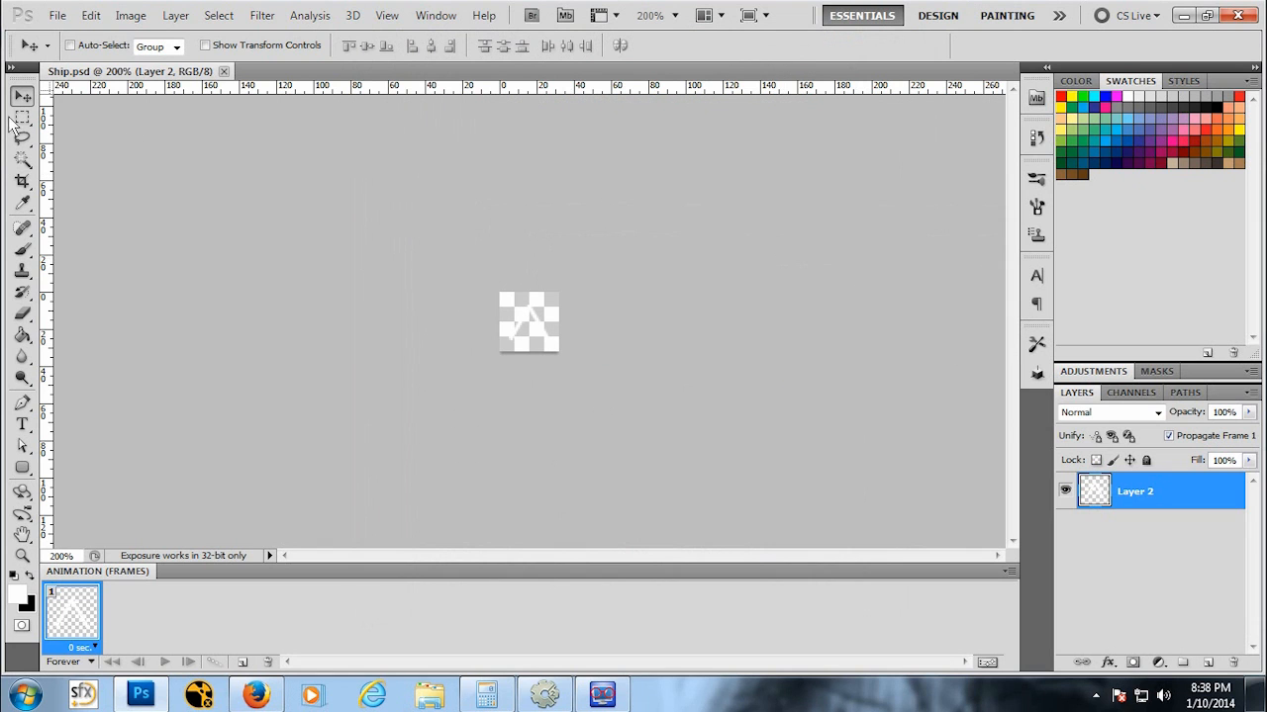
Step: Close the ship document and create a new 32×32 pixel document
left_click(223, 72)
left_click(58, 15)
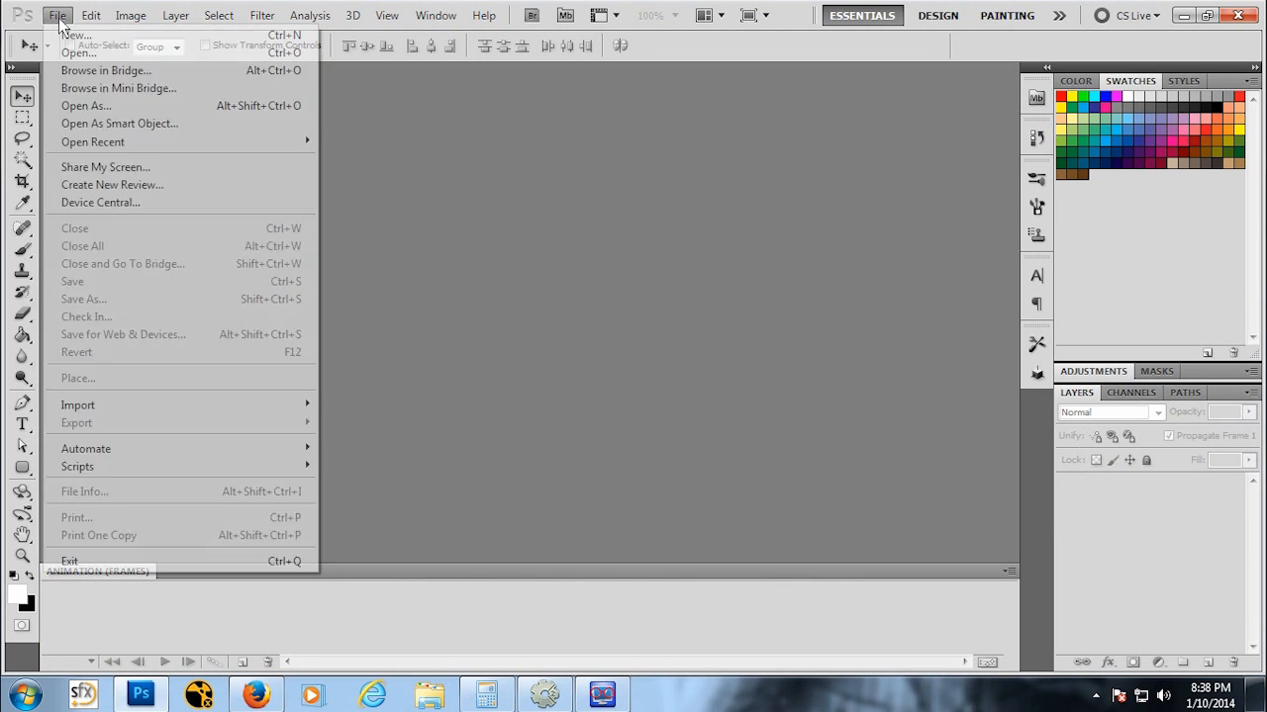
left_click(622, 169)
key("ctrl+n")
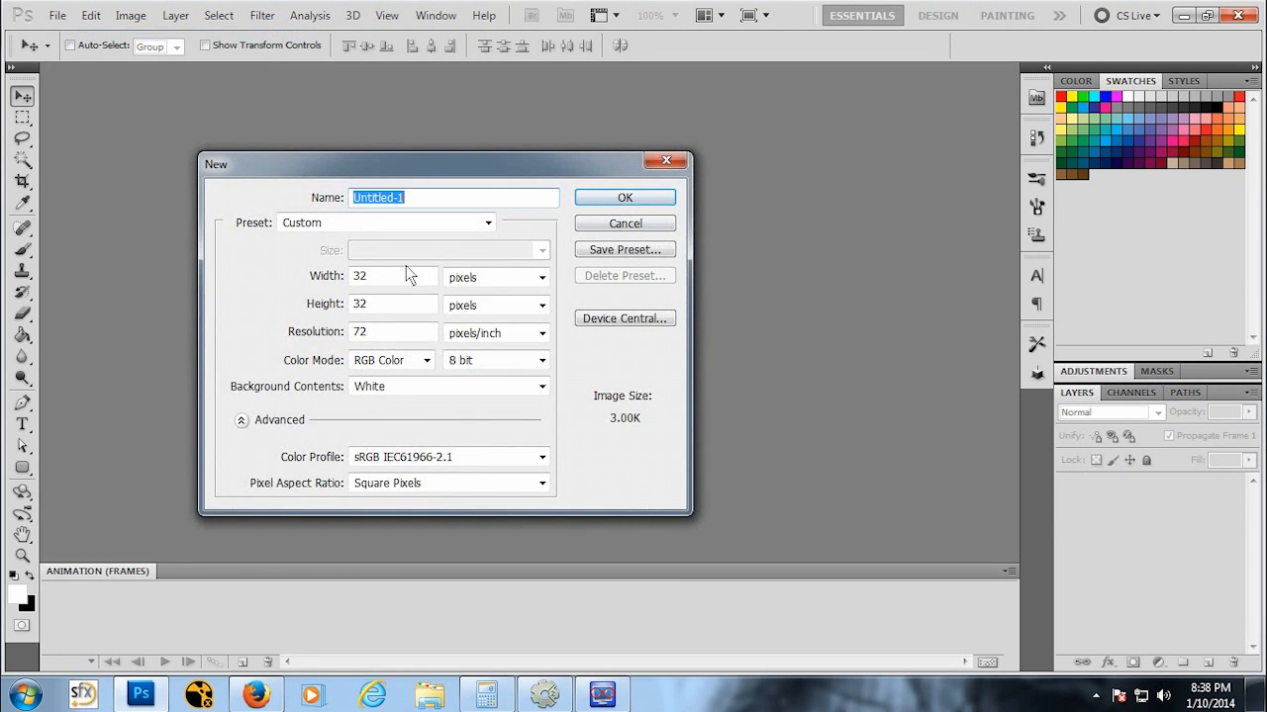
left_click(649, 198)
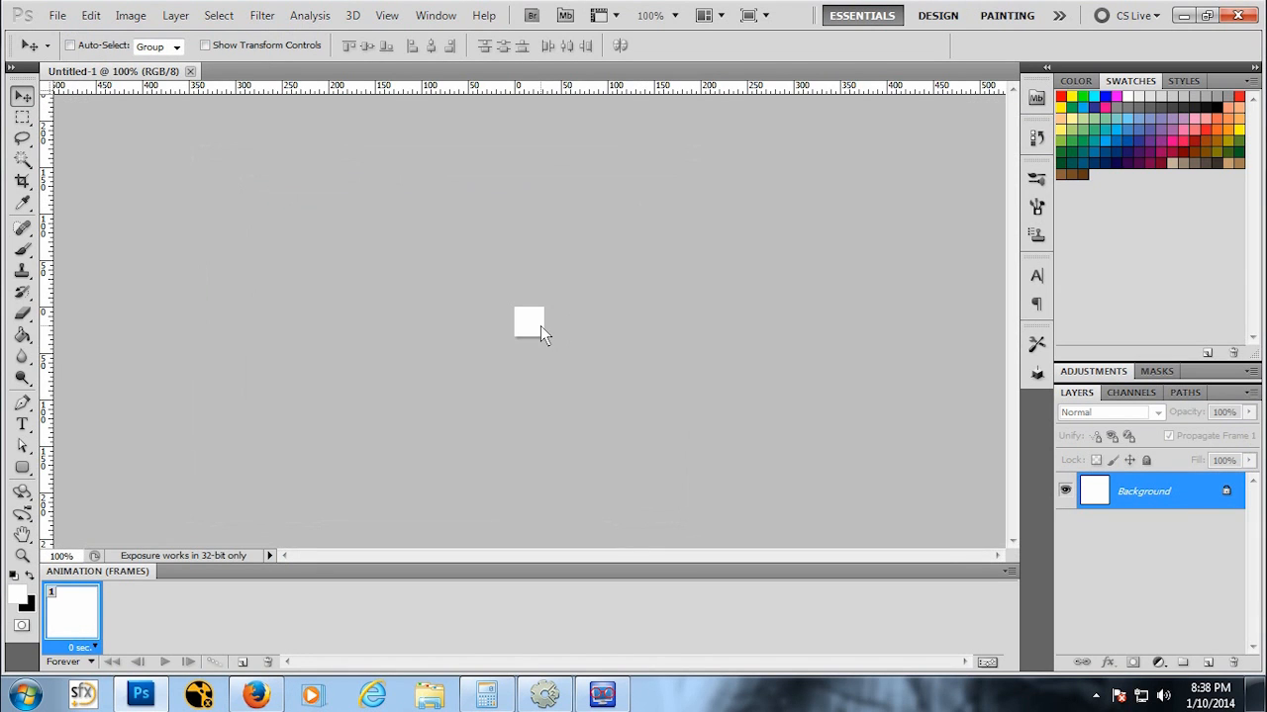
Step: Add a new empty layer to the 32×32 document
key("z")
left_click(534, 321)
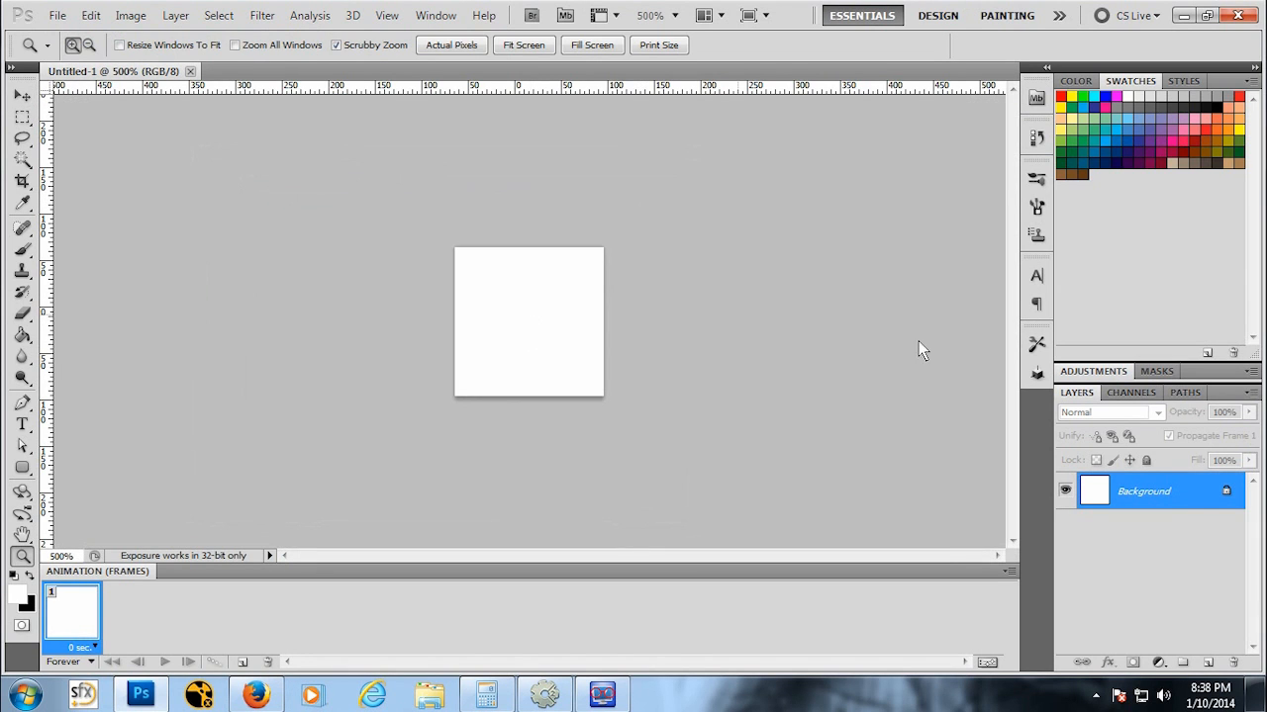
left_click(175, 16)
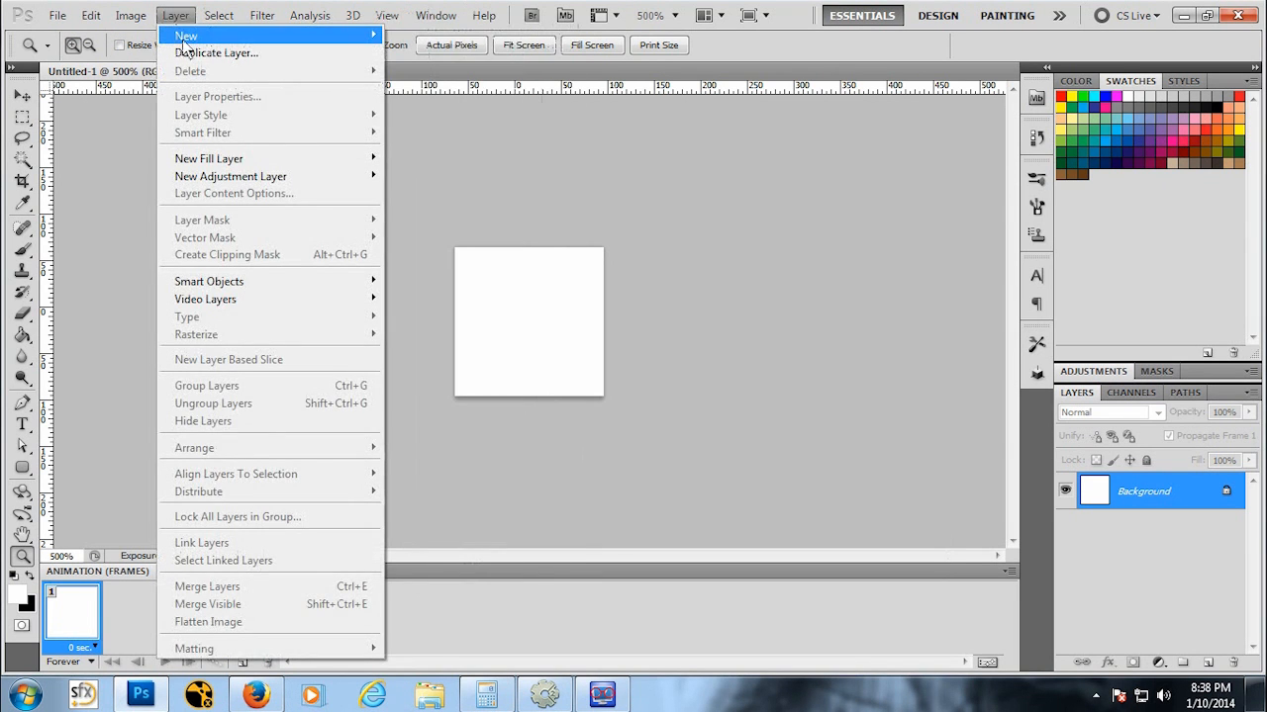
mouse_move(186, 35)
left_click(410, 33)
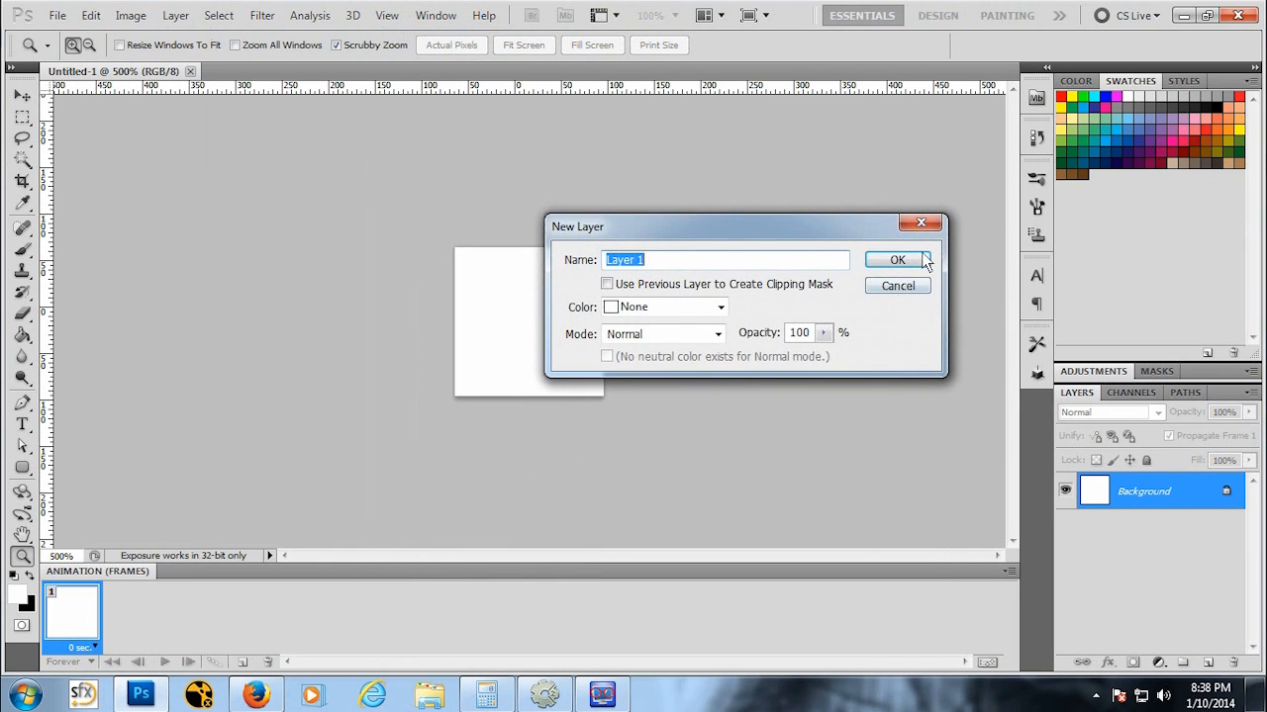
left_click(903, 266)
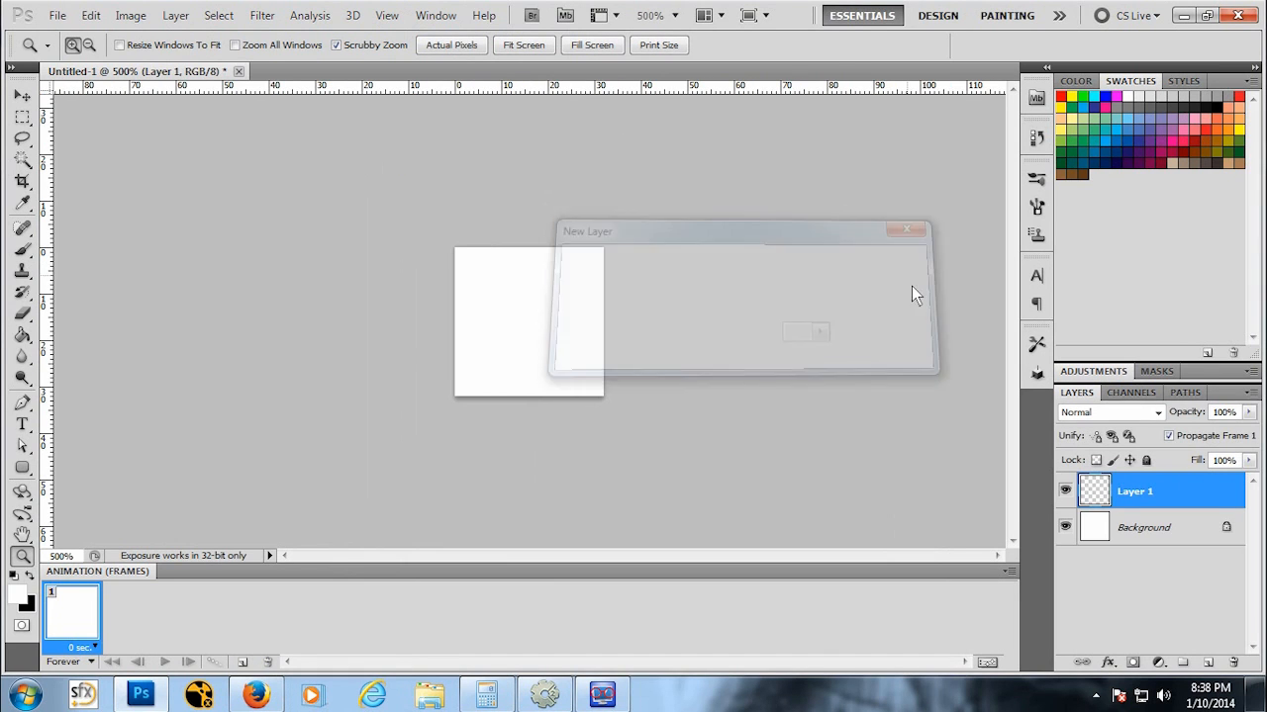
Step: Delete the Background layer, leaving only the new transparent layer
left_click(1128, 529)
right_click(1138, 529)
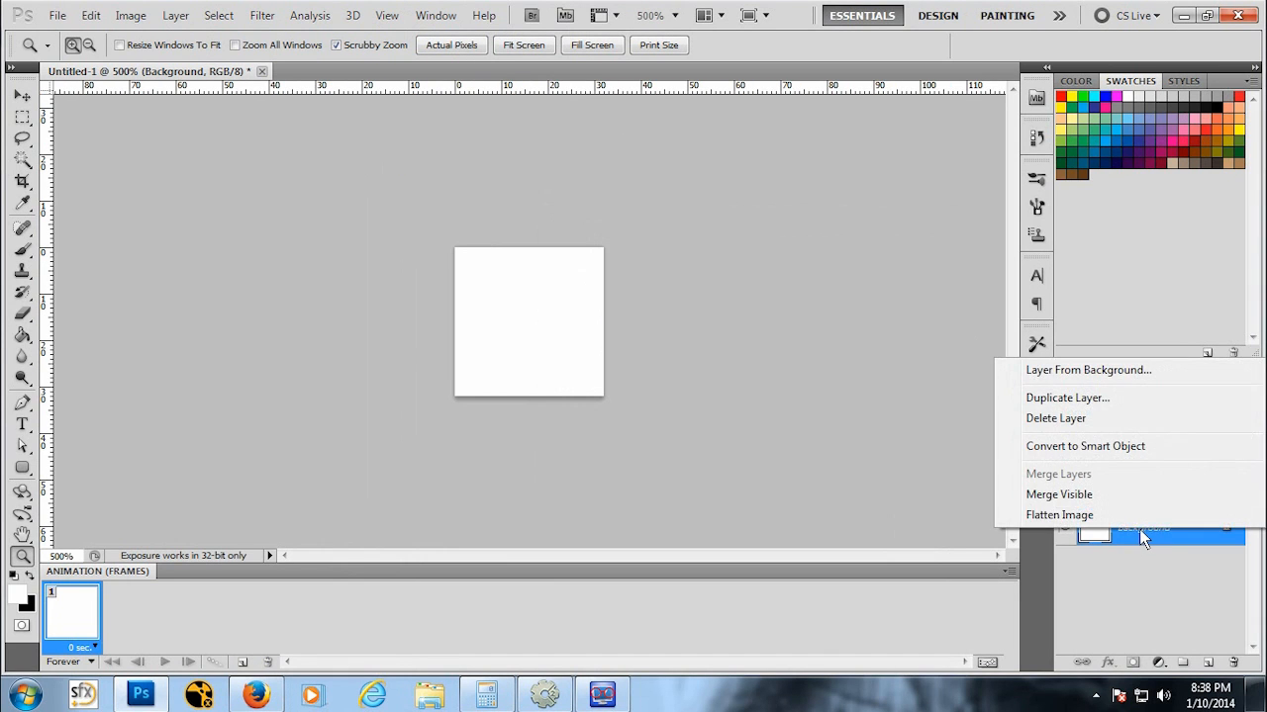
left_click(1054, 419)
left_click(599, 266)
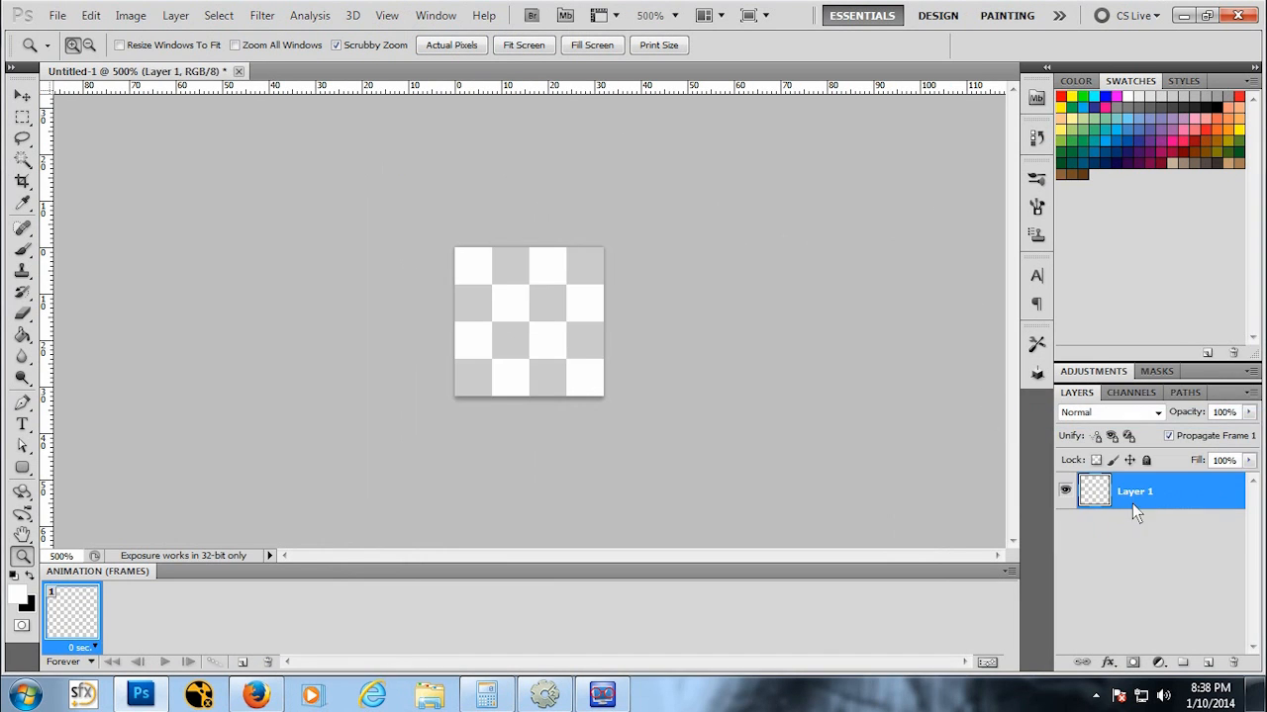
Step: Add a second new empty layer above the first
left_click(175, 15)
mouse_move(175, 36)
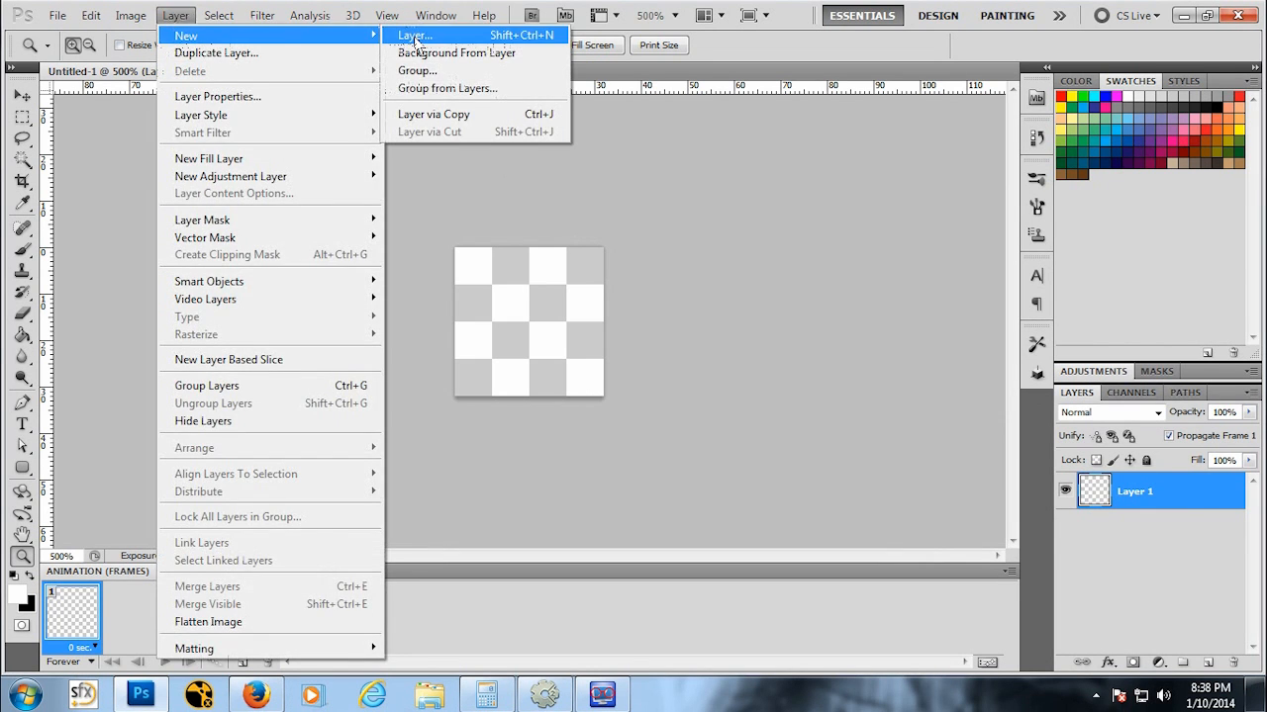
left_click(404, 35)
left_click(875, 263)
Step: Reset the colours to black and fill the lower layer with black using the Paint Bucket
mouse_move(1144, 482)
left_mouse_down()
mouse_move(1143, 542)
mouse_move(1148, 477)
left_mouse_up()
left_click(1143, 527)
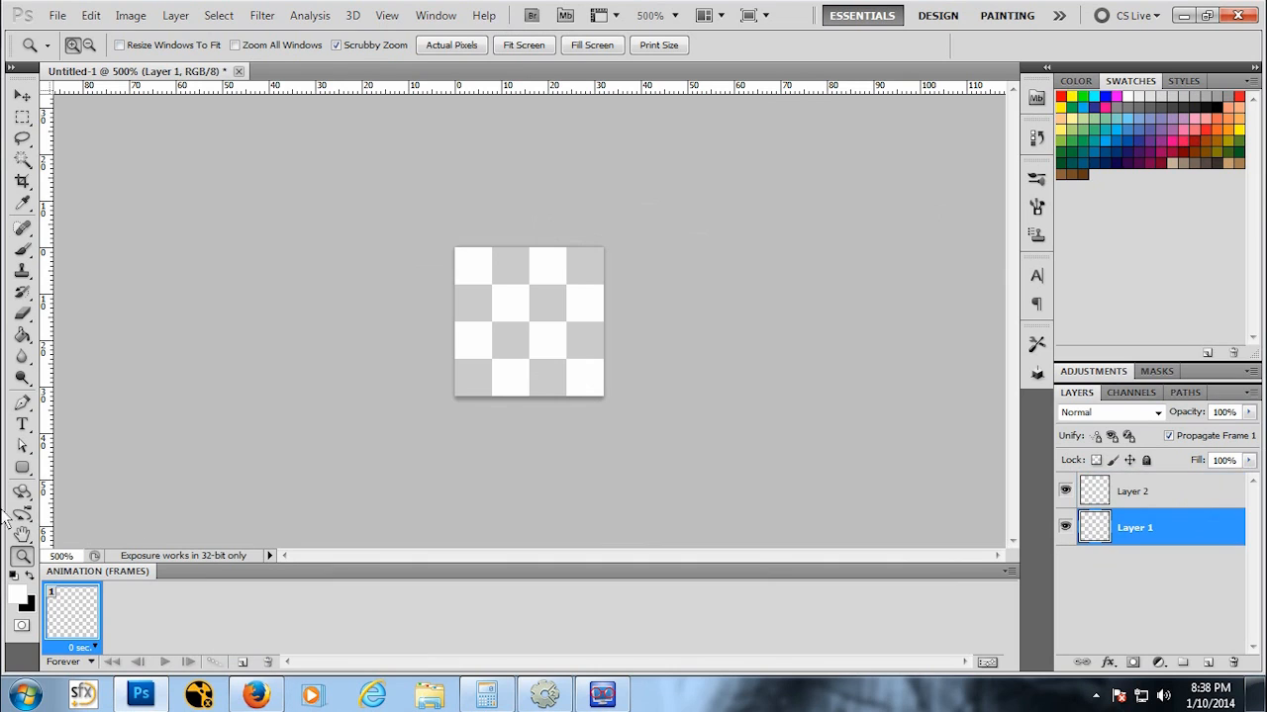
left_click(27, 577)
left_click(22, 335)
left_click(522, 332)
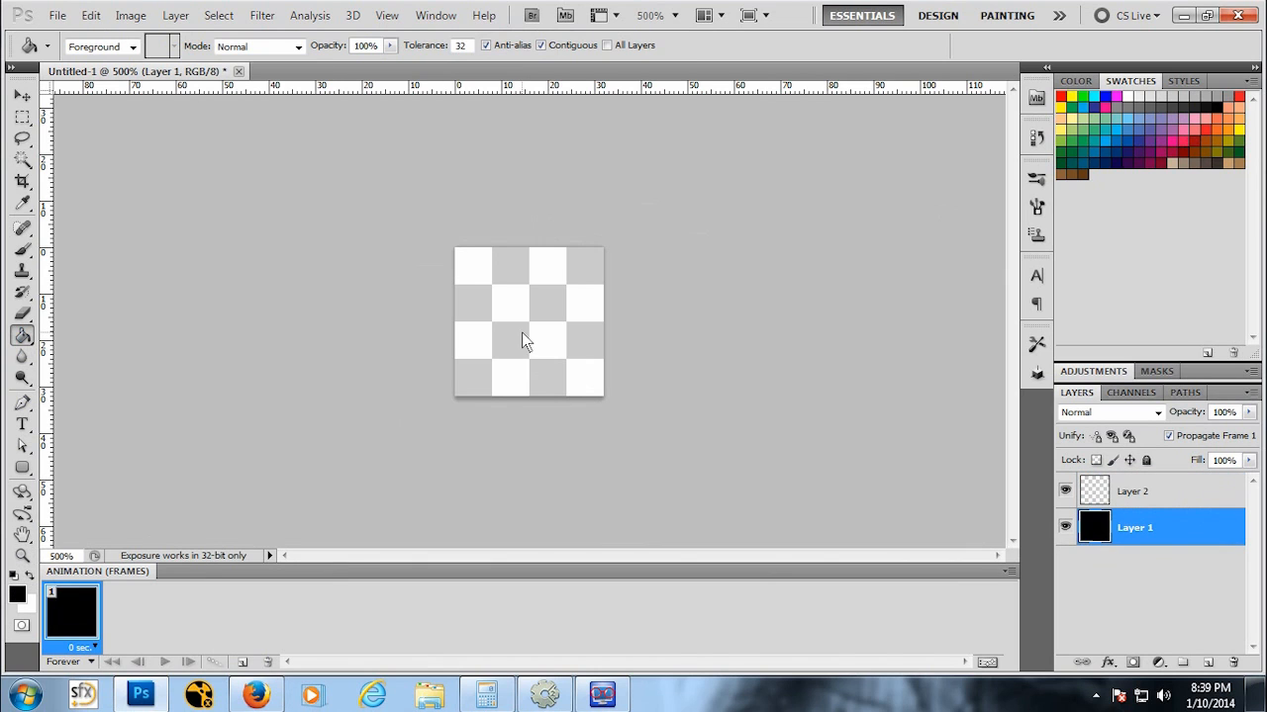
Step: On the upper layer, draw a rough asteroid-shaped selection with the Polygonal Lasso Tool
left_click(1154, 484)
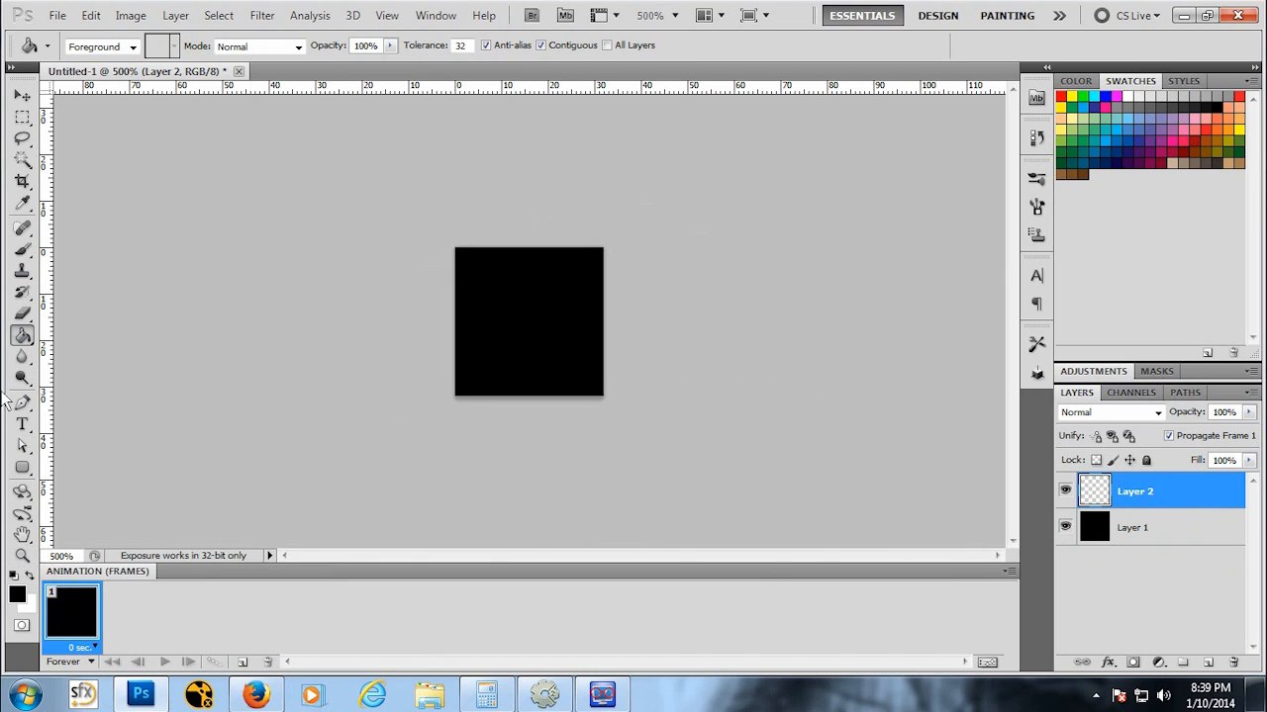
left_click(21, 141)
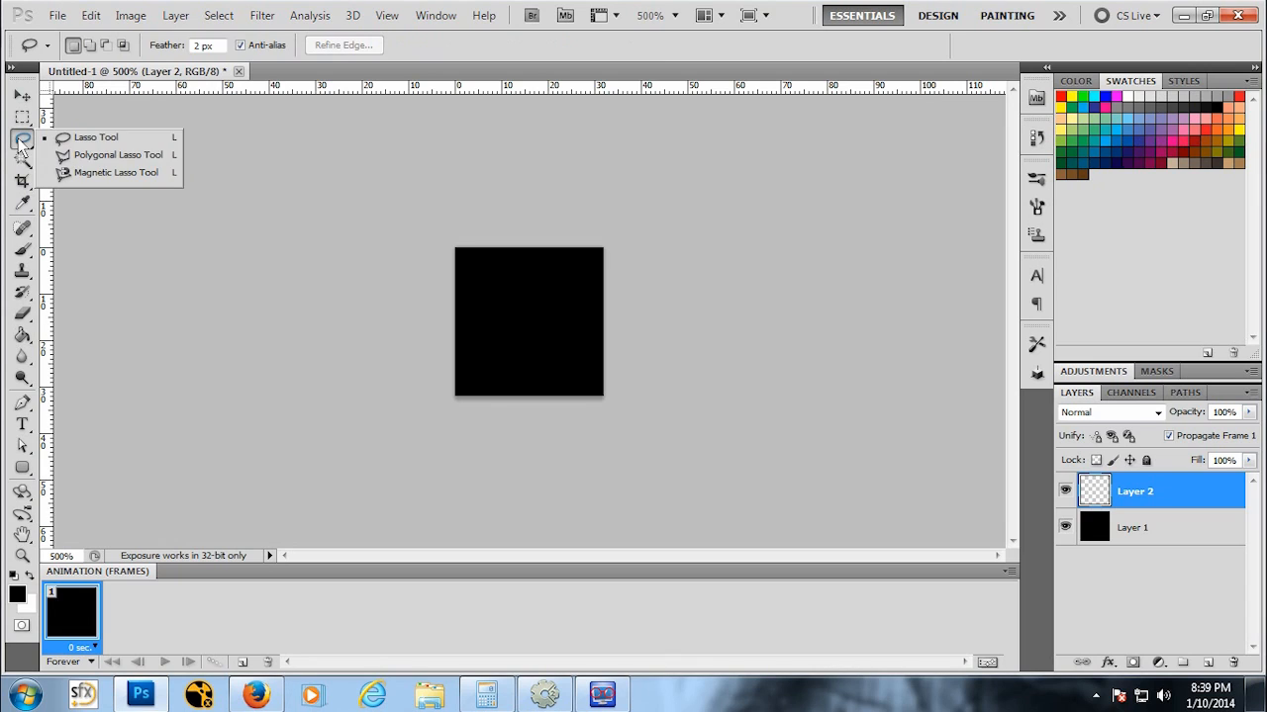
left_click(77, 161)
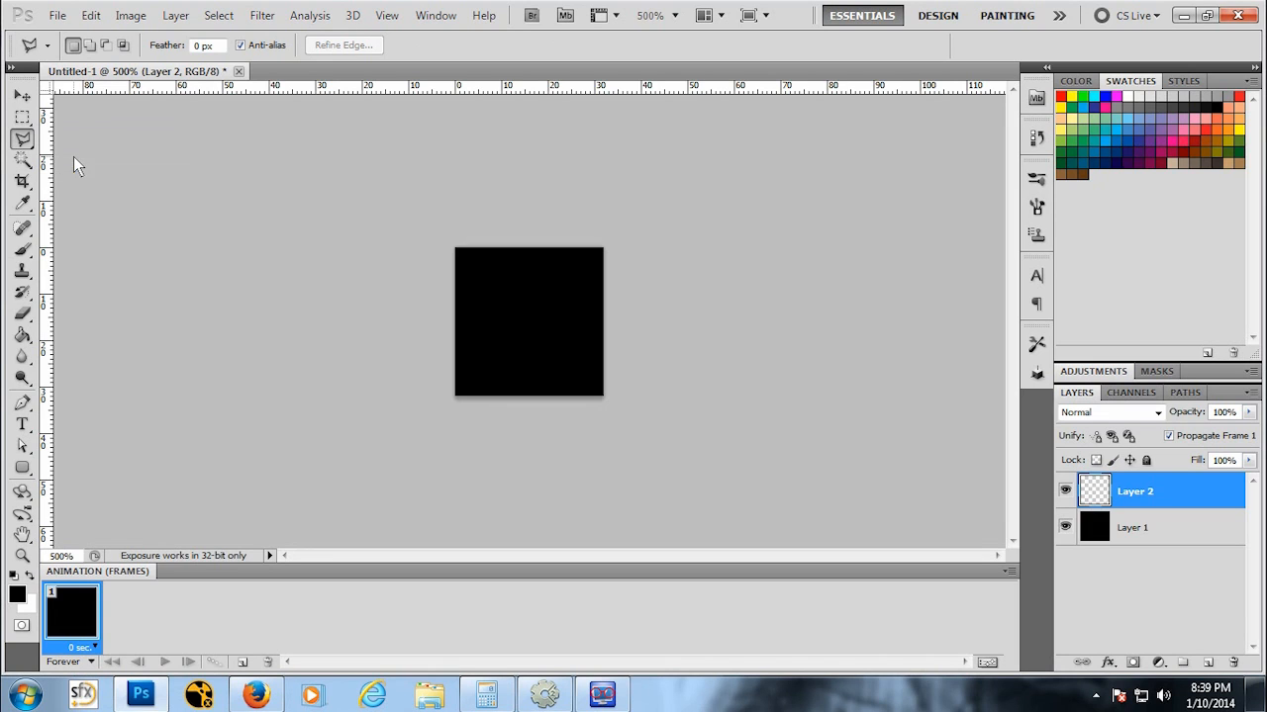
left_click(512, 277)
left_click(554, 281)
left_click(496, 333)
left_click(514, 279)
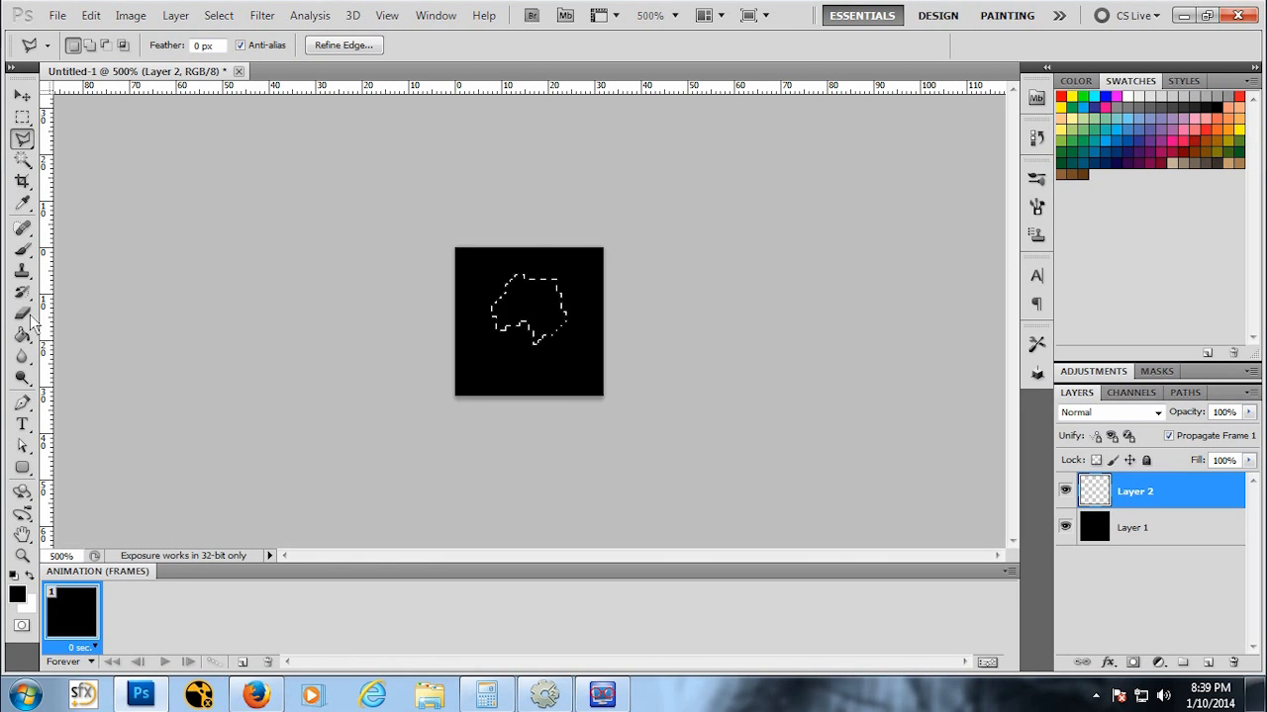
Step: Fill the asteroid selection with White
left_click(90, 15)
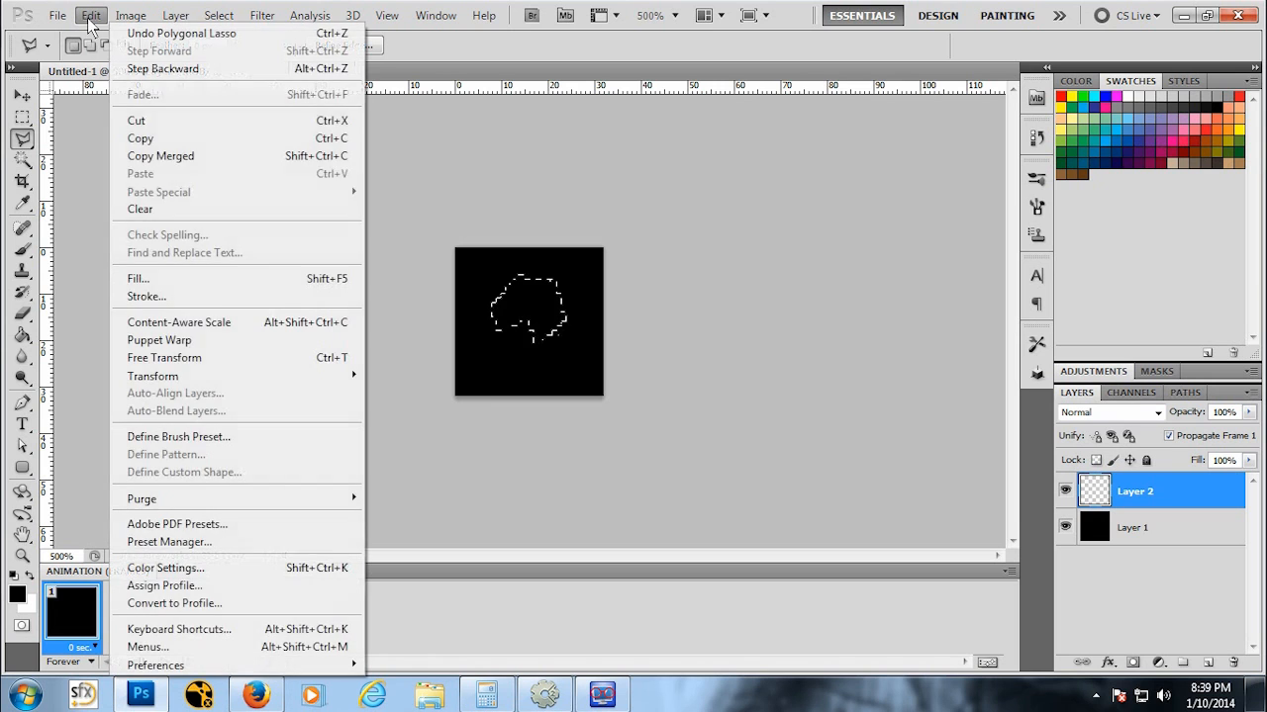
left_click(198, 280)
left_click(781, 251)
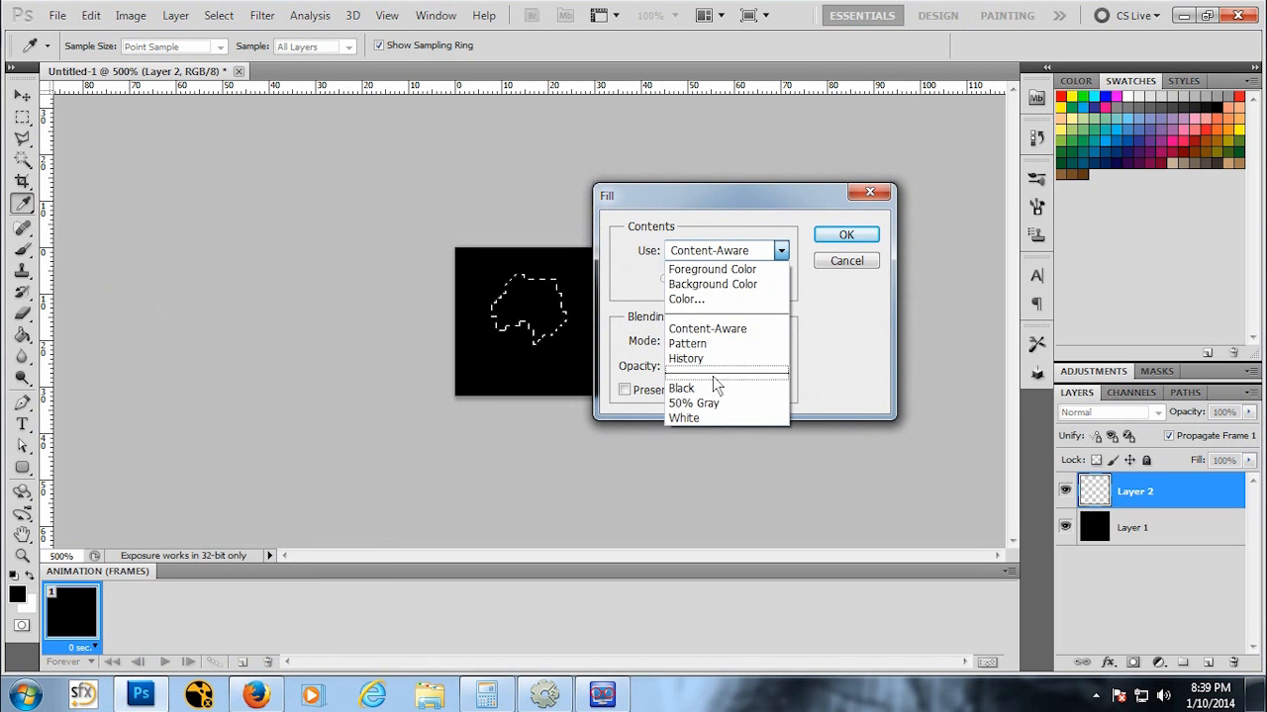
left_click(693, 418)
left_click(836, 234)
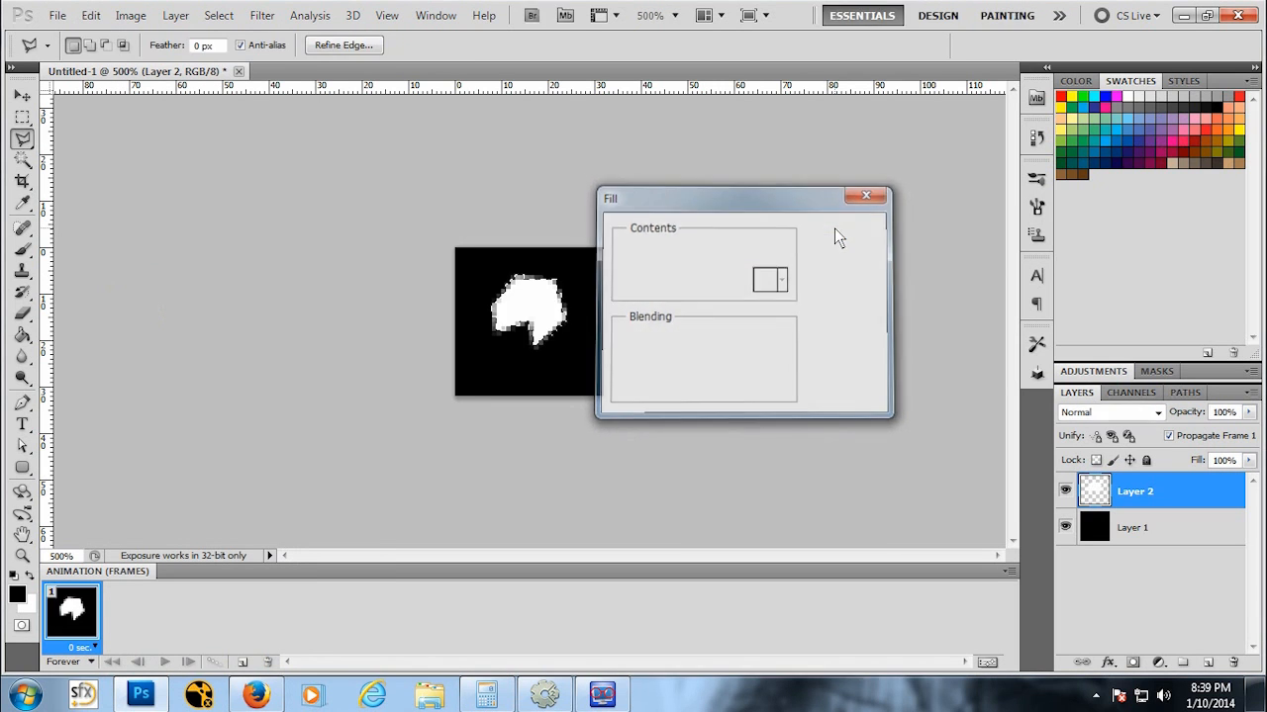
Step: Contract the selection by 3 pixels and delete its inside, leaving a white asteroid outline
left_click(218, 15)
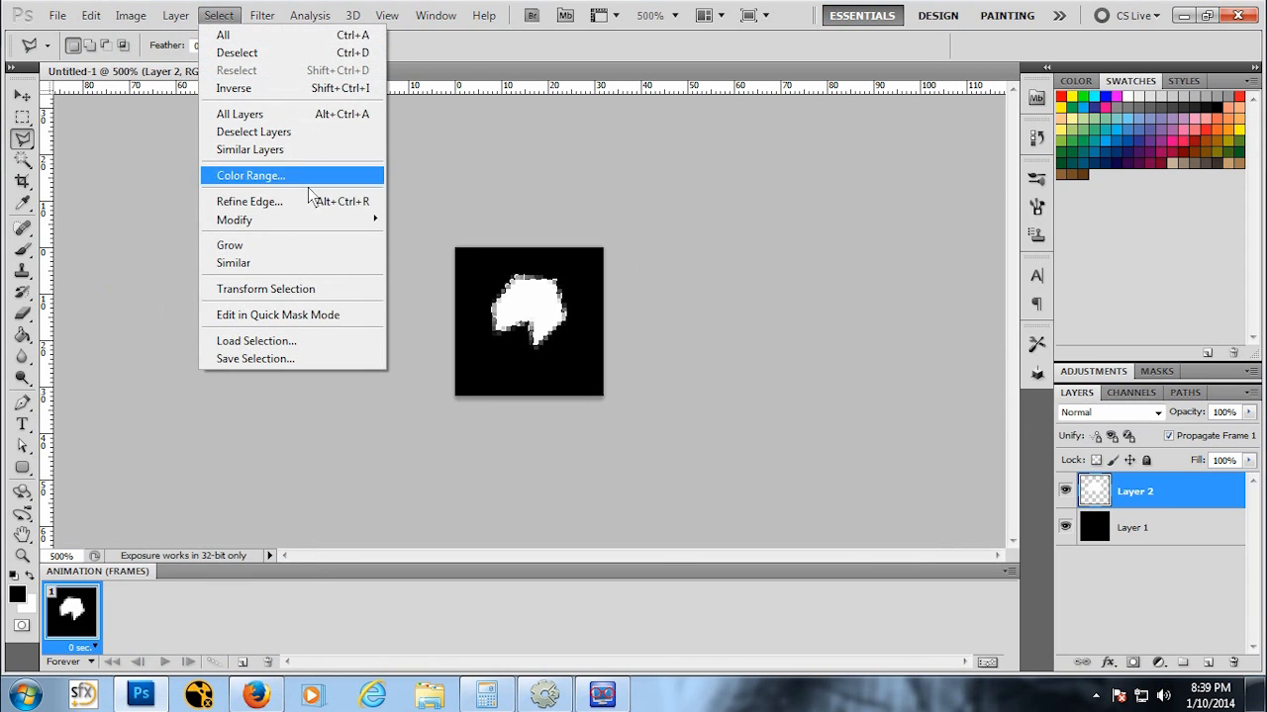
mouse_move(289, 217)
left_click(118, 273)
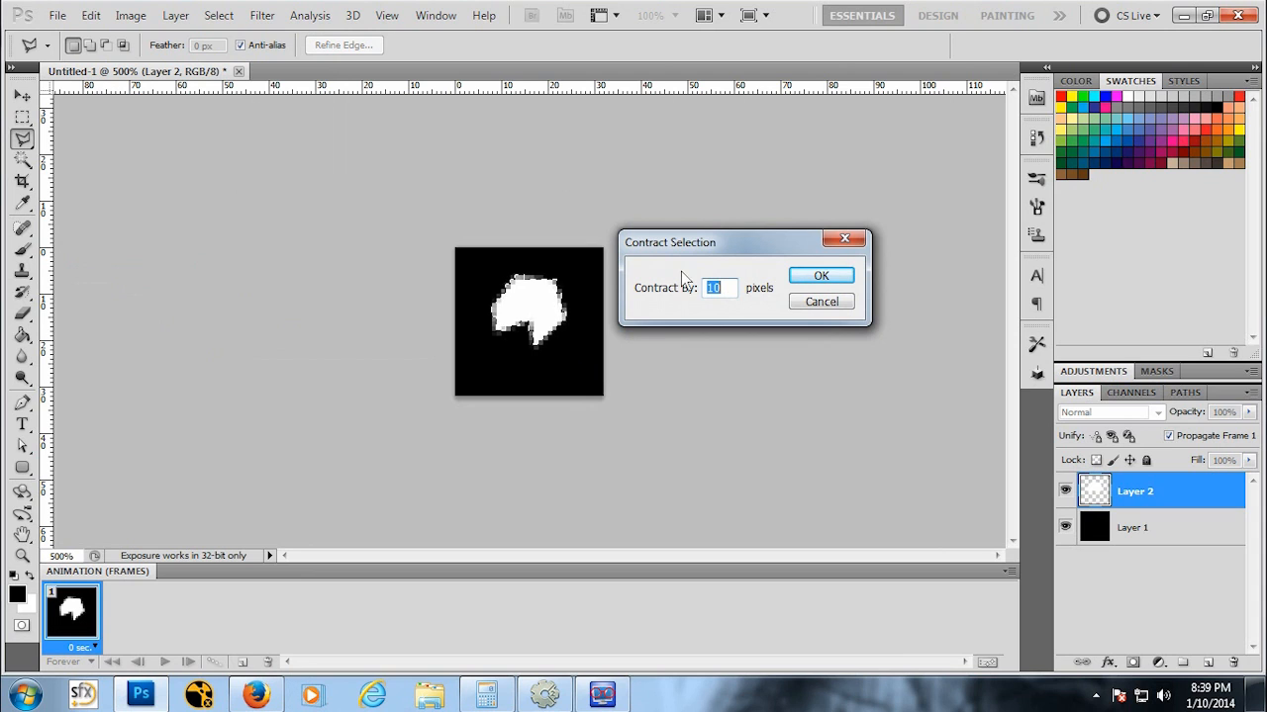
type("3")
left_click(806, 276)
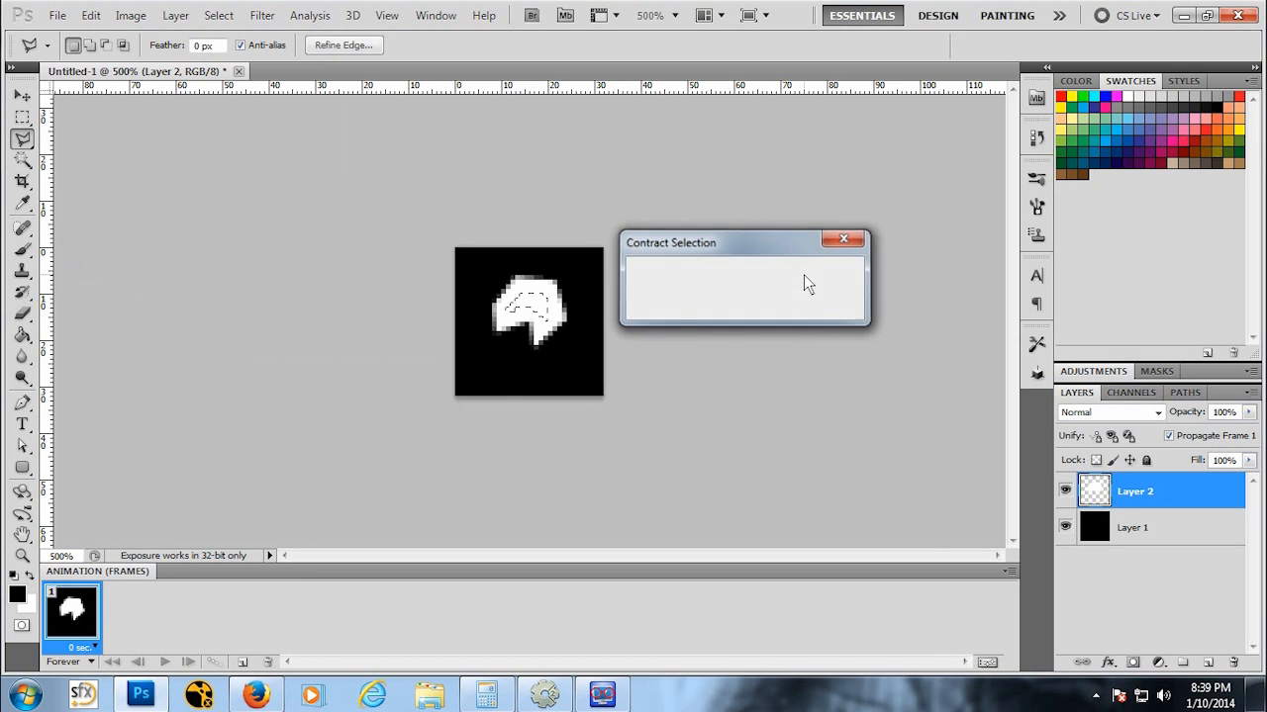
key("Delete")
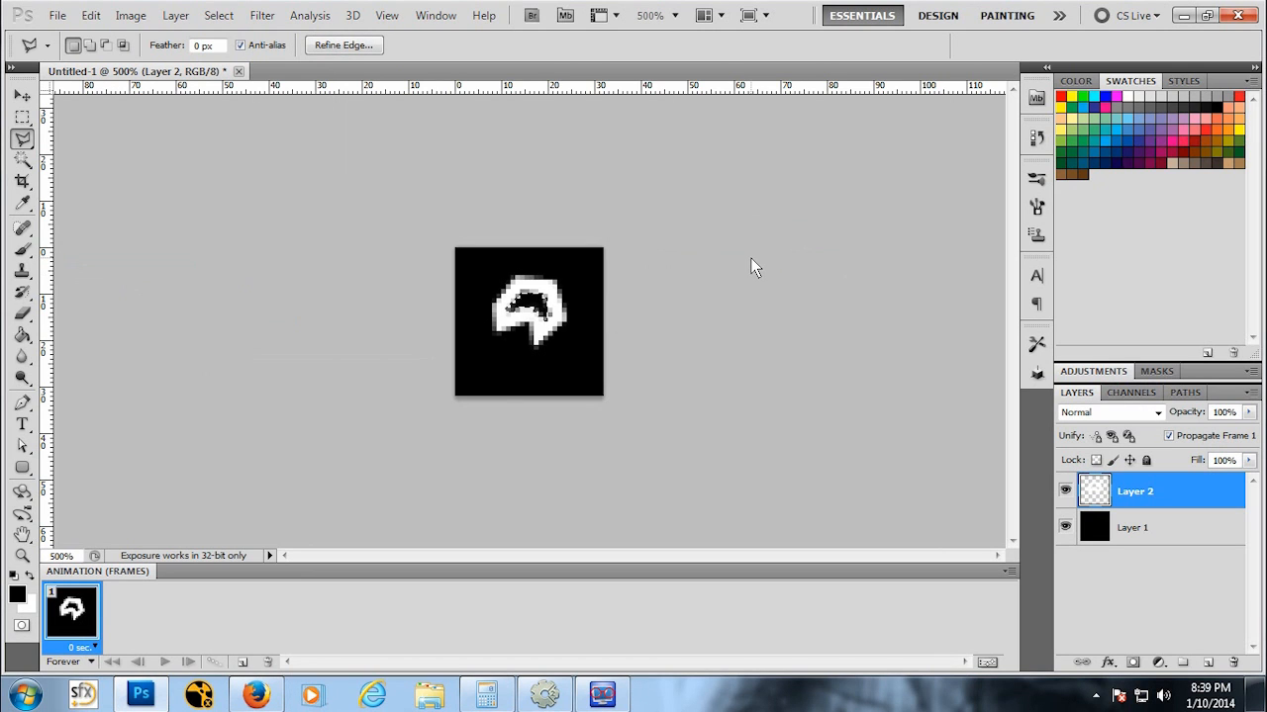
Step: Deselect the asteroid outline
left_click(22, 117)
left_click(290, 241)
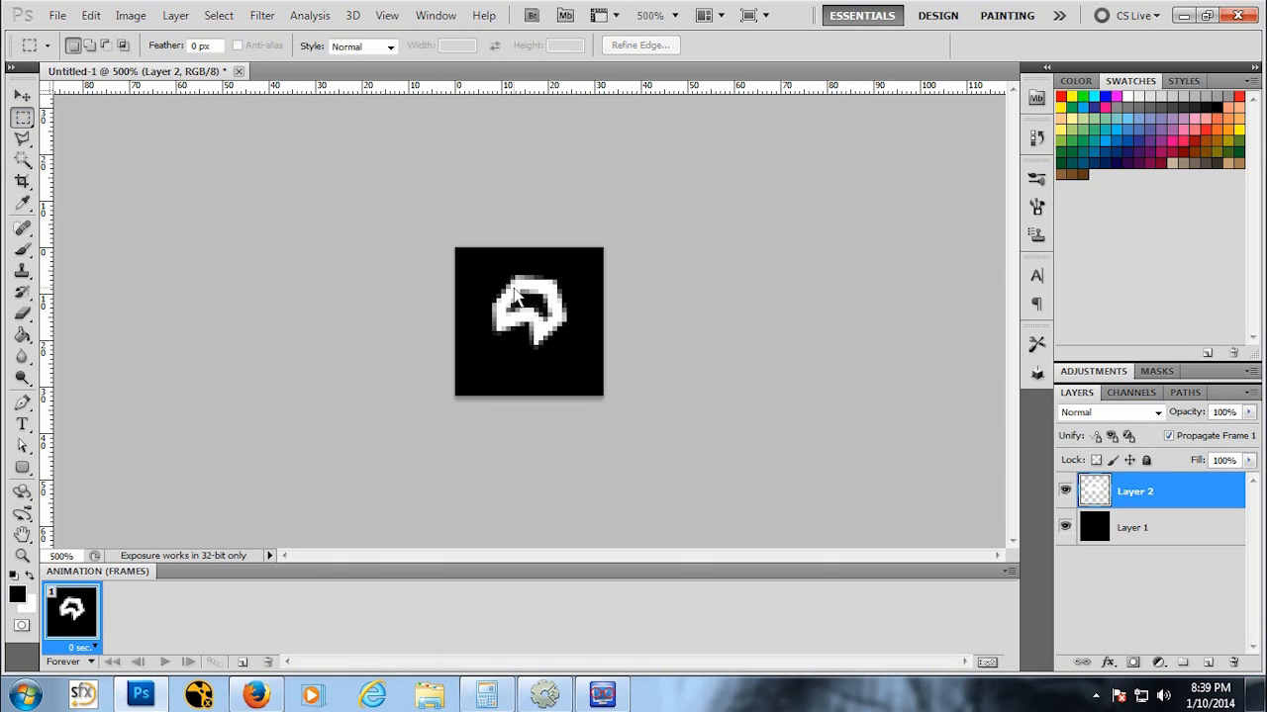
key("z")
left_click_drag(577, 303, 560, 320)
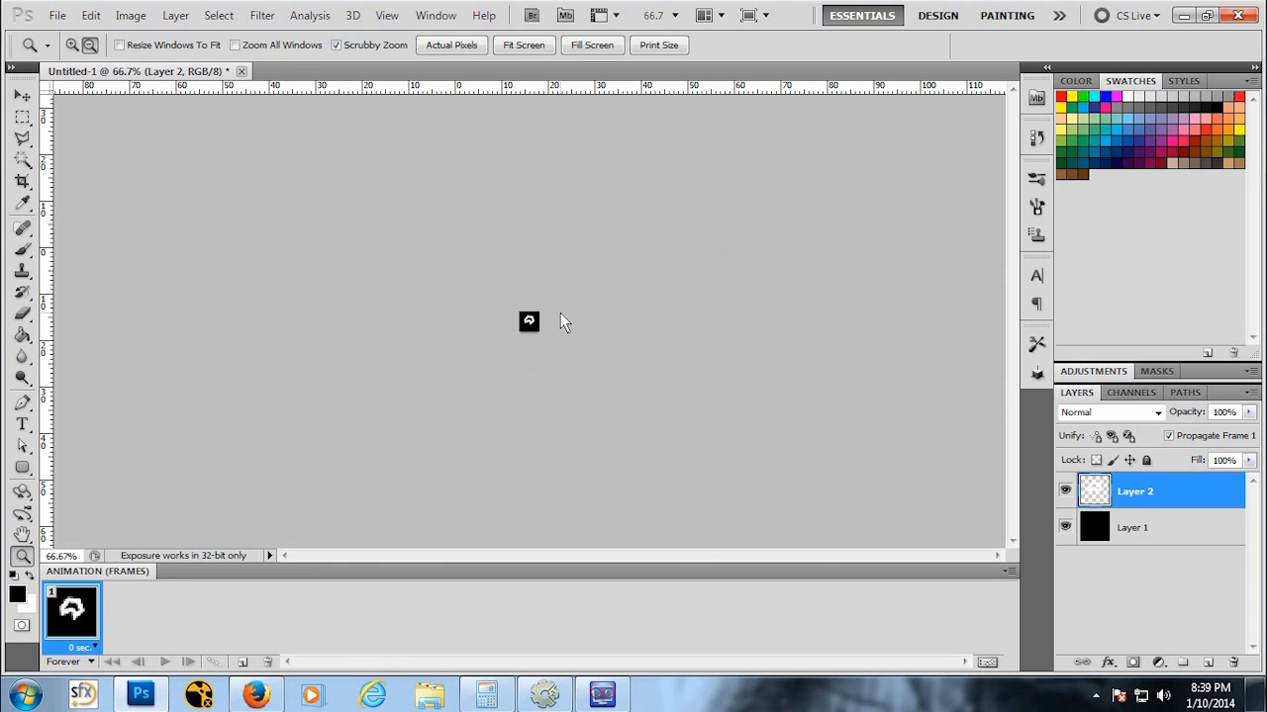
left_click(551, 318)
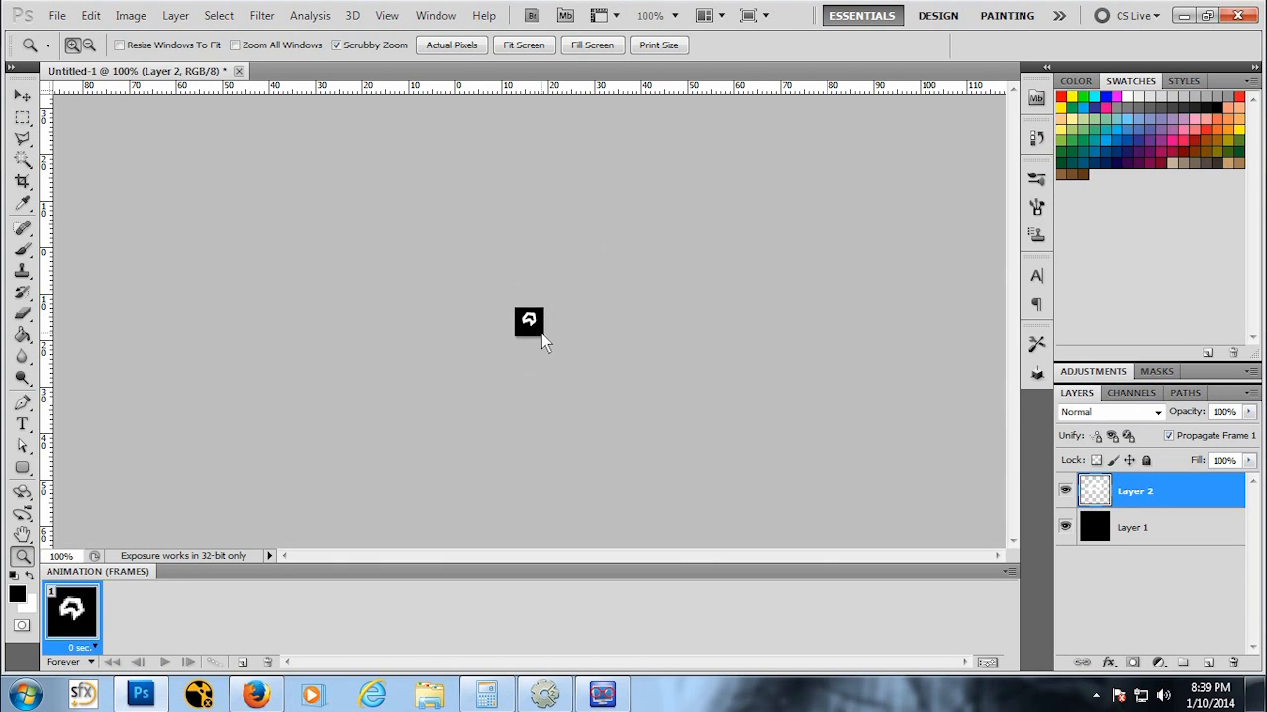
left_click(543, 338)
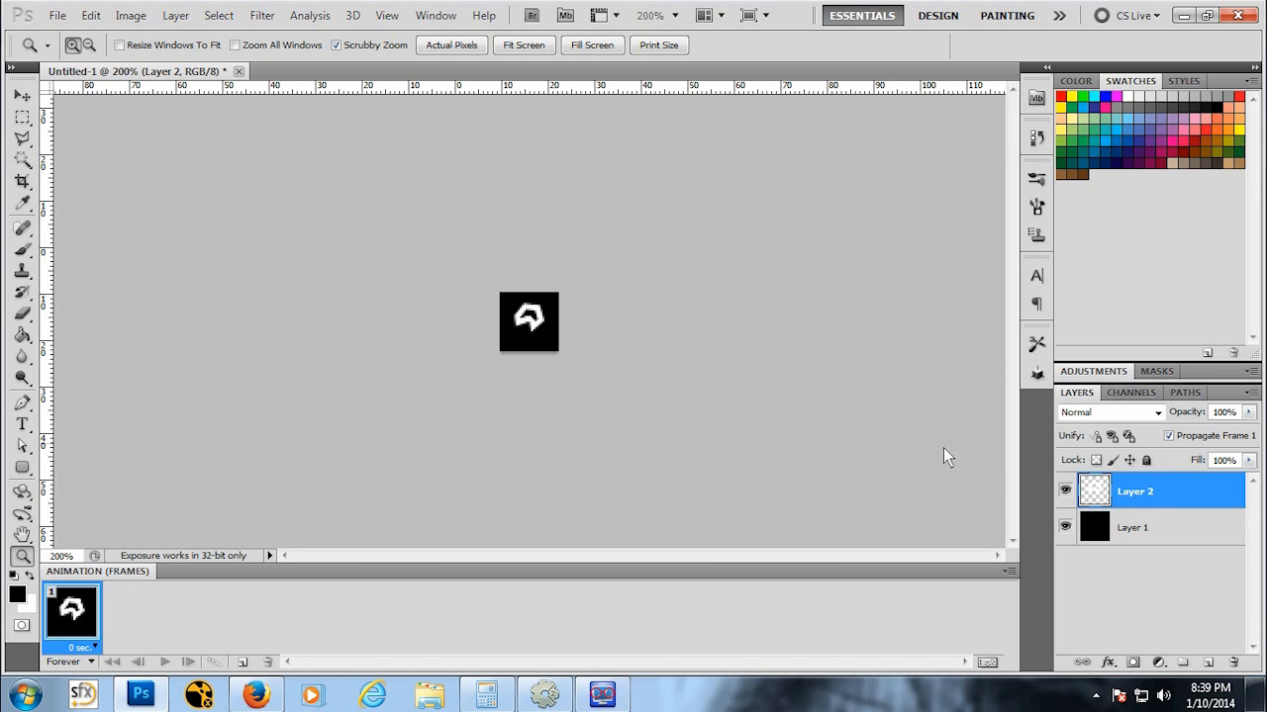
left_click(1140, 532)
right_click(1142, 524)
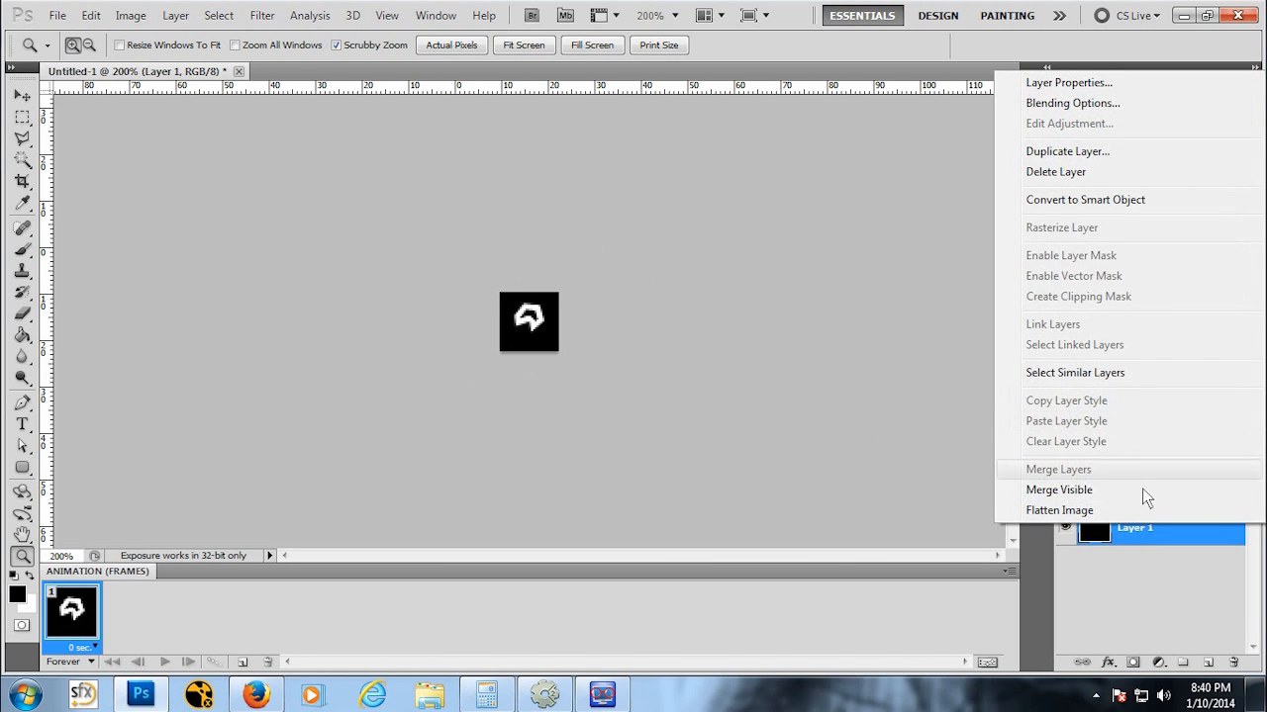
left_click(1057, 173)
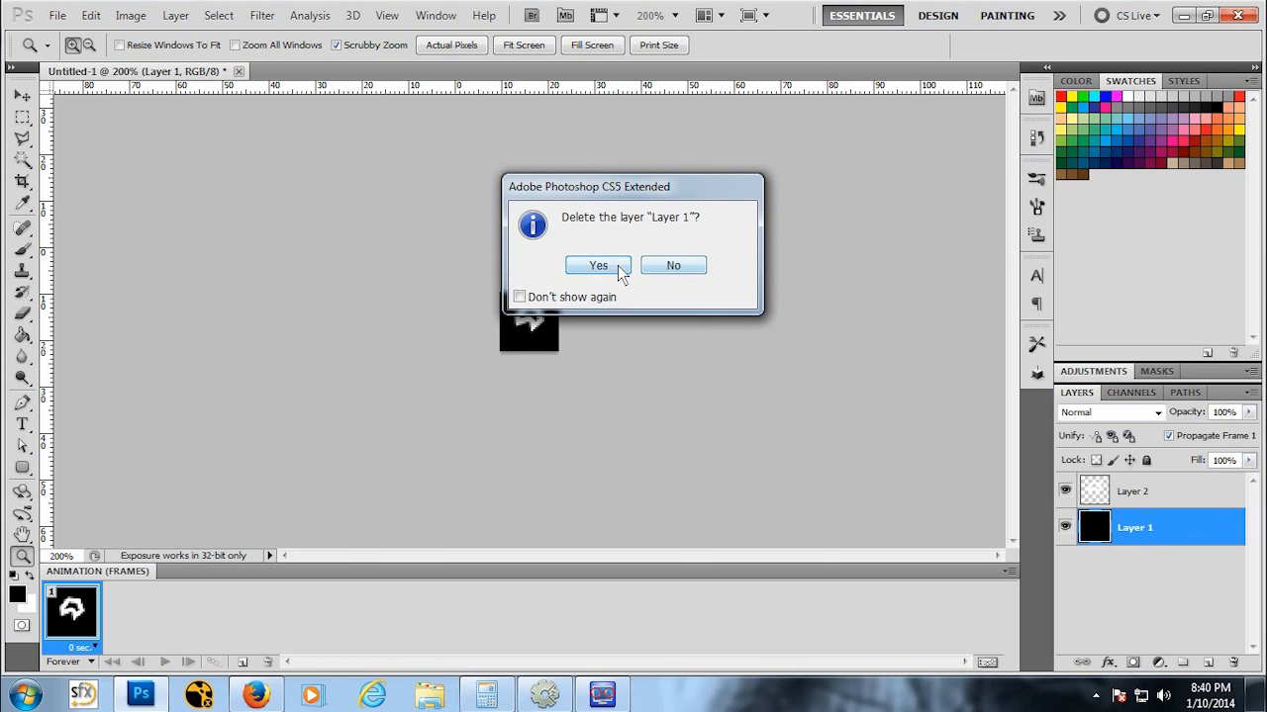
left_click(599, 266)
key("ctrl+z")
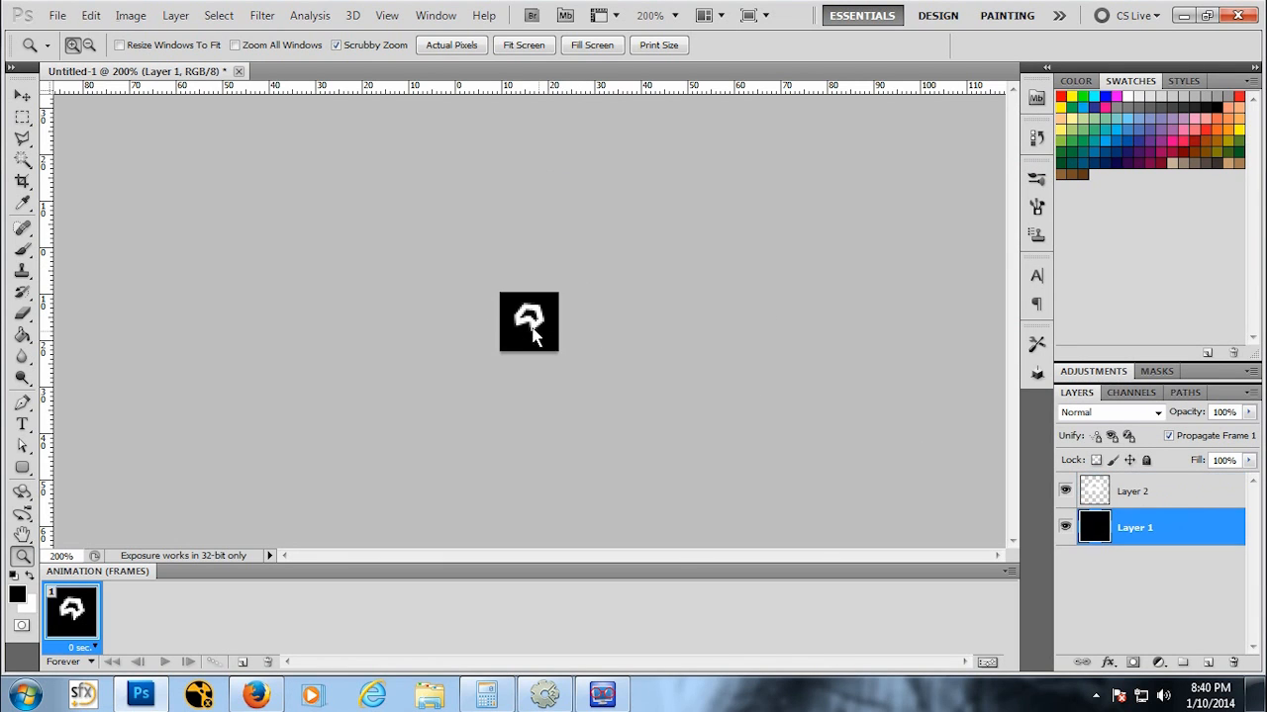
Step: Add a vertical and a horizontal guide through the centre of the canvas
key("ctrl+plus")
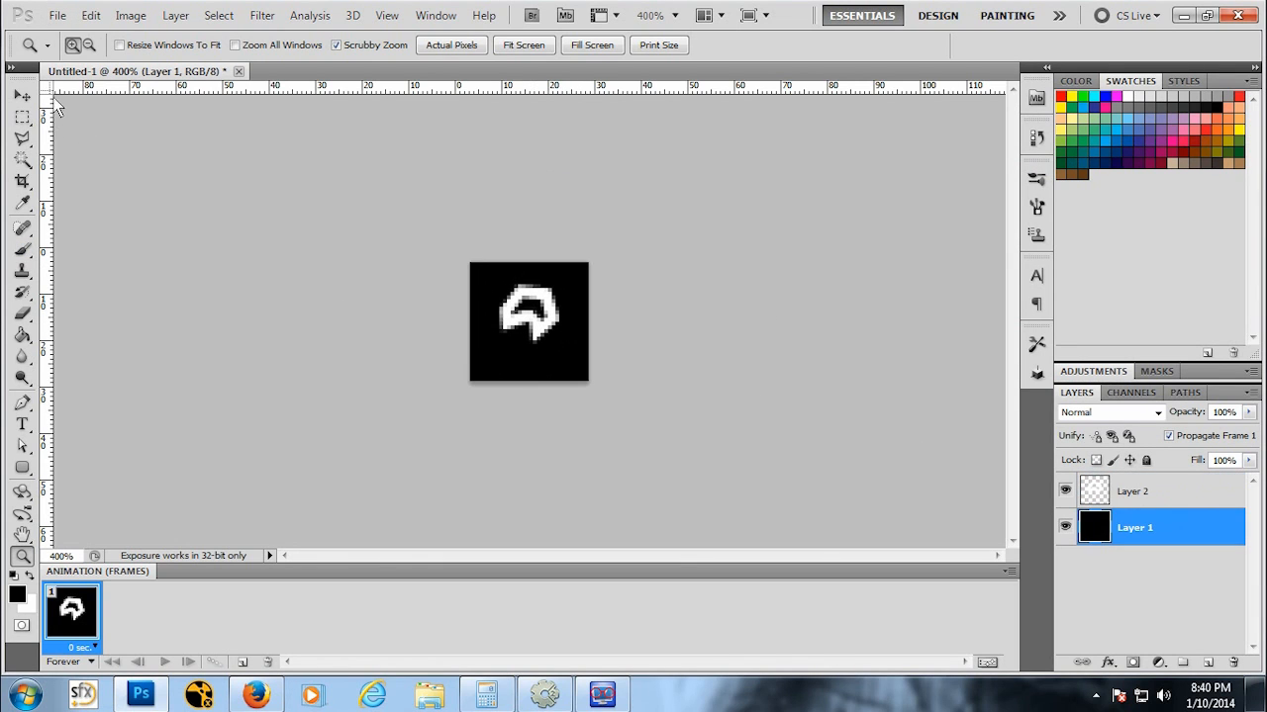
left_click_drag(55, 107, 471, 270)
key("ctrl+plus")
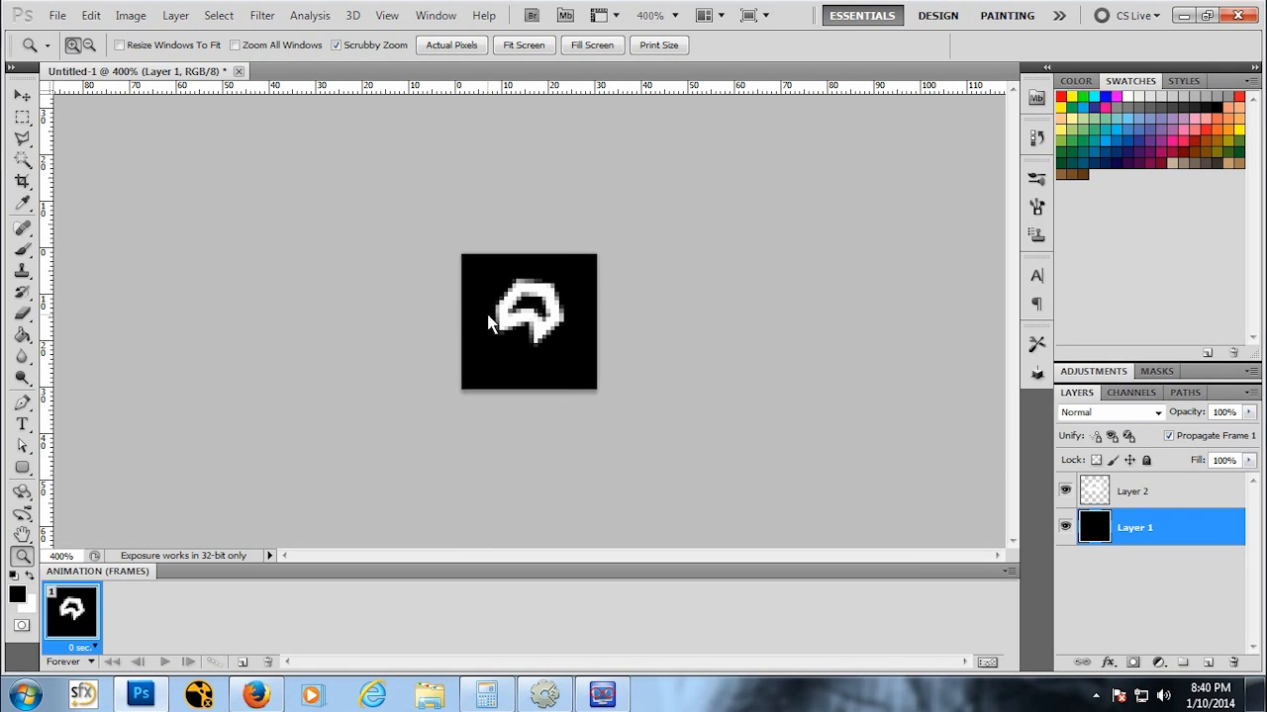
key("ctrl+plus")
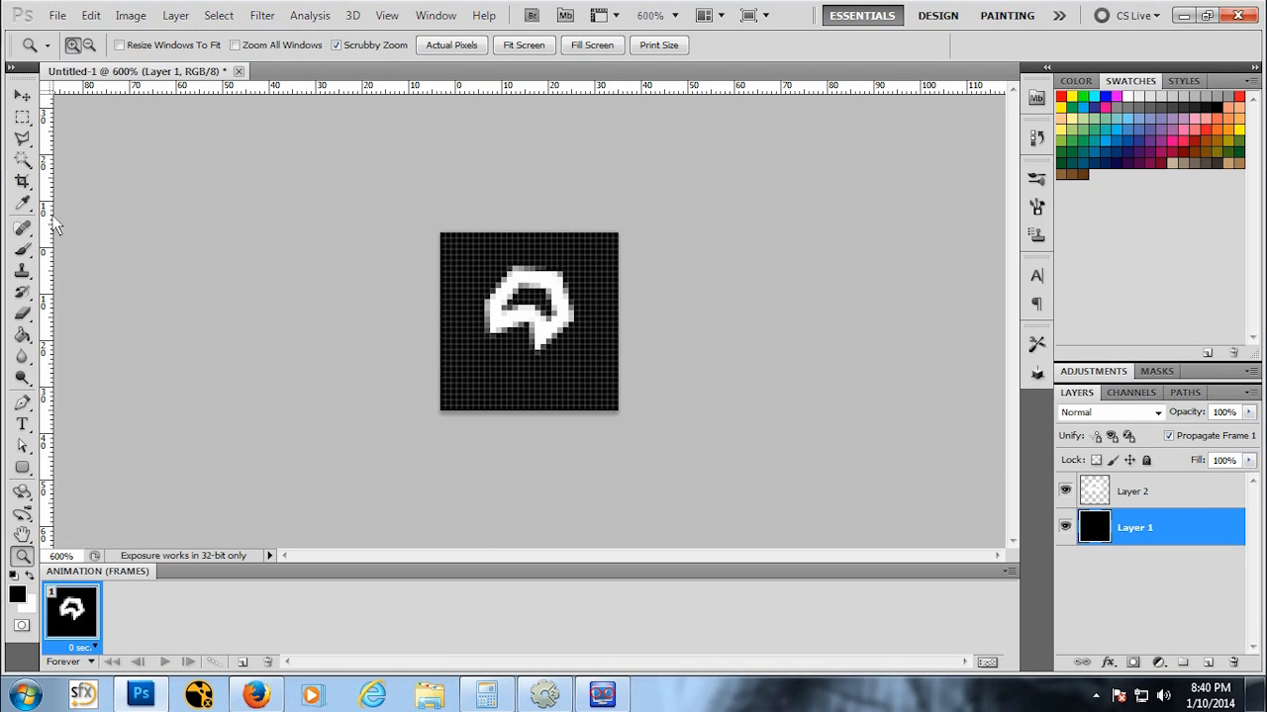
left_click_drag(46, 226, 529, 226)
left_click_drag(516, 86, 443, 327)
Step: Move the asteroid outline down with the Move tool to centre it on the guides
left_click(22, 95)
left_click_drag(560, 324, 557, 342)
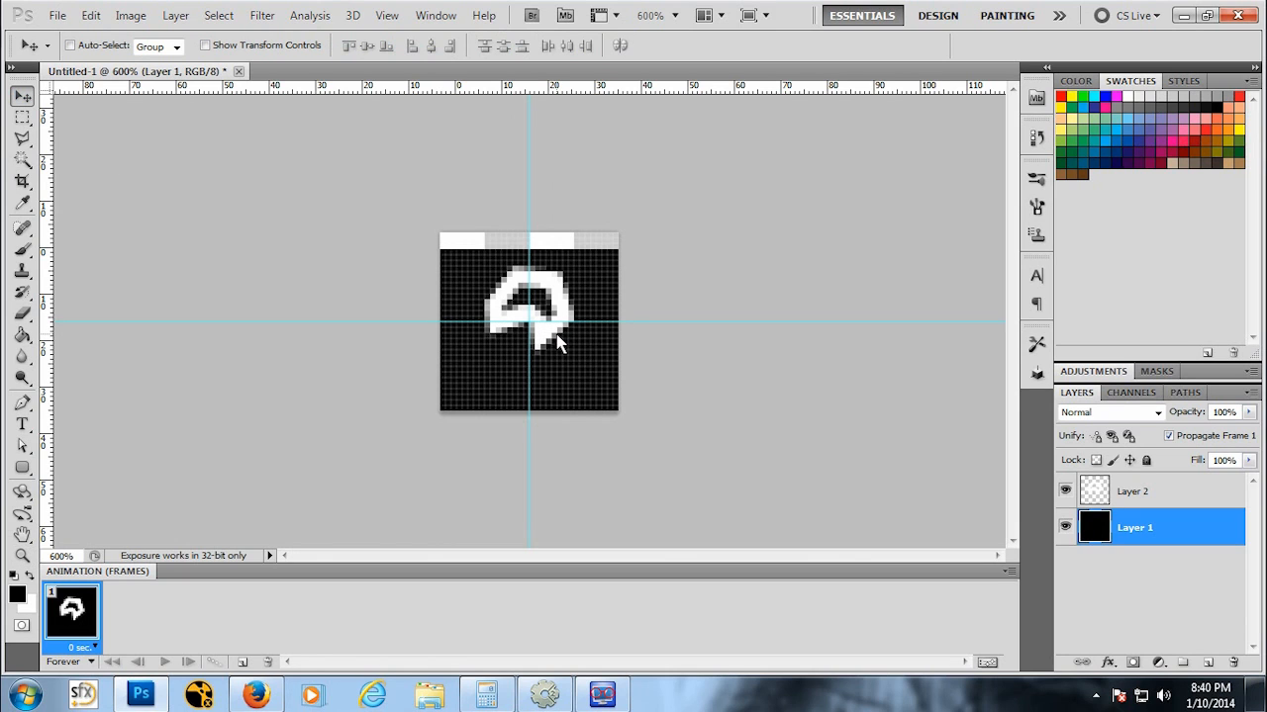
key("ctrl+z")
left_click(1181, 491)
left_click_drag(550, 270, 544, 293)
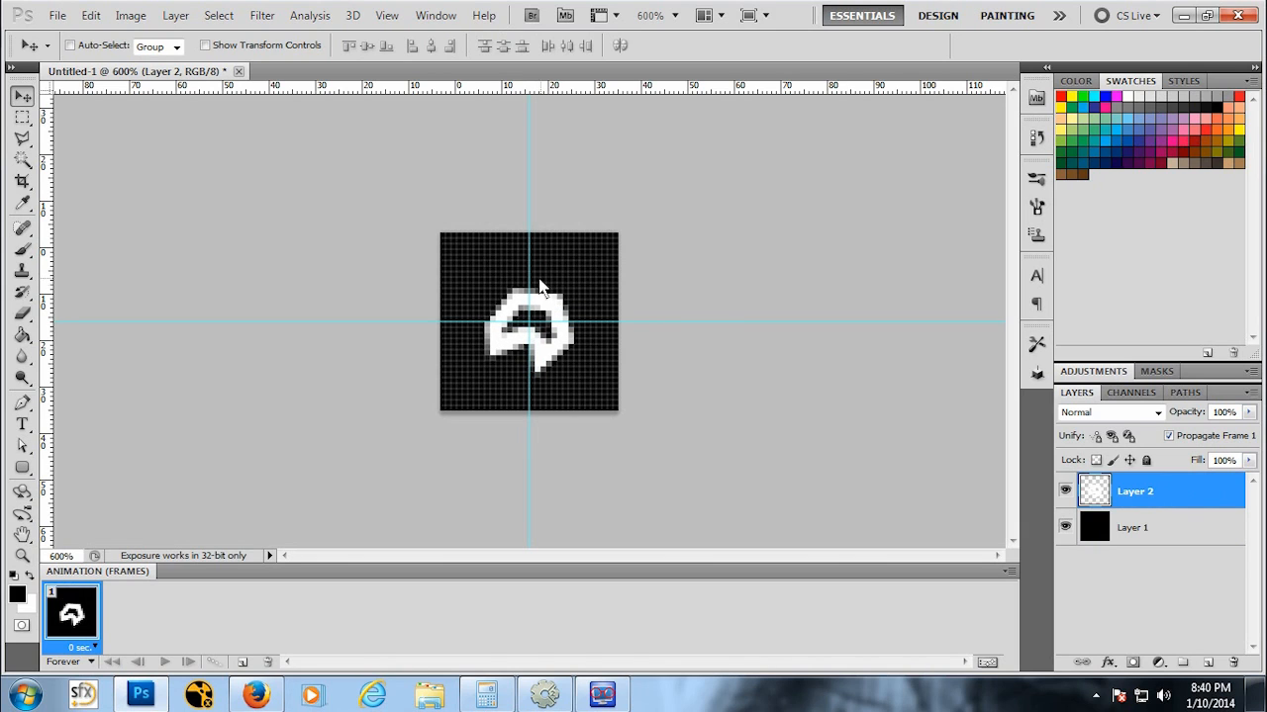
Step: Delete the black lower layer, leaving the asteroid on a transparent background
left_click(1163, 533)
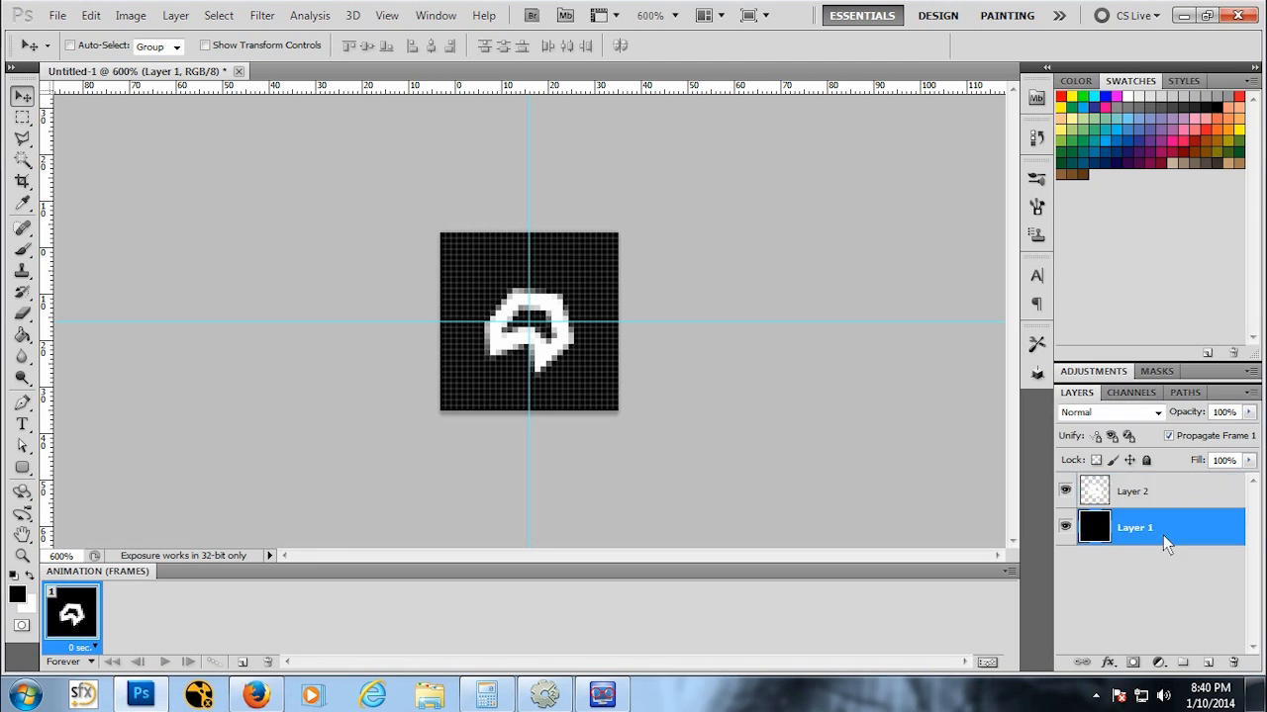
right_click(1162, 536)
left_click(1084, 183)
left_click(602, 264)
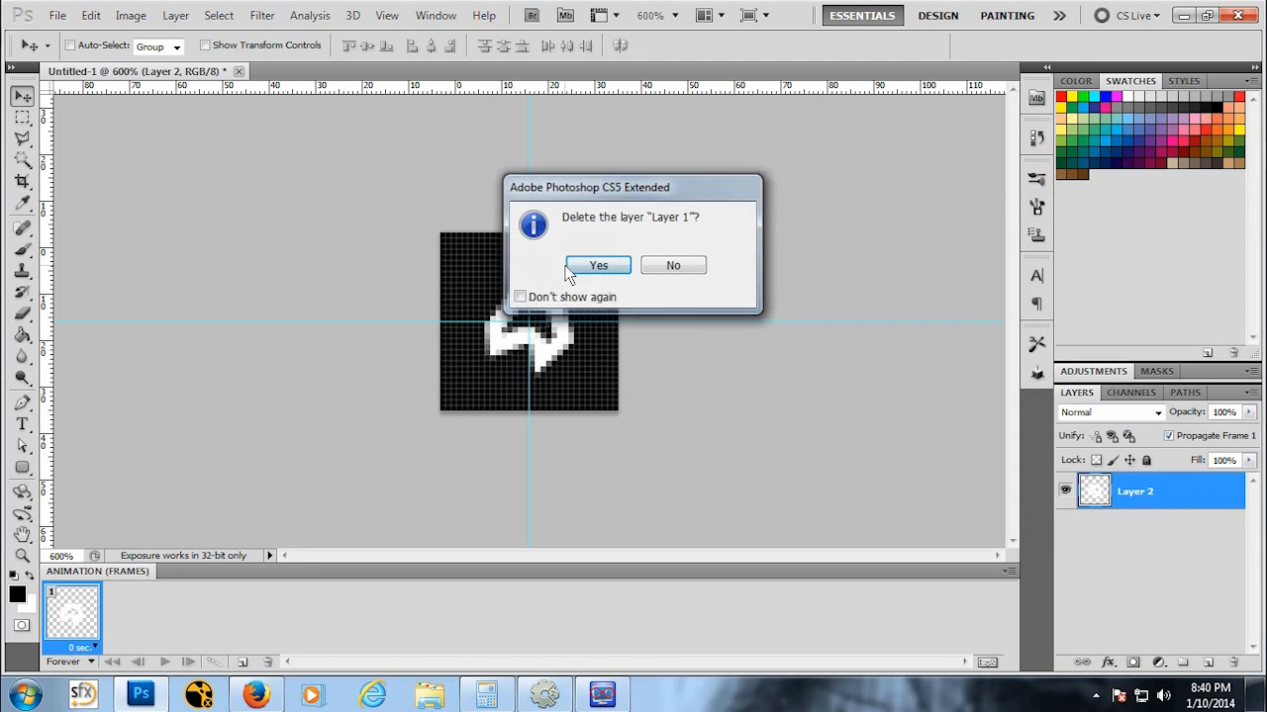
Step: Save the asteroid document as AsteroidSM in Photoshop format in the Sprites folder
left_click(54, 16)
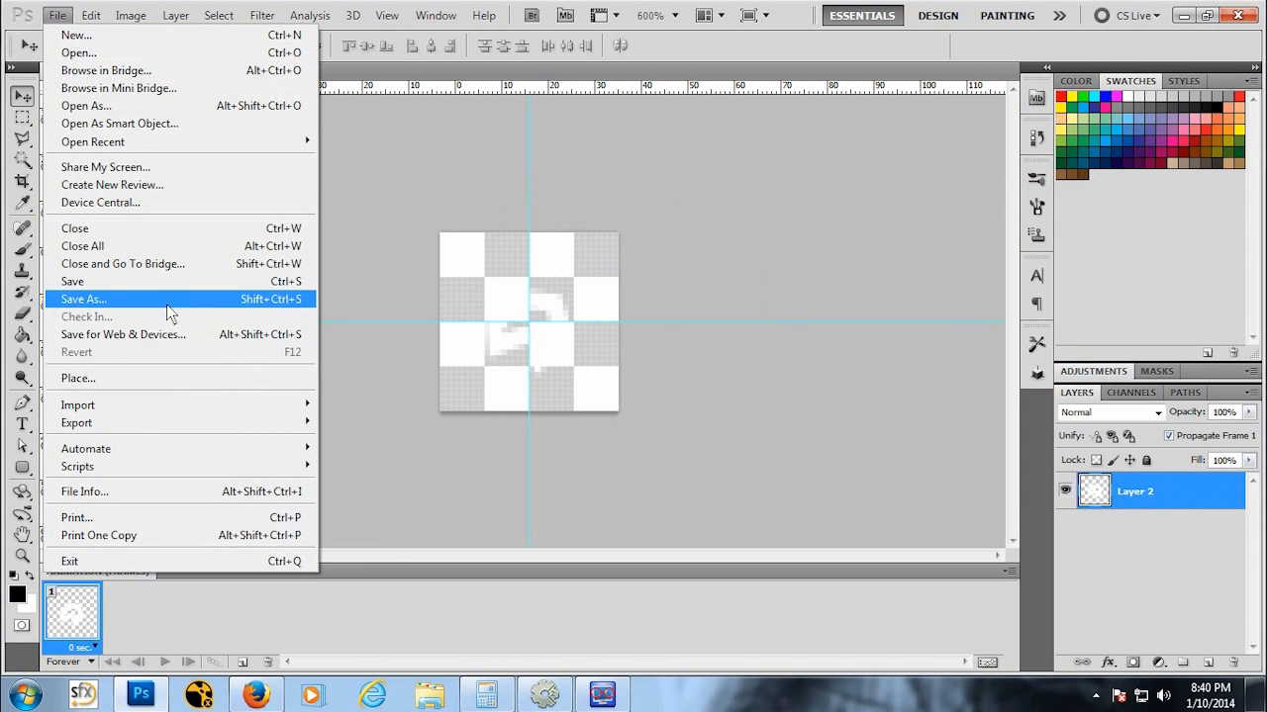
left_click(167, 300)
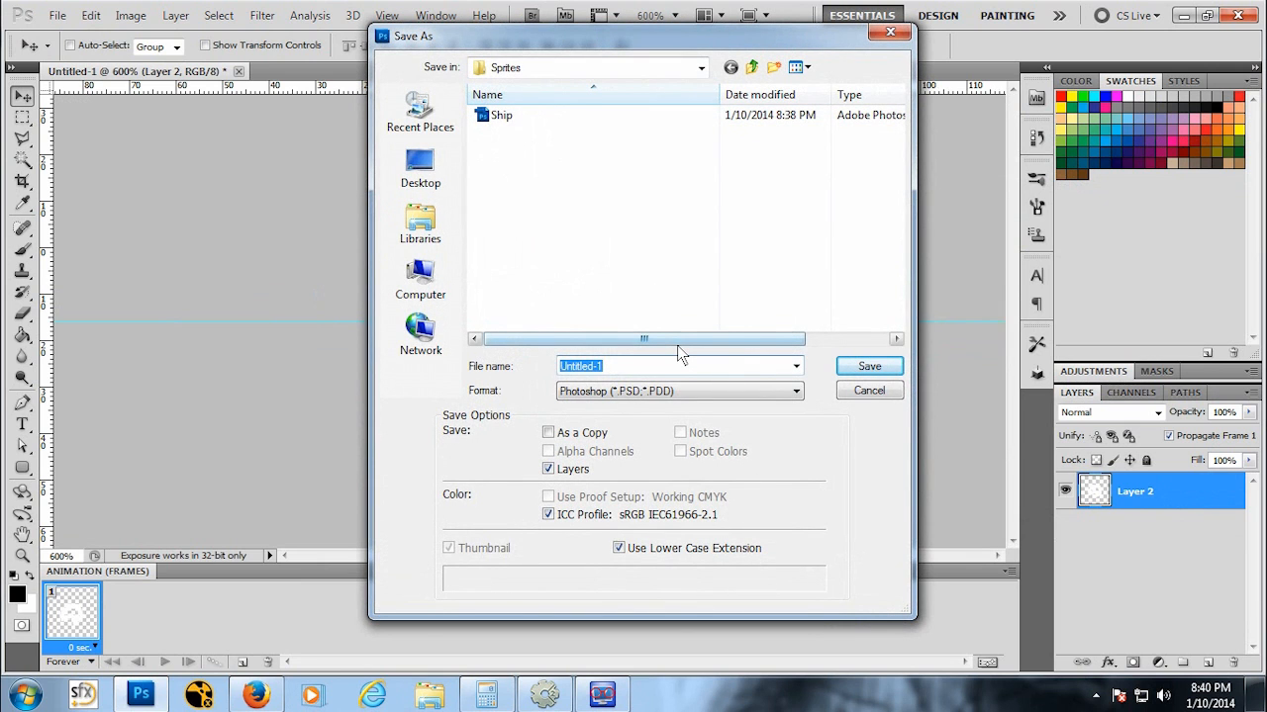
type("Asteroid")
type("001")
key("Return")
left_click(954, 257)
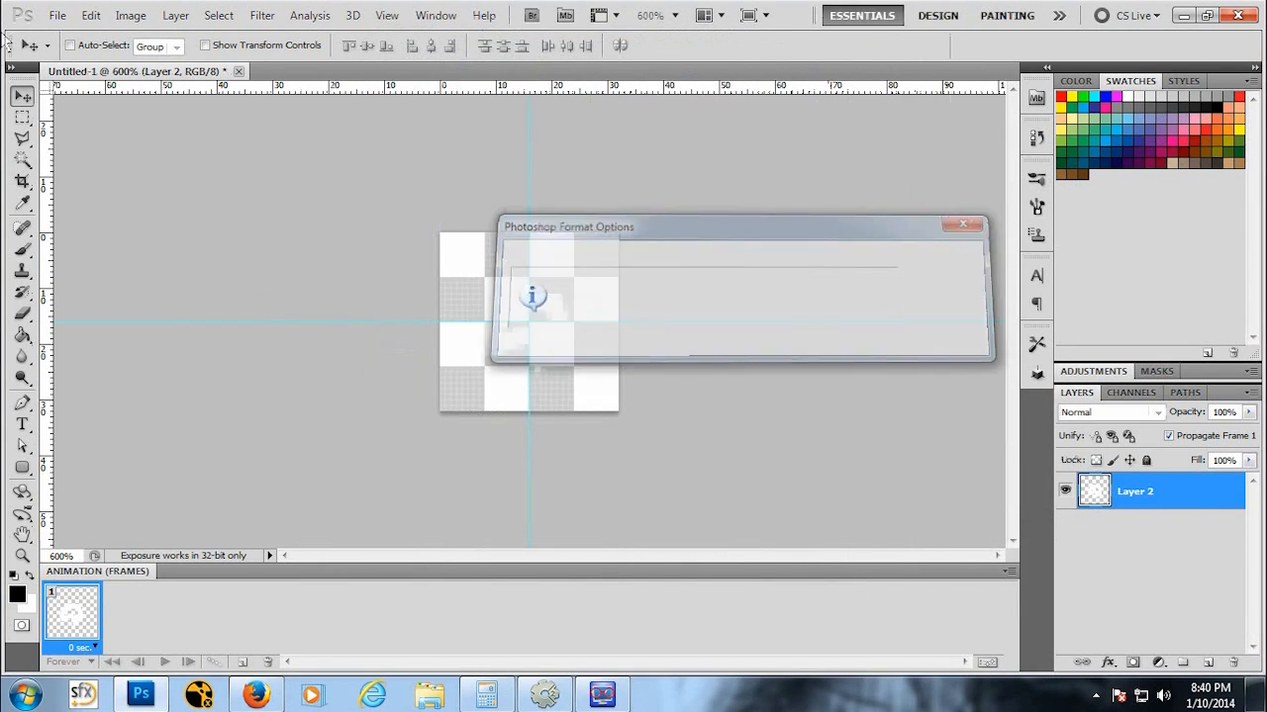
Step: Save a PNG copy of the asteroid as AsteroidSM.png in the Sprites folder
left_click(58, 15)
left_click(104, 290)
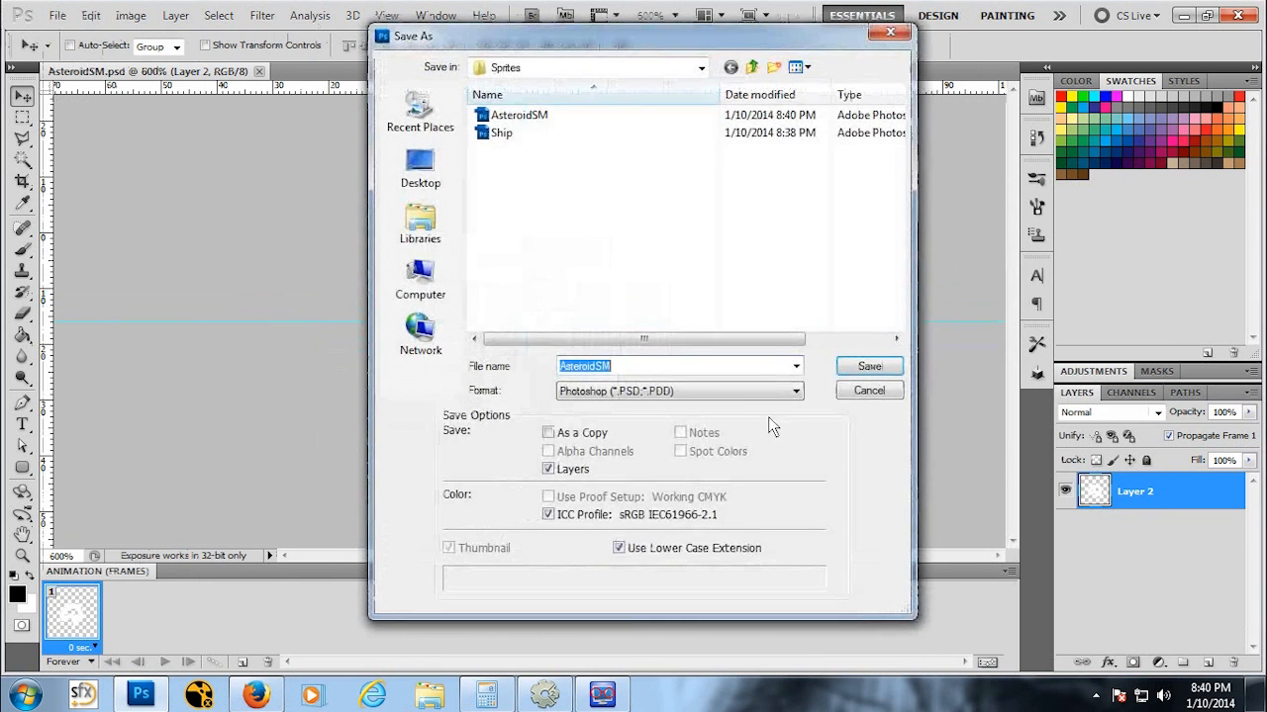
left_click(712, 391)
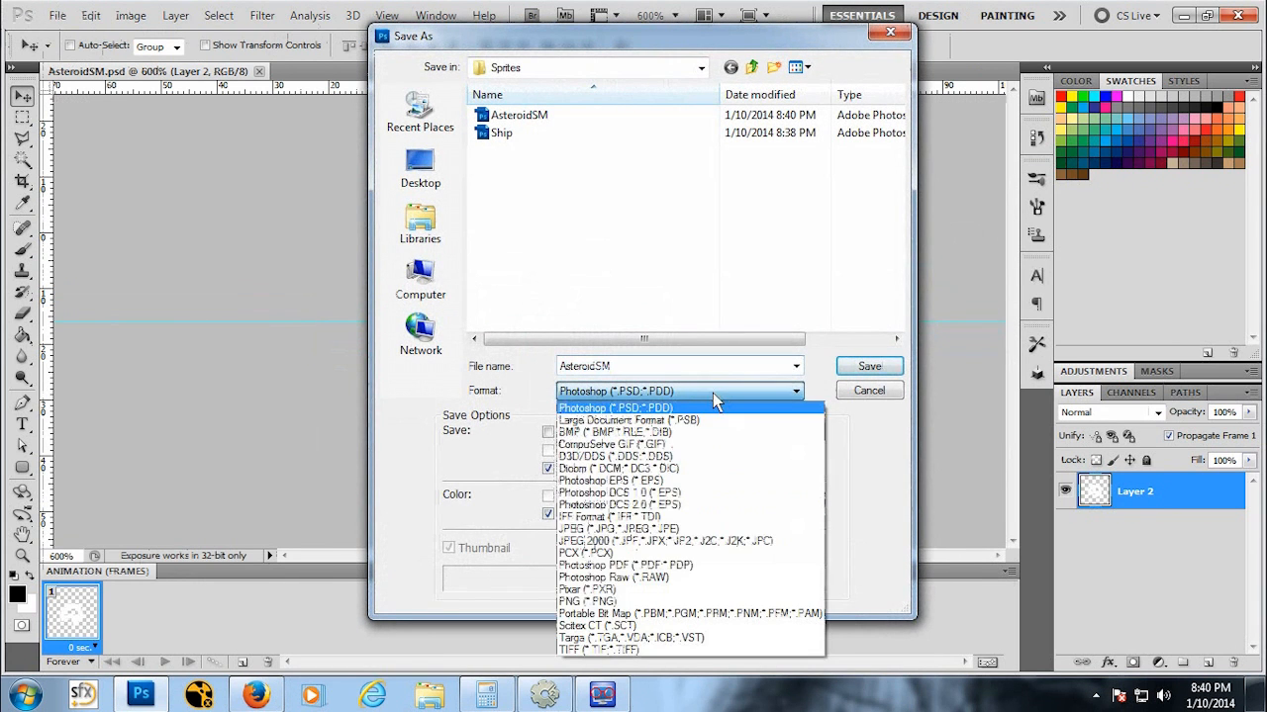
left_click(676, 600)
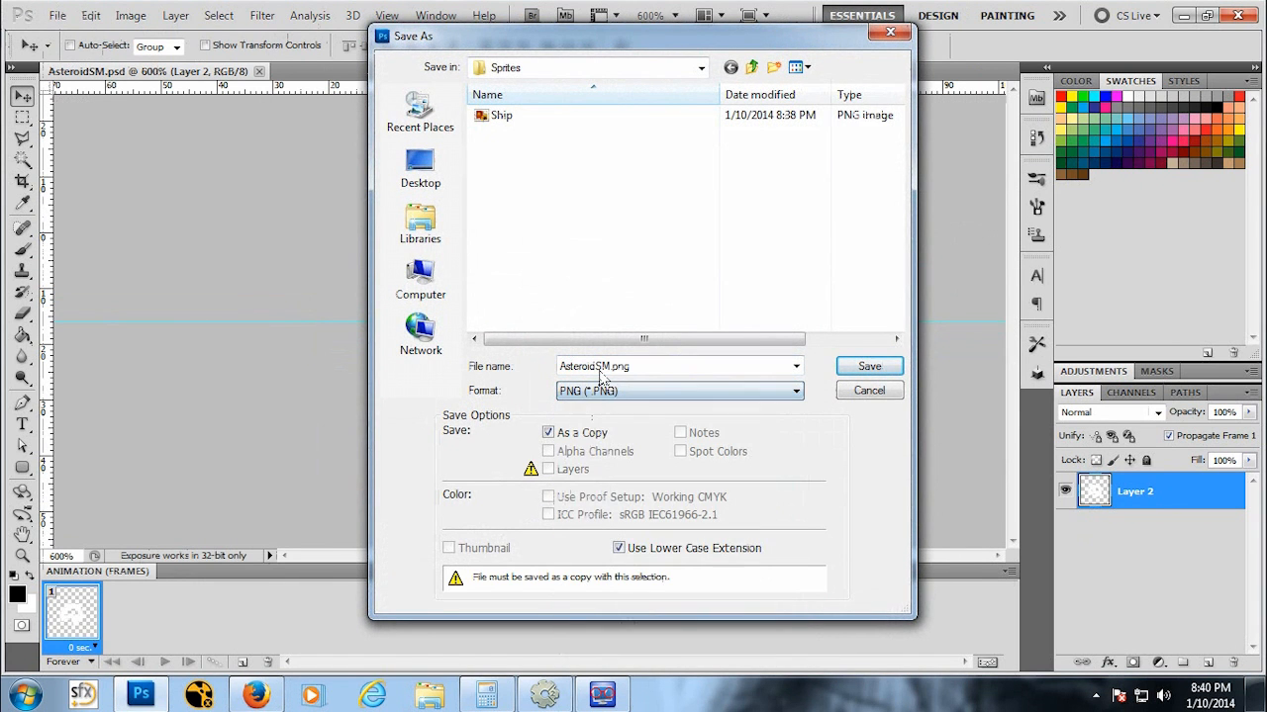
left_click(867, 367)
left_click(757, 273)
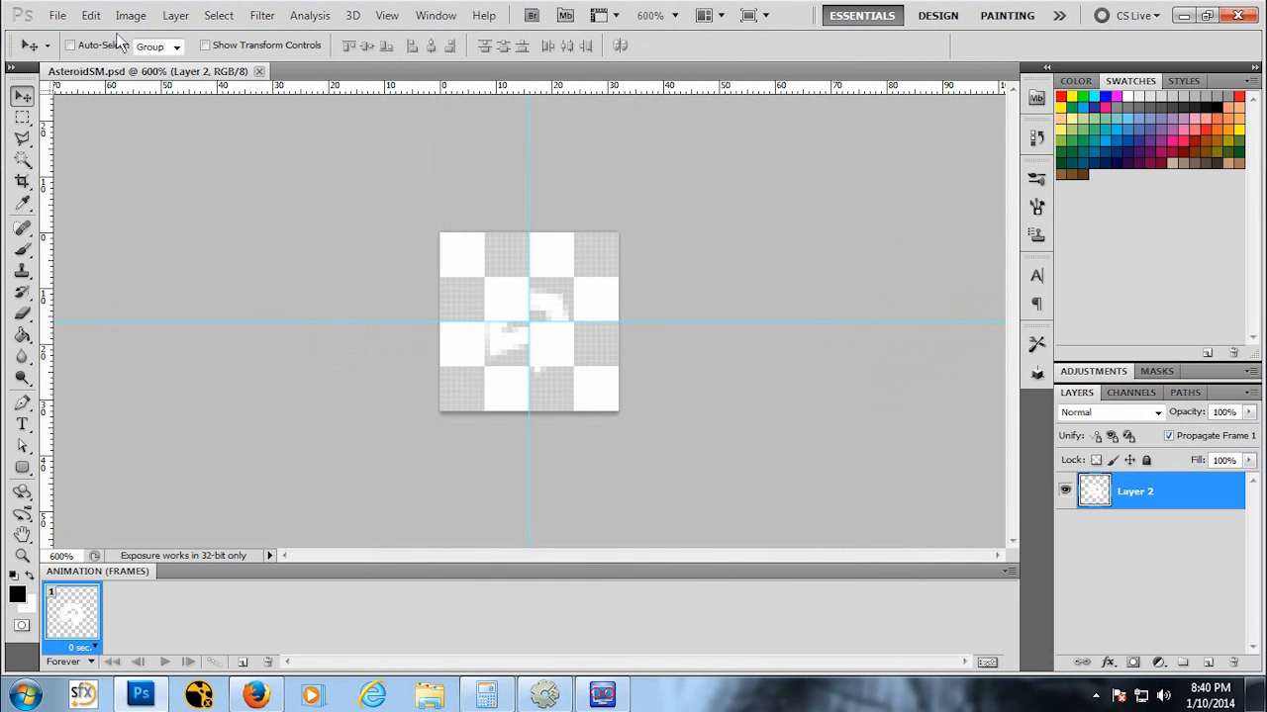
Step: Create a new document 64 pixels wide and 64 pixels high
left_click(57, 15)
left_click(70, 34)
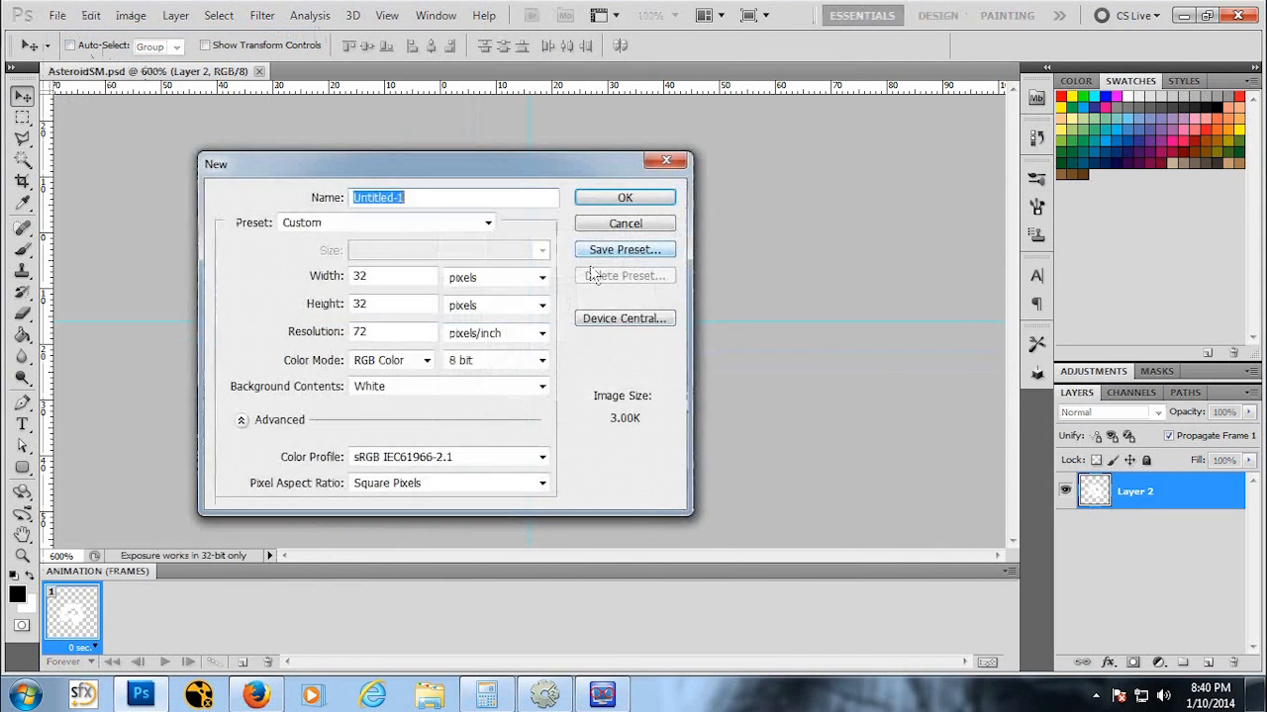
double_click(362, 277)
type("64")
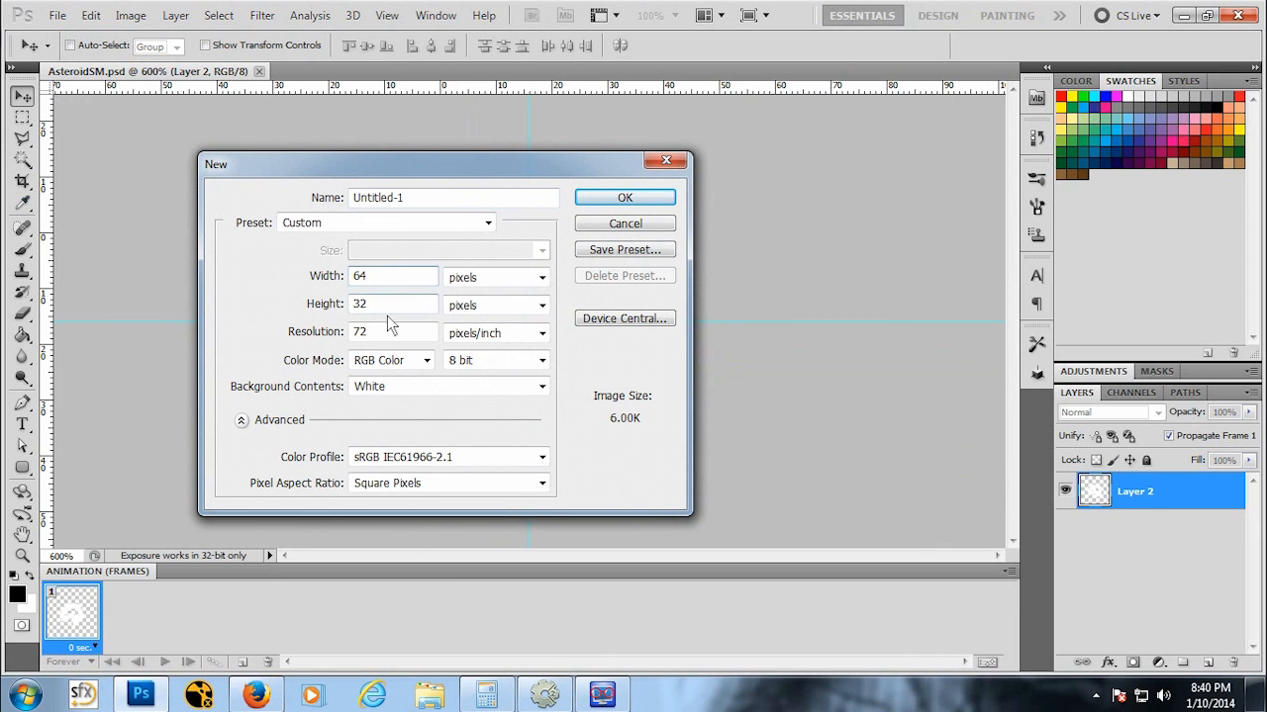
key("Tab")
type("64")
left_click(646, 198)
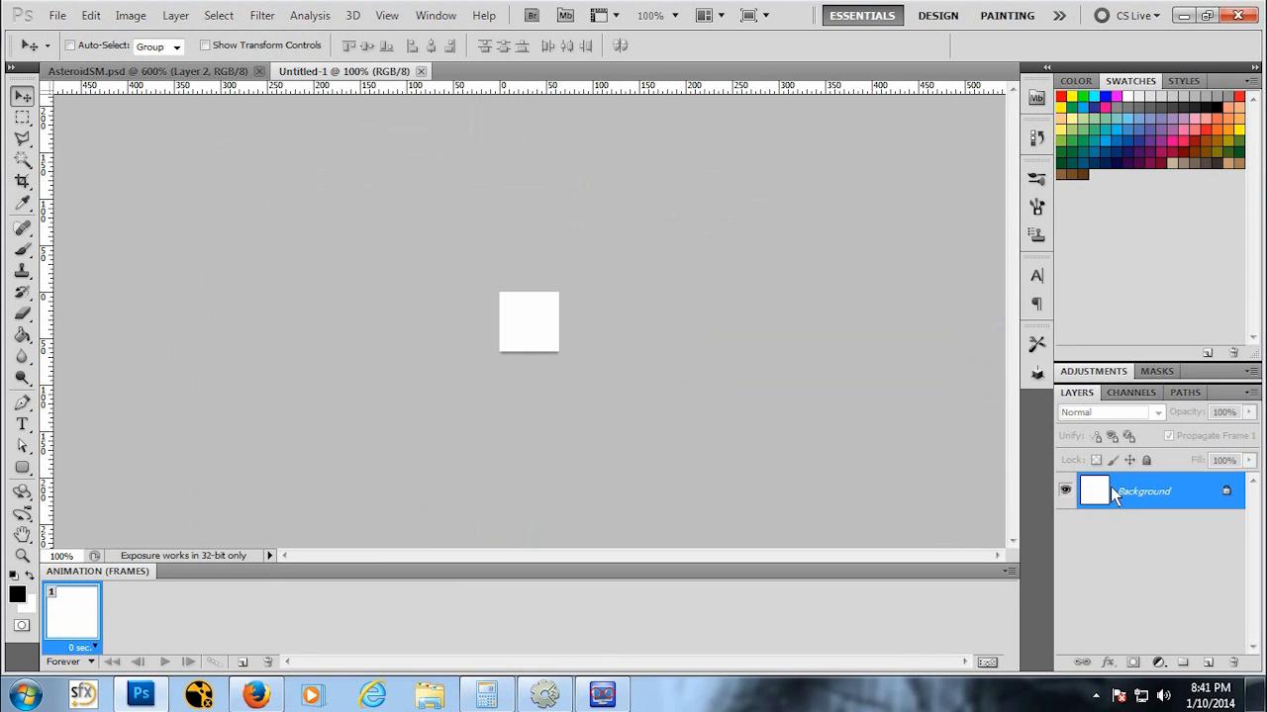
Step: Add a new empty layer and delete the white Background layer
left_click(175, 15)
mouse_move(186, 35)
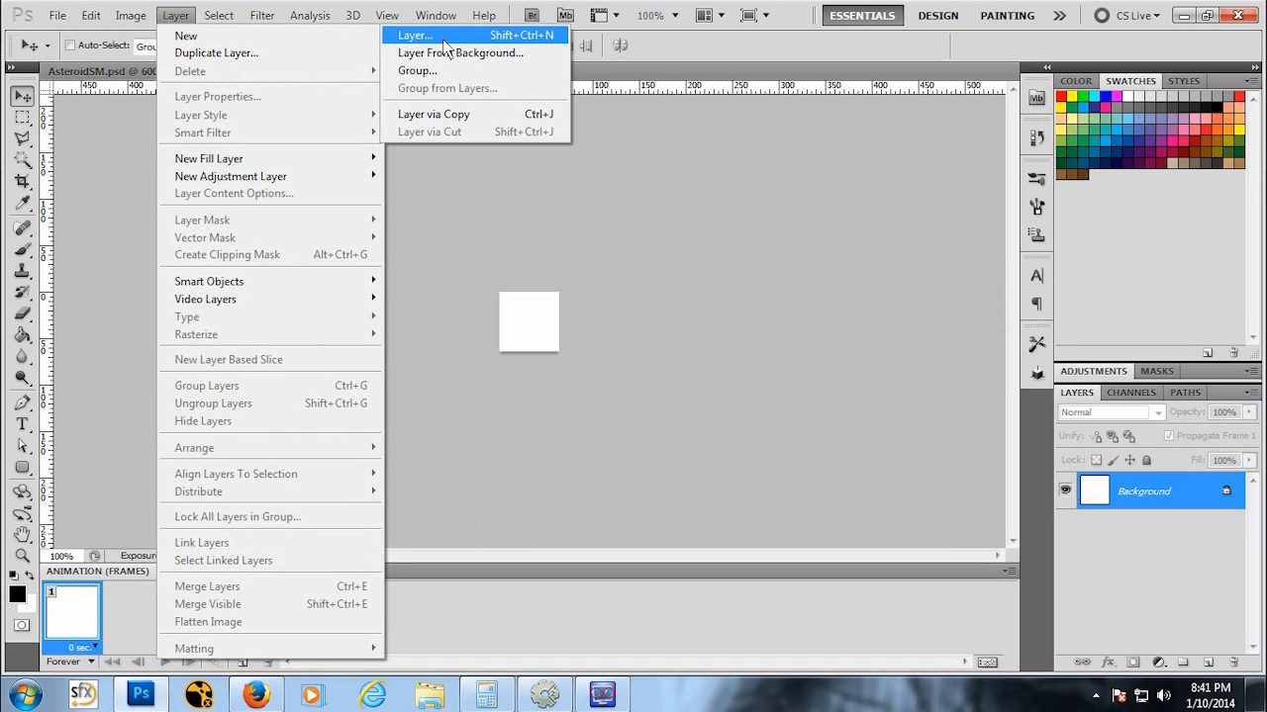
left_click(415, 36)
left_click(894, 257)
right_click(1108, 534)
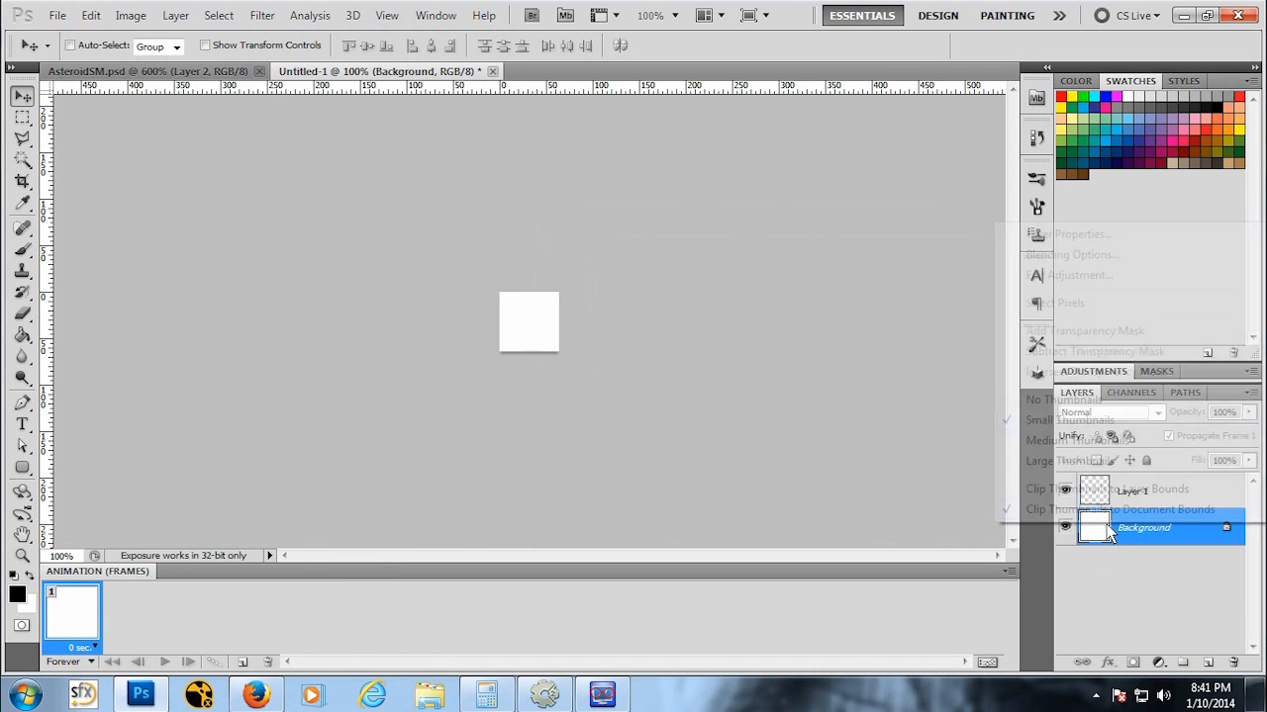
left_click(1153, 547)
right_click(1154, 544)
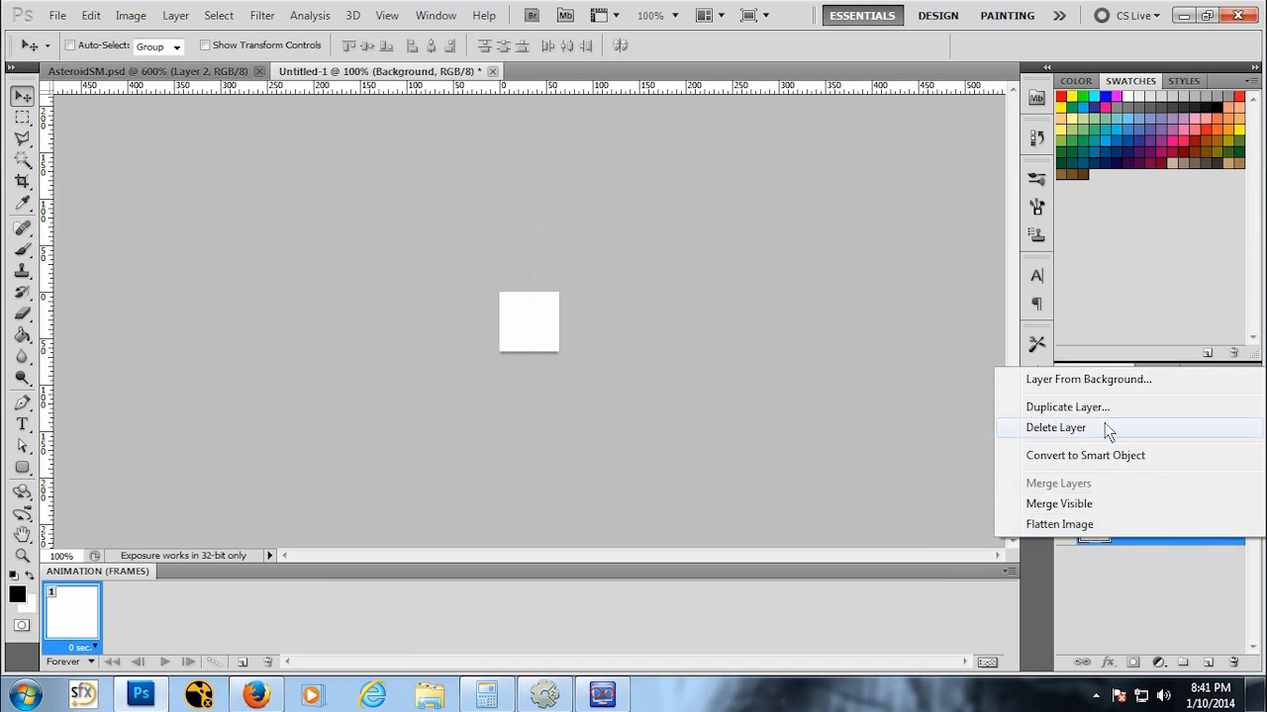
left_click(1099, 428)
left_click(597, 265)
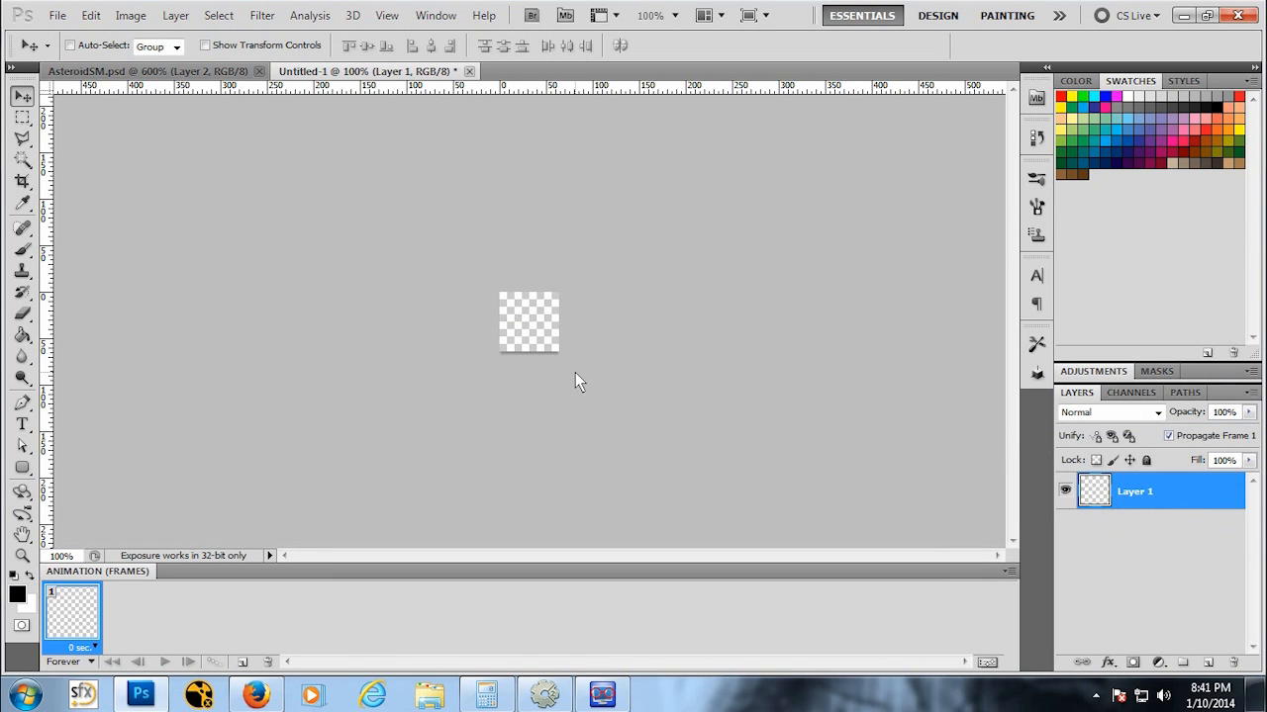
Step: Draw a five-sided asteroid selection with the Polygonal Lasso in the middle of the canvas
key("z")
left_click(526, 322)
left_click(528, 313)
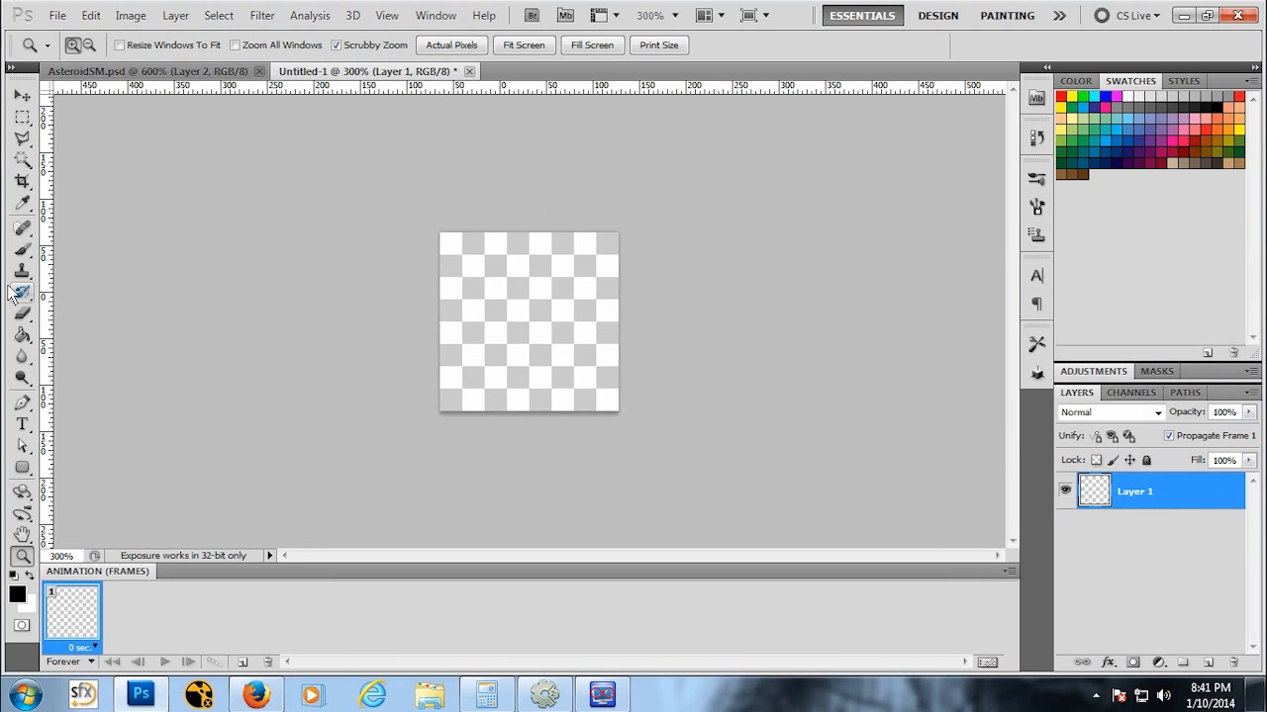
left_click(23, 140)
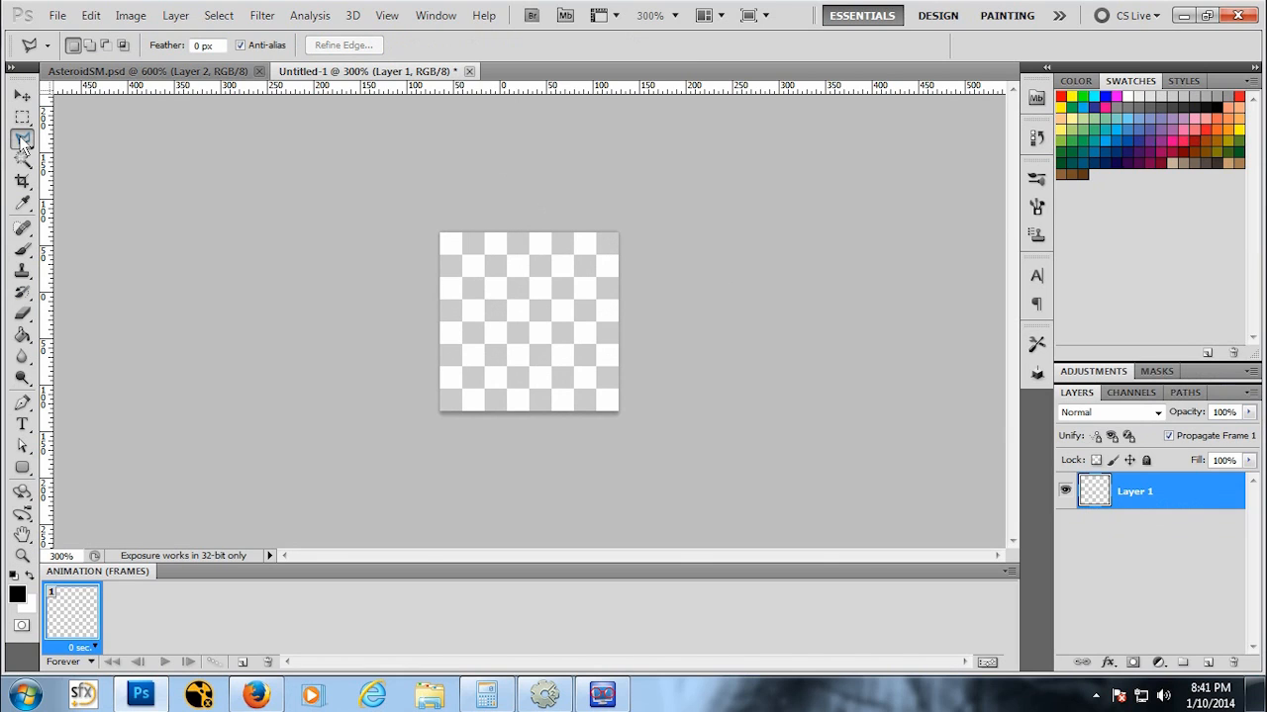
left_click(510, 265)
left_click(533, 257)
left_click(486, 303)
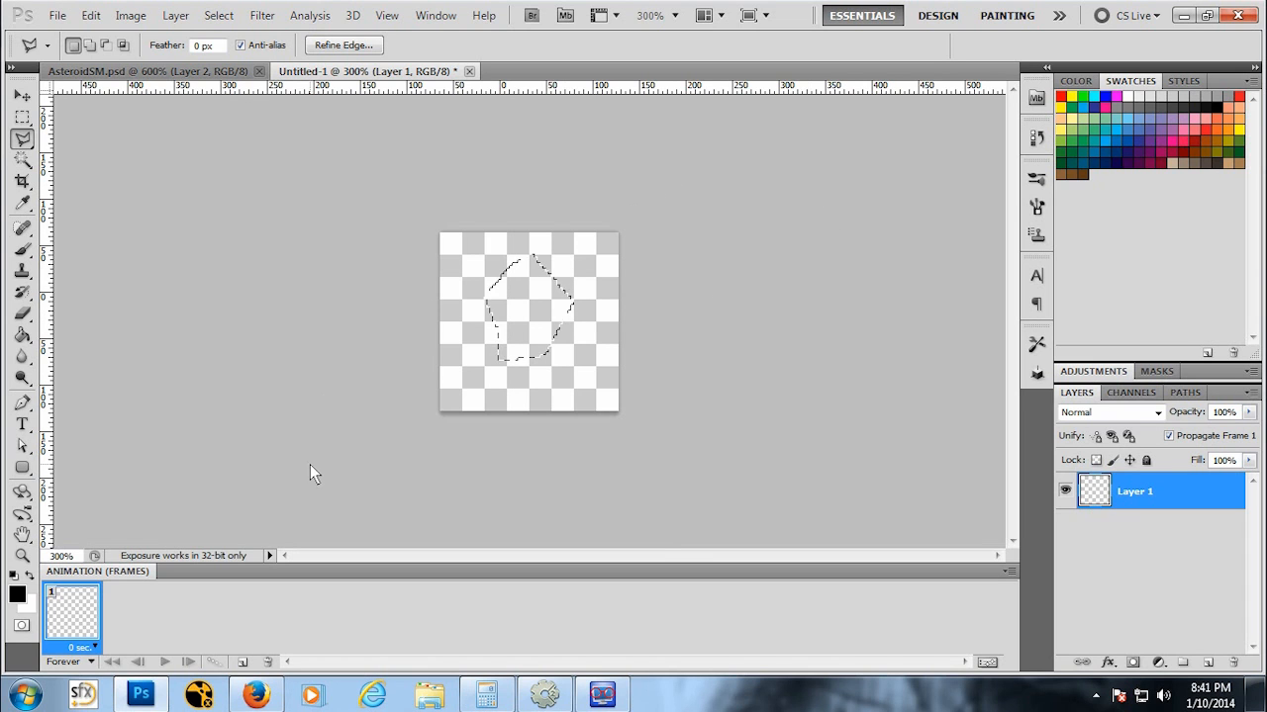
Step: Fill the asteroid selection with white
left_click(90, 15)
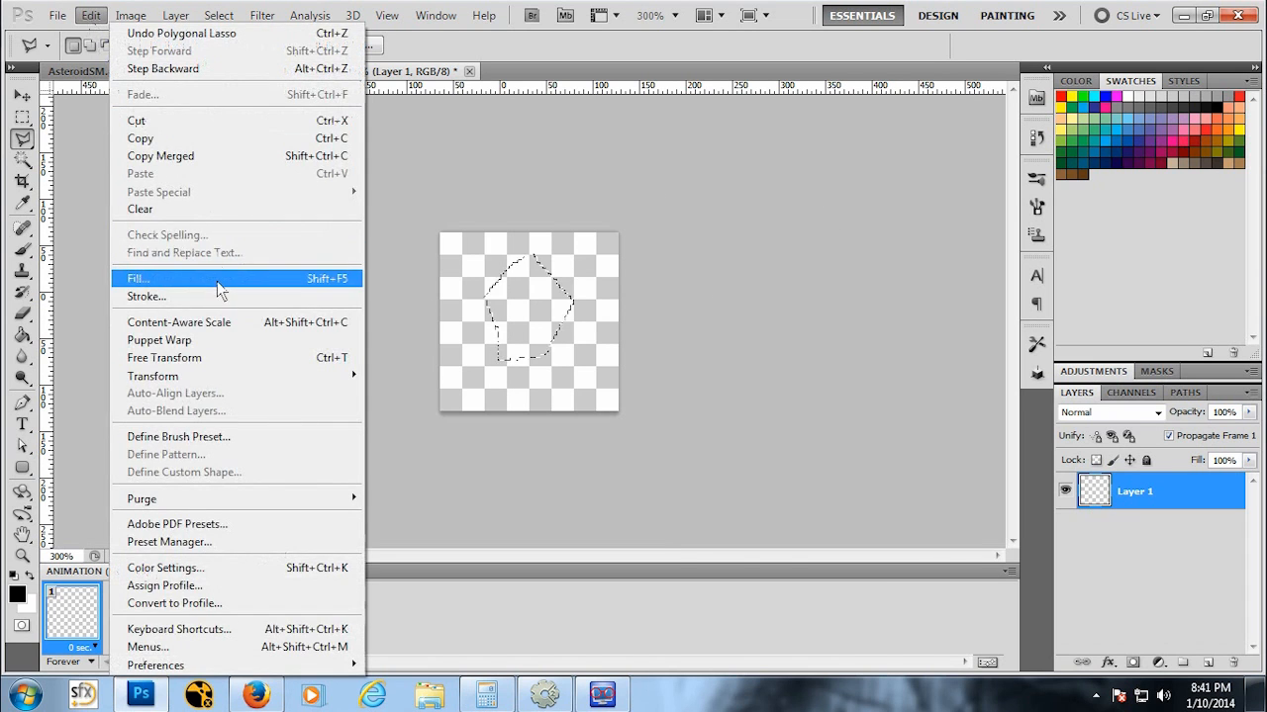
left_click(139, 278)
left_click(846, 245)
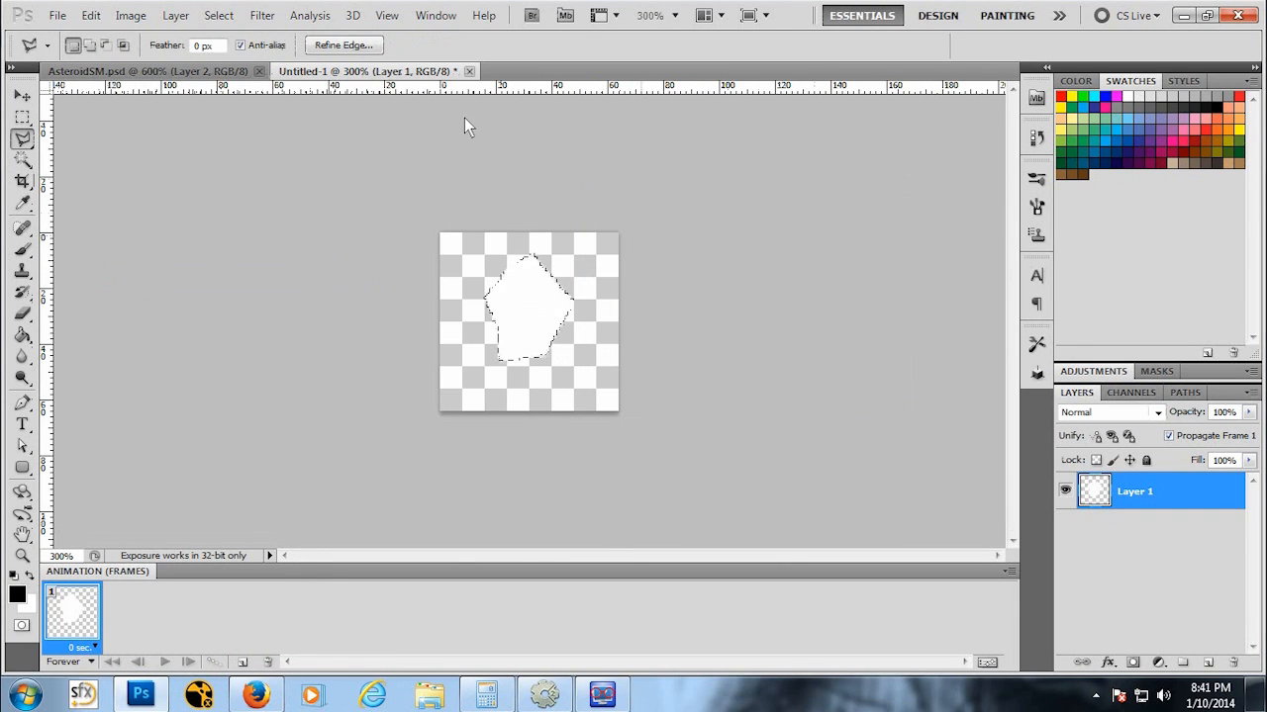
Step: Contract the selection and delete its interior to leave a white asteroid outline
left_click(219, 15)
mouse_move(238, 220)
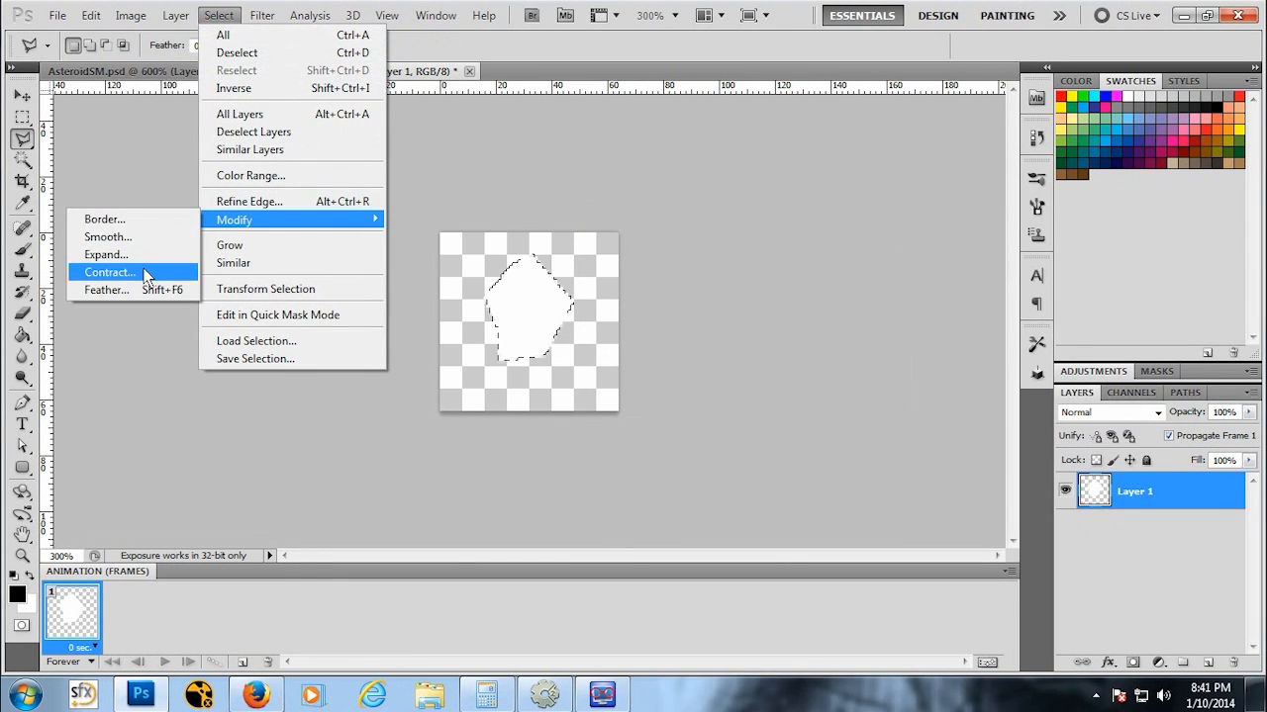
left_click(107, 272)
left_click(837, 279)
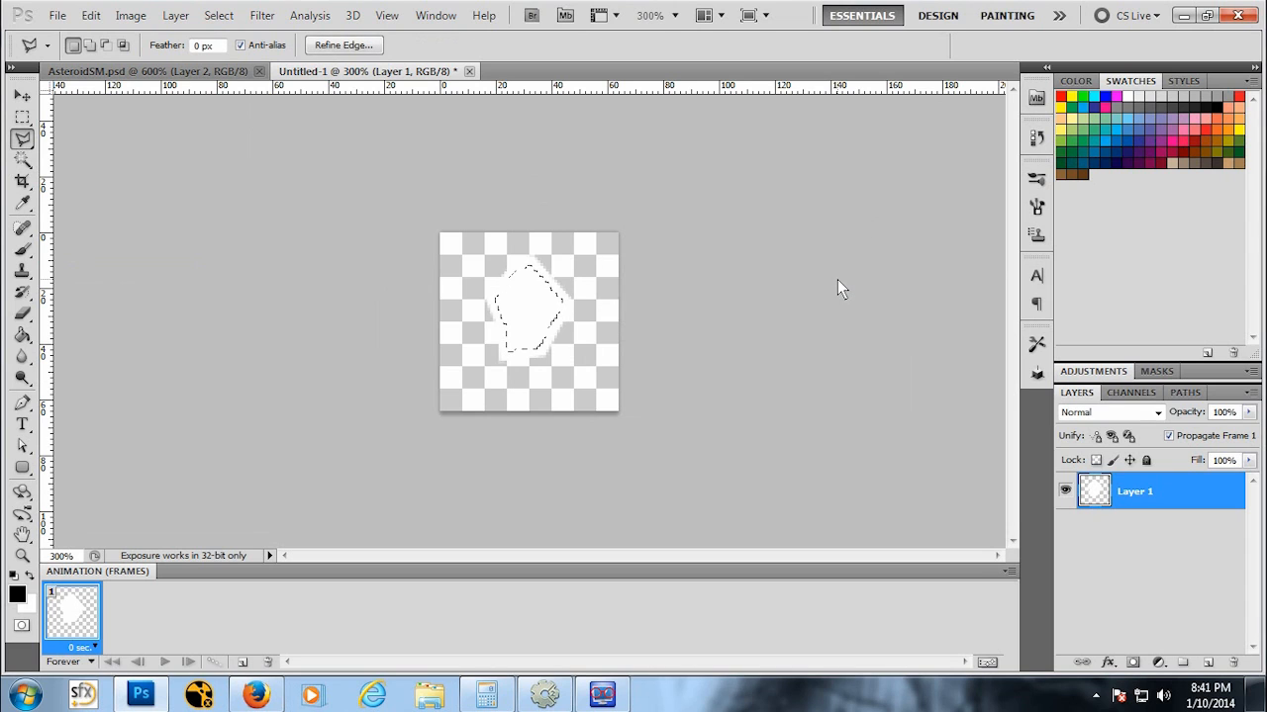
key("Delete")
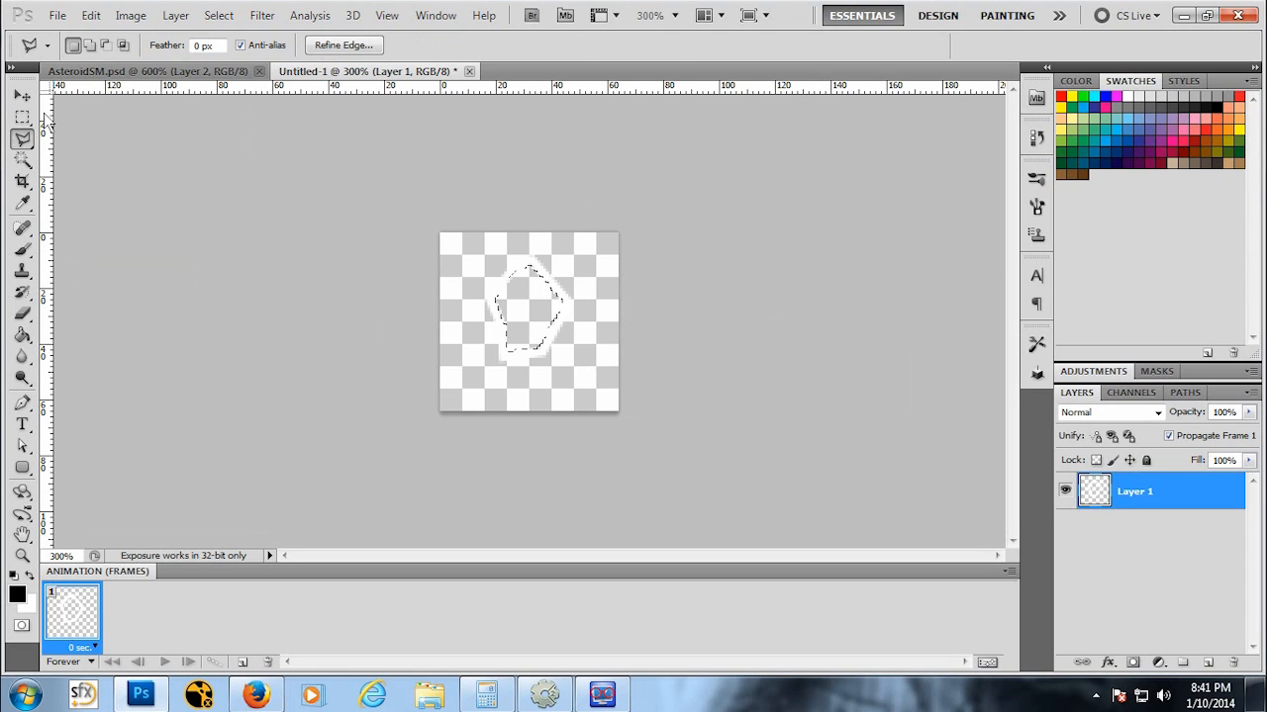
Step: Deselect the asteroid outline
left_click(23, 117)
left_click(257, 173)
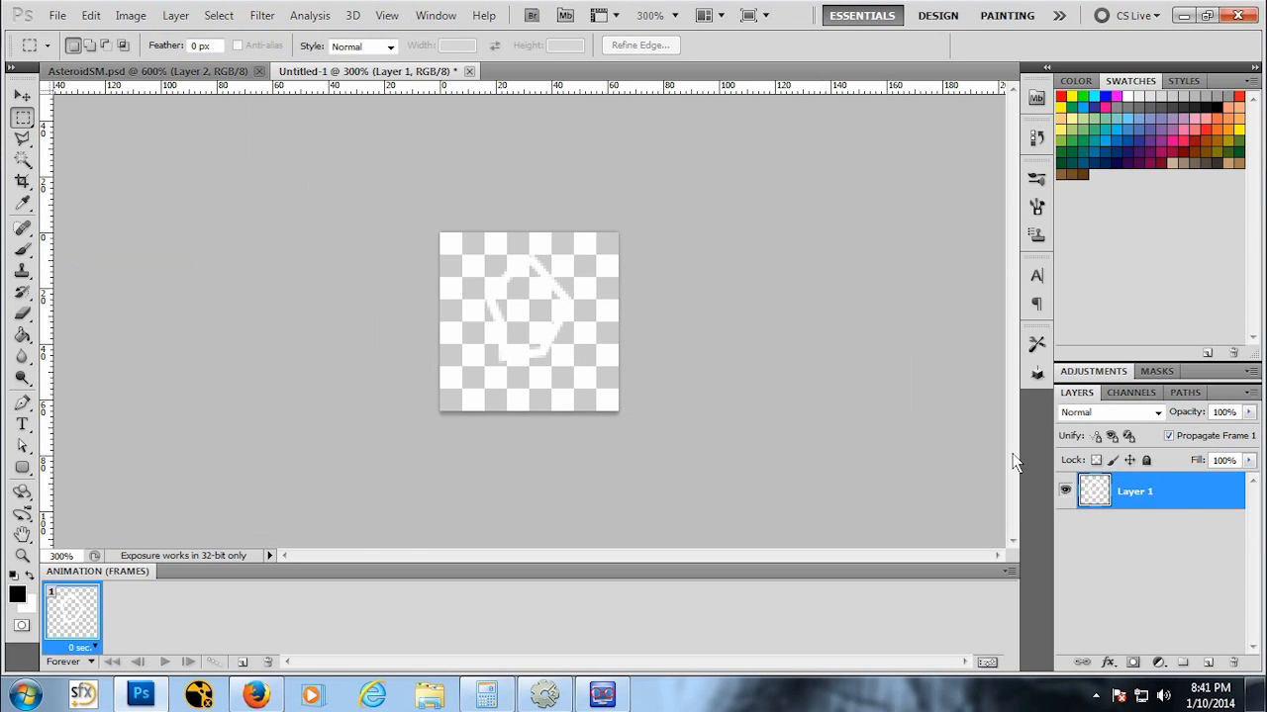
left_click(176, 15)
mouse_move(198, 36)
left_click(415, 35)
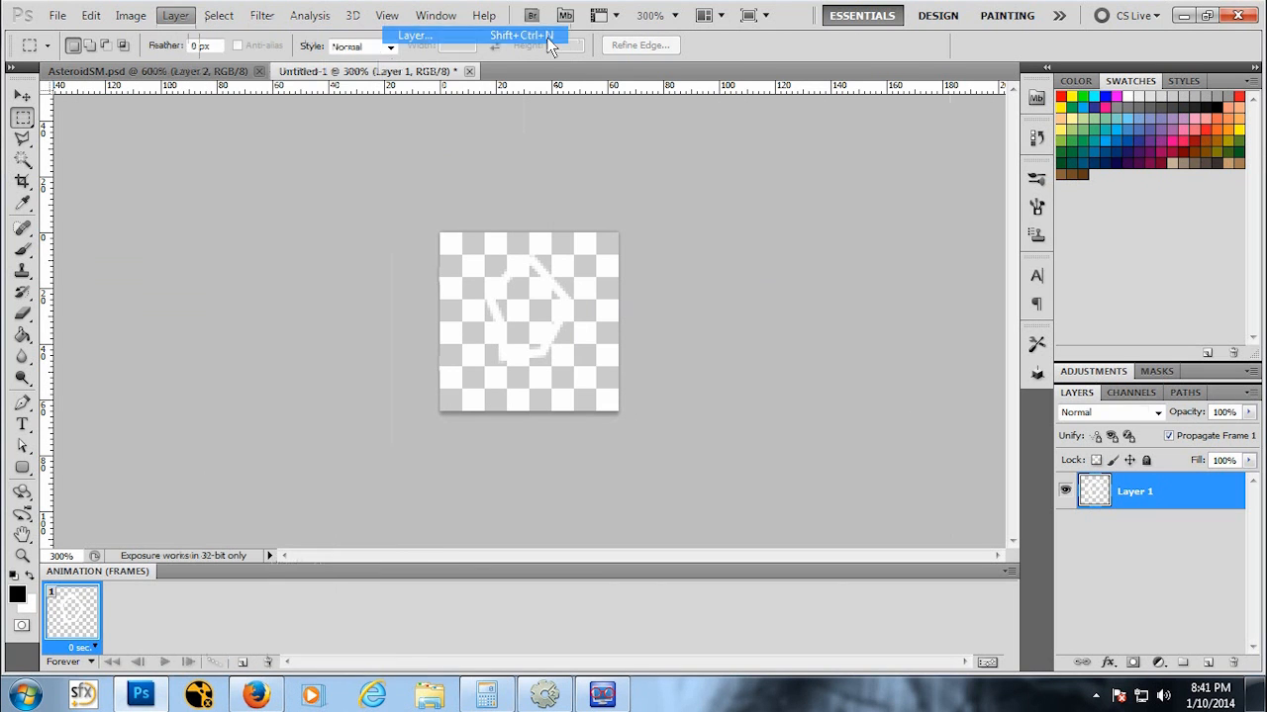
left_click(908, 281)
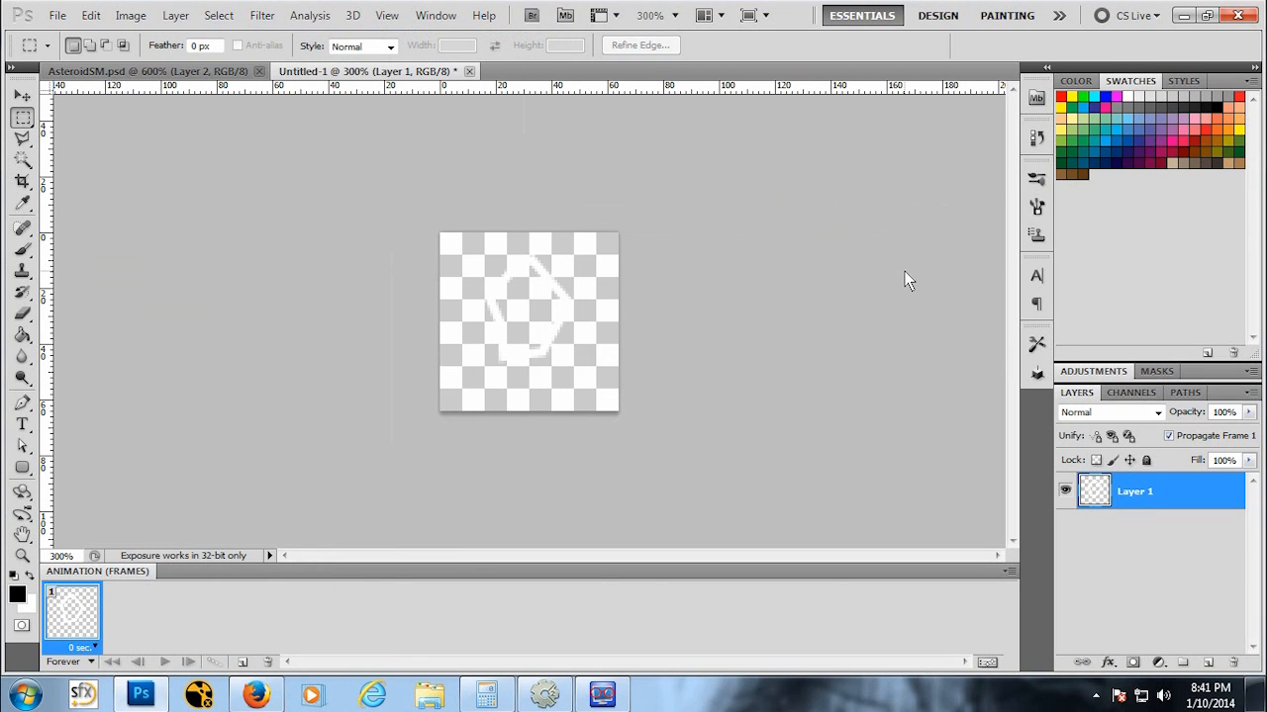
Step: Add a new layer and move it below the outline layer
left_click(178, 15)
mouse_move(198, 36)
left_click(415, 35)
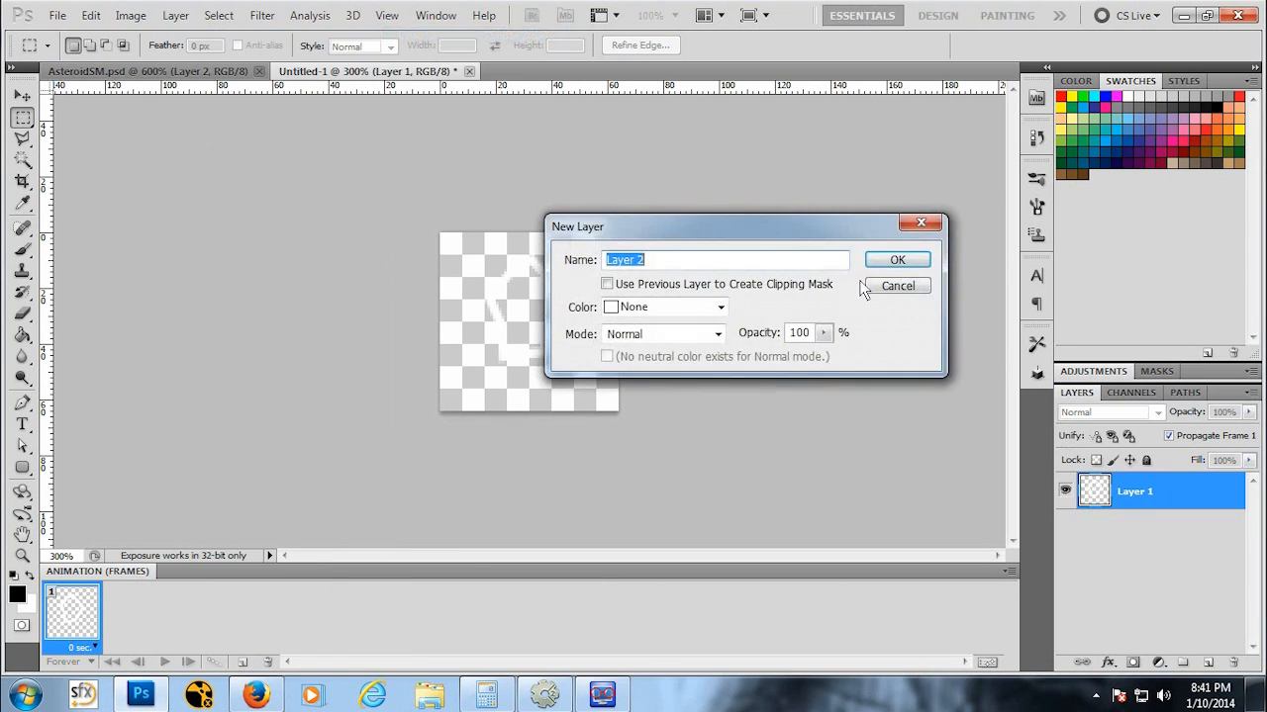
left_click(897, 259)
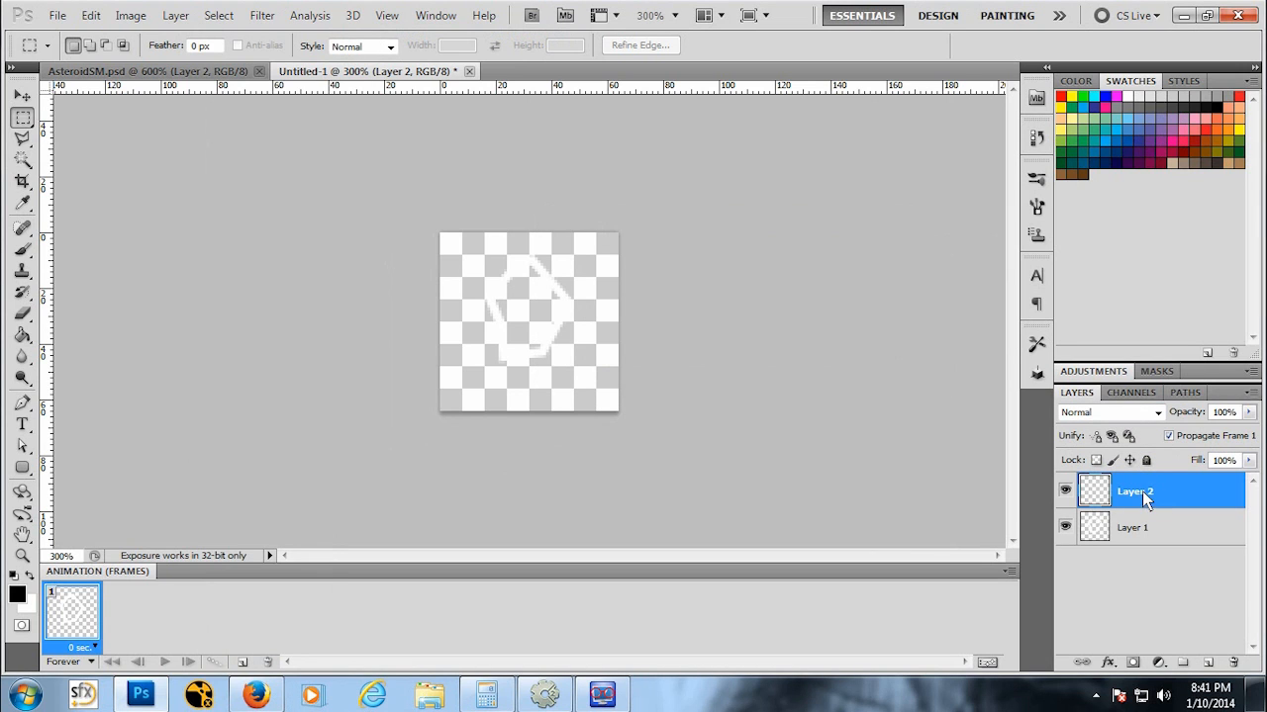
left_click_drag(1142, 491, 1136, 557)
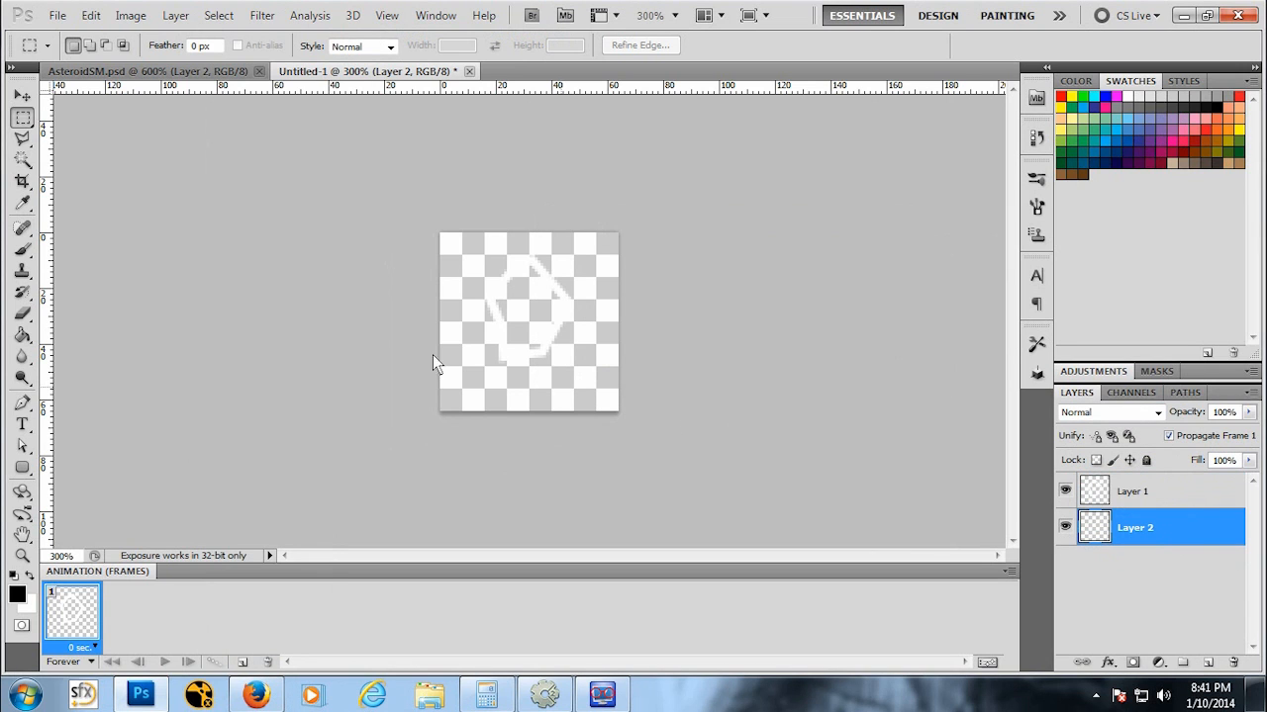
Step: Fill the lower layer with black using the Paint Bucket
left_click(23, 336)
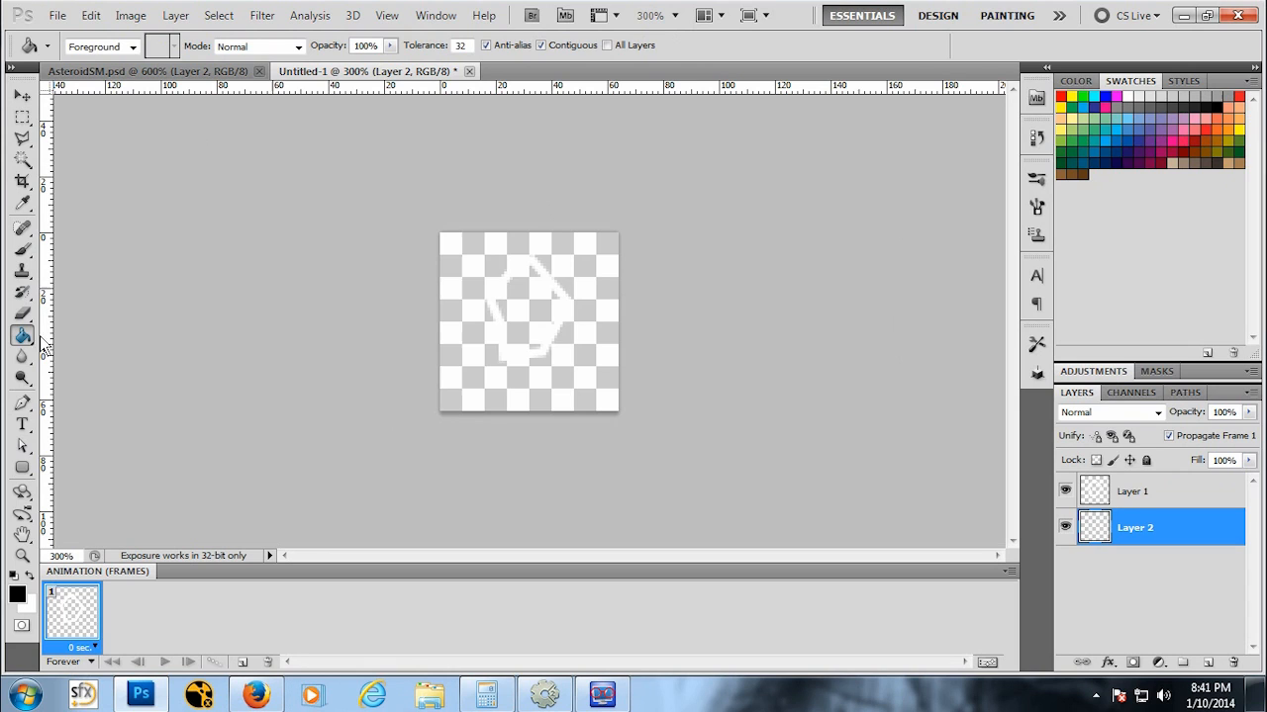
left_click(453, 287)
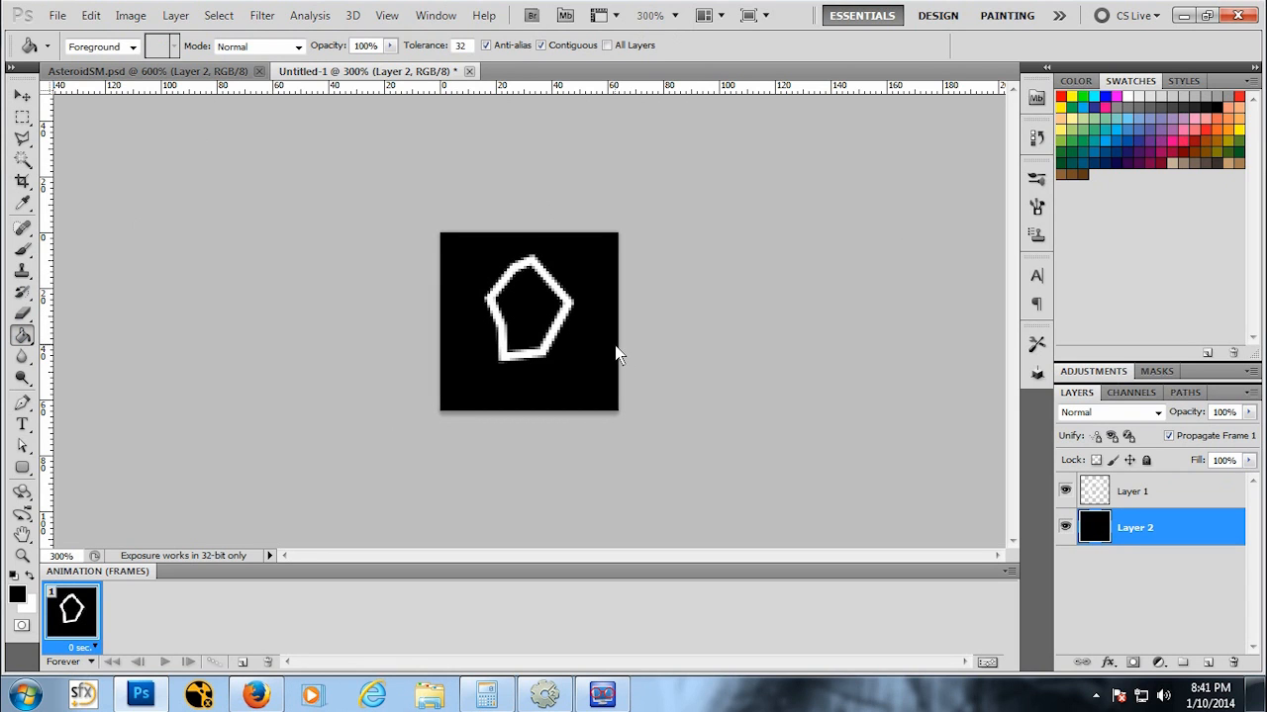
key("z")
left_click(598, 314, "alt")
left_click(597, 313, "alt")
left_click(598, 313, "alt")
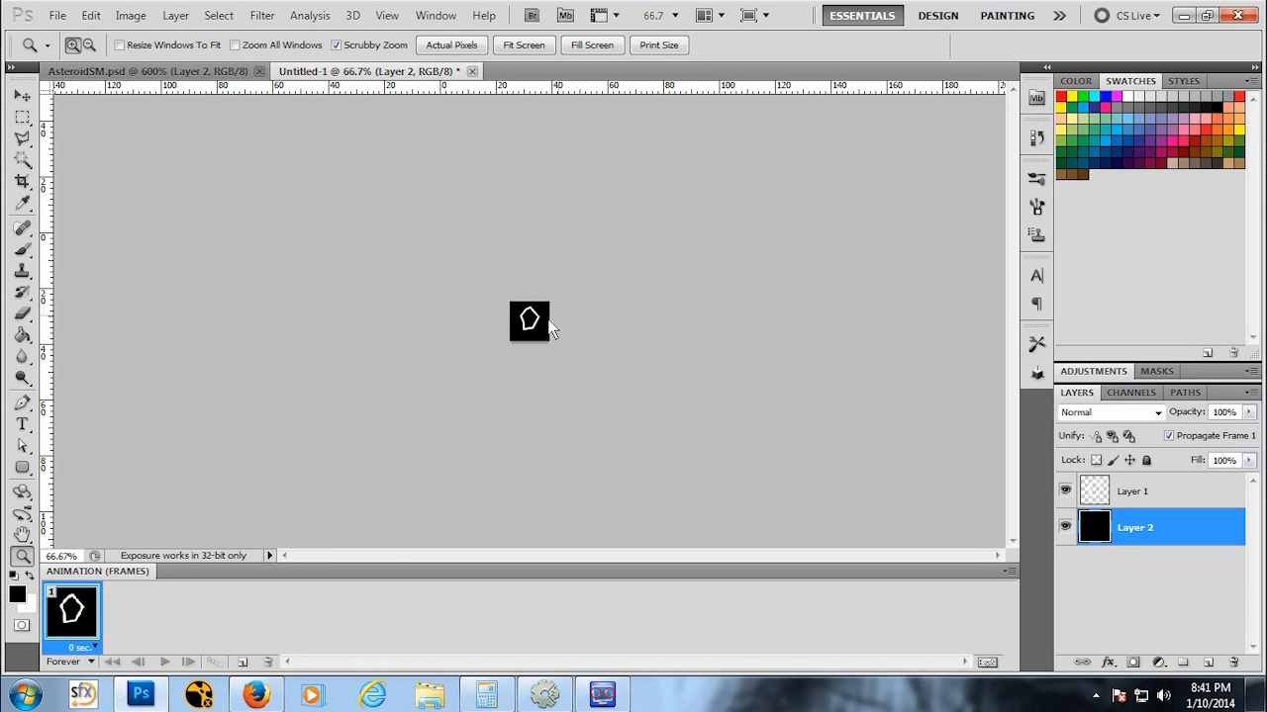
left_click(551, 329)
left_click(564, 347)
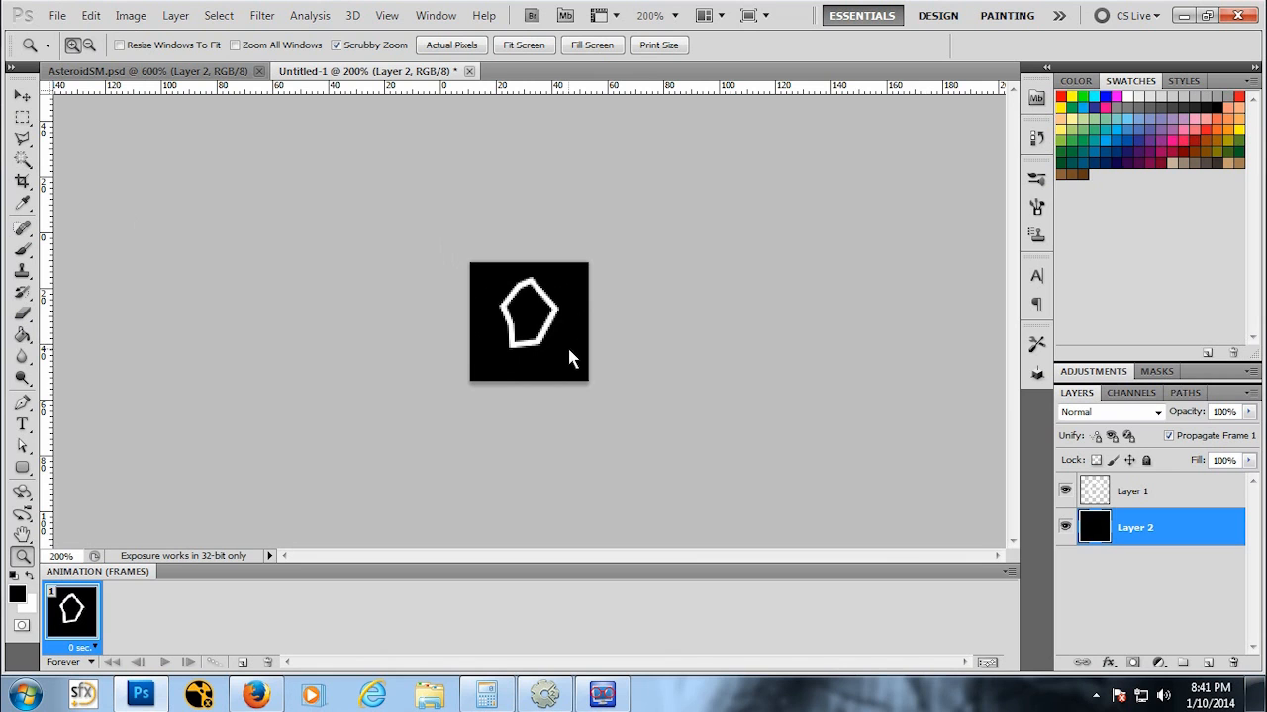
right_click(1156, 528)
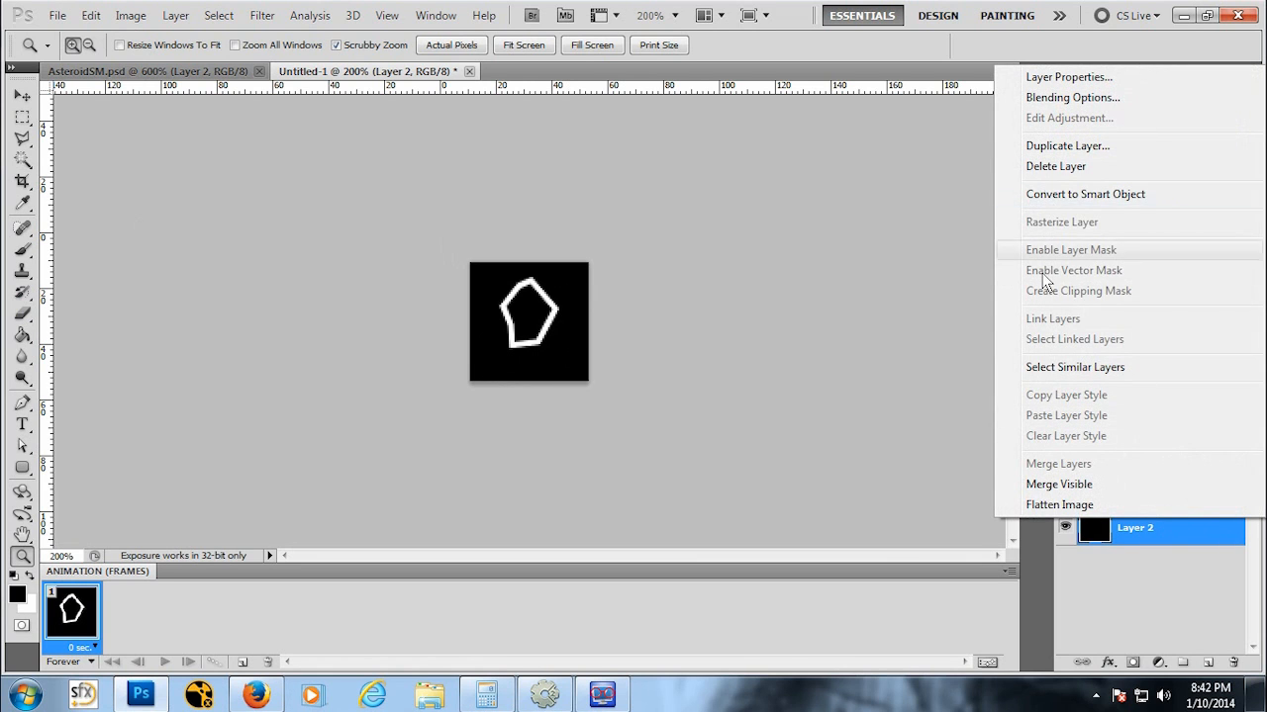
key("Escape")
Step: Reset the ruler origin to the canvas's top-left corner and zoom in to 700%
left_click_drag(47, 86, 469, 263)
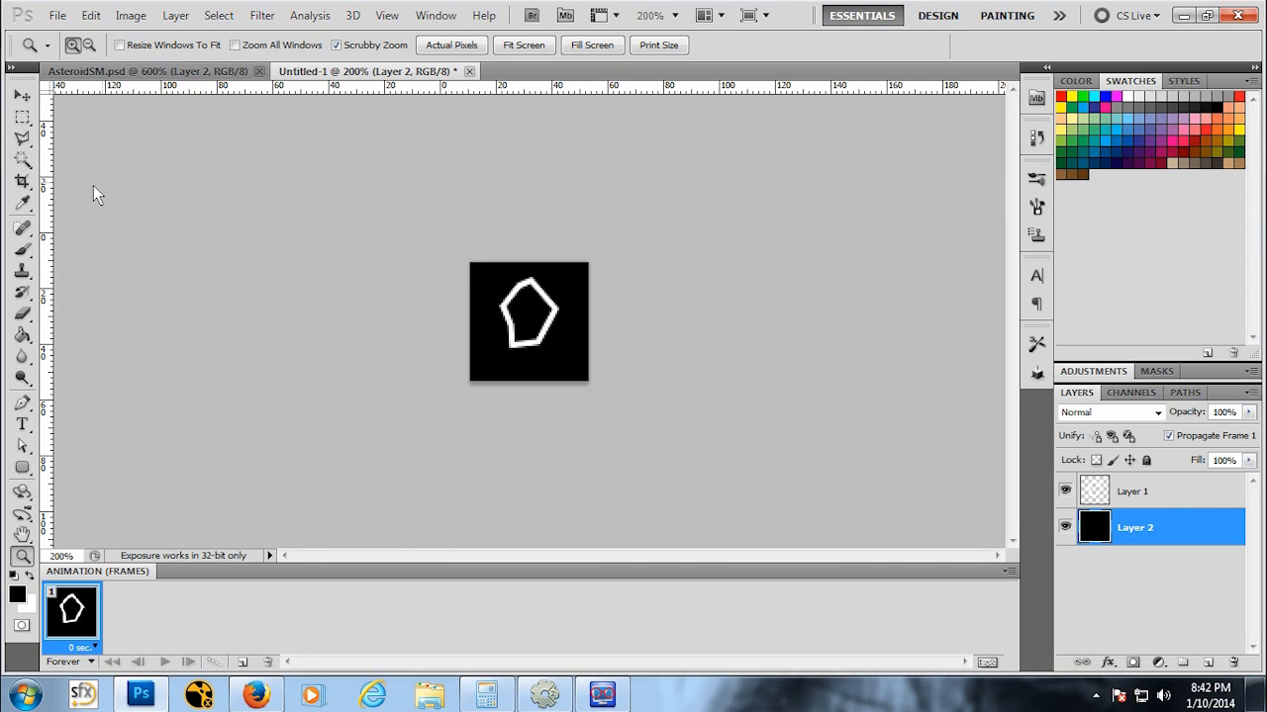
mouse_move(45, 190)
left_mouse_down()
mouse_move(448, 232)
mouse_move(529, 226)
mouse_move(93, 218)
mouse_move(551, 228)
mouse_move(58, 212)
left_mouse_up()
left_click_drag(527, 285, 527, 285)
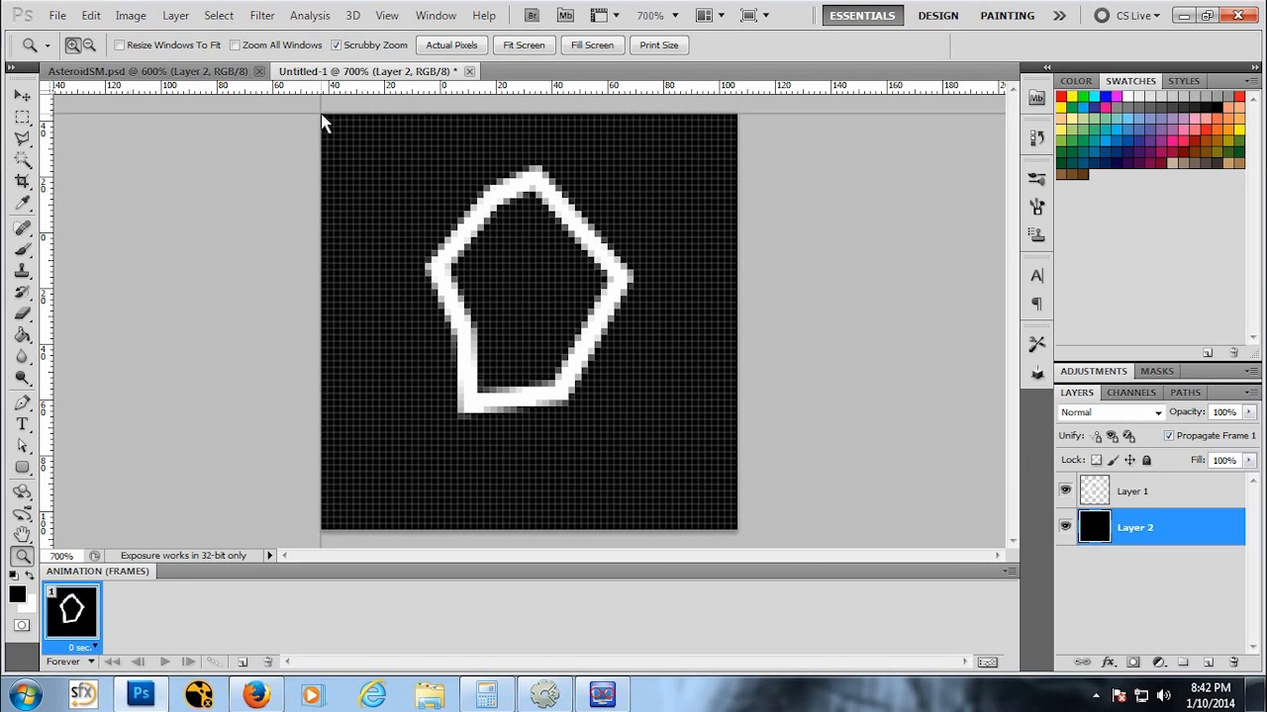
left_click(20, 94)
left_click_drag(47, 89, 322, 116)
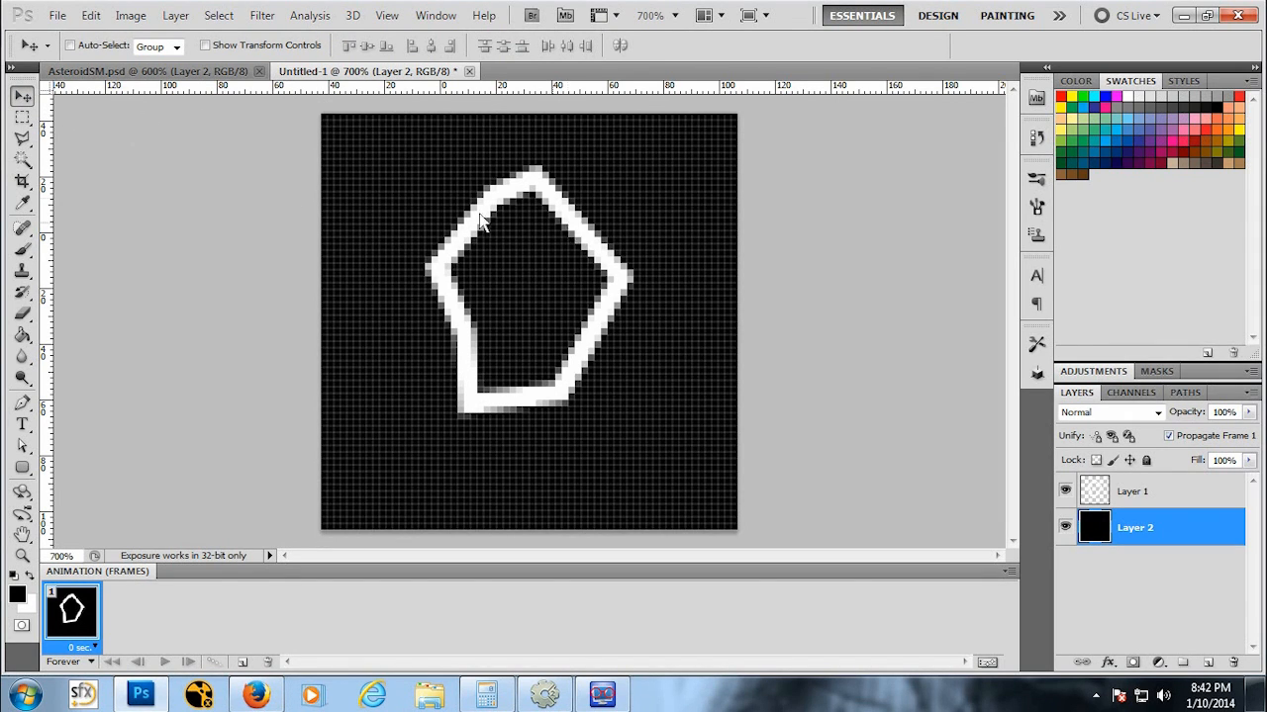
left_click_drag(534, 213, 547, 219)
key("ctrl+z")
Step: Nudge the asteroid outline slightly down and to the right on its own layer
left_click(1135, 490)
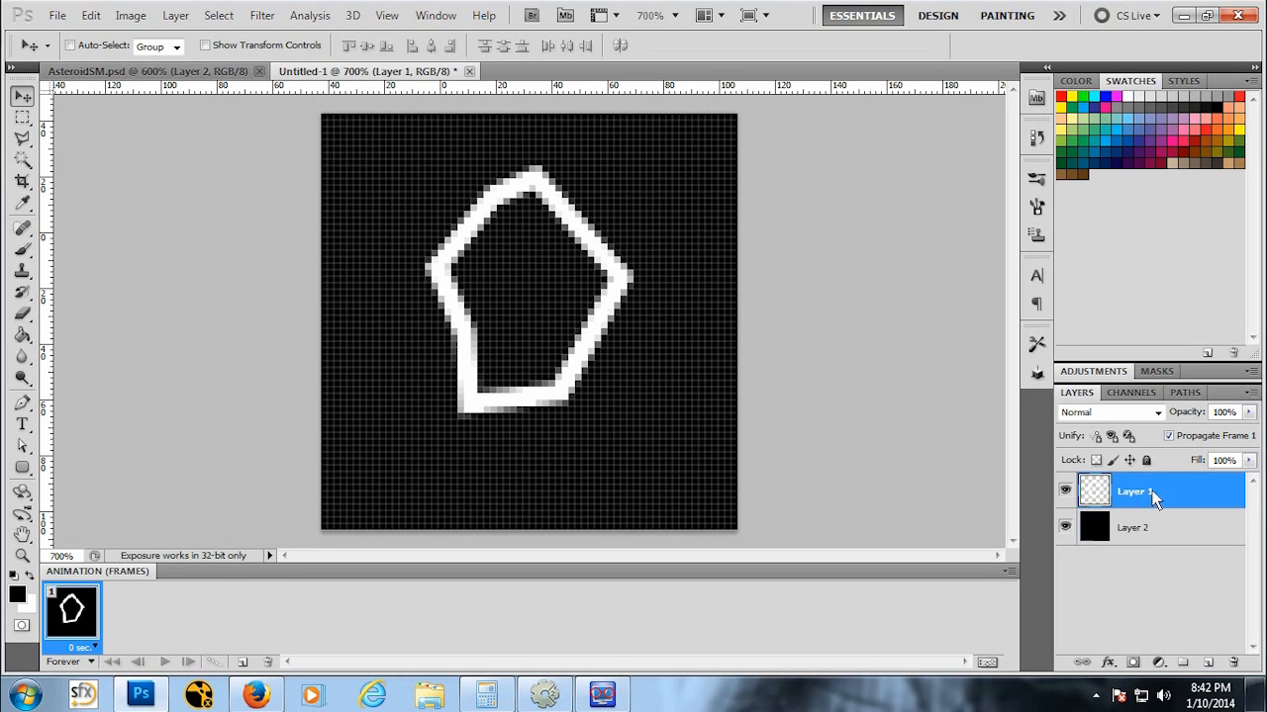
mouse_move(564, 301)
left_mouse_down()
mouse_move(577, 323)
mouse_move(572, 314)
left_mouse_up()
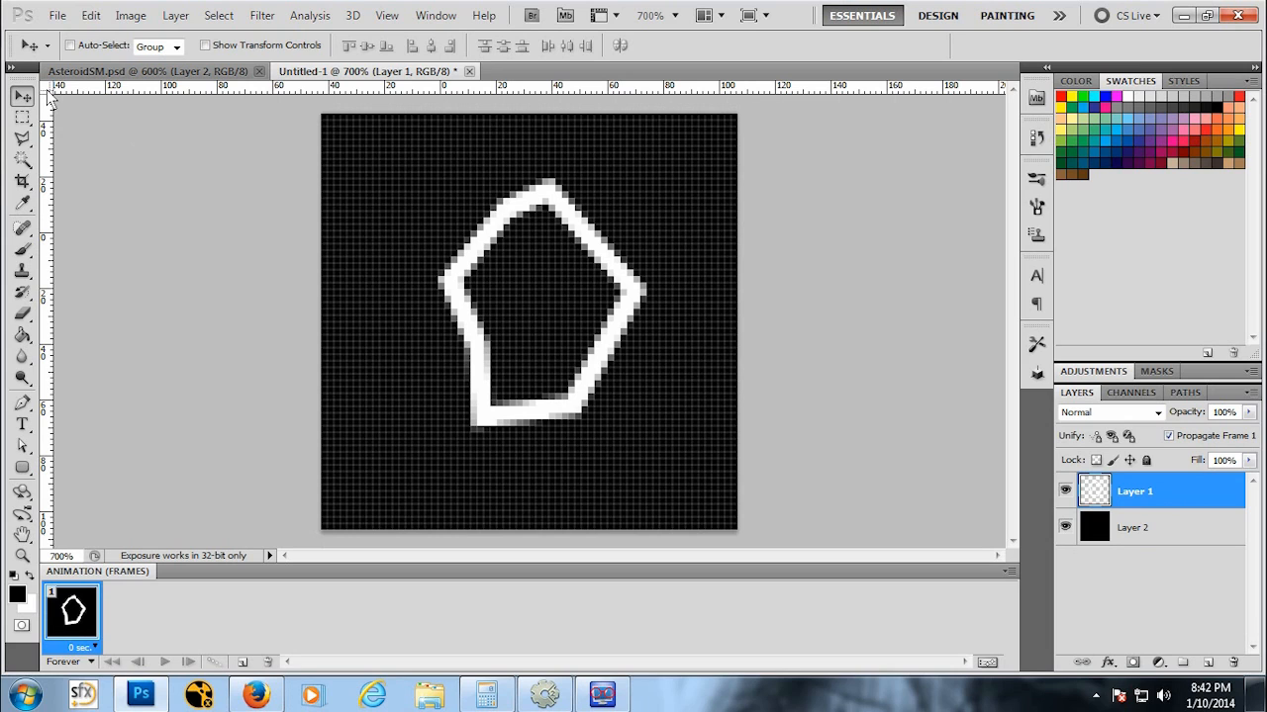
left_click_drag(48, 91, 322, 114)
Step: Close the AsteroidSM document and delete the black fill layer beneath the outline
left_click(260, 72)
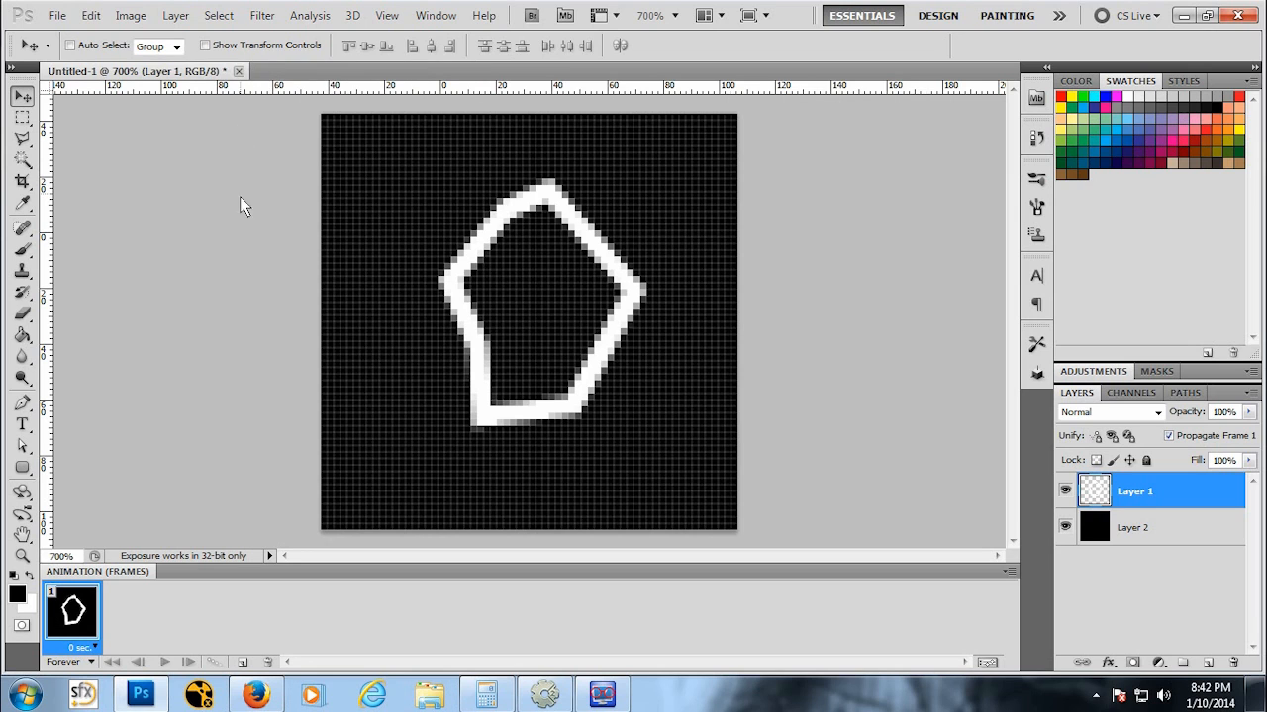
left_click(1157, 520)
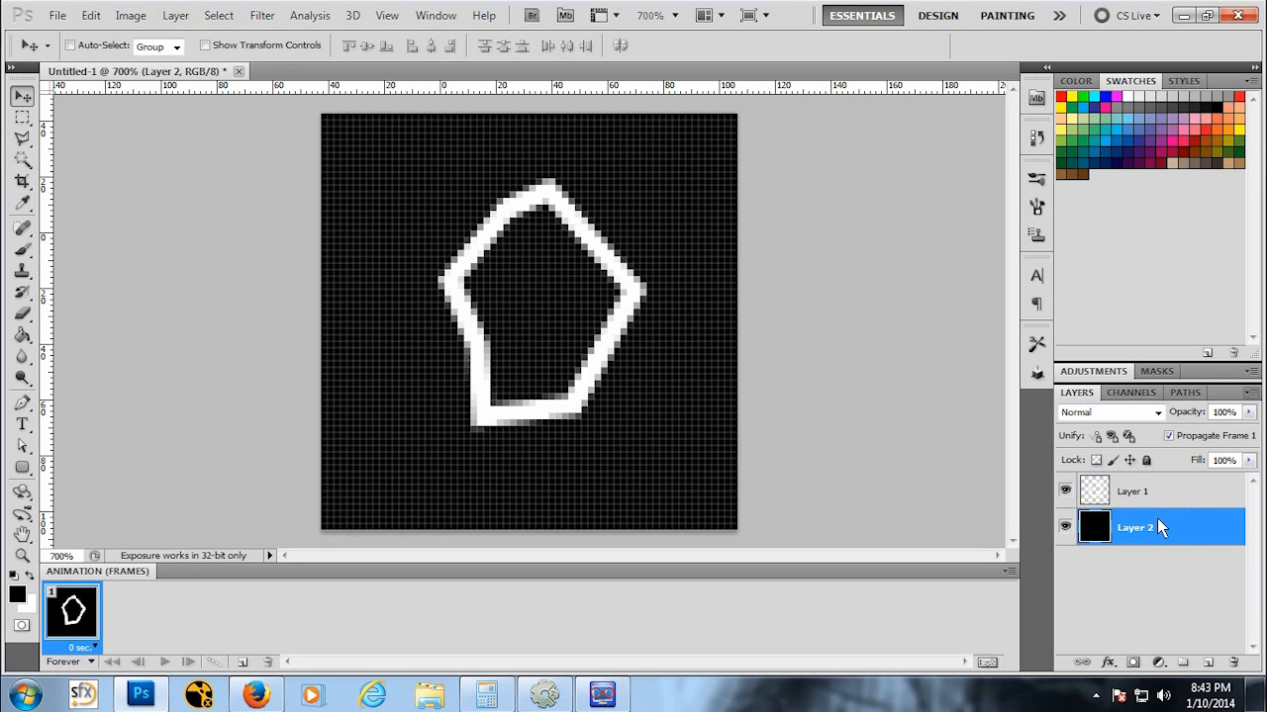
right_click(1155, 519)
left_click(1081, 174)
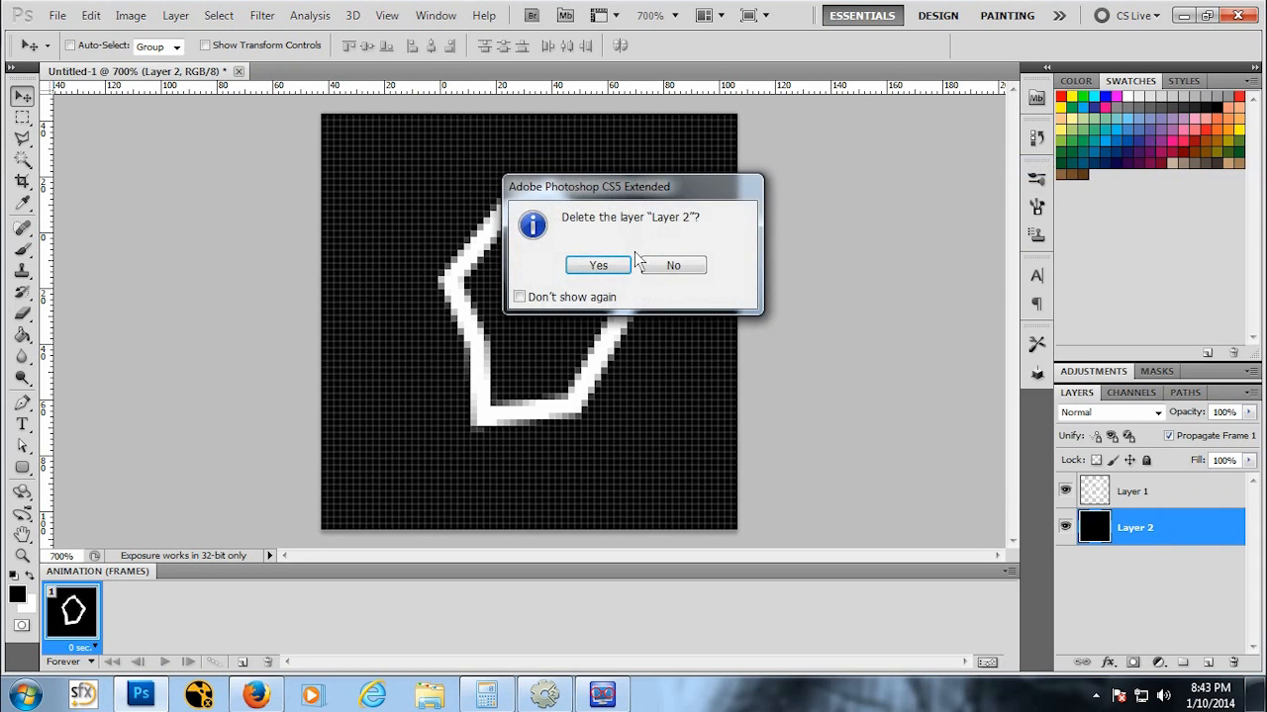
left_click(600, 262)
Step: Save the outline image as AsteroidLRG in Photoshop format in the Sprites folder
key("z")
left_click(585, 256)
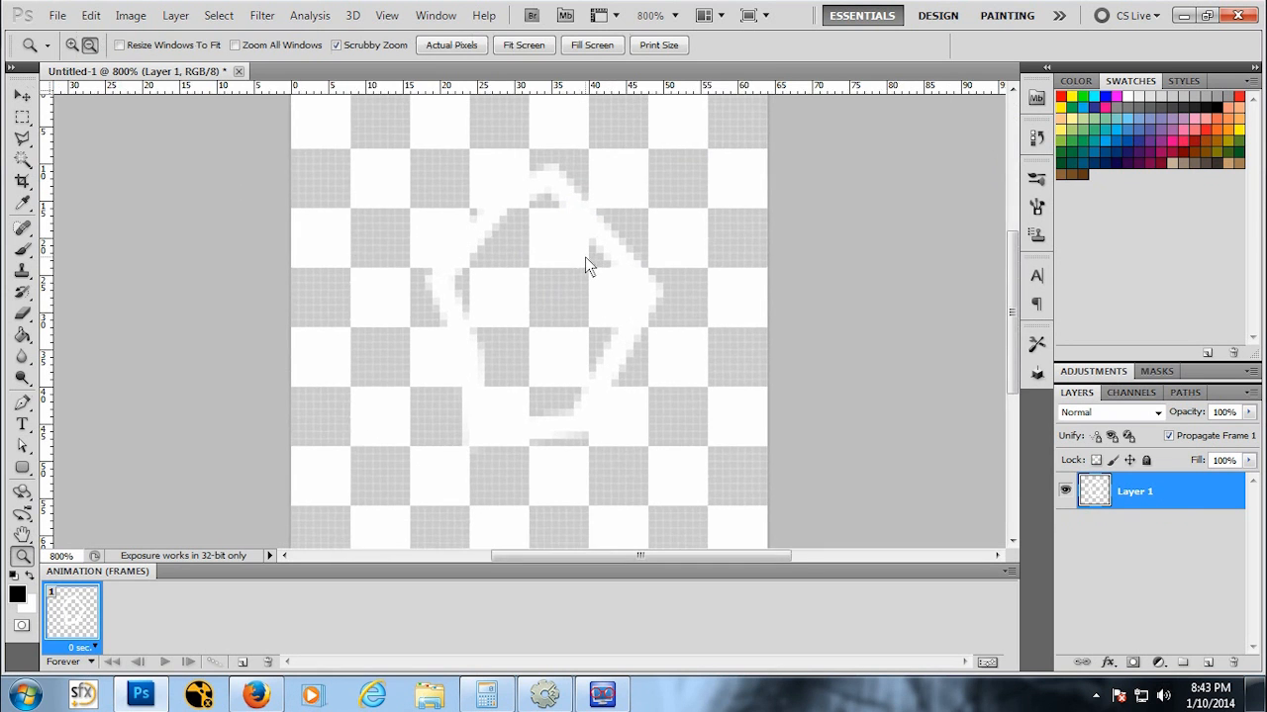
left_click(585, 256, "alt")
left_click(583, 258, "alt")
left_click(581, 260, "alt")
left_click(579, 262, "alt")
left_click(58, 15)
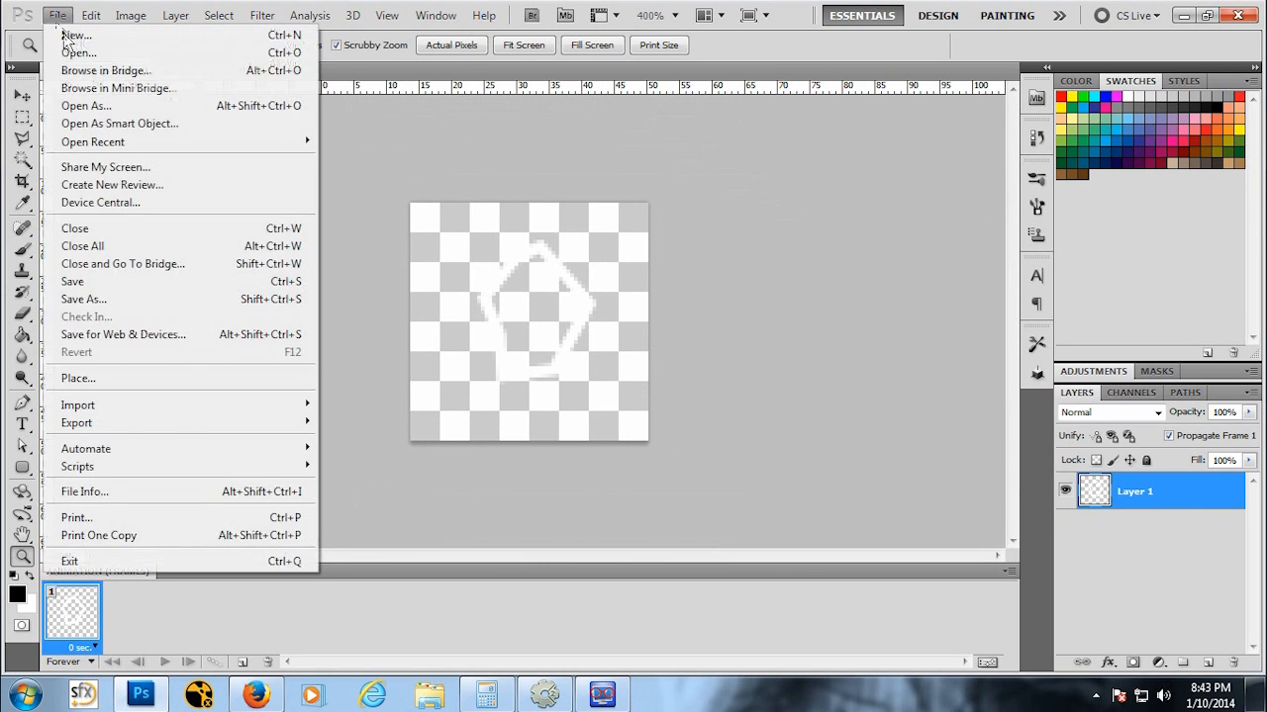
left_click(113, 286)
type("Astero")
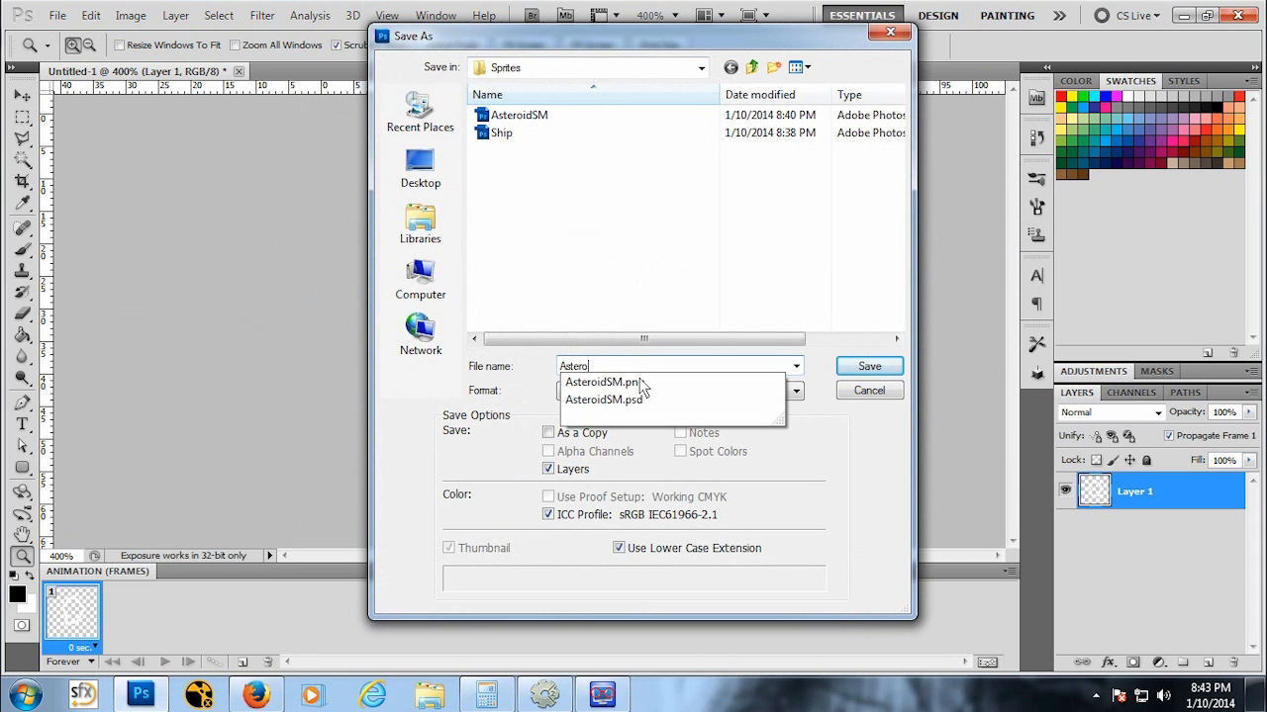
type("idLRG")
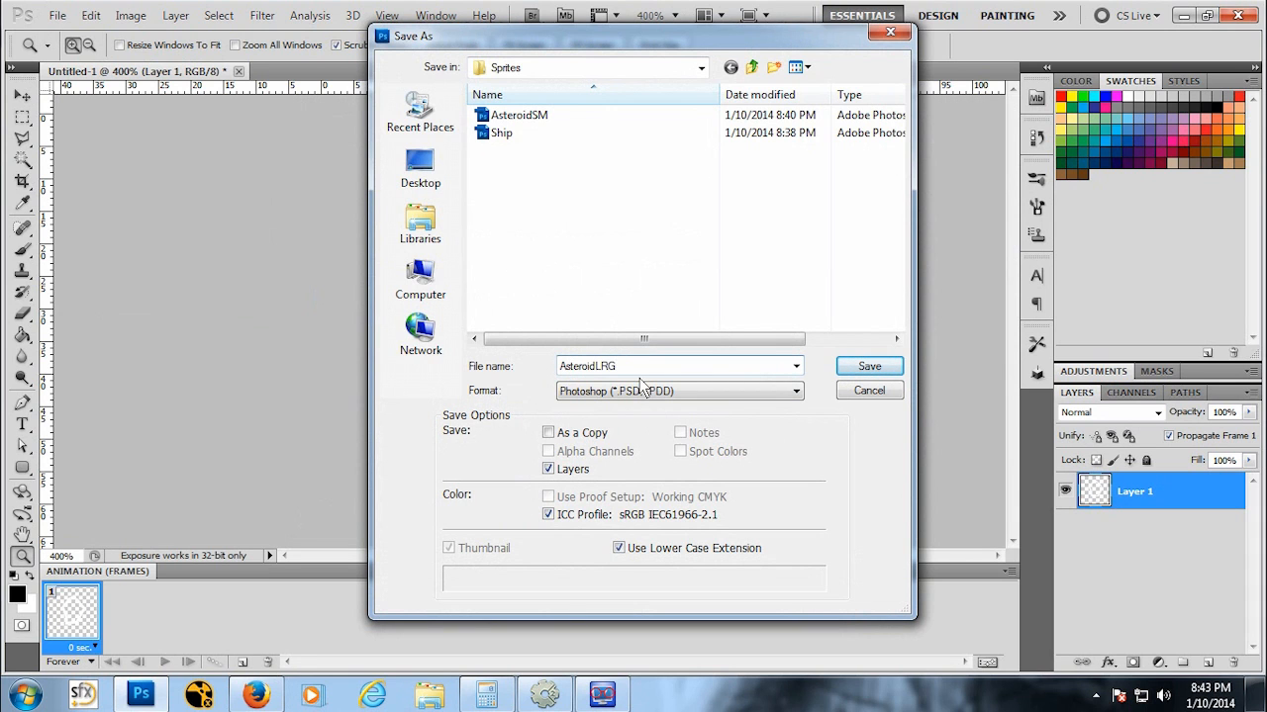
left_click(839, 374)
left_click(958, 251)
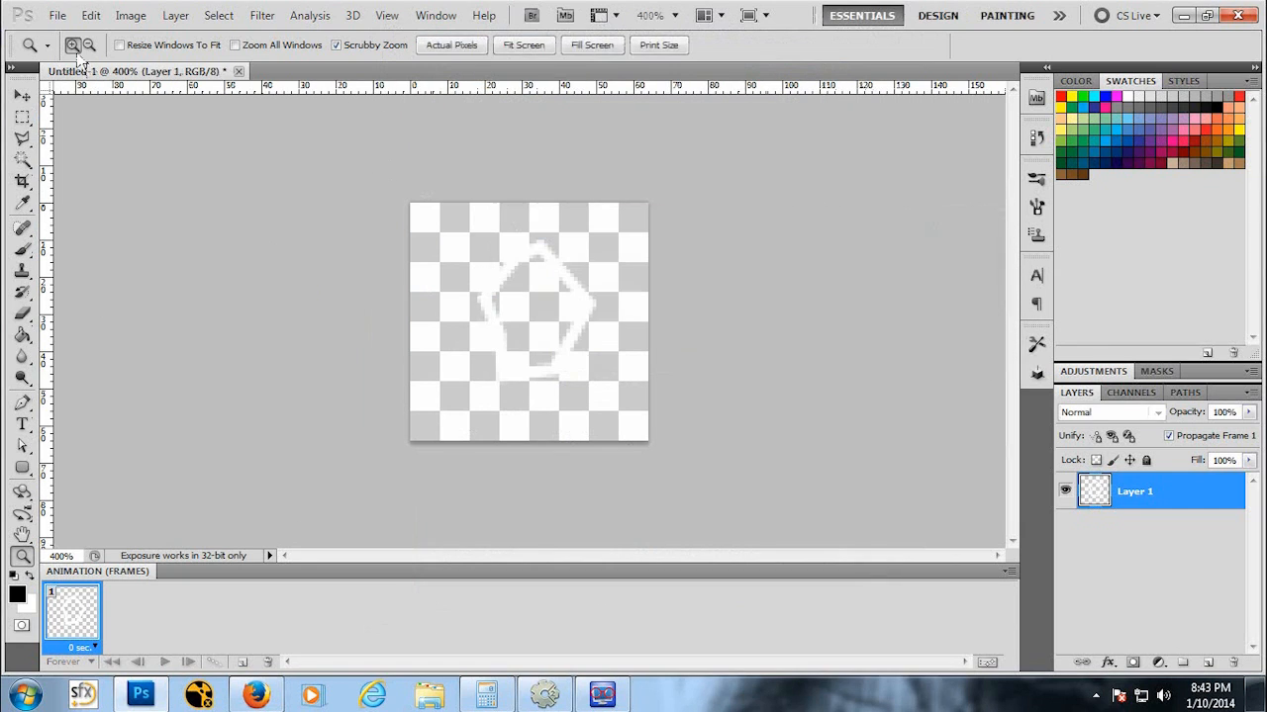
Step: Save a PNG copy of AsteroidLRG in the Sprites folder with no interlacing
left_click(58, 16)
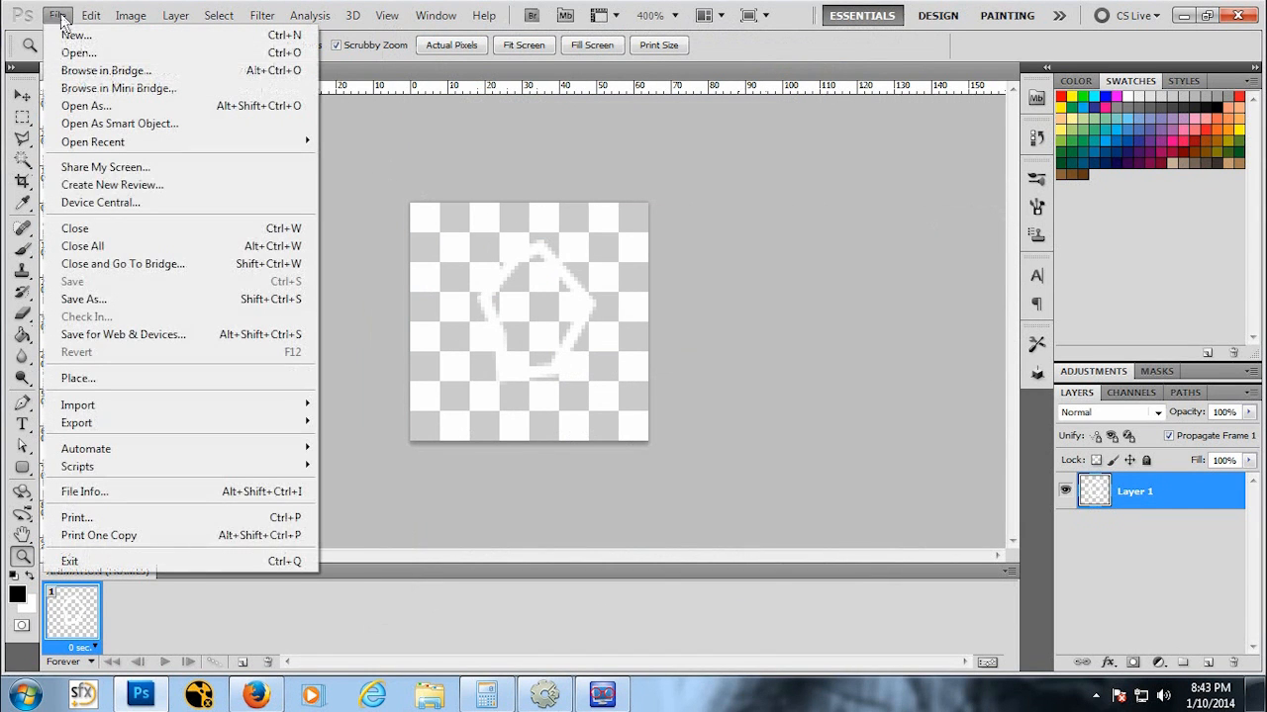
left_click(142, 301)
left_click(678, 391)
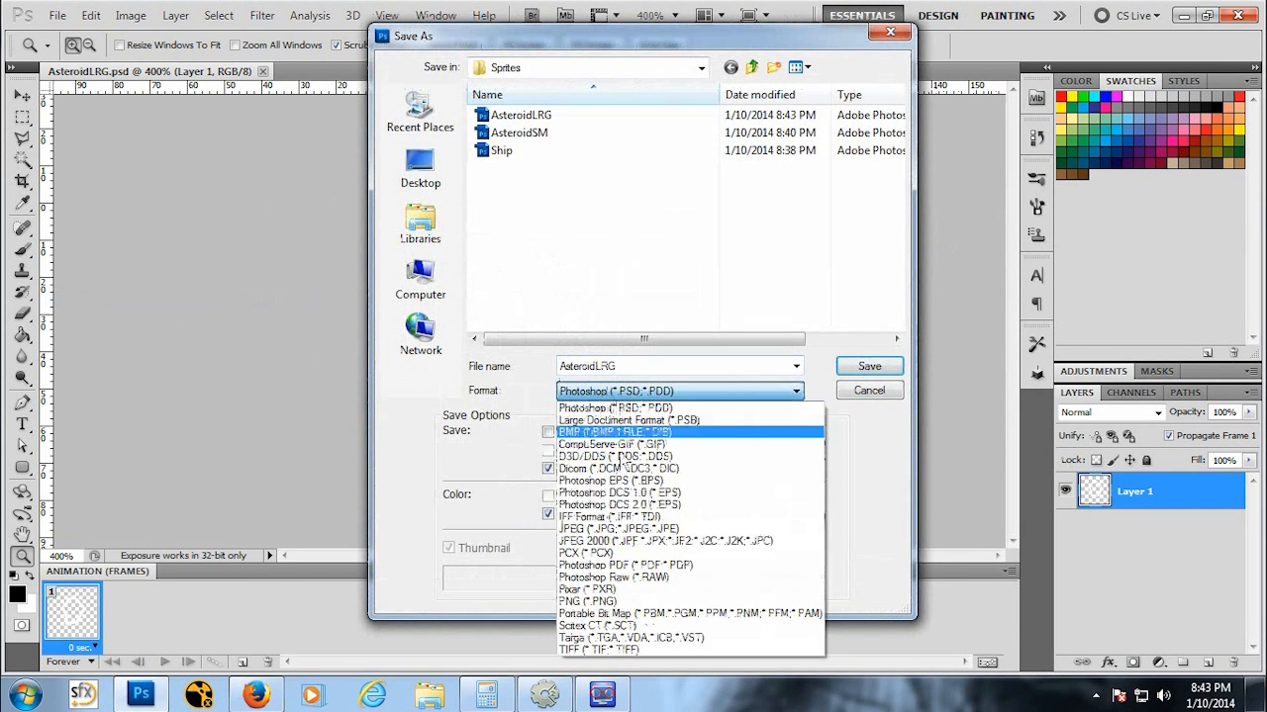
left_click(631, 603)
double_click(600, 369)
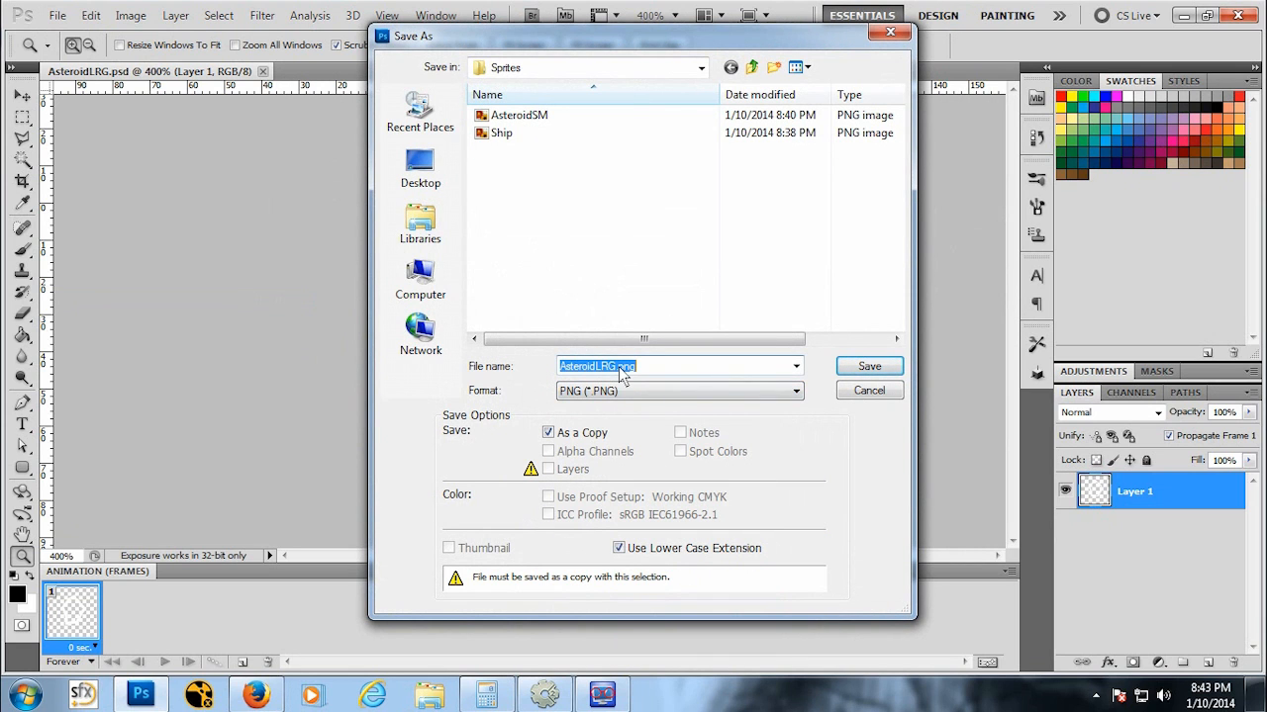
left_click(866, 367)
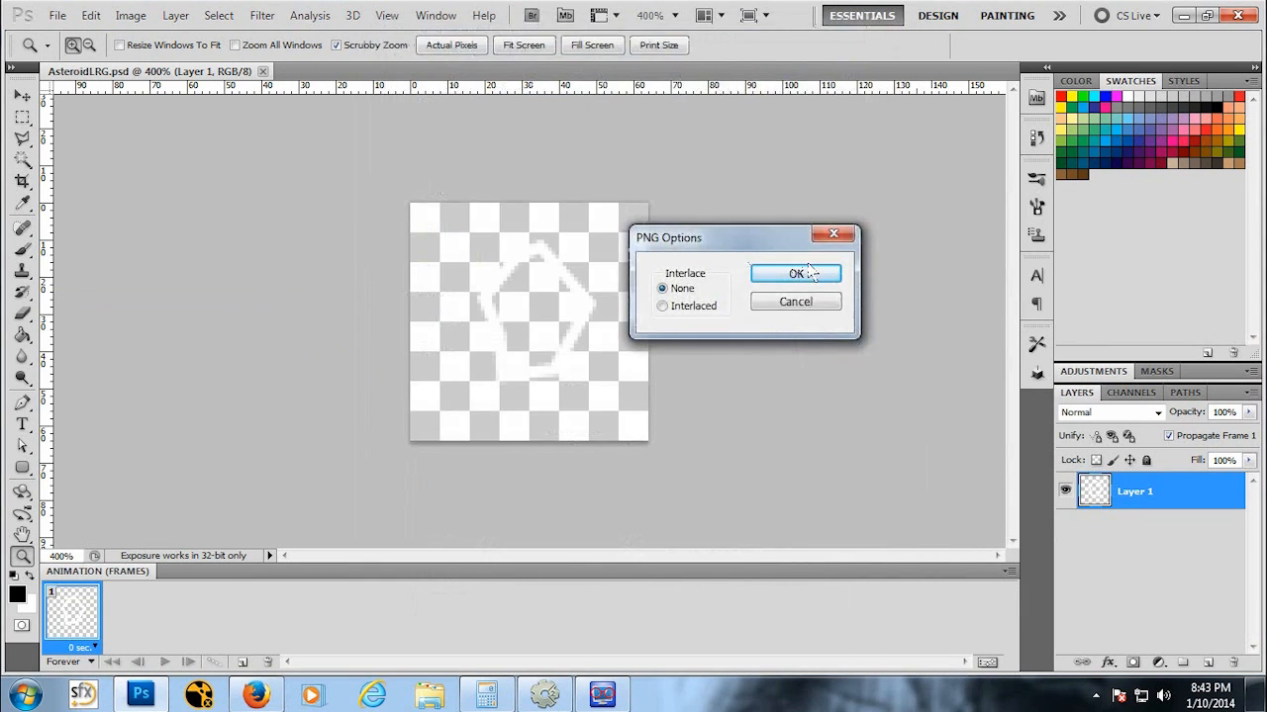
left_click(800, 271)
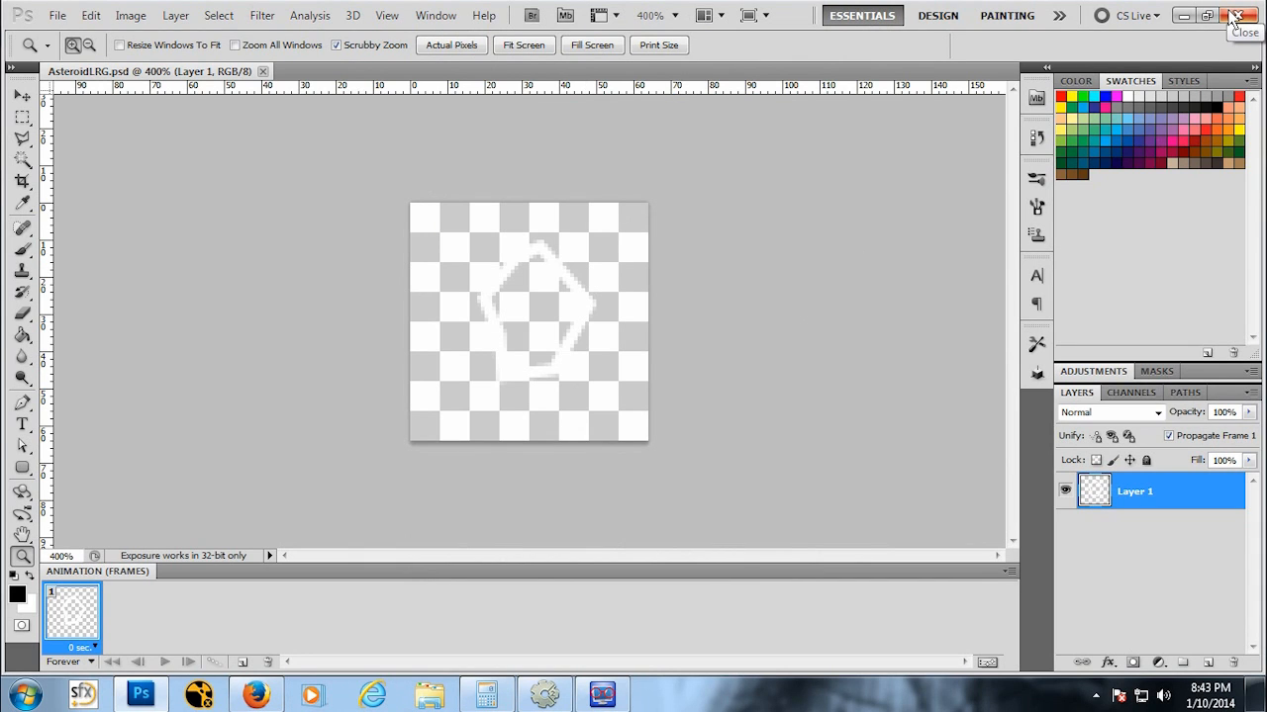
Step: Close Photoshop and set Layout 1's layout size to 640, 480 in Construct 2
left_click(1236, 16)
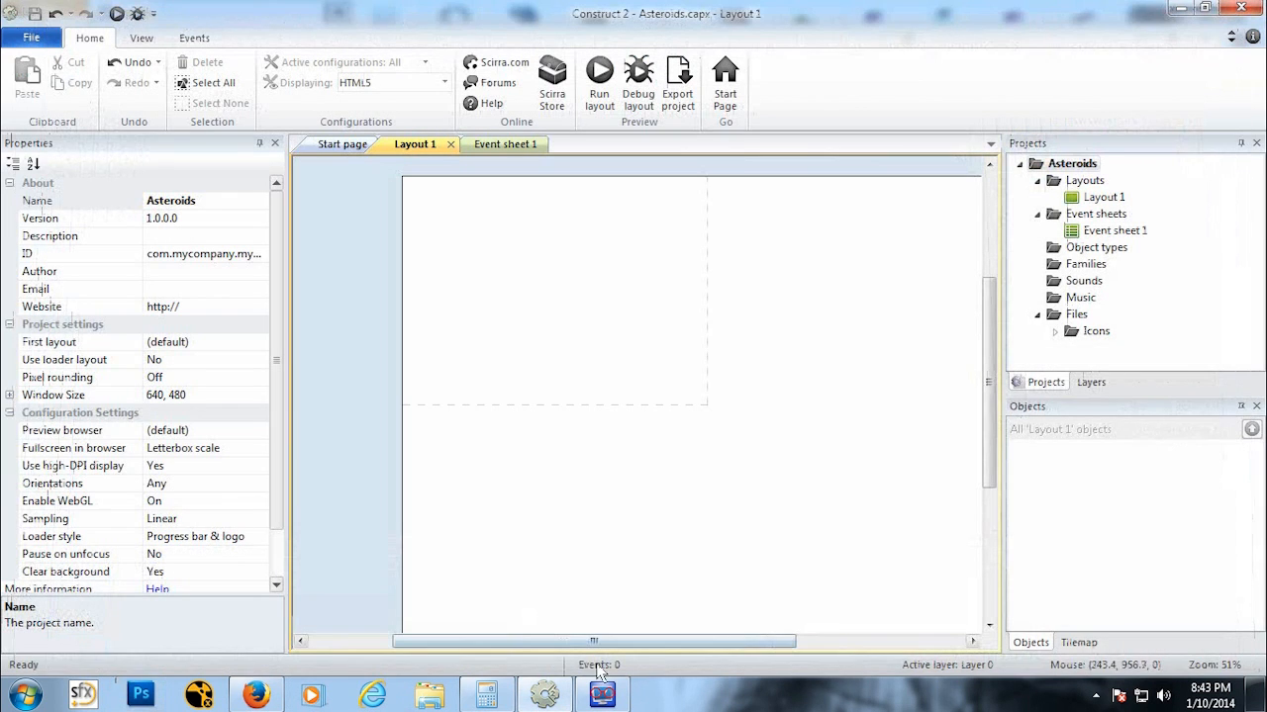
left_click_drag(601, 643, 630, 642)
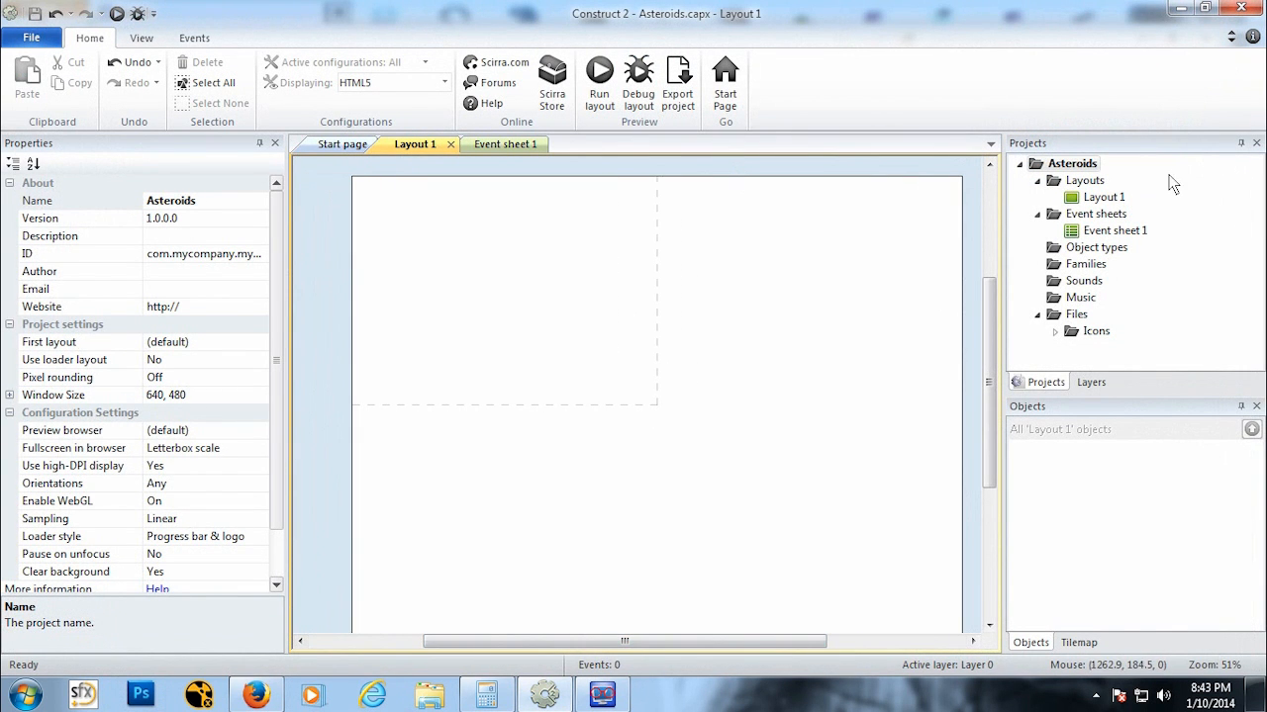
left_click(1103, 197)
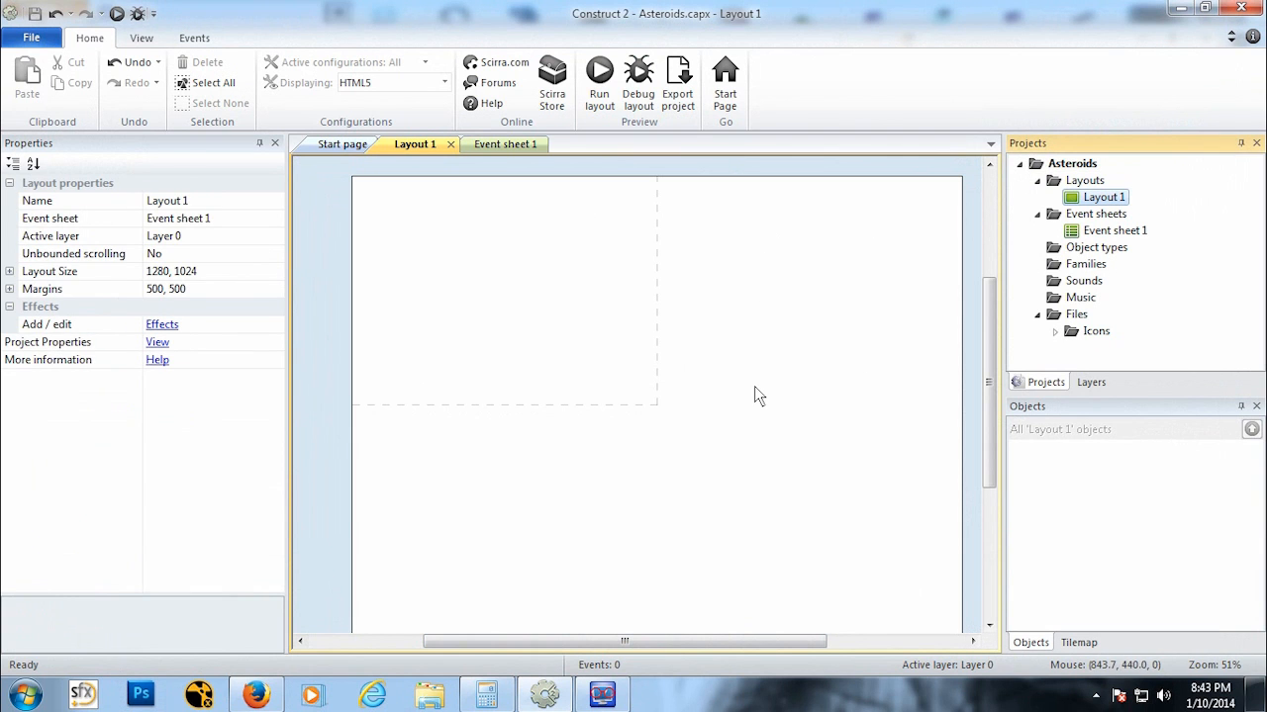
scroll(754, 388, "down", 3, "ctrl")
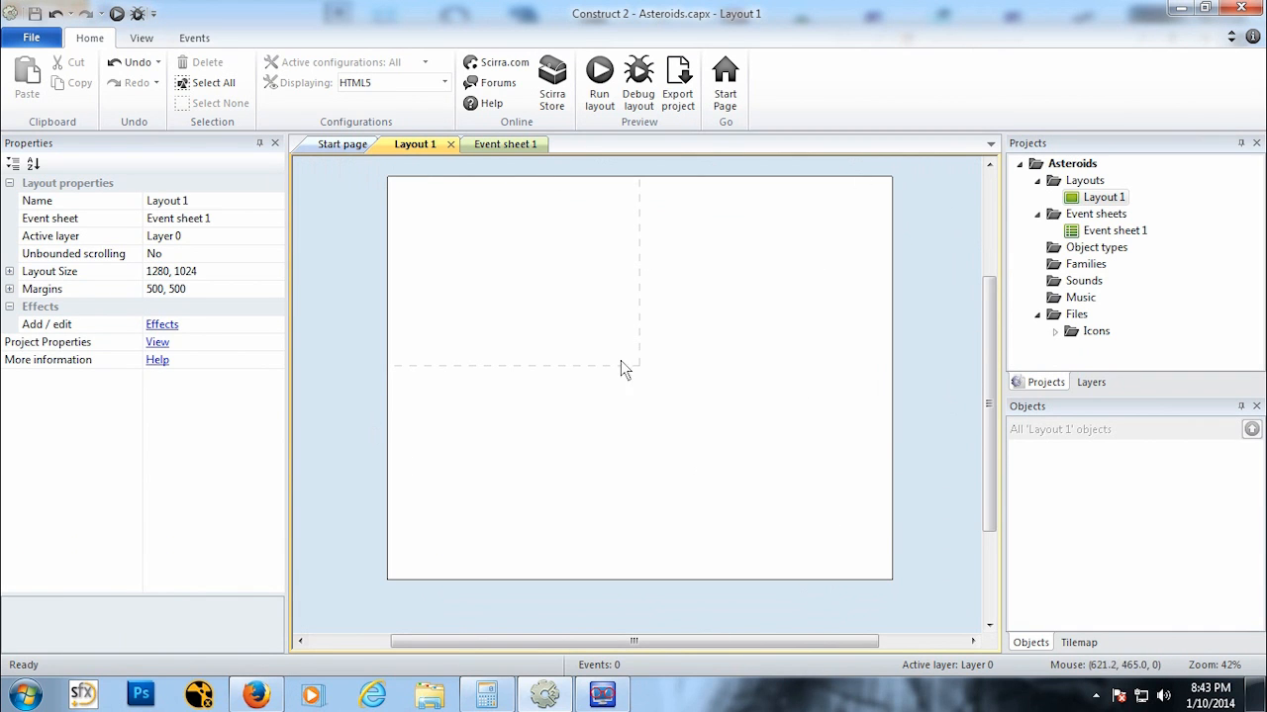
left_click(1072, 164)
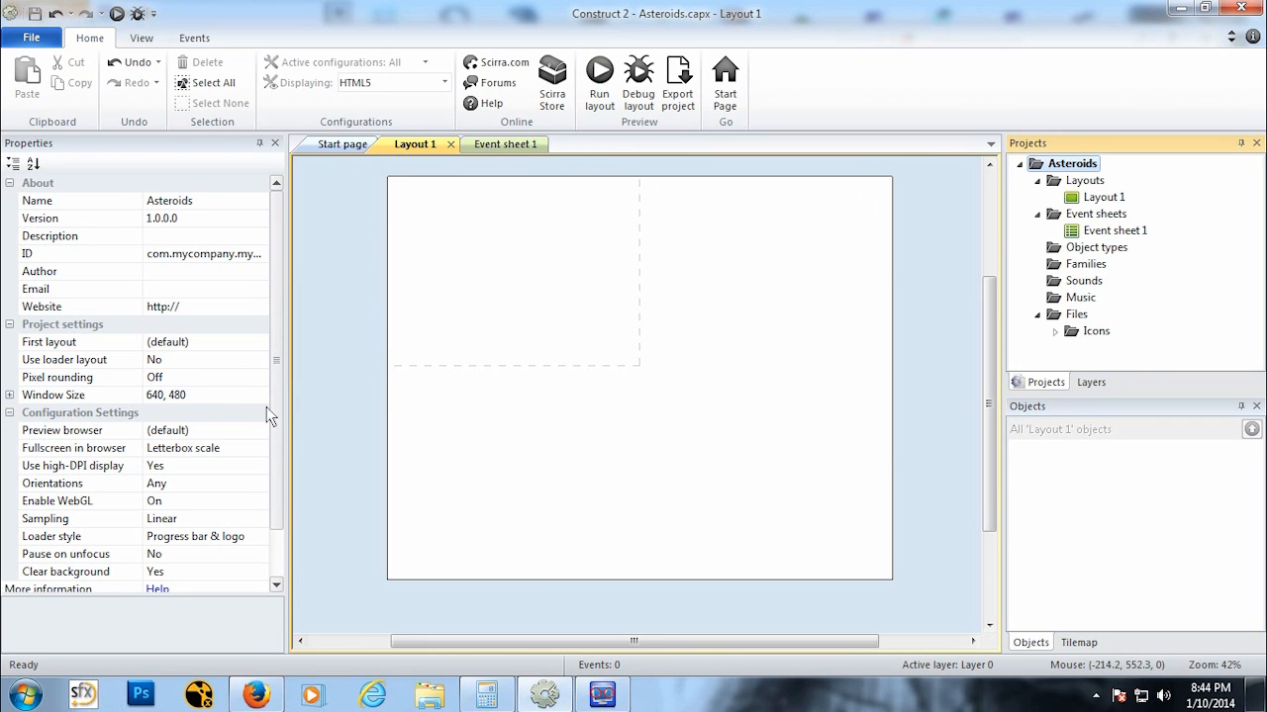
left_click(1119, 199)
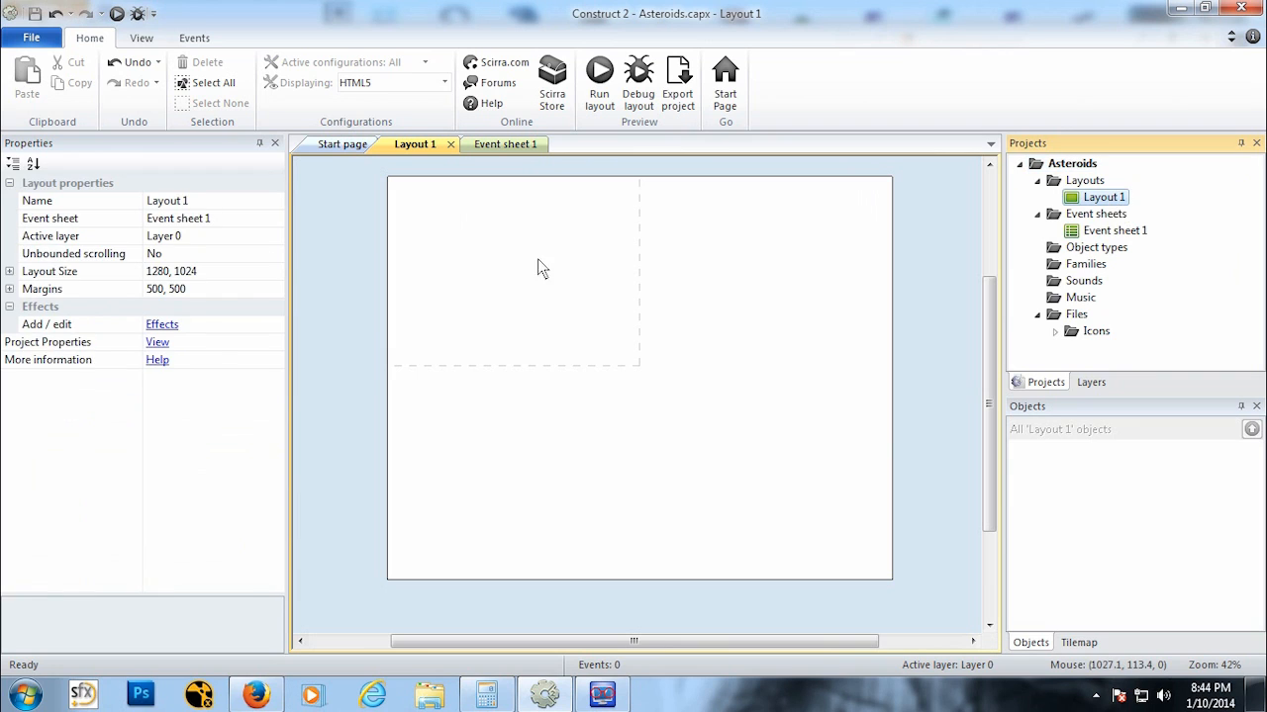
left_click(217, 271)
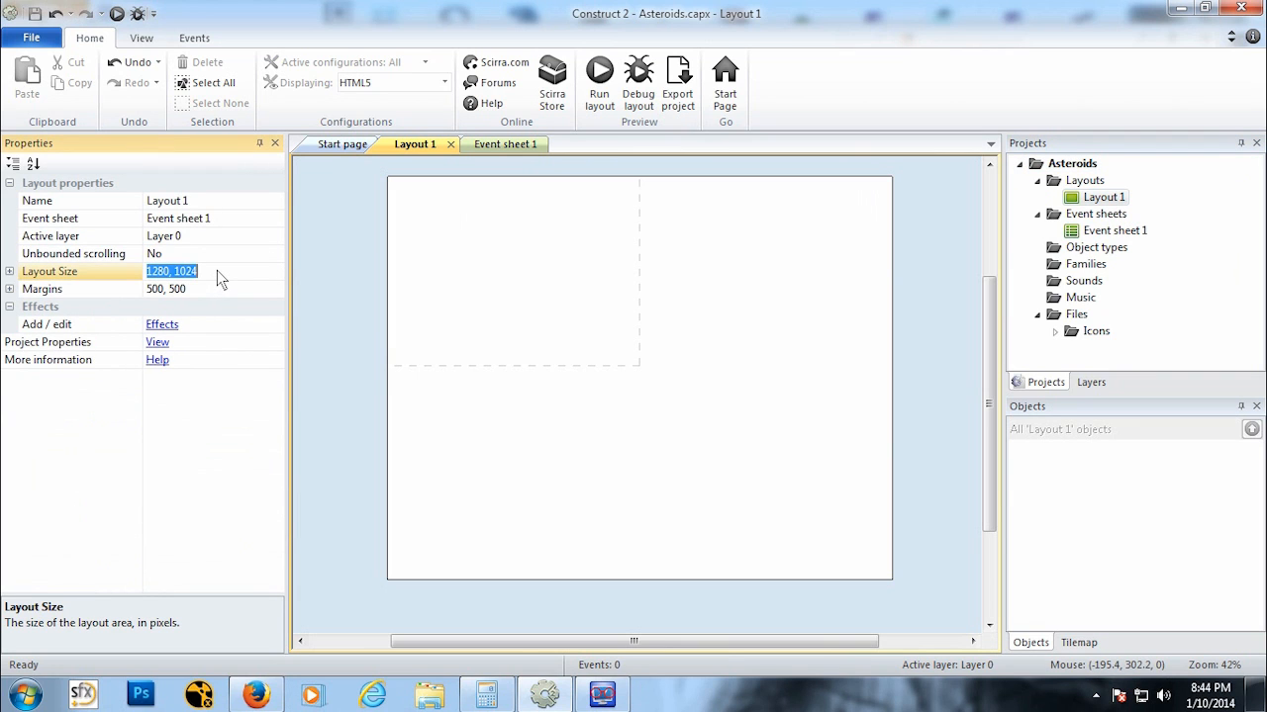
type("640,40")
key("BackSpace")
type("80")
key("Return")
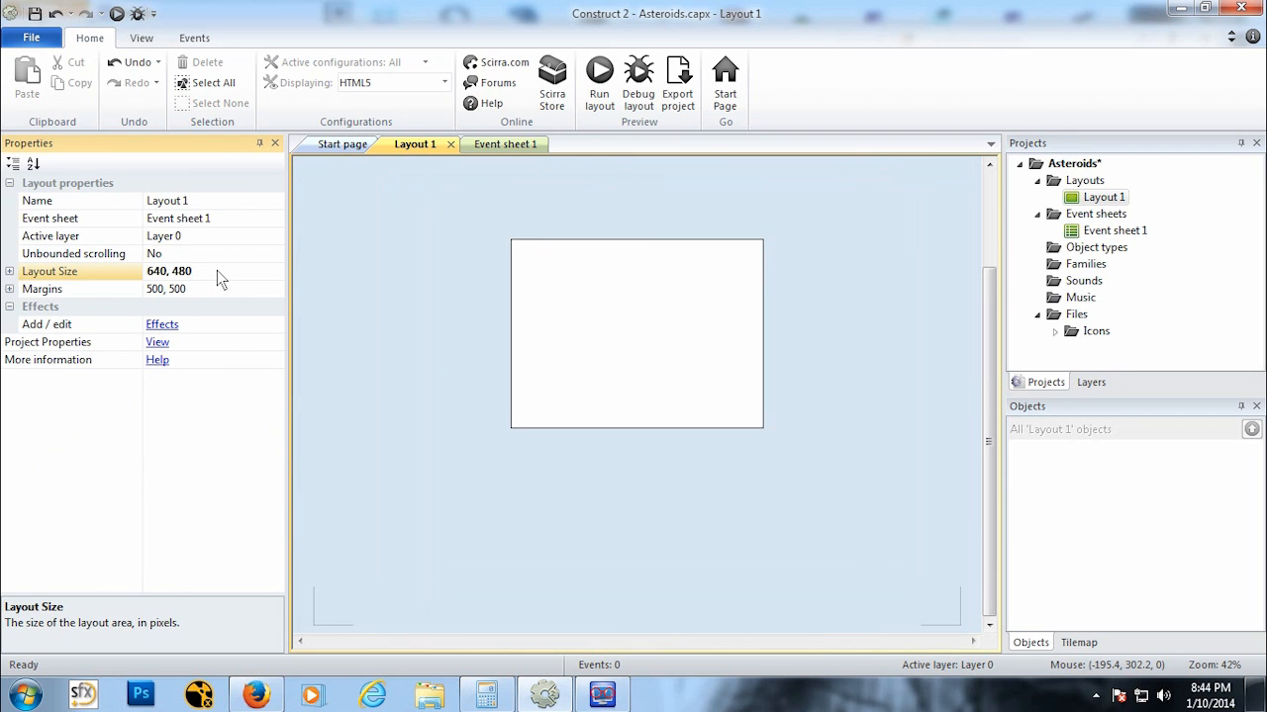
Step: Reopen Photoshop and create a new 640 × 480 pixel document
left_click(605, 311)
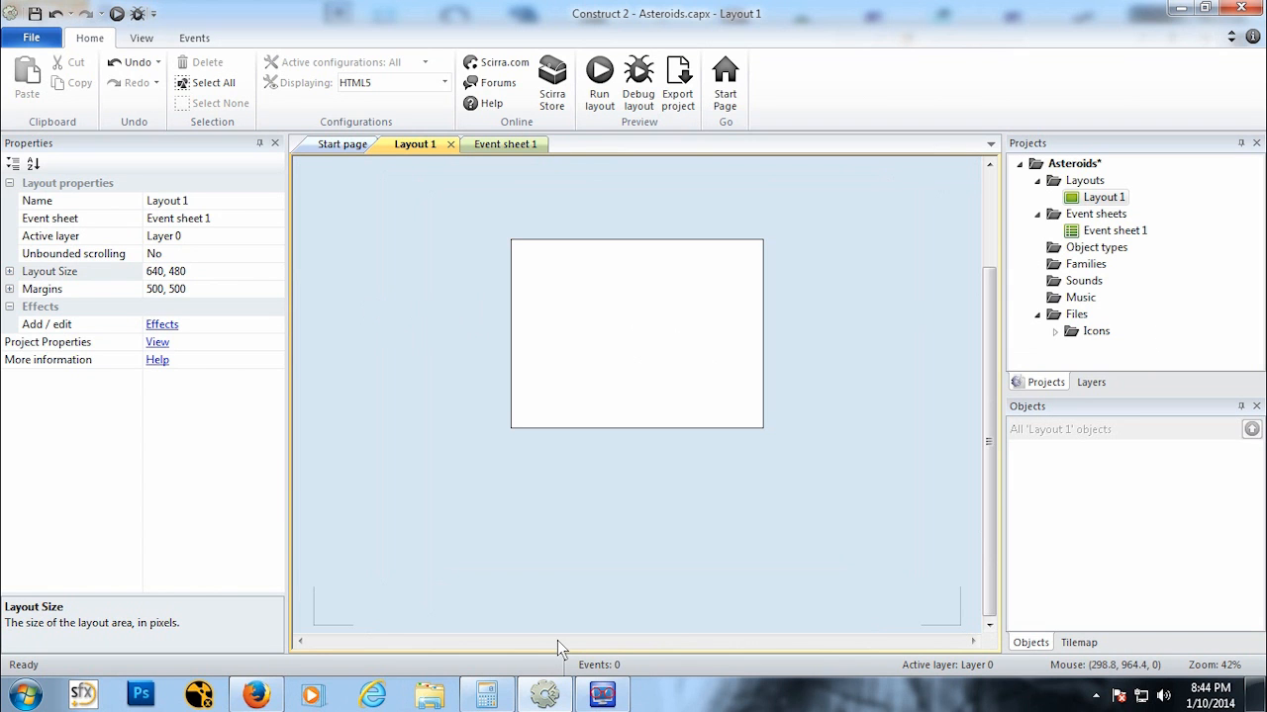
left_click(141, 695)
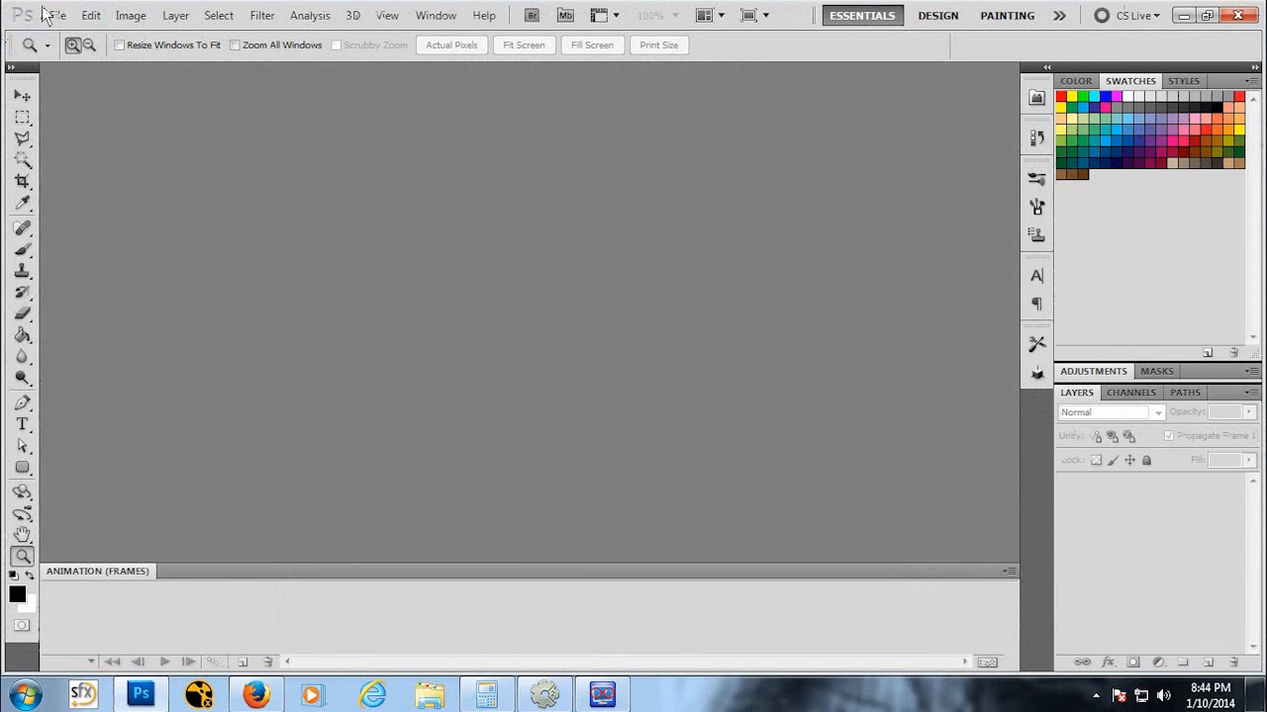
left_click(52, 15)
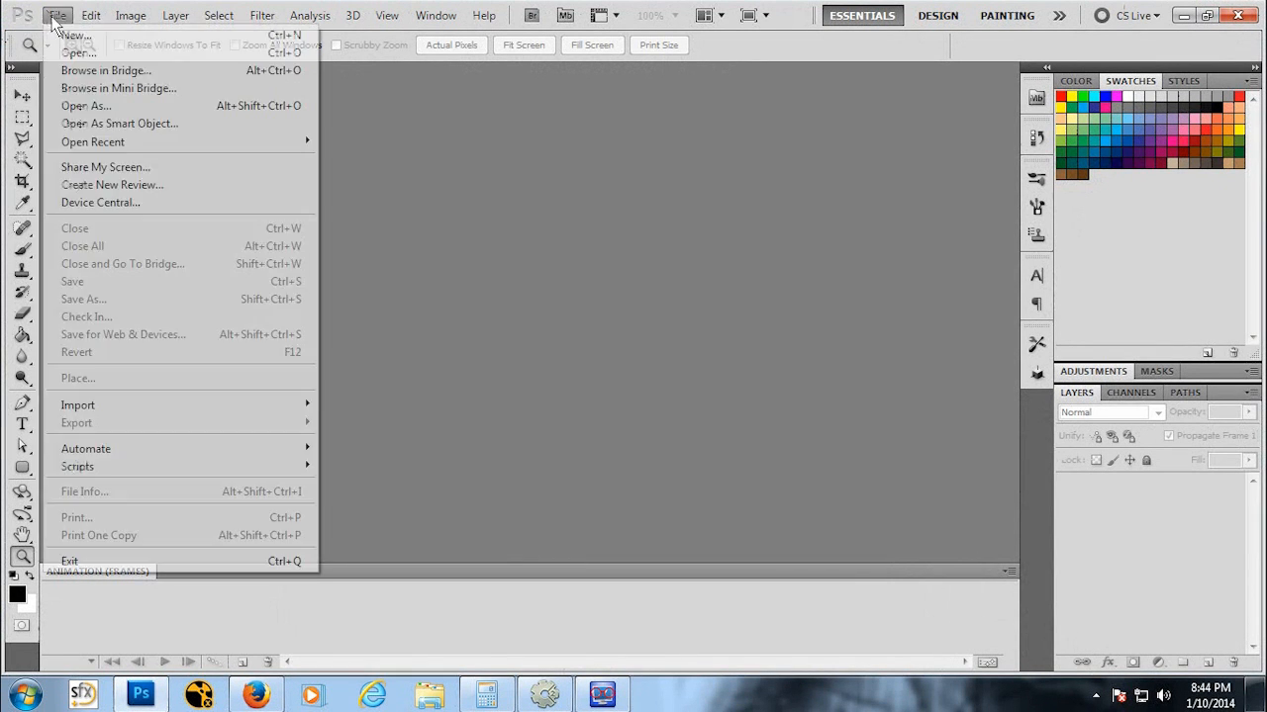
left_click(71, 35)
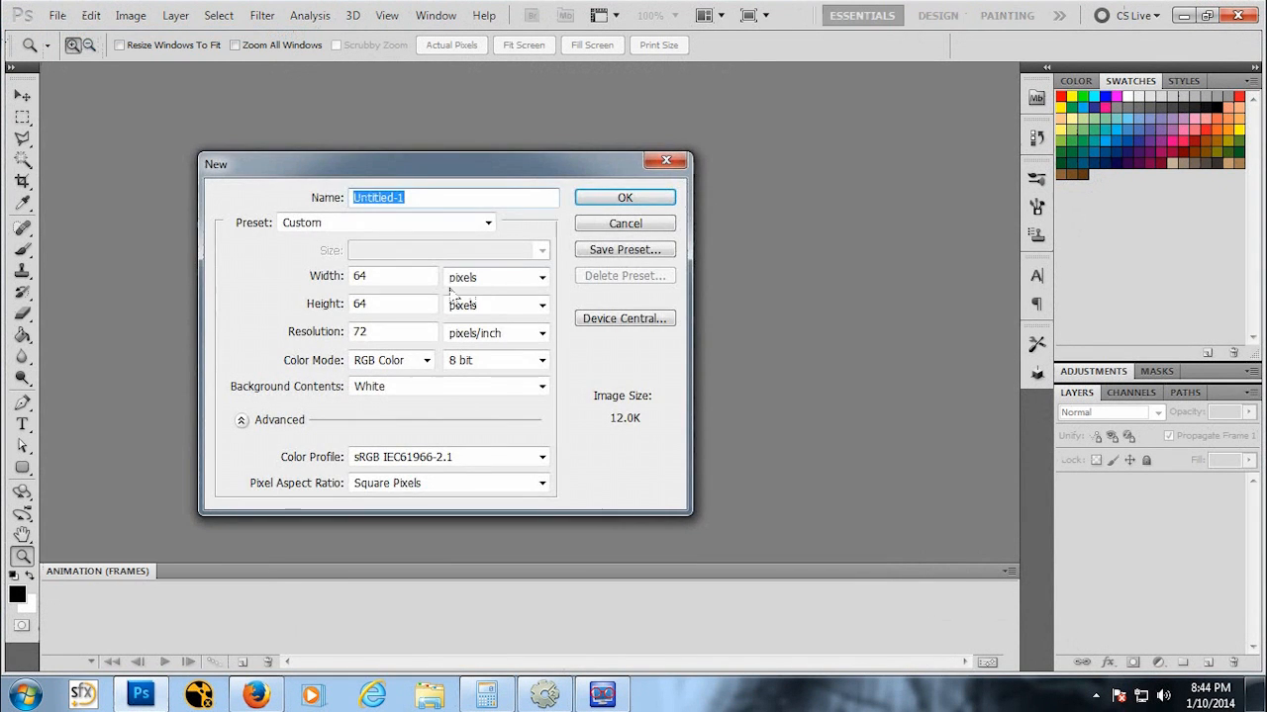
key("Tab")
type("640")
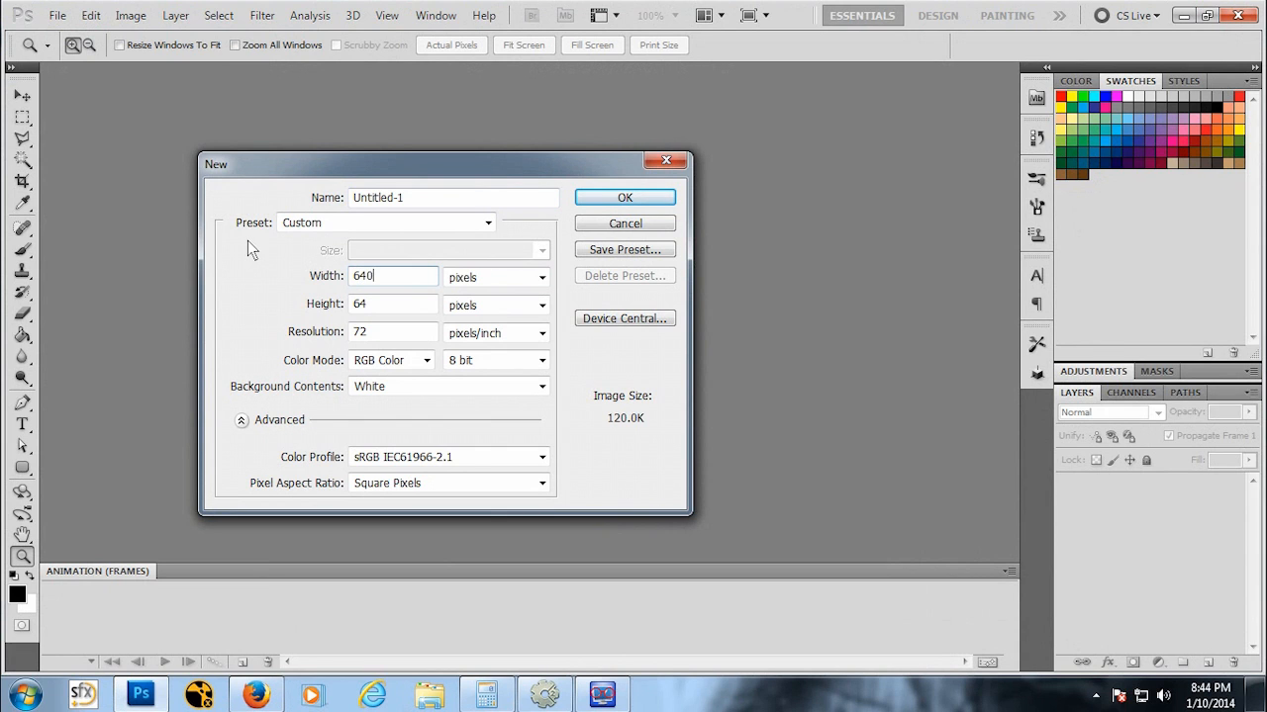
key("Tab")
type("480")
left_click(648, 196)
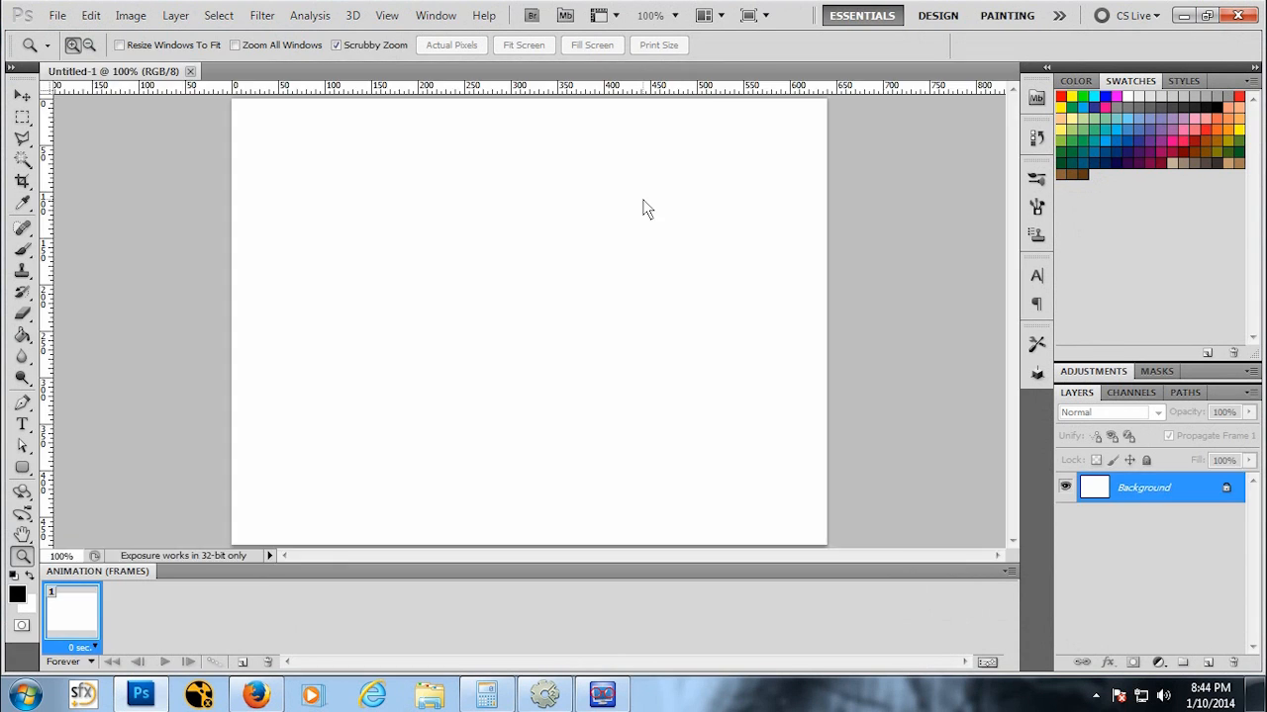
left_click(597, 326, "alt")
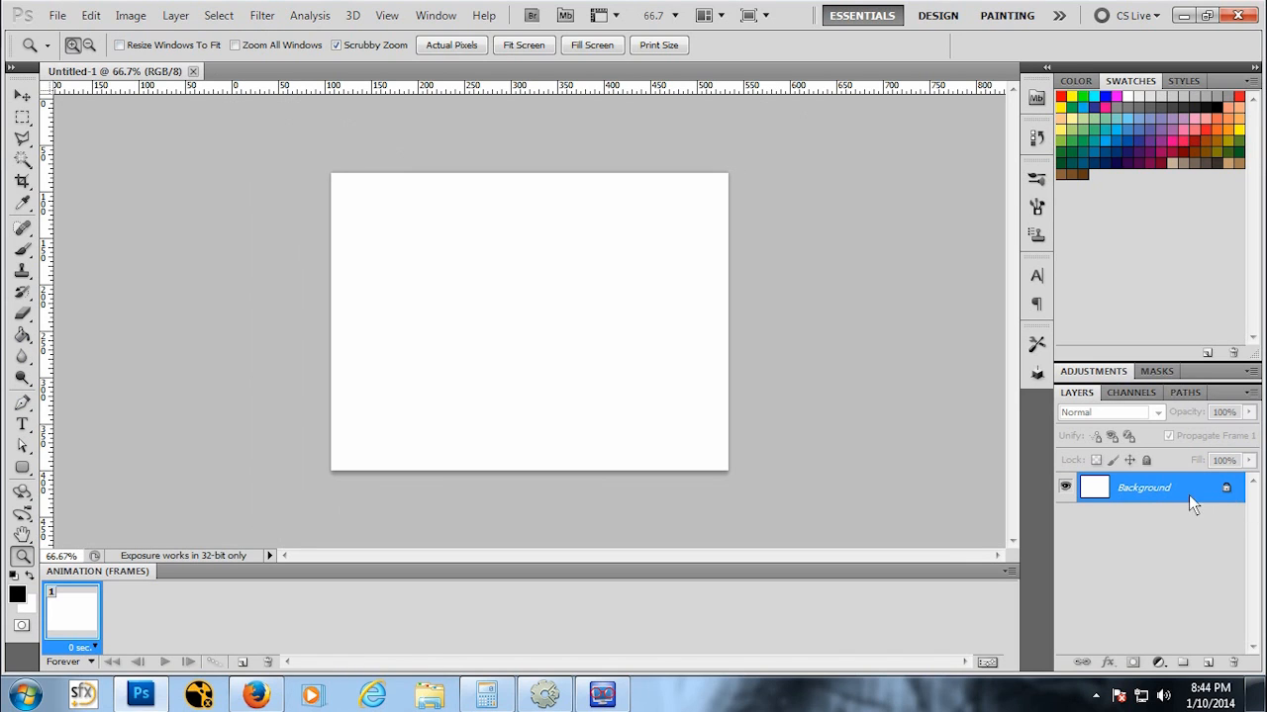
left_click(22, 250)
left_click_drag(551, 330, 549, 352)
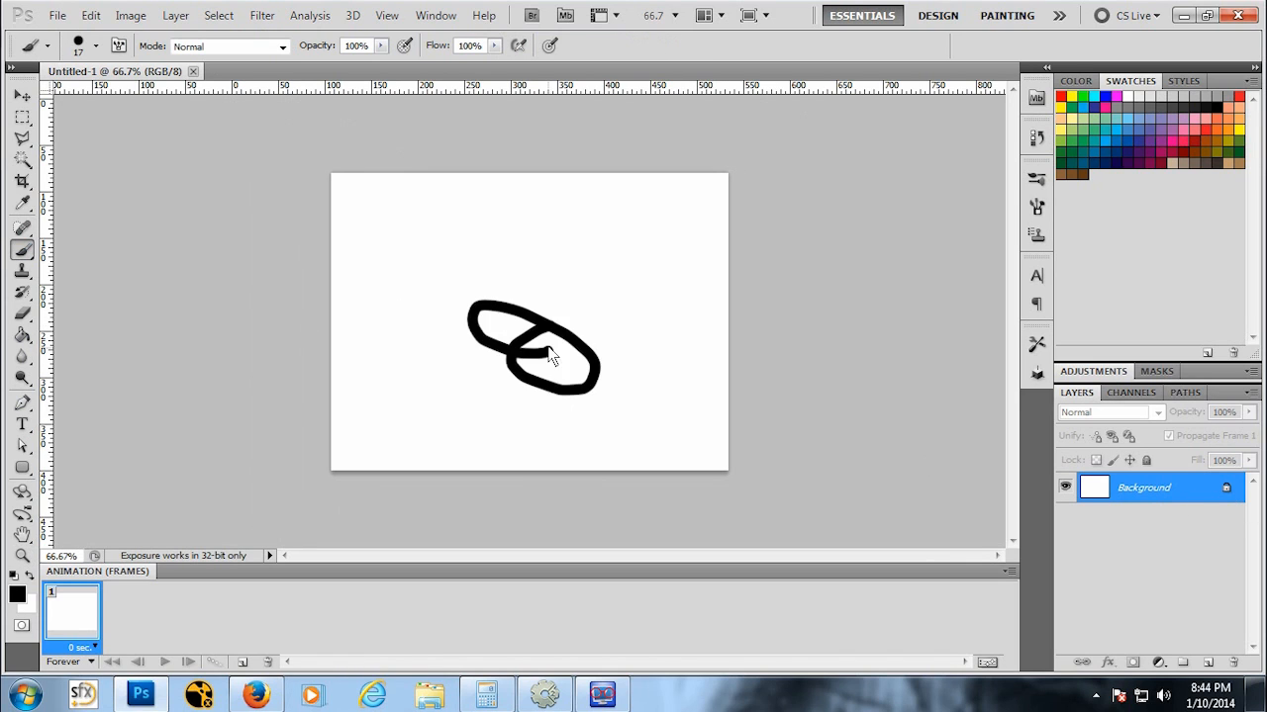
key("ctrl+z")
left_click_drag(611, 290, 545, 366)
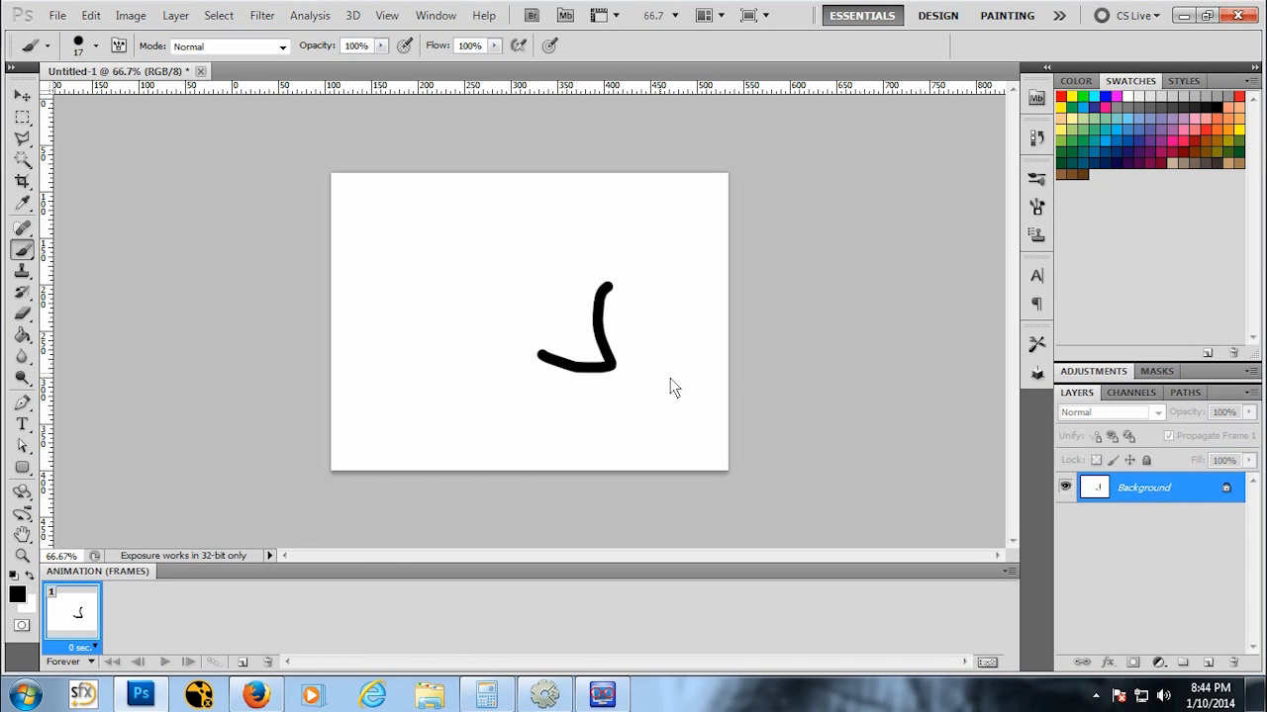
key("ctrl+z")
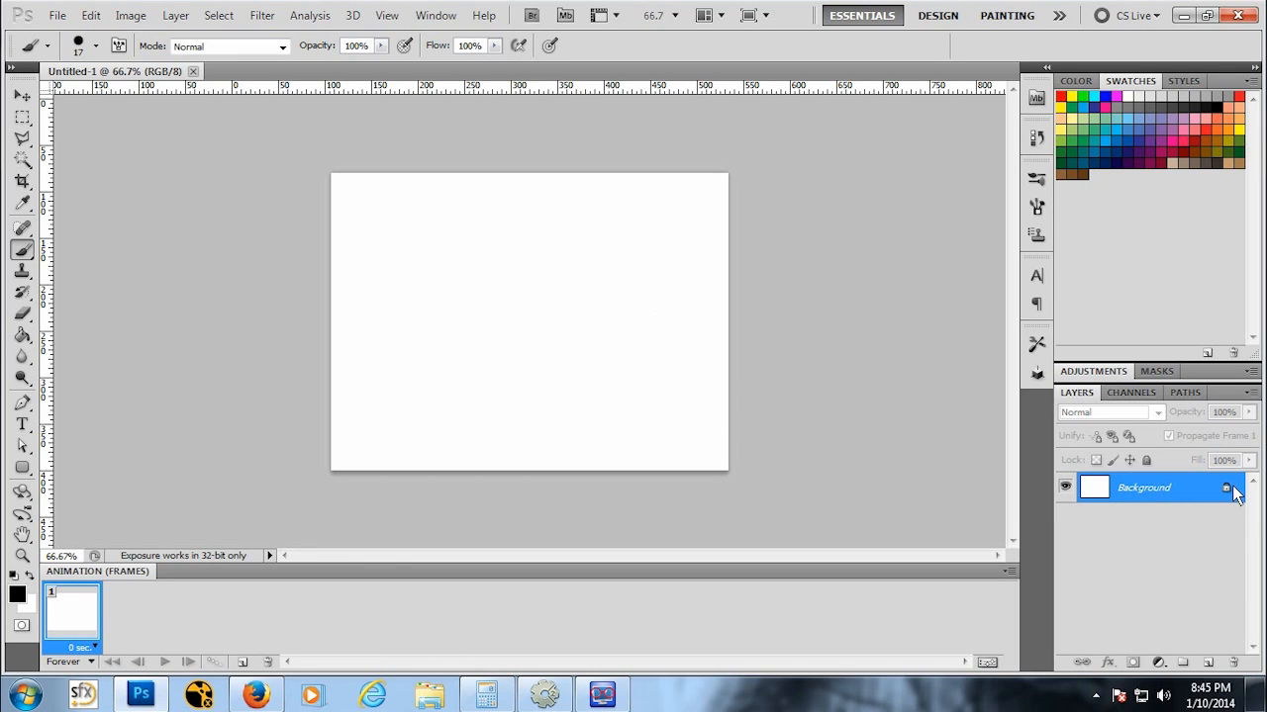
Step: Convert the locked background into a regular editable layer
double_click(1159, 490)
left_click(908, 259)
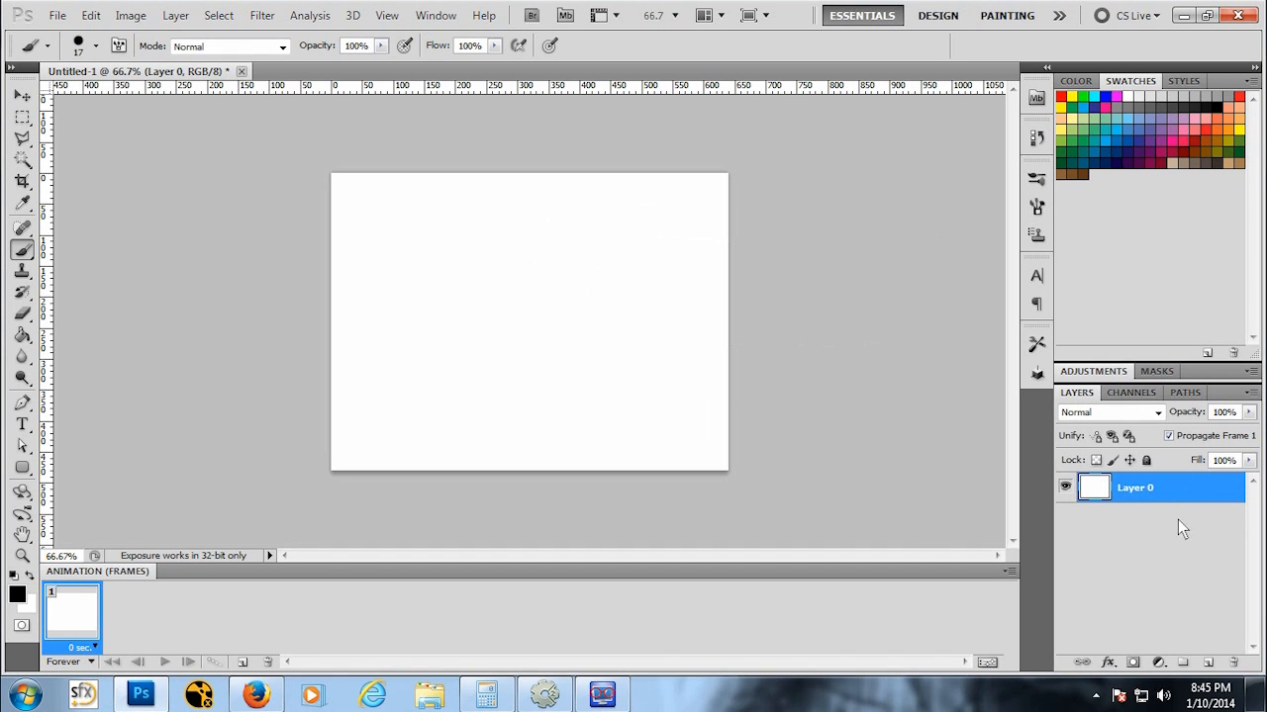
left_click(262, 15)
mouse_move(346, 238)
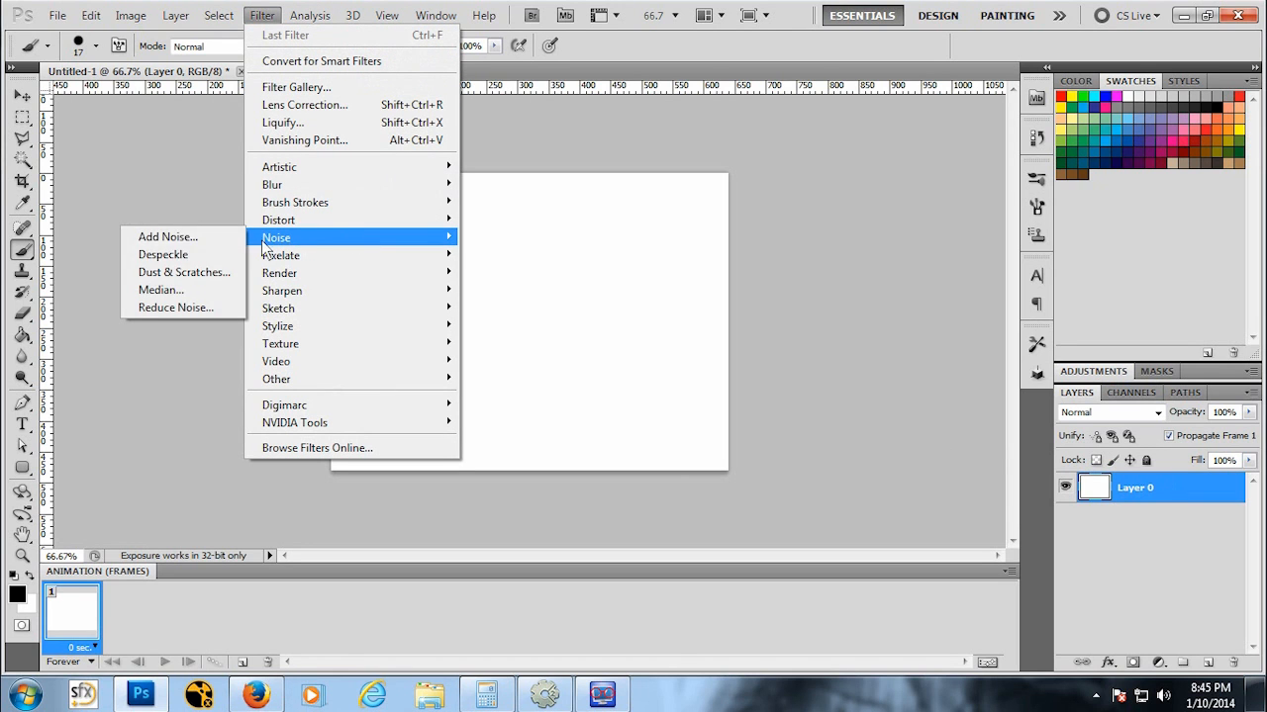
left_click(204, 236)
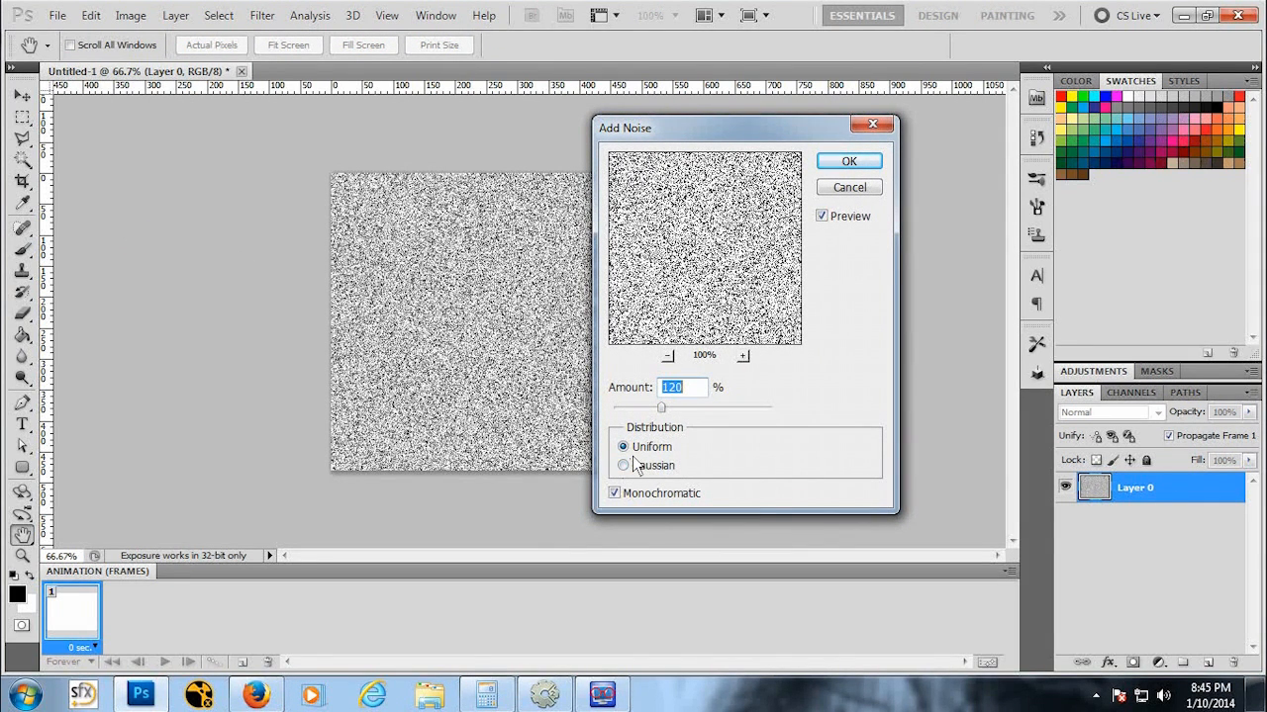
left_click(851, 187)
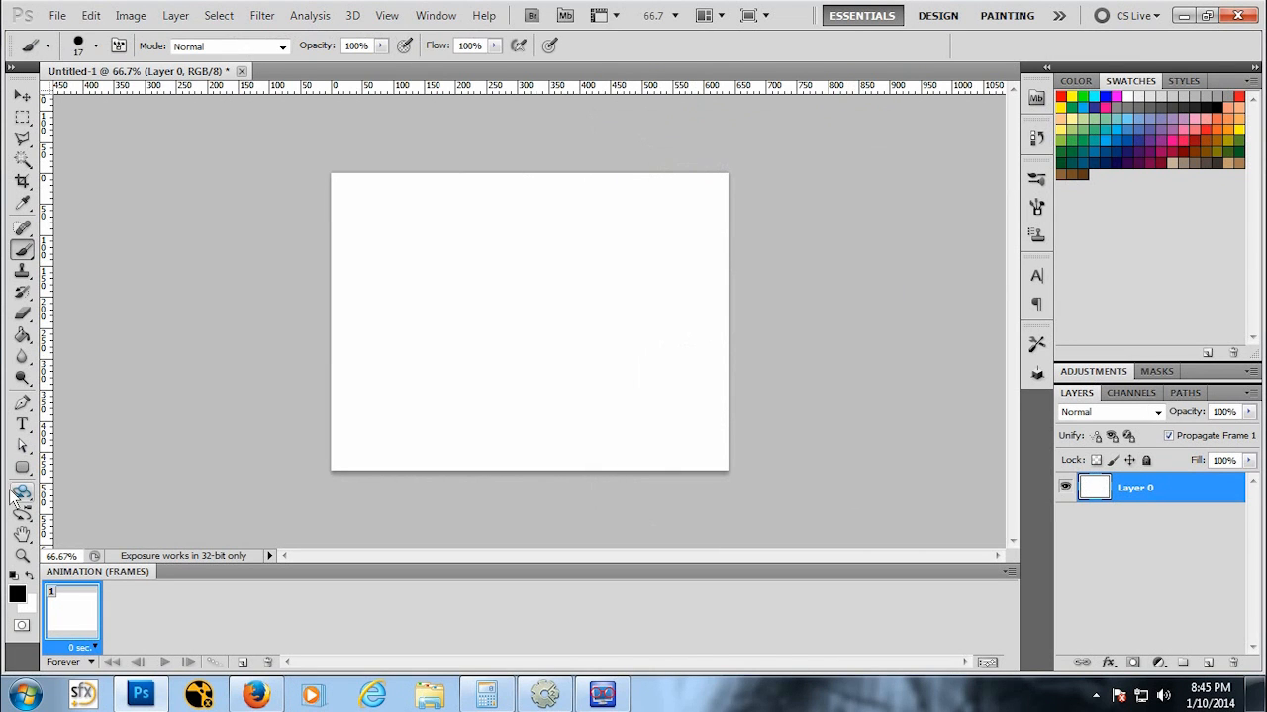
Step: Fill the canvas with black using the Paint Bucket, then add 120% uniform monochromatic noise
left_click(21, 337)
left_click(615, 324)
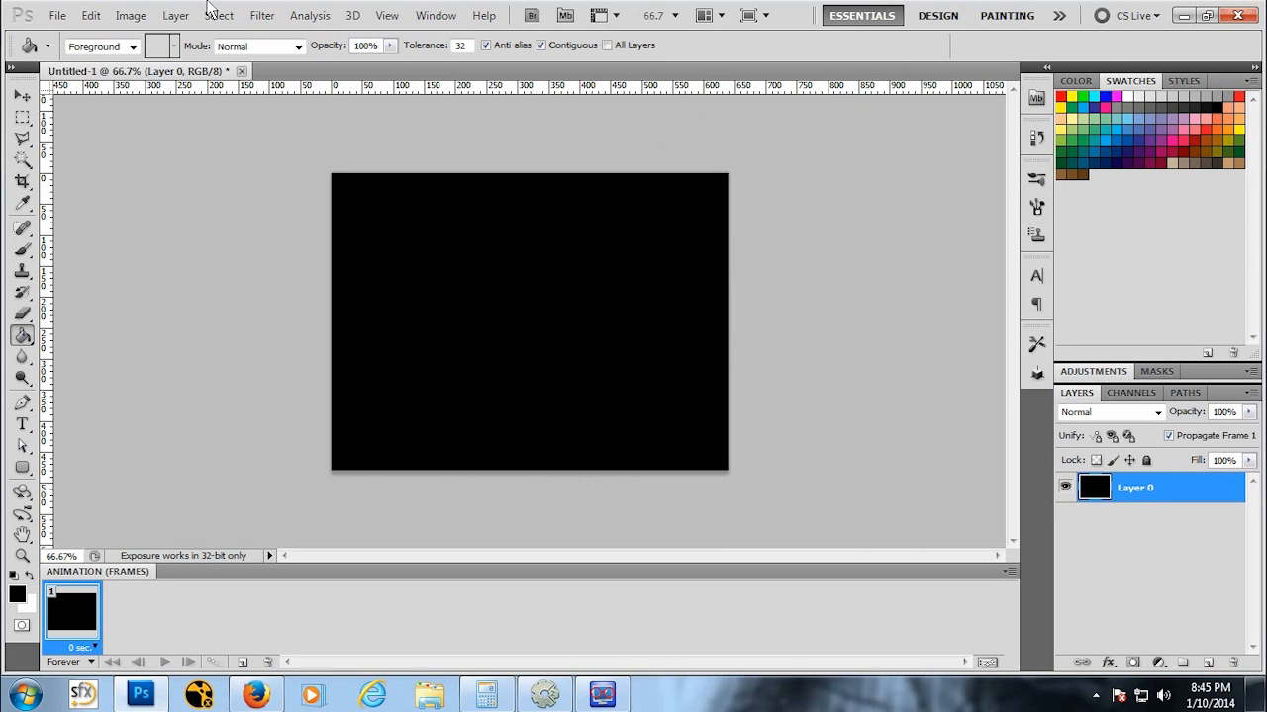
left_click(278, 18)
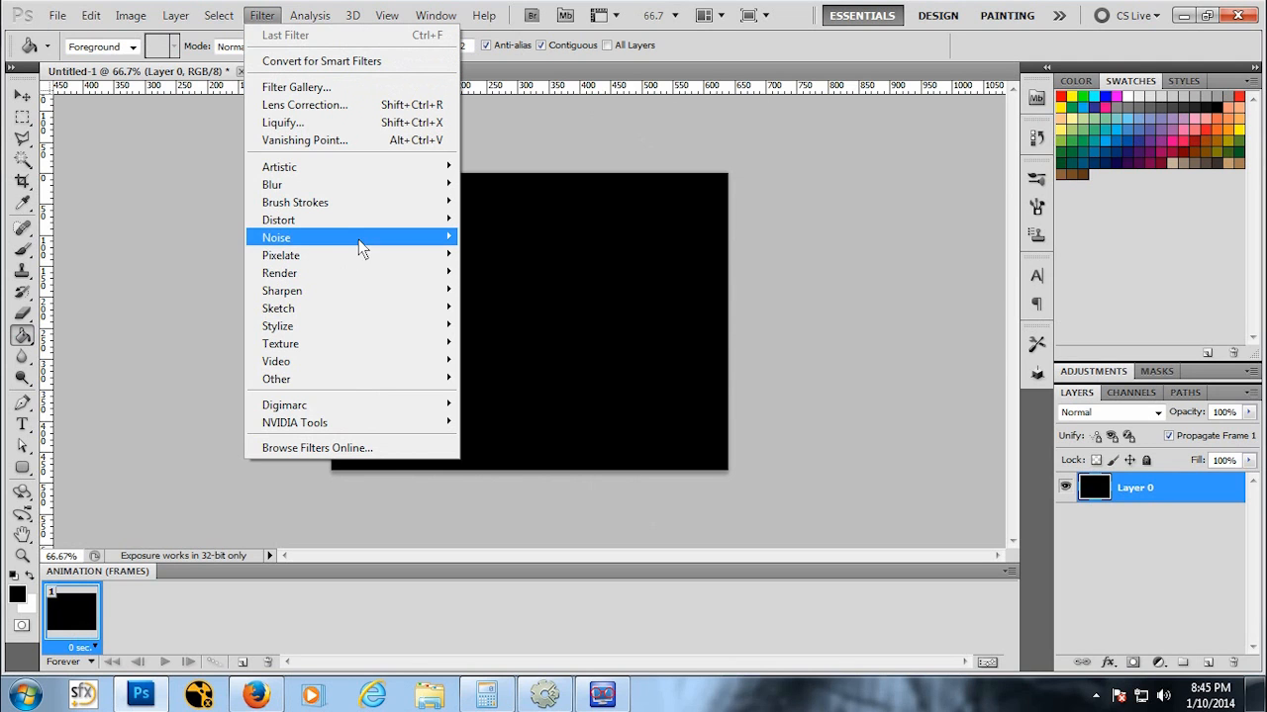
mouse_move(346, 247)
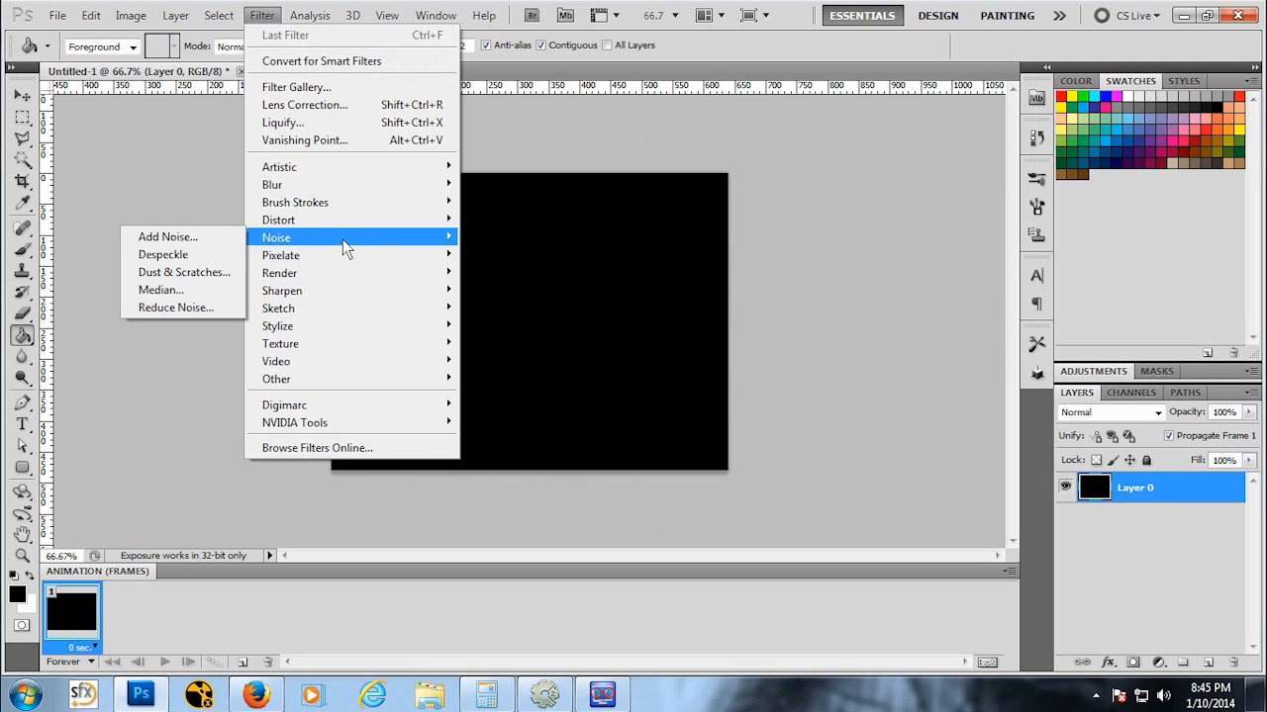
left_click(184, 237)
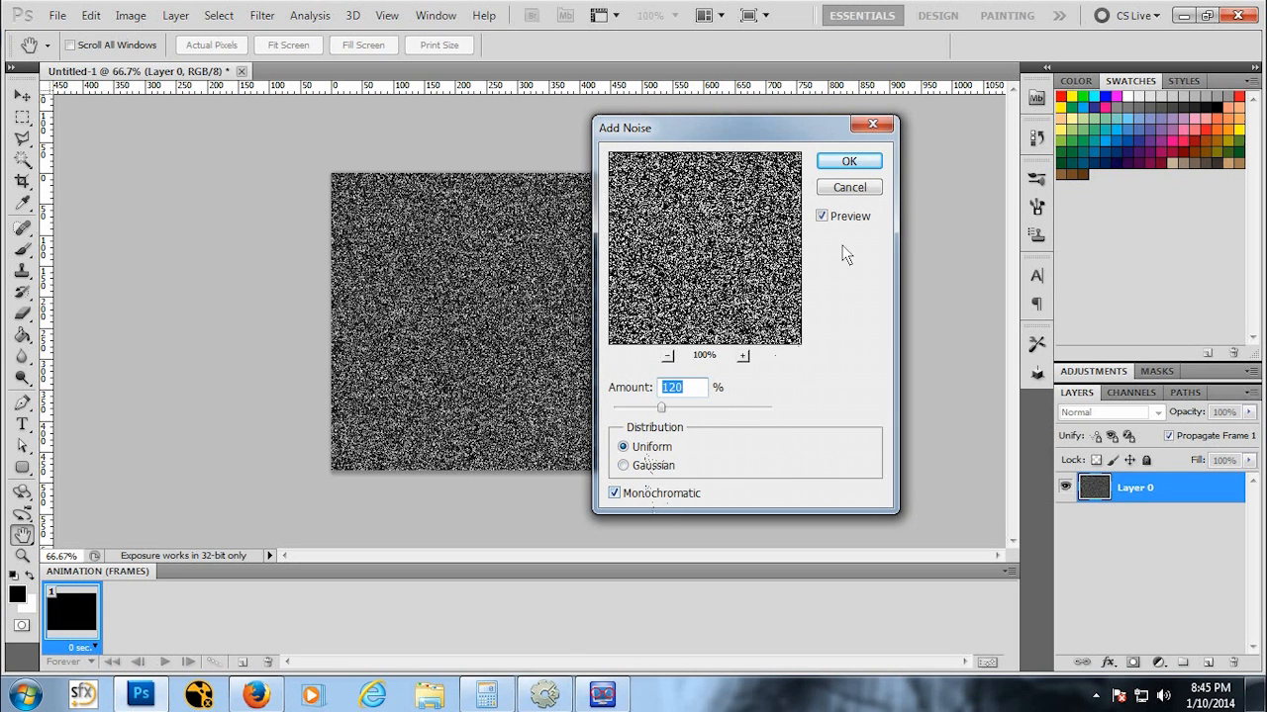
left_click(842, 160)
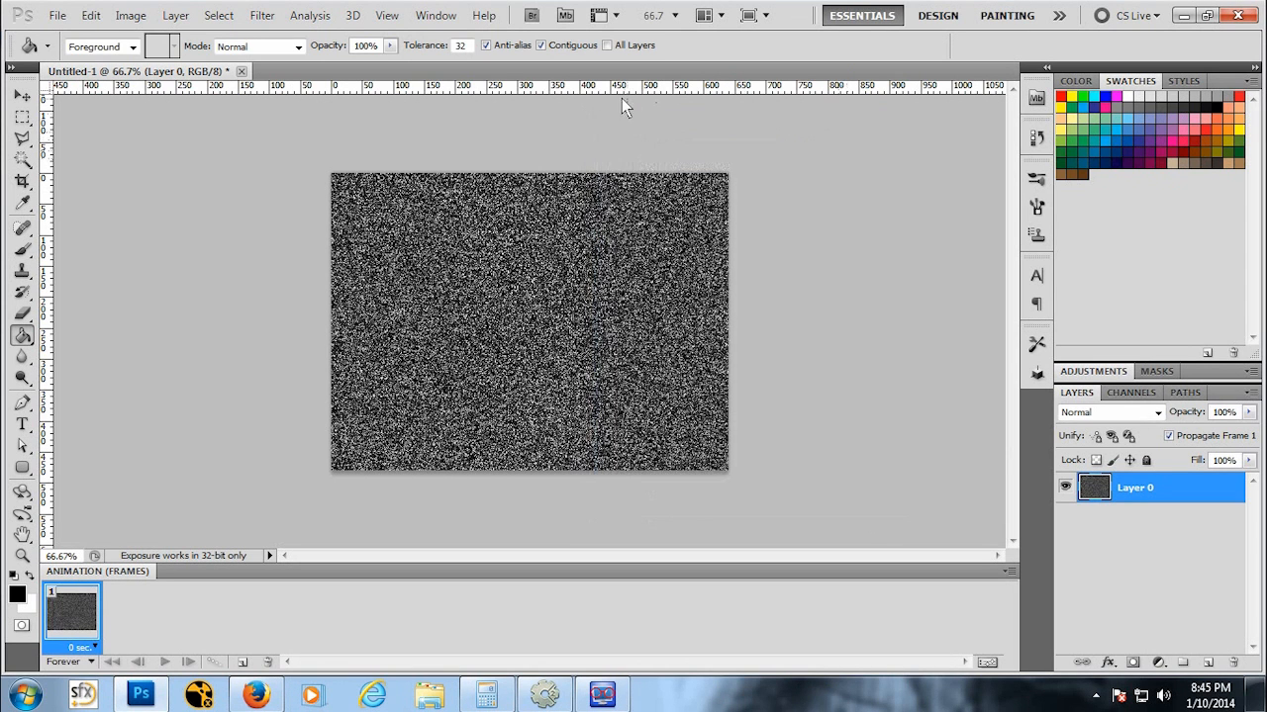
left_click(133, 15)
mouse_move(198, 62)
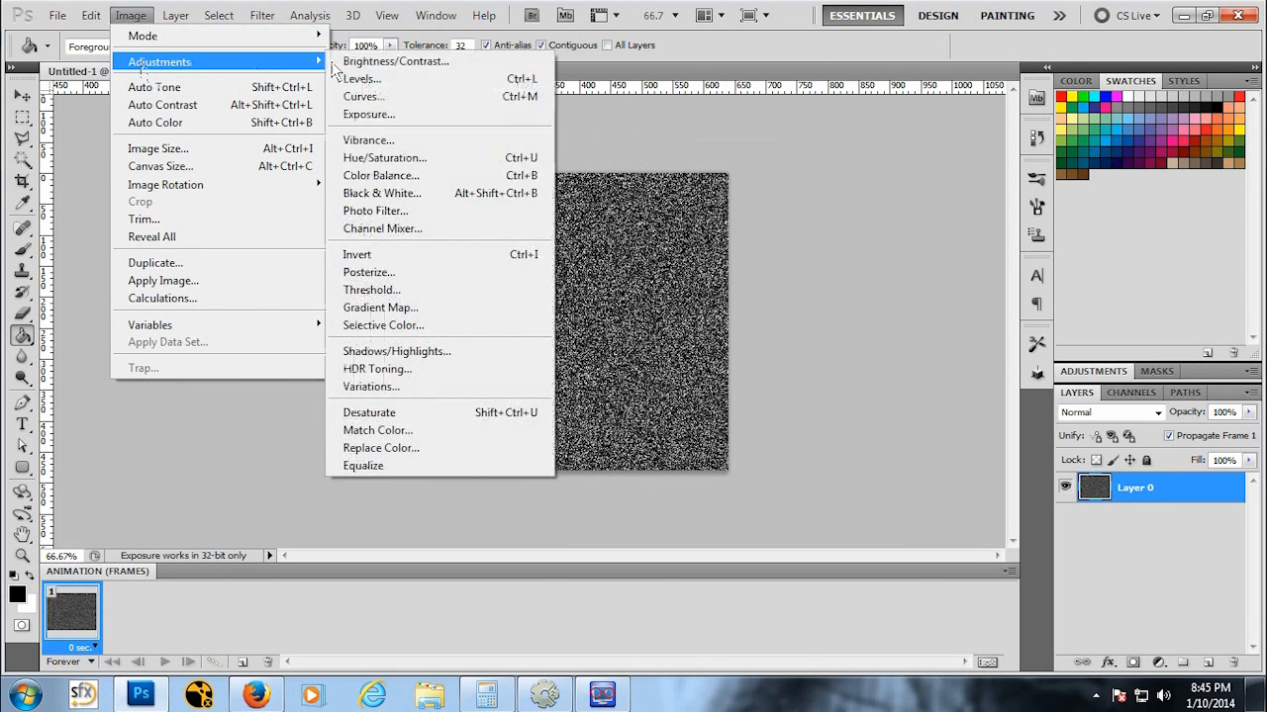
left_click(413, 76)
left_click_drag(777, 522, 1012, 520)
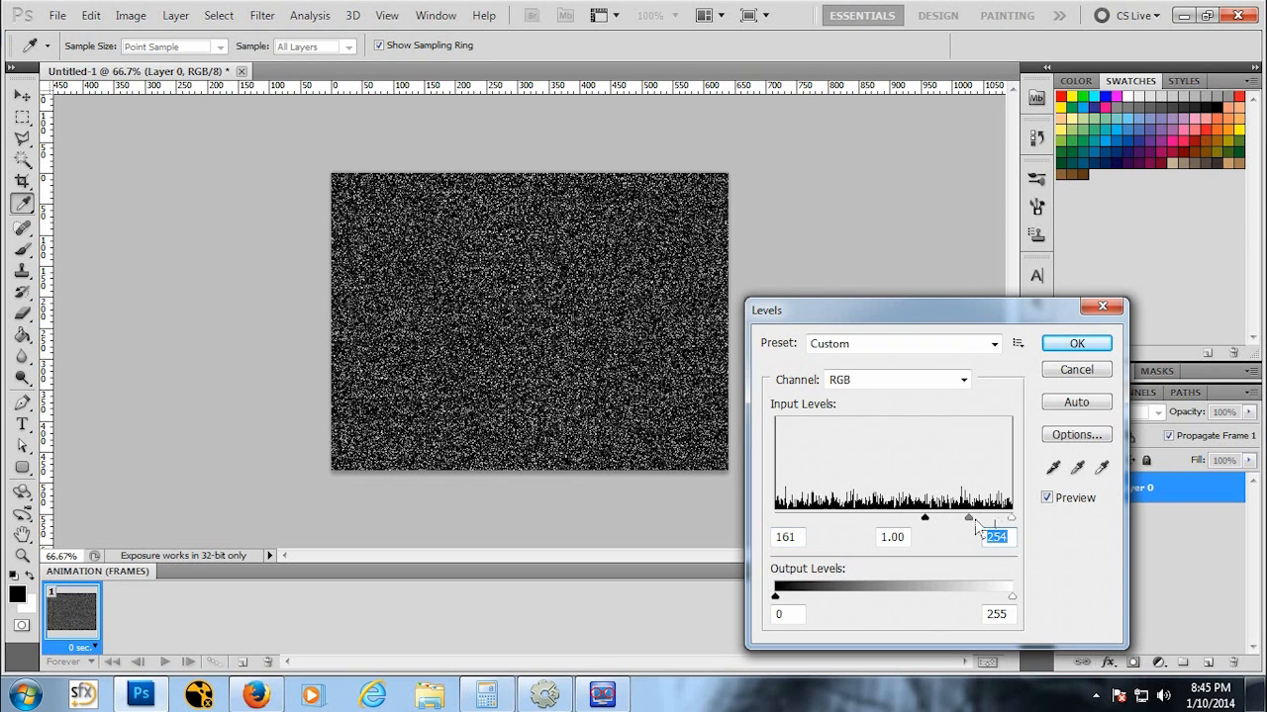
left_click_drag(925, 518, 996, 517)
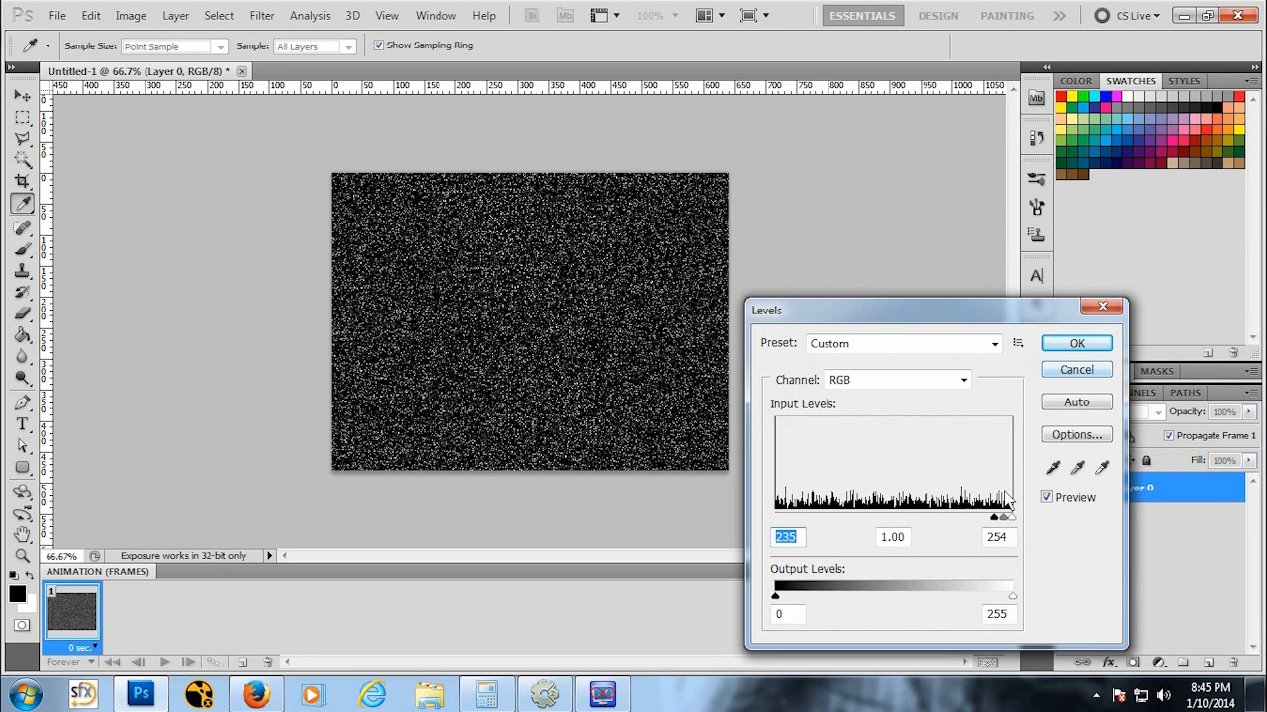
left_click(1076, 369)
Step: Select the whole canvas, refill it black, and apply 120% Gaussian monochromatic noise
key("g")
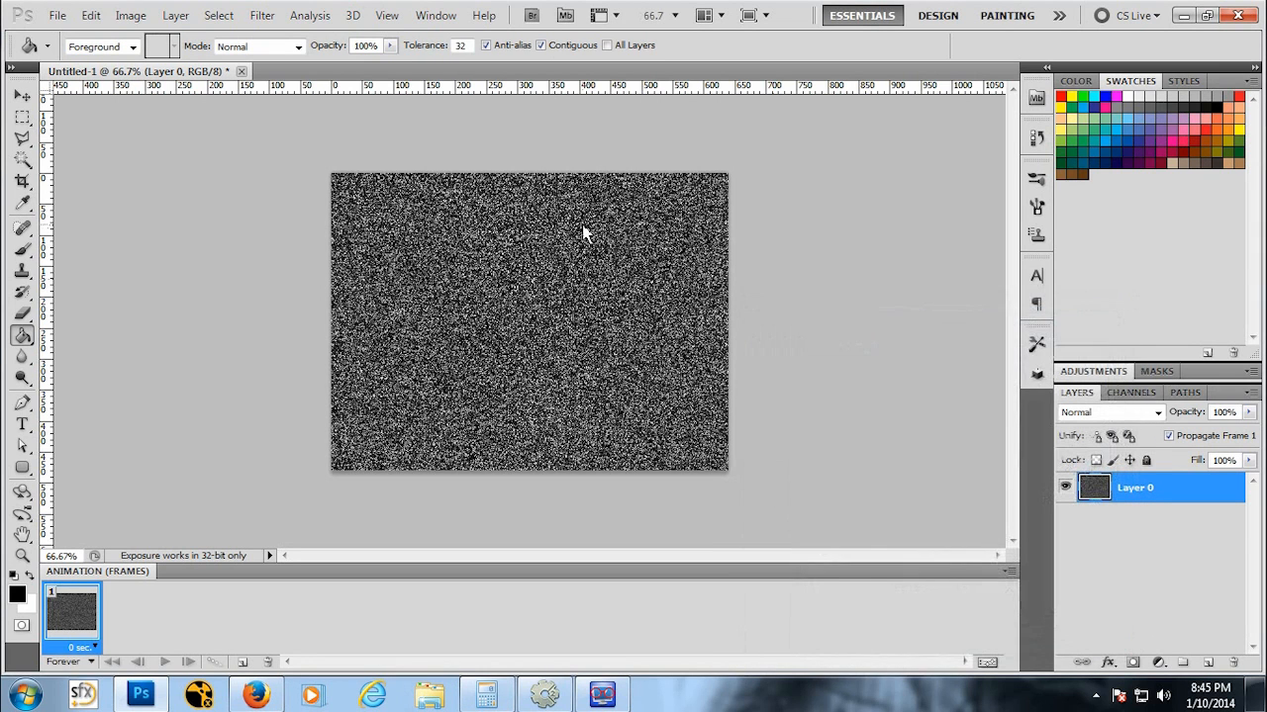
key("ctrl+a")
left_click(585, 231)
left_click(261, 15)
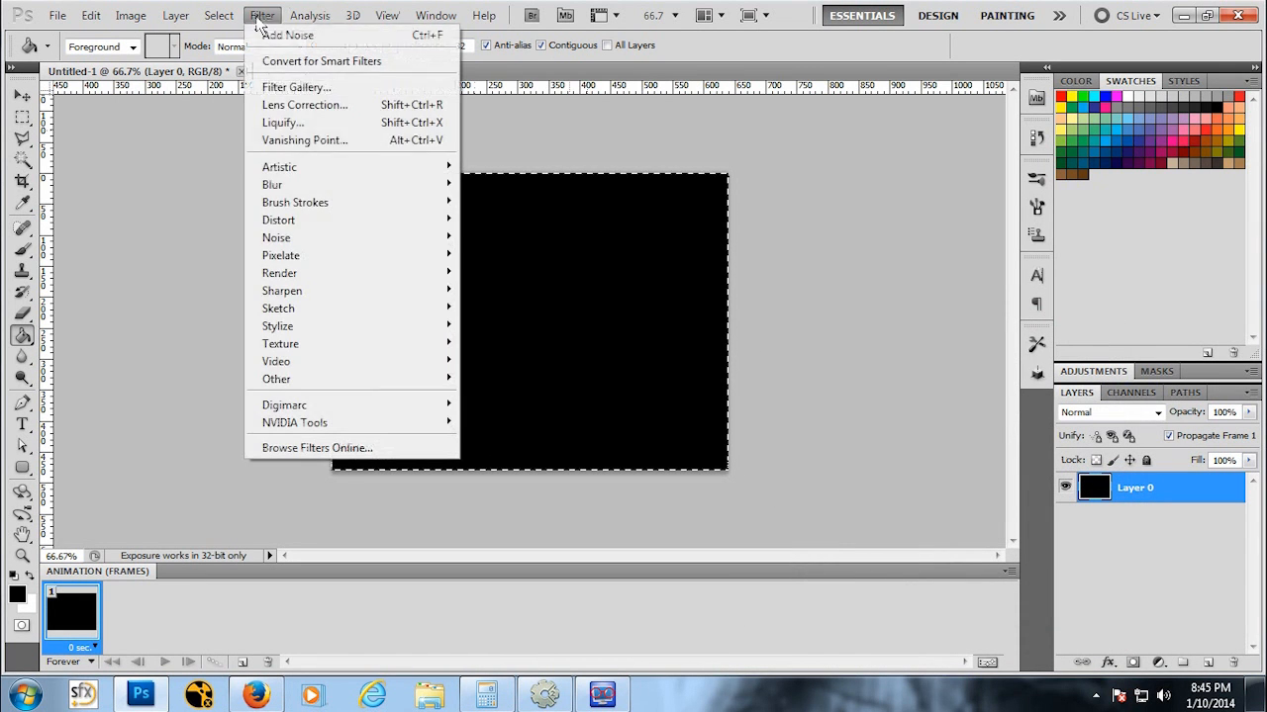
mouse_move(285, 247)
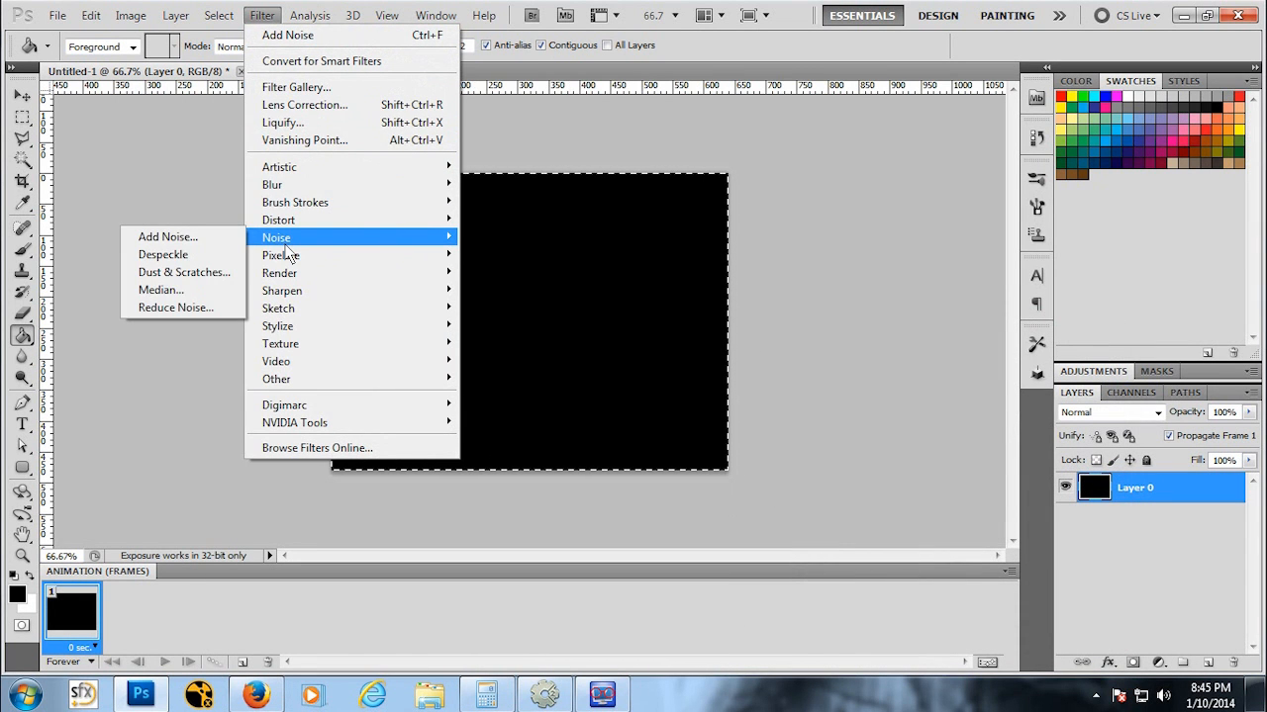
left_click(168, 237)
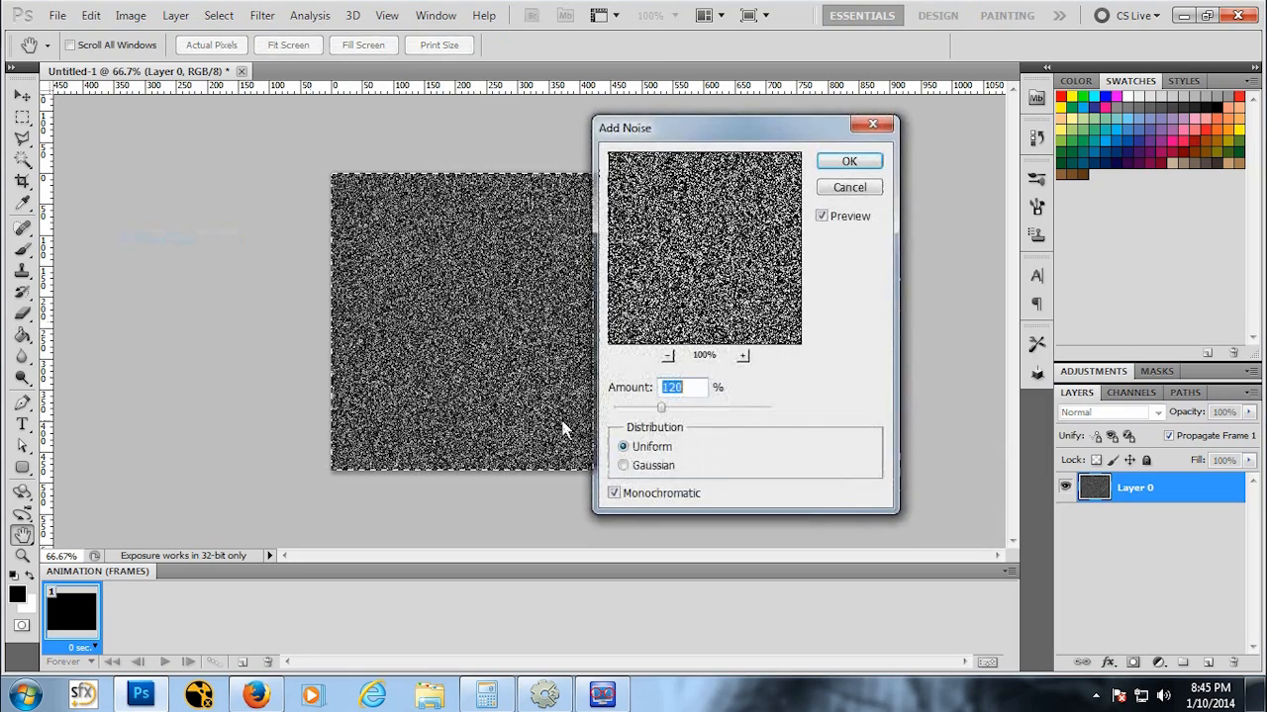
left_click(623, 466)
left_click(622, 446)
left_click(622, 465)
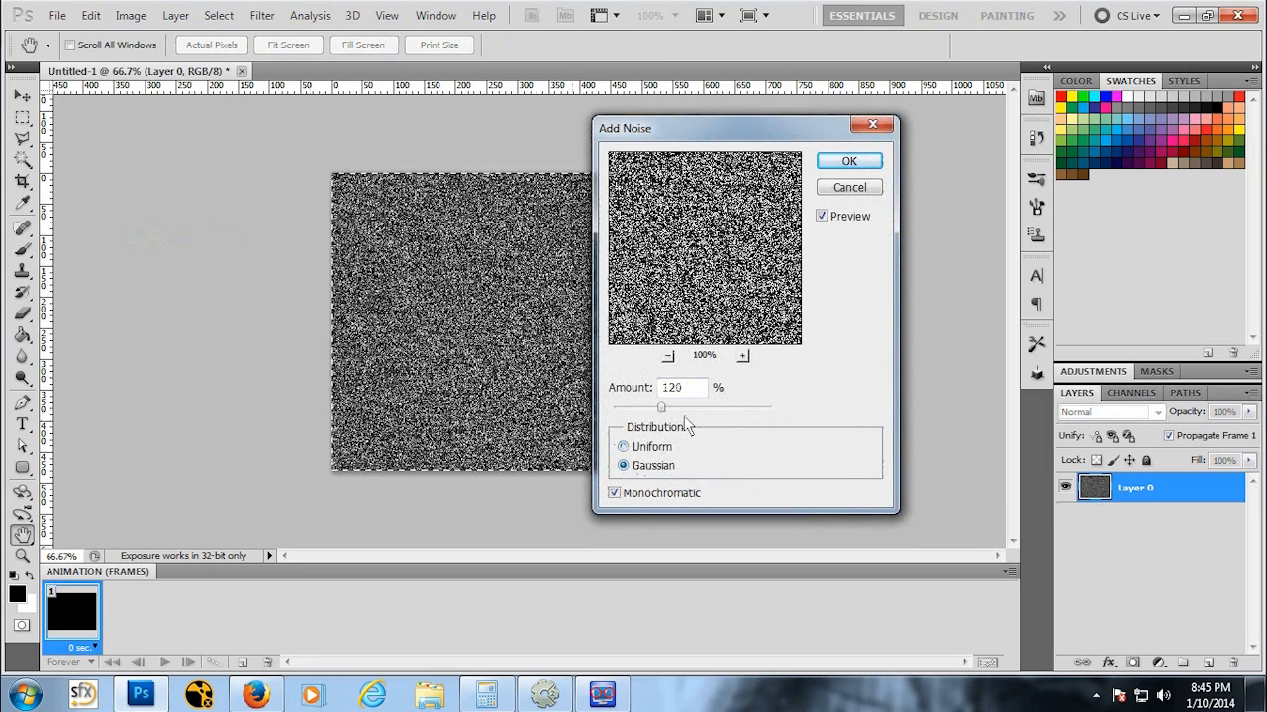
left_click(869, 159)
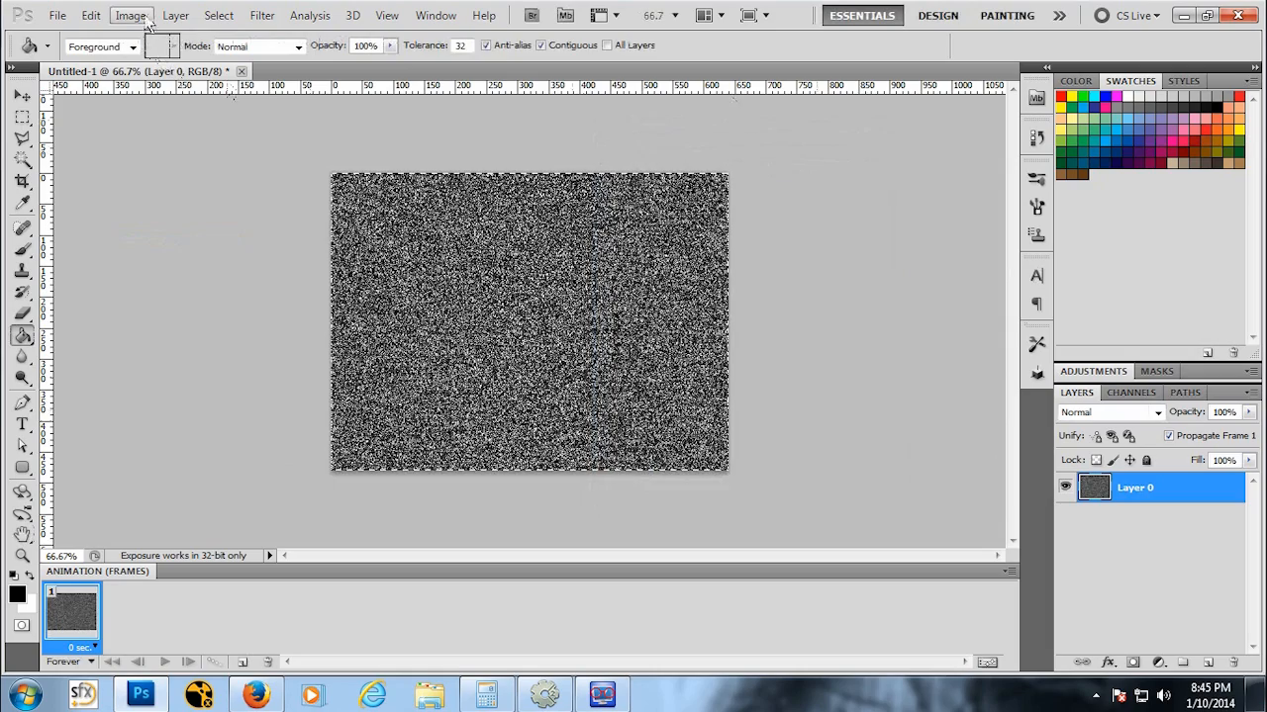
left_click(139, 17)
mouse_move(166, 63)
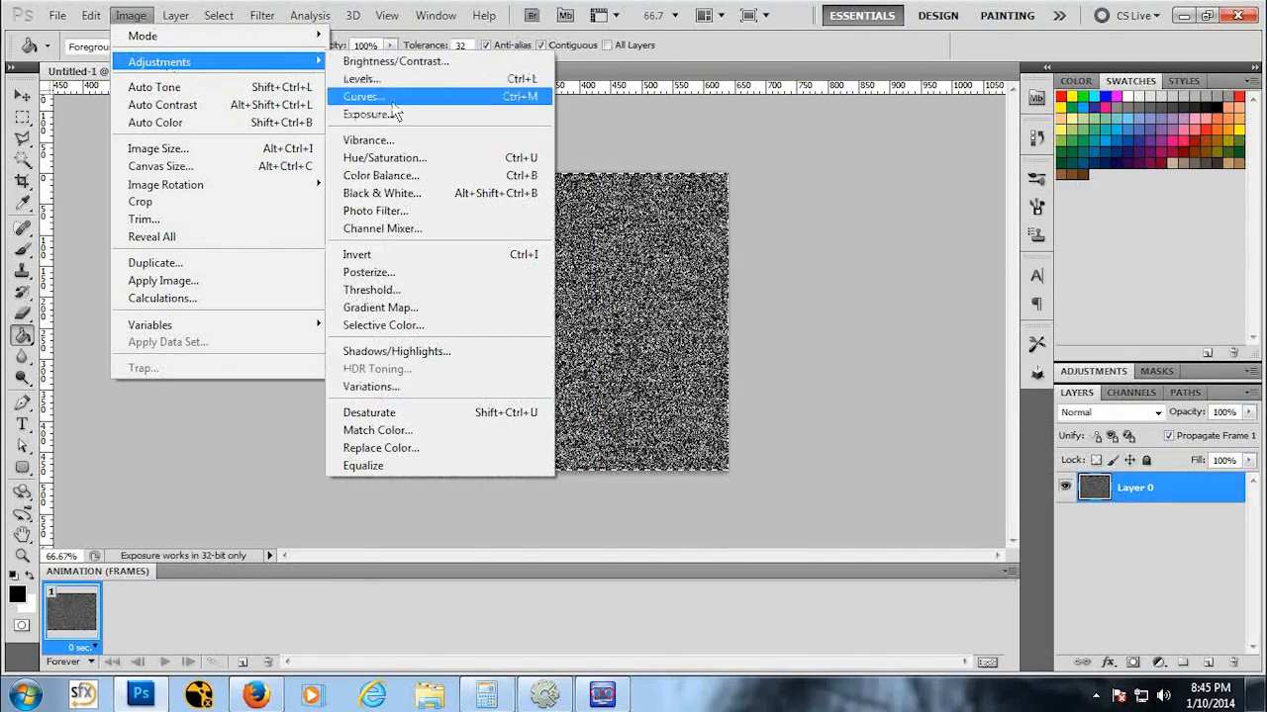
left_click(368, 79)
left_click_drag(778, 521, 817, 515)
left_click_drag(1003, 518, 822, 518)
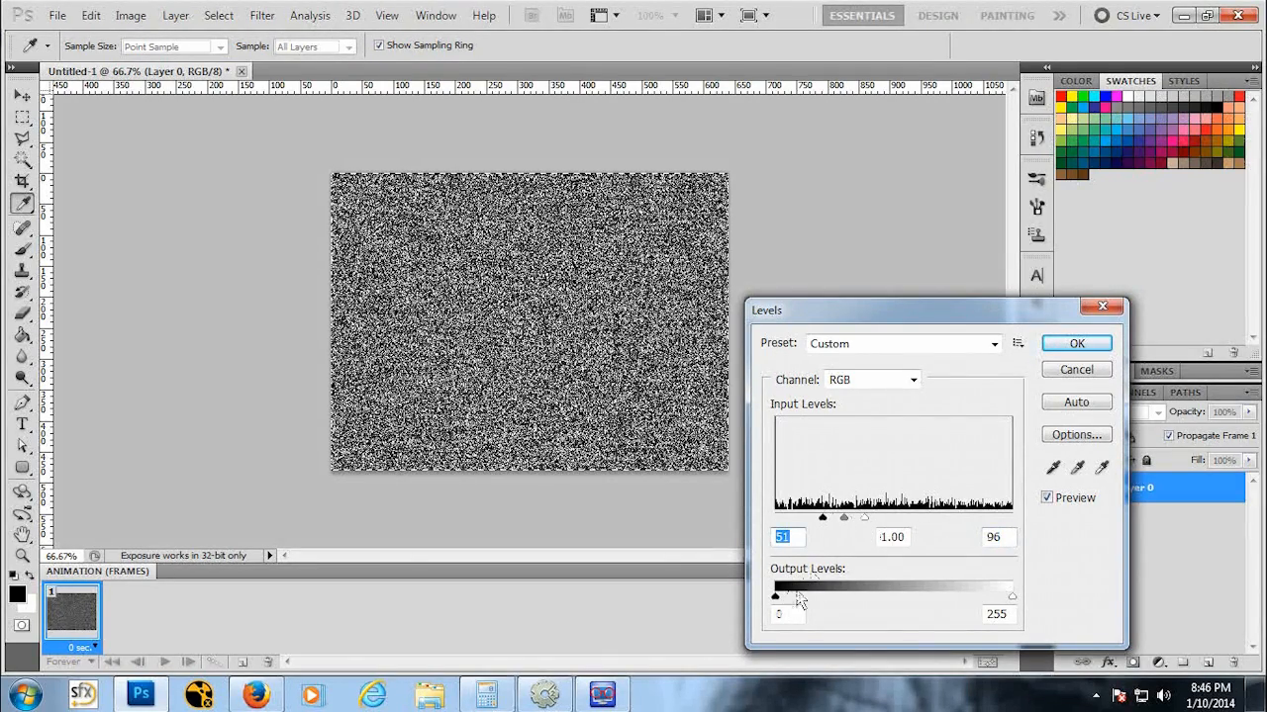
mouse_move(776, 595)
left_mouse_down()
mouse_move(931, 592)
mouse_move(782, 595)
left_mouse_up()
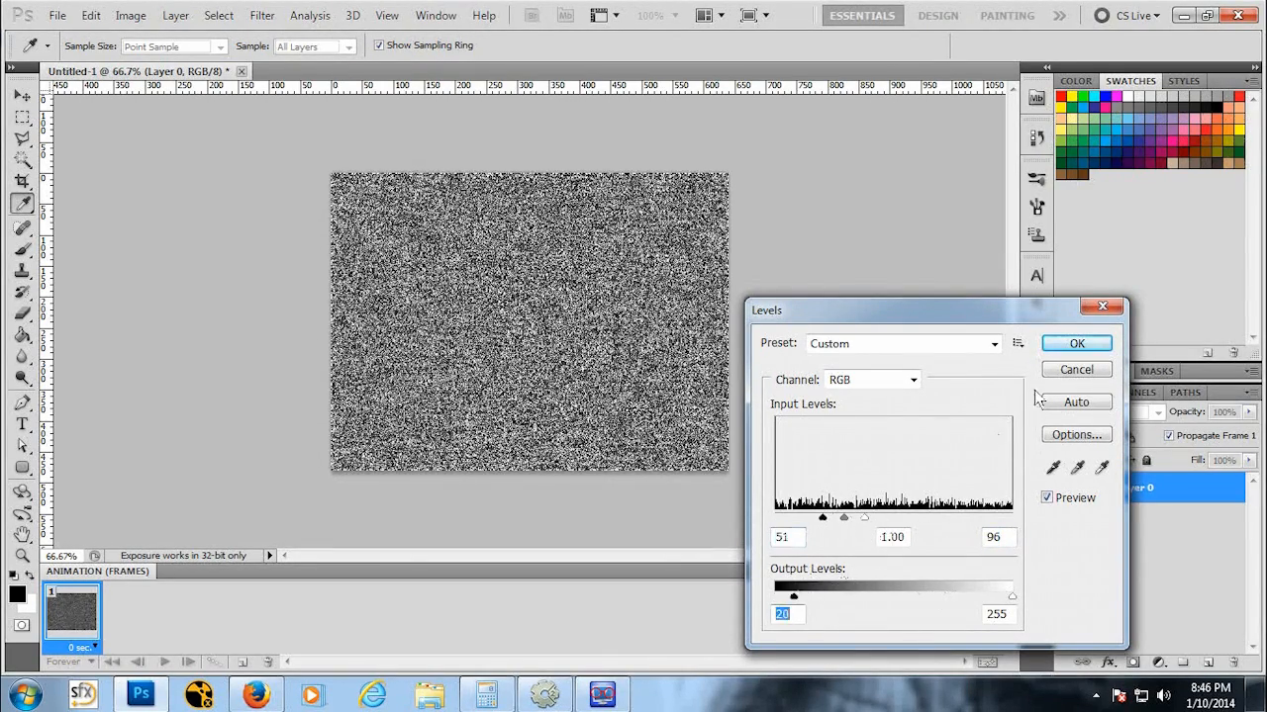
left_click(1066, 372)
Step: Fill the selected canvas with the black foreground colour and deselect it
key("alt+BackSpace")
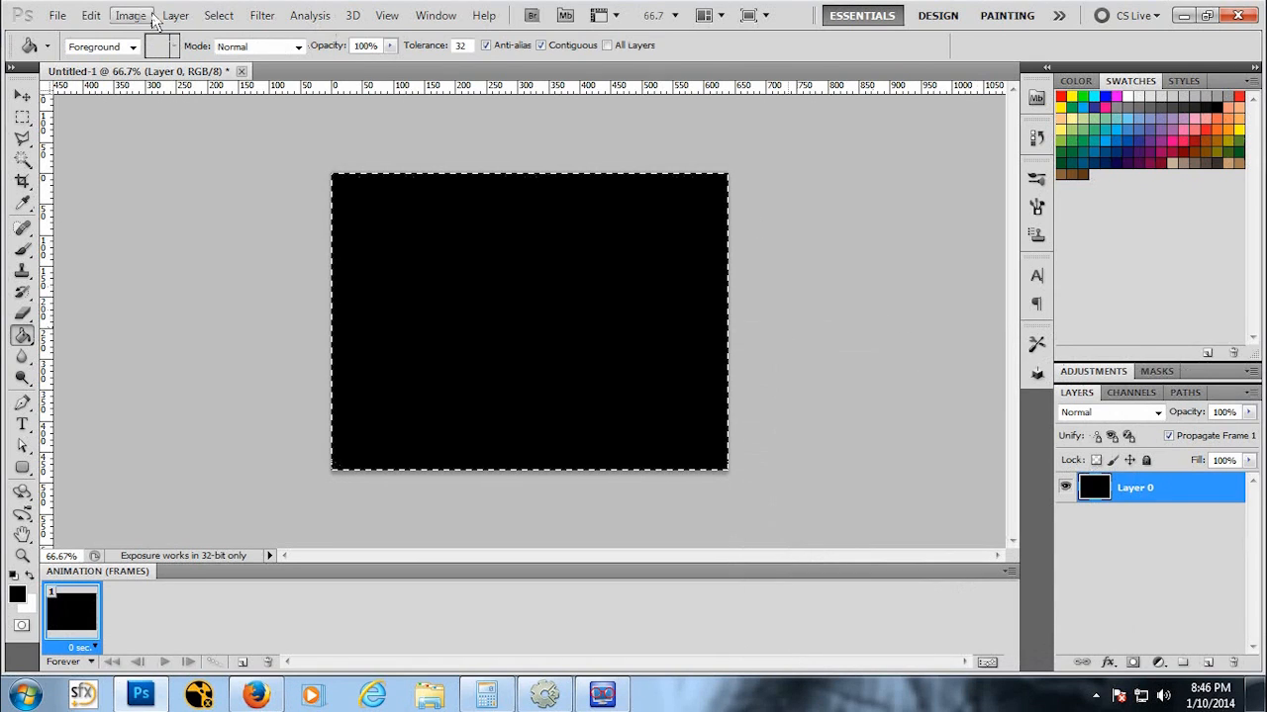
left_click(22, 117)
left_click(124, 132)
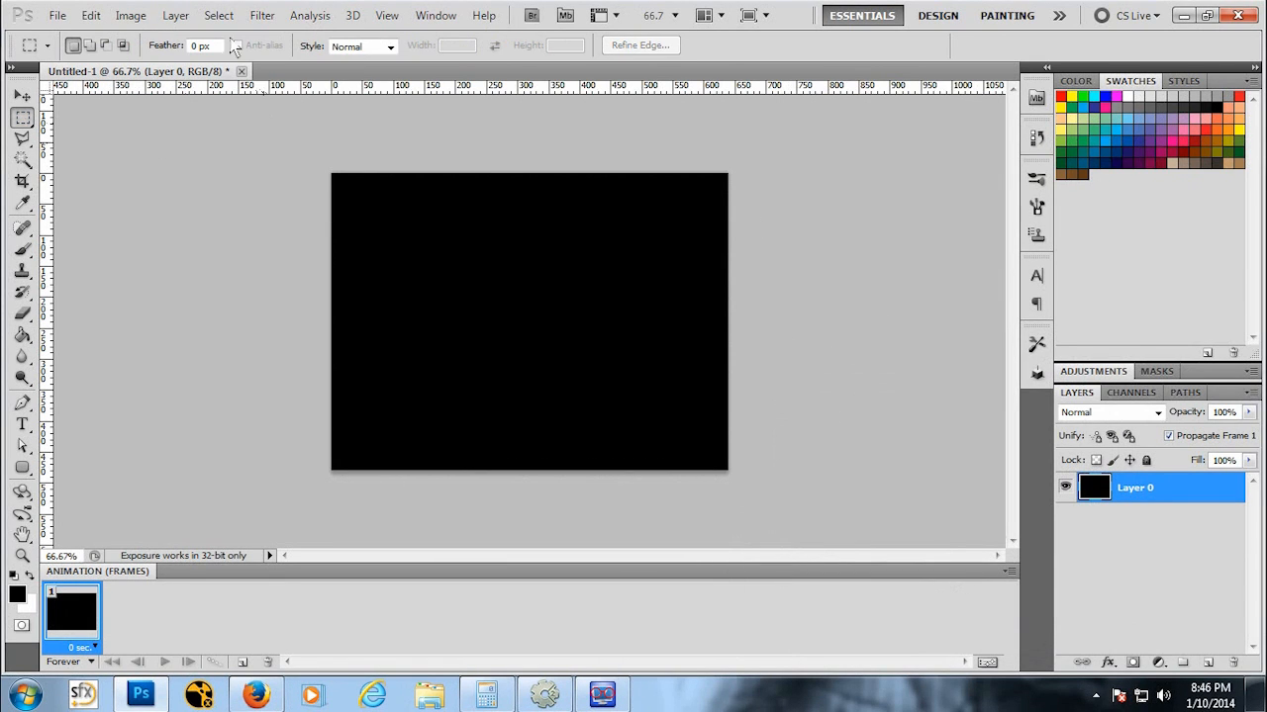
Step: Apply Add Noise at 100% with Uniform distribution and Monochromatic checked
left_click(255, 19)
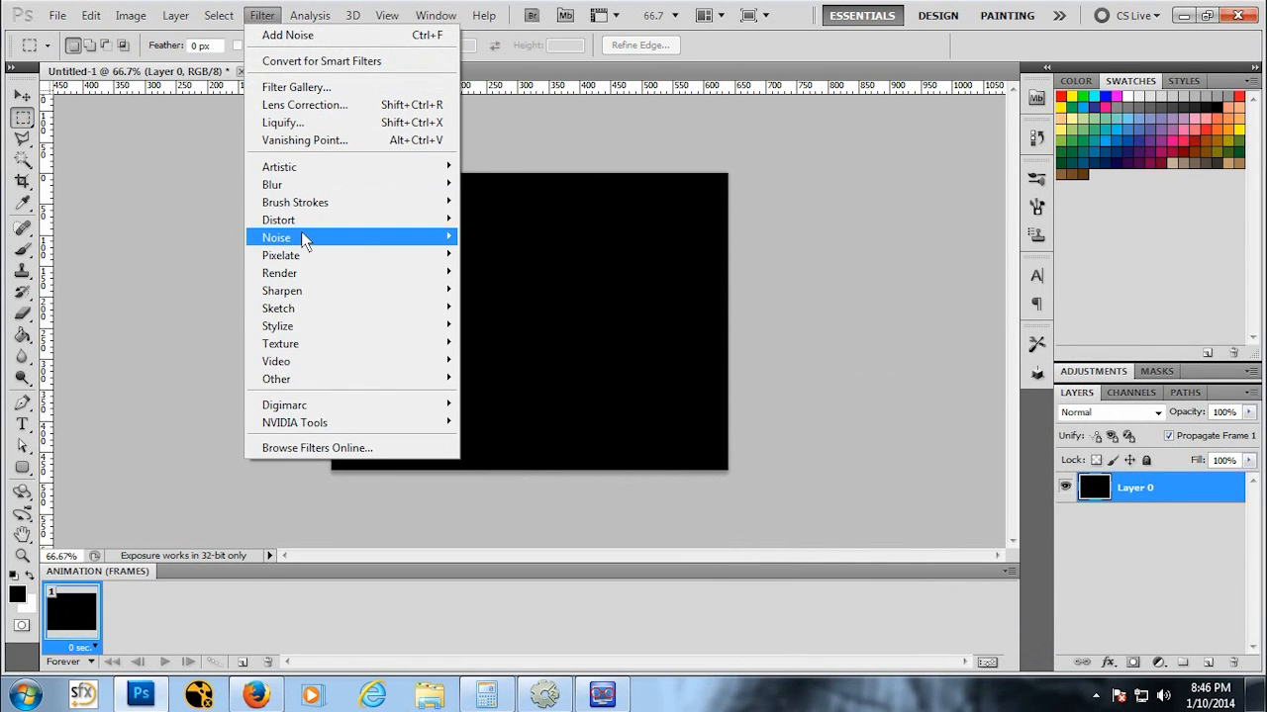
mouse_move(304, 242)
left_click(198, 239)
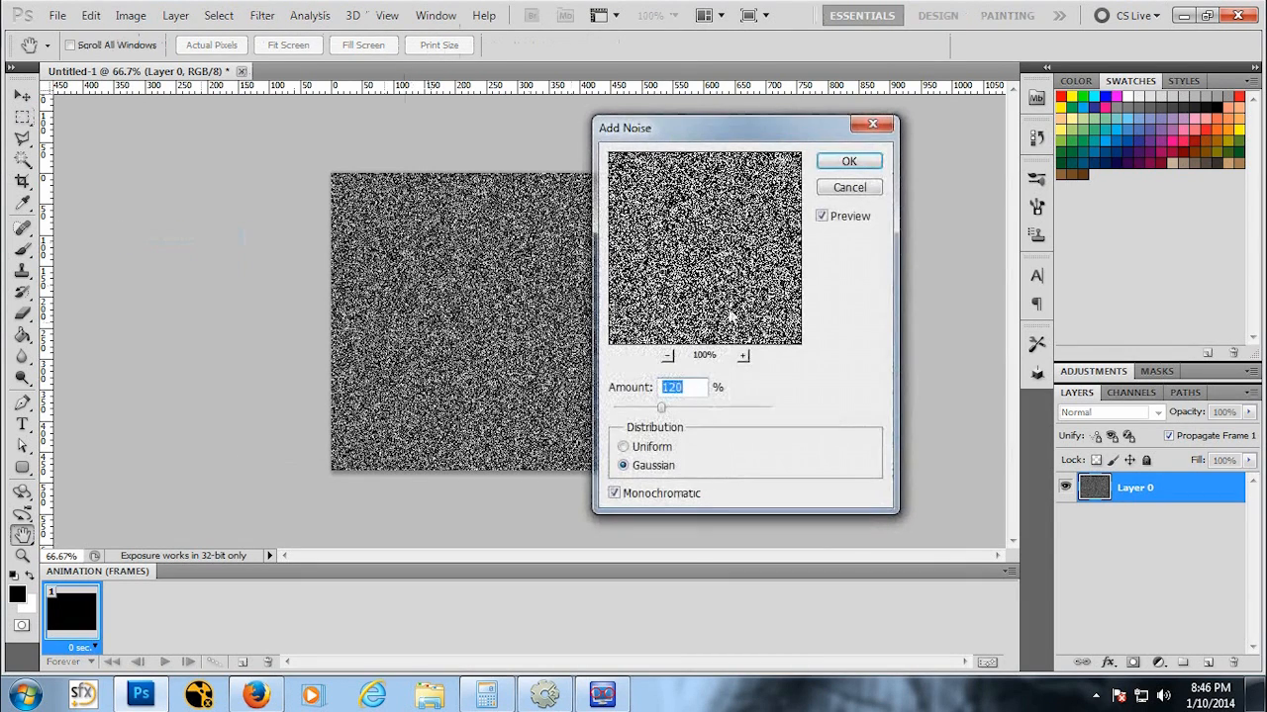
left_click(615, 494)
left_click(615, 494)
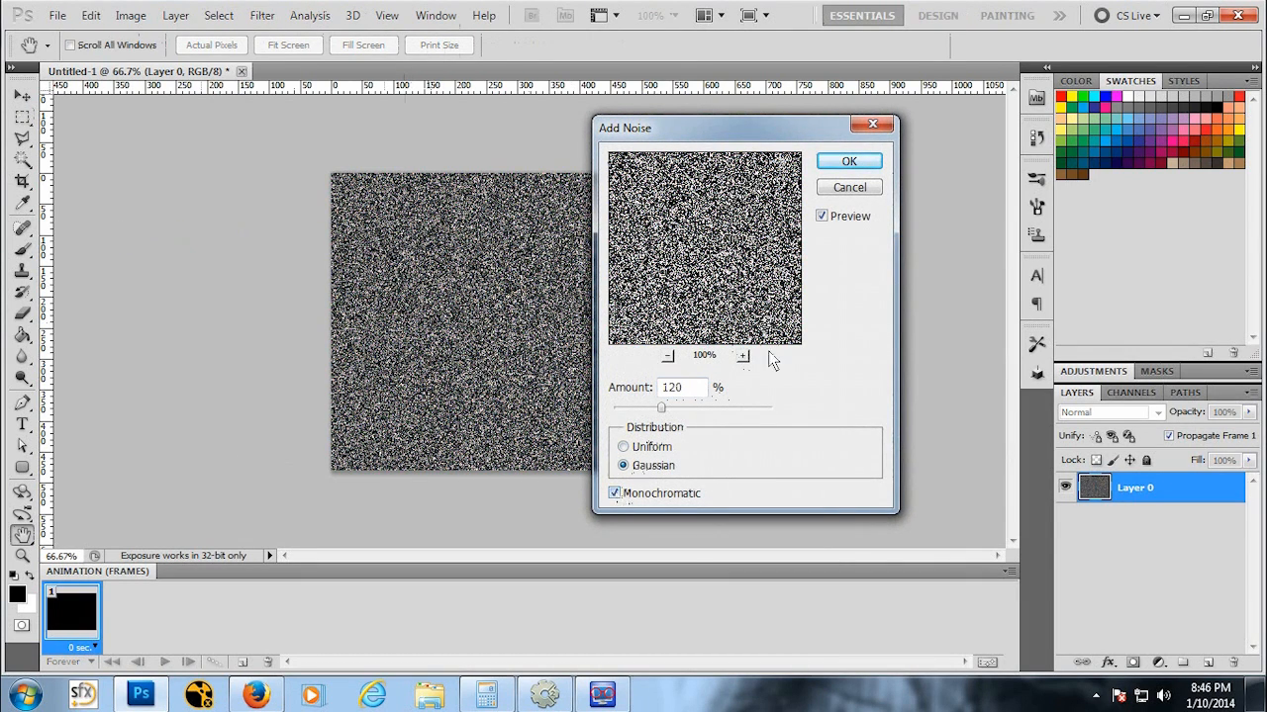
left_click(622, 446)
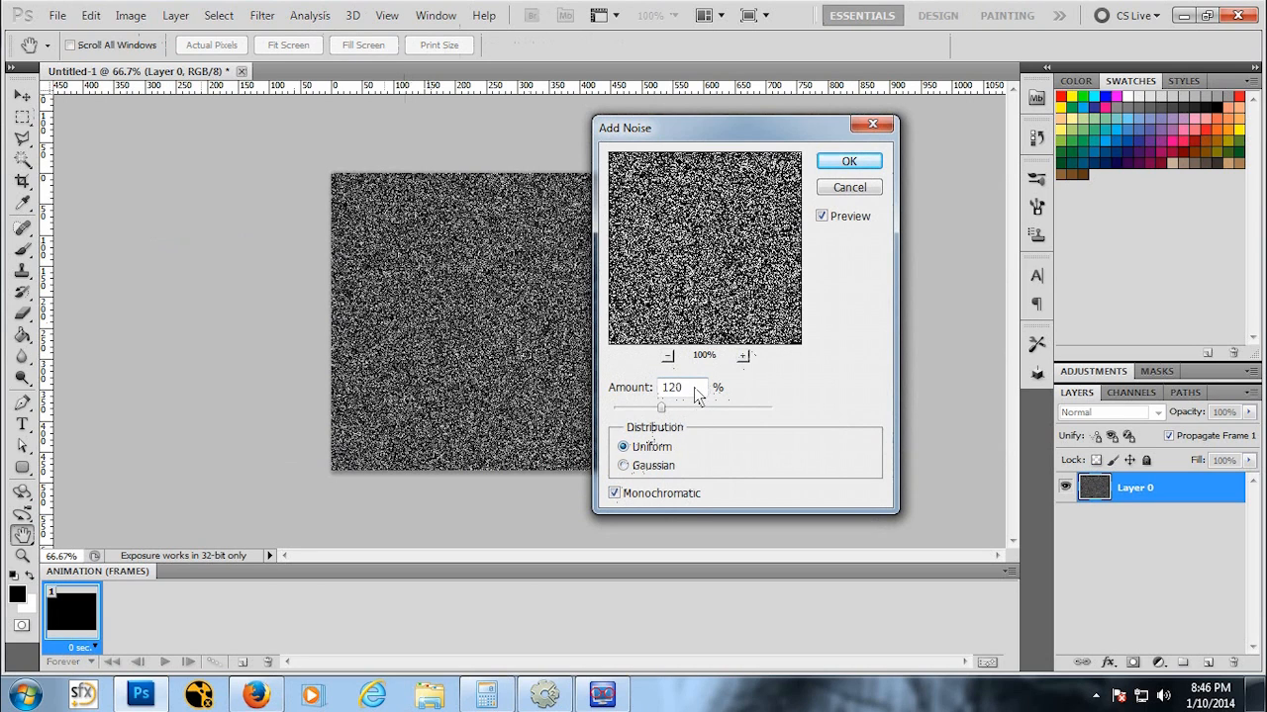
double_click(693, 389)
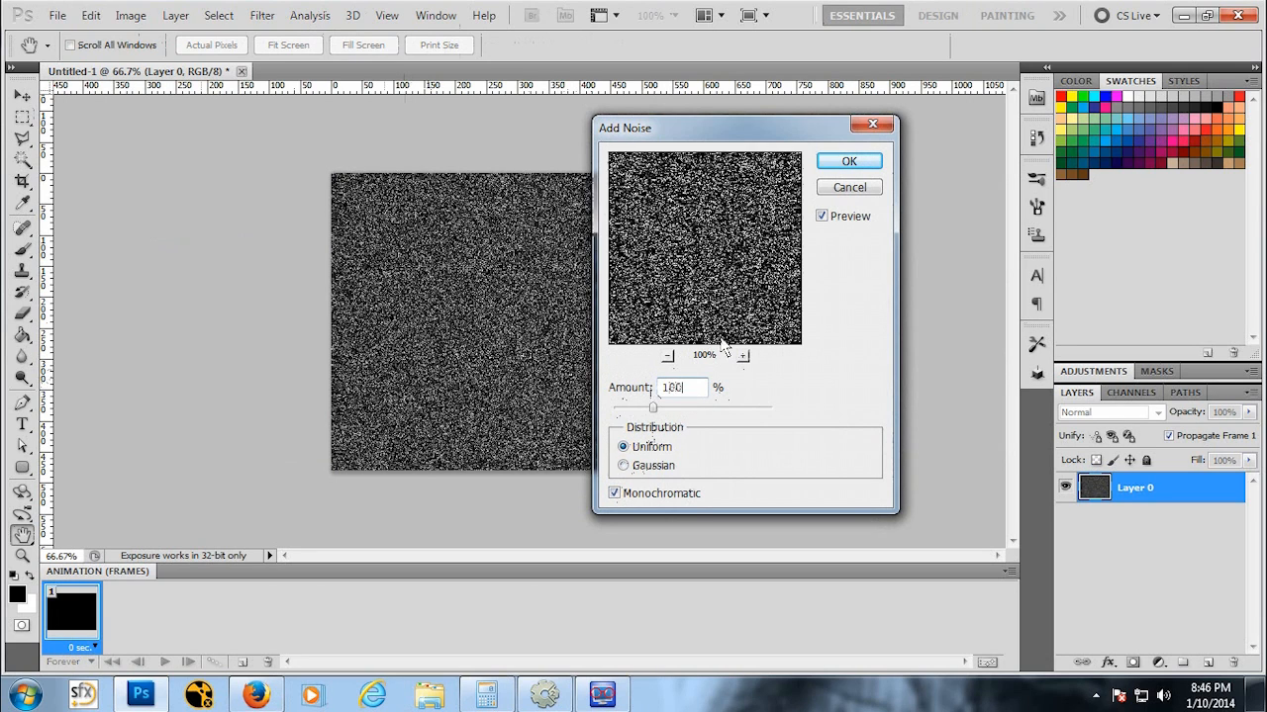
left_click(847, 162)
Step: Apply a Levels adjustment raising the black input level to 253 to leave sparse stars
left_click(131, 15)
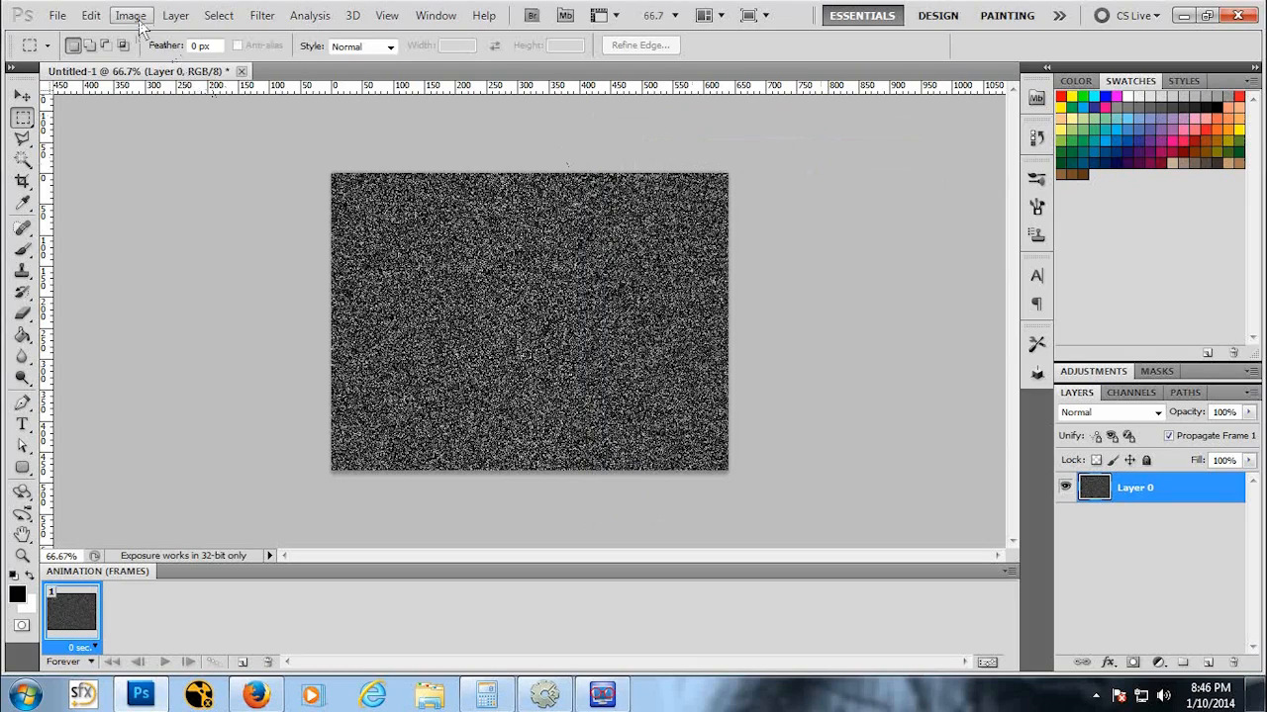
mouse_move(195, 63)
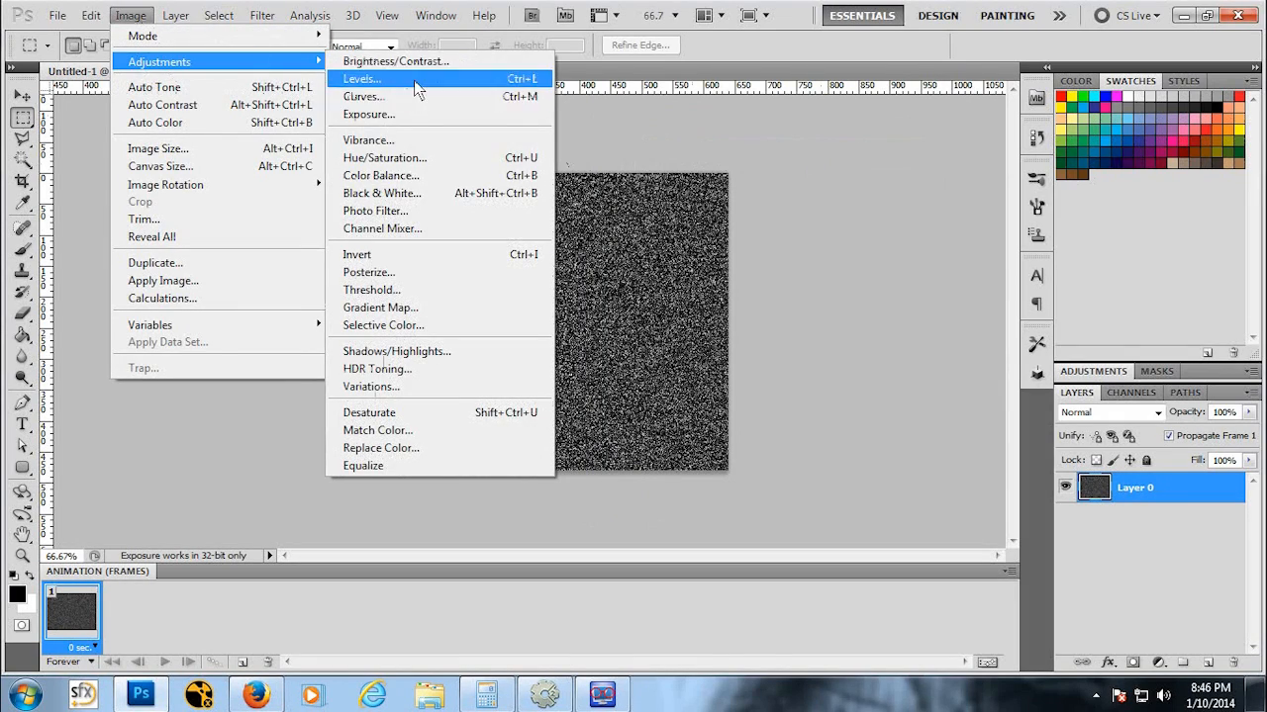
left_click(413, 79)
left_click_drag(780, 528, 1074, 517)
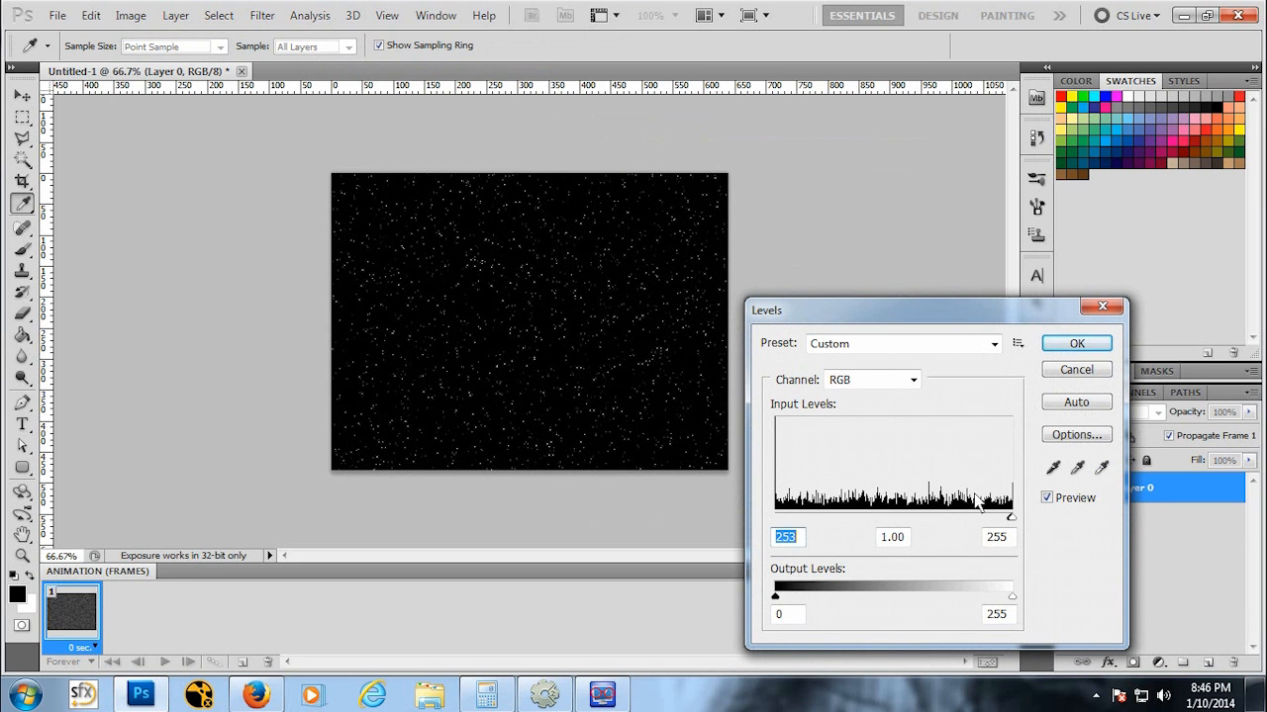
left_click(1095, 347)
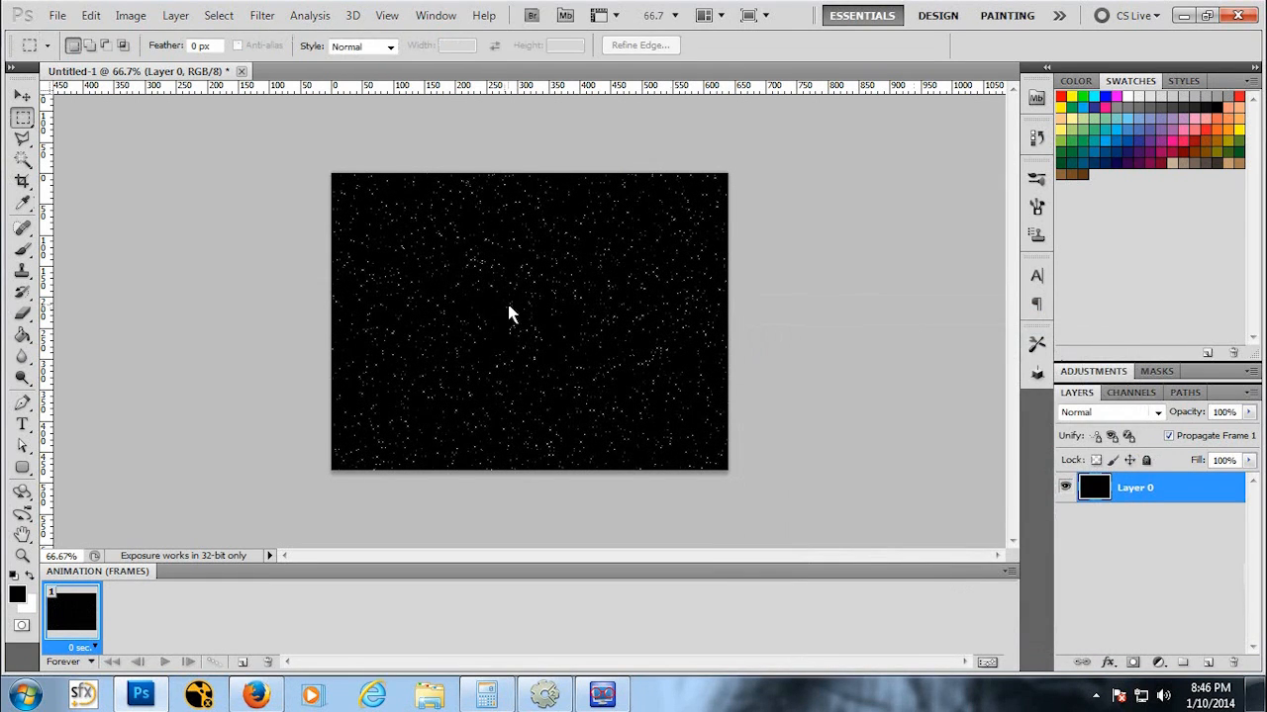
Step: Zoom in and out to examine the star field closely
key("z")
left_click(509, 289)
left_click(509, 289)
left_click(510, 290)
left_click(510, 283, "alt")
left_click(511, 283, "alt")
left_click(509, 279, "alt")
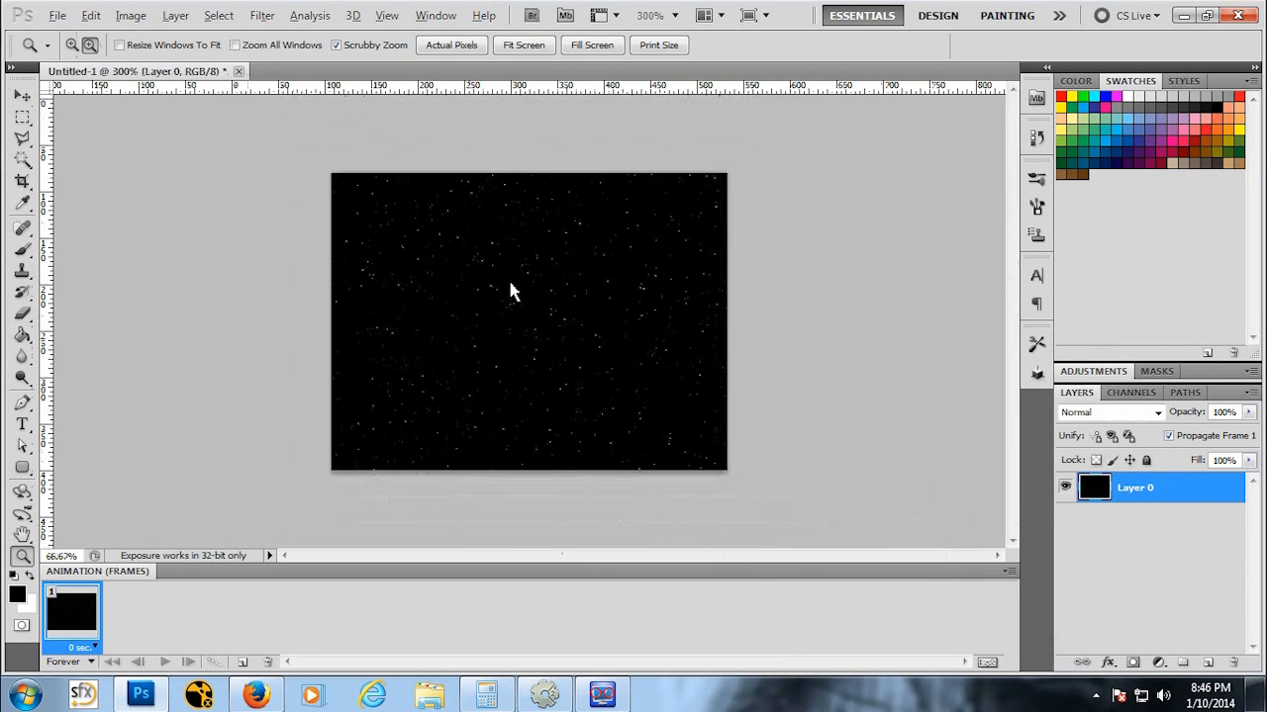
left_click(509, 279, "alt")
left_click(516, 284)
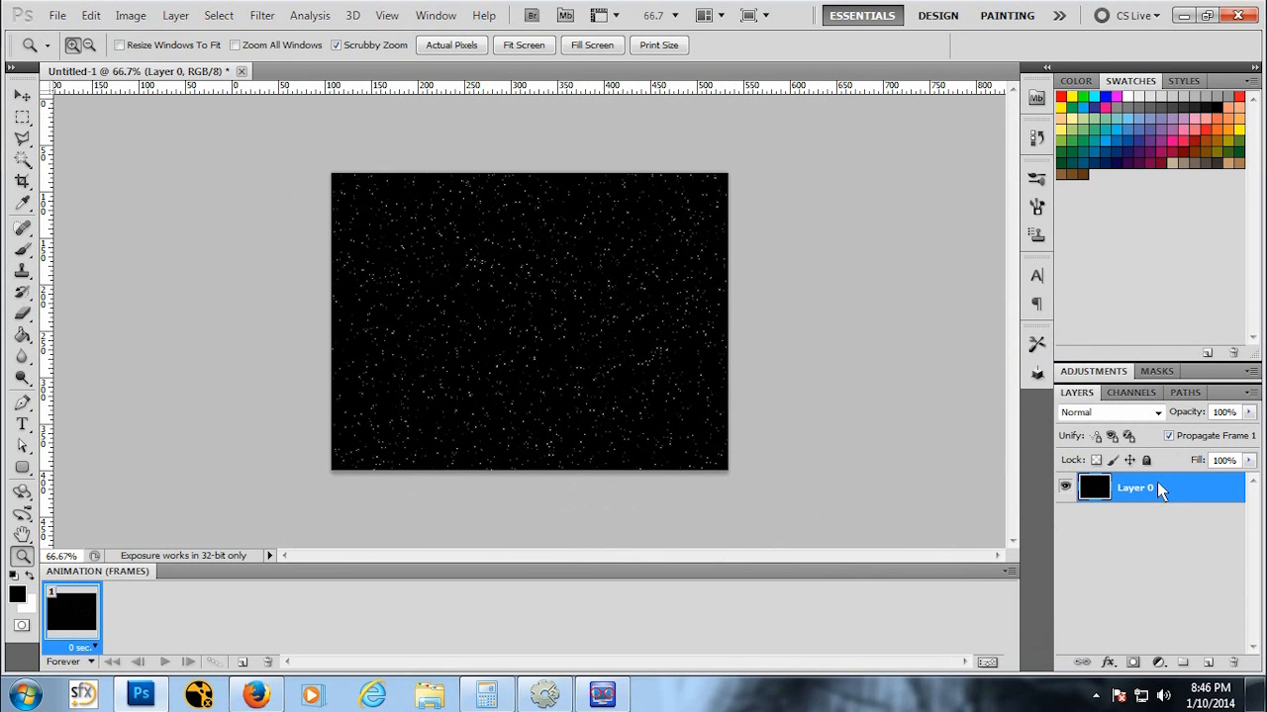
left_click(269, 14)
mouse_move(319, 247)
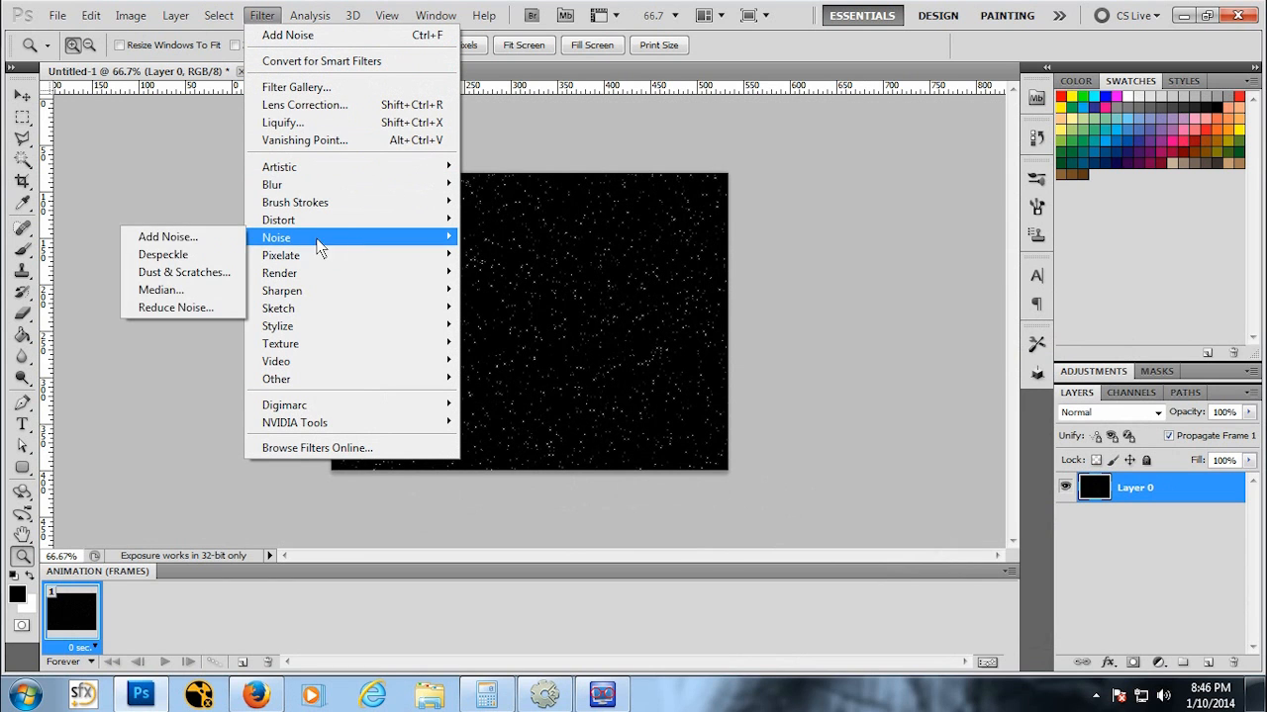
left_click(213, 239)
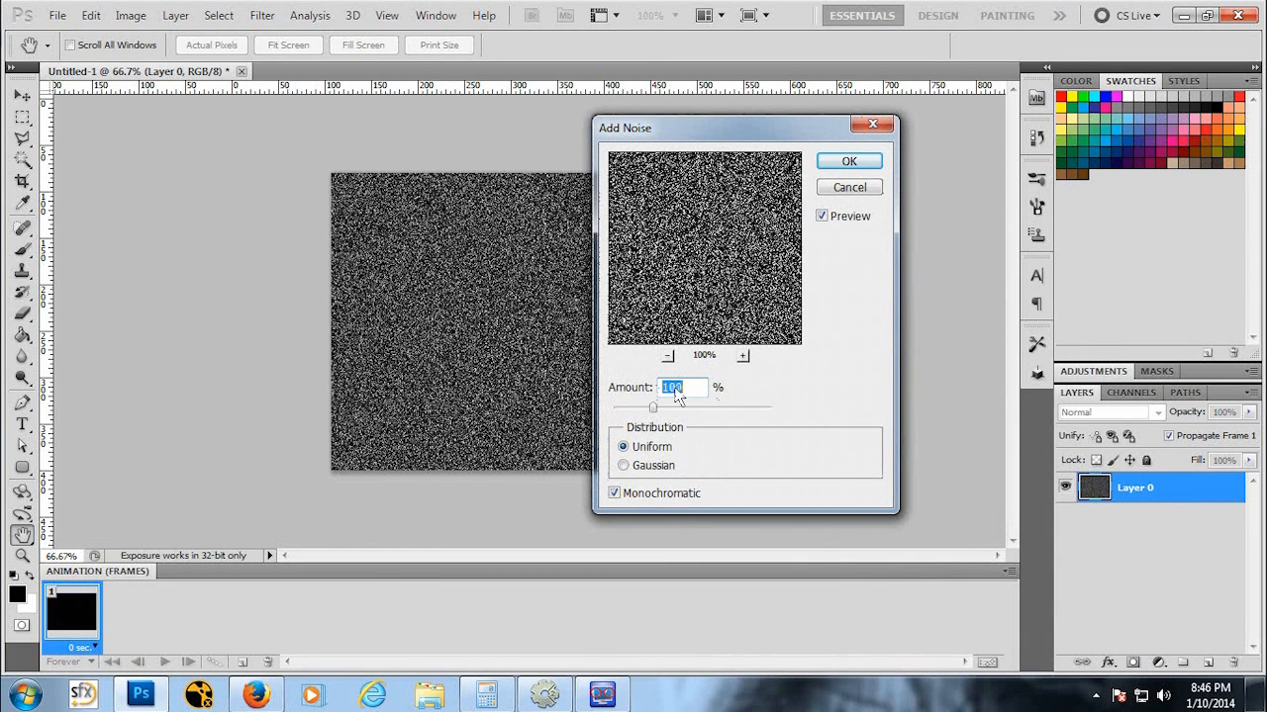
mouse_move(653, 408)
left_mouse_down()
mouse_move(664, 408)
mouse_move(630, 408)
mouse_move(647, 407)
left_mouse_up()
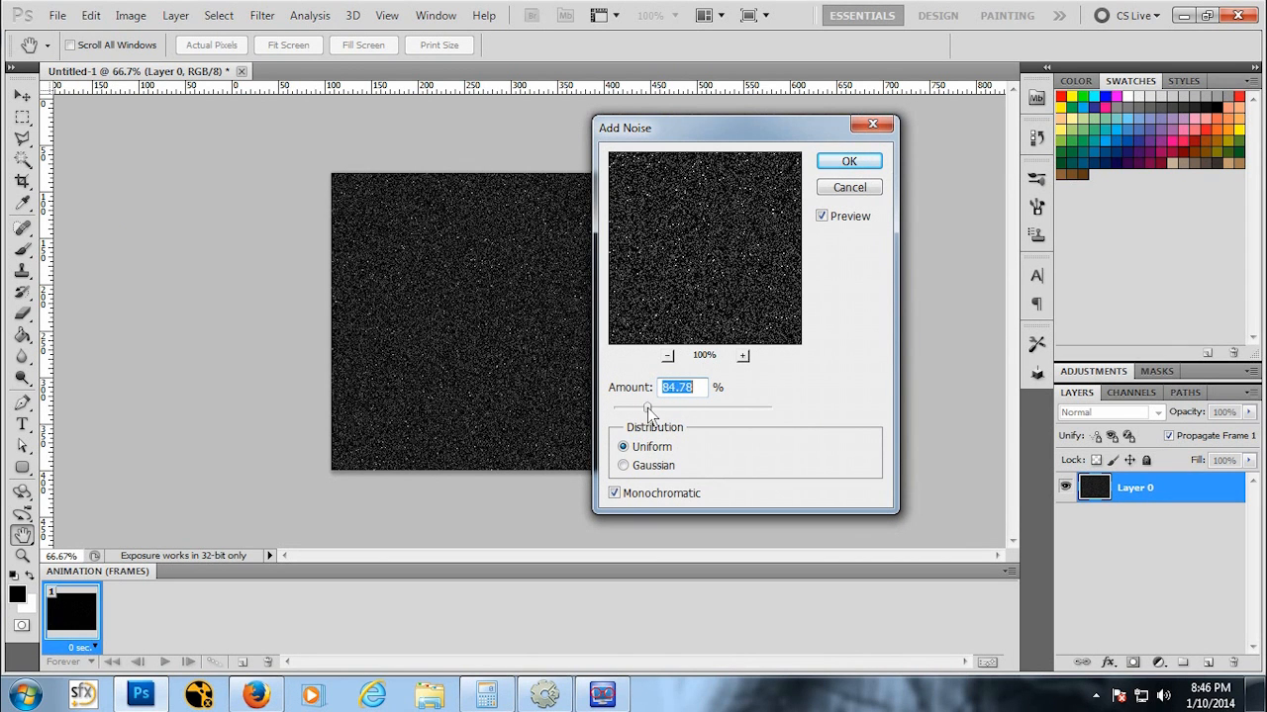
left_click(851, 187)
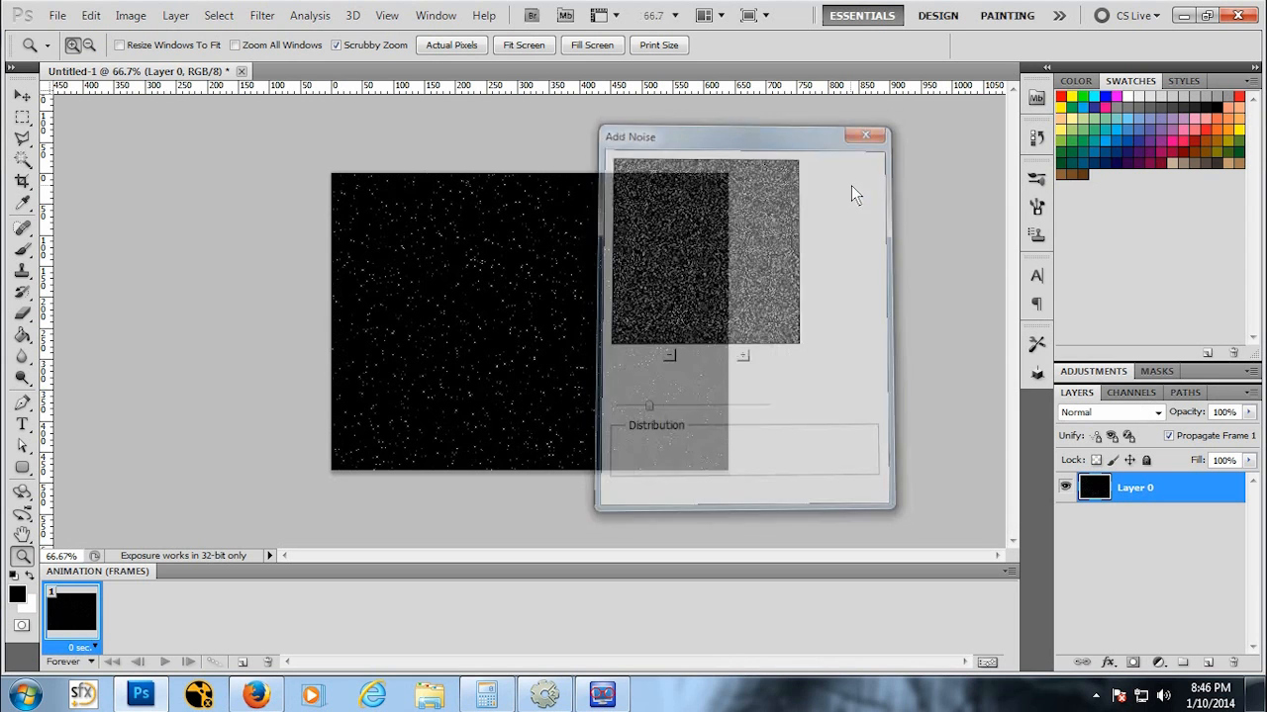
Step: Apply a Levels adjustment with the black input level pushed fully towards the white end
left_click(132, 16)
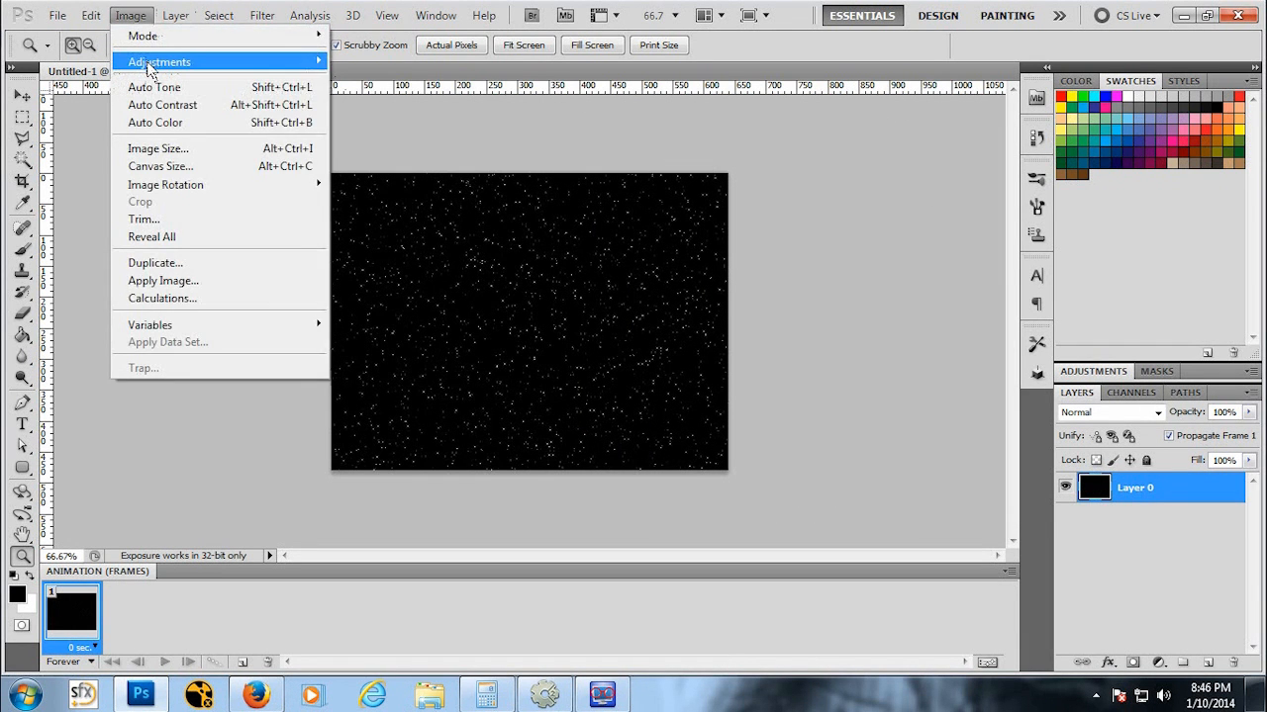
mouse_move(168, 56)
left_click(356, 77)
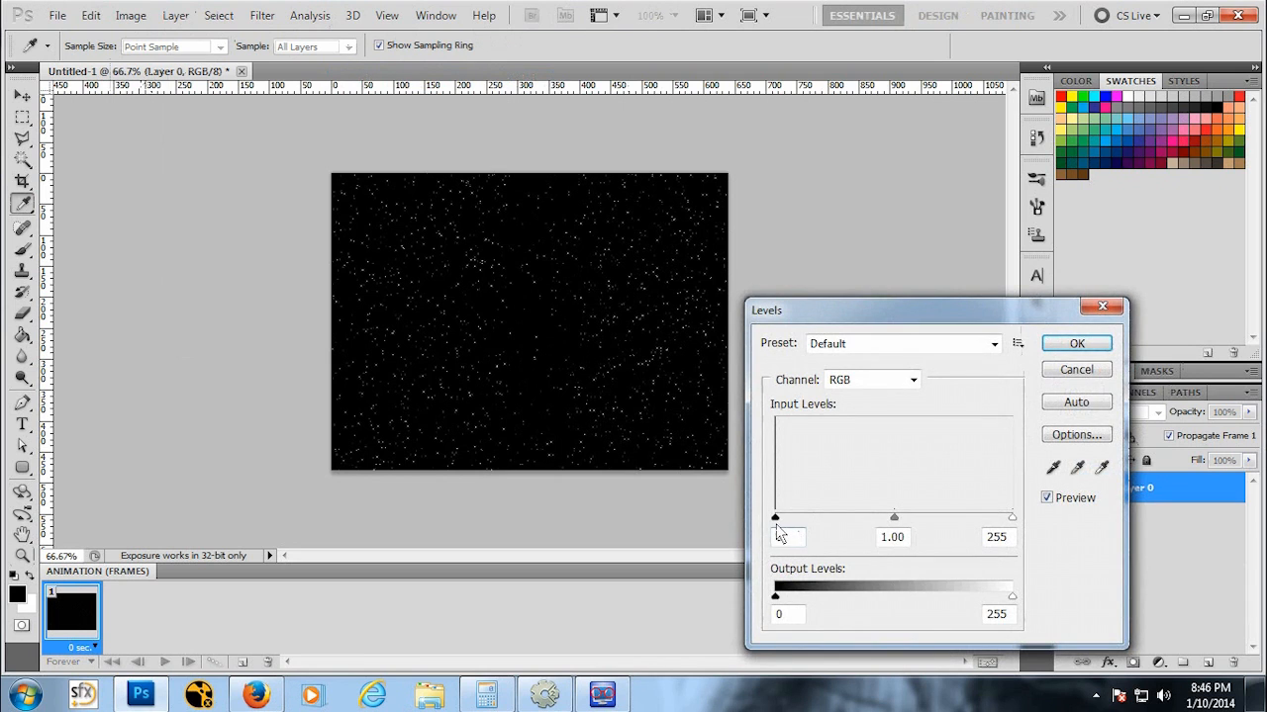
left_click_drag(776, 518, 1019, 516)
left_click(1077, 343)
Step: Open the Save As dialog to save the star field image
key("z")
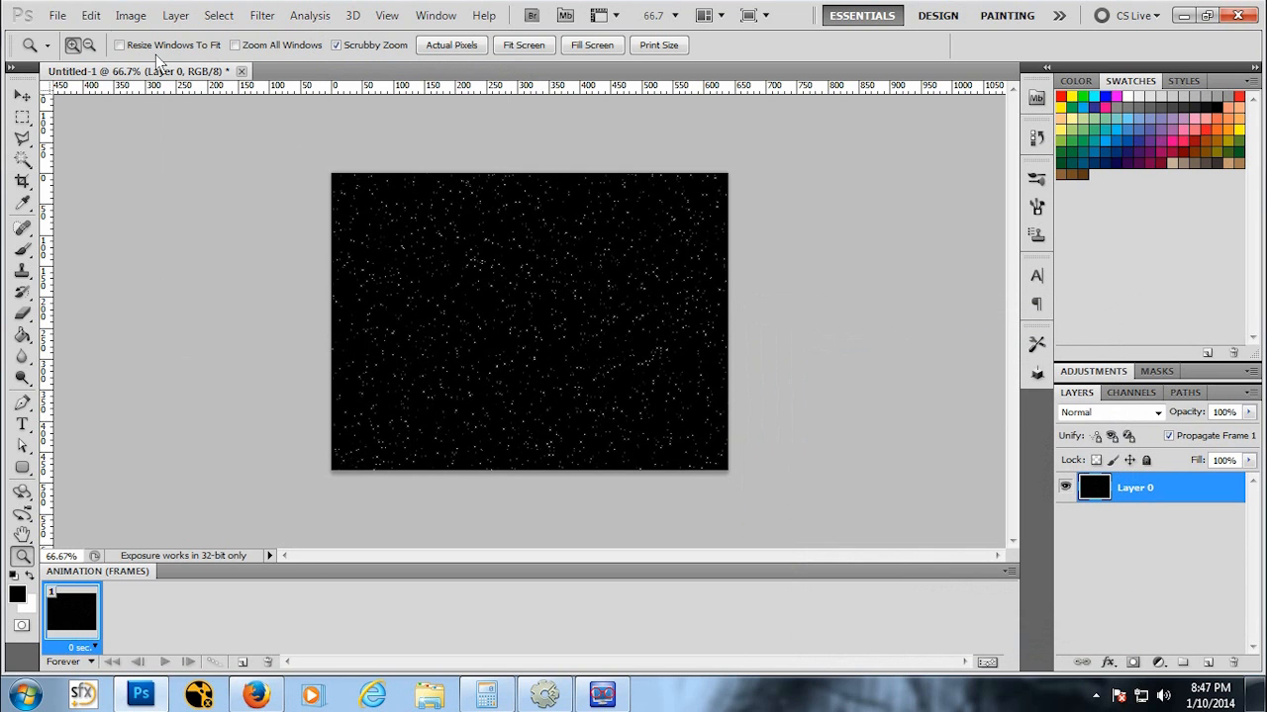
left_click(54, 16)
left_click(139, 285)
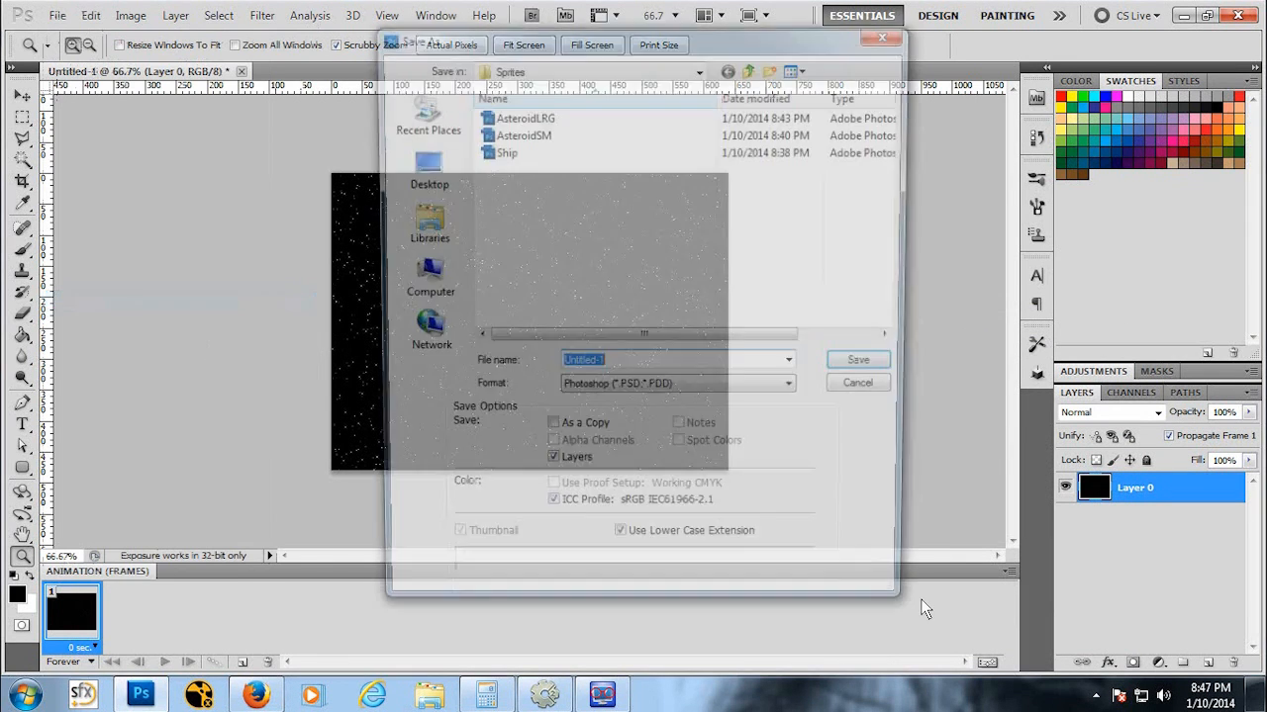
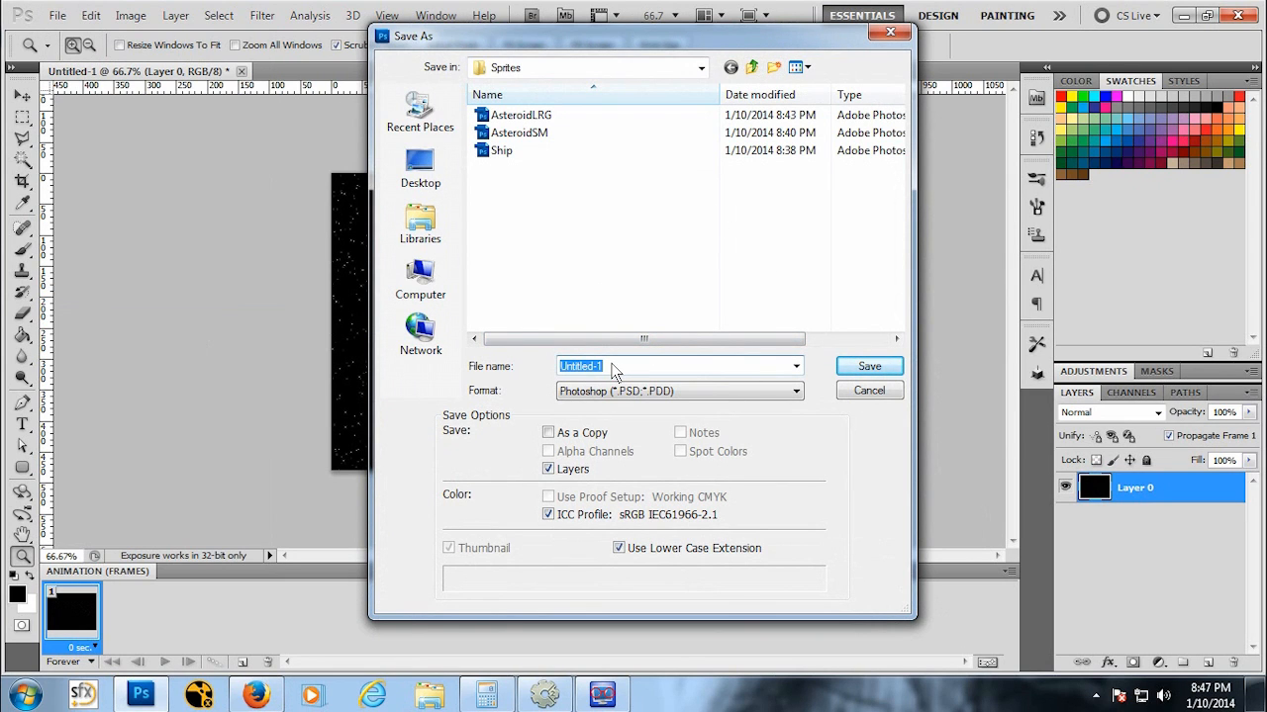
Step: Save the star field image as StarrySky in the Sprites folder
type("StarrySky")
left_click(881, 374)
left_click(958, 256)
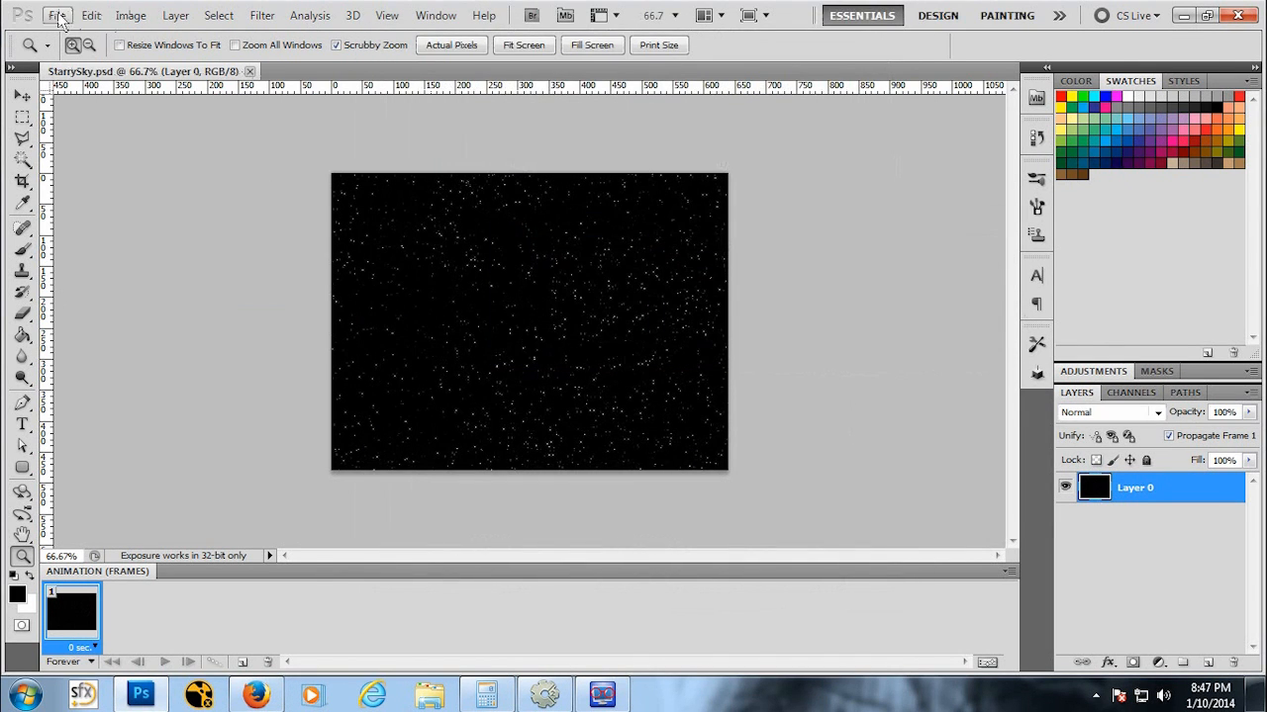
Step: Save a copy of the star field in PNG format as StarrySky.png with no interlacing
left_click(57, 16)
left_click(94, 304)
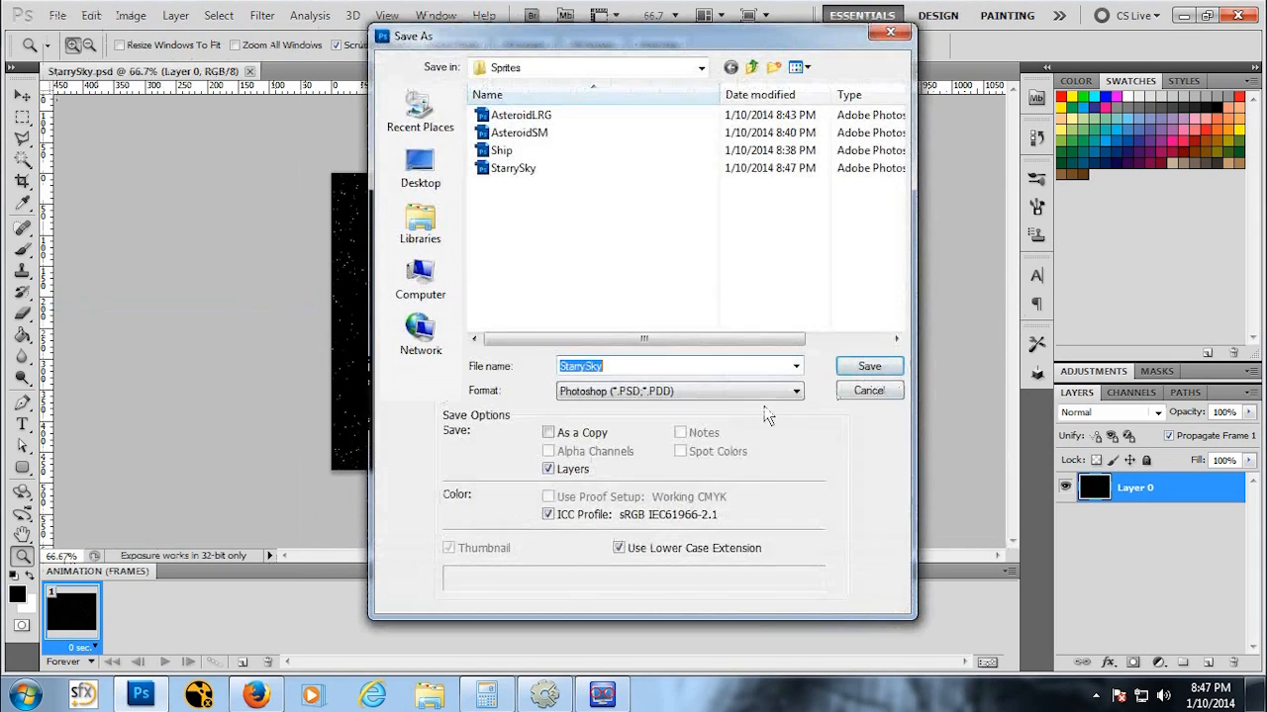
left_click(690, 392)
left_click(732, 591)
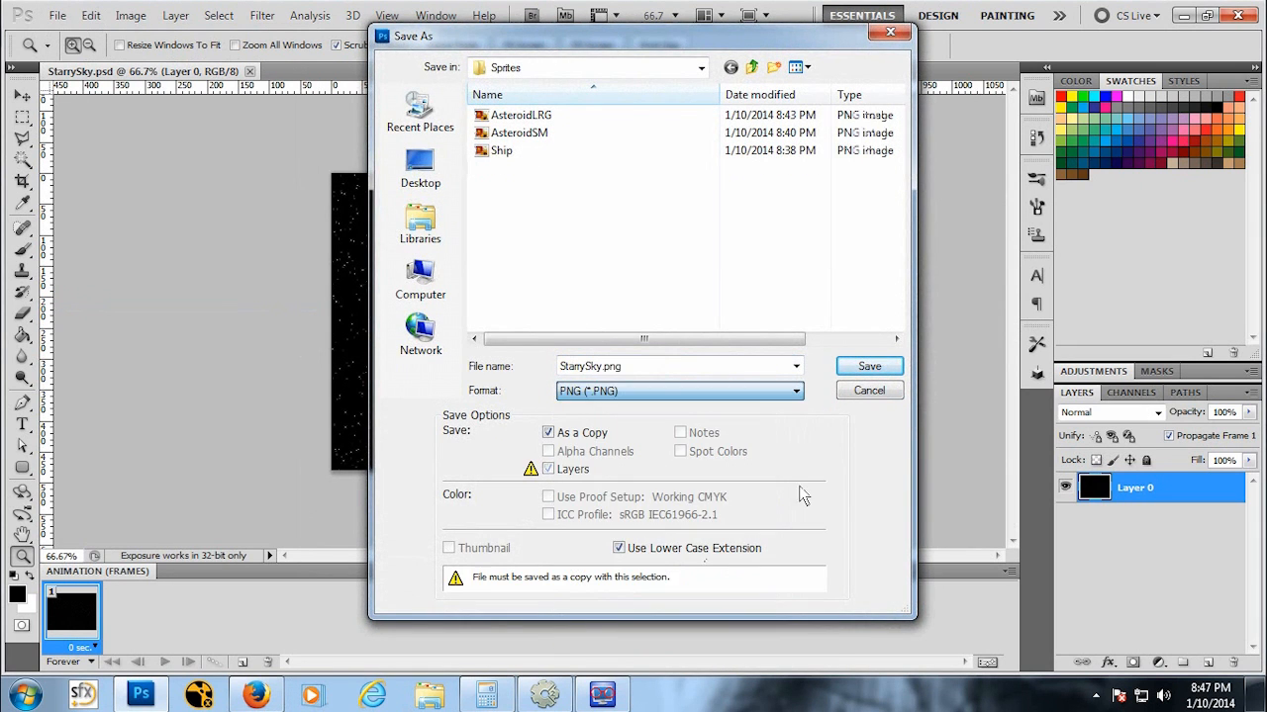
left_click(877, 366)
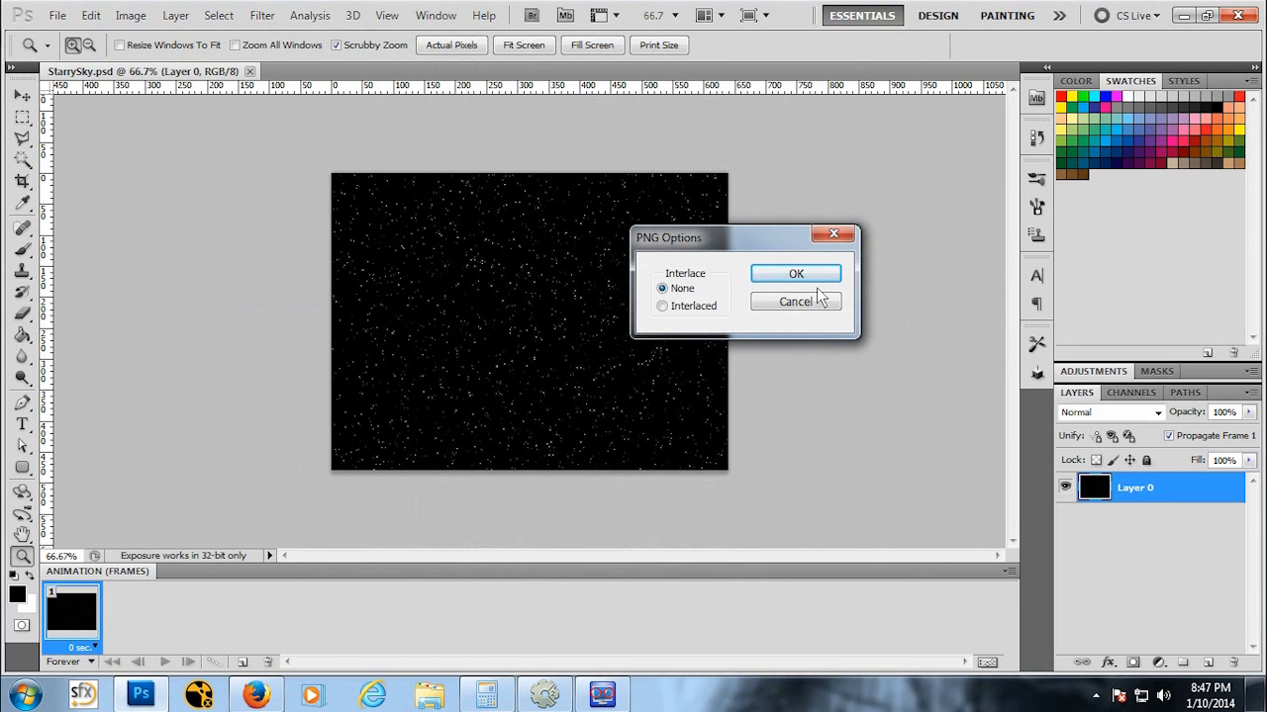
left_click(831, 273)
Step: Switch to Construct 2 and insert a new Tiled Background object into Layout 1
left_click(543, 695)
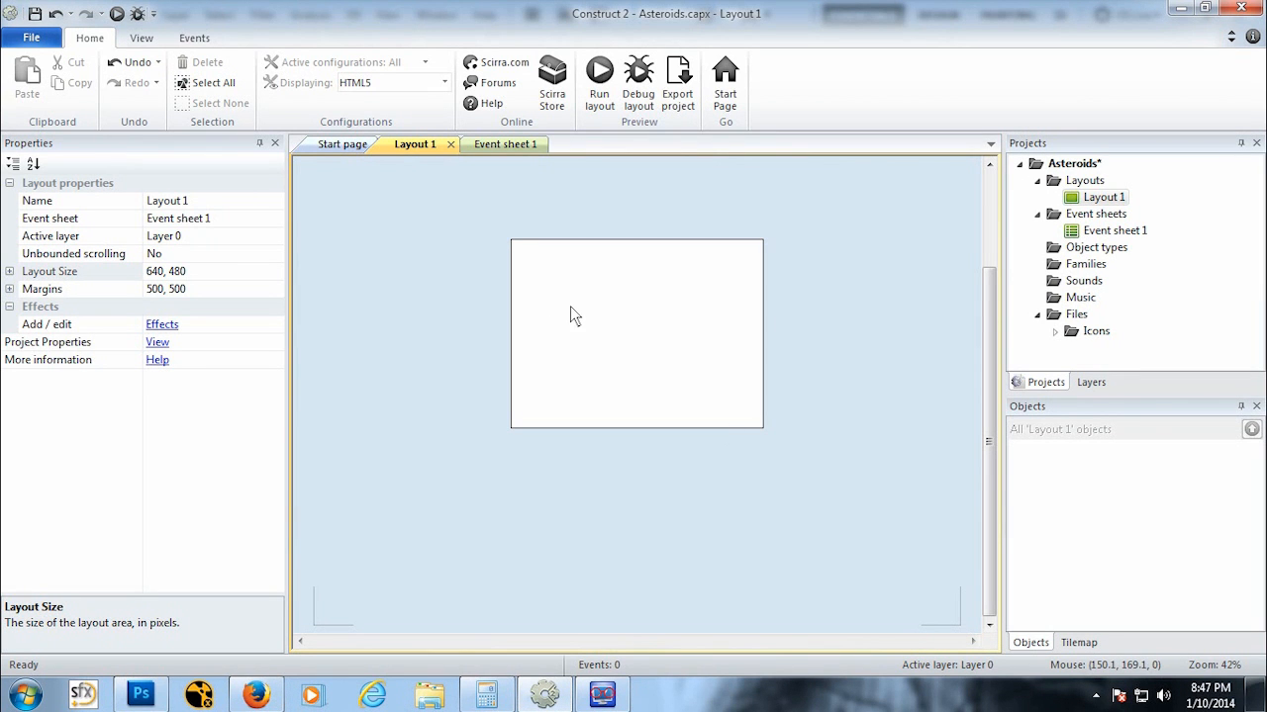
right_click(678, 321)
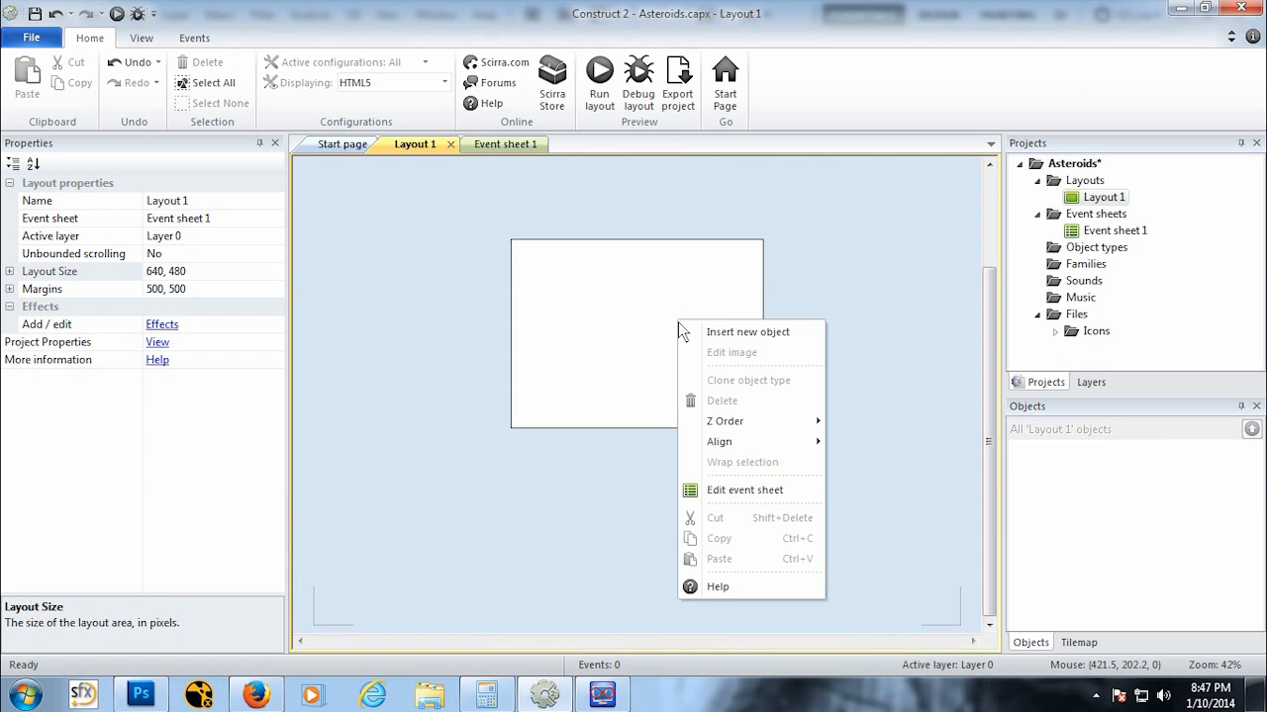
left_click(719, 333)
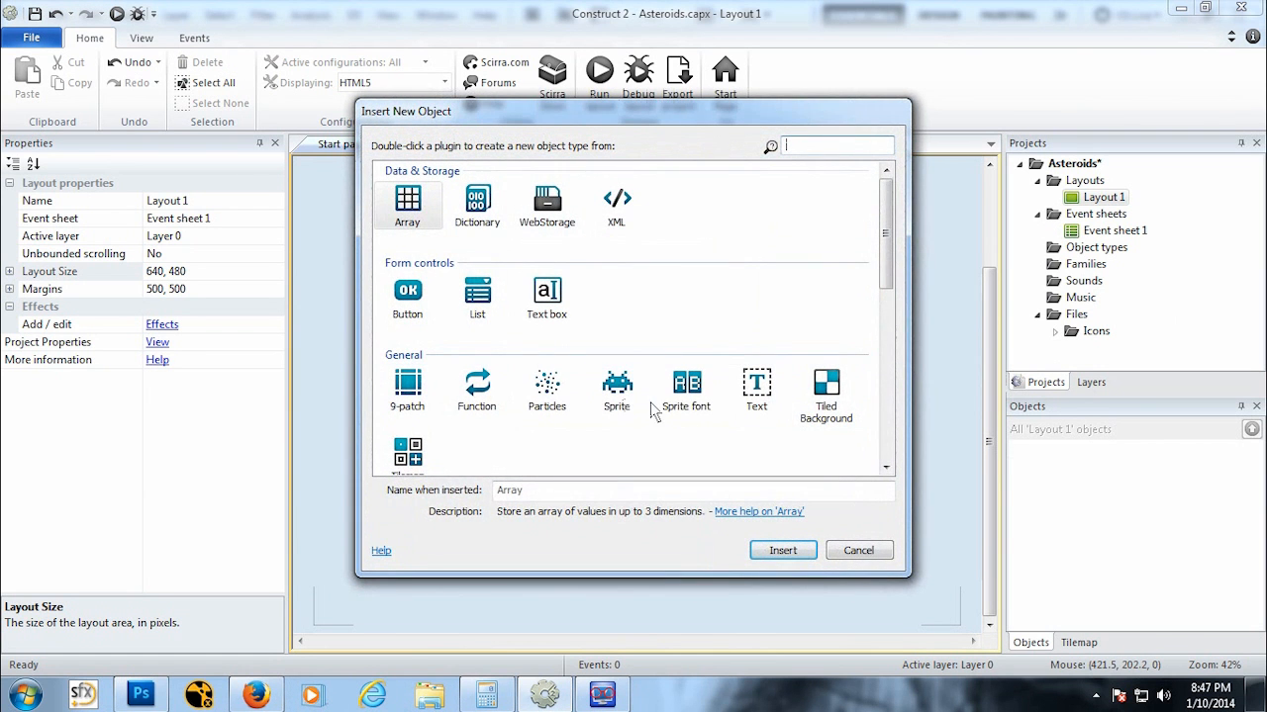
left_click(821, 394)
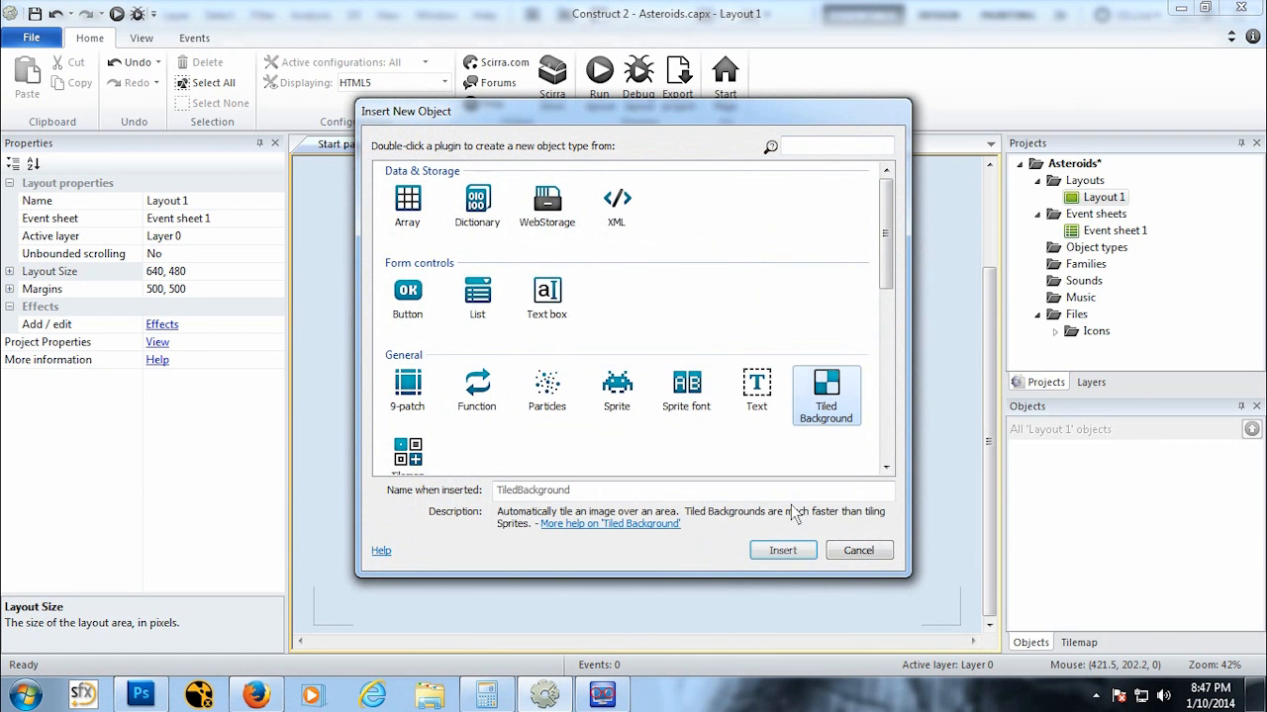
left_click(798, 550)
left_click(628, 308)
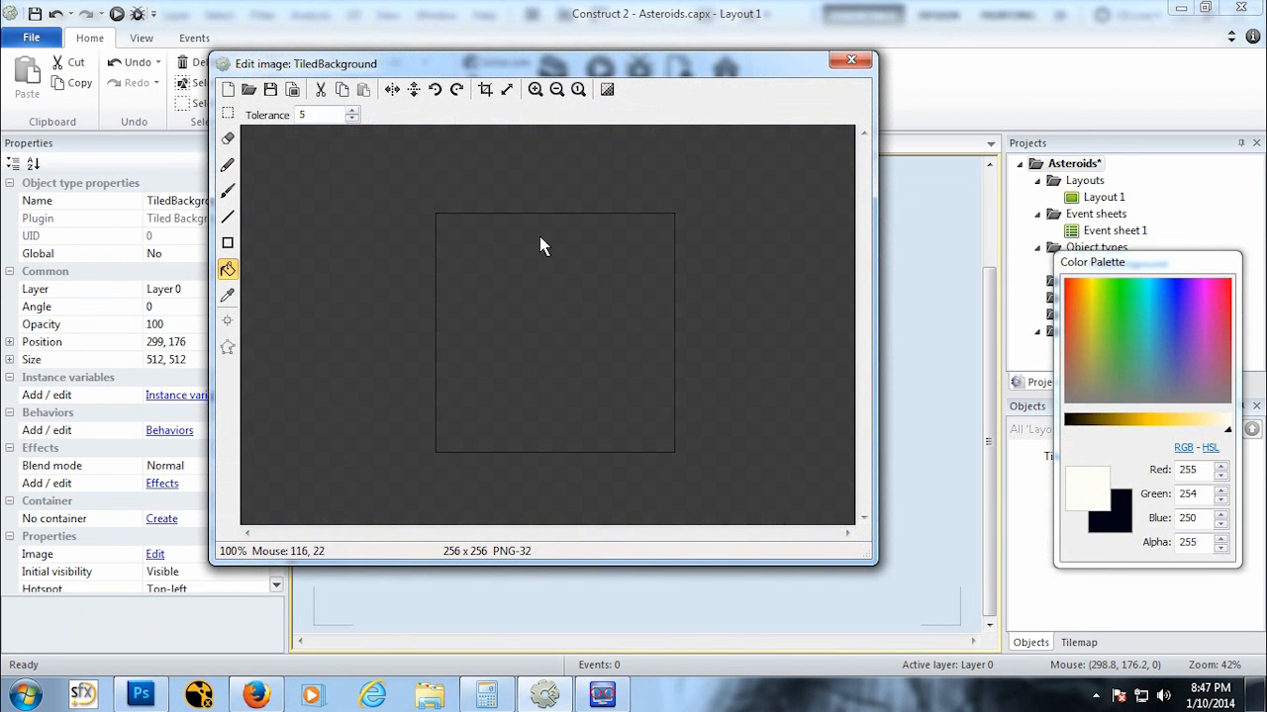
Step: Load StarrySky.png from Documents/Asteroids/Sprites as the tiled background's image and close the image editor
left_click(249, 91)
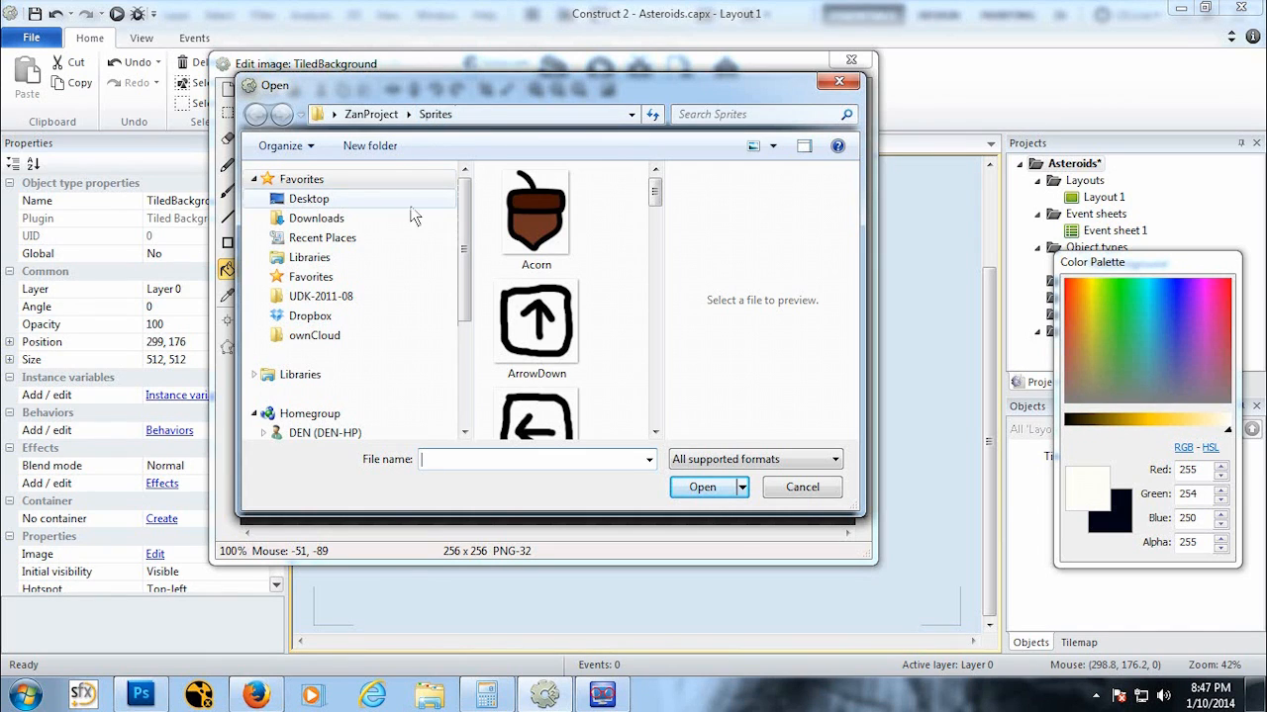
left_click(337, 259)
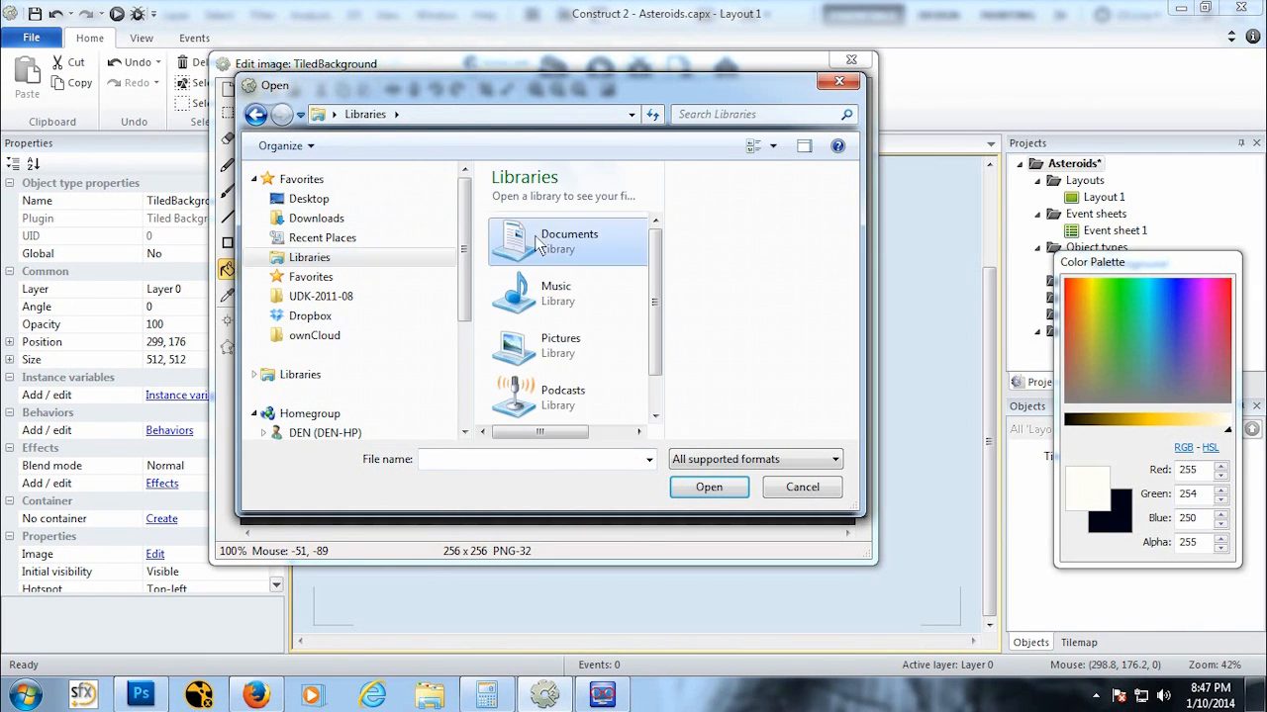
double_click(537, 247)
key("Down")
key("Down")
key("Down")
key("Down")
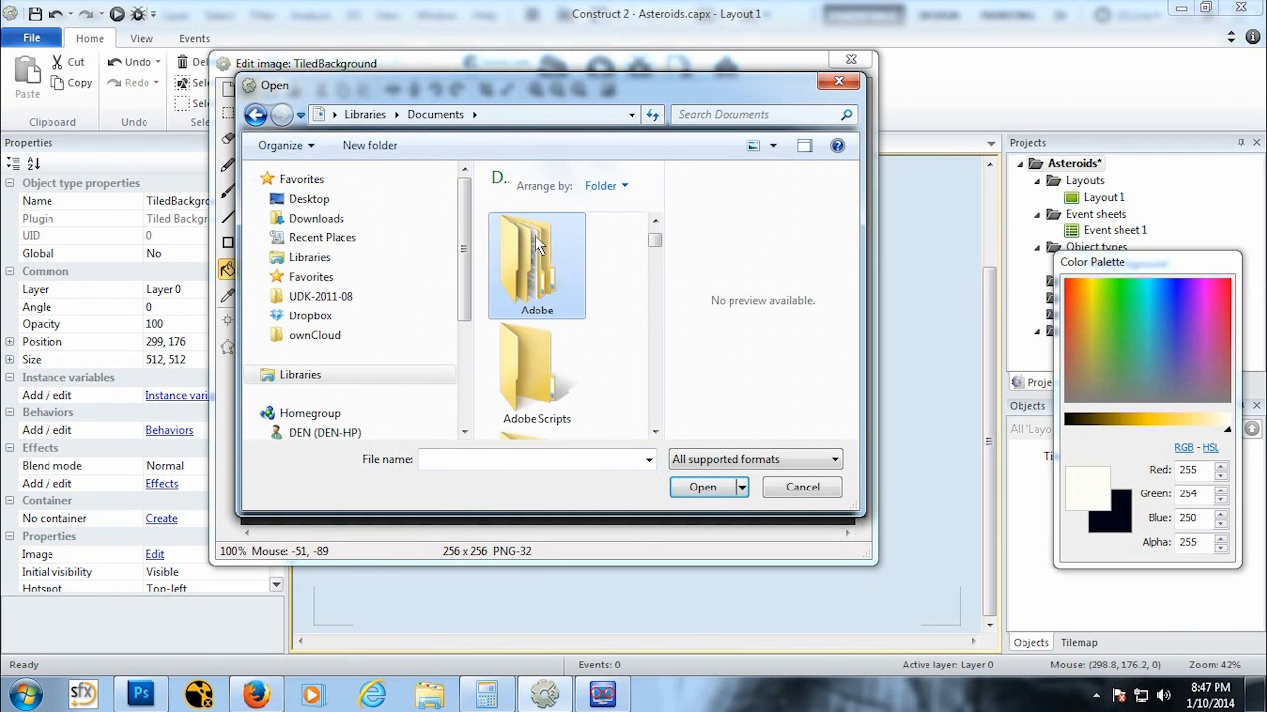
key("Down")
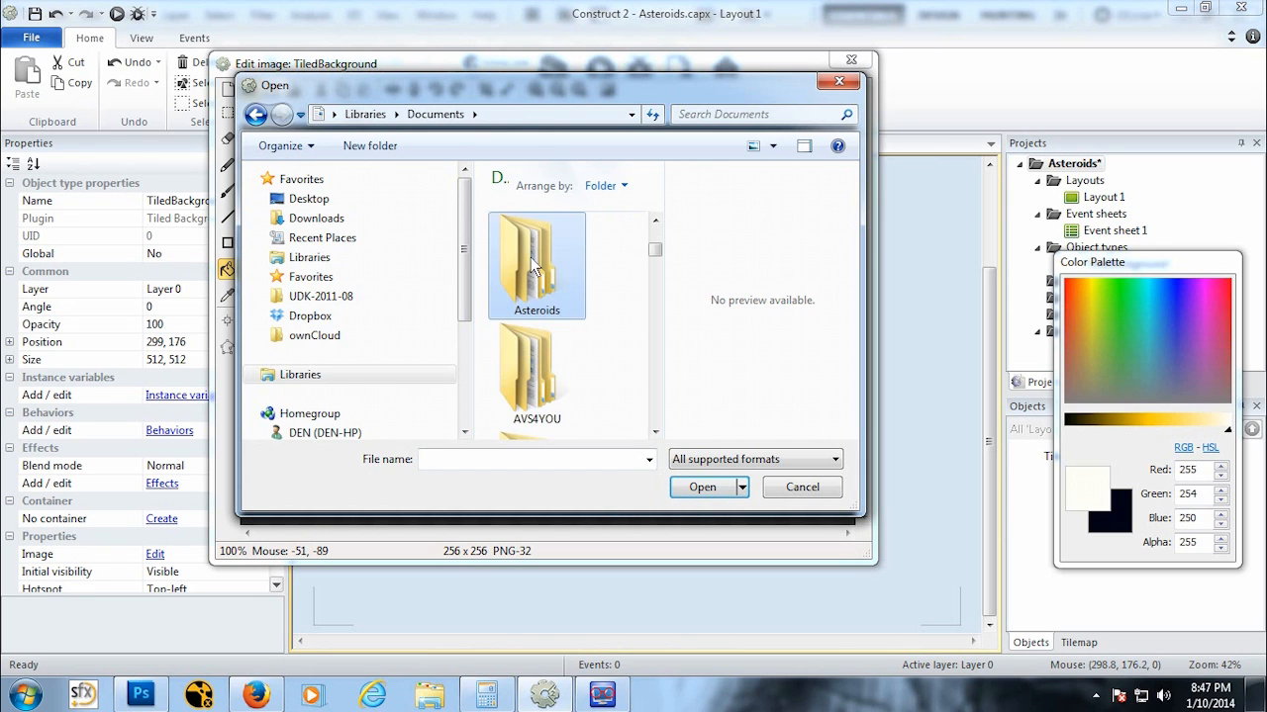
double_click(534, 267)
double_click(537, 262)
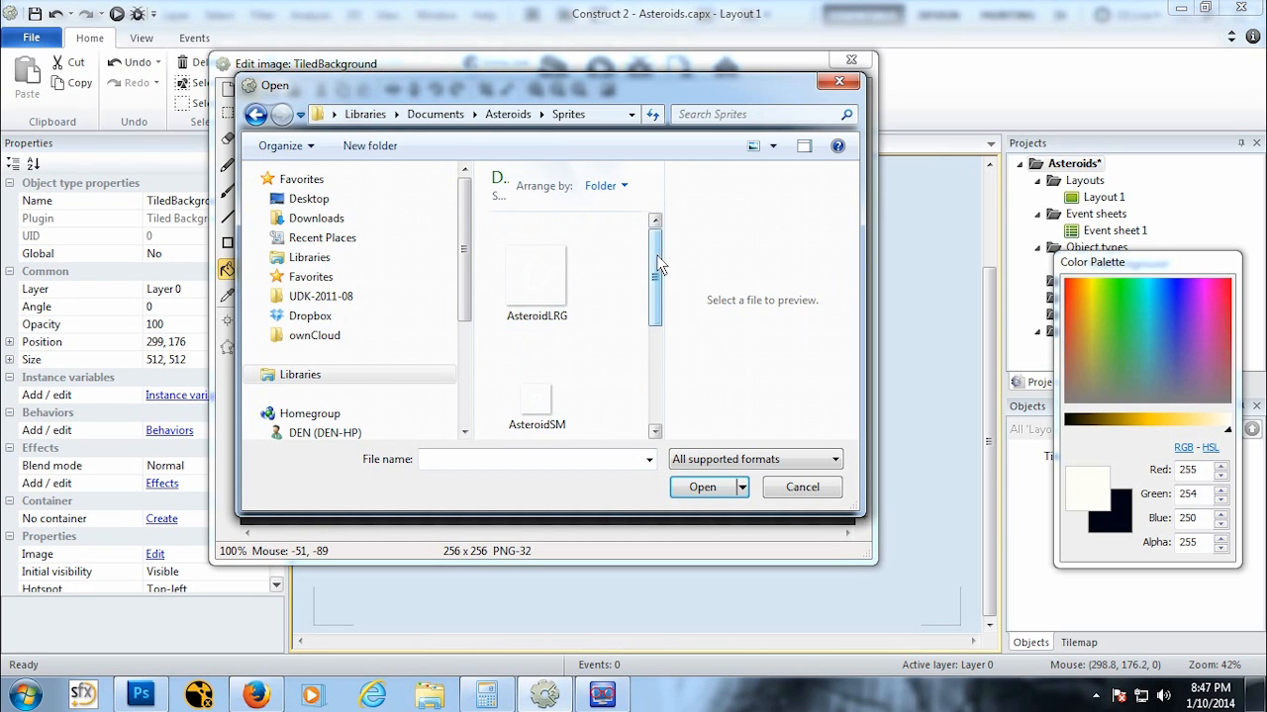
left_click_drag(660, 265, 658, 359)
left_click(535, 391)
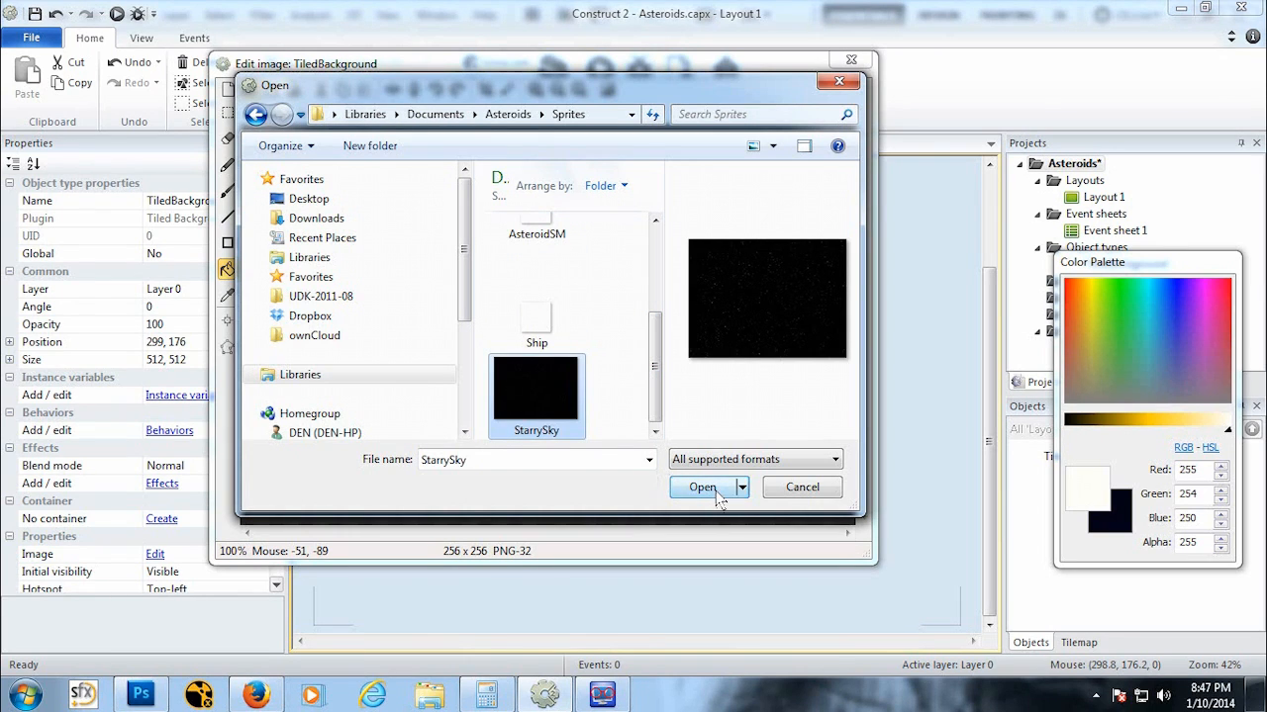
left_click(703, 487)
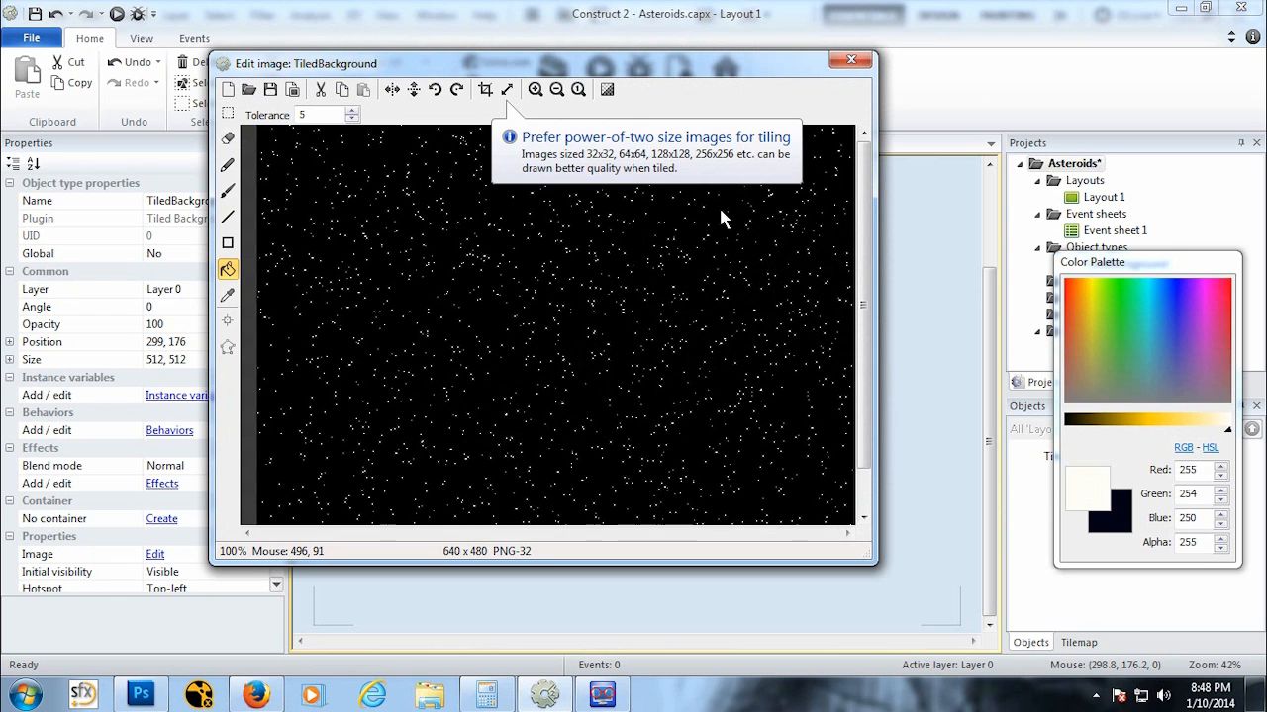
left_click(855, 61)
Step: Stretch the tiled background far beyond the layout edges horizontally and vertically
left_click_drag(687, 394, 638, 334)
left_click(453, 347)
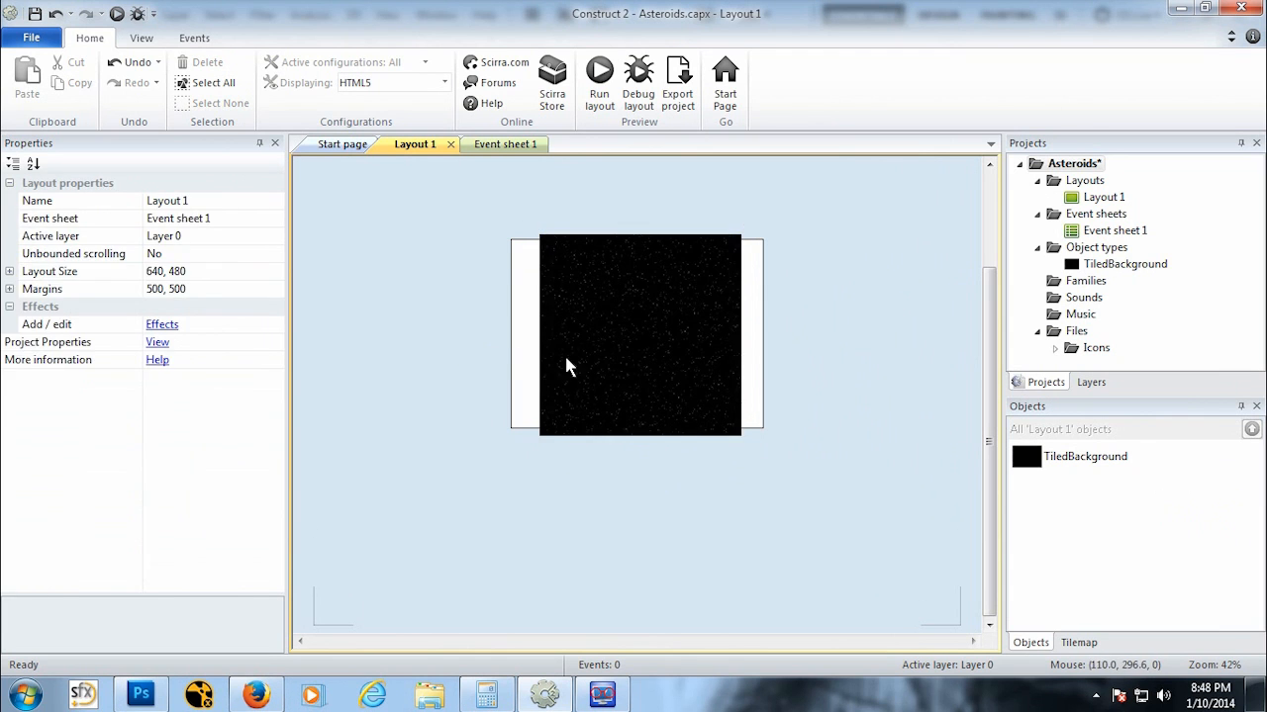
left_click(548, 344)
left_click_drag(530, 336, 319, 331)
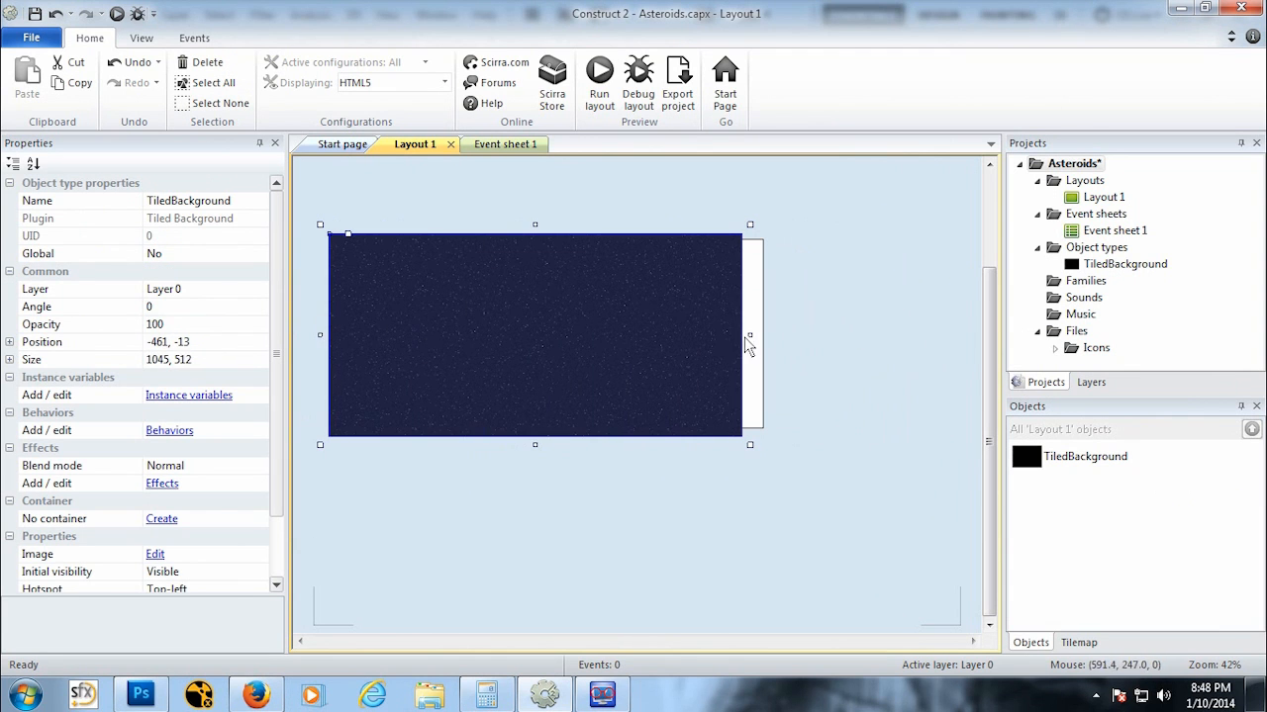
left_click_drag(752, 339, 1033, 336)
left_click_drag(1254, 327, 938, 307)
left_click(698, 482)
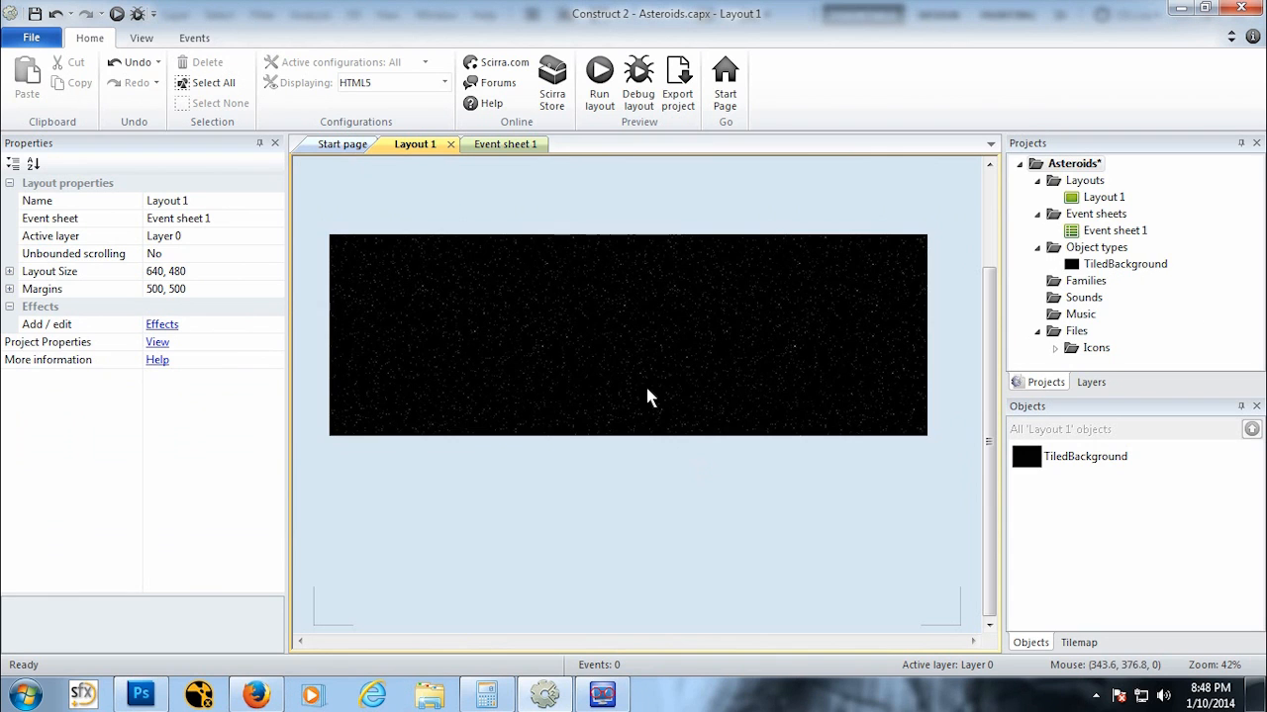
scroll(645, 396, "down", 4, "ctrl")
left_click(633, 445)
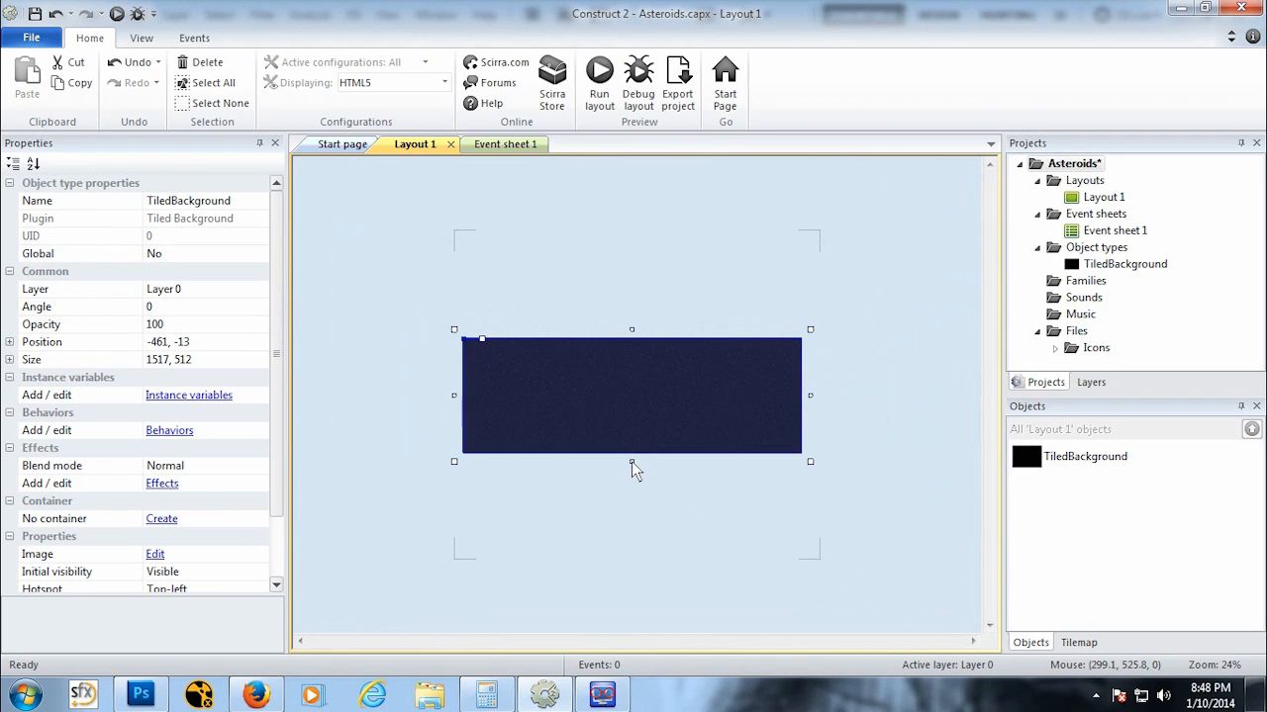
left_click_drag(631, 461, 632, 583)
left_click_drag(633, 332, 644, 203)
left_click(644, 203)
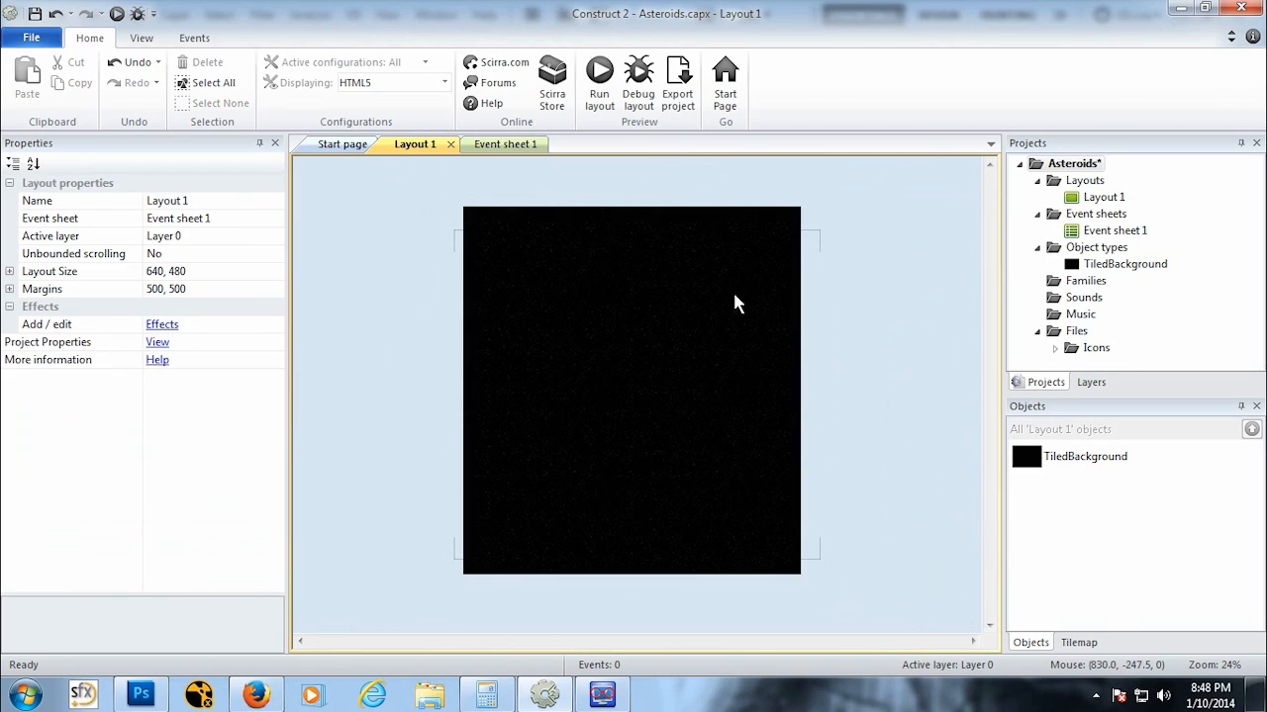
Step: Resize the tiled background to roughly cover the 640×480 layout, about 651 × 491 pixels
scroll(629, 444, "up", 5, "ctrl")
scroll(591, 444, "down", 3, "ctrl")
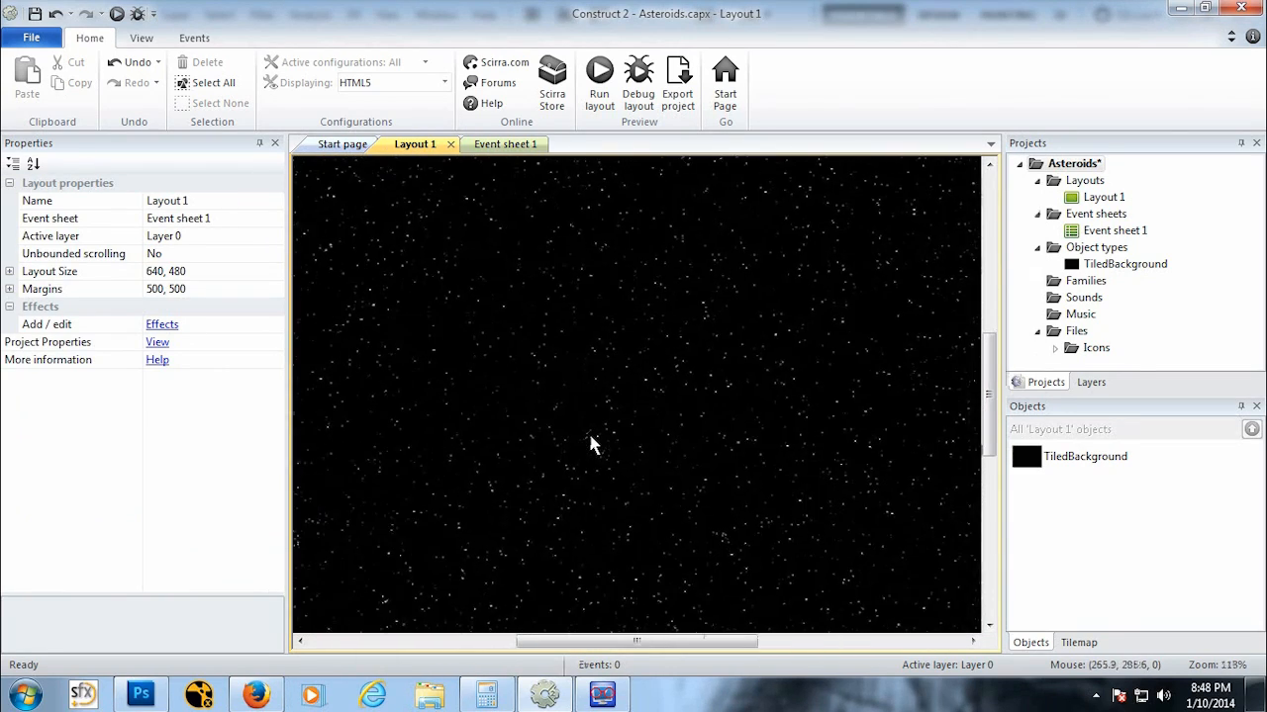
scroll(590, 445, "down", 3, "ctrl")
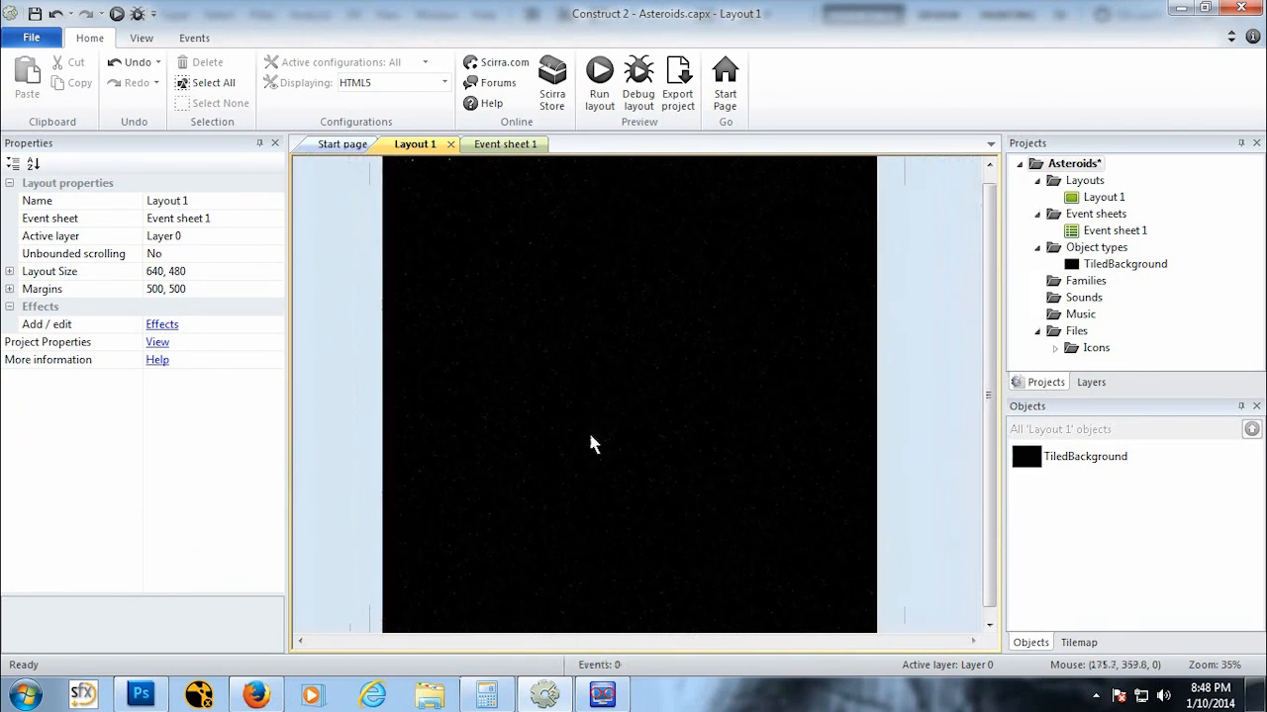
left_click(653, 358)
left_click_drag(631, 177, 612, 287)
right_click(610, 285)
left_click_drag(576, 326, 594, 321)
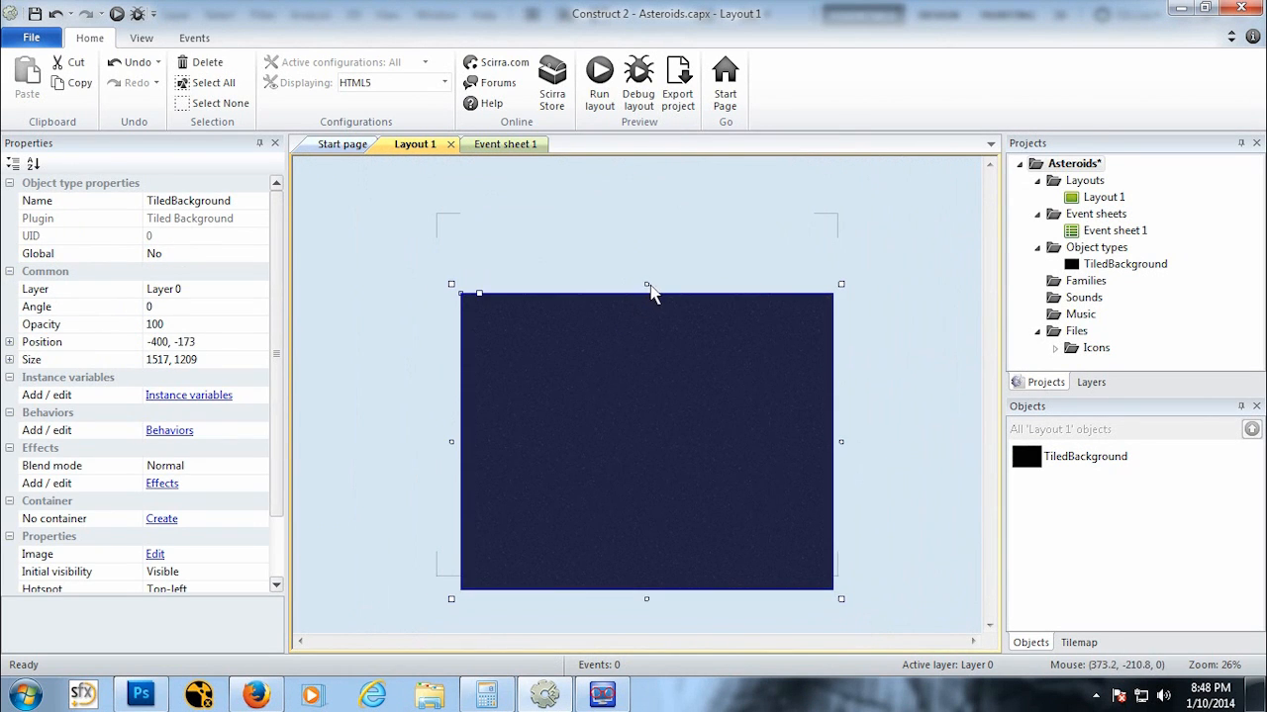
left_click_drag(651, 293, 668, 334)
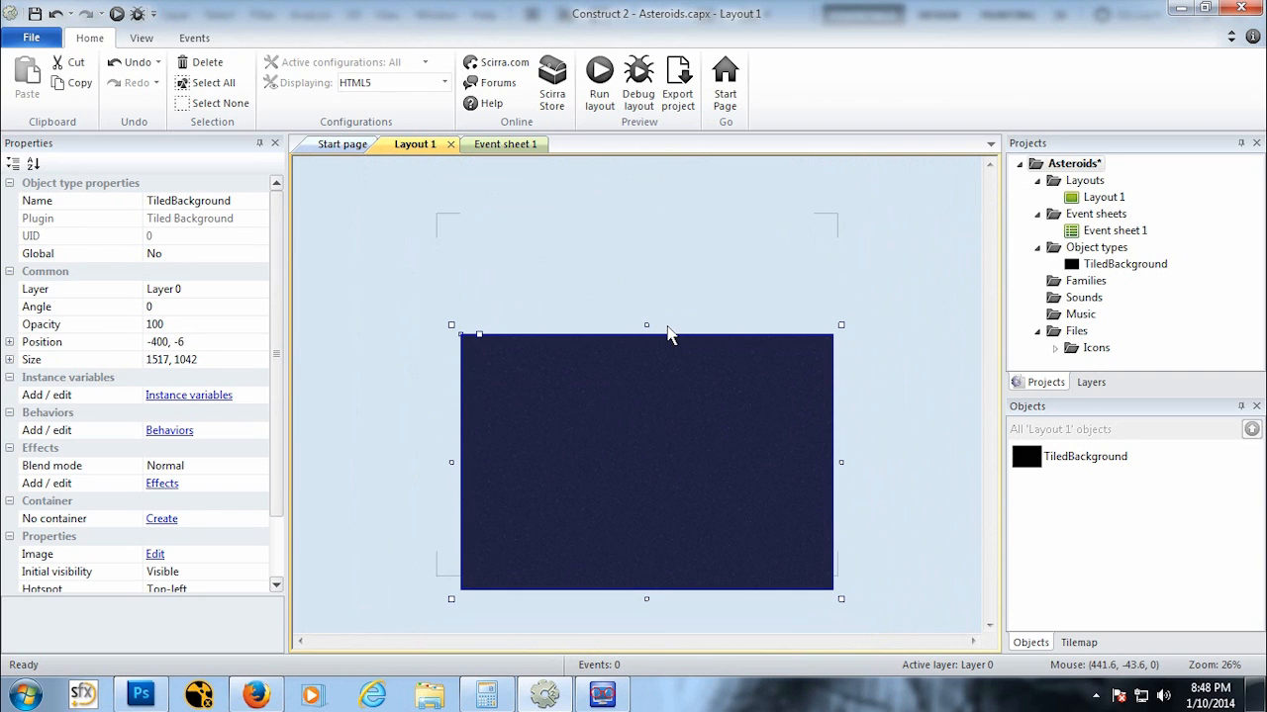
left_click_drag(646, 599, 659, 465)
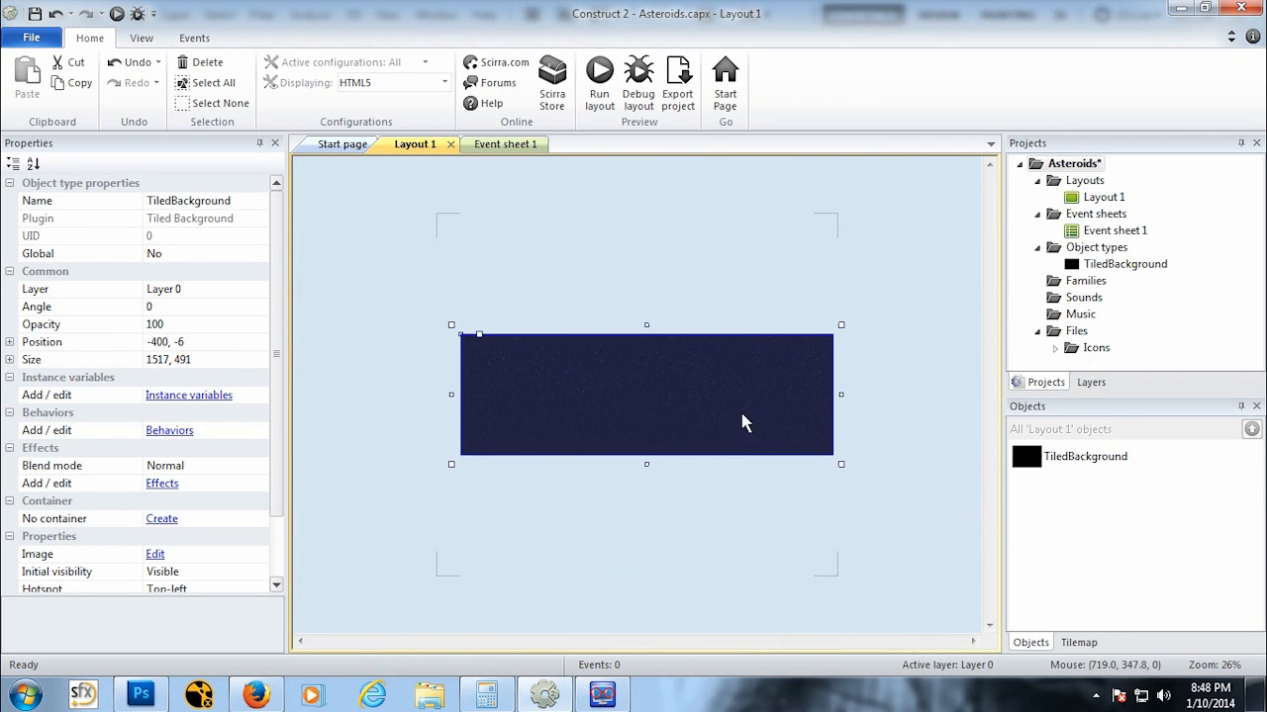
left_click_drag(841, 395, 724, 368)
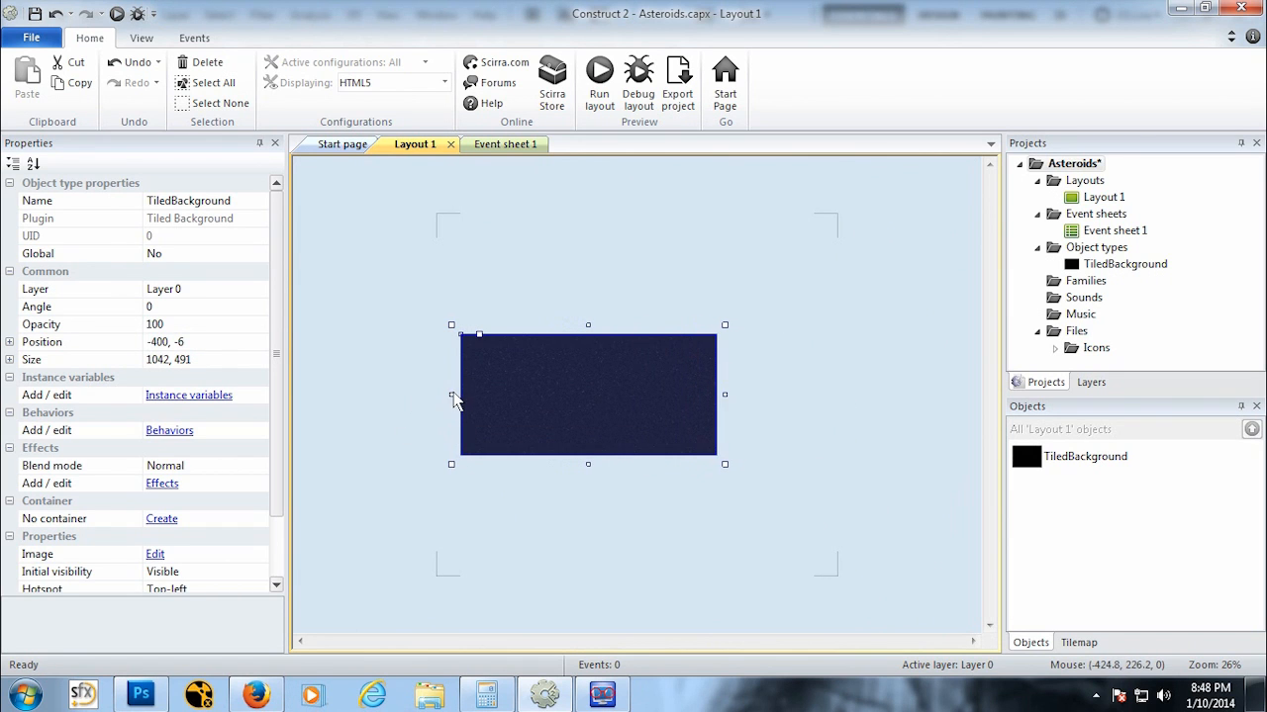
left_click_drag(451, 395, 554, 413)
left_click(622, 457)
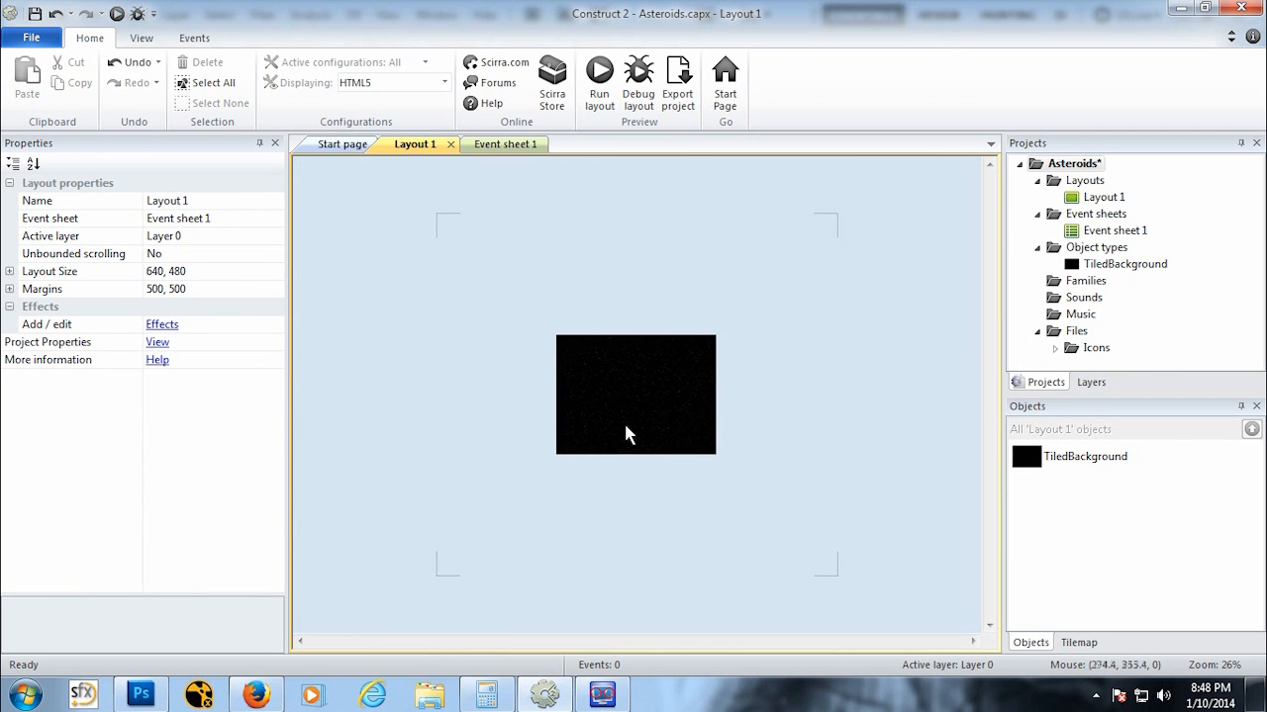
Step: Rename the tiled background object type to BG
scroll(624, 429, "up", 5, "ctrl")
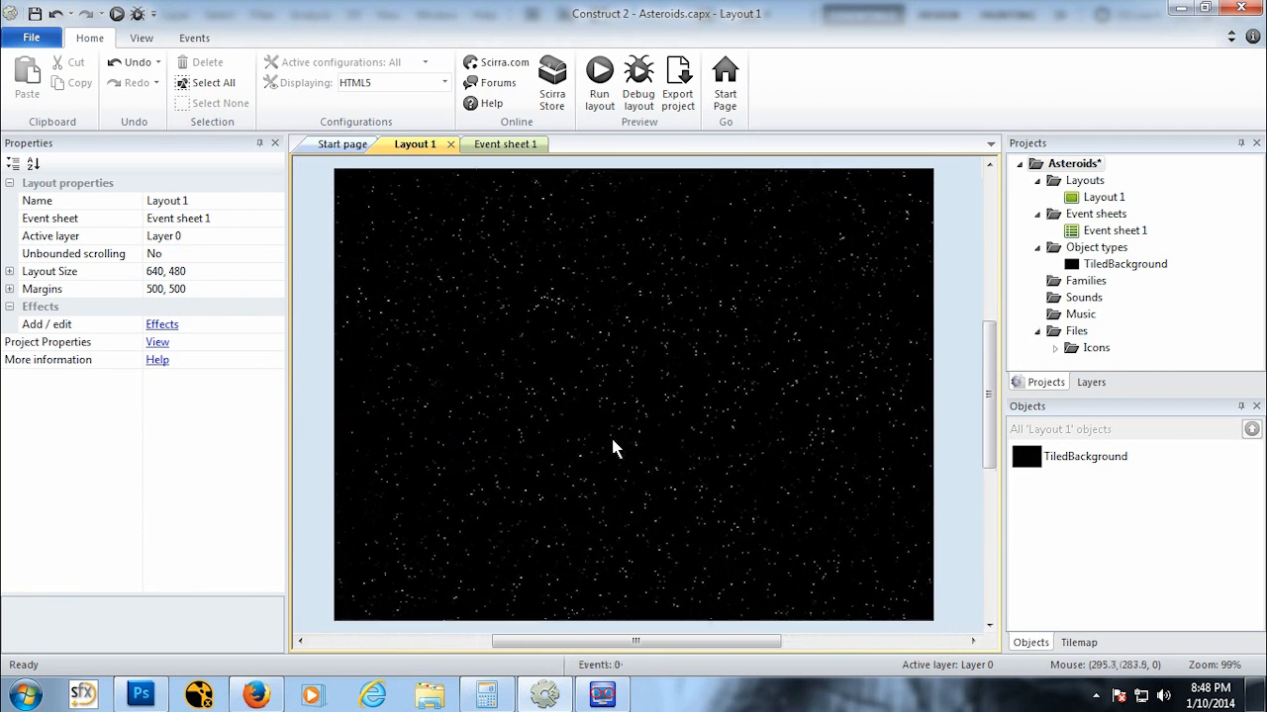
scroll(665, 370, "down", 1)
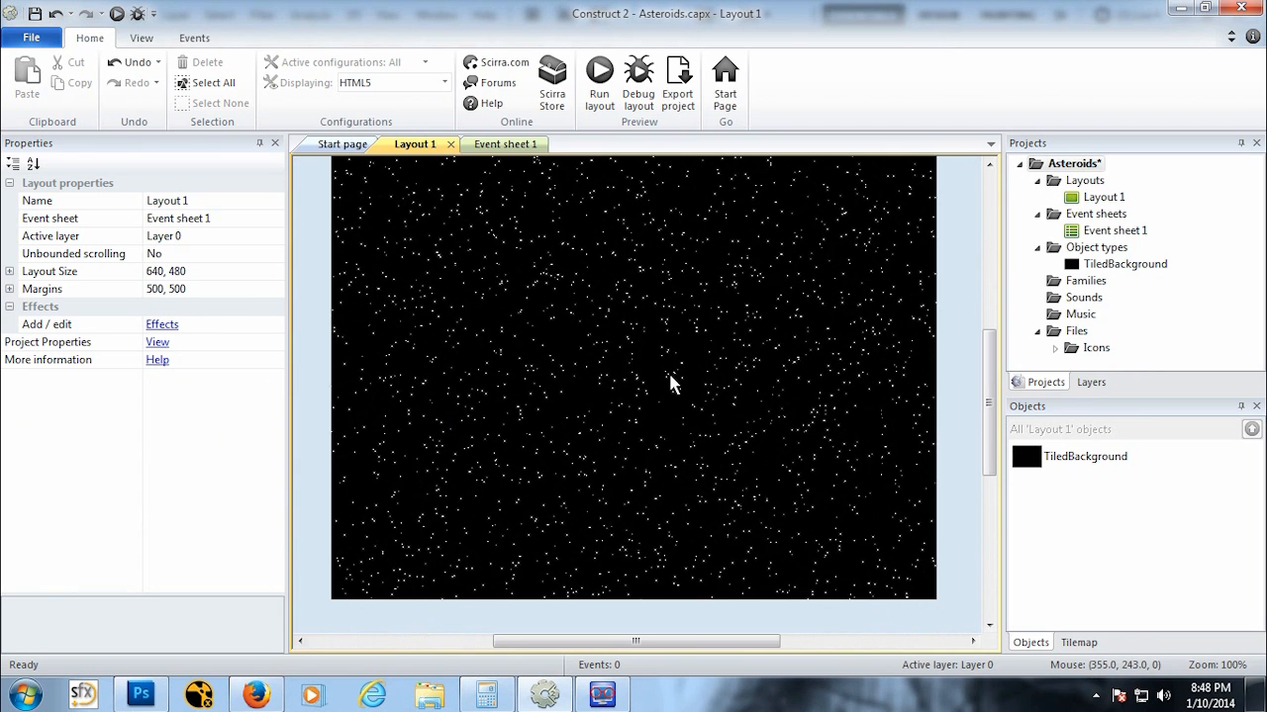
scroll(670, 378, "down", 1, "ctrl")
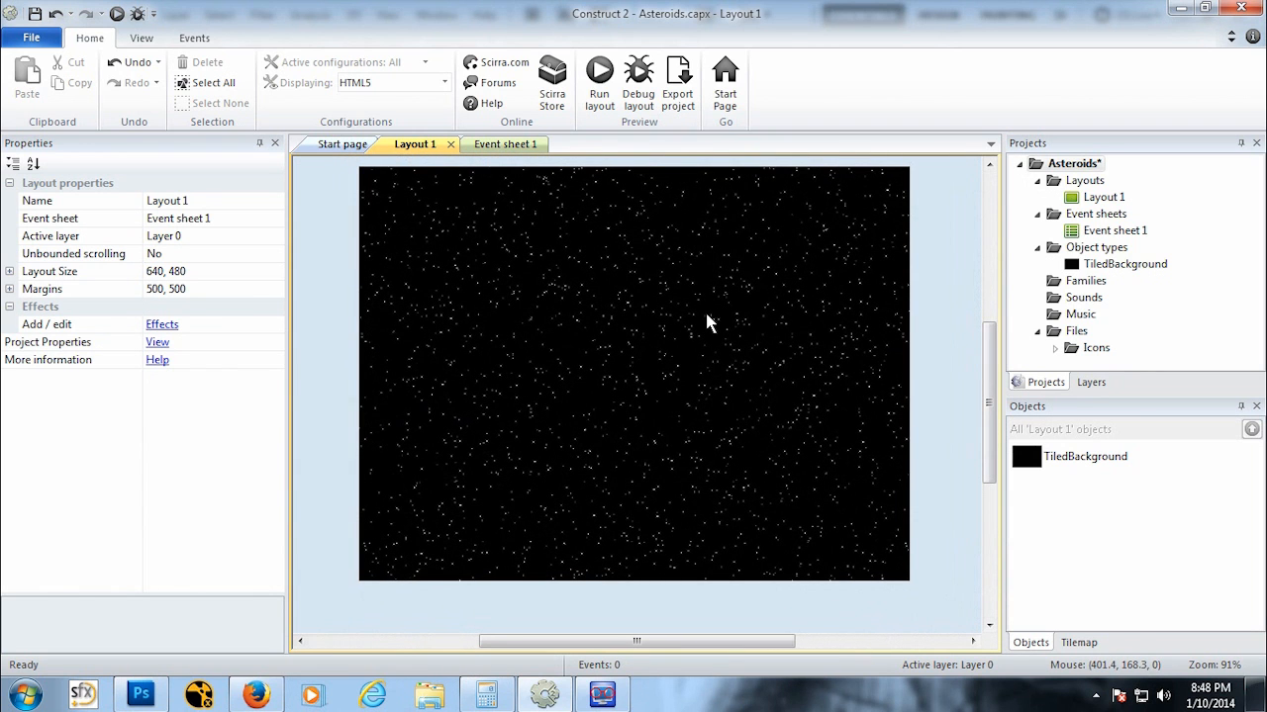
right_click(1098, 465)
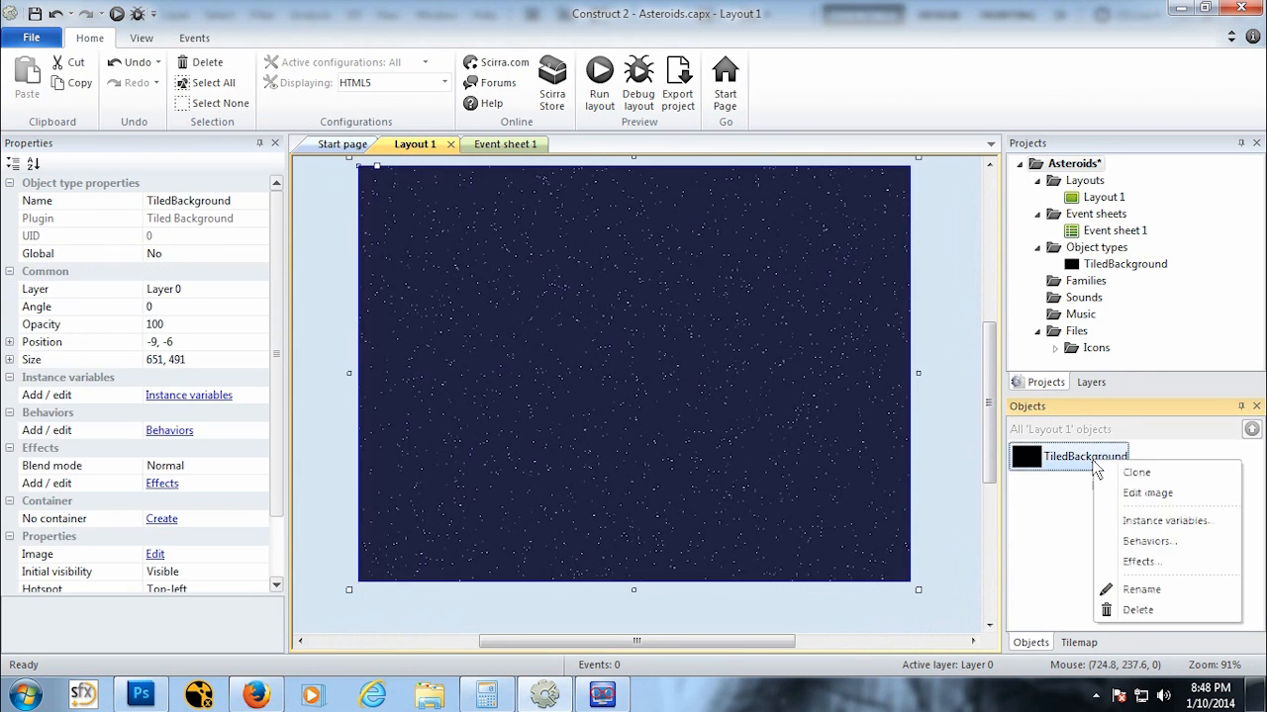
left_click(1153, 592)
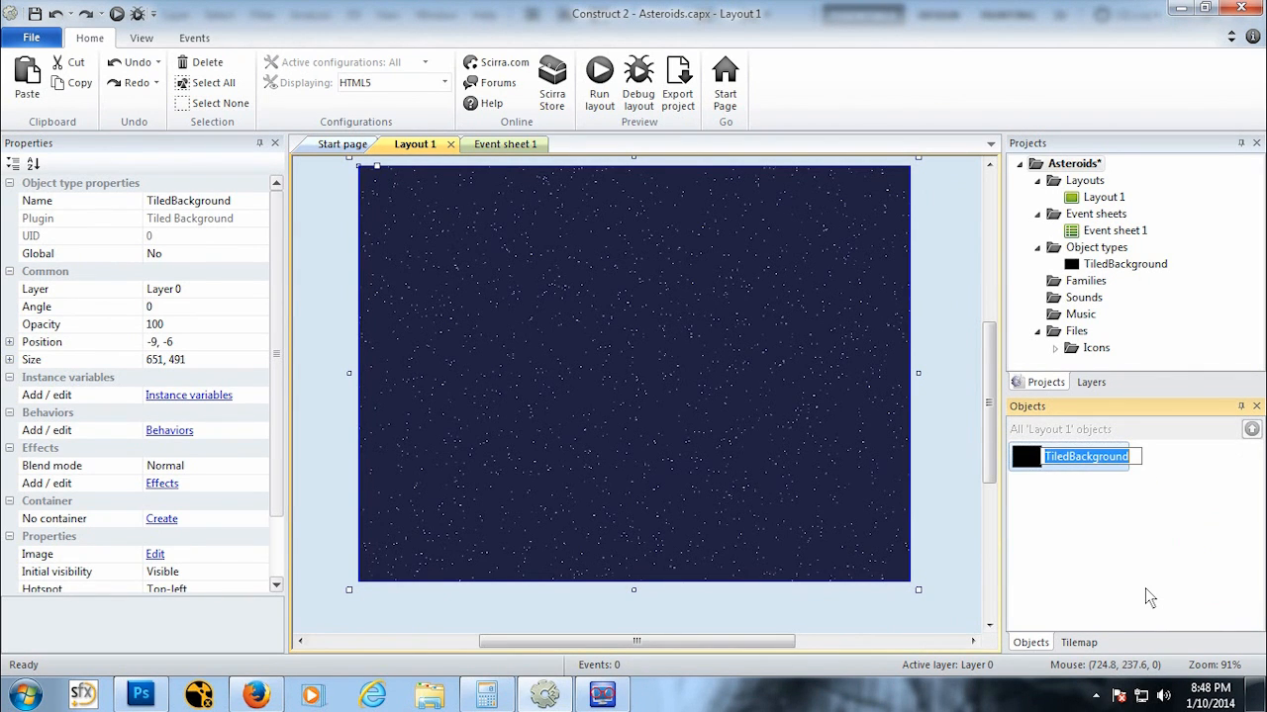
type("BG")
key("Return")
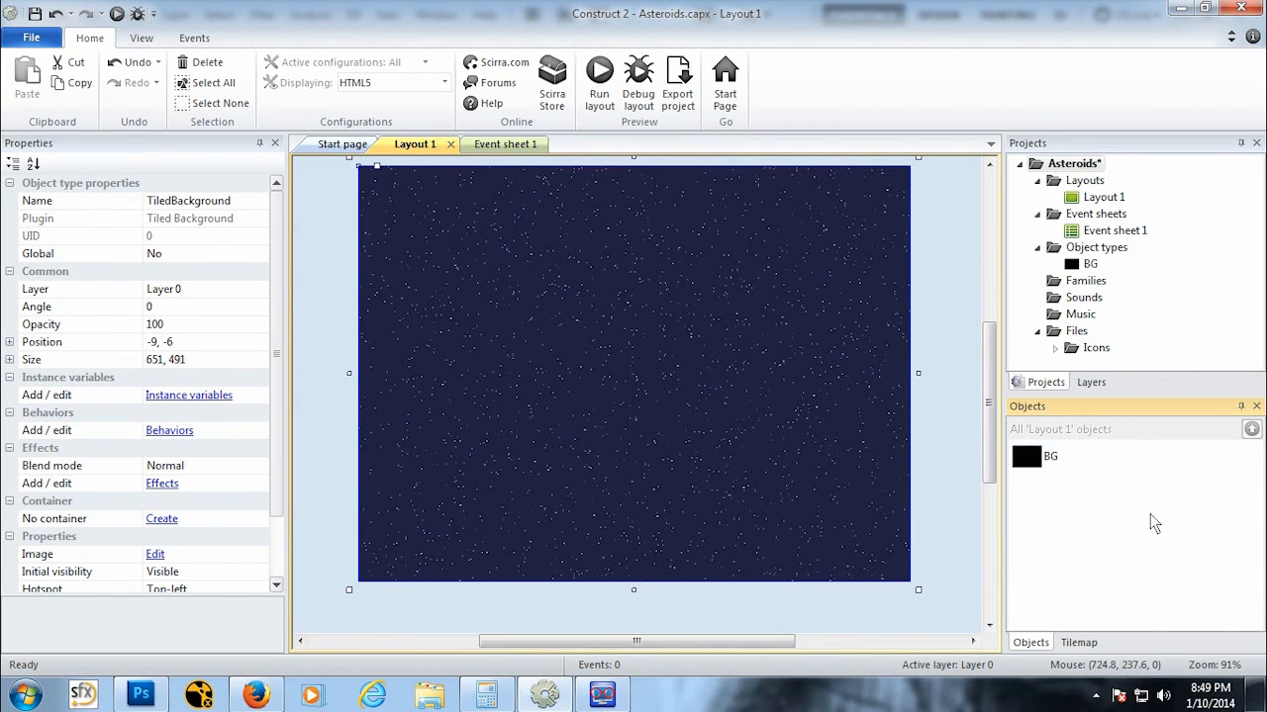
Step: Rename the layout's only layer to BG and lock it
left_click(1091, 382)
right_click(1052, 188)
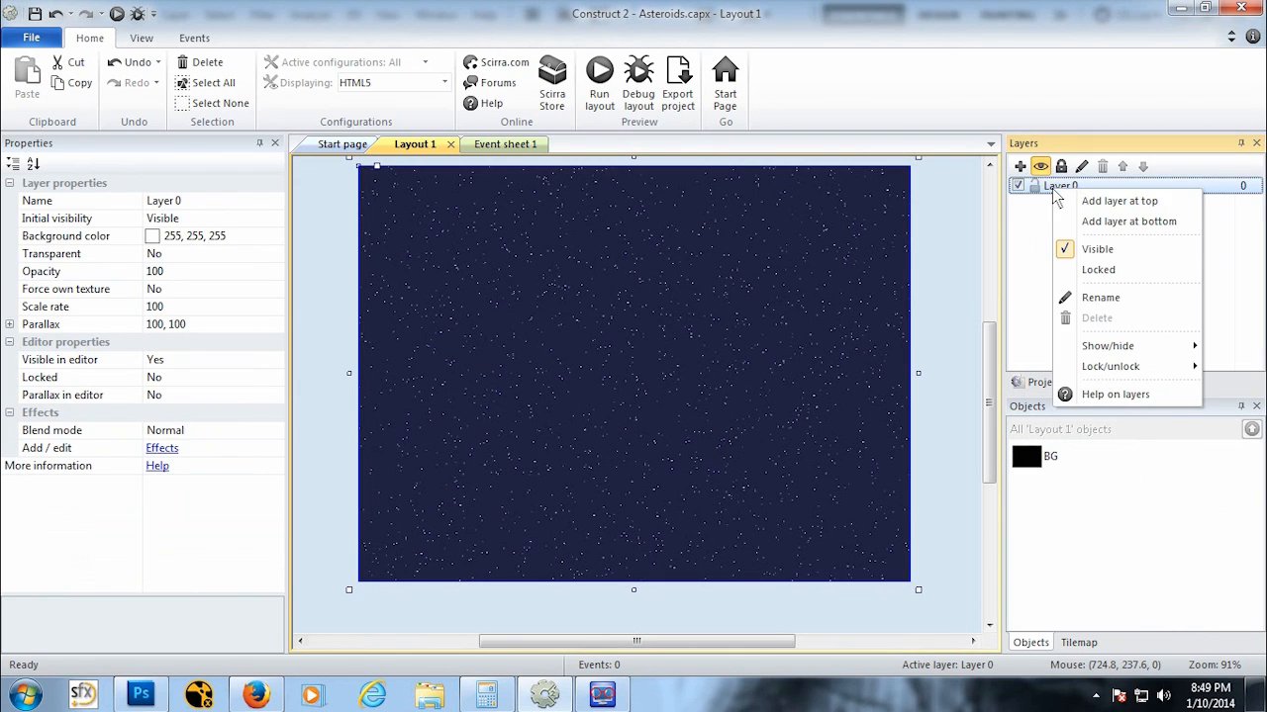
left_click(1136, 301)
type("BG")
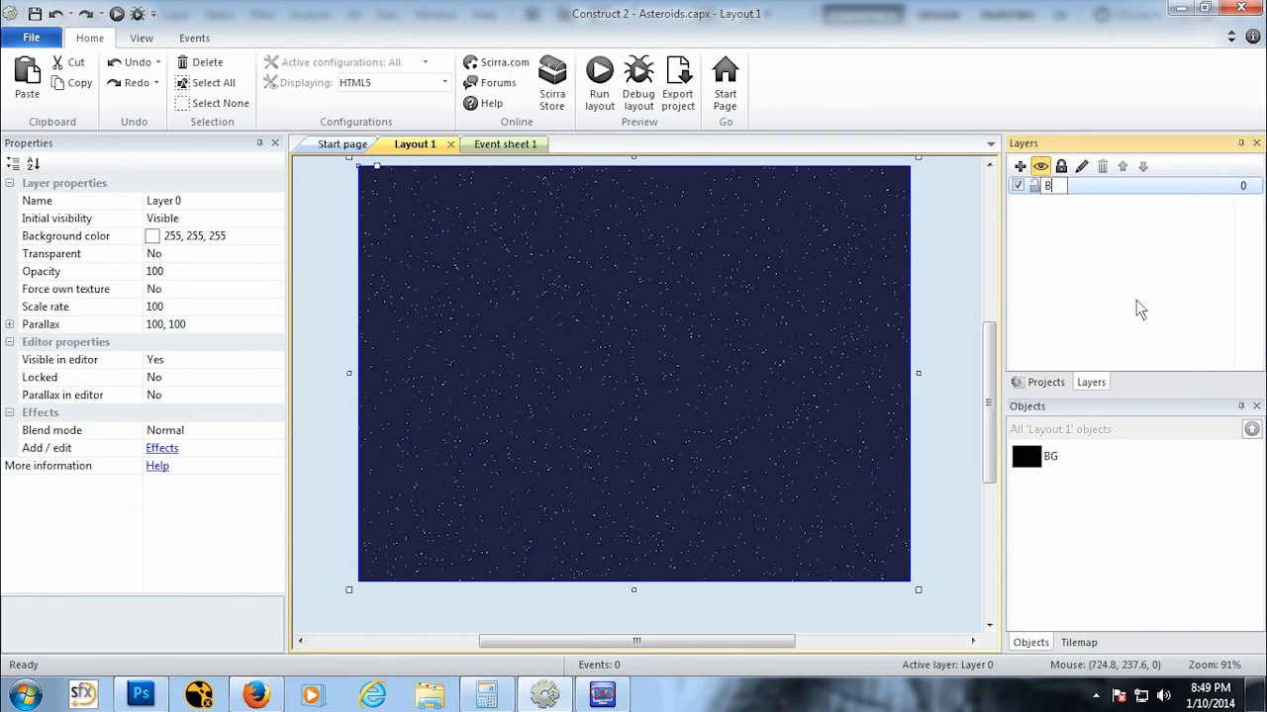
key("Return")
left_click(1035, 191)
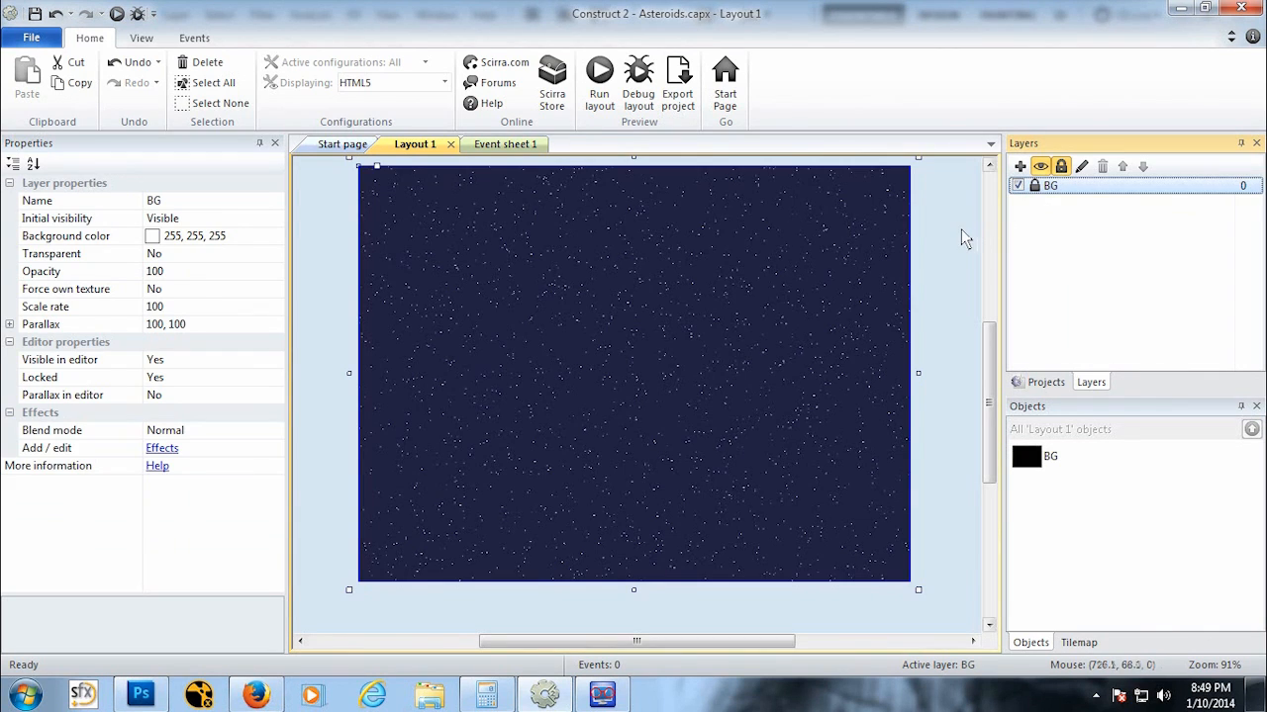
Step: Hide the BG layer in the editor
left_click(961, 229)
left_click(1017, 186)
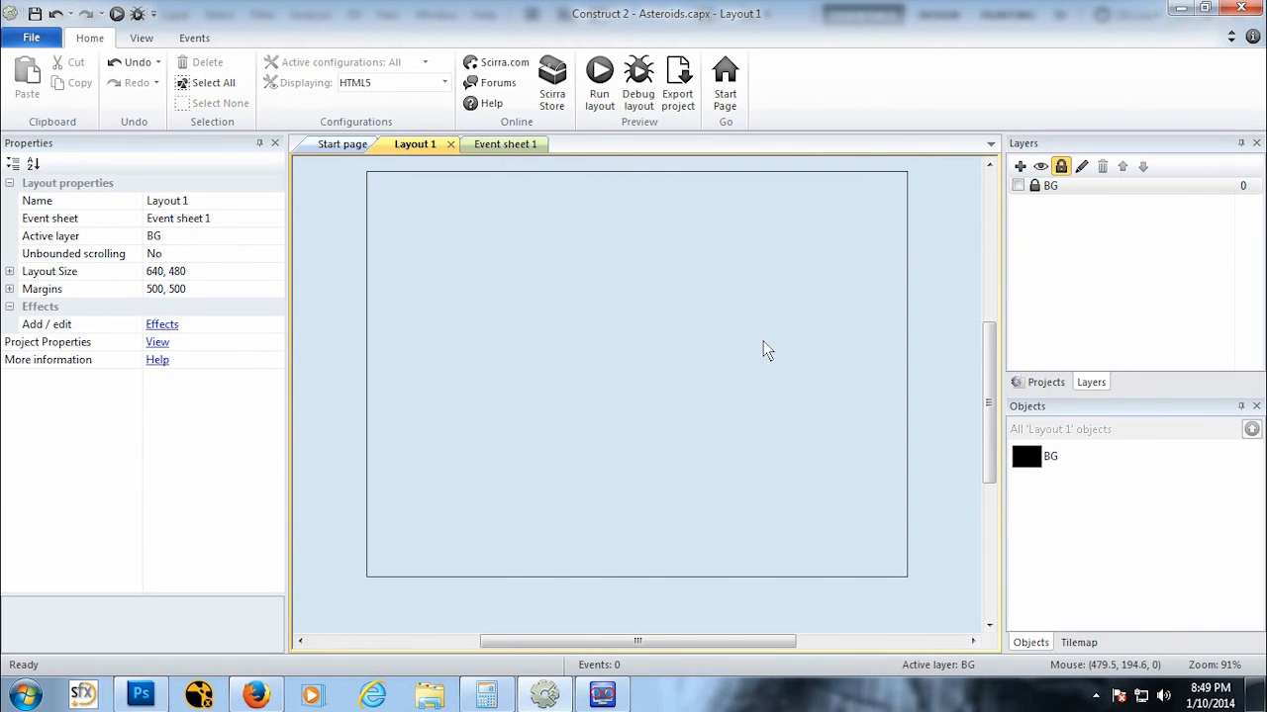
middle_click_drag(762, 340, 708, 348)
scroll(708, 348, "down", 1)
left_click(1018, 186)
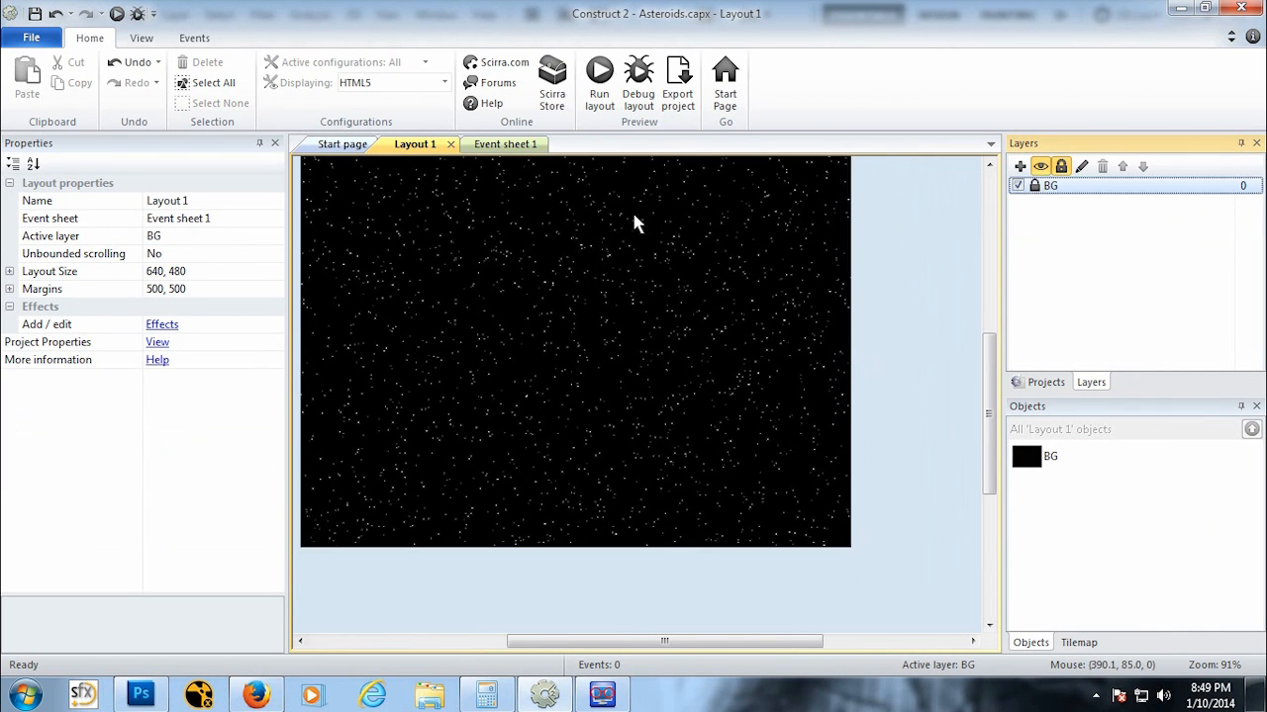
scroll(832, 263, "down", 1)
scroll(829, 267, "up", 2)
scroll(827, 265, "down", 2, "ctrl")
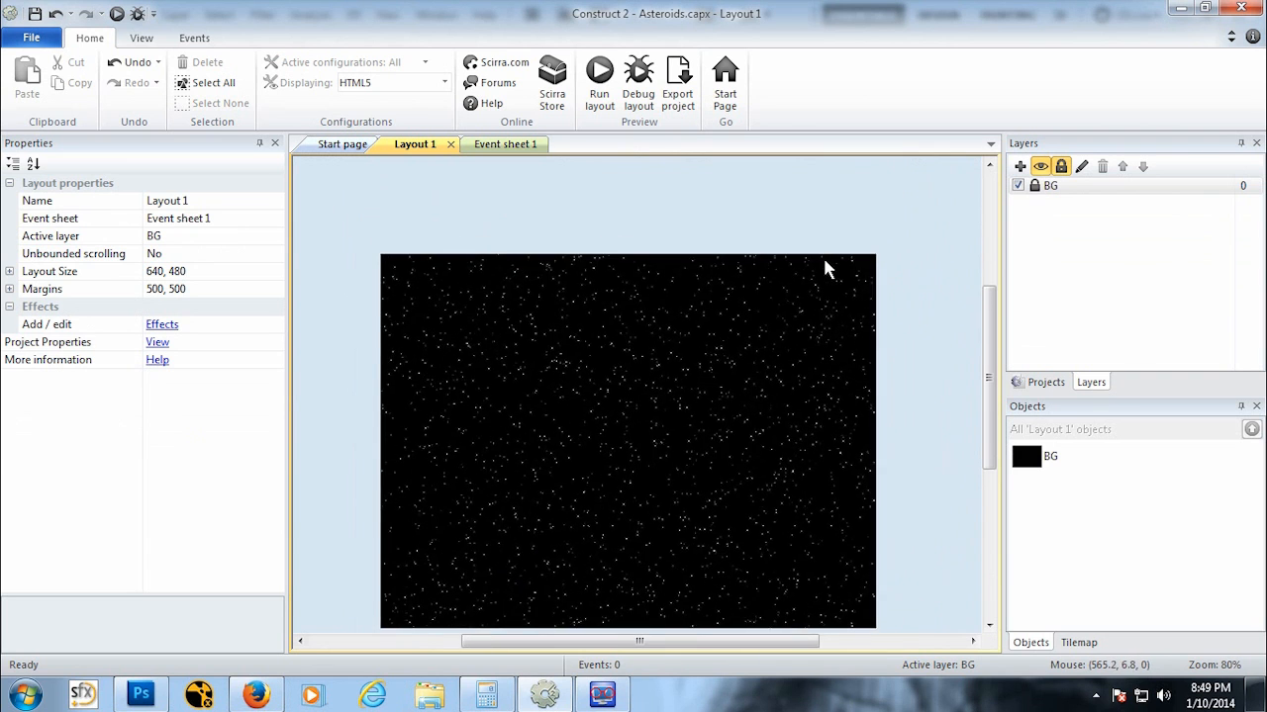
scroll(960, 215, "down", 1)
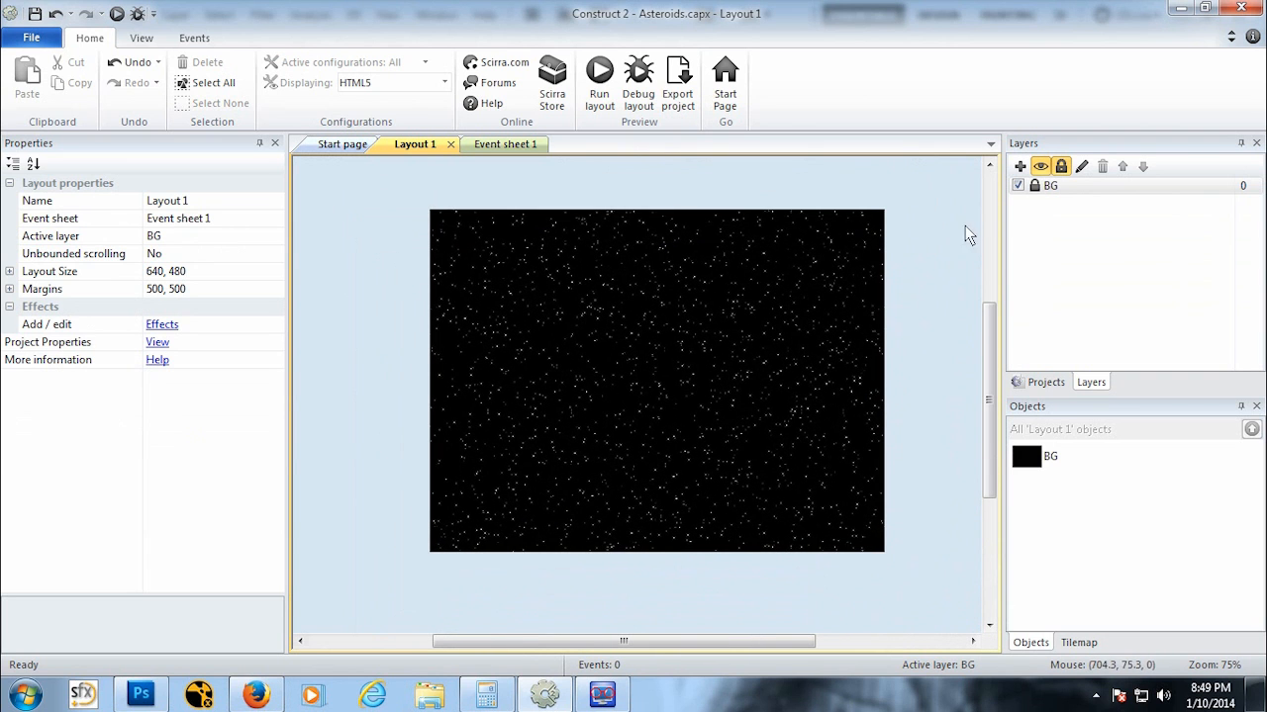
left_click(1018, 186)
left_click(1017, 186)
left_click(1017, 186)
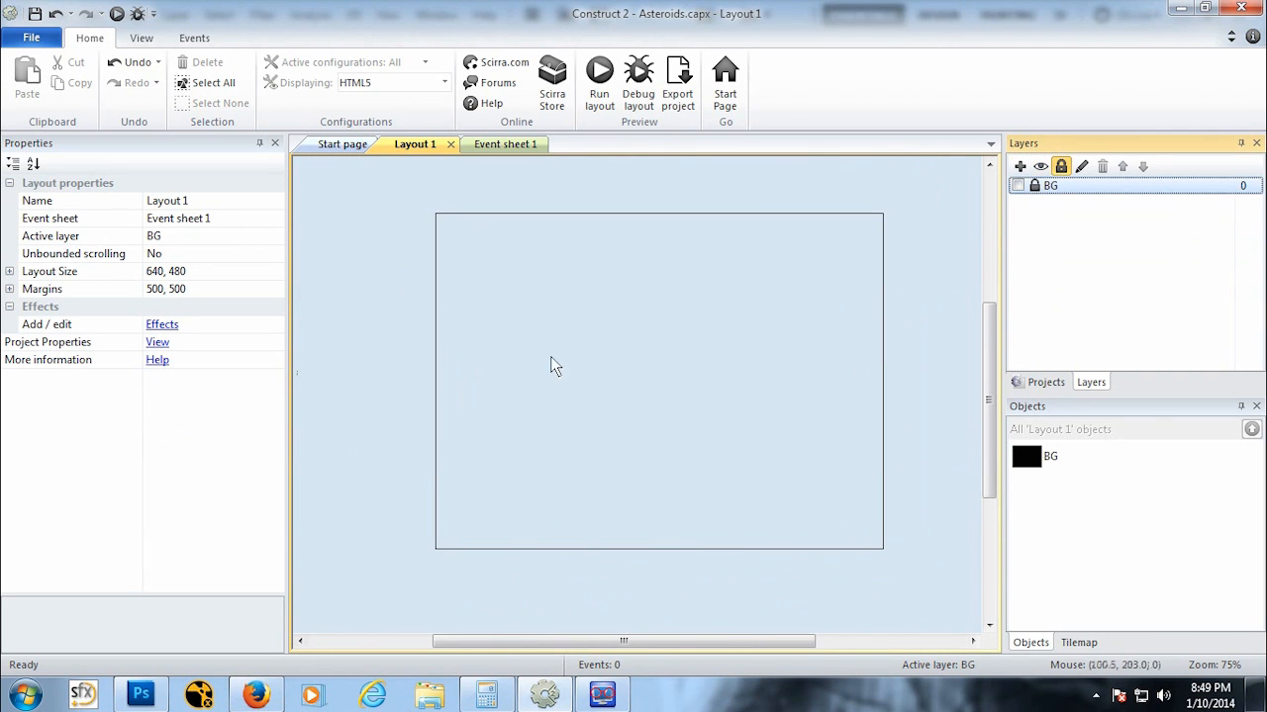
Step: Insert a new Sprite object named Ship and place it in the layout
right_click(634, 342)
left_click(673, 344)
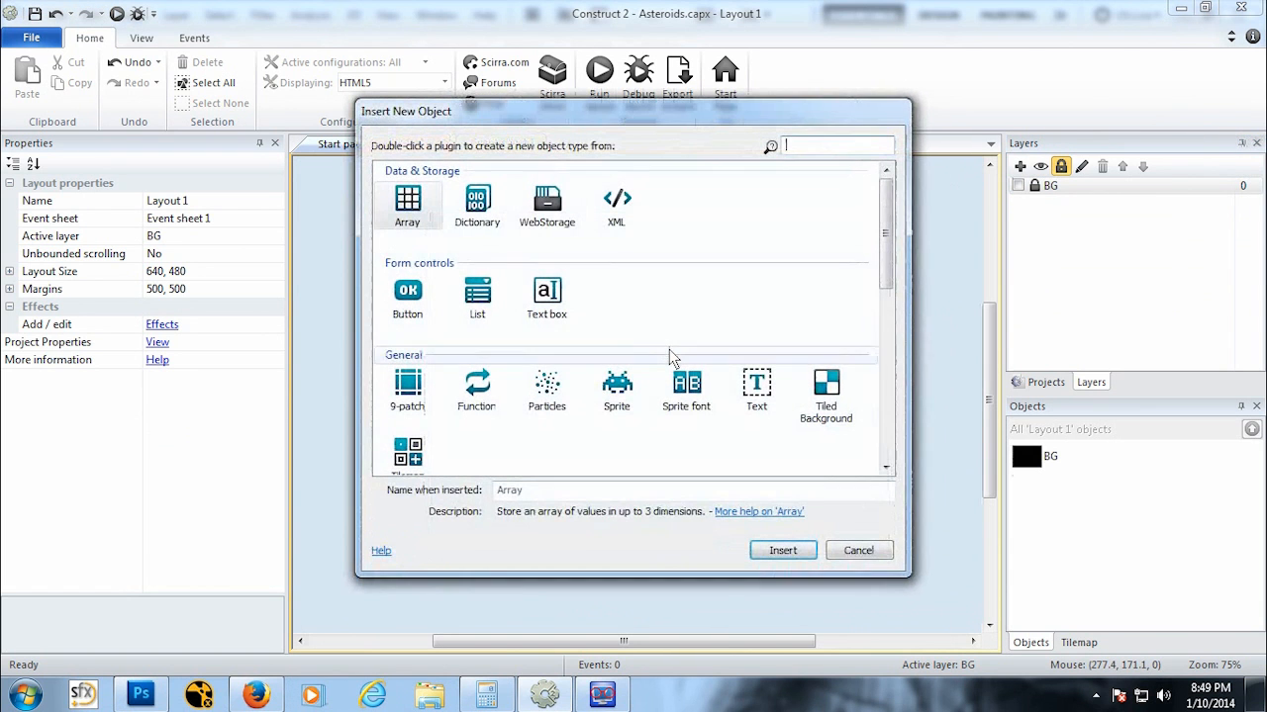
left_click(629, 411)
left_click(595, 496)
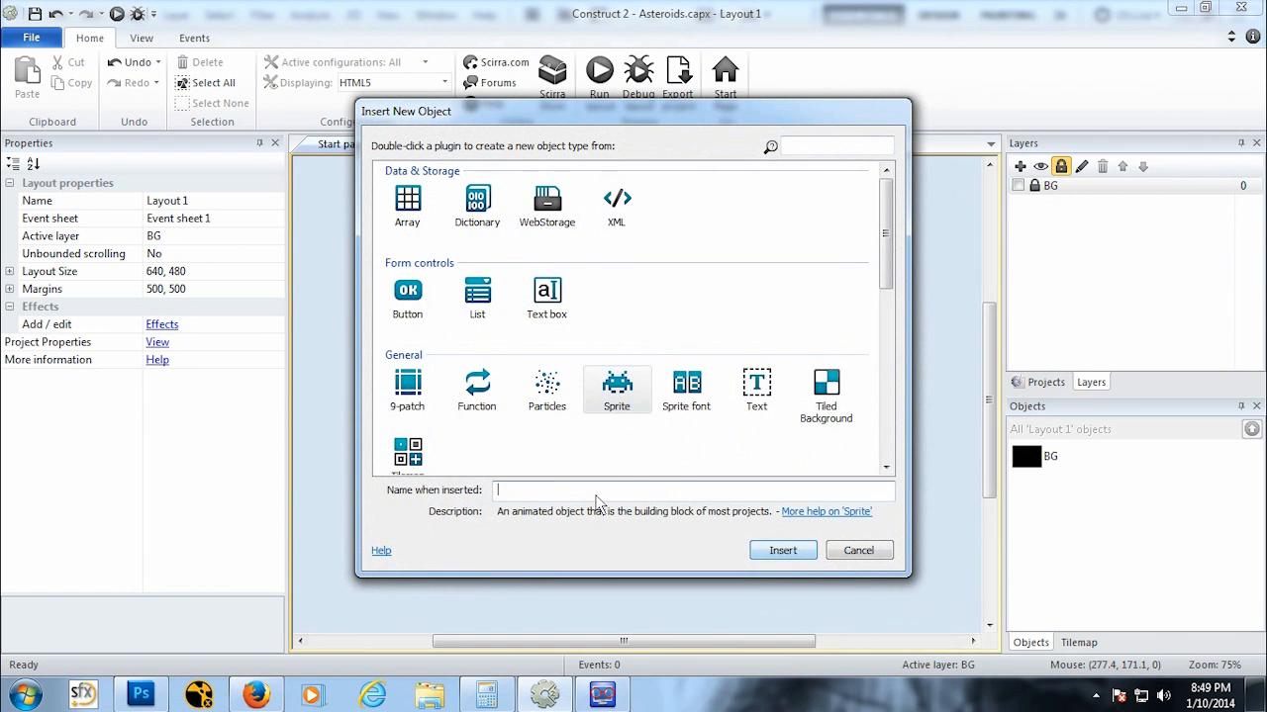
type("Ship")
key("Return")
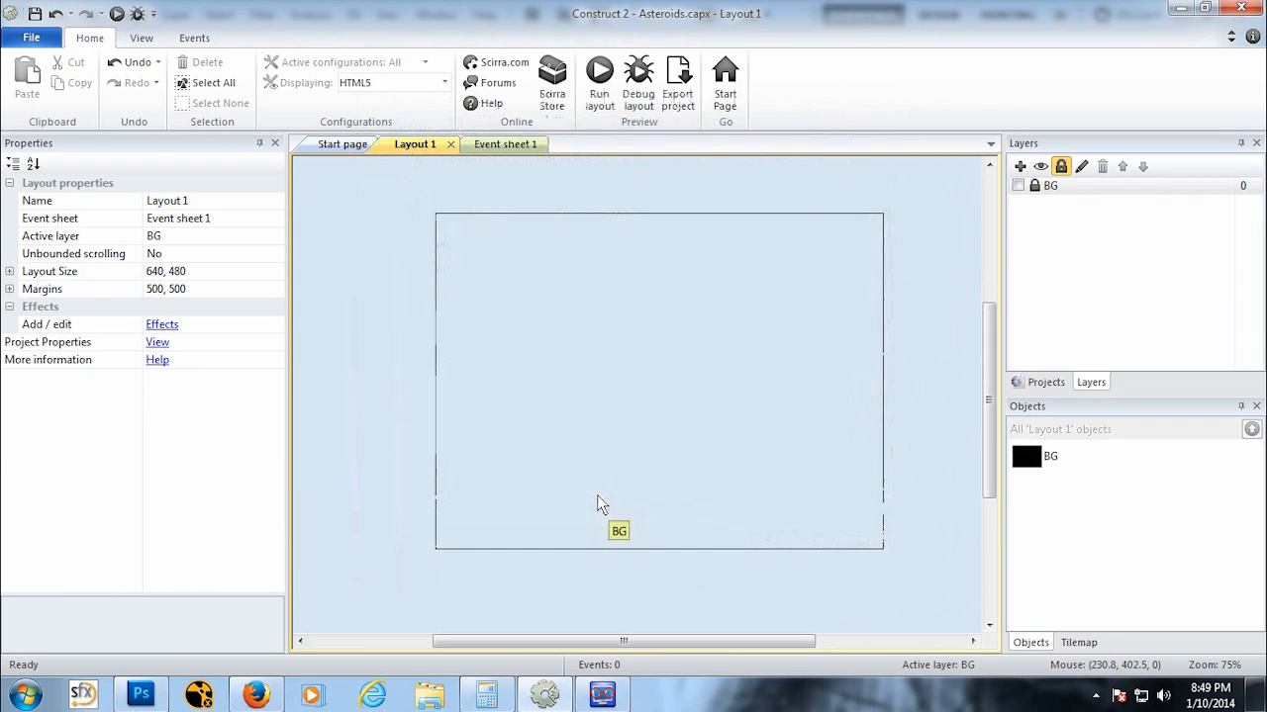
left_click(648, 400)
Step: Load Ship.png from the Sprites folder as the Ship sprite's image
left_click(248, 89)
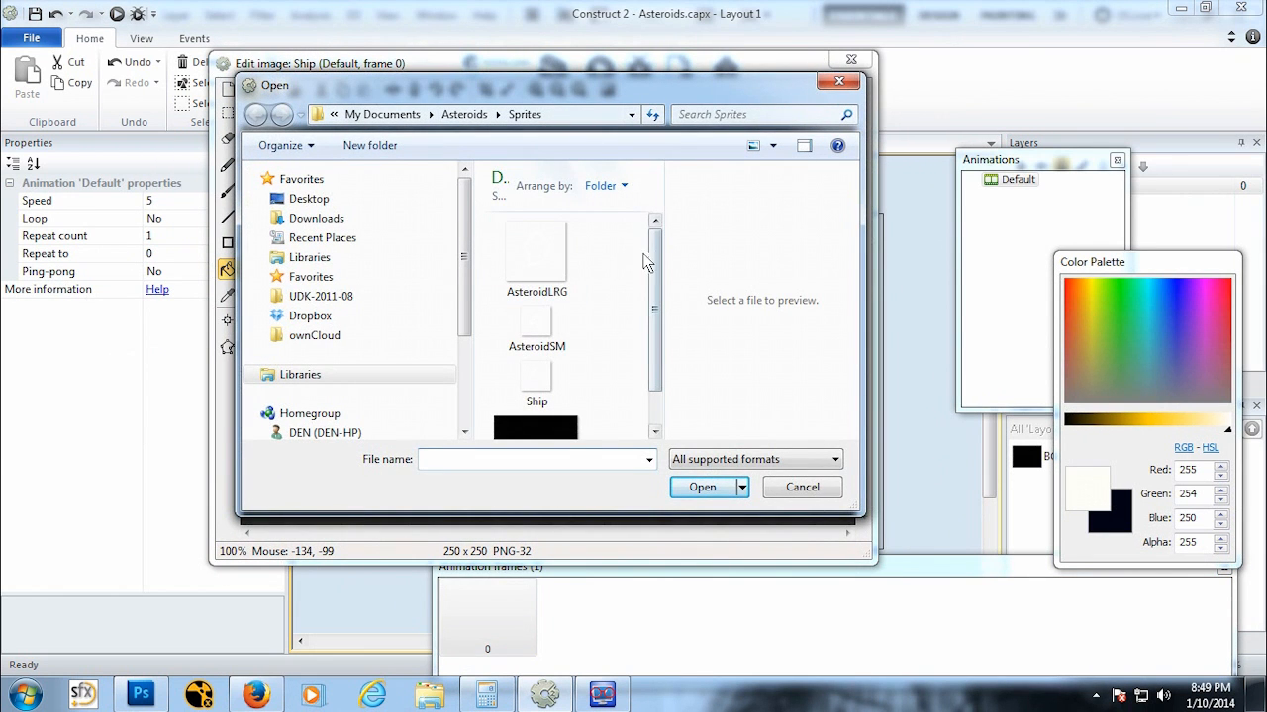
left_click(537, 380)
left_click(709, 490)
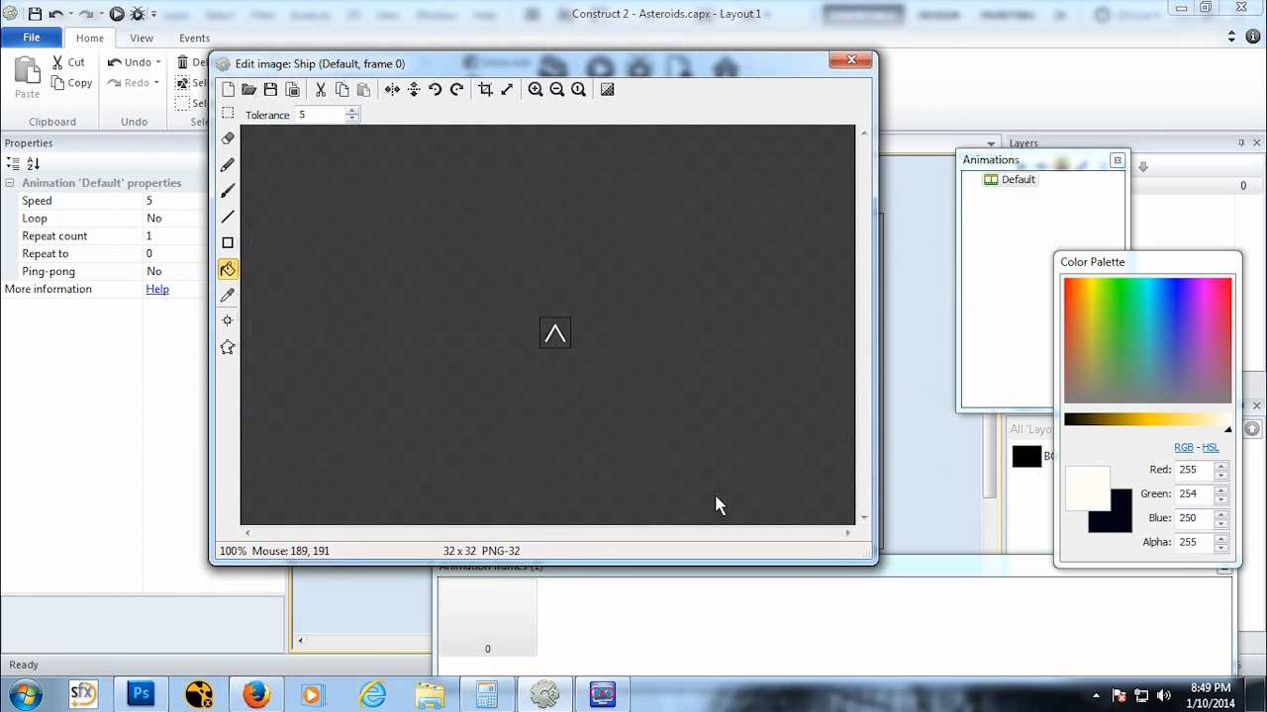
Step: Add an image point at the ship's nose, at 16, 6, and close the image editor
scroll(558, 339, "down", 2)
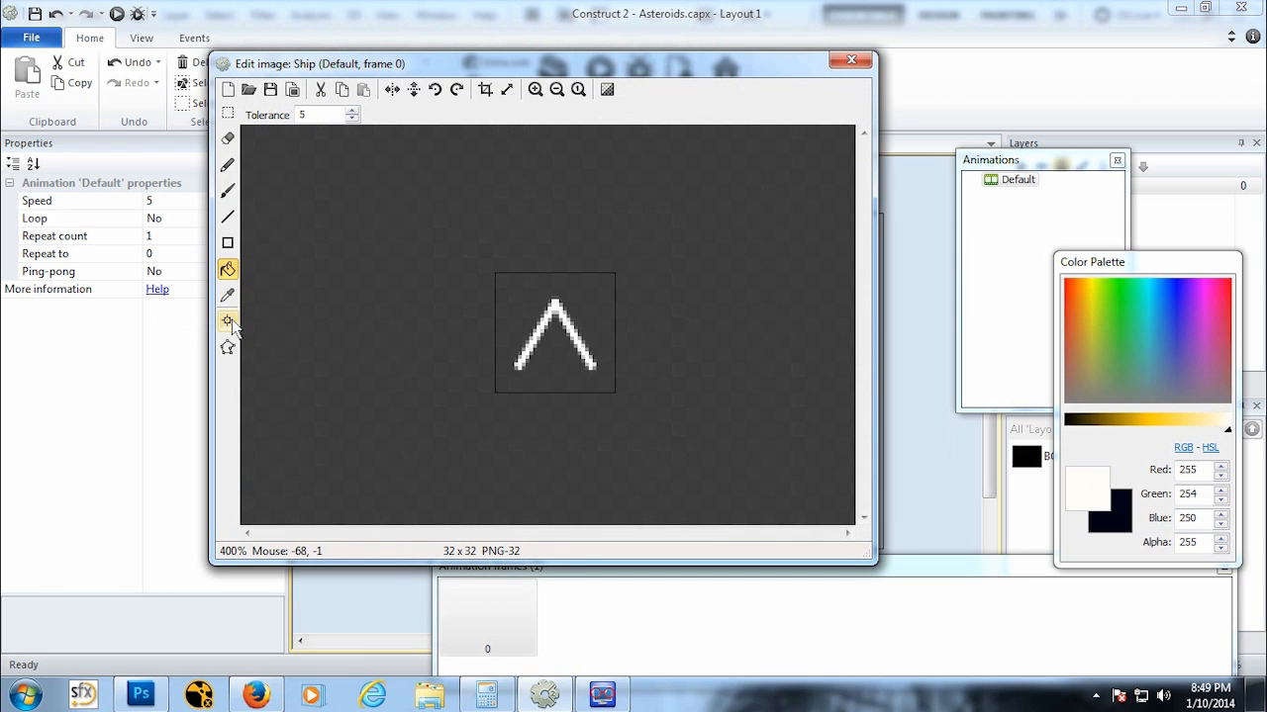
left_click(229, 324)
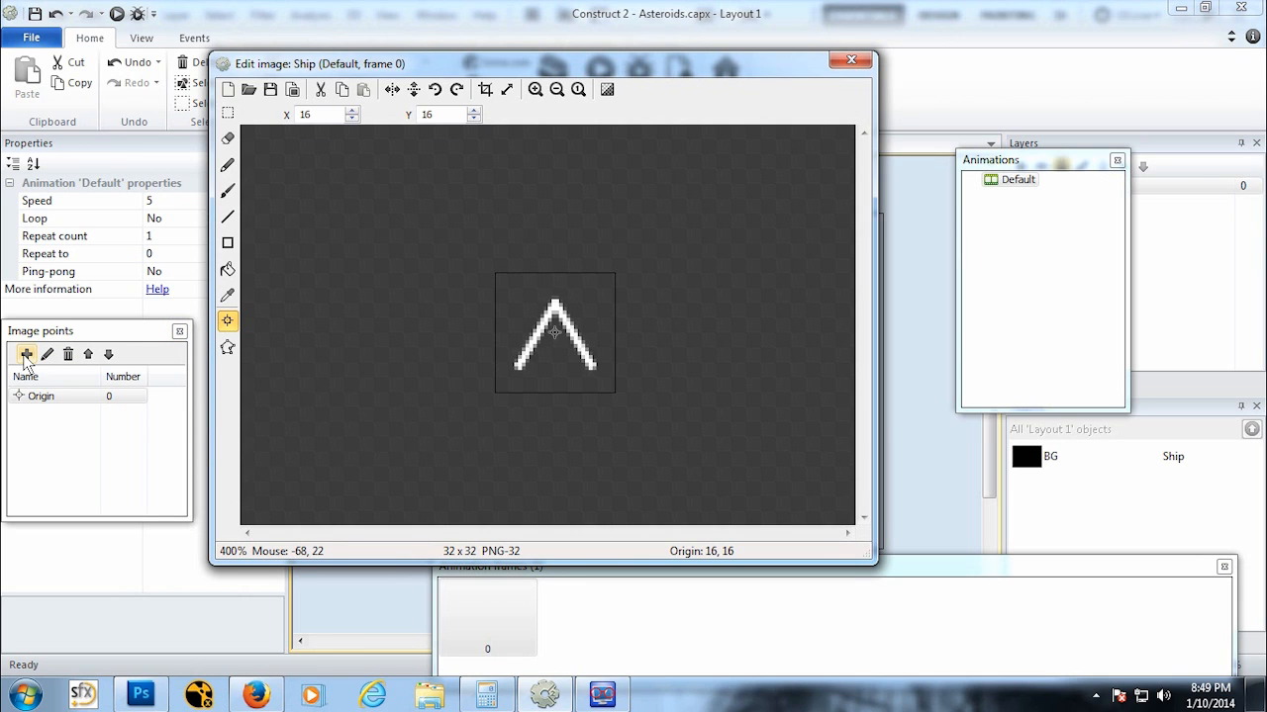
left_click(25, 354)
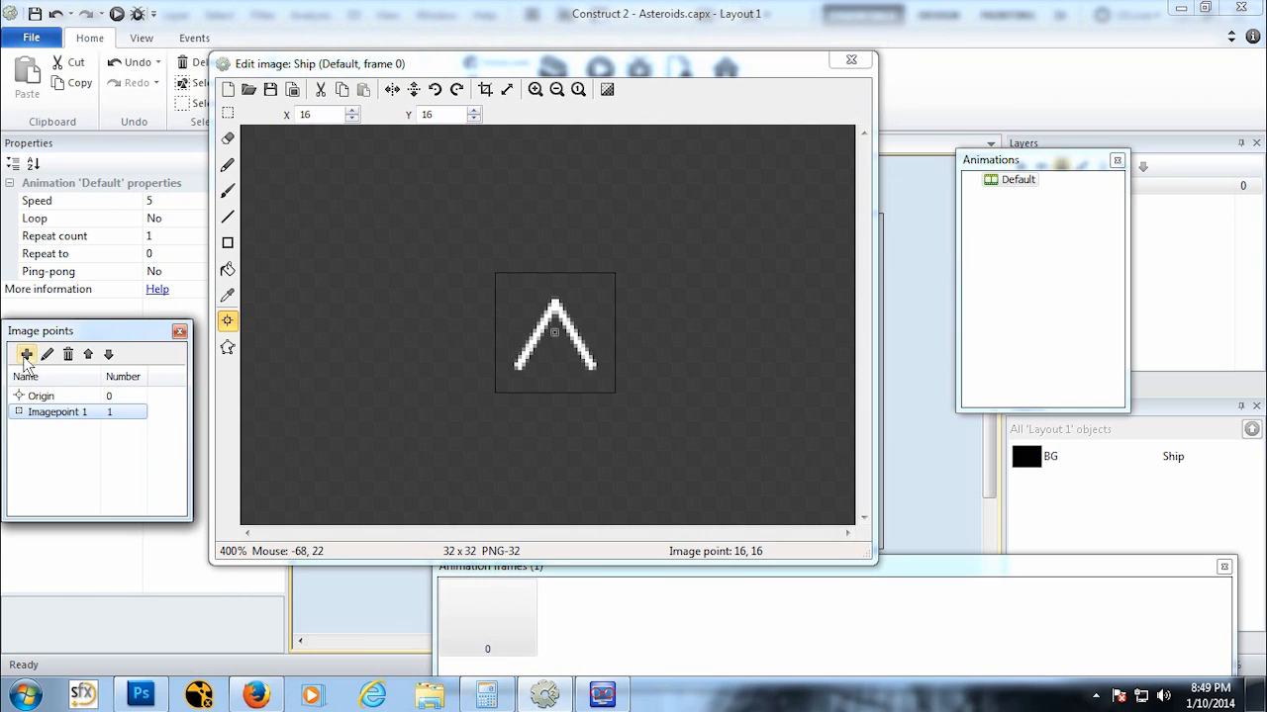
left_click(555, 297)
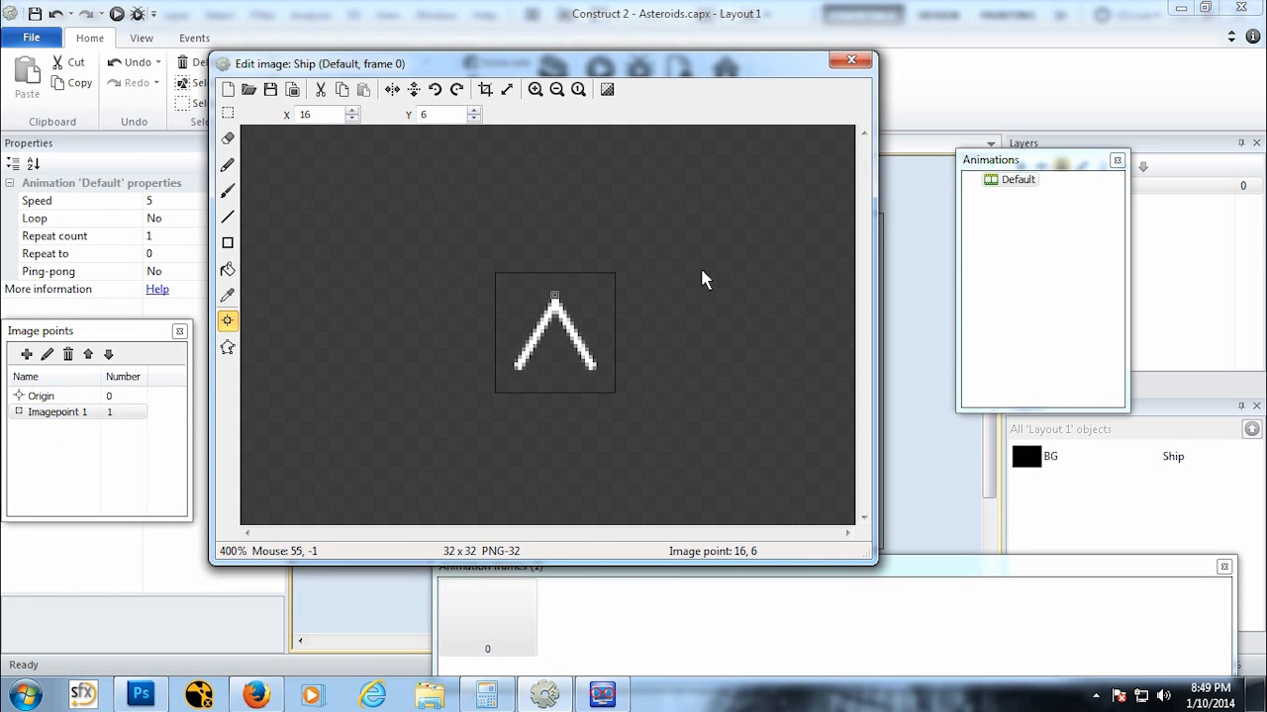
left_click(851, 61)
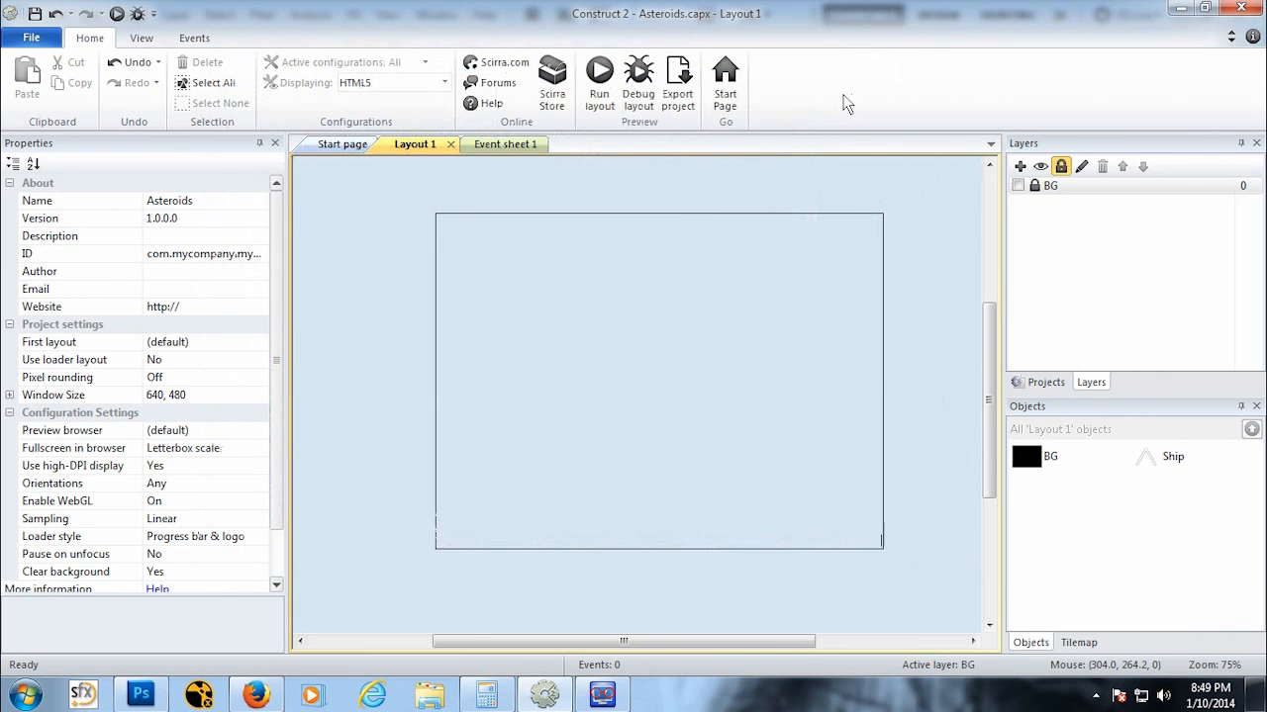
Step: Try to delete the Ship instance from the layout
left_click(670, 405)
scroll(594, 410, "right", 3, "shift")
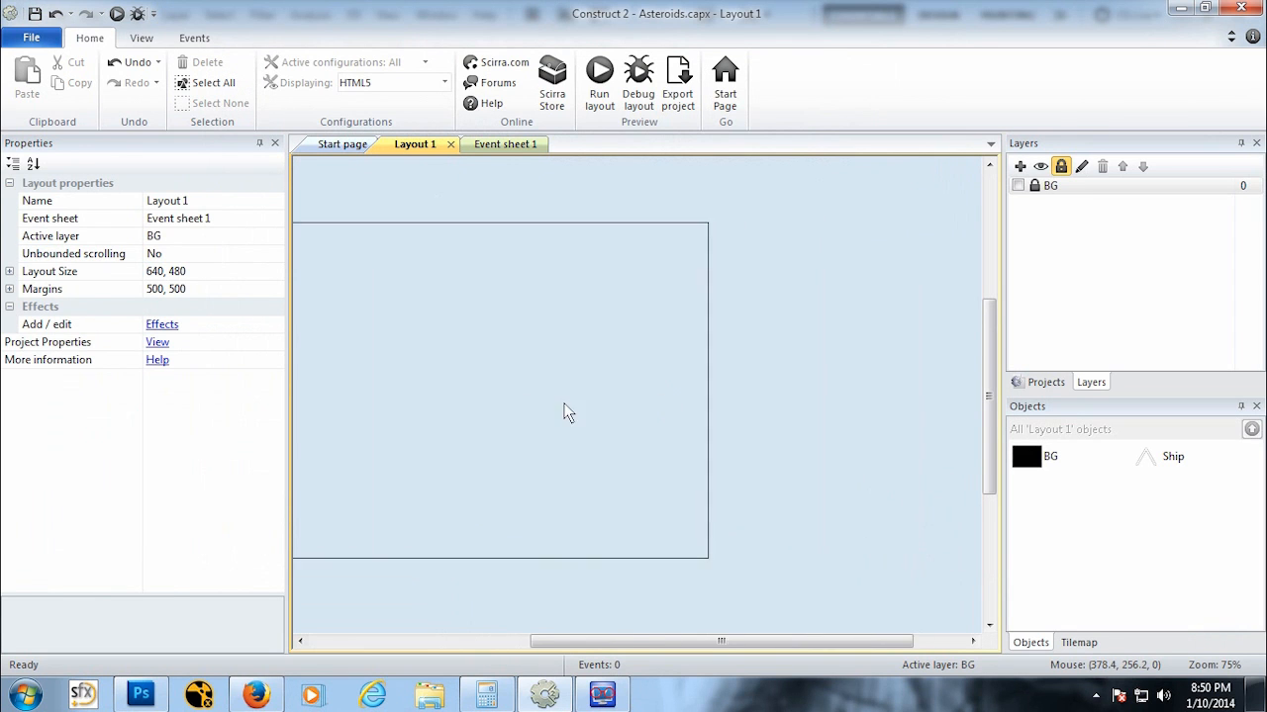
left_click(1170, 463)
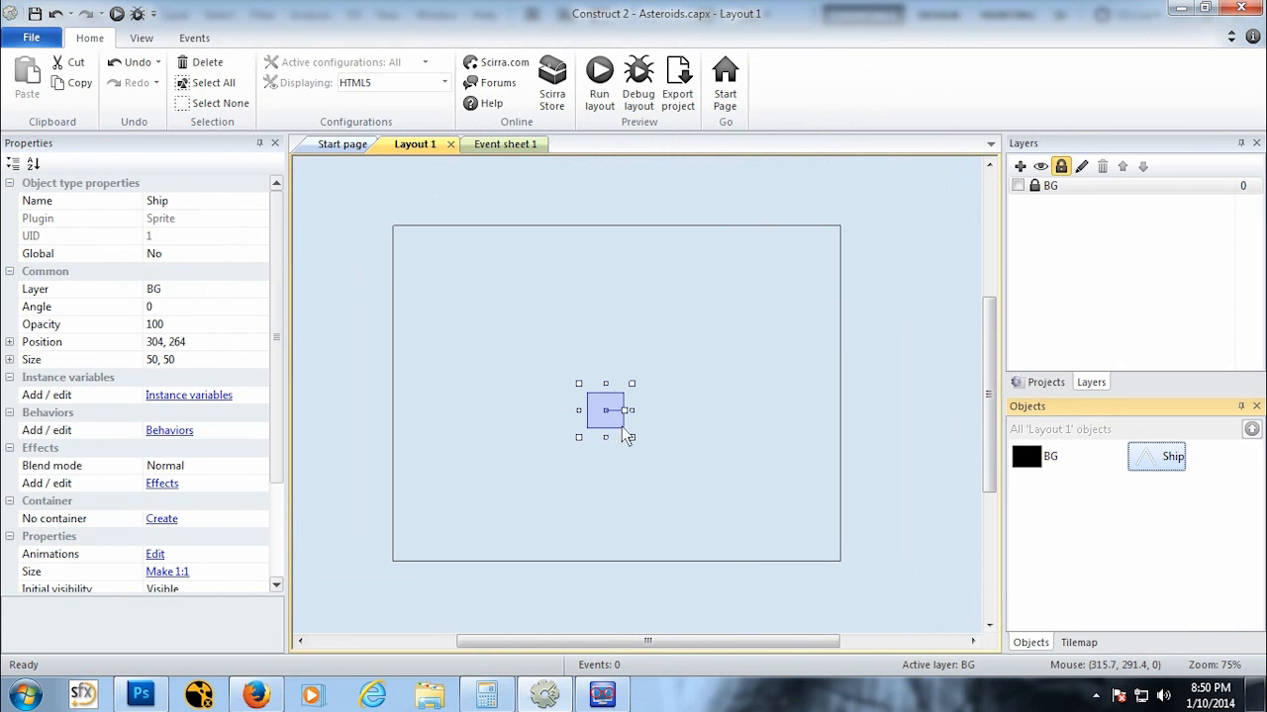
key("Delete")
Step: Show the BG layer in the editor again
scroll(715, 438, "up", 3, "ctrl")
scroll(644, 461, "up", 3, "ctrl")
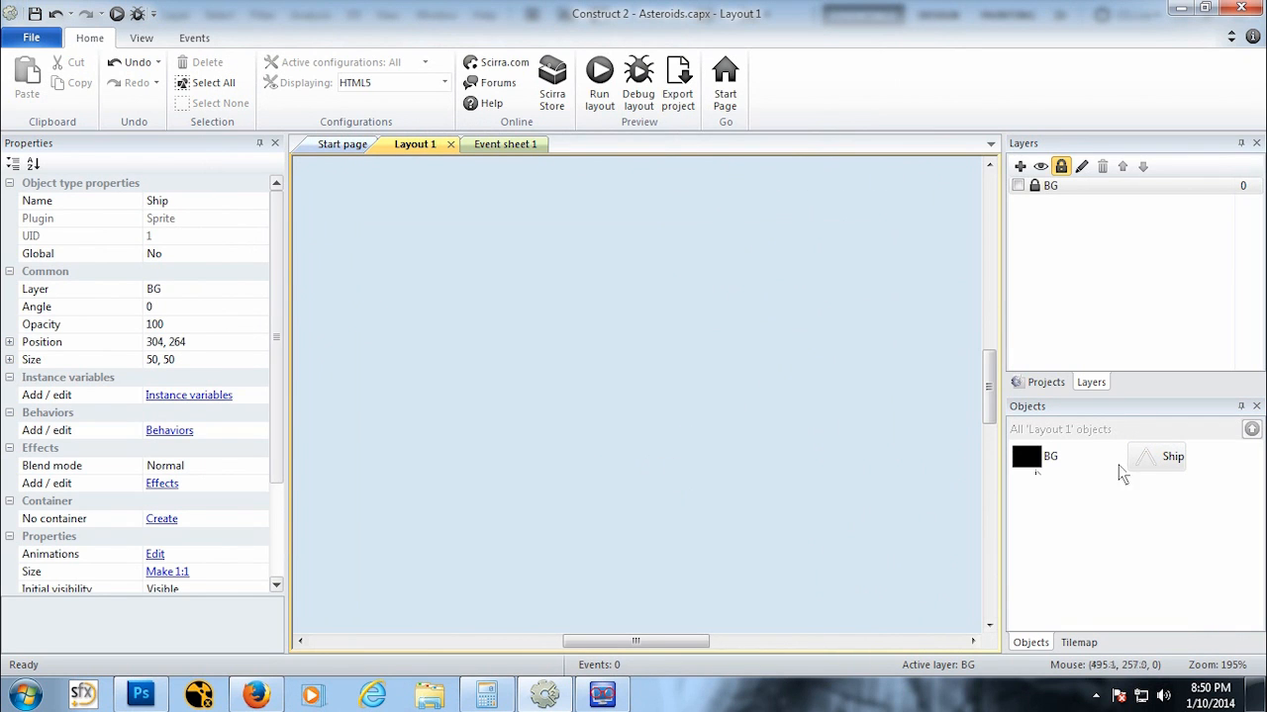
right_click(612, 344)
left_click(1018, 185)
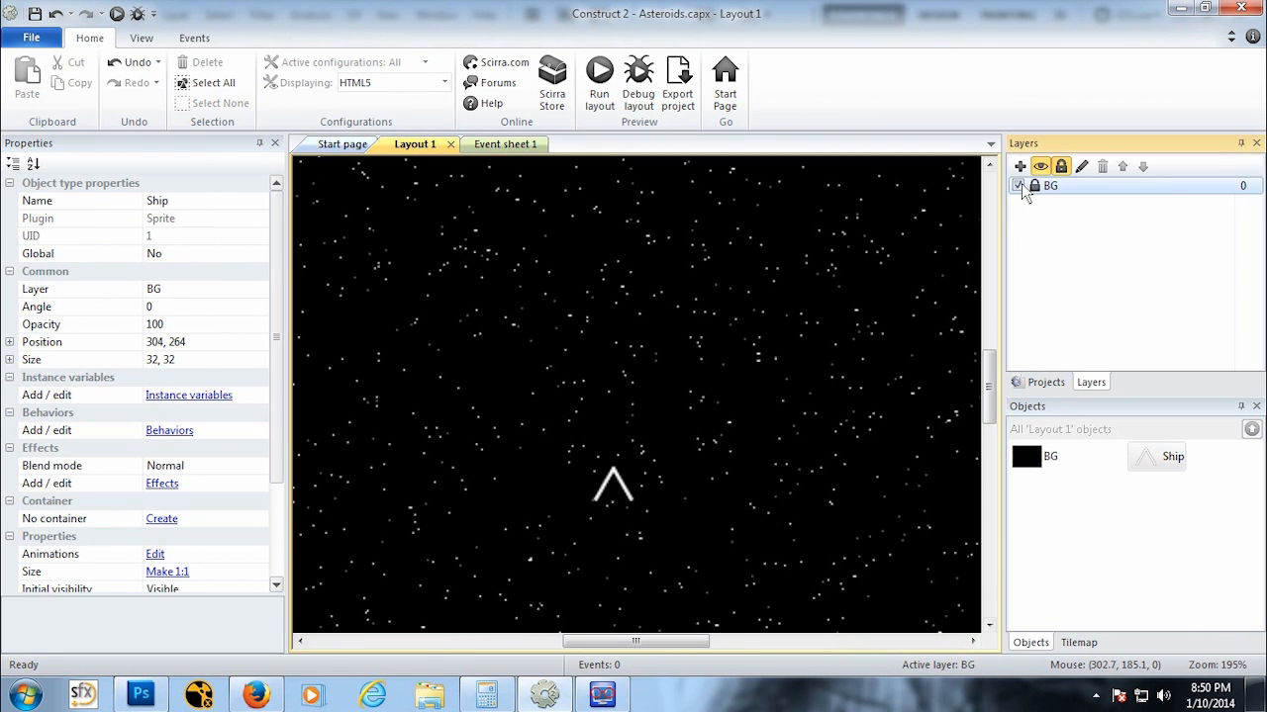
left_click(1018, 185)
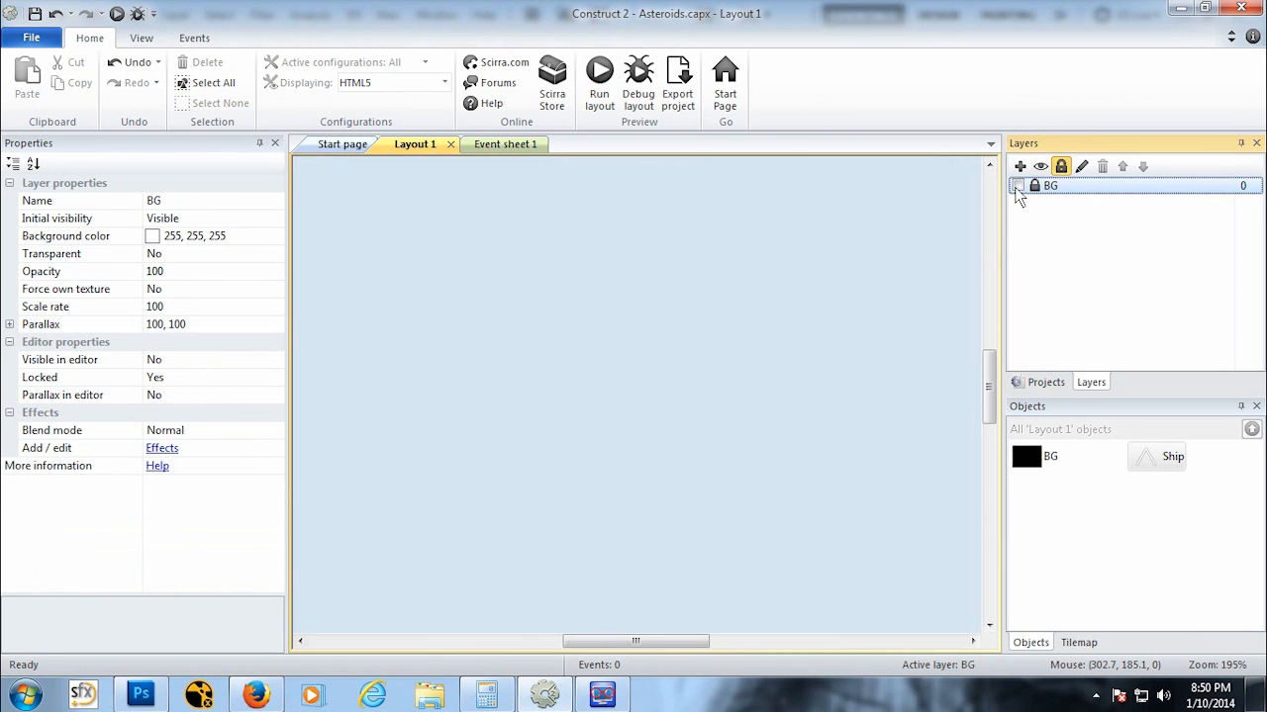
left_click(1018, 185)
left_click(616, 487)
scroll(614, 489, "down", 3)
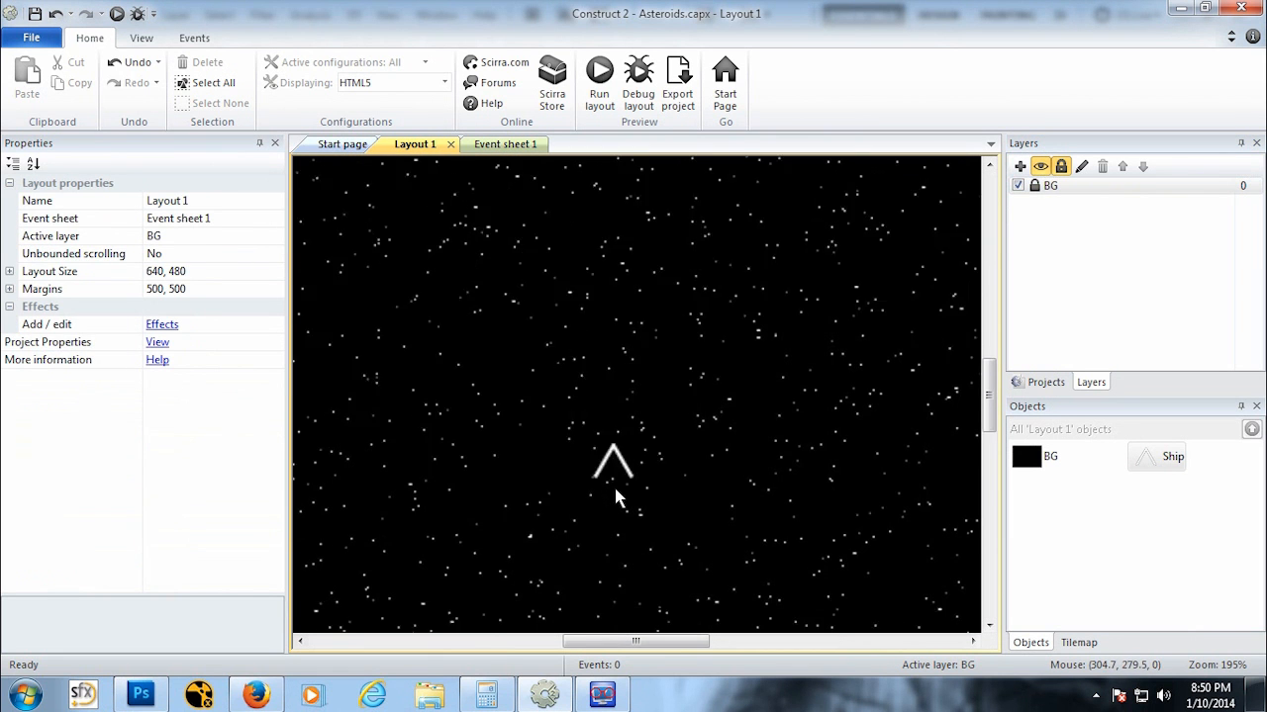
scroll(609, 491, "down", 6, "ctrl")
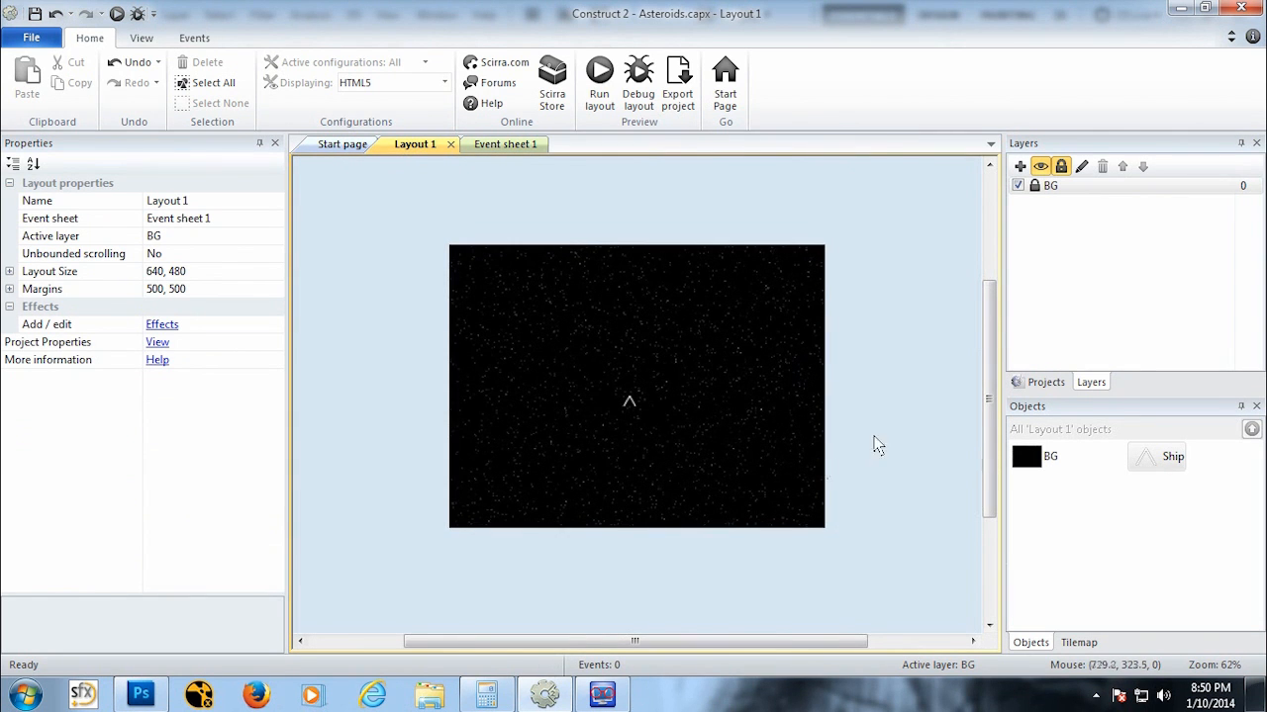
scroll(630, 412, "up", 5, "ctrl")
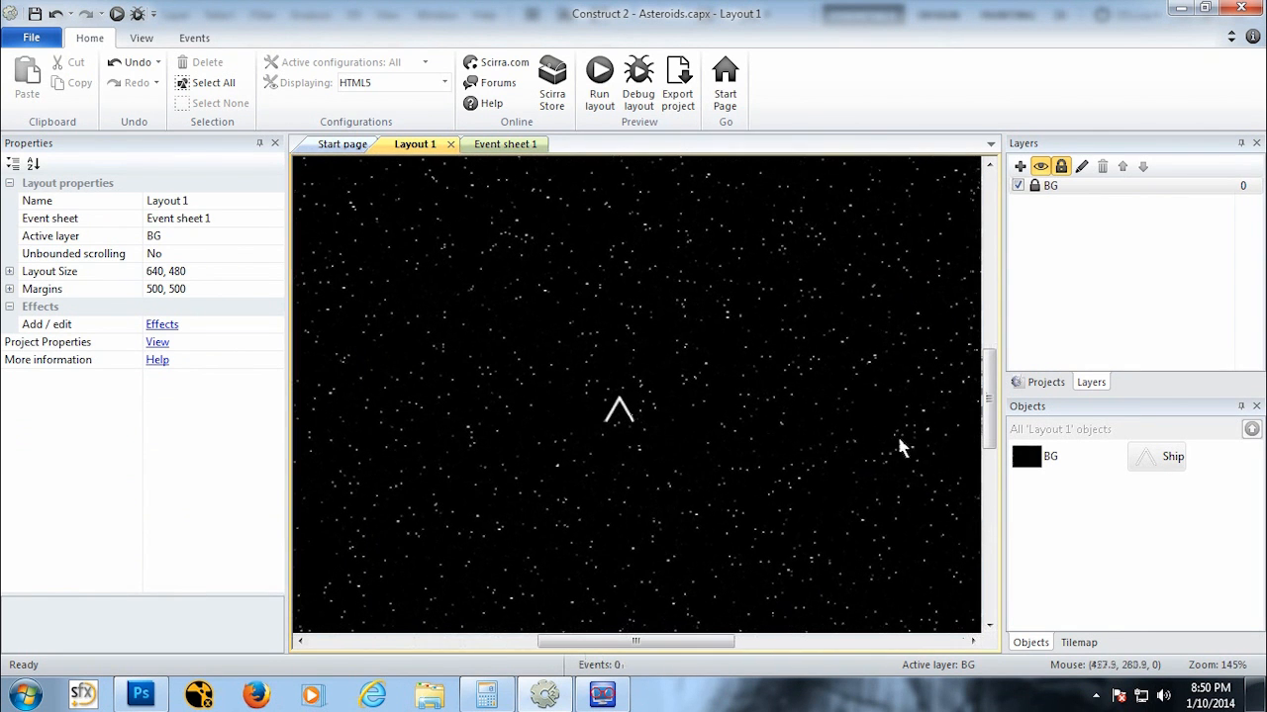
Step: Add a new layer at the top and rename it Player
left_click(1168, 455)
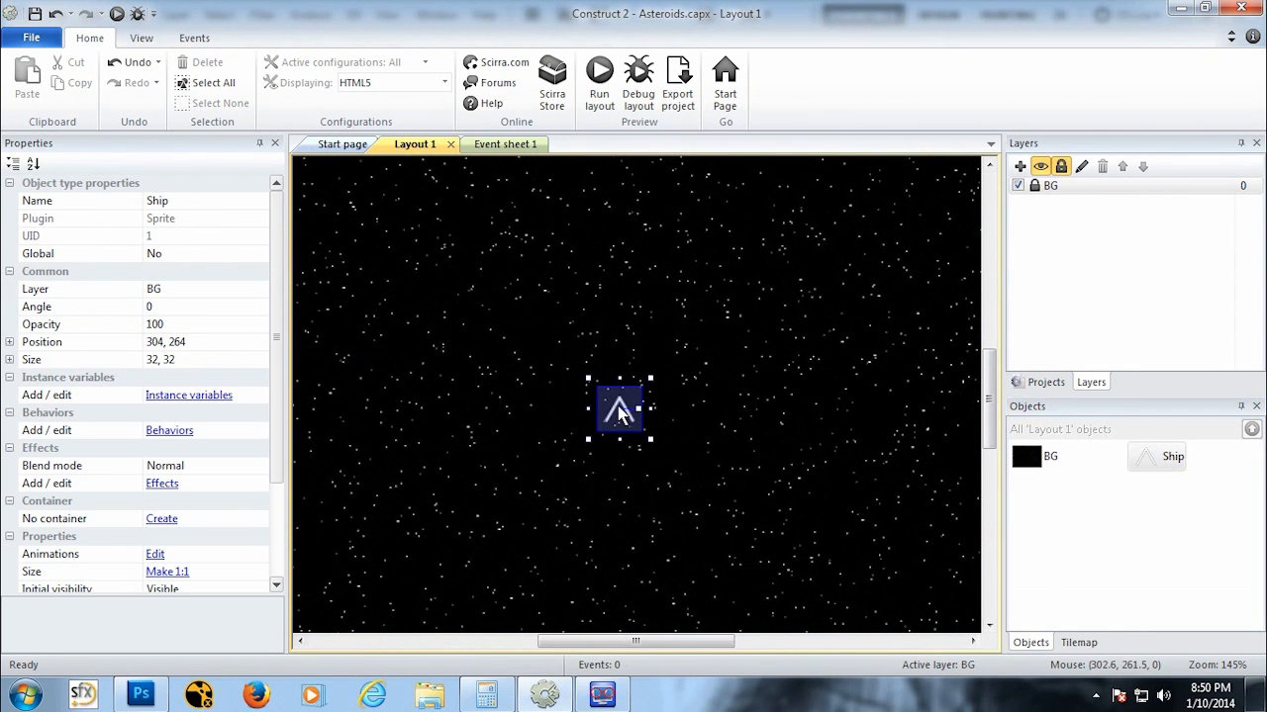
right_click(619, 406)
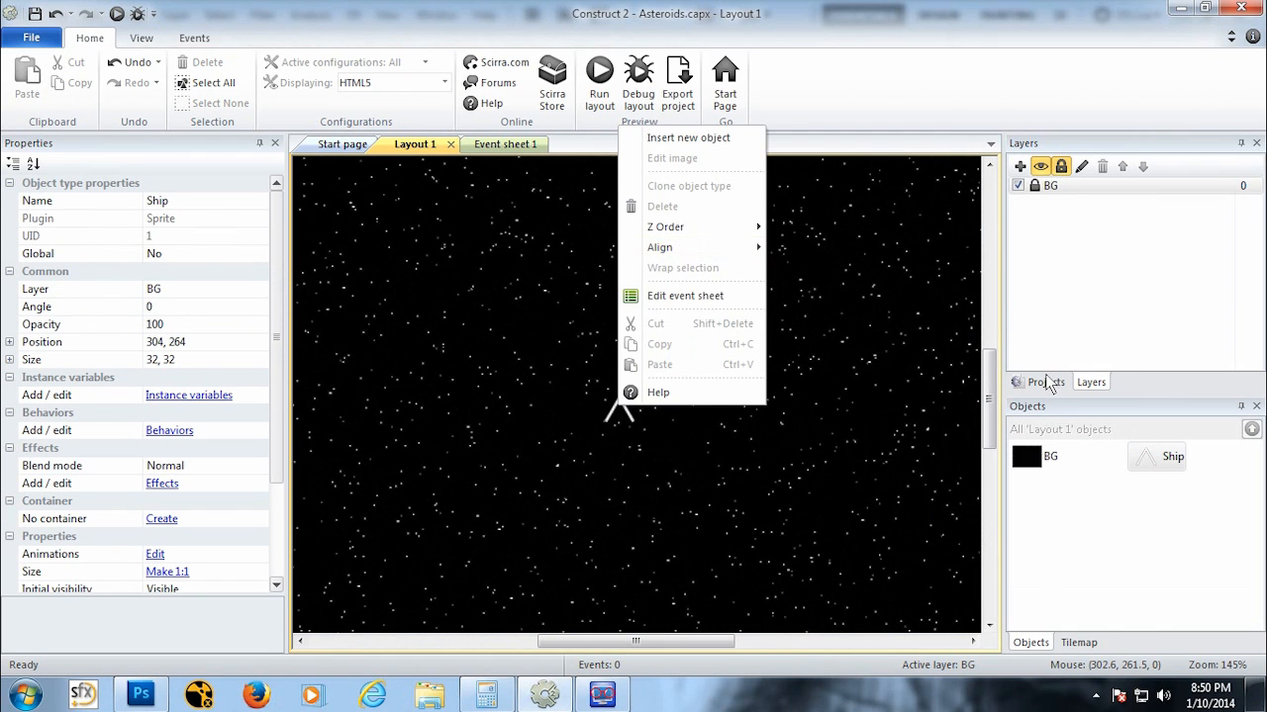
left_click(1020, 167)
right_click(1056, 186)
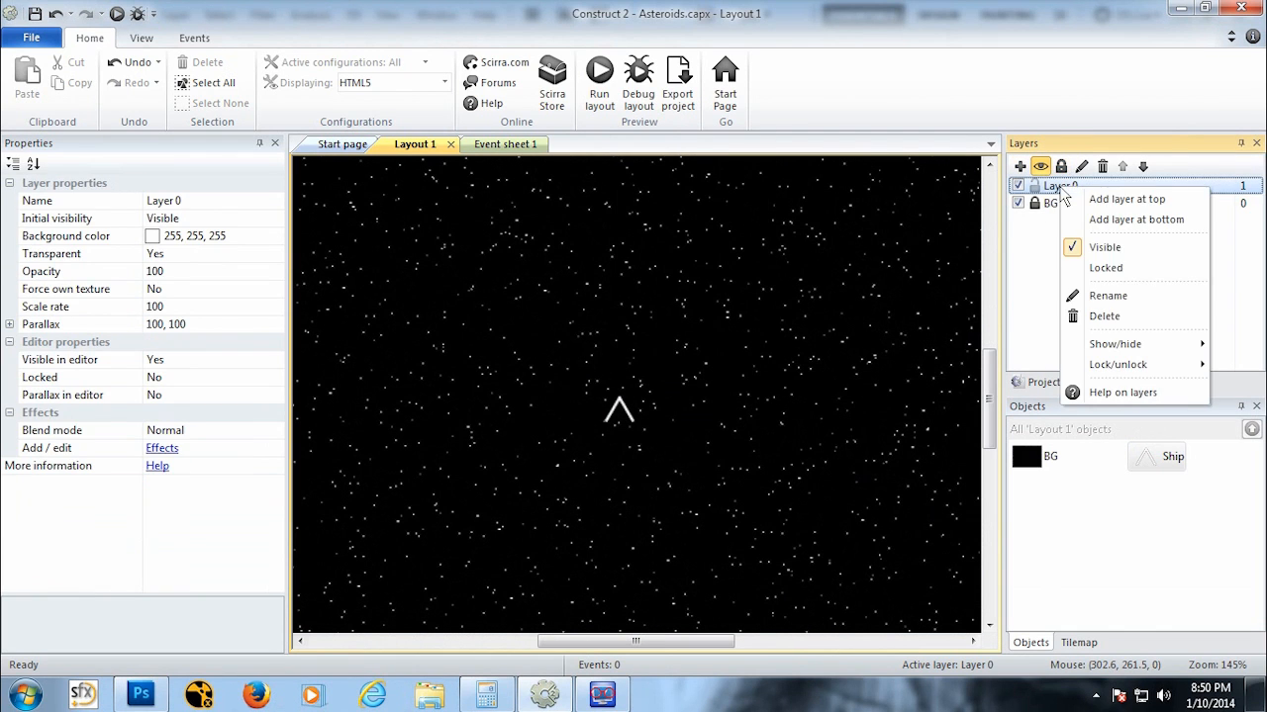
left_click(1107, 296)
type("Player")
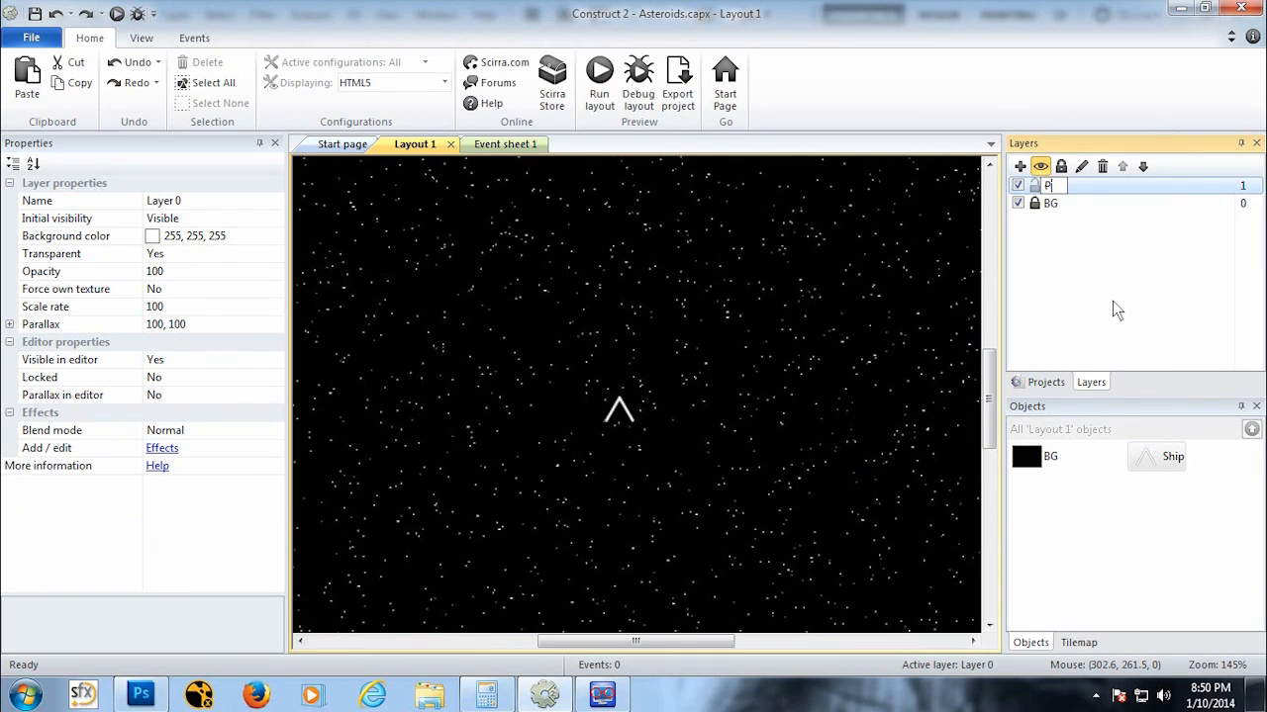
key("Return")
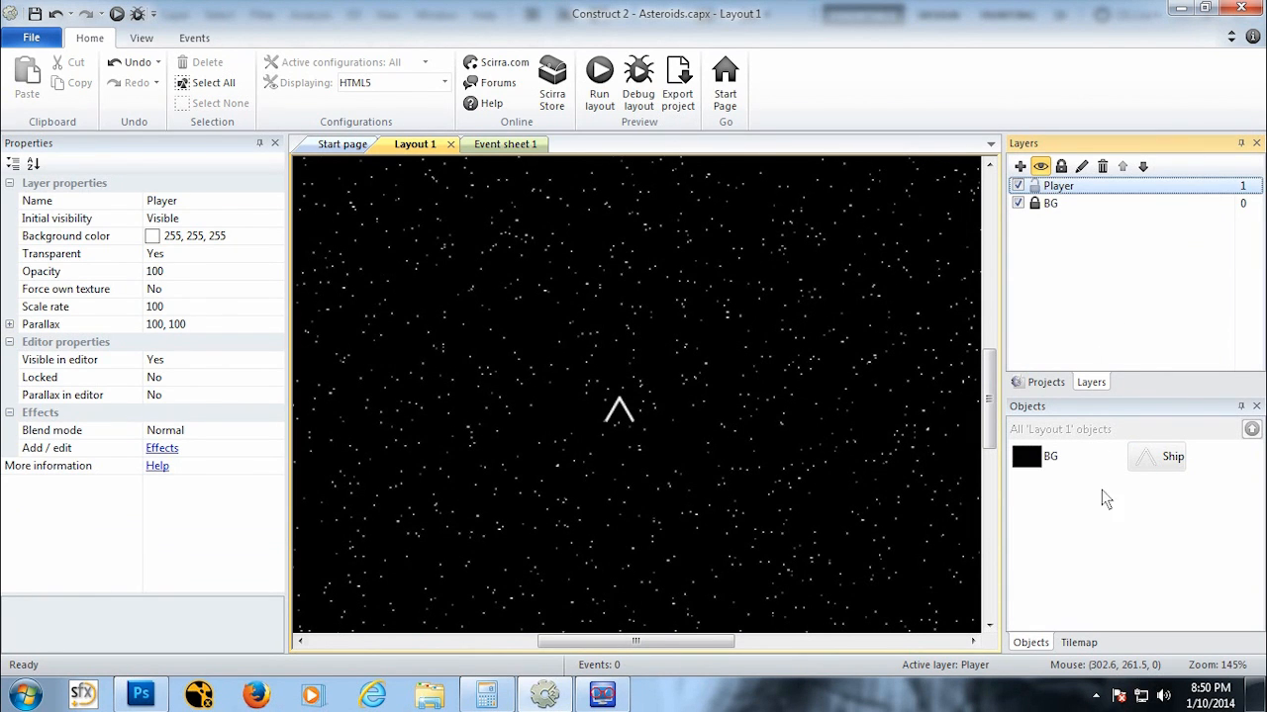
left_click(1156, 463)
right_click(1155, 471)
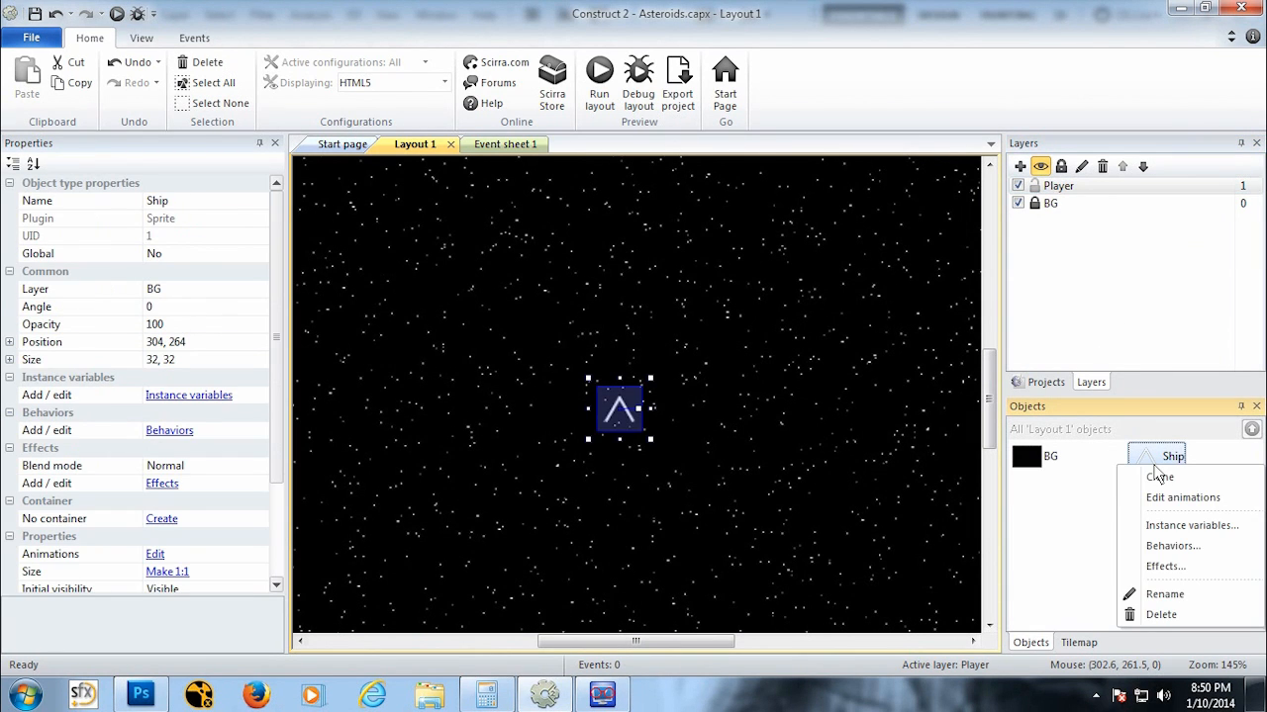
left_click(1053, 540)
right_click(620, 401)
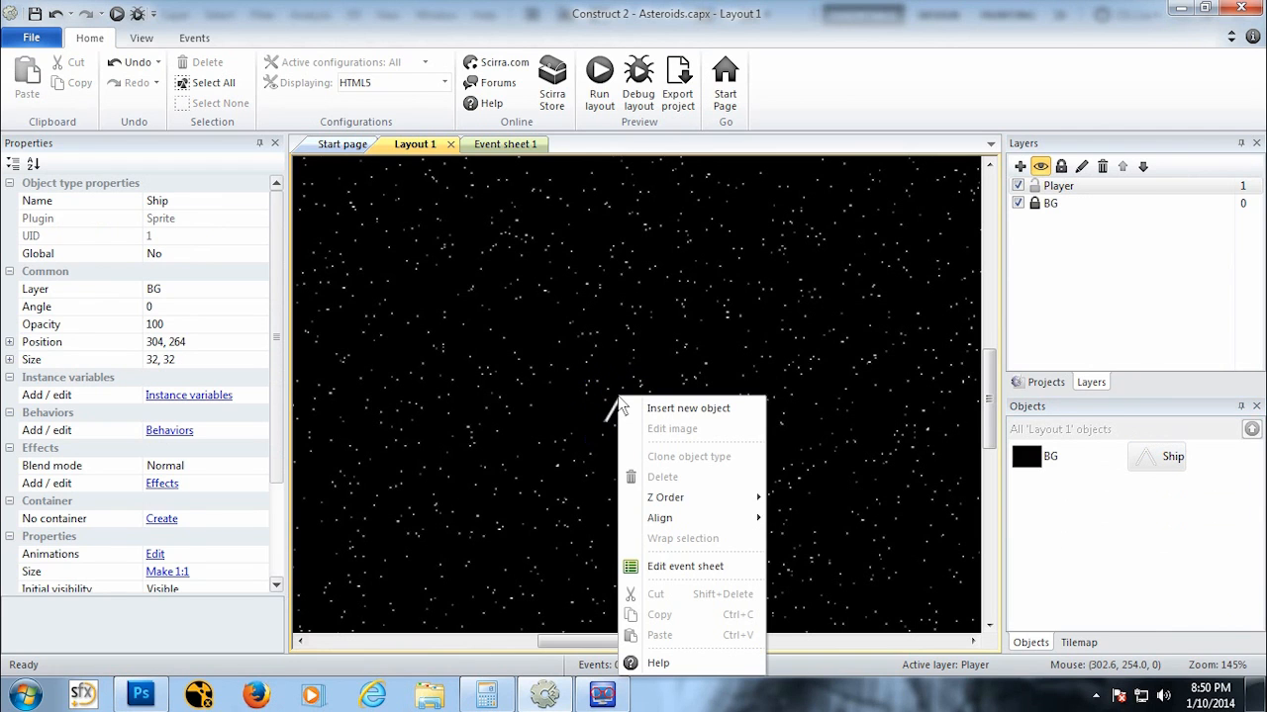
mouse_move(710, 517)
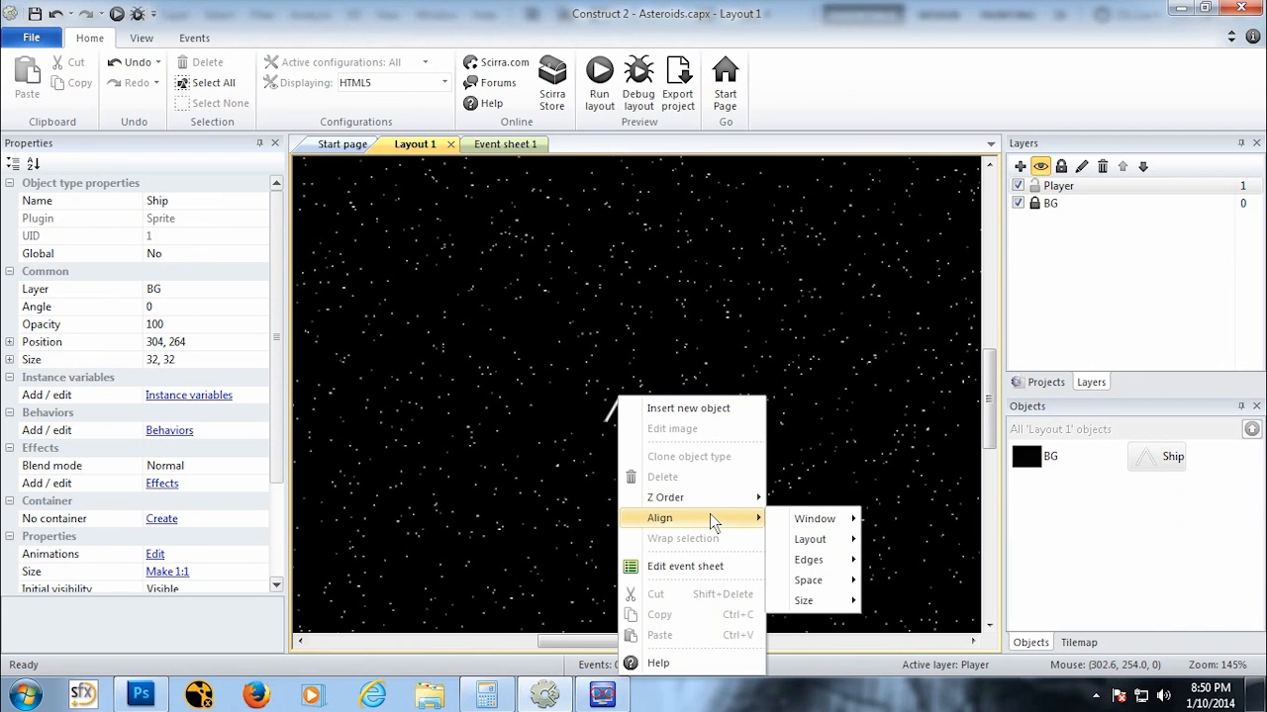
left_click(610, 423)
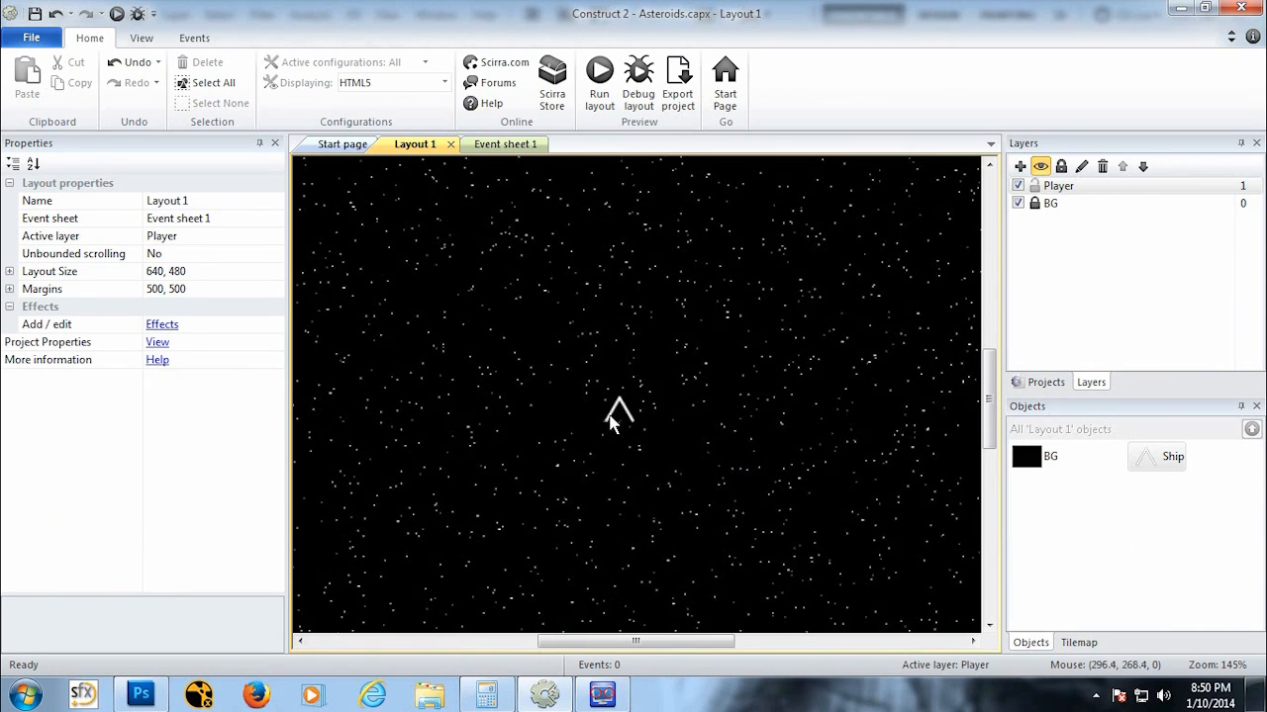
Step: Move the Ship instance from the BG layer onto the Player layer
left_click(1034, 204)
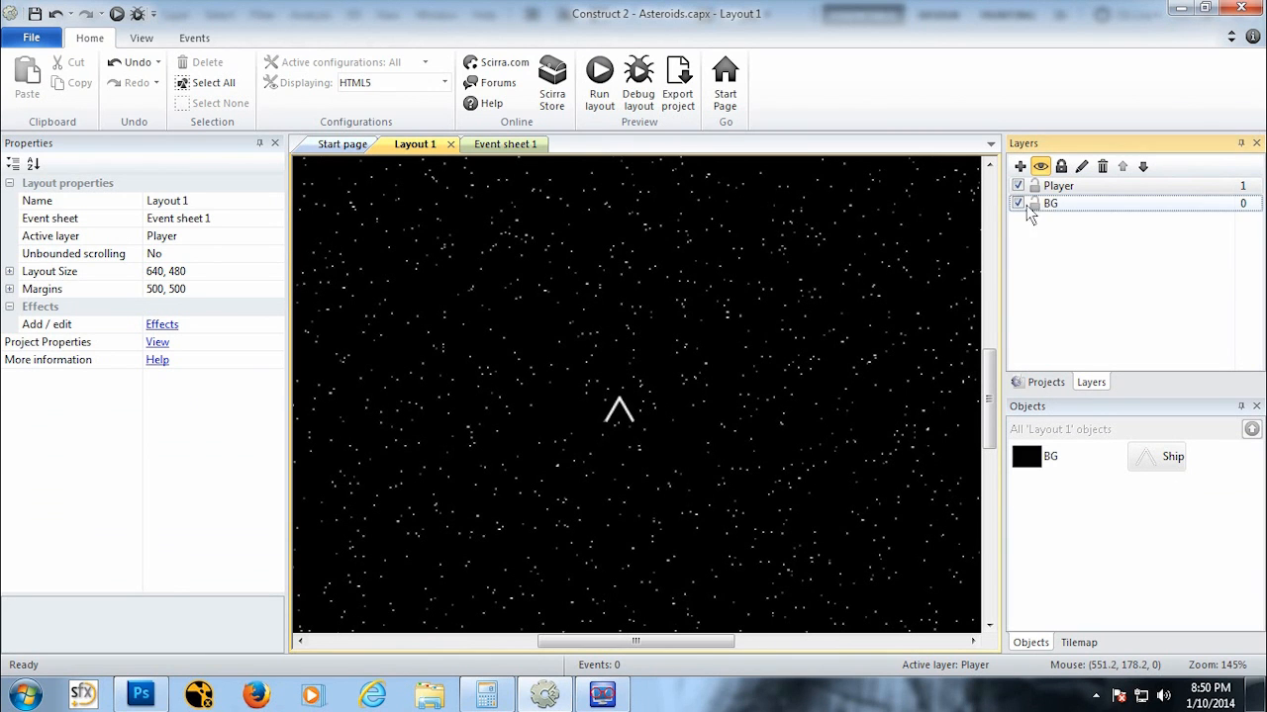
left_click(633, 414)
right_click(629, 417)
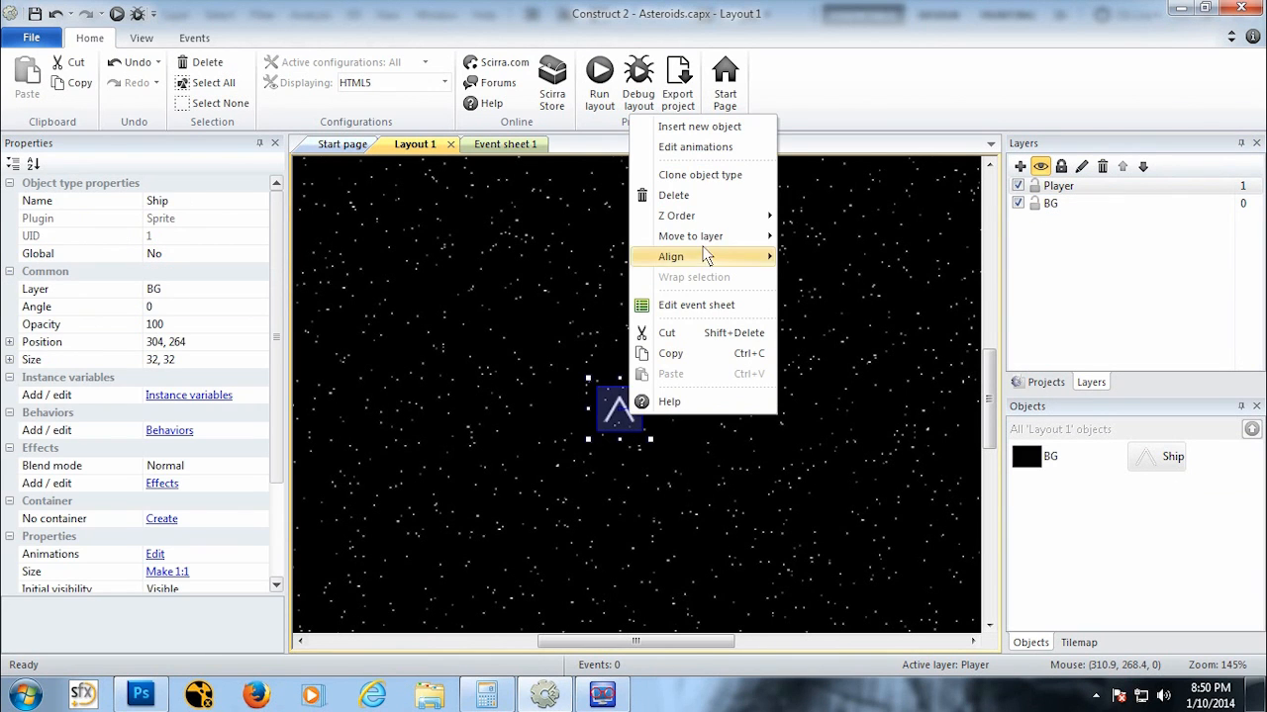
mouse_move(708, 237)
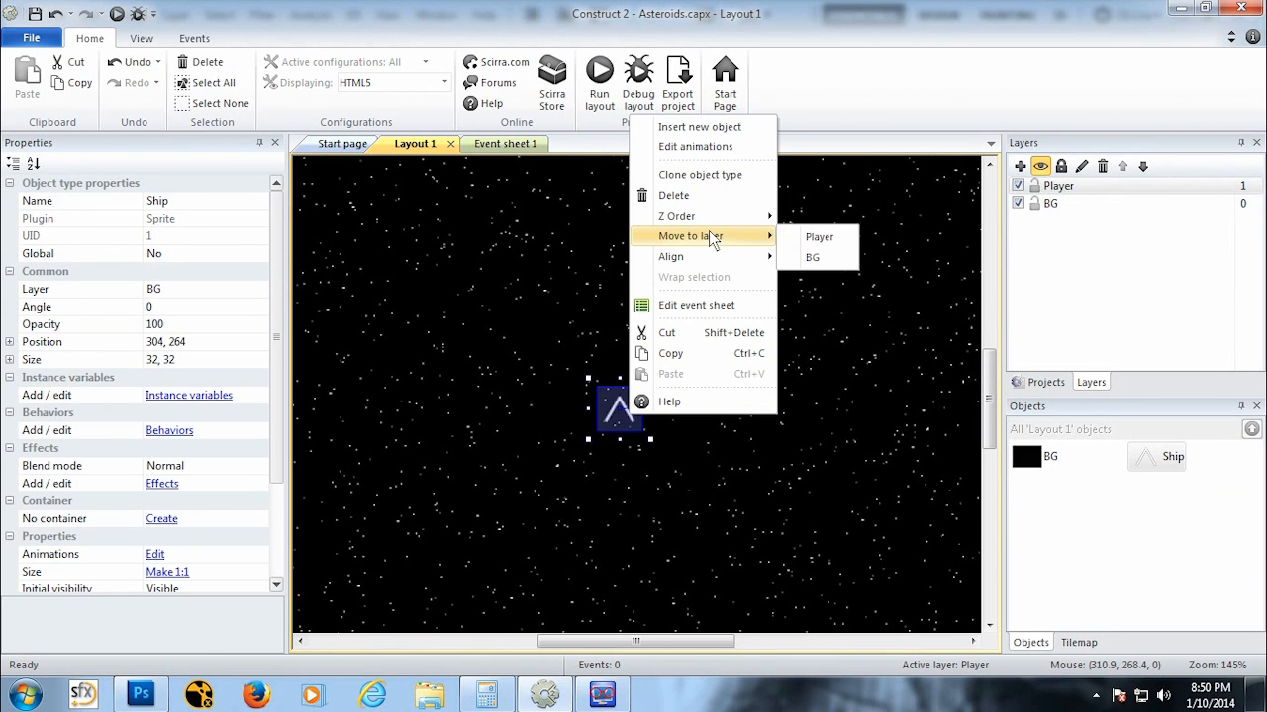
left_click(819, 237)
Step: Hide the BG layer in the editor and deselect the ship
left_click(1017, 203)
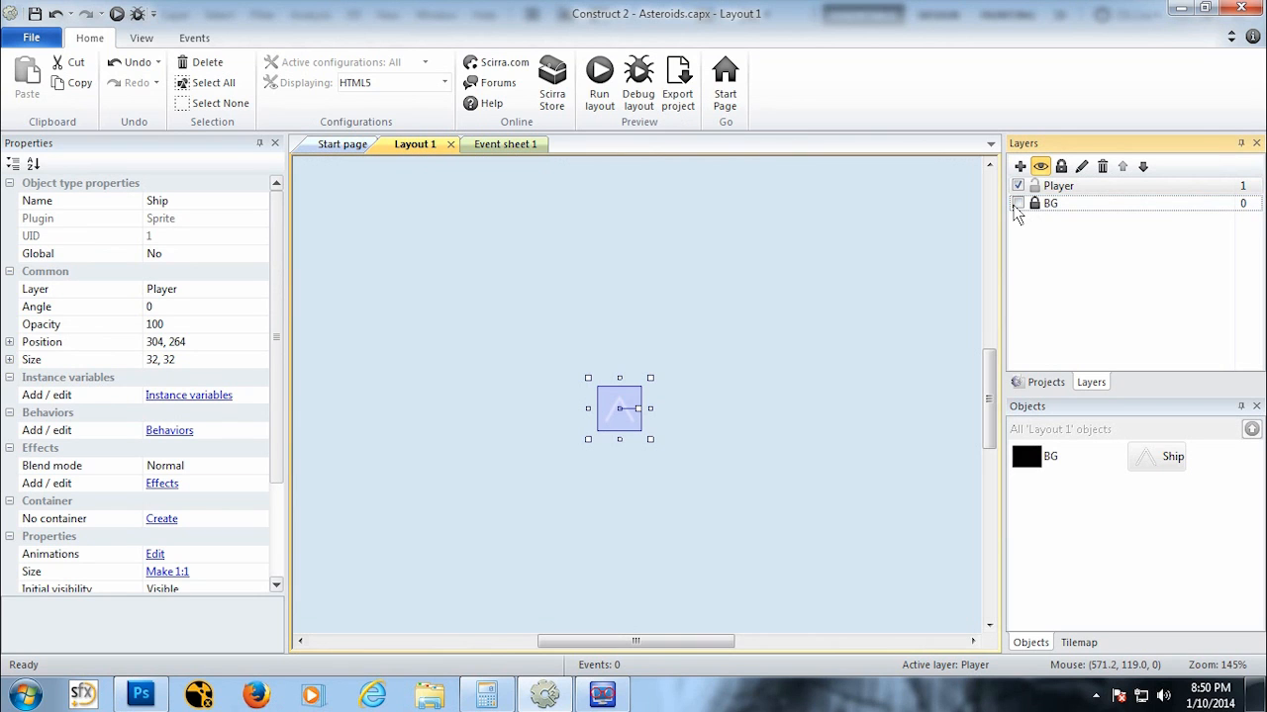
left_click(694, 389)
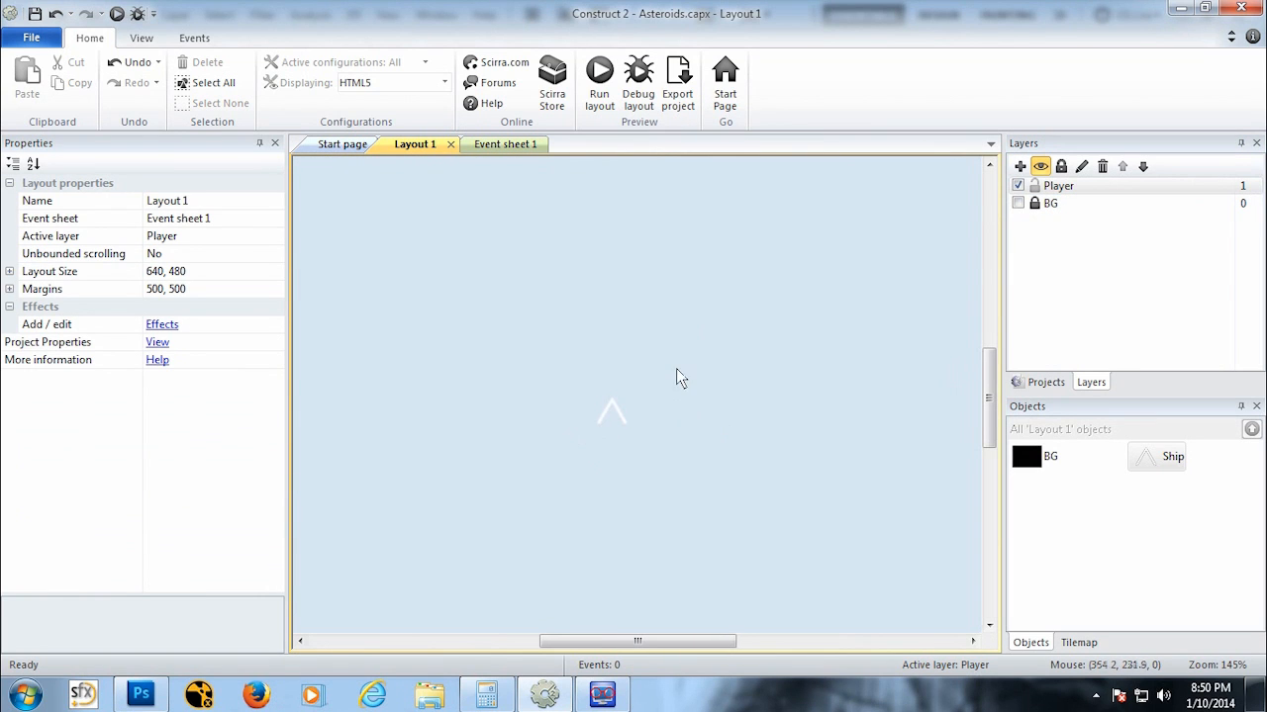
Step: Add the 8 Direction movement behavior to the Ship sprite
scroll(672, 381, "down", 5, "ctrl")
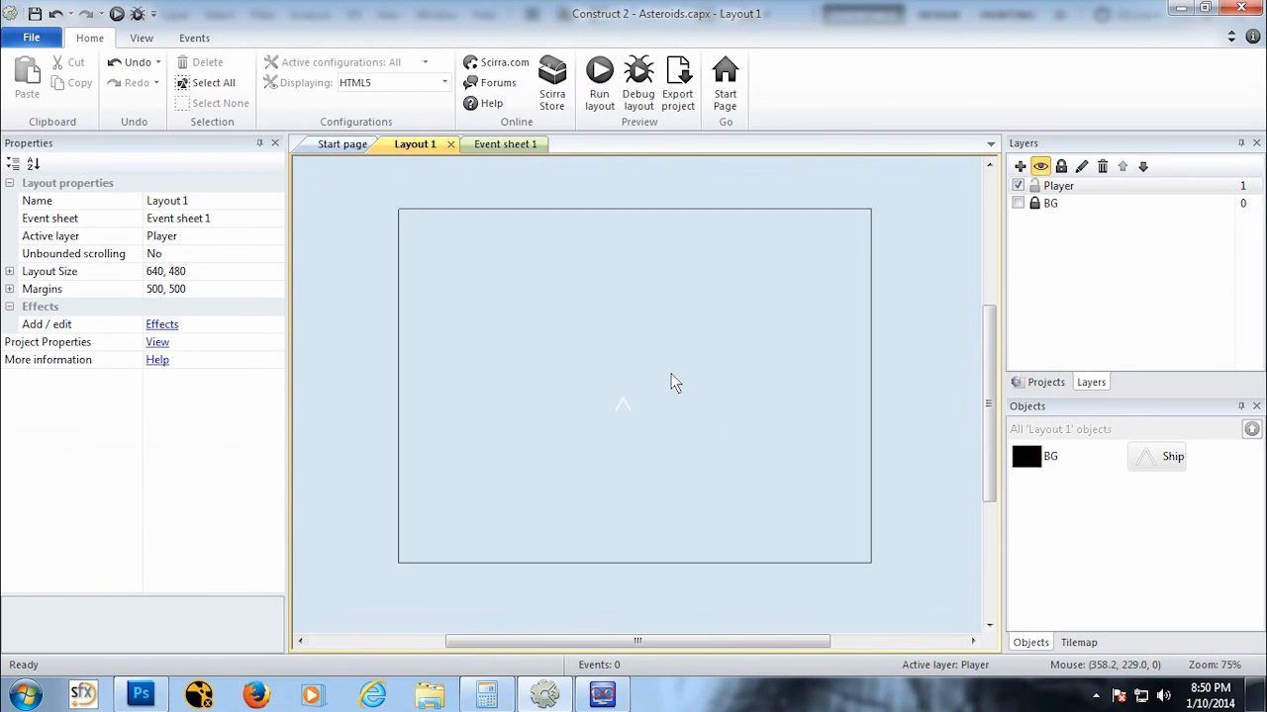
left_click(626, 402)
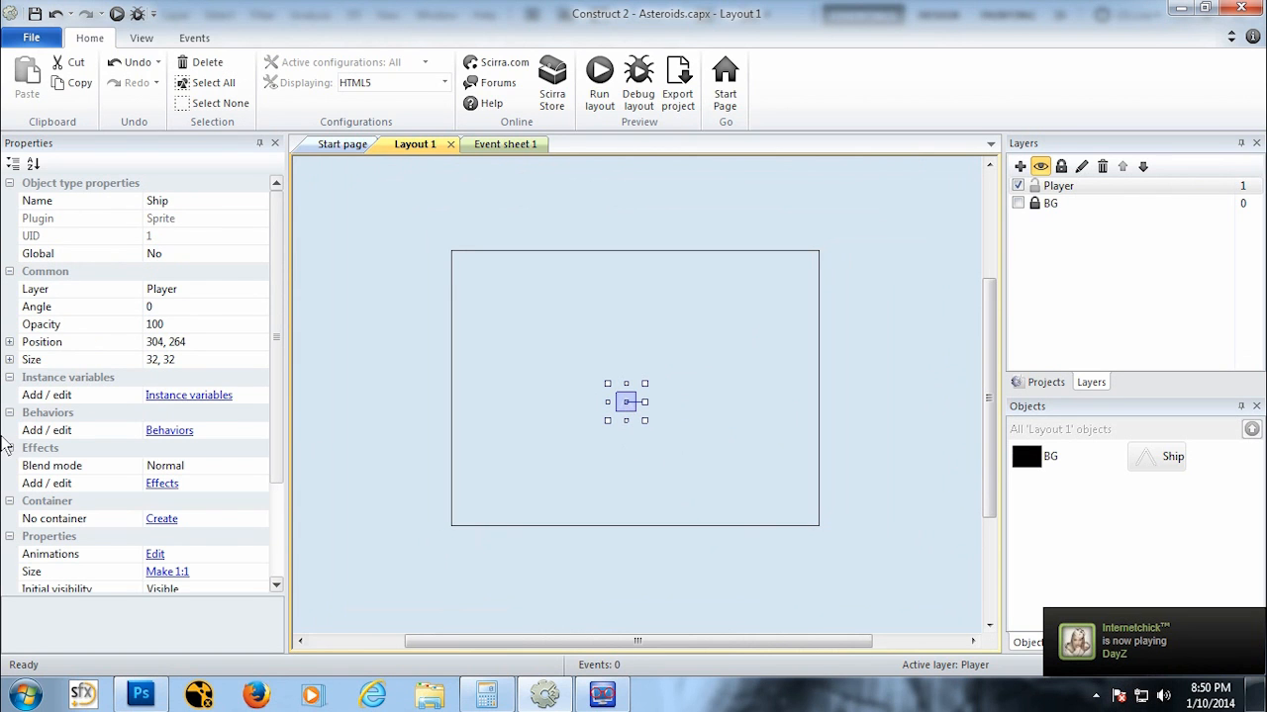
left_click(186, 433)
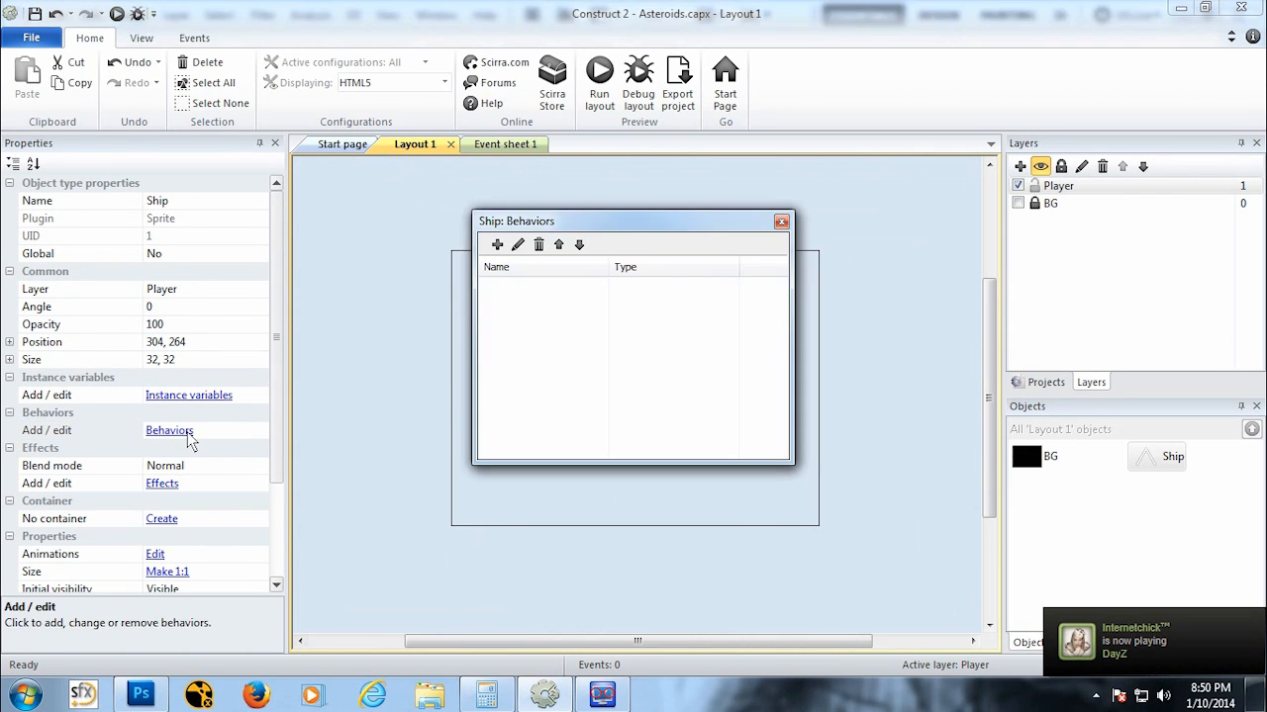
left_click(497, 244)
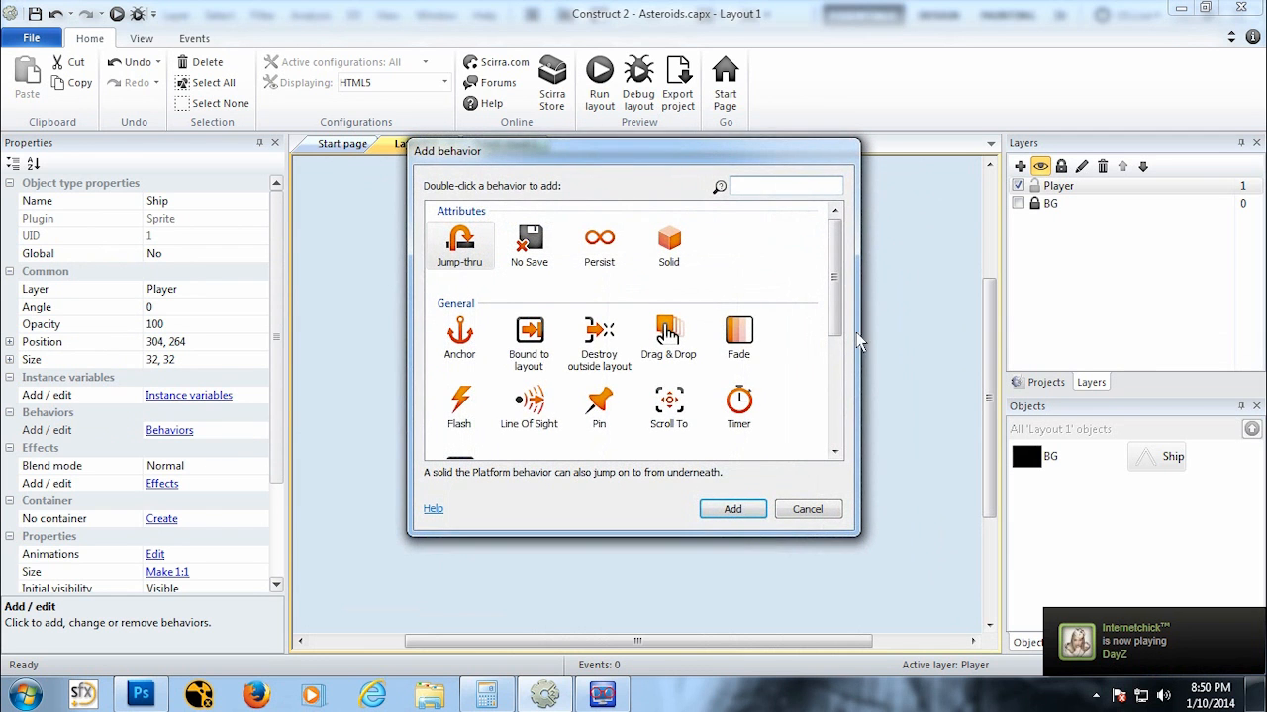
left_click_drag(835, 326, 846, 446)
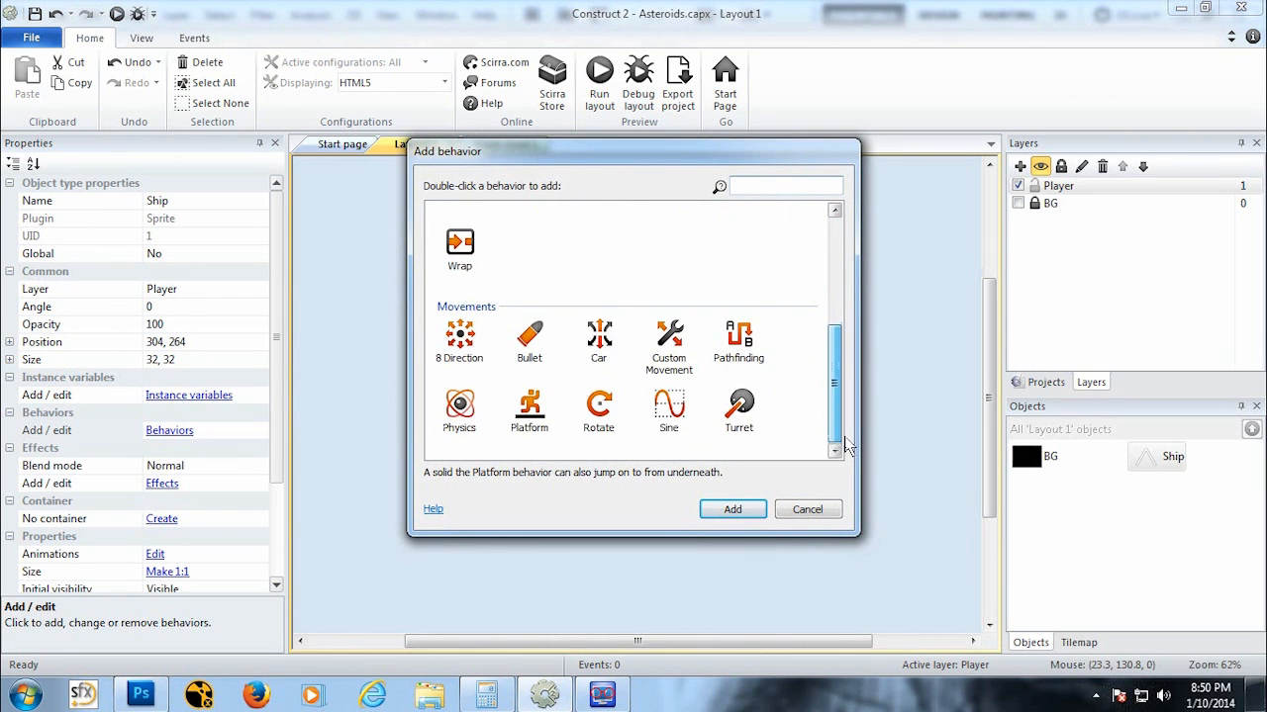
left_click(459, 342)
left_click(734, 510)
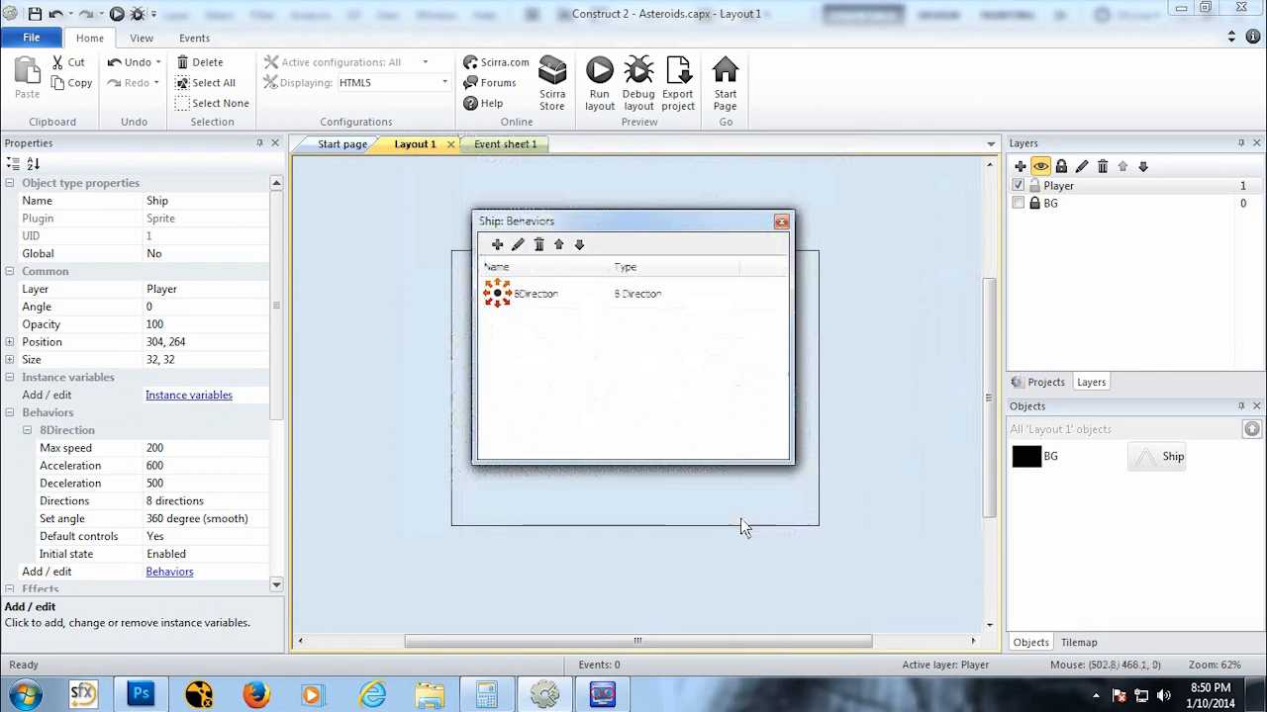
left_click(780, 222)
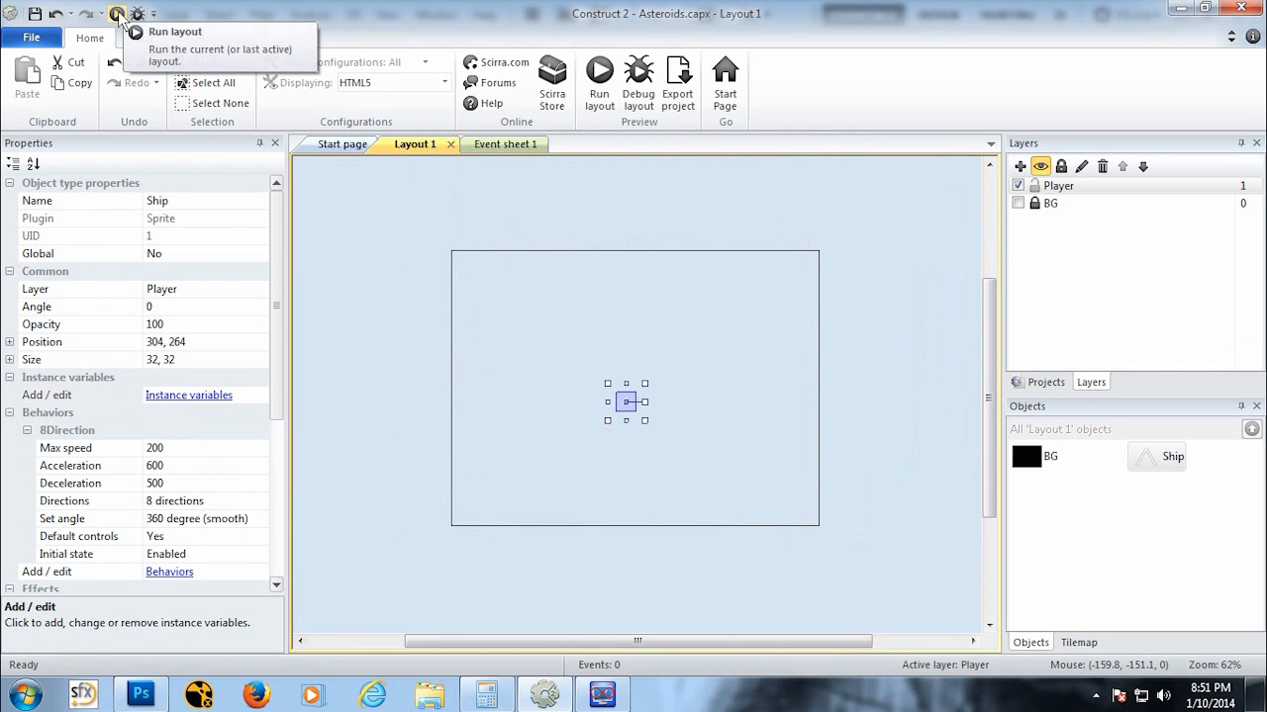
Step: Preview the layout in the browser, try moving the ship with the arrow keys, and close the preview
left_click(119, 15)
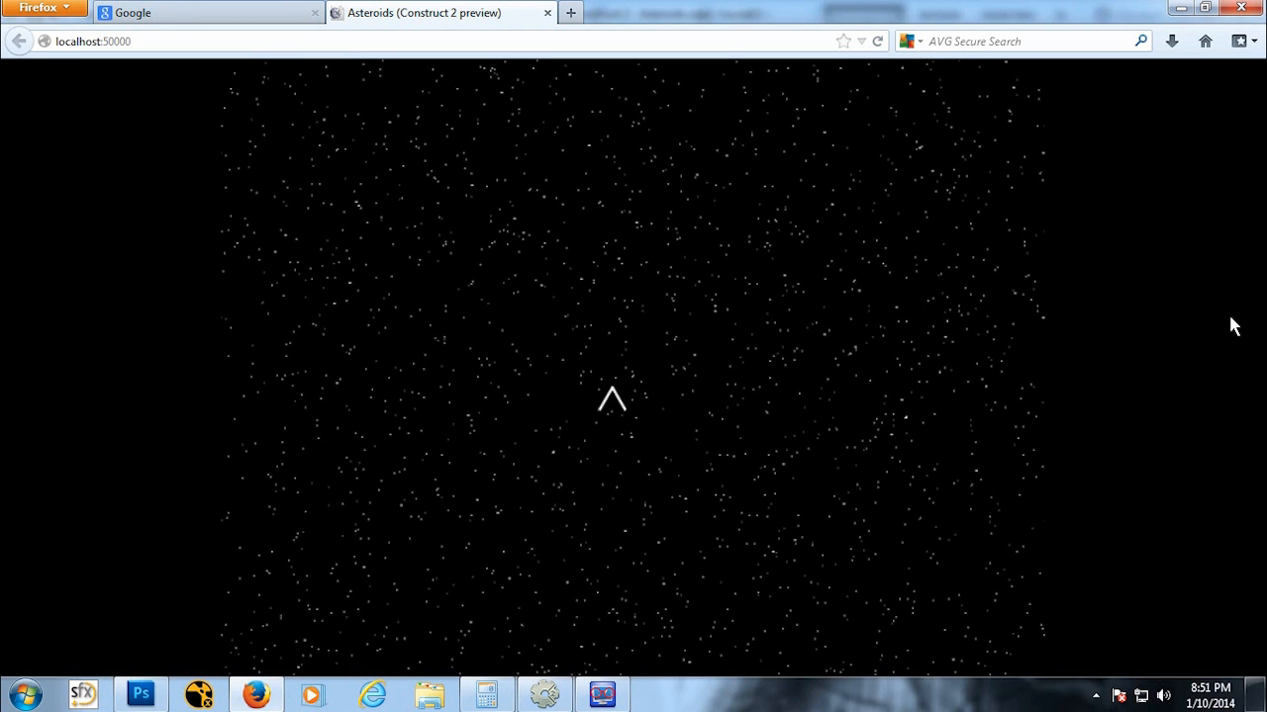
key("Up")
key("Left")
left_click(448, 411)
left_click(548, 14)
left_click(602, 694)
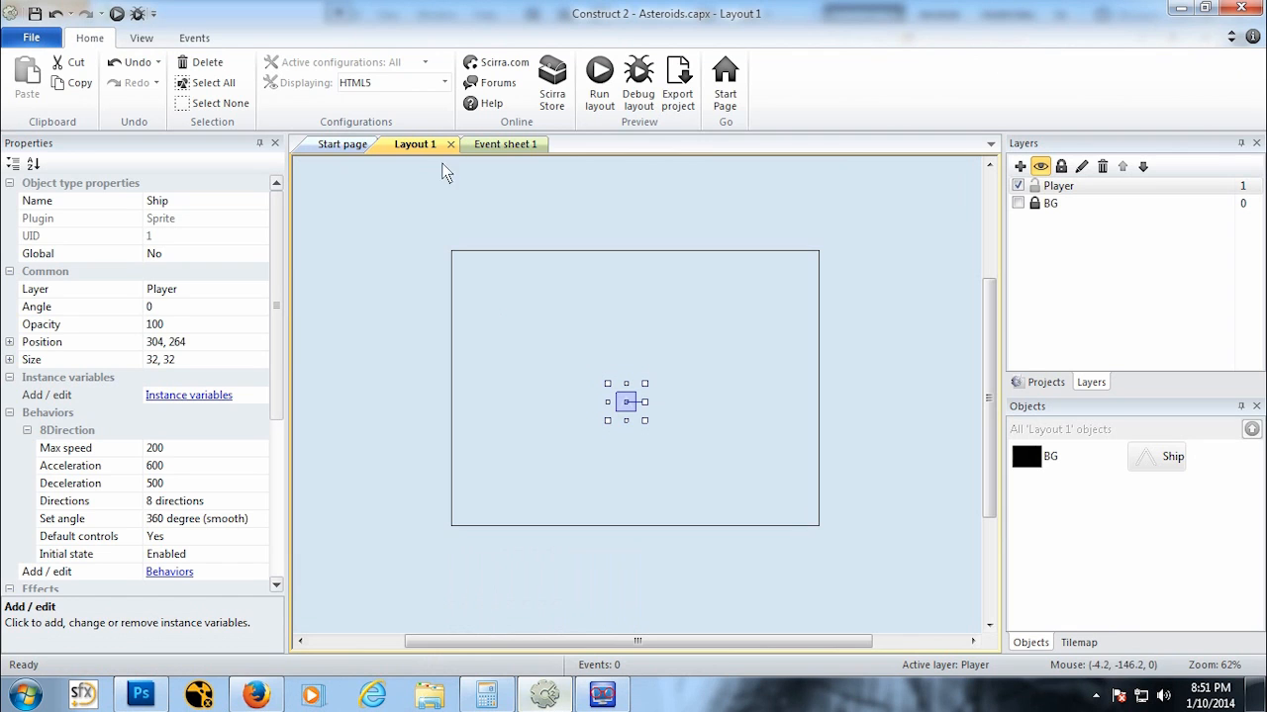
Step: Preview the layout again and test the ship's movement with the arrow keys, then close the preview tab
left_click(117, 14)
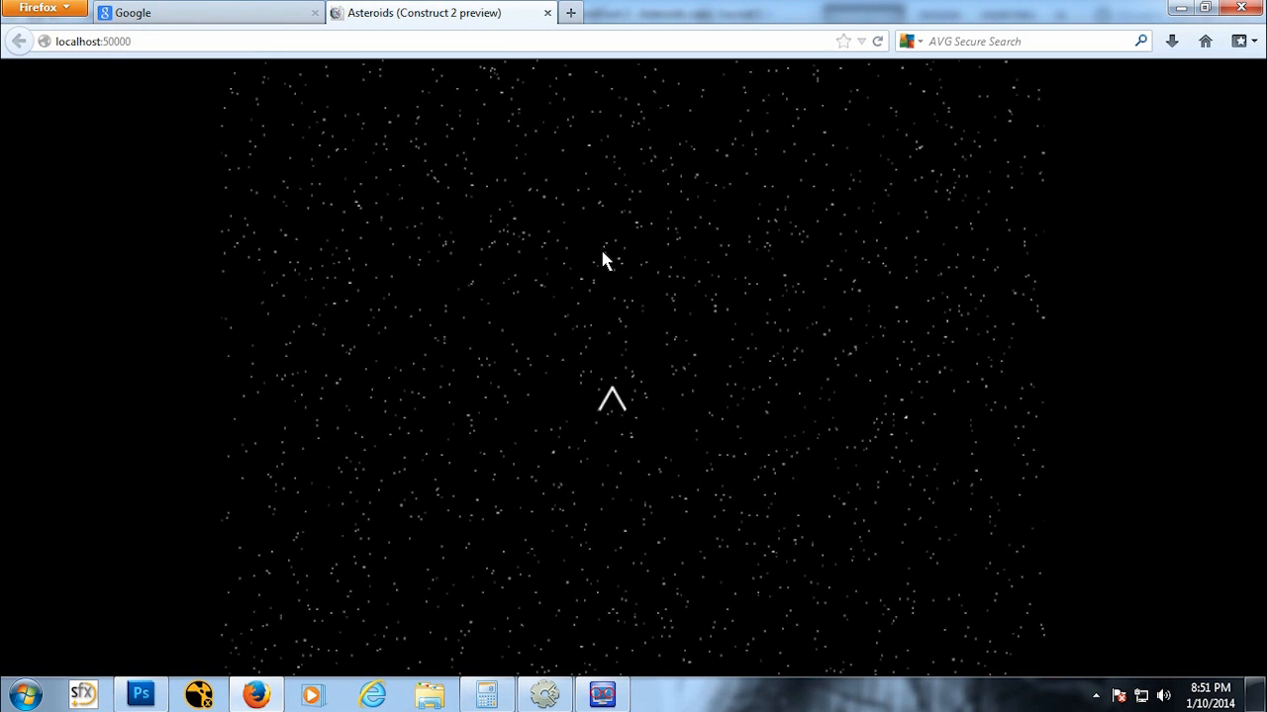
key("Up")
key("Down")
key("Left")
key("Up")
key("Up")
key("Down")
key("Down")
key("Left")
key("Up")
key("Down")
key("Right")
key("Left")
key("Right")
key("Left")
key("Up")
key("Right")
key("Down")
key("Left")
key("Up")
key("Up")
key("Right")
key("Down")
key("Left")
key("Up")
key("Right")
key("Down")
key("Left")
key("Up")
key("Right")
key("Down")
key("Left")
key("Up")
key("Right")
key("Down")
left_click(547, 13)
Step: Switch to Photoshop and open the Ship PNG from the Sprites folder
left_click(140, 695)
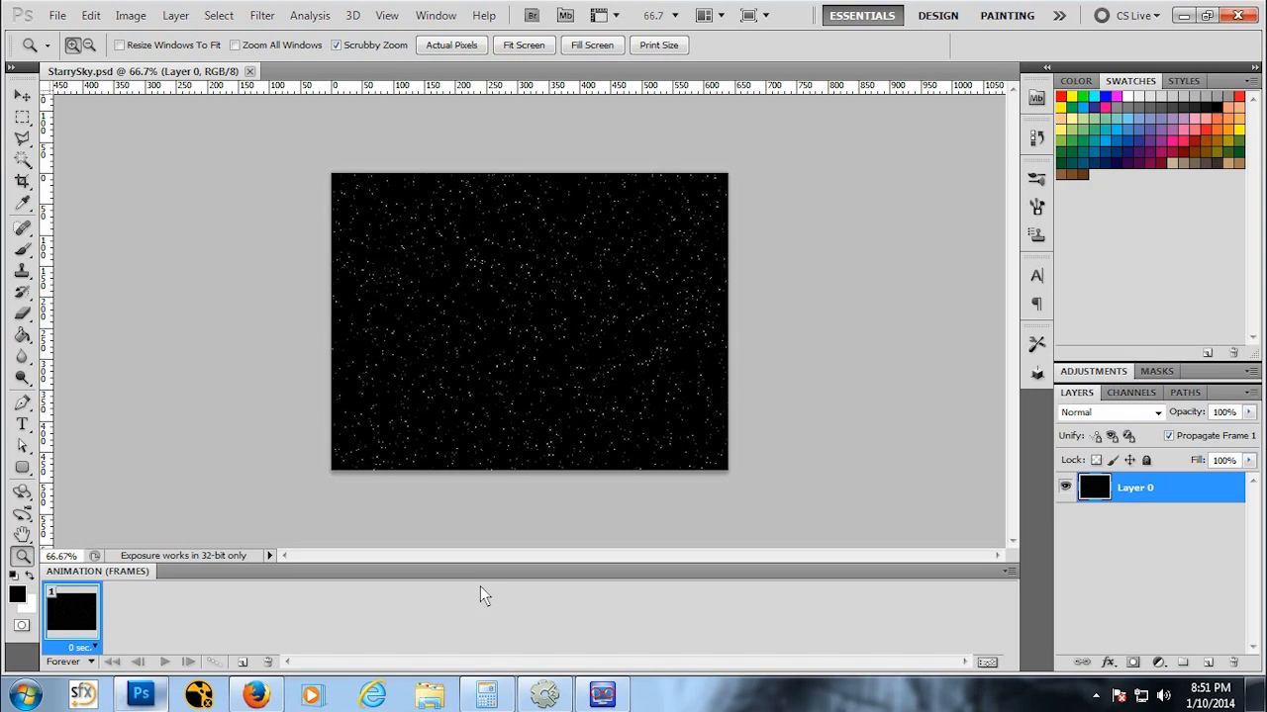
left_click(58, 15)
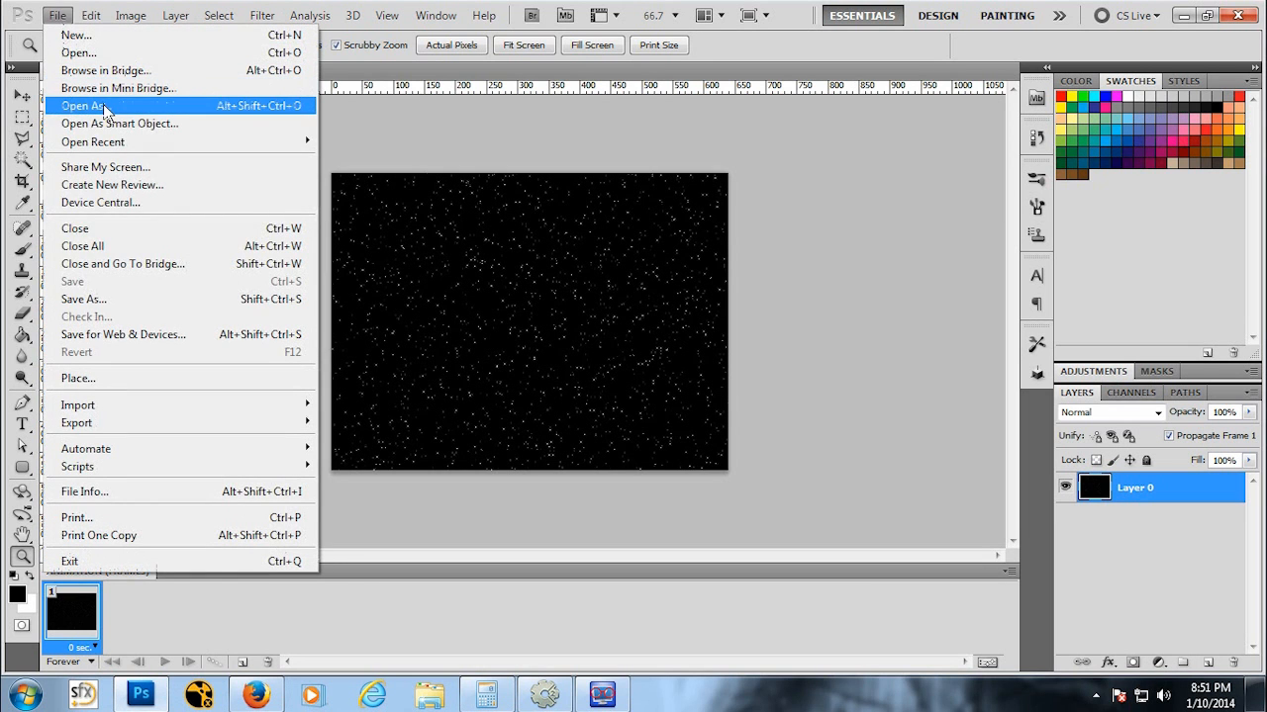
left_click(99, 35)
left_click(648, 226)
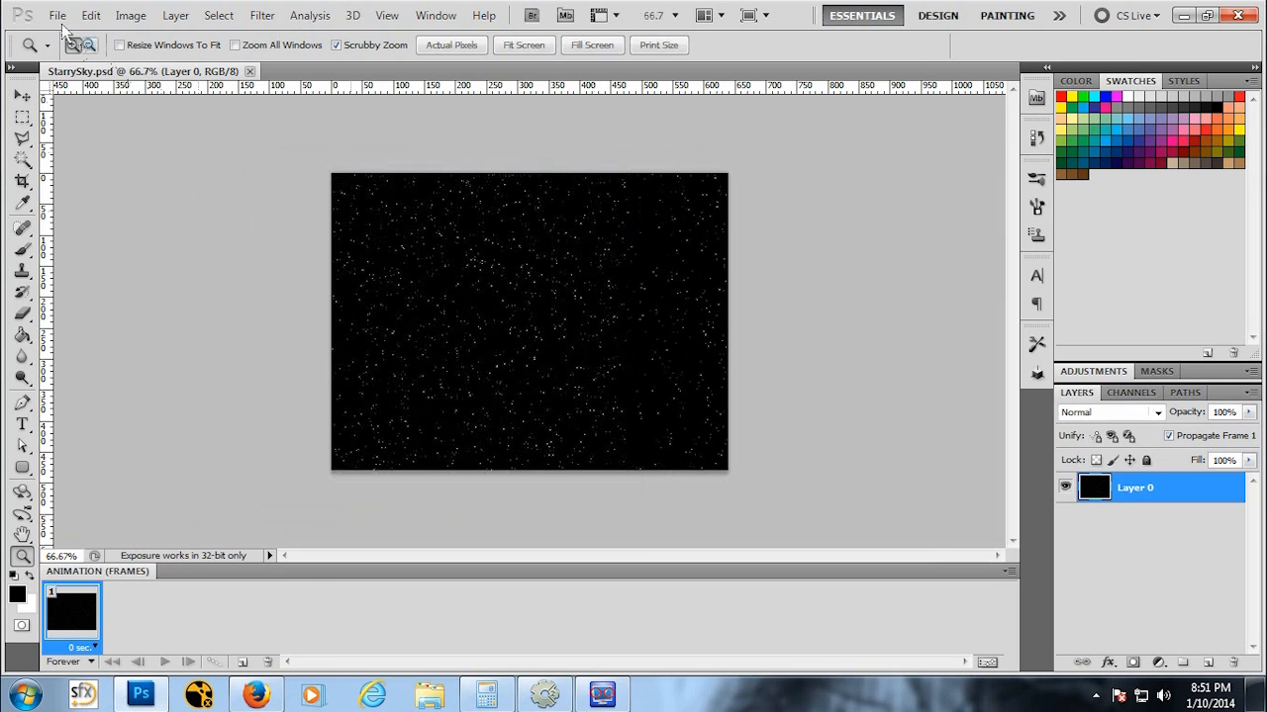
left_click(57, 15)
left_click(63, 53)
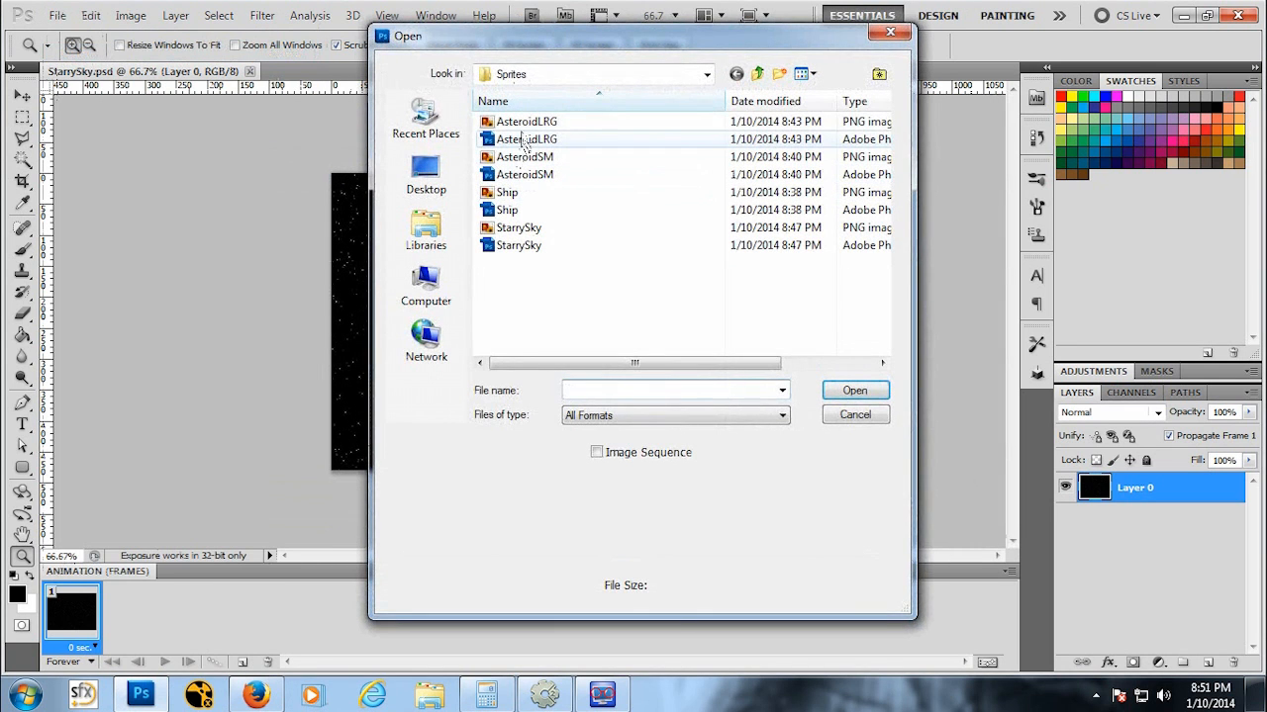
left_click(506, 192)
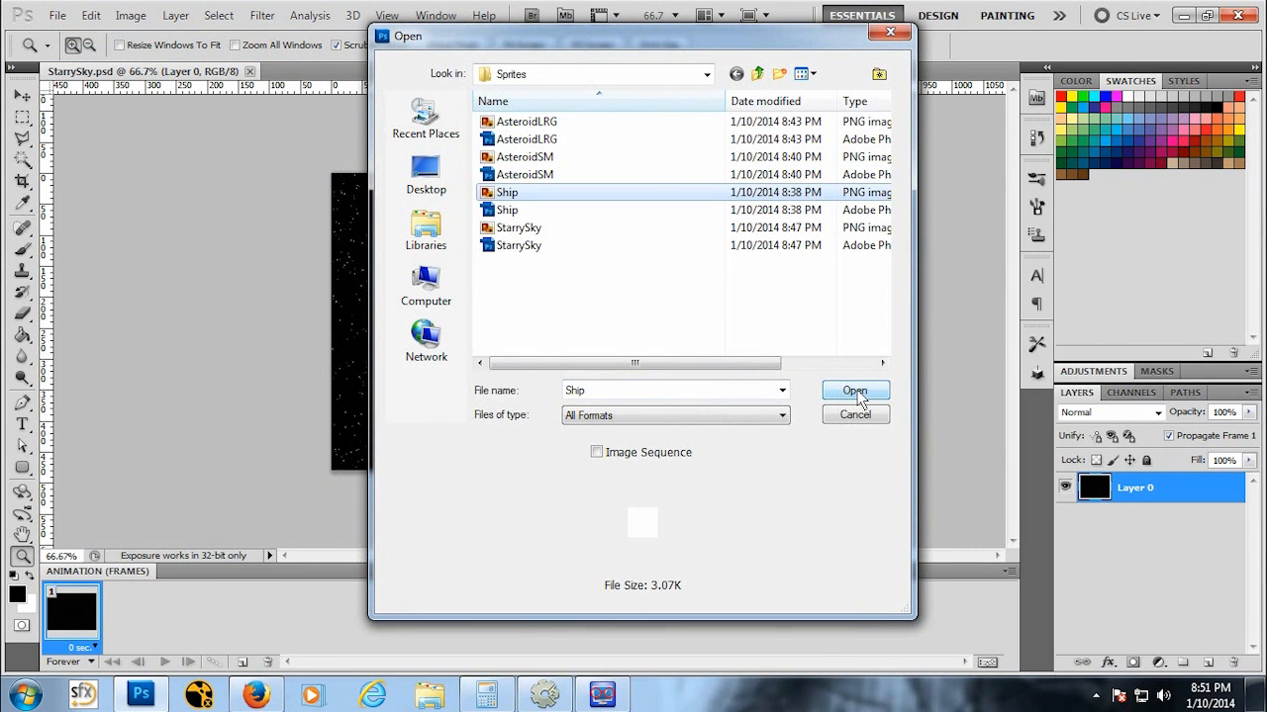
left_click(854, 391)
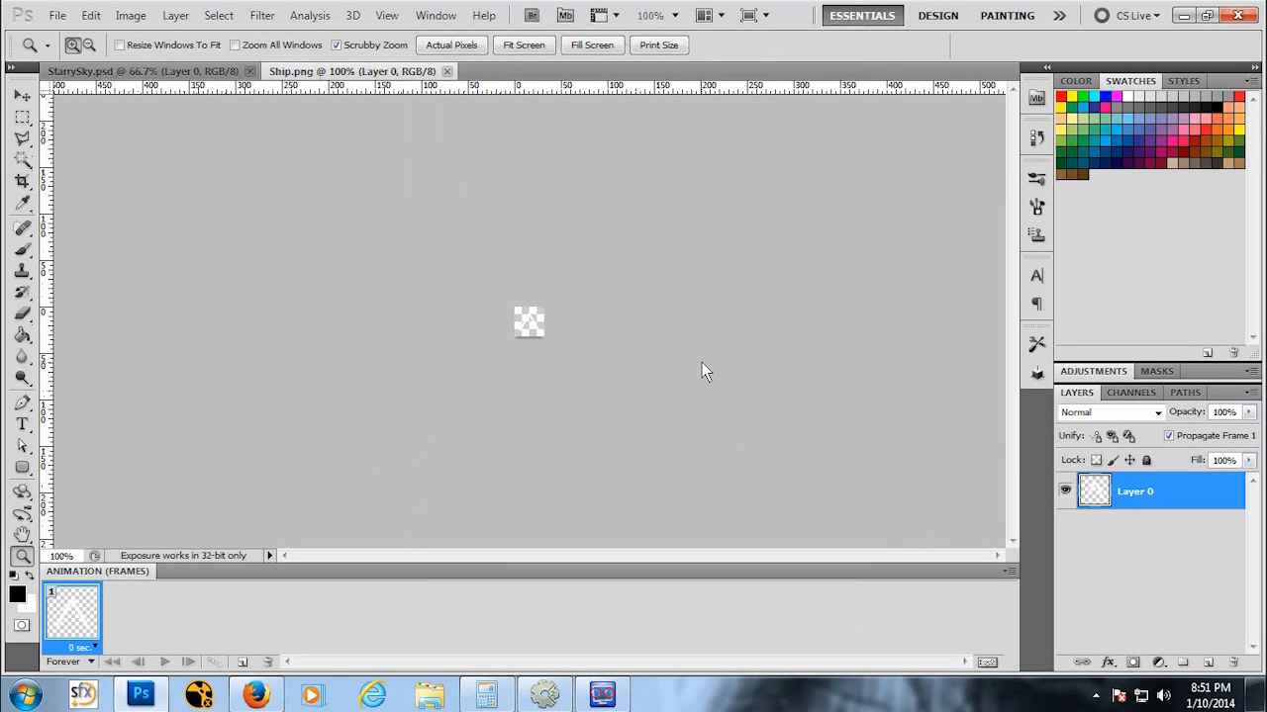
Step: Rotate the ship image 90° clockwise
key("ctrl+t")
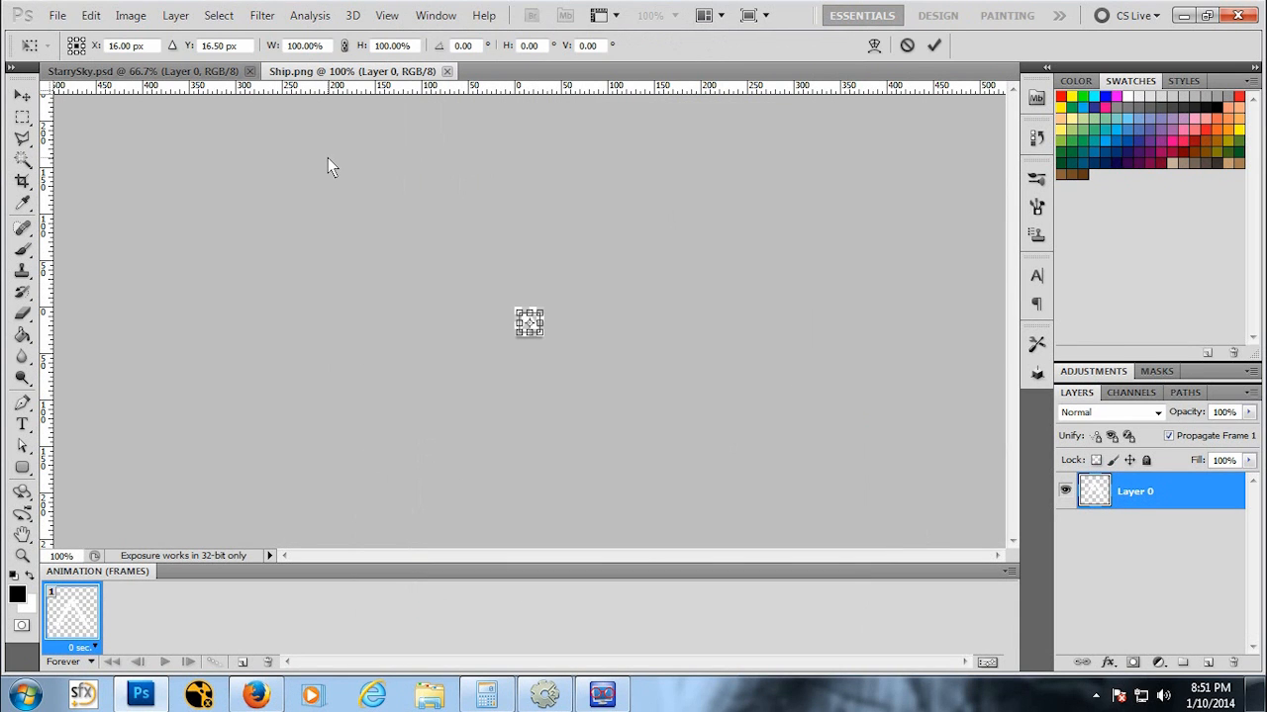
key("Return")
left_click(90, 15)
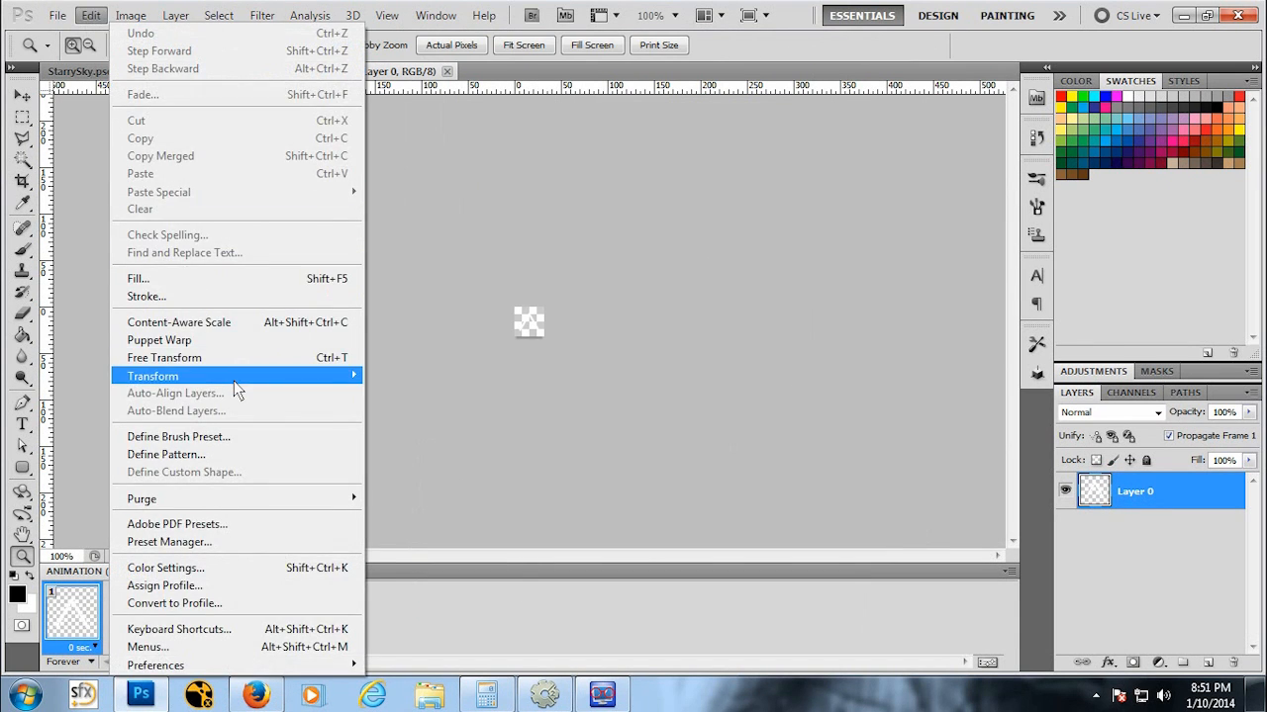
mouse_move(238, 382)
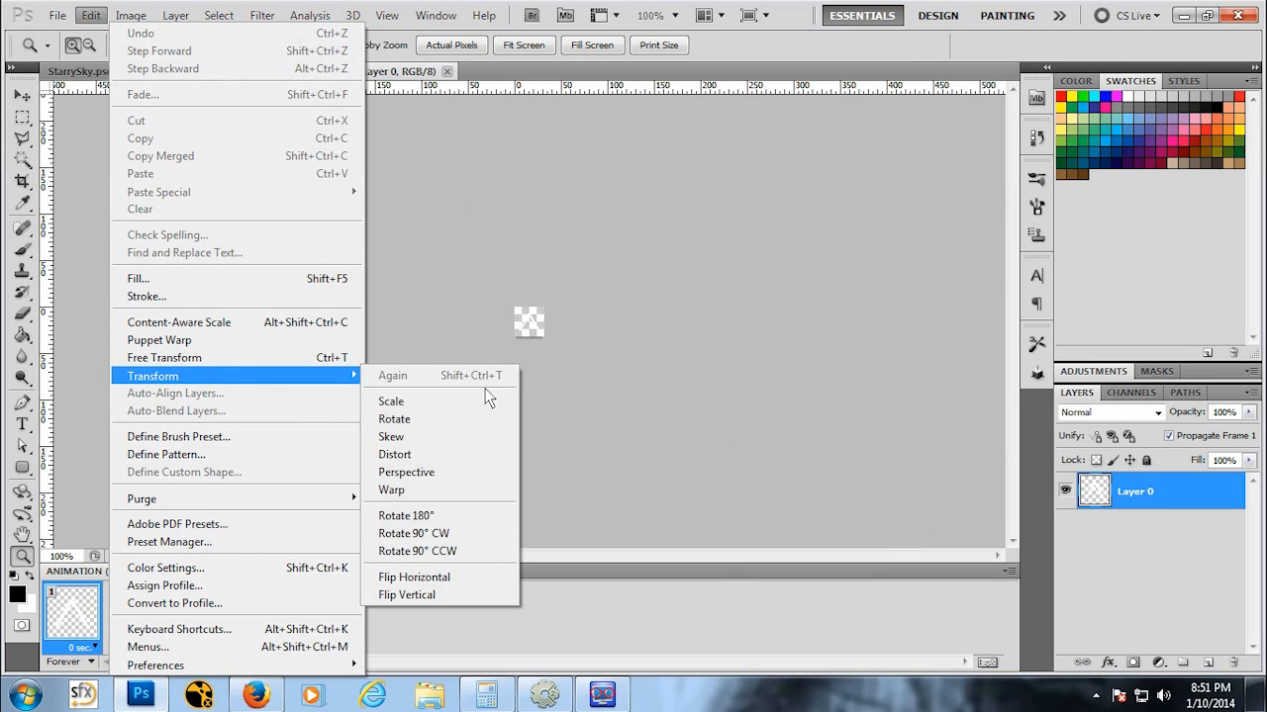
left_click(445, 535)
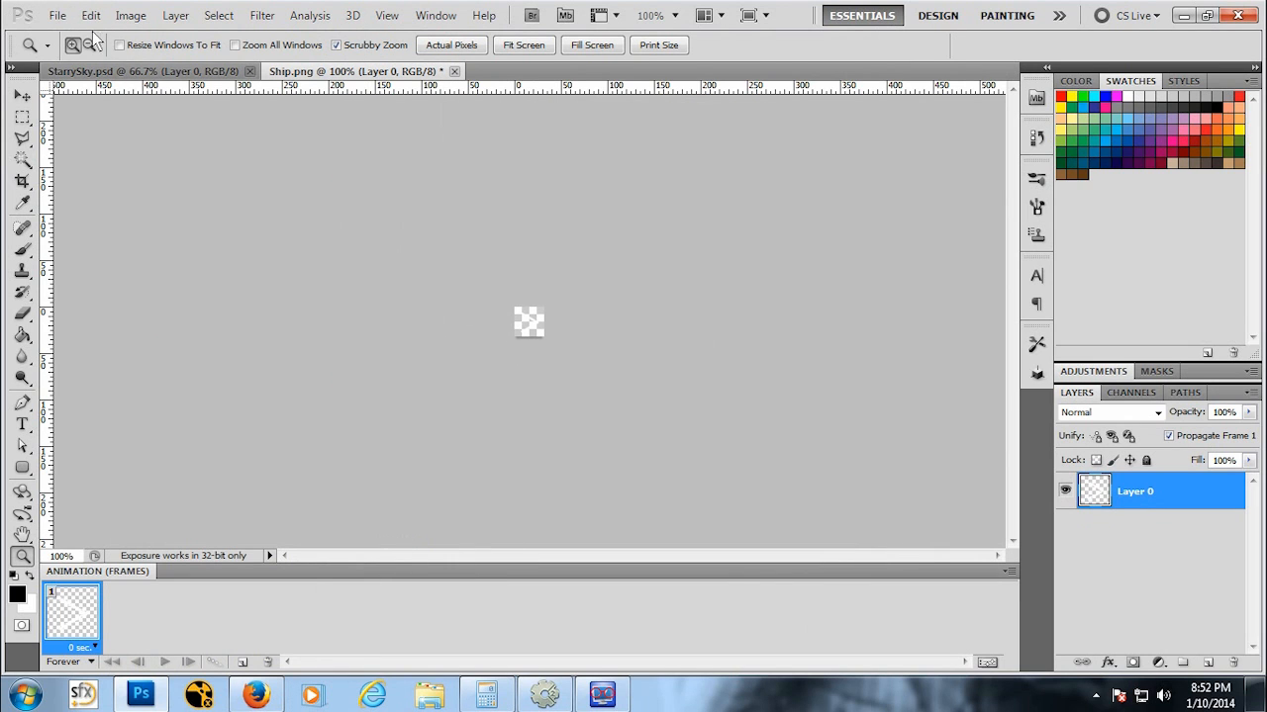
Step: Save the rotated ship over Ship.png as a PNG with no interlace
left_click(58, 14)
left_click(142, 299)
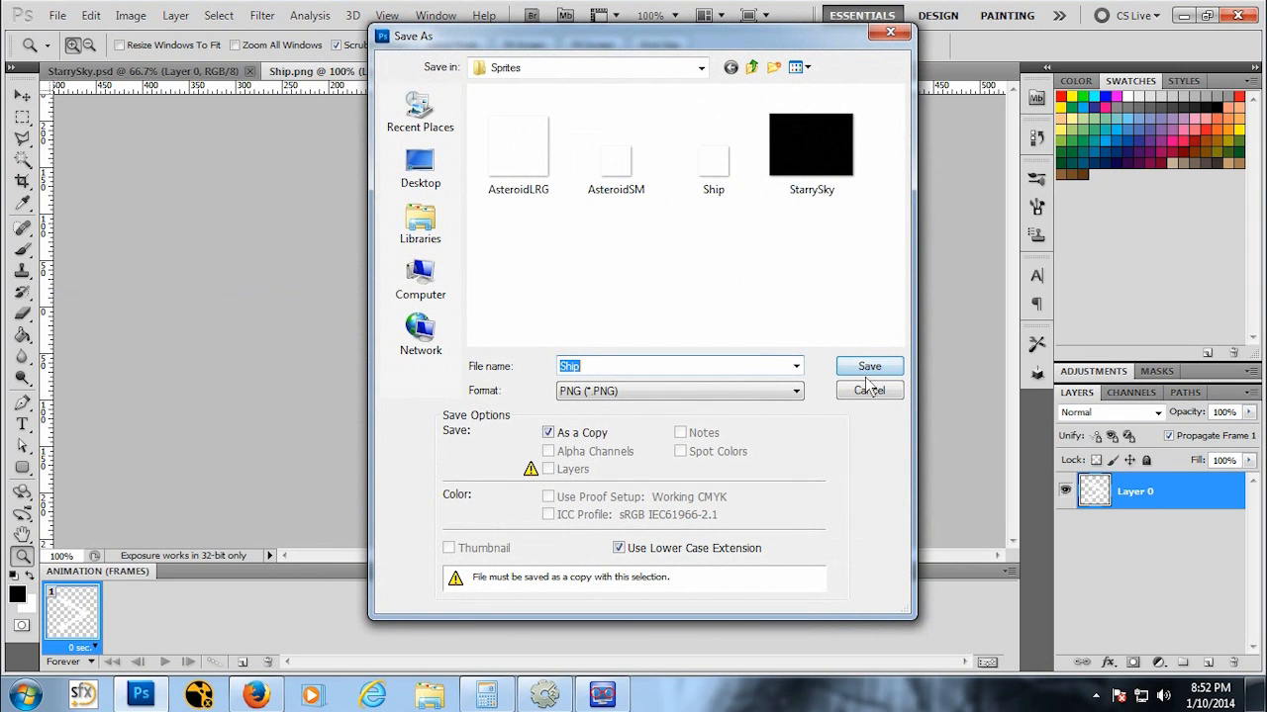
left_click(869, 368)
left_click(601, 274)
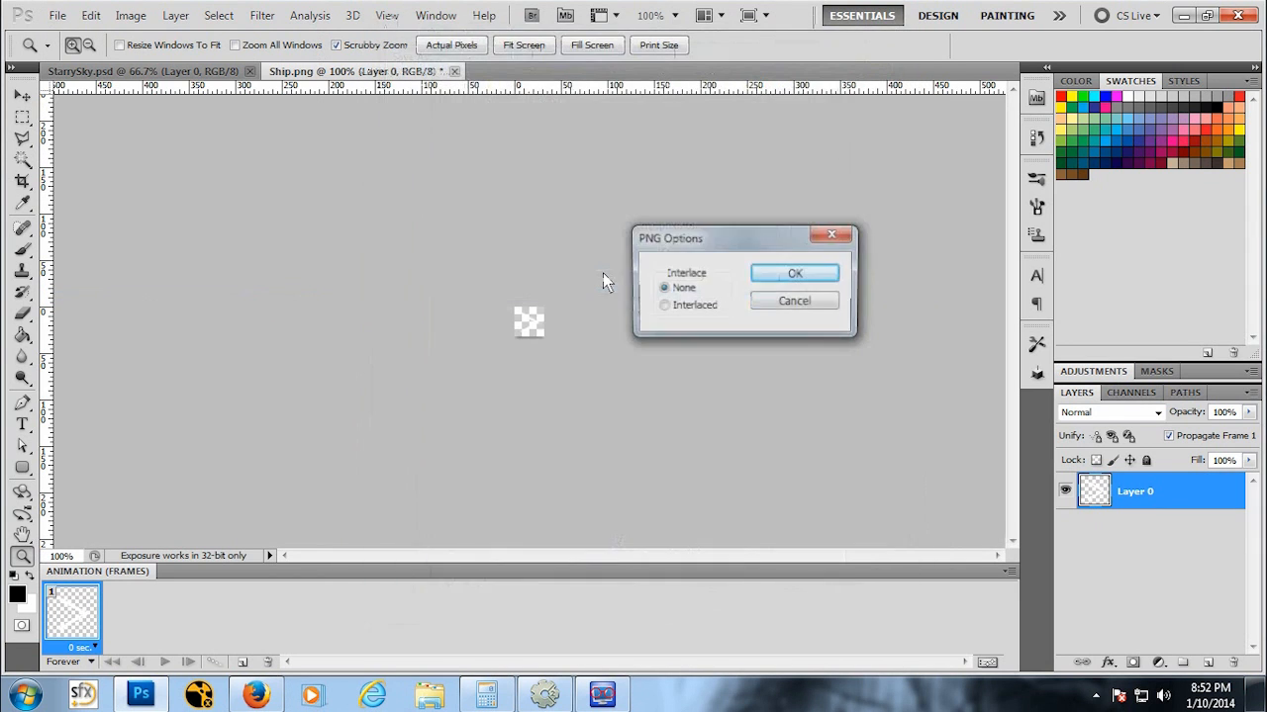
left_click(802, 277)
left_click(542, 322)
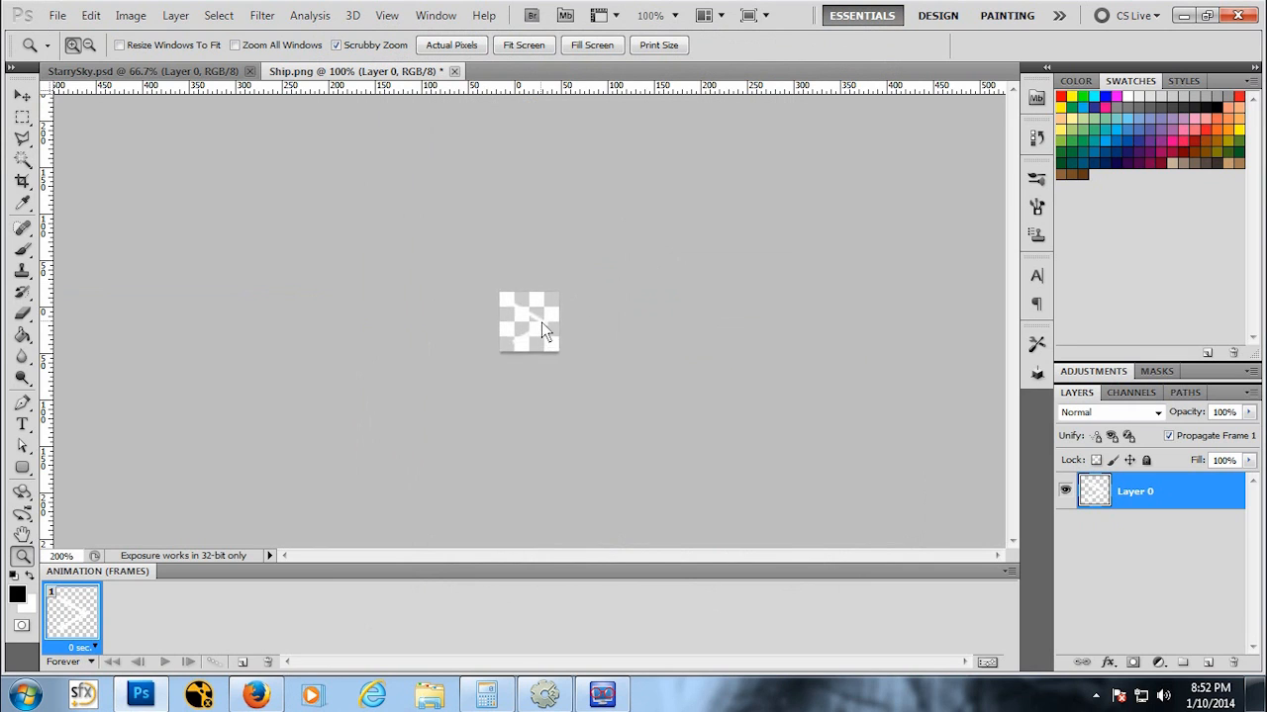
left_click(541, 322)
left_click(541, 322)
left_click(541, 322)
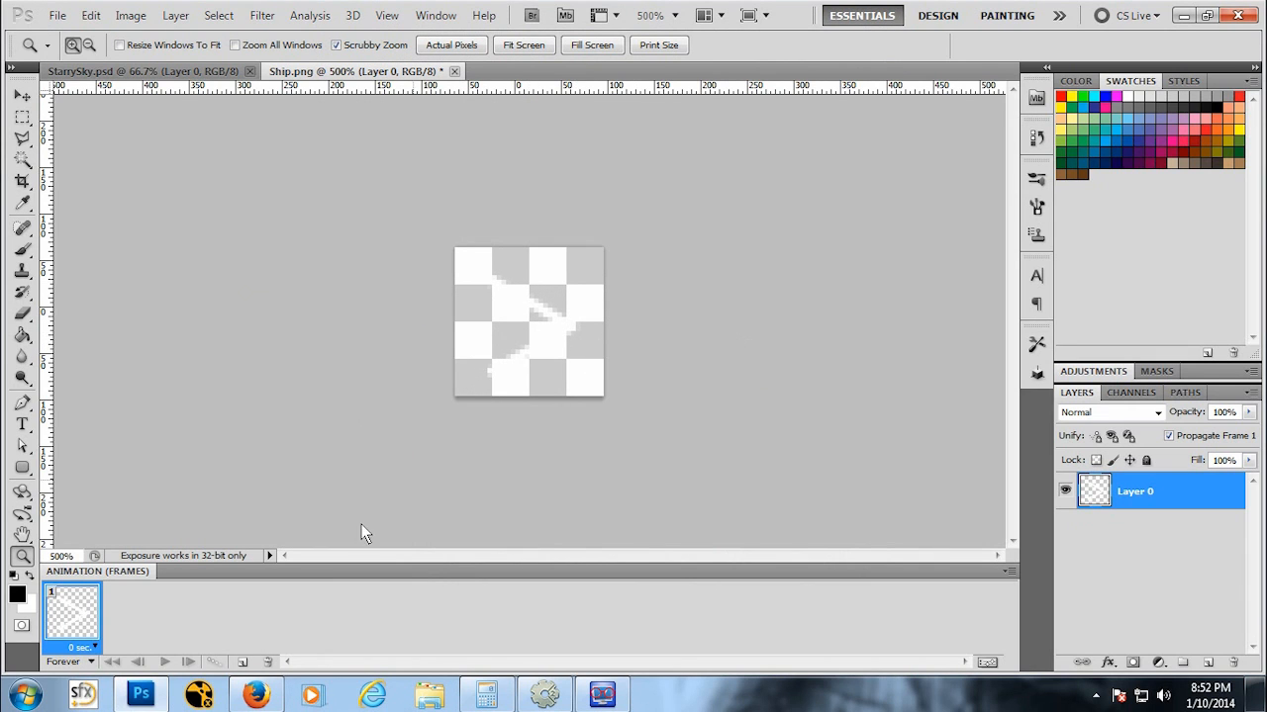
Step: Switch to Construct 2, open the Ship sprite's image editor and load the rotated Ship.png into it
left_click(602, 695)
double_click(625, 402)
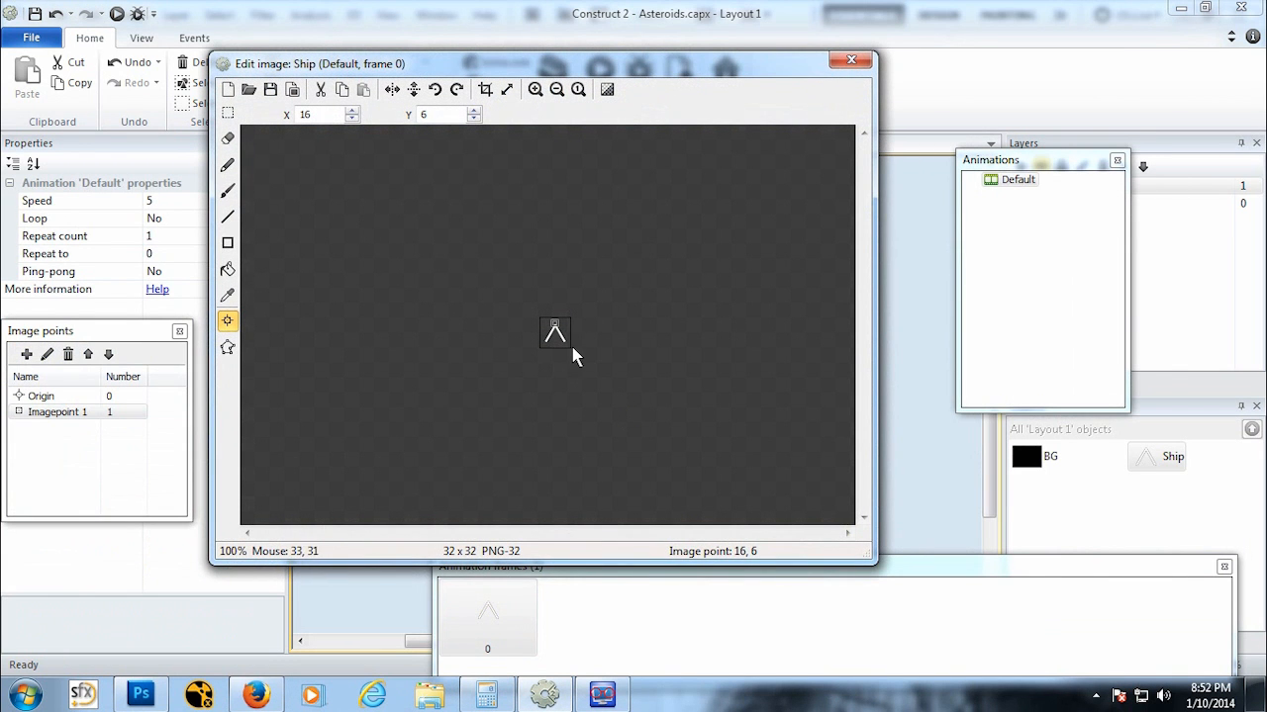
left_click(248, 89)
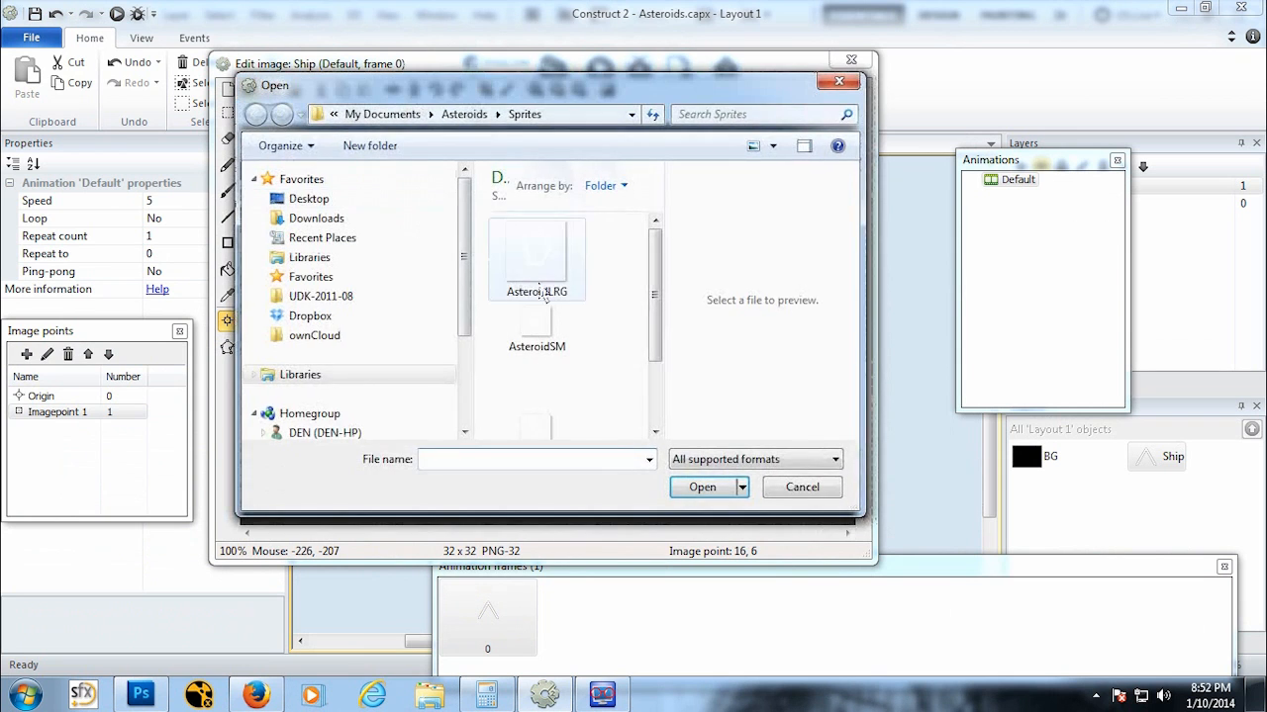
scroll(543, 296, "down", 2)
left_click(536, 317)
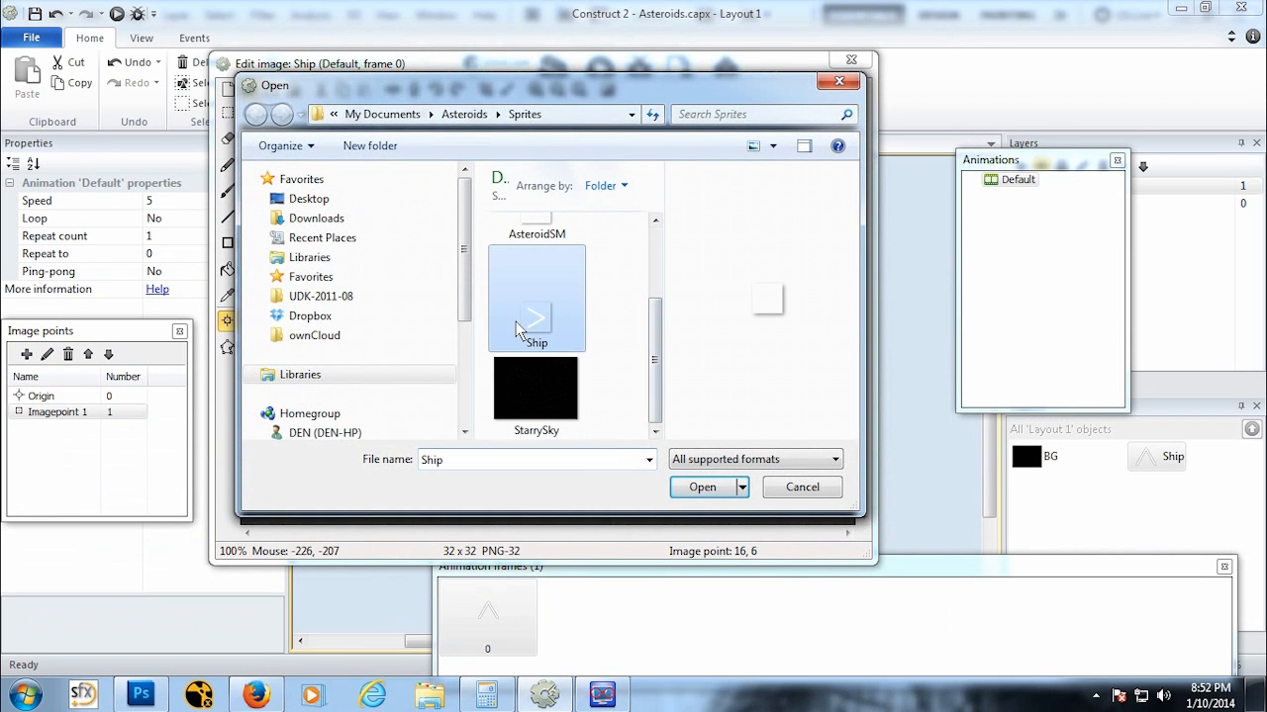
left_click(702, 487)
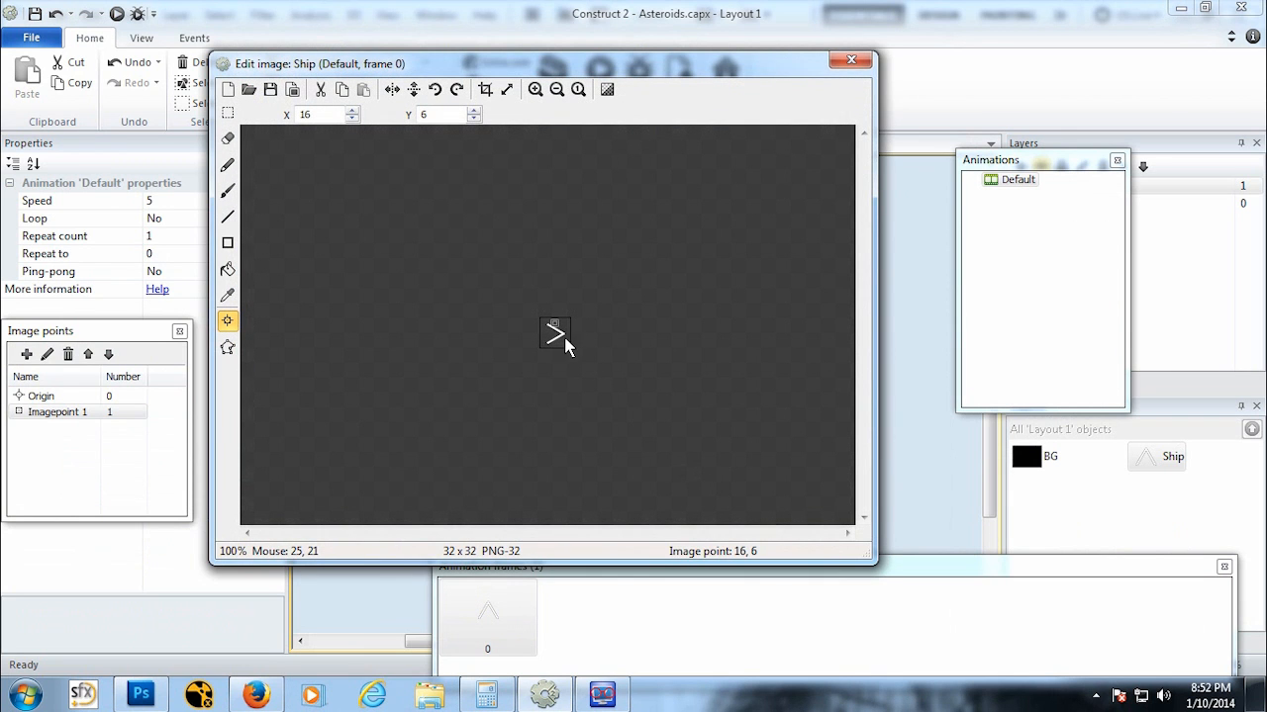
Step: Zoom in on the new ship image to examine it and its image point
scroll(567, 341, "up", 4)
scroll(567, 341, "down", 2)
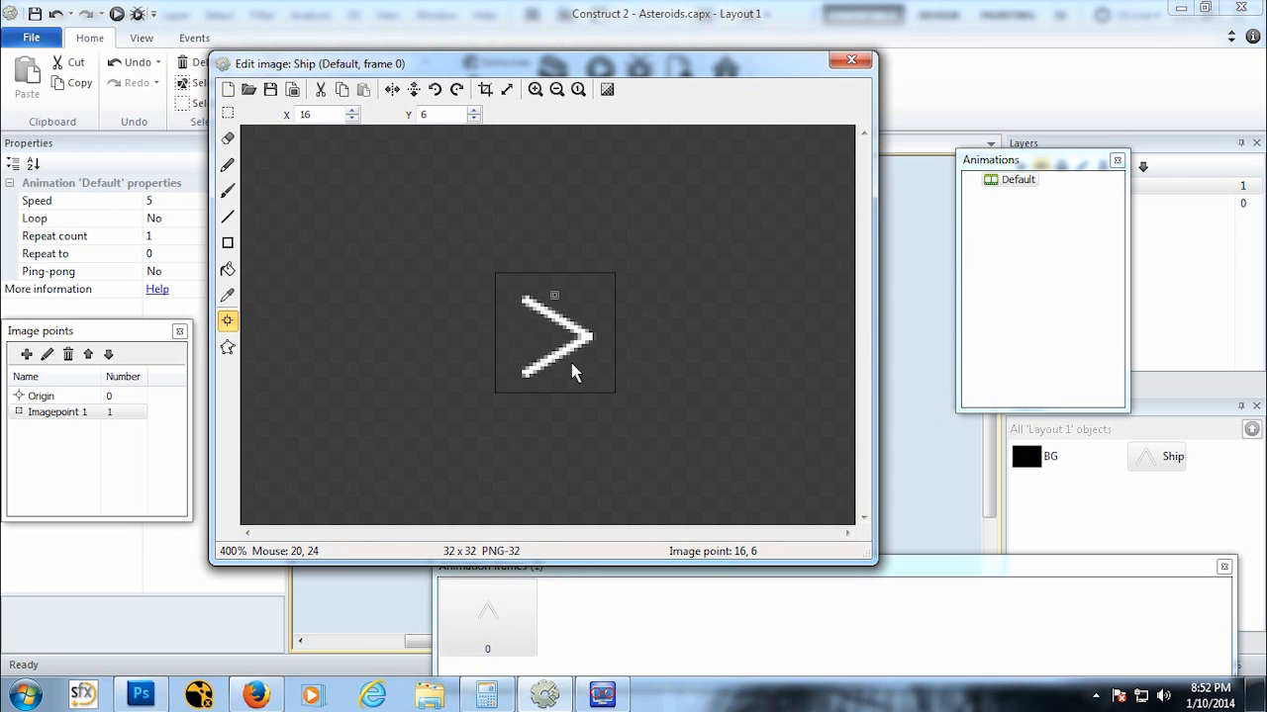
scroll(572, 371, "up", 3)
scroll(573, 371, "down", 4)
scroll(573, 371, "up", 4)
scroll(572, 371, "down", 3)
scroll(573, 371, "up", 3)
scroll(573, 371, "down", 3)
scroll(574, 370, "up", 2)
scroll(579, 367, "down", 1)
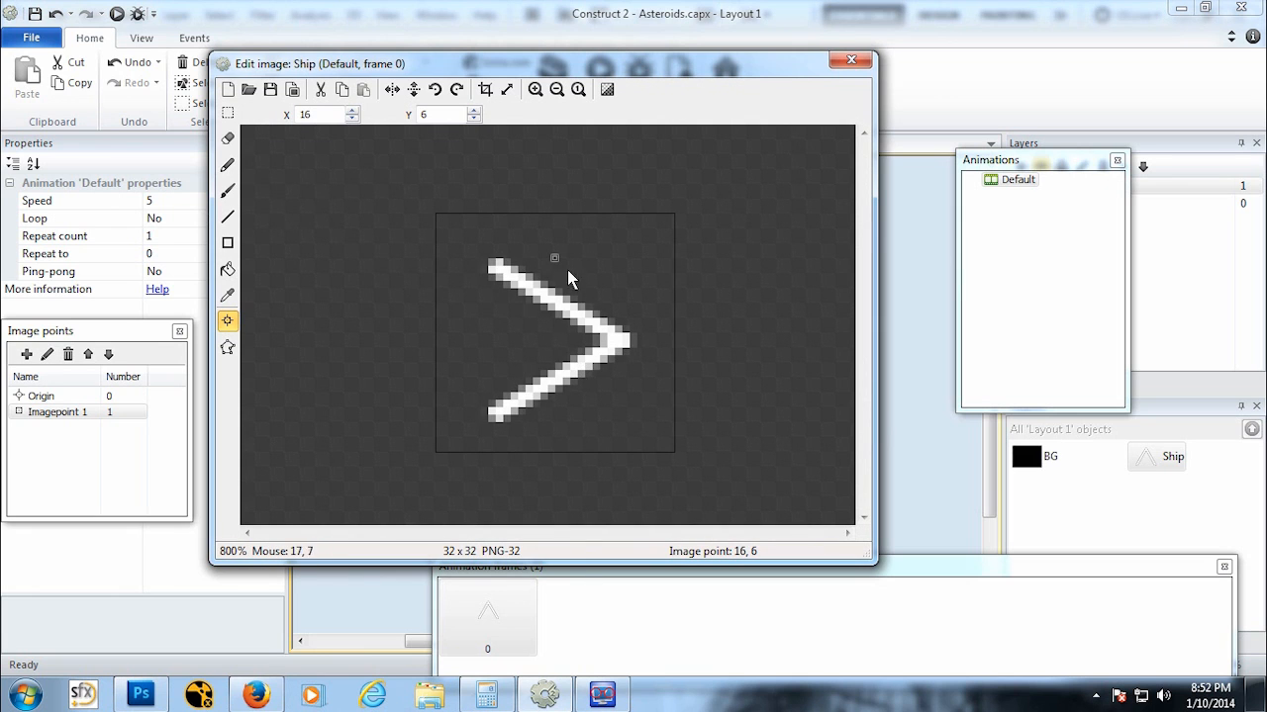
Step: Move Imagepoint 1 to the ship's nose tip and set the ship's Origin to X 16, Y 16
left_click(636, 342)
left_click(75, 396)
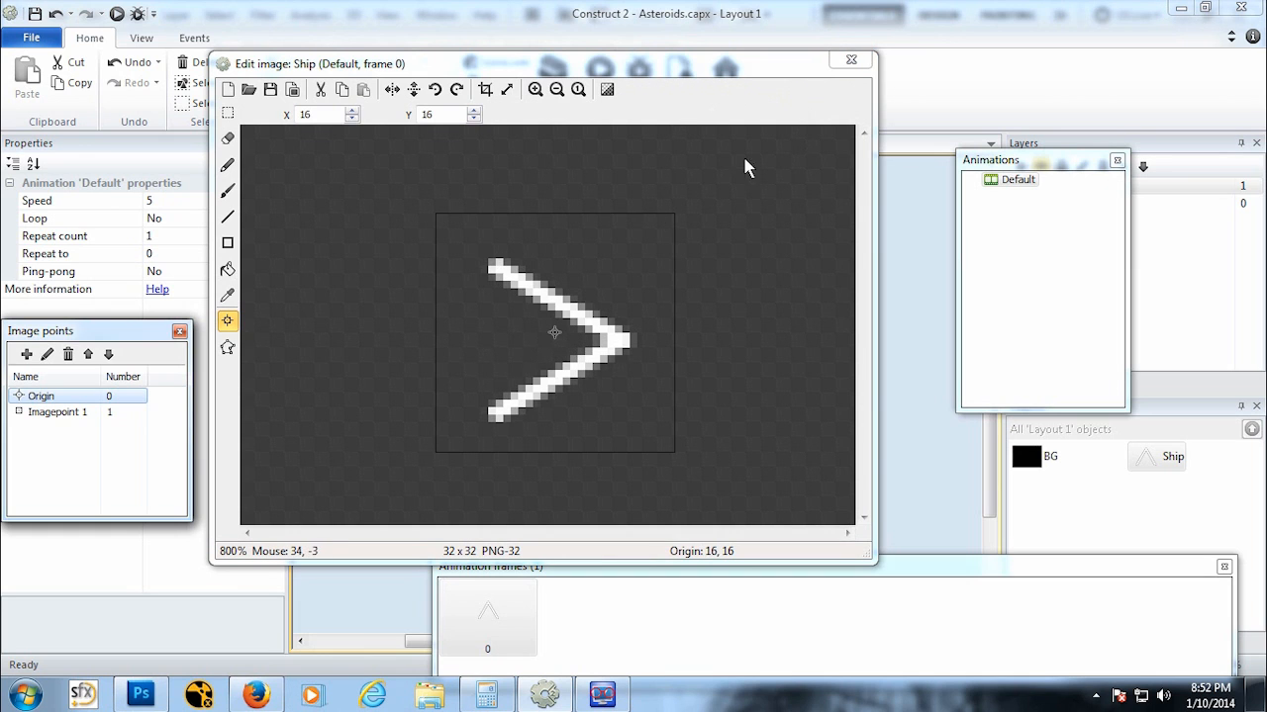
left_click(616, 247)
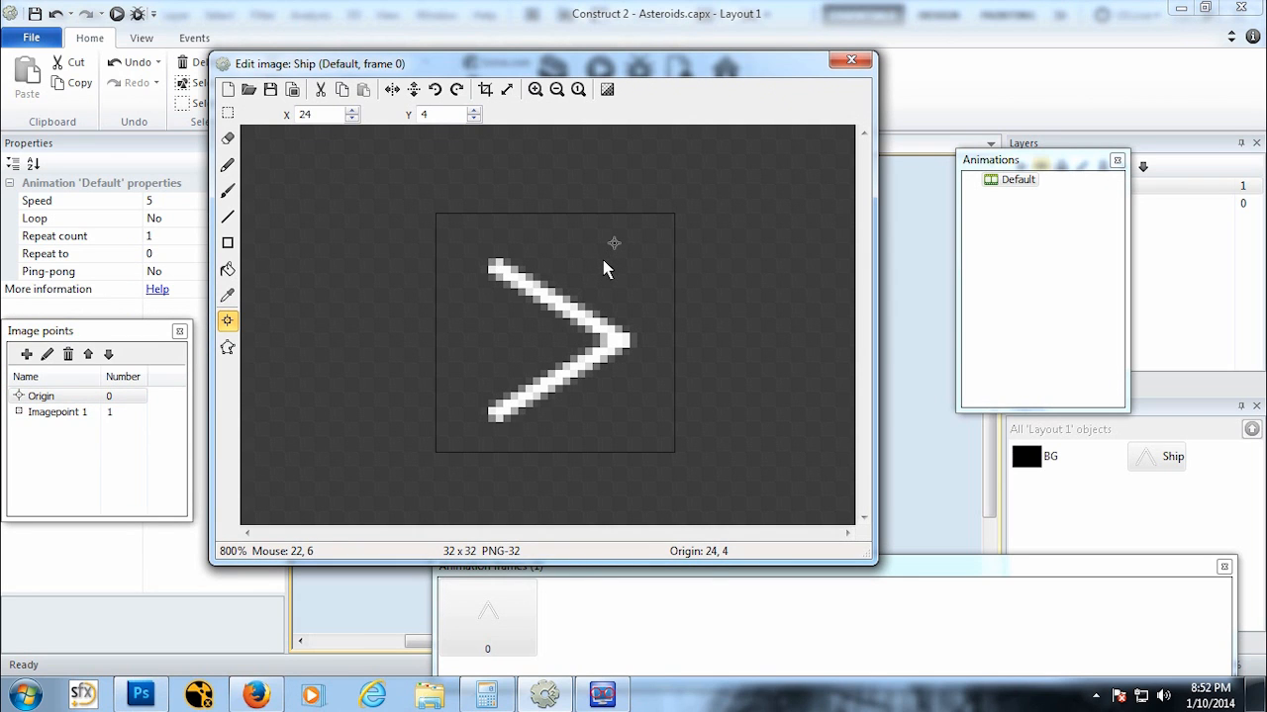
left_click(569, 340)
left_click(533, 369)
double_click(436, 113)
type("16")
double_click(319, 115)
type("16")
left_click(853, 59)
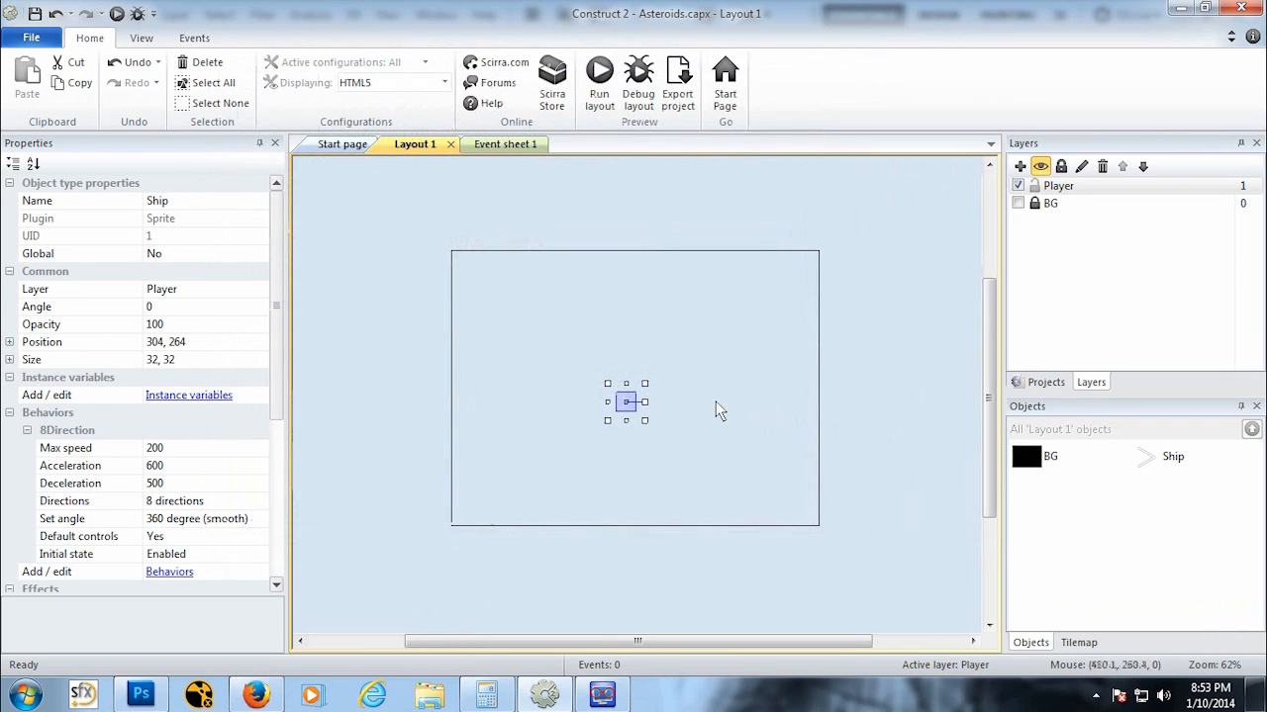
Step: Run the layout in the browser and steer the ship with the arrow keys to test its movement
left_click(120, 15)
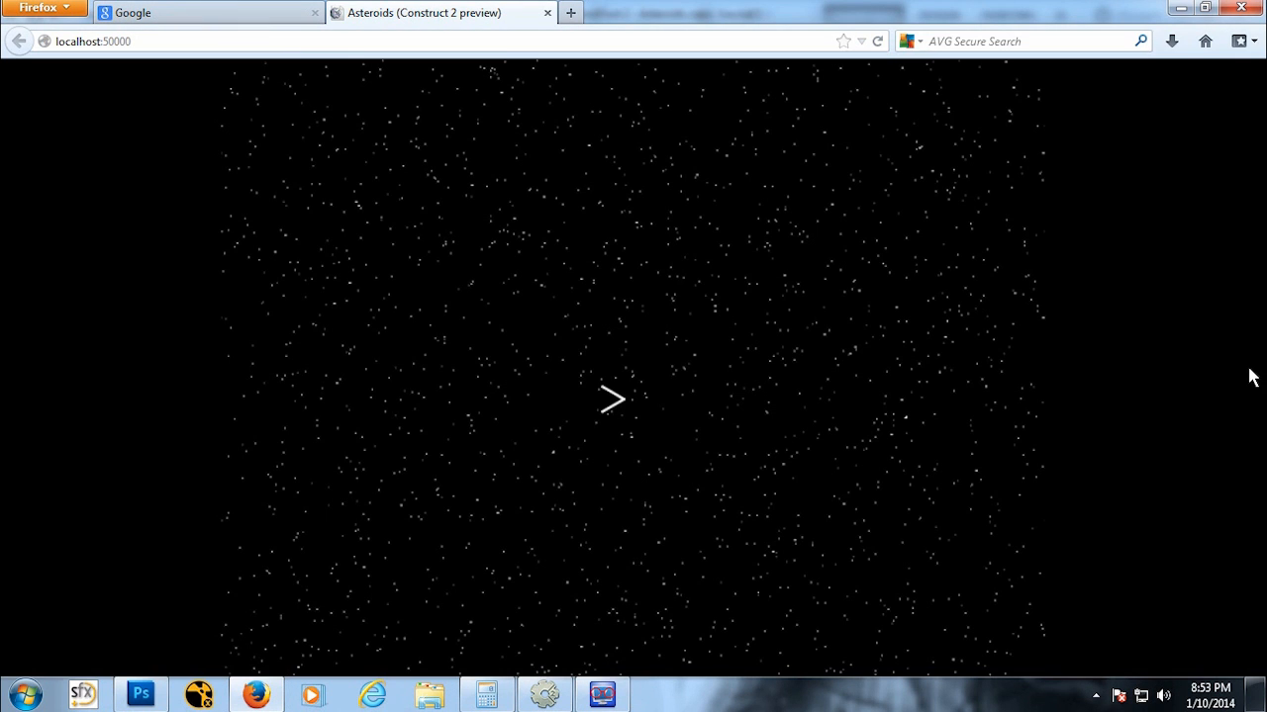
key("Up")
key("Right")
key("Down")
key("Left")
key("Up")
key("Right")
key("Down")
key("Left")
key("Up")
key("Right")
key("Up")
key("Left")
key("Down")
key("Right")
key("Up")
key("Left")
key("Up")
left_click(547, 13)
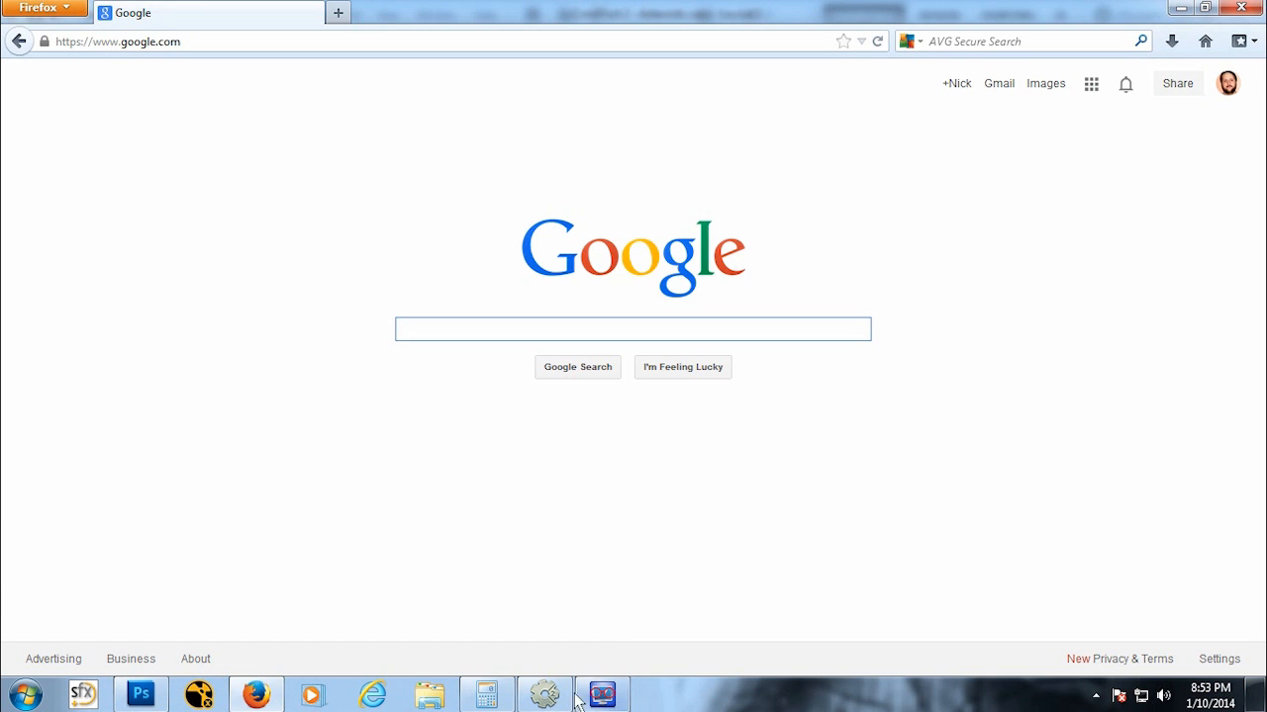
left_click(550, 699)
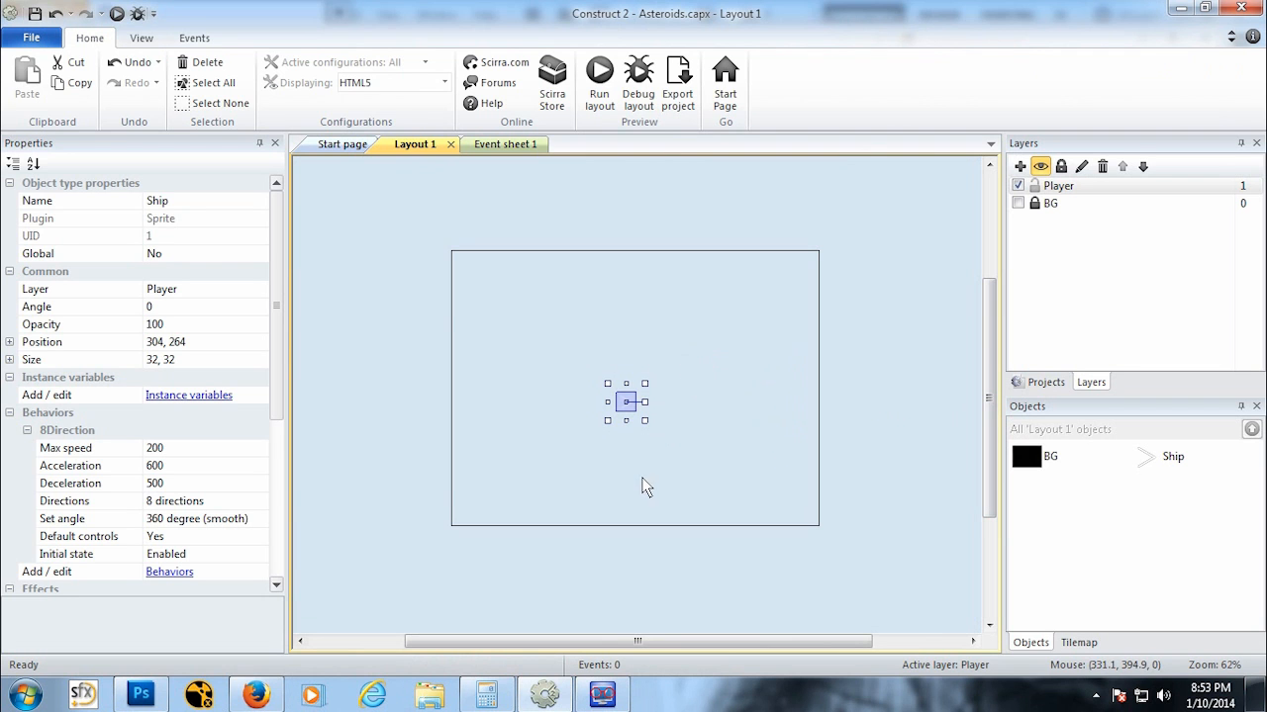
Step: Insert a new Sprite object on the layout and fill its image with white
right_click(599, 318)
left_click(619, 326)
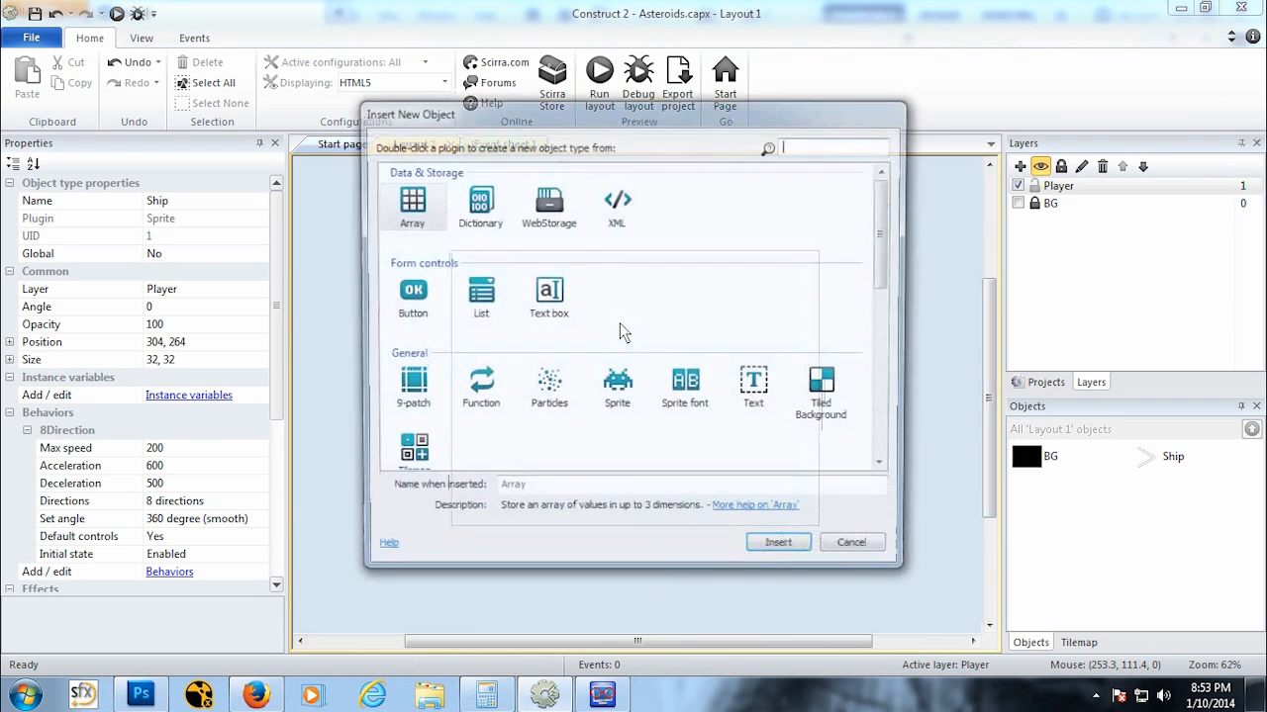
left_click(630, 406)
left_click(777, 551)
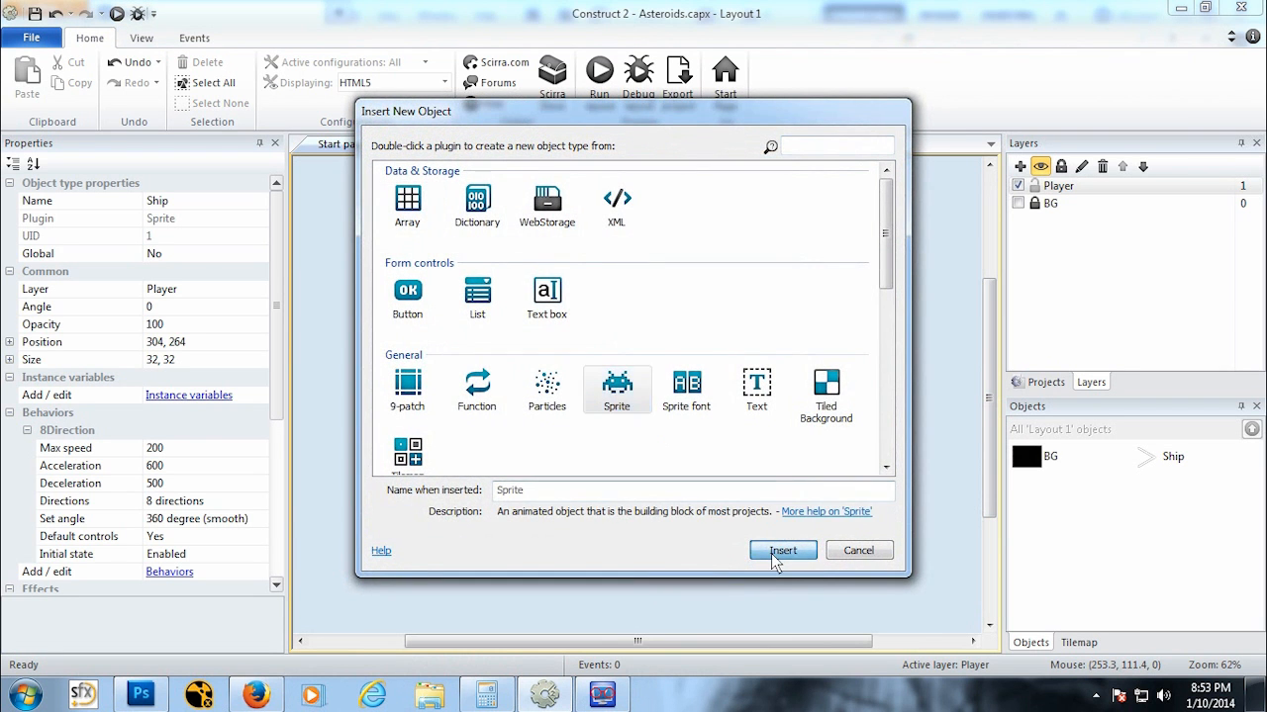
left_click(601, 358)
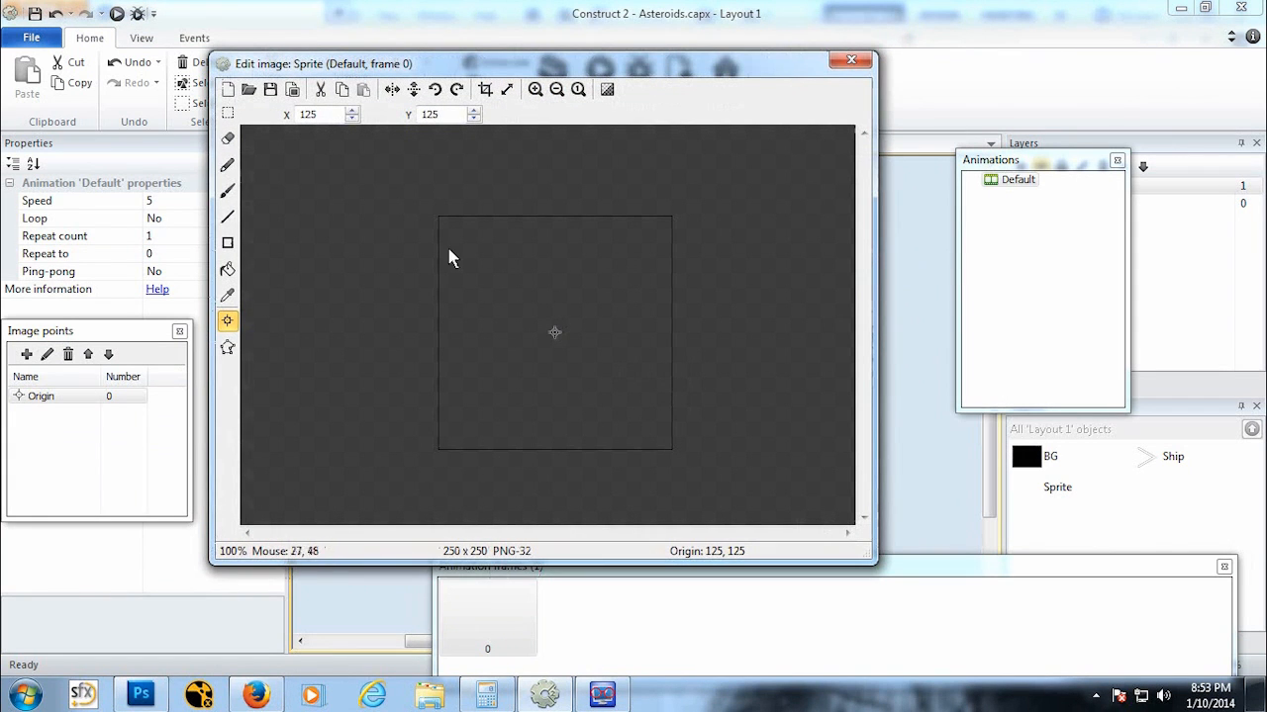
left_click(228, 268)
left_click(612, 300)
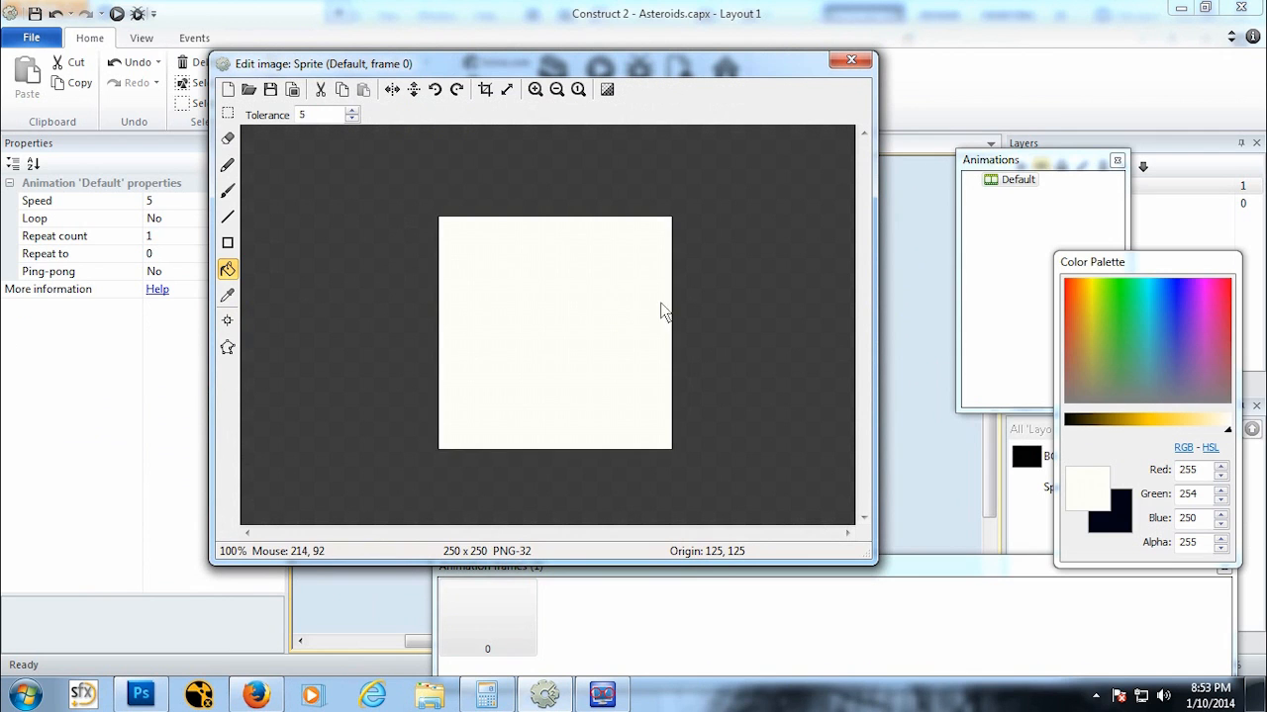
left_click(850, 61)
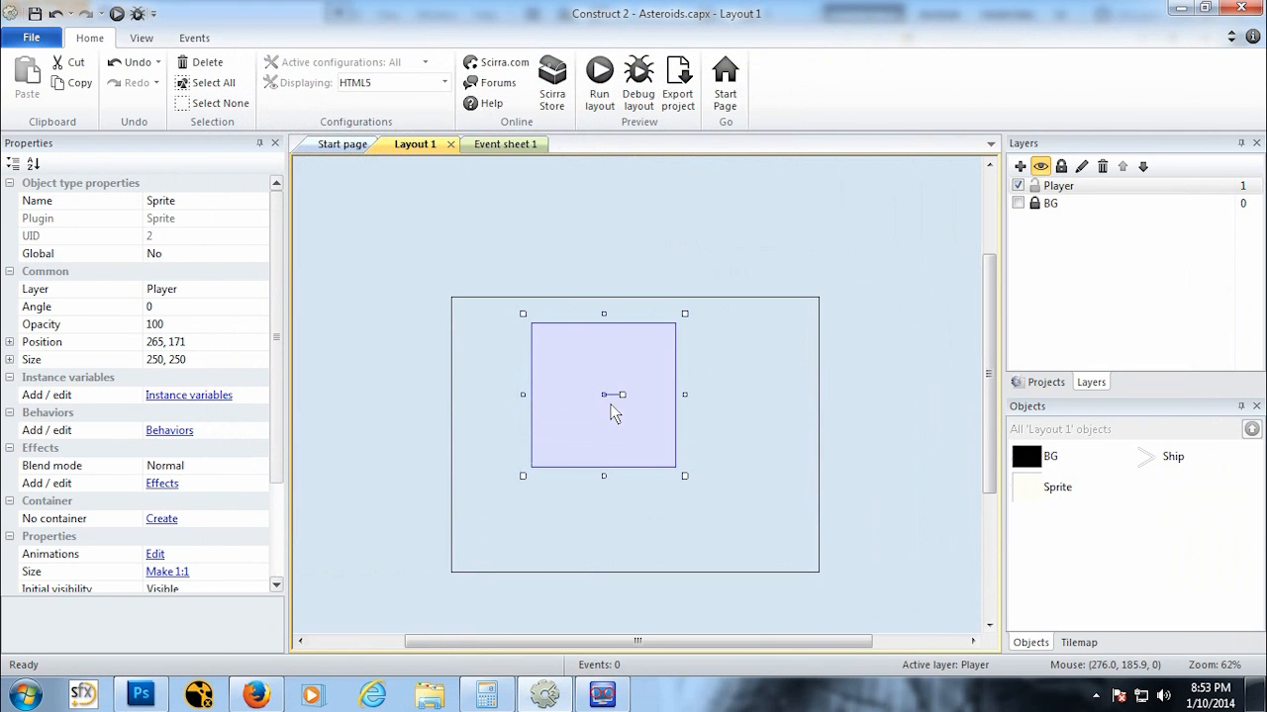
Step: Resize the white sprite into a tiny thin dash about 4 by 1 pixels
left_click_drag(604, 339, 653, 458)
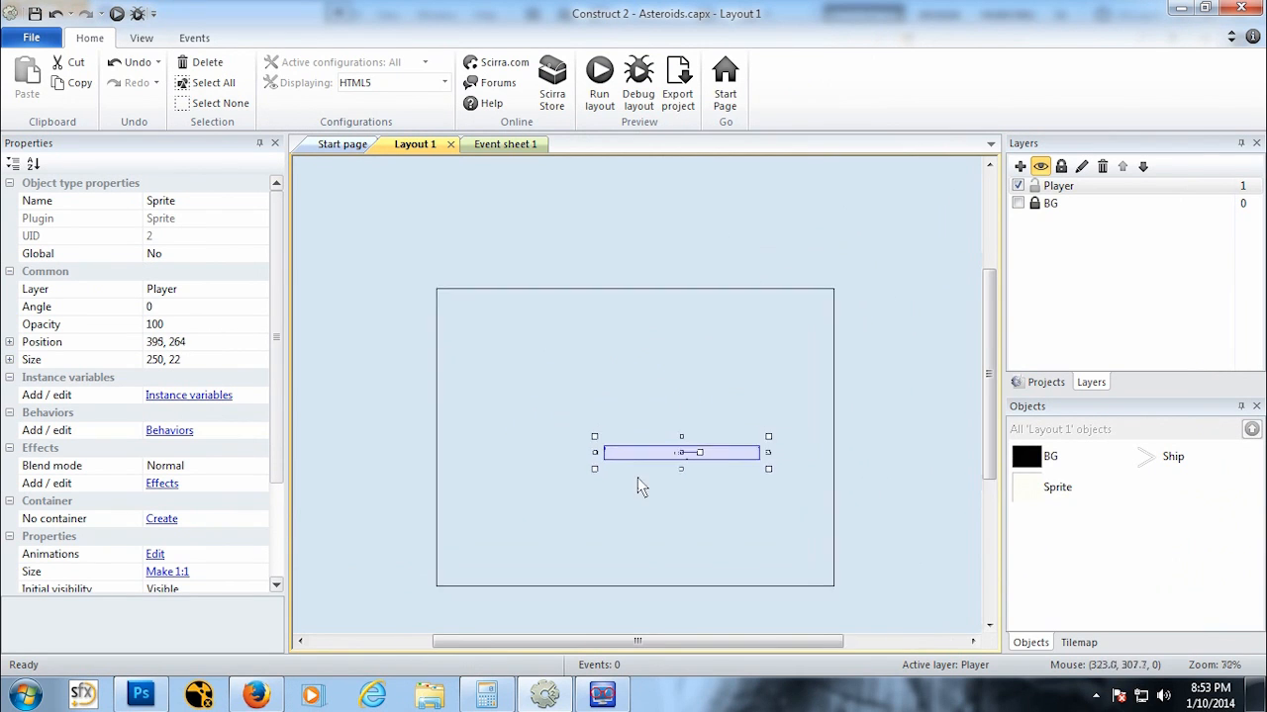
scroll(652, 495, "up", 6, "ctrl")
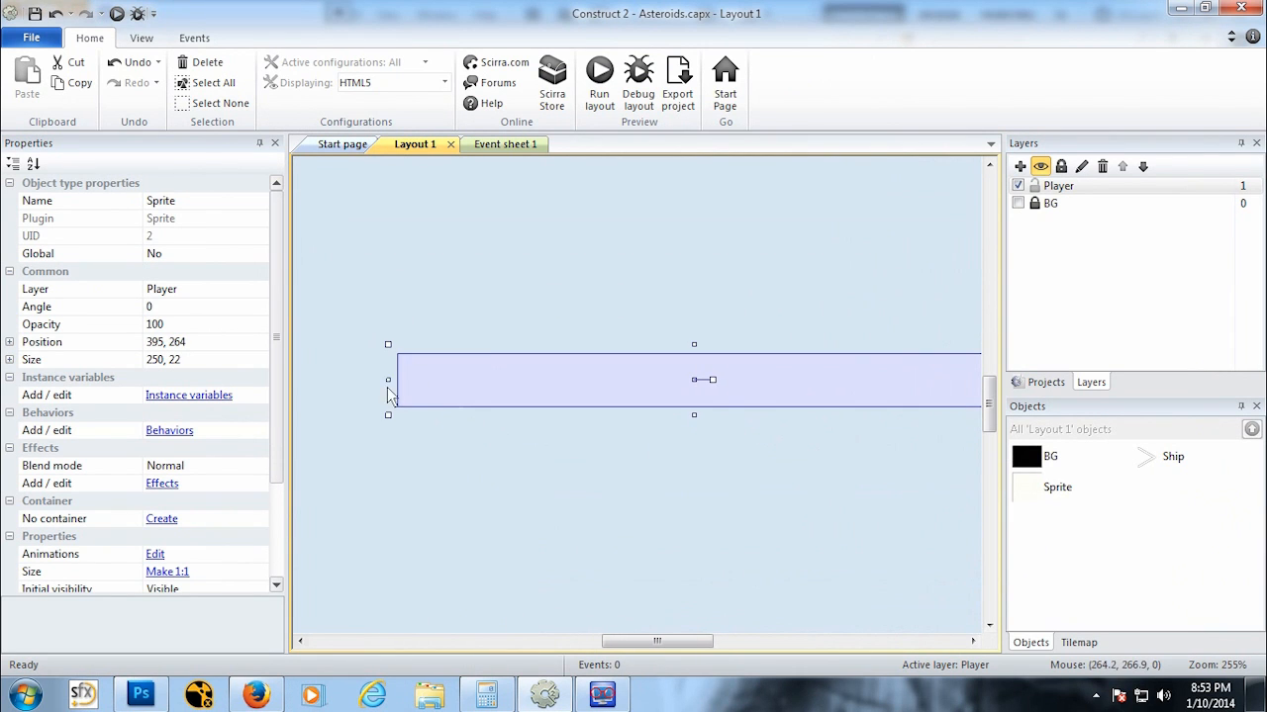
left_click_drag(388, 380, 497, 386)
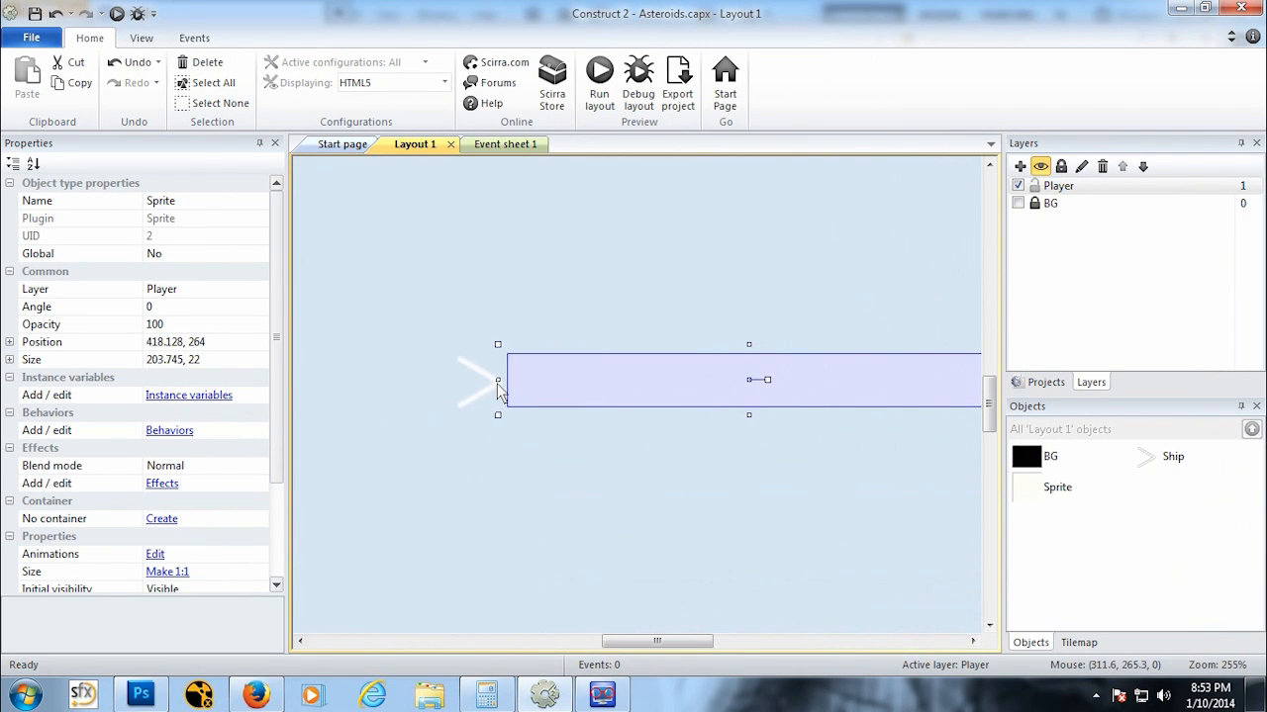
scroll(521, 405, "right", 5, "shift")
left_click_drag(782, 345, 832, 356)
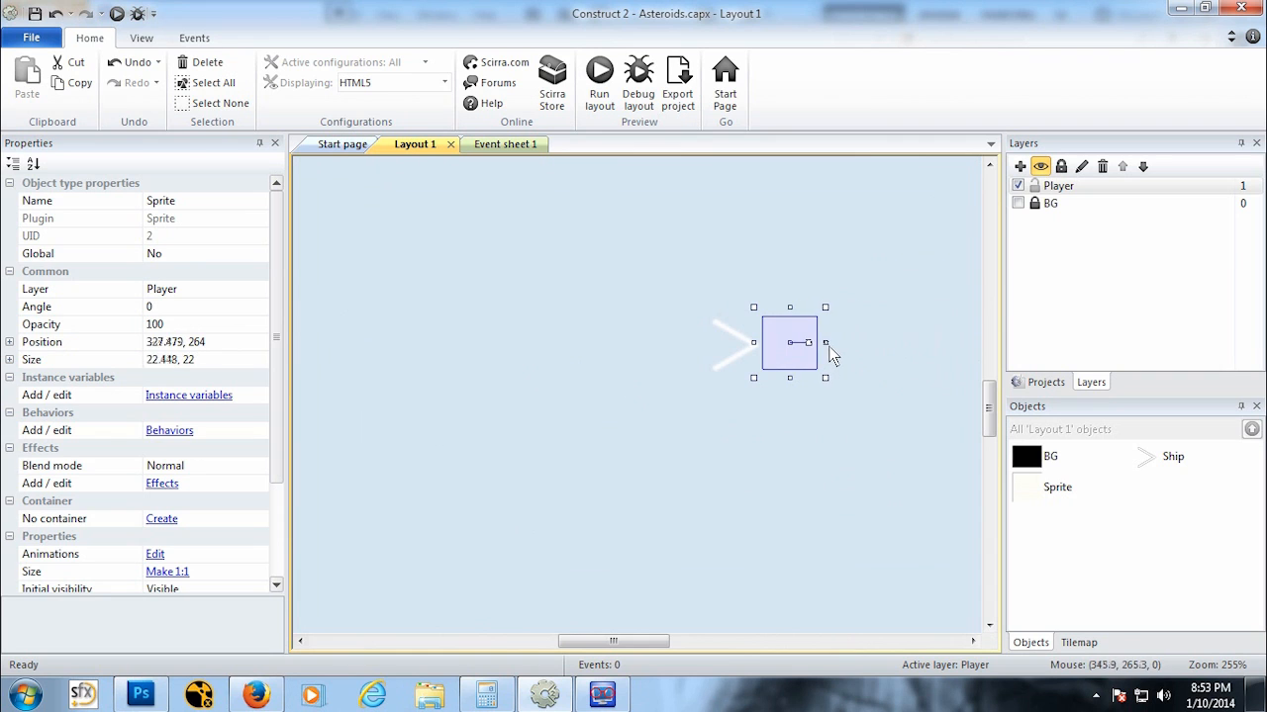
scroll(652, 382, "up", 5, "ctrl")
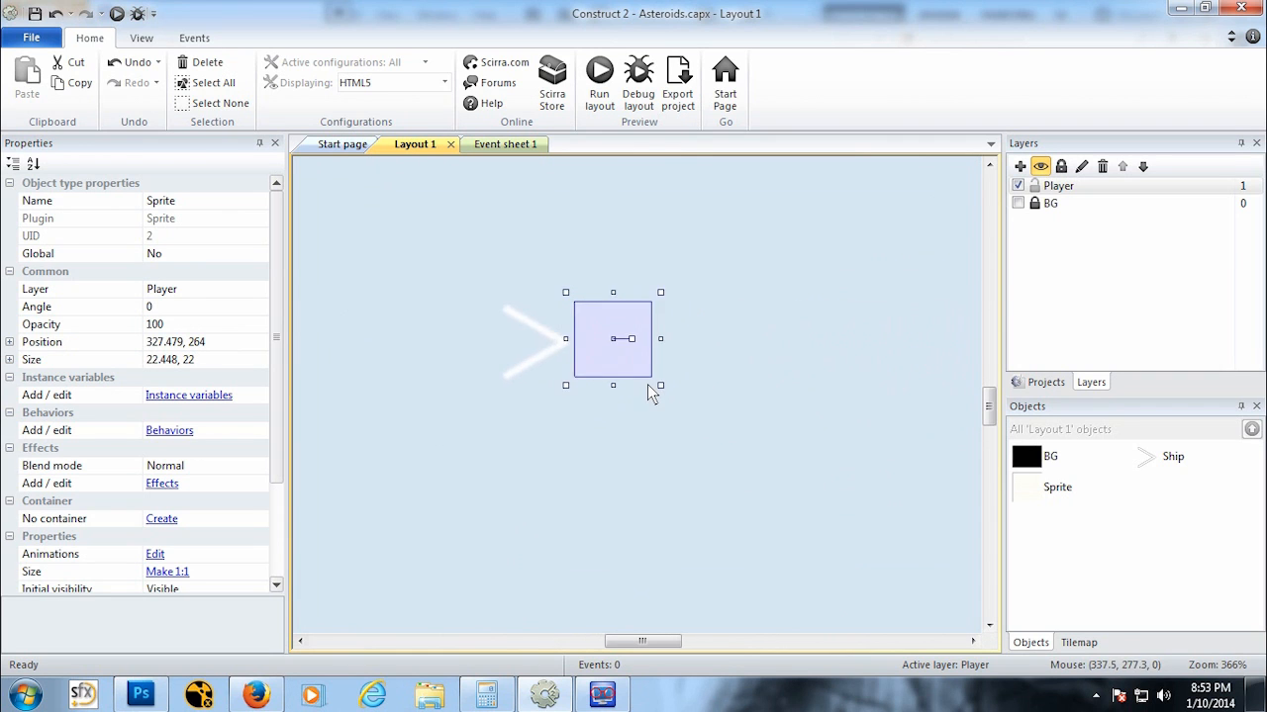
scroll(599, 359, "up", 4, "ctrl")
left_click_drag(585, 190, 564, 272)
left_click_drag(585, 364, 599, 305)
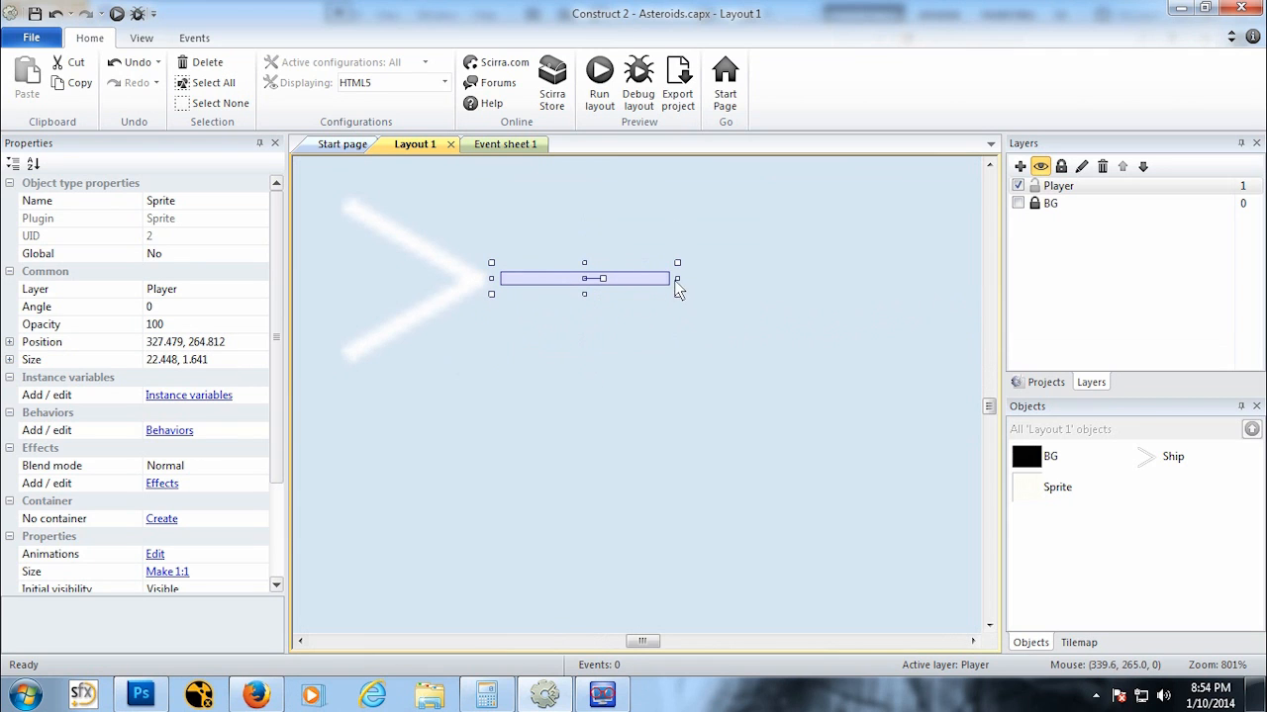
left_click_drag(677, 278, 535, 283)
left_click(544, 316)
scroll(512, 318, "down", 4, "ctrl")
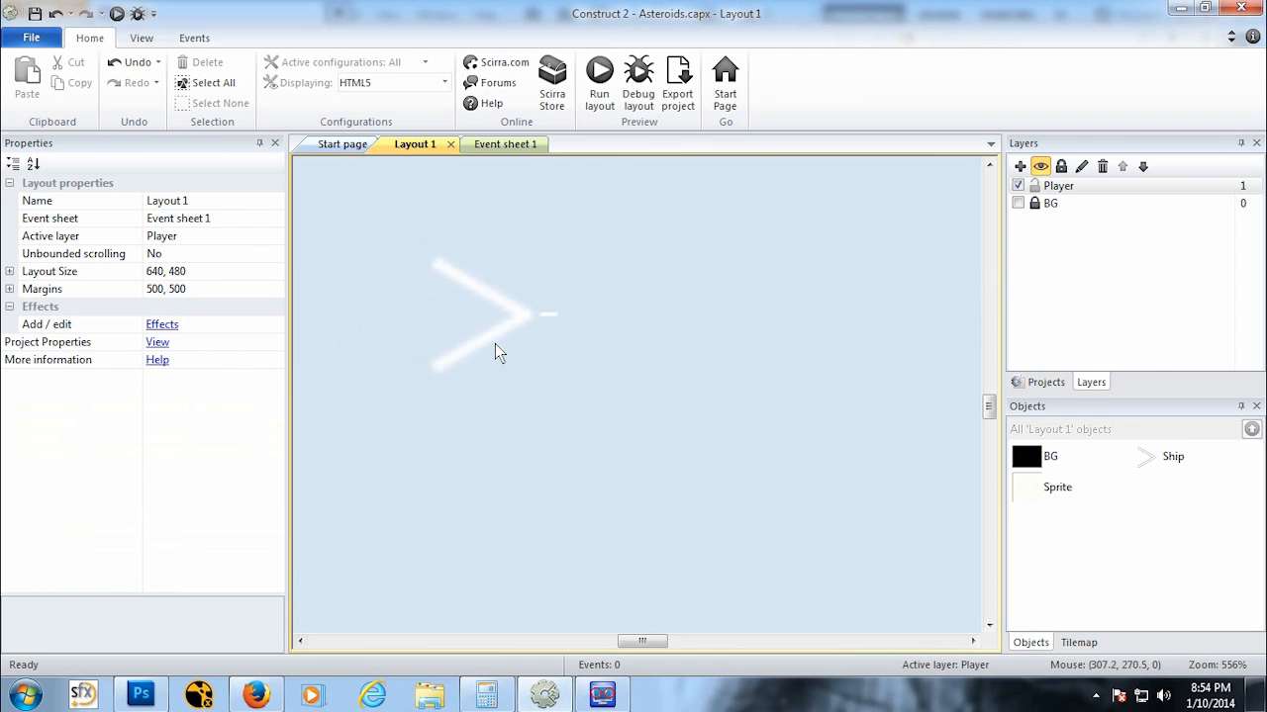
Step: Move the small white sprite outside the layout to the left of it
left_click(555, 342)
left_click(637, 363)
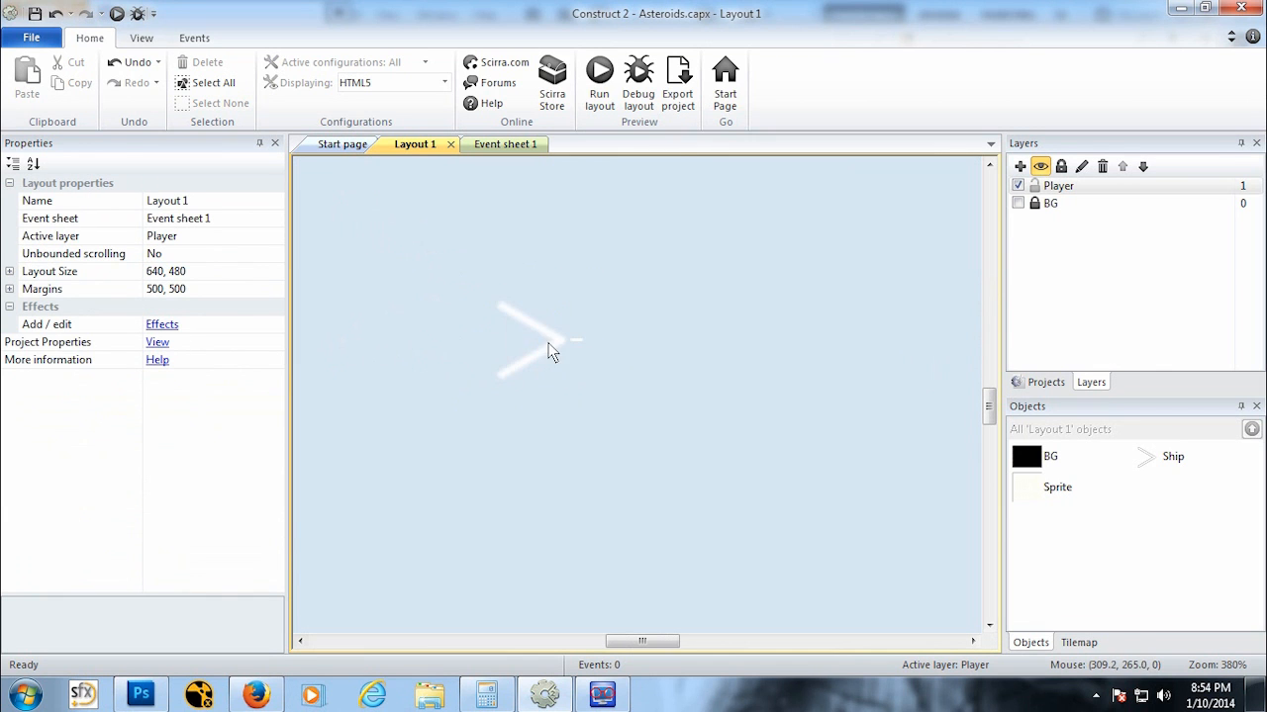
scroll(552, 352, "up", 5, "ctrl")
left_click(477, 247)
left_click_drag(468, 241, 312, 305)
scroll(547, 345, "down", 2, "ctrl")
scroll(546, 345, "down", 6, "ctrl")
scroll(547, 344, "down", 1, "ctrl")
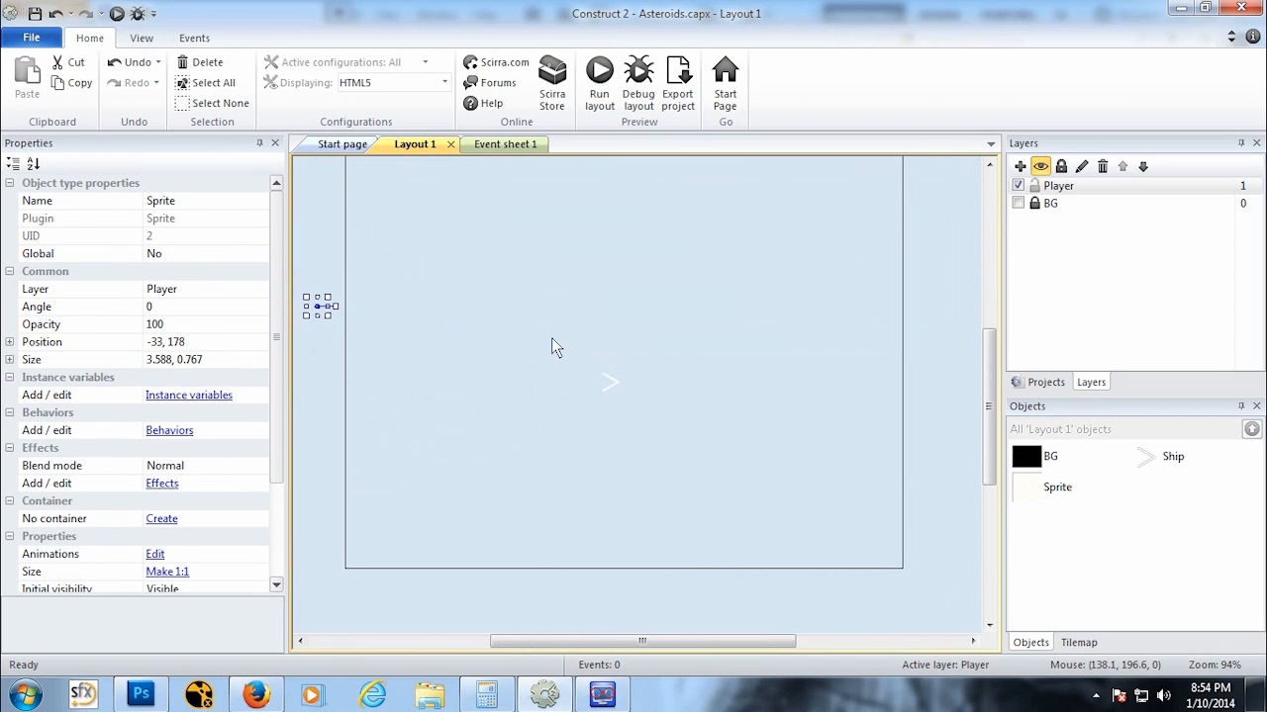
Step: Rename the Sprite object to Bullet
left_click(1058, 487)
right_click(1057, 489)
left_click(1105, 619)
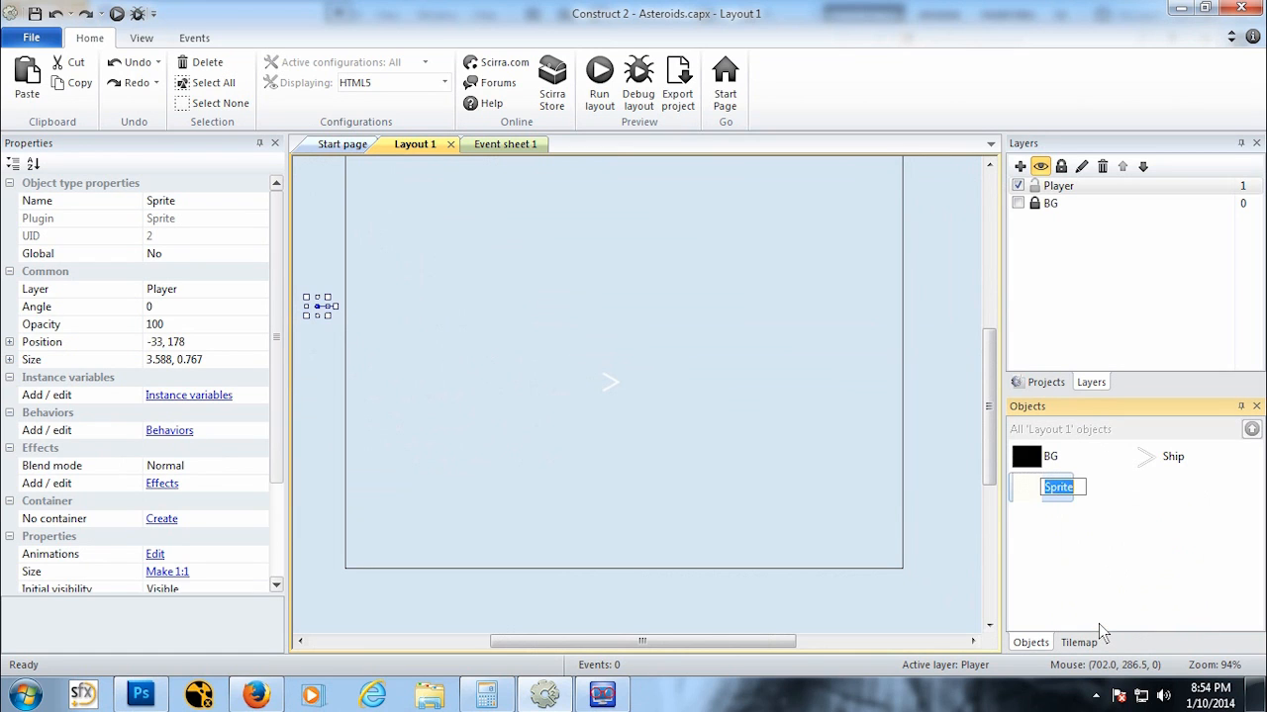
type("Bullet")
key("Return")
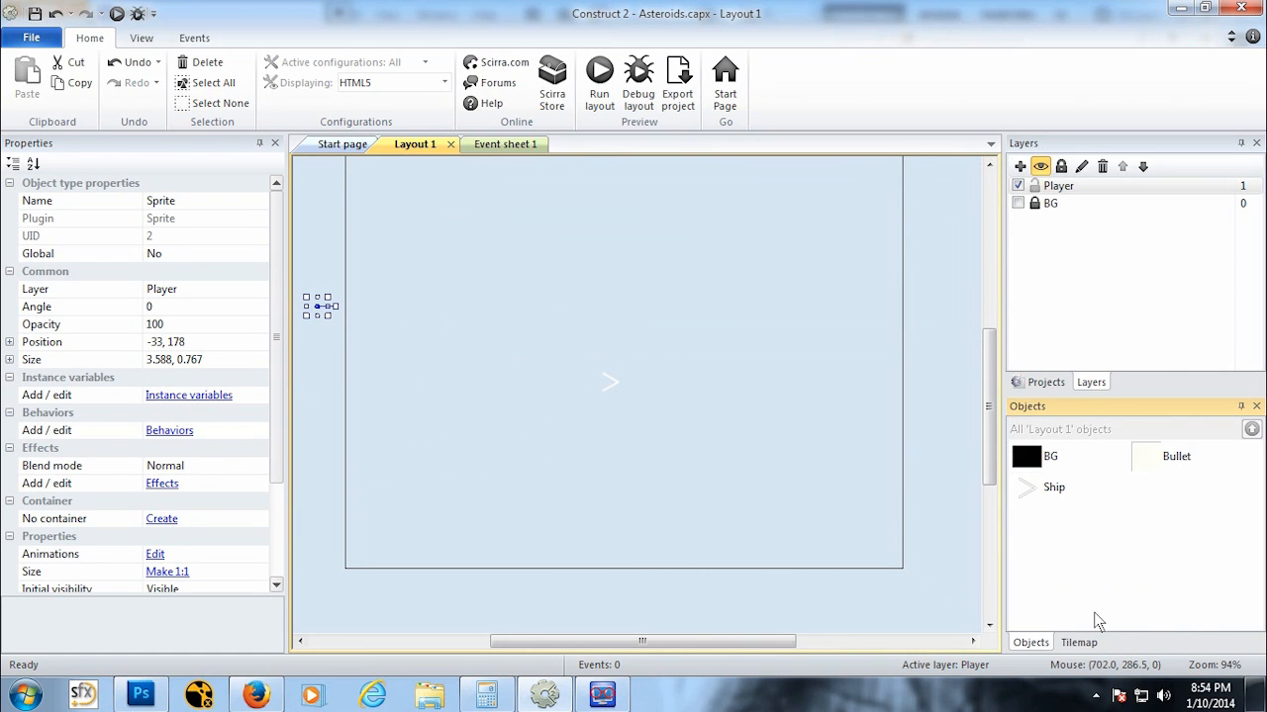
Step: Add the Bullet behavior to the Bullet object
left_click(180, 433)
left_click(495, 243)
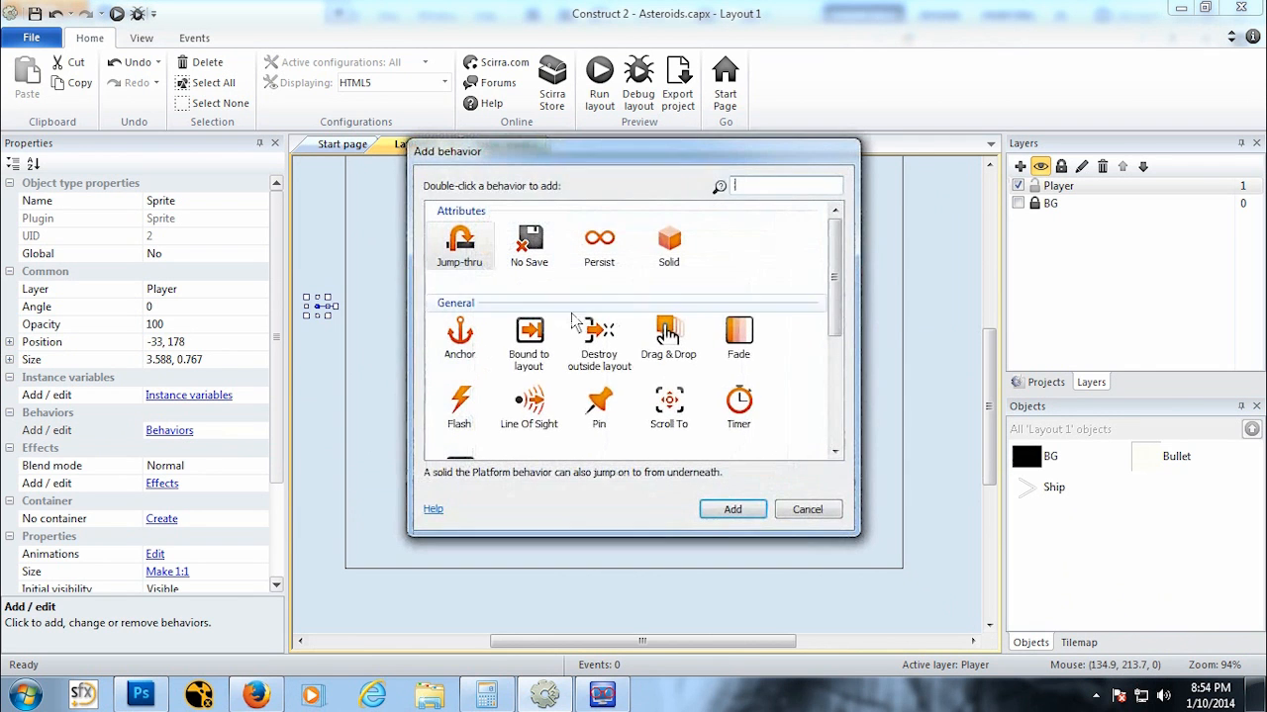
scroll(830, 325, "down", 1)
scroll(830, 324, "down", 1)
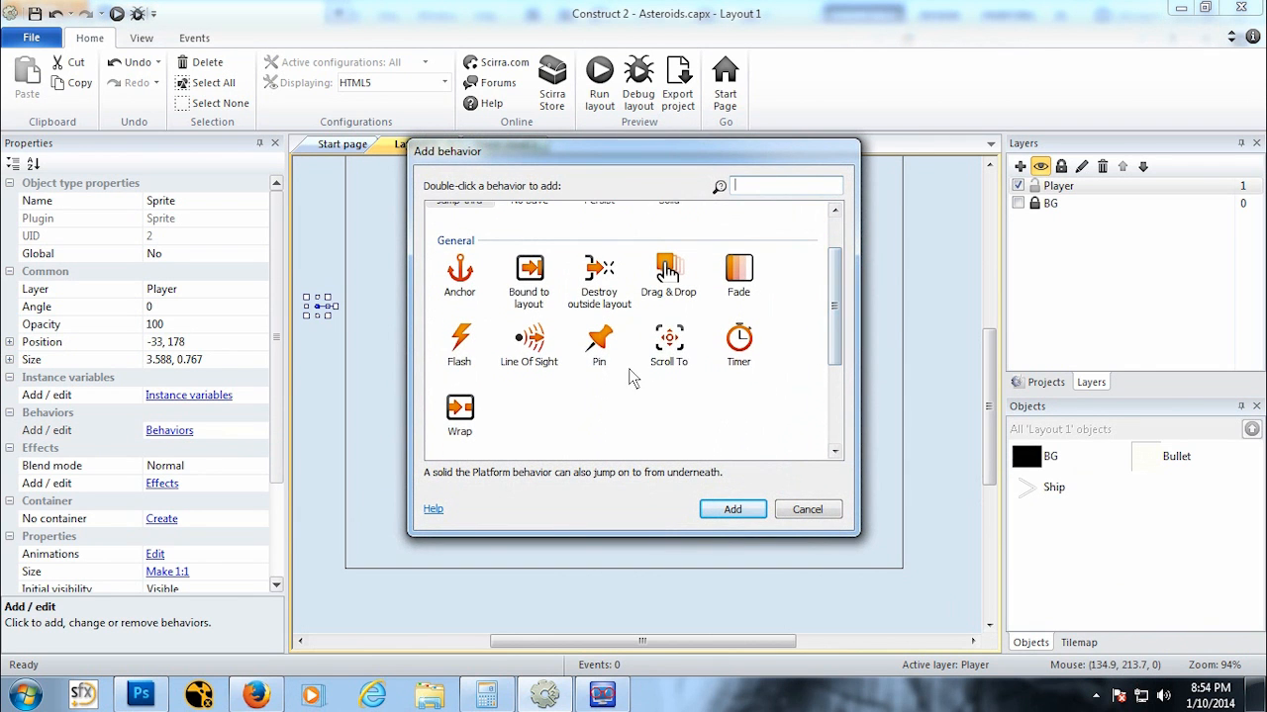
left_click_drag(829, 315, 779, 391)
left_click(529, 346)
left_click(729, 509)
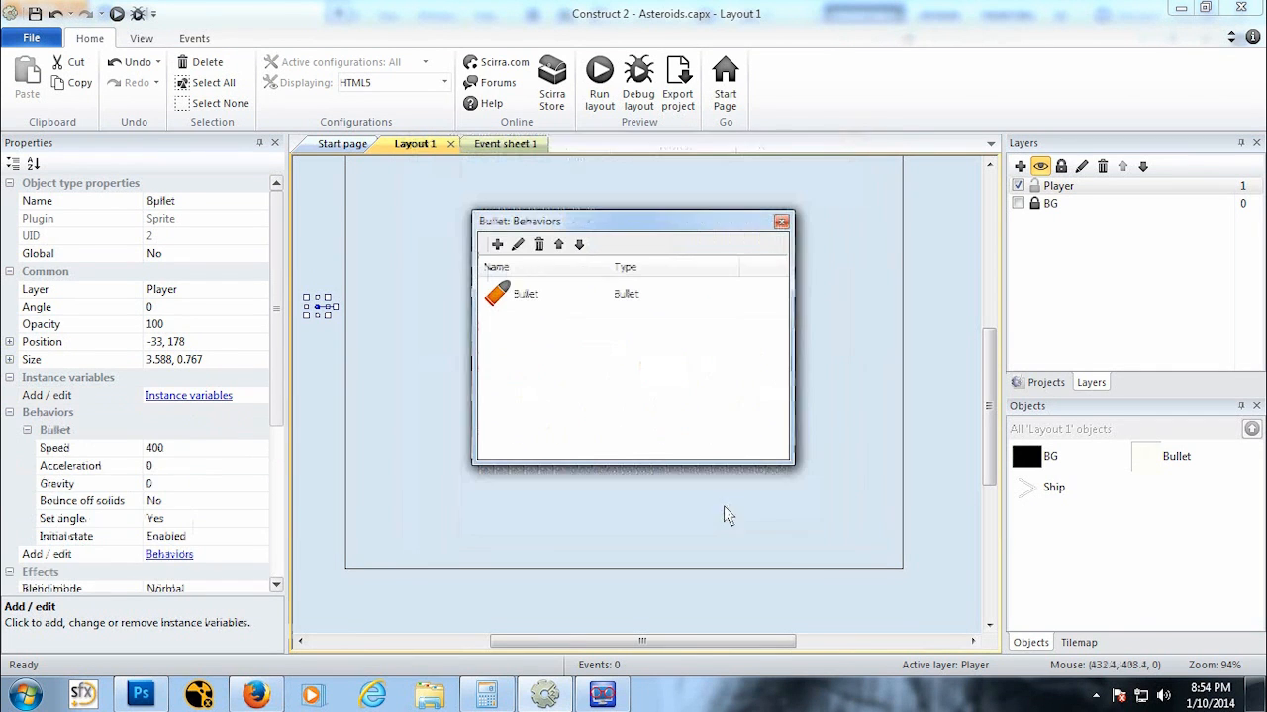
left_click(780, 222)
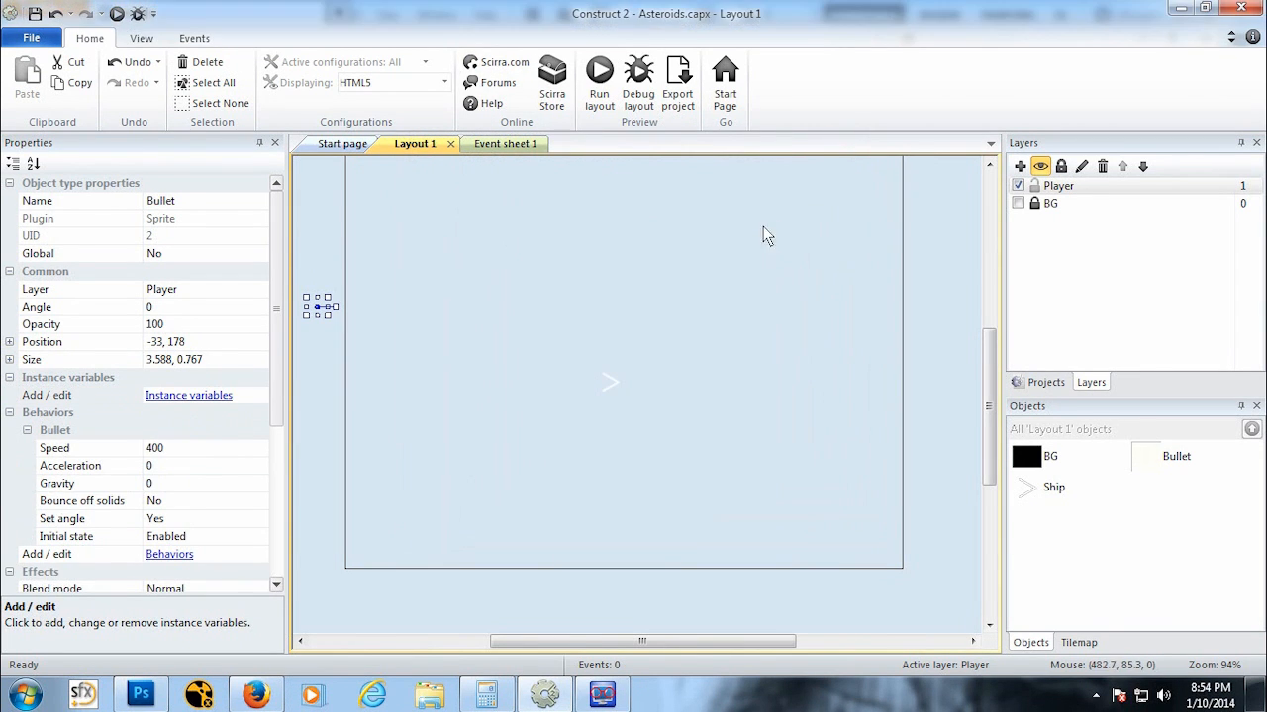
Step: Add an event to Event sheet 1 with the System condition On start of layout
left_click(522, 150)
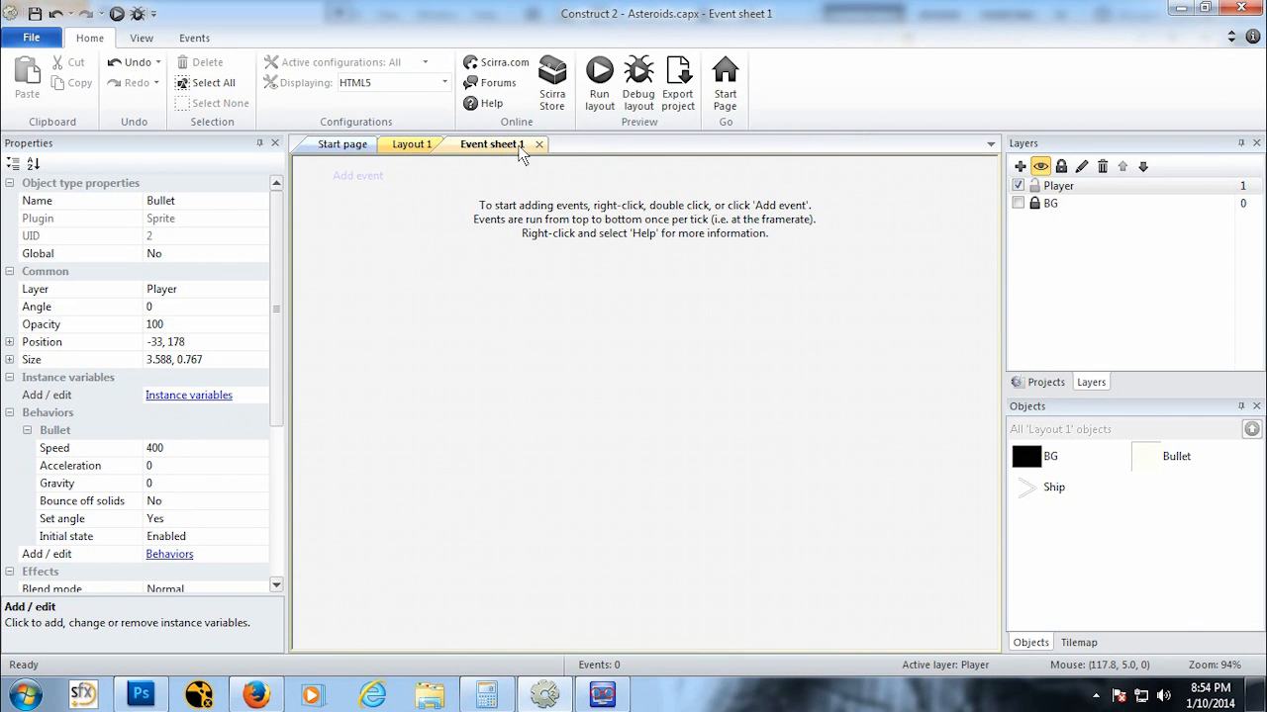
left_click(354, 176)
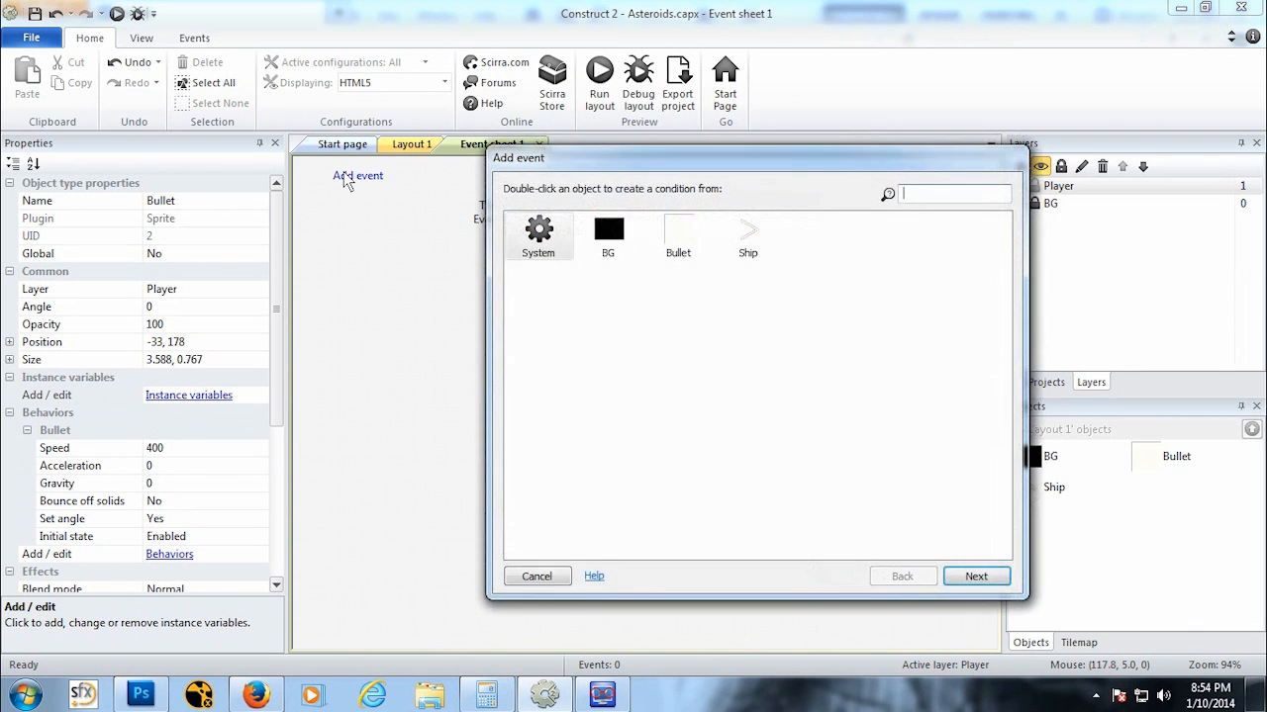
double_click(571, 255)
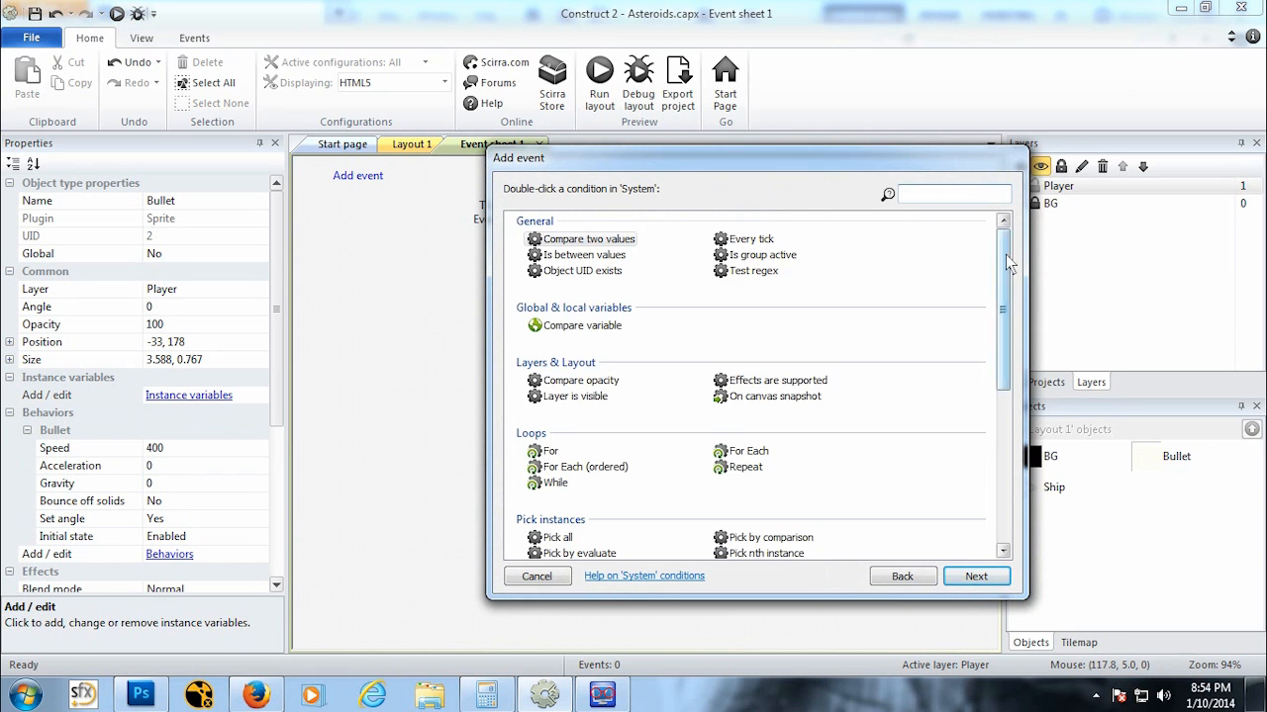
left_click_drag(1006, 254, 1002, 420)
left_click(584, 475)
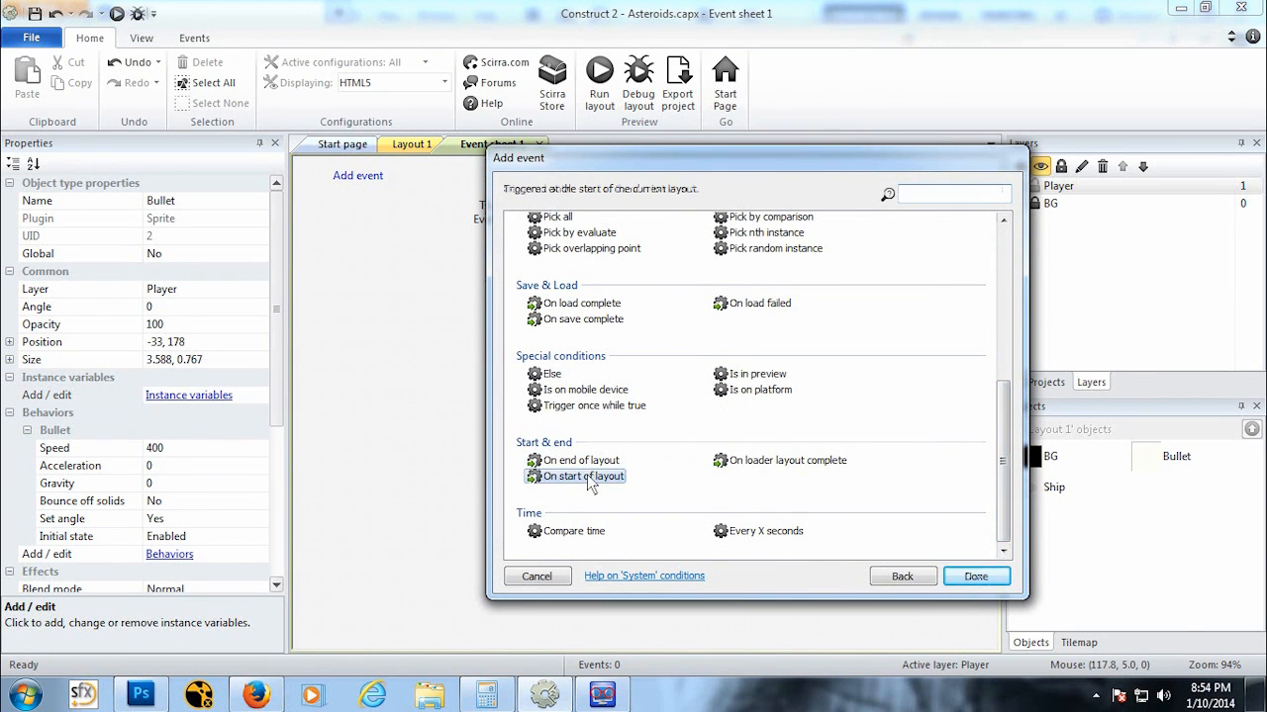
left_click(975, 577)
Step: Add a Bullet Destroy action to the On start of layout event
left_click(592, 175)
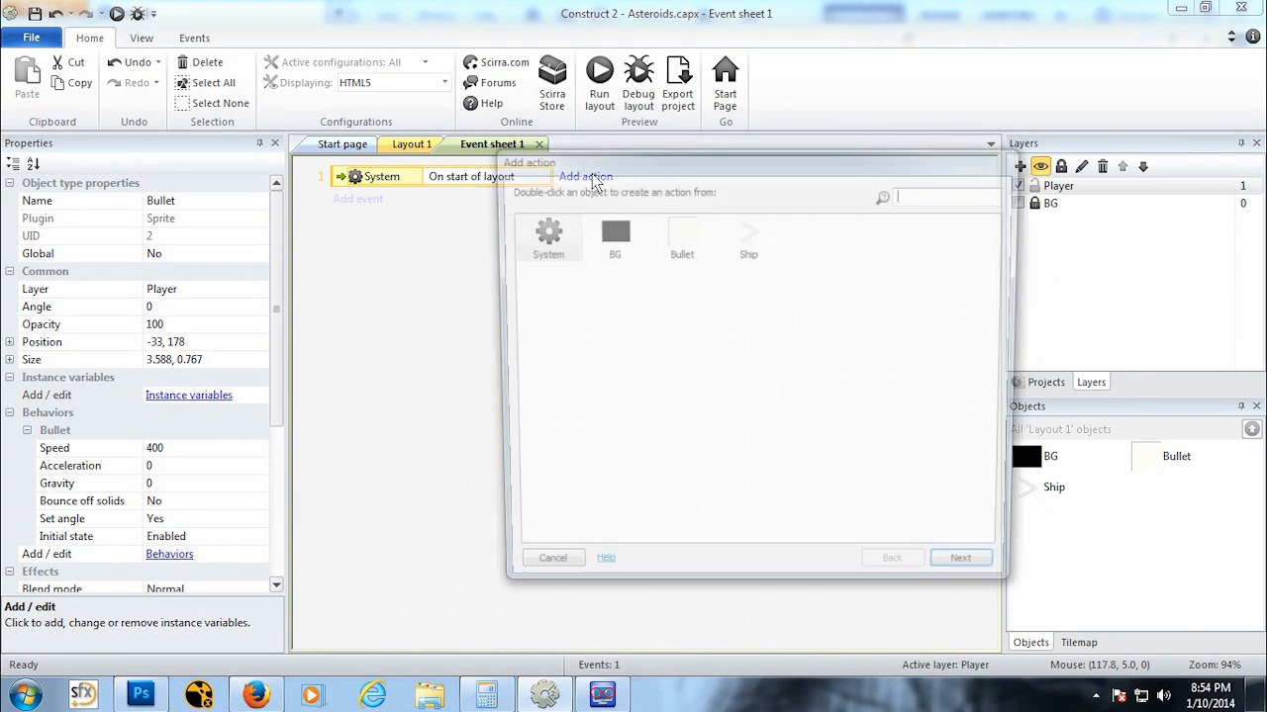
double_click(679, 237)
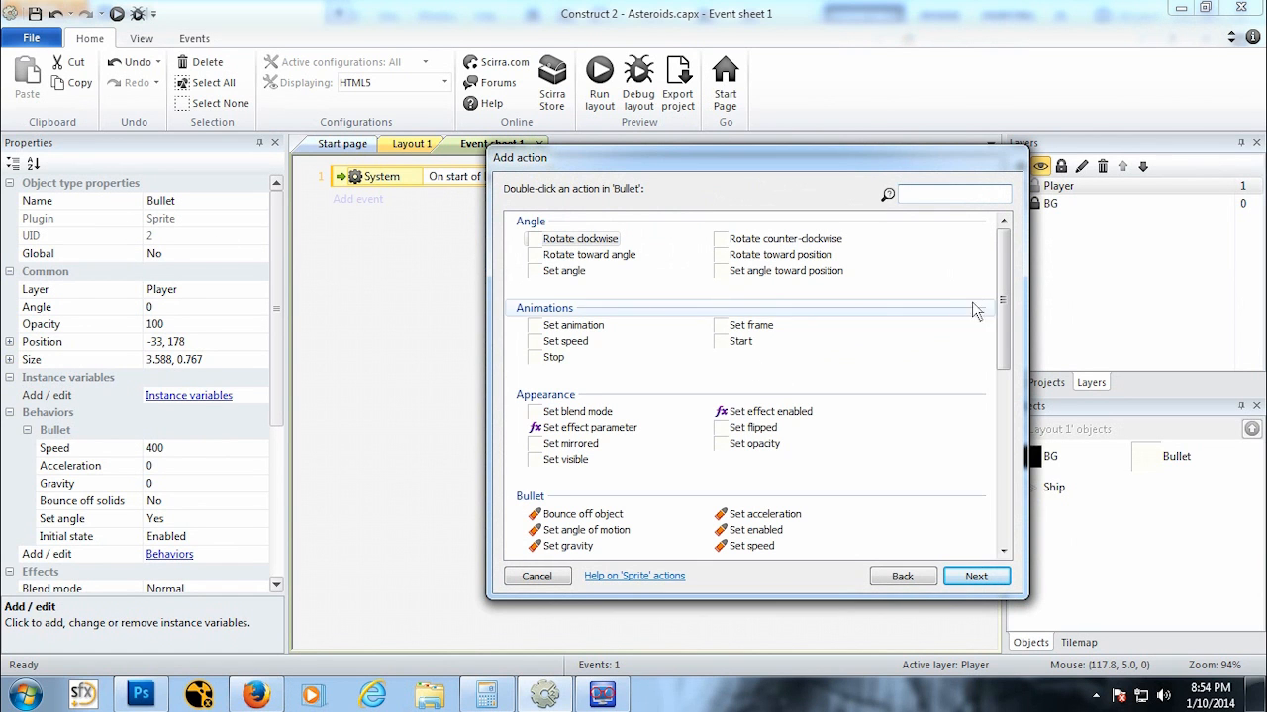
left_click_drag(1005, 307, 1006, 469)
left_click(560, 315)
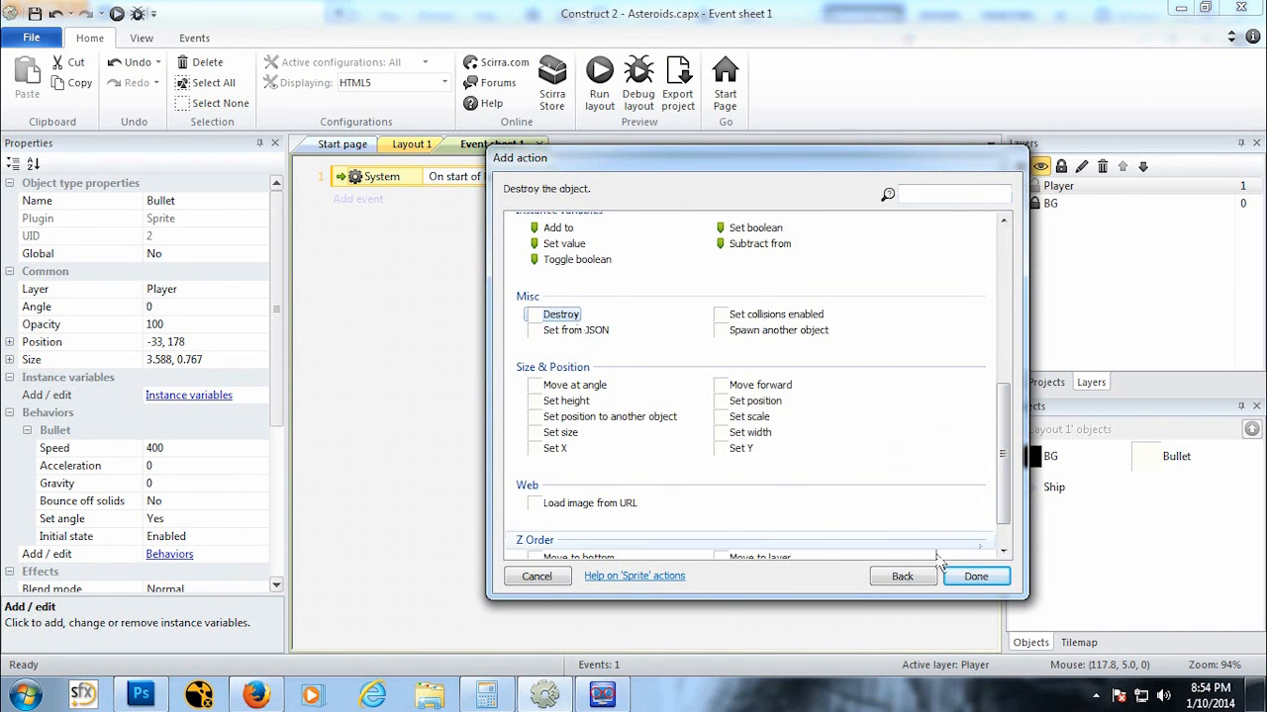
left_click(964, 577)
left_click(407, 144)
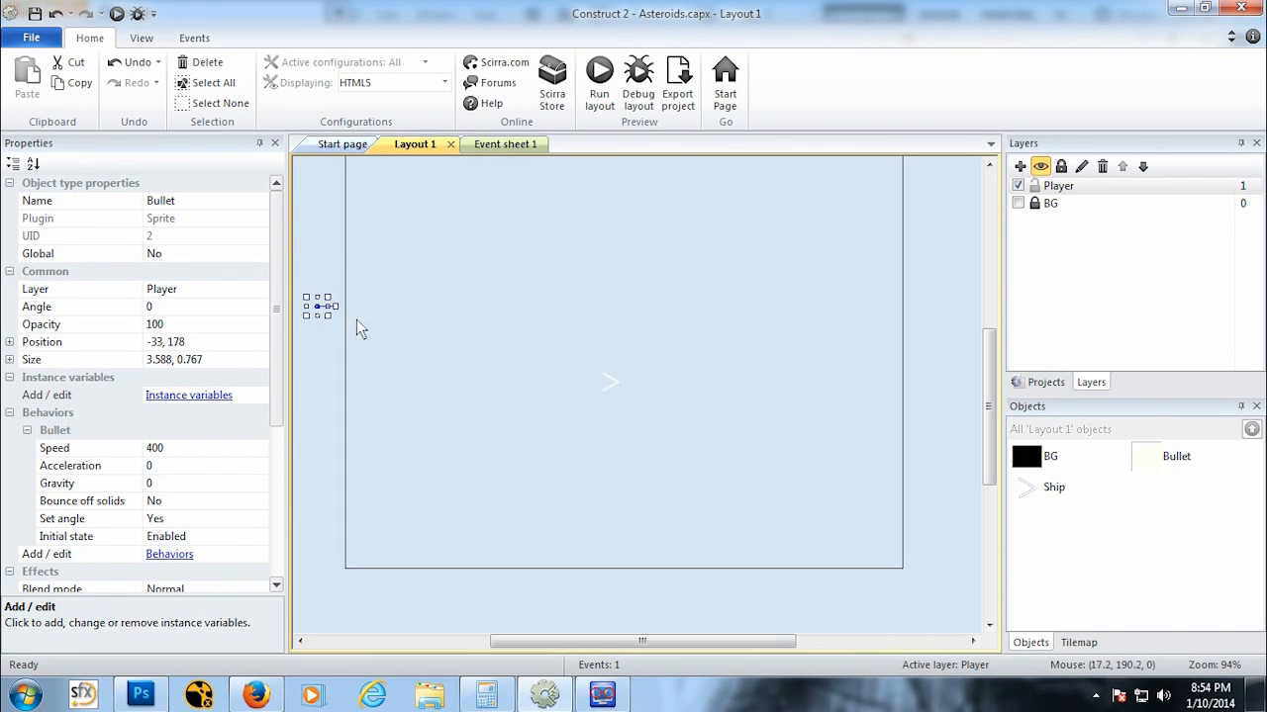
left_click(505, 144)
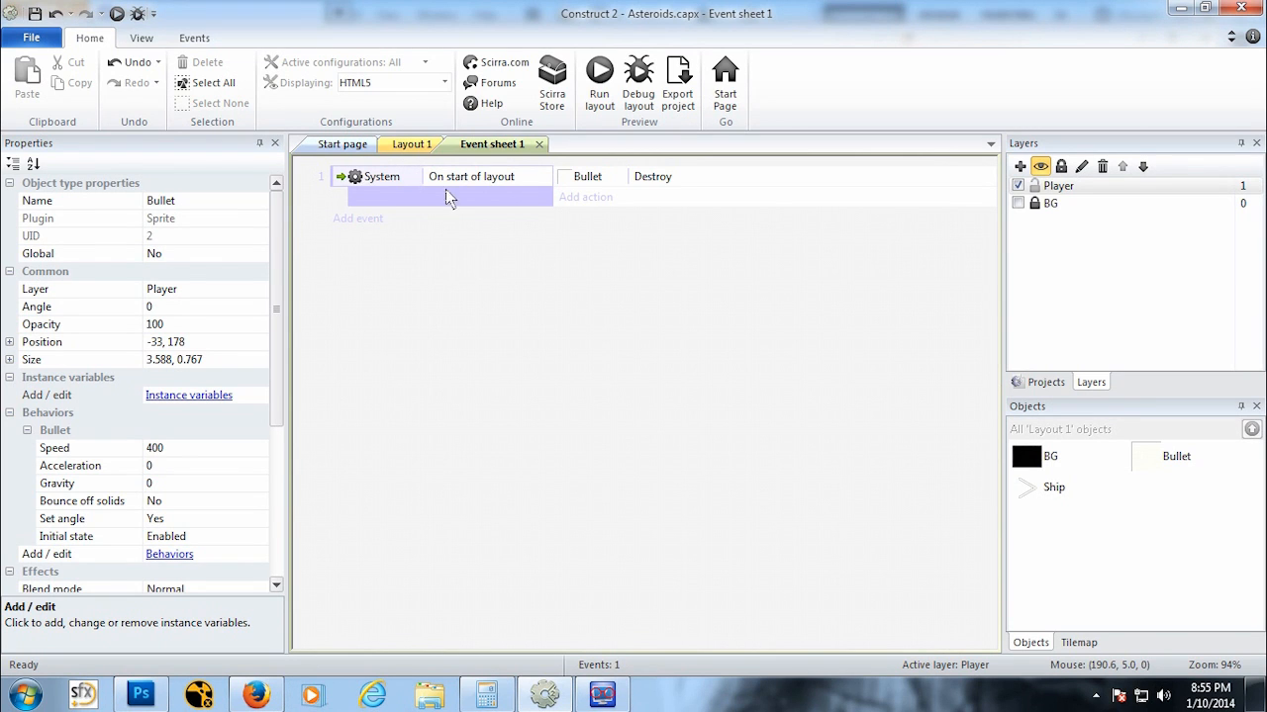
left_click(410, 144)
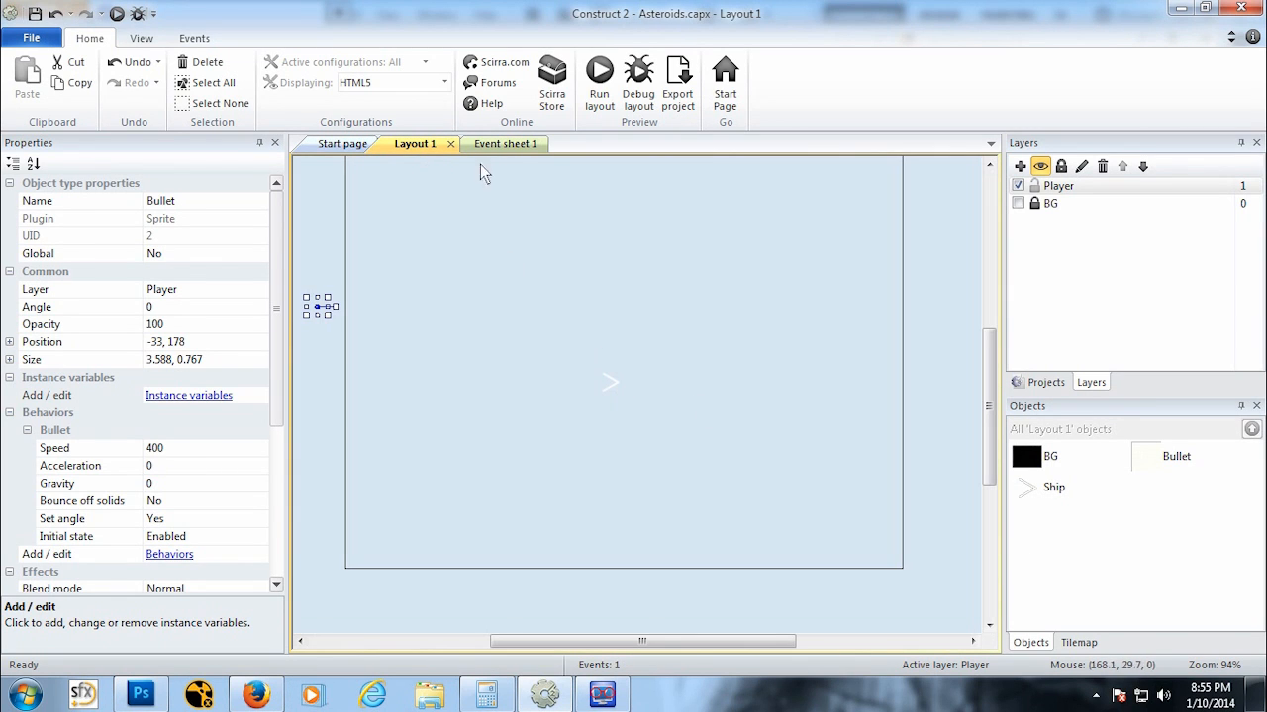
left_click(505, 146)
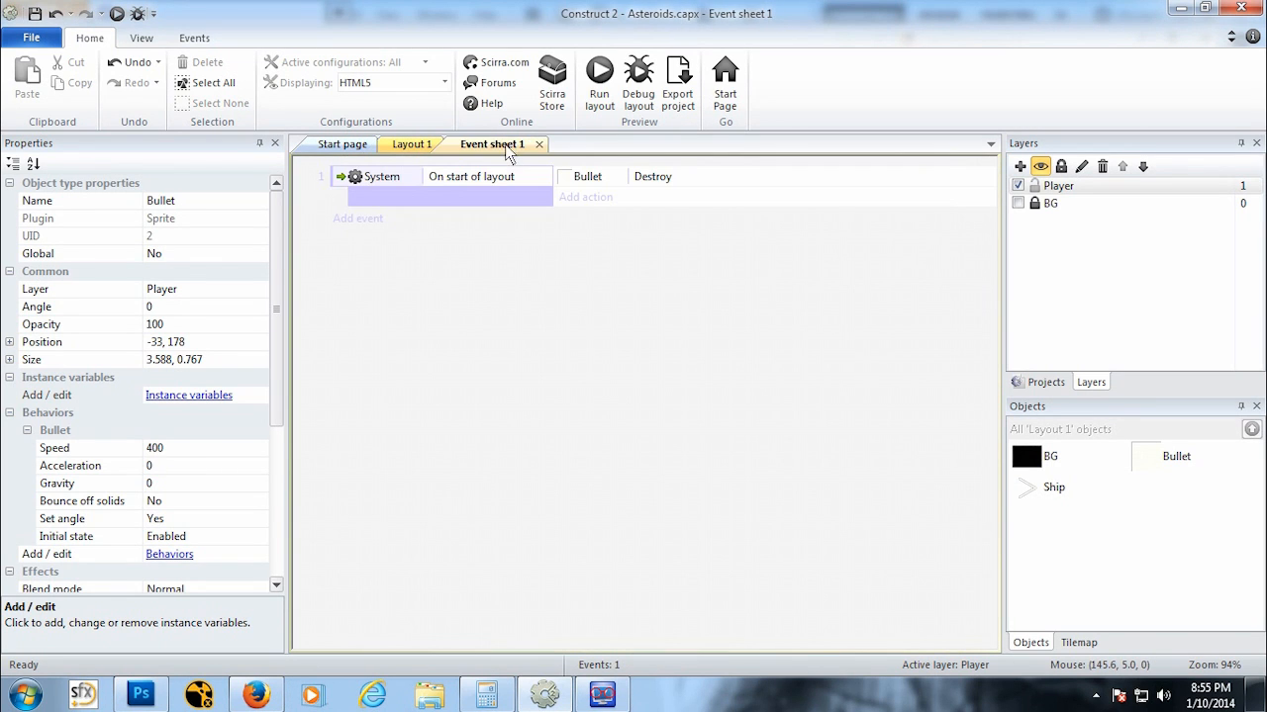
left_click(372, 224)
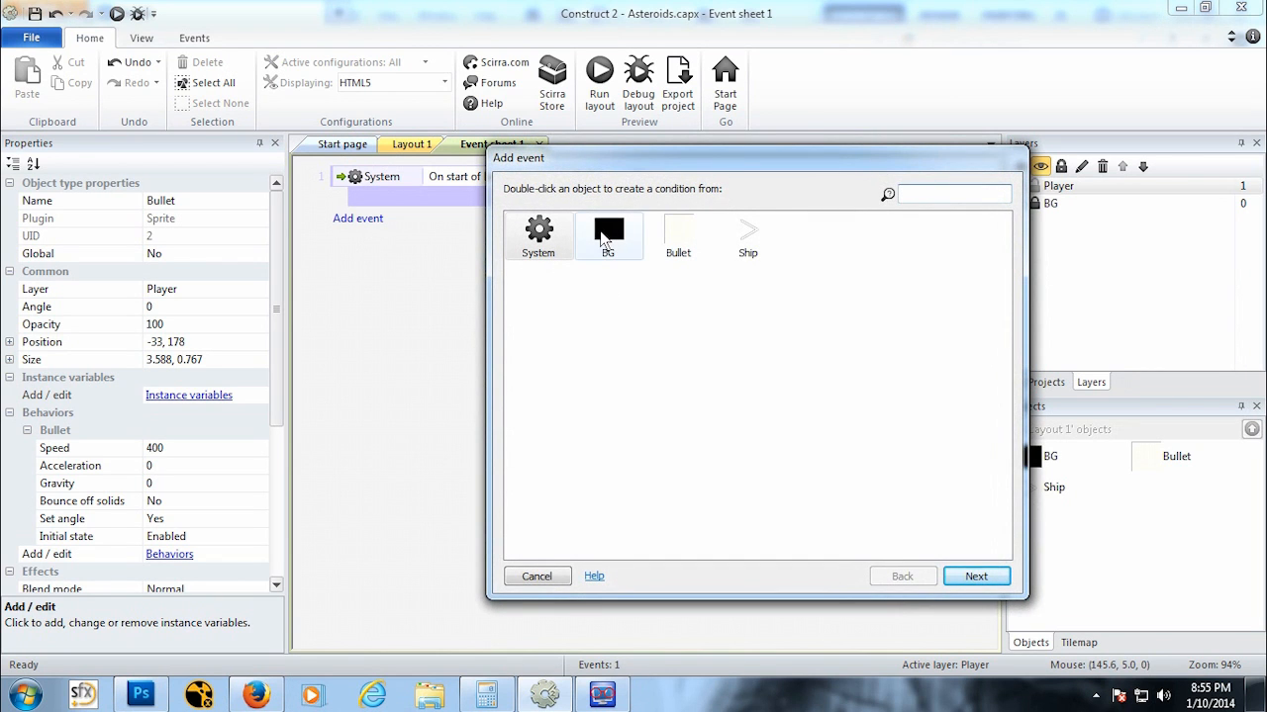
left_click(533, 579)
Step: Insert a Keyboard object into the project
left_click(412, 145)
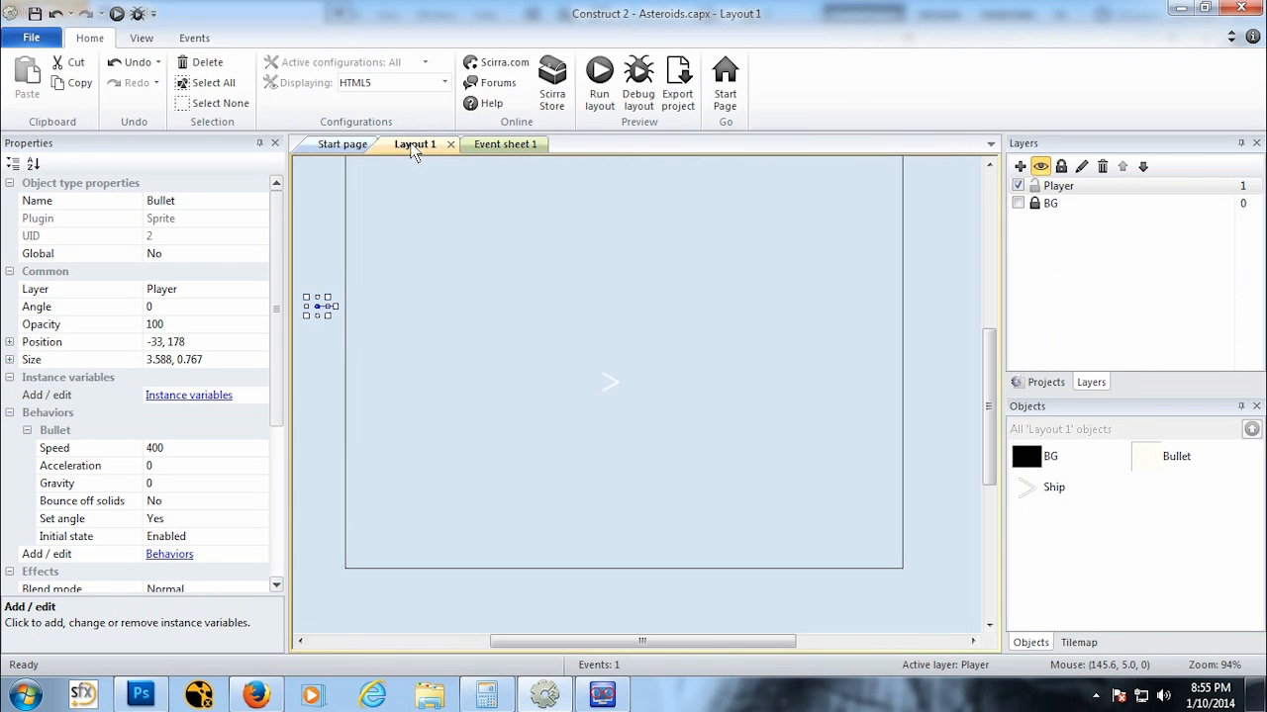
right_click(515, 255)
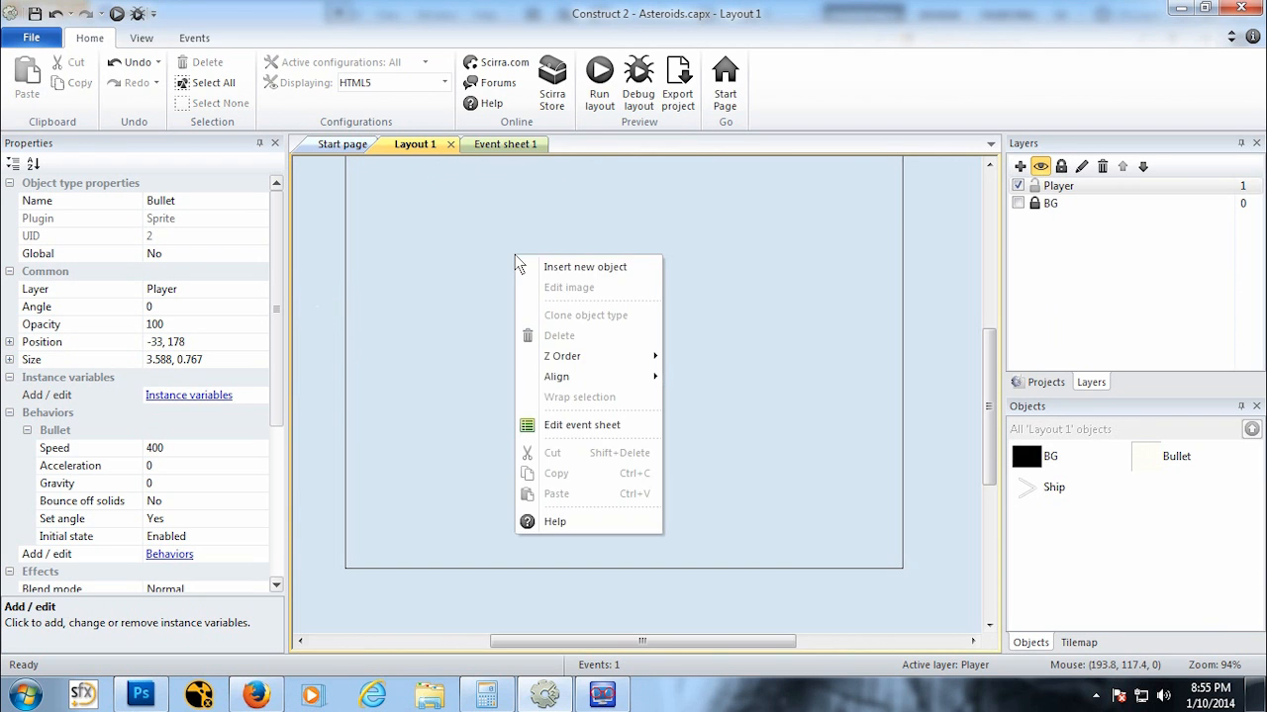
left_click(566, 269)
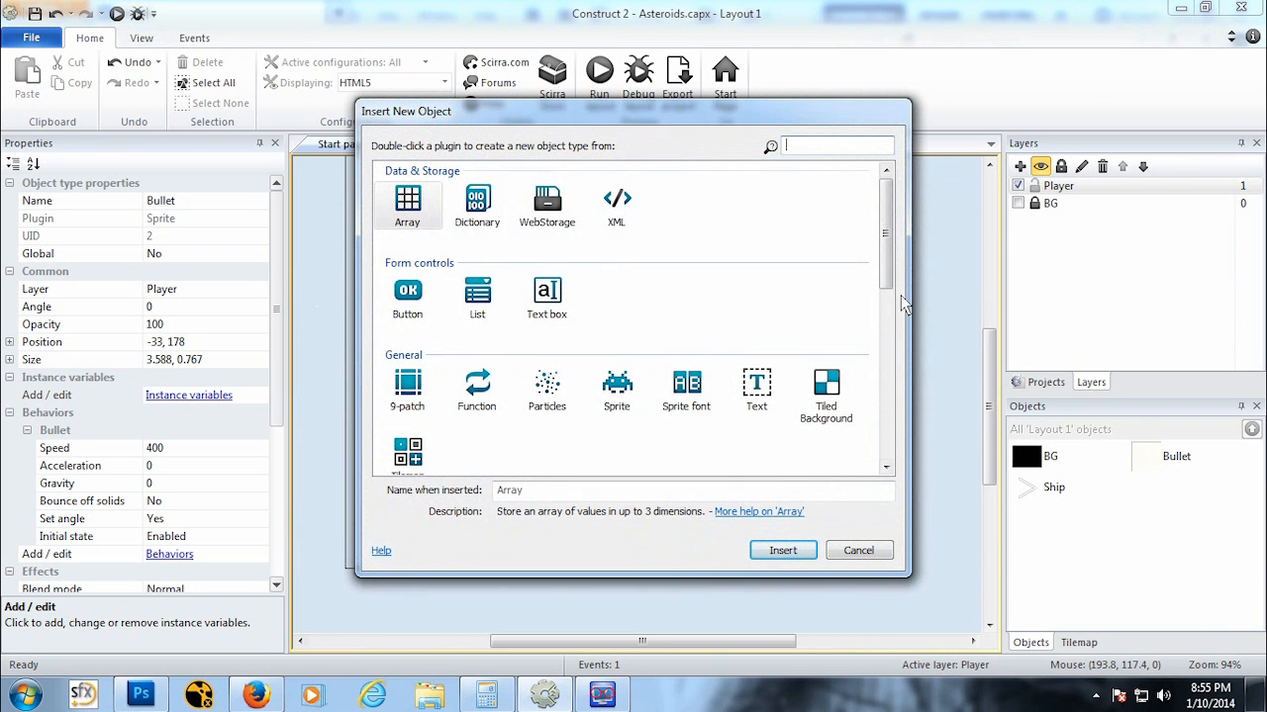
scroll(891, 292, "down", 5)
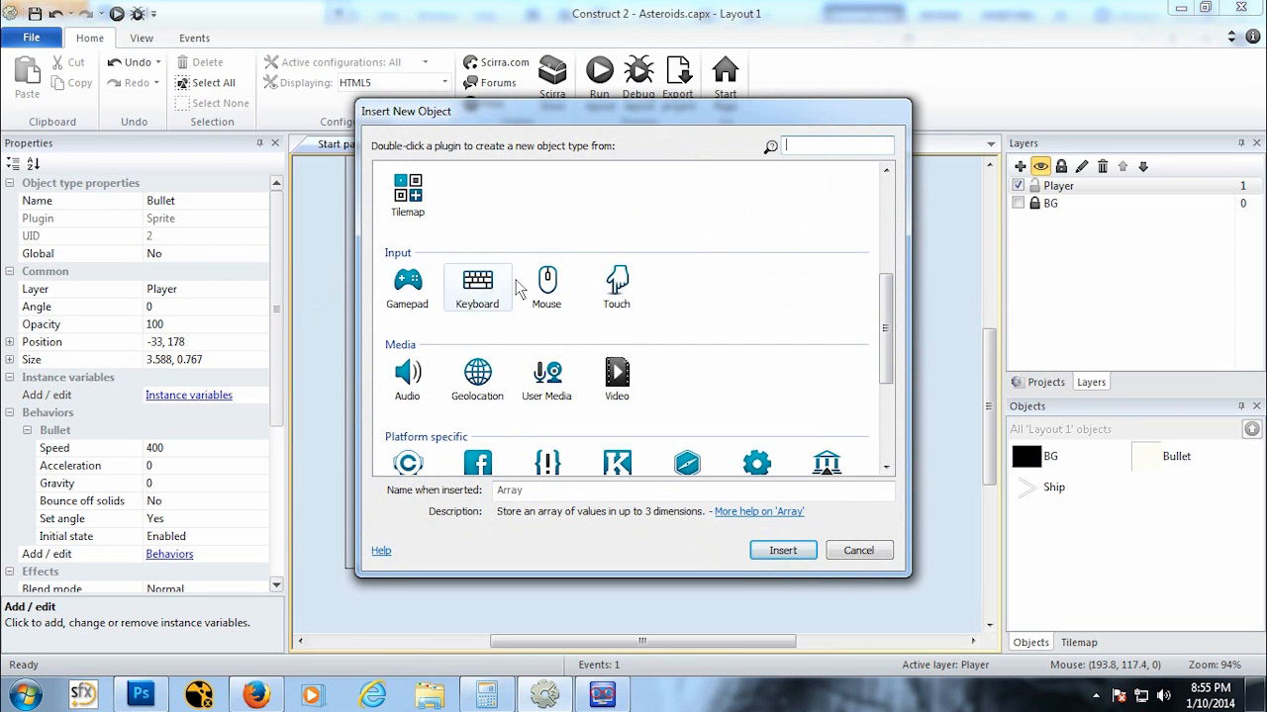
left_click(480, 297)
left_click(781, 550)
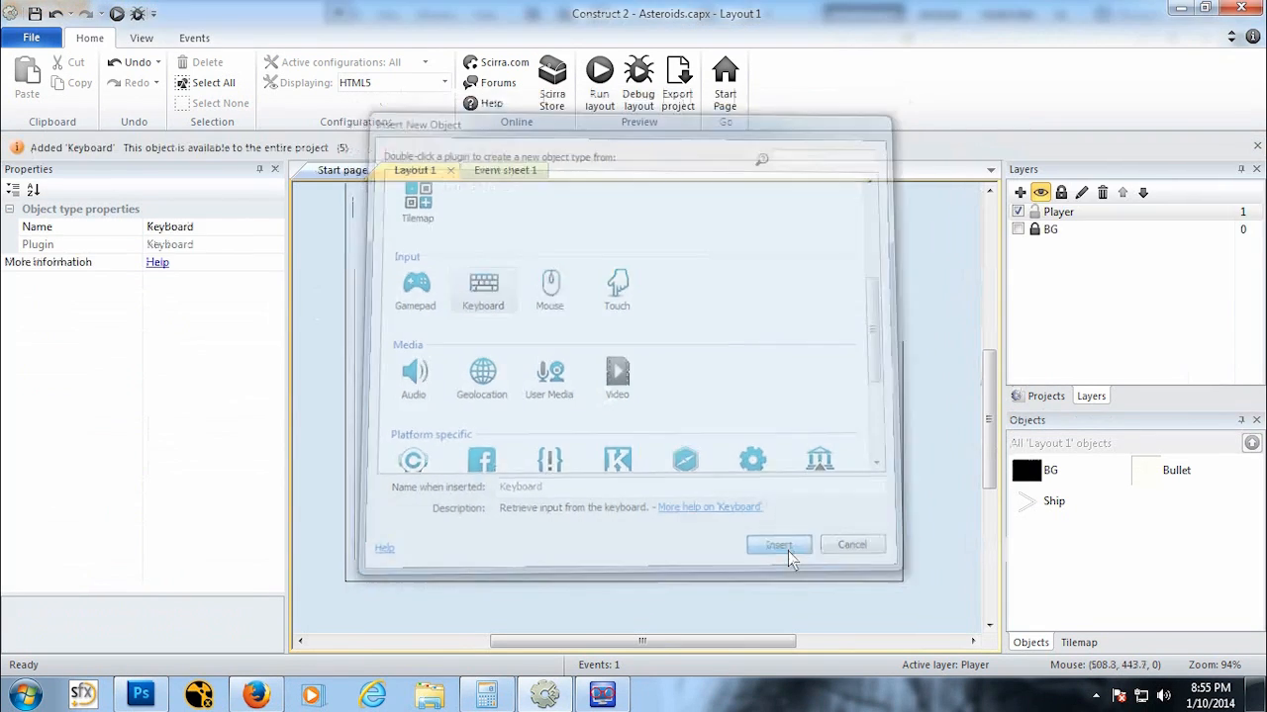
Step: Add an event with the Keyboard condition On key pressed, choosing the Space key
left_click(486, 170)
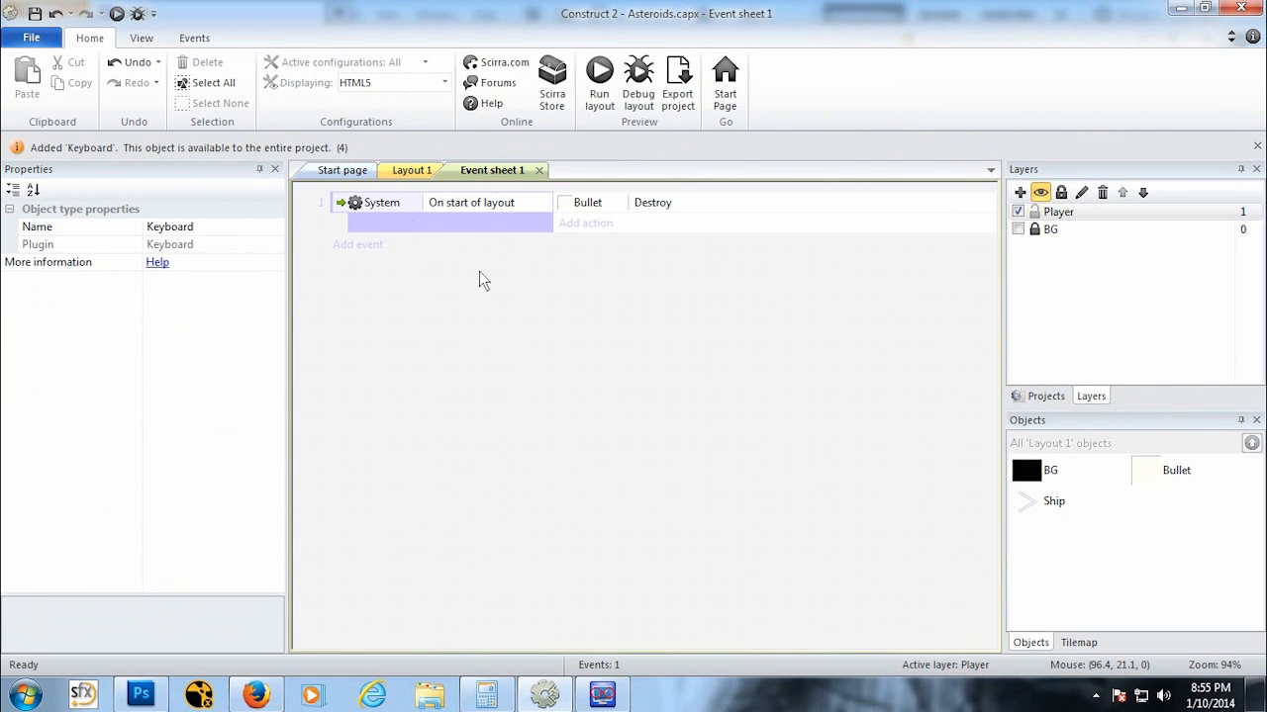
left_click(357, 245)
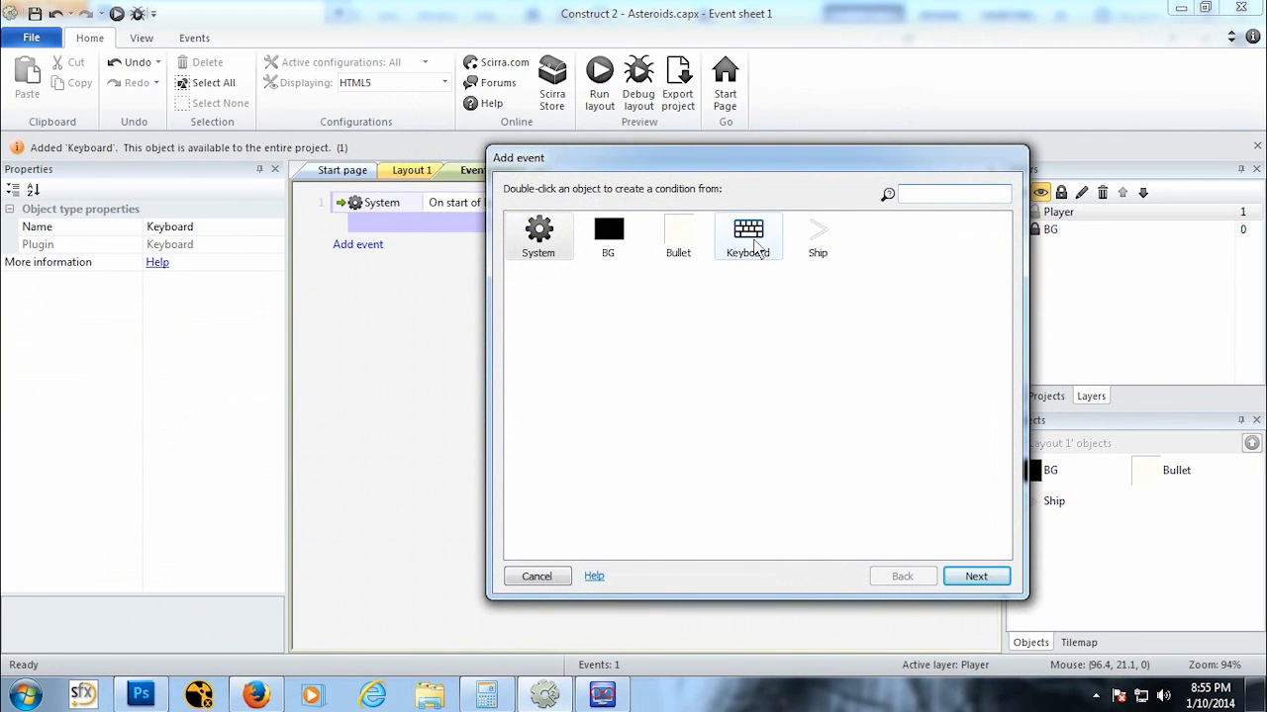
left_click(744, 259)
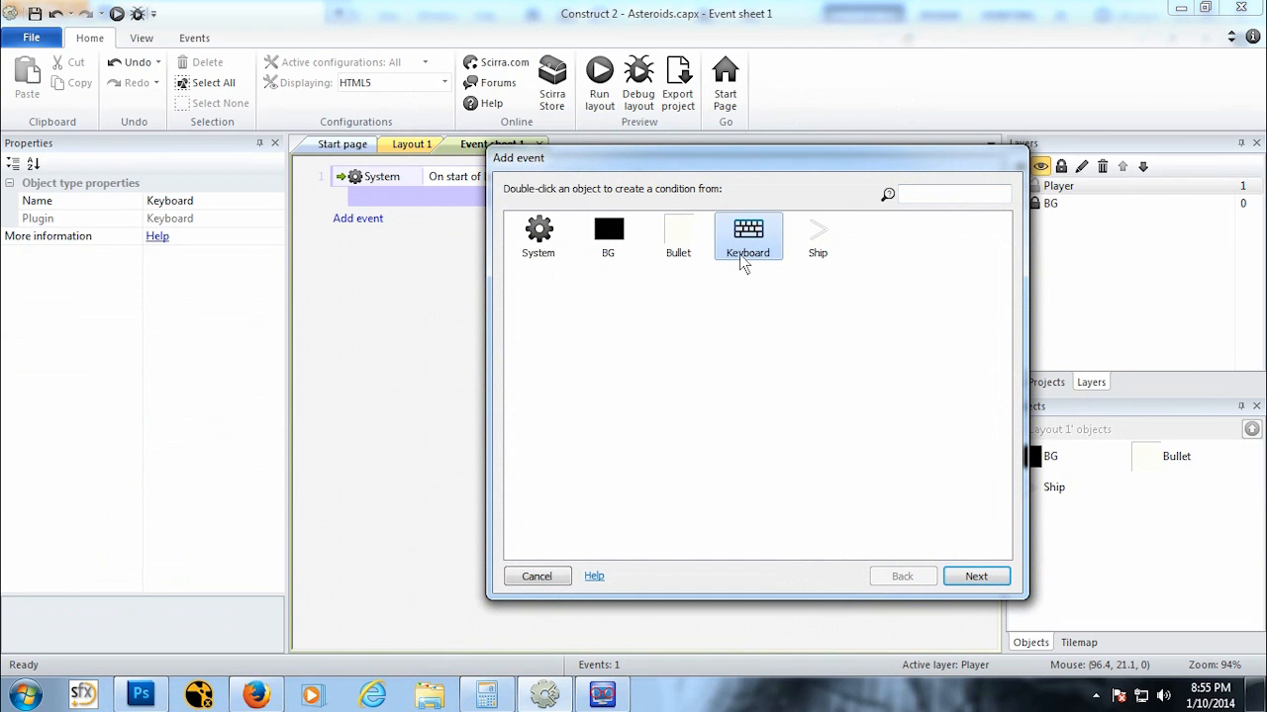
left_click(976, 575)
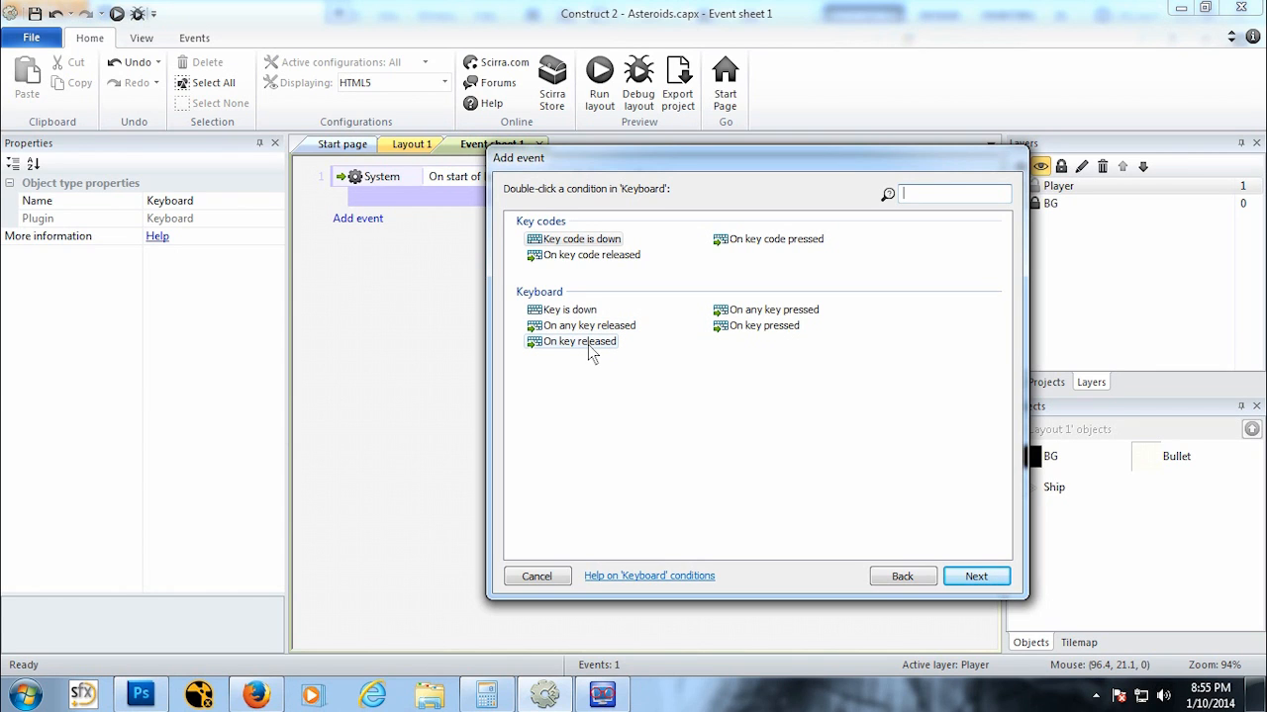
left_click(782, 332)
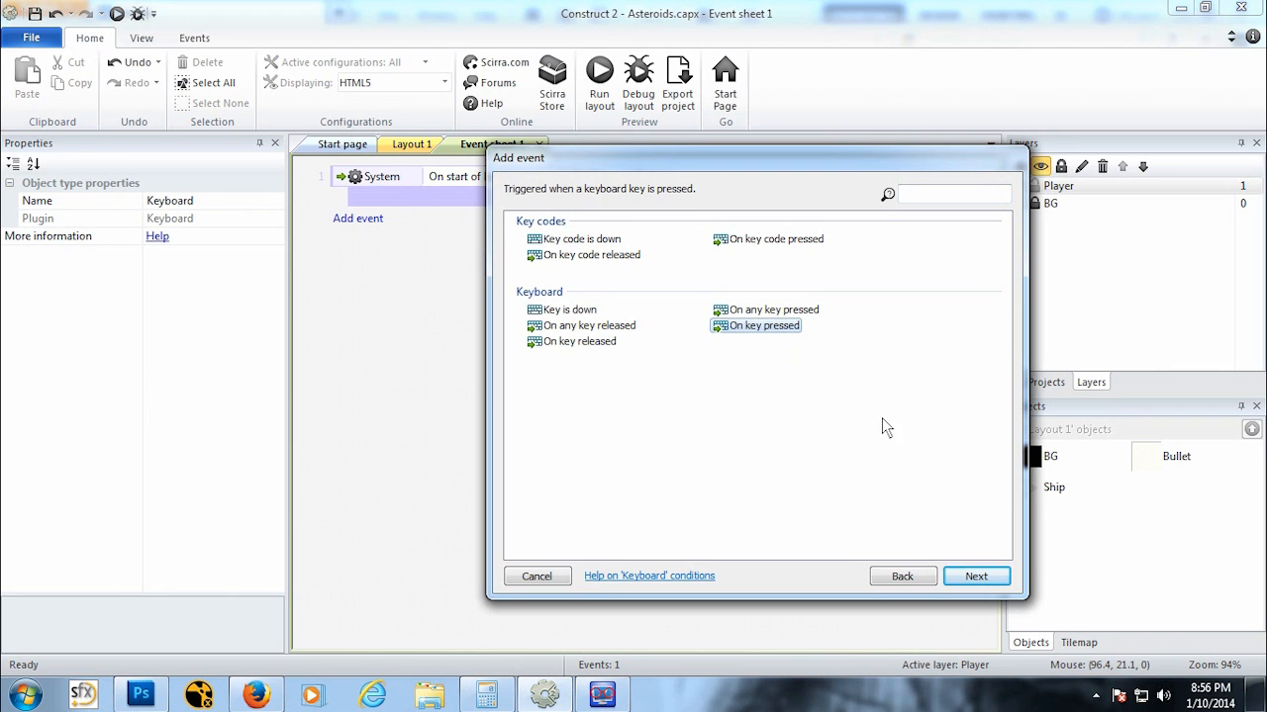
left_click(977, 577)
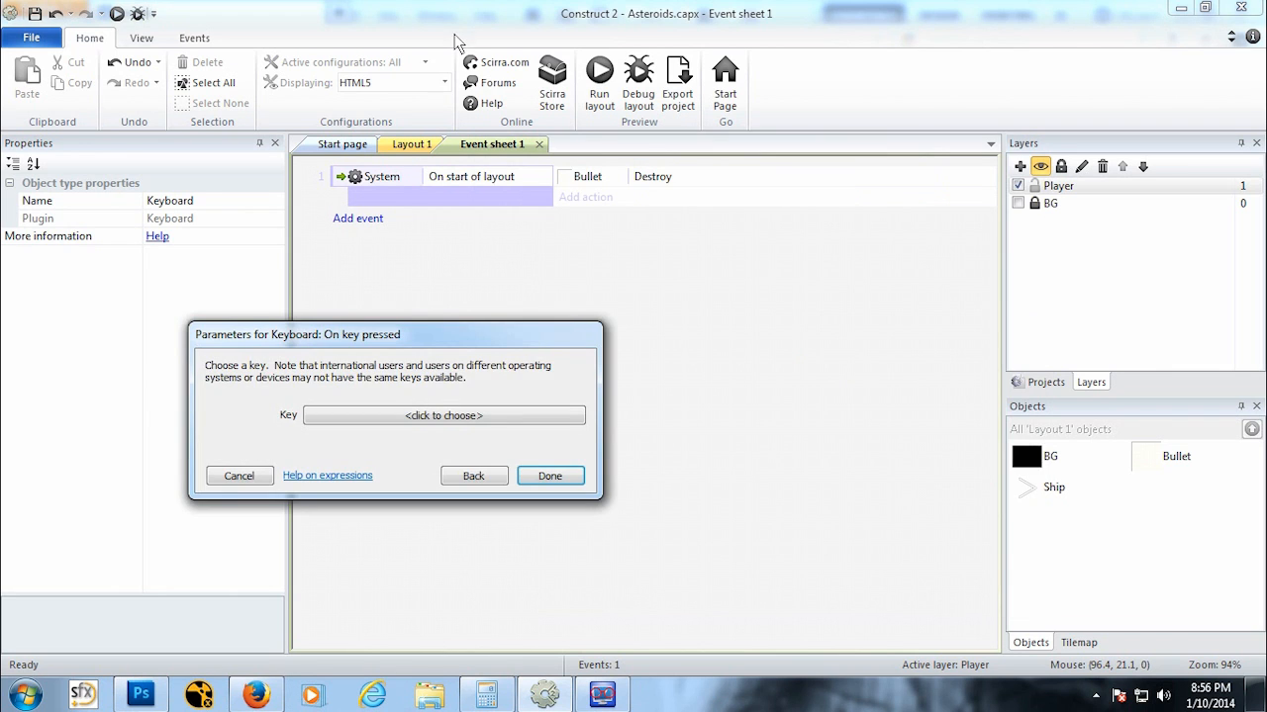
left_click(471, 420)
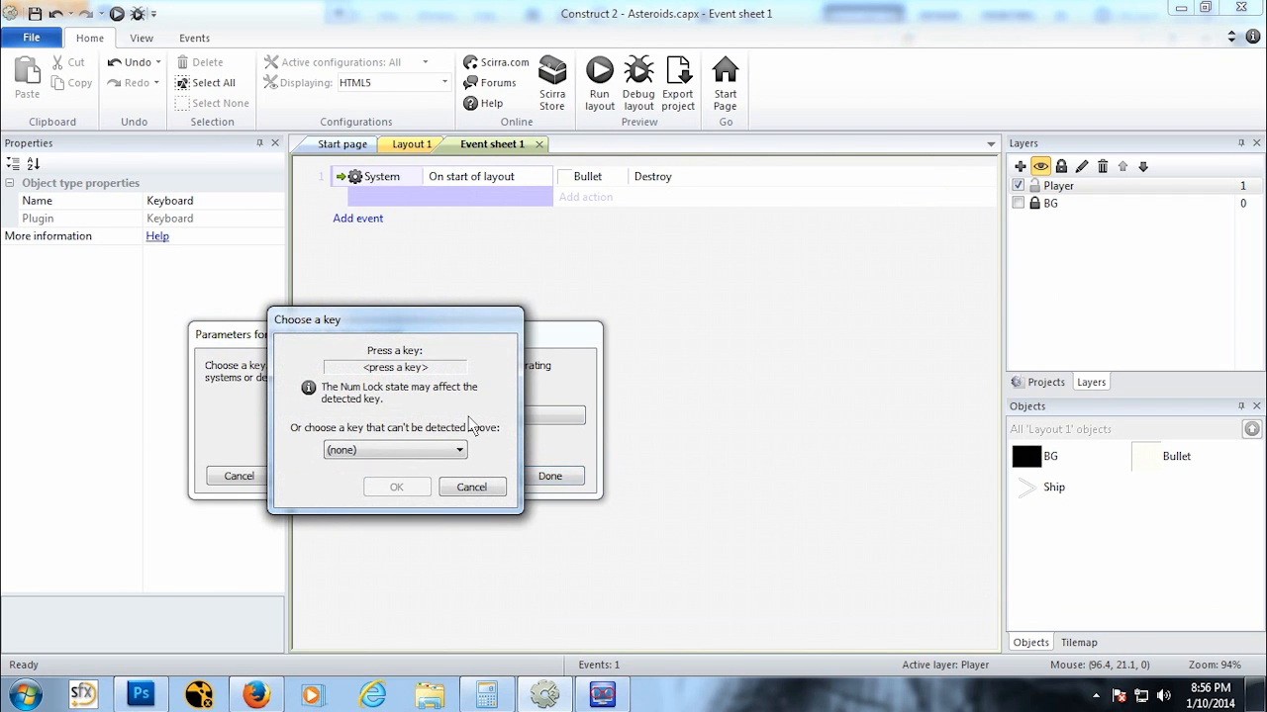
left_click(413, 451)
left_click(467, 419)
key("space")
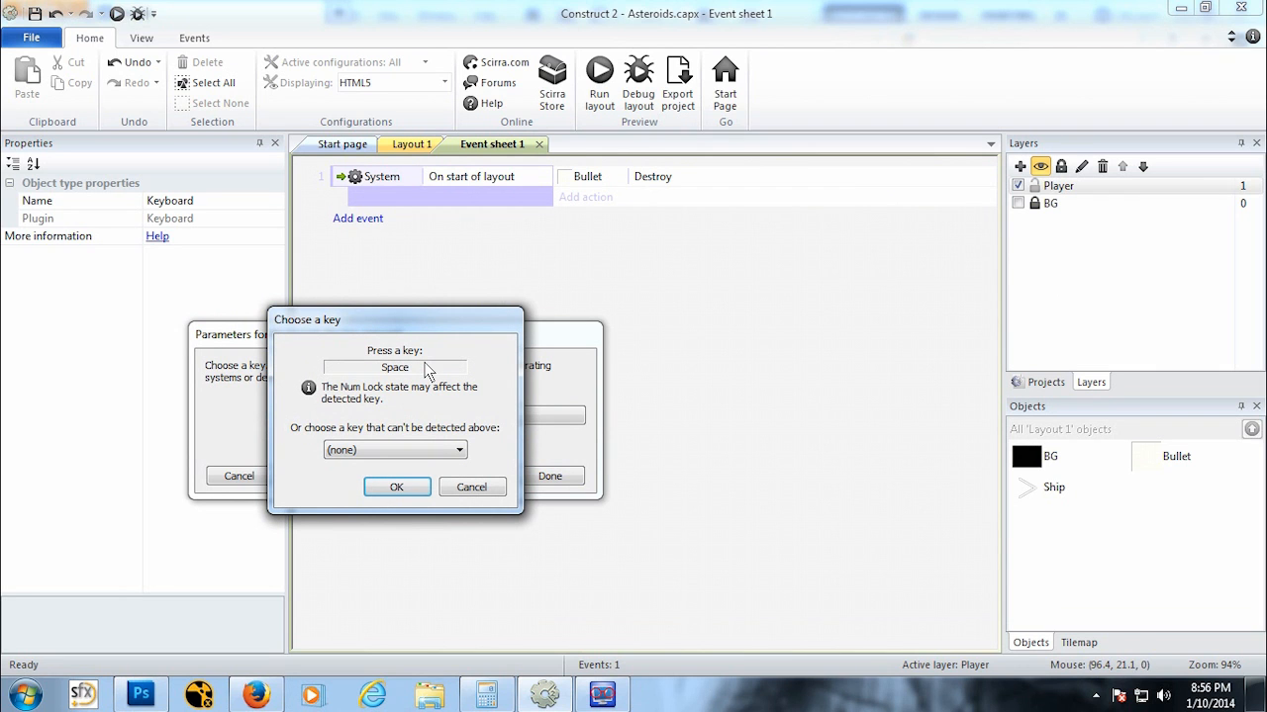
left_click(420, 489)
left_click(538, 475)
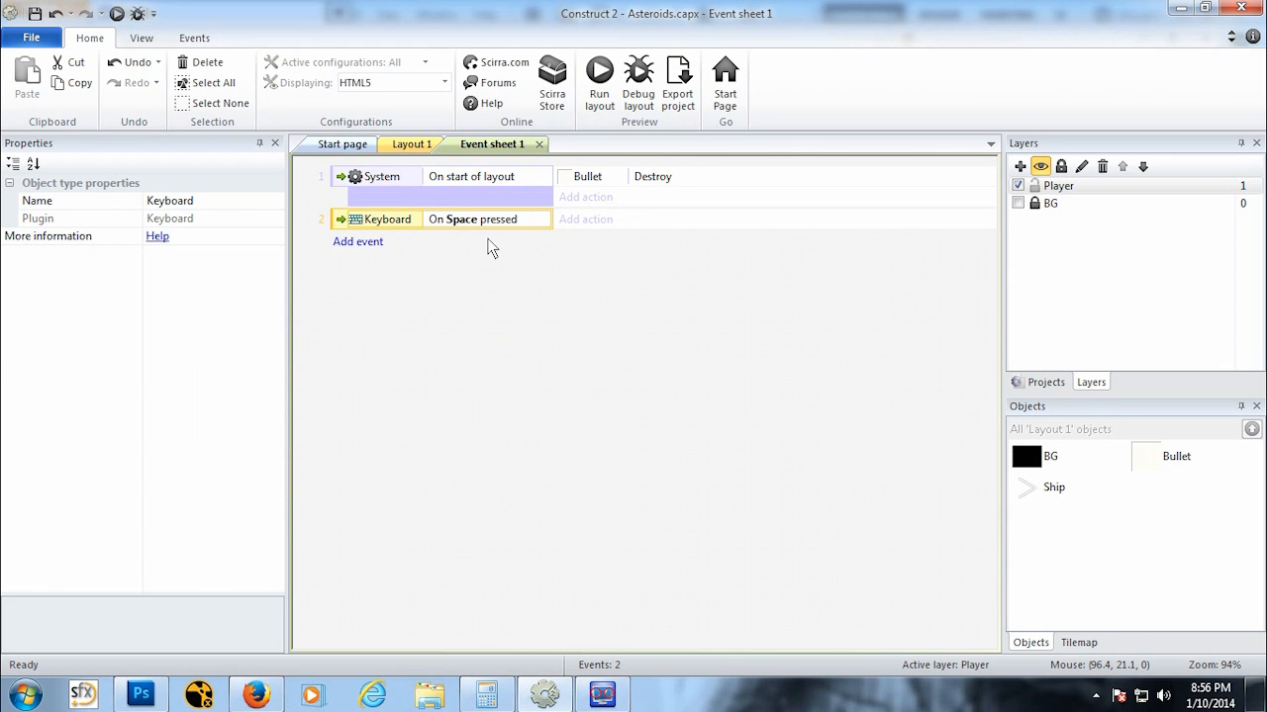
Step: Add a Ship Spawn another object action to the Space event, spawning Bullet on layer 1 from image point 1
left_click(590, 220)
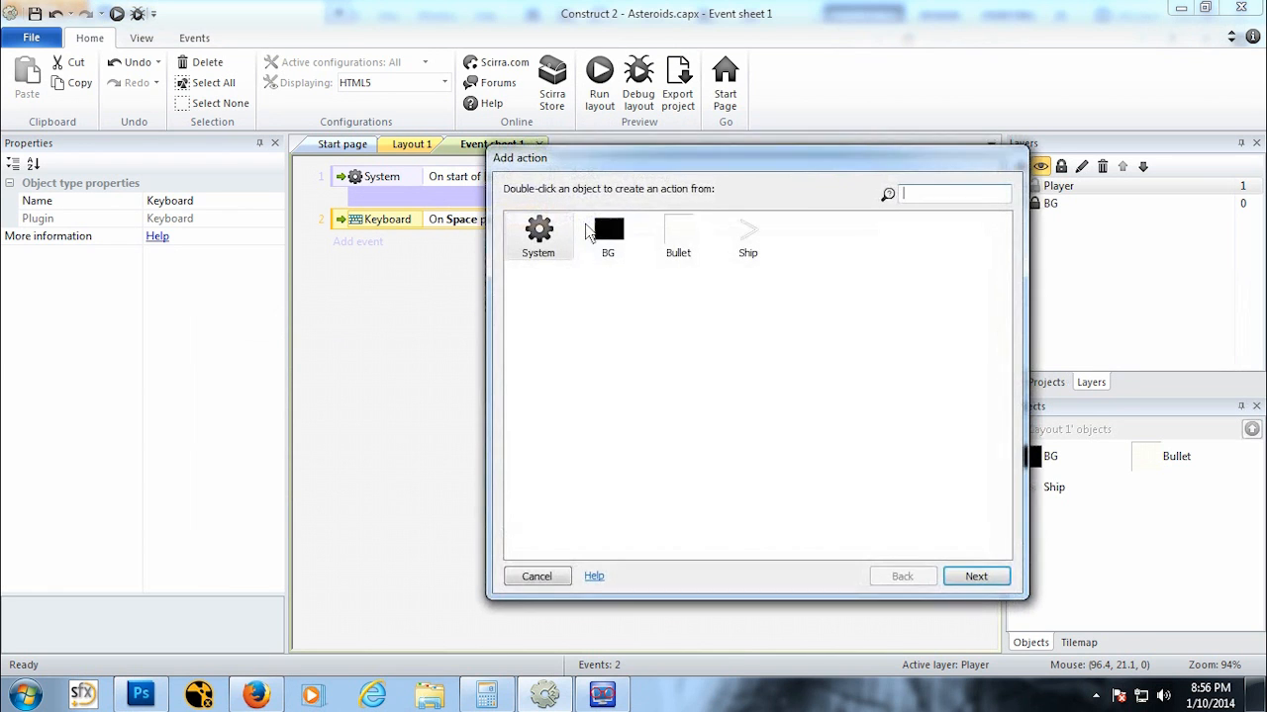
double_click(749, 245)
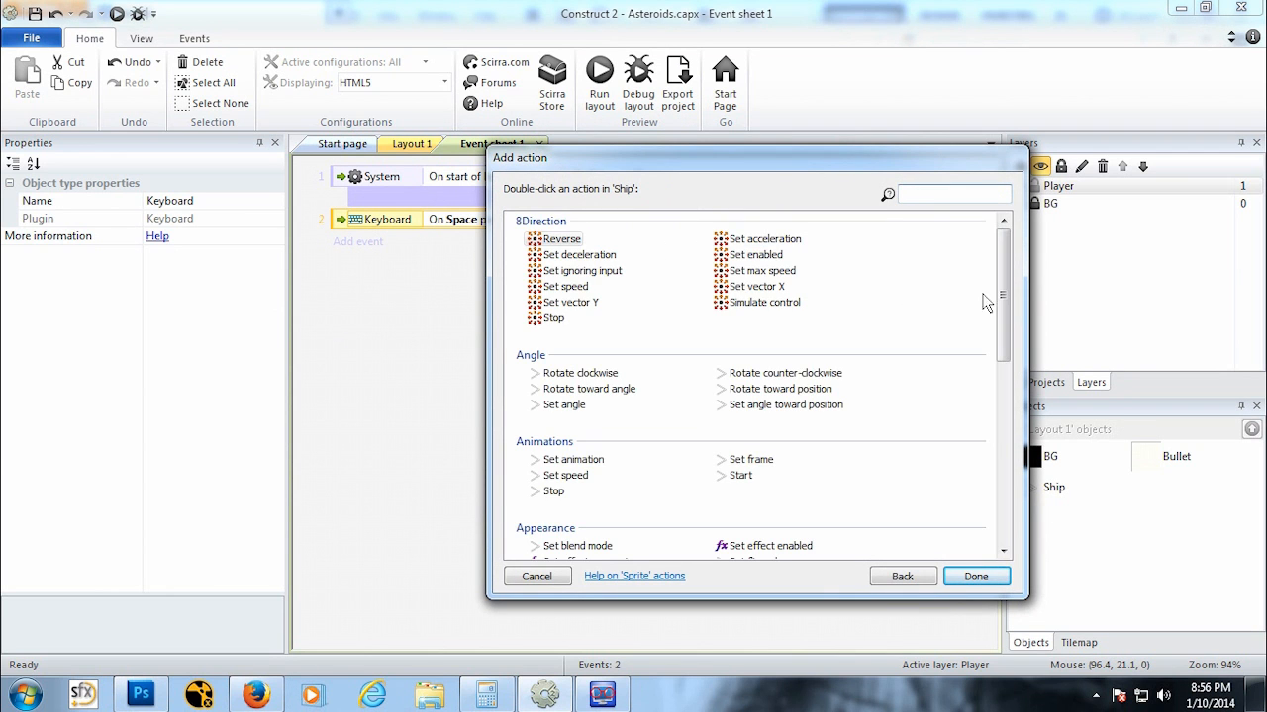
left_click_drag(1002, 299, 1057, 396)
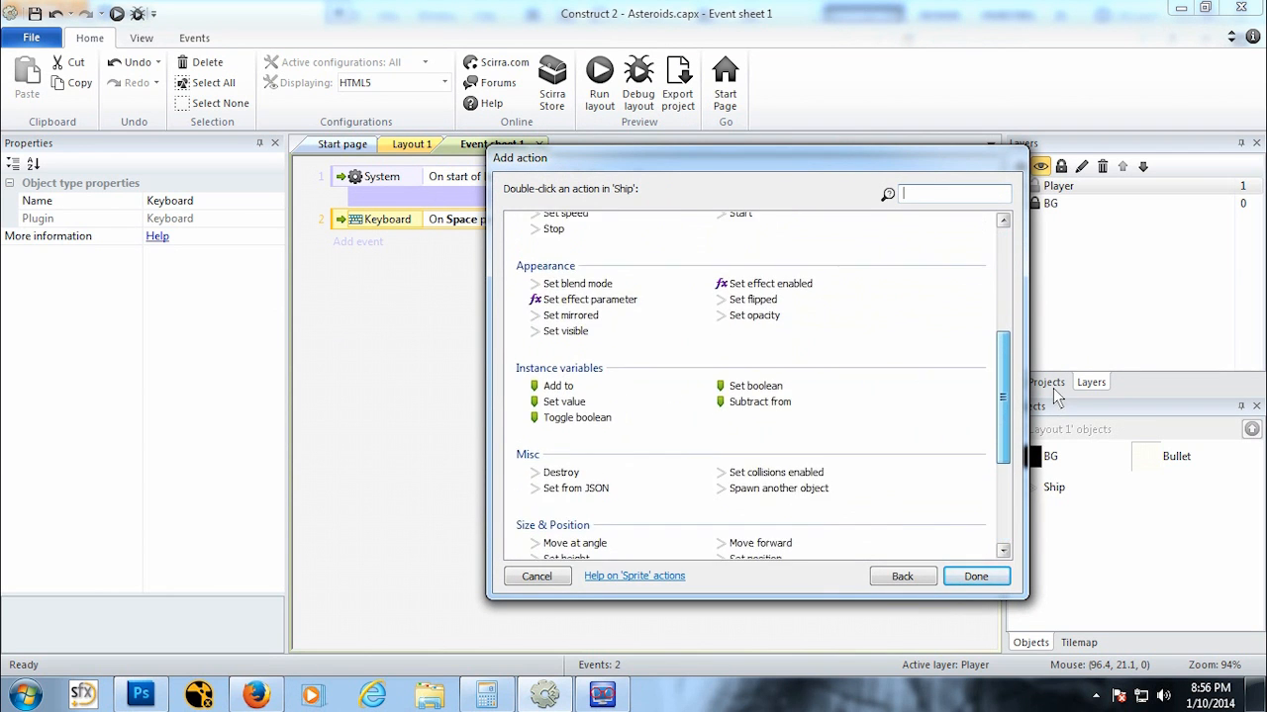
left_click(779, 489)
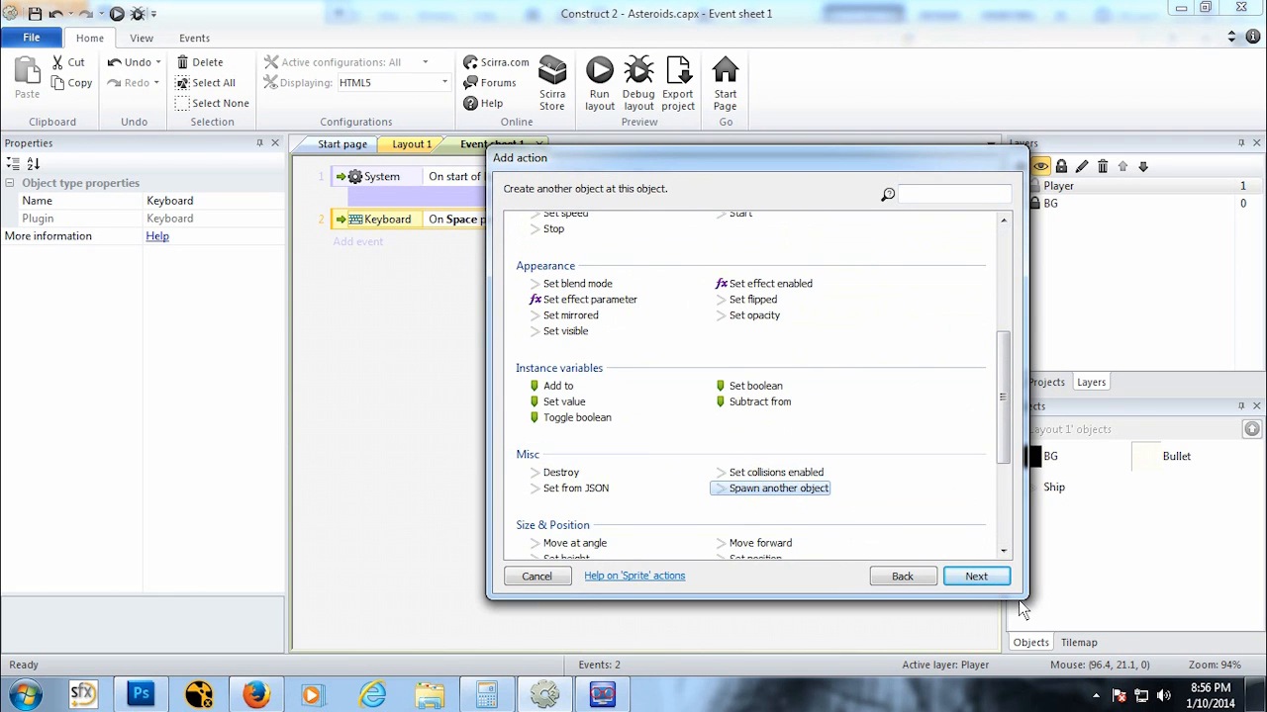
left_click(976, 575)
left_click(463, 418)
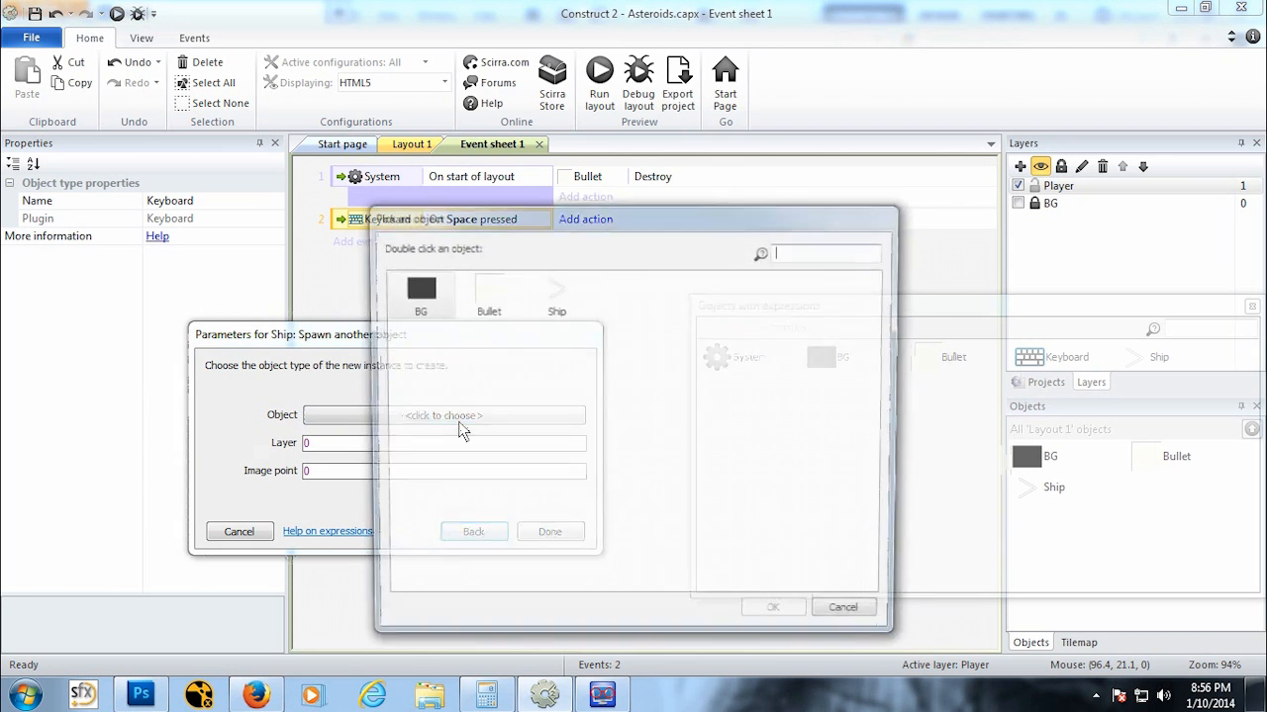
left_click(490, 301)
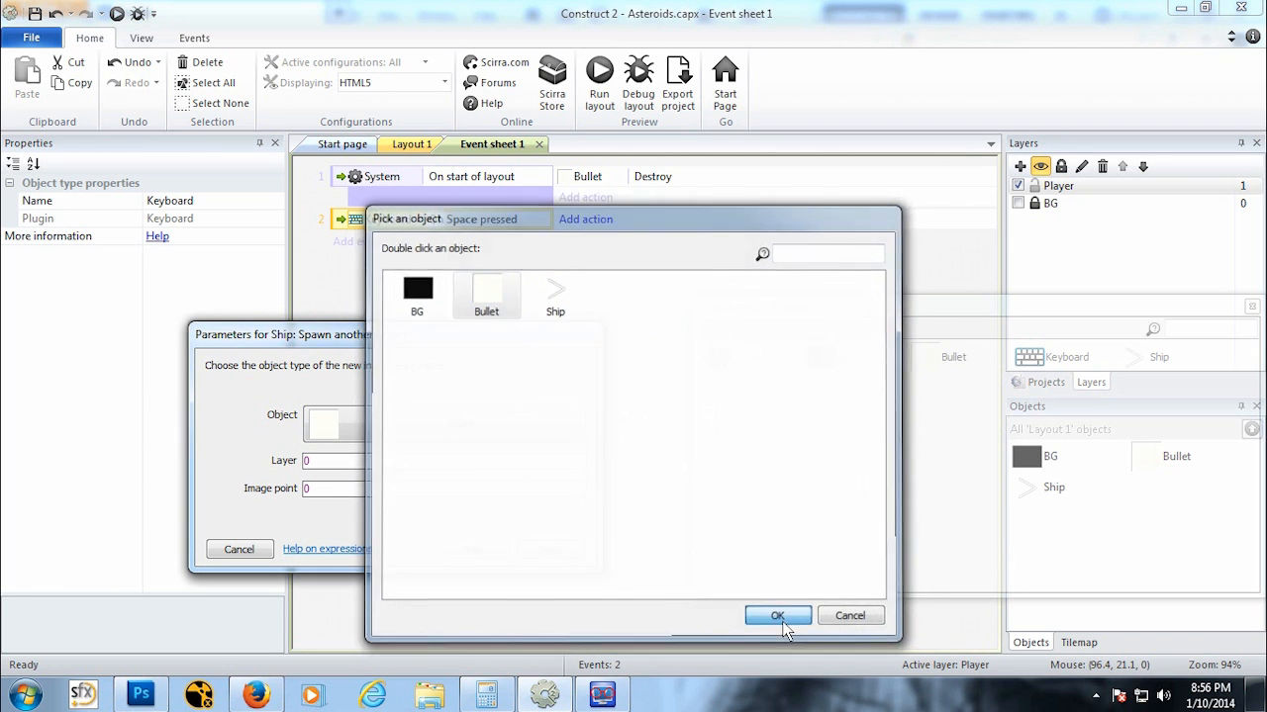
left_click(789, 607)
left_click_drag(425, 464, 62, 406)
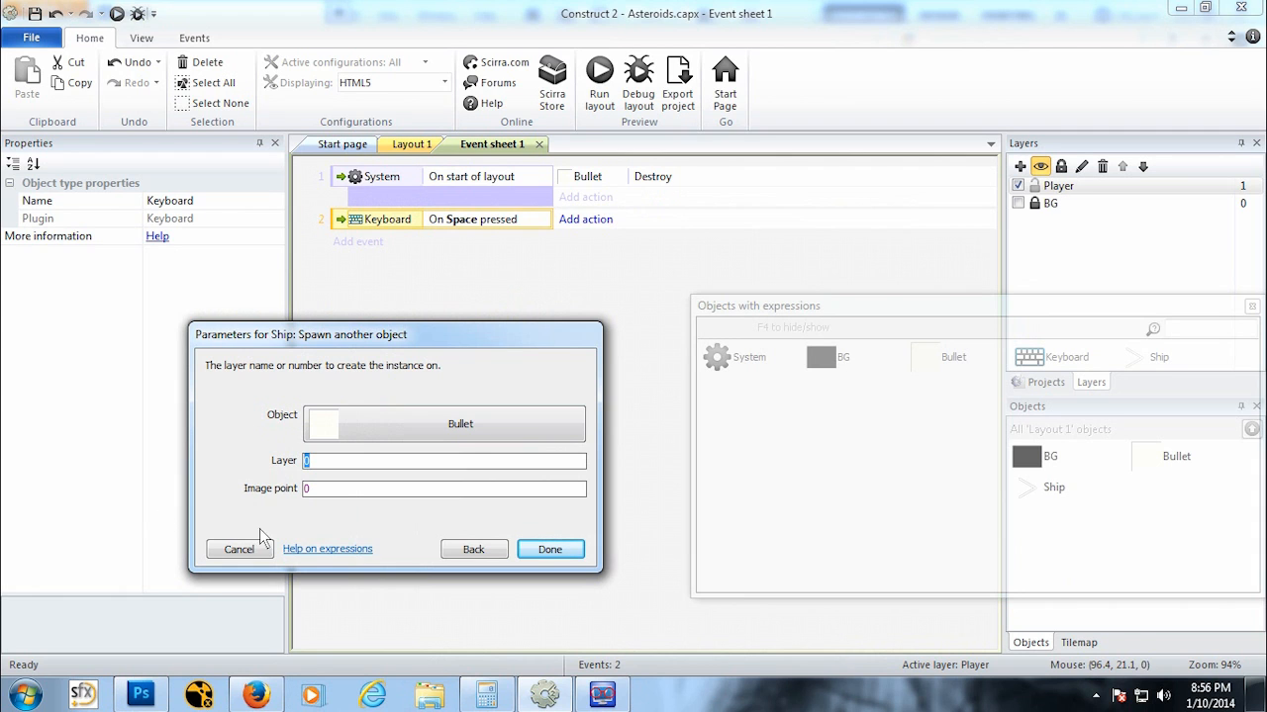
left_click(355, 489)
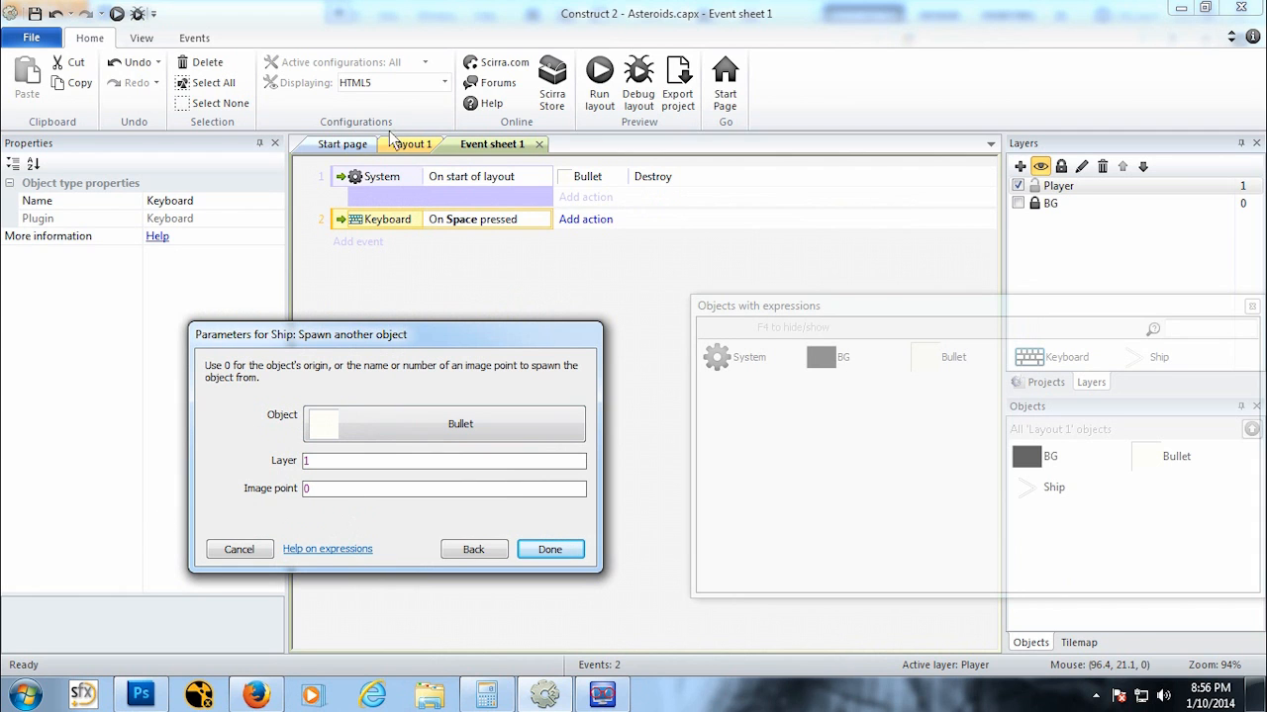
left_click_drag(341, 492, 200, 474)
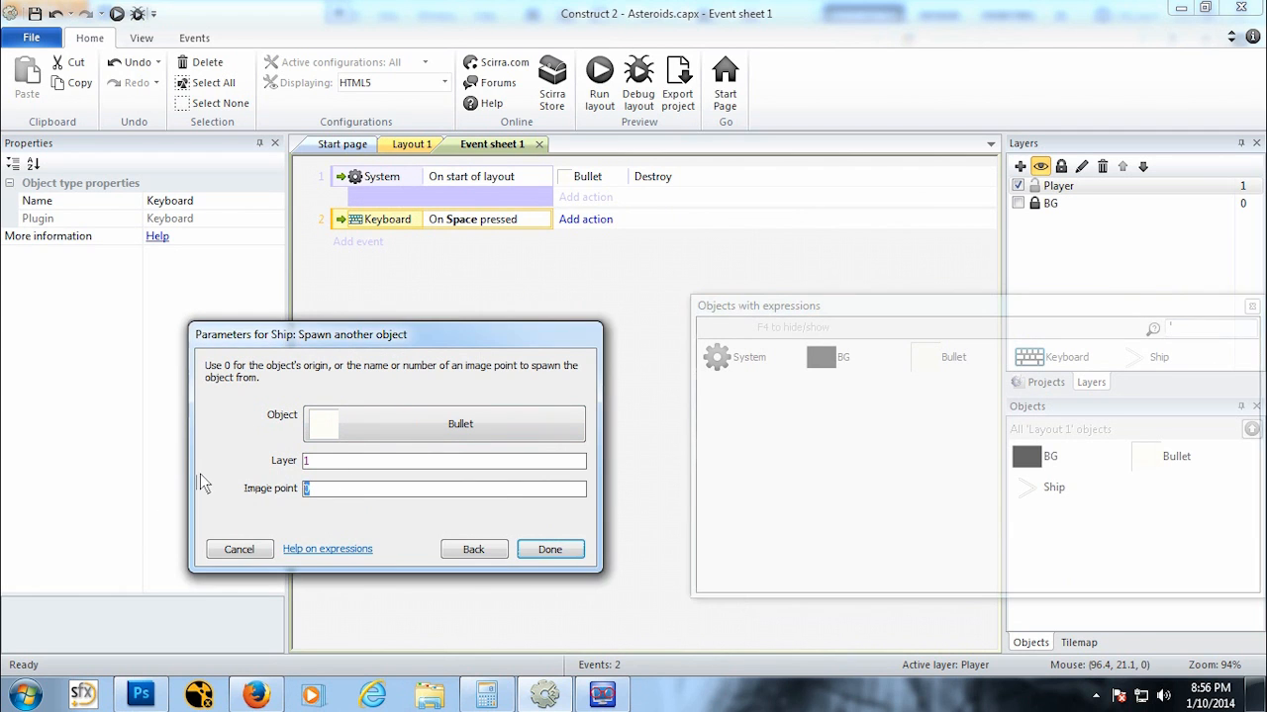
left_click(547, 550)
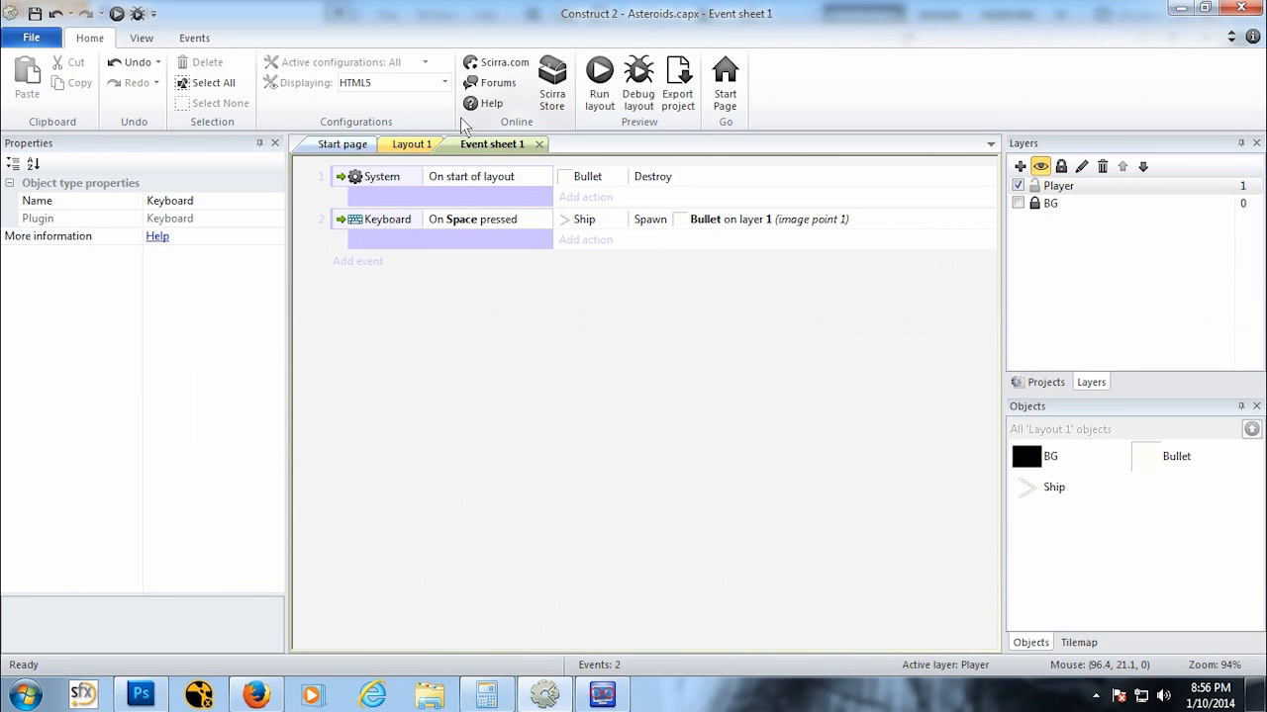
Step: Position the Ship sprite's Image point 1 at the ship's nose, at 27, 17
left_click(411, 147)
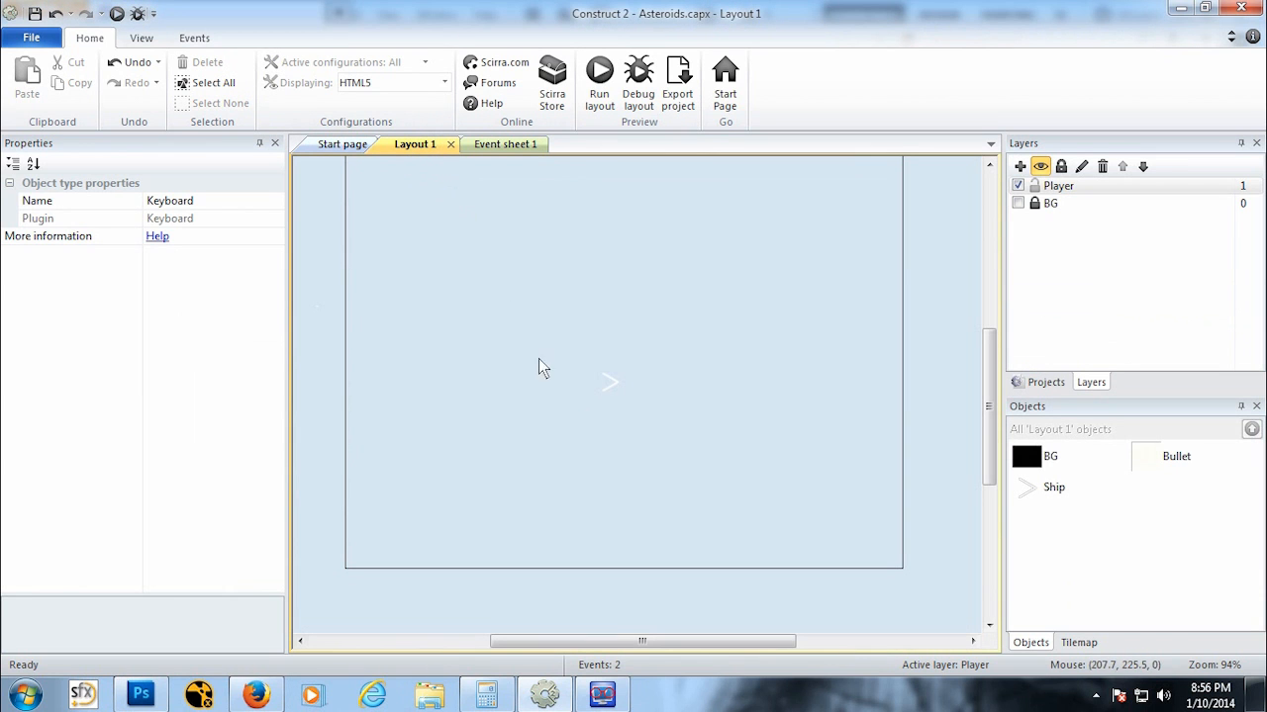
double_click(605, 379)
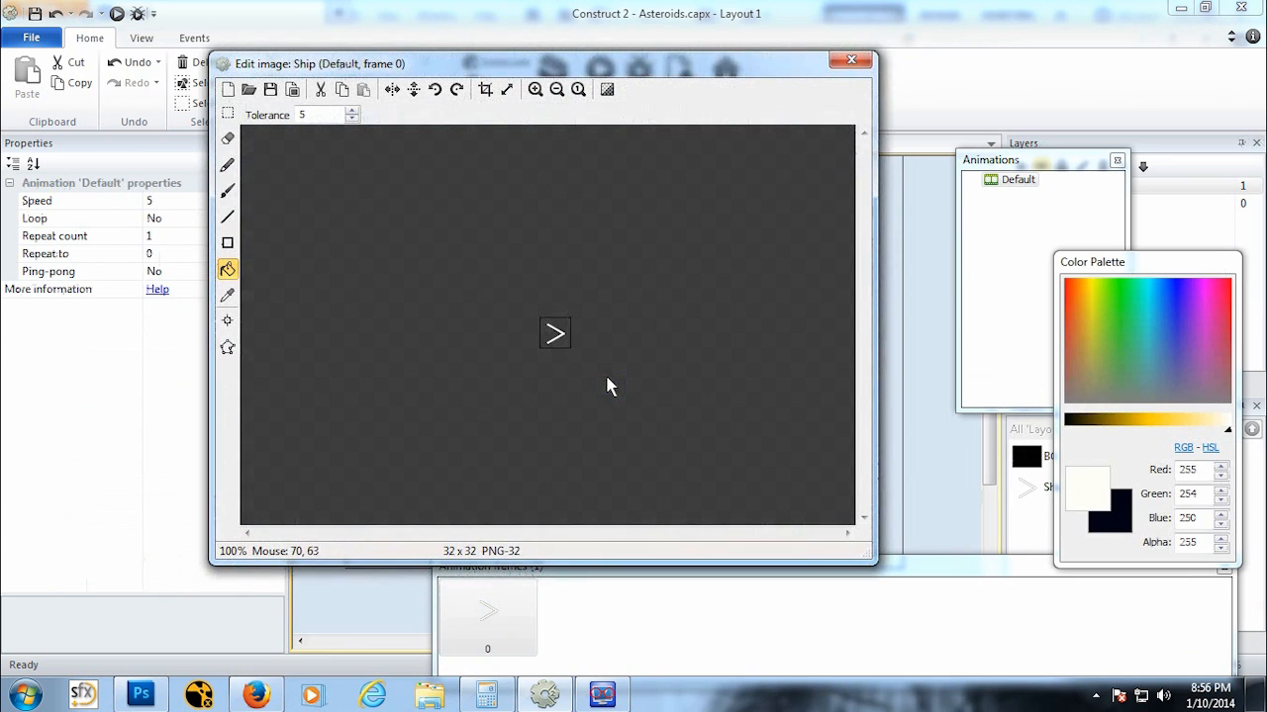
left_click(228, 322)
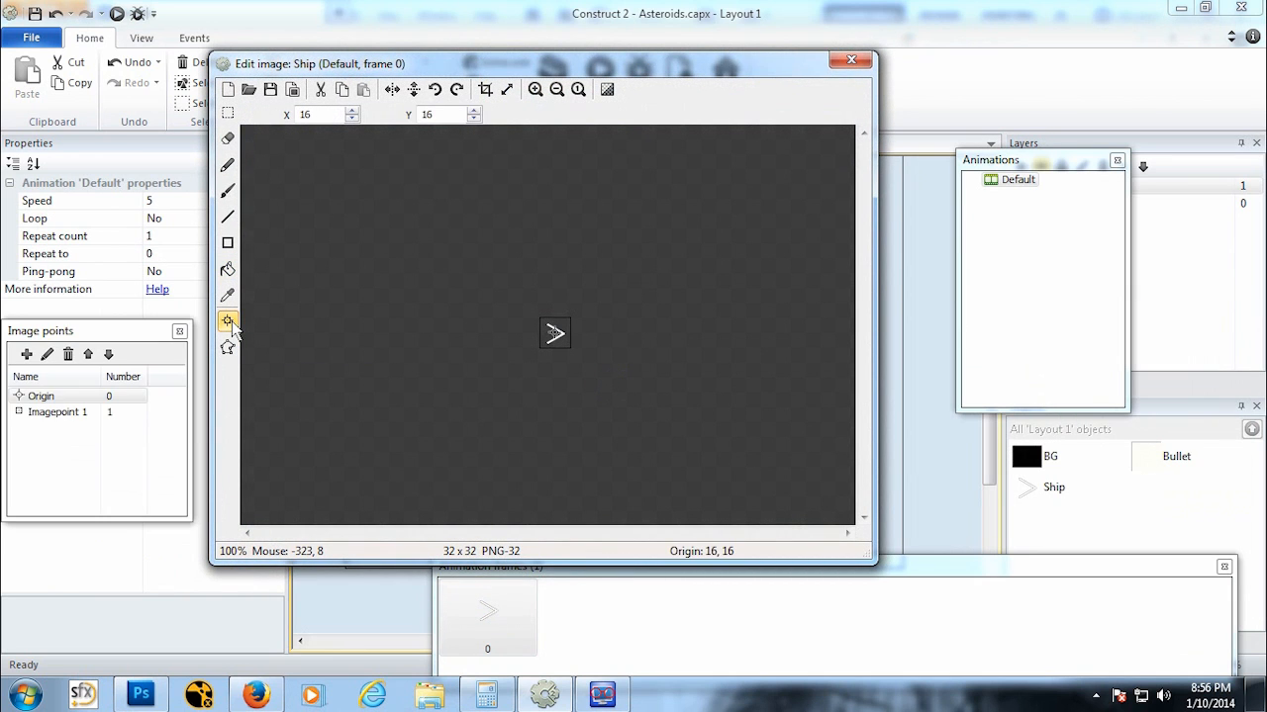
left_click(79, 409)
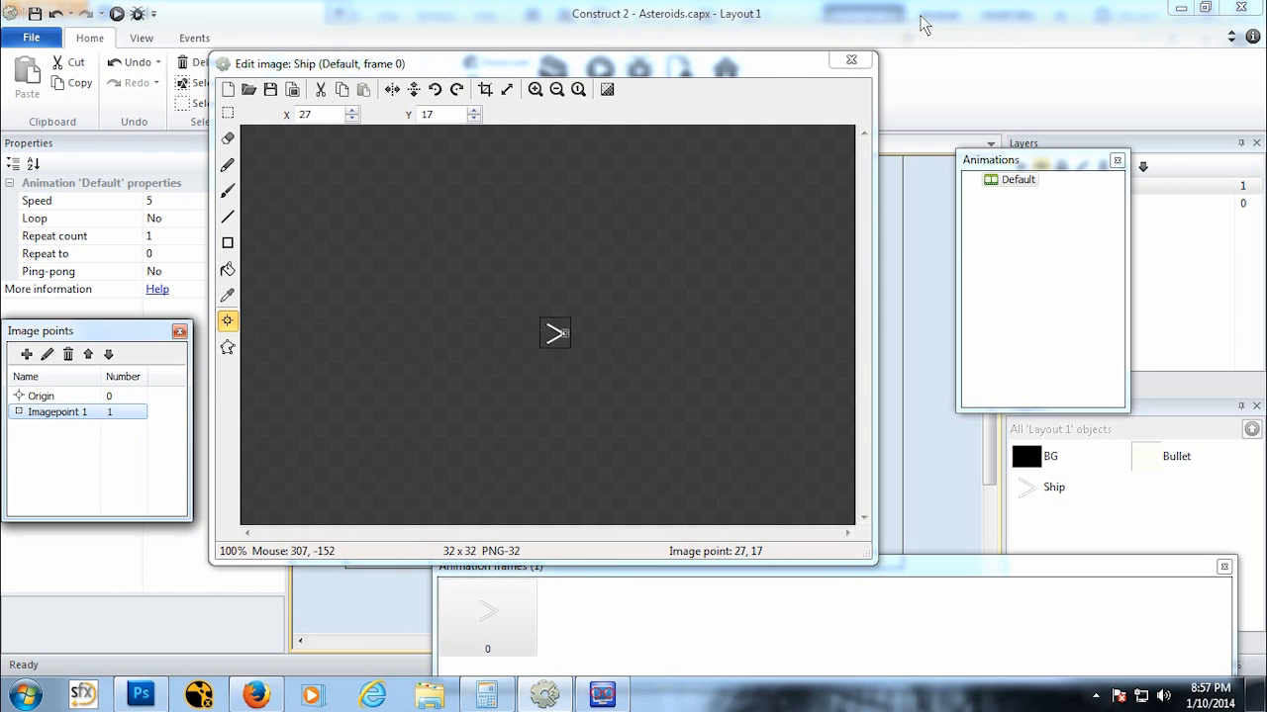
left_click(851, 60)
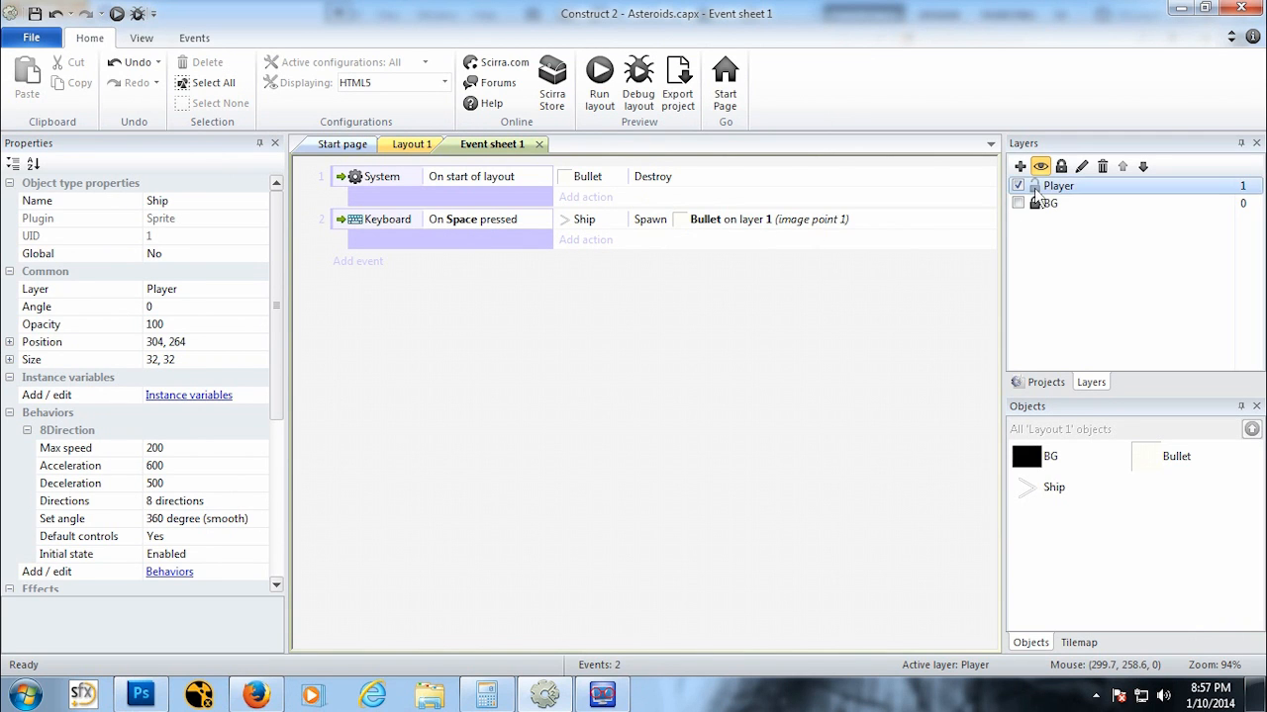
Step: Run the layout preview and test flying the ship and firing bullets with Space
left_click(406, 144)
left_click(117, 13)
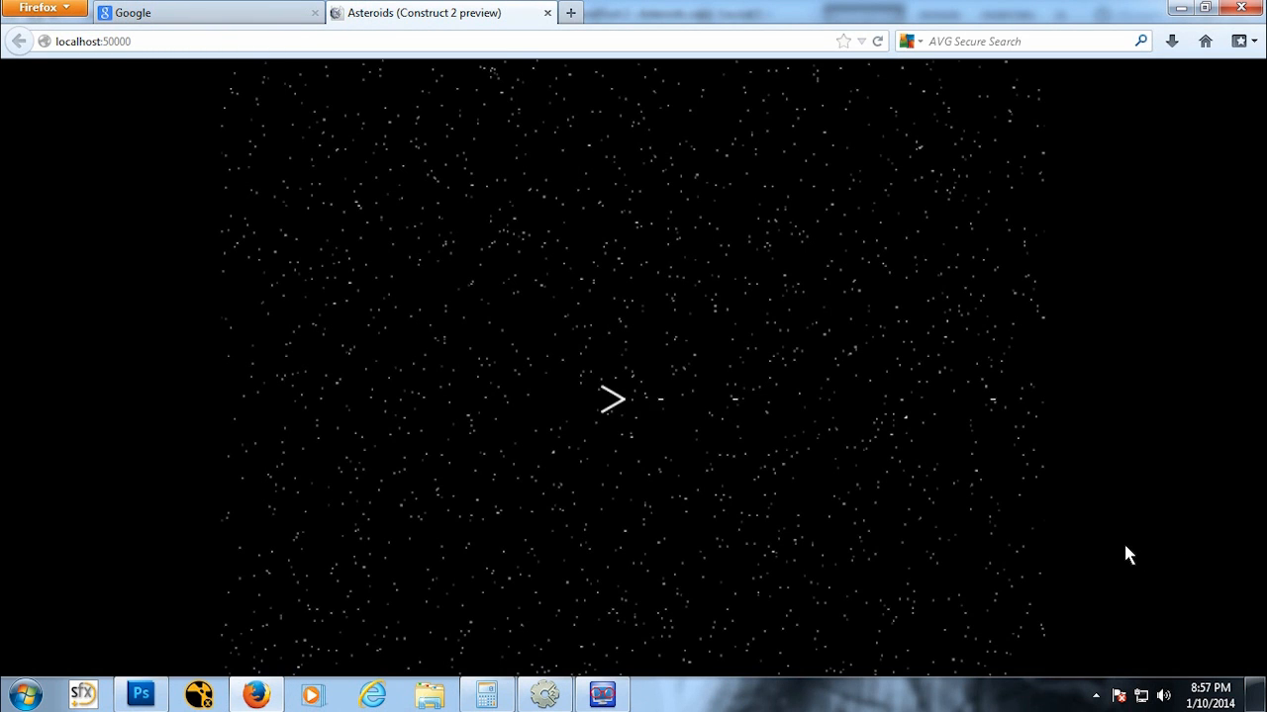
key("space")
key("space")
key("Left")
key("Up")
key("Right")
key("space")
key("space")
key("space")
key("space")
key("Up")
key("Right")
key("space")
key("space")
key("space")
key("space")
key("Right")
key("space")
key("space")
key("space")
key("Up")
key("Right")
key("space")
key("space")
key("space")
key("space")
key("space")
key("space")
key("space")
key("Right")
key("Up")
key("space")
key("Left")
key("space")
key("space")
key("Right")
key("Up")
key("Right")
key("Up")
key("Left")
key("Up")
key("Left")
key("Up")
key("Up")
Step: Close the preview and add the Wrap behavior to the Ship sprite
left_click(547, 13)
left_click(544, 694)
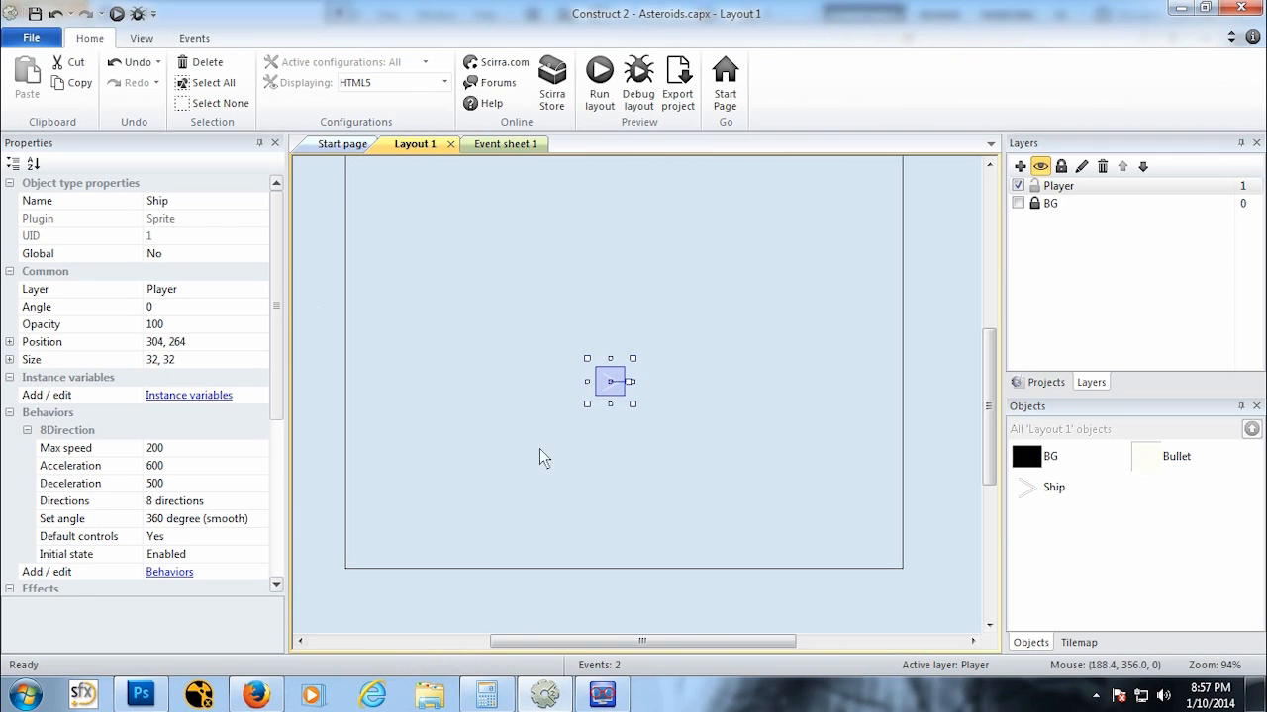
left_click(27, 431)
left_click(181, 453)
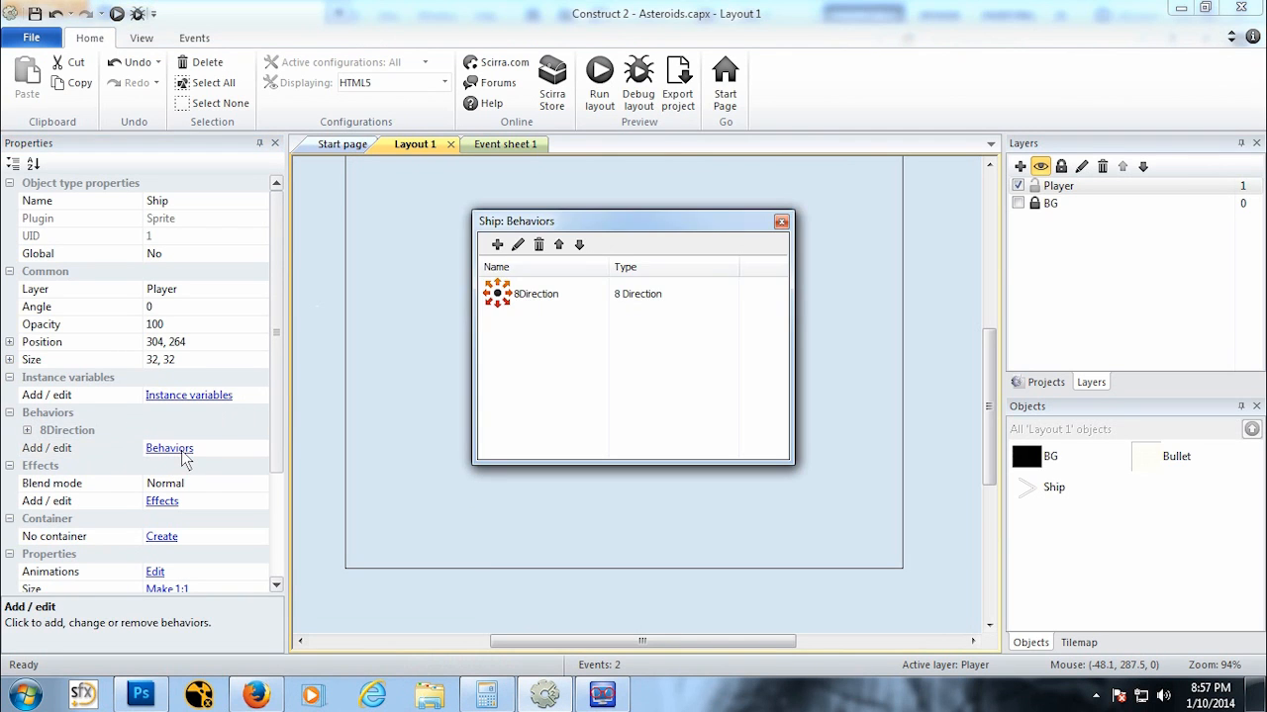
left_click(496, 245)
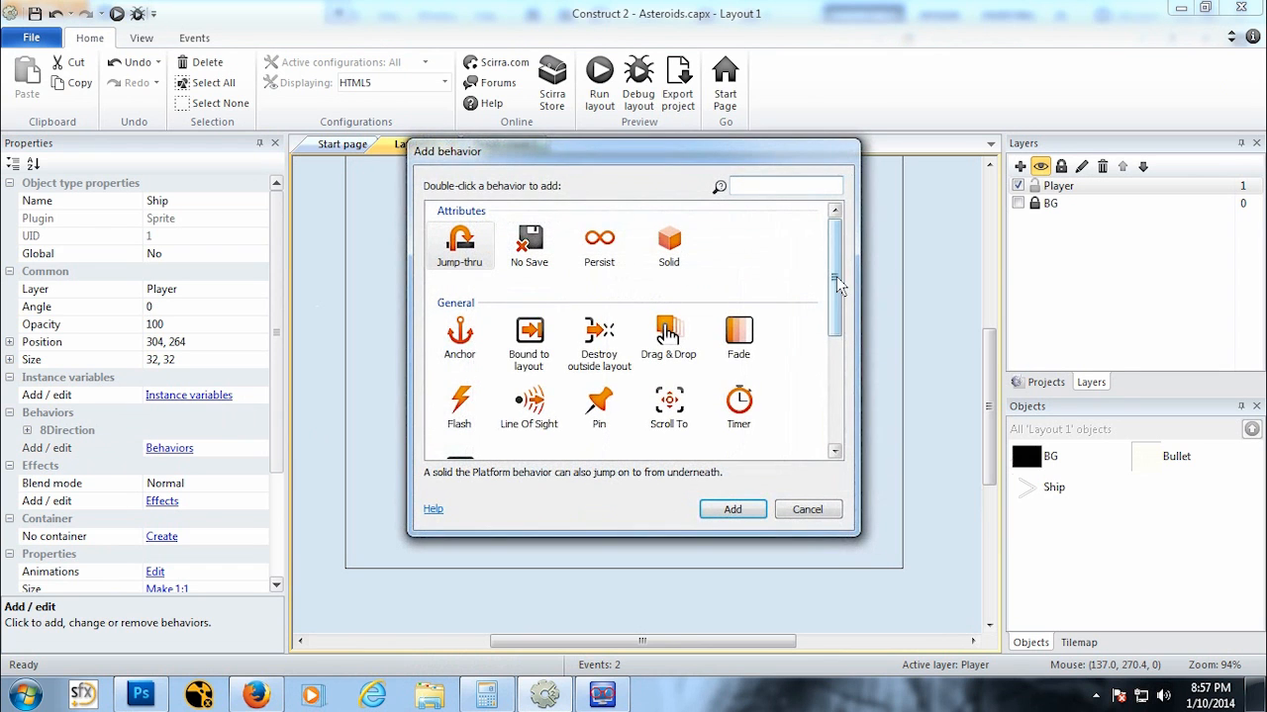
left_click_drag(842, 278, 834, 324)
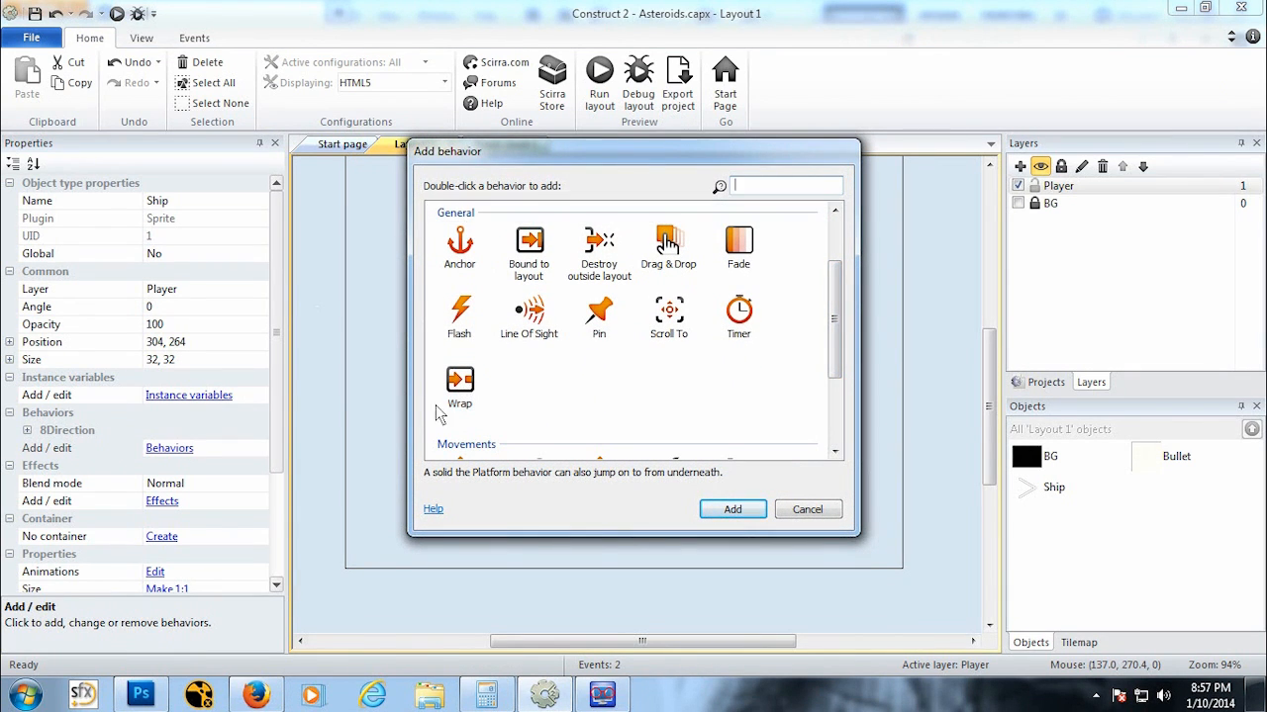
left_click(477, 398)
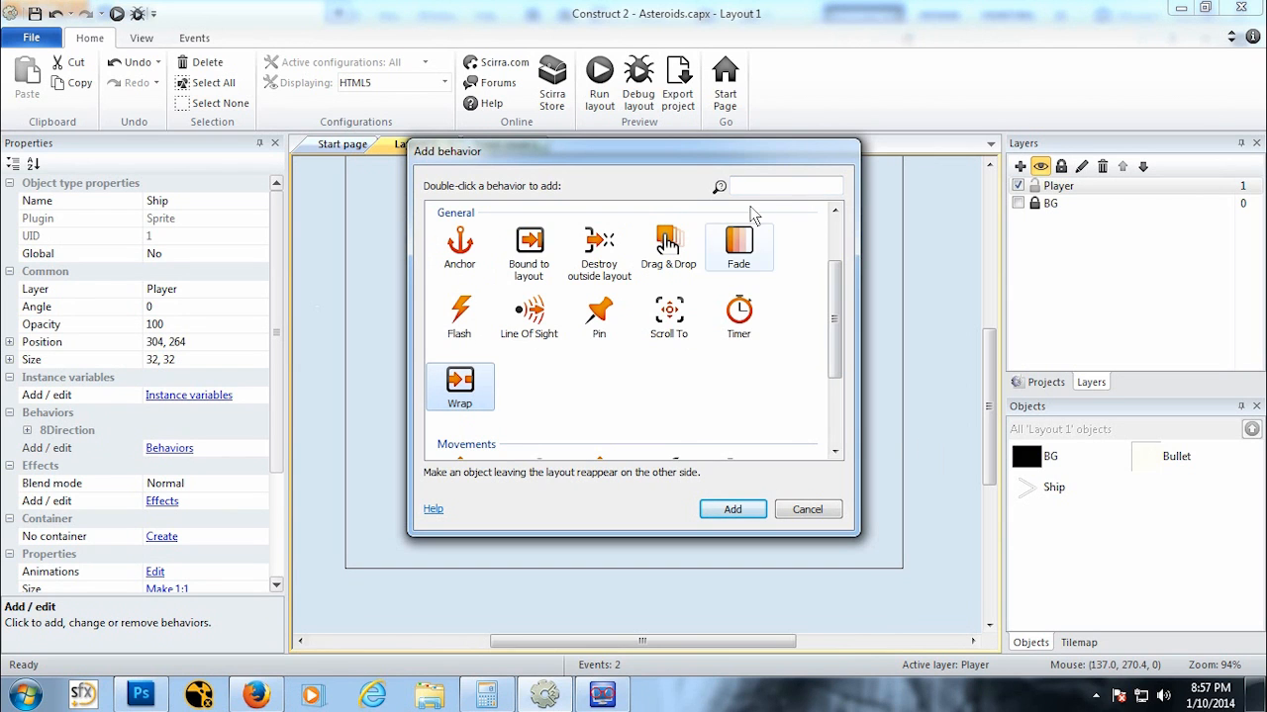
left_click_drag(750, 159, 727, 280)
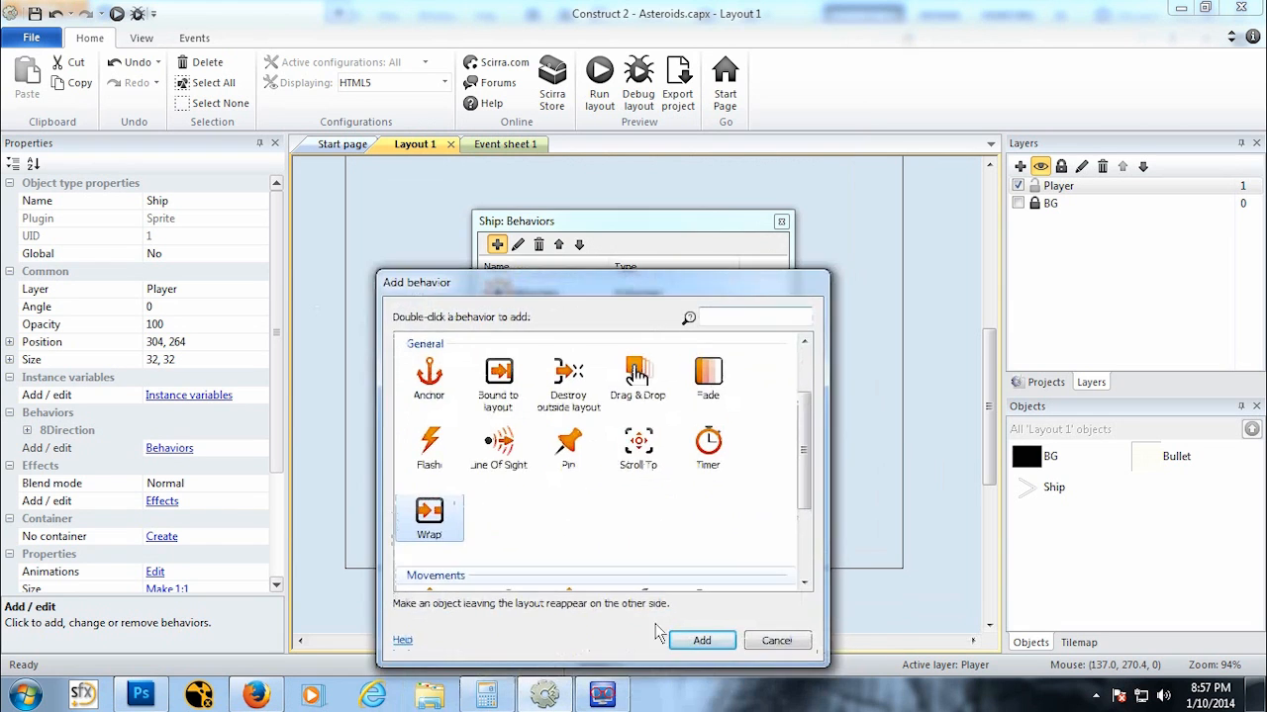
left_click(702, 638)
left_click(779, 220)
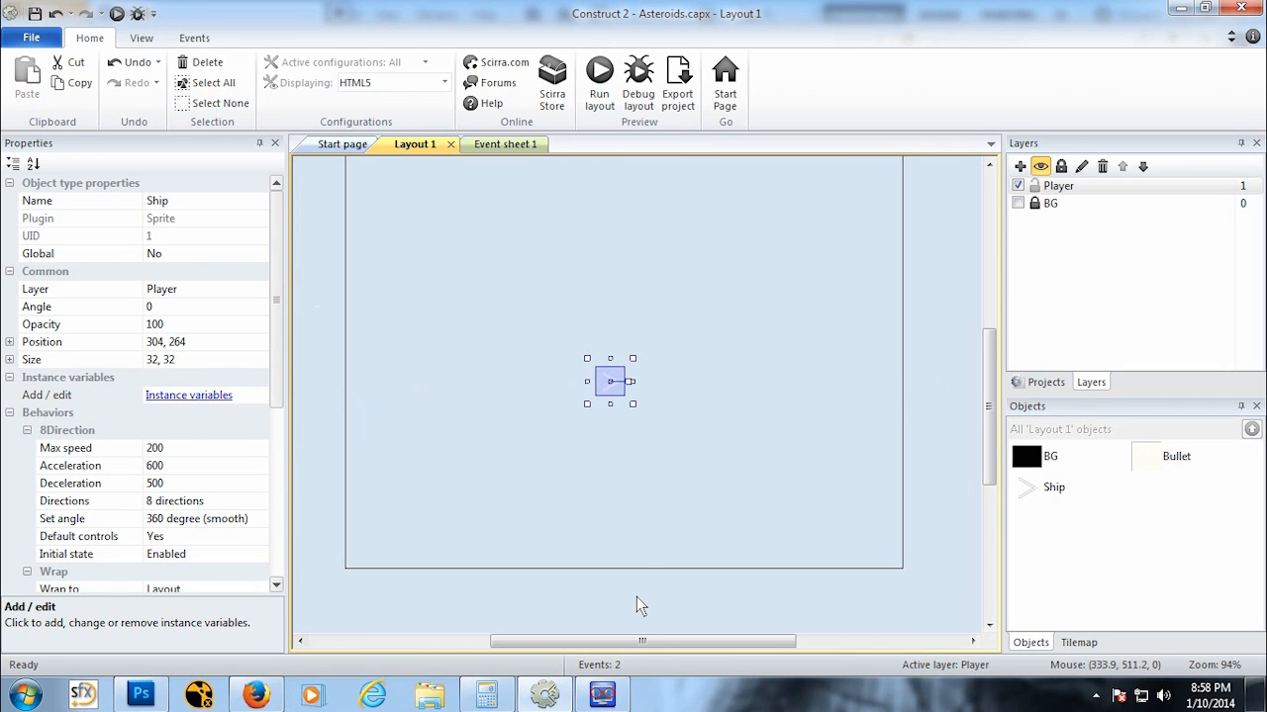
Step: Preview the layout again to test the ship wrapping around the screen edges while firing bullets, then close it
scroll(636, 597, "up", 1)
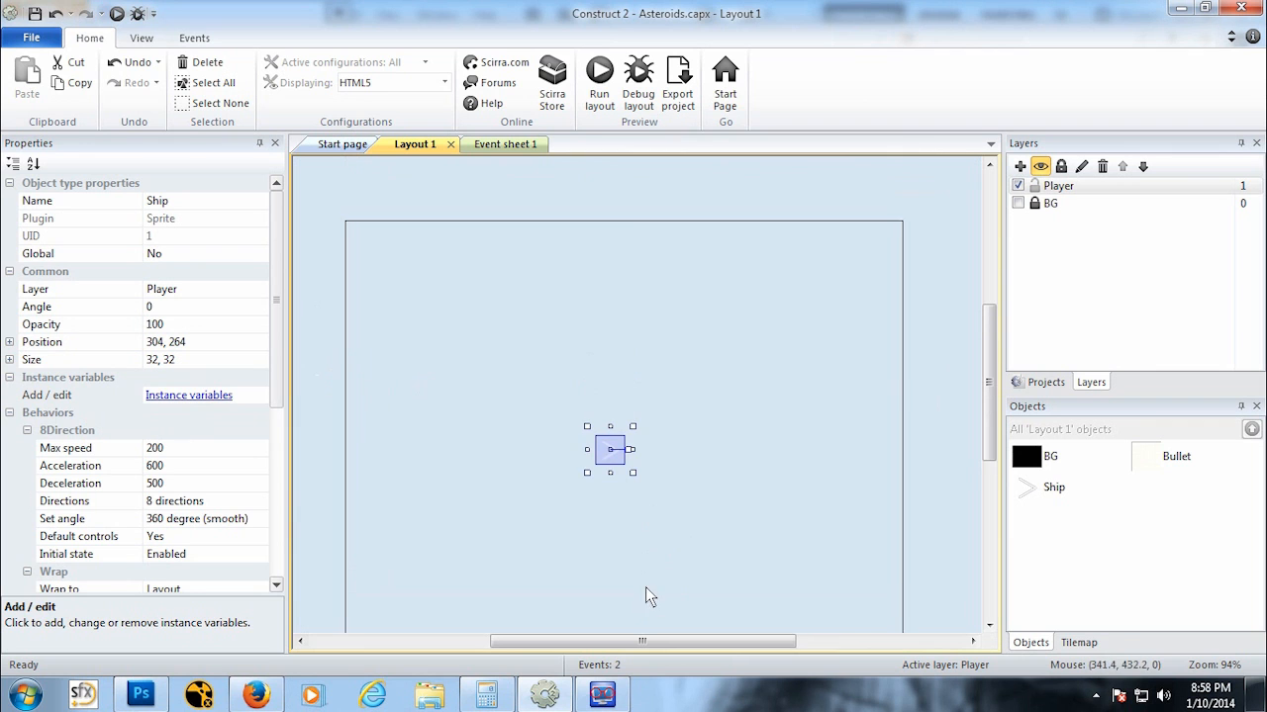
left_click(117, 13)
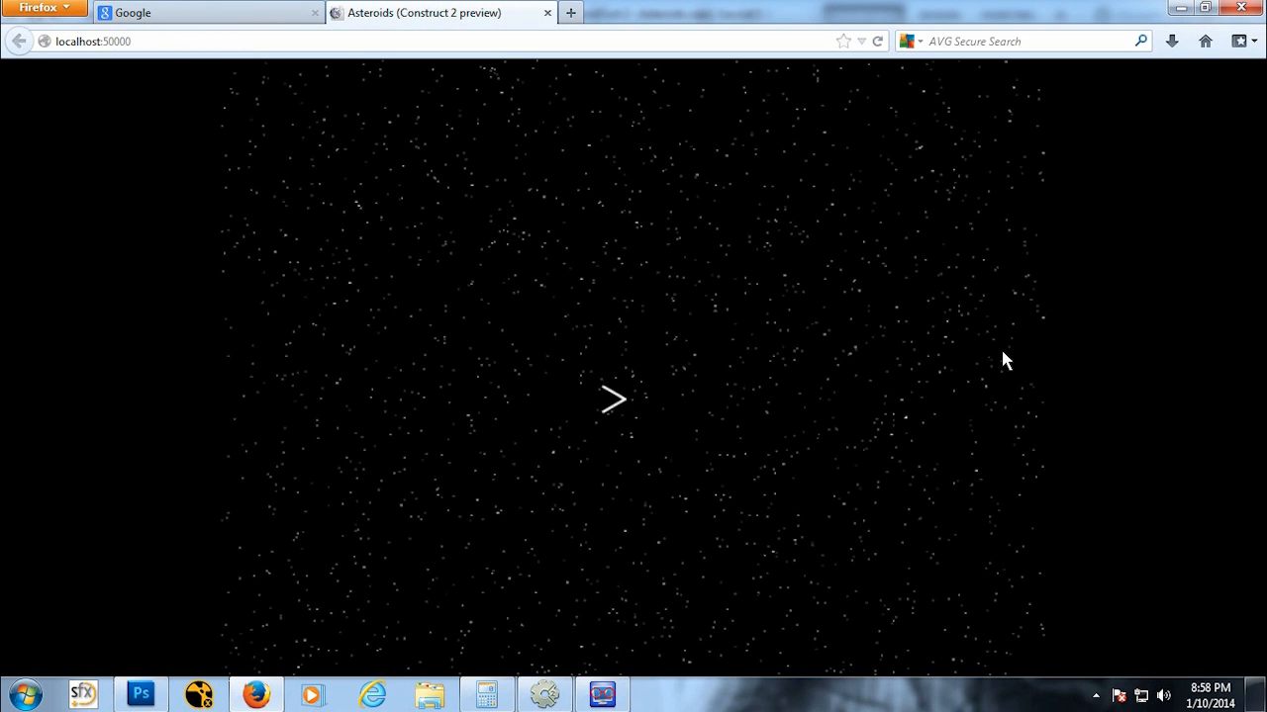
key("Right")
key("Left")
key("Left")
key("Right")
key("space")
key("space")
key("space")
key("space")
key("space")
key("space")
key("Left")
key("Up")
key("space")
key("space")
key("Left")
key("Up")
key("Right")
key("space")
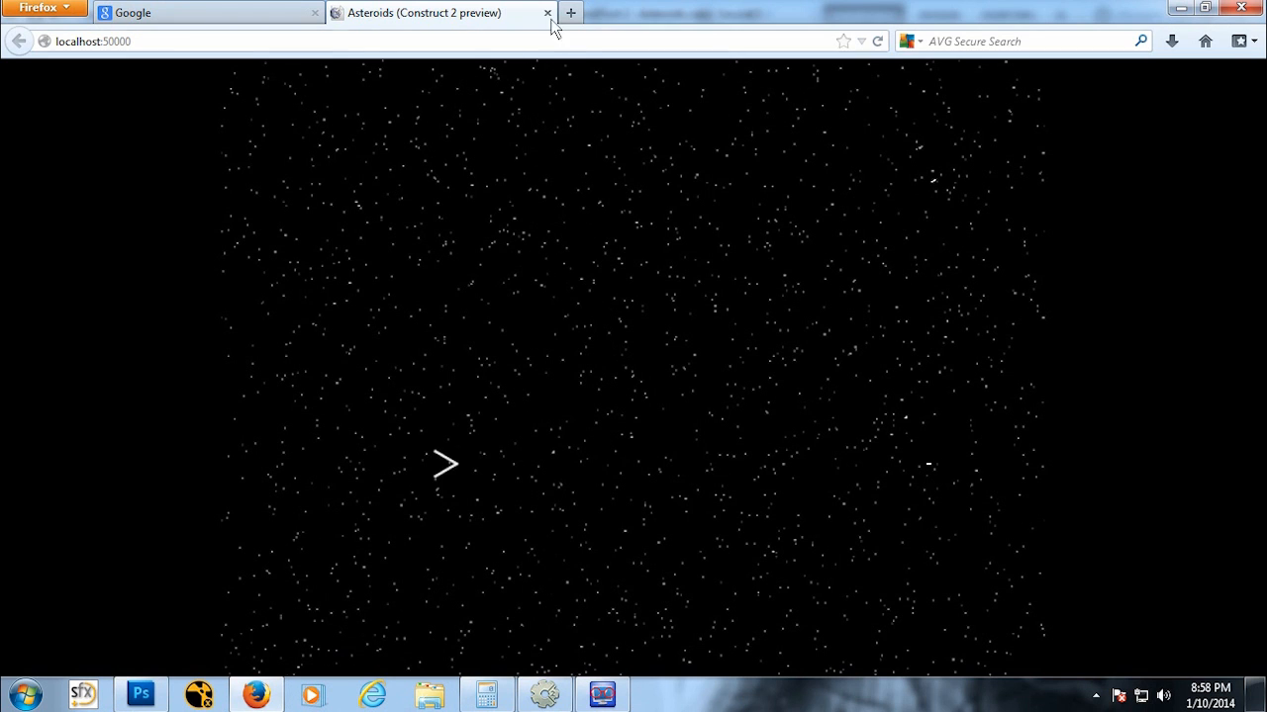
left_click(548, 13)
left_click(600, 695)
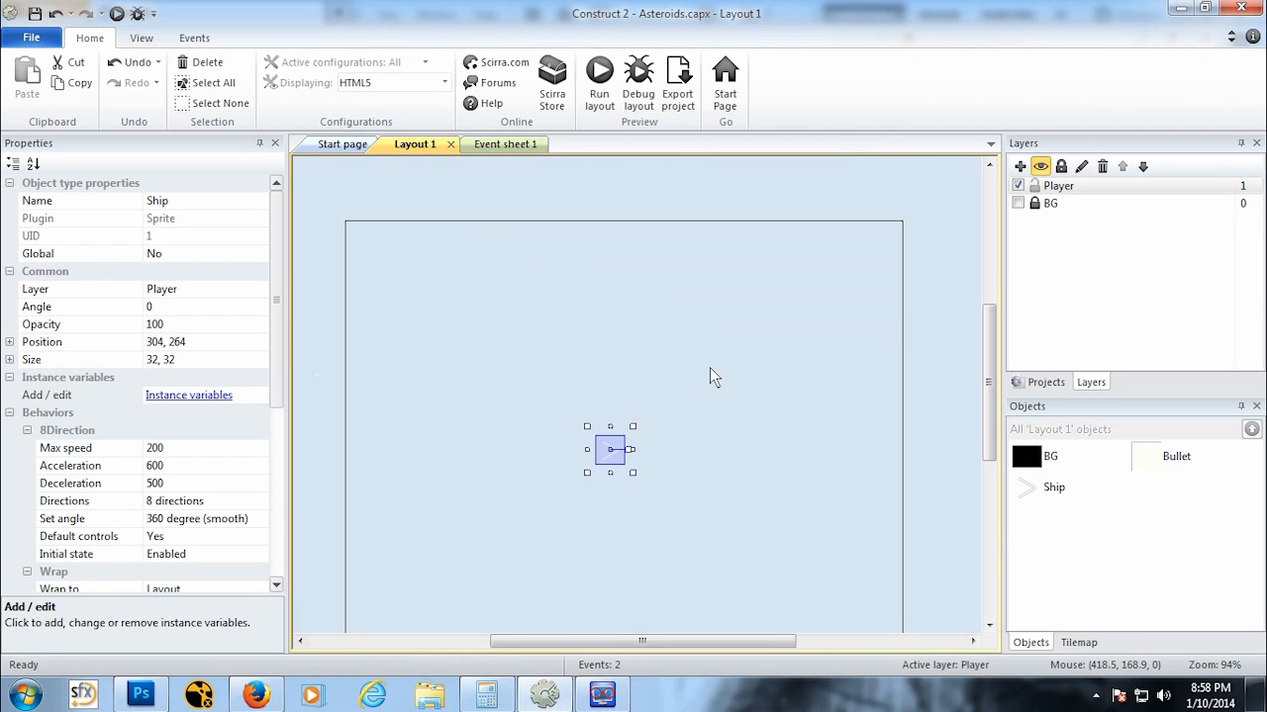
scroll(685, 373, "down", 3, "ctrl")
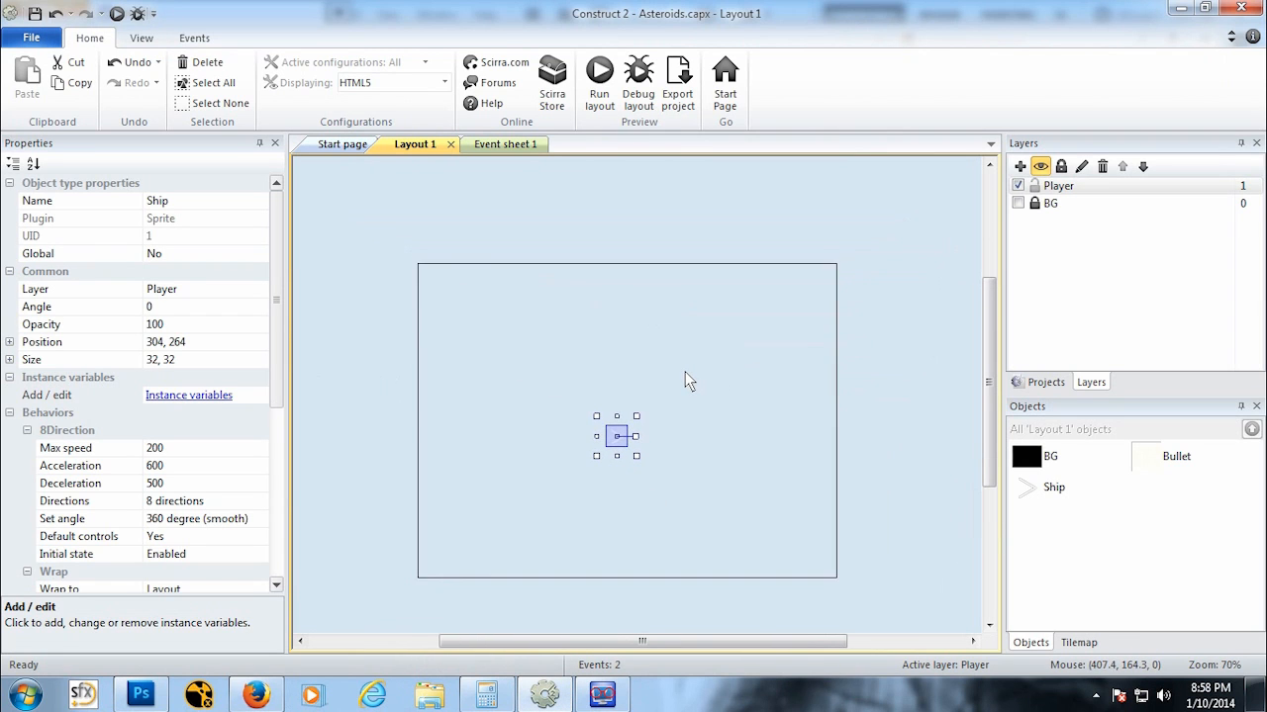
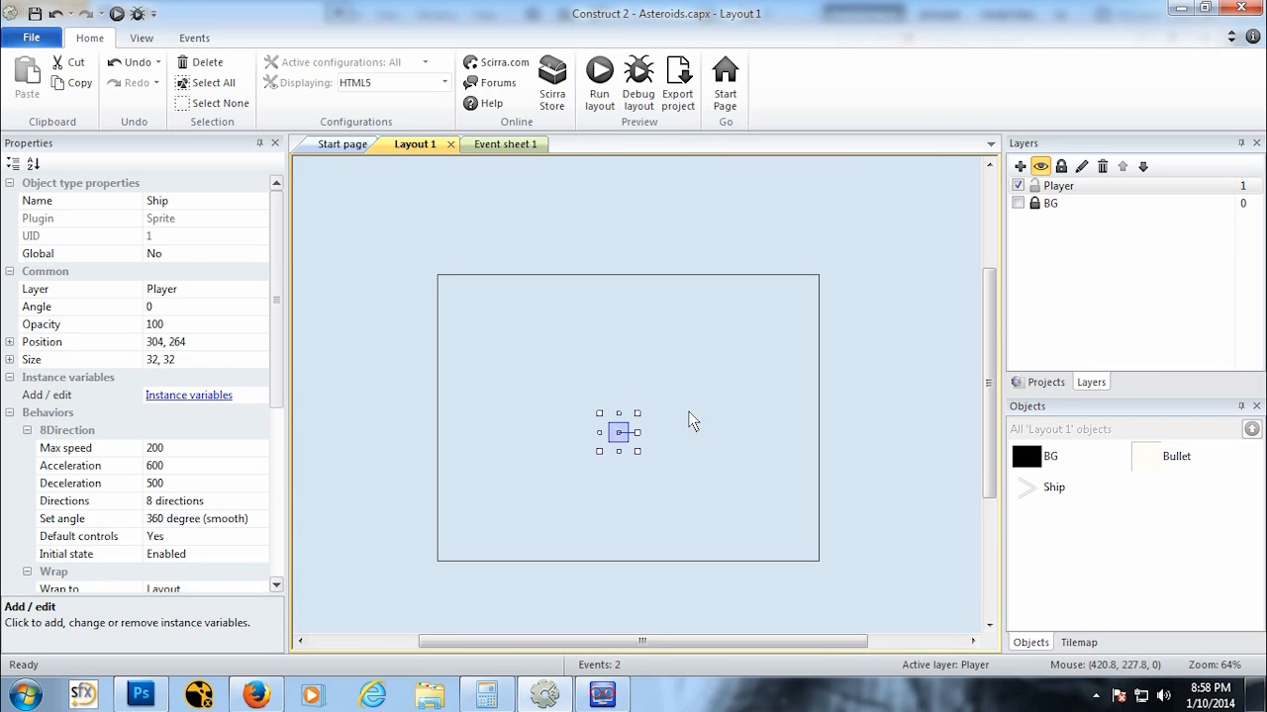
Step: Add the Destroy outside layout behavior to the Bullet object
middle_click_drag(516, 422, 638, 422)
left_click(1174, 456)
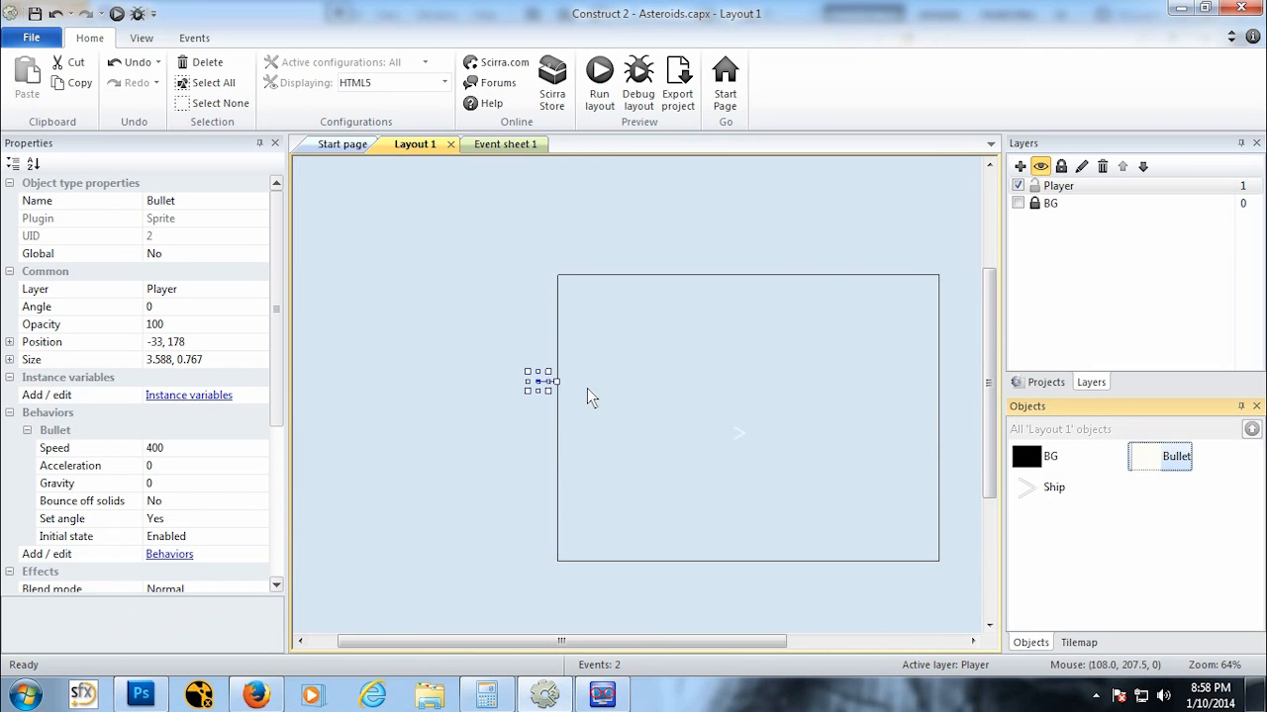
middle_click_drag(571, 421, 605, 467)
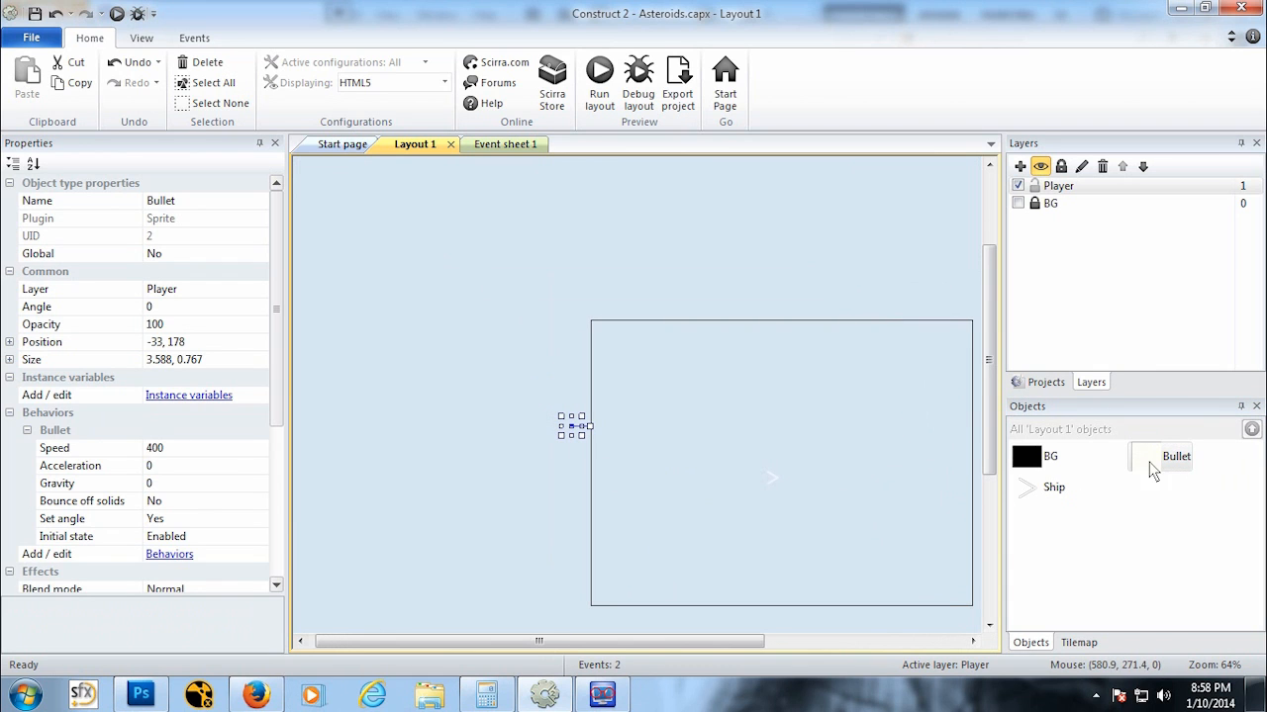
left_click(27, 431)
left_click(169, 450)
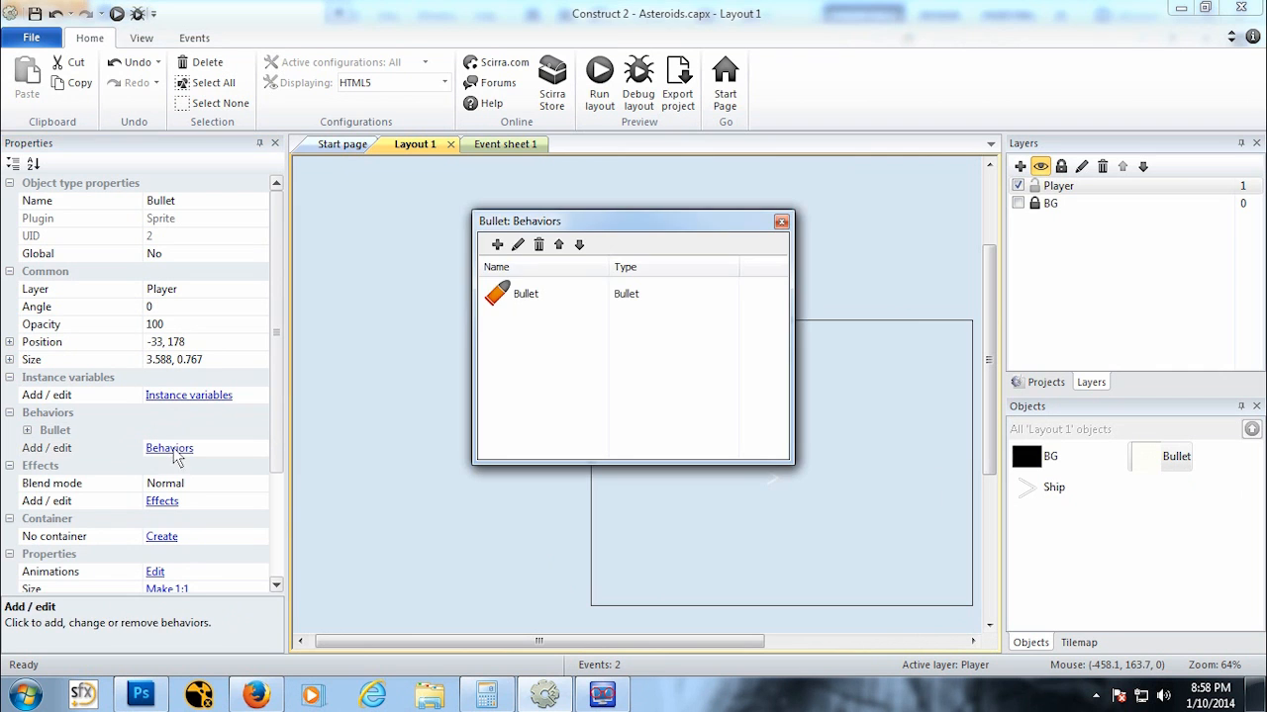
left_click(497, 245)
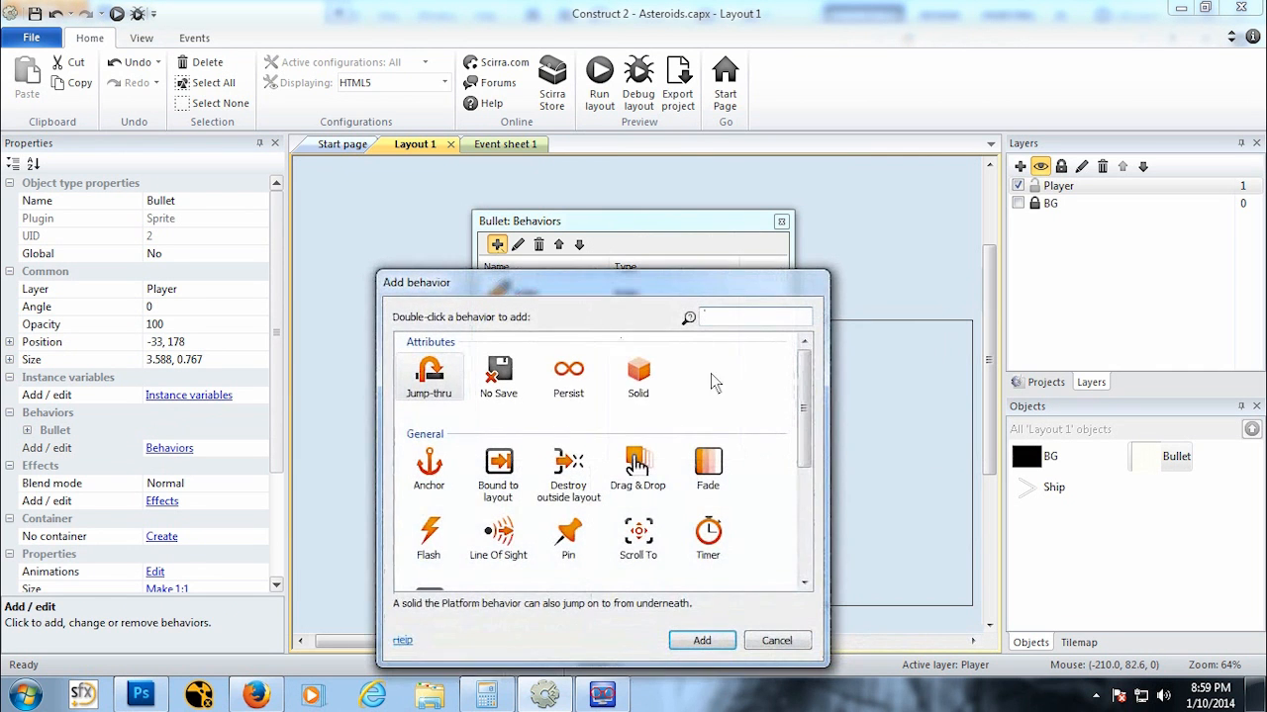
left_click_drag(804, 395, 804, 429)
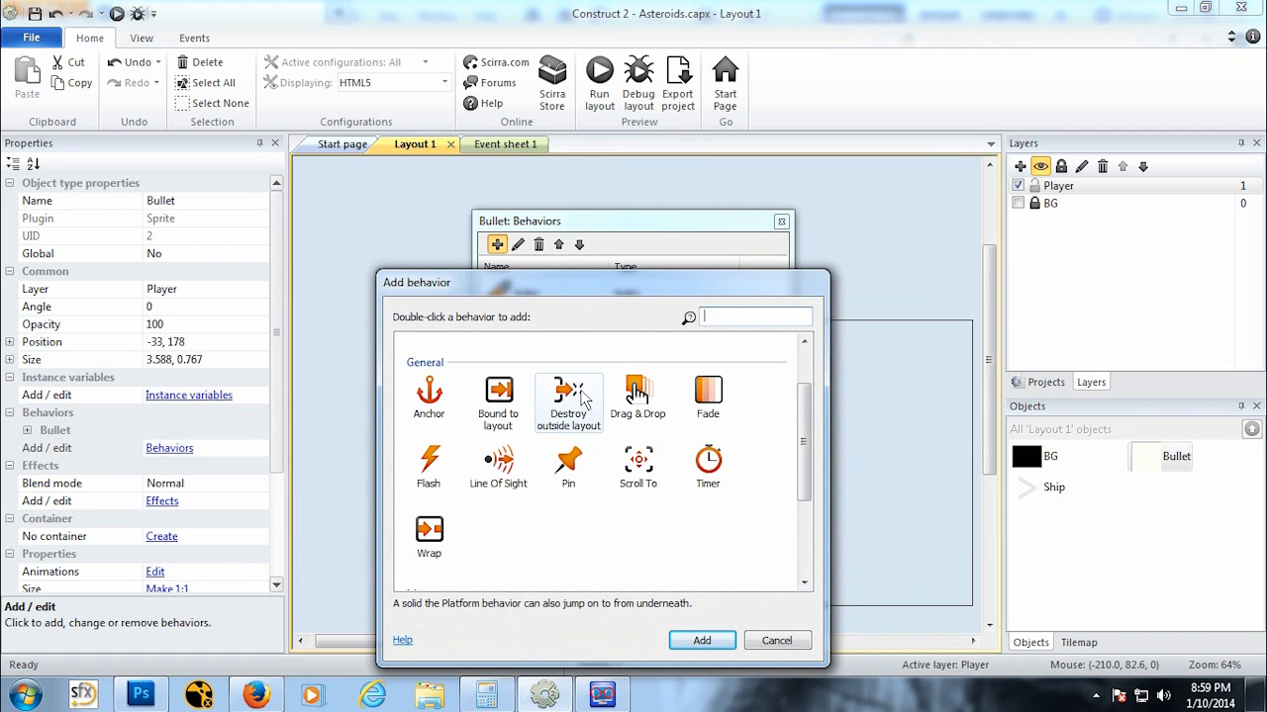
left_click(582, 397)
left_click(701, 640)
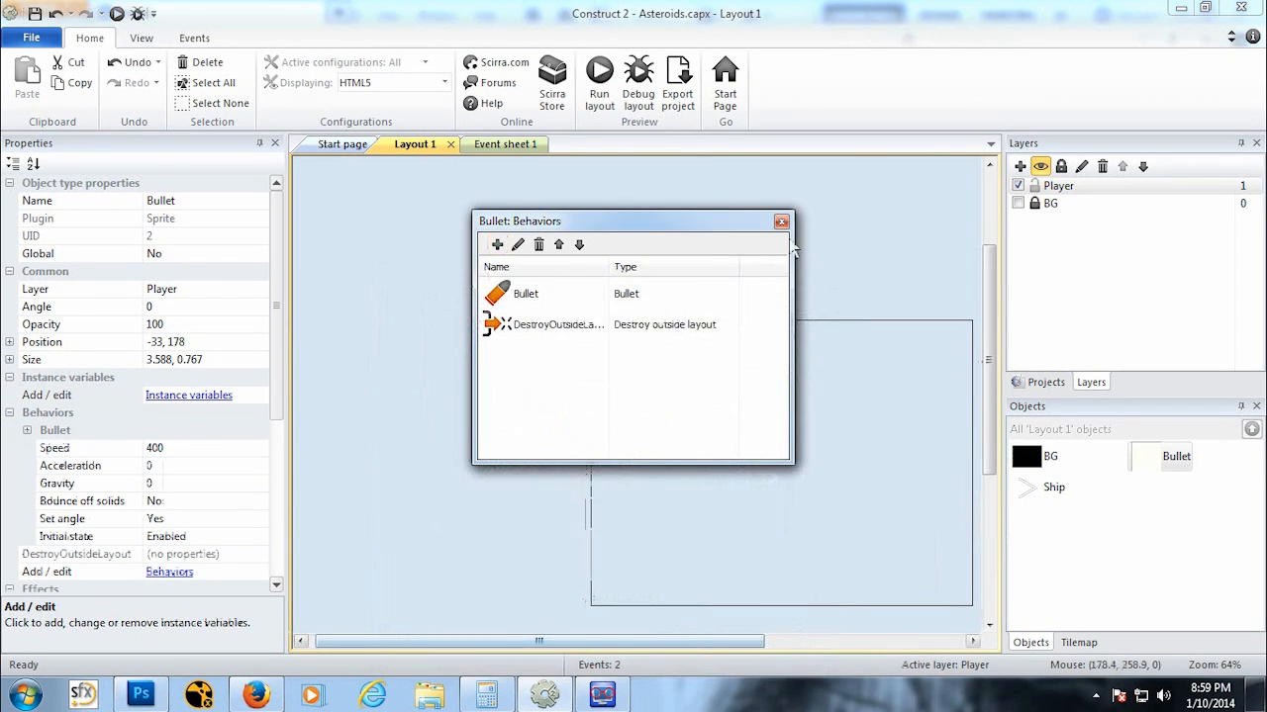
left_click(782, 222)
Step: Insert a new Sprite object named AsteroidSM and place it in the layout
middle_click_drag(784, 432, 609, 374)
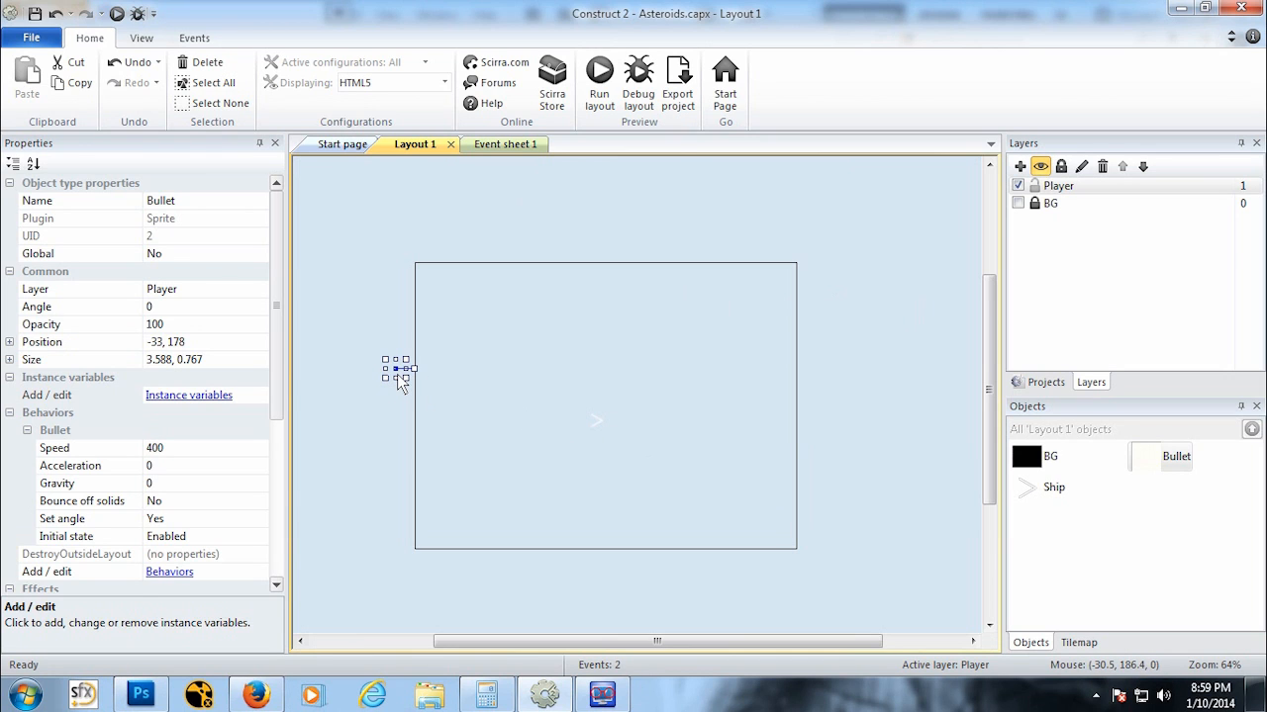
right_click(654, 353)
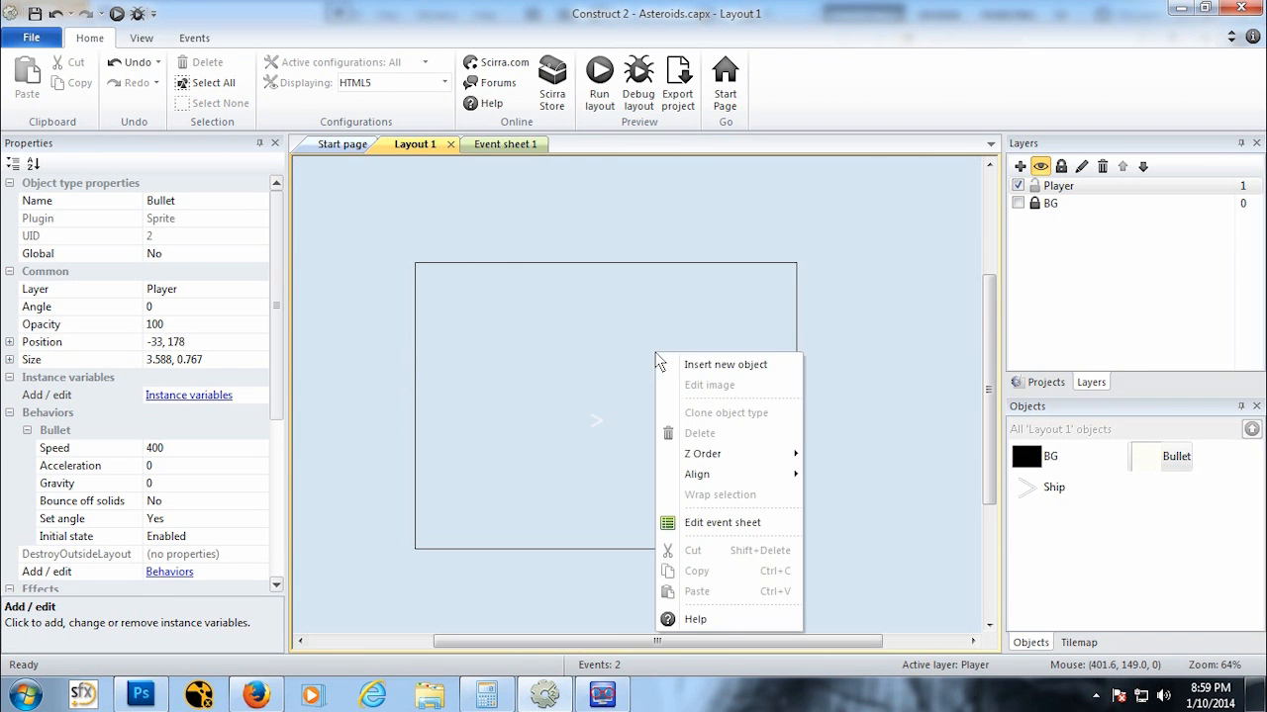
left_click(701, 366)
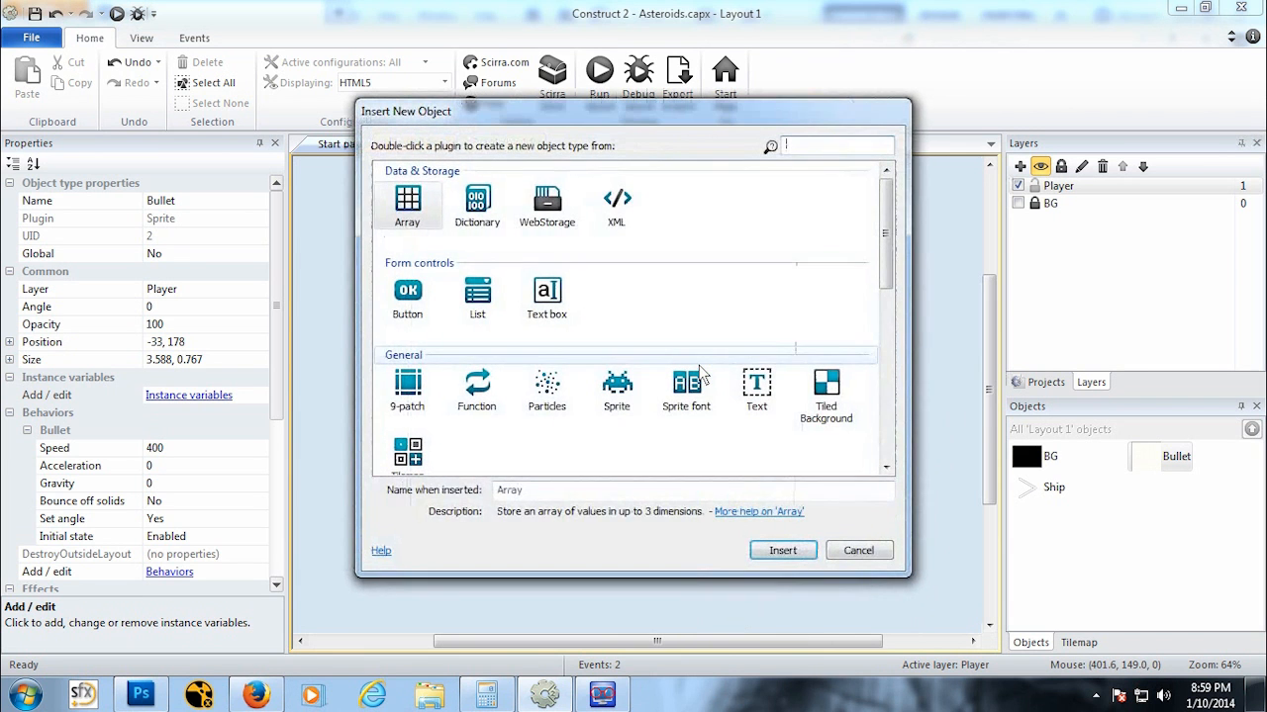
left_click(616, 389)
left_click(612, 492)
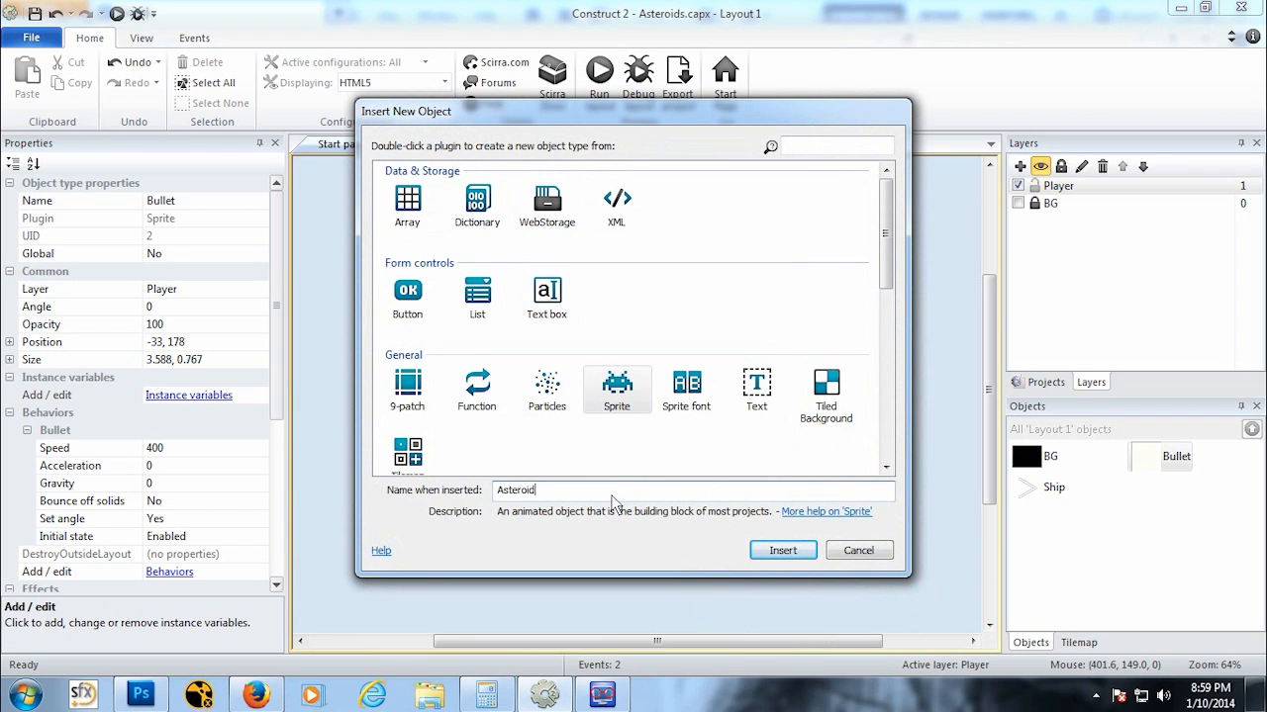
left_click(781, 550)
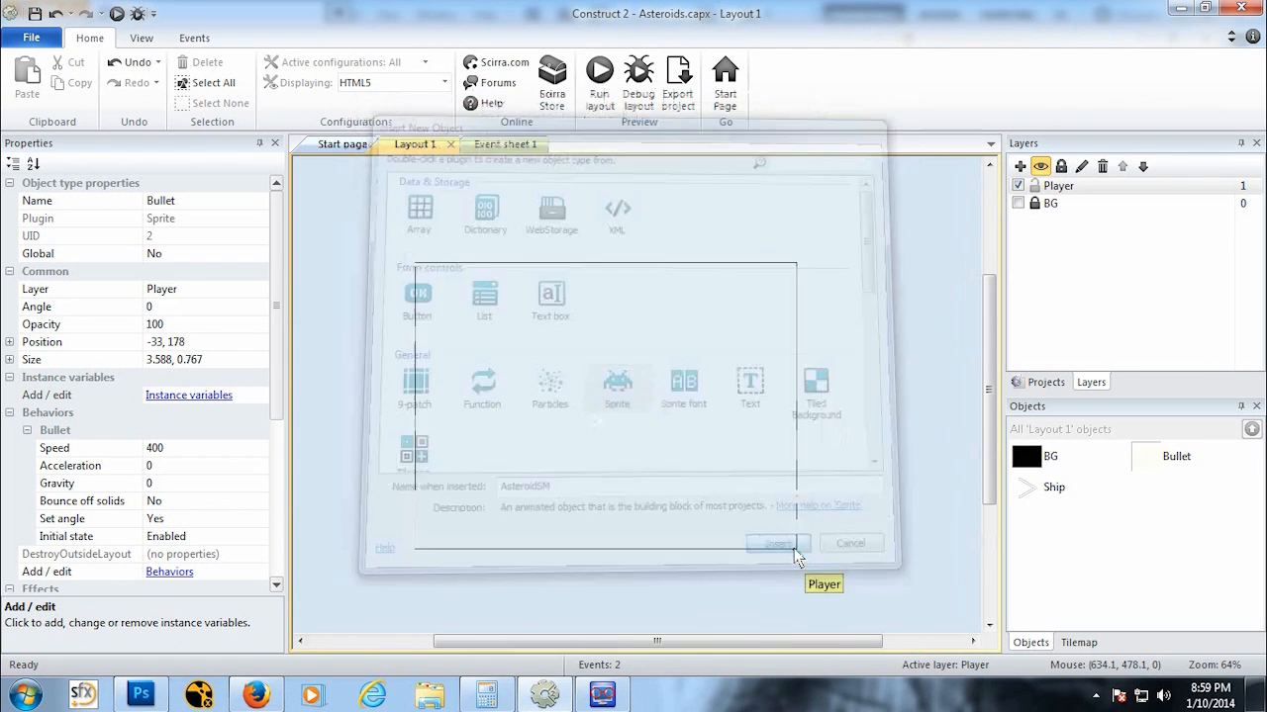
left_click(611, 355)
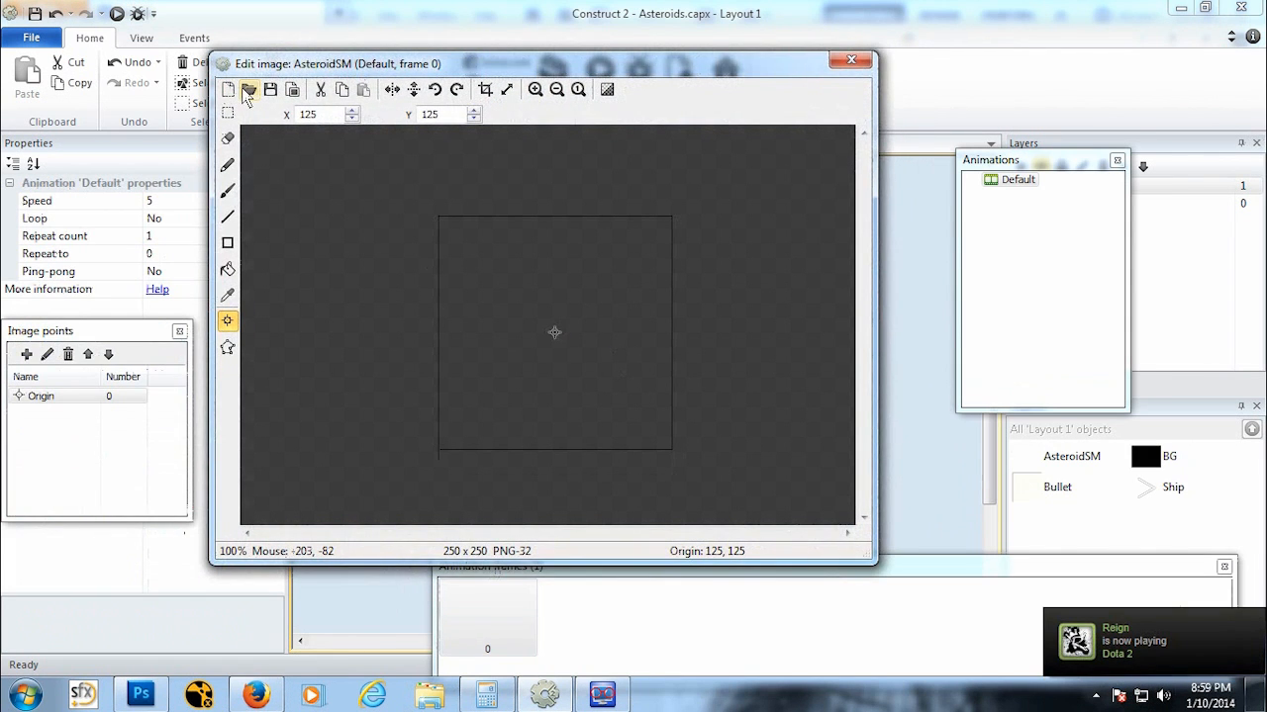
Step: Load the AsteroidSM image file from the Sprites folder into the AsteroidSM sprite's image
left_click(248, 88)
left_click(536, 331)
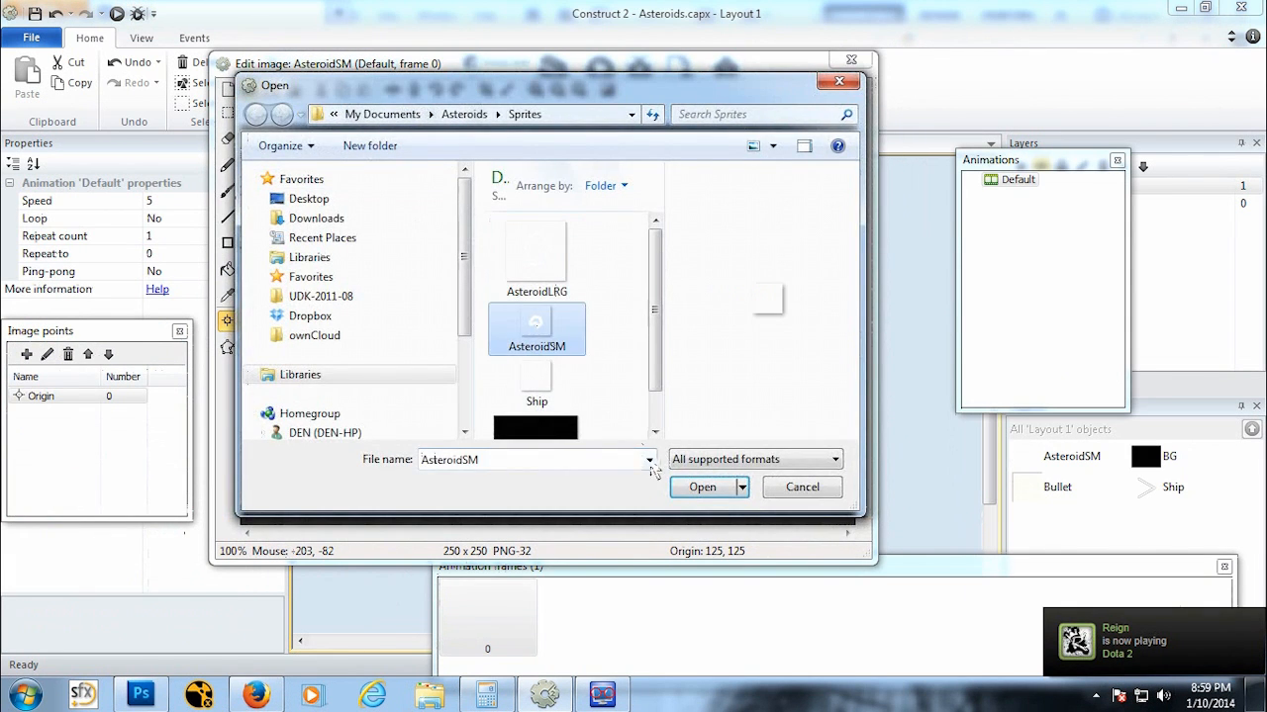
left_click(695, 486)
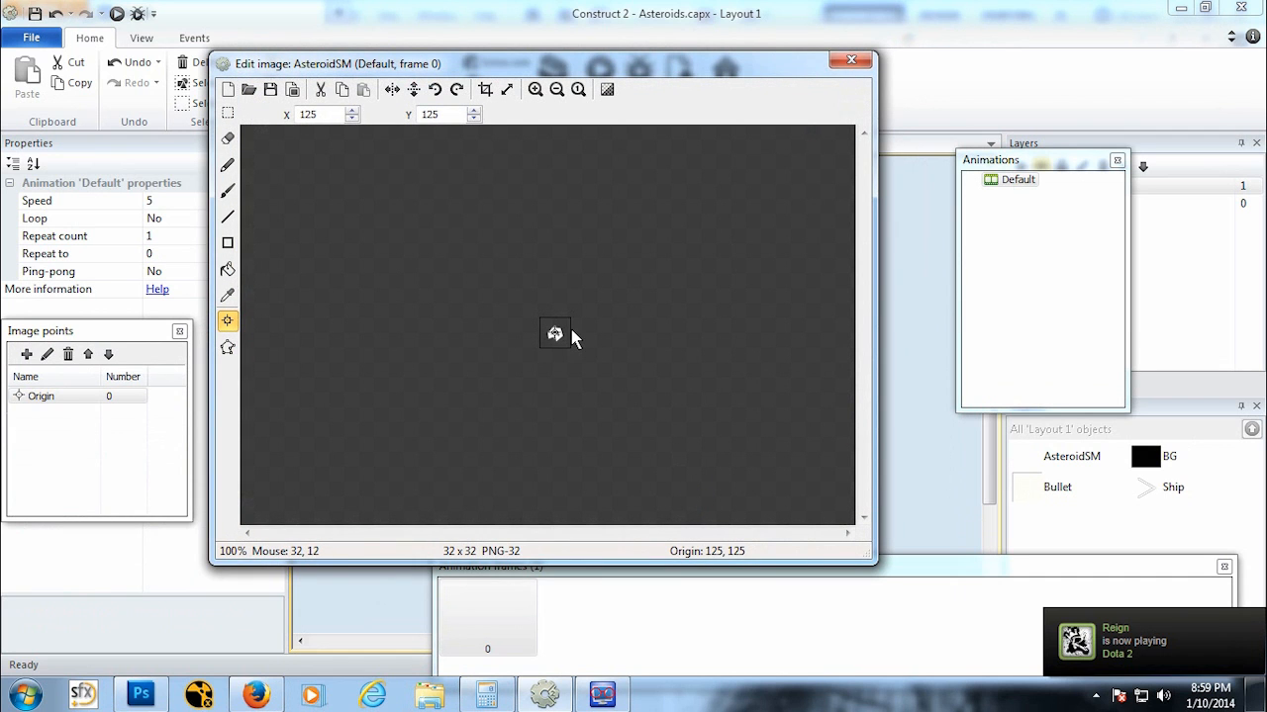
scroll(572, 334, "up", 4)
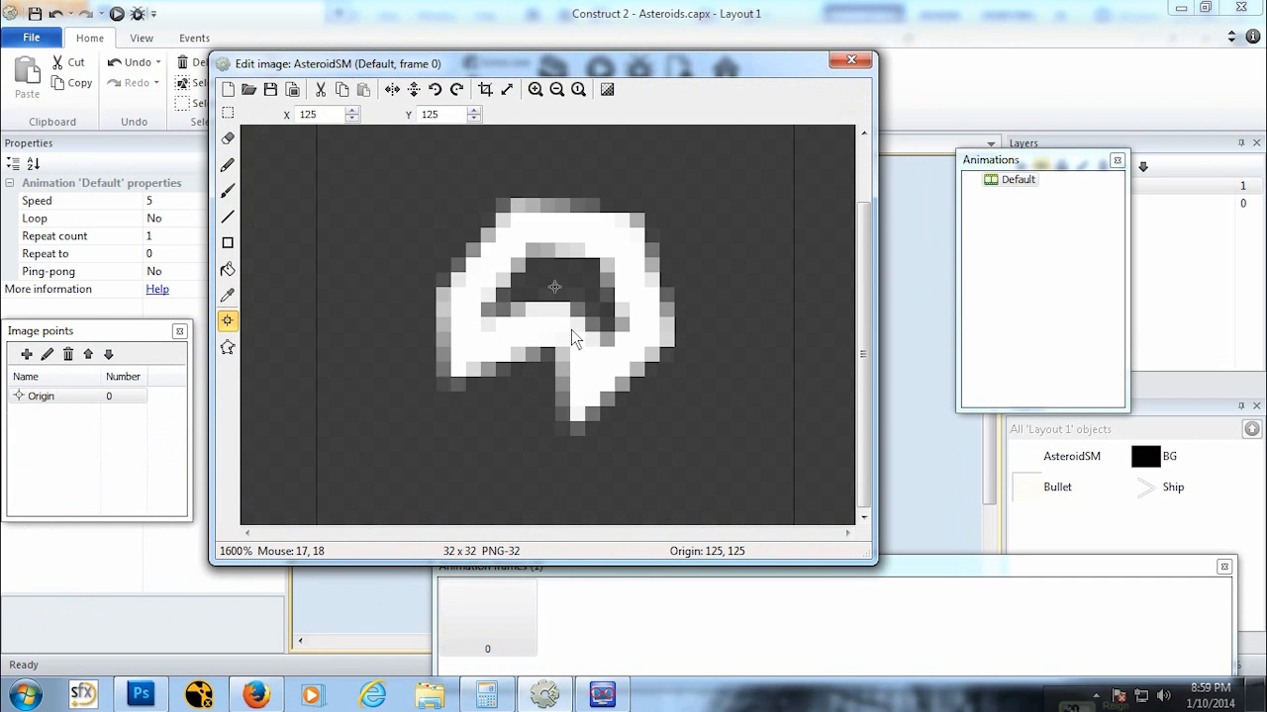
scroll(574, 333, "down", 3)
left_click(853, 60)
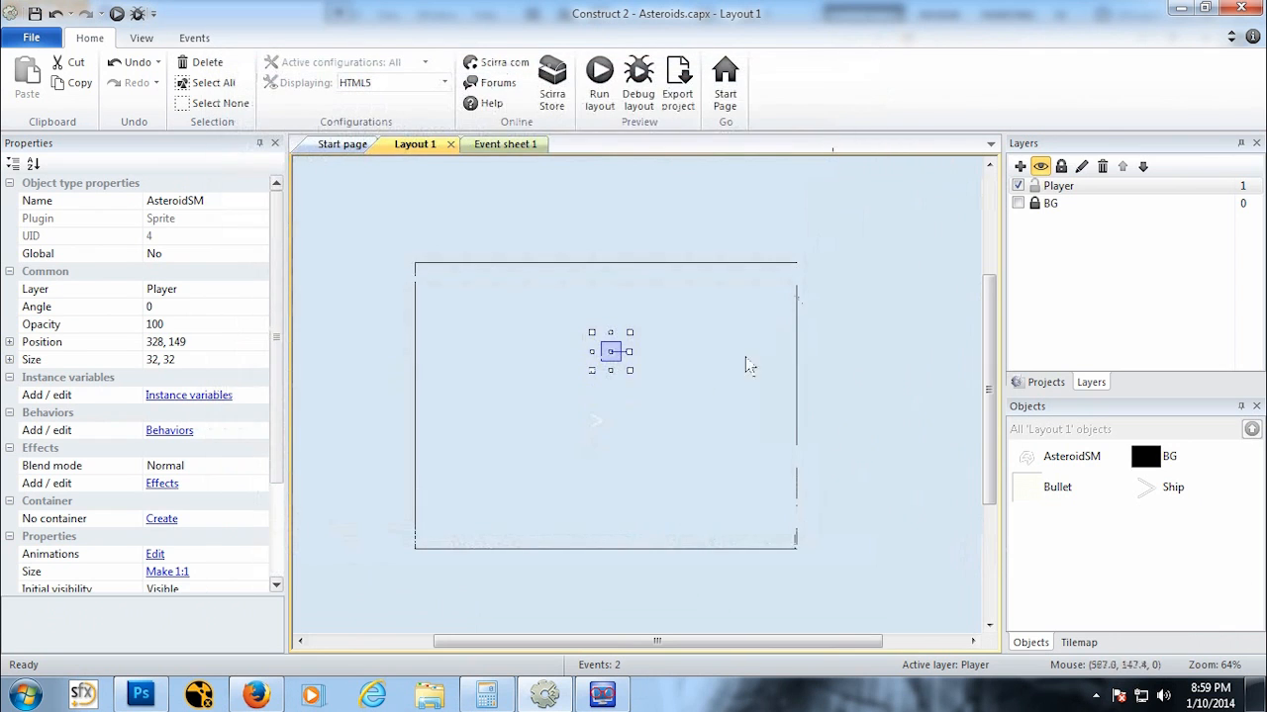
Step: Move the AsteroidSM sprite outside the layout, to its right
scroll(631, 350, "up", 1, "ctrl")
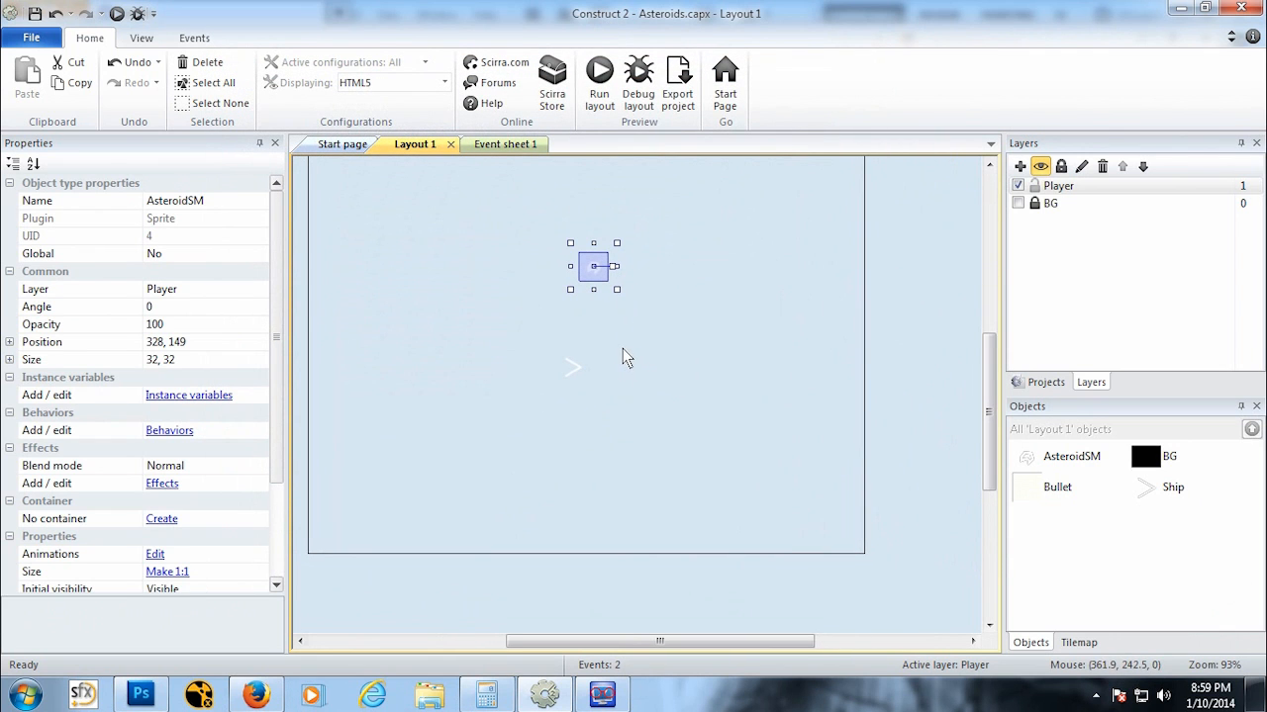
scroll(574, 339, "down", 3, "ctrl")
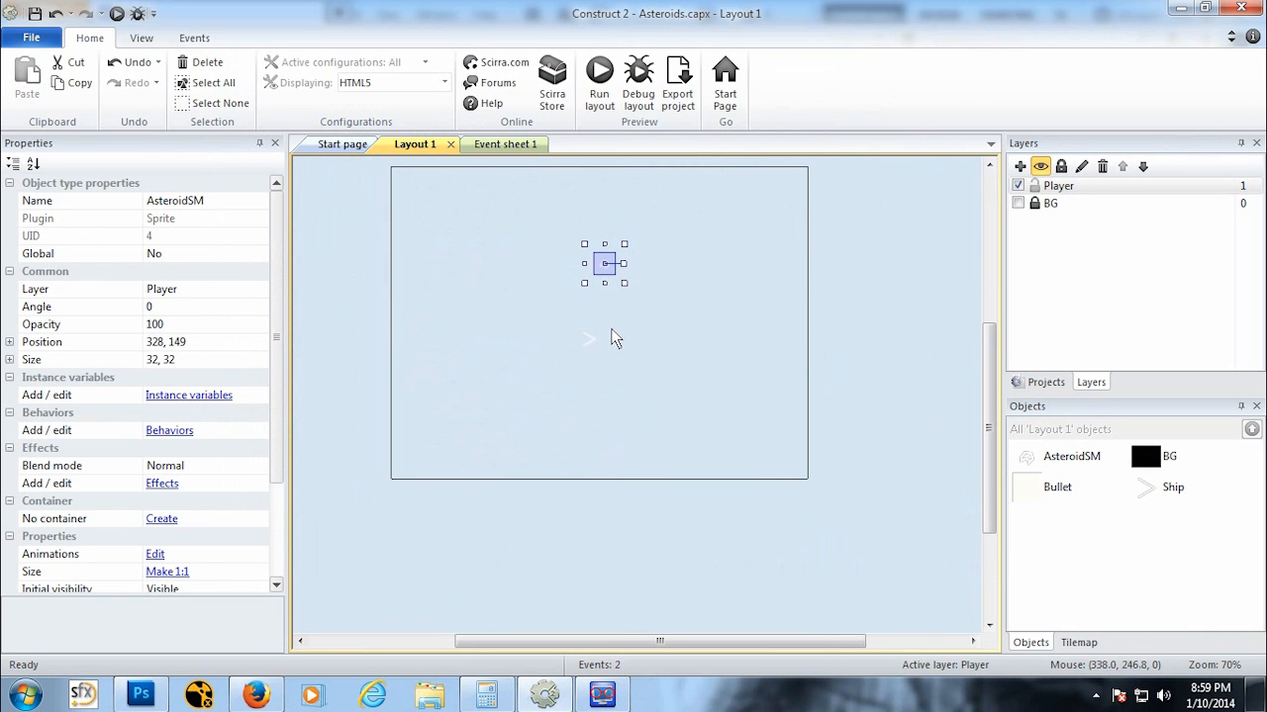
middle_click_drag(603, 353, 591, 417)
left_click_drag(591, 329, 944, 294)
left_click(863, 396)
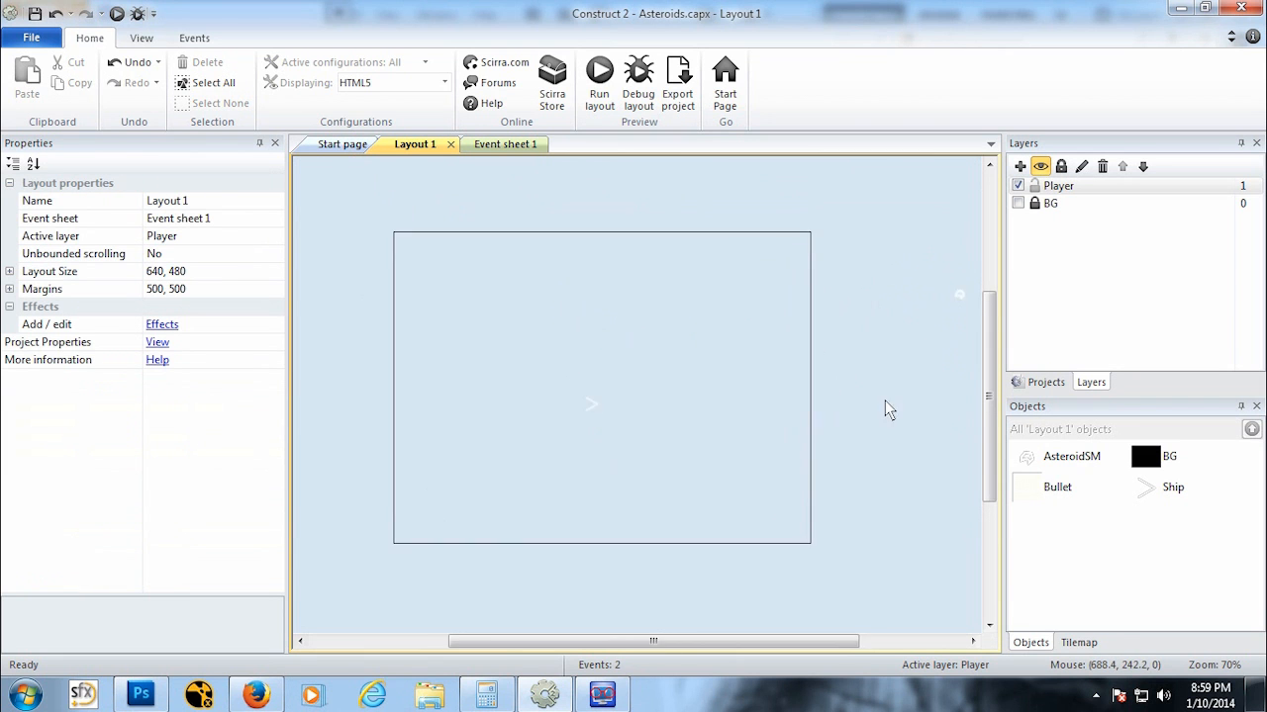
Step: Insert a new Sprite object named Spawn and place it in the layout
scroll(846, 409, "down", 2, "ctrl")
right_click(794, 245)
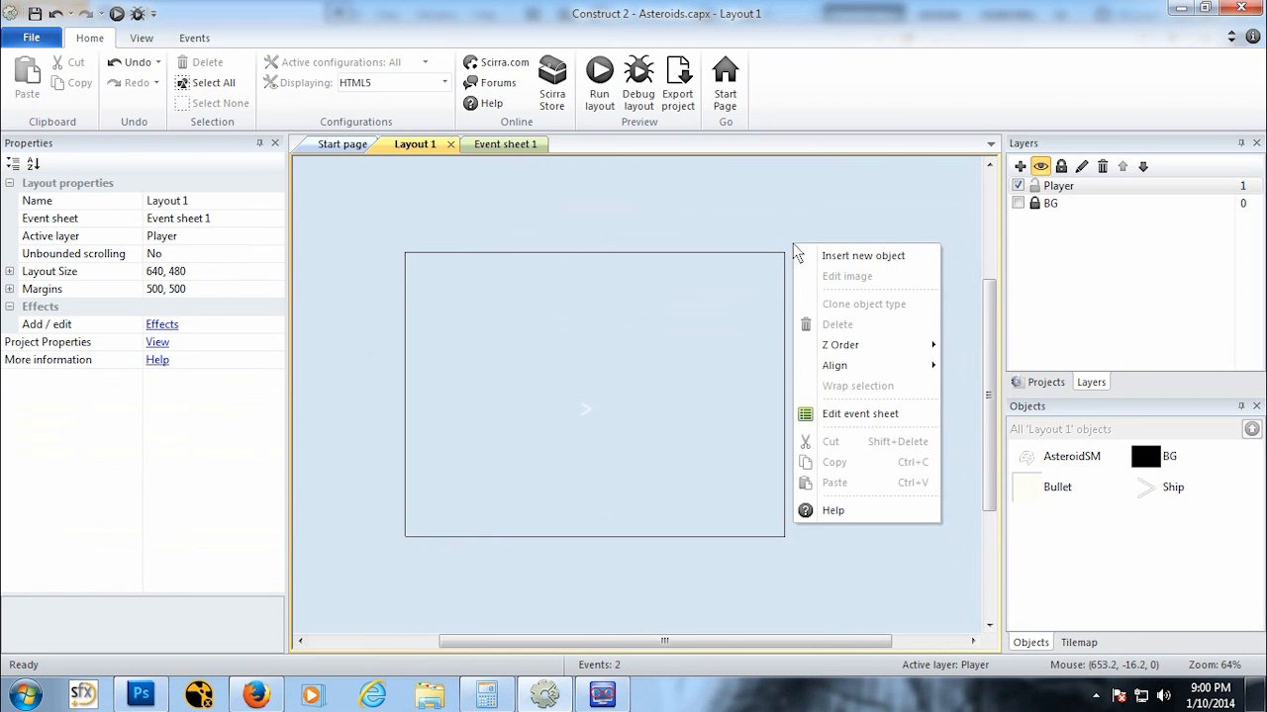
left_click(826, 254)
left_click(610, 406)
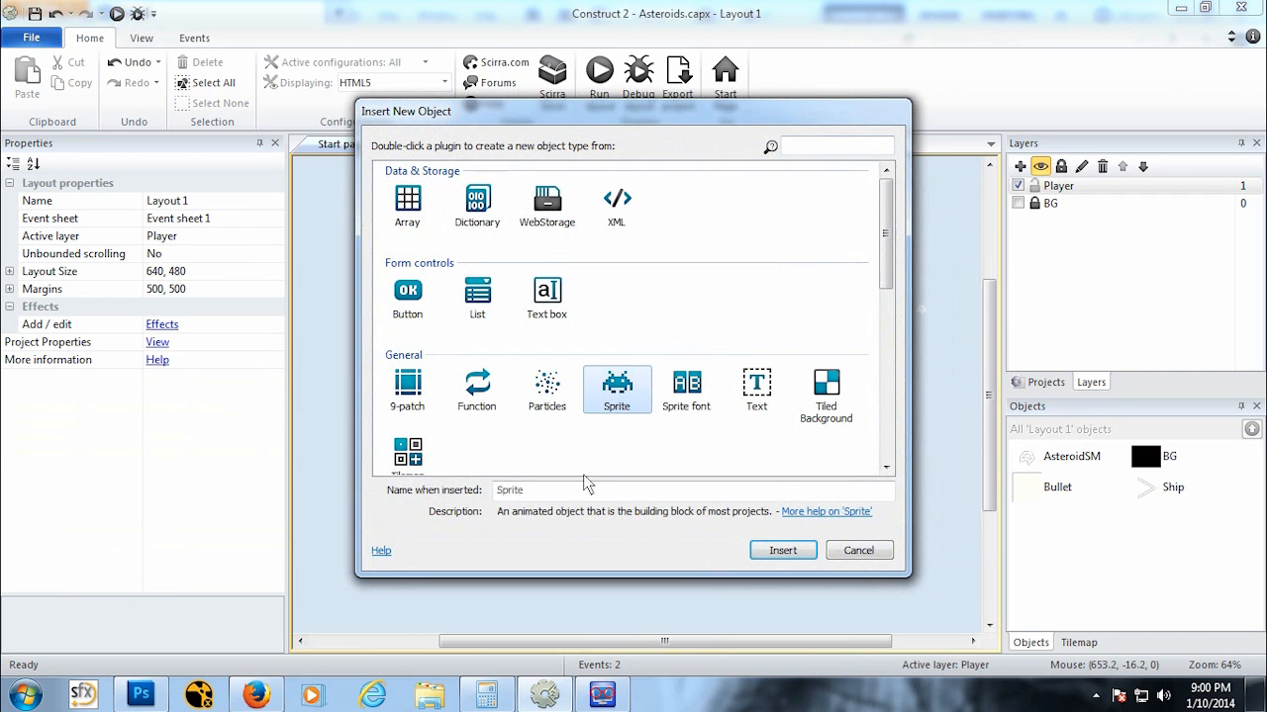
double_click(585, 491)
key("BackSpace")
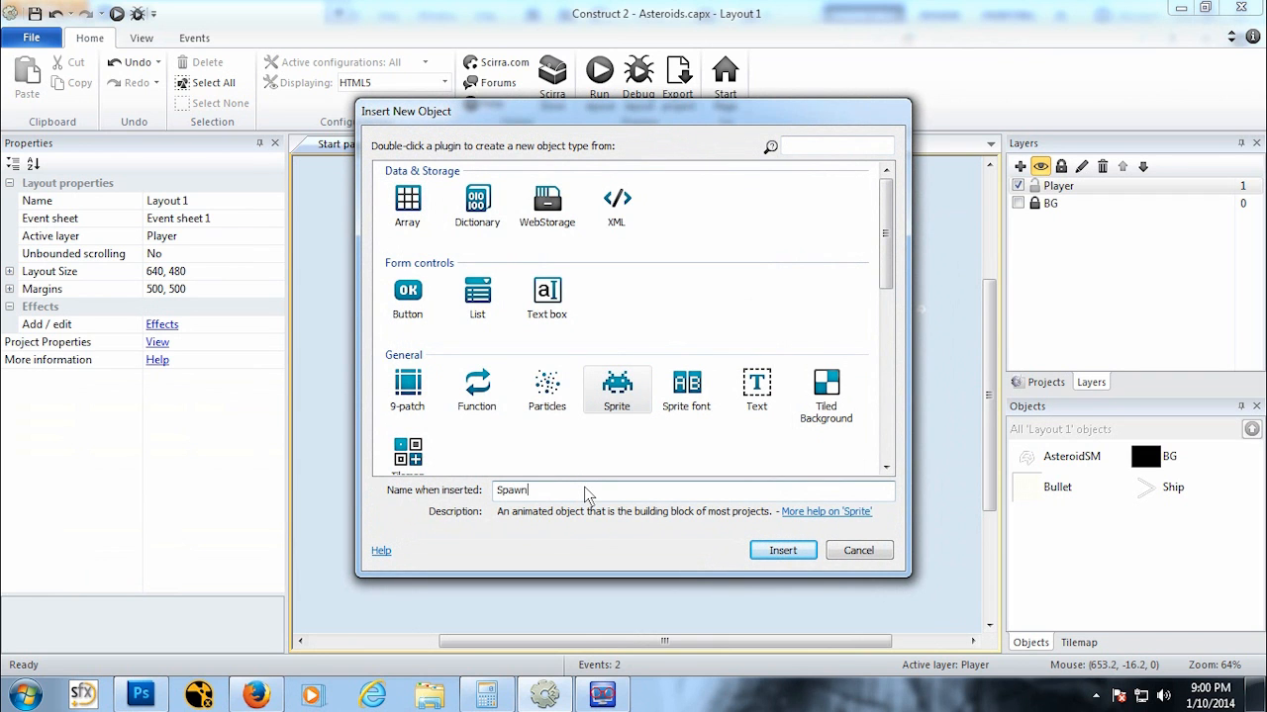
left_click(783, 550)
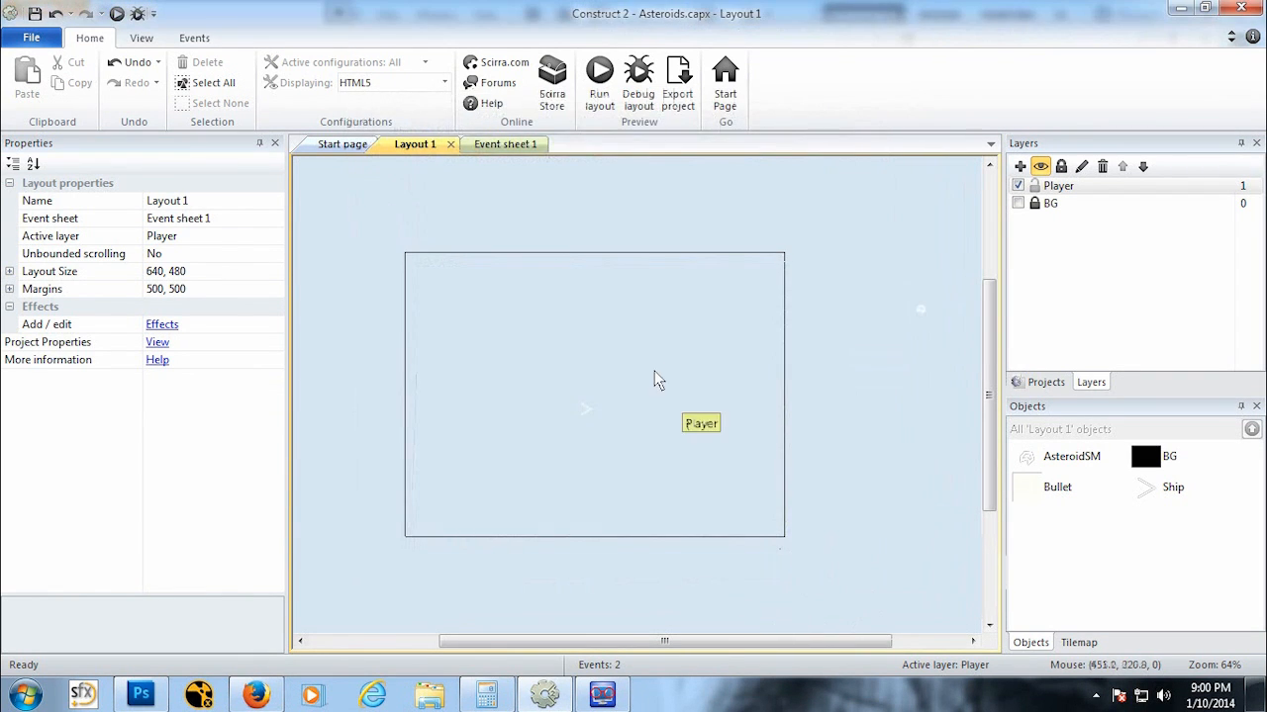
left_click(650, 333)
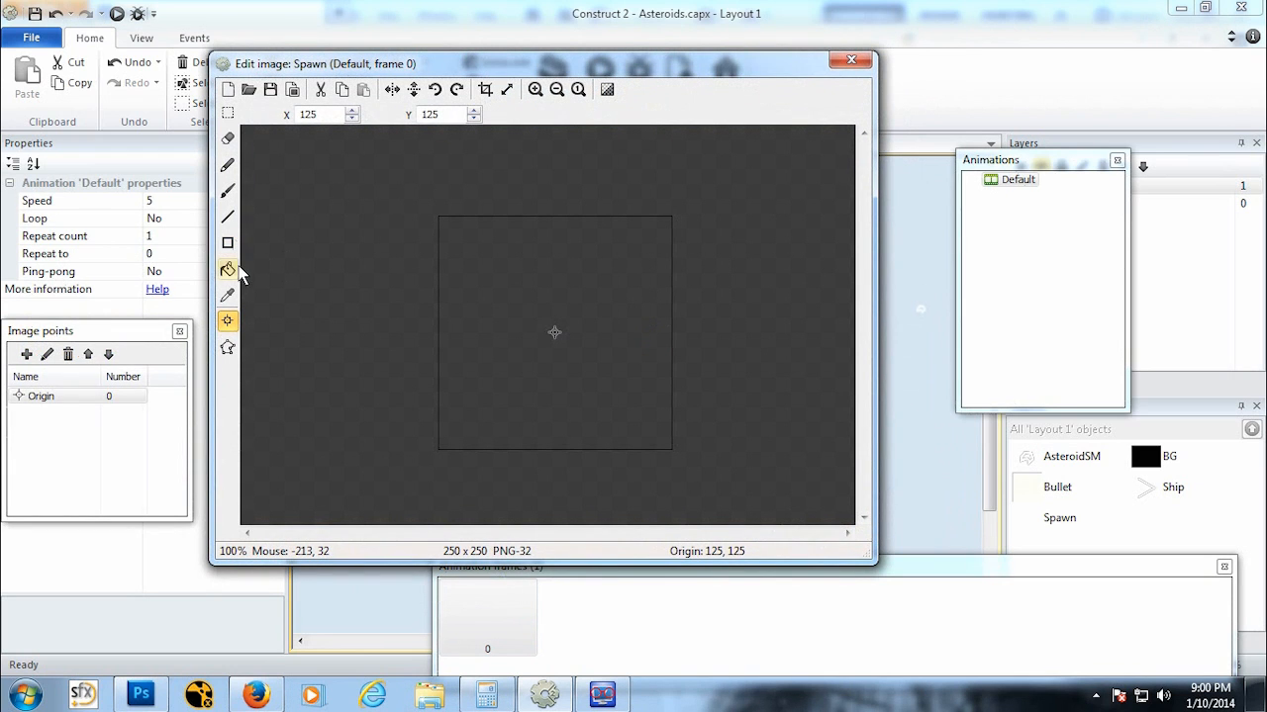
Step: Fill the Spawn sprite's image with a yellow colour using the fill tool
left_click(228, 270)
left_click(1102, 321)
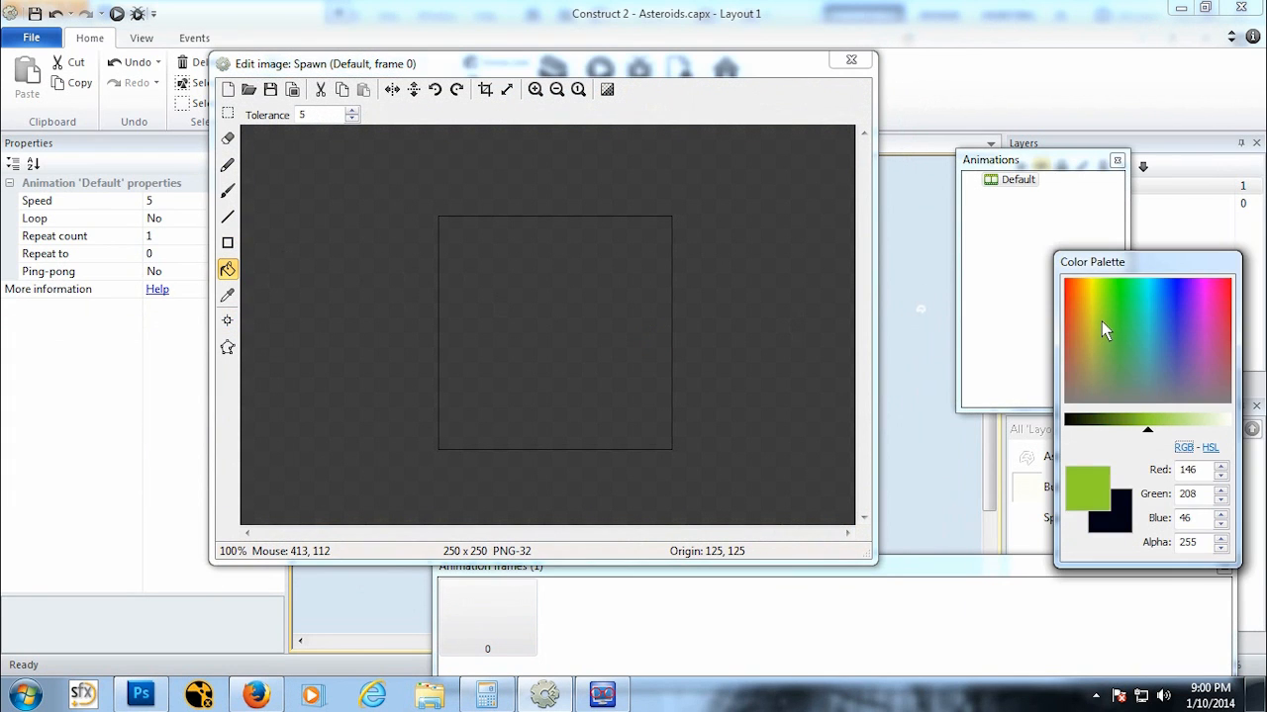
left_click(1093, 308)
left_click(467, 284)
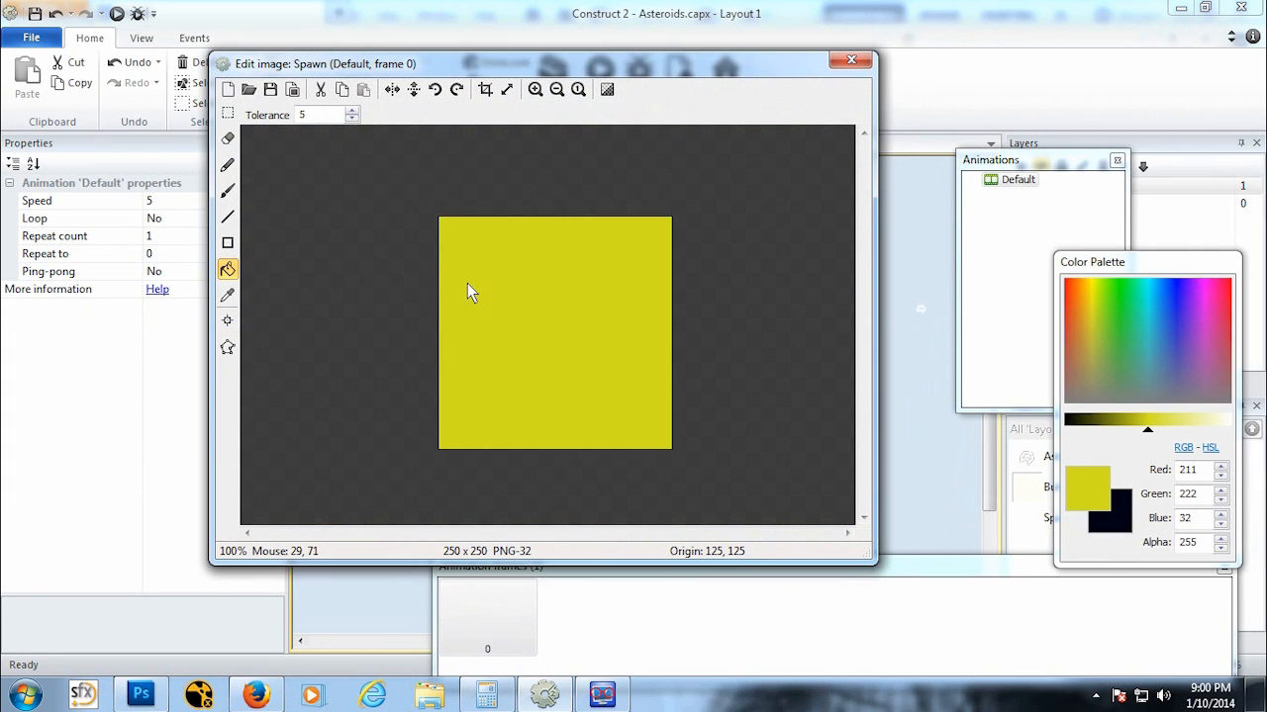
left_click(850, 54)
Step: Move the Spawn sprite just above the layout and resize it to 32 x 32
left_click_drag(638, 328, 571, 186)
middle_click_drag(583, 381, 588, 459)
left_click_drag(591, 355, 592, 325)
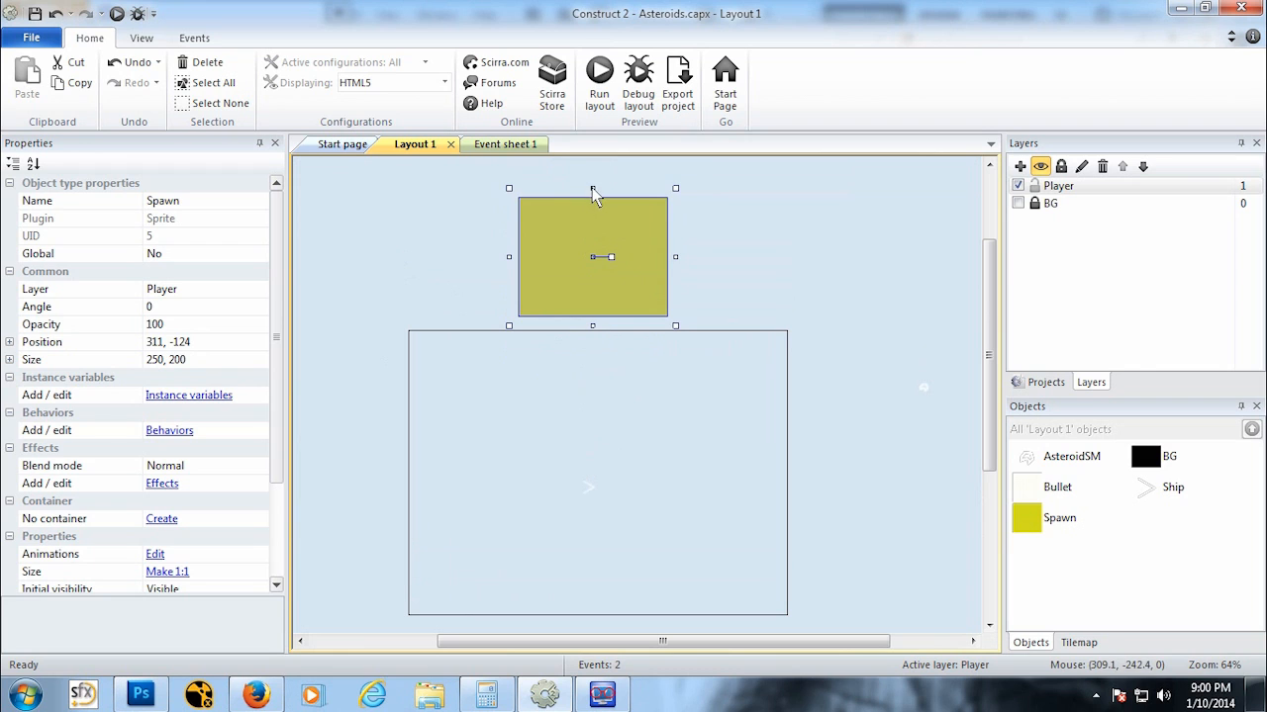
left_click_drag(592, 188, 591, 297)
left_click_drag(507, 298, 581, 306)
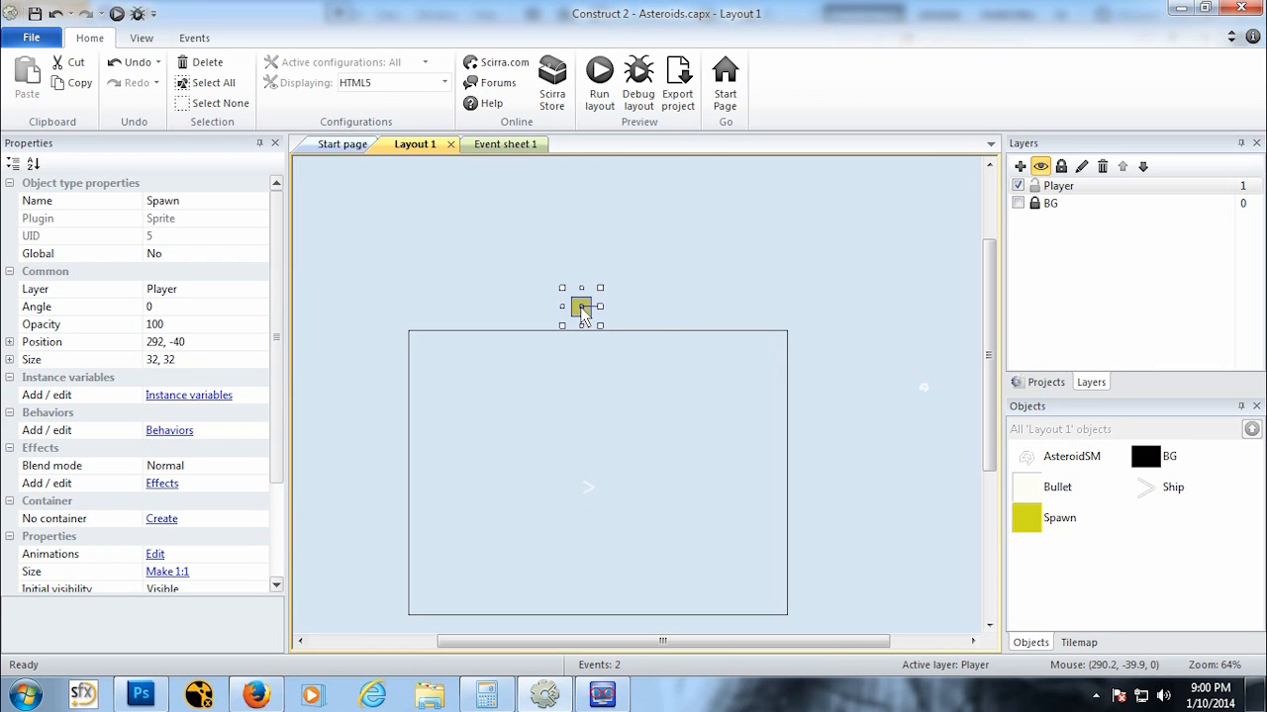
Step: Place copies of the Spawn sprite around all sides and corners just outside the layout
left_click_drag(584, 315, 585, 543, "ctrl")
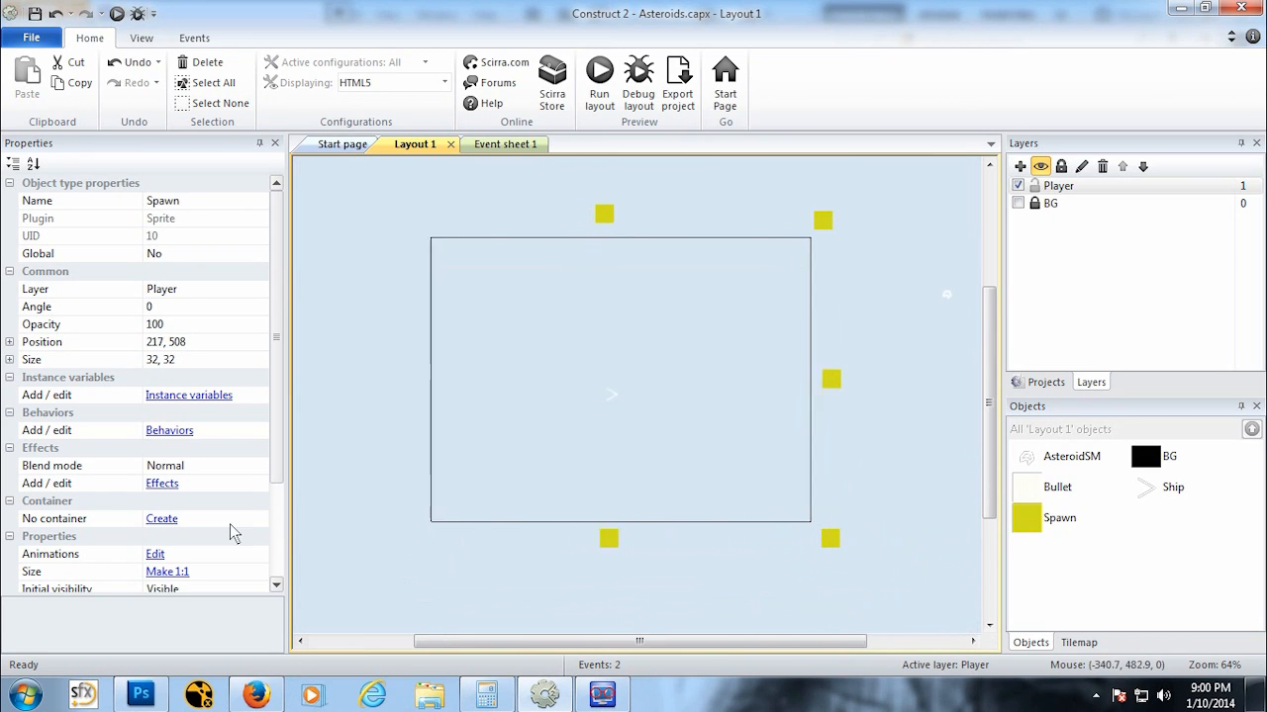
left_click_drag(229, 524, 471, 225, "ctrl")
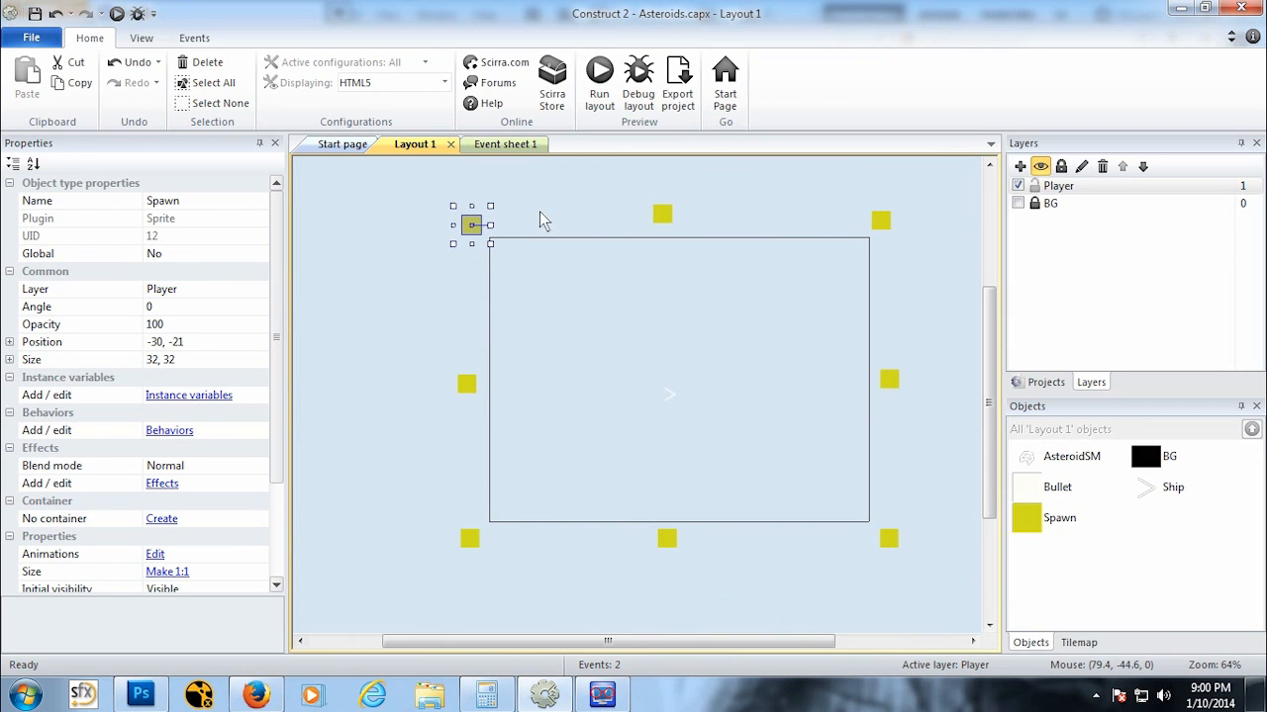
left_click(498, 223)
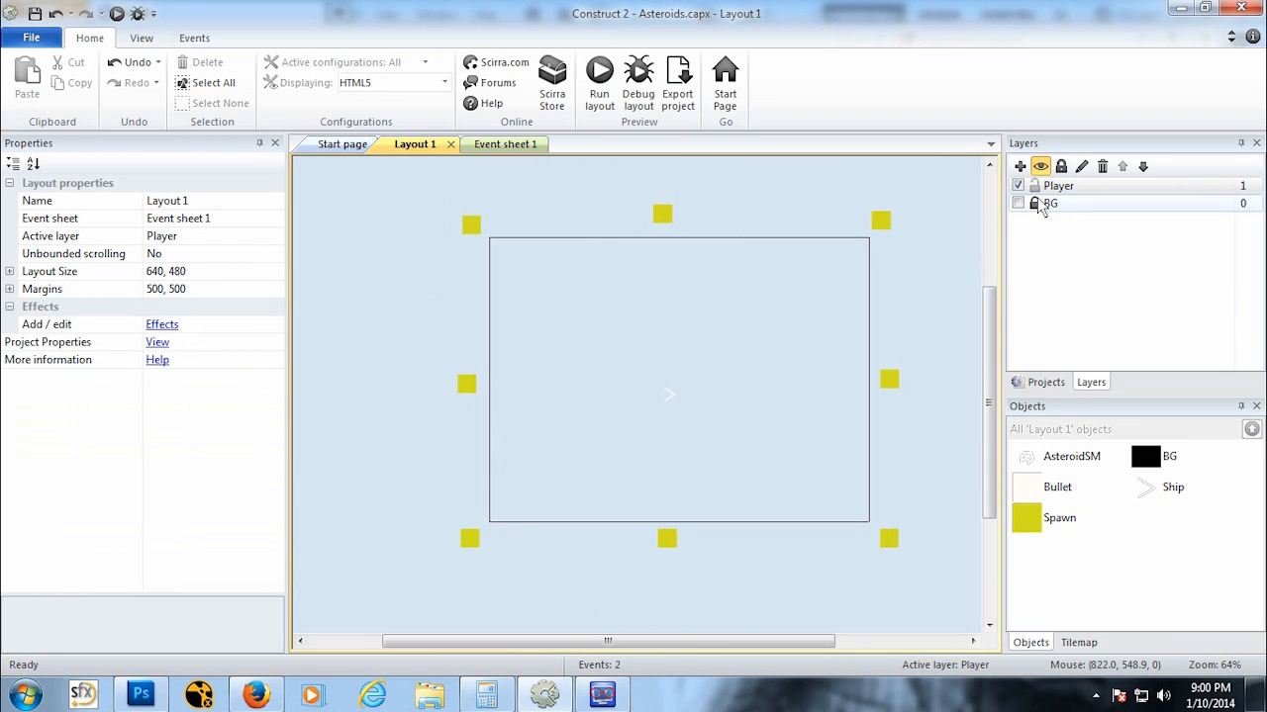
Step: Add the Bullet behavior to the AsteroidSM sprite
left_click_drag(788, 643, 811, 642)
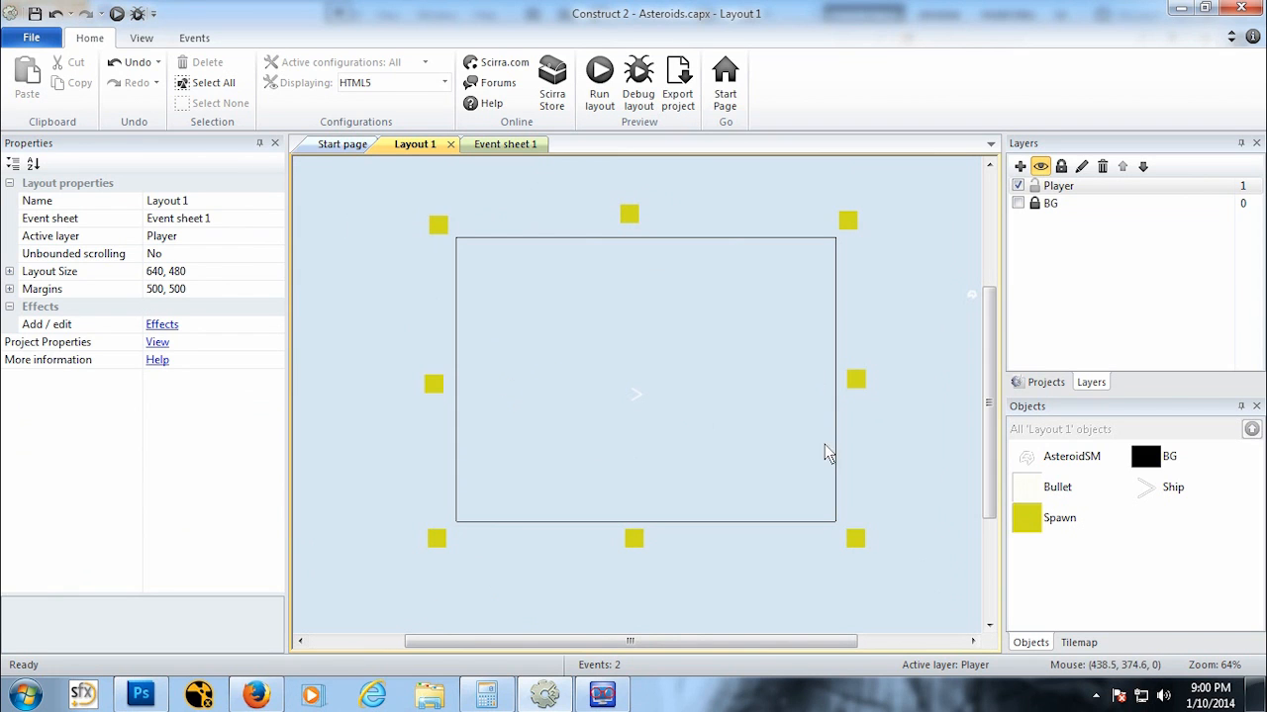
middle_click_drag(894, 455, 803, 475)
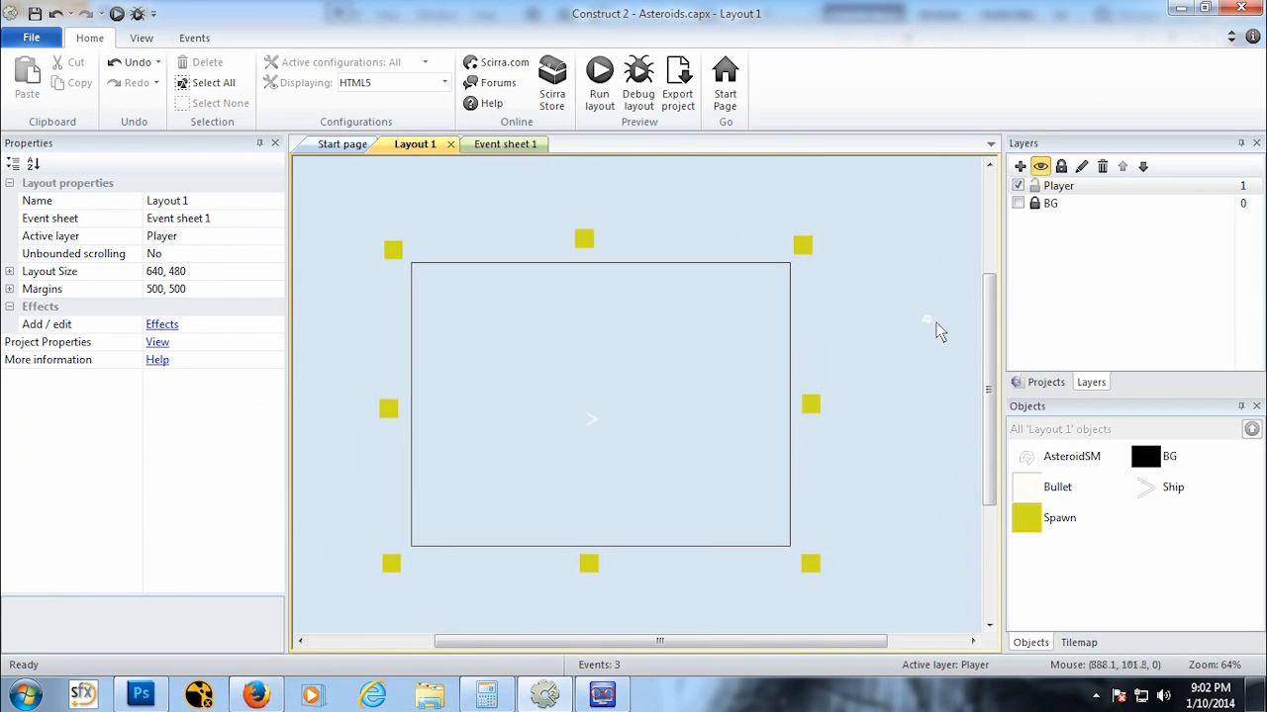
left_click(928, 321)
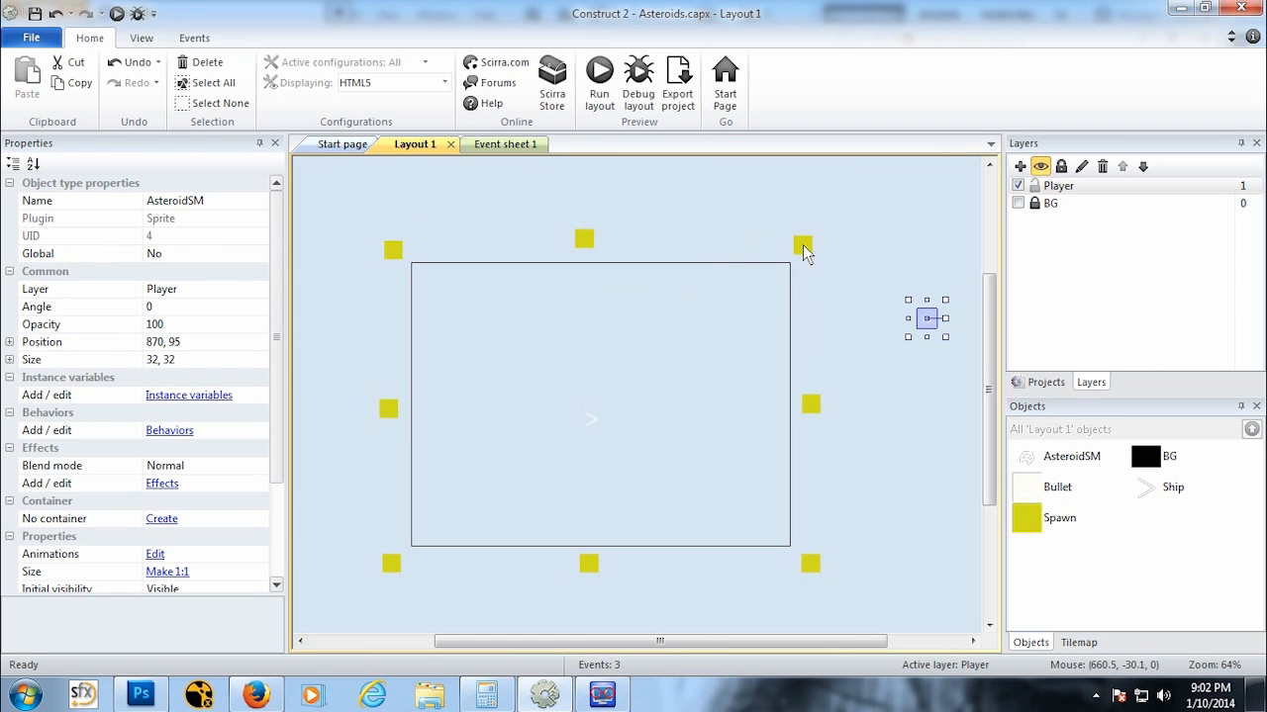
left_click_drag(277, 446, 276, 539)
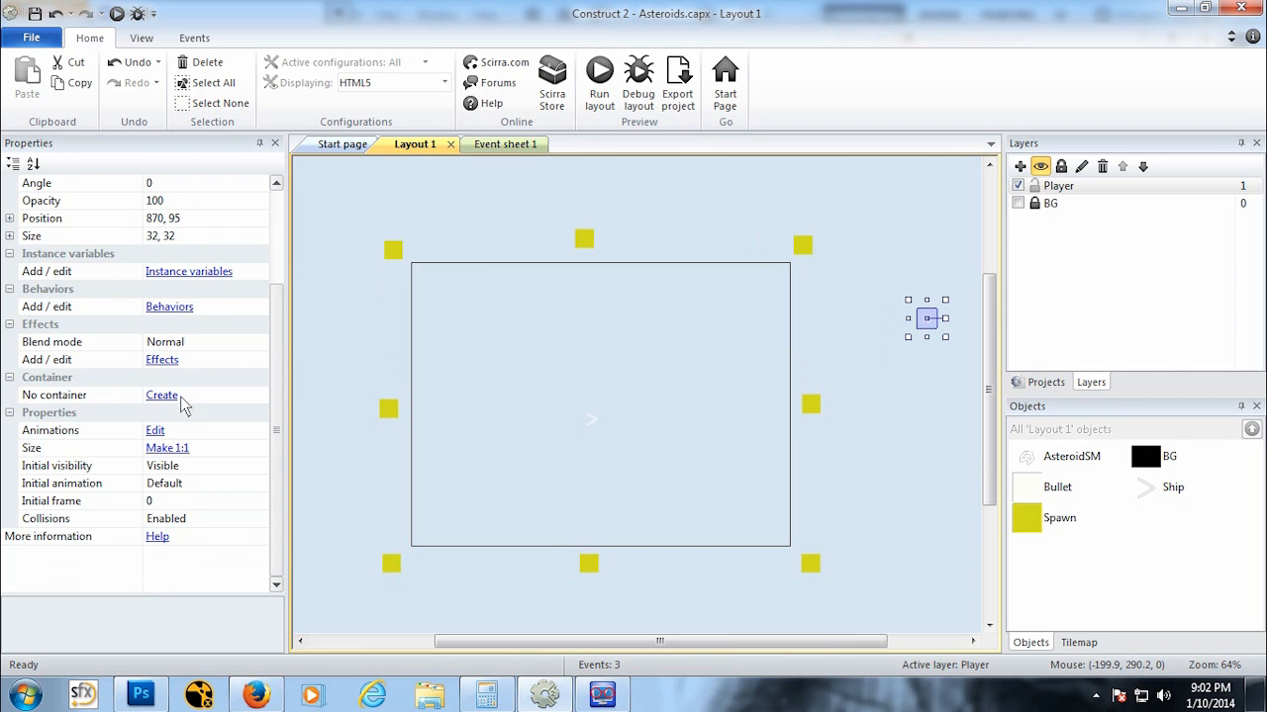
left_click(174, 307)
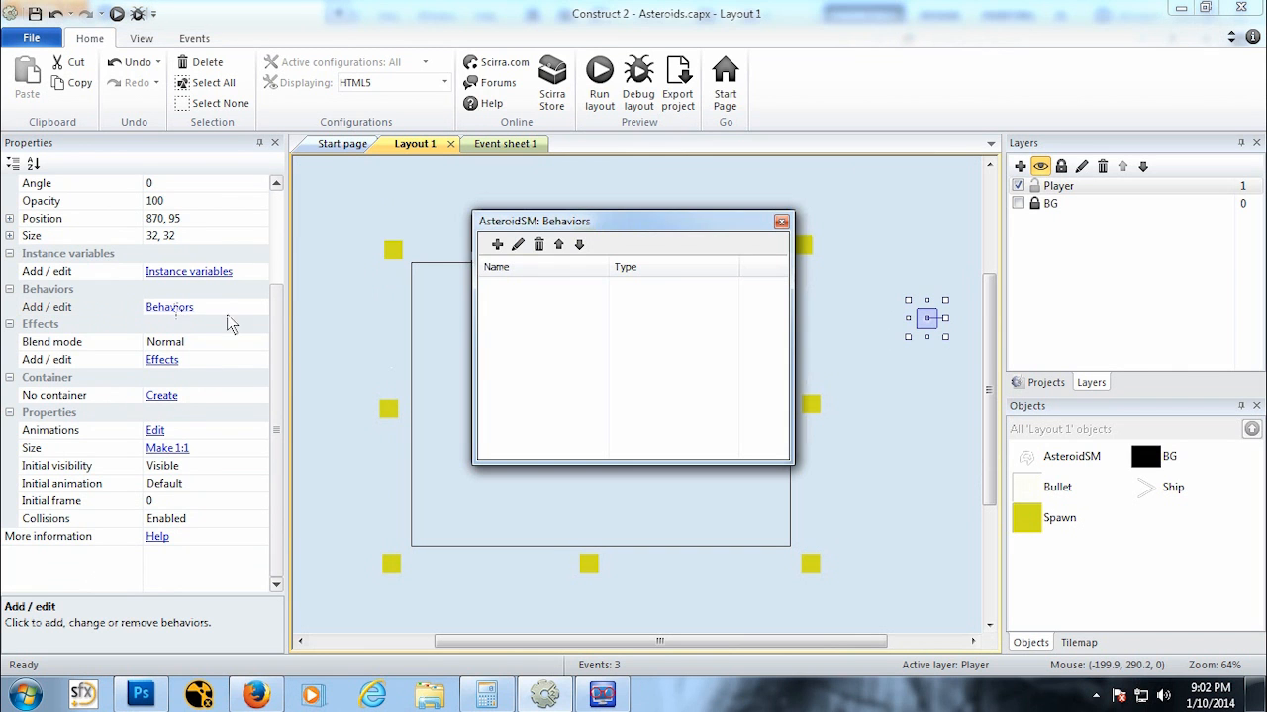
left_click(497, 244)
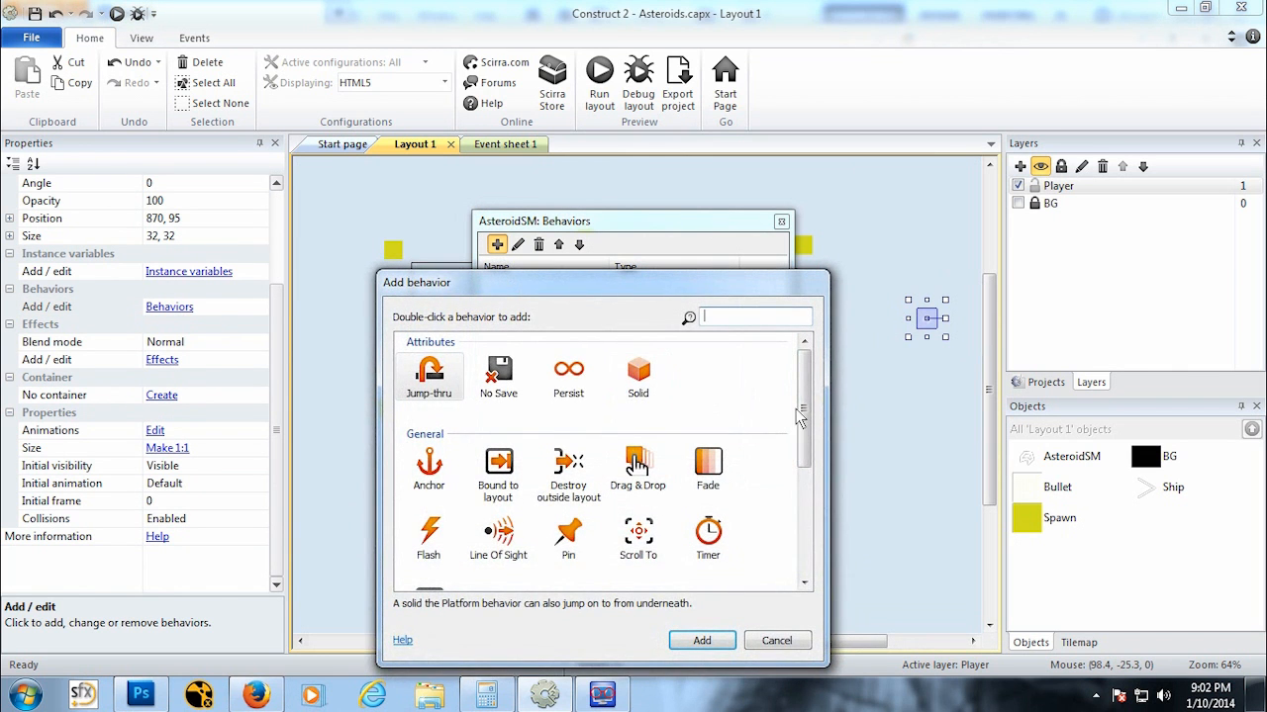
left_click_drag(800, 419, 796, 501)
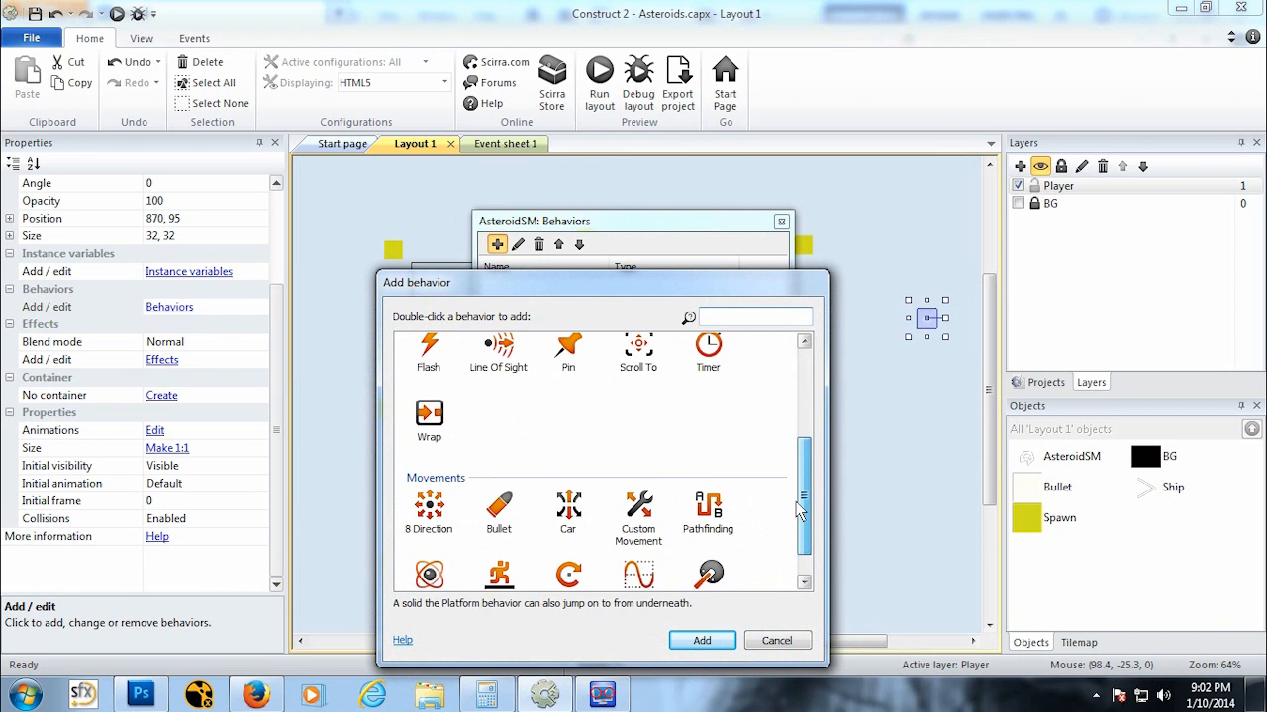
left_click(498, 500)
left_click(693, 645)
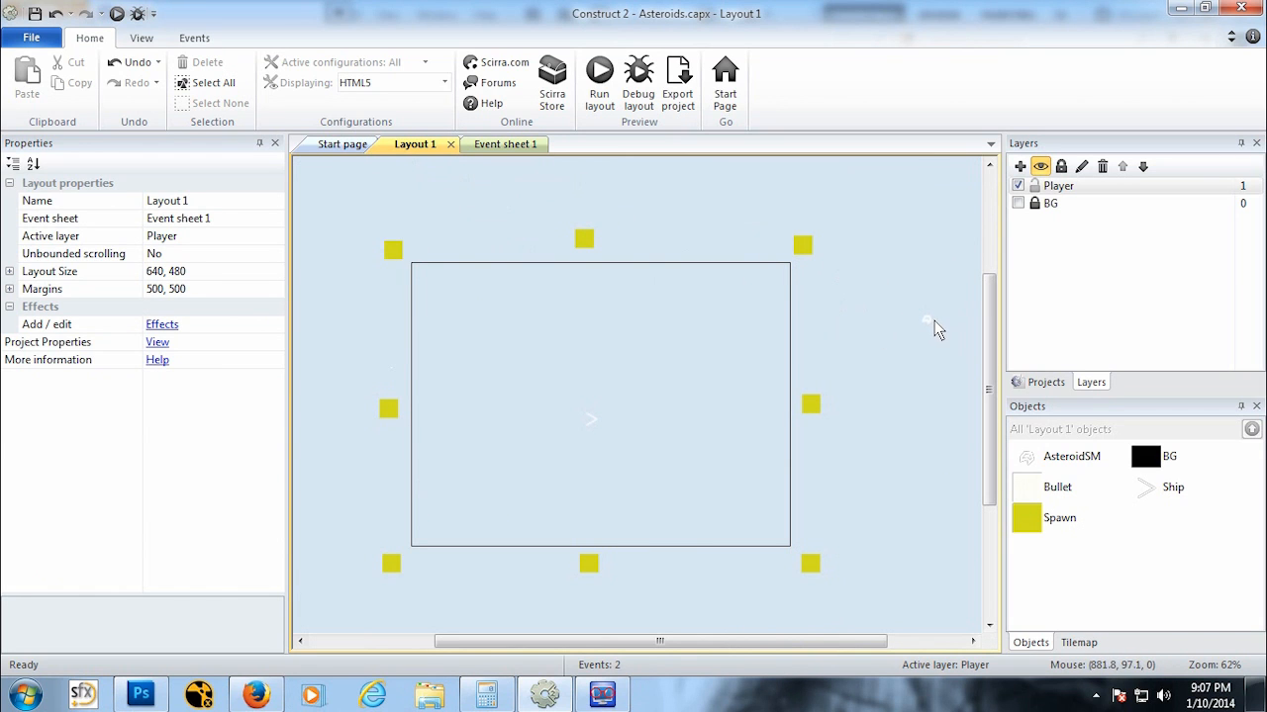
Step: On the event sheet, add a new event with the System condition Pick a random Spawn instance
left_click(501, 145)
left_click(355, 262)
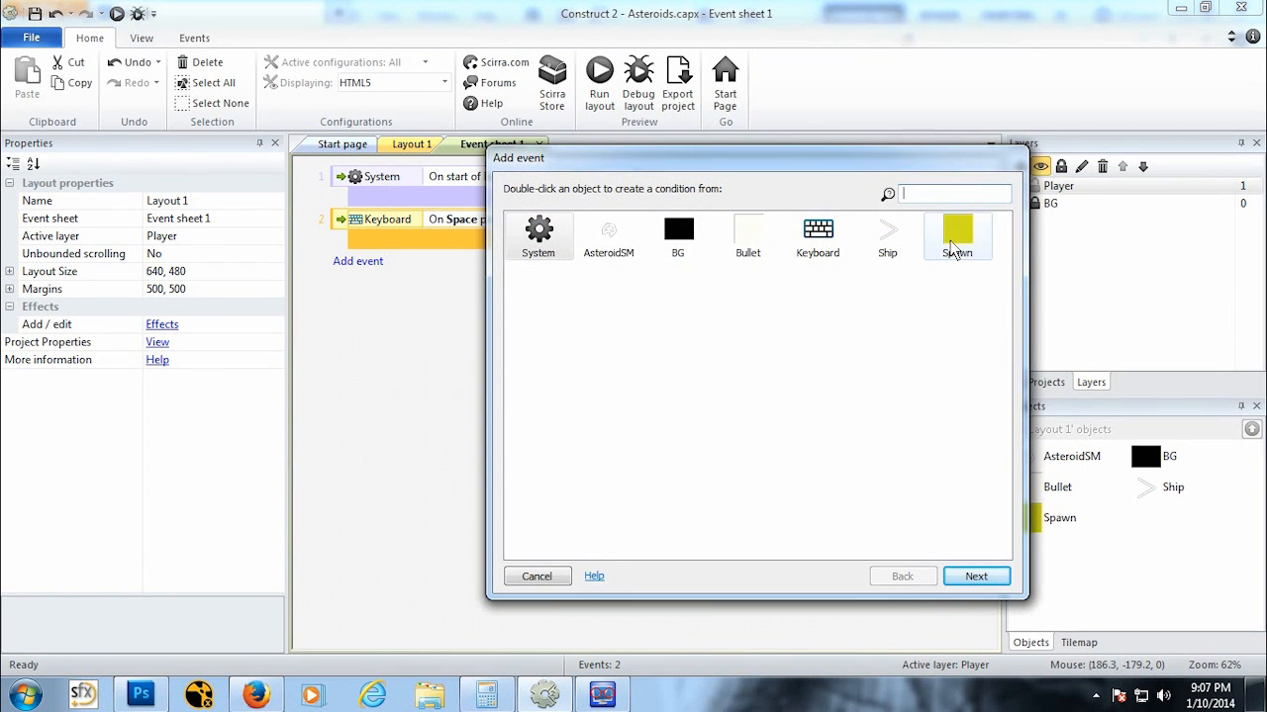
double_click(539, 234)
left_click_drag(1006, 324, 1023, 450)
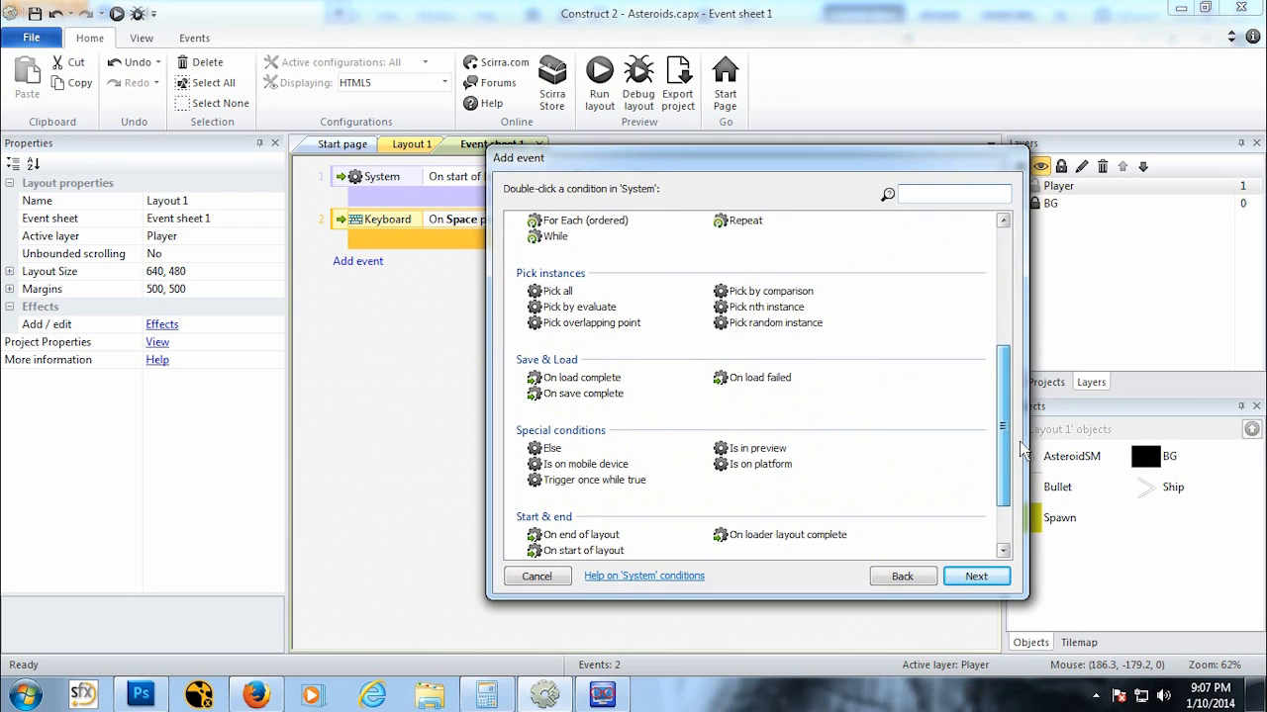
double_click(775, 322)
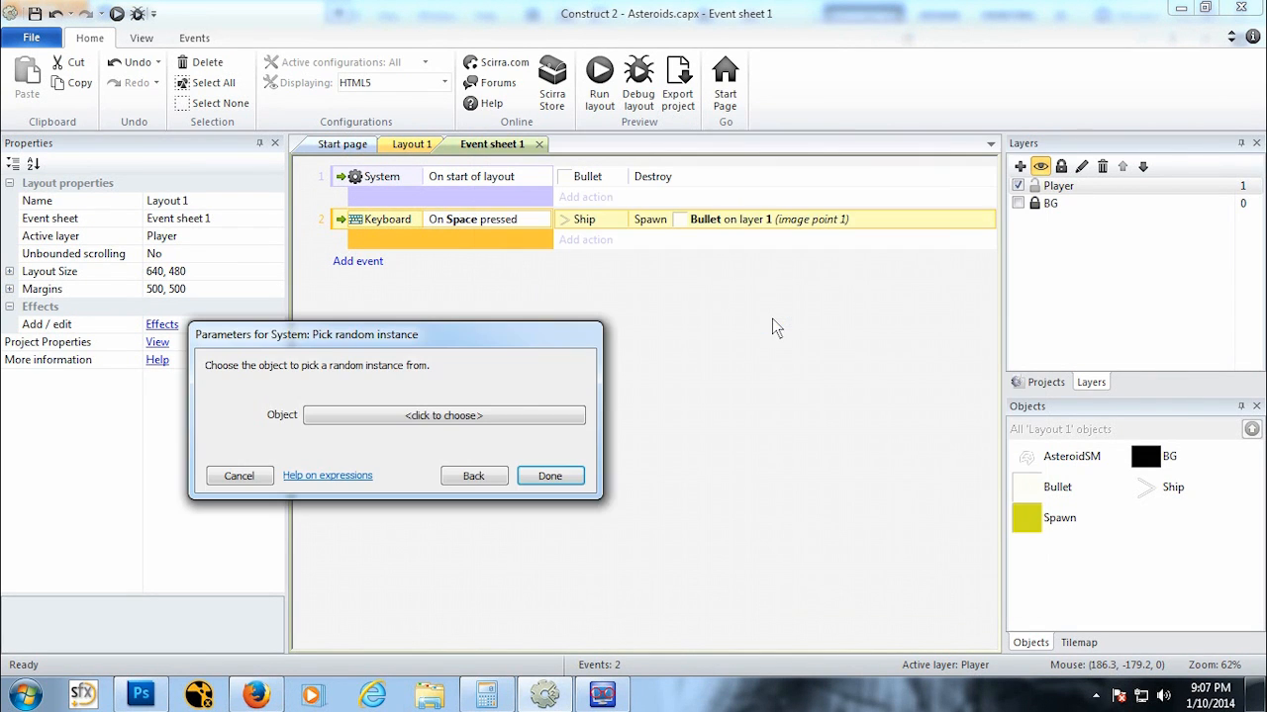
left_click(405, 410)
left_click(693, 293)
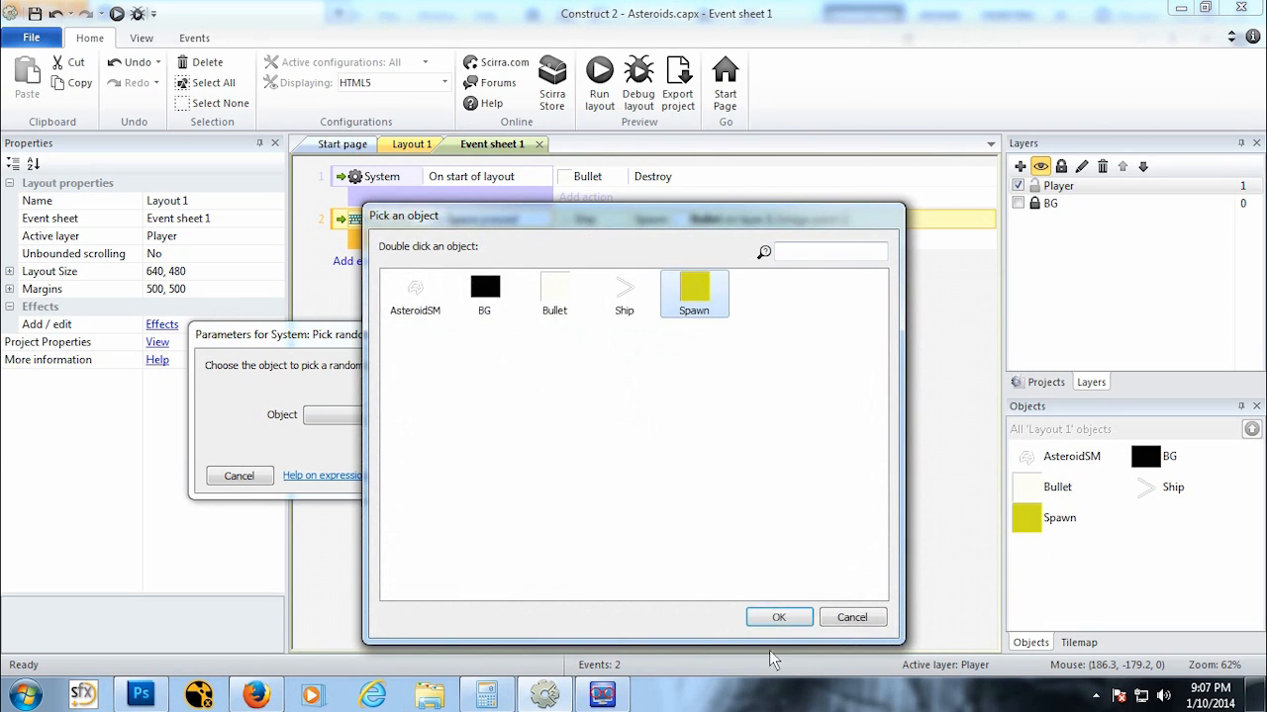
left_click(779, 617)
left_click(549, 492)
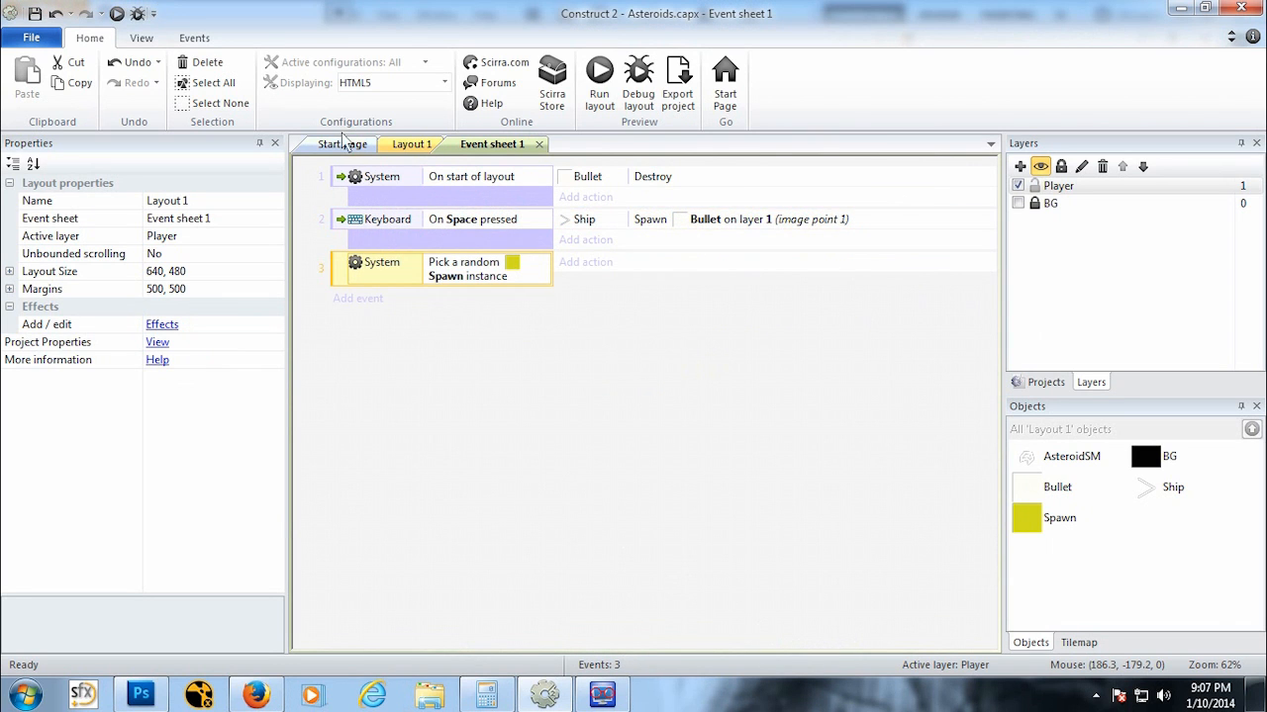
left_click(409, 145)
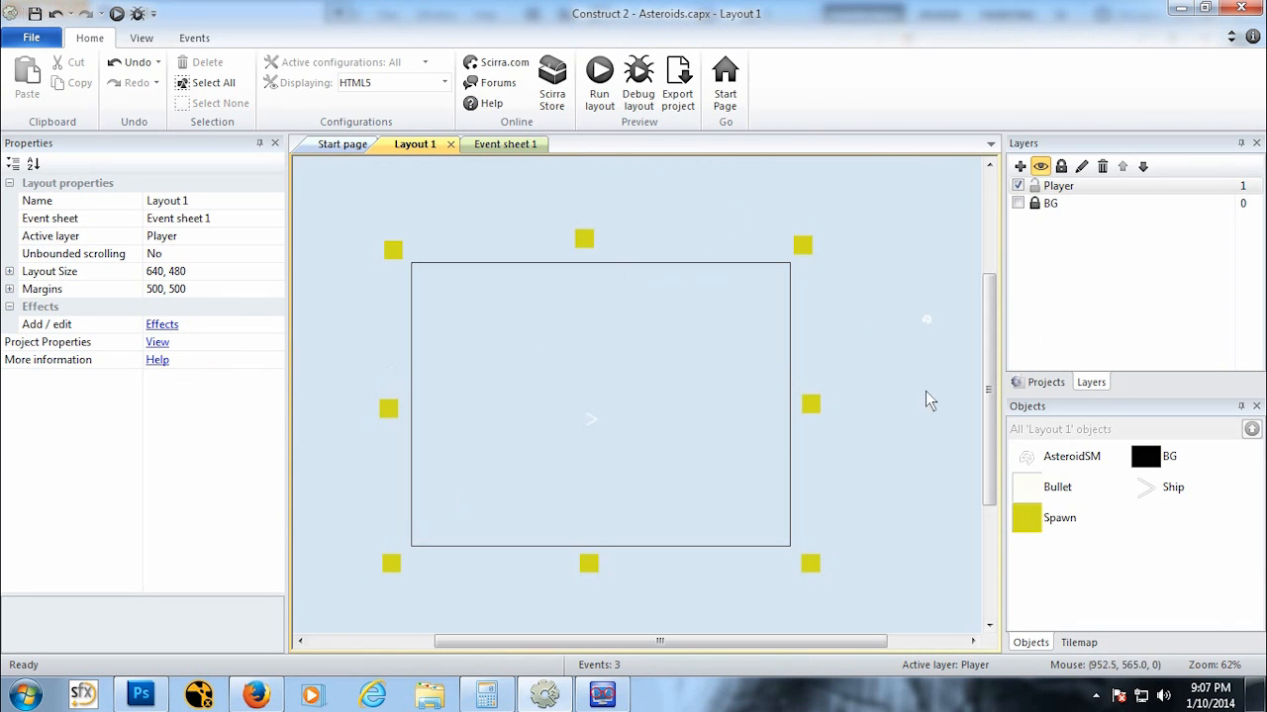
left_click(523, 146)
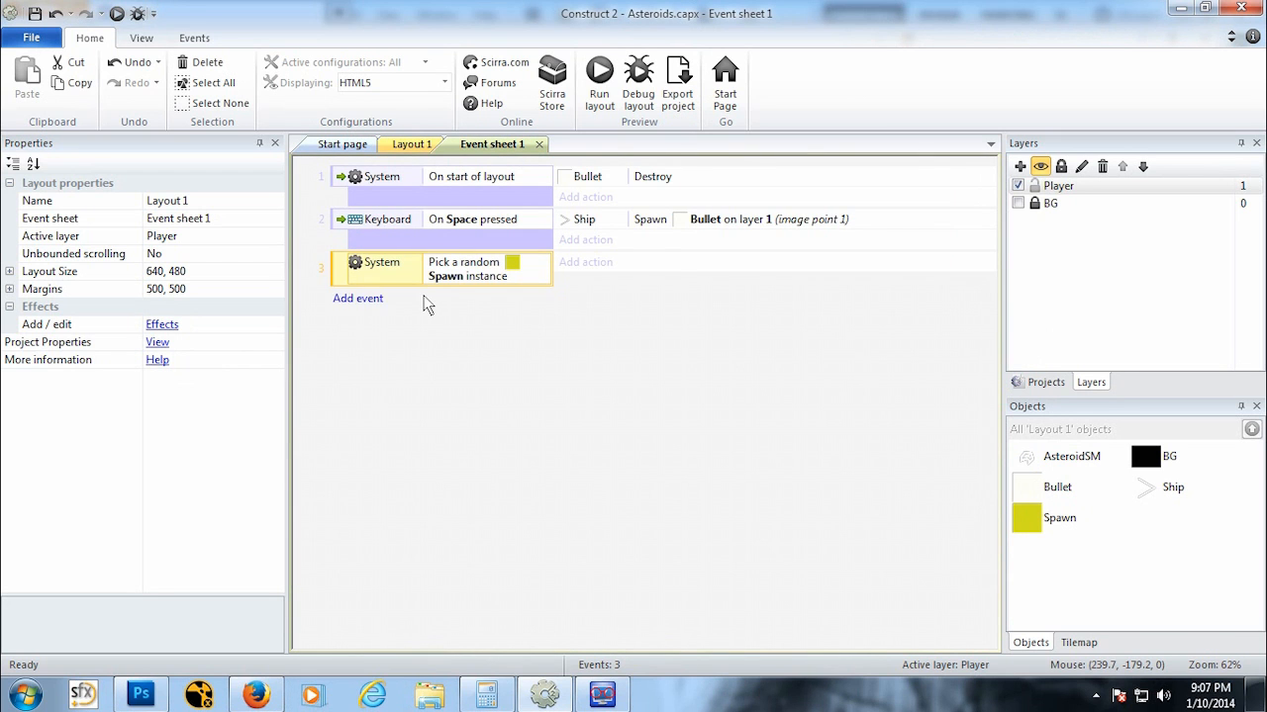
right_click(450, 280)
left_click(499, 306)
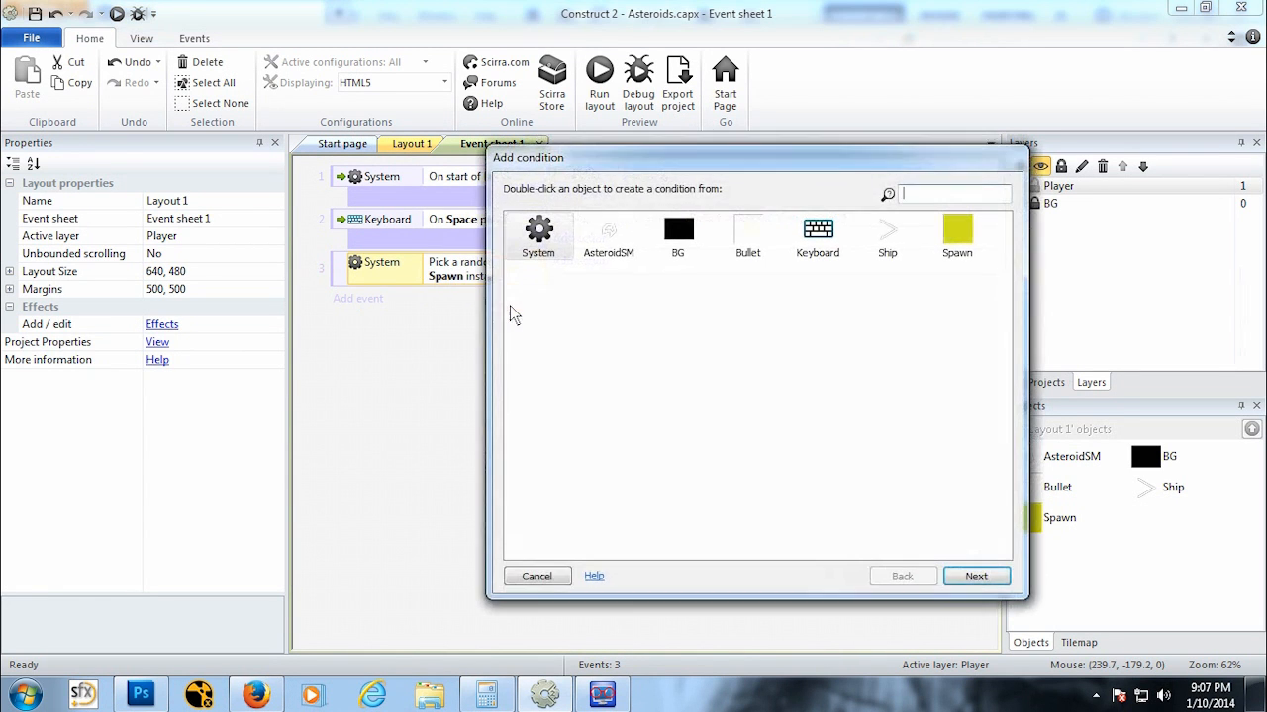
left_click(537, 577)
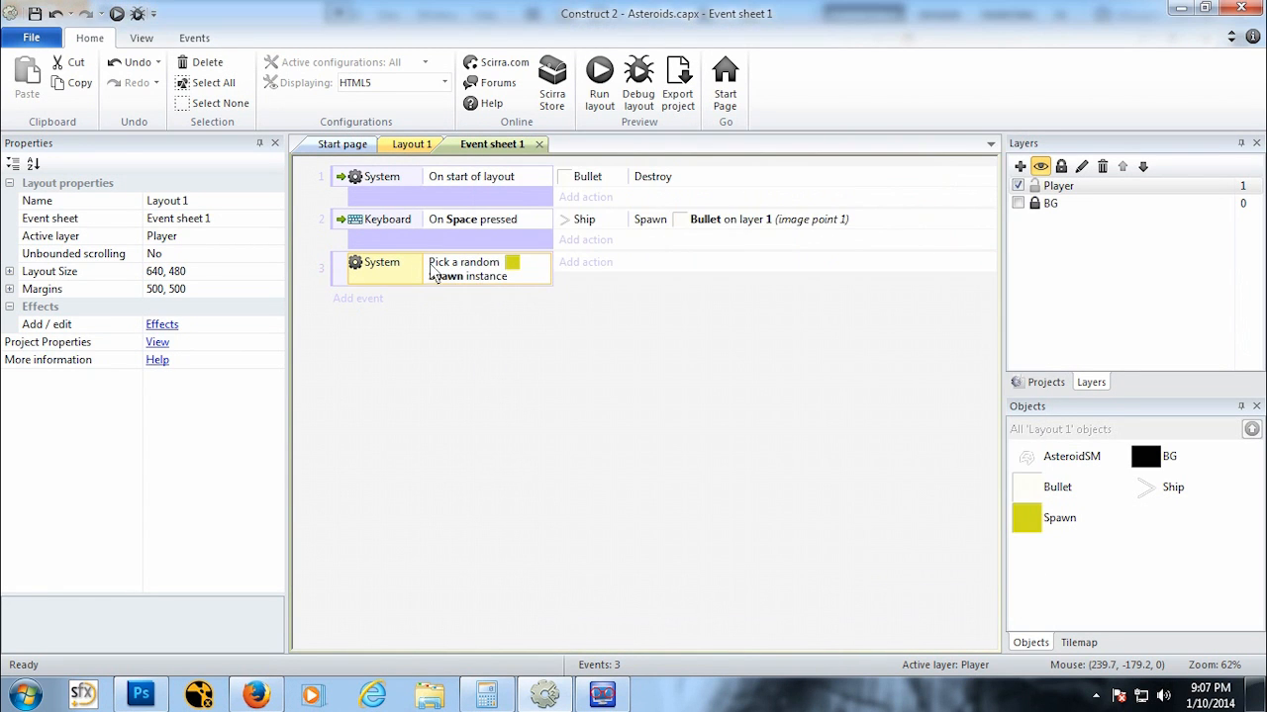
Step: Add a second condition to the event: System Every X seconds with interval random(3)
right_click(471, 277)
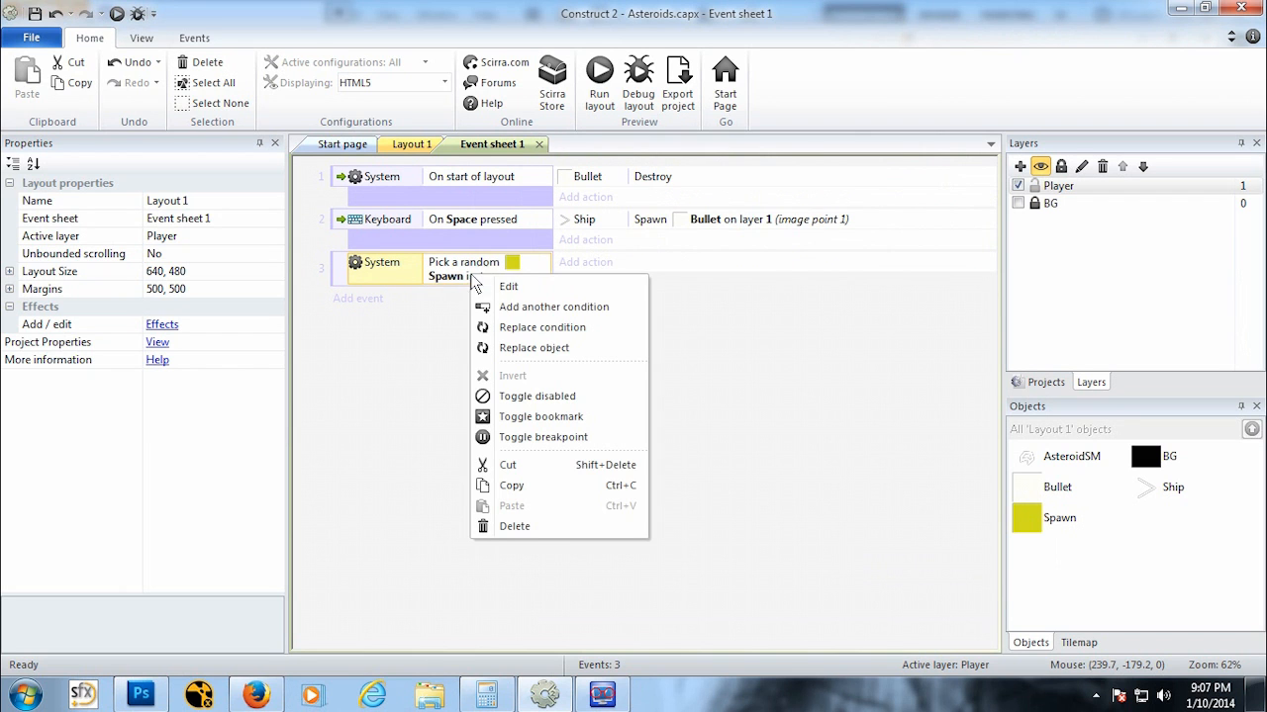
left_click(532, 307)
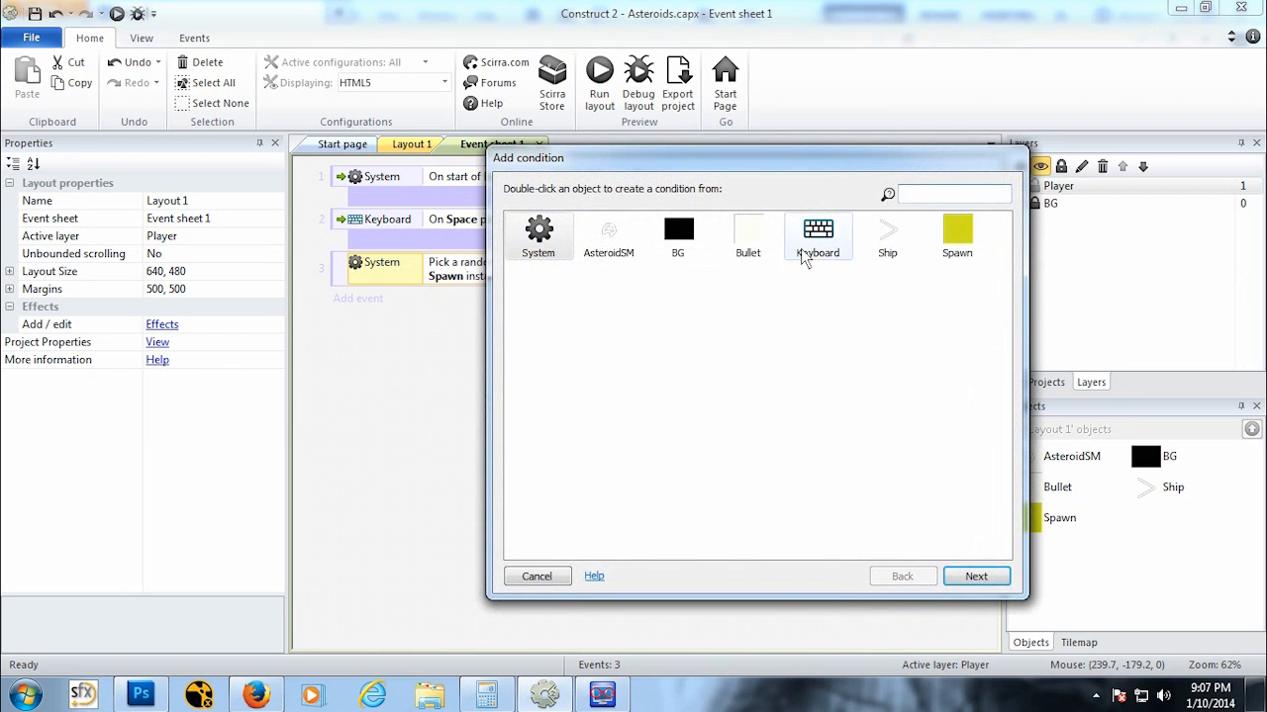
double_click(970, 252)
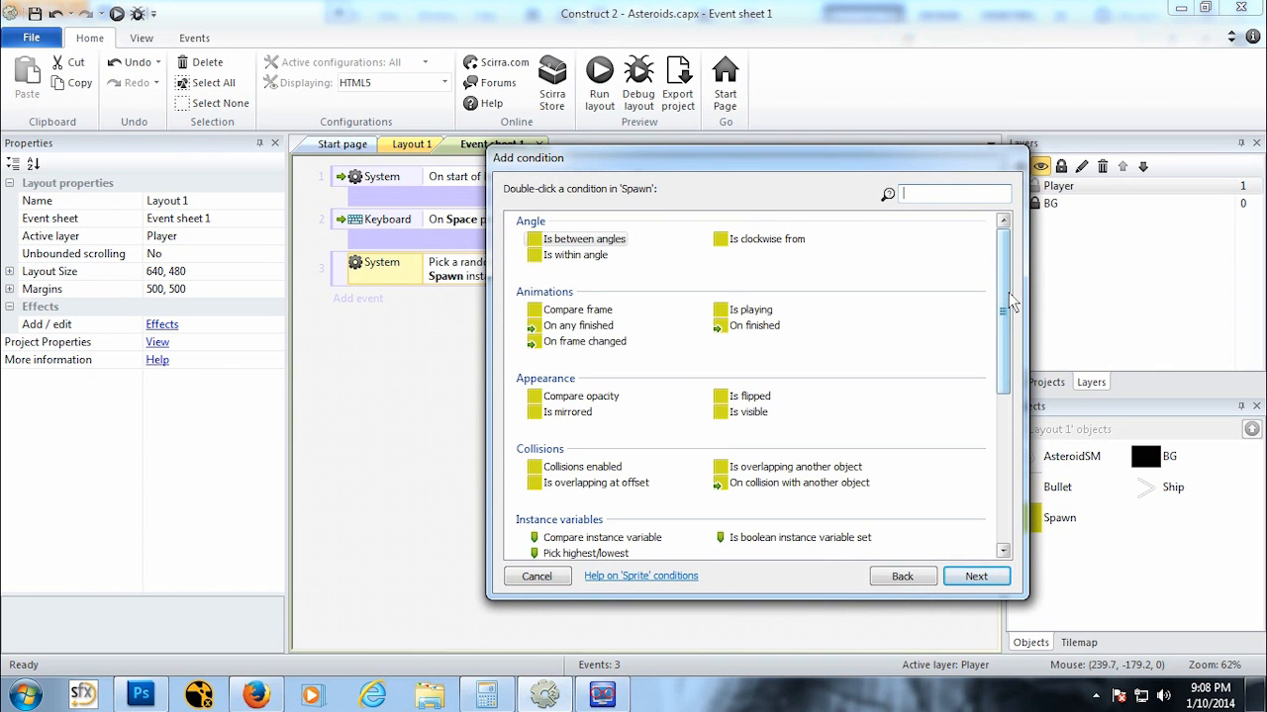
scroll(1009, 292, "down", 5)
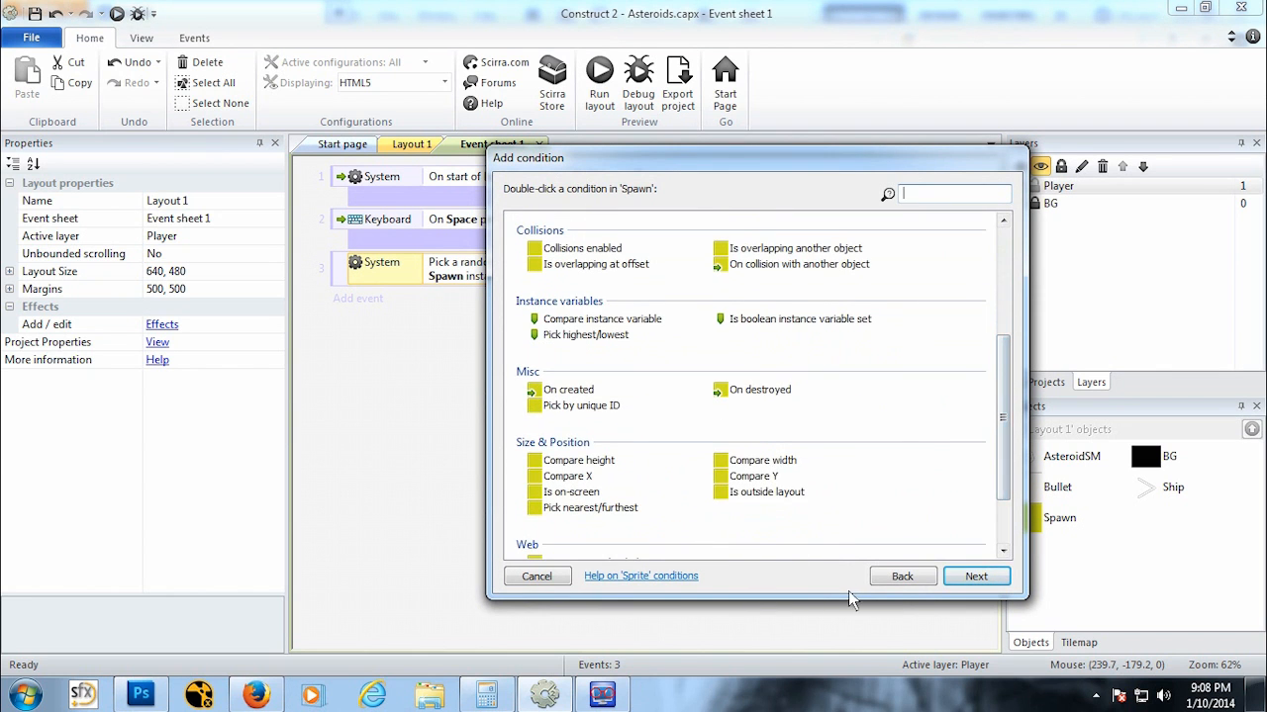
left_click(902, 580)
double_click(537, 247)
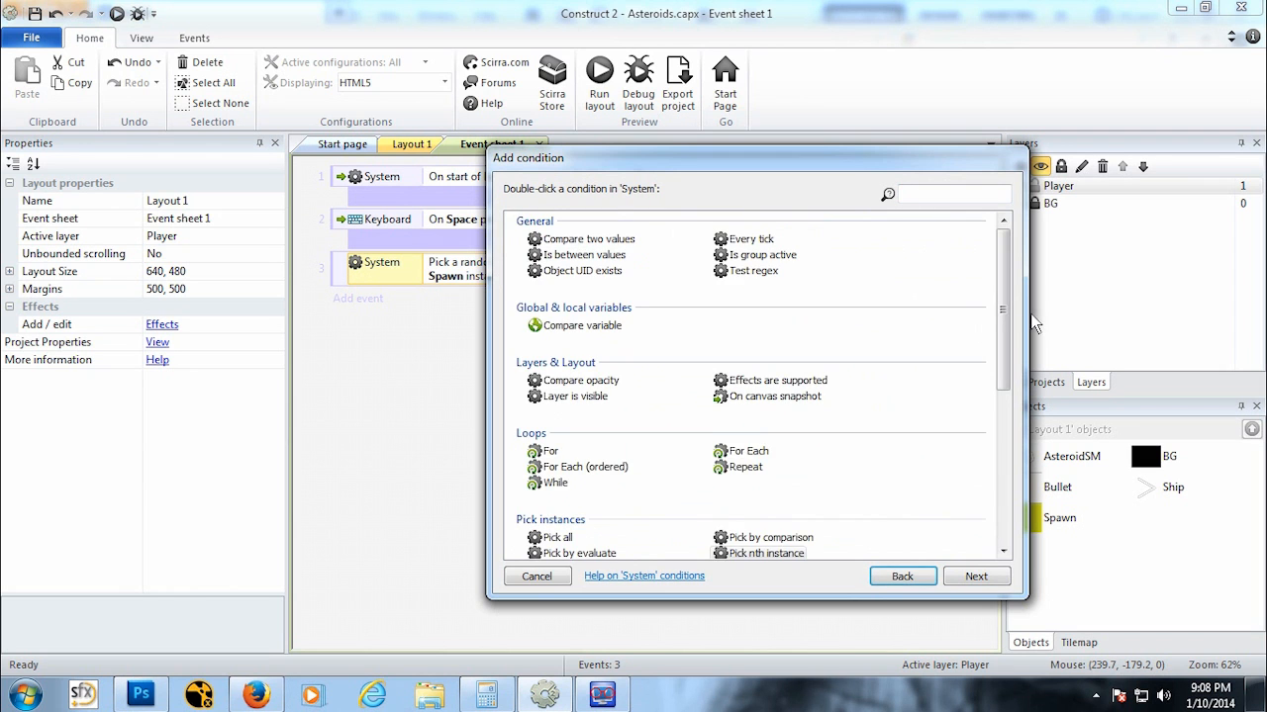
scroll(1003, 365, "down", 5)
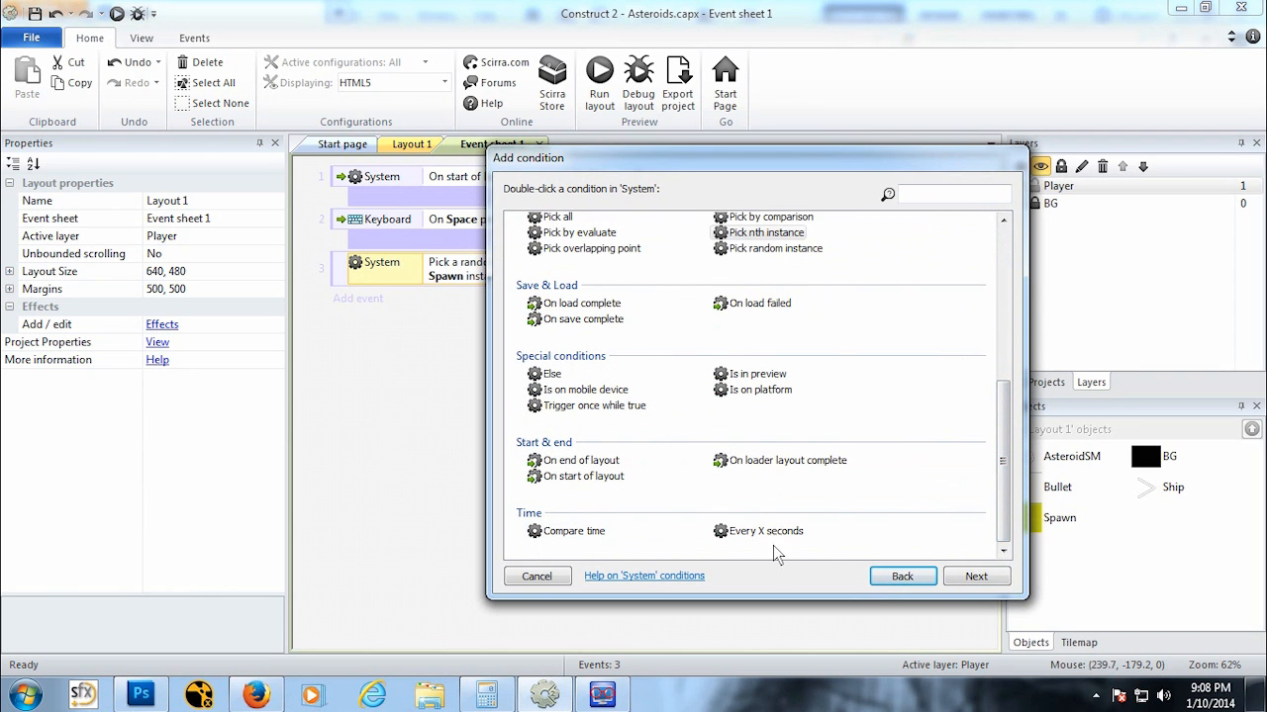
left_click(761, 532)
left_click(975, 577)
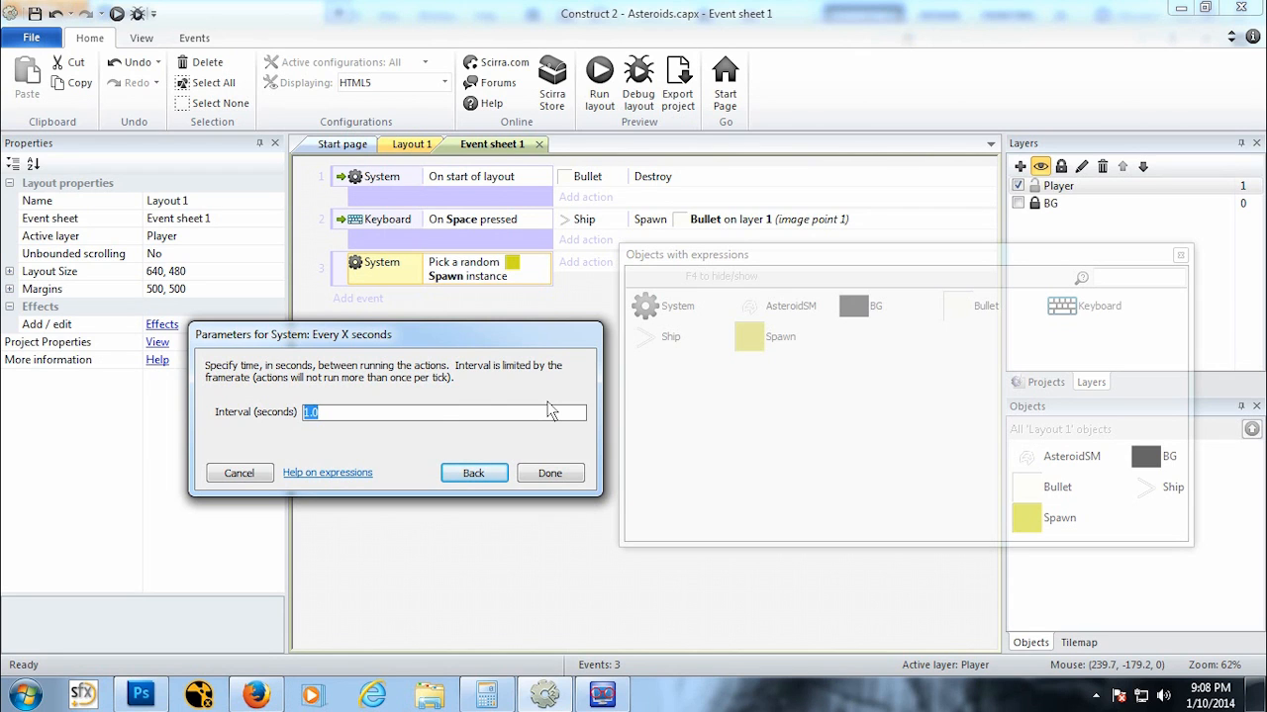
type("random")
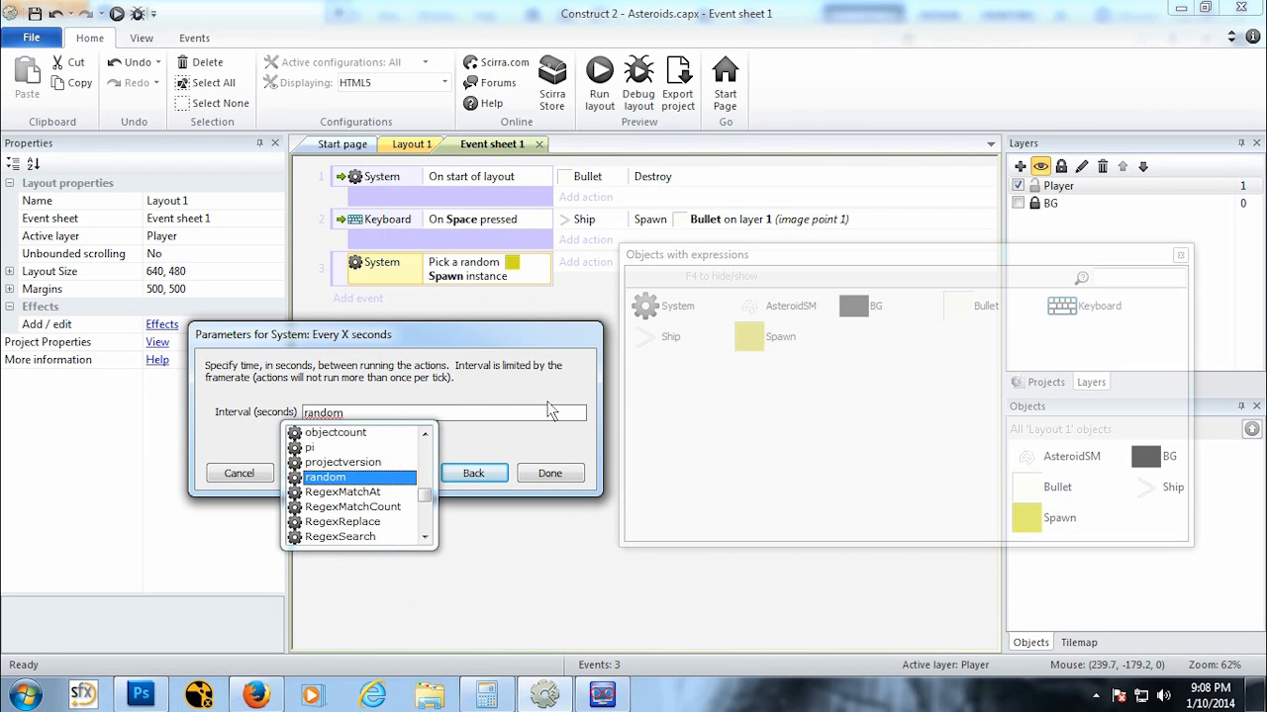
key("Return")
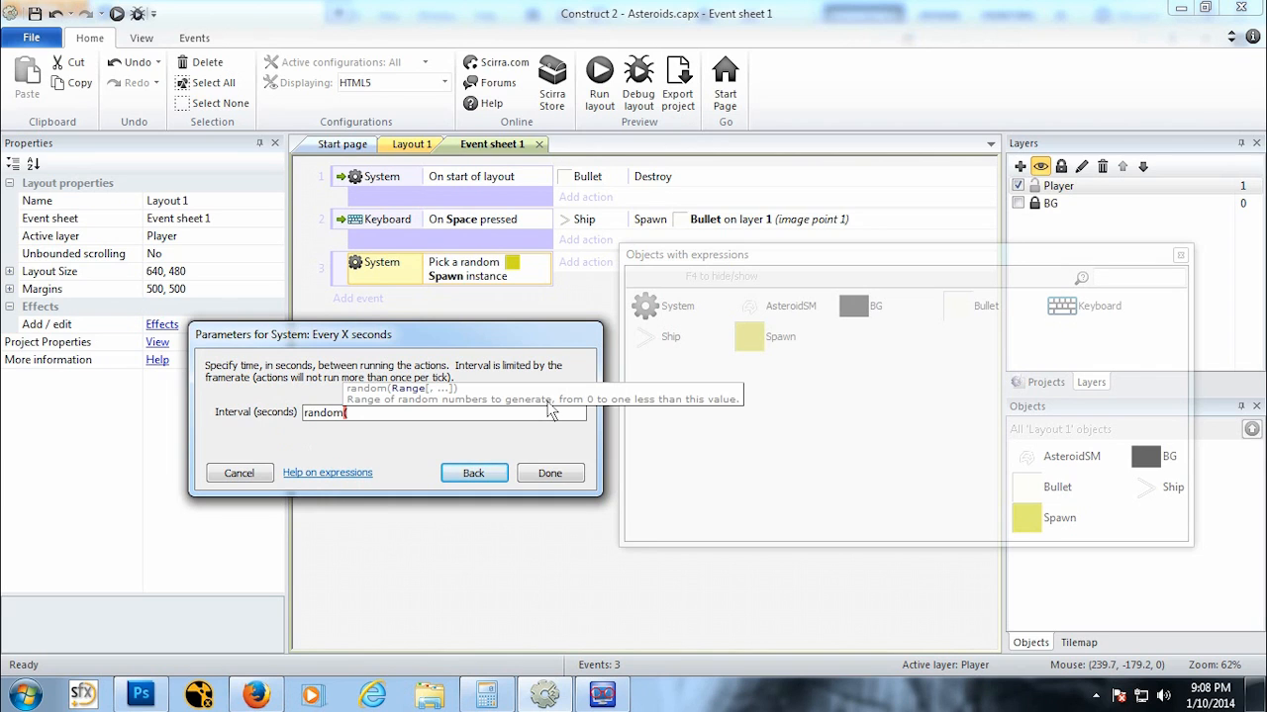
type("3")
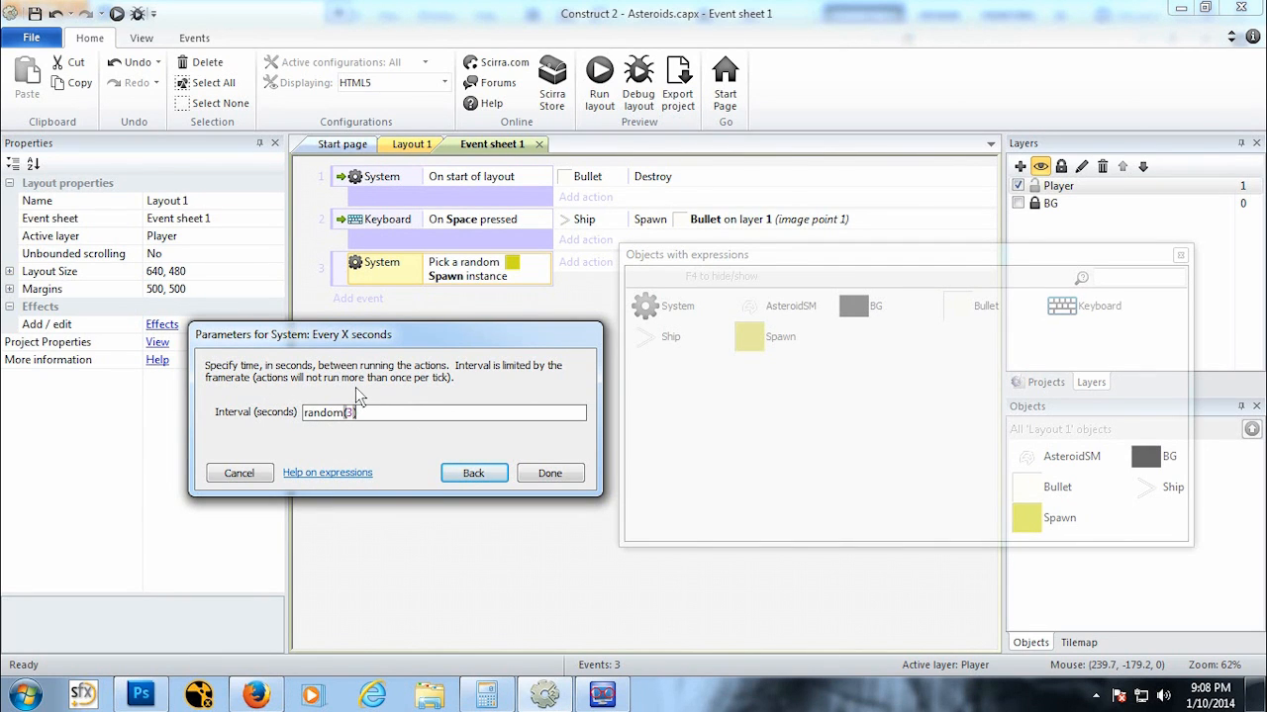
left_click(550, 473)
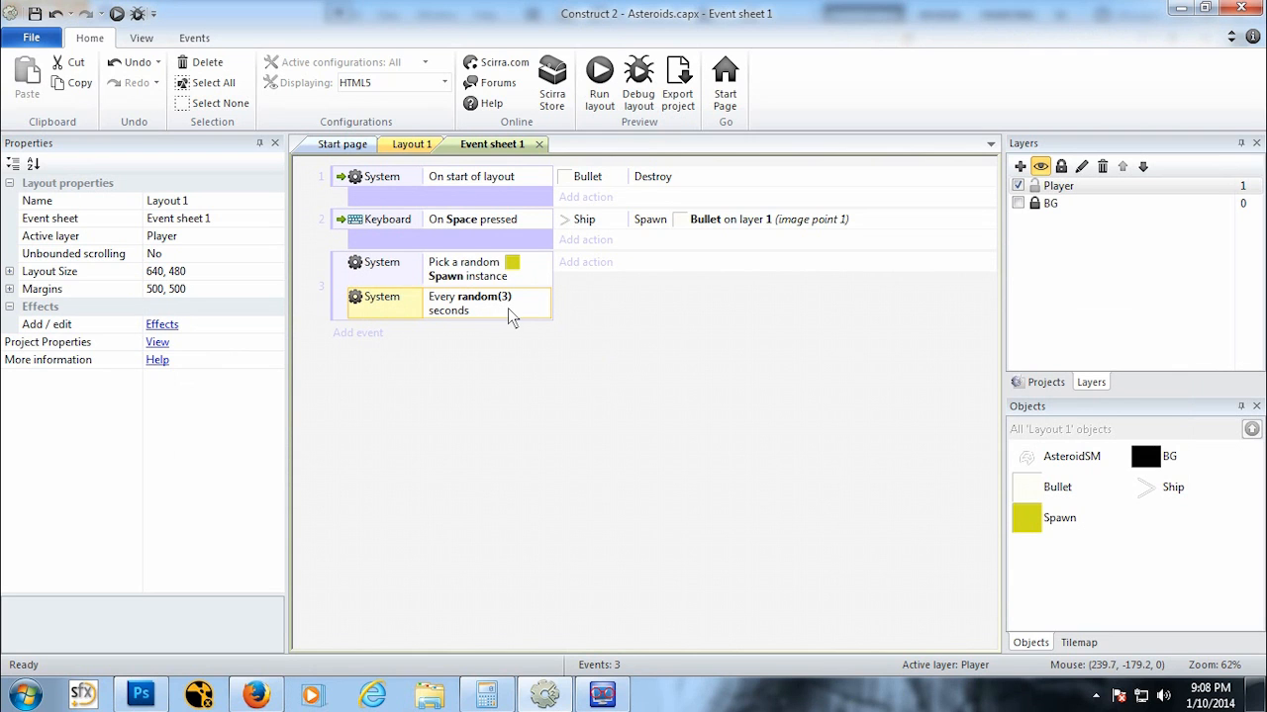
Step: Add an action making Spawn spawn the AsteroidSM object on layer 1
left_click(585, 262)
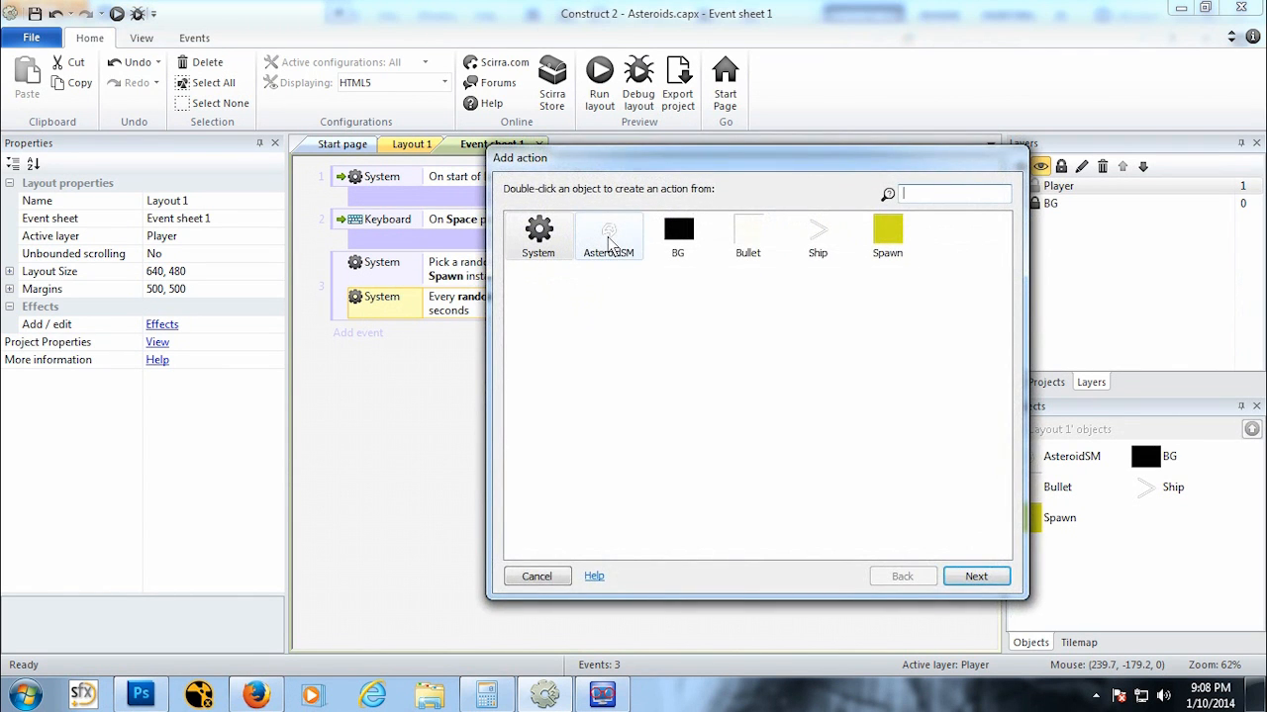
double_click(881, 233)
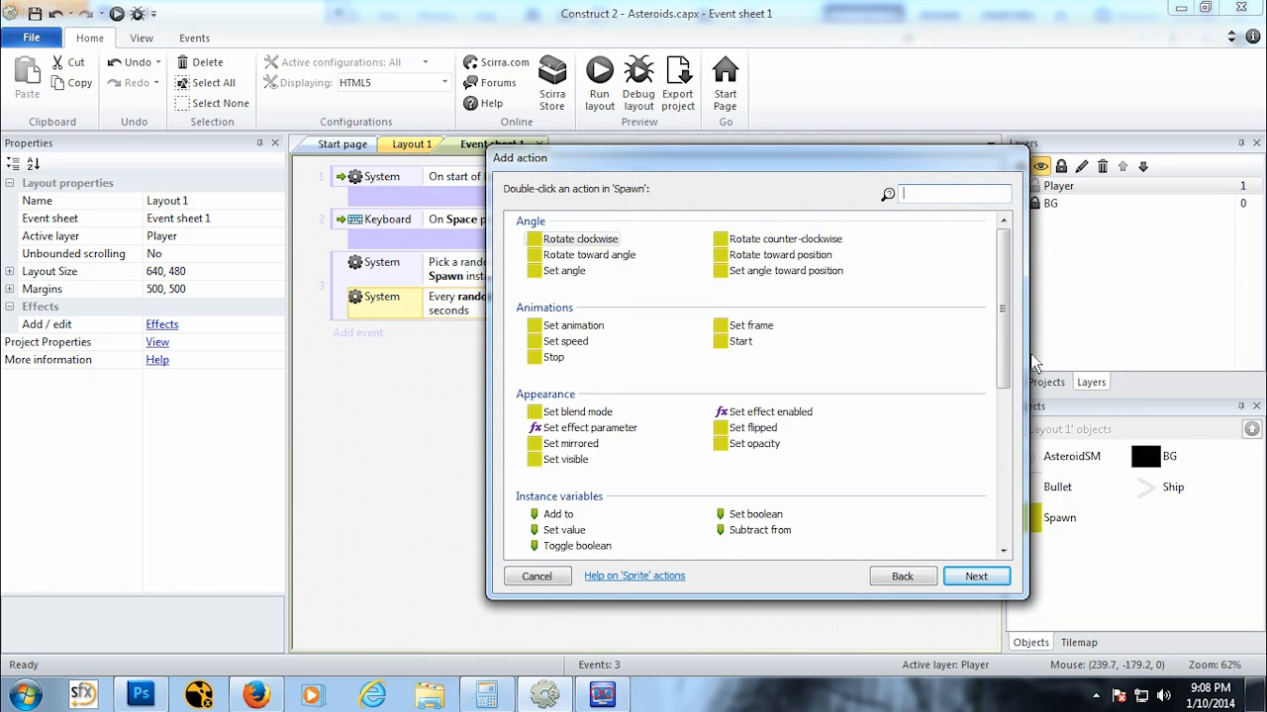
left_click_drag(1003, 363, 1005, 519)
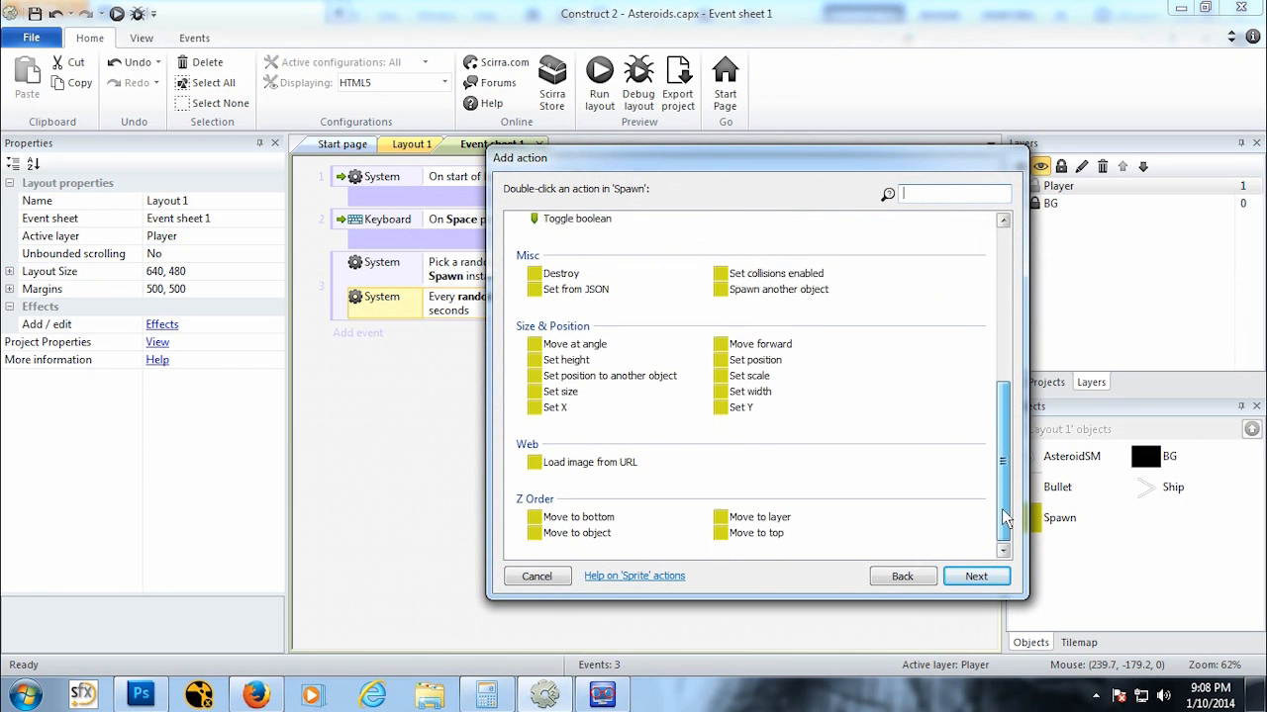
double_click(779, 289)
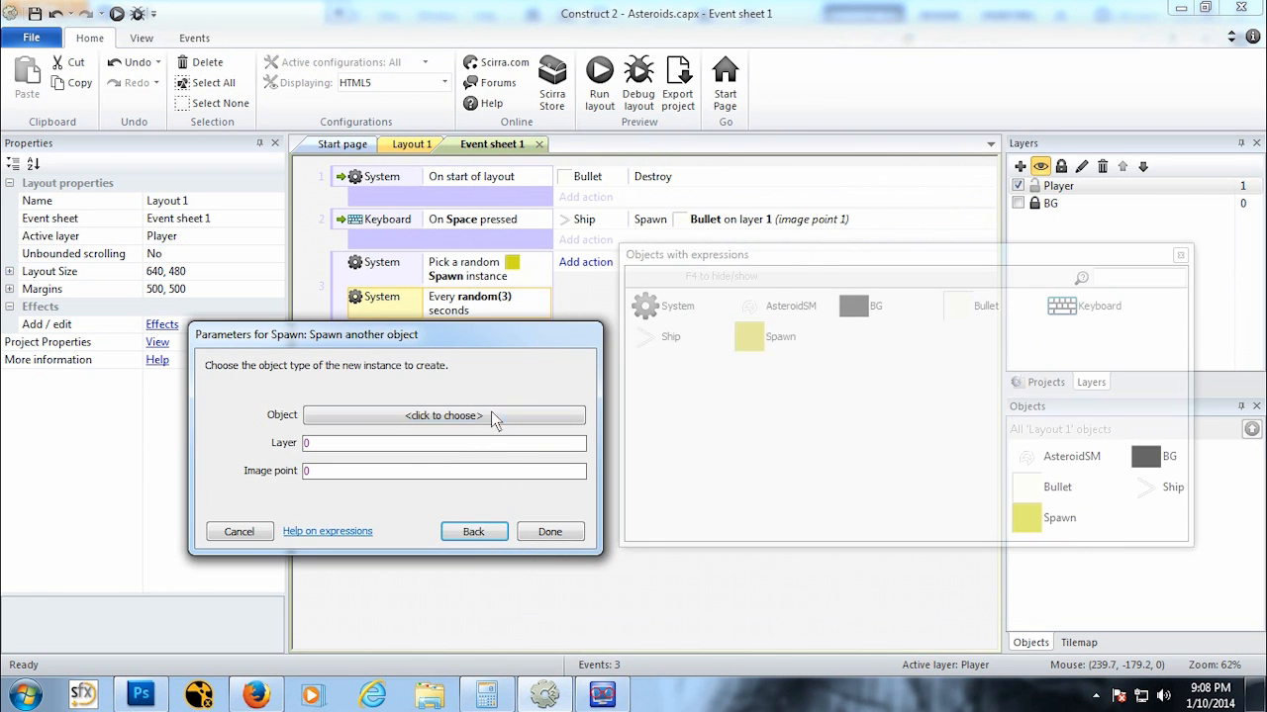
left_click(490, 416)
left_click(428, 287)
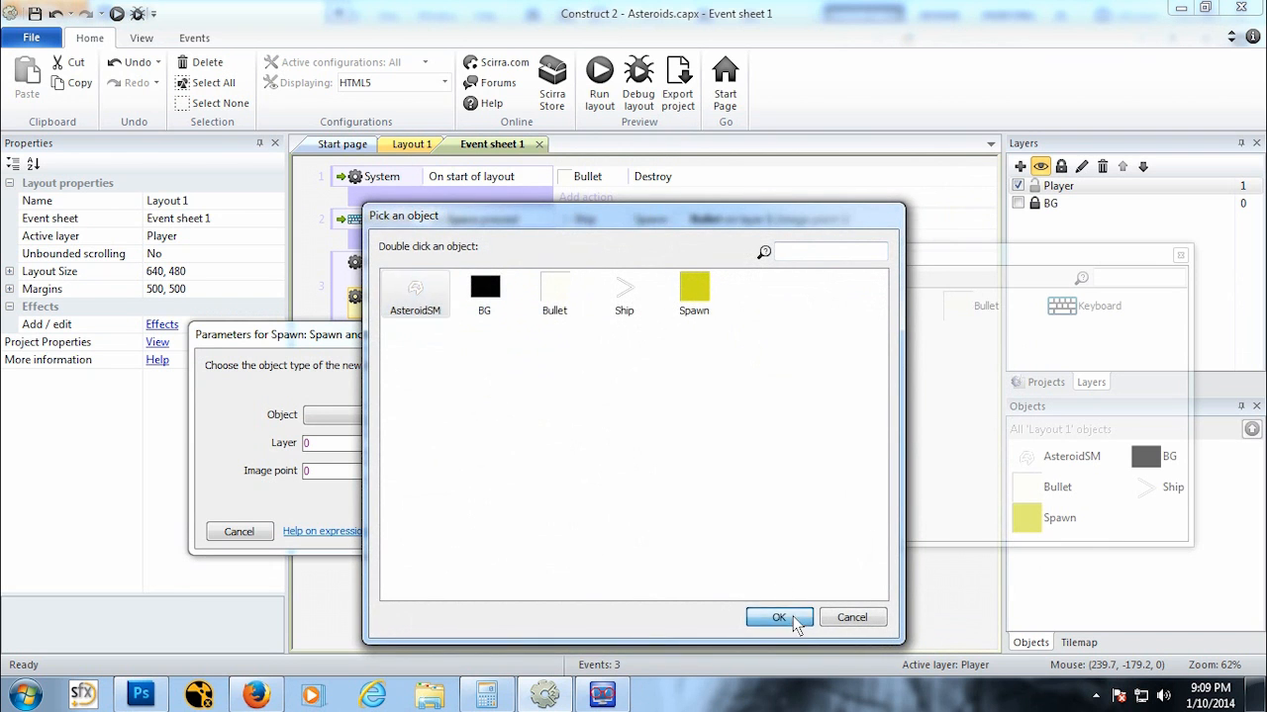
left_click(795, 619)
type("1")
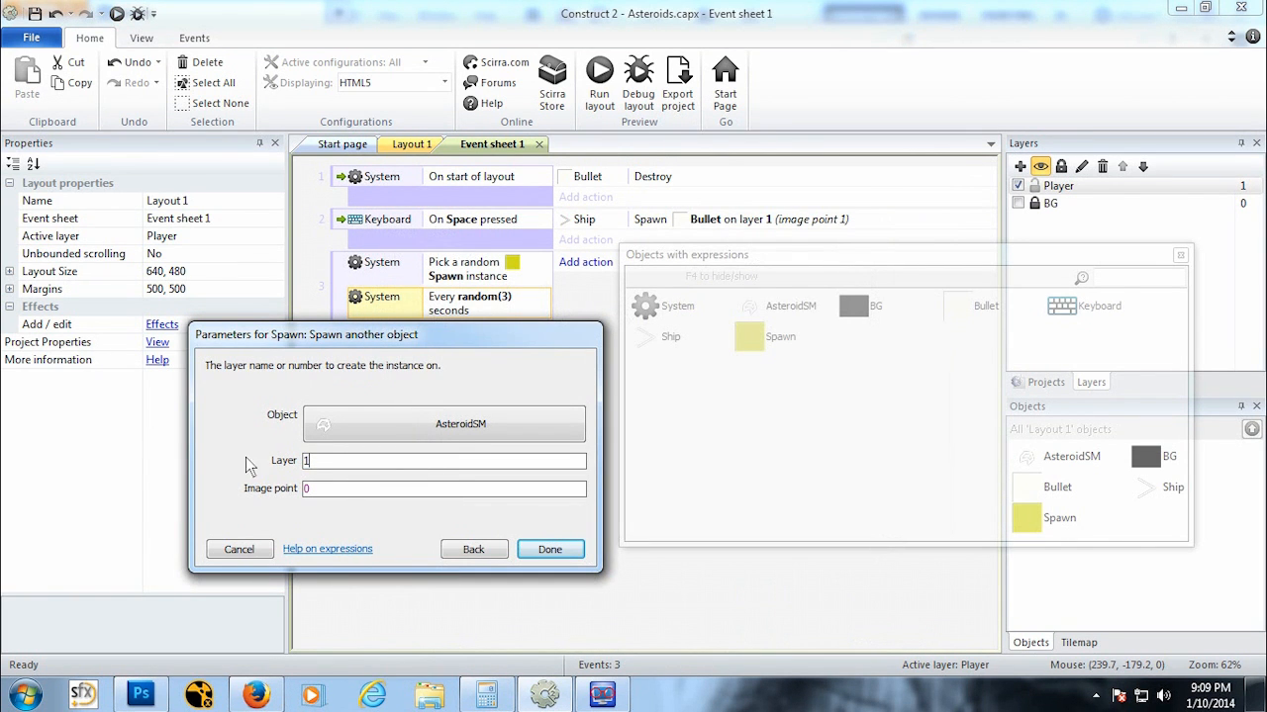
left_click(548, 550)
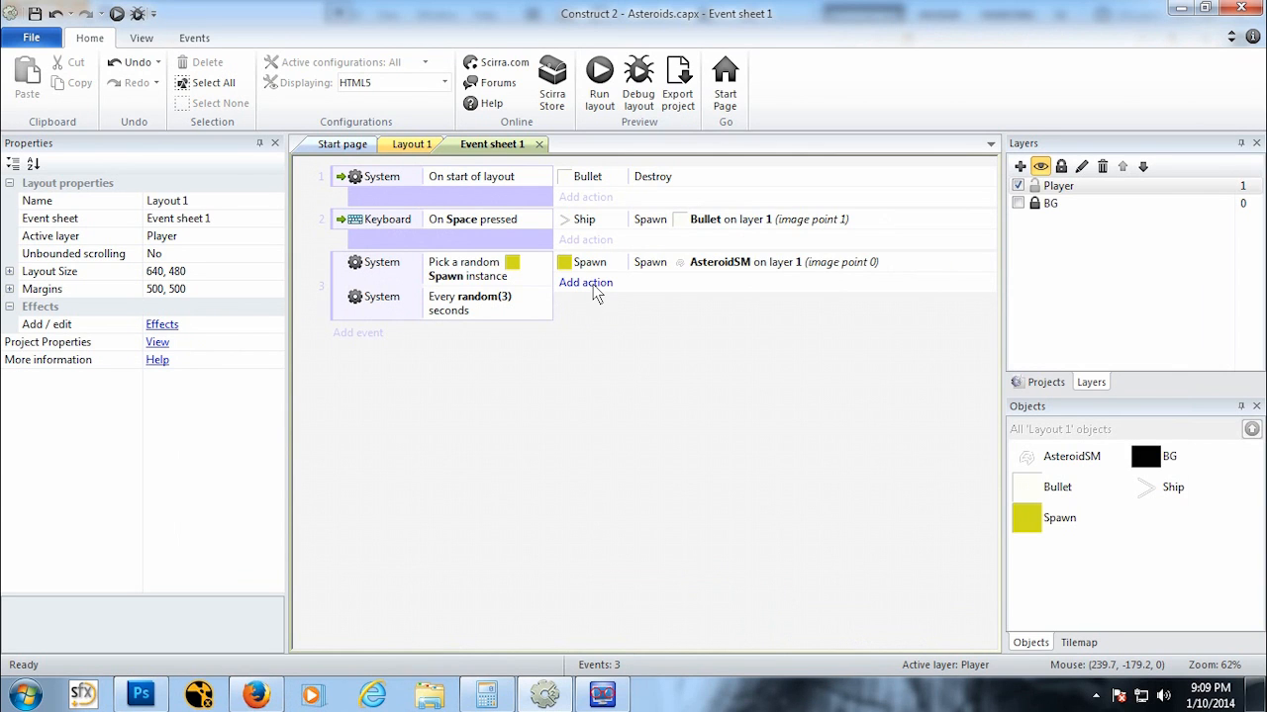
Step: Add an action to the spawn event setting AsteroidSM's angle toward position Ship.X, Ship.Y
left_click(409, 148)
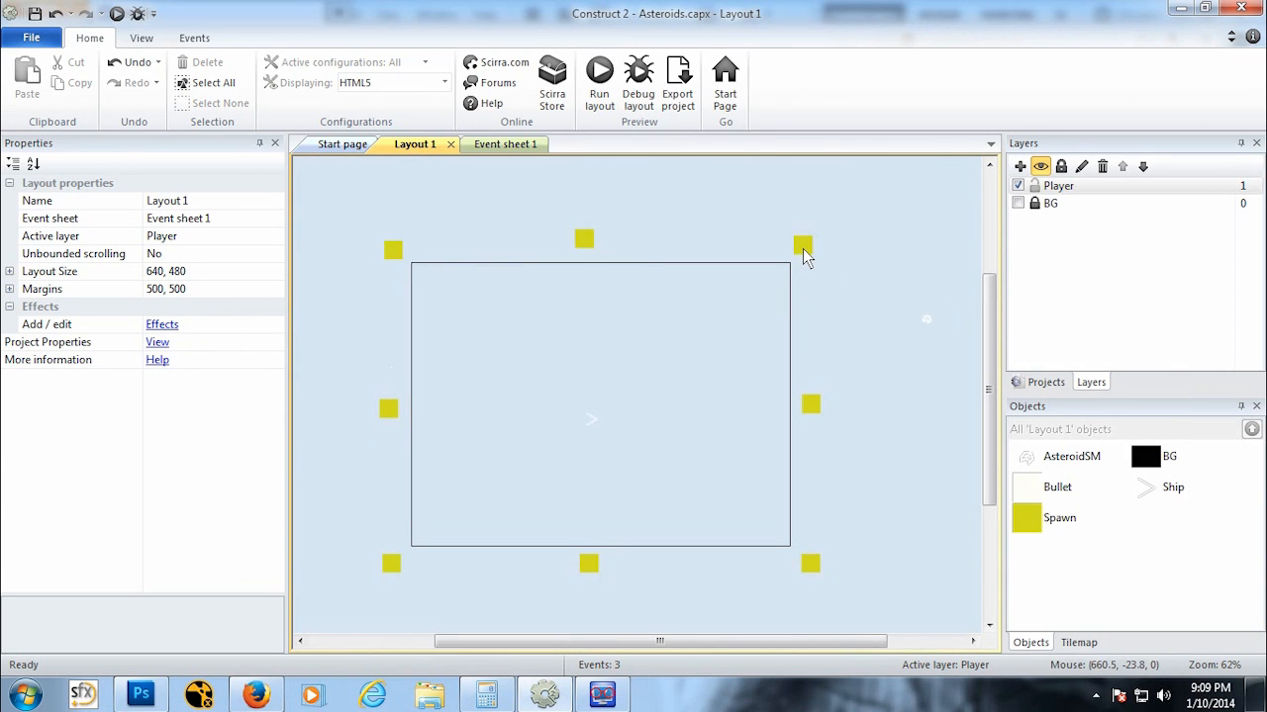
left_click(507, 144)
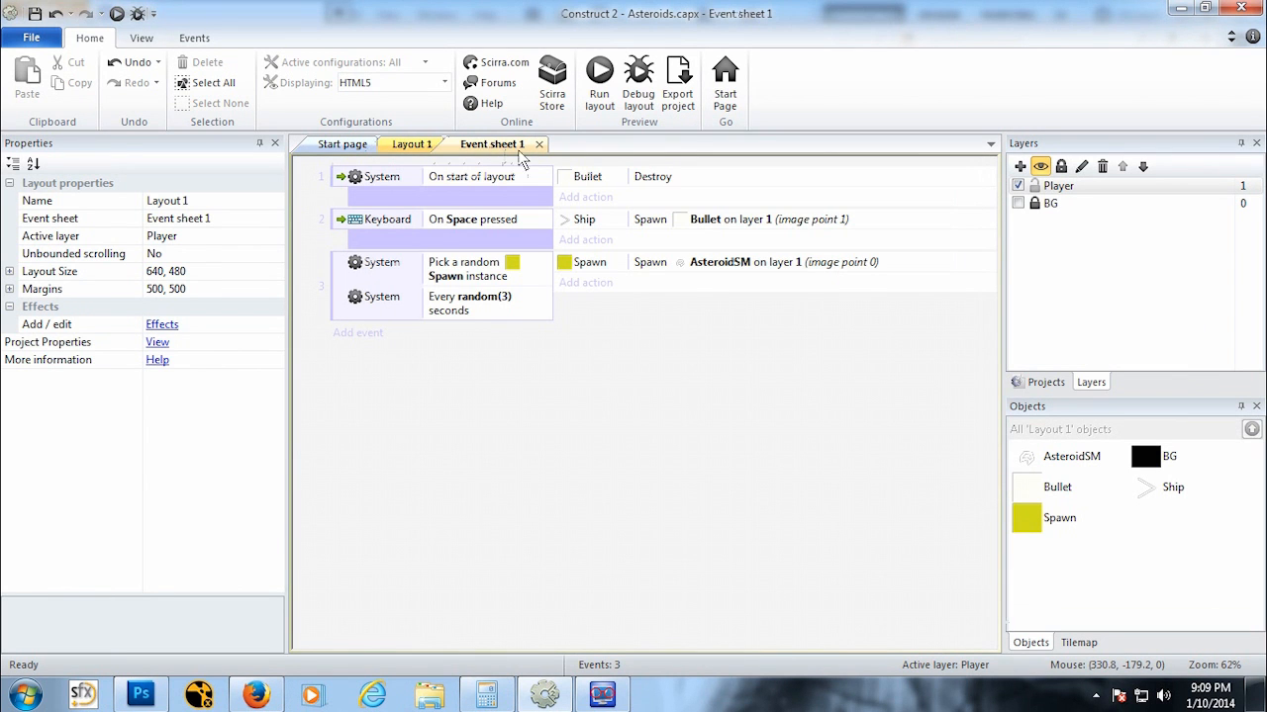
left_click(590, 283)
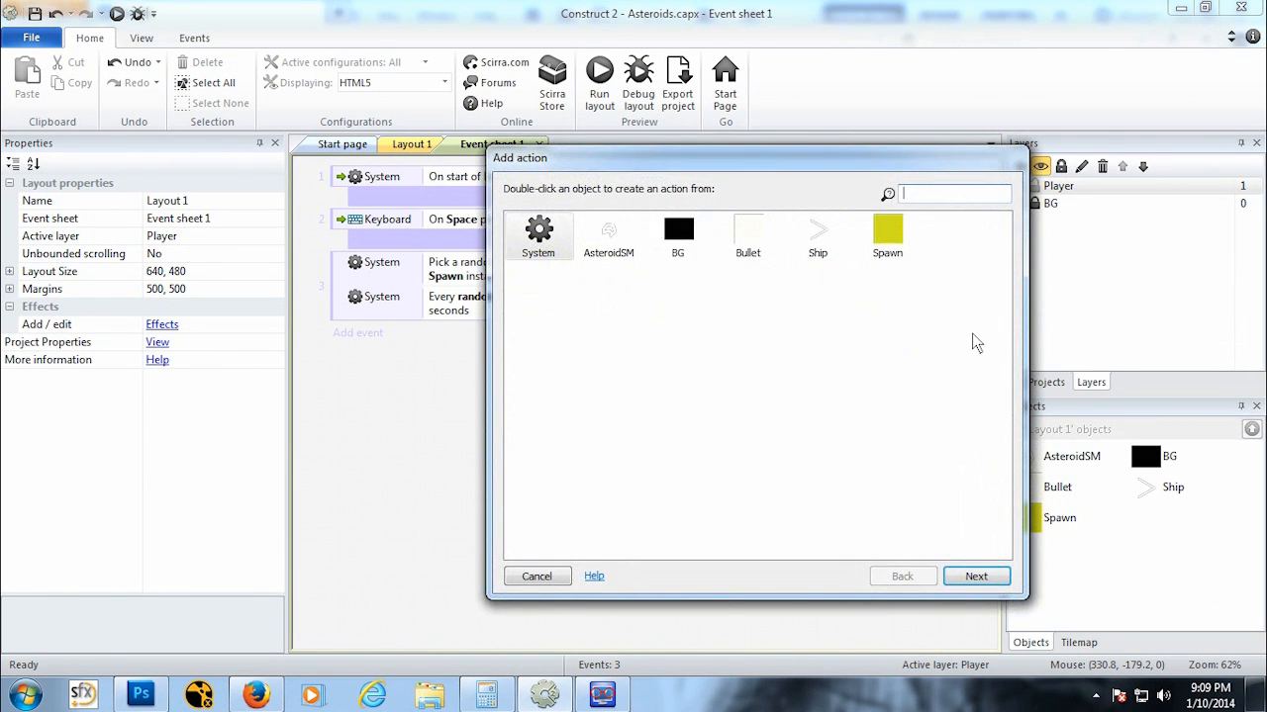
double_click(615, 238)
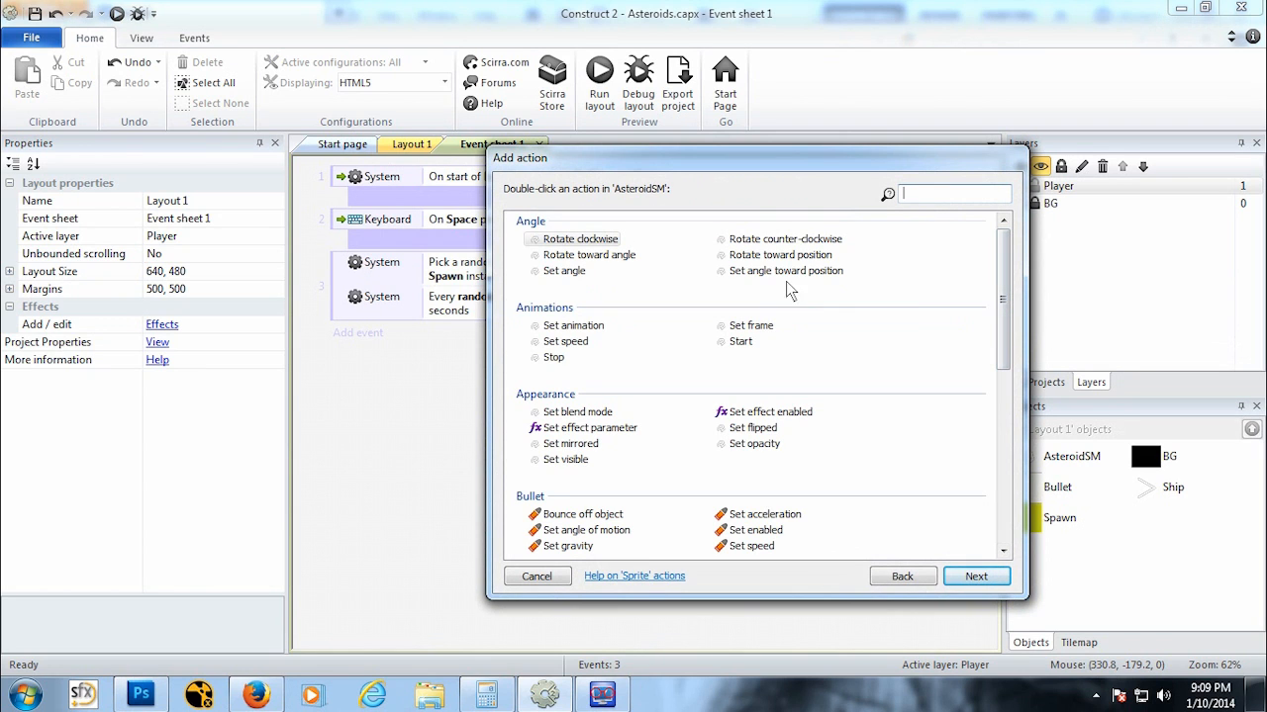
double_click(735, 272)
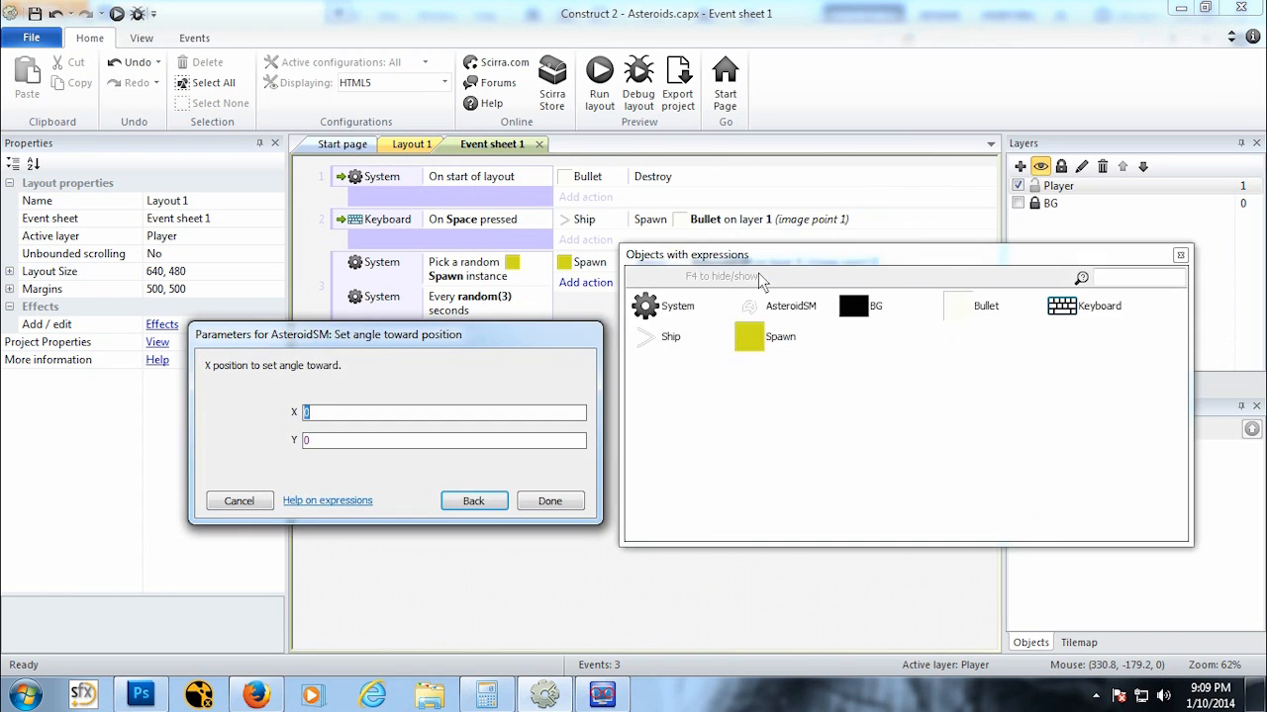
type("S")
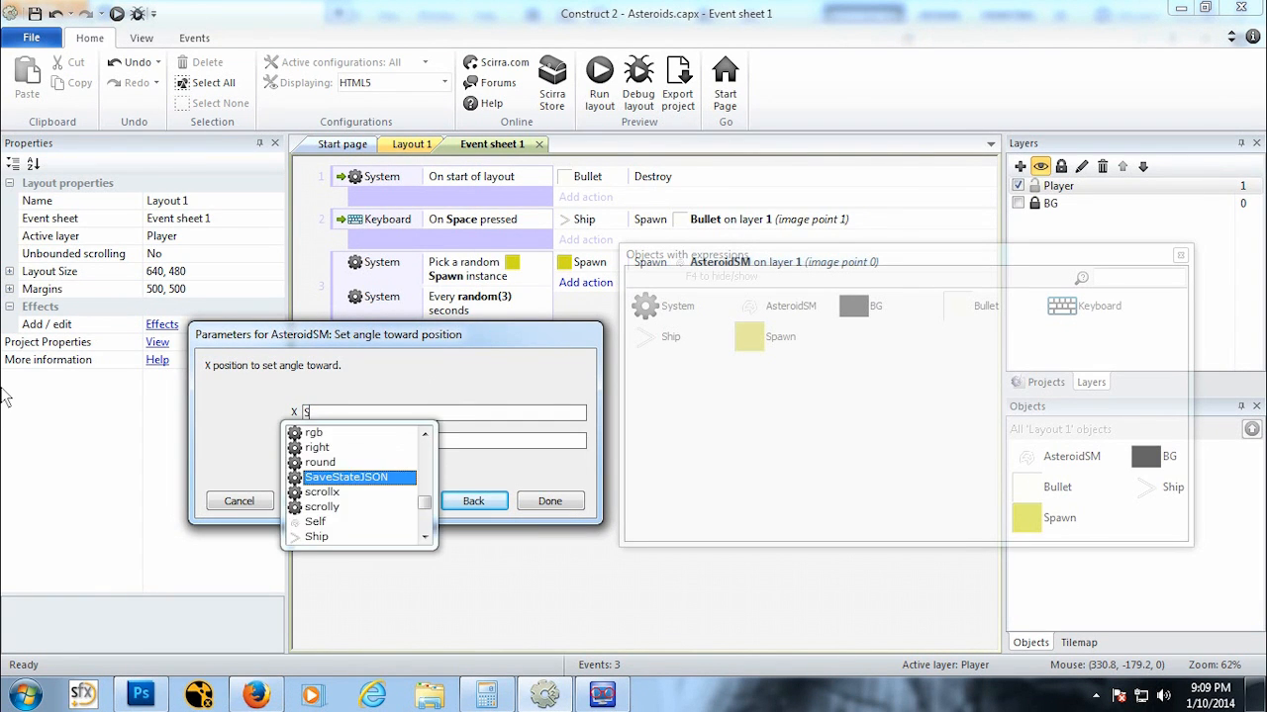
type("hip.x")
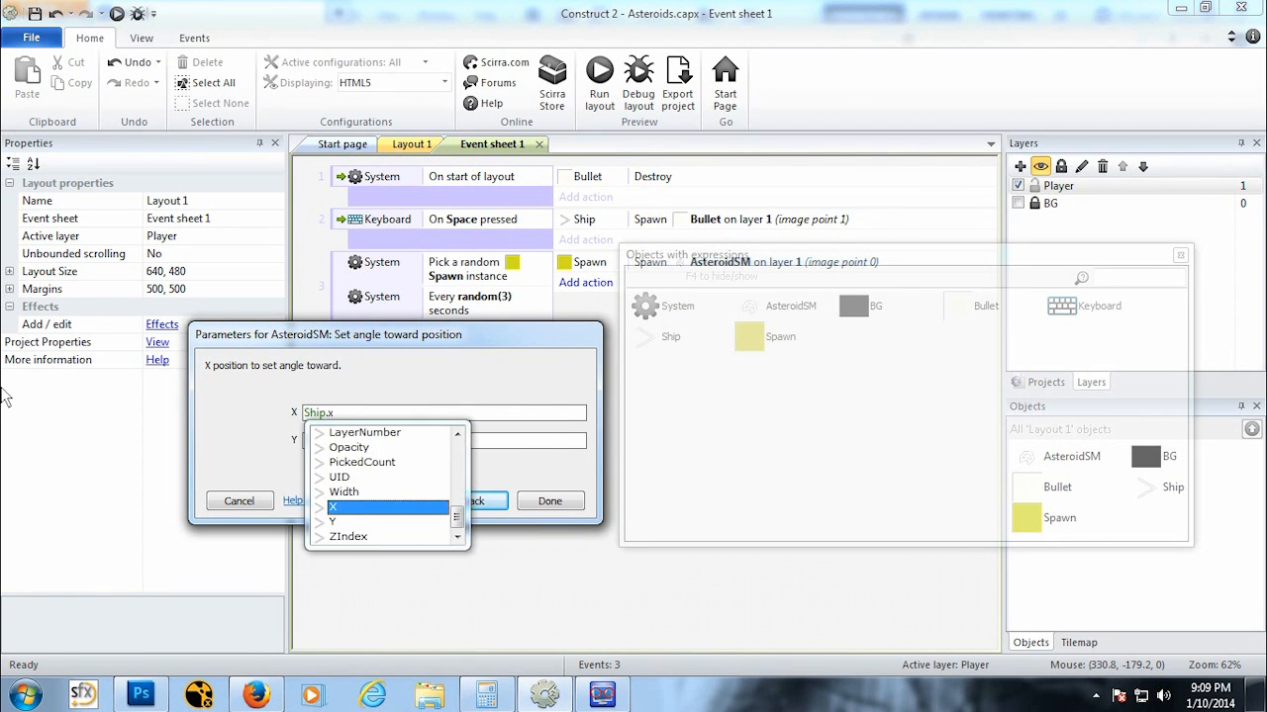
key("Return")
key("Tab")
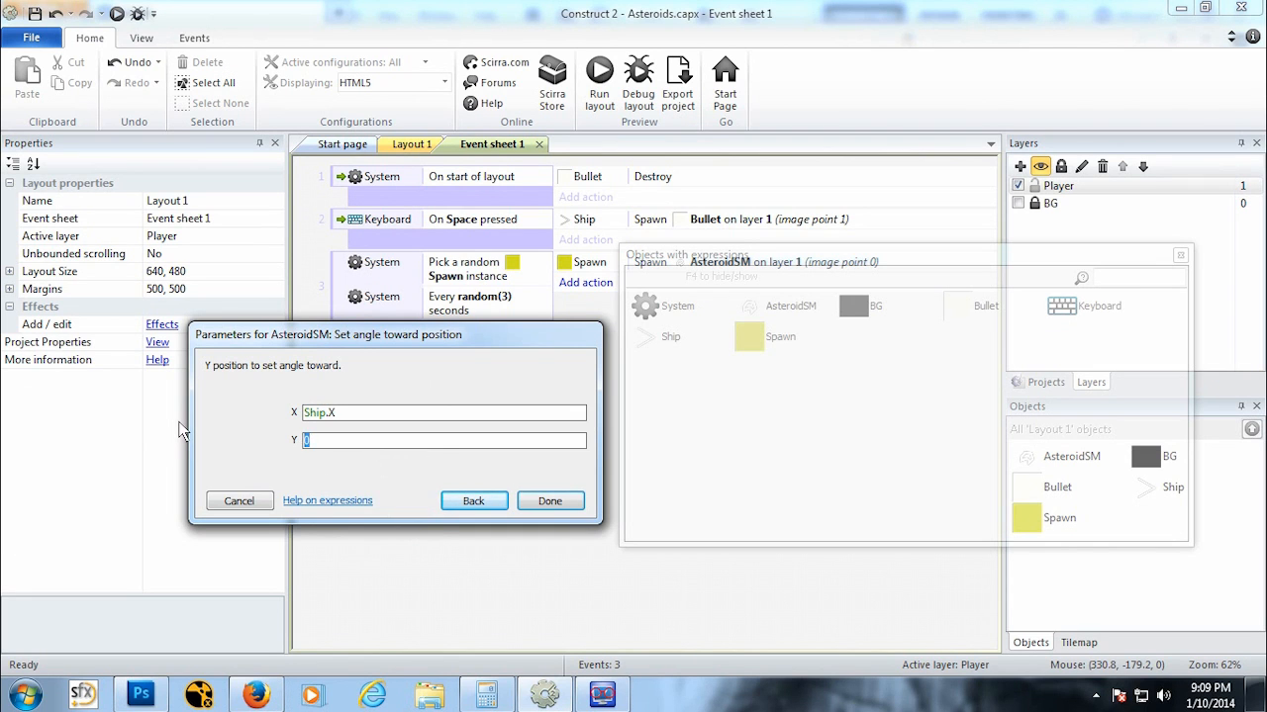
type("Ship")
type(".")
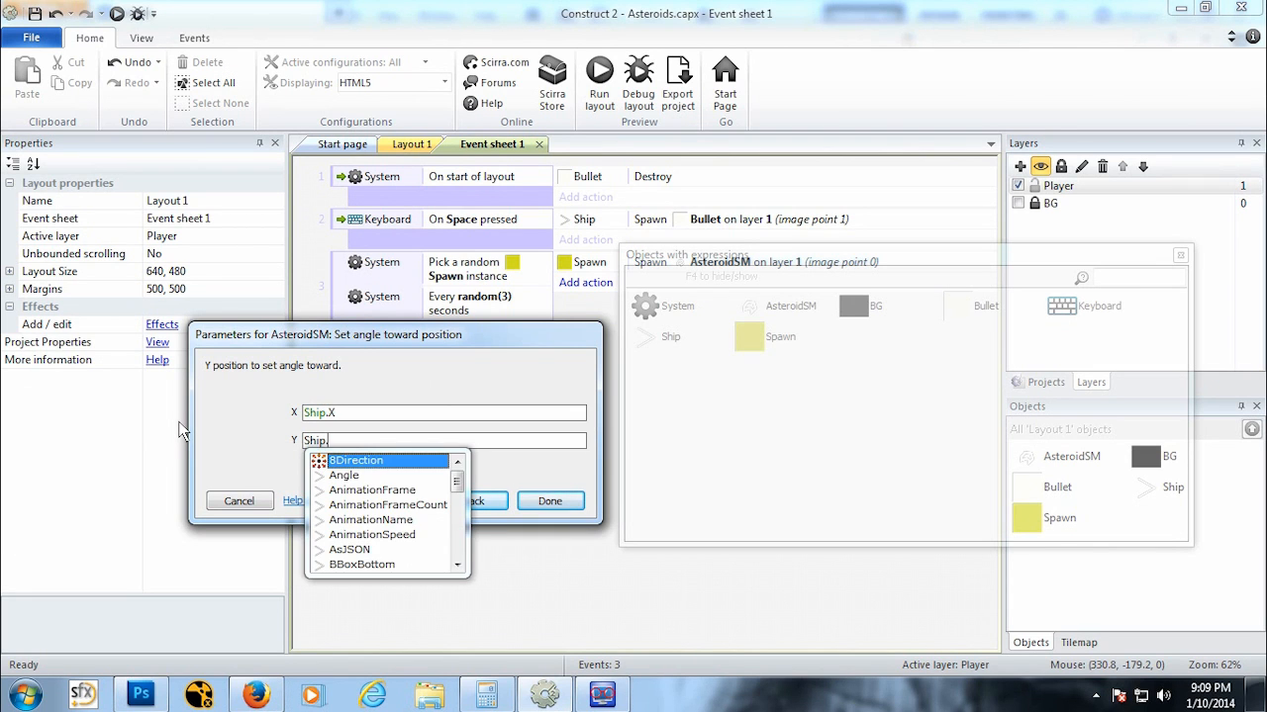
type("Y")
left_click(550, 501)
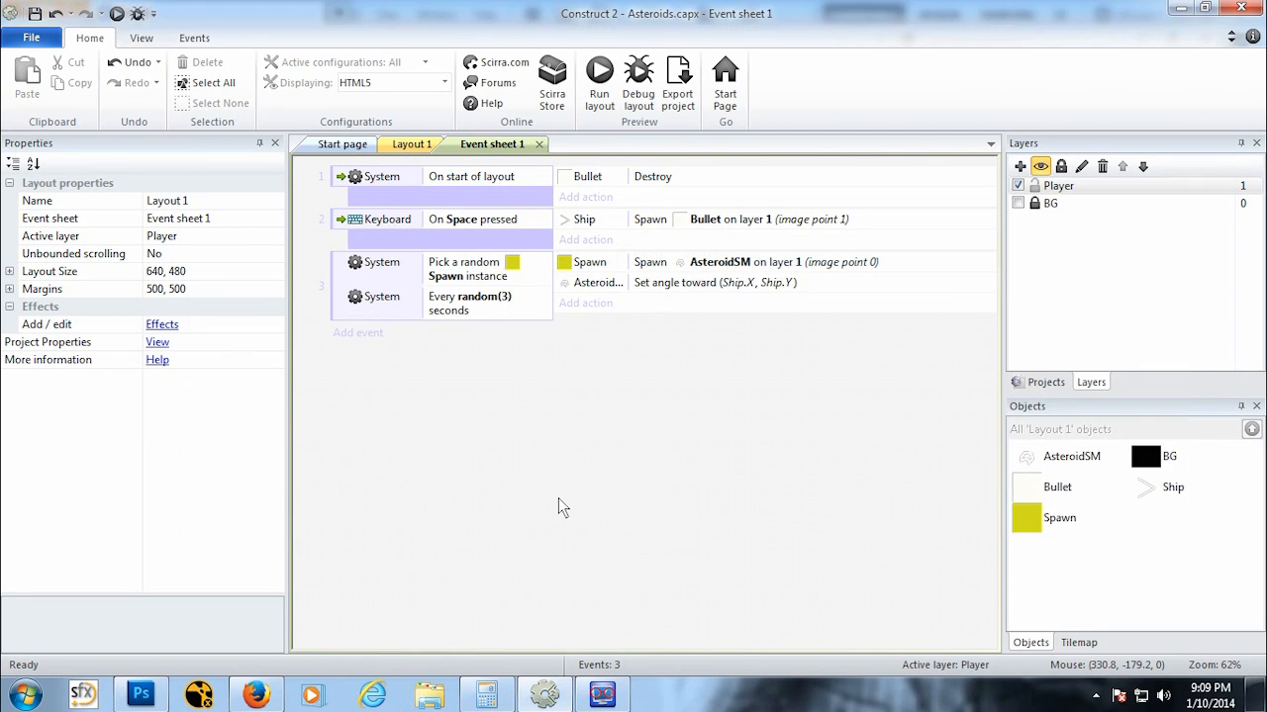
Step: Run the layout preview and steer the ship around to test the asteroid spawning and aiming
left_click(117, 13)
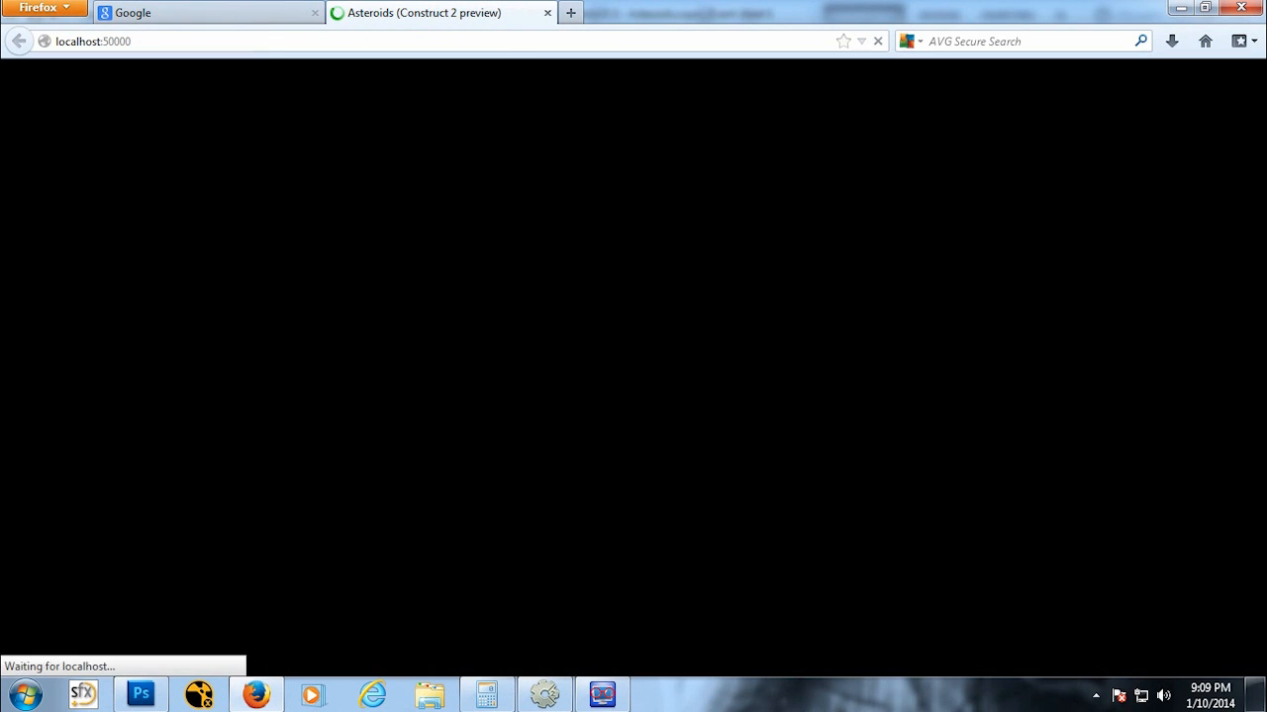
key("Left")
key("Up")
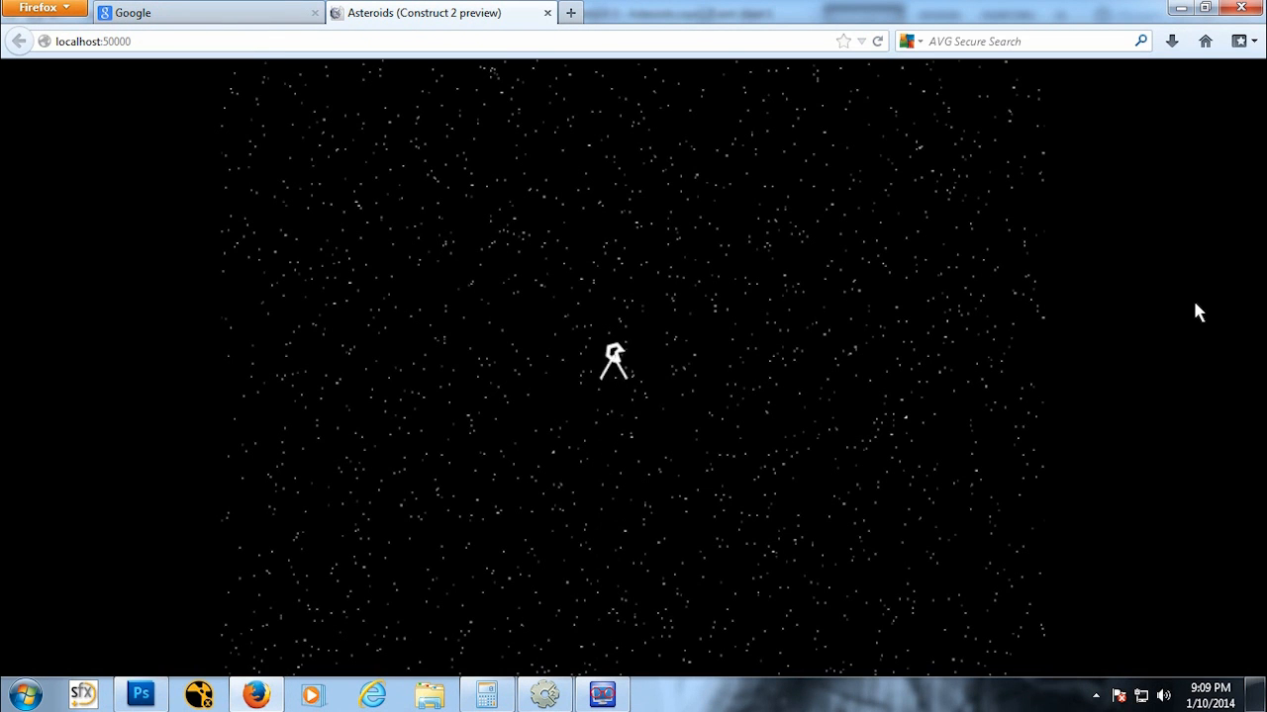
key("Right")
key("Right")
key("Up")
key("Right")
key("Right")
key("Up")
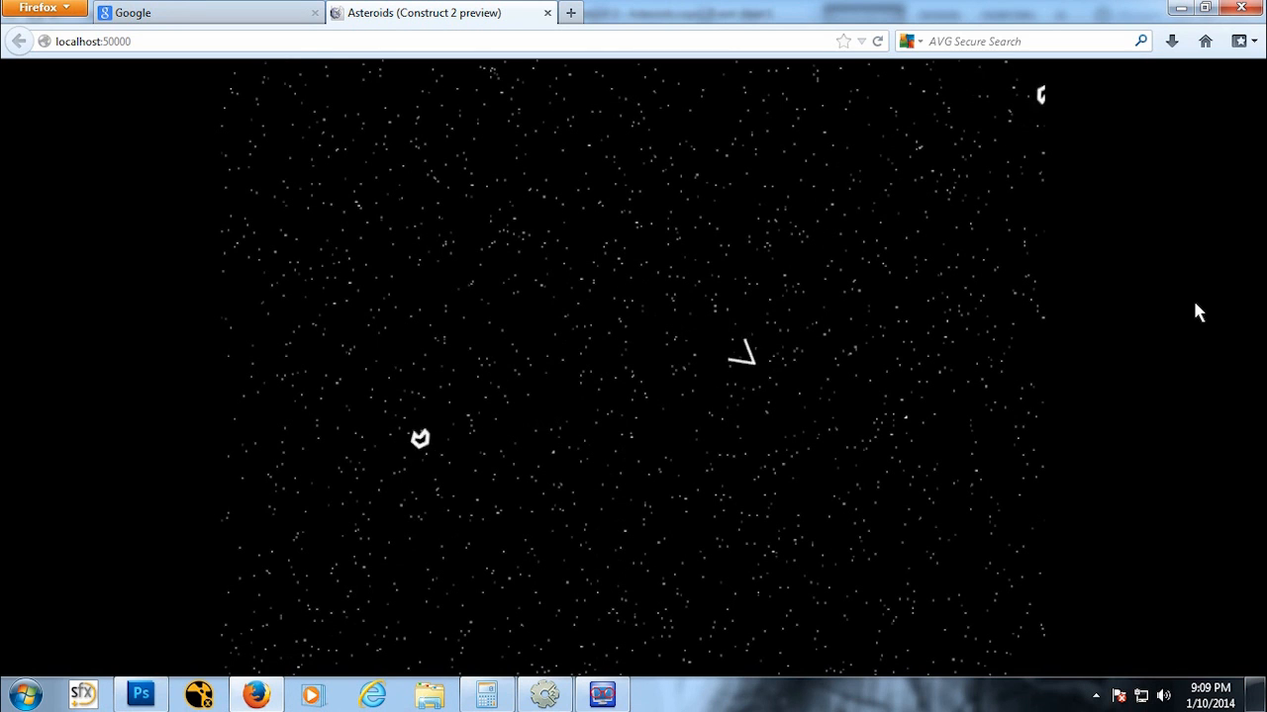
key("Up")
key("Right")
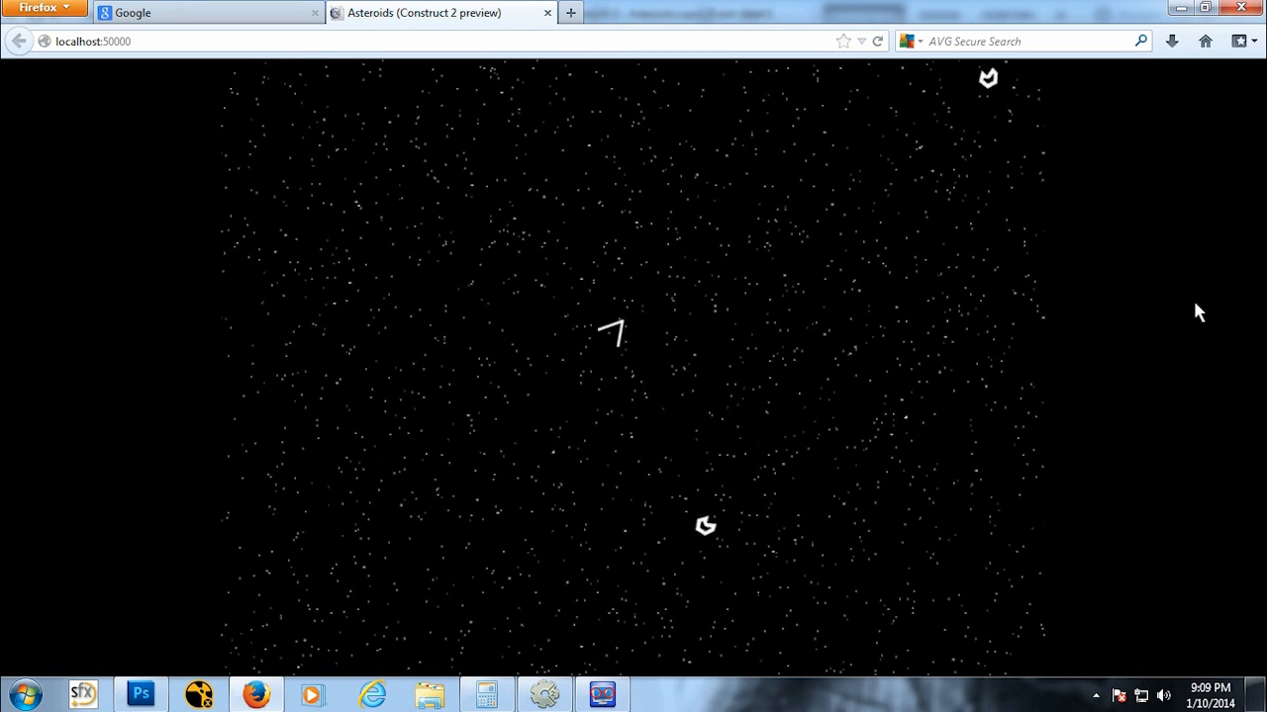
key("Left")
key("Left")
key("Left")
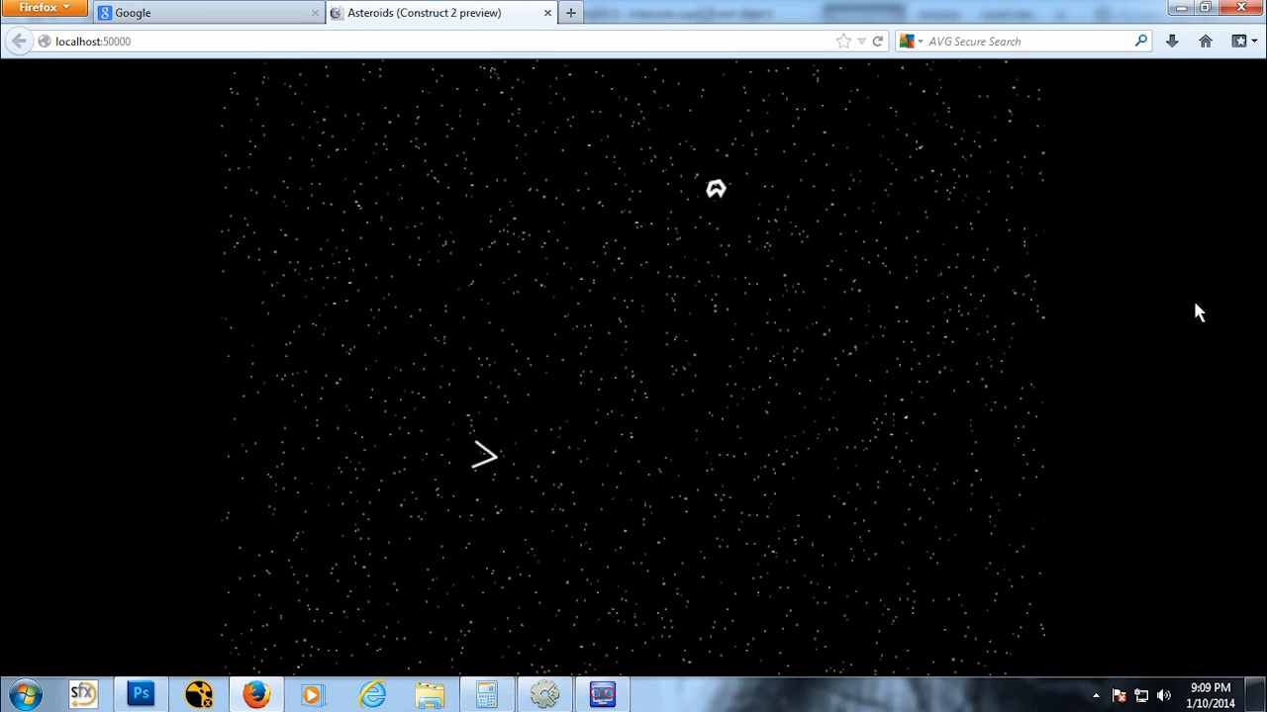
key("Left")
key("Left")
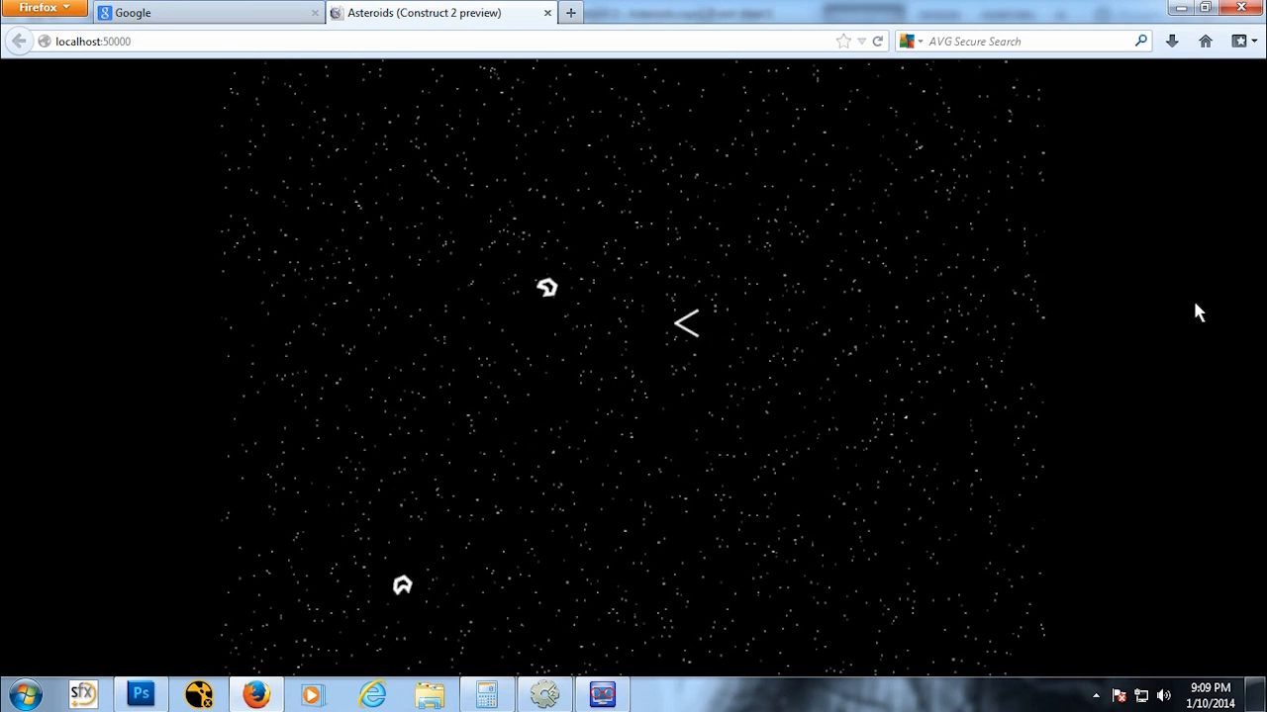
key("Right")
key("Left")
key("Left")
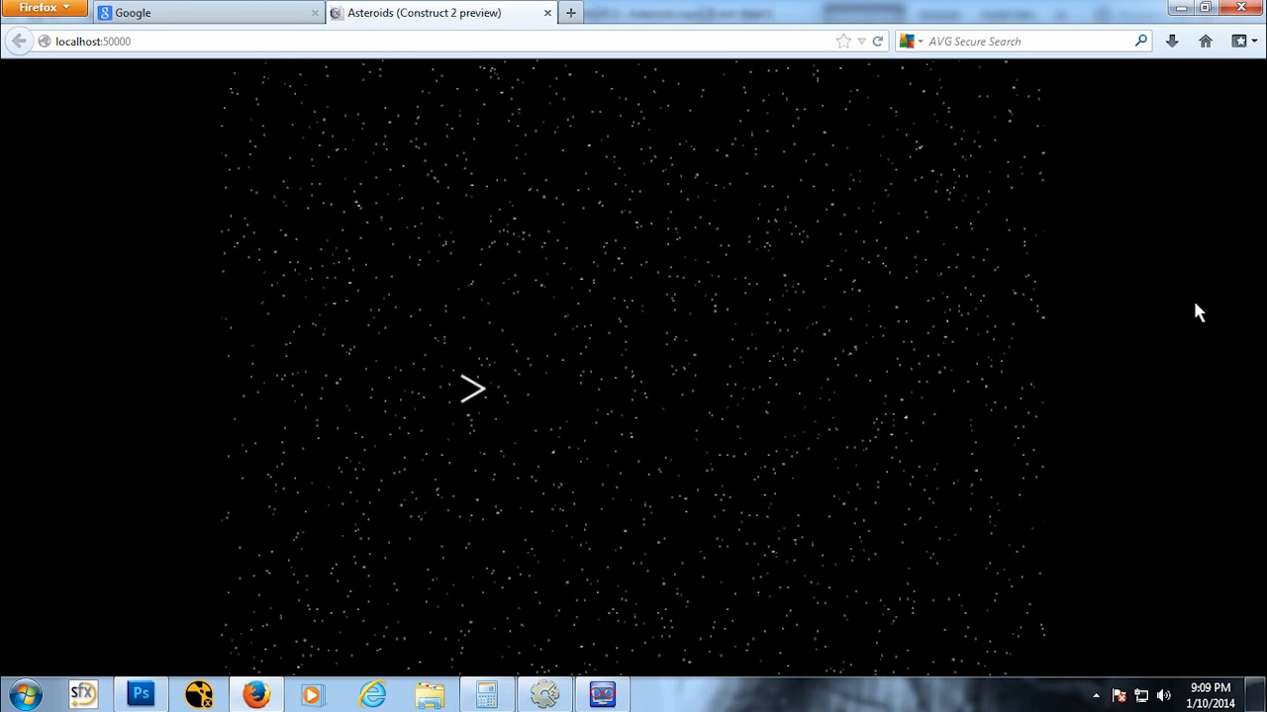
key("Left")
key("Left")
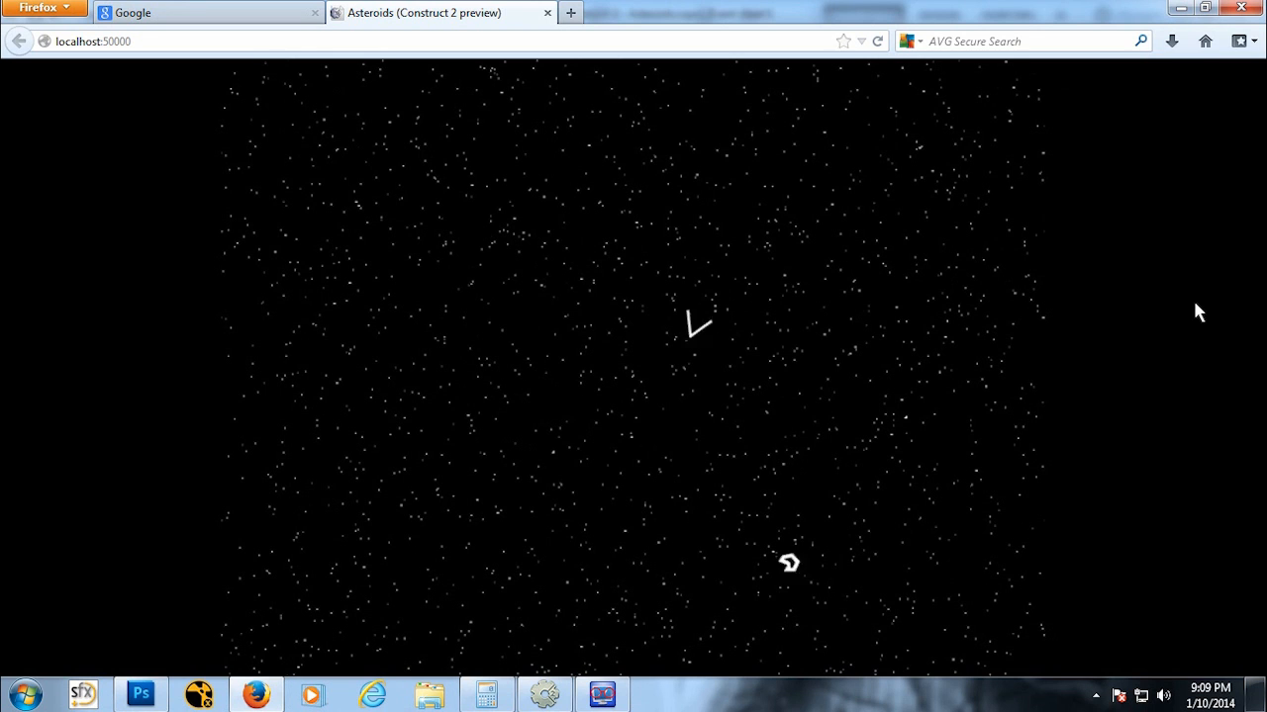
key("Left")
key("Left")
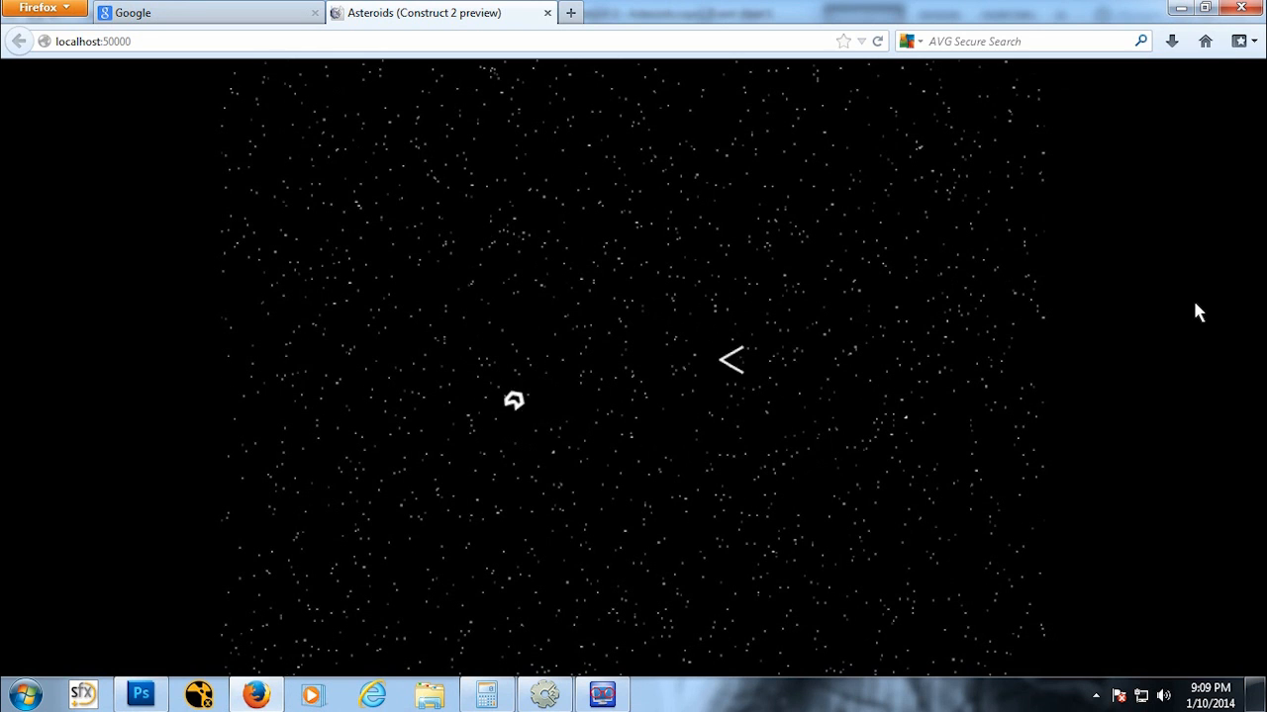
key("Right")
key("Left")
key("Up")
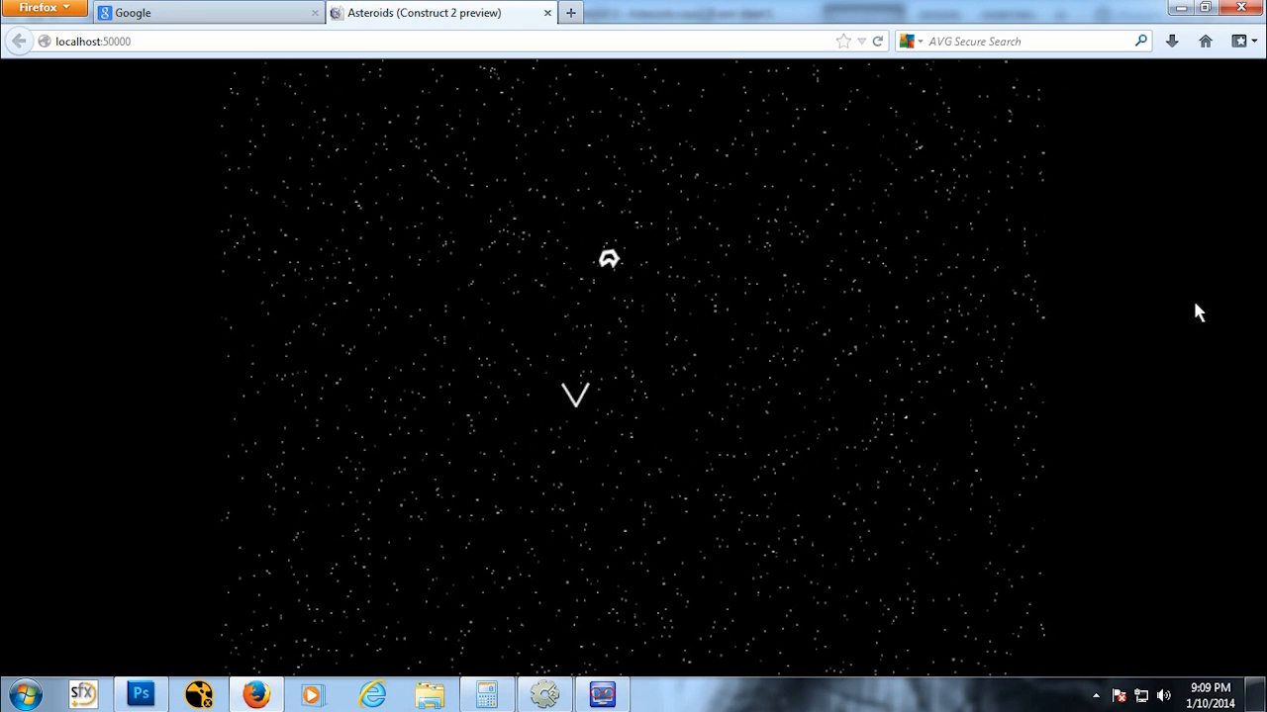
key("Left")
key("Right")
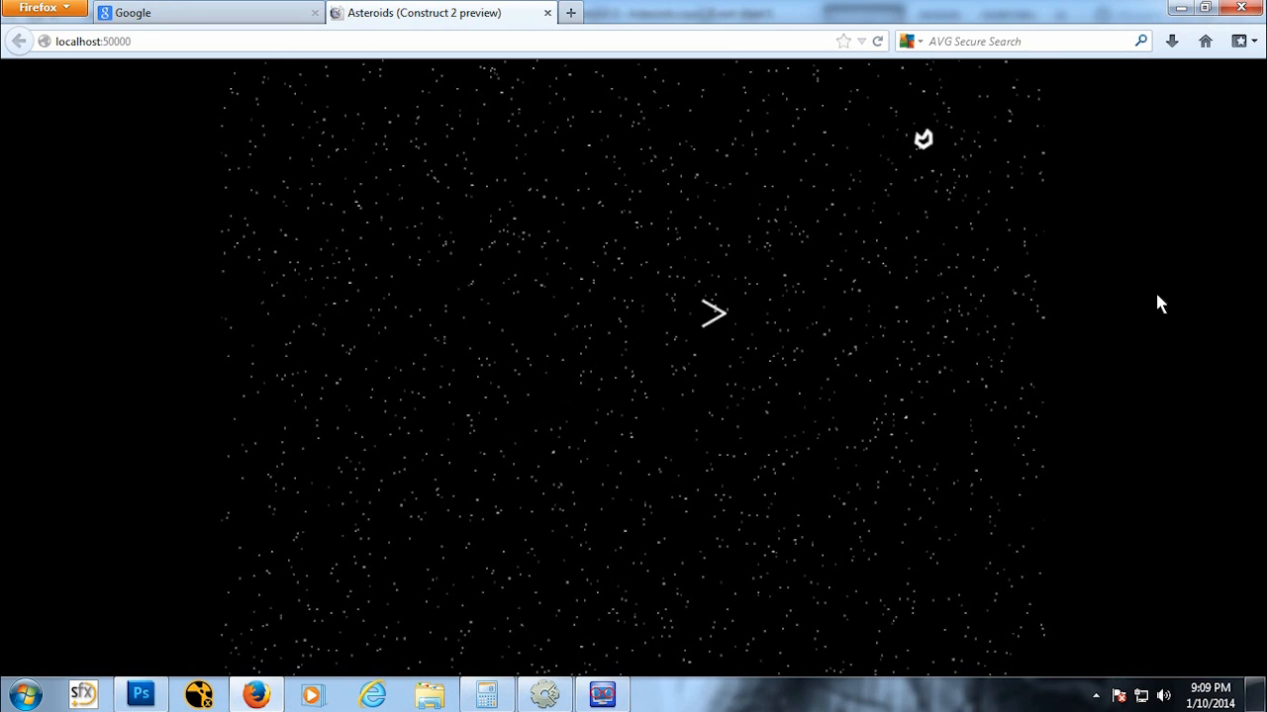
left_click(548, 13)
left_click(550, 692)
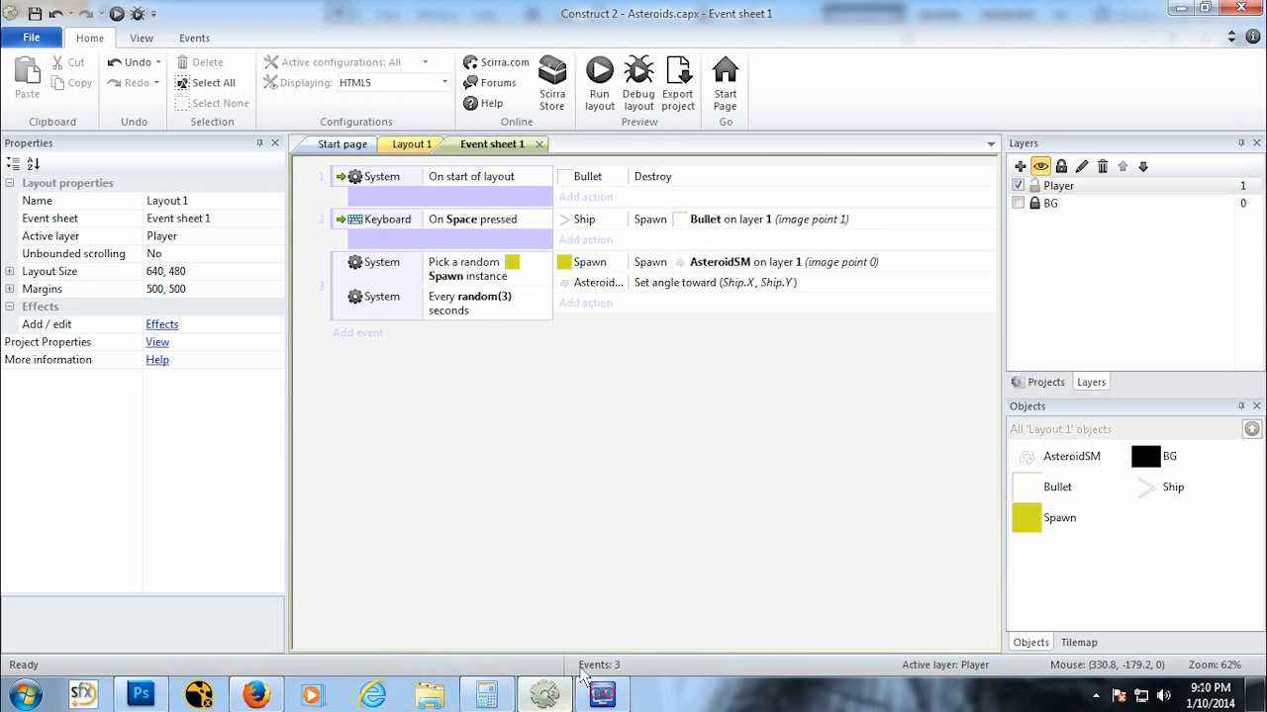
Step: Set the AsteroidSM sprite's Bullet behavior speed to 100
left_click(410, 144)
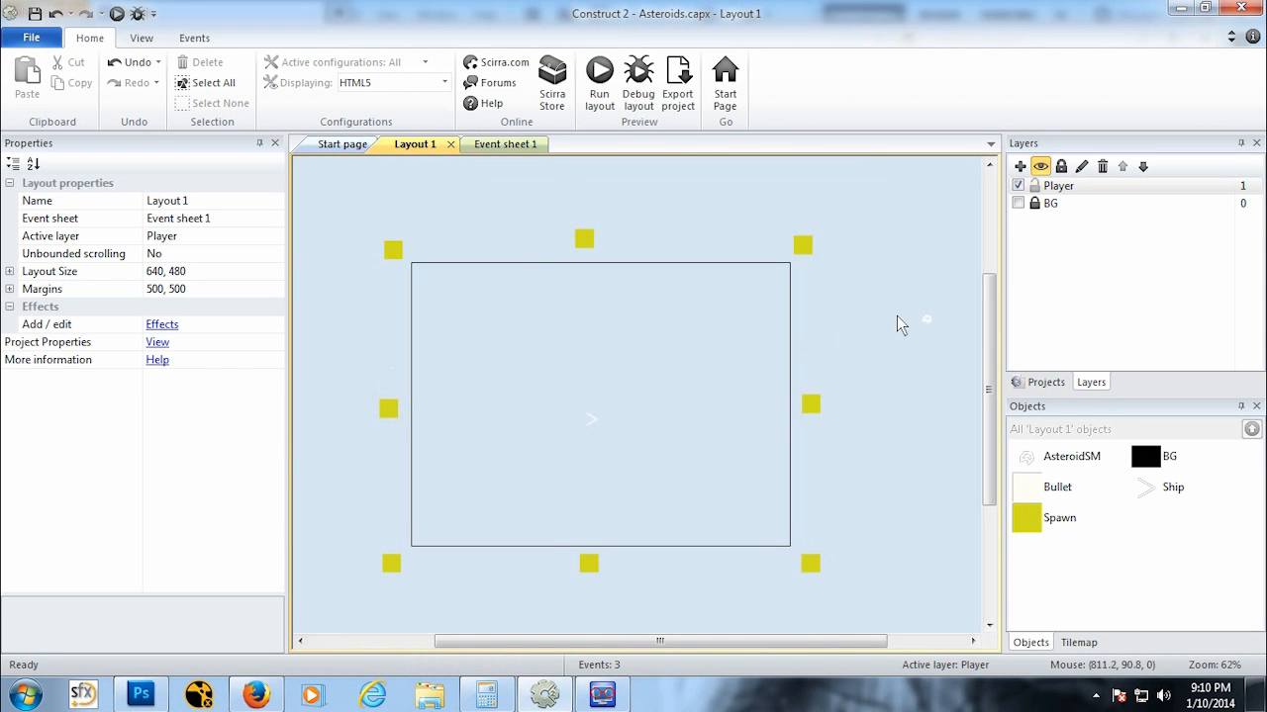
left_click(926, 319)
left_click(848, 60)
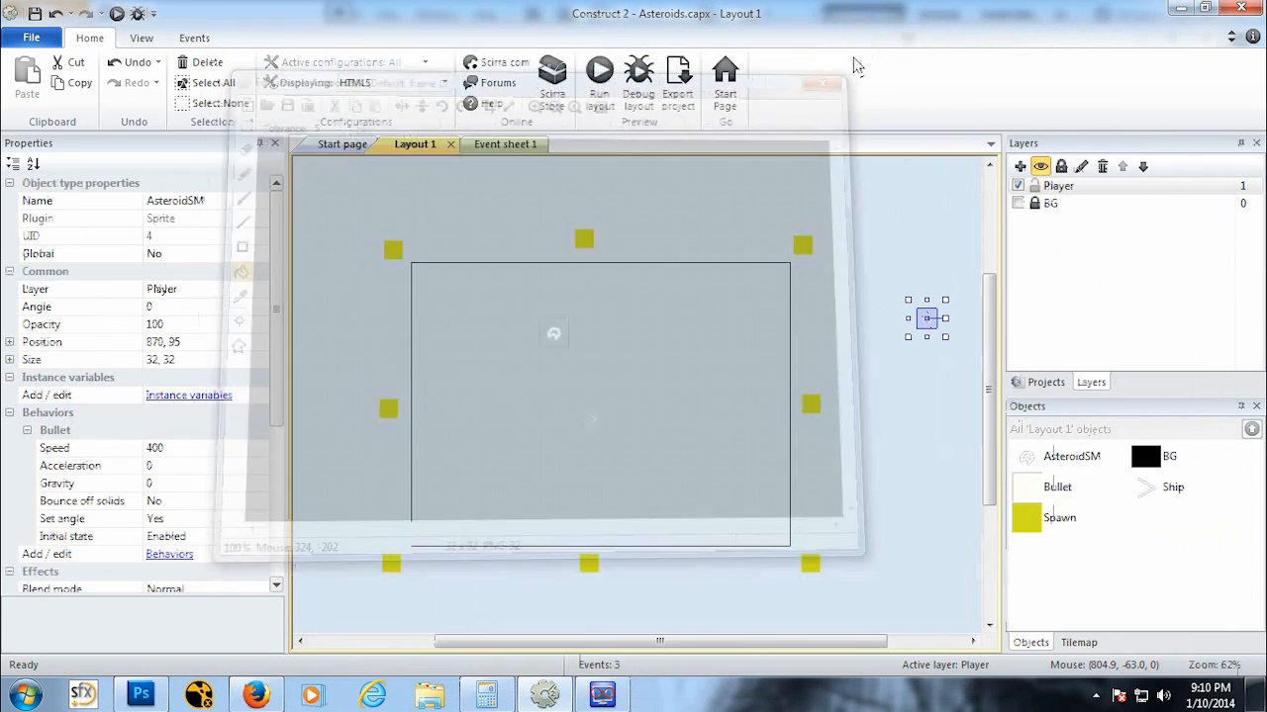
scroll(262, 295, "down", 3)
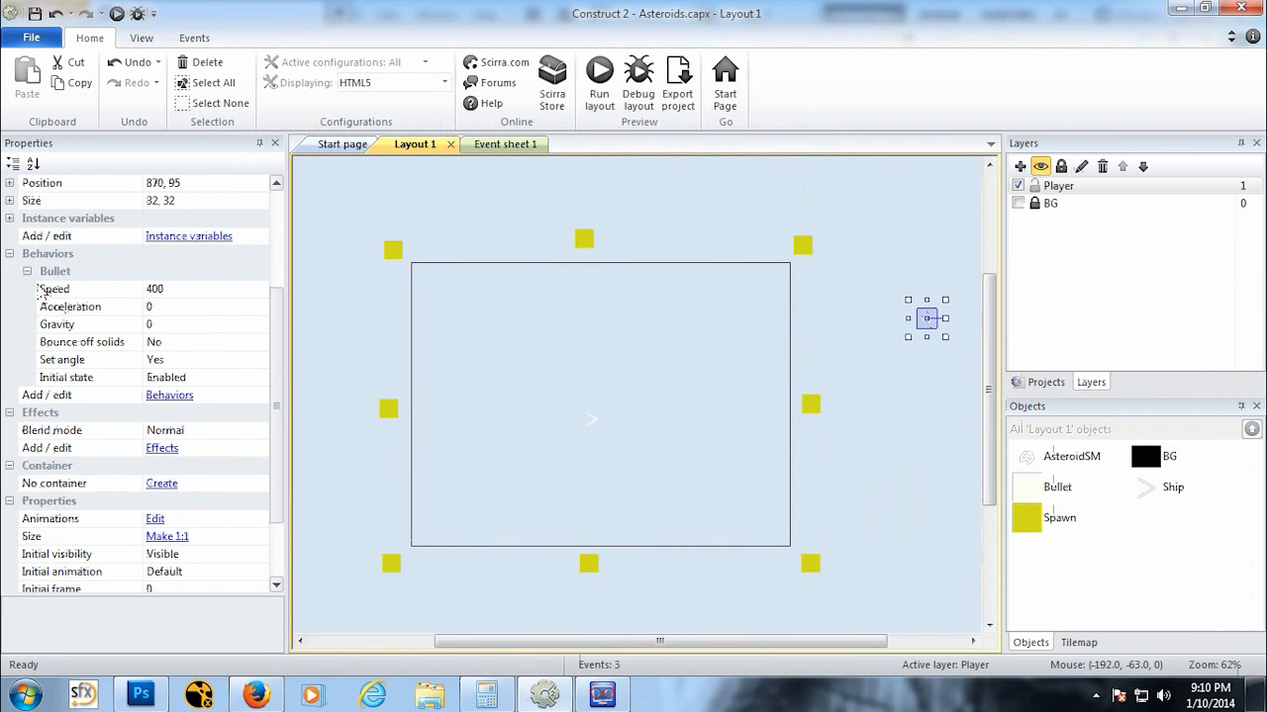
left_click(204, 291)
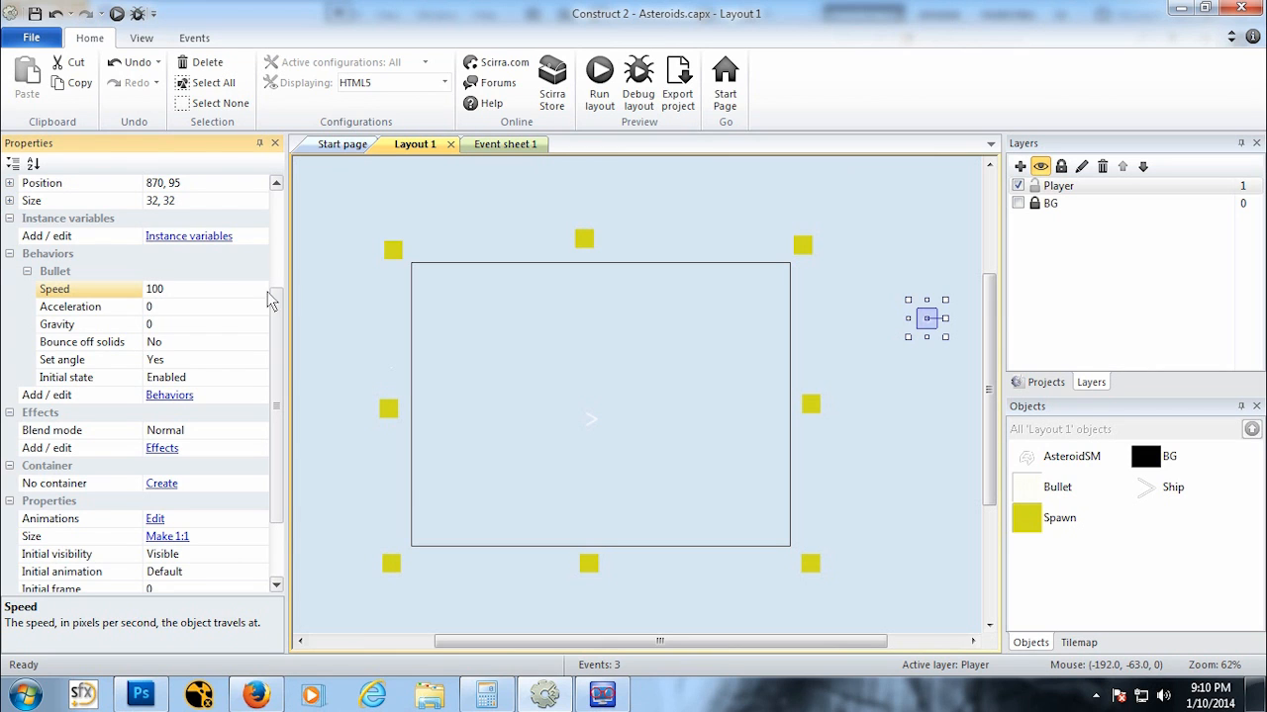
left_click(329, 302)
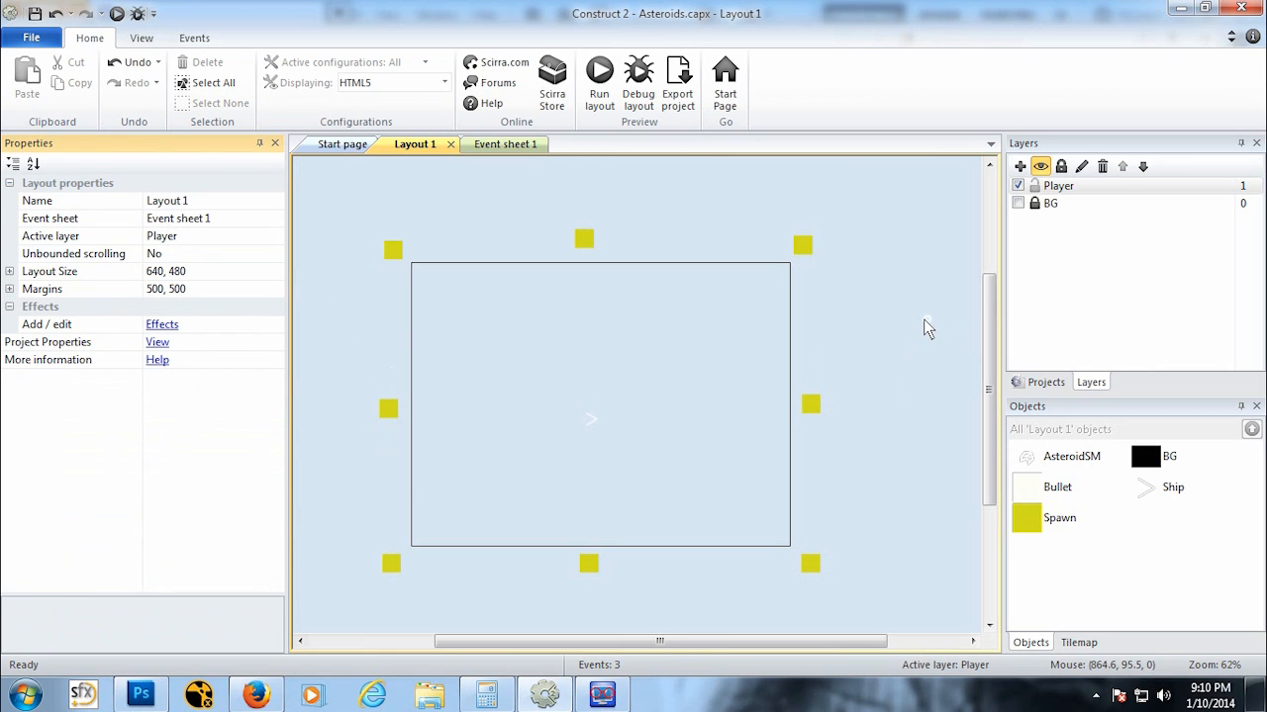
Step: Open the Ship sprite's image in the image editor, zoom in and select the collision polygon tool
left_click(594, 419)
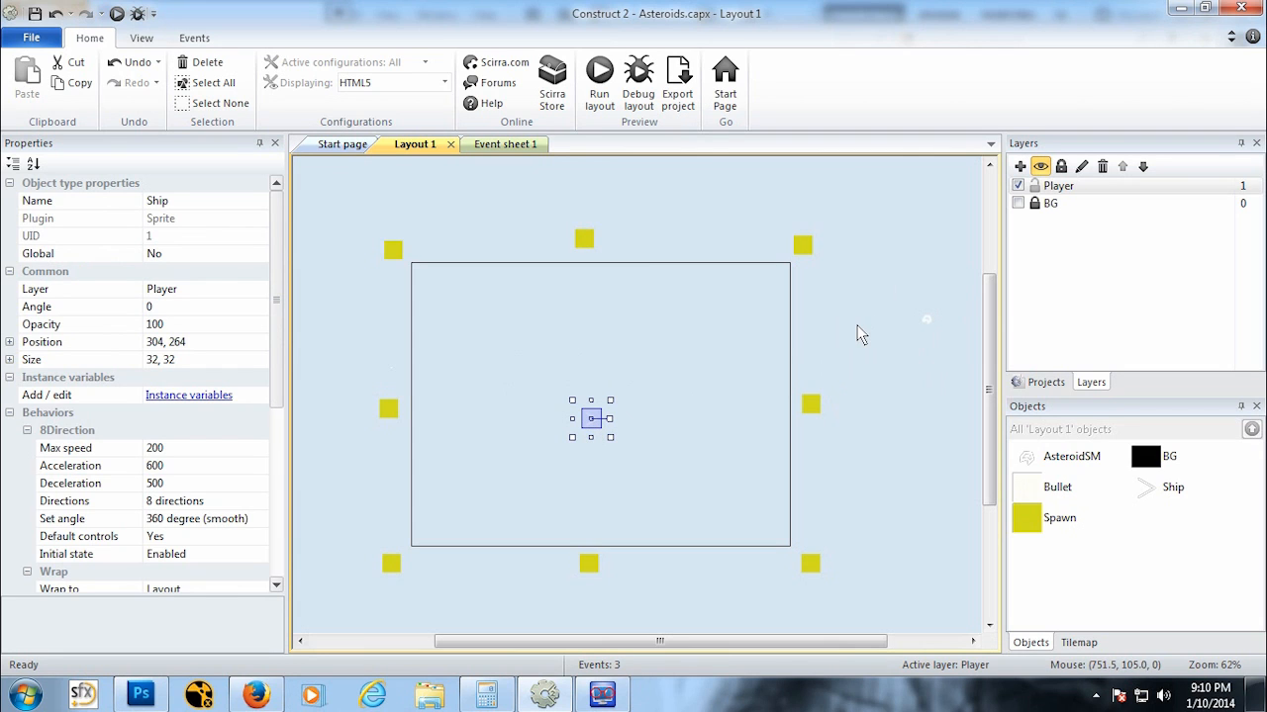
double_click(593, 423)
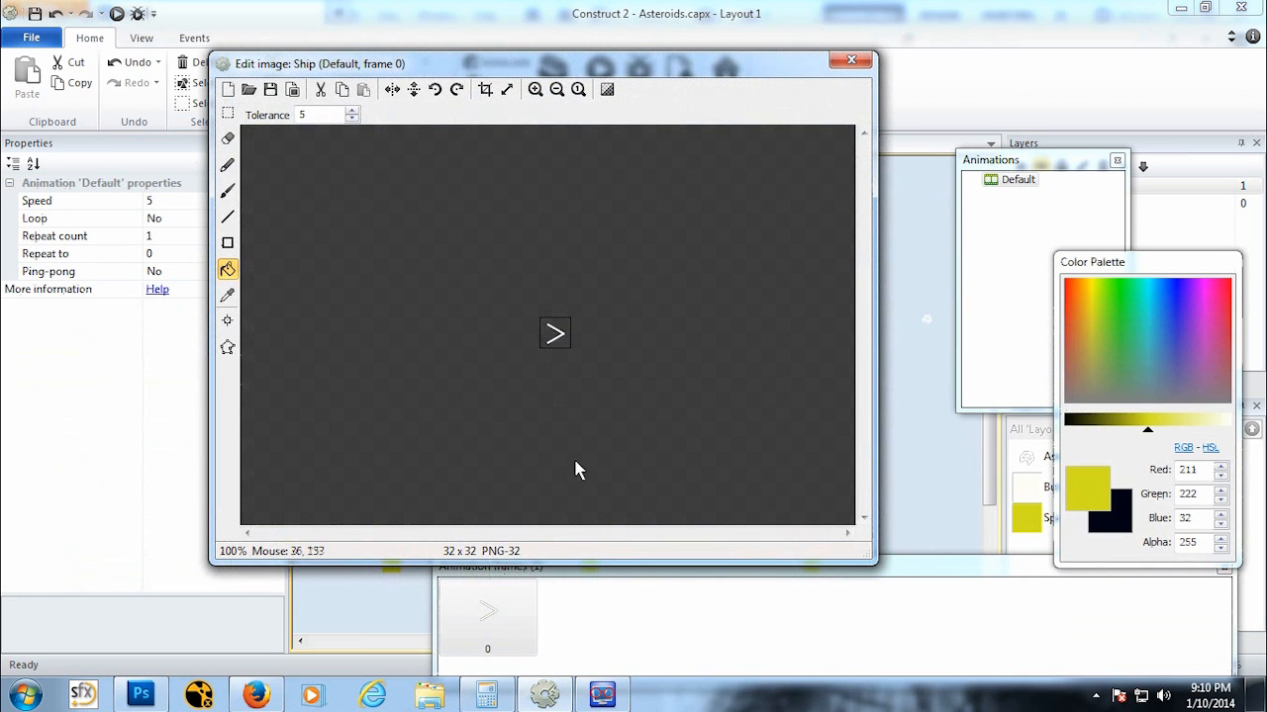
scroll(544, 356, "up", 4)
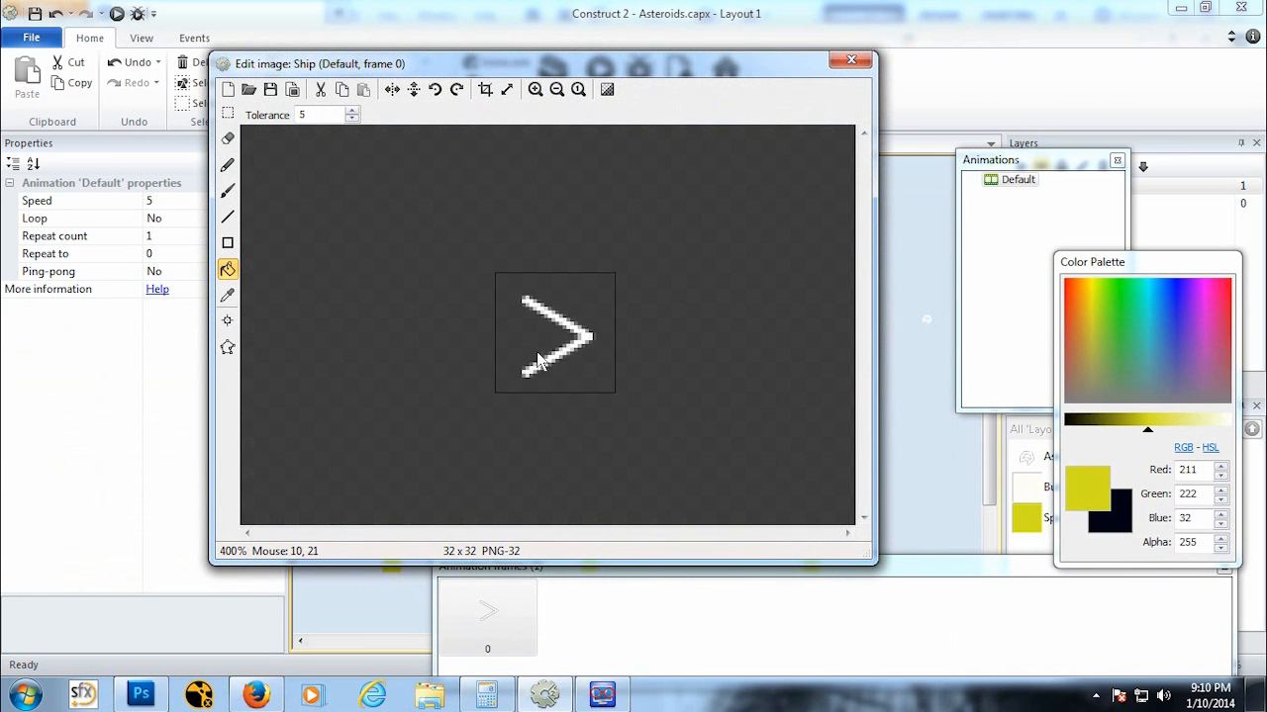
scroll(555, 355, "down", 1)
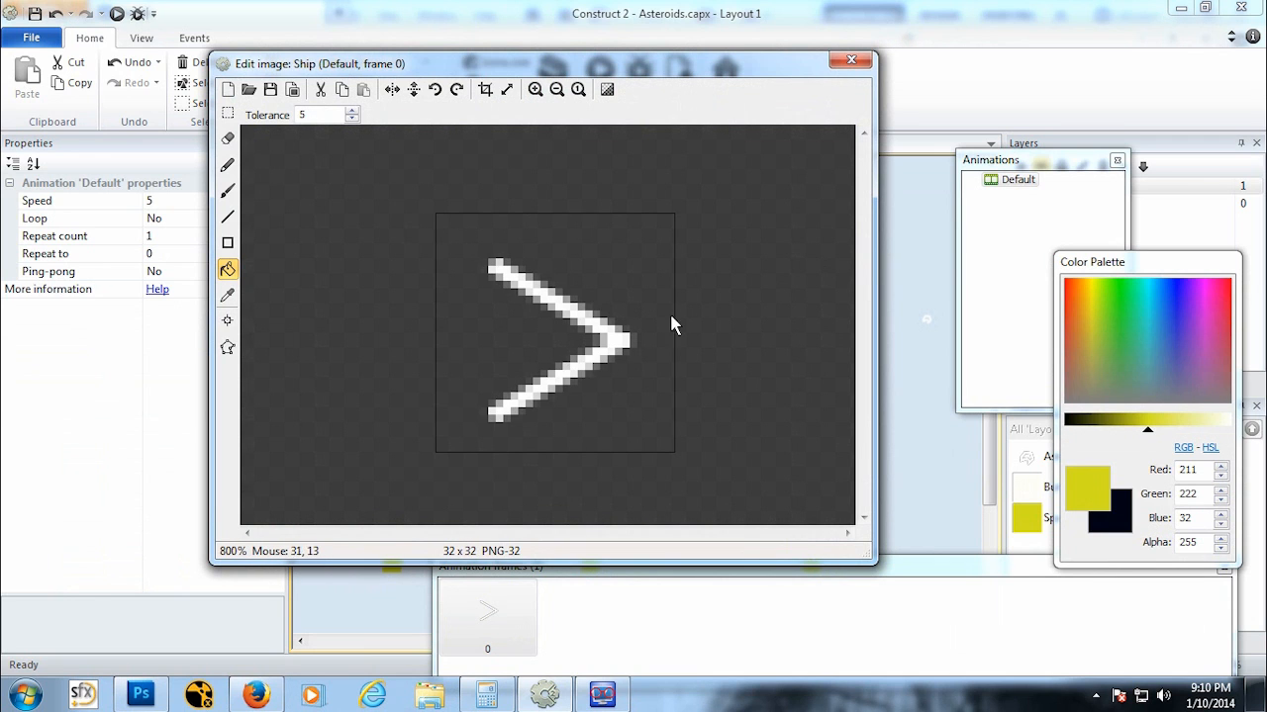
scroll(603, 330, "up", 1)
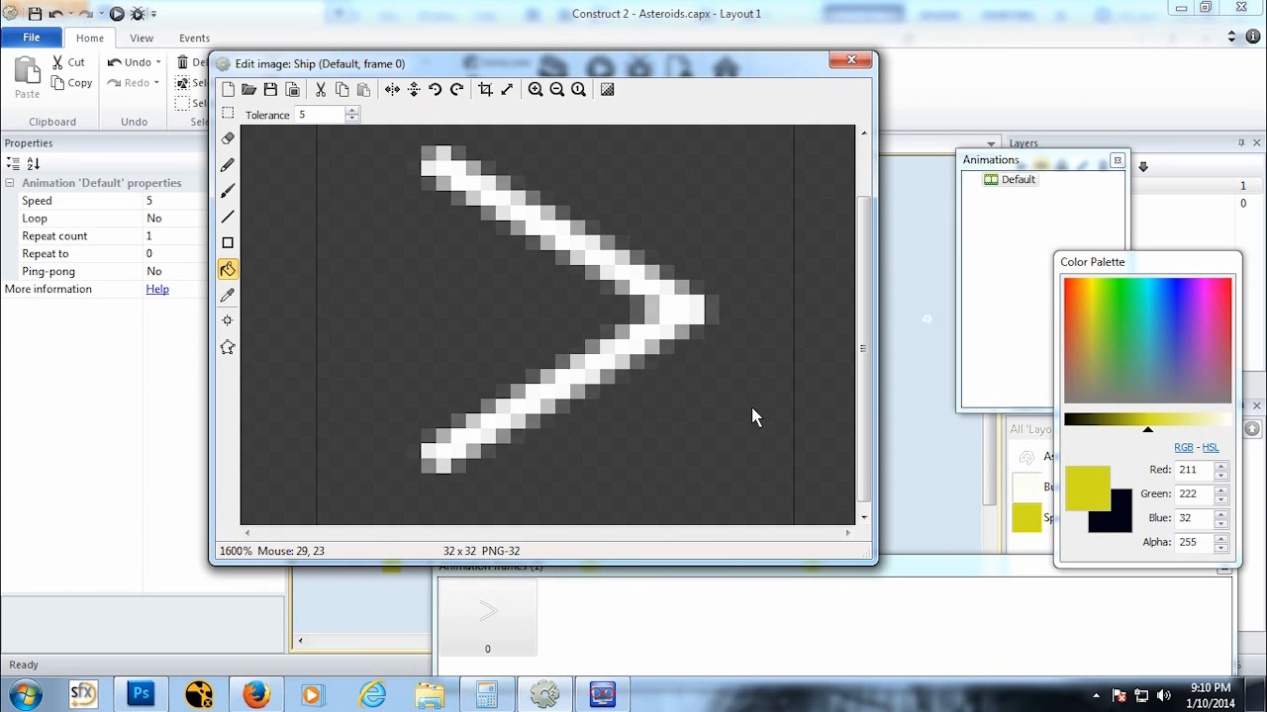
left_click(228, 348)
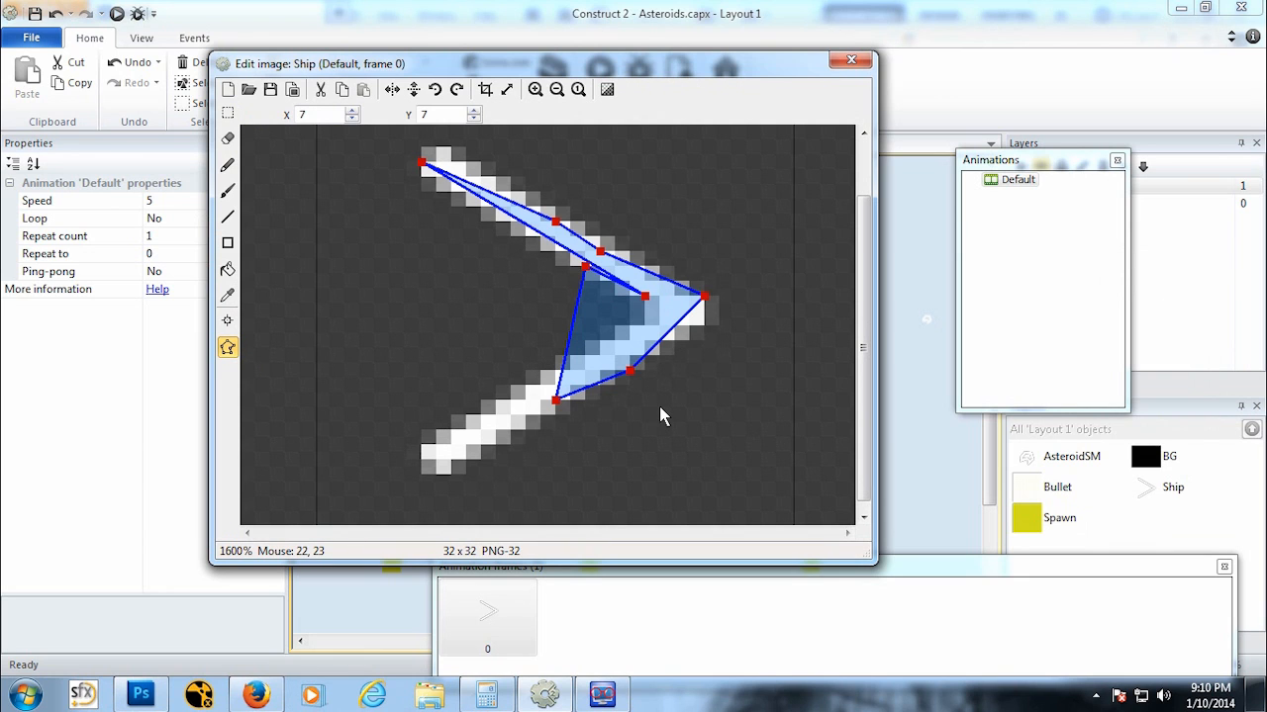
Step: Reshape the Ship's collision polygon to trace the arrow outline, deleting the surplus points
scroll(645, 408, "down", 1)
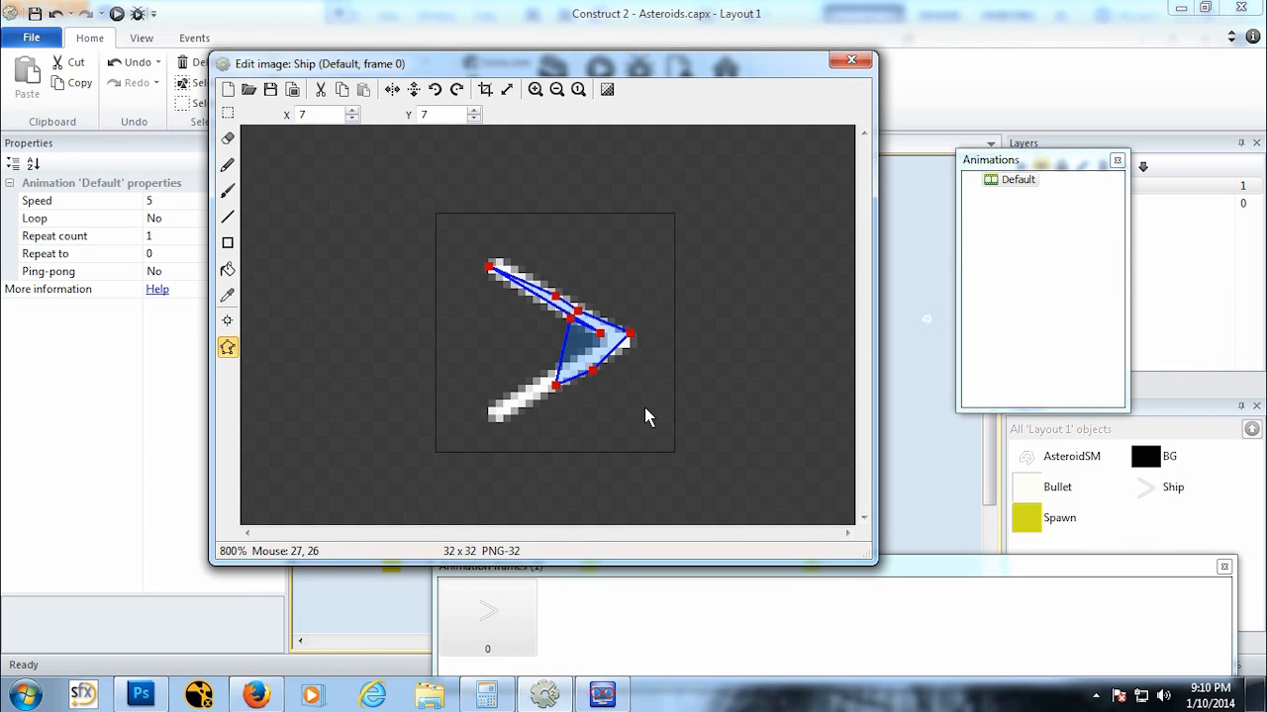
left_click_drag(570, 325, 483, 409)
left_click_drag(556, 386, 497, 427)
left_click_drag(595, 364, 498, 253)
left_click(629, 333)
left_click_drag(557, 302, 595, 338)
key("Delete")
left_click(594, 333)
key("Delete")
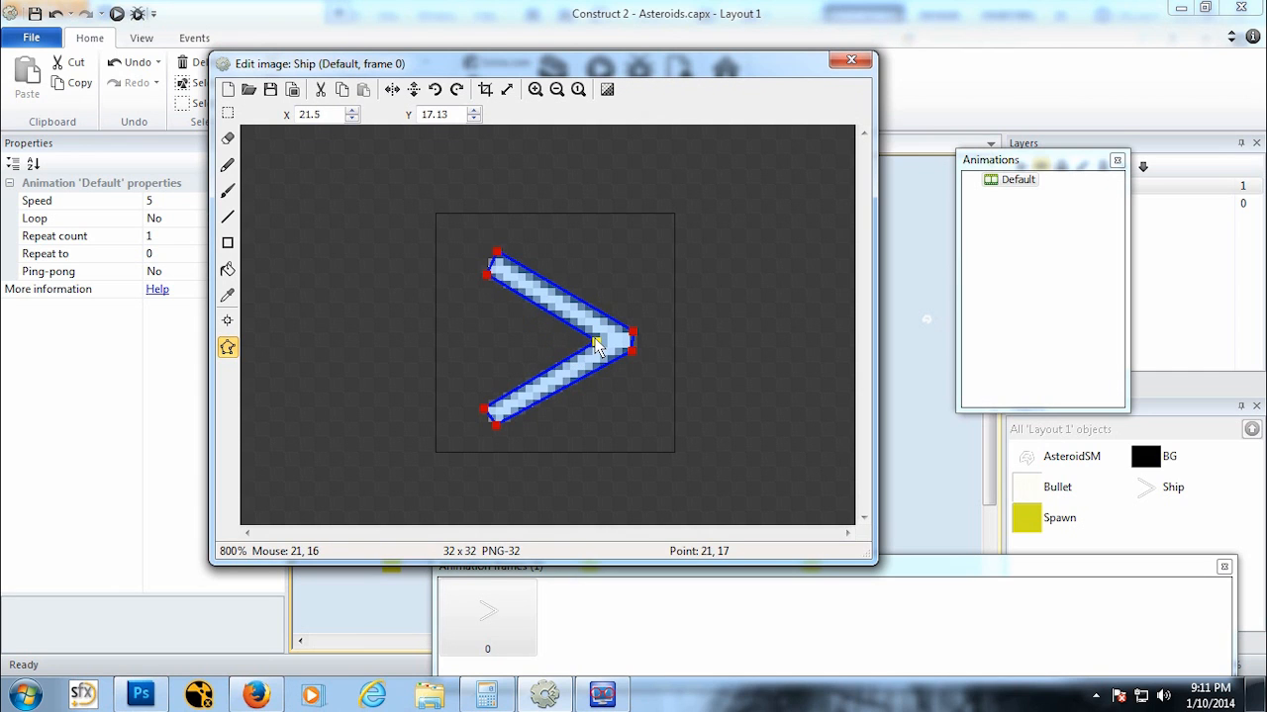
Step: Fine-tune the Ship's collision polygon corner points and close the image editor
left_click_drag(481, 283, 492, 255)
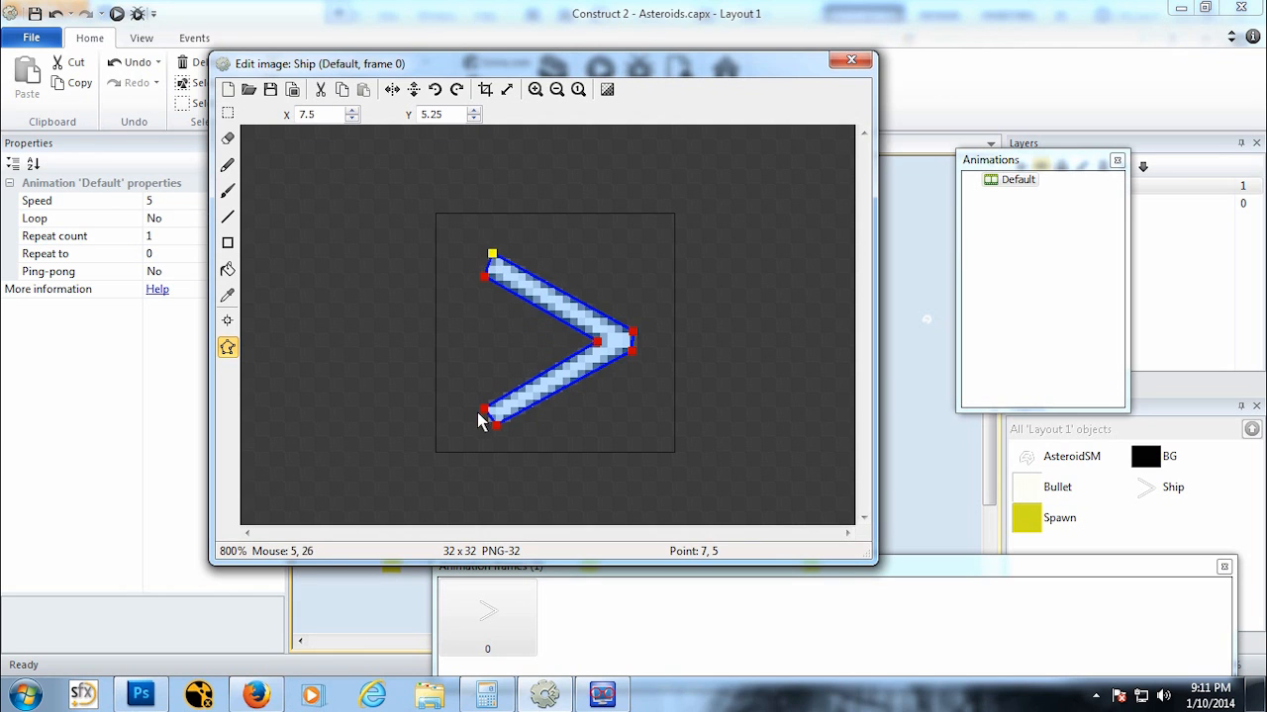
left_click(593, 411)
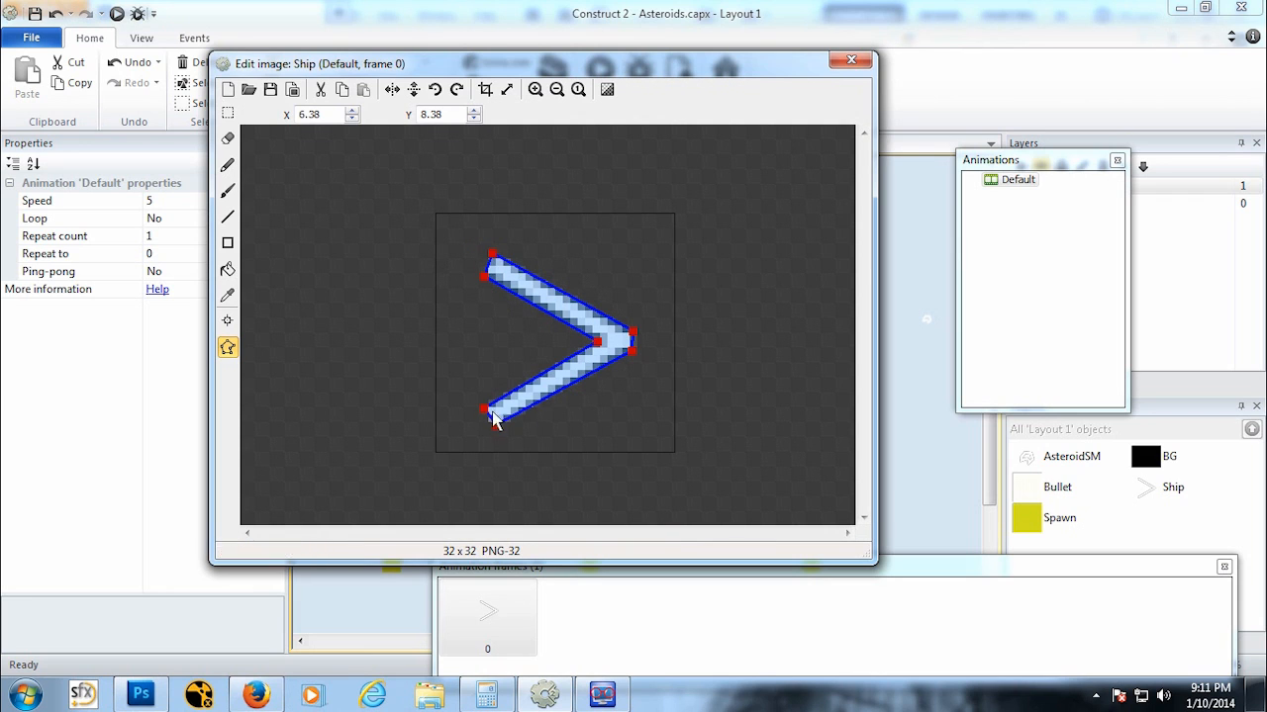
left_click(633, 352)
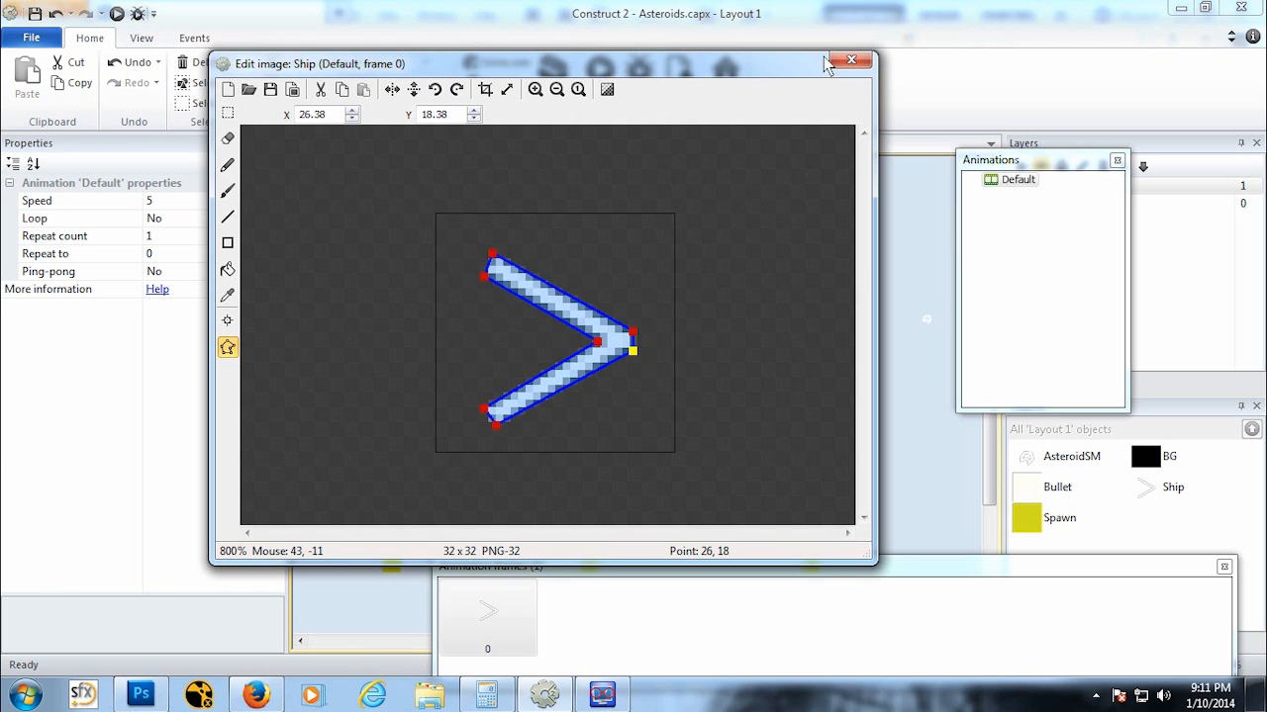
left_click(850, 60)
Step: Open the AsteroidSM sprite's image, zoom in, and drag its collision polygon points out to the rock's outline
double_click(926, 319)
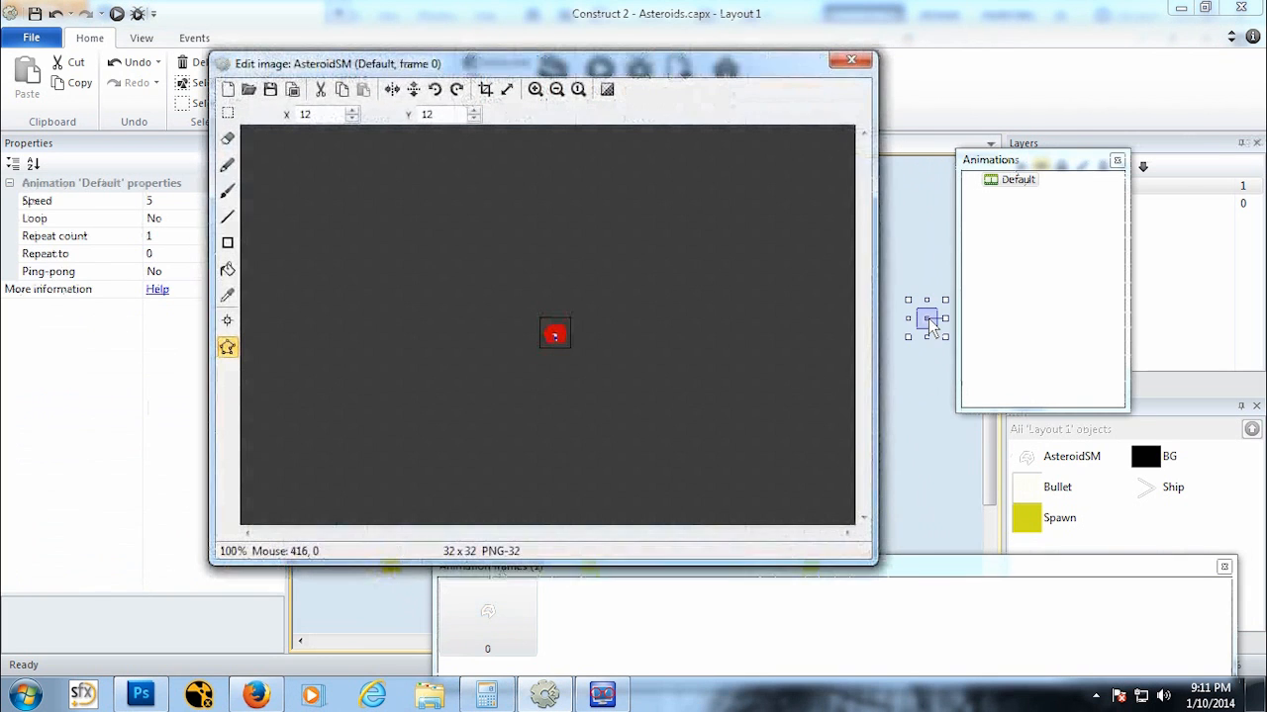
scroll(552, 337, "up", 3, "ctrl")
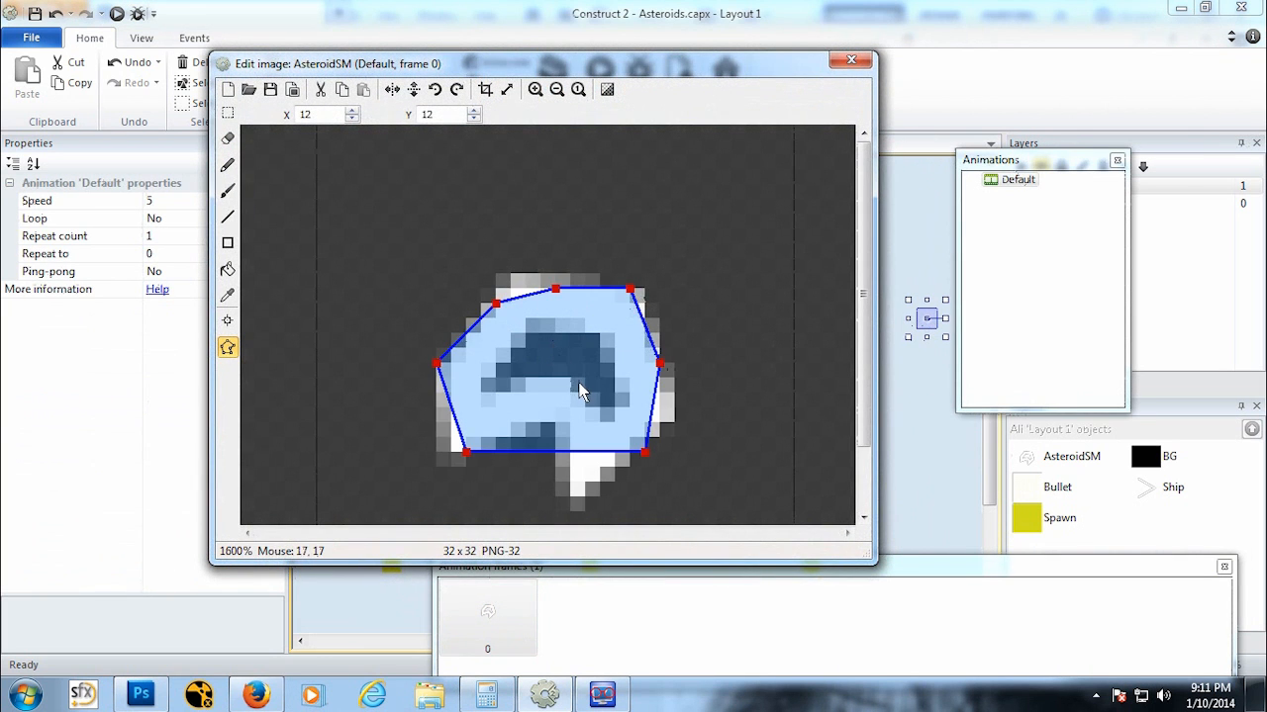
scroll(581, 391, "down", 1, "ctrl")
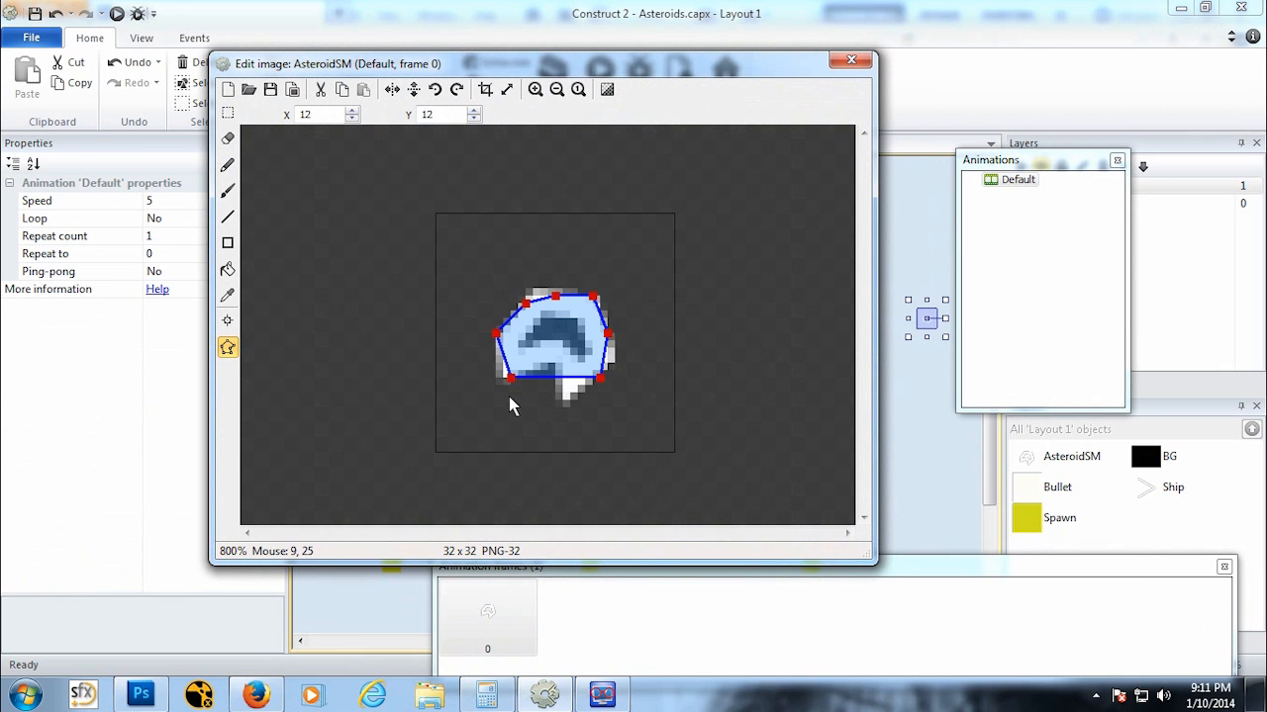
left_click_drag(528, 302, 528, 293)
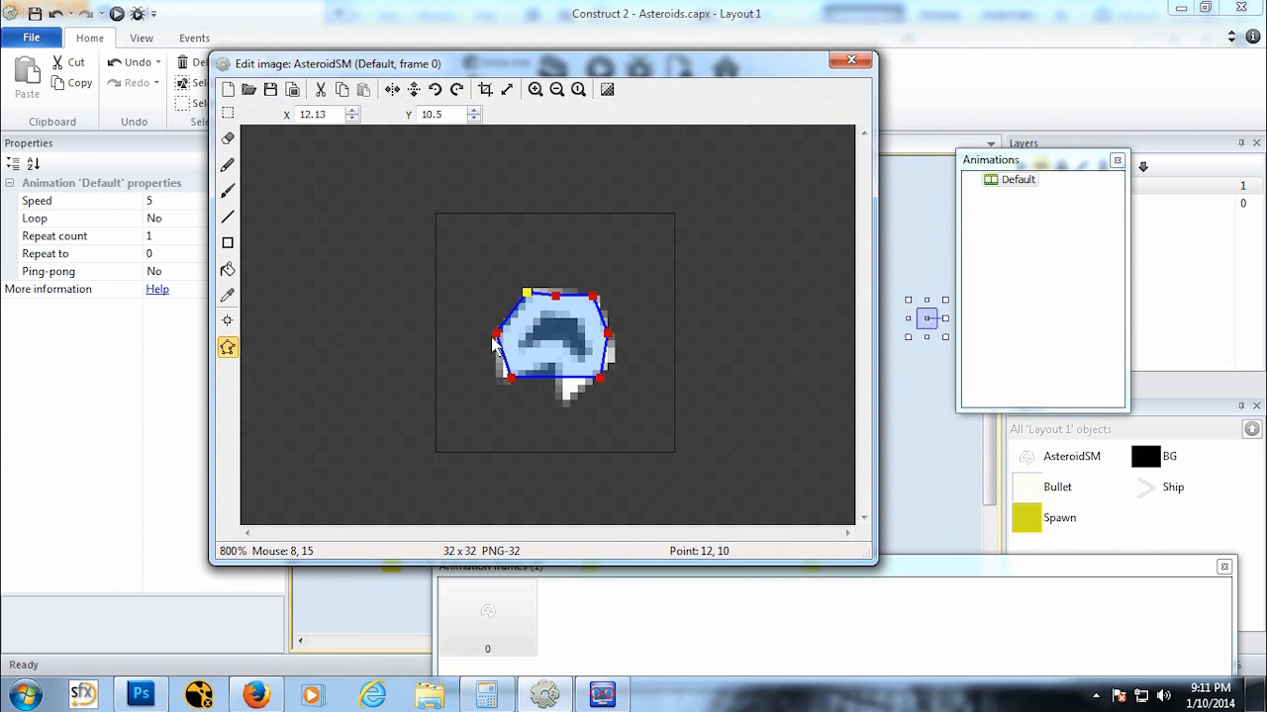
left_click_drag(509, 378, 492, 382)
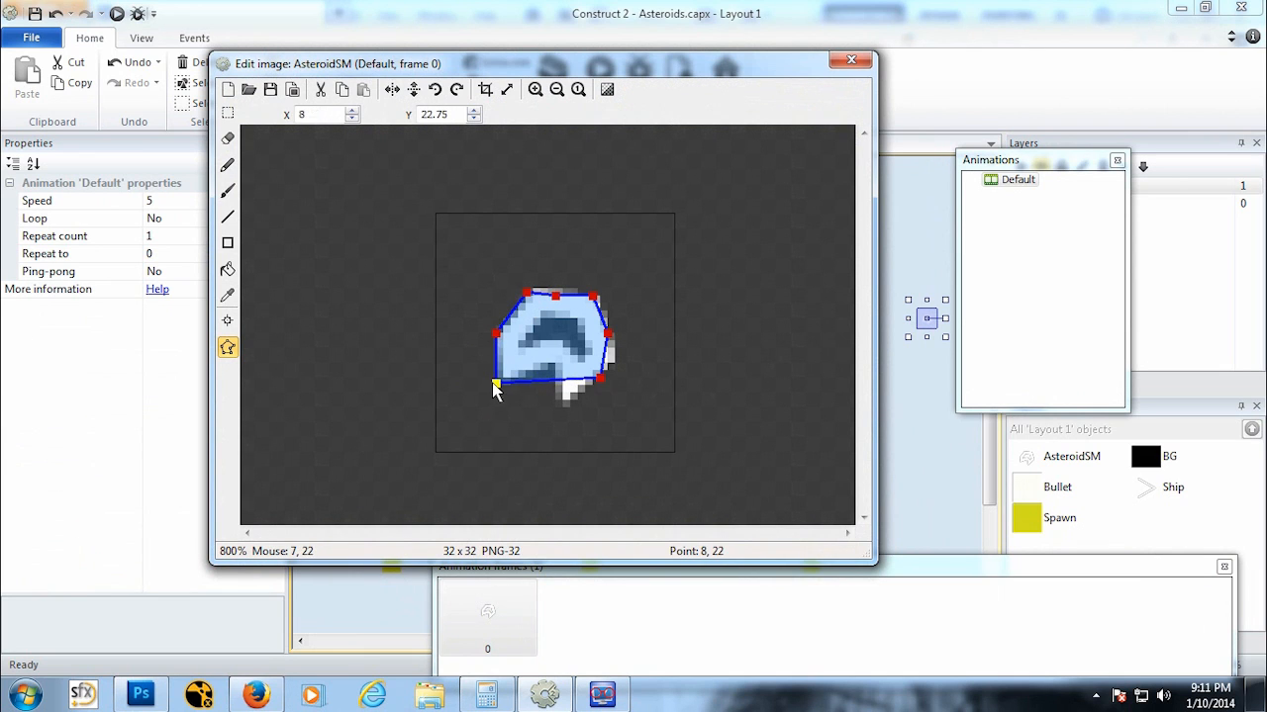
left_click_drag(601, 378, 500, 385)
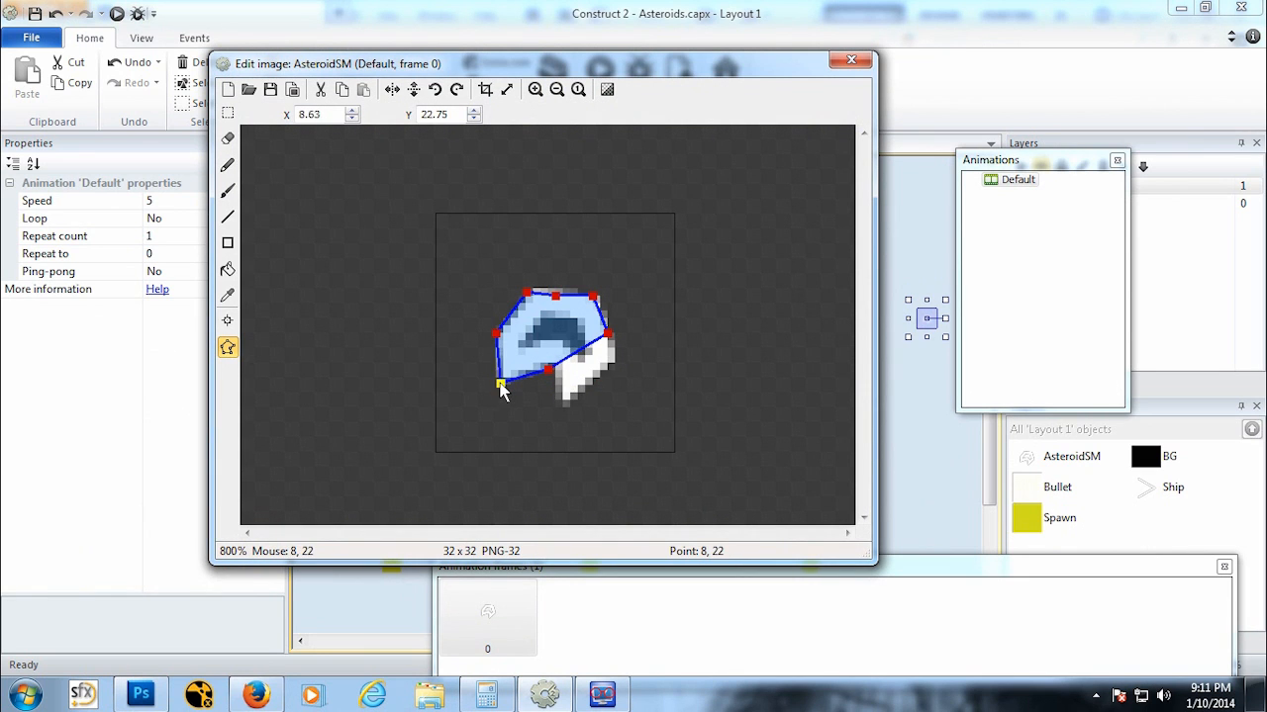
left_click_drag(607, 333, 559, 408)
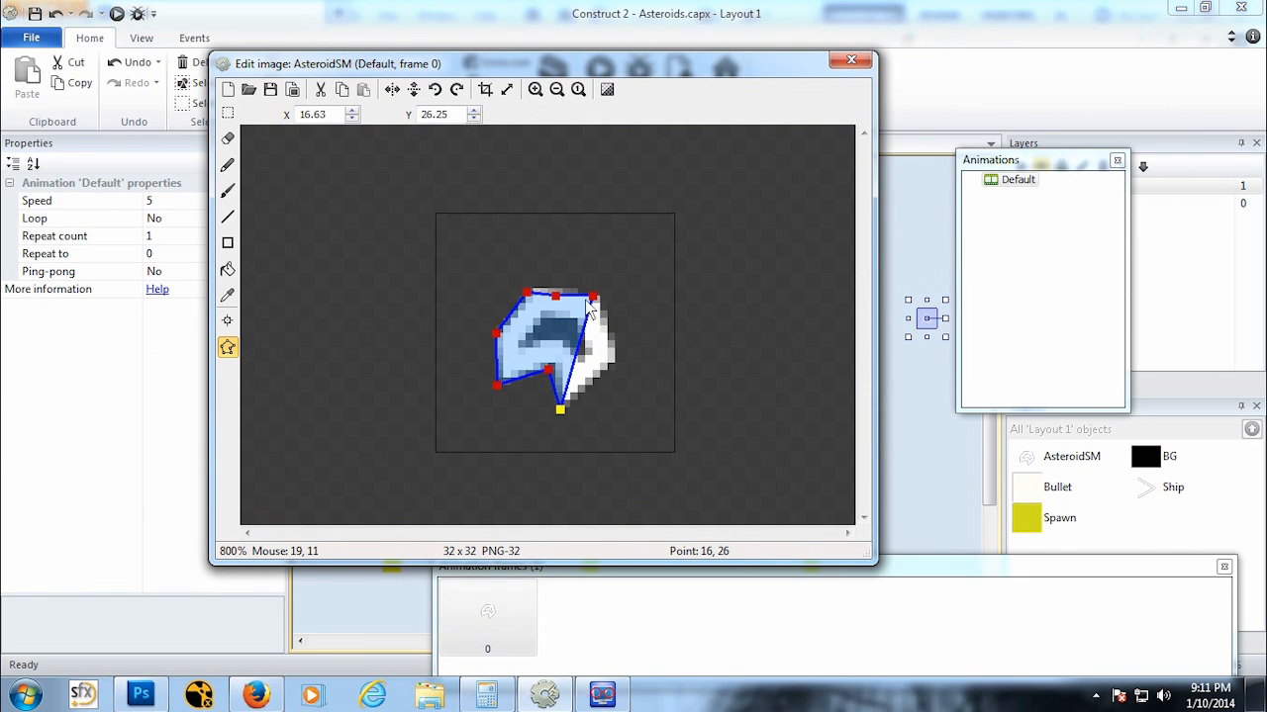
left_click_drag(592, 298, 617, 366)
left_click_drag(555, 296, 597, 287)
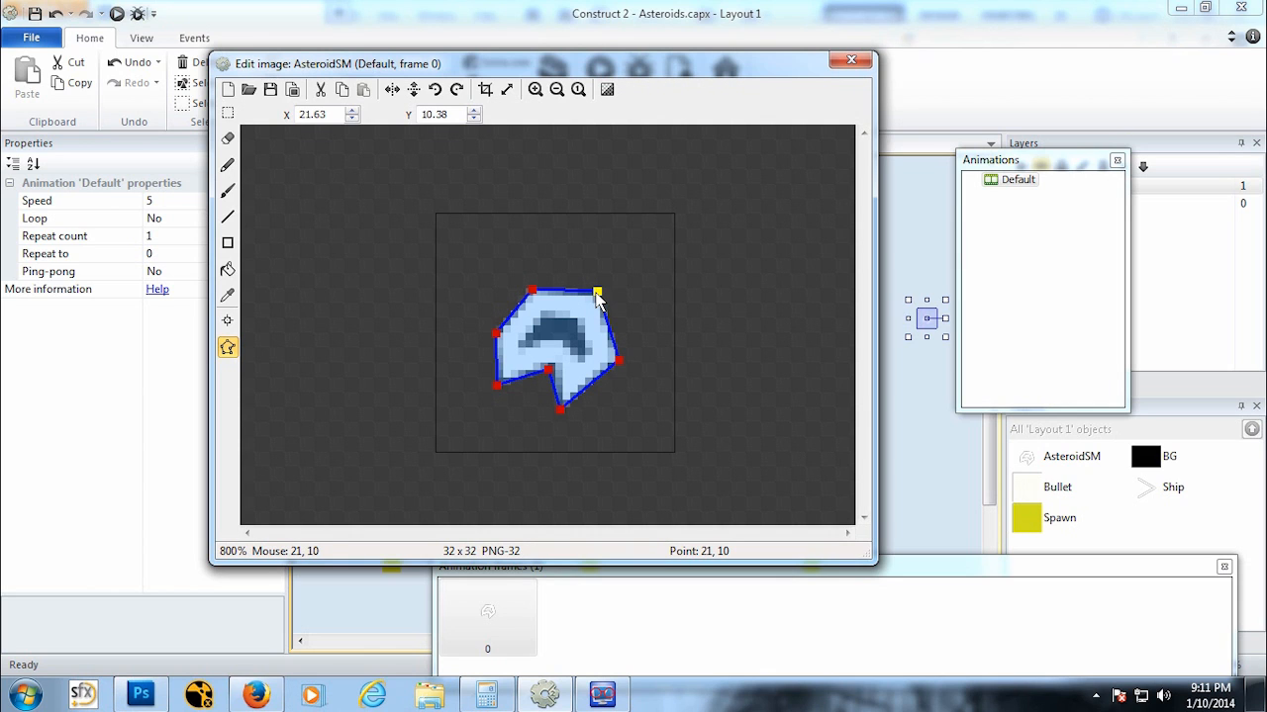
Step: Add a point to the asteroid's collision polygon, delete the surplus point, adjust a corner and close the editor
double_click(607, 326)
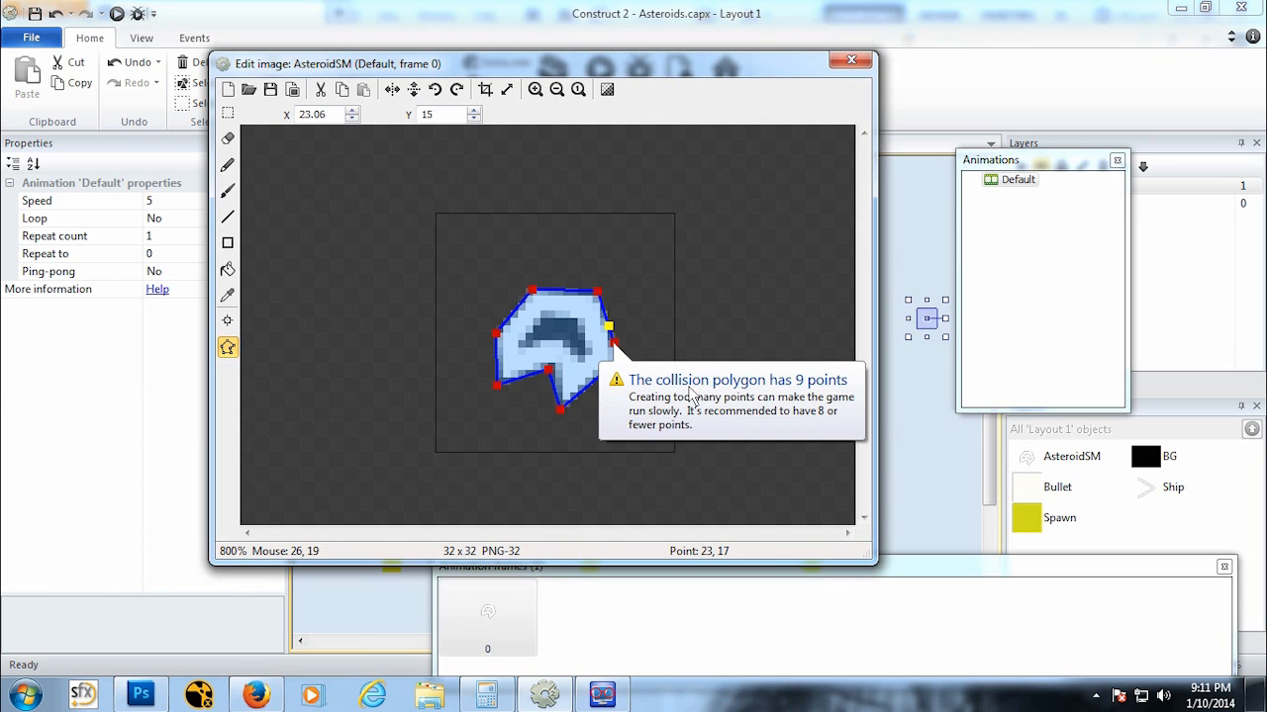
left_click(615, 344)
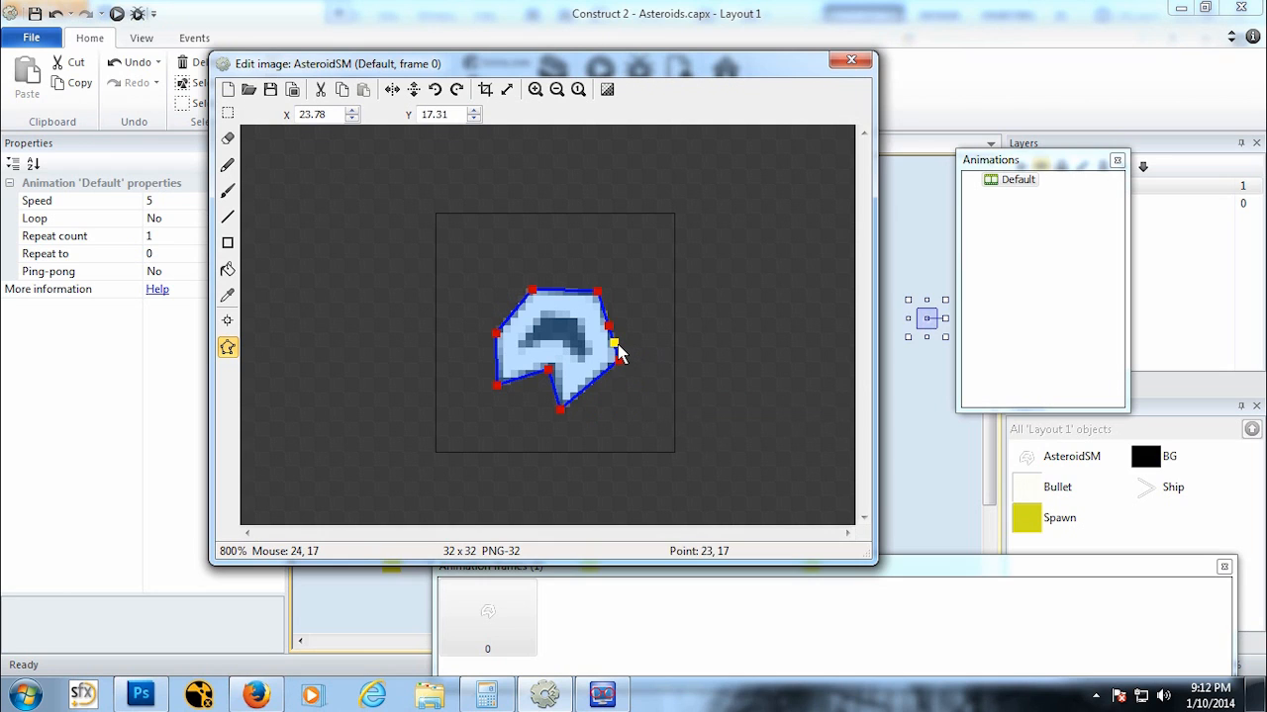
key("Delete")
left_click_drag(494, 390, 496, 399)
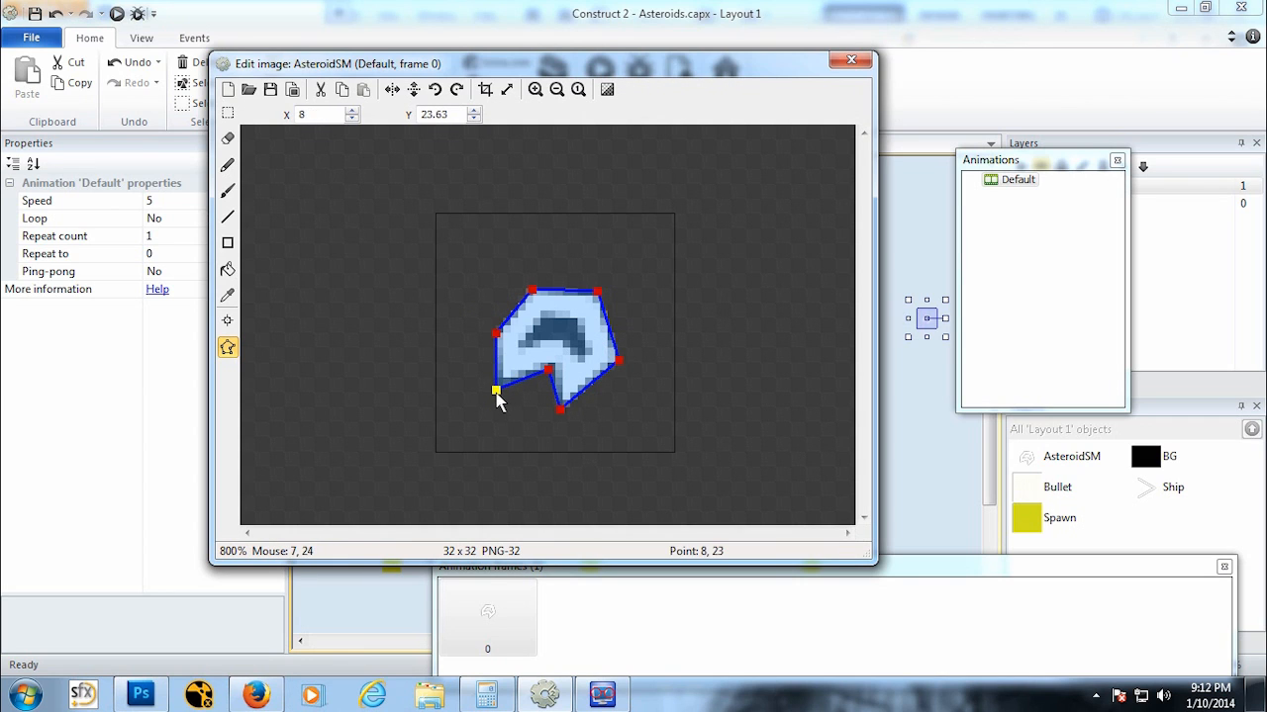
left_click(847, 63)
left_click(880, 408)
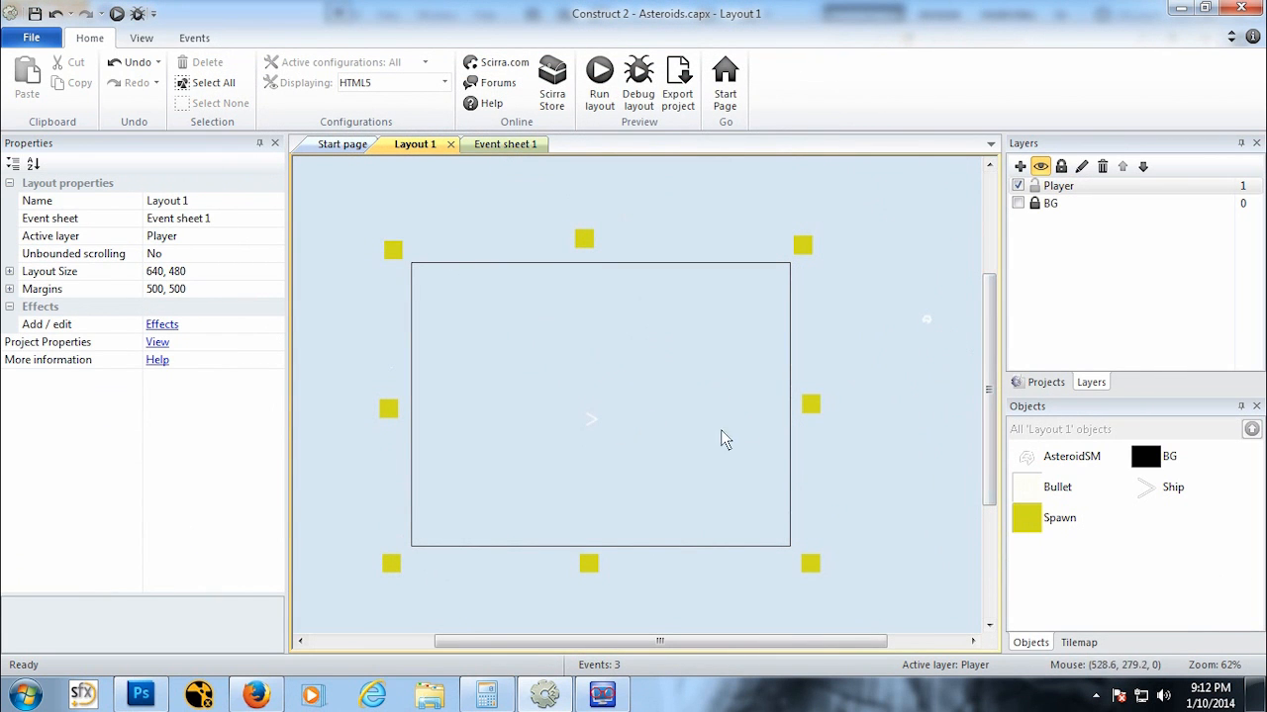
Step: On the event sheet, add an AsteroidSM On collision with another object event testing against Ship
left_click(505, 144)
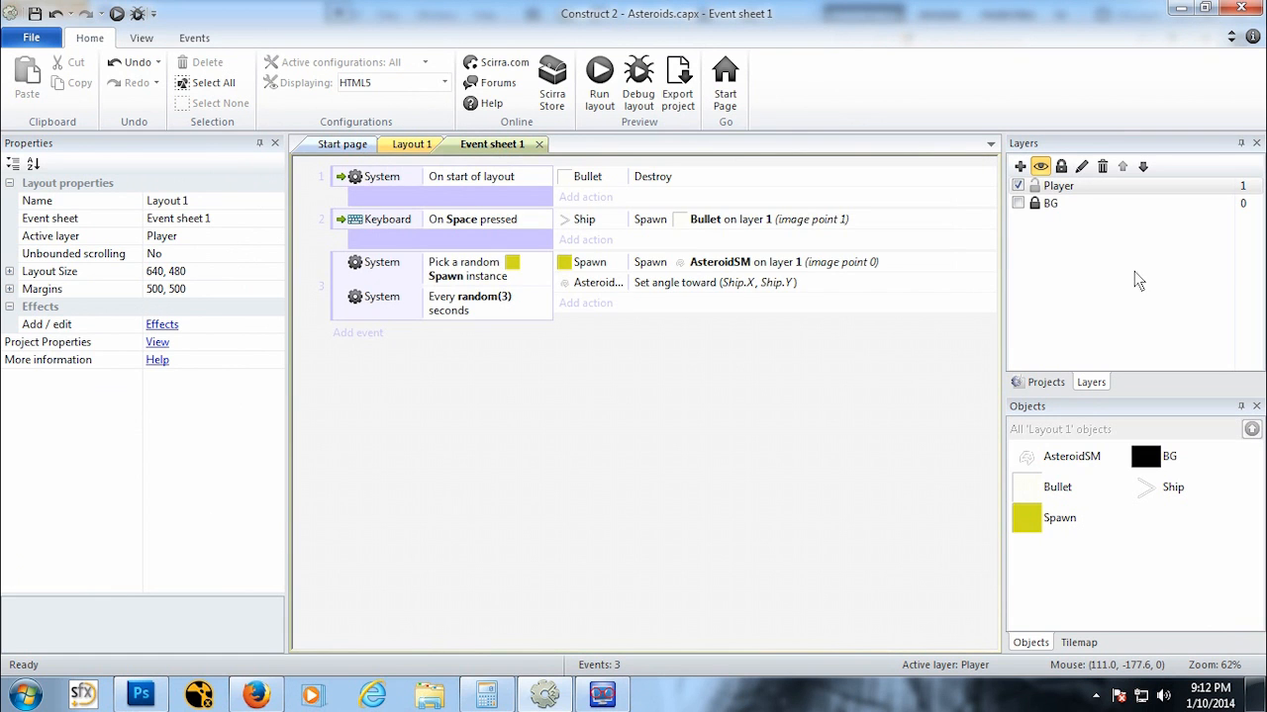
left_click(357, 333)
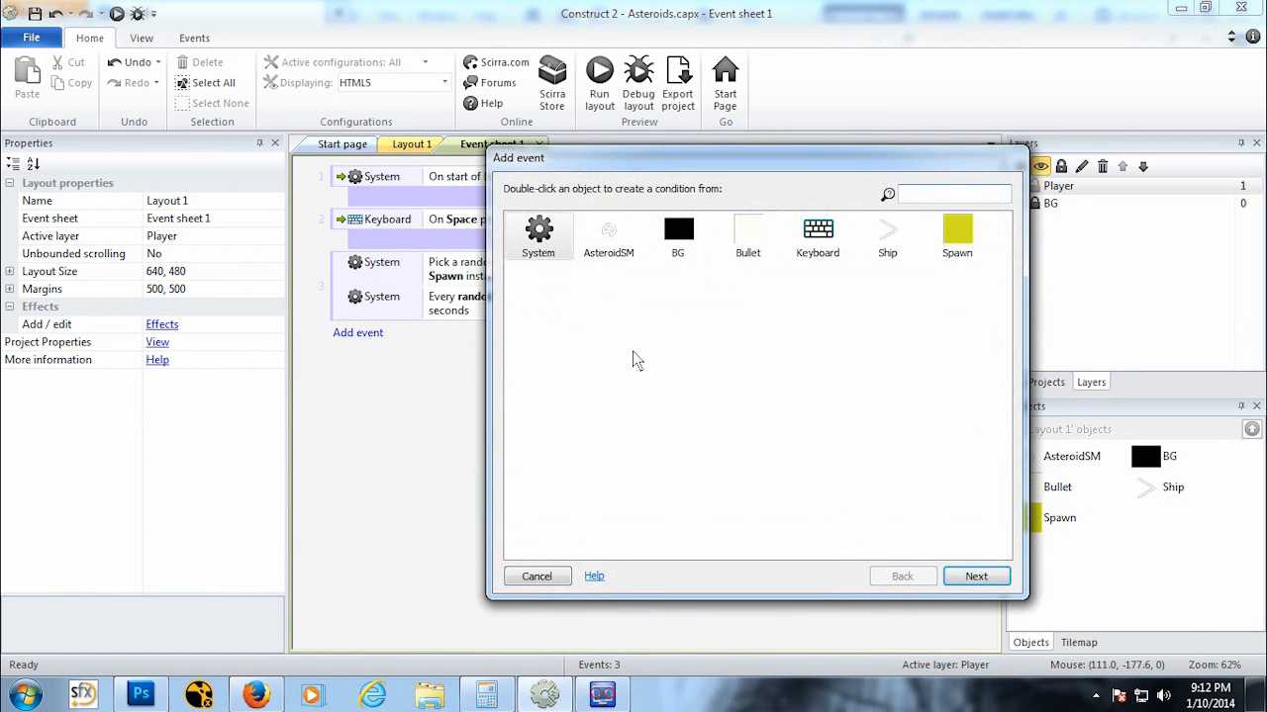
double_click(610, 256)
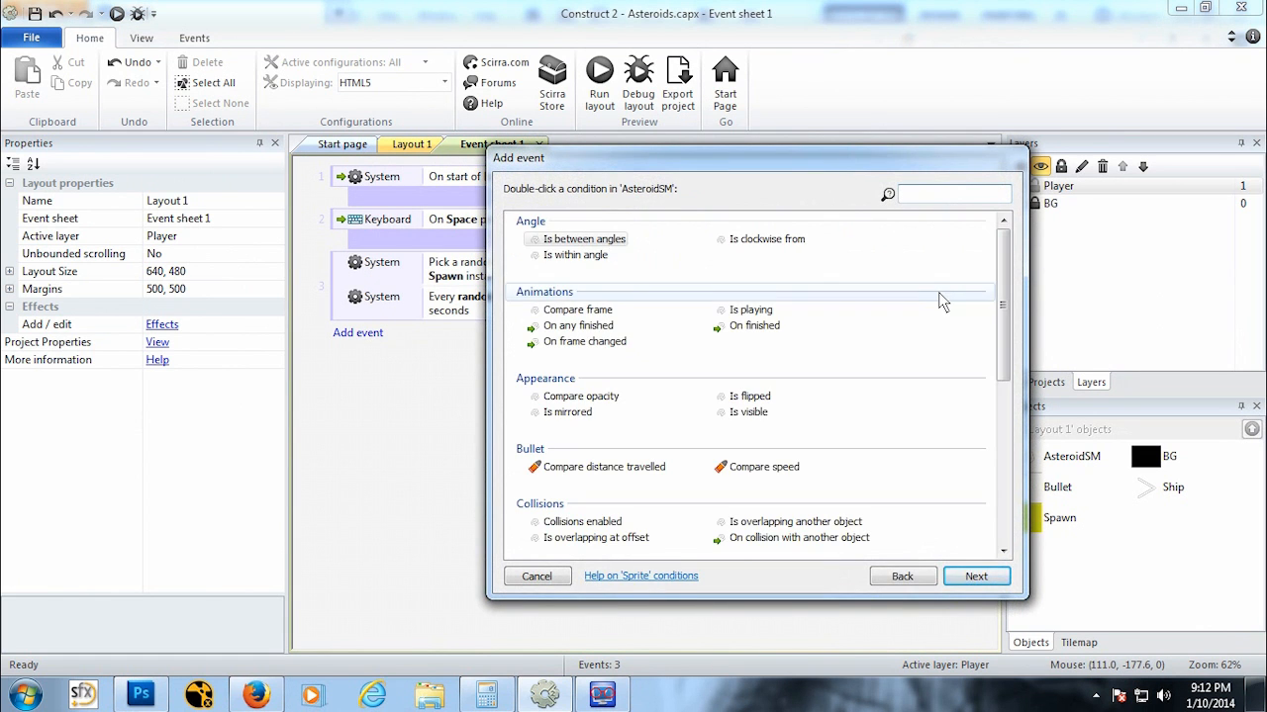
scroll(1002, 298, "down", 2)
left_click_drag(1003, 298, 1000, 351)
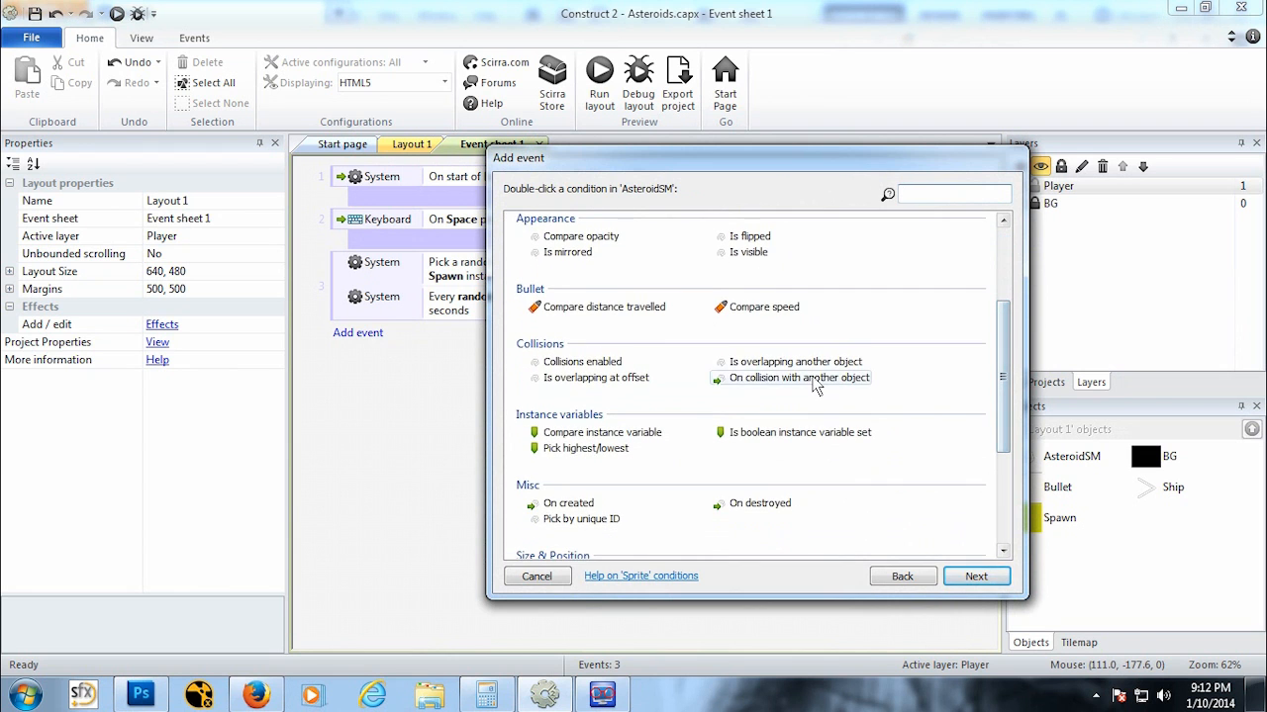
double_click(819, 386)
left_click(482, 415)
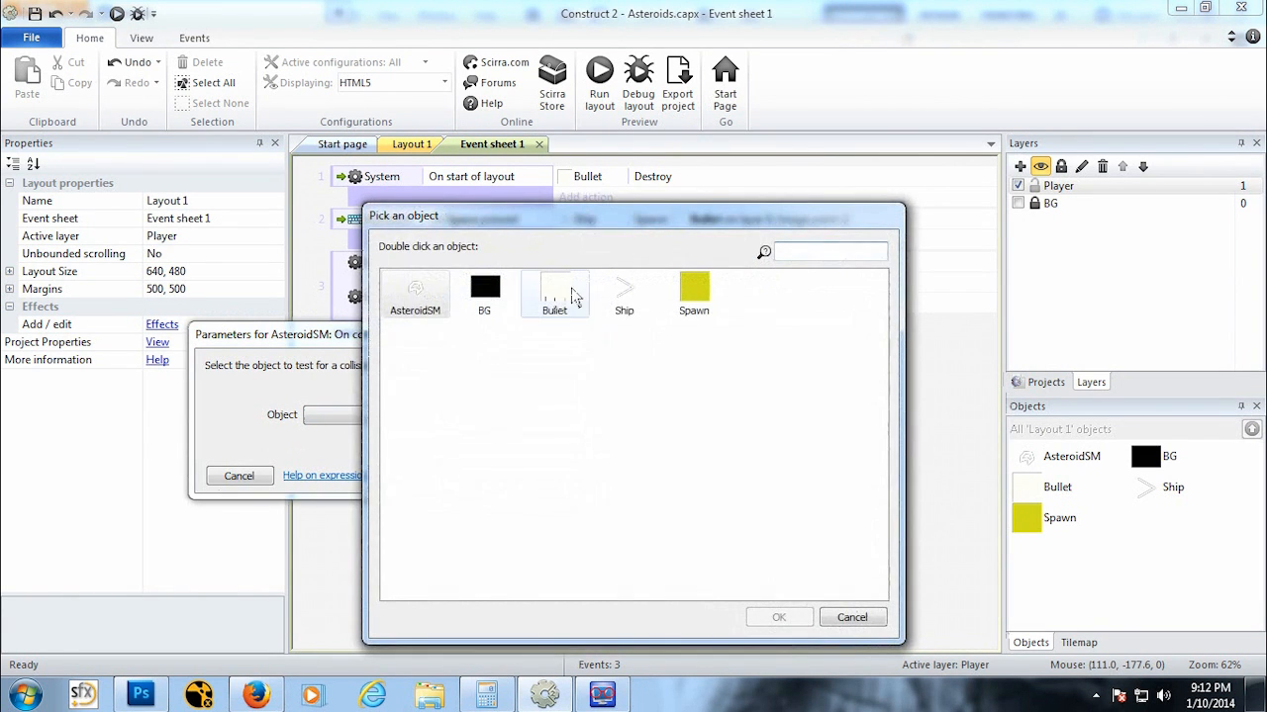
left_click(600, 280)
left_click(778, 617)
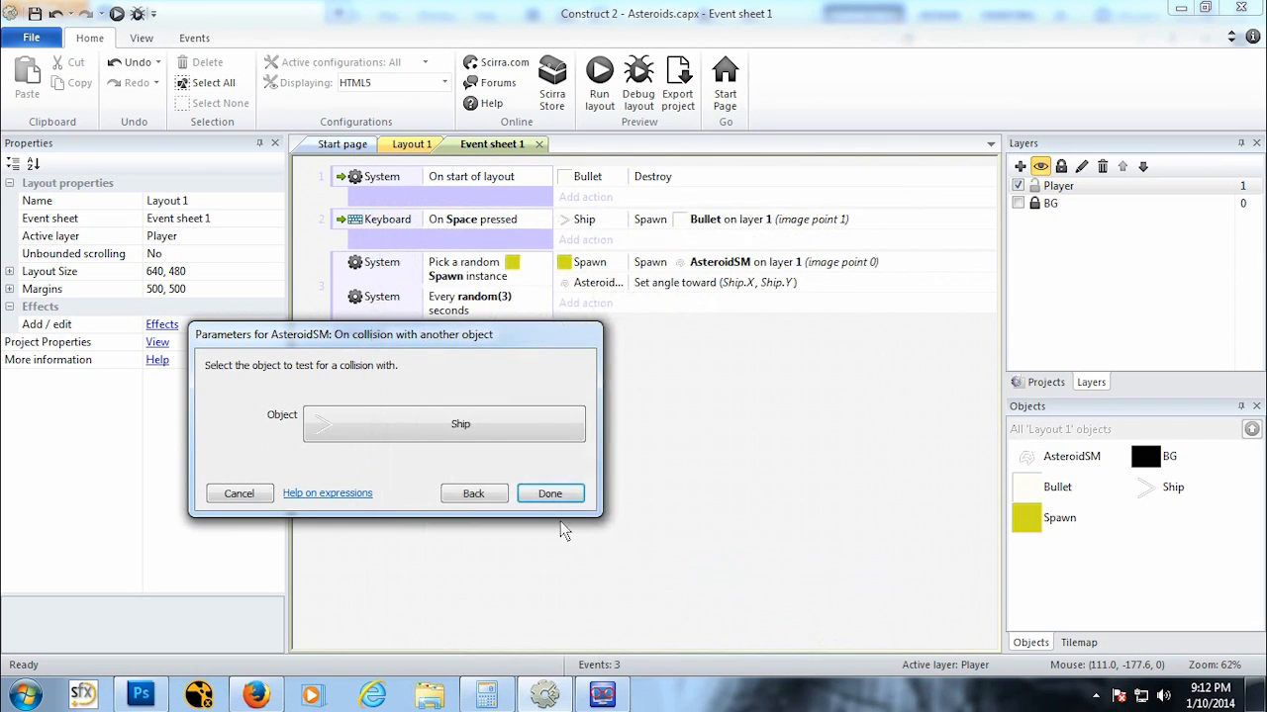
left_click(544, 476)
Step: Add a Ship Destroy action to the asteroid-ship collision event
left_click(608, 338)
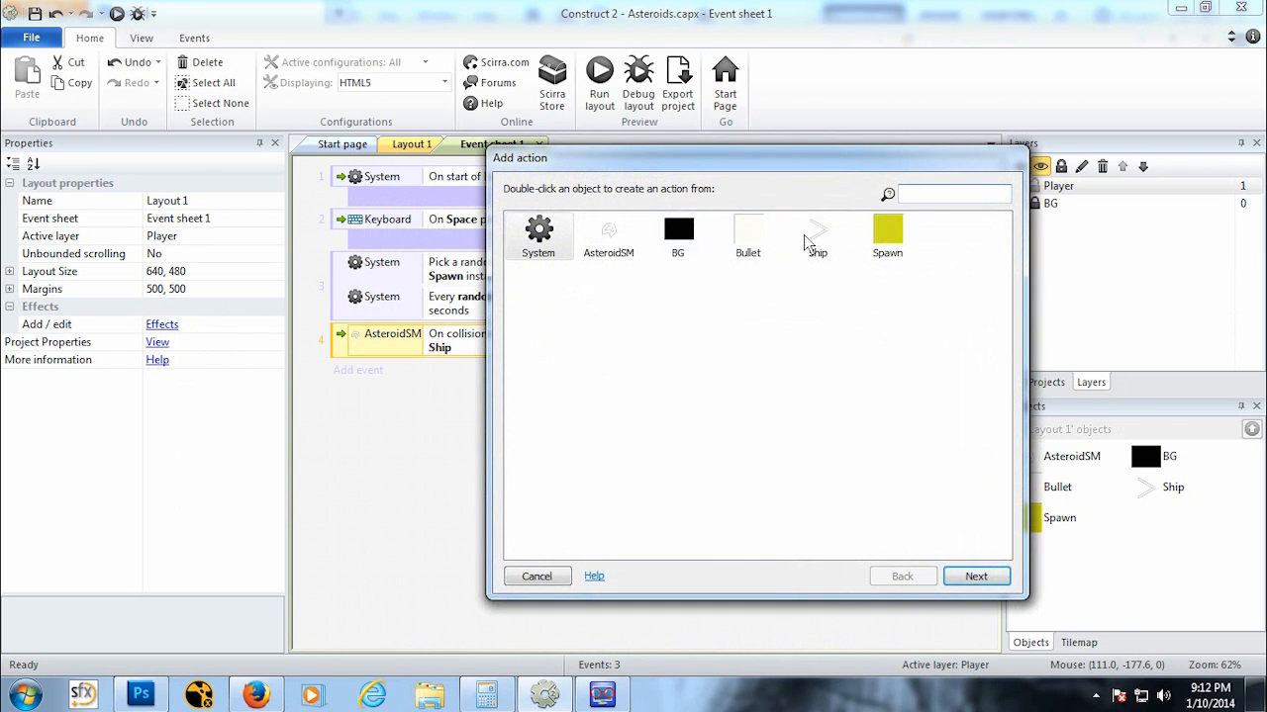
double_click(810, 243)
left_click_drag(986, 306, 991, 470)
left_click(560, 323)
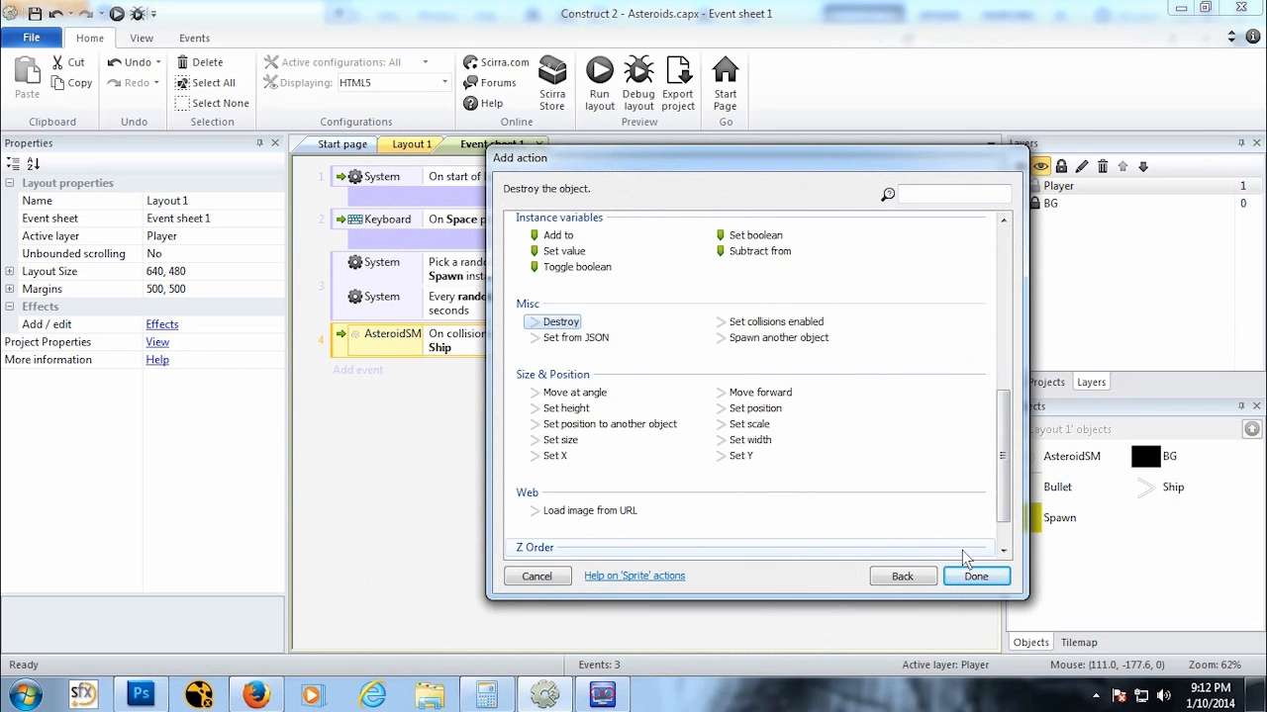
left_click(974, 577)
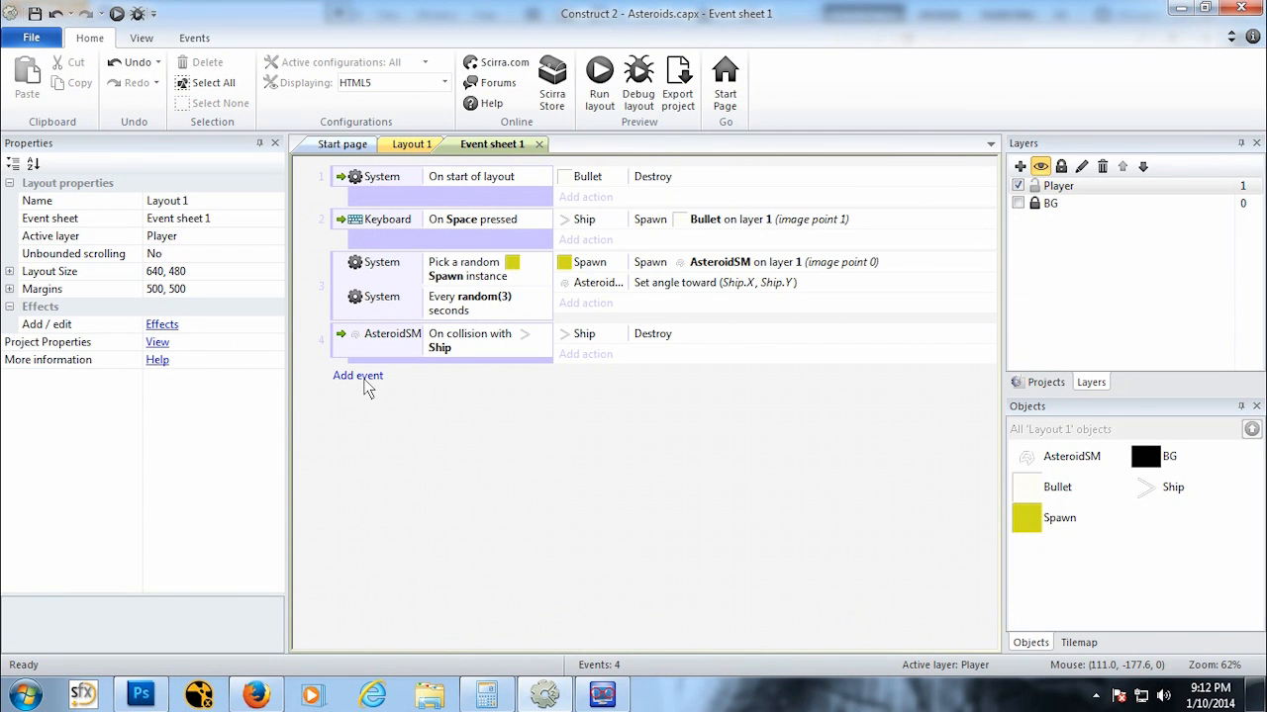
Step: Add a Bullet On collision with another object event testing against AsteroidSM
left_click(361, 378)
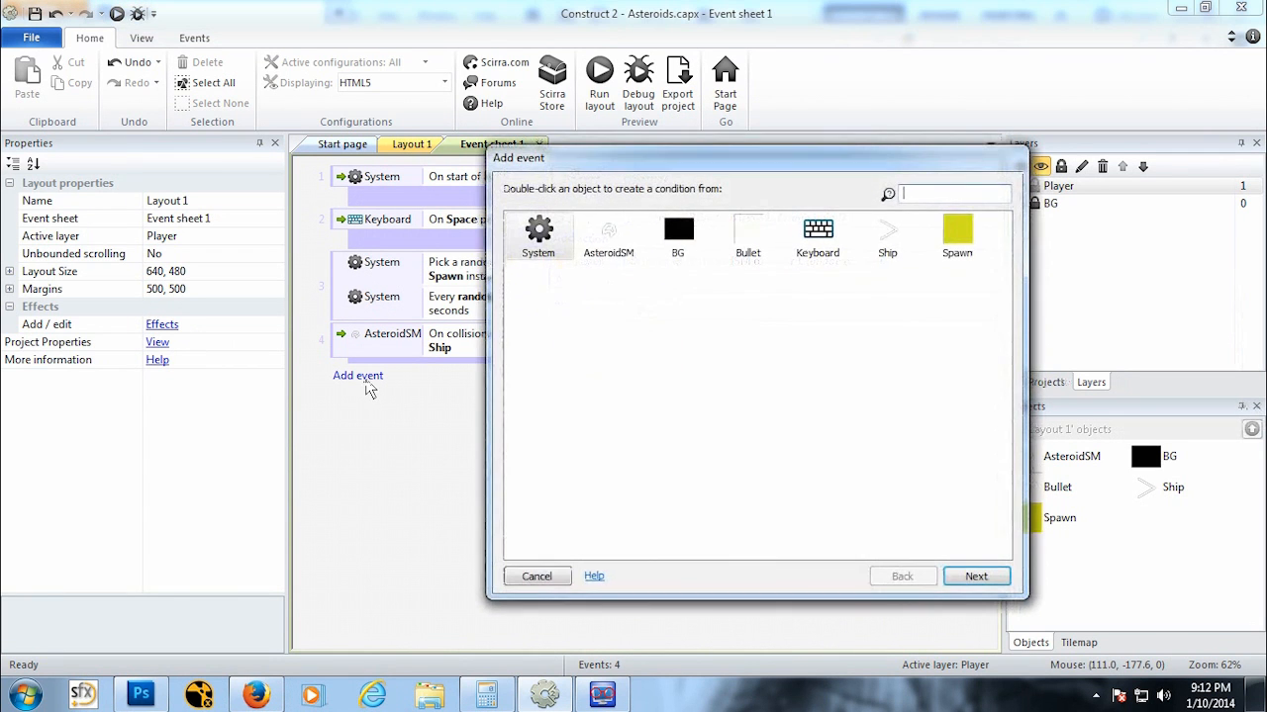
double_click(749, 235)
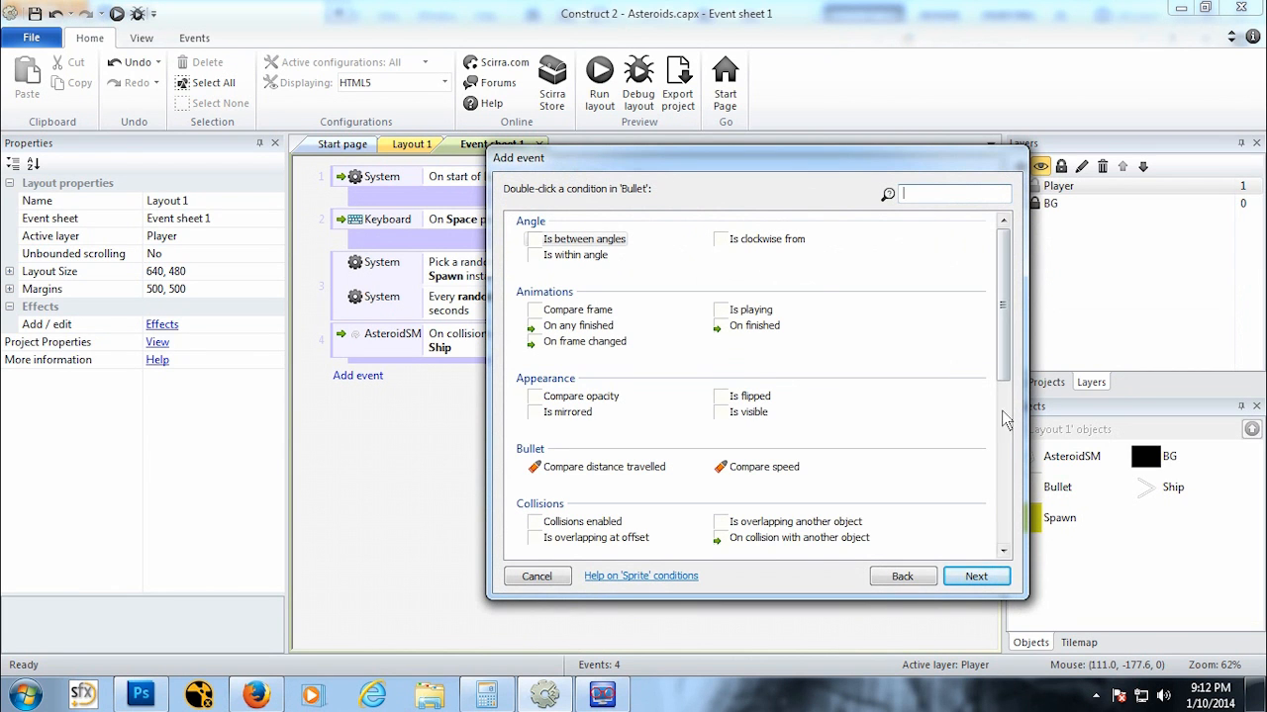
double_click(830, 542)
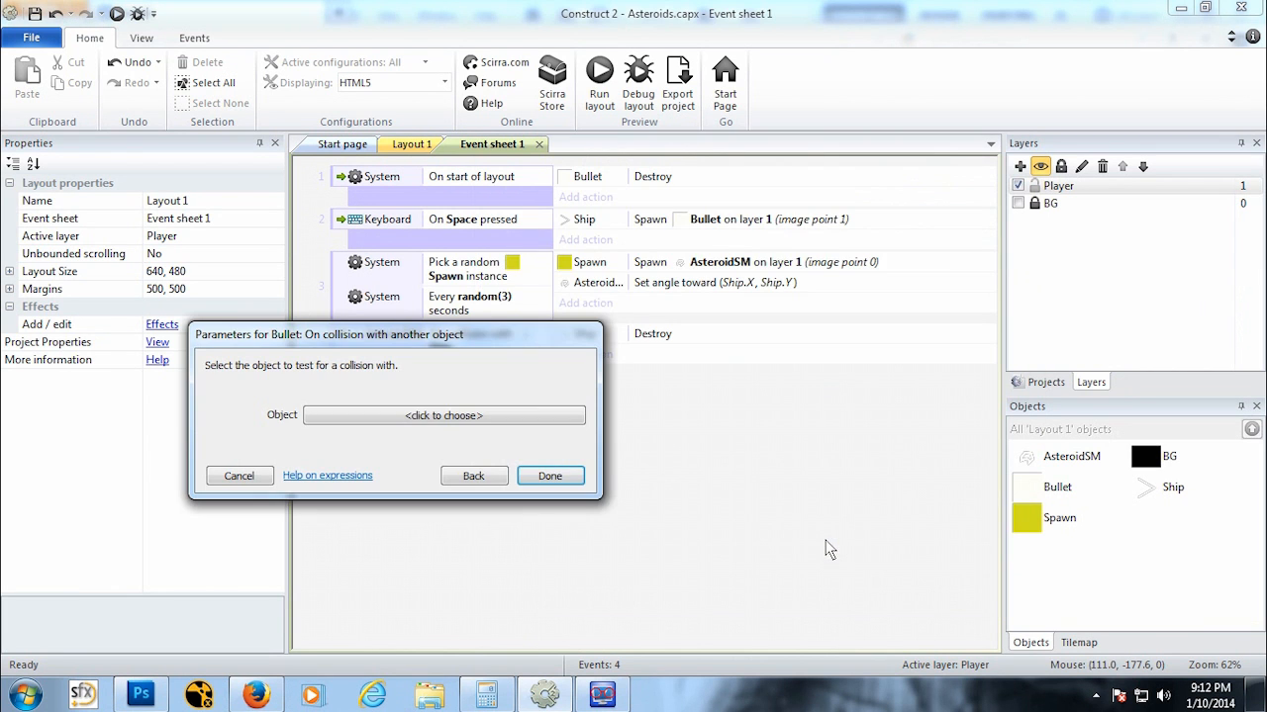
left_click(415, 416)
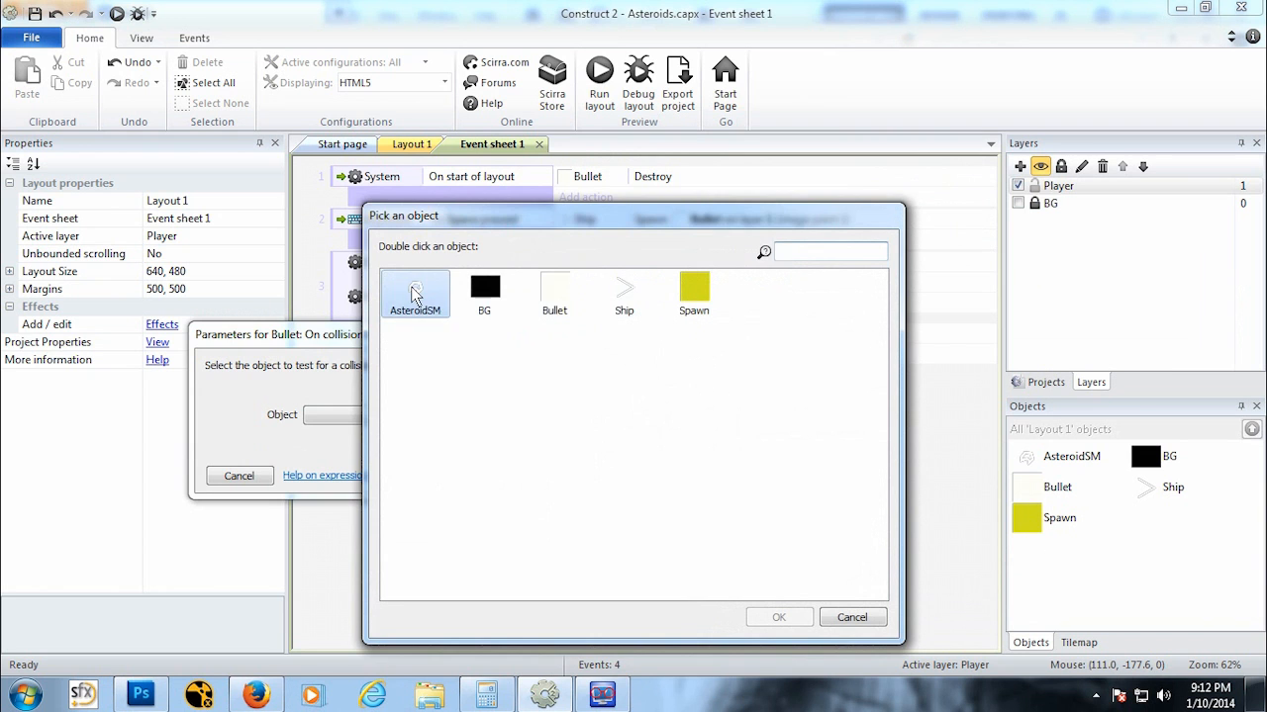
double_click(414, 292)
left_click(550, 492)
Step: Add an AsteroidSM Destroy action to the bullet-asteroid collision event
left_click(616, 383)
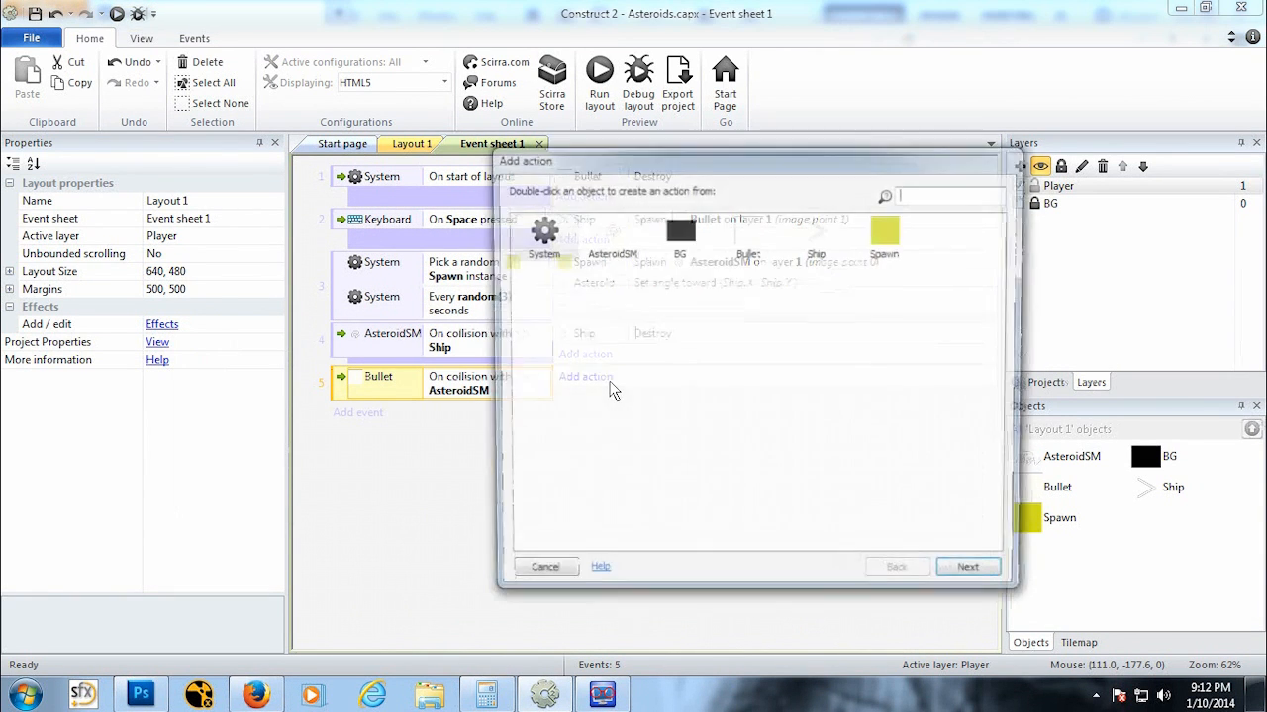
double_click(601, 248)
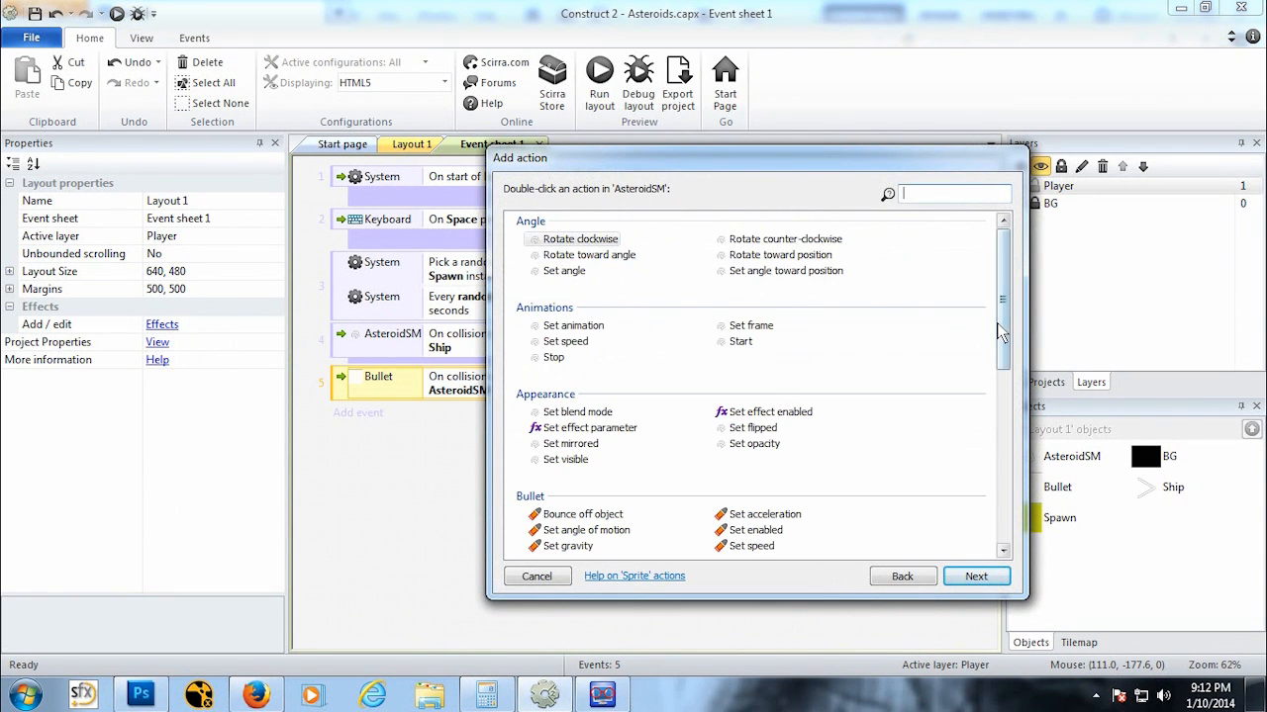
left_click_drag(1001, 339, 997, 495)
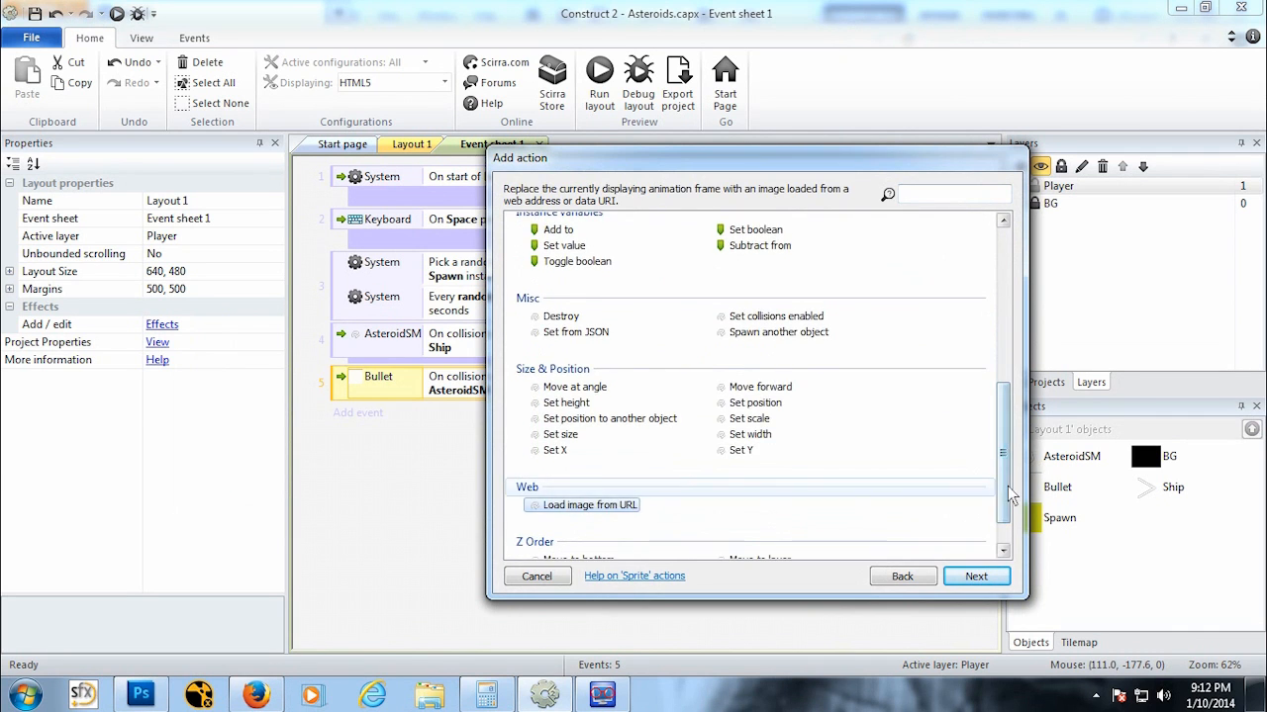
scroll(564, 326, "down", 1)
double_click(559, 277)
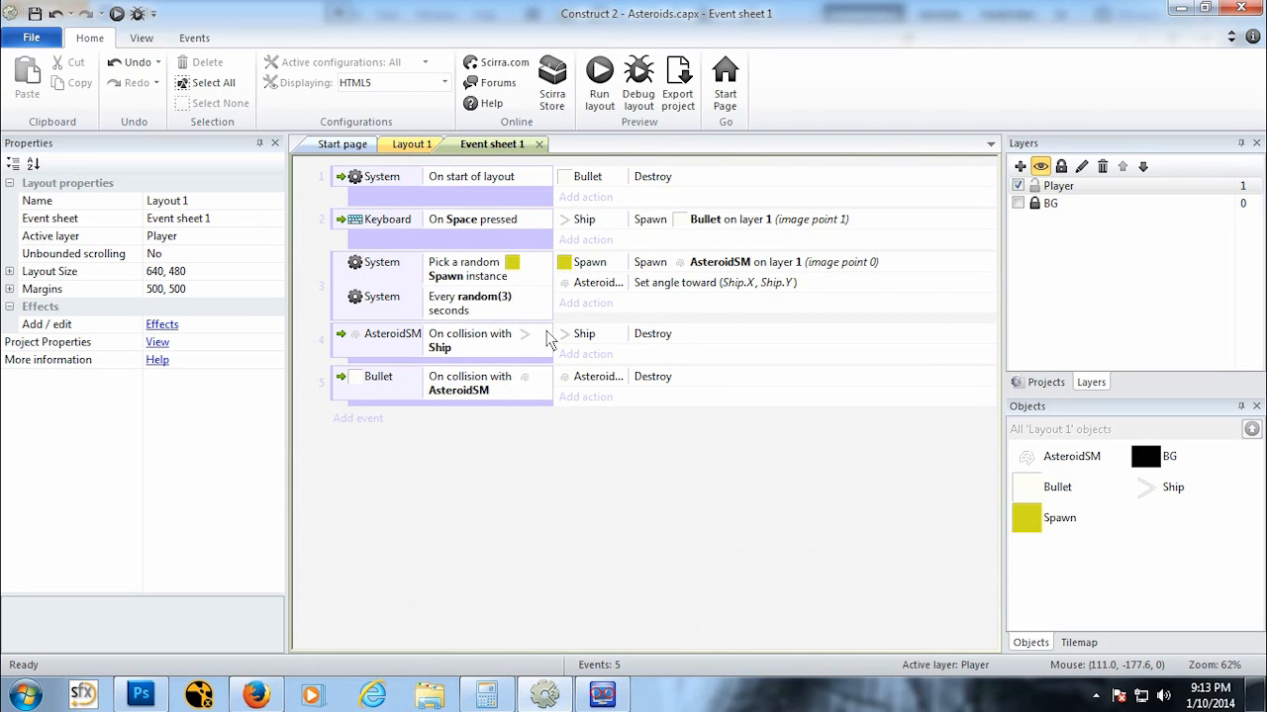
Step: Run the layout preview and fly the ship, firing bullets at the incoming asteroids to test collisions
left_click(413, 147)
left_click(117, 15)
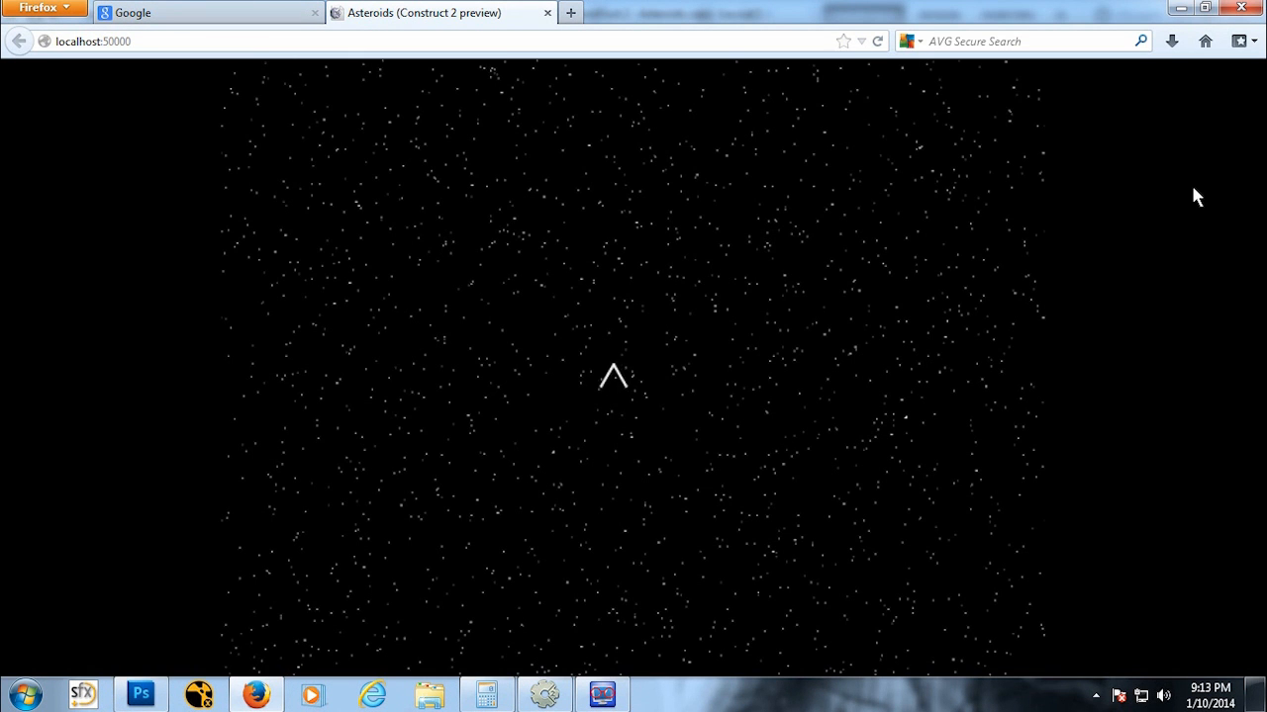
key("Left")
key("Up")
key("Right")
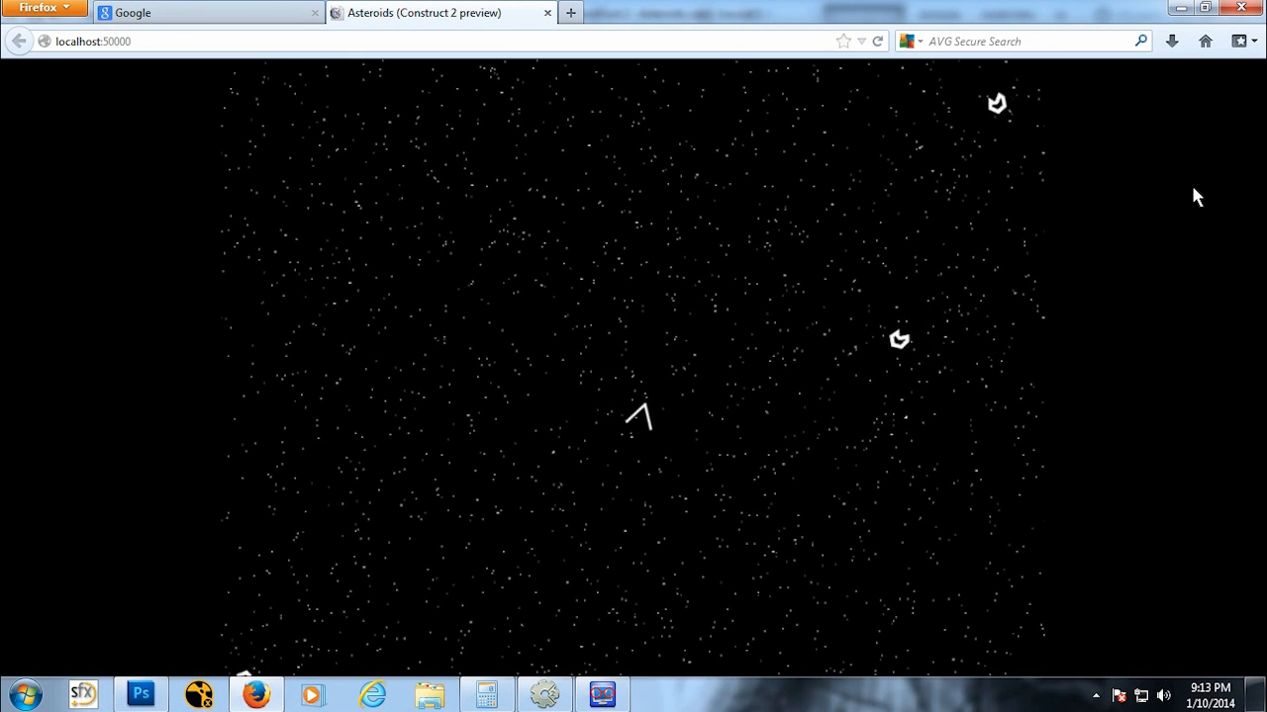
key("space")
key("Up")
key("space")
key("space")
key("Right")
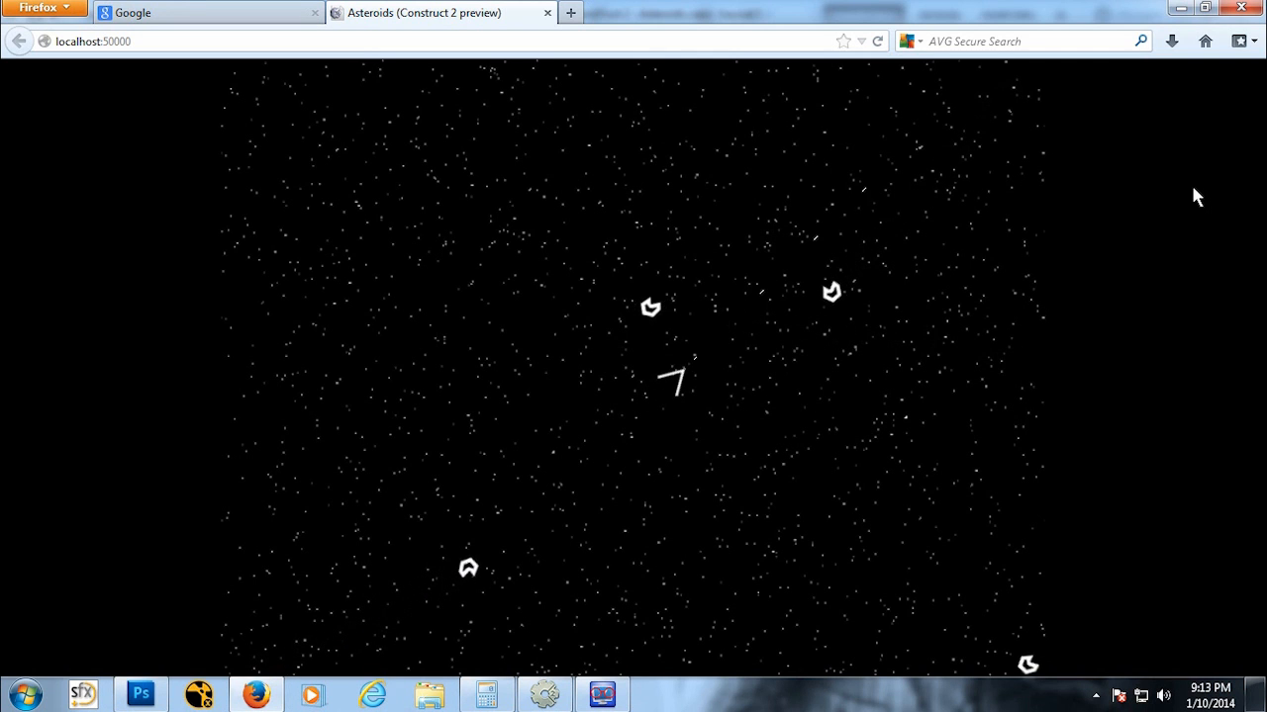
Step: Keep flying the ship around the preview and firing at asteroids to check the ship and bullet collisions
key("Up")
key("Left")
key("space")
key("space")
key("space")
key("Left")
key("space")
key("space")
key("space")
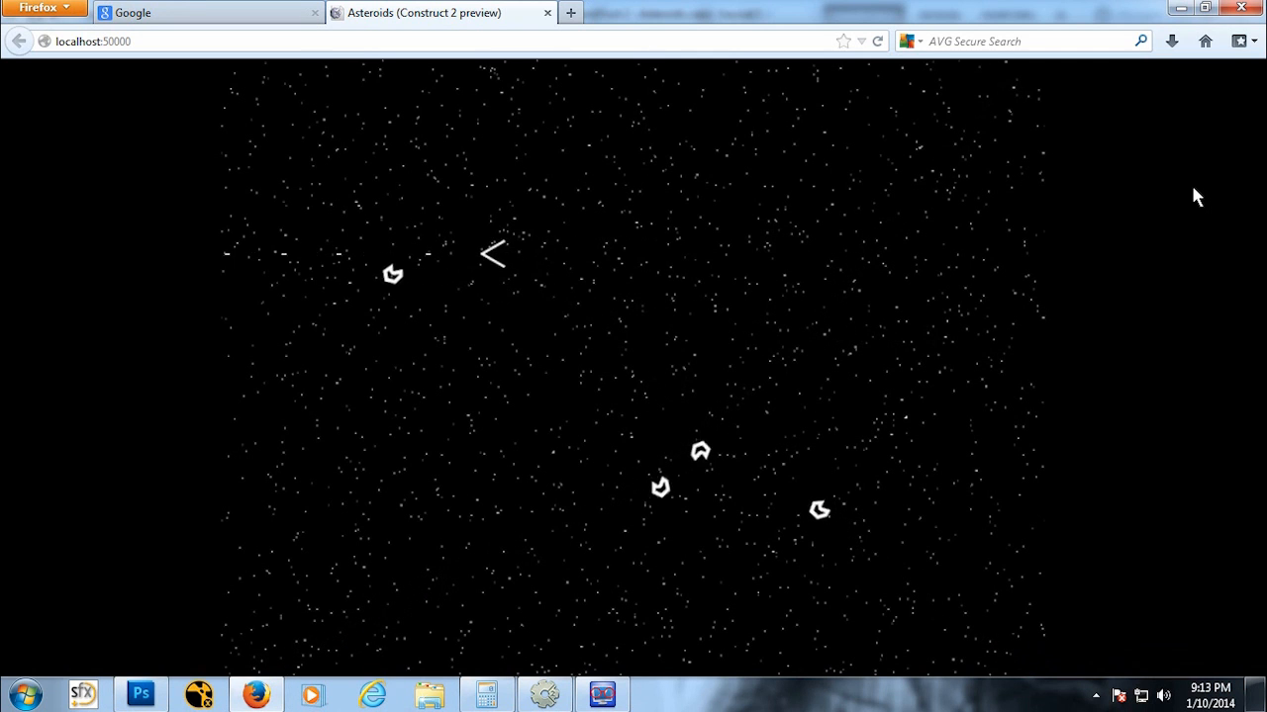
key("Right")
key("space")
key("space")
key("Down")
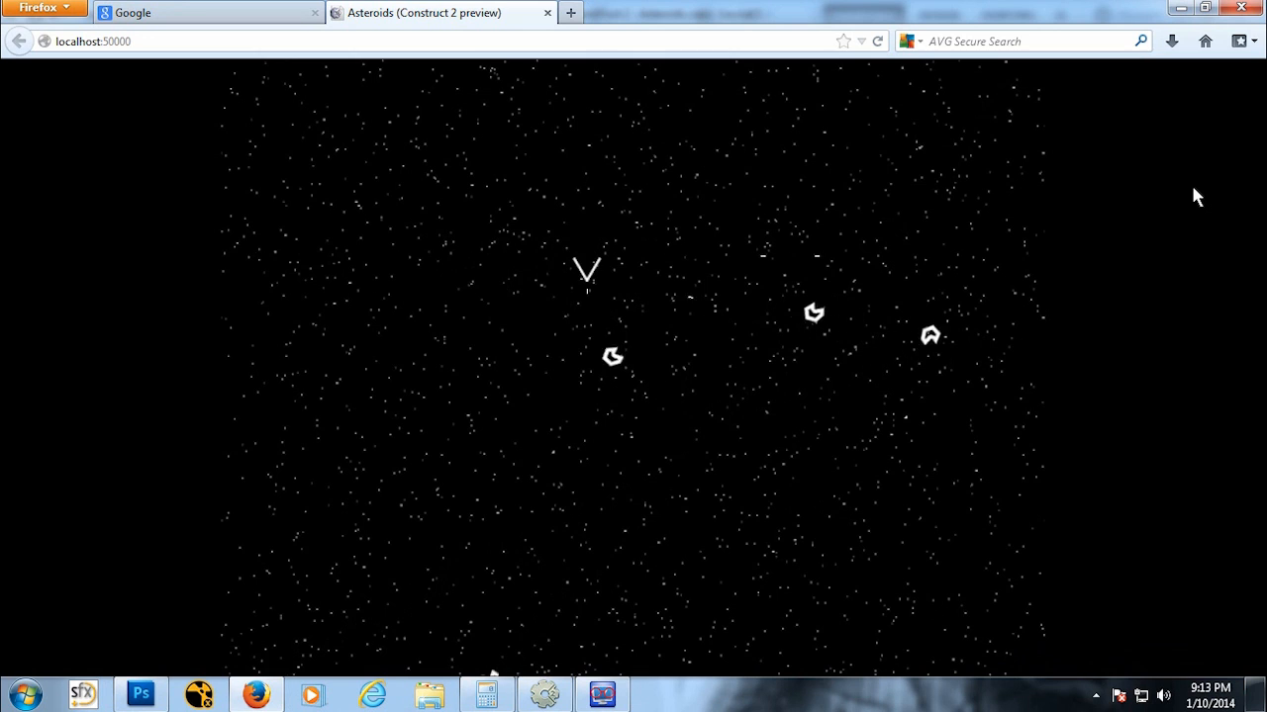
key("space")
key("space")
key("space")
key("Right")
key("Up")
key("Up")
key("Right")
key("Down")
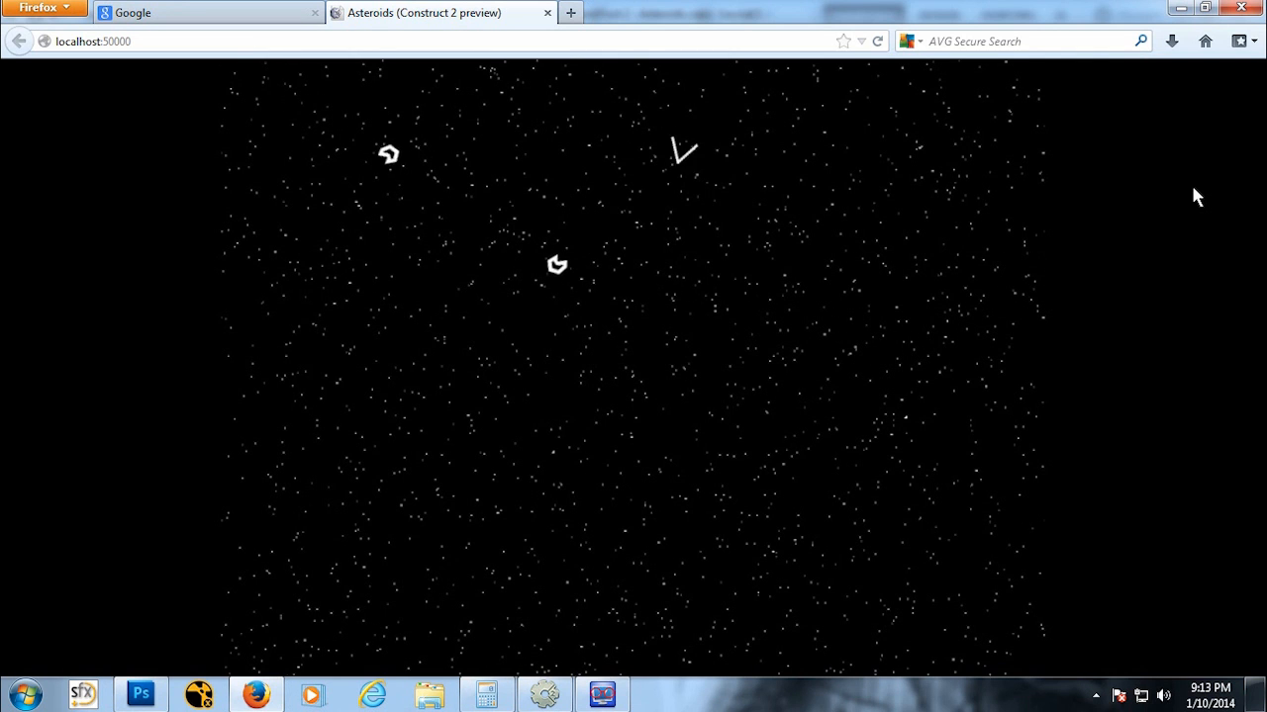
key("Left")
key("space")
key("space")
key("space")
key("space")
key("space")
key("space")
key("Down")
key("space")
key("space")
key("space")
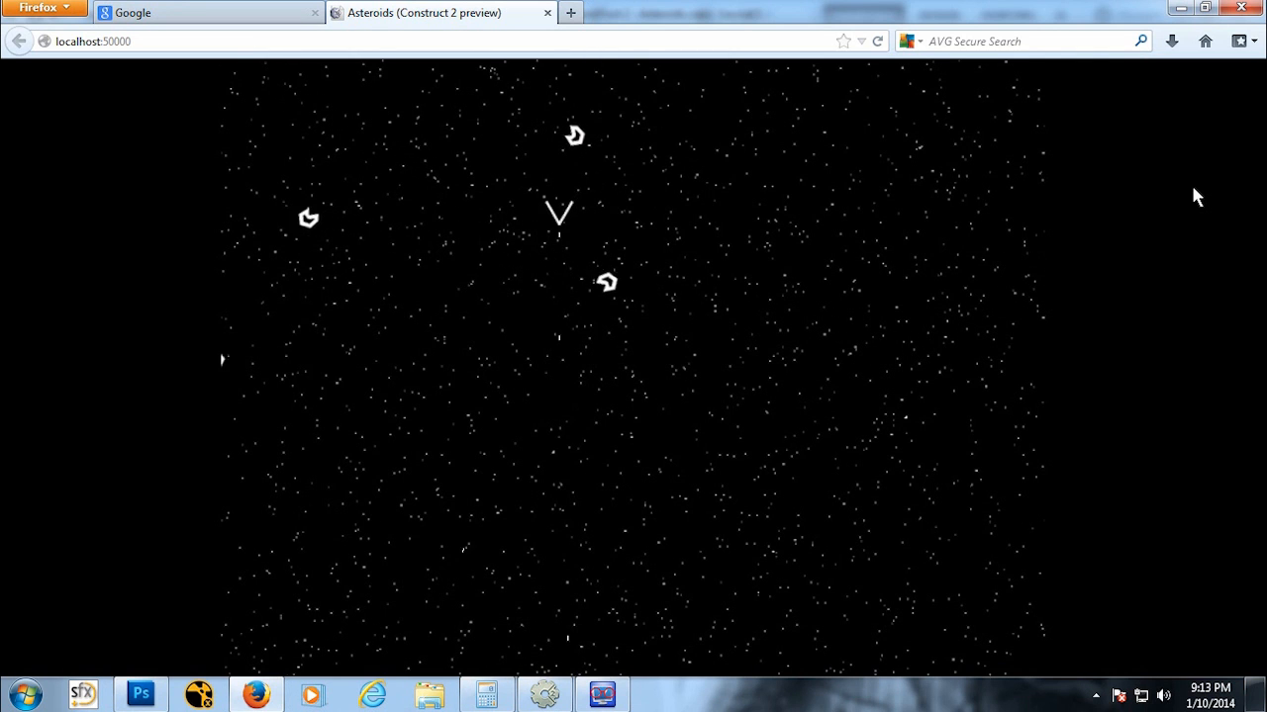
key("Down")
key("space")
key("space")
key("Right")
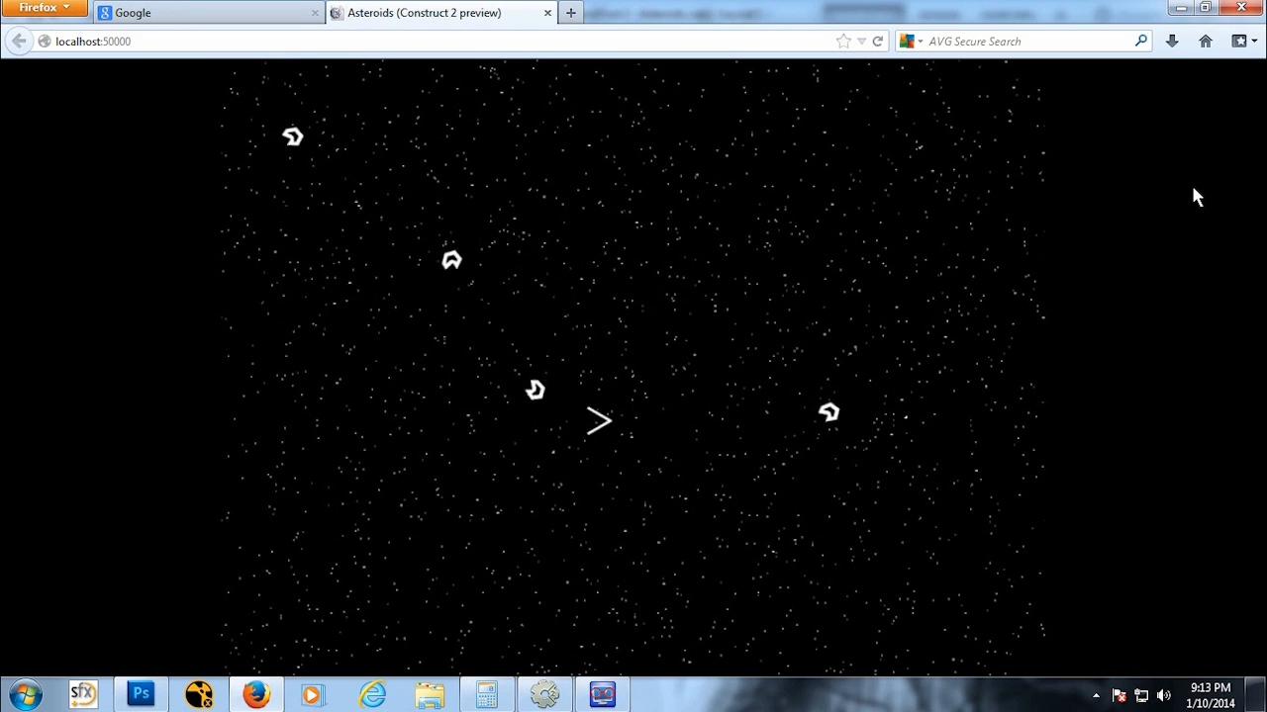
key("Left")
key("space")
key("space")
key("Up")
key("space")
key("space")
key("Left")
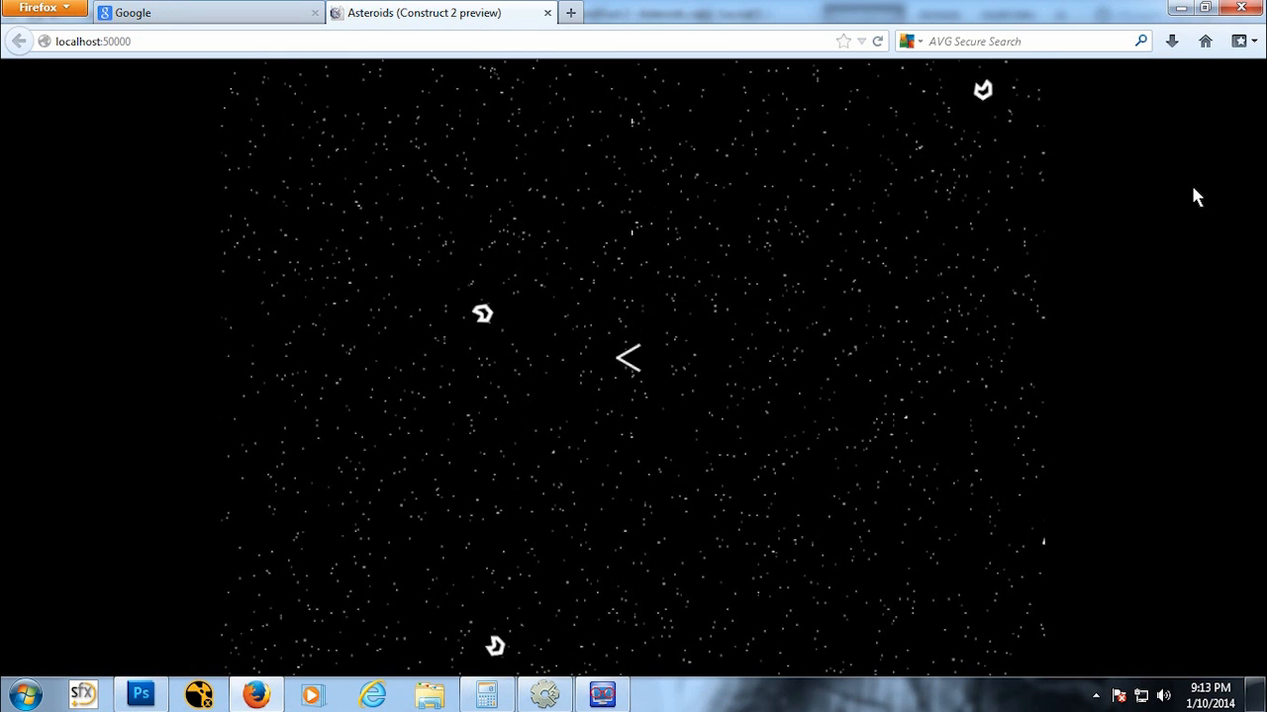
key("space")
key("space")
key("Right")
key("space")
key("space")
key("Up")
key("space")
key("space")
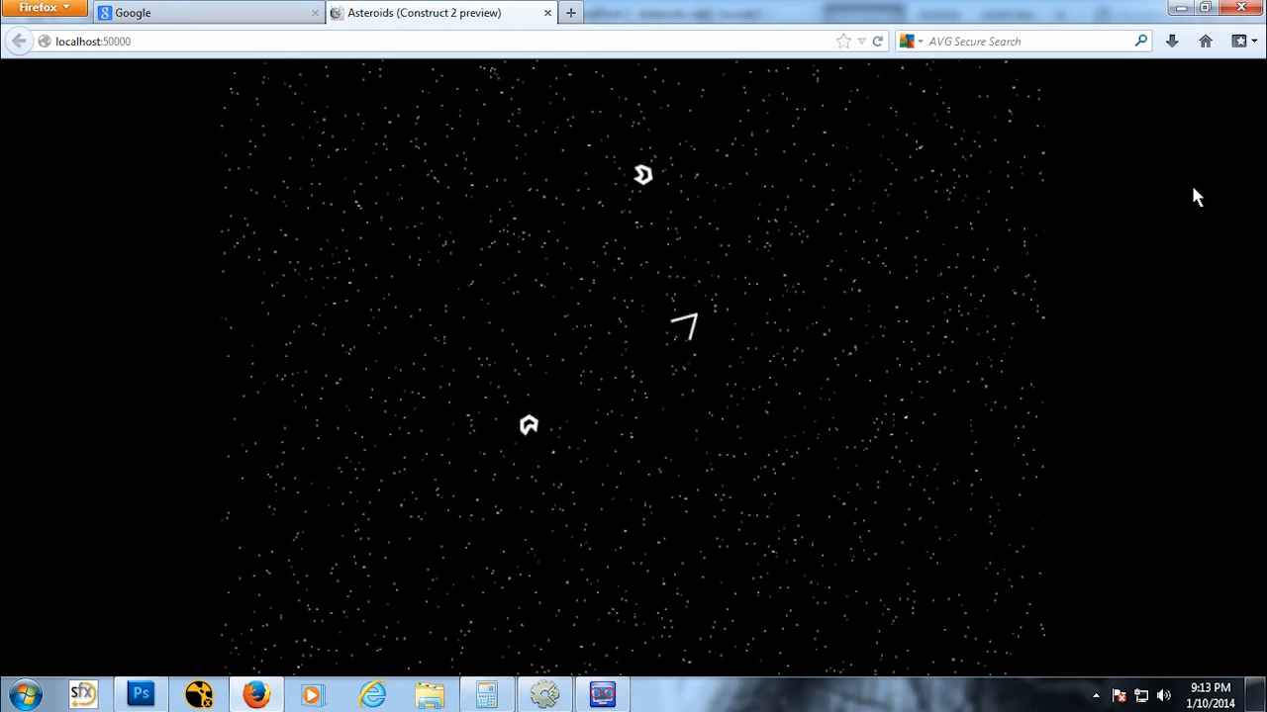
key("Down")
key("Left")
key("Up")
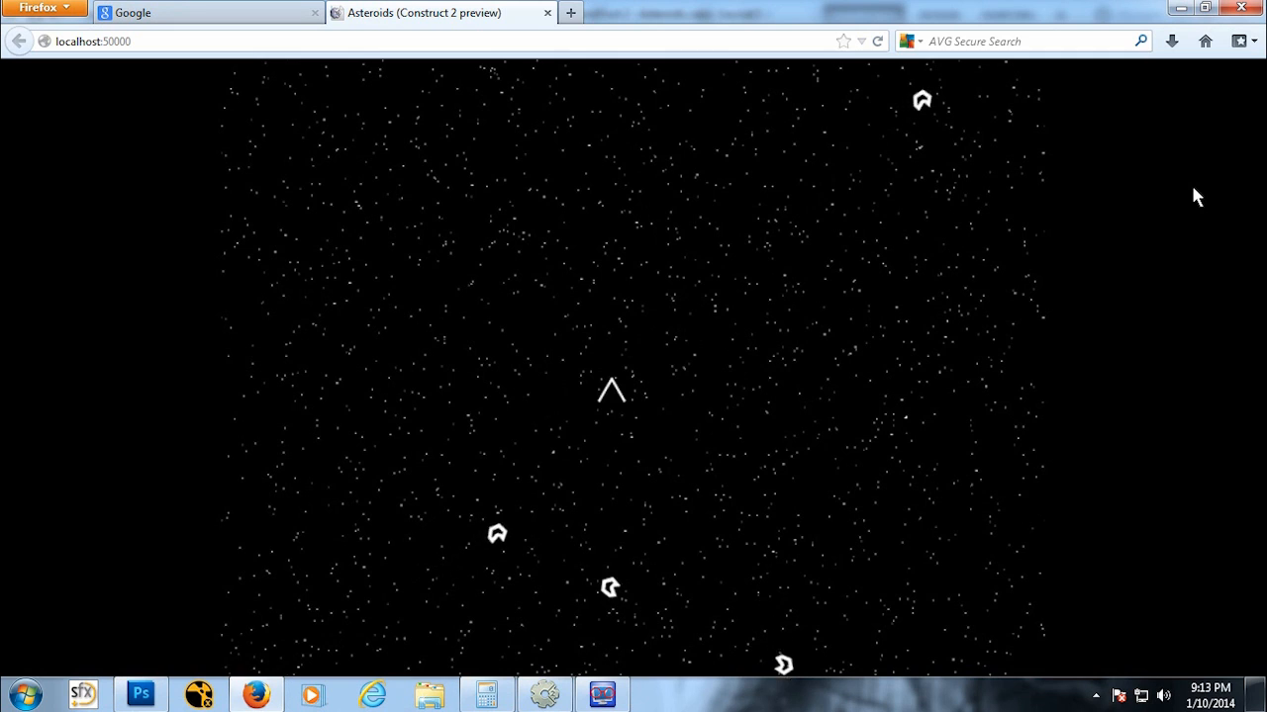
key("Up")
key("Left")
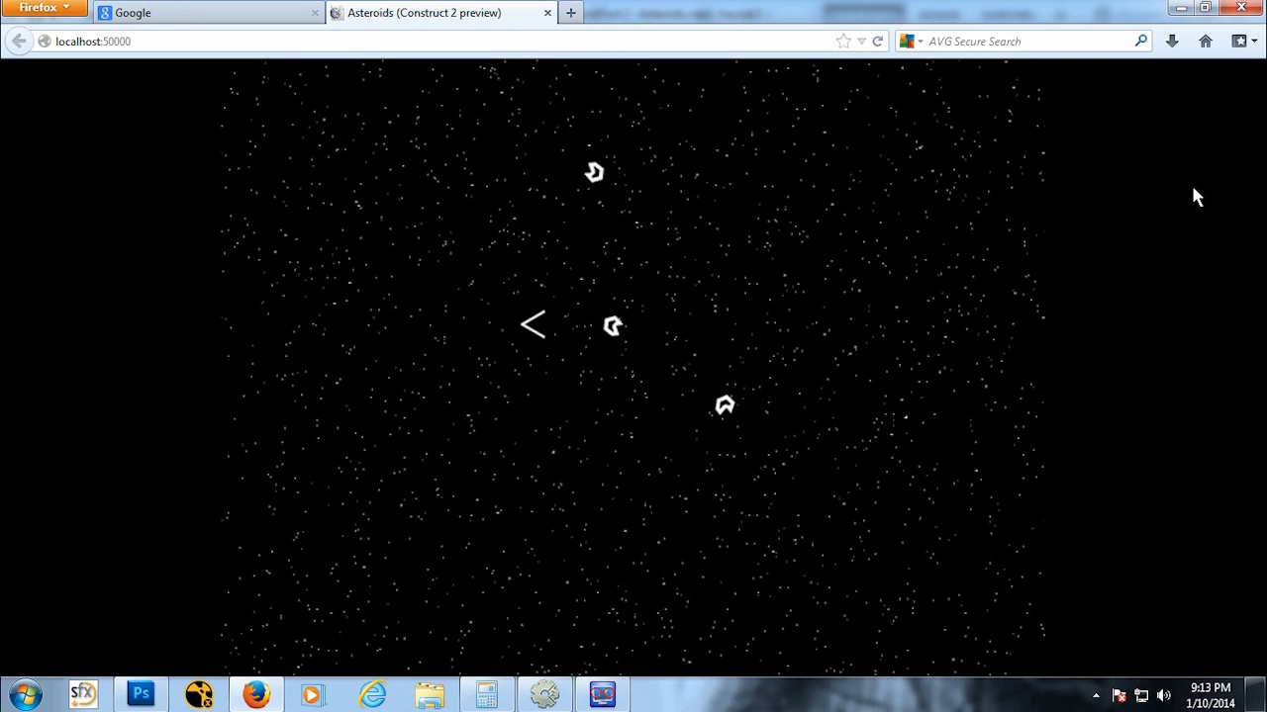
key("Down")
key("Right")
key("Up")
key("Left")
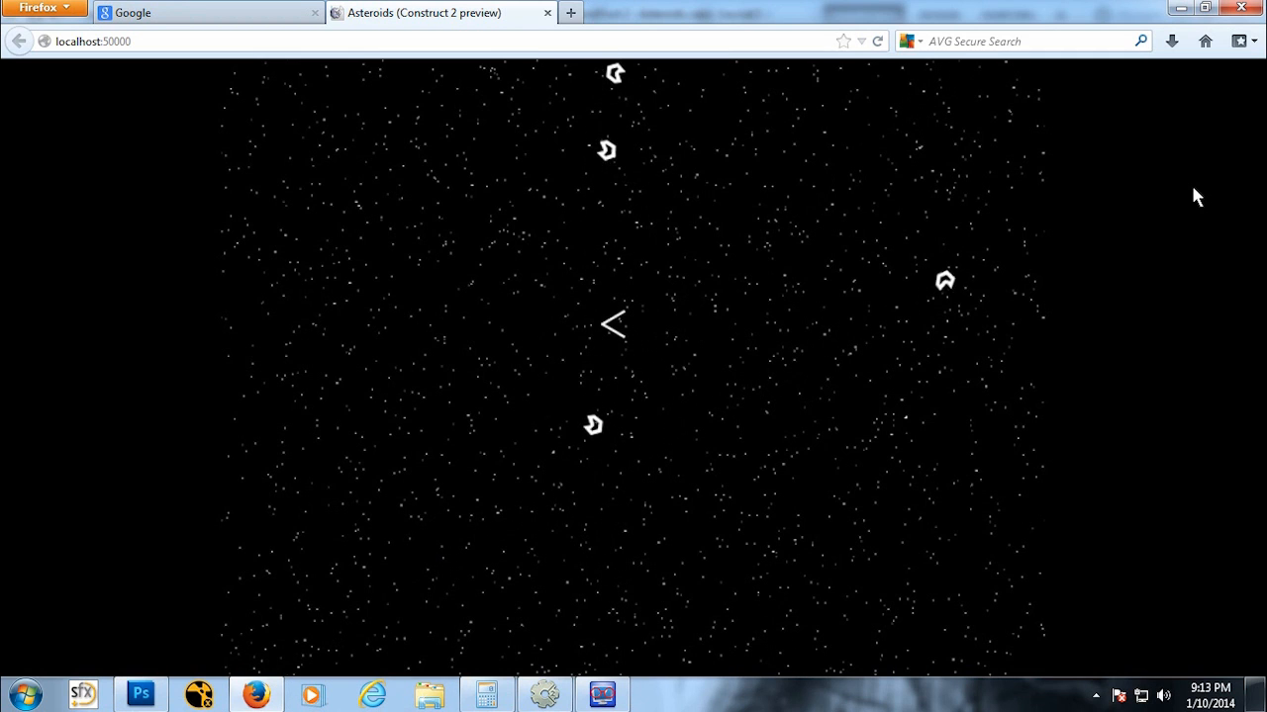
key("Right")
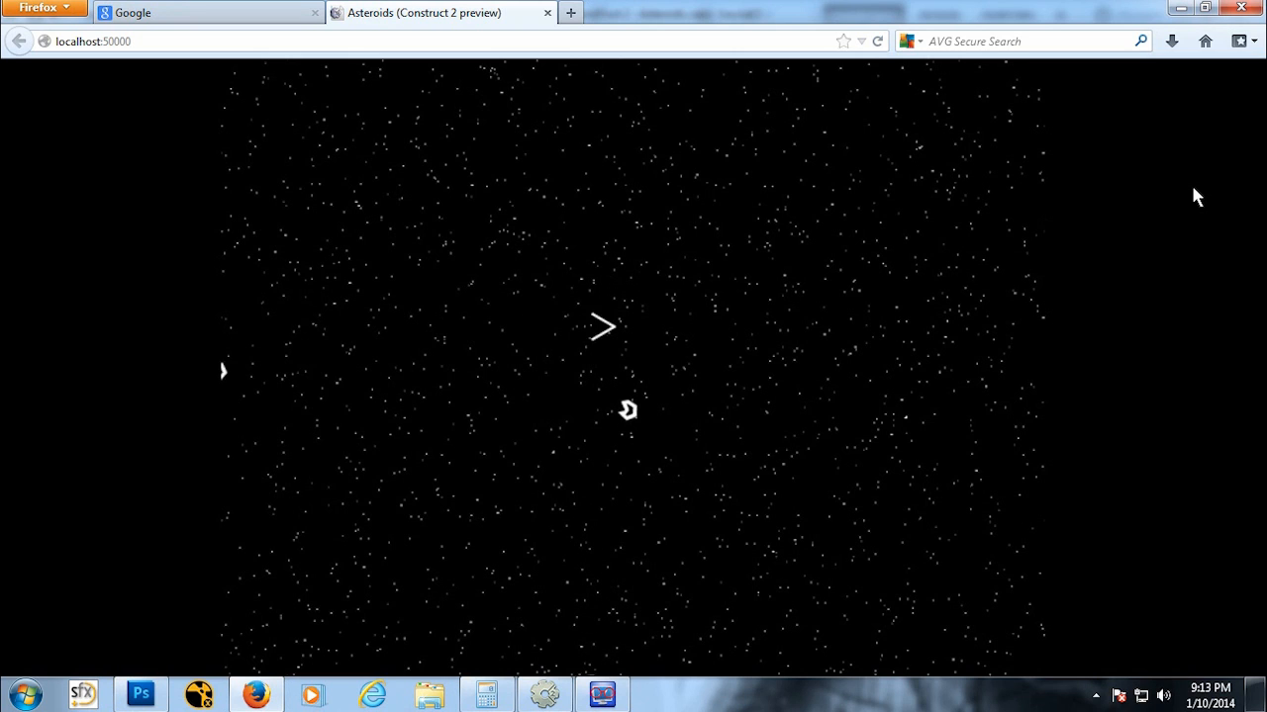
key("Down")
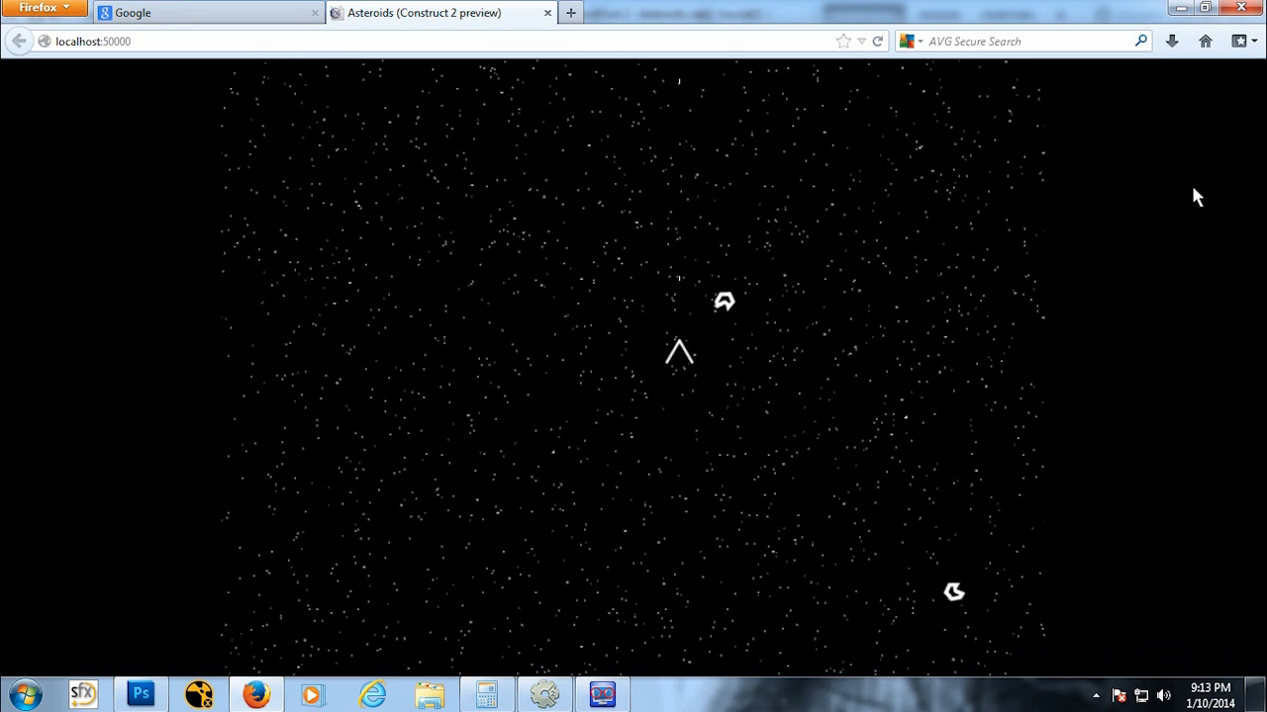
key("Right")
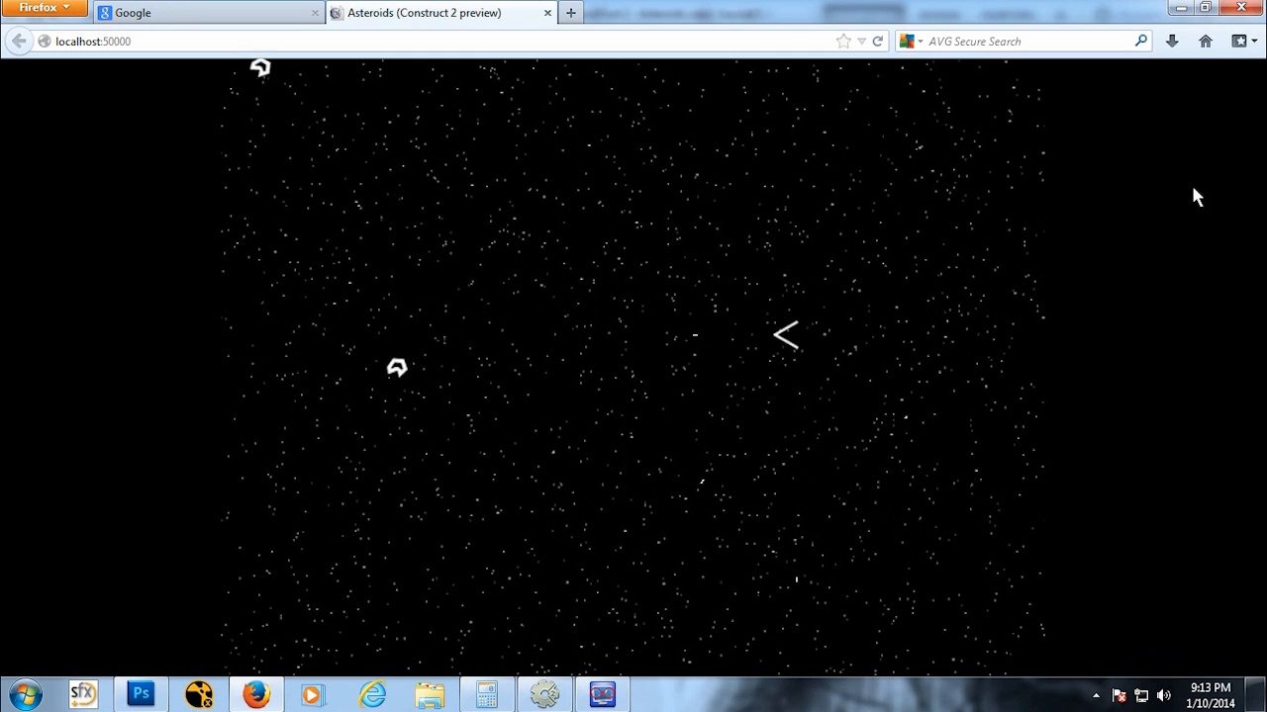
key("Up")
key("Left")
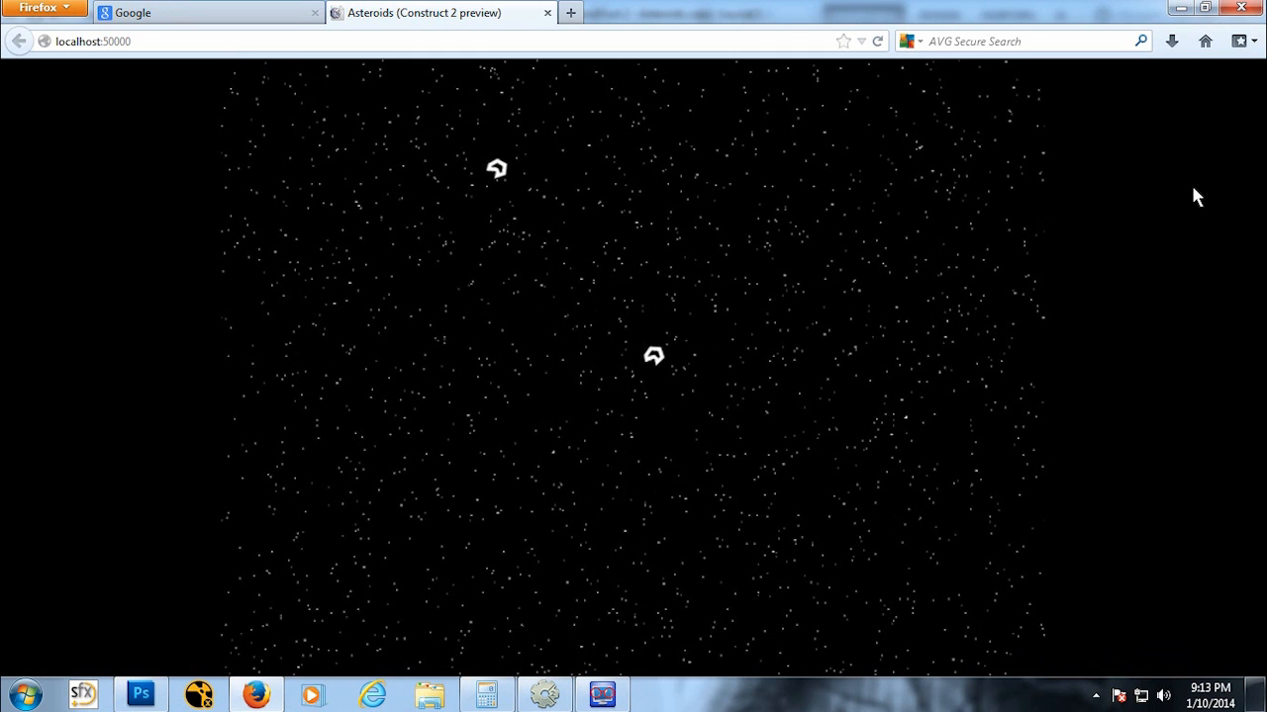
Step: Close the preview, return to the editor, select the AsteroidSM instance and set its Bullet behavior's Bounce off solids to Yes
left_click(545, 12)
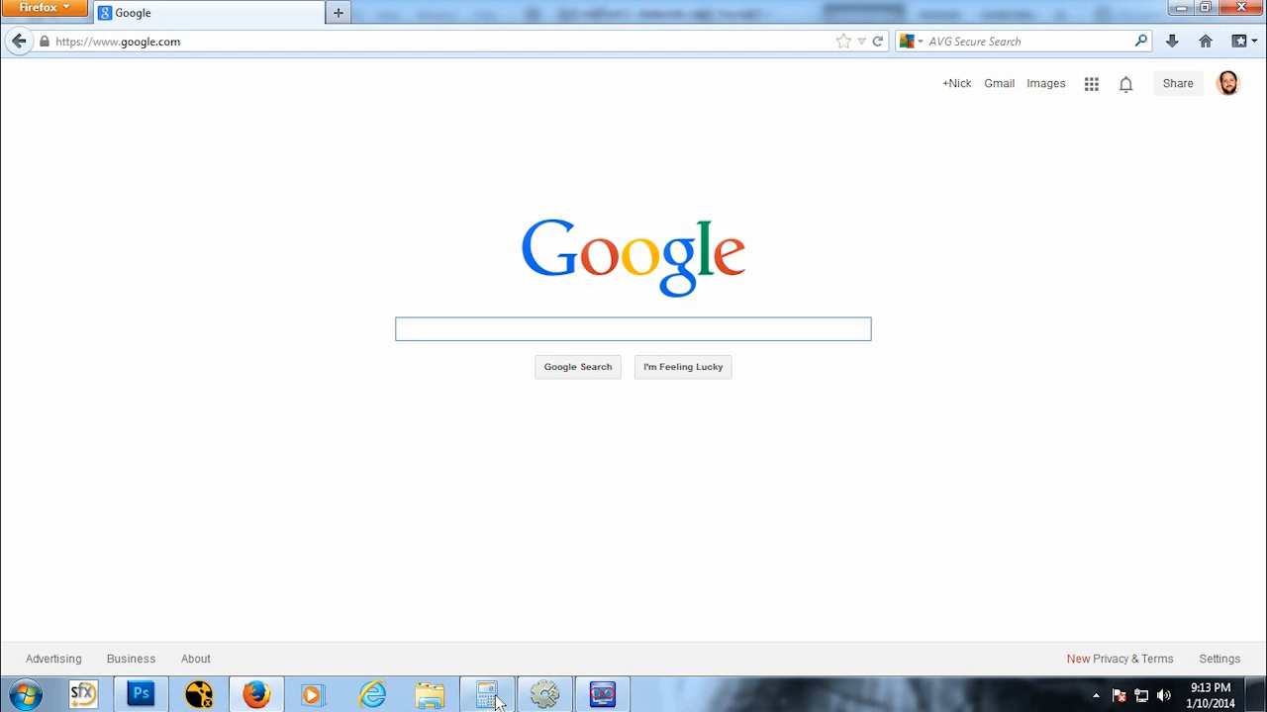
left_click(545, 695)
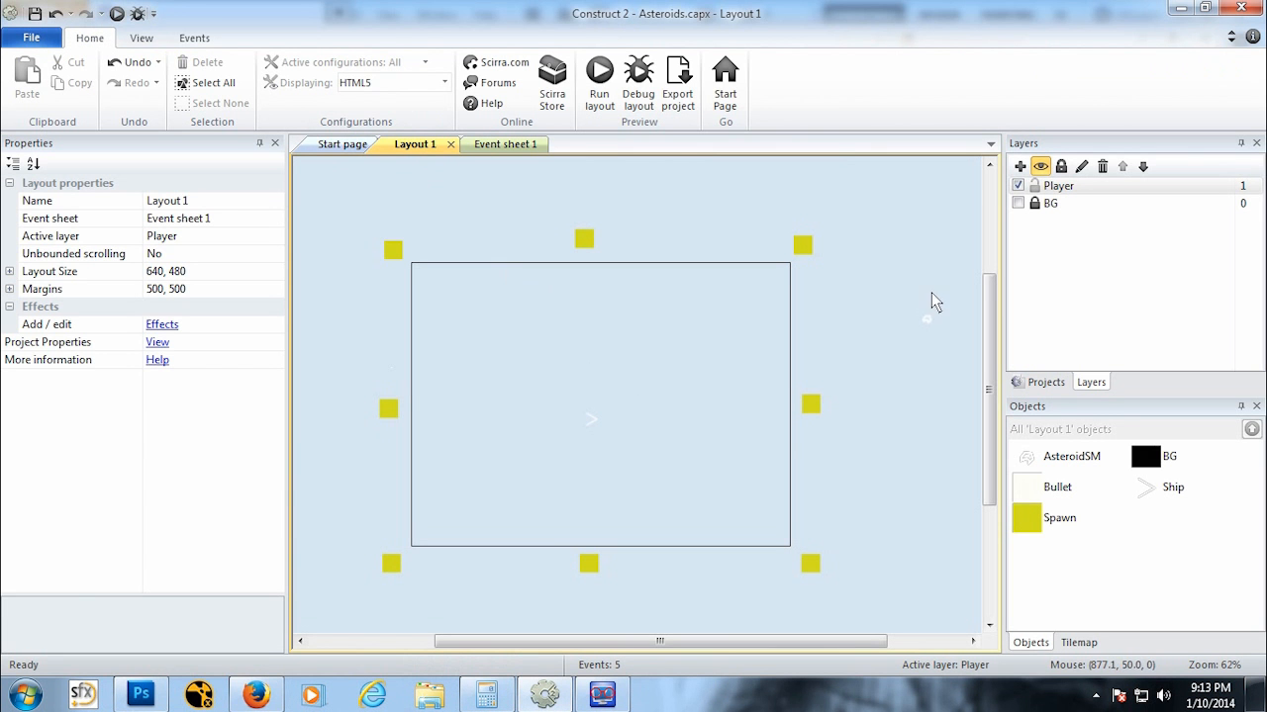
left_click(927, 321)
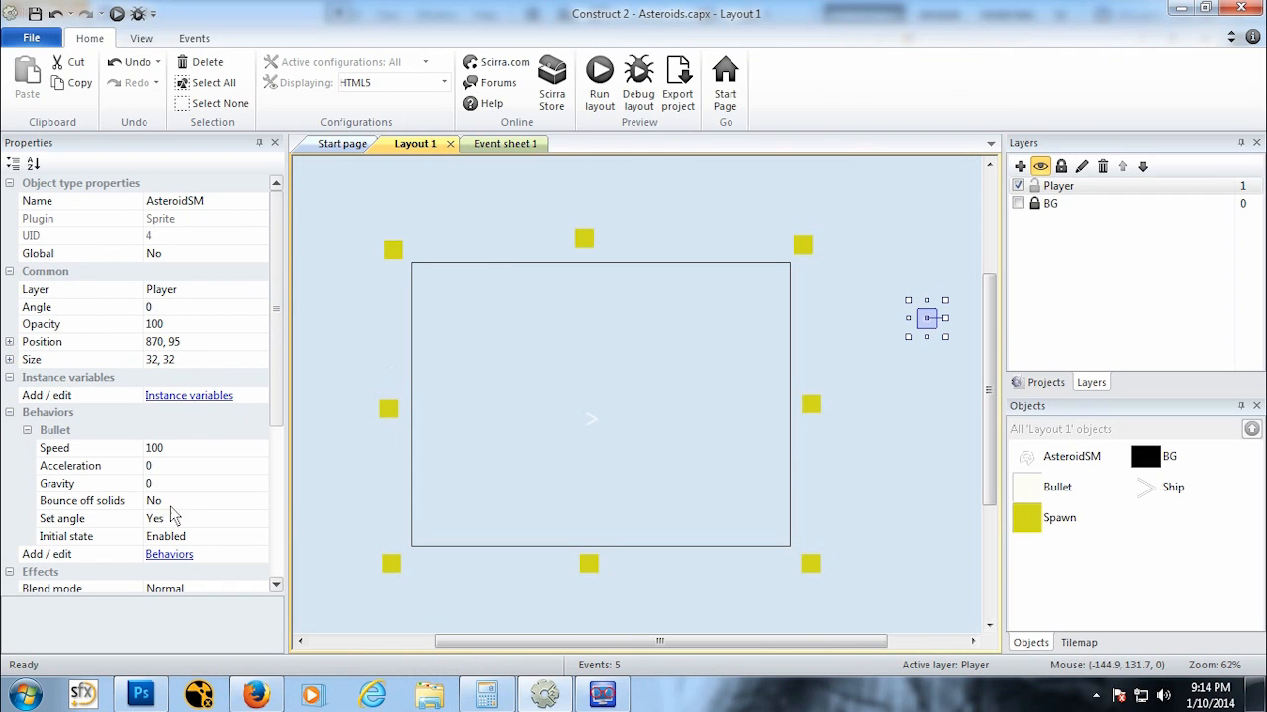
left_click(203, 505)
left_click(259, 503)
left_click(233, 536)
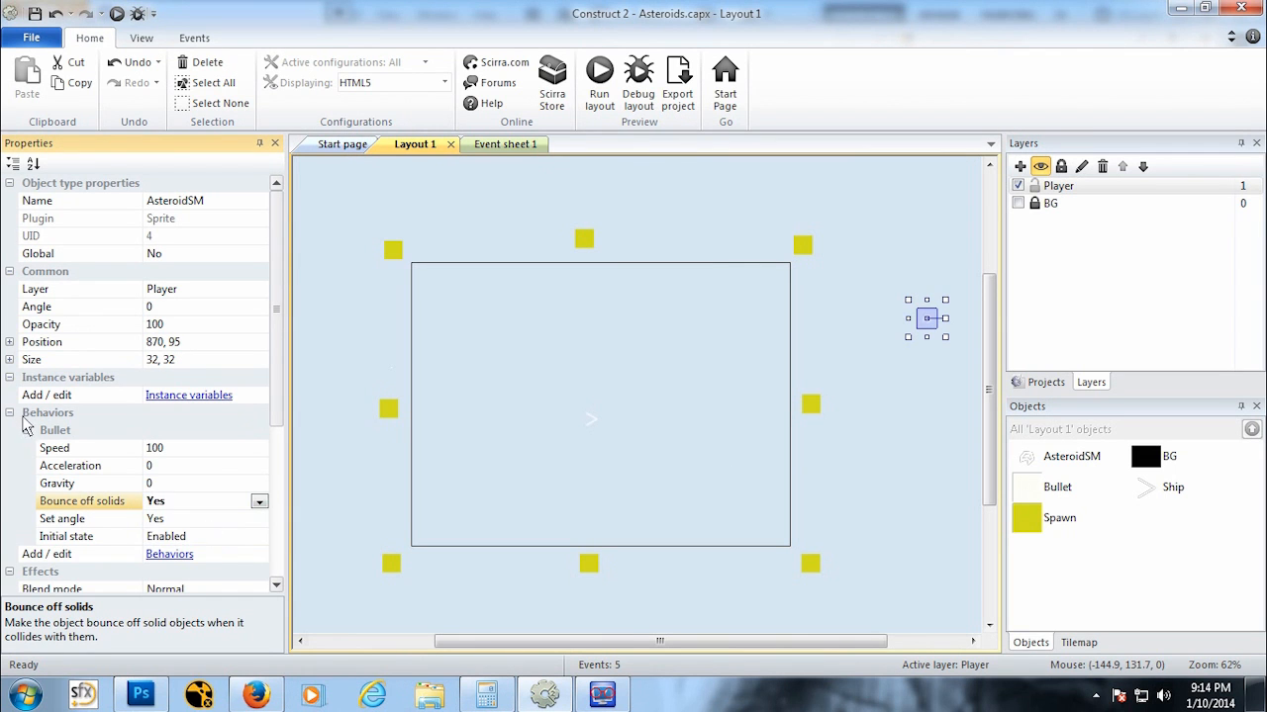
Step: Add a Solid behavior to the AsteroidSM object
left_click(27, 432)
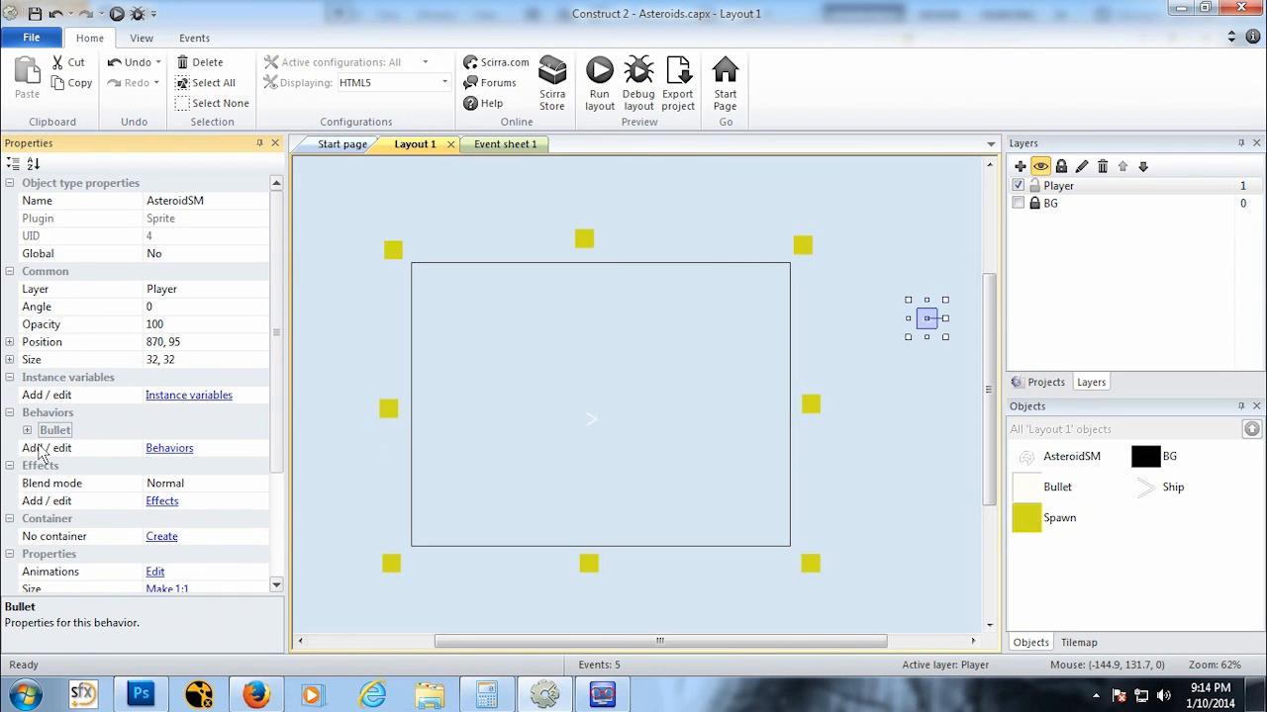
left_click(171, 448)
left_click(497, 244)
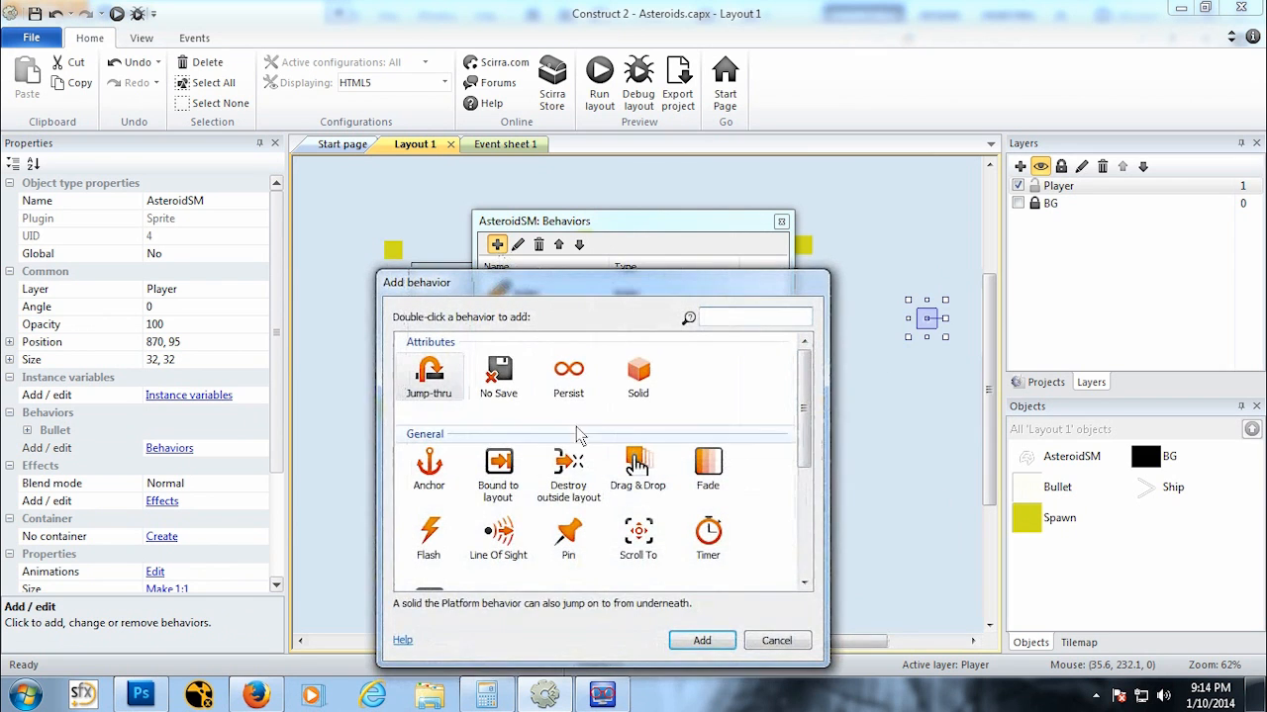
left_click(637, 376)
left_click(729, 644)
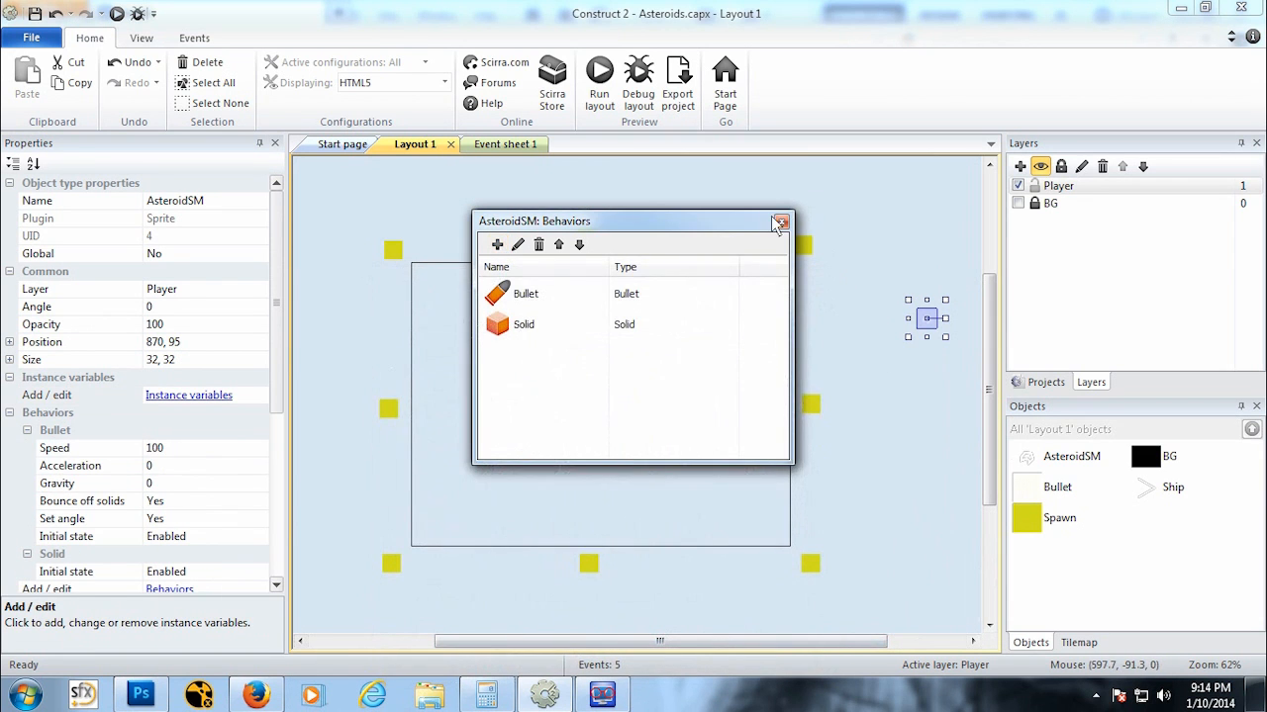
left_click(781, 222)
Step: Run the layout preview again and fly the ship among the asteroids to test how they bounce off each other
left_click(117, 14)
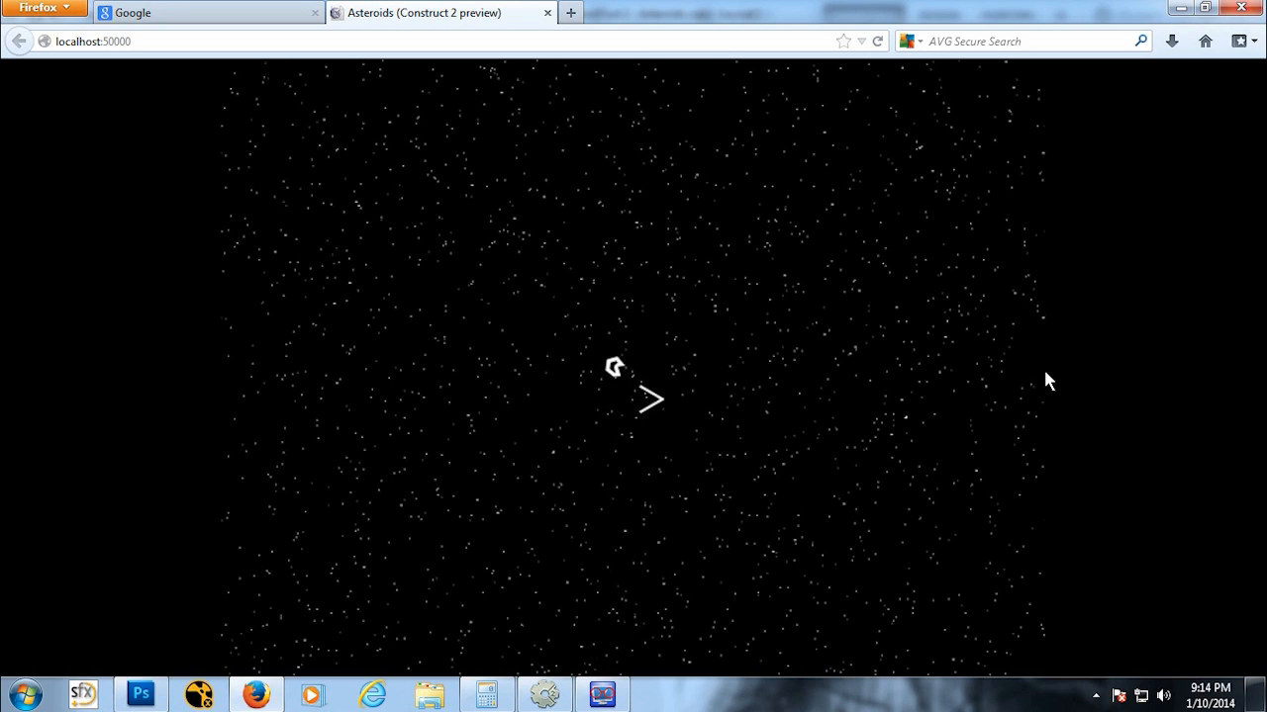
key("Left")
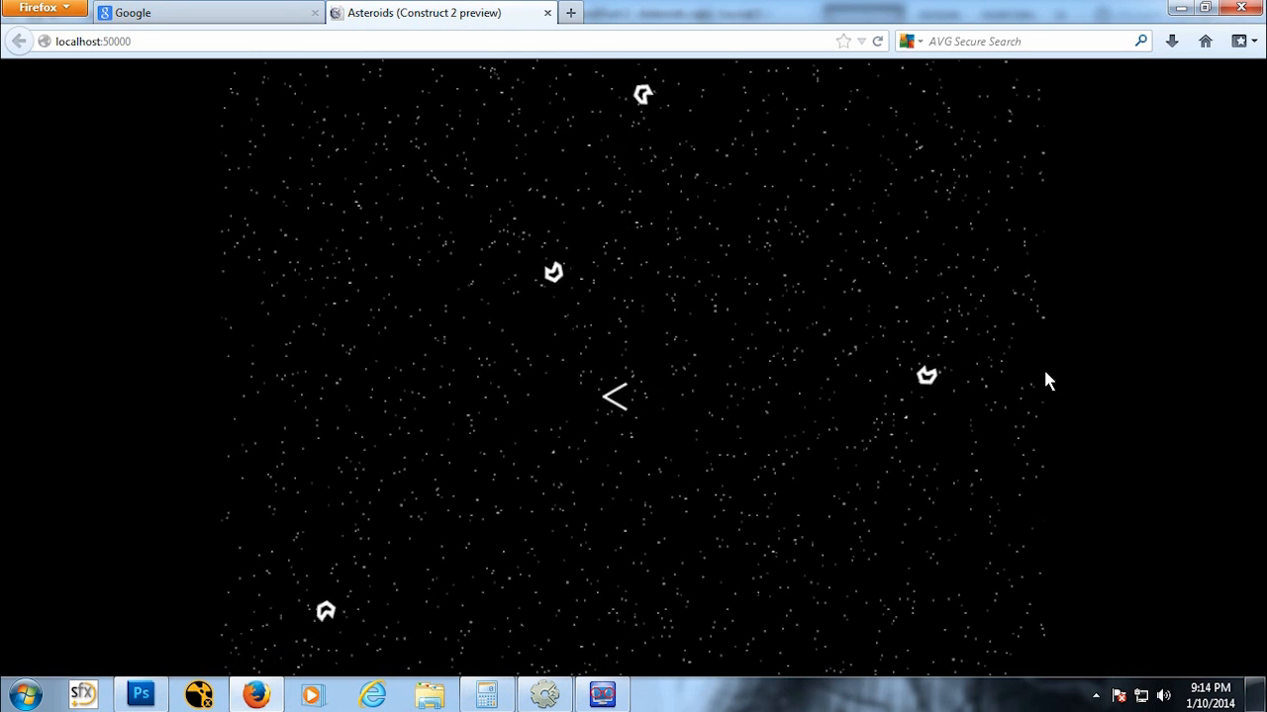
key("Up")
key("Up")
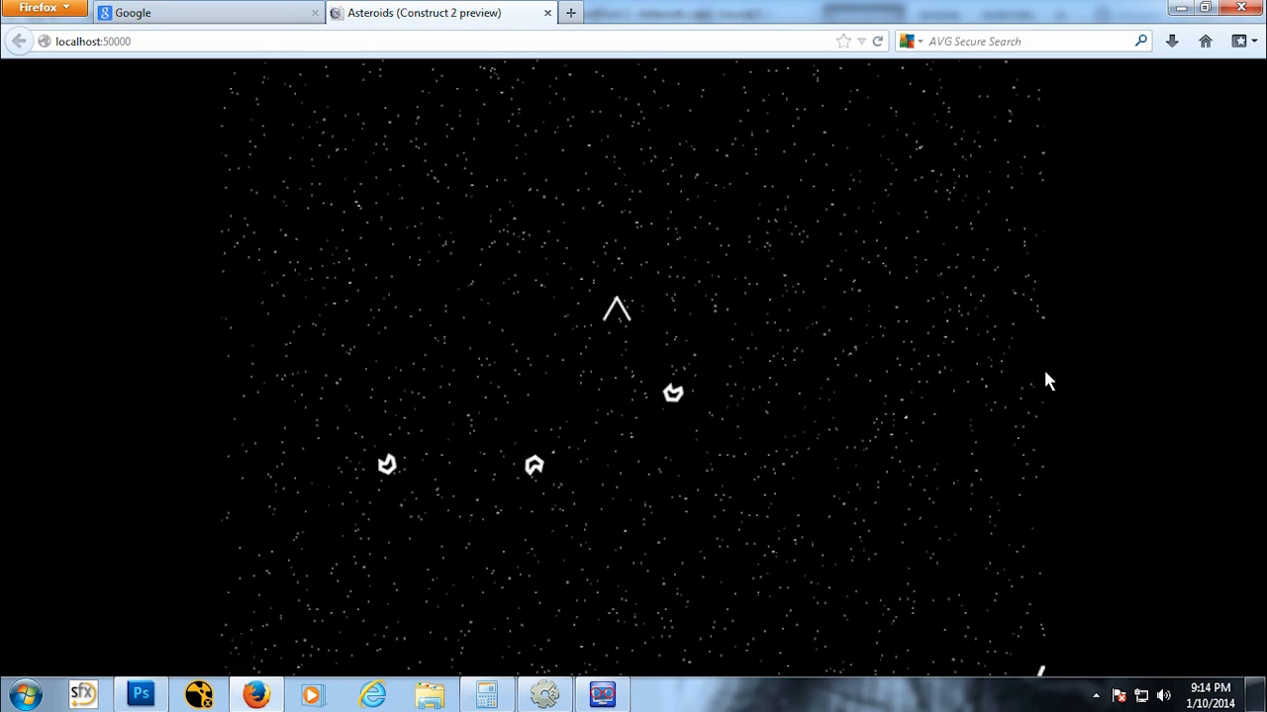
key("Up")
key("Down")
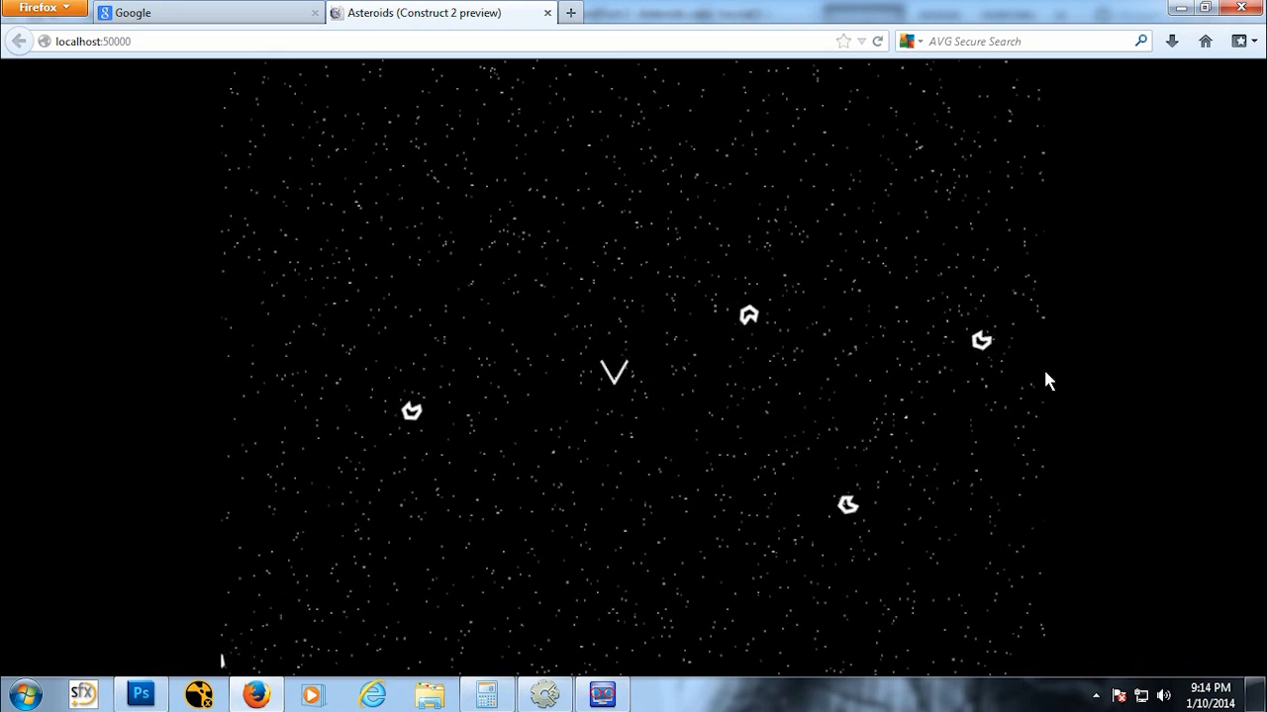
key("Down")
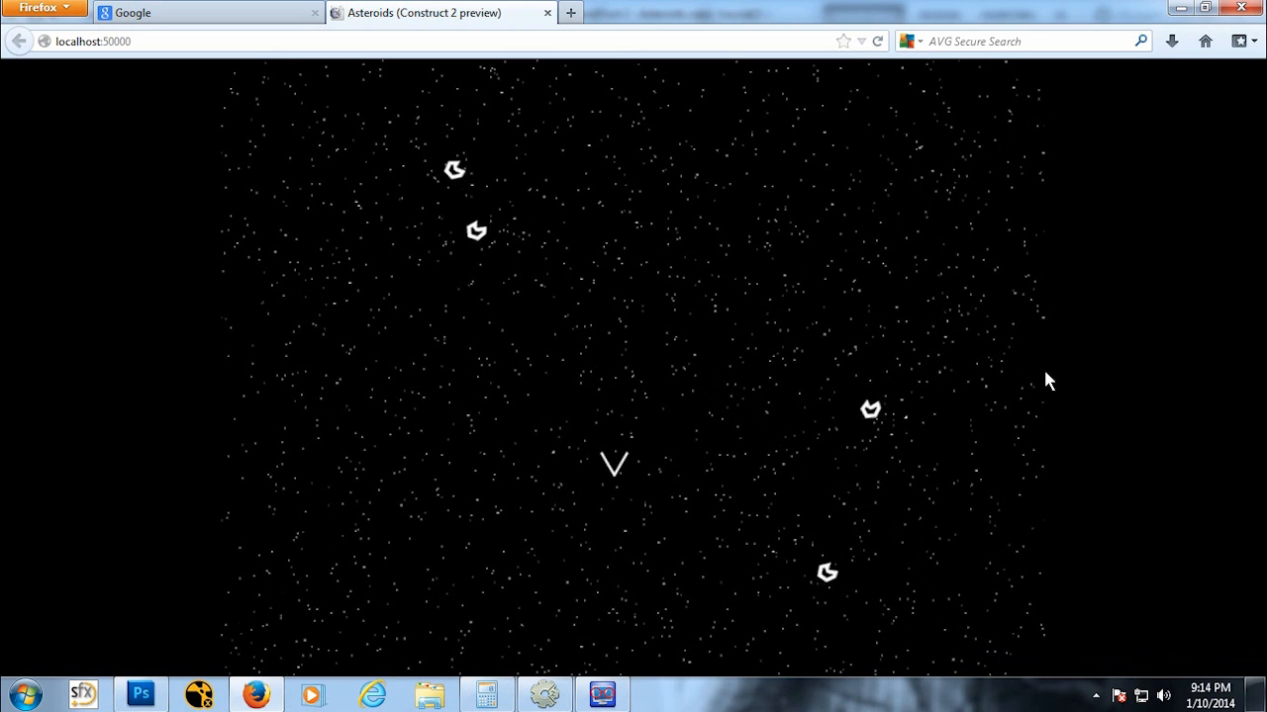
key("Up")
key("Up")
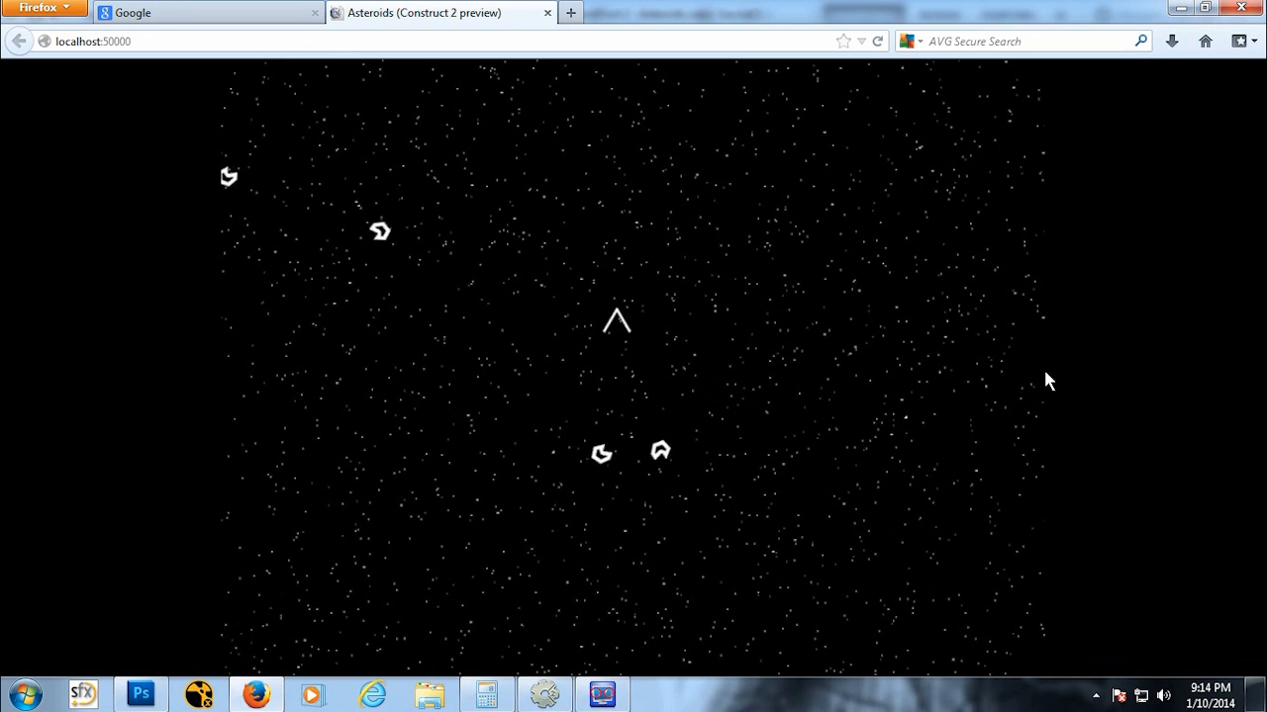
key("Down")
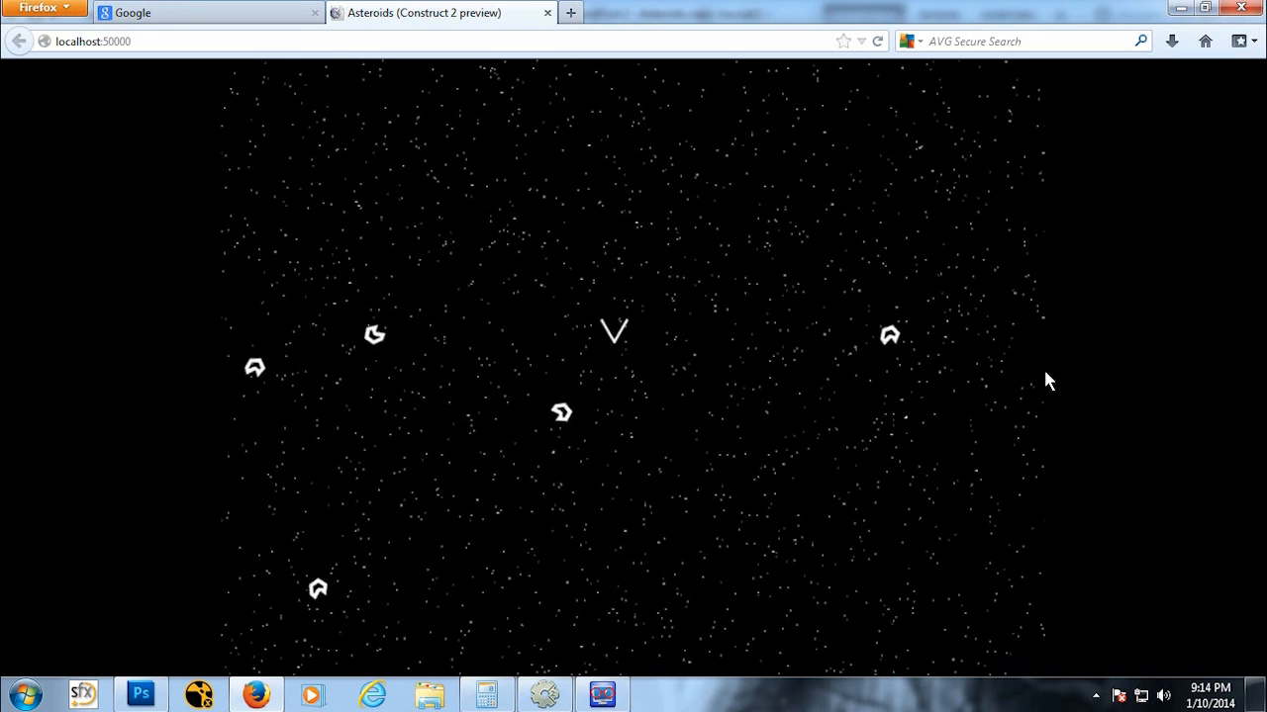
key("Left")
key("Up")
key("Left")
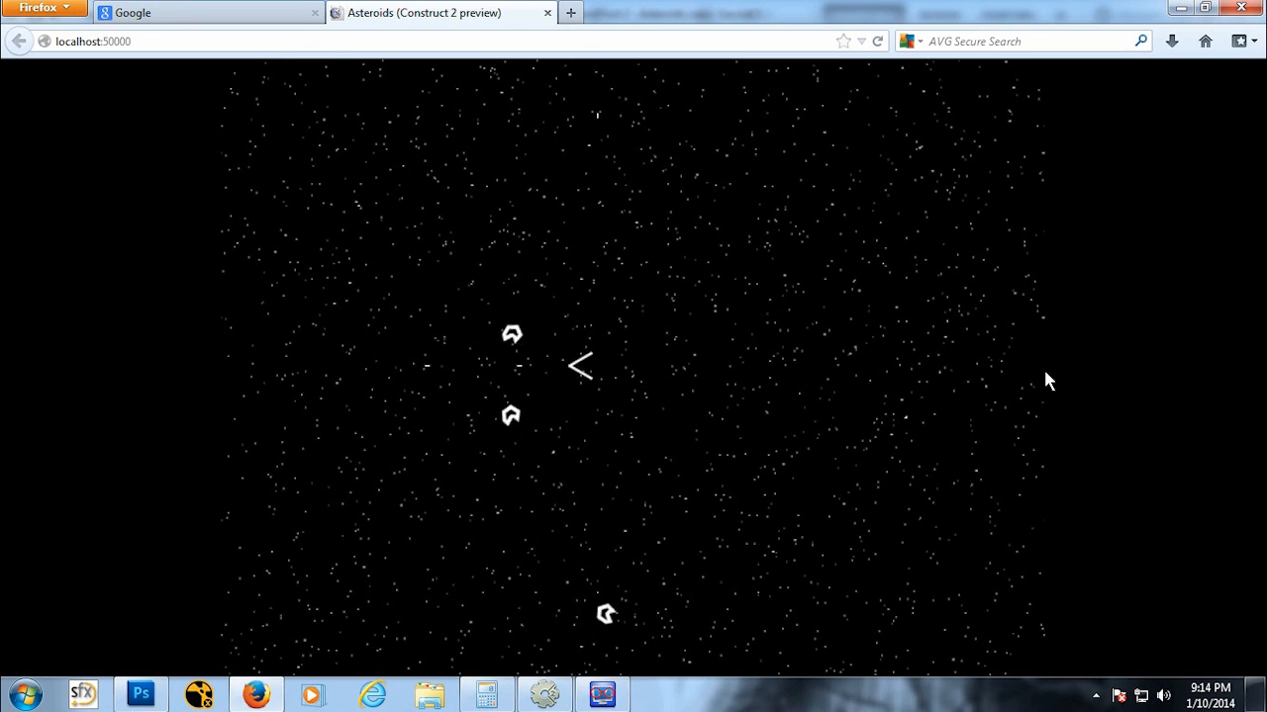
key("Right")
key("Up")
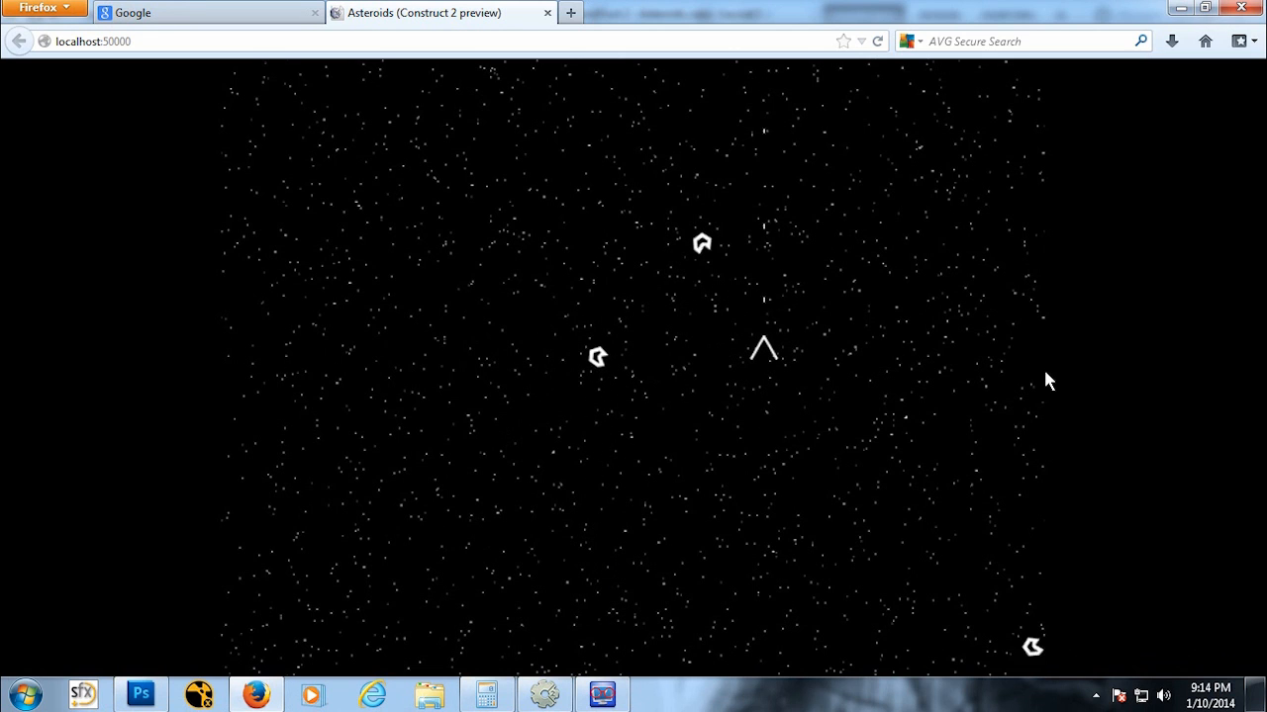
key("space")
key("Left")
key("Up")
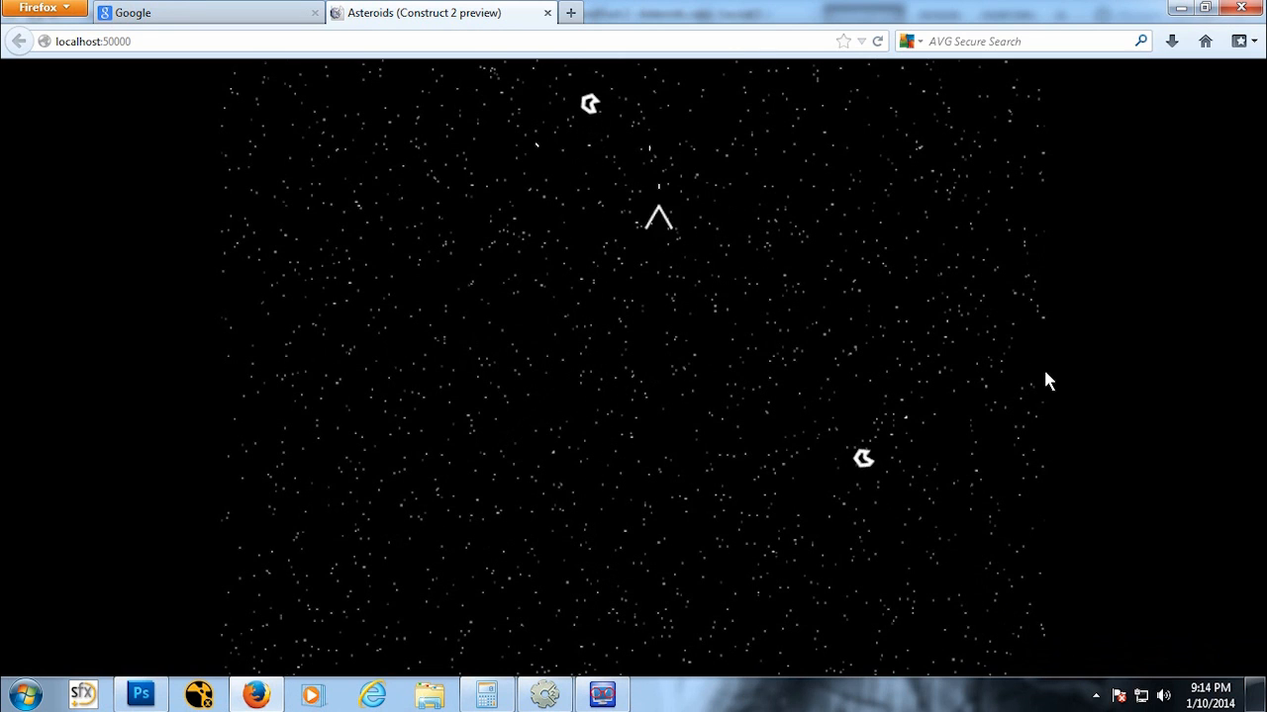
key("Down")
key("space")
key("Right")
key("space")
key("space")
key("Down")
key("space")
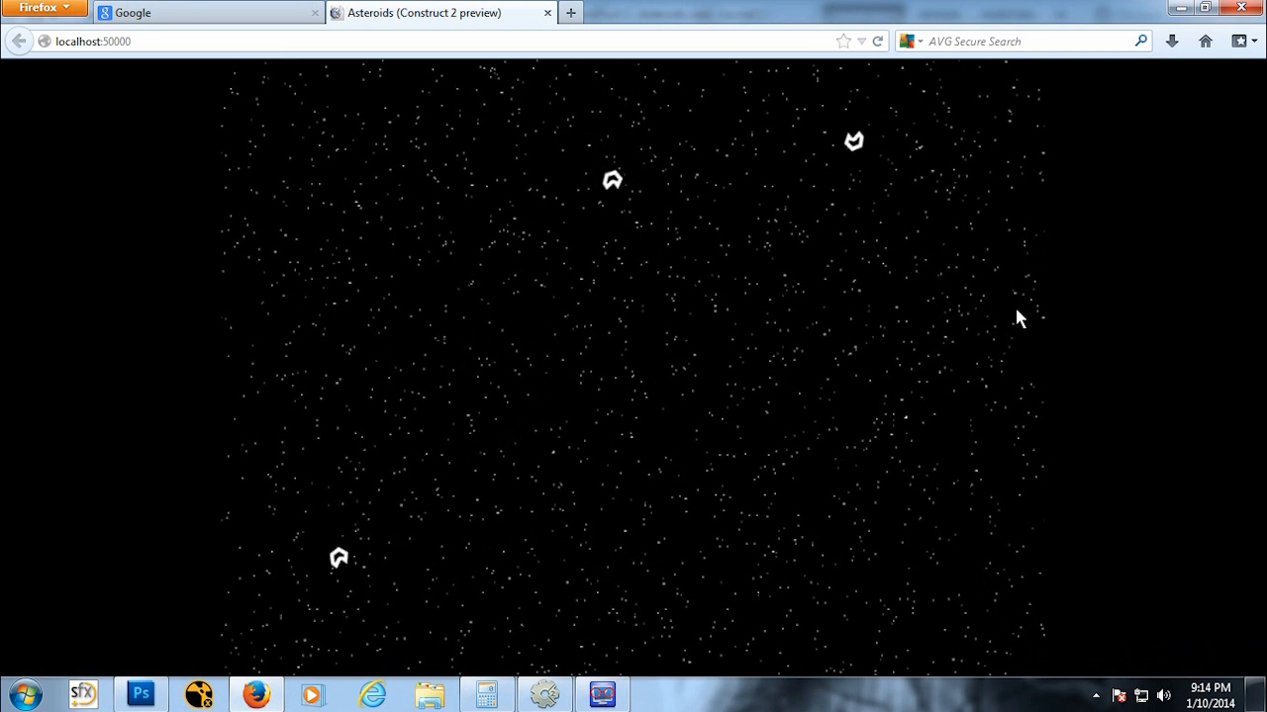
Step: Close the preview, return to the editor and set the AsteroidSM Bullet speed to 50
left_click(547, 13)
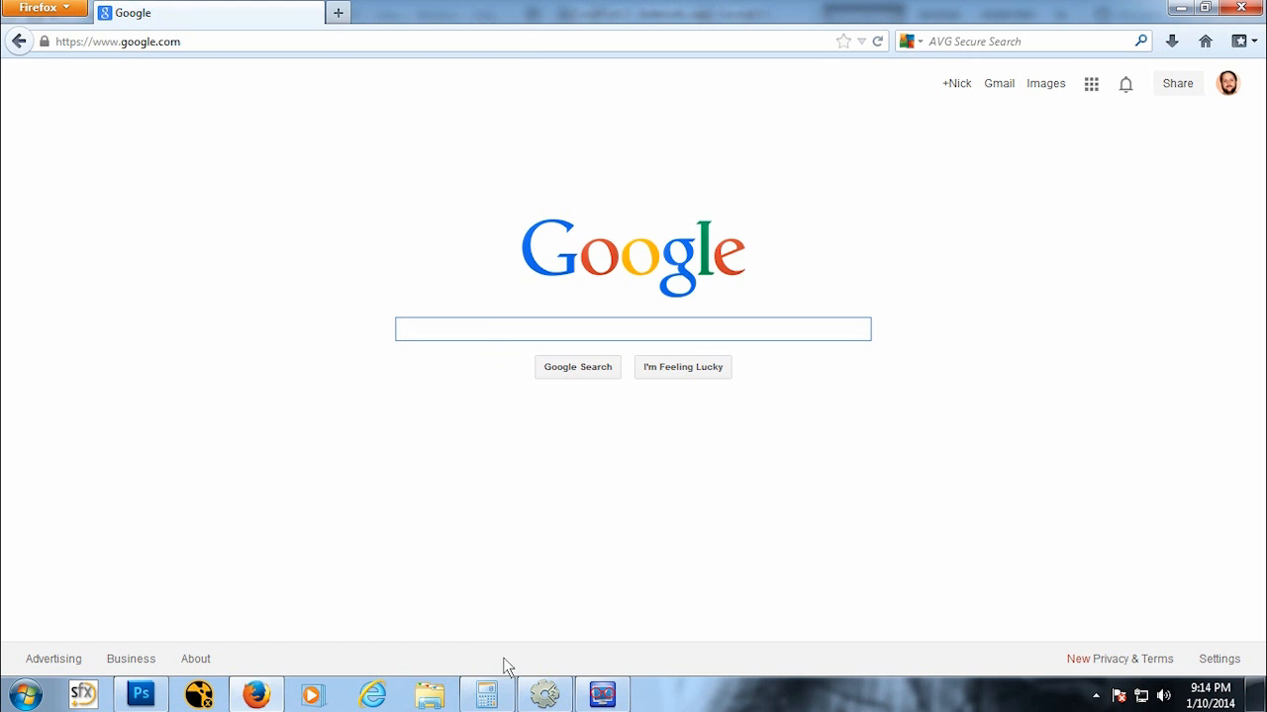
left_click(546, 696)
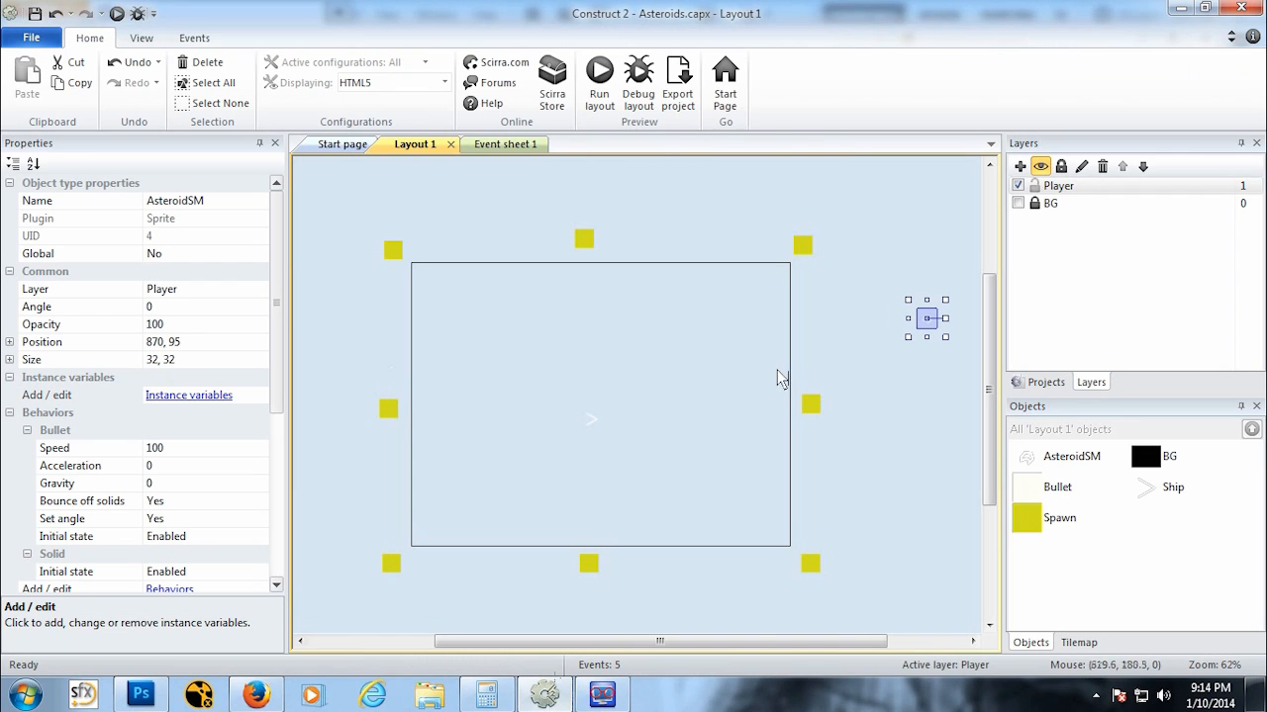
left_click(188, 449)
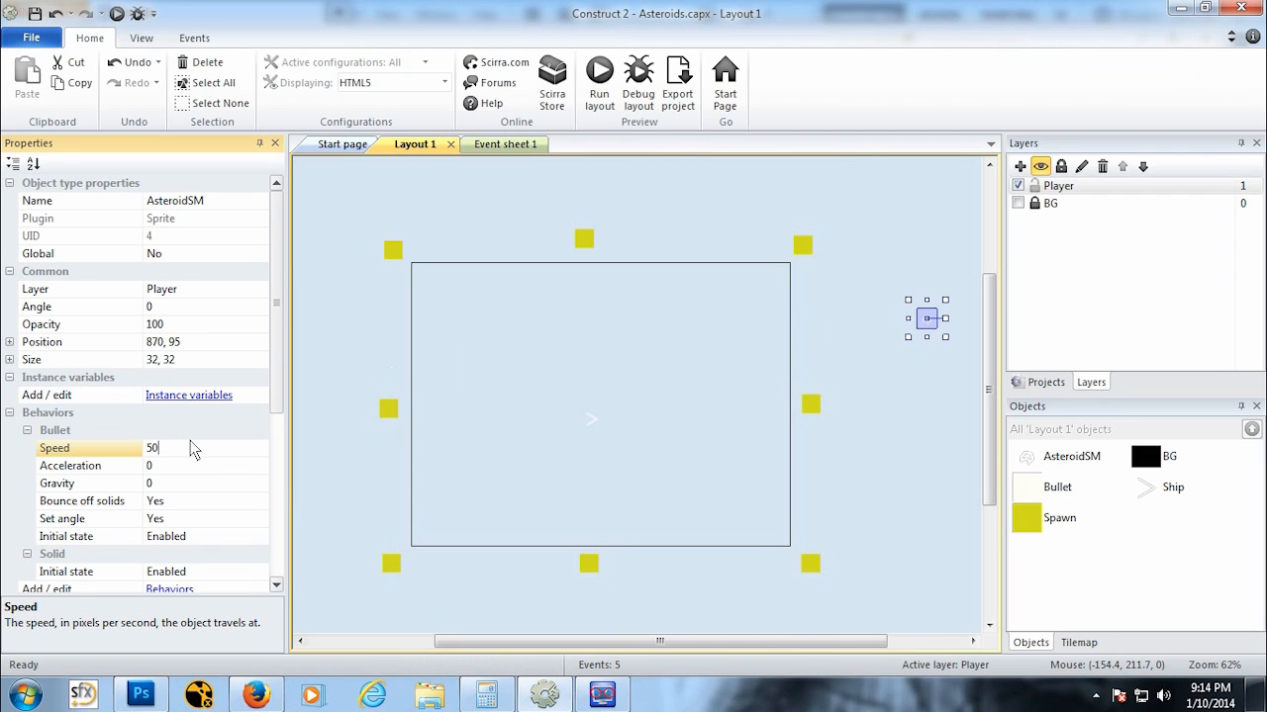
Step: Run the layout preview, fly the ship and fire at the slower asteroids, then close the preview
left_click(116, 13)
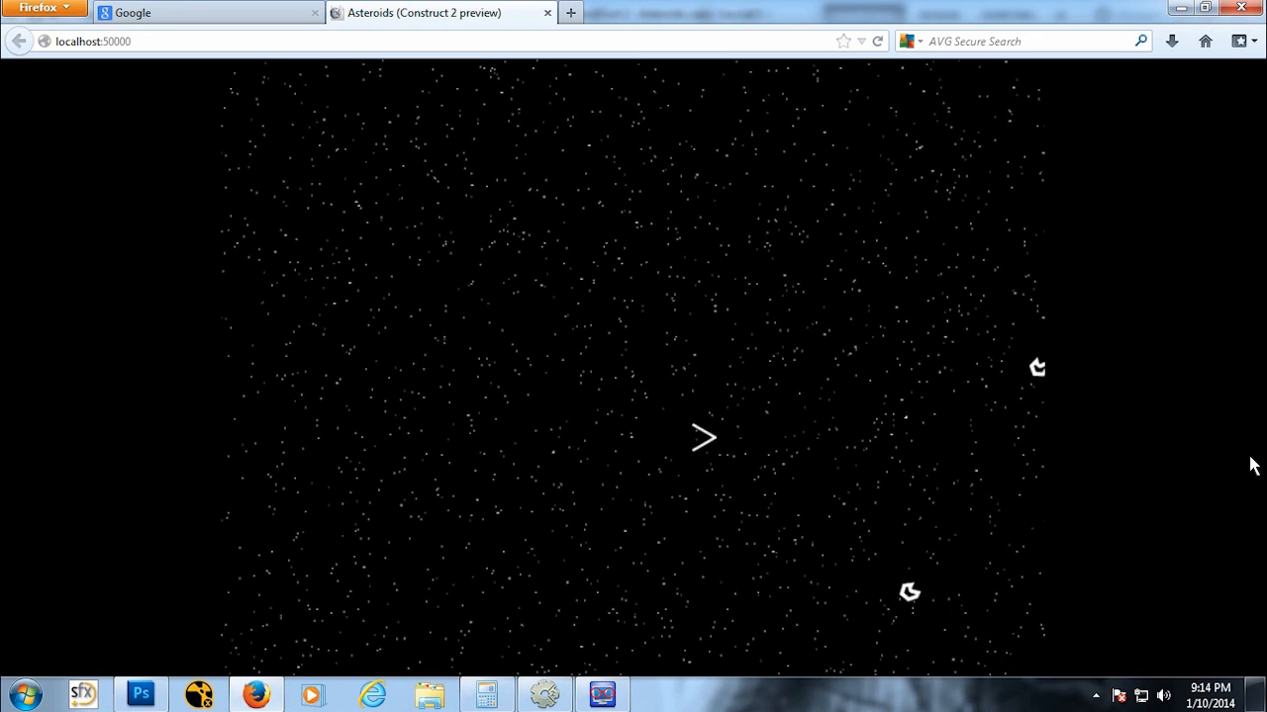
key("space")
key("space")
key("space")
key("space")
key("Left")
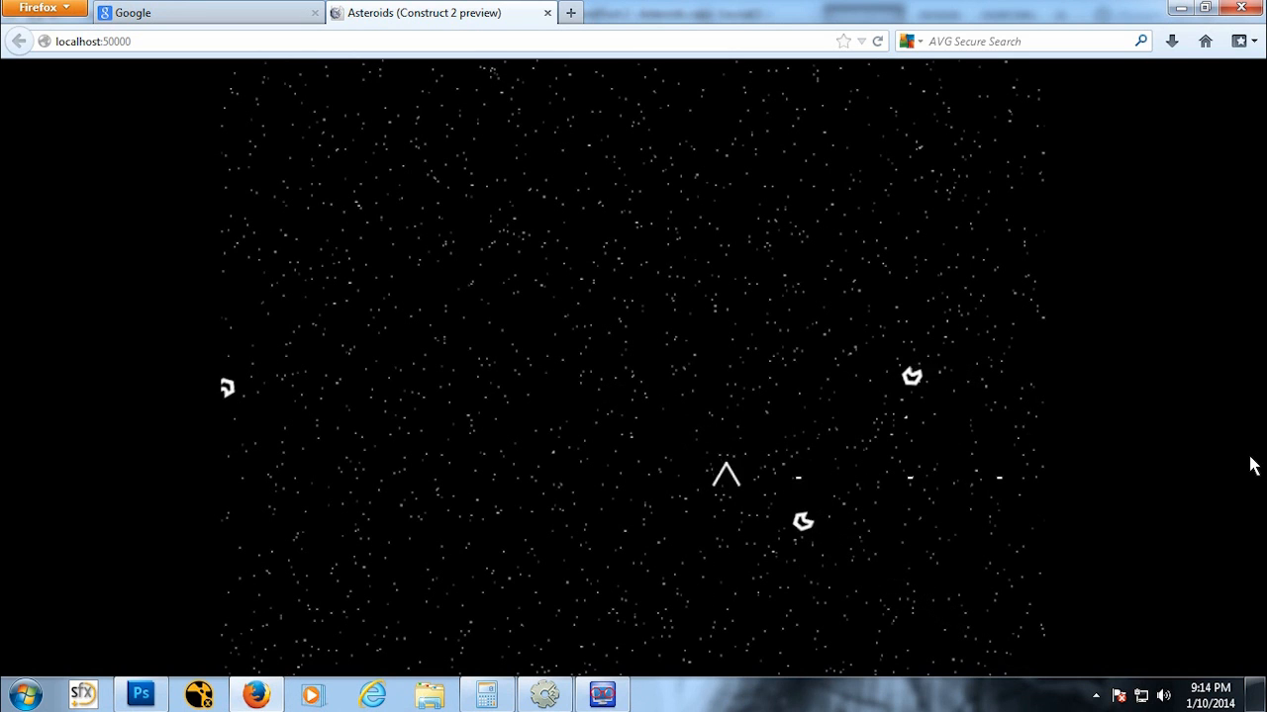
key("Up")
key("Left")
key("space")
key("space")
key("space")
key("space")
key("Right")
key("space")
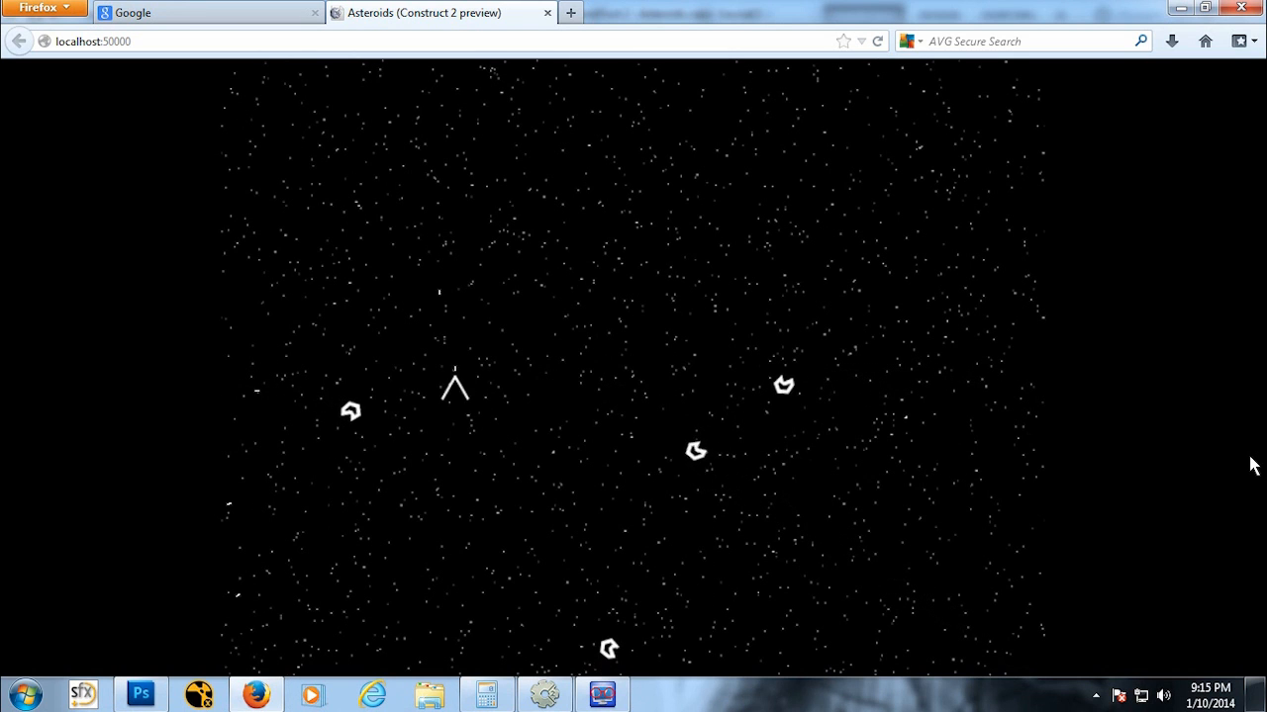
key("Up")
key("Right")
key("Down")
key("space")
key("space")
key("space")
key("space")
key("space")
key("space")
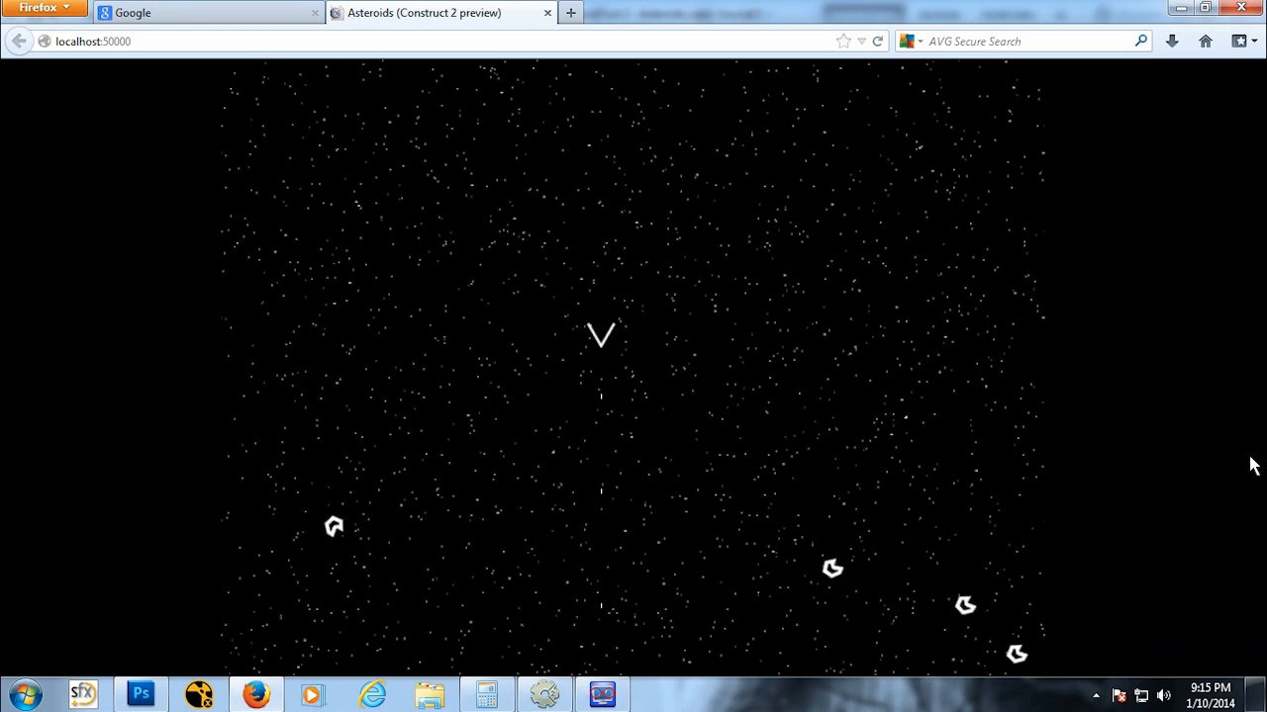
key("Right")
key("Down")
key("space")
key("Right")
key("space")
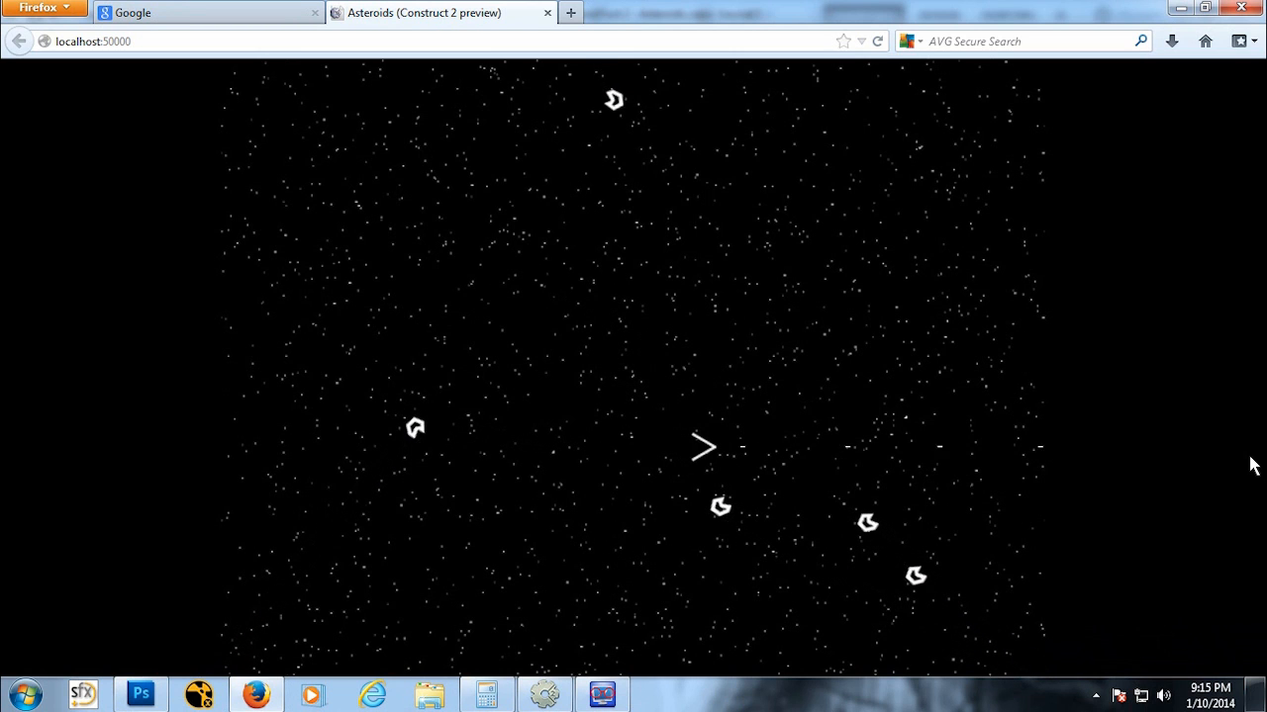
key("Right")
key("Down")
key("Up")
key("space")
key("space")
key("space")
key("space")
key("space")
key("space")
key("space")
key("space")
key("space")
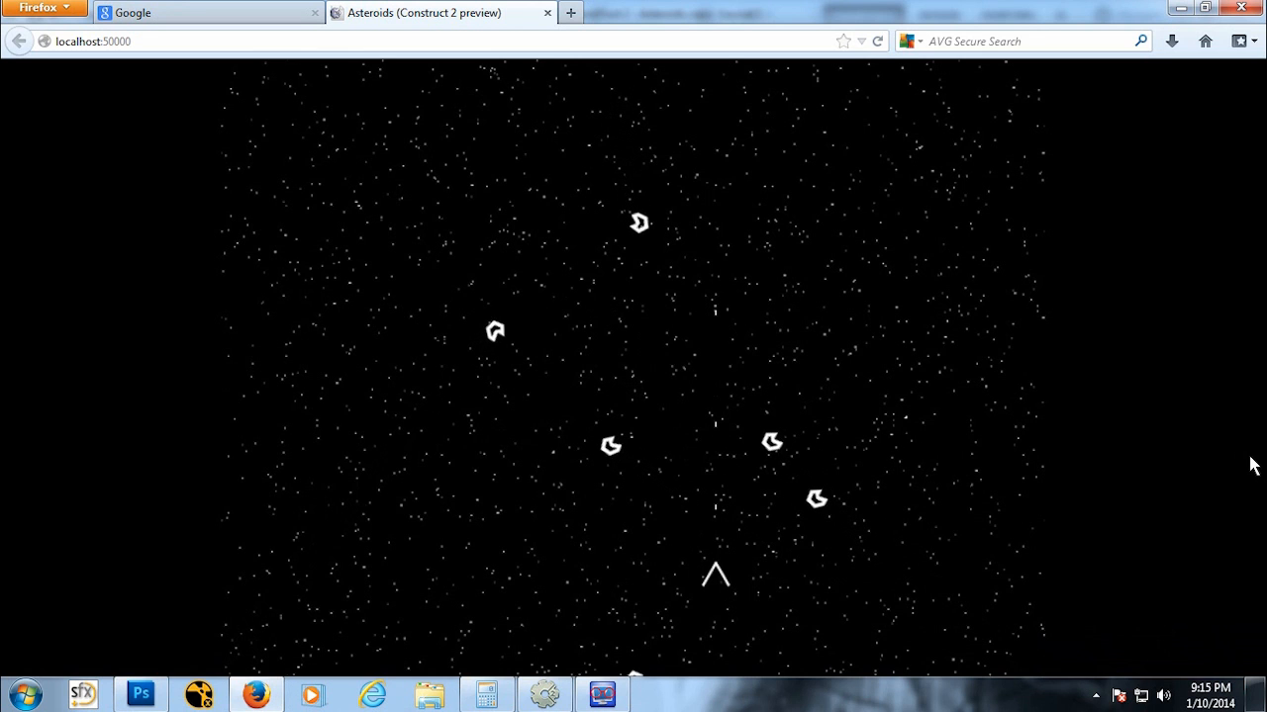
key("Up")
key("Up")
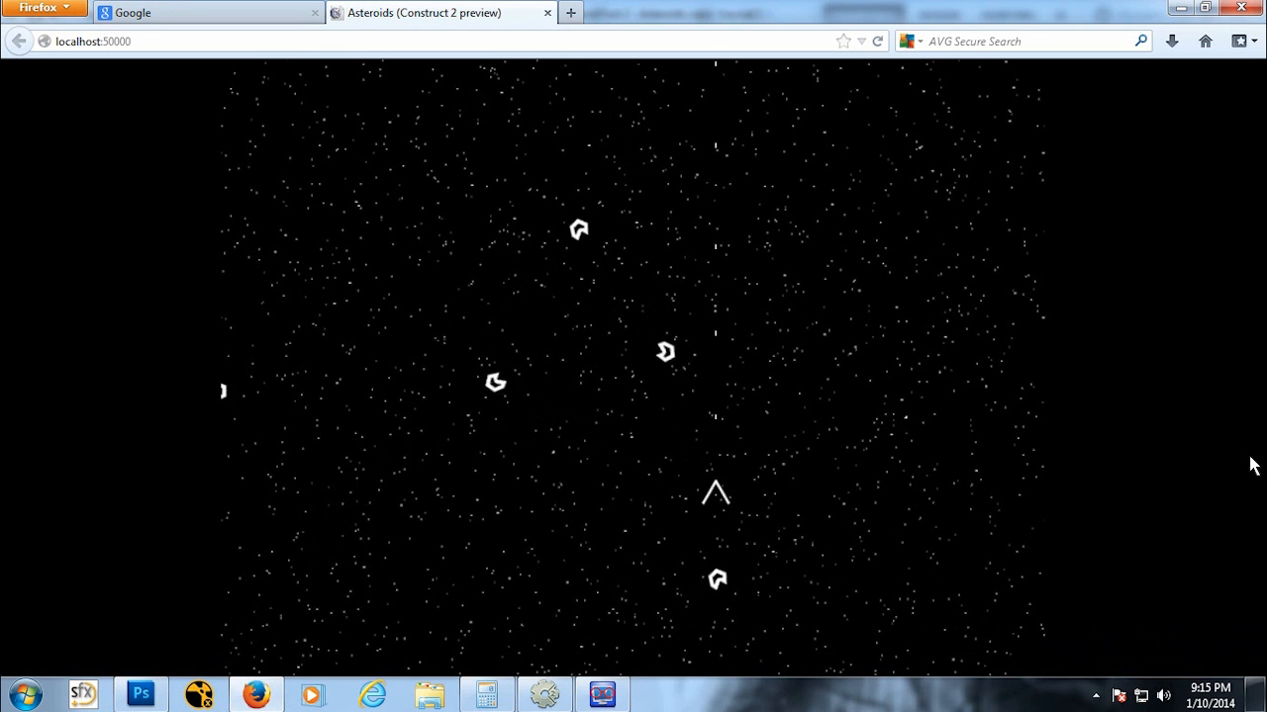
key("Left")
key("Down")
key("space")
key("Left")
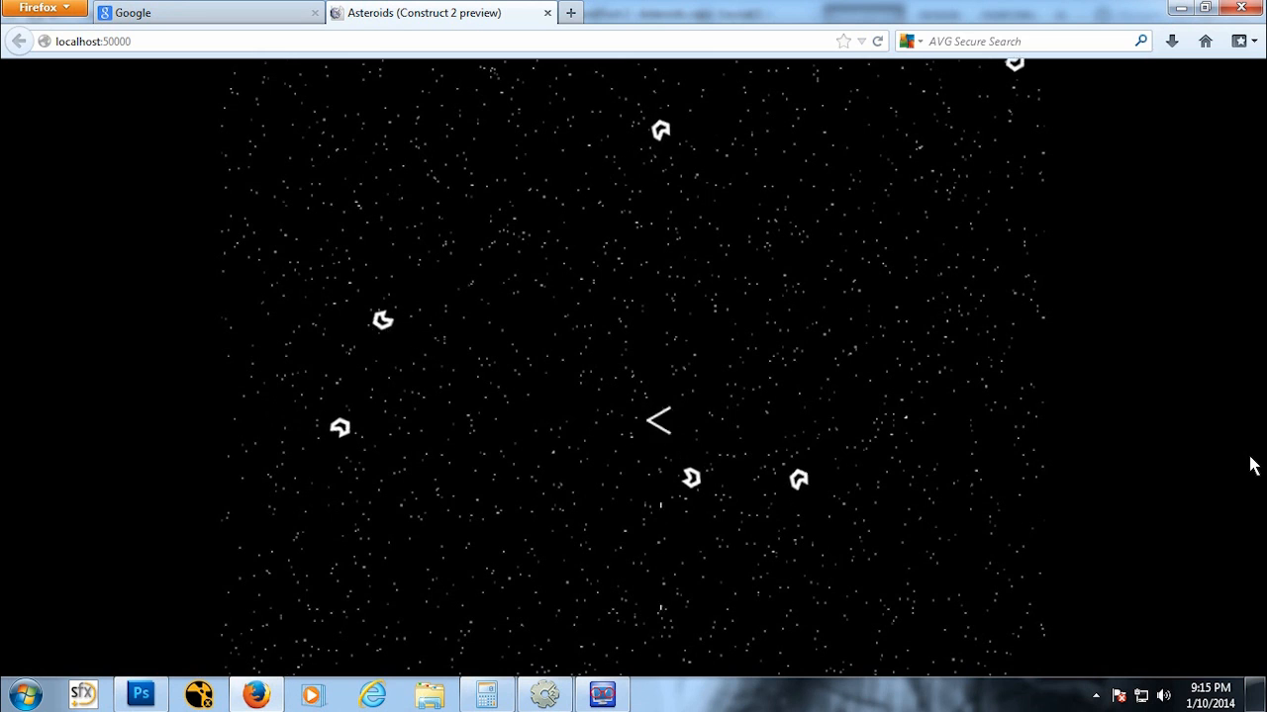
key("Right")
key("space")
key("Left")
key("Right")
key("Up")
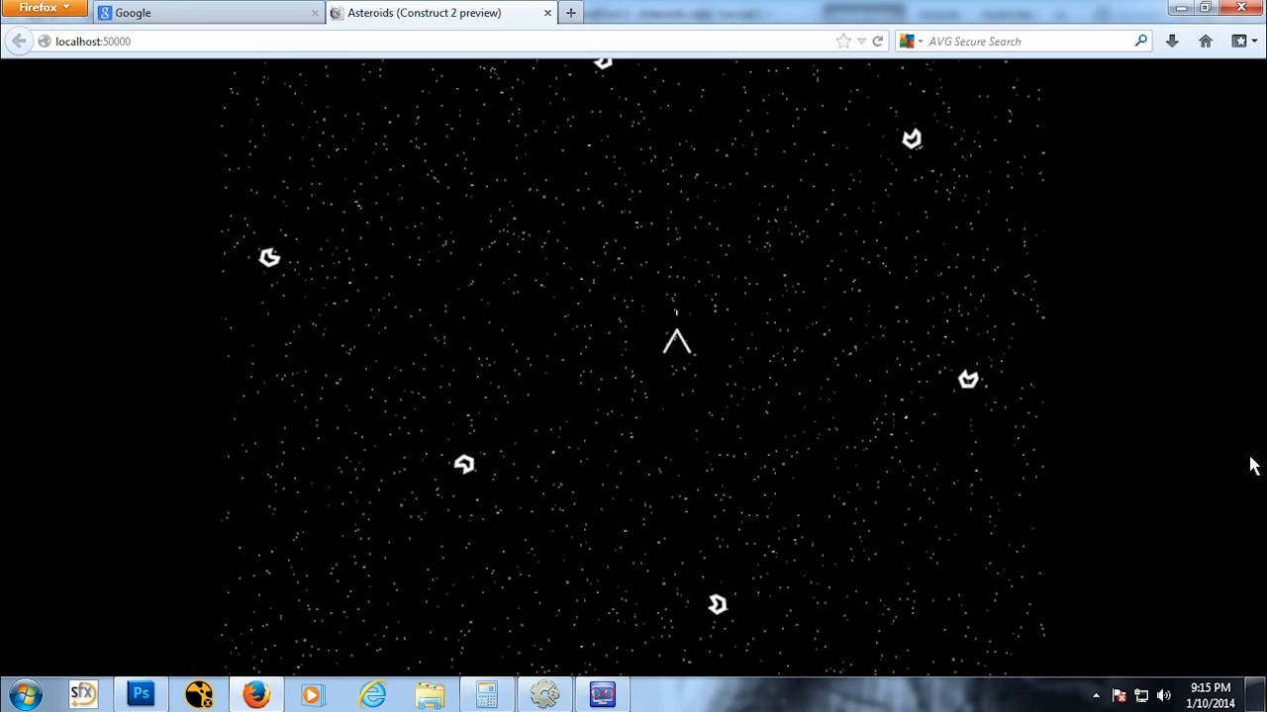
key("Left")
key("space")
key("Up")
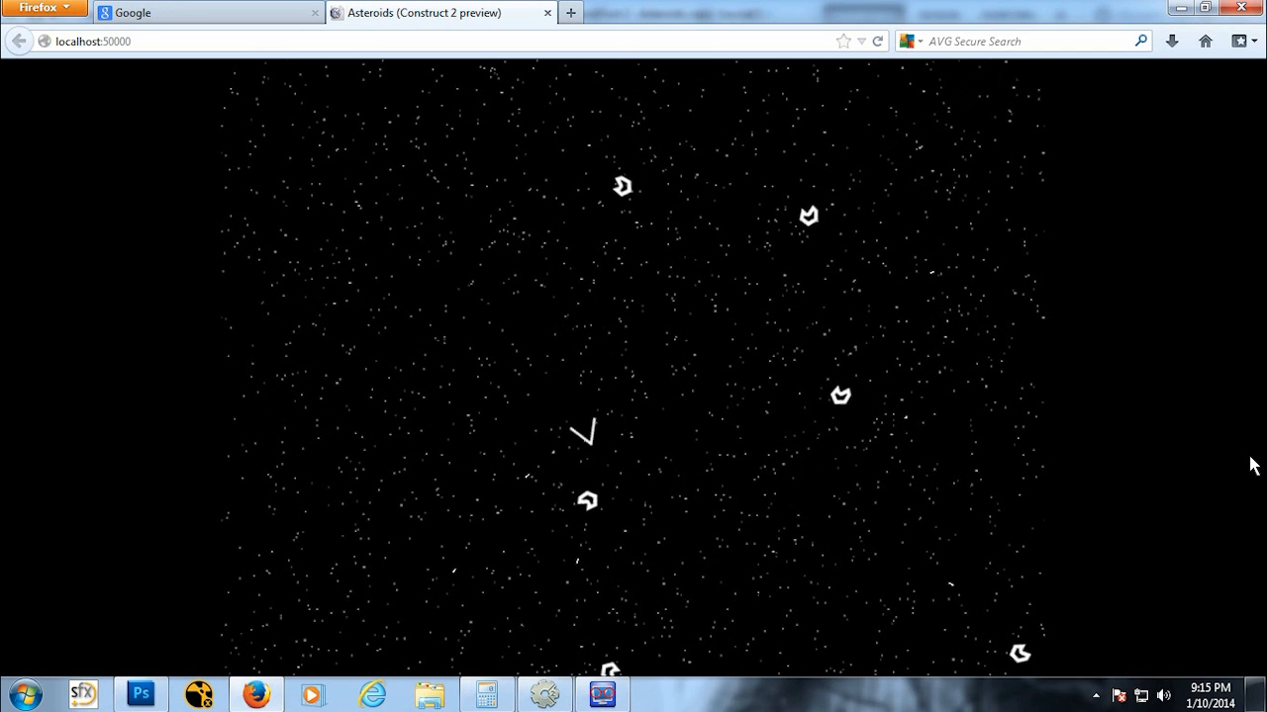
key("Left")
key("space")
key("space")
key("Up")
key("Left")
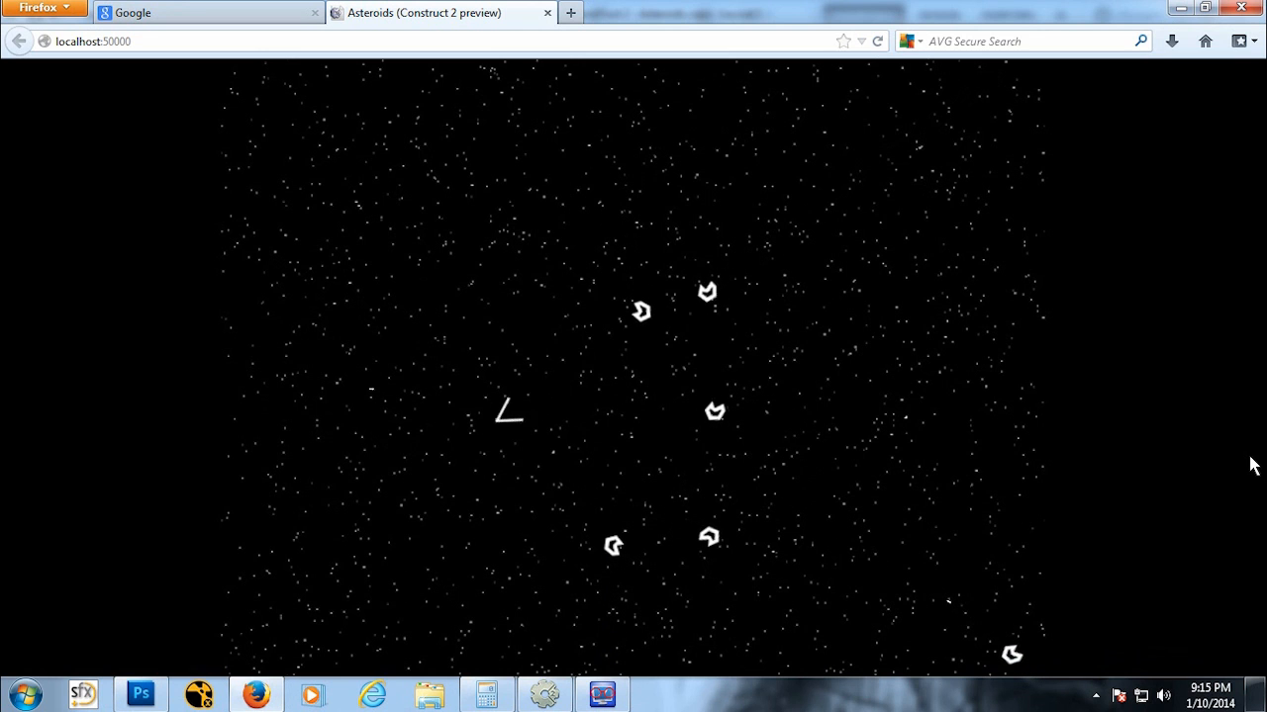
key("Right")
key("Down")
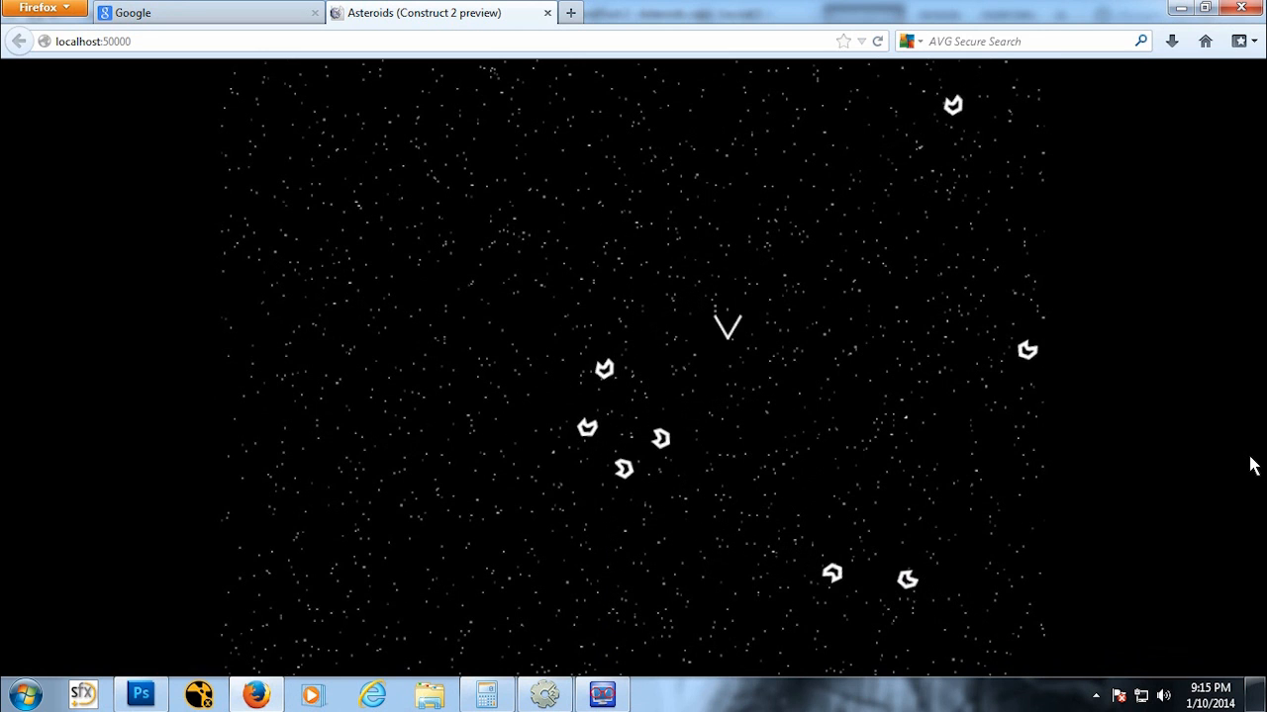
key("Left")
key("space")
key("space")
key("Up")
key("Up")
key("Left")
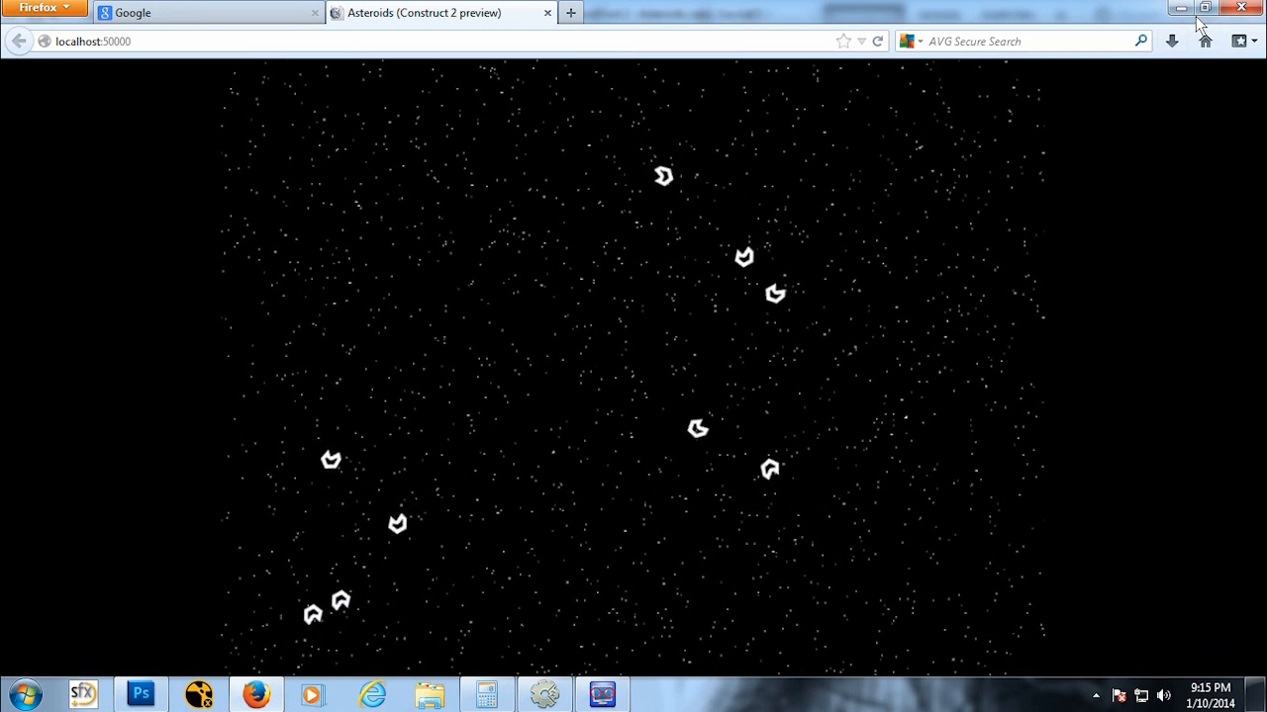
left_click(1240, 7)
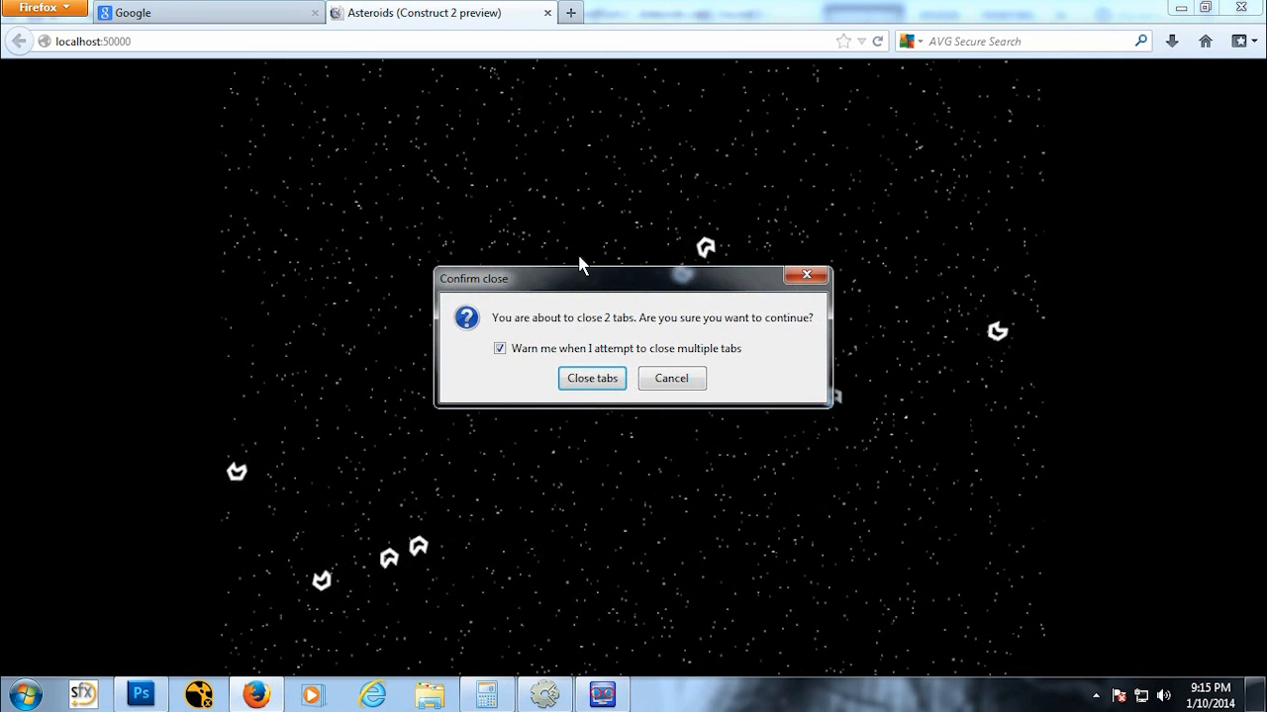
left_click(691, 377)
left_click(547, 14)
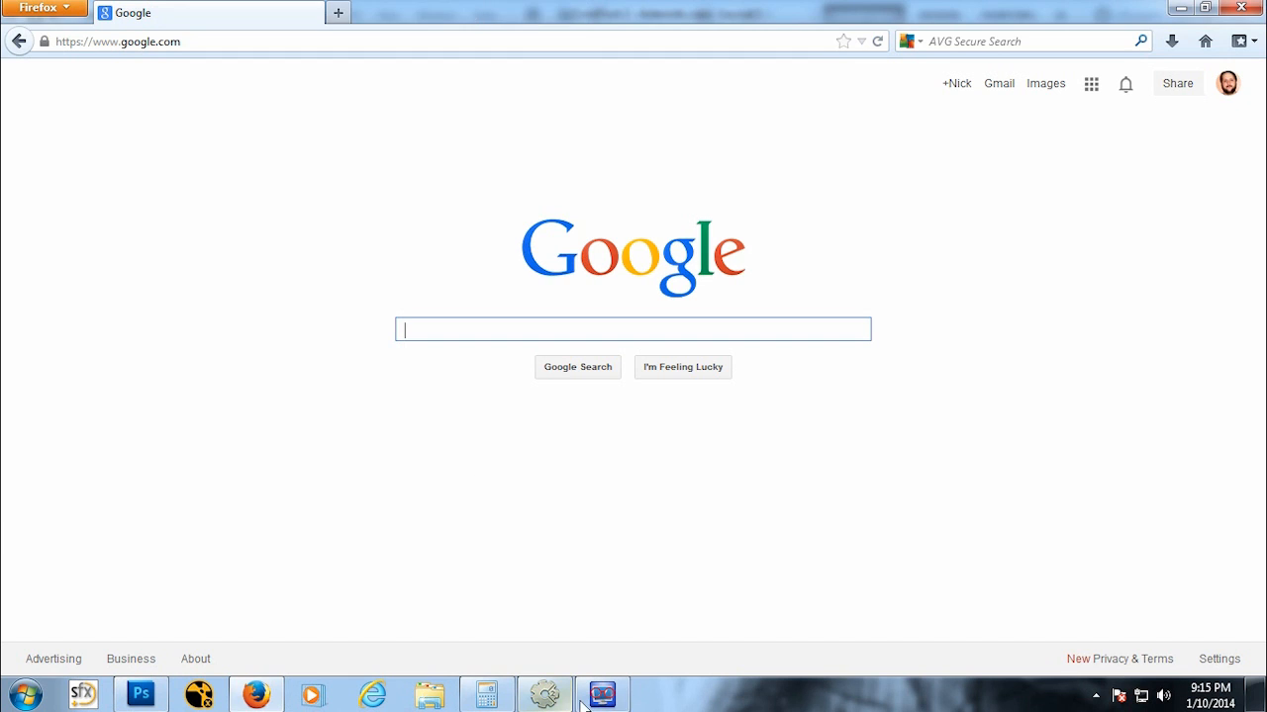
left_click(602, 695)
left_click(544, 695)
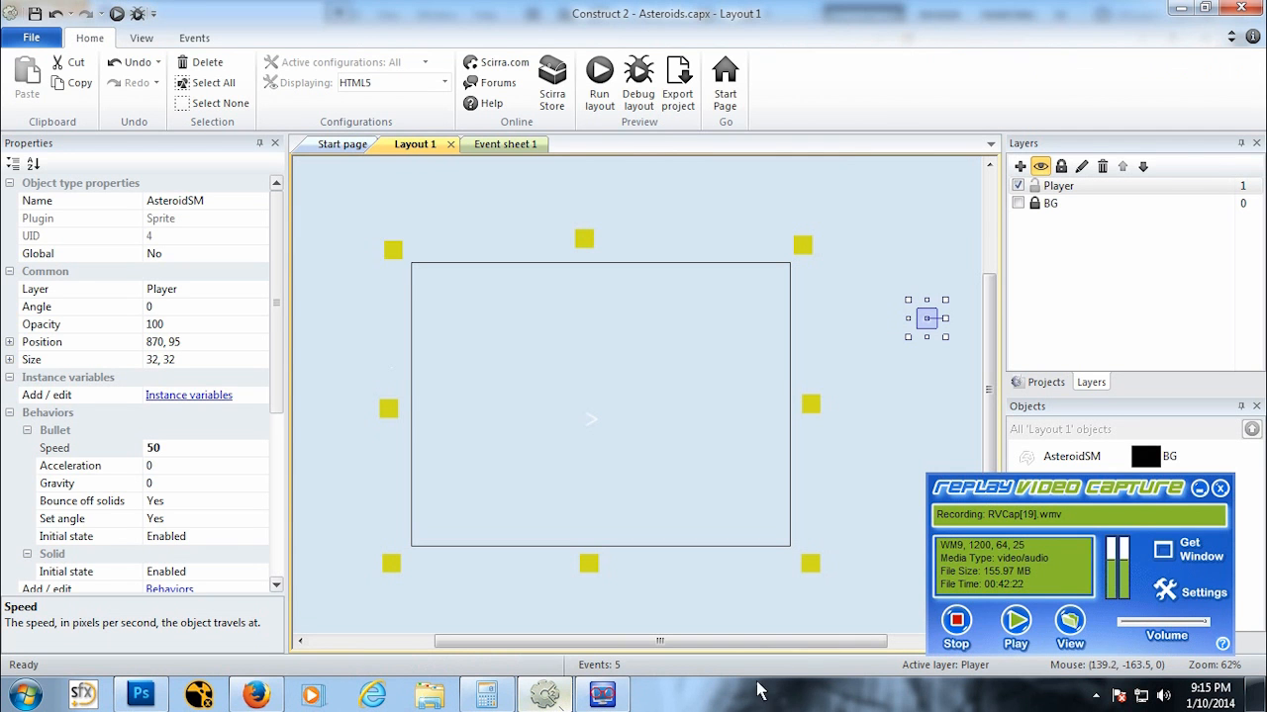
left_click(1199, 488)
Step: Insert a new Sprite object named AsteroidLRG
right_click(672, 405)
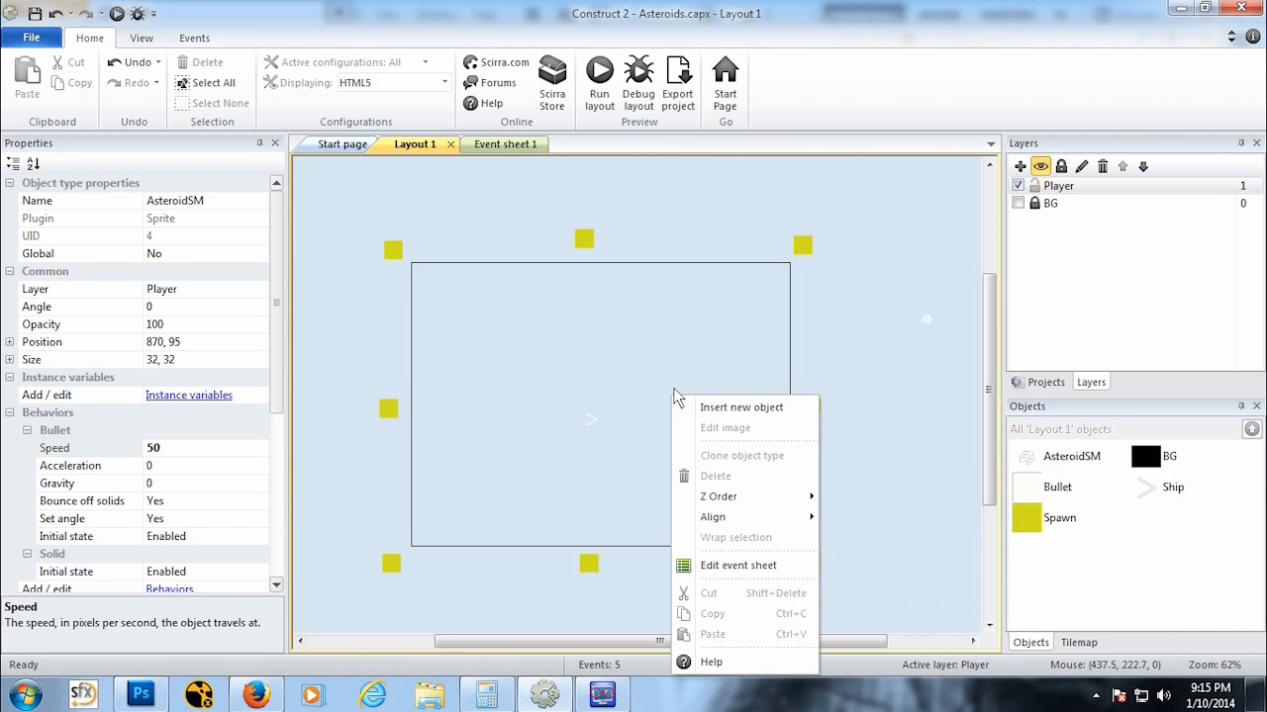
left_click(730, 408)
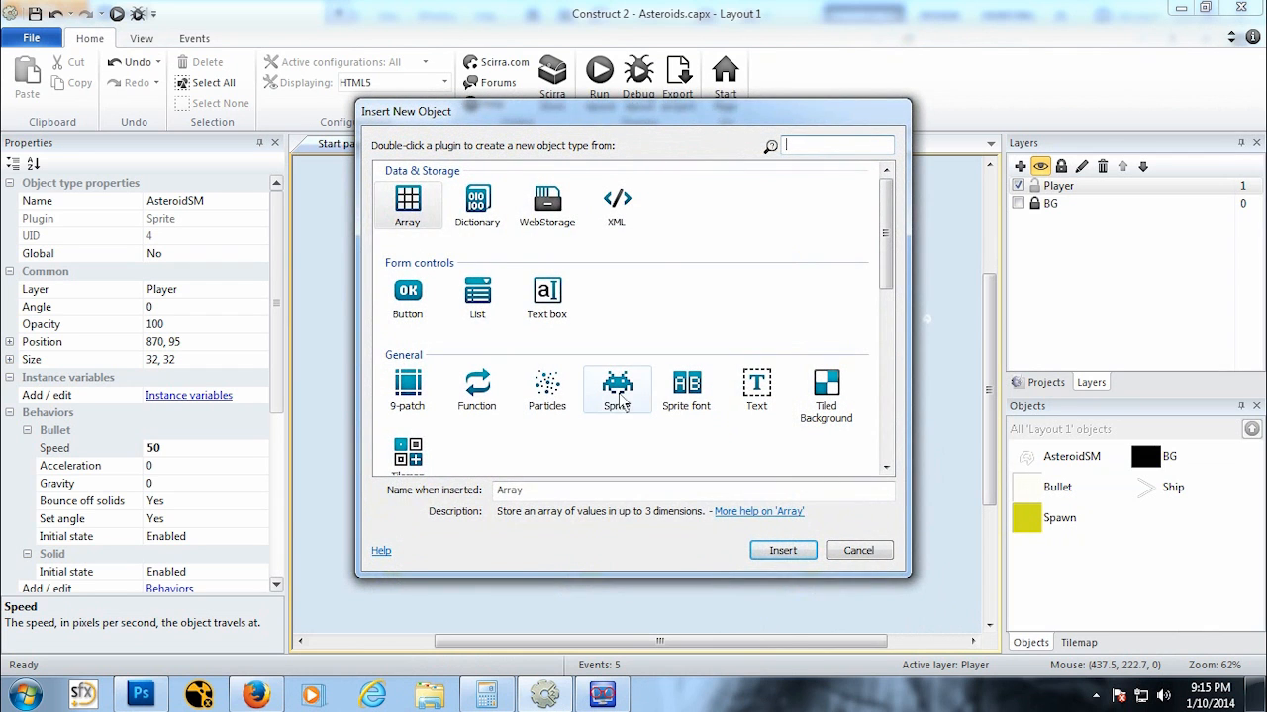
left_click(617, 398)
left_click(573, 493)
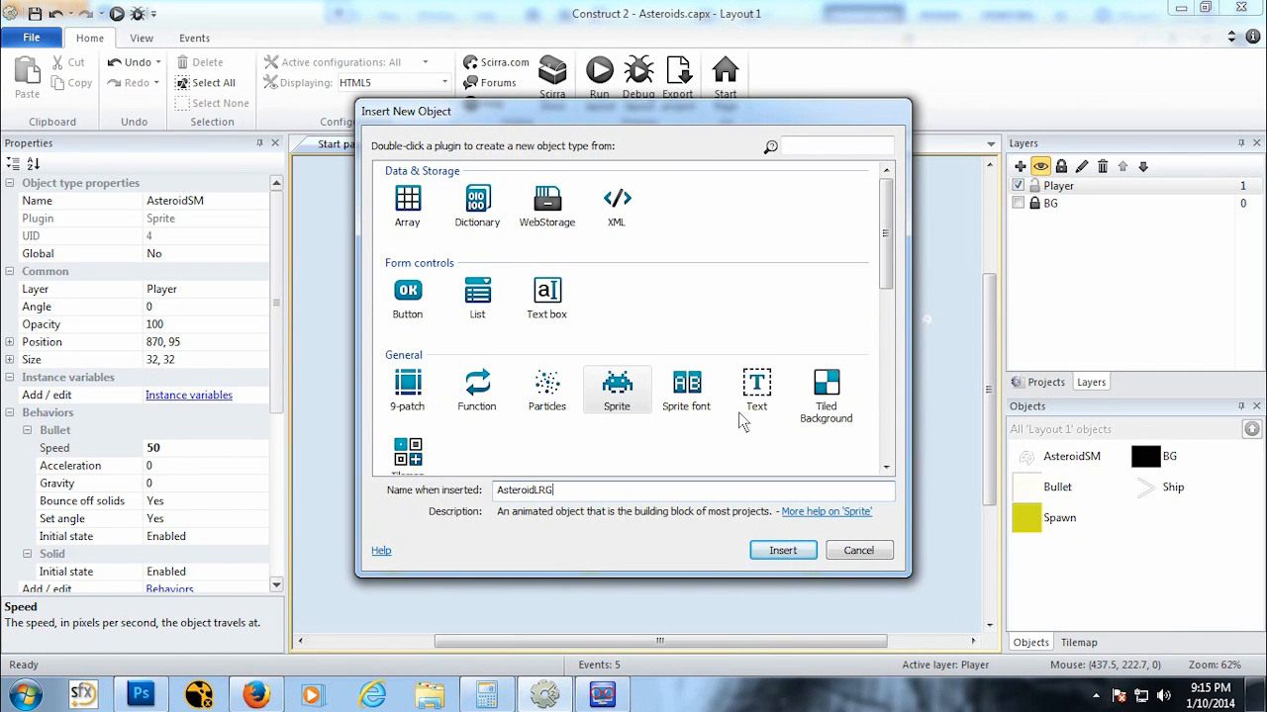
type("AsteroidLRG")
left_click(782, 550)
Step: Place the sprite and load the AsteroidLRG image file into its image editor
left_click(659, 410)
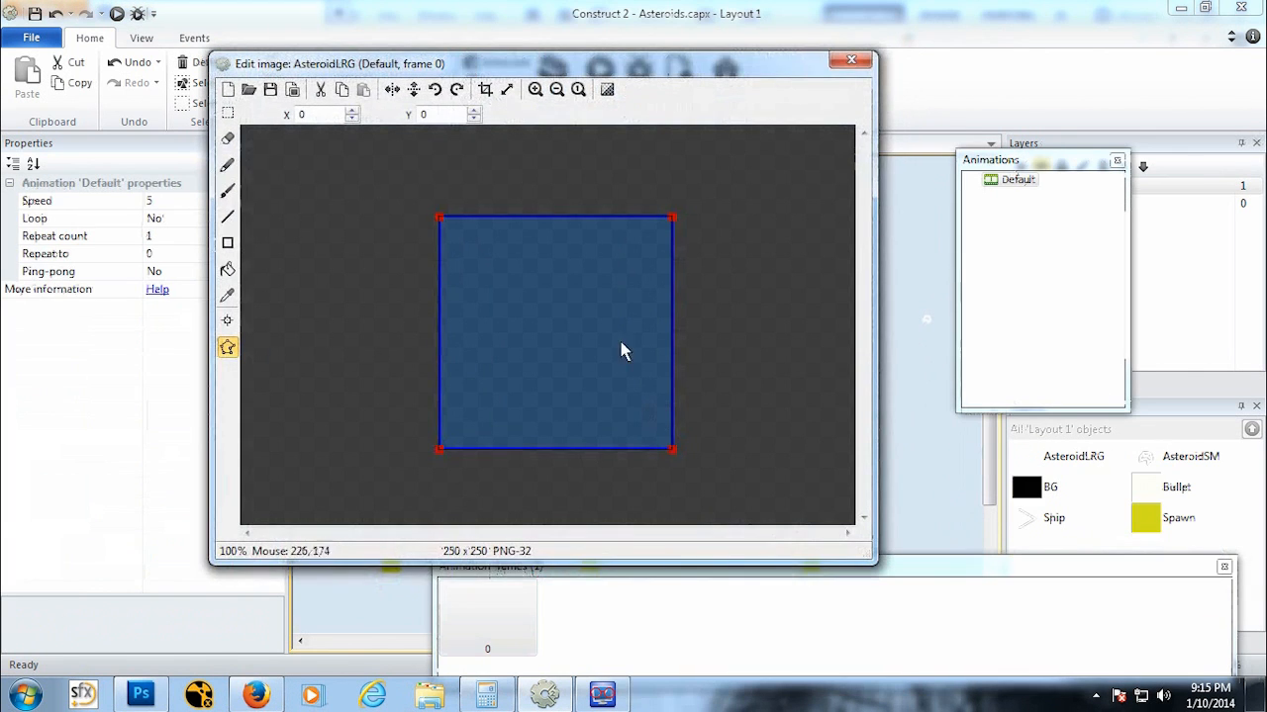
left_click(248, 89)
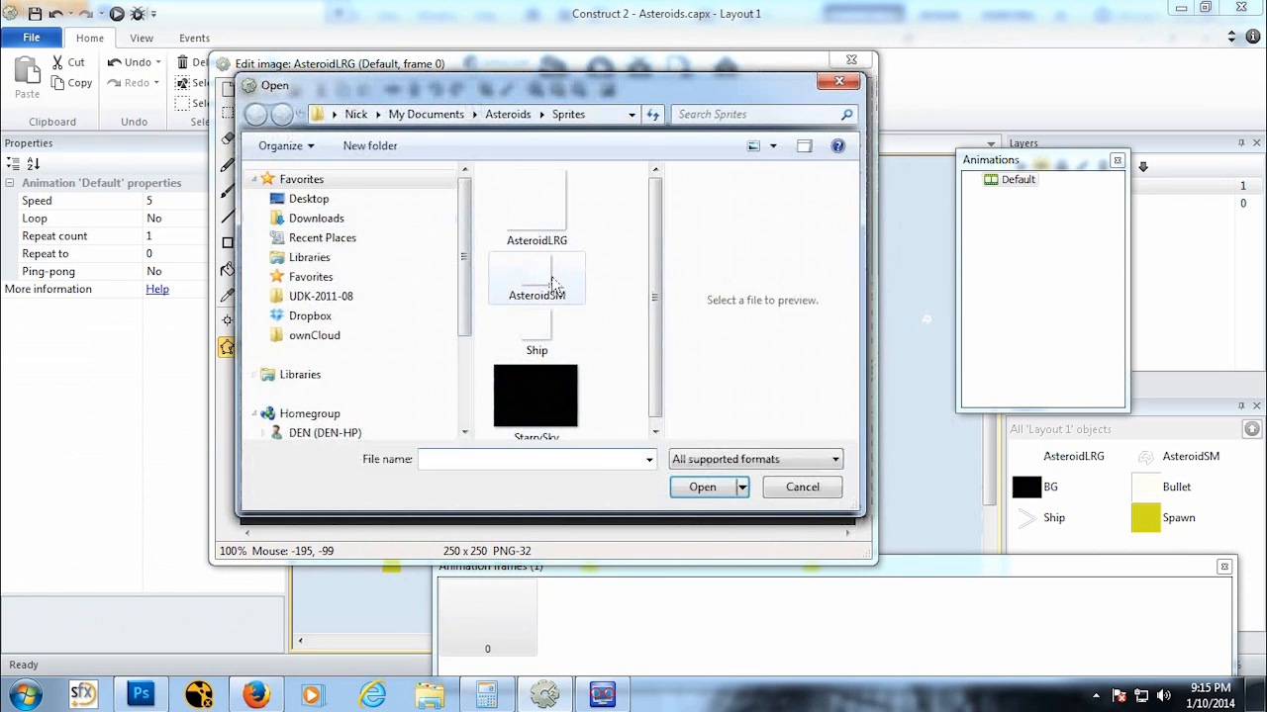
left_click(540, 235)
left_click(700, 487)
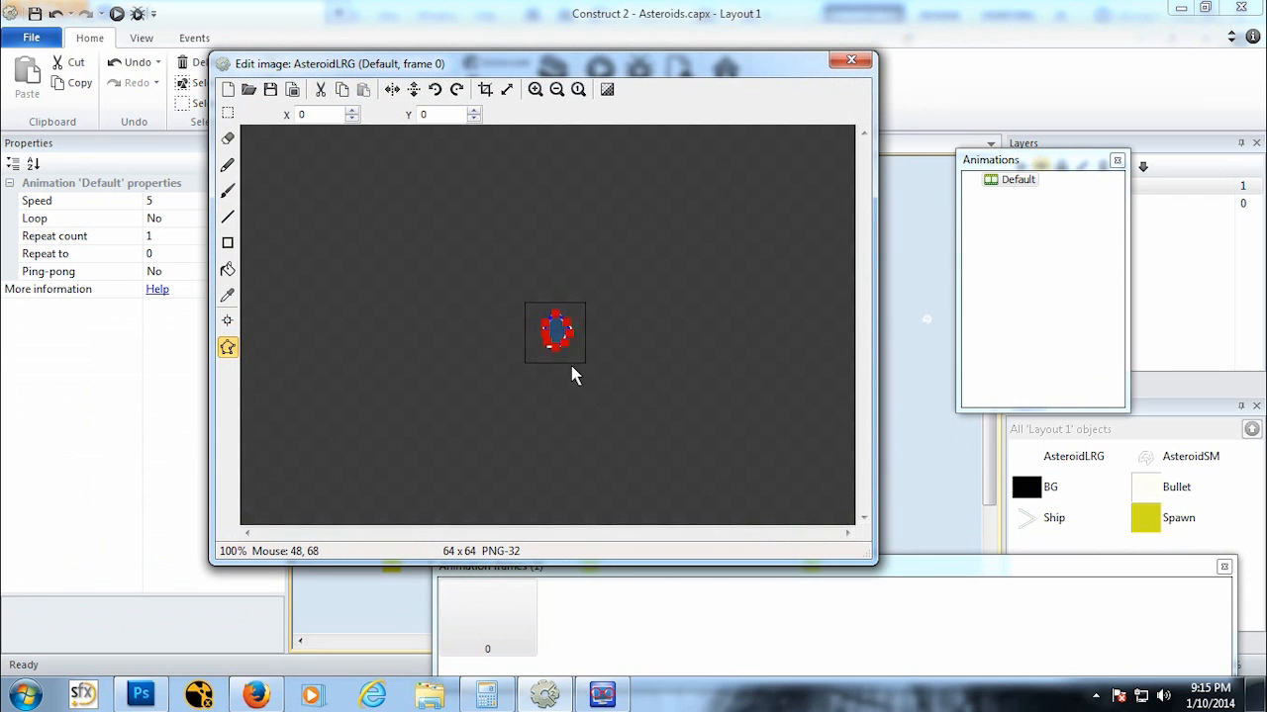
Step: Reshape the AsteroidLRG collision polygon to fit the asteroid outline, removing an extra point
scroll(574, 367, "up", 3)
scroll(544, 363, "up", 1)
scroll(545, 359, "down", 1)
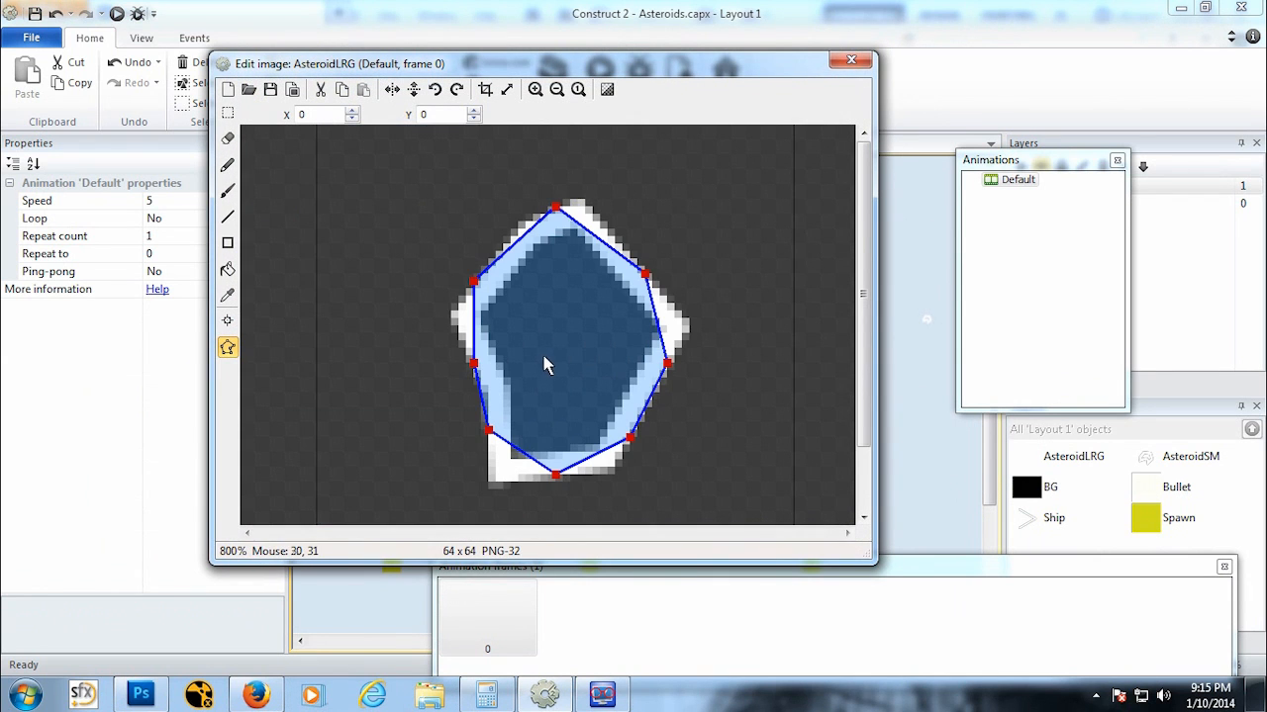
left_click_drag(555, 208, 582, 201)
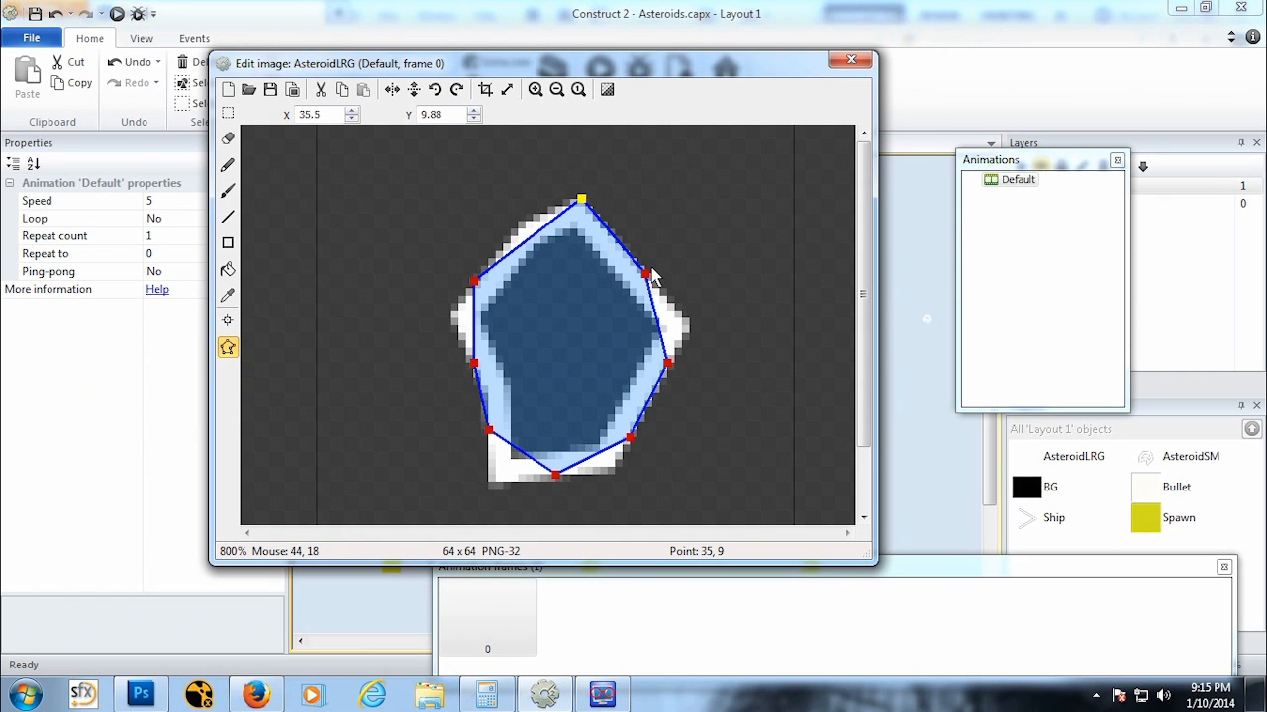
left_click_drag(650, 275, 696, 327)
left_click_drag(630, 435, 604, 472)
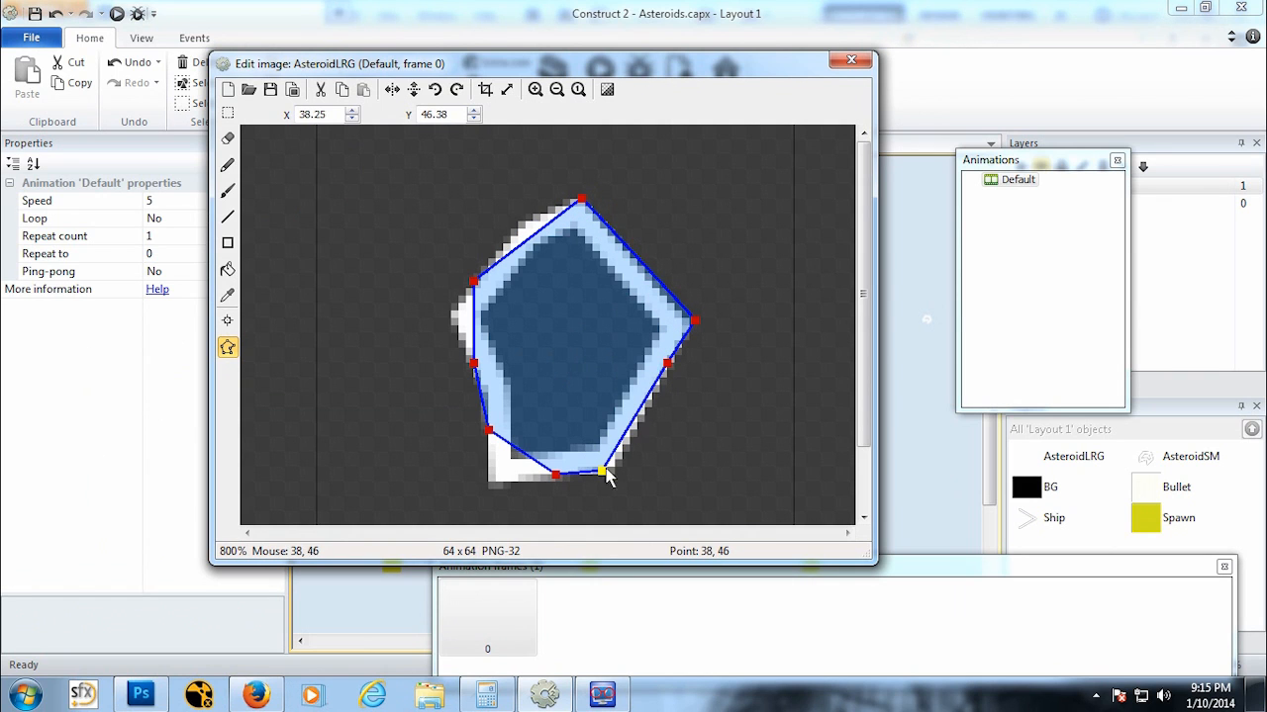
left_click_drag(666, 367, 486, 485)
left_click_drag(488, 435, 409, 421)
left_click_drag(555, 476, 370, 320)
left_click_drag(406, 420, 450, 317)
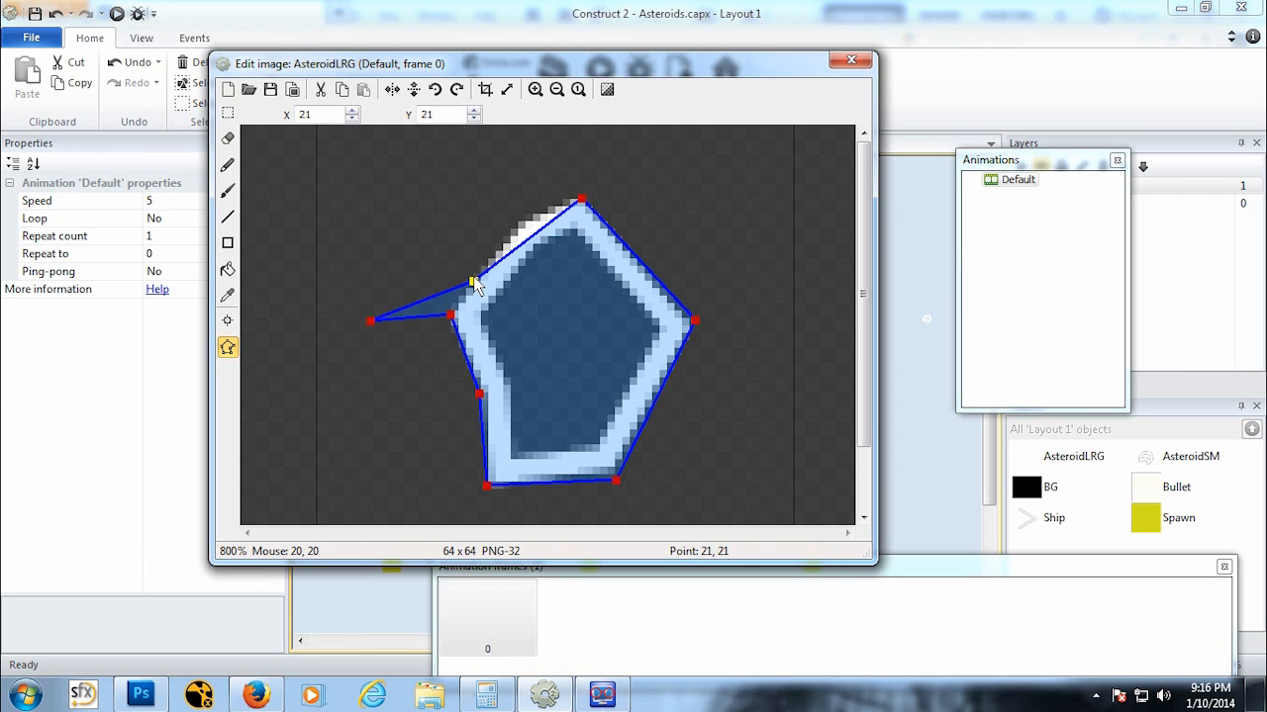
key("Delete")
left_click_drag(370, 319, 517, 222)
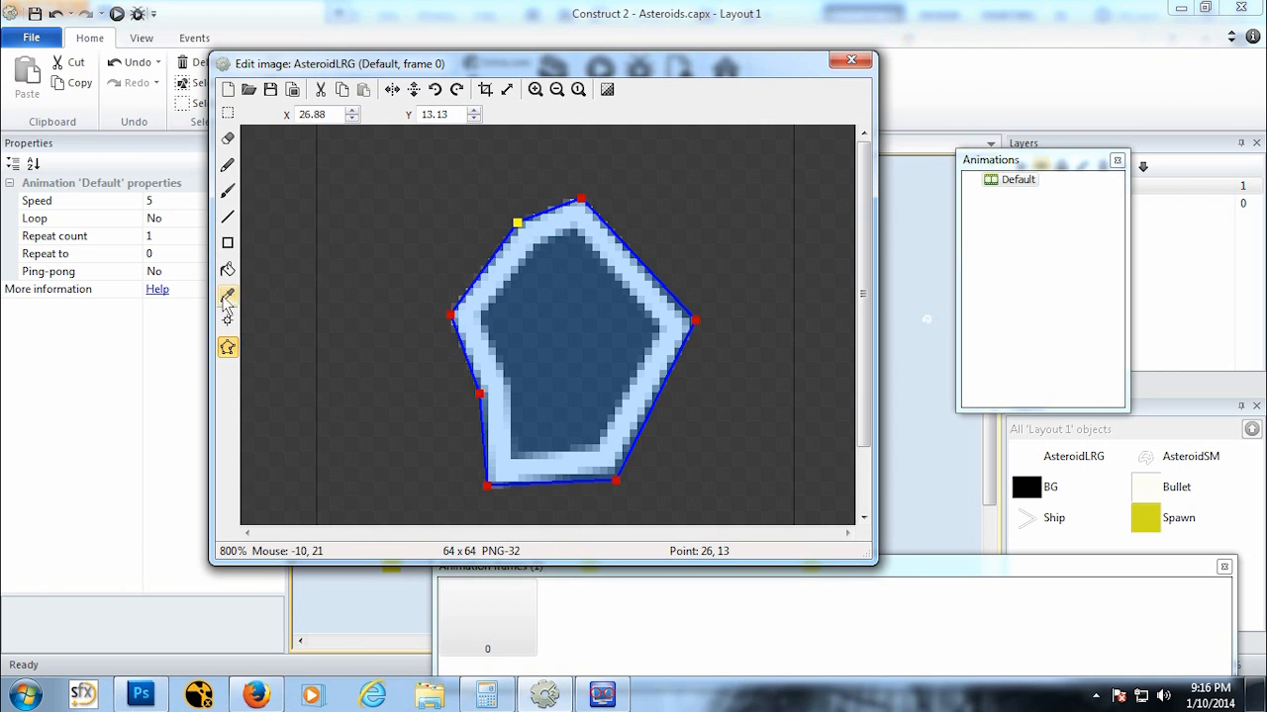
Step: Close the image editor and move the AsteroidLRG instance above the layout, off-screen
left_click(227, 321)
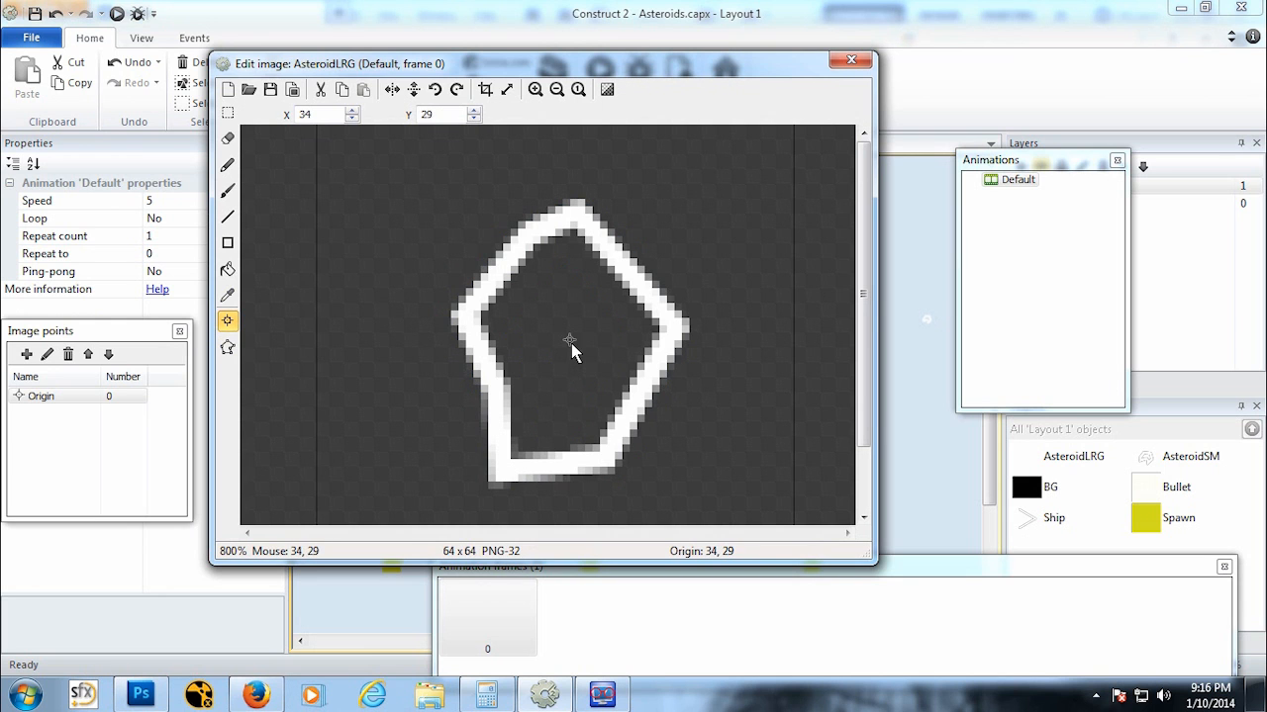
scroll(644, 348, "up", 1, "ctrl")
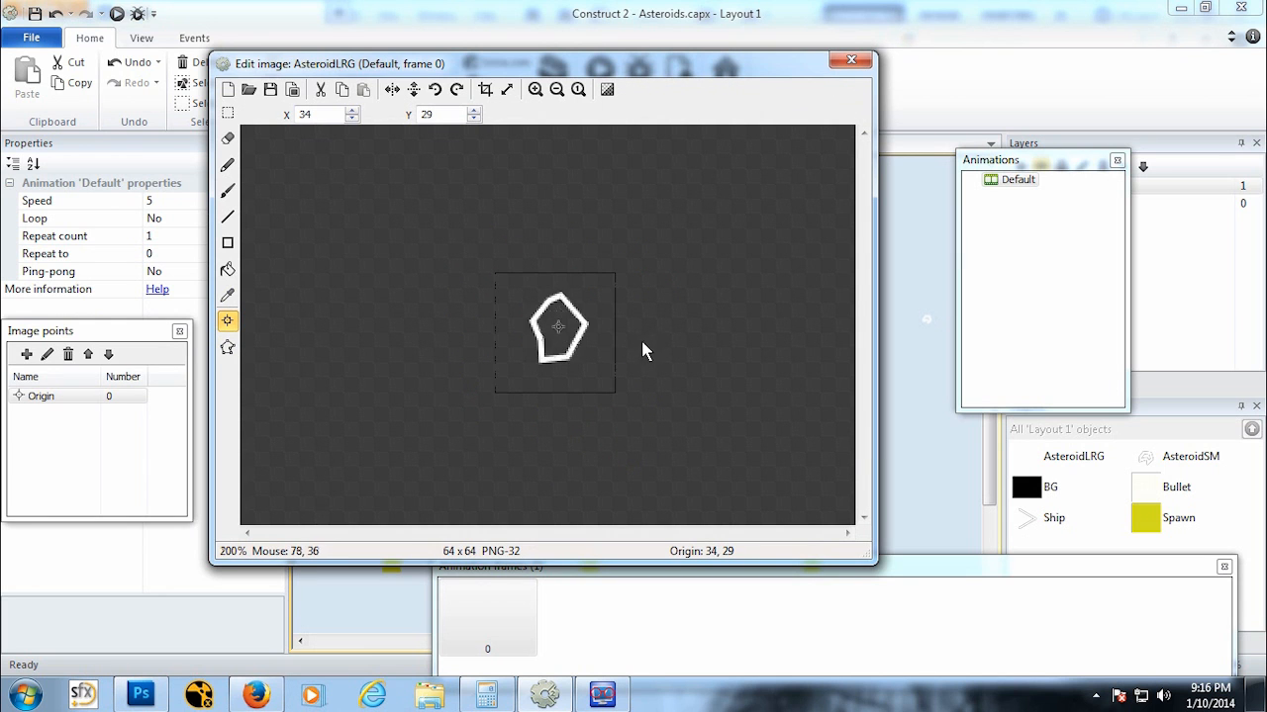
left_click(851, 61)
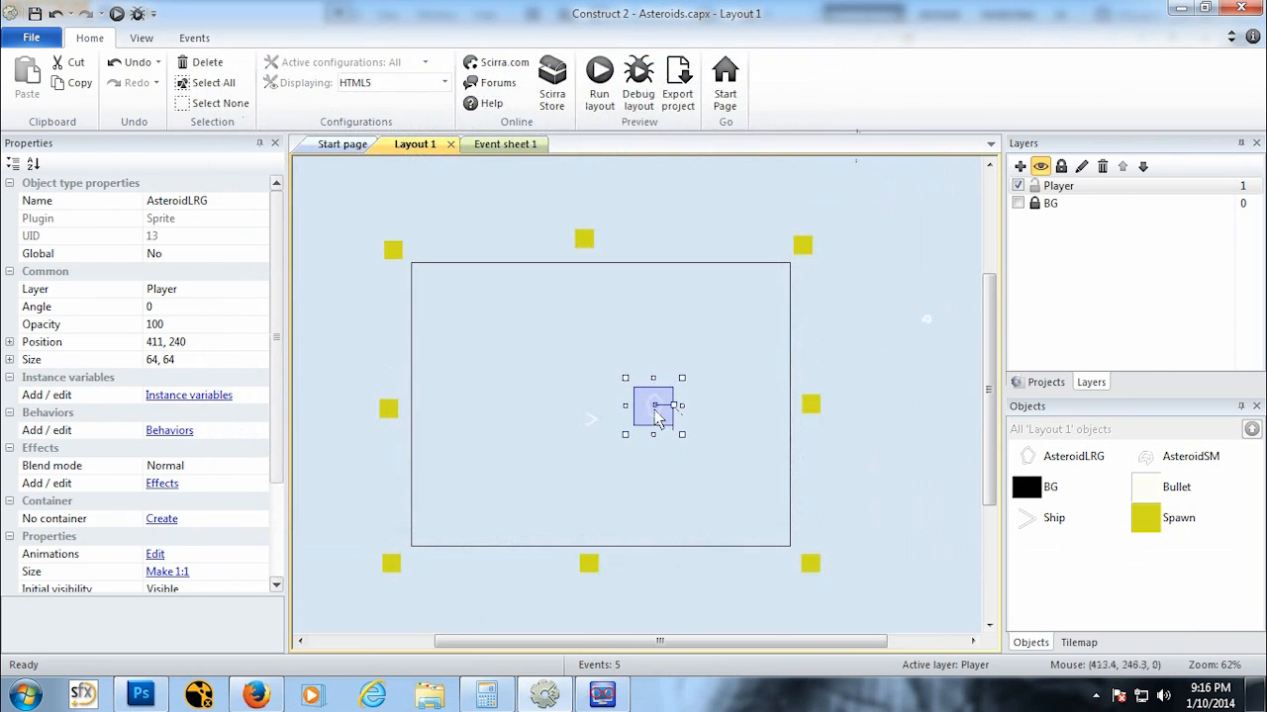
left_click_drag(661, 415, 685, 214)
Step: On the event sheet, add a new event with a System condition picking a random Spawn instance
left_click(507, 144)
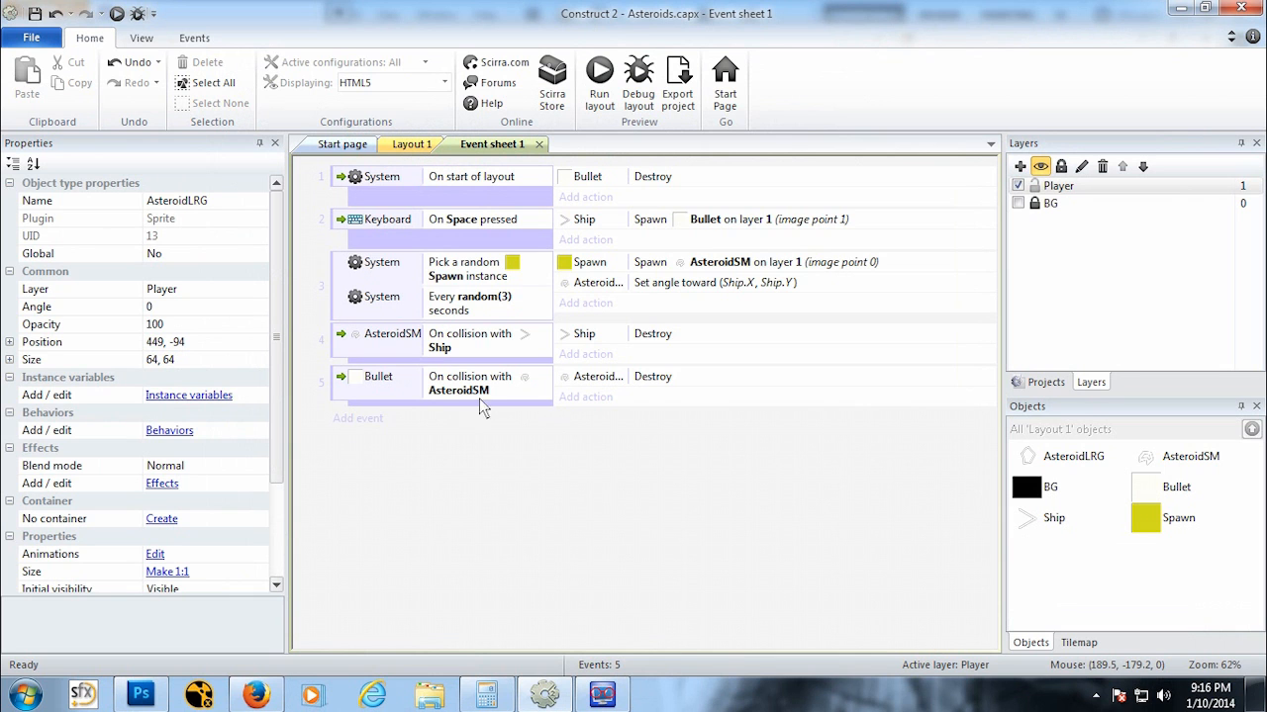
left_click(360, 419)
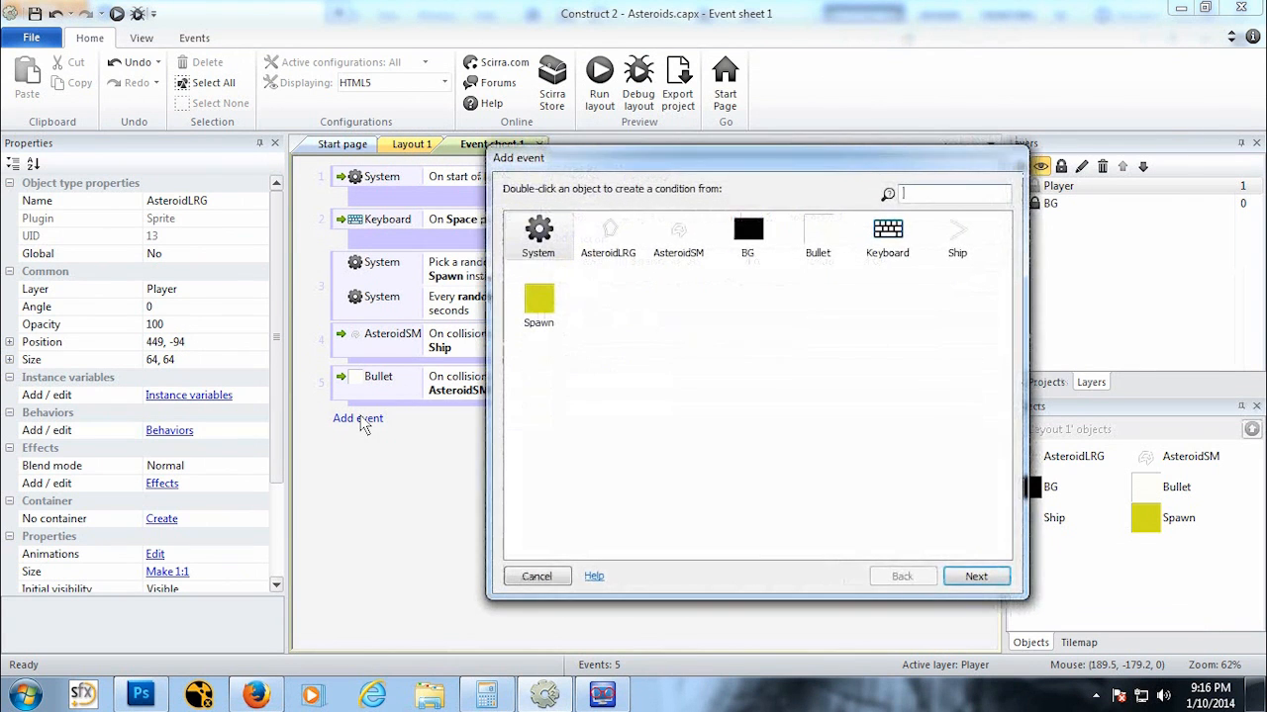
double_click(540, 243)
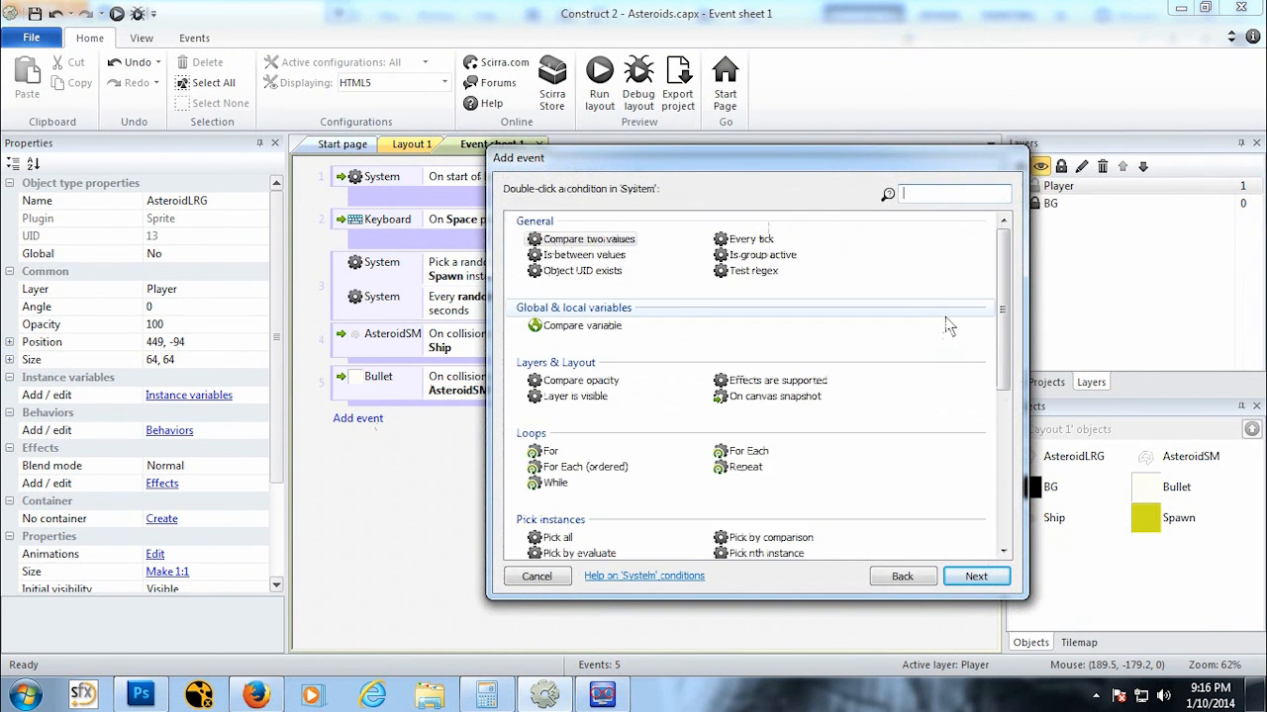
left_click_drag(1003, 332, 1009, 481)
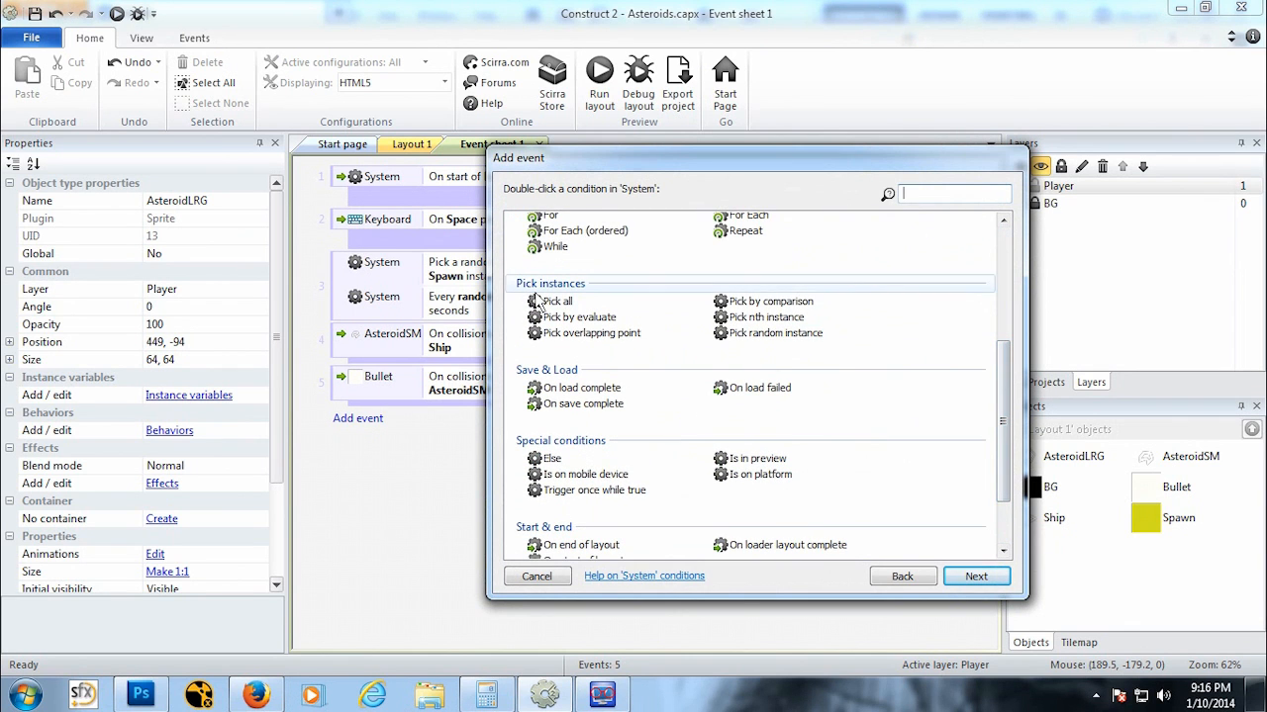
left_click(772, 333)
left_click(995, 579)
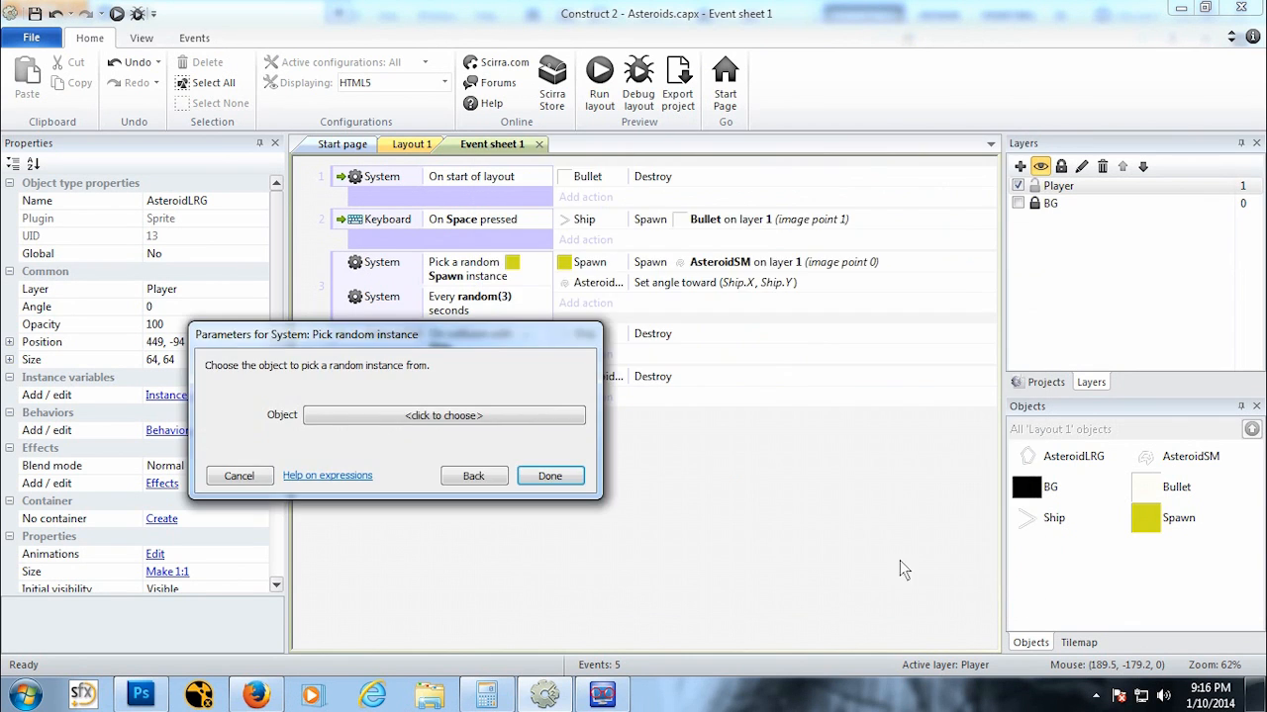
left_click(530, 419)
left_click(768, 295)
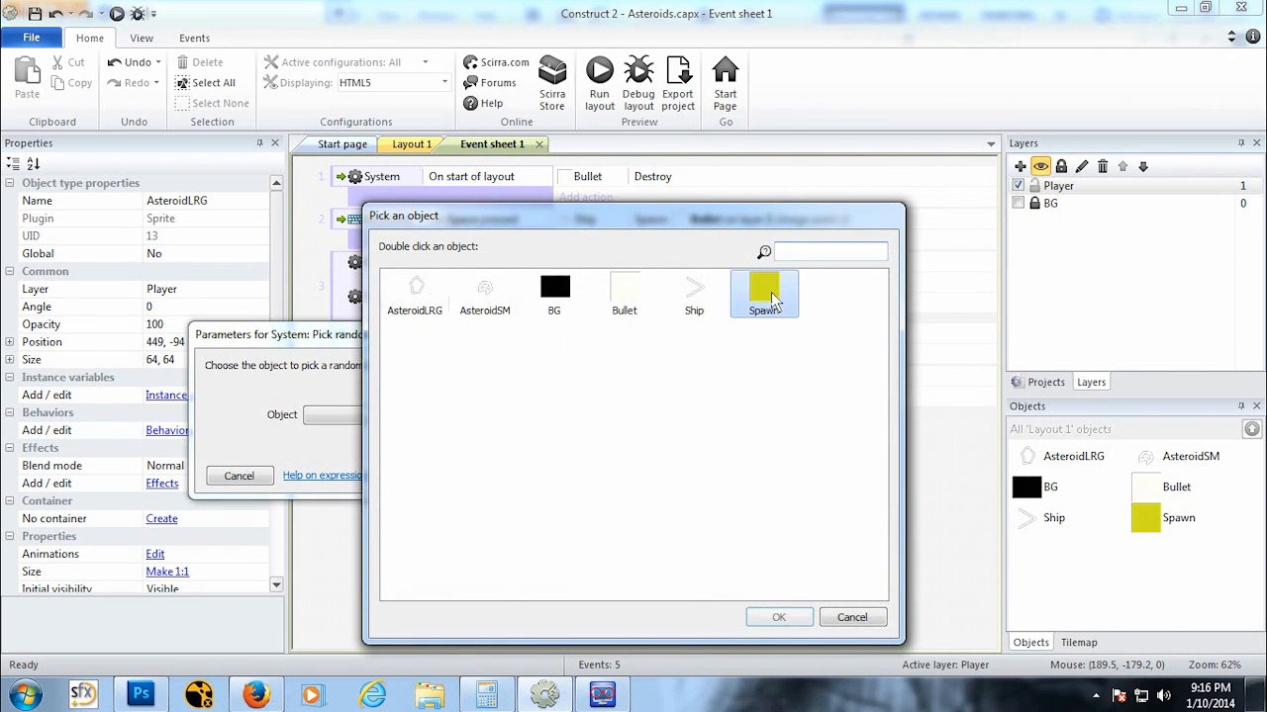
left_click(779, 618)
left_click(555, 493)
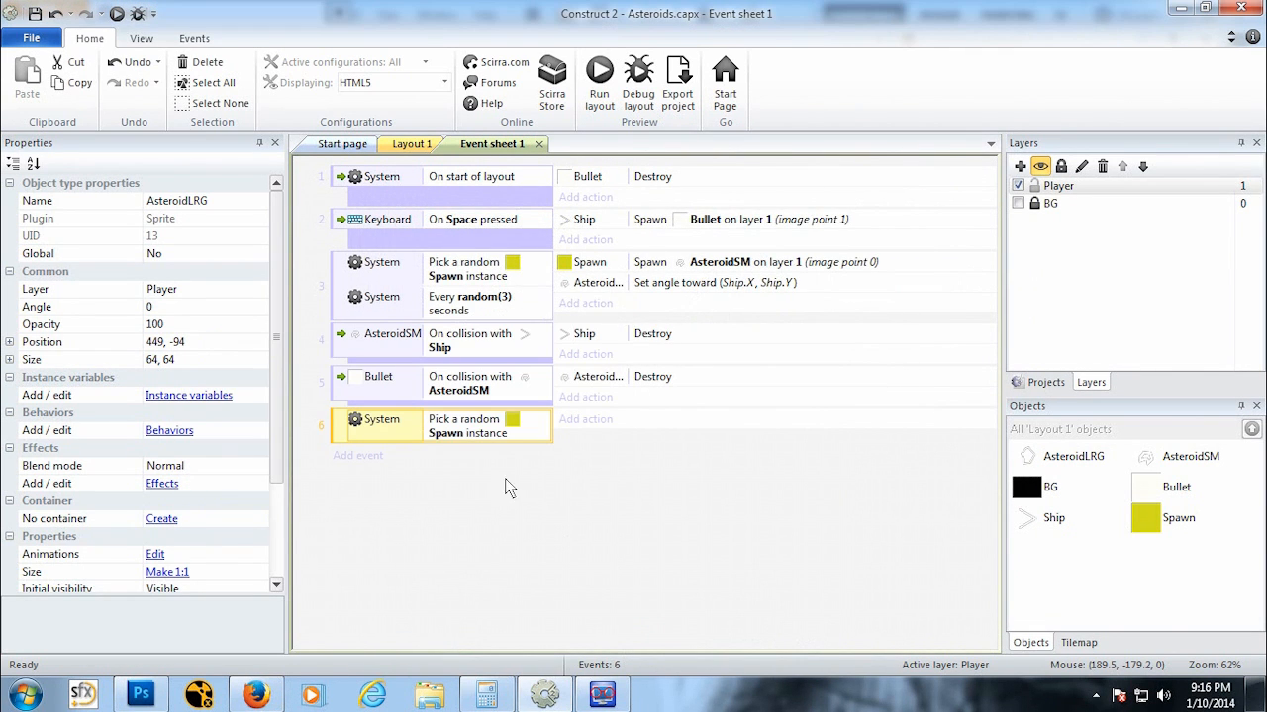
Step: Add a second System condition to that event running every random(10) seconds
right_click(427, 430)
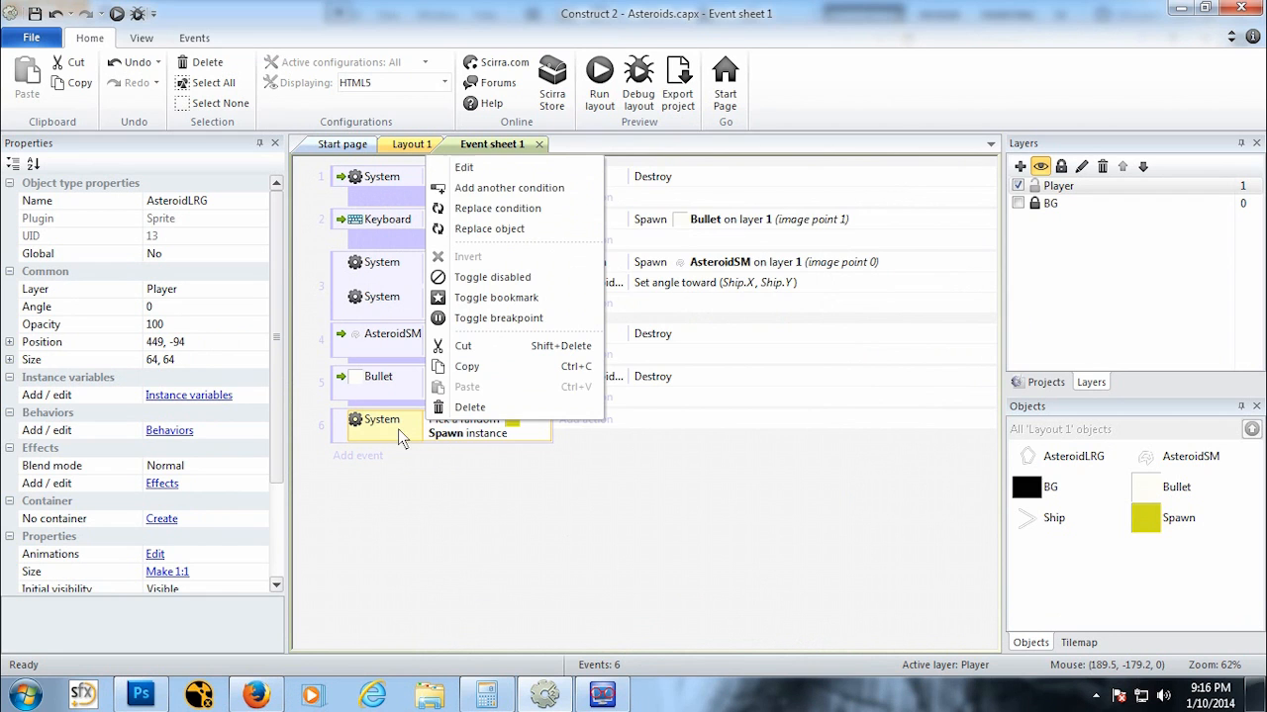
left_click(541, 184)
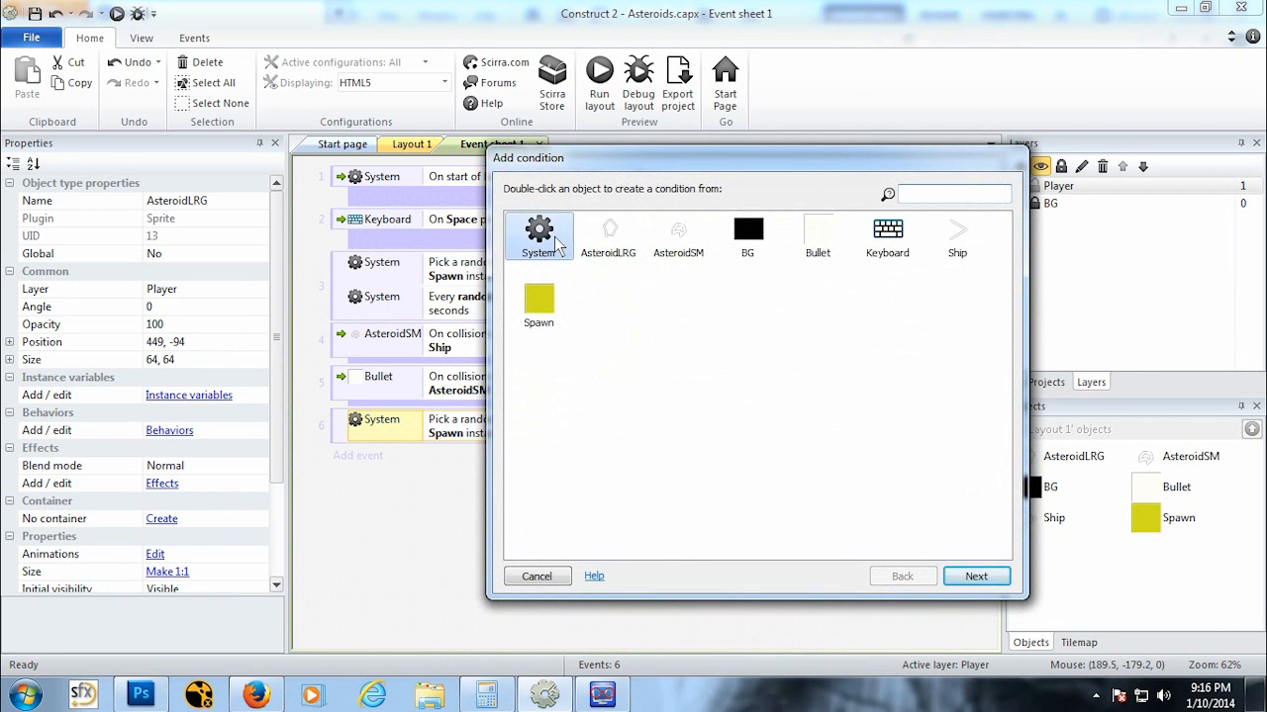
double_click(542, 240)
left_click_drag(1004, 333, 965, 552)
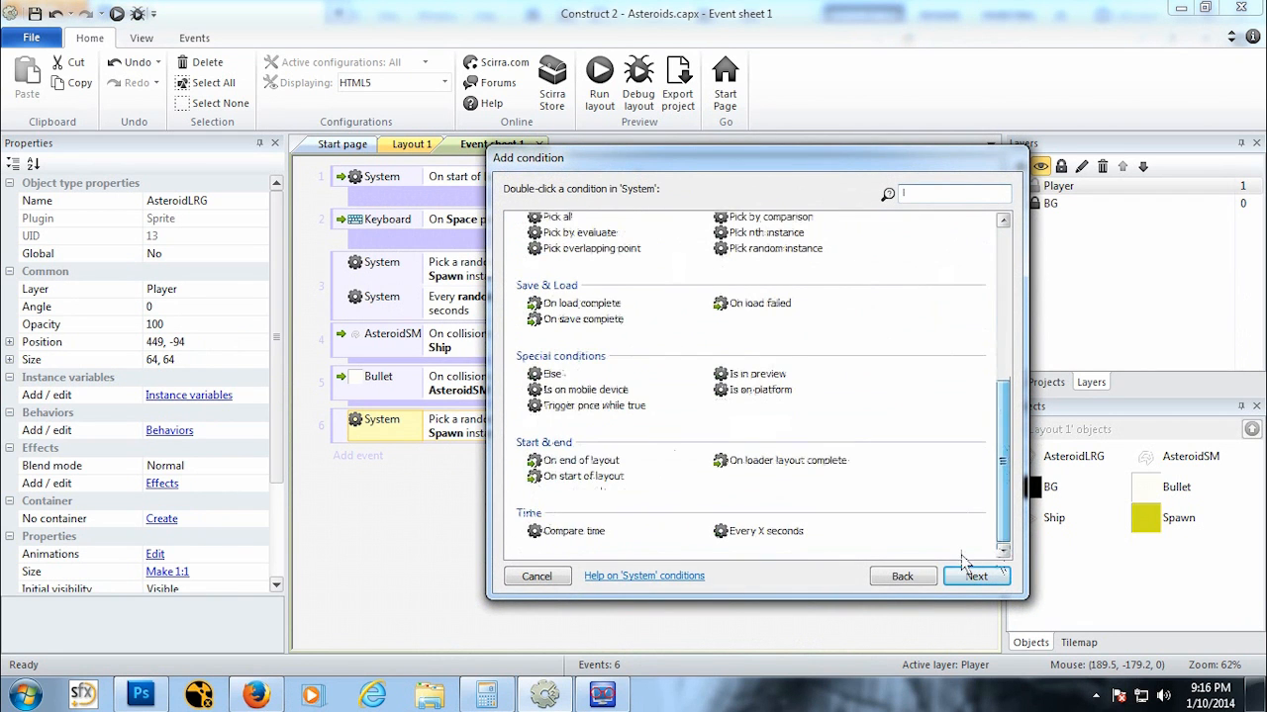
double_click(784, 537)
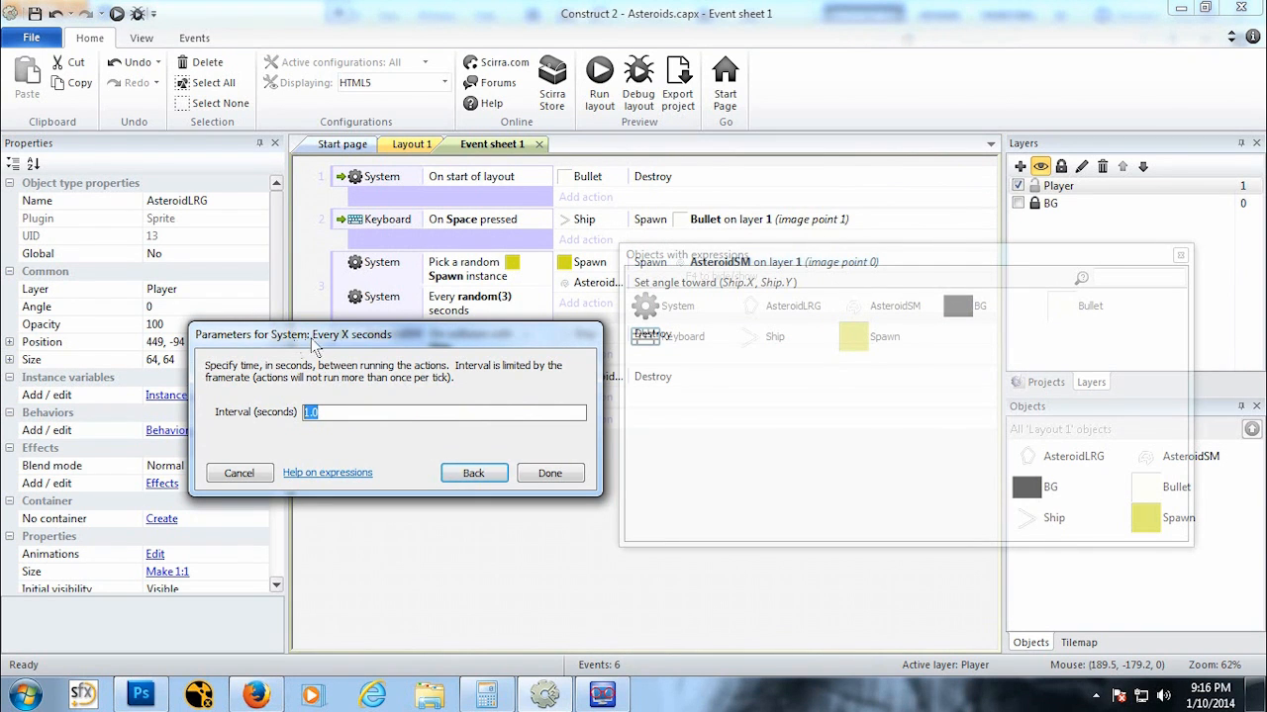
left_click_drag(313, 340, 536, 478)
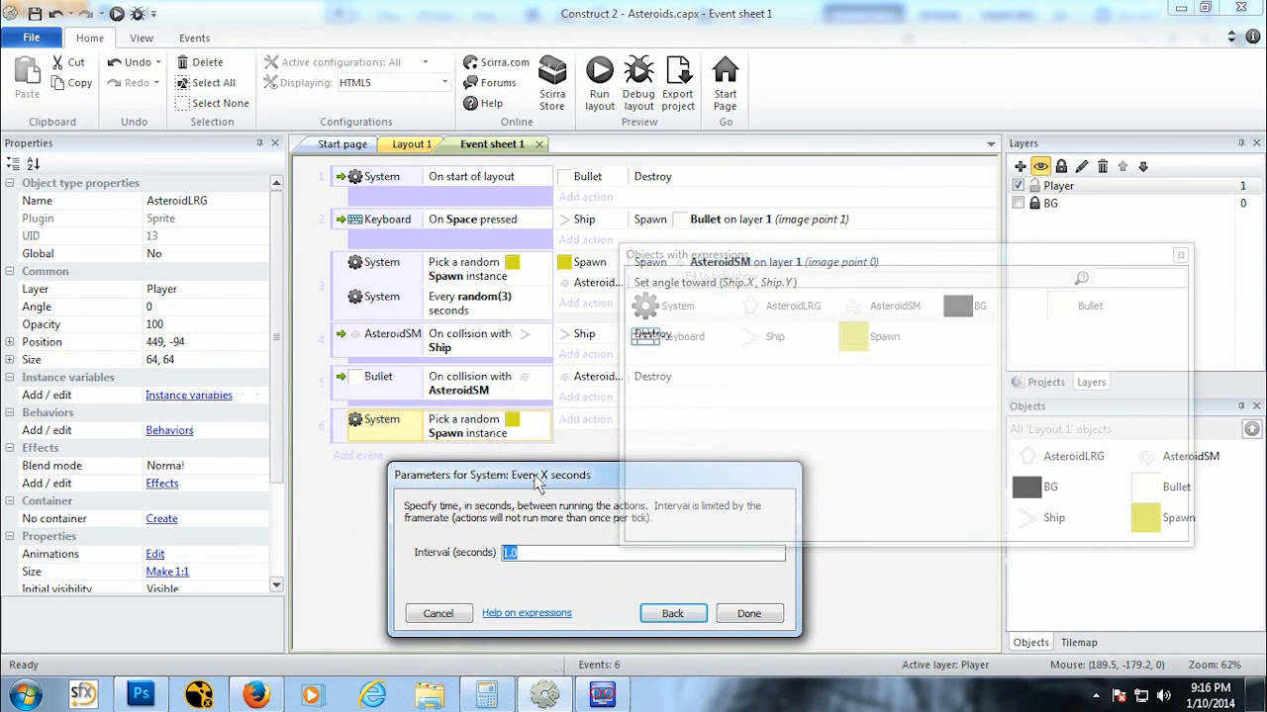
type("ran")
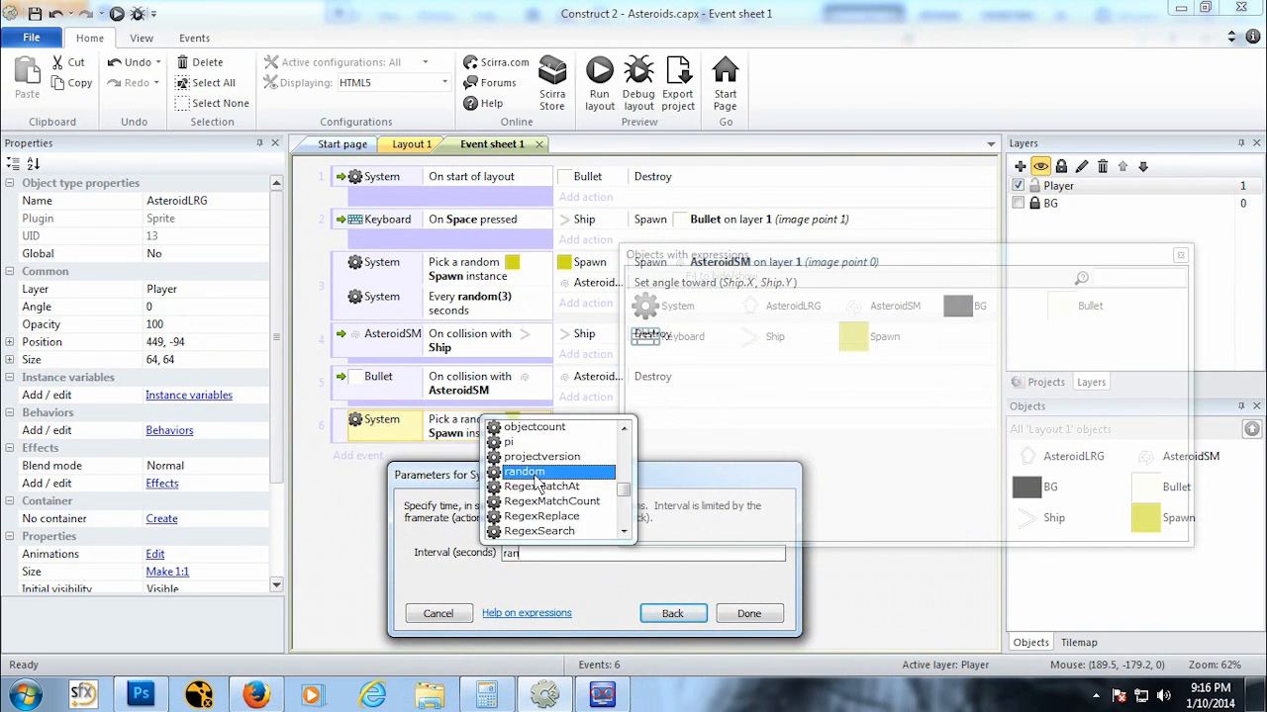
type("dom(10")
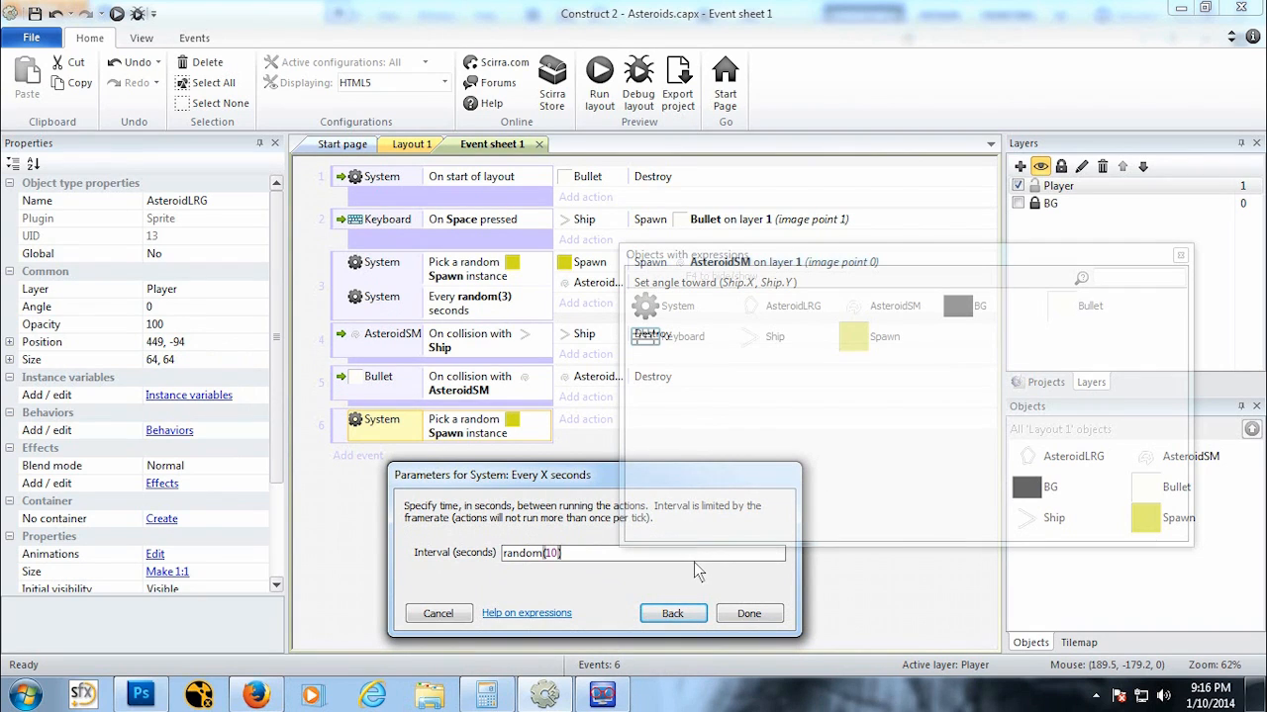
double_click(551, 555)
left_click(766, 620)
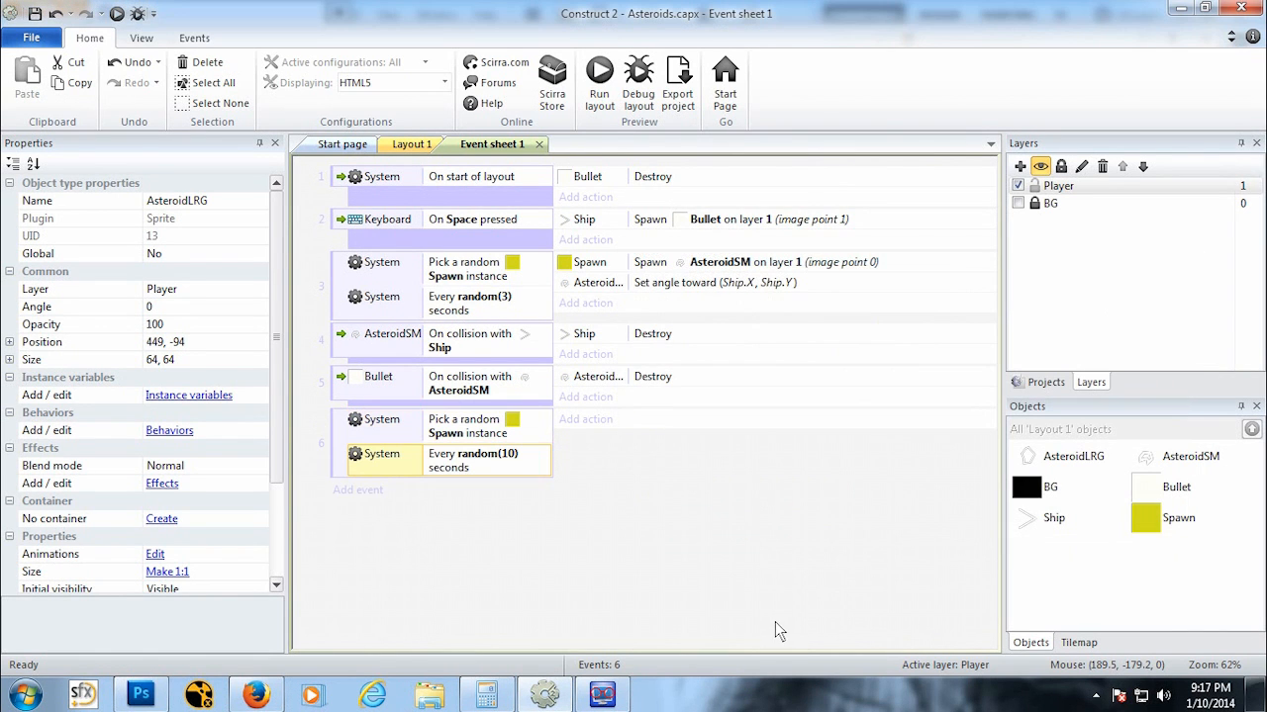
Step: Add an action making Spawn spawn another object, AsteroidLRG, on layer 1
left_click(584, 419)
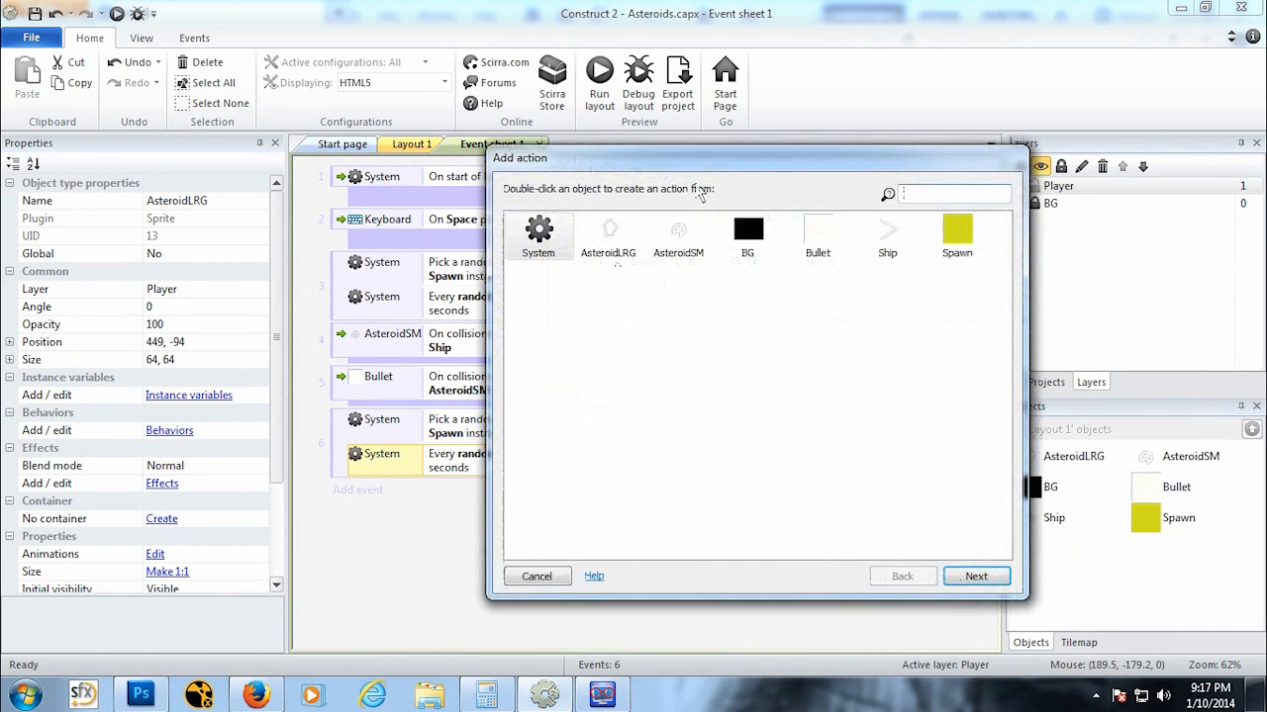
left_click_drag(711, 185, 444, 309)
double_click(664, 388)
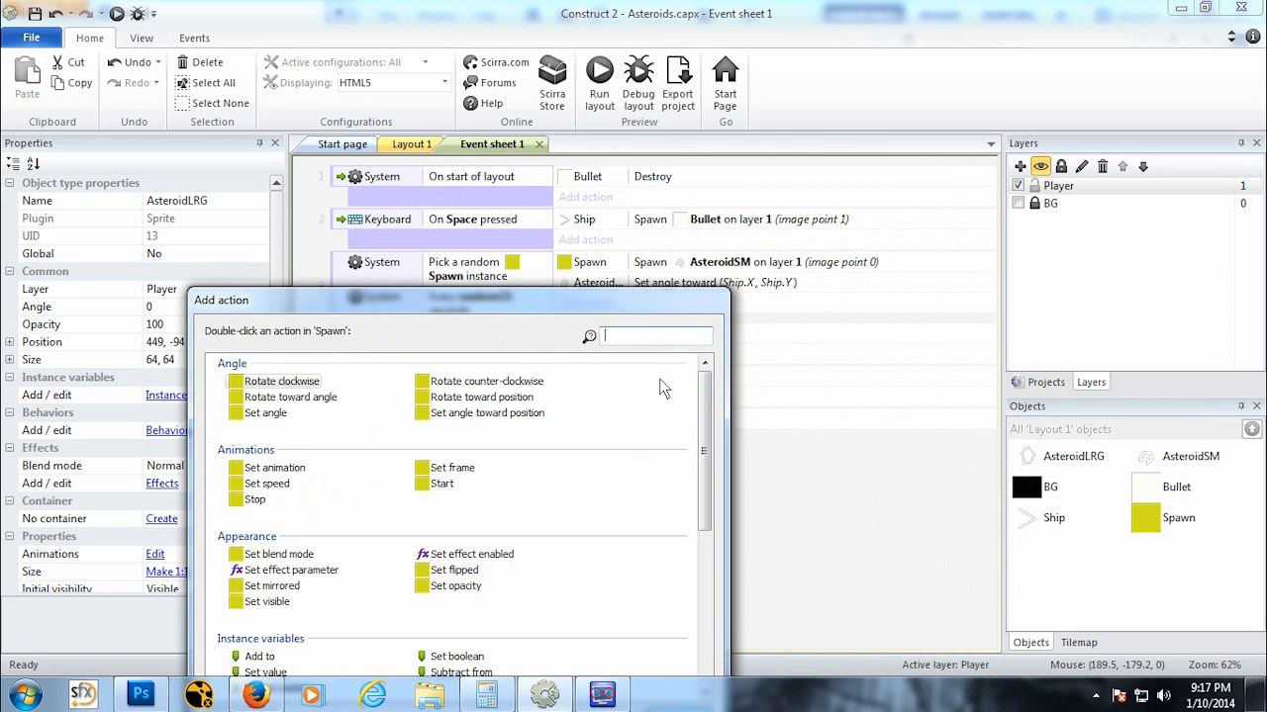
scroll(705, 414, "down", 7)
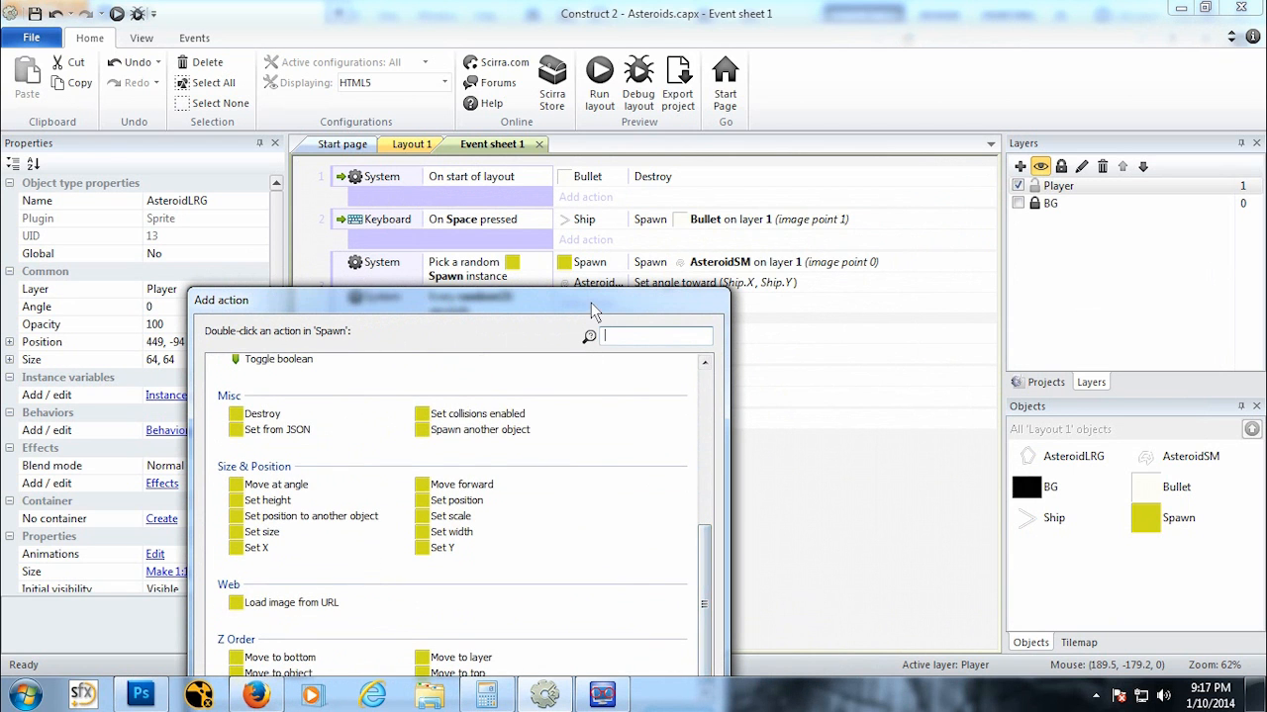
left_click_drag(591, 303, 587, 226)
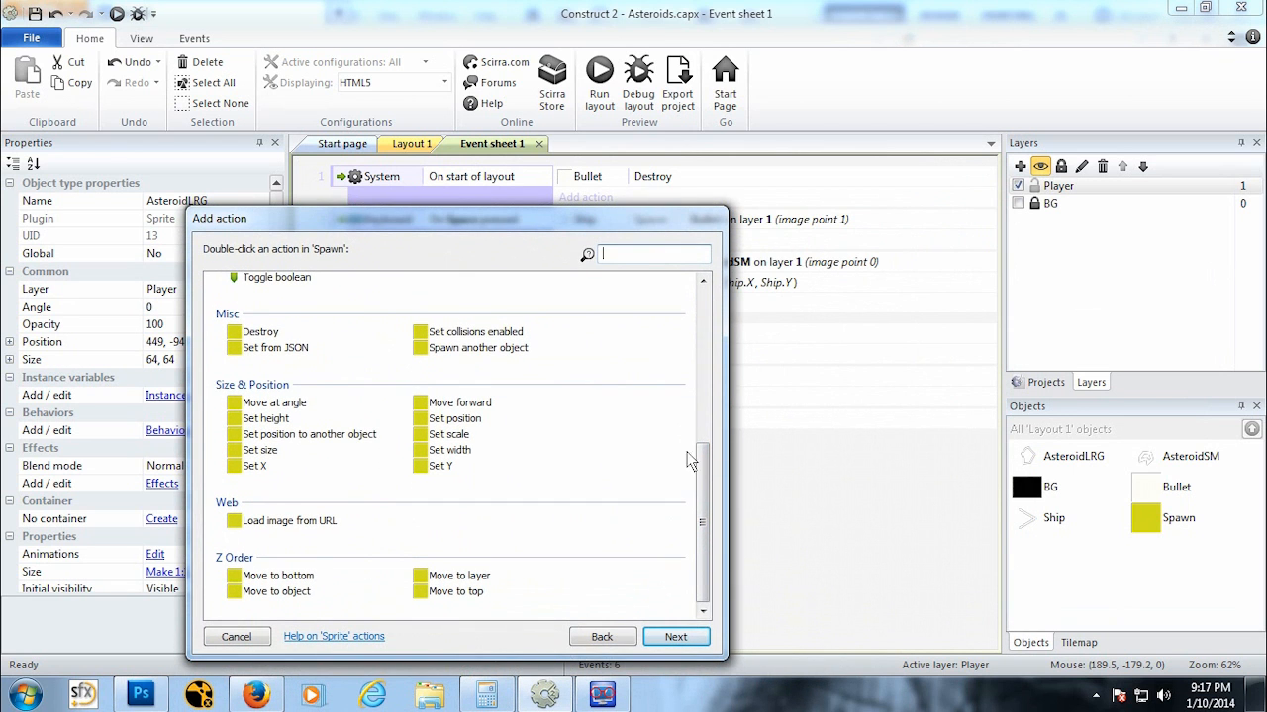
double_click(478, 347)
left_click(561, 555)
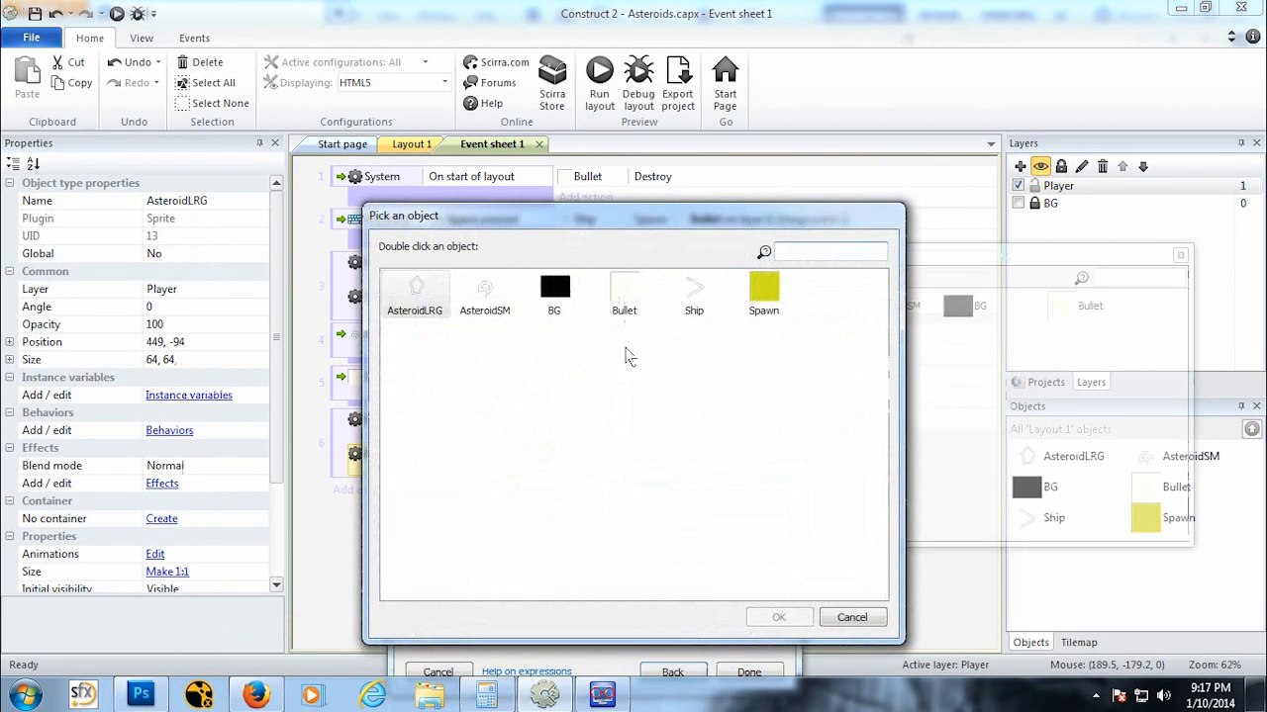
left_click(433, 311)
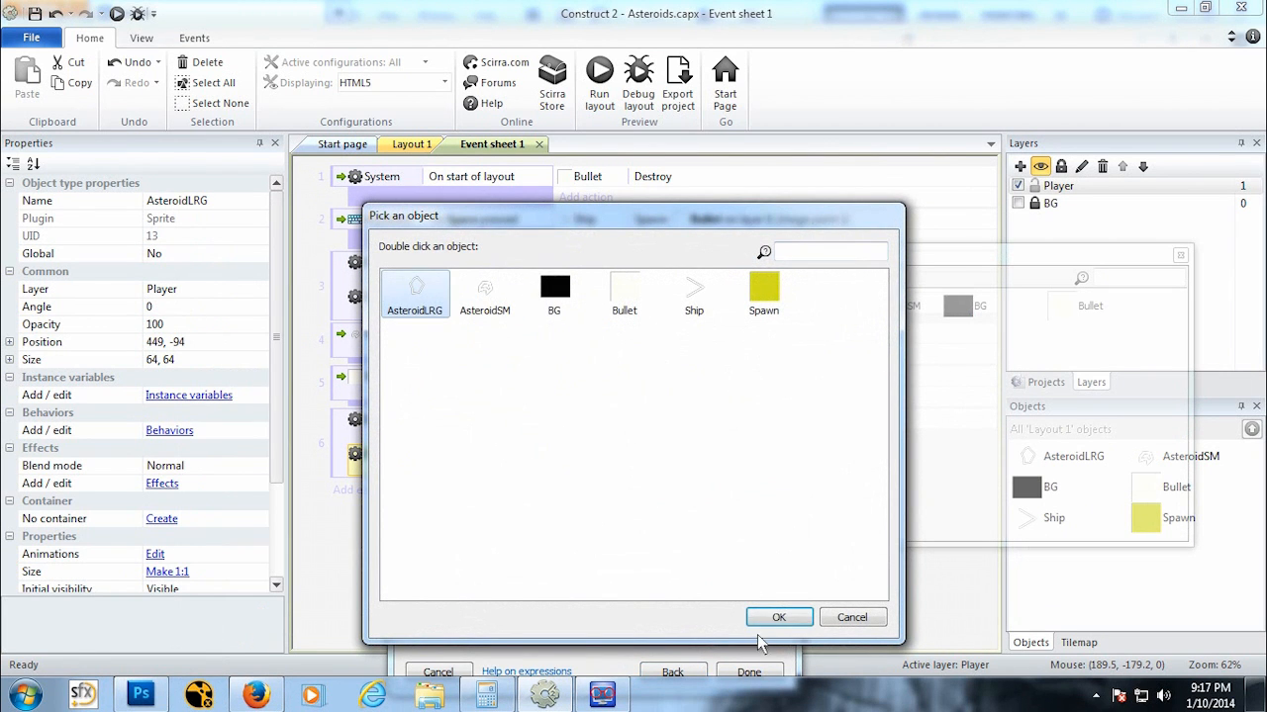
left_click(776, 616)
left_click_drag(599, 478, 584, 434)
left_click(577, 591)
key("BackSpace")
type("1")
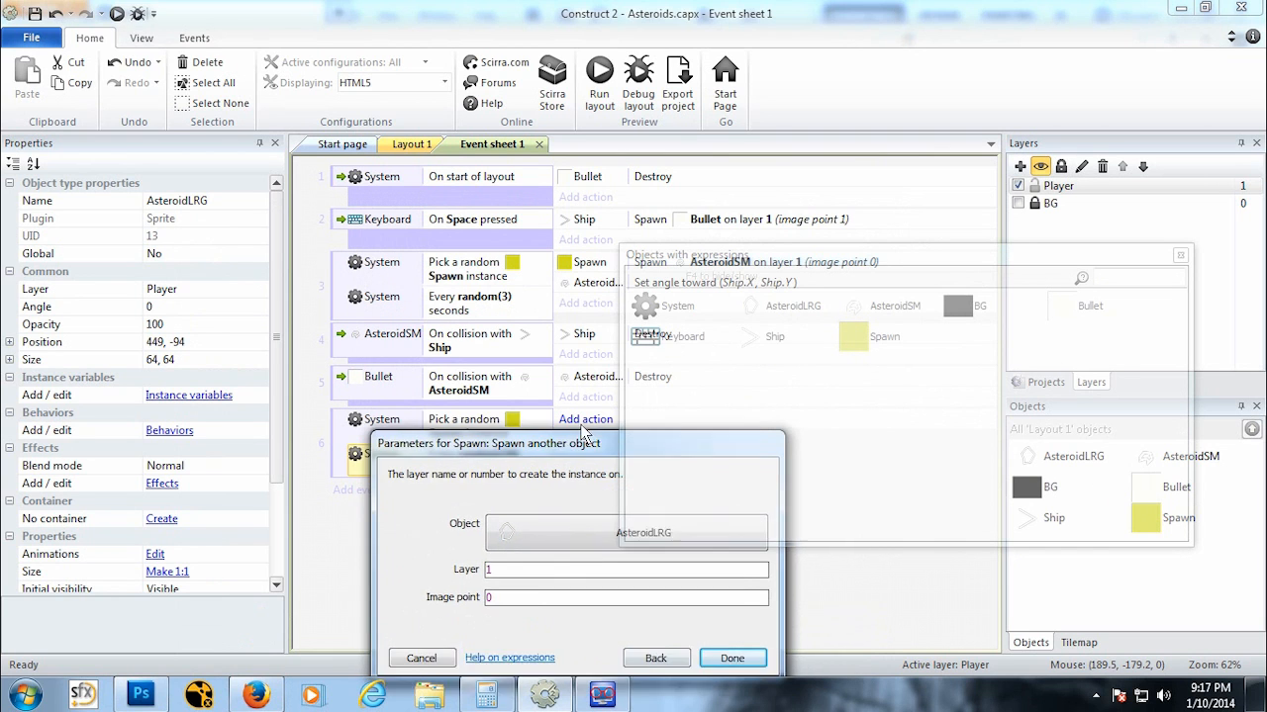
left_click(728, 657)
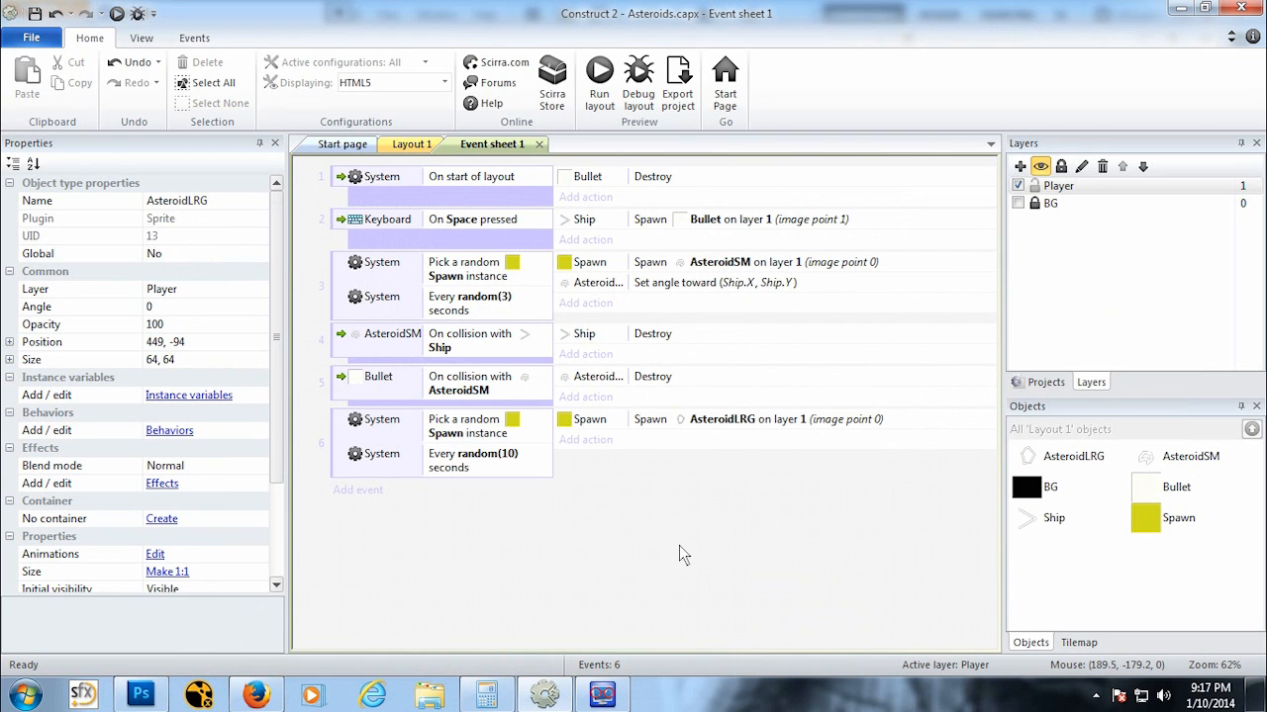
Step: Add an AsteroidLRG action setting its angle toward position Ship.X, Ship.Y
left_click(597, 441)
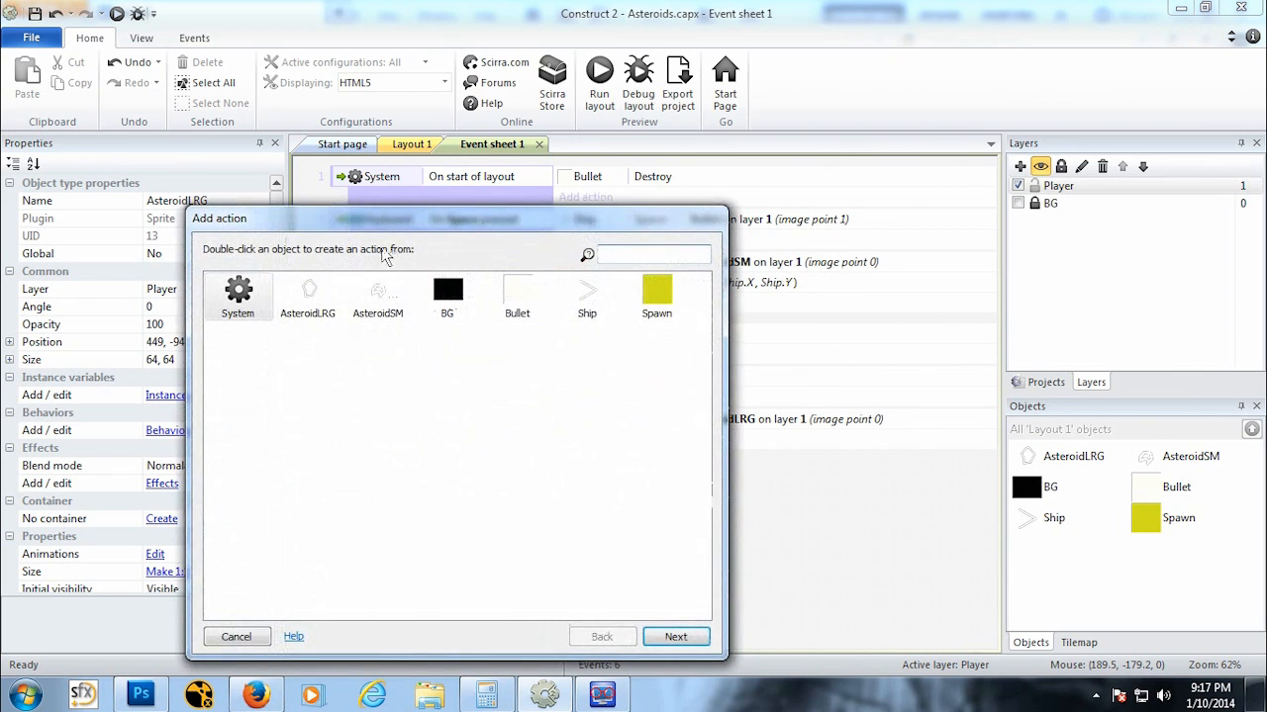
double_click(305, 289)
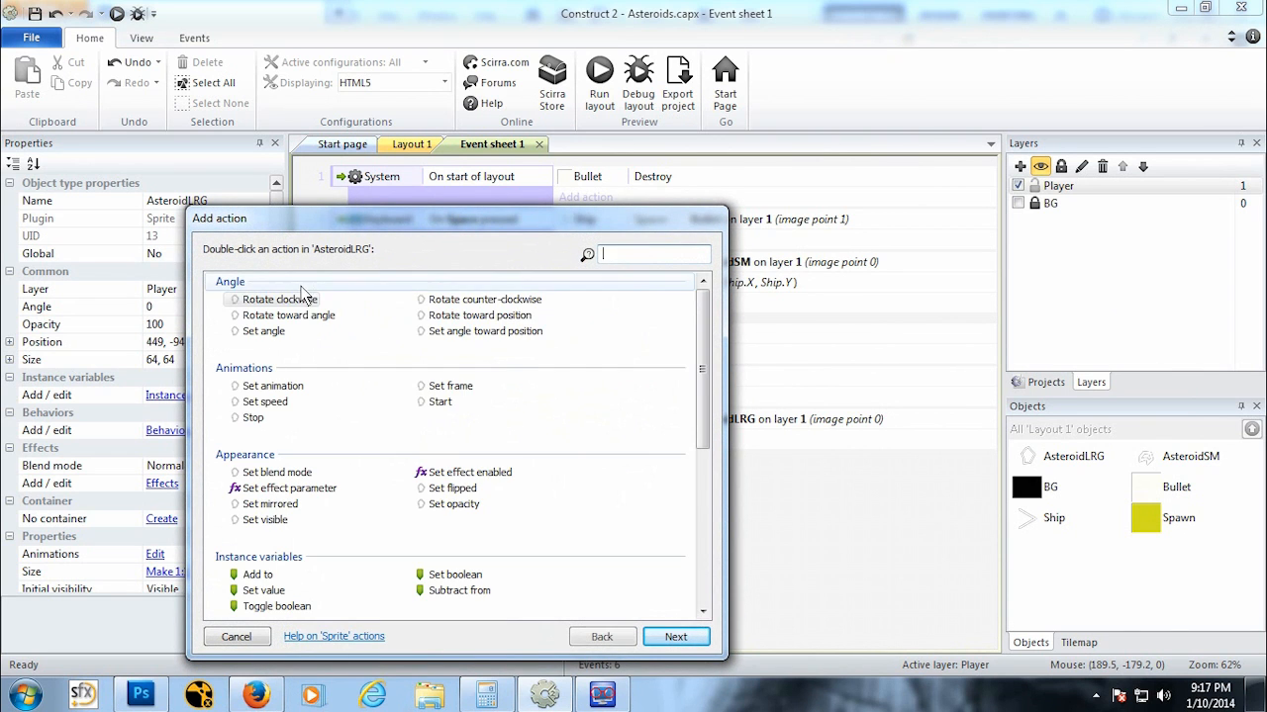
double_click(504, 337)
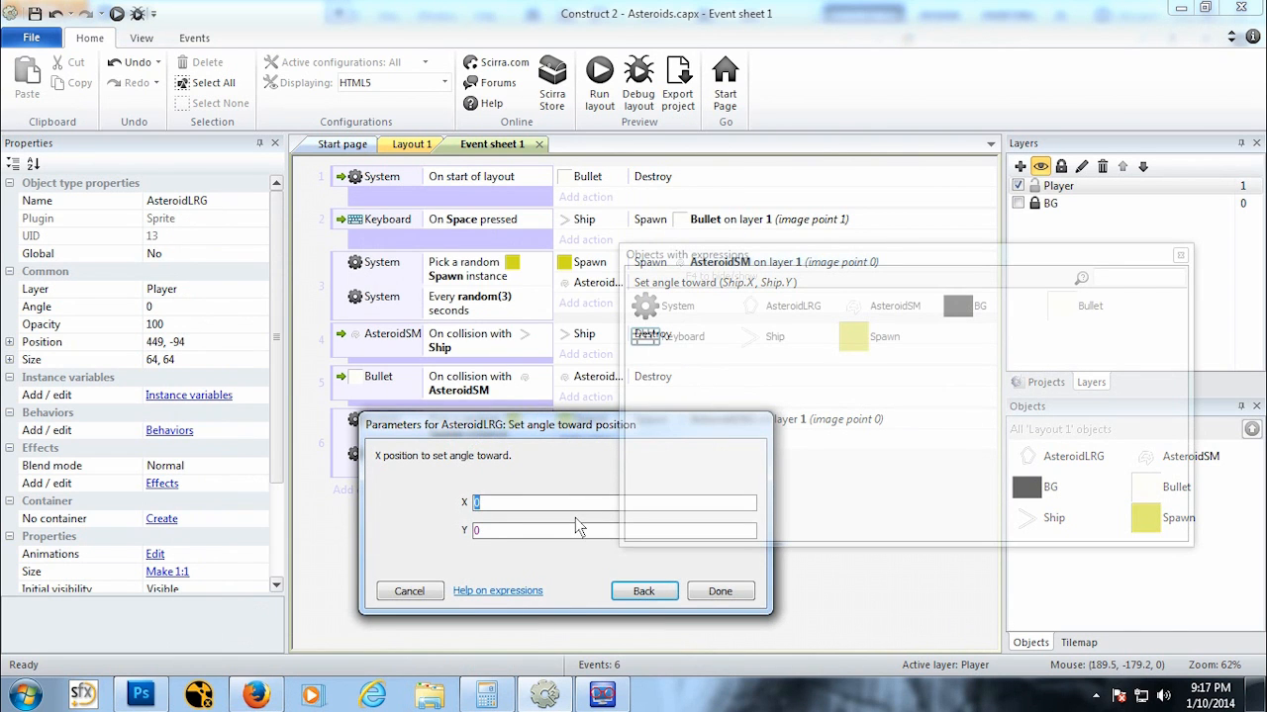
type("Ship.X")
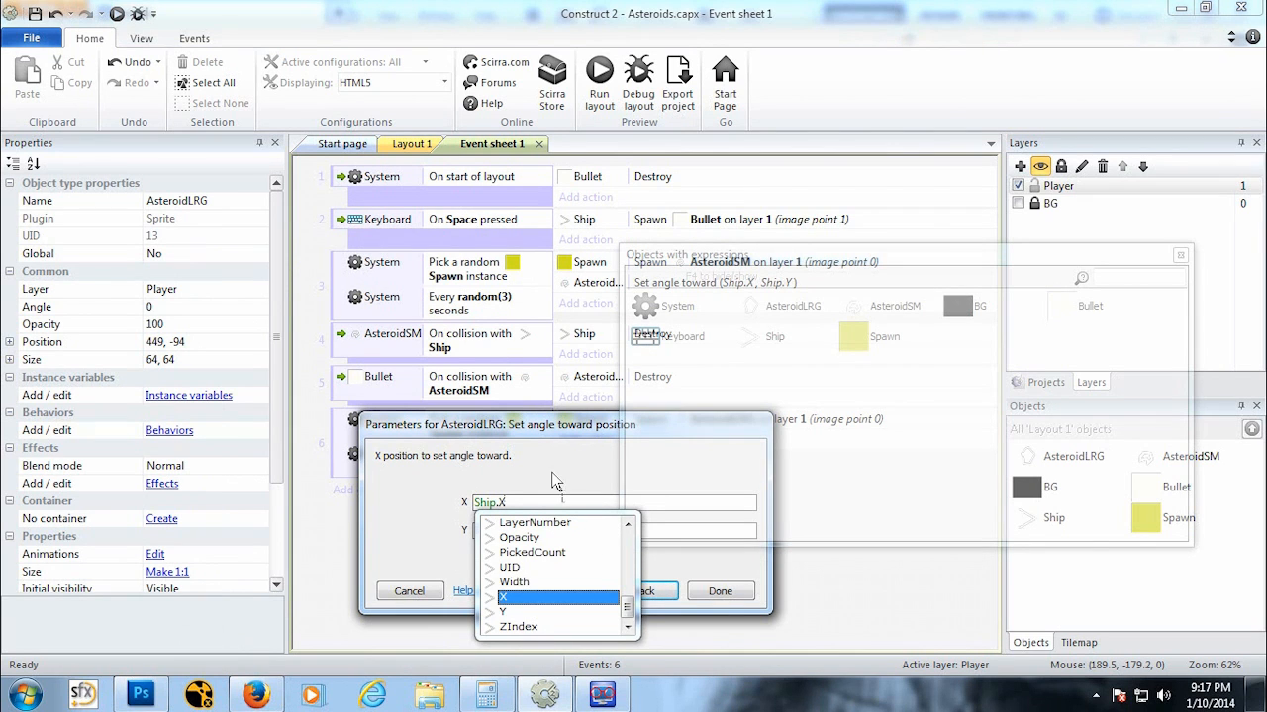
left_click(556, 502)
left_click(526, 534)
type("S")
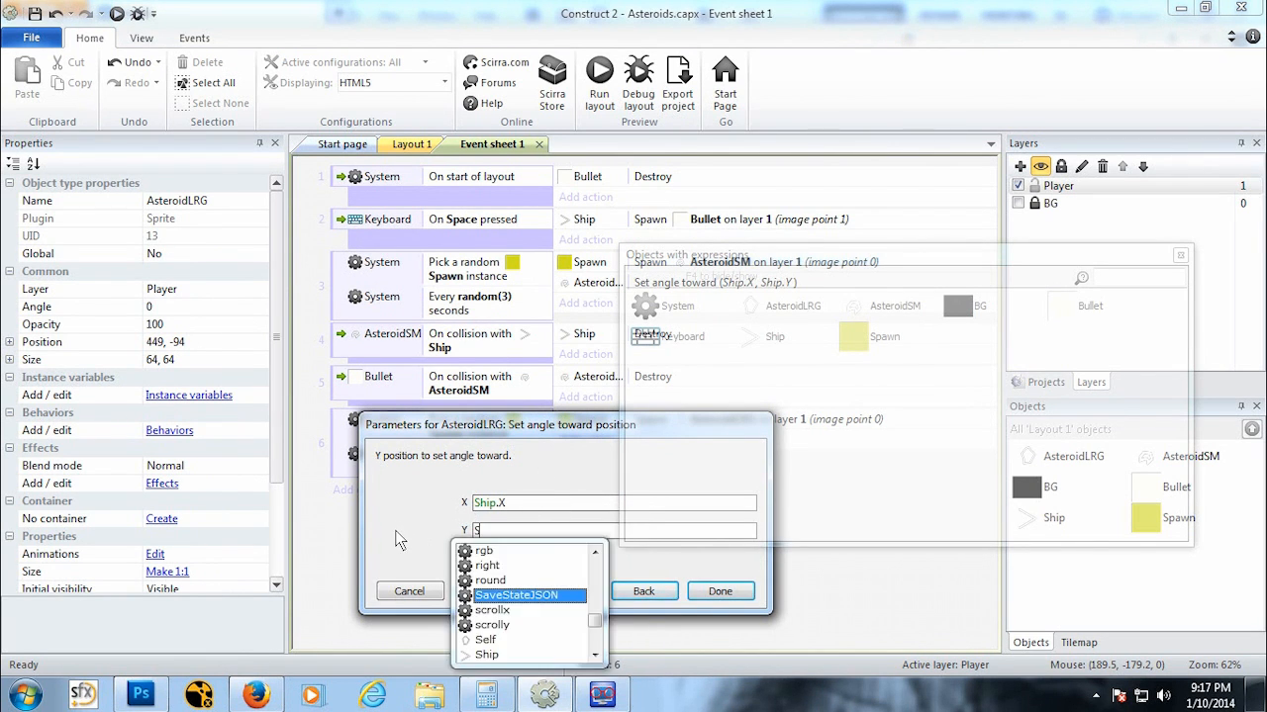
type("hip.Y")
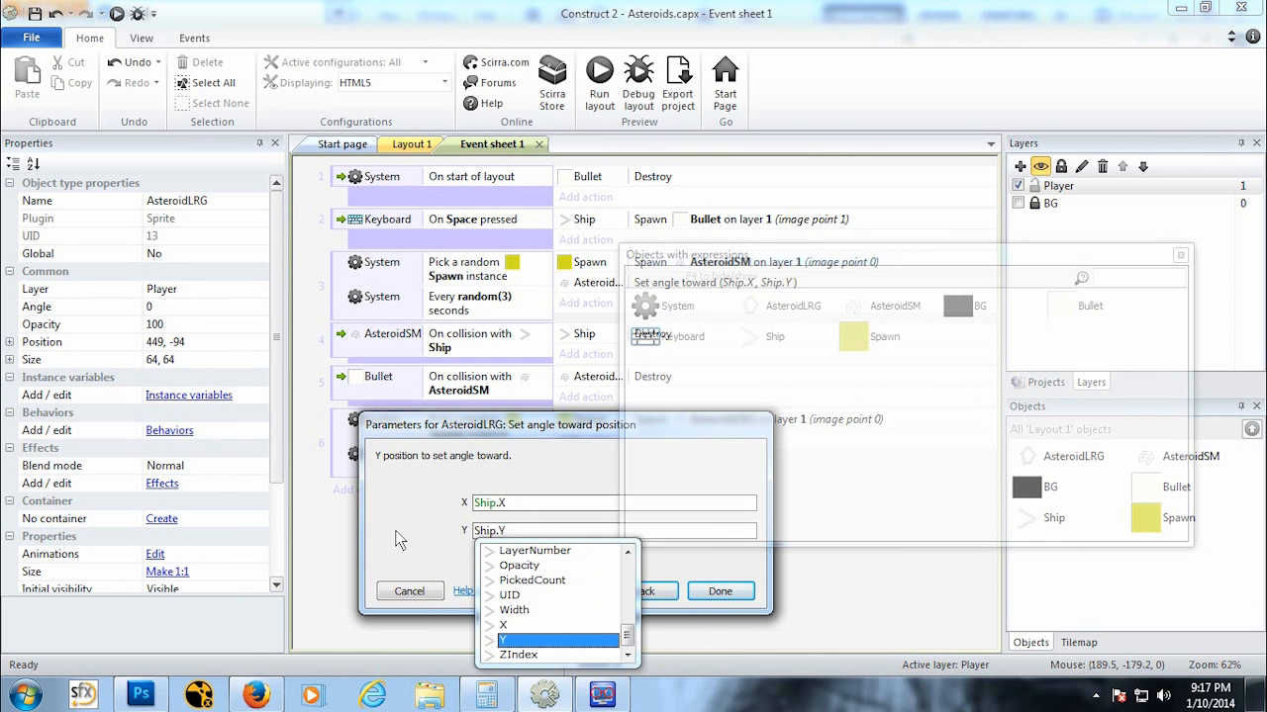
left_click_drag(475, 436, 368, 337)
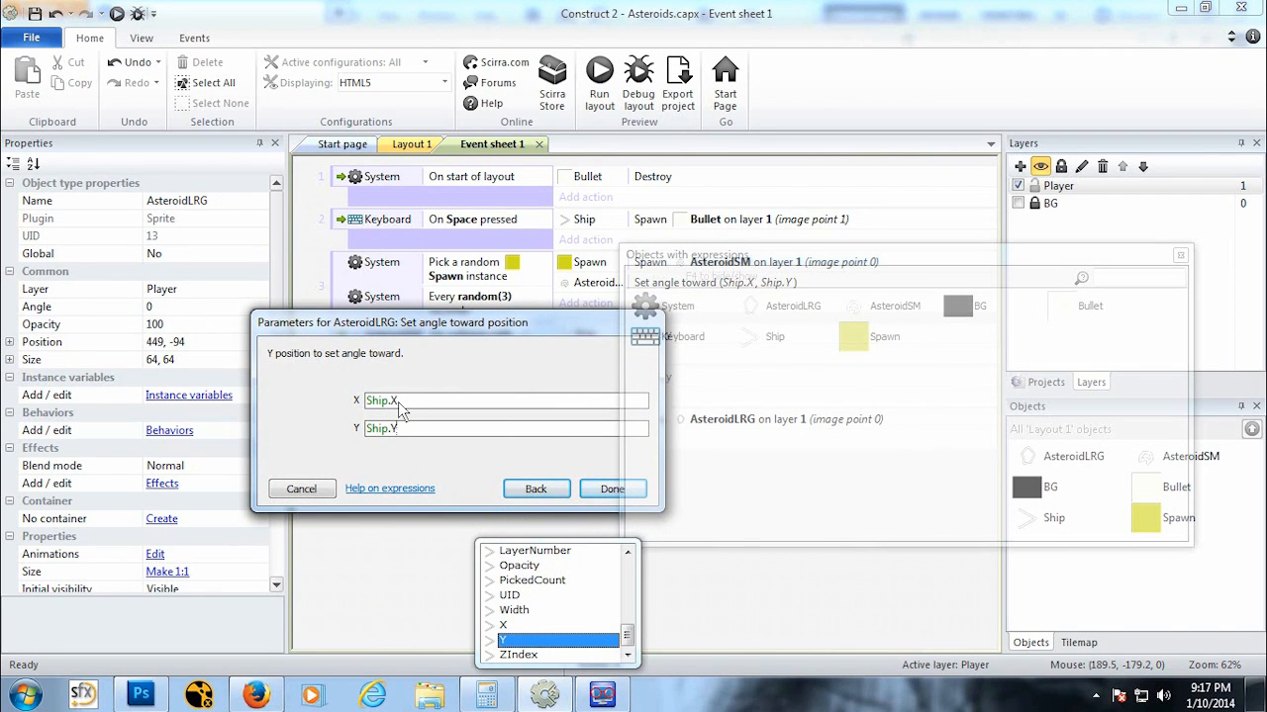
left_click(606, 491)
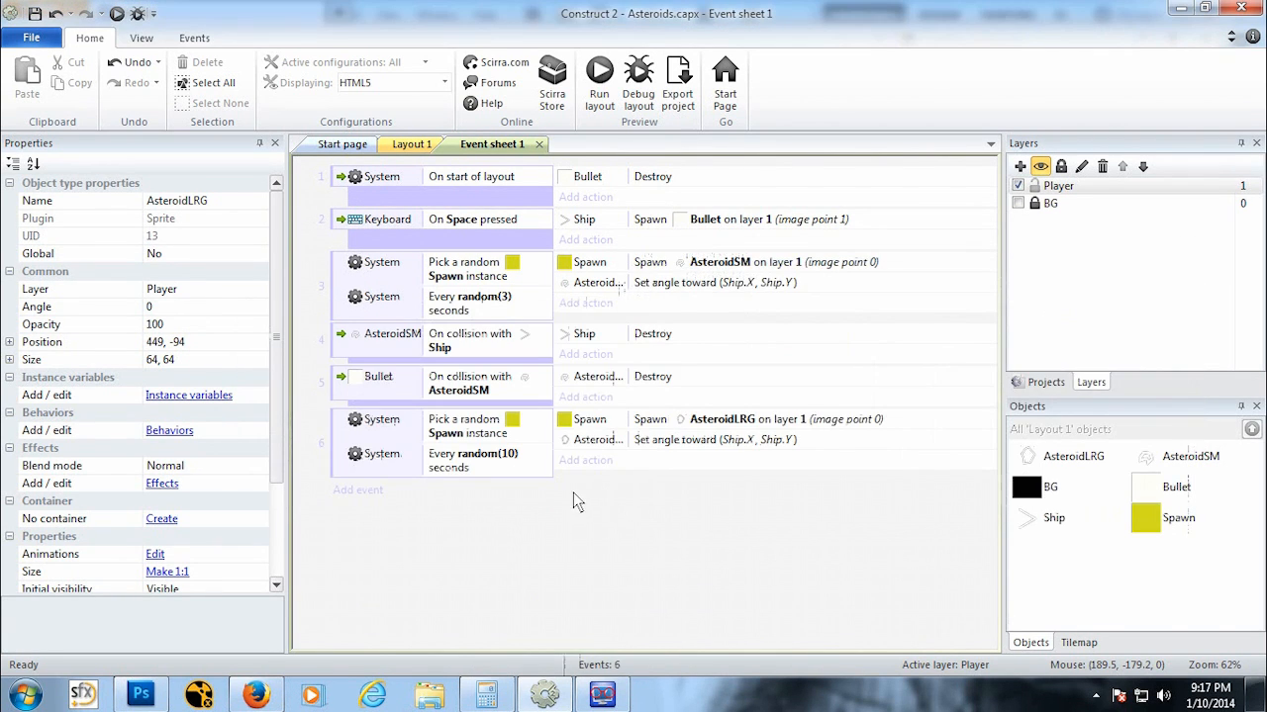
Step: Add a new event for AsteroidLRG on collision with Ship
left_click(358, 489)
double_click(307, 297)
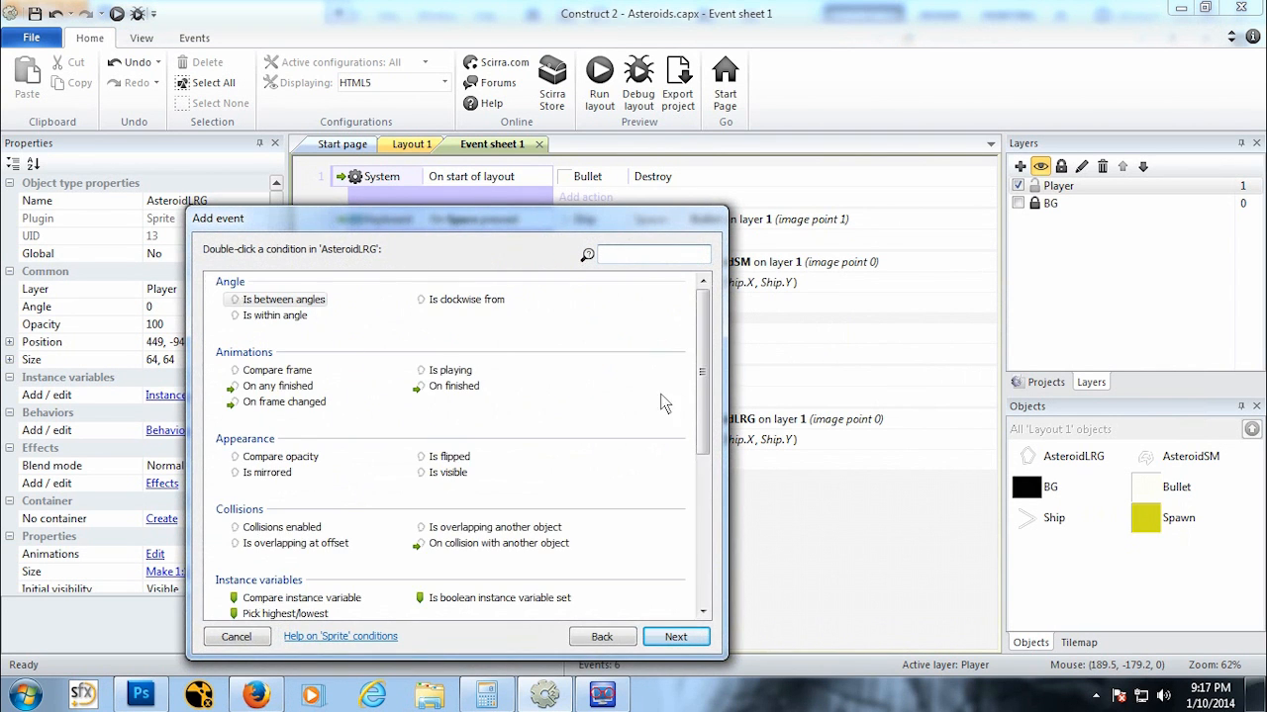
left_click_drag(703, 396, 706, 500)
double_click(494, 336)
left_click(537, 400)
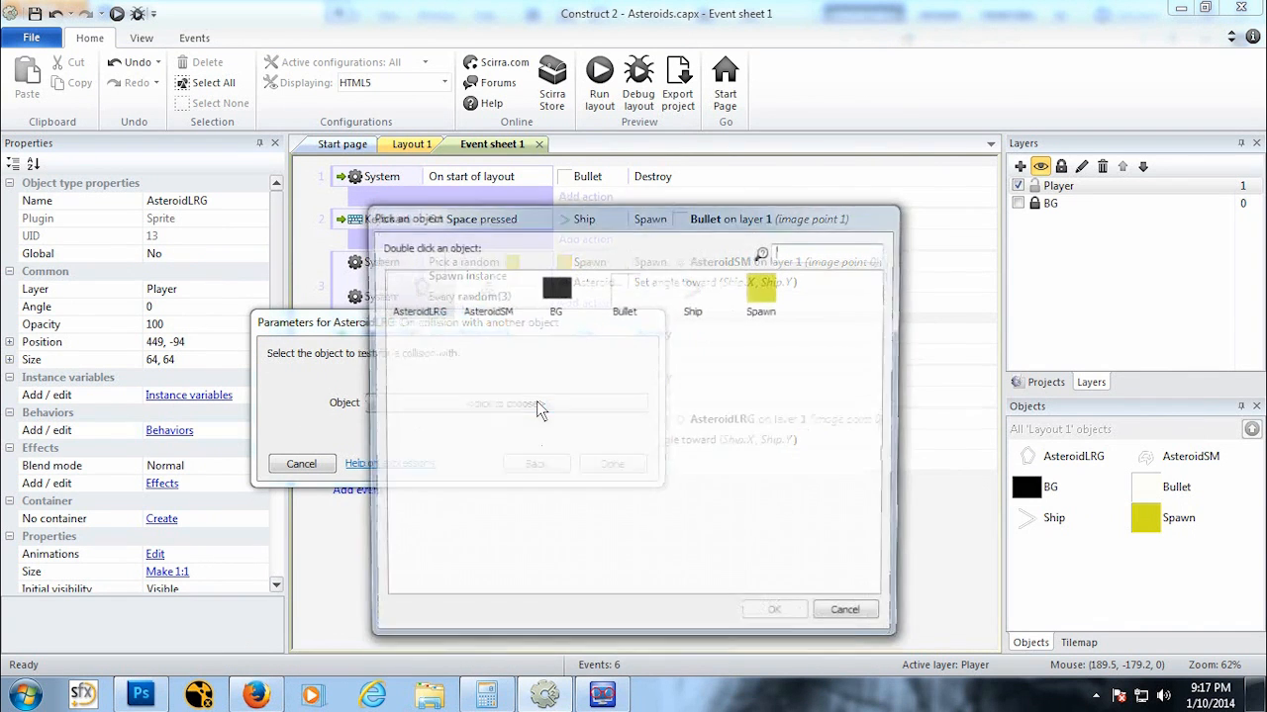
left_click(692, 295)
left_click(772, 611)
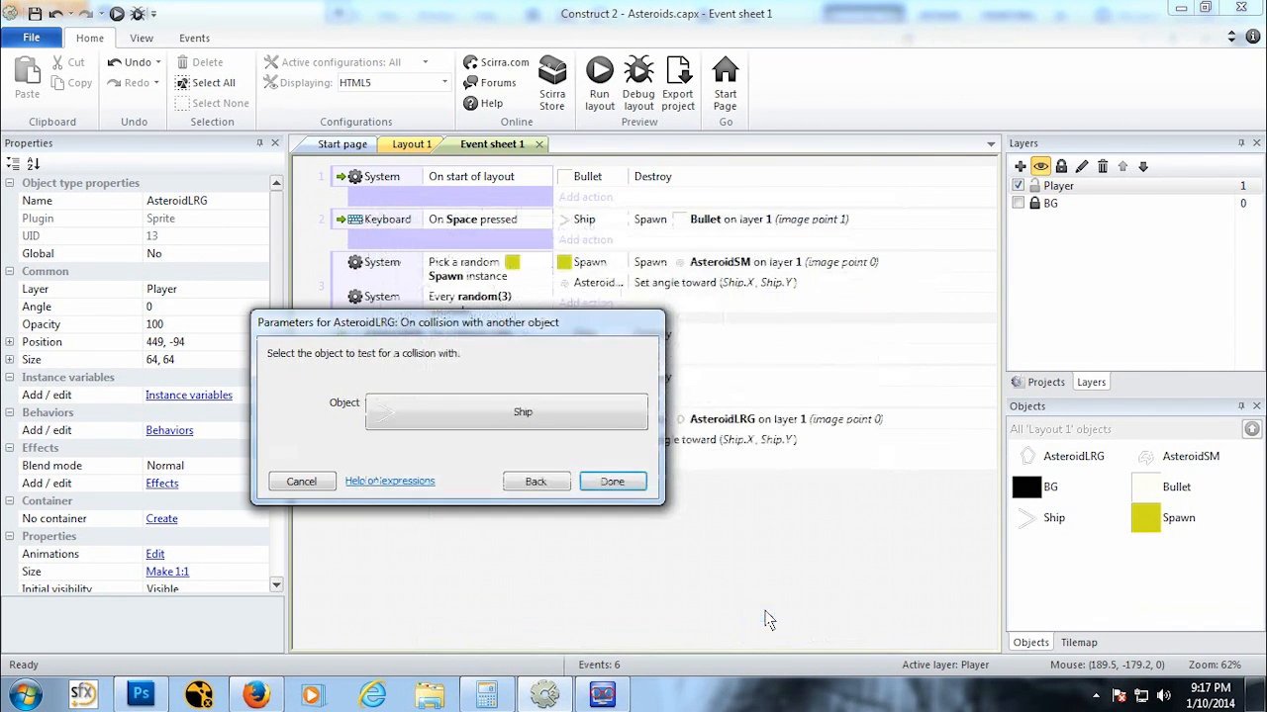
left_click(612, 482)
Step: Confirm the collision condition and add an action that destroys the Ship
left_click(586, 489)
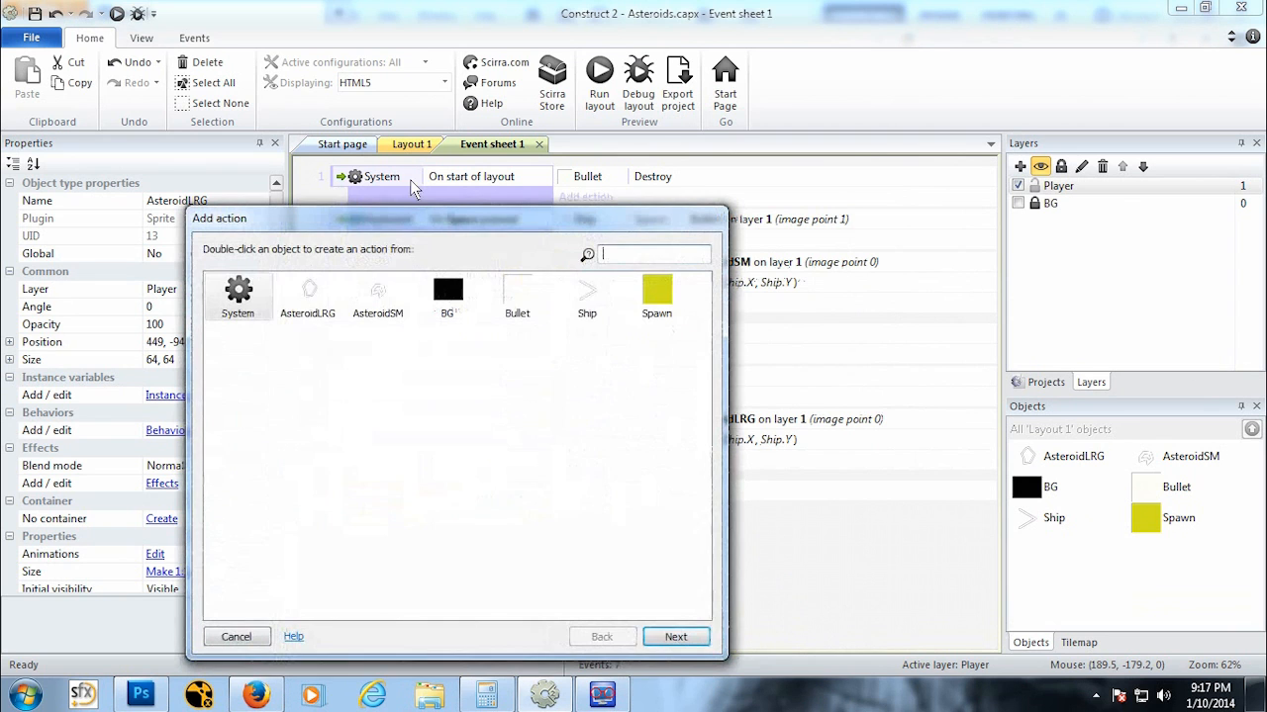
double_click(590, 297)
left_click_drag(704, 391, 710, 575)
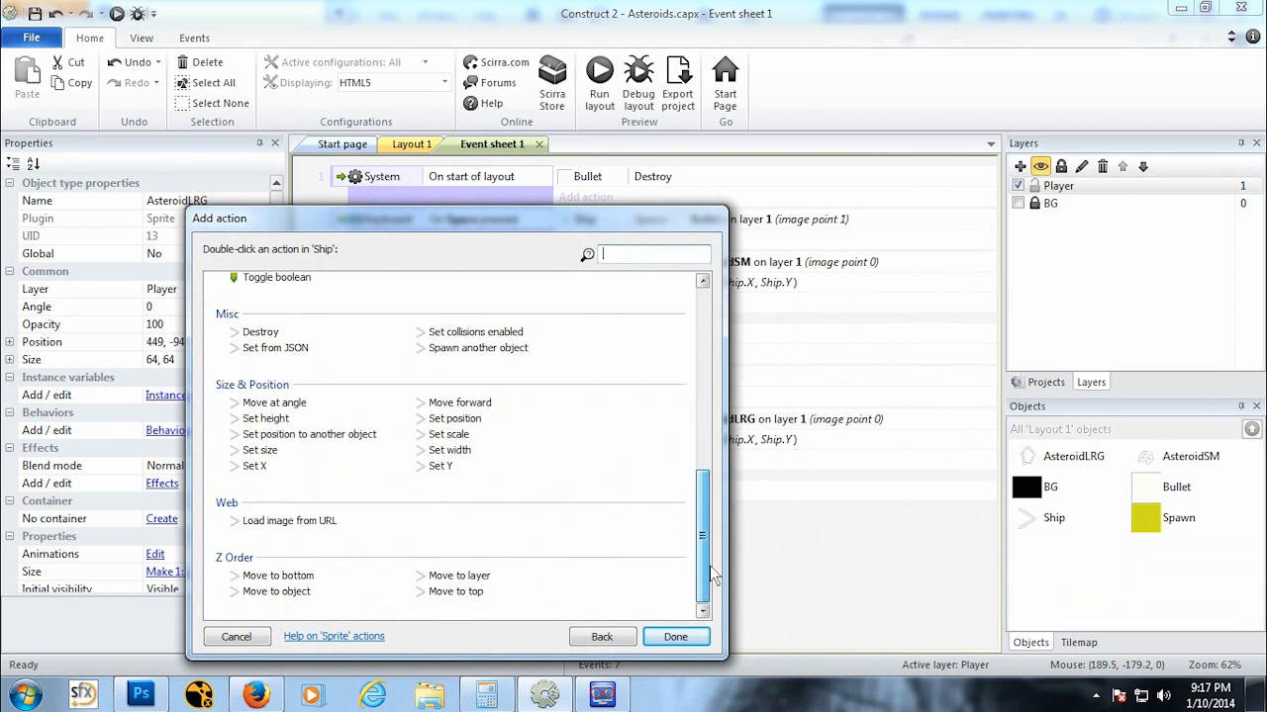
left_click(260, 331)
left_click(676, 637)
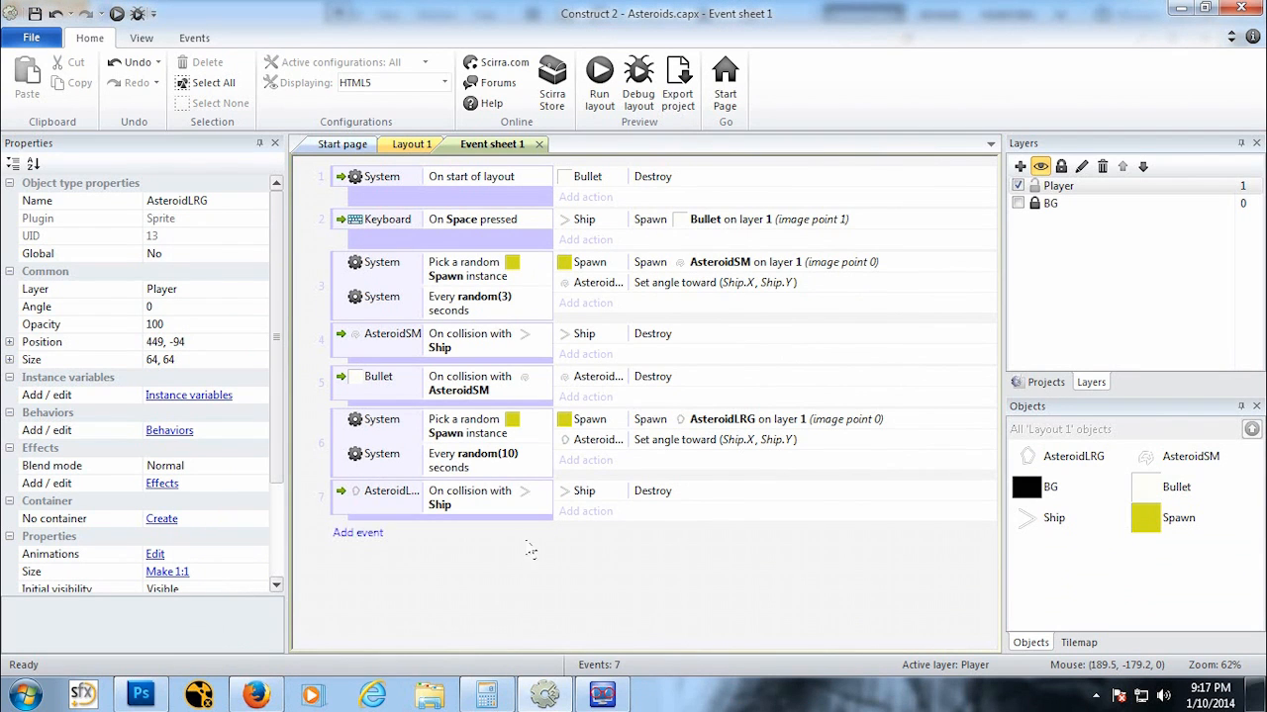
Step: Add a new event for Bullet on collision with AsteroidLRG
left_click_drag(426, 500, 432, 498)
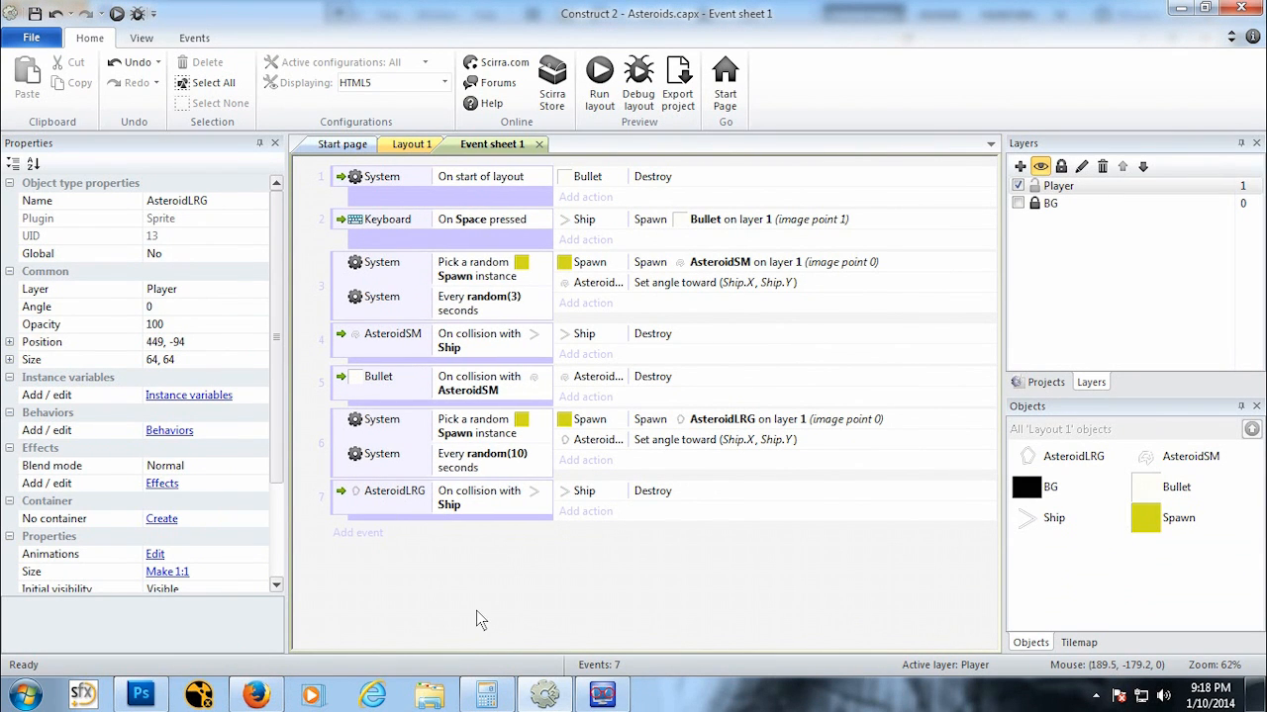
left_click(358, 533)
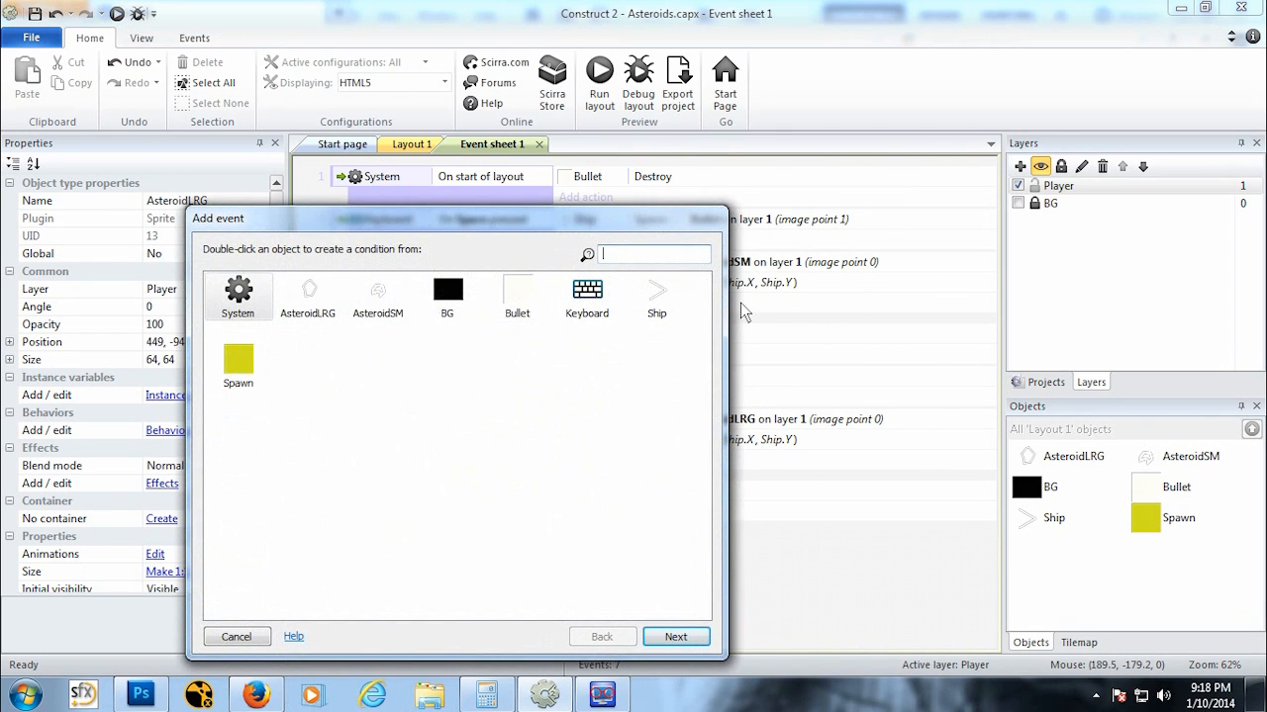
double_click(507, 285)
scroll(542, 425, "down", 5)
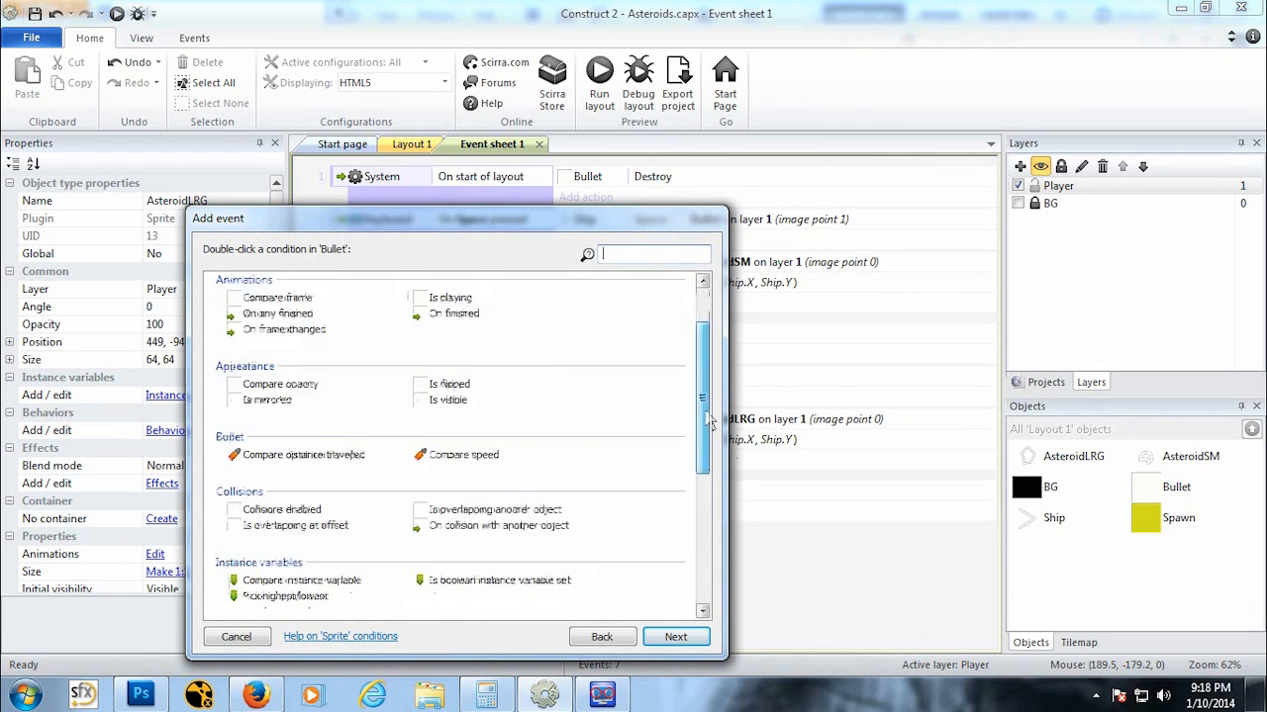
double_click(499, 367)
left_click(541, 407)
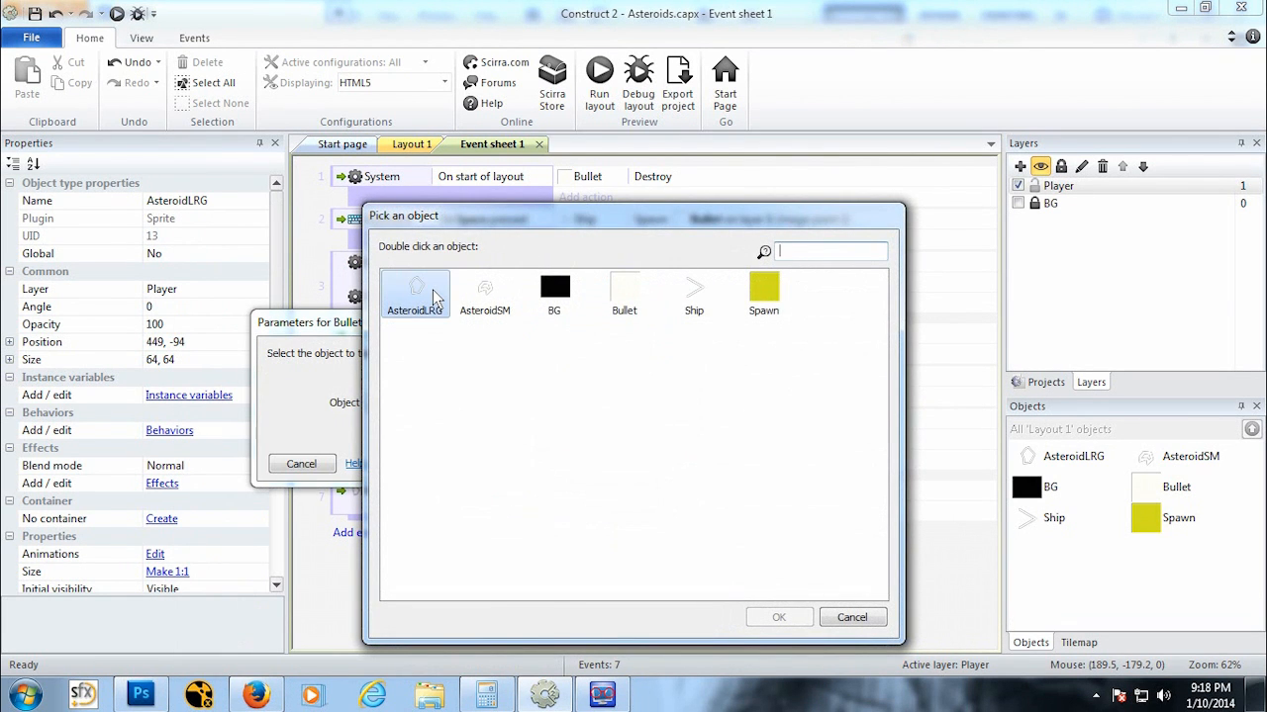
double_click(432, 297)
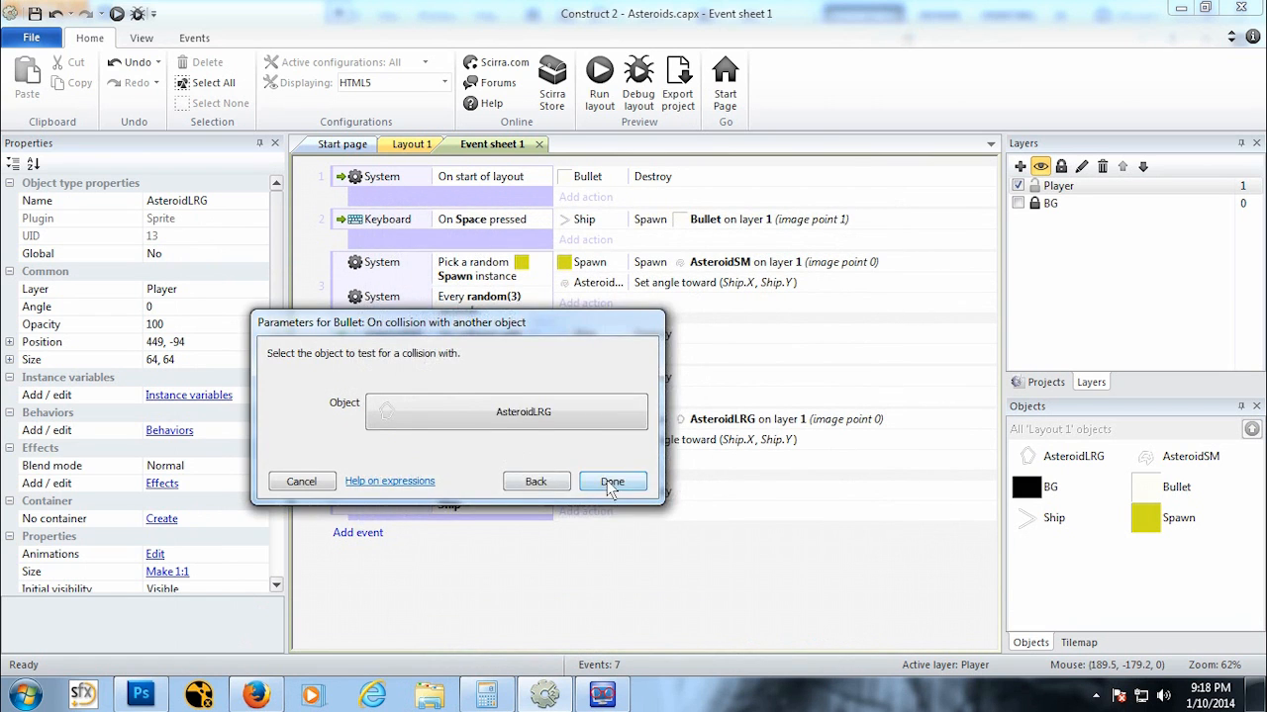
left_click(612, 482)
Step: Add an action to that event destroying the AsteroidLRG
left_click(598, 536)
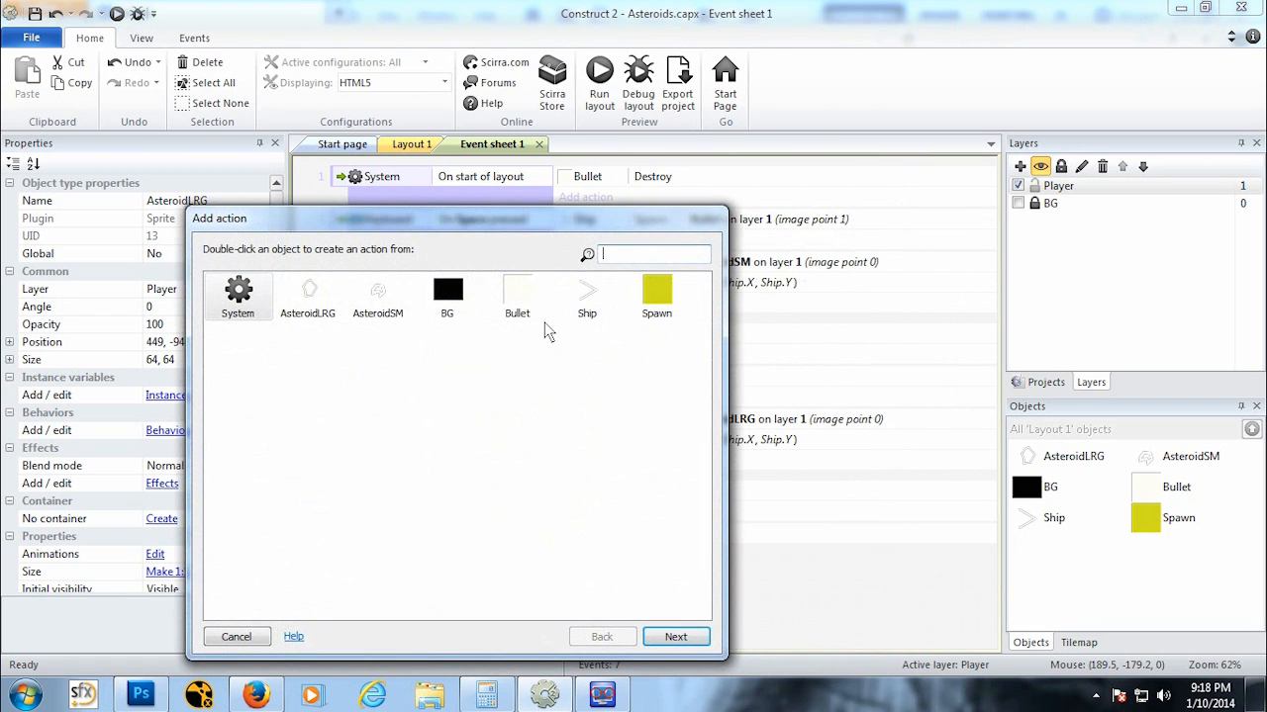
double_click(306, 294)
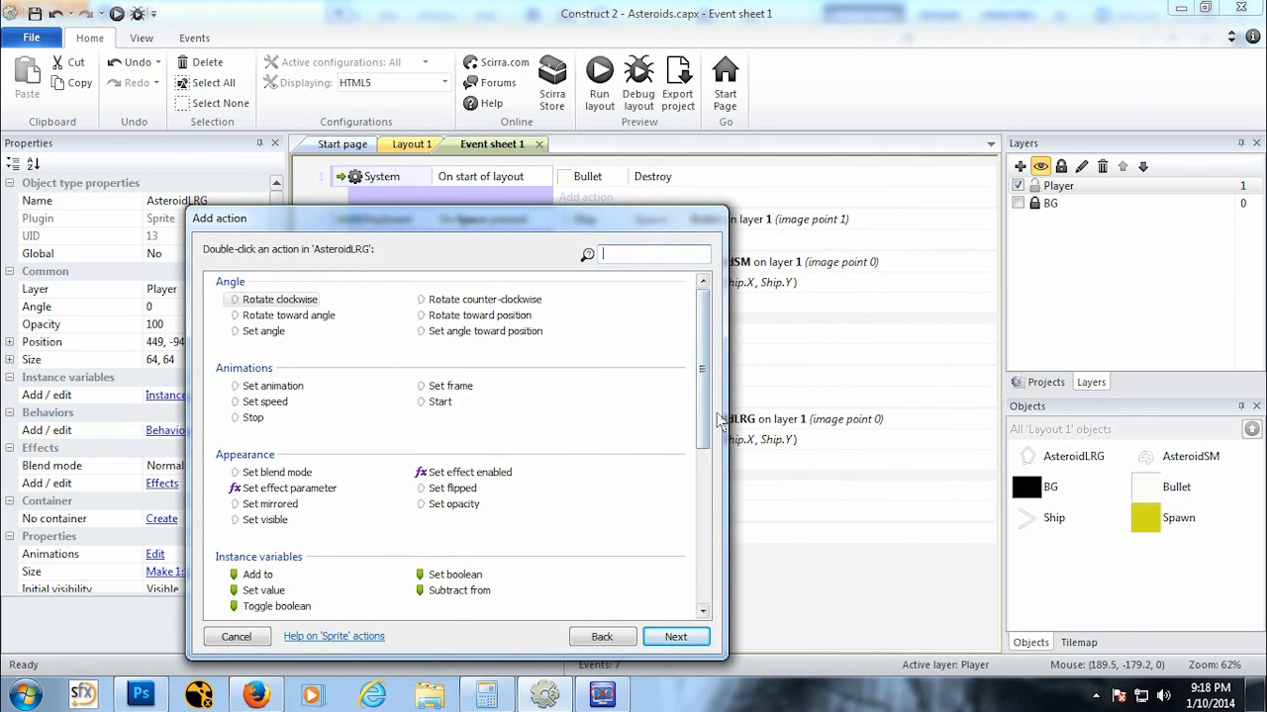
left_click_drag(704, 438, 628, 593)
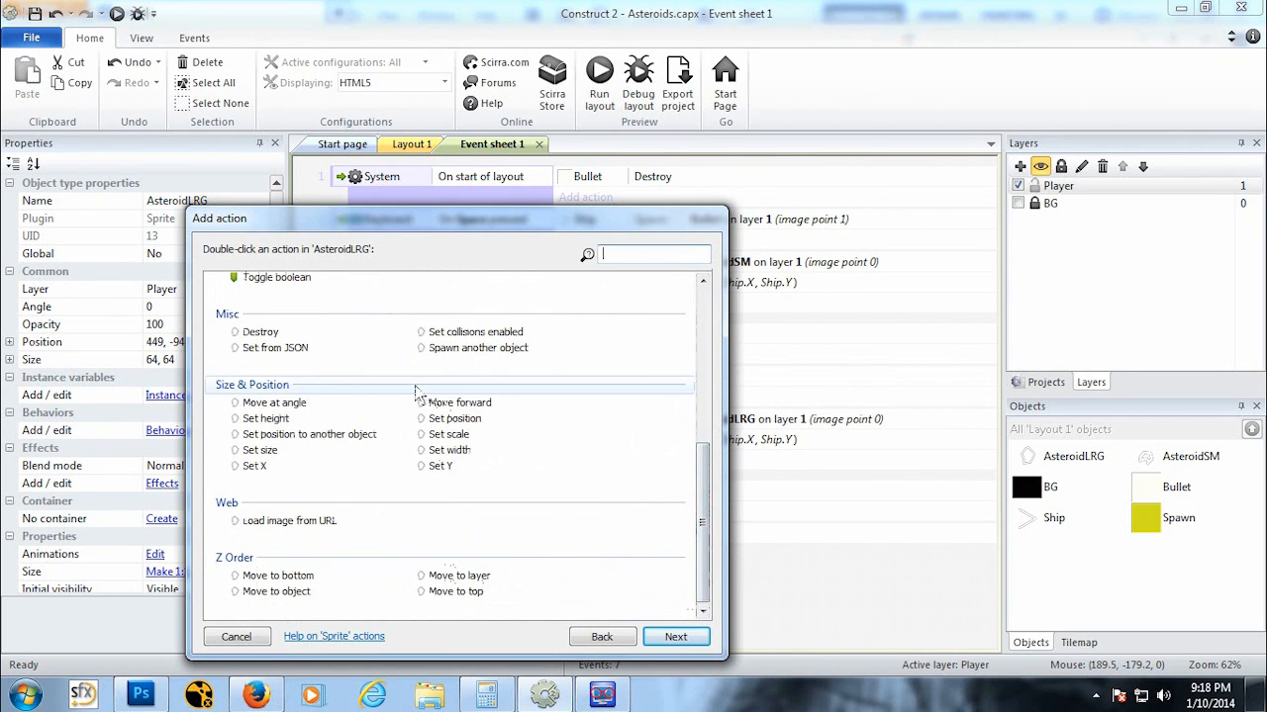
left_click(261, 331)
left_click(677, 638)
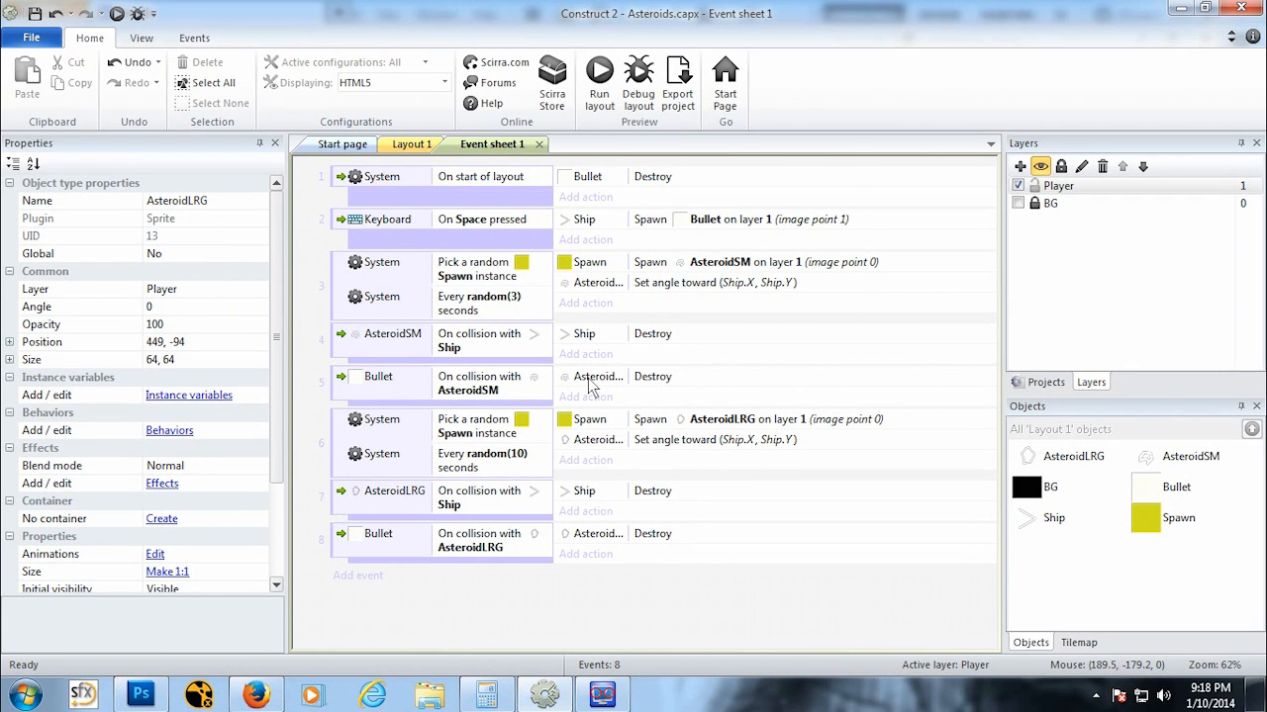
Step: Add an action to the Bullet–AsteroidLRG collision event where Spawn spawns an AsteroidSM on layer 1
left_click(594, 556)
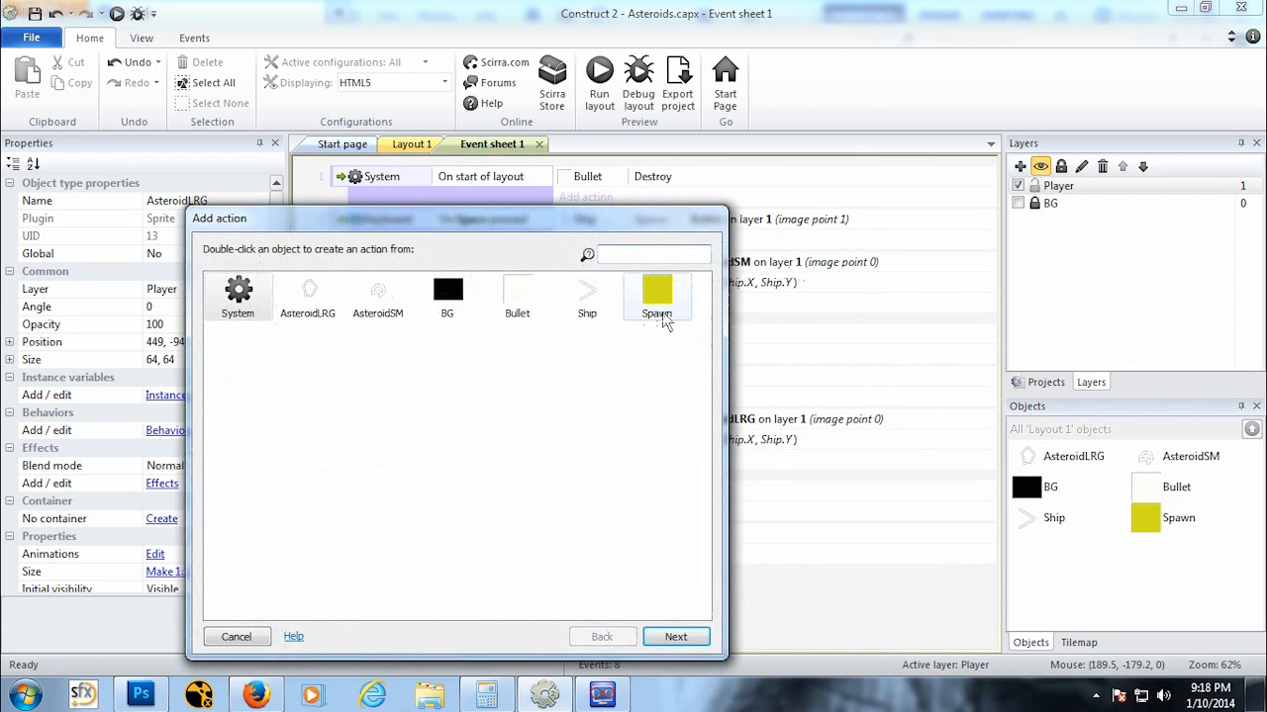
double_click(661, 297)
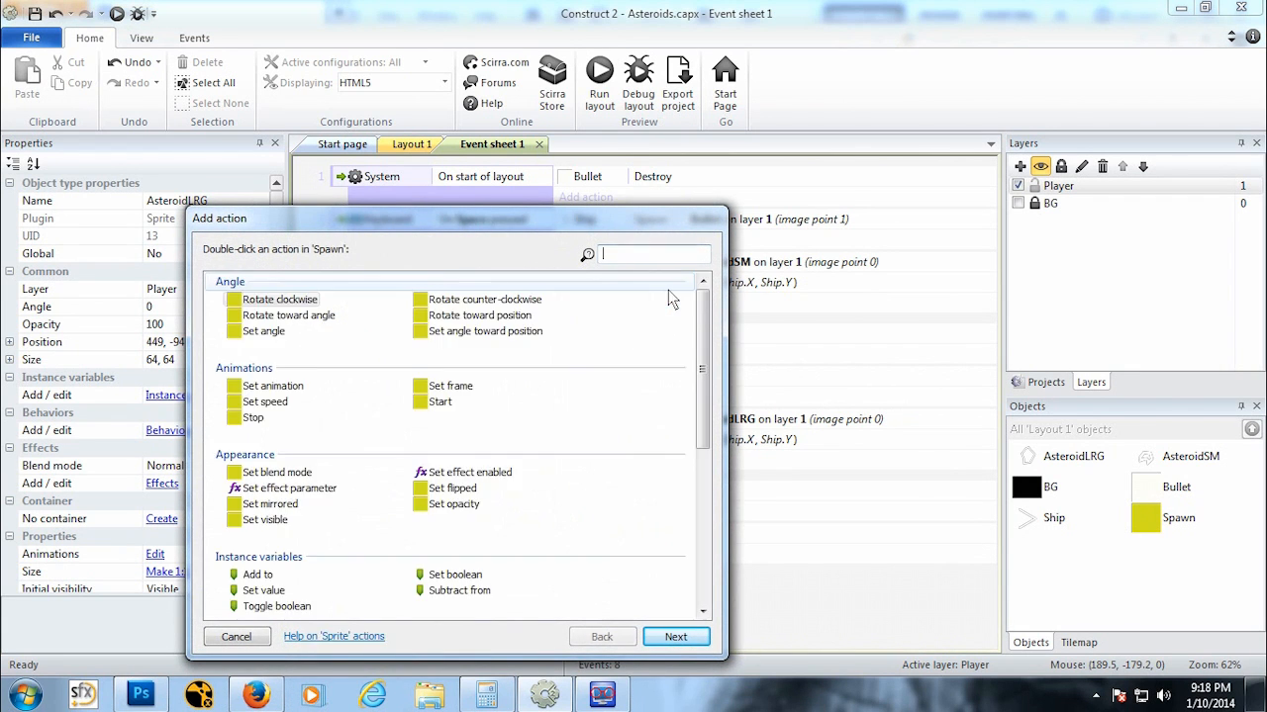
scroll(711, 347, "down", 7)
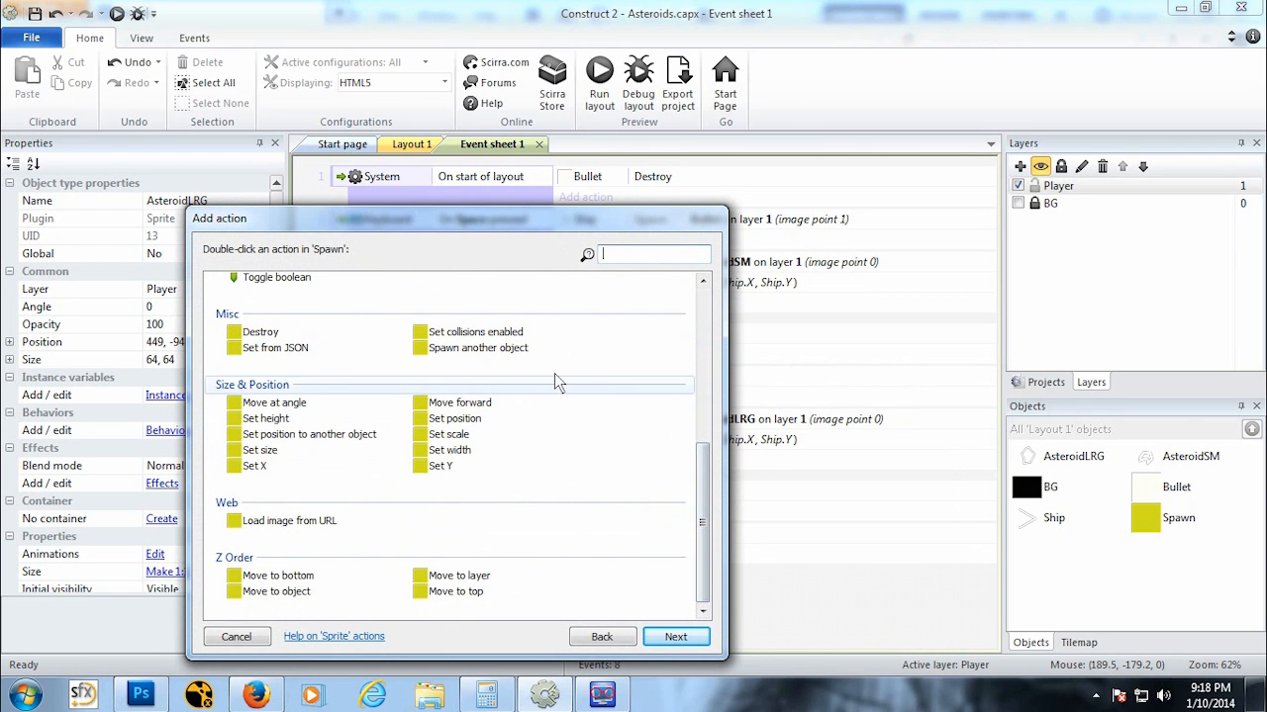
left_click(478, 348)
left_click(668, 638)
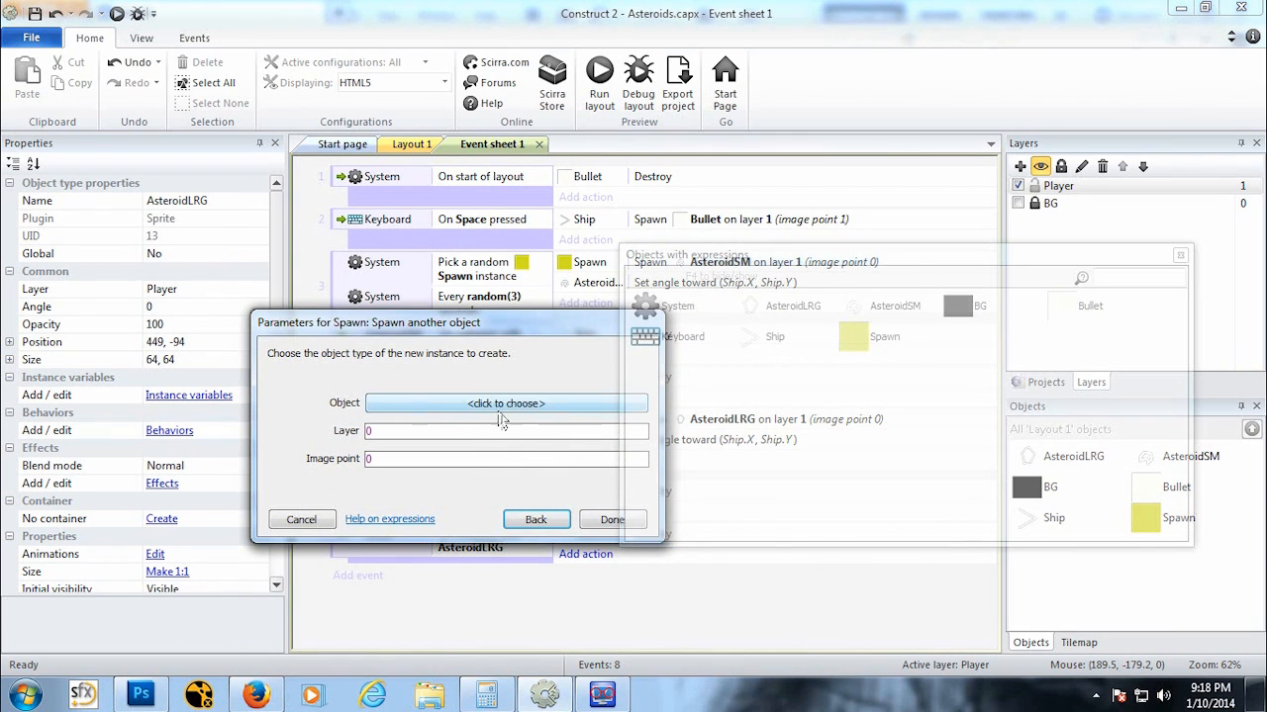
left_click(501, 406)
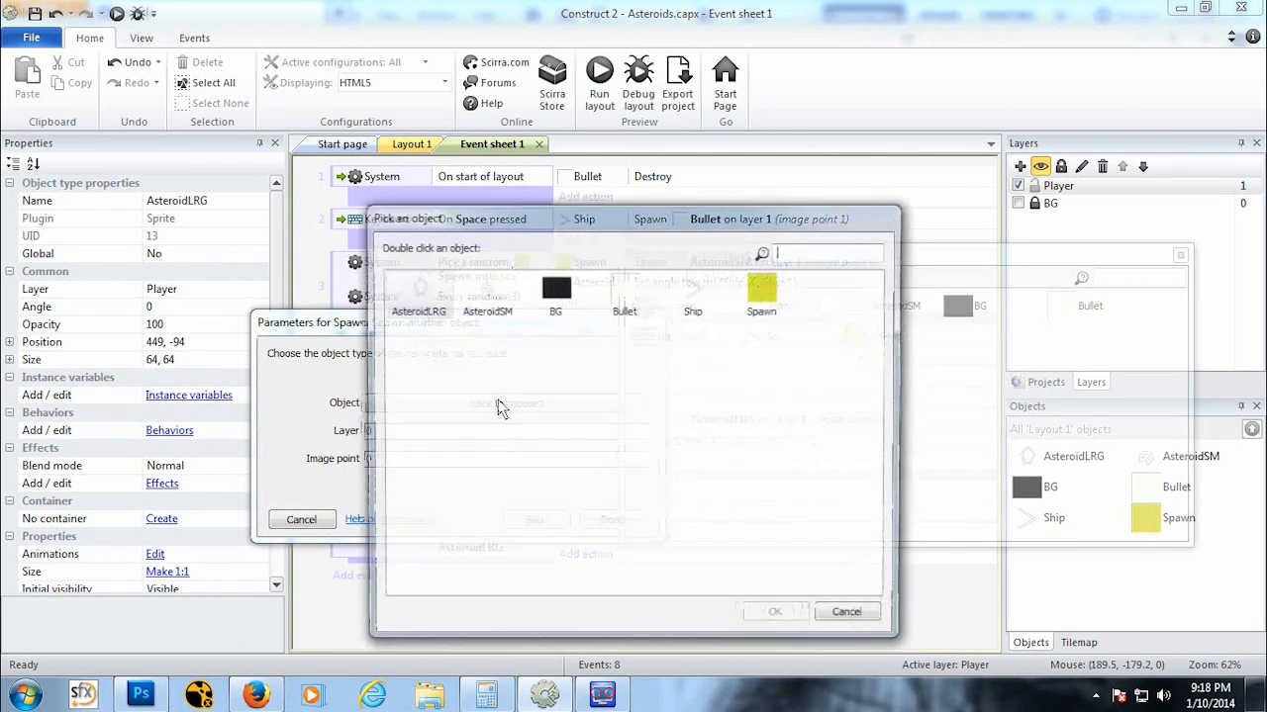
left_click(485, 292)
left_click(774, 618)
left_click(394, 449)
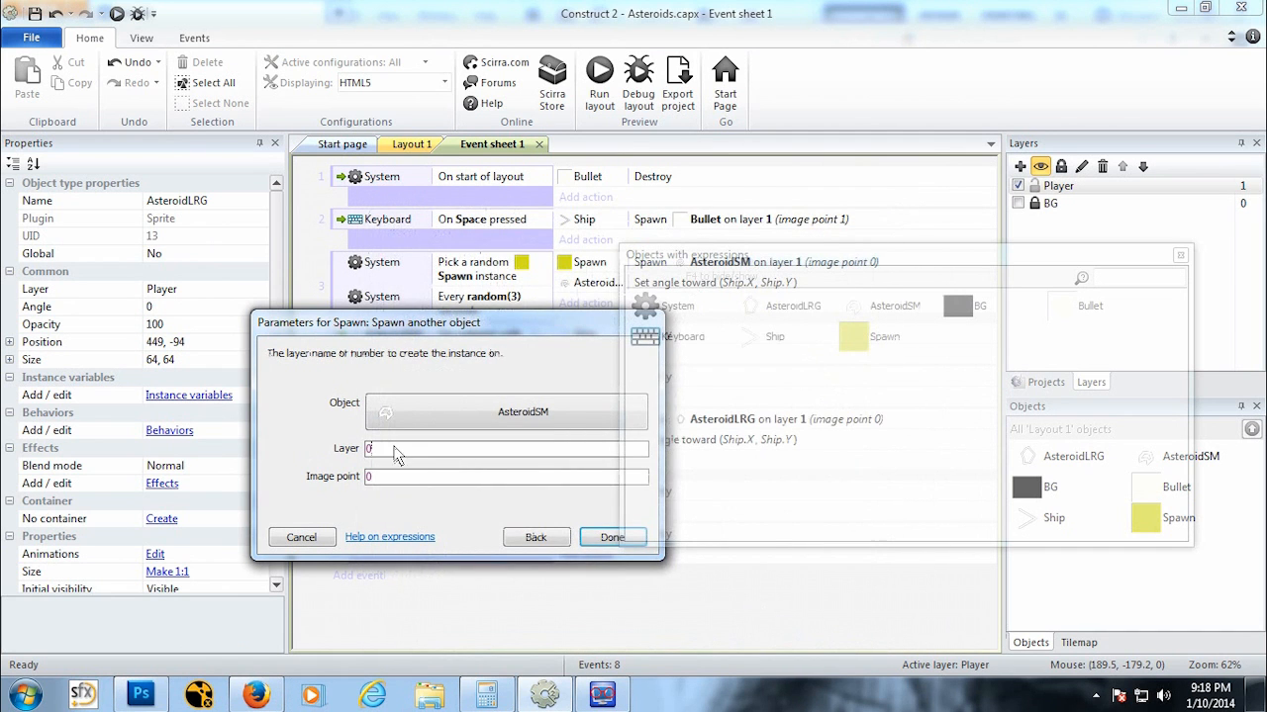
type("1")
left_click(601, 539)
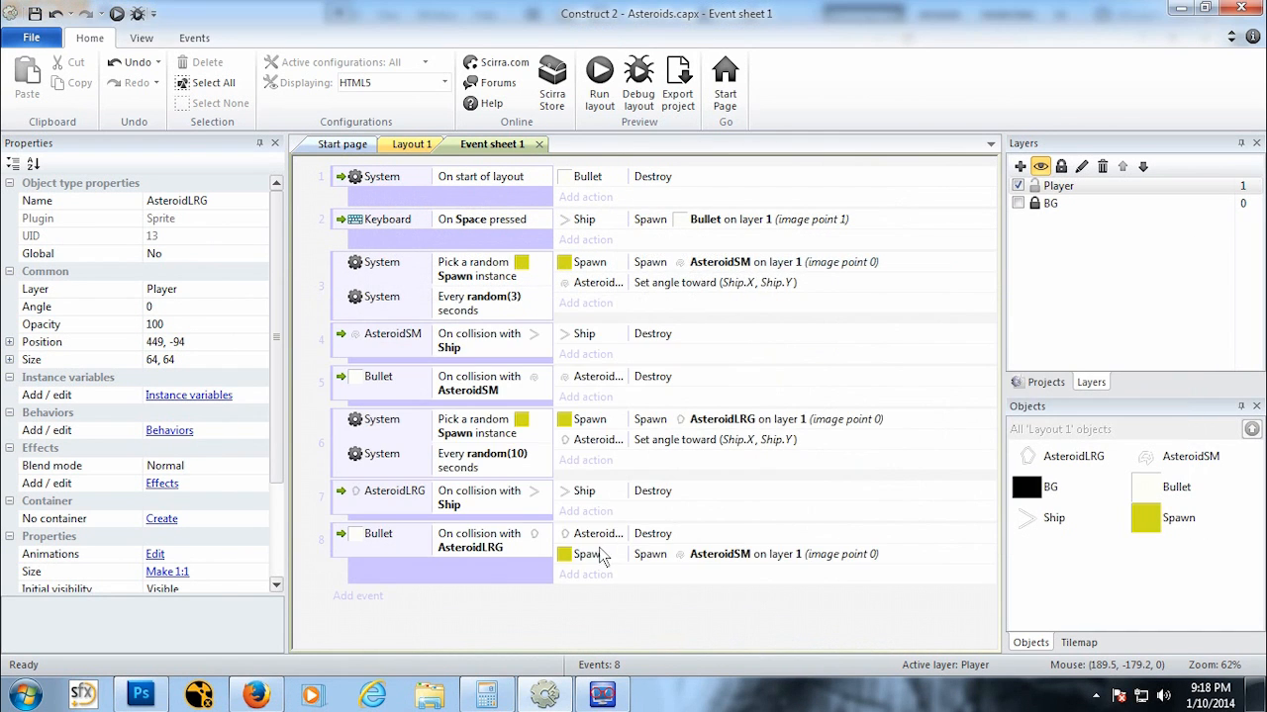
Step: Copy the Set angle toward (Ship.X, Ship.Y) action from event 3 and paste it into event 8
left_click(650, 441)
left_click(695, 285)
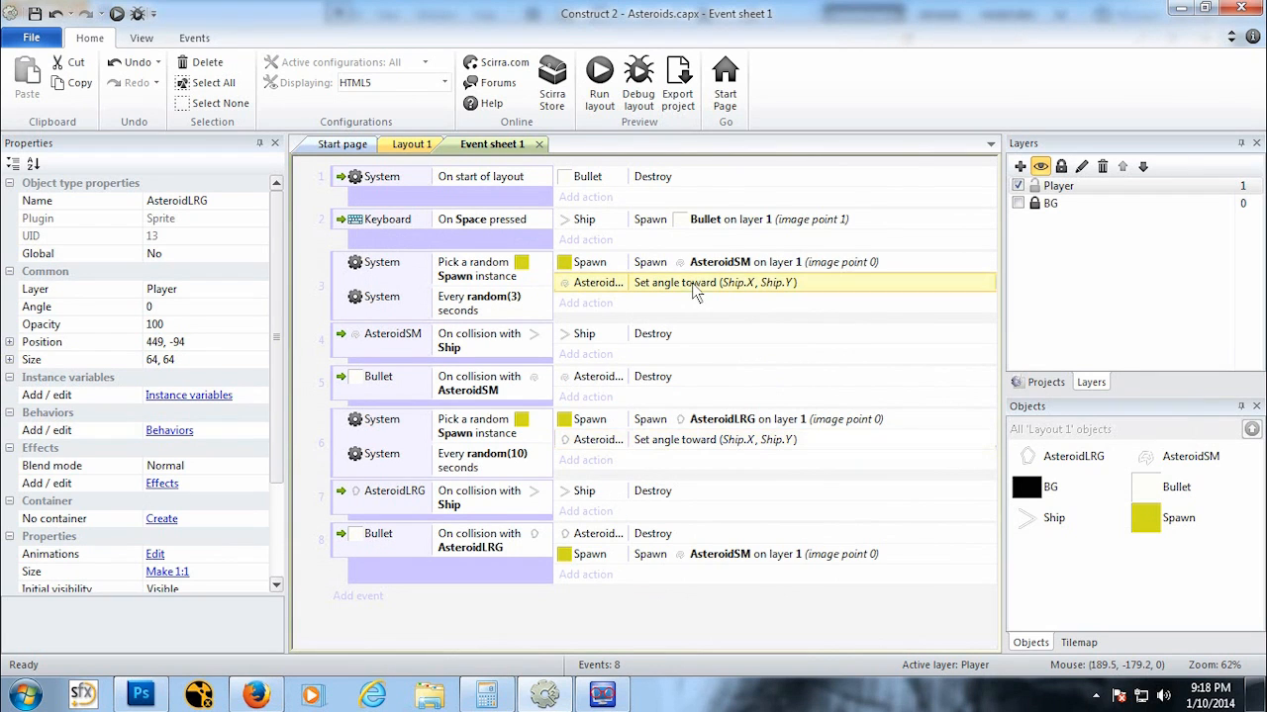
key("ctrl+c")
left_click(712, 556)
key("ctrl+v")
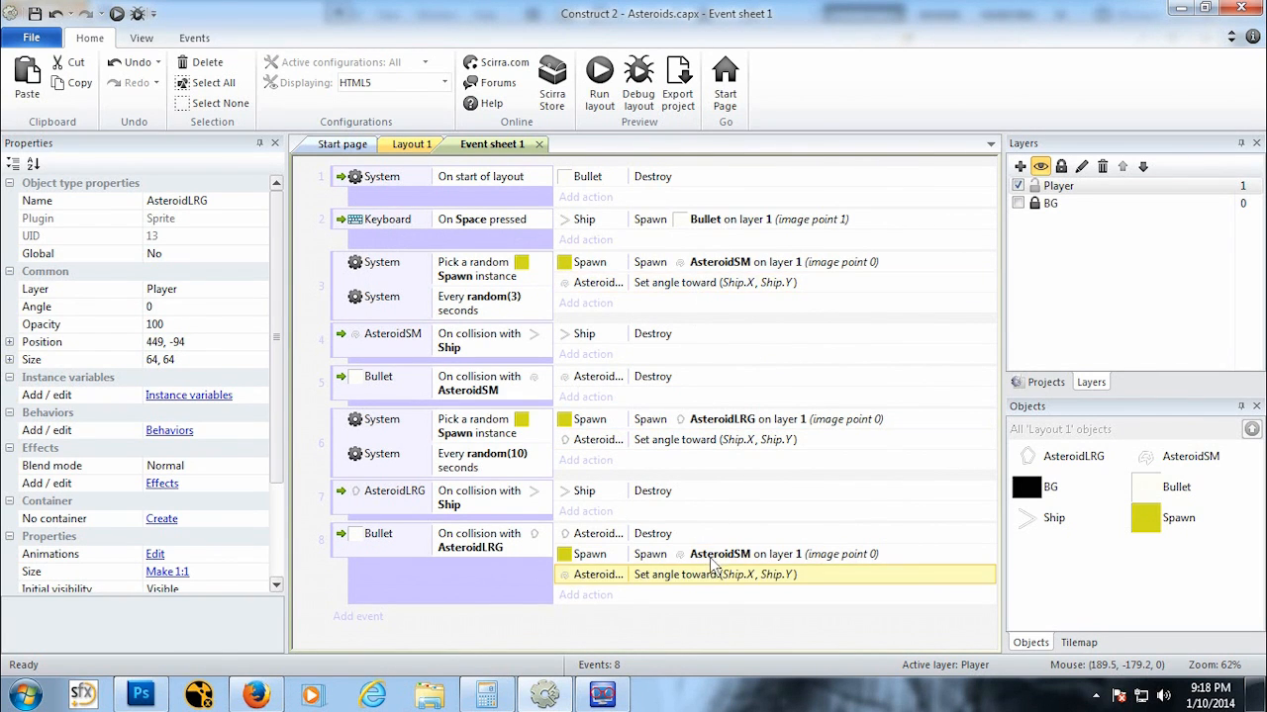
Step: Add a second action to event 8 where Spawn spawns another AsteroidSM on layer 1
left_click(591, 596)
left_click(661, 297)
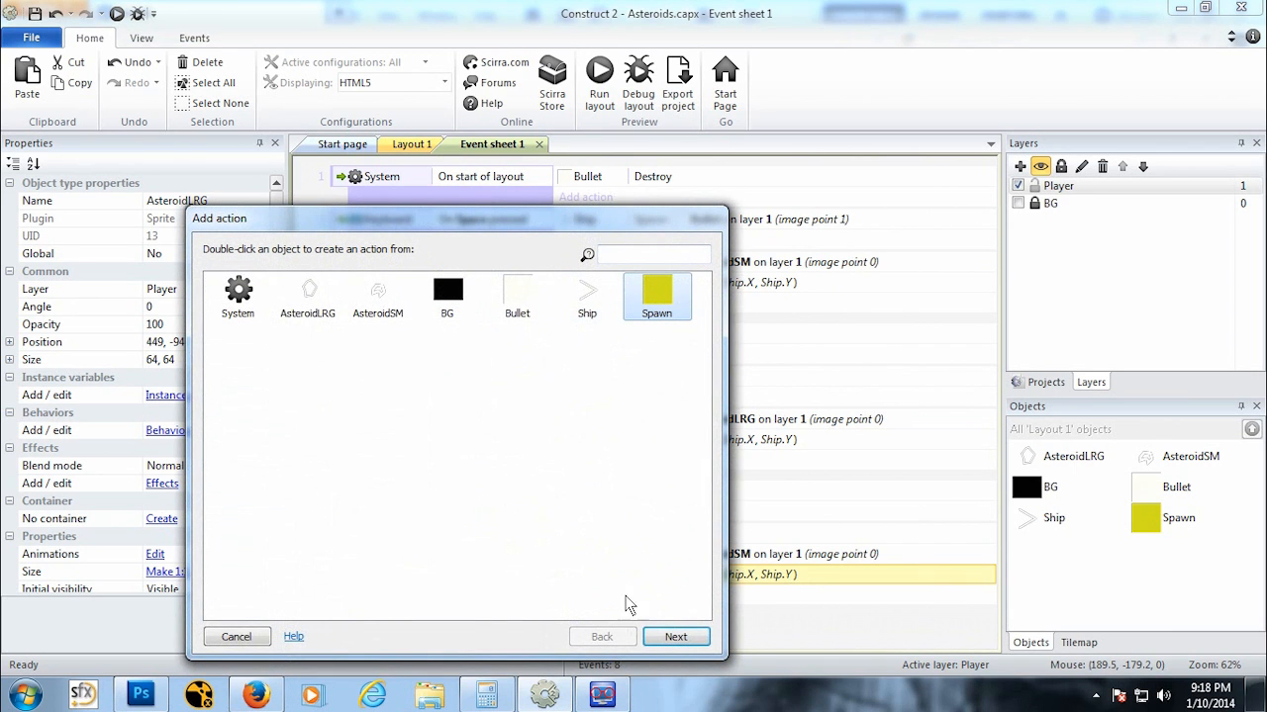
left_click(676, 637)
left_click(704, 612)
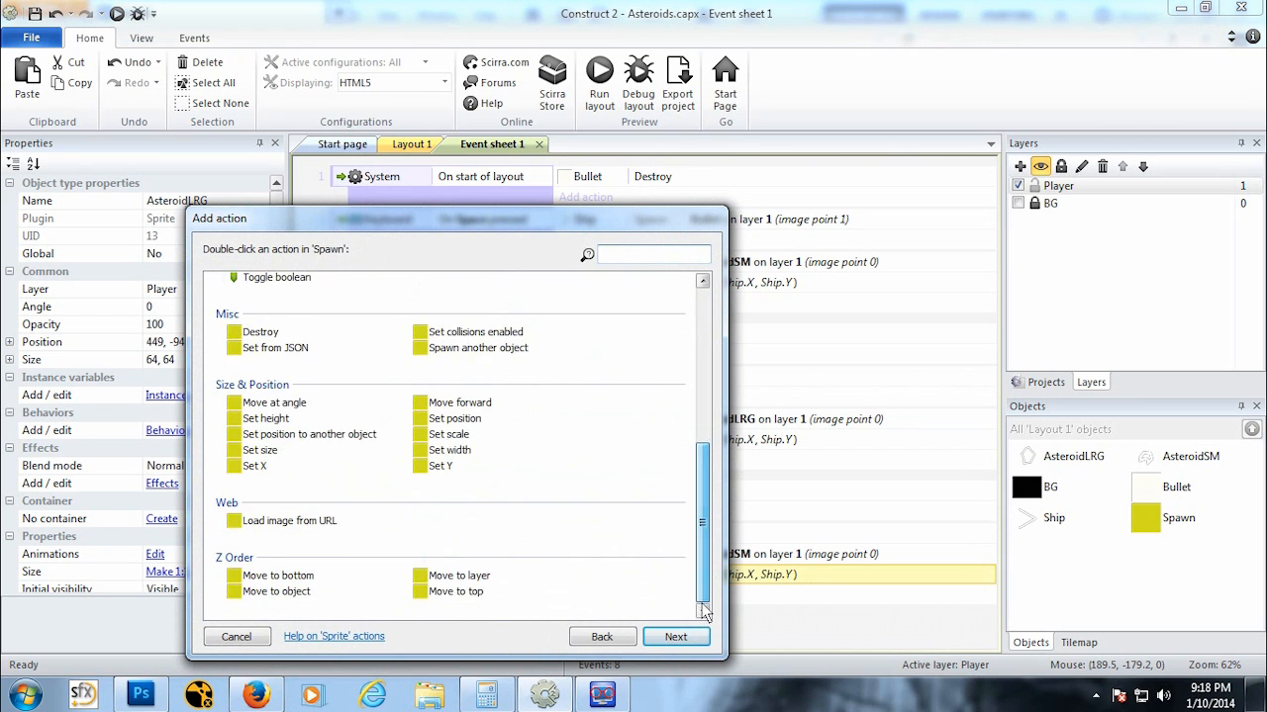
scroll(707, 487, "up", 3)
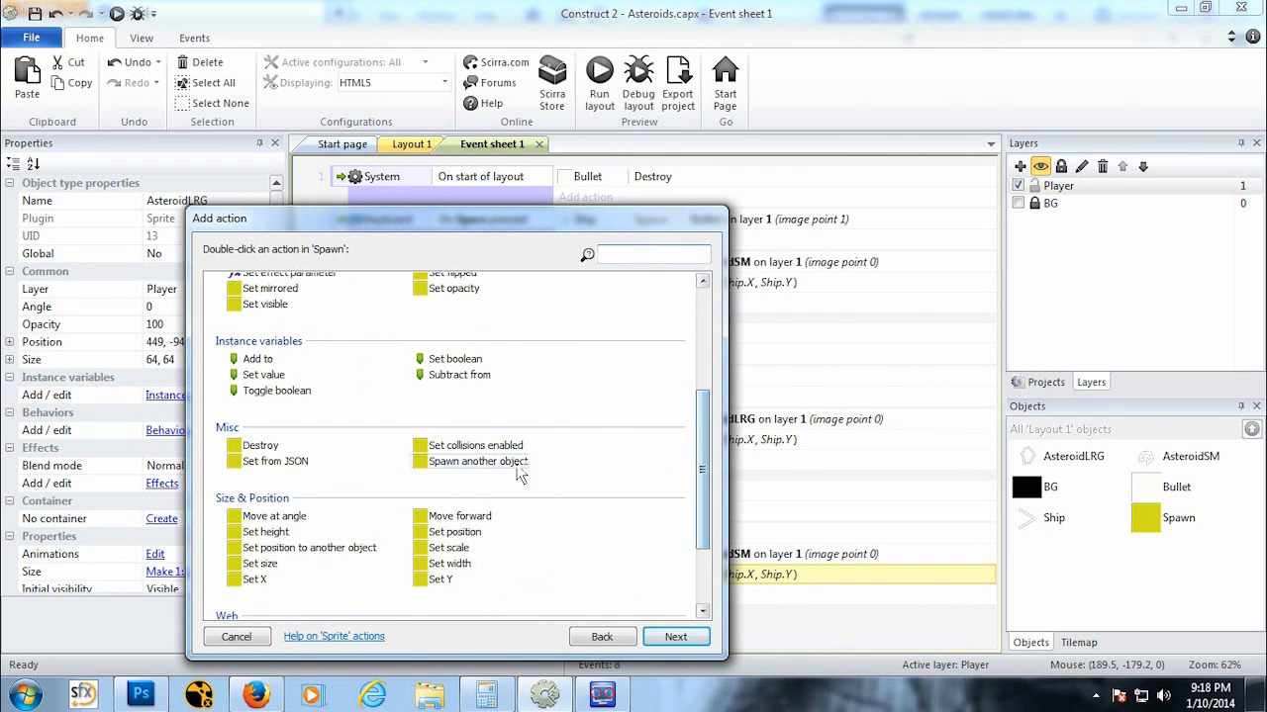
double_click(517, 469)
left_click(452, 403)
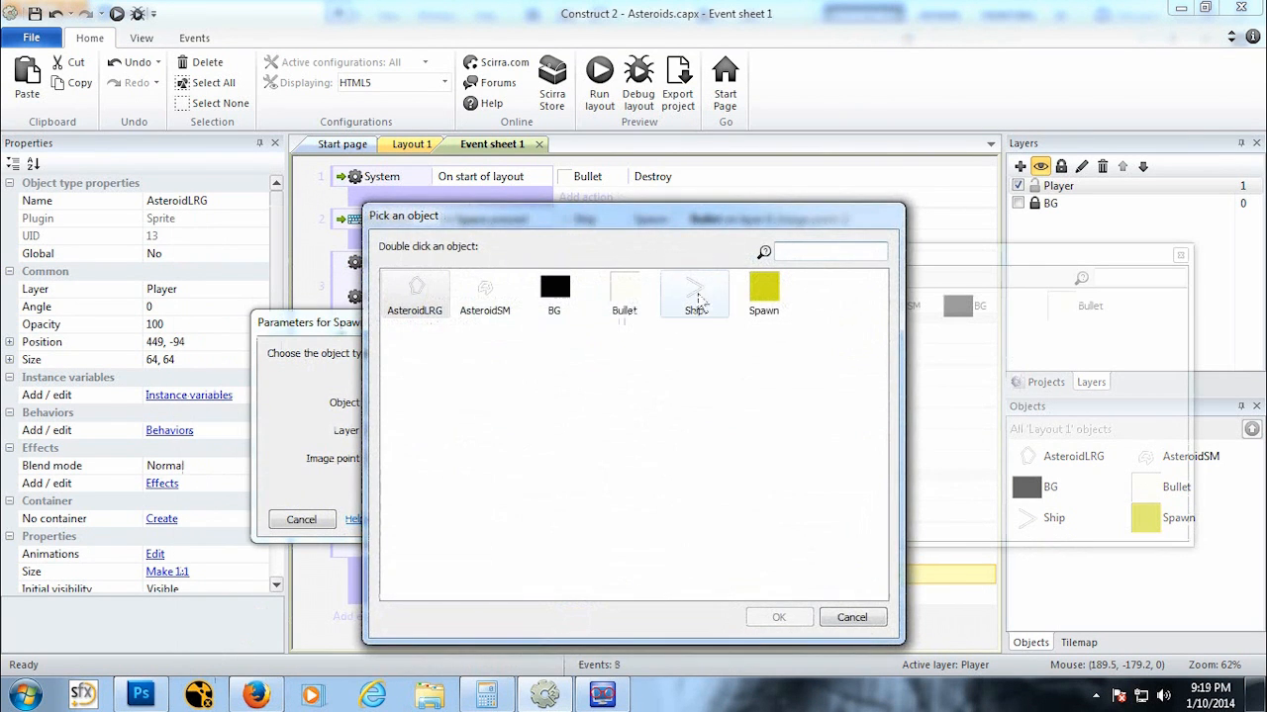
double_click(484, 292)
left_click(413, 450)
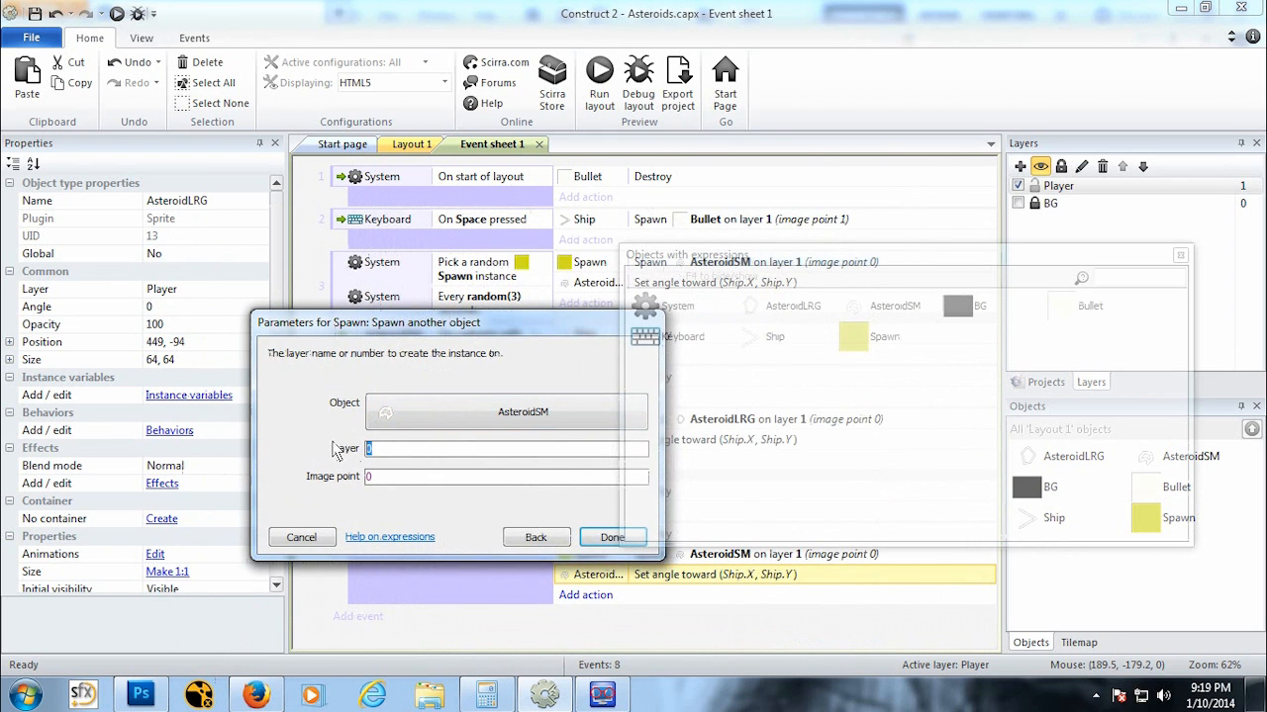
left_click(611, 539)
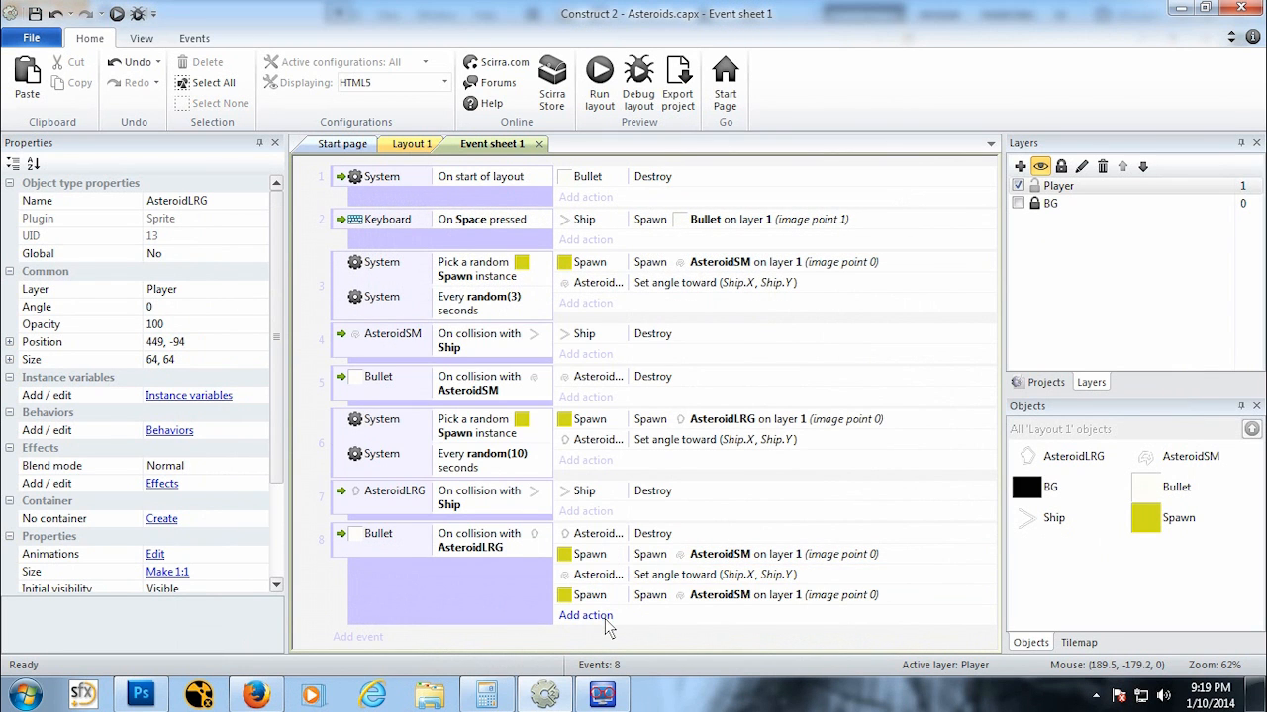
Step: Paste the Set angle toward (Ship.X, Ship.Y) action after the second spawn action in event 8
left_click(594, 615)
left_click(228, 640)
left_click(672, 596)
key("ctrl+v")
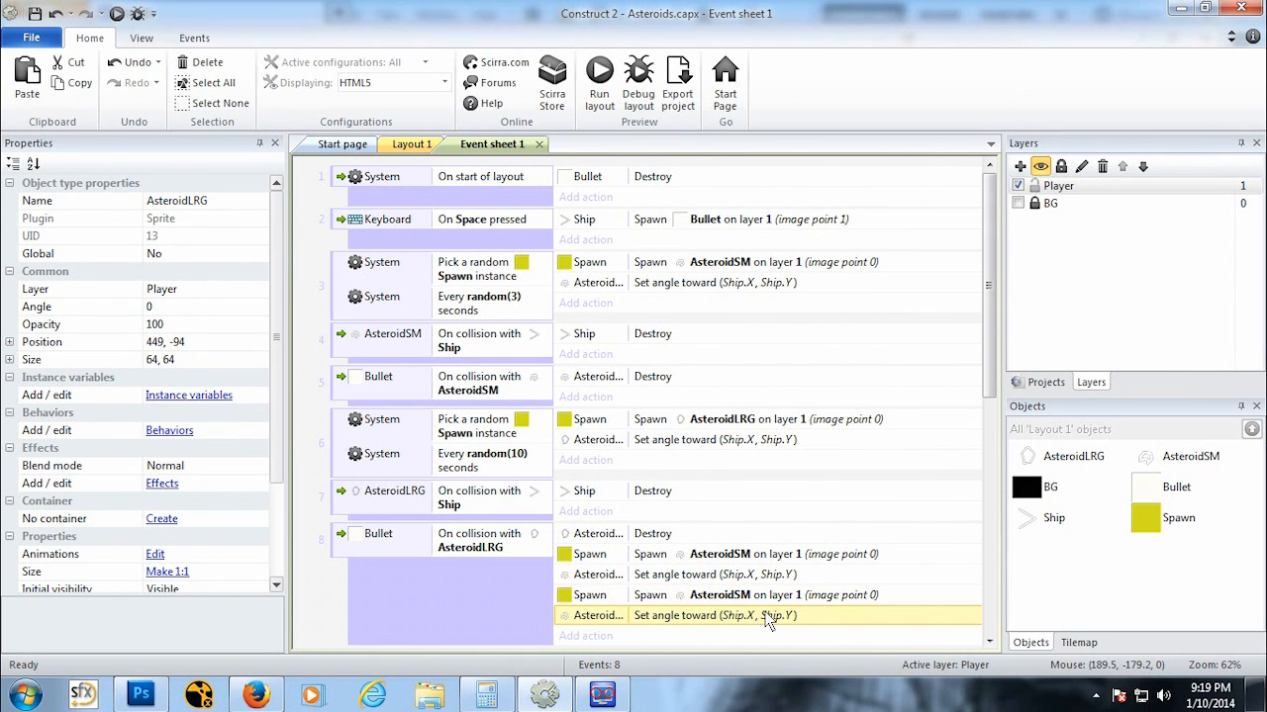
Step: On the layout, set the AsteroidSM's Bullet behavior Bounce off solids property to No
left_click(413, 145)
left_click(926, 318)
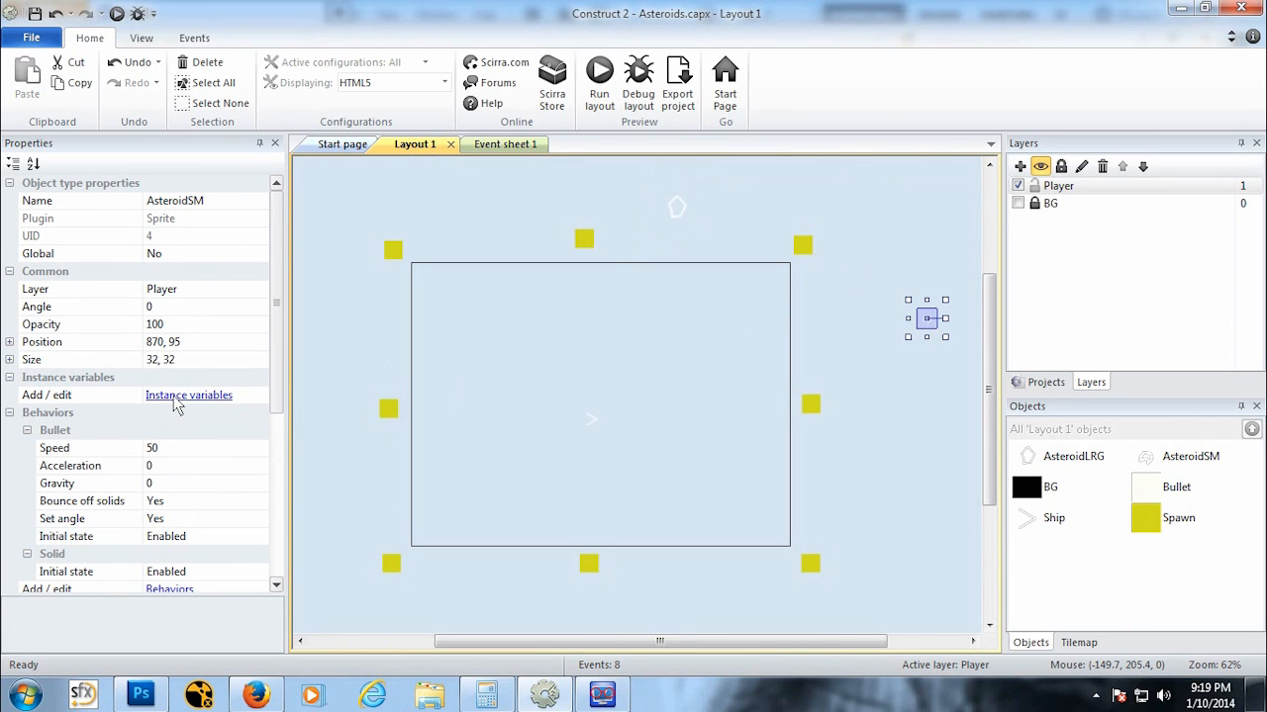
scroll(275, 415, "down", 1)
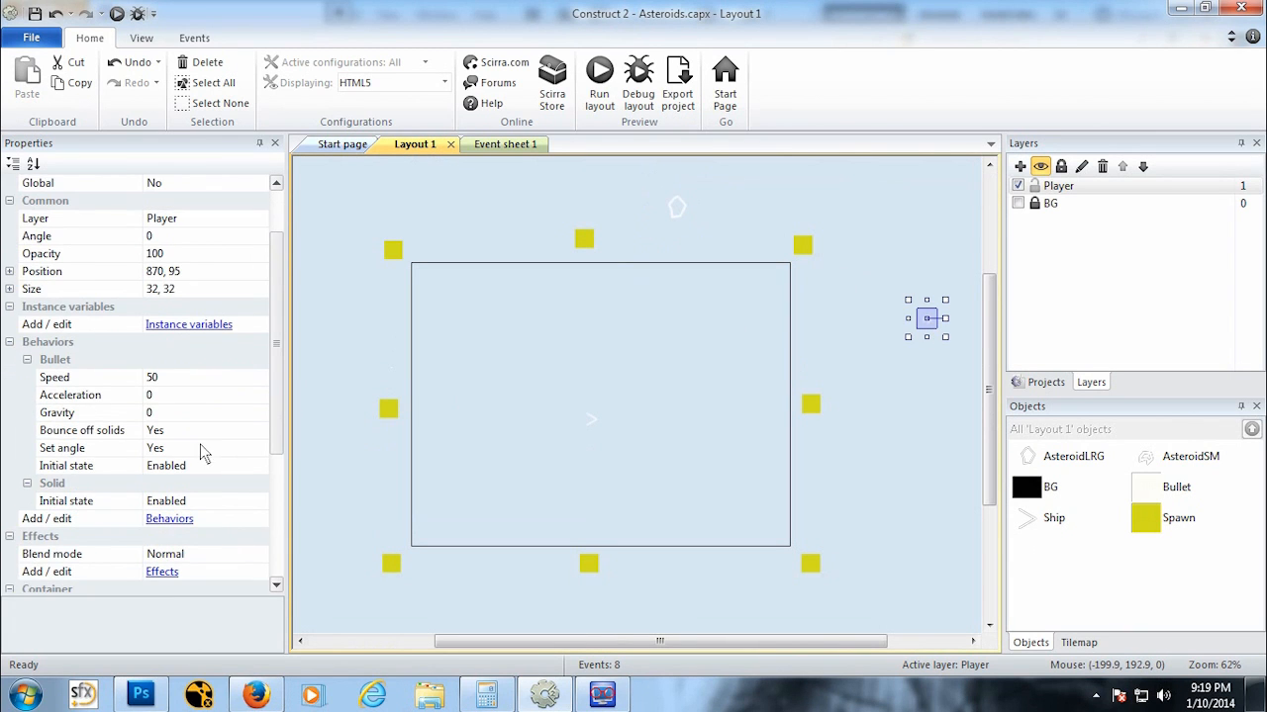
left_click(212, 430)
left_click(258, 431)
left_click(243, 453)
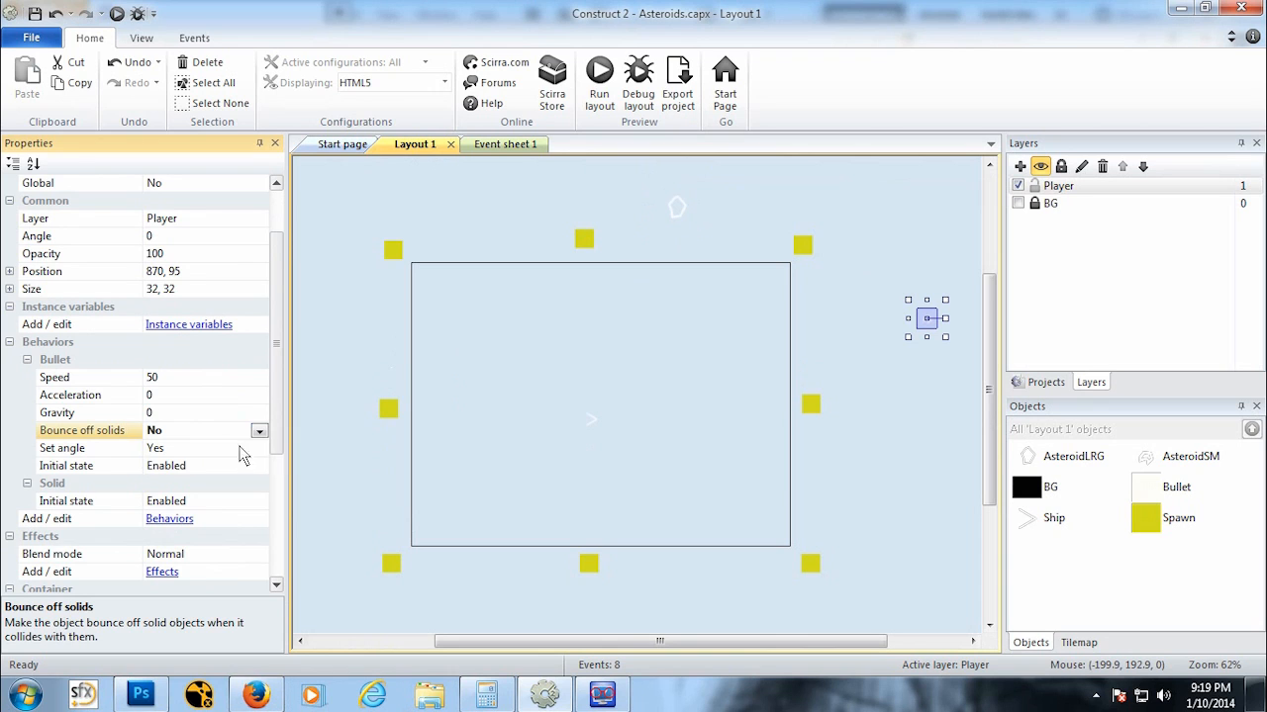
Step: Remove the Solid behavior from AsteroidSM
left_click(166, 520)
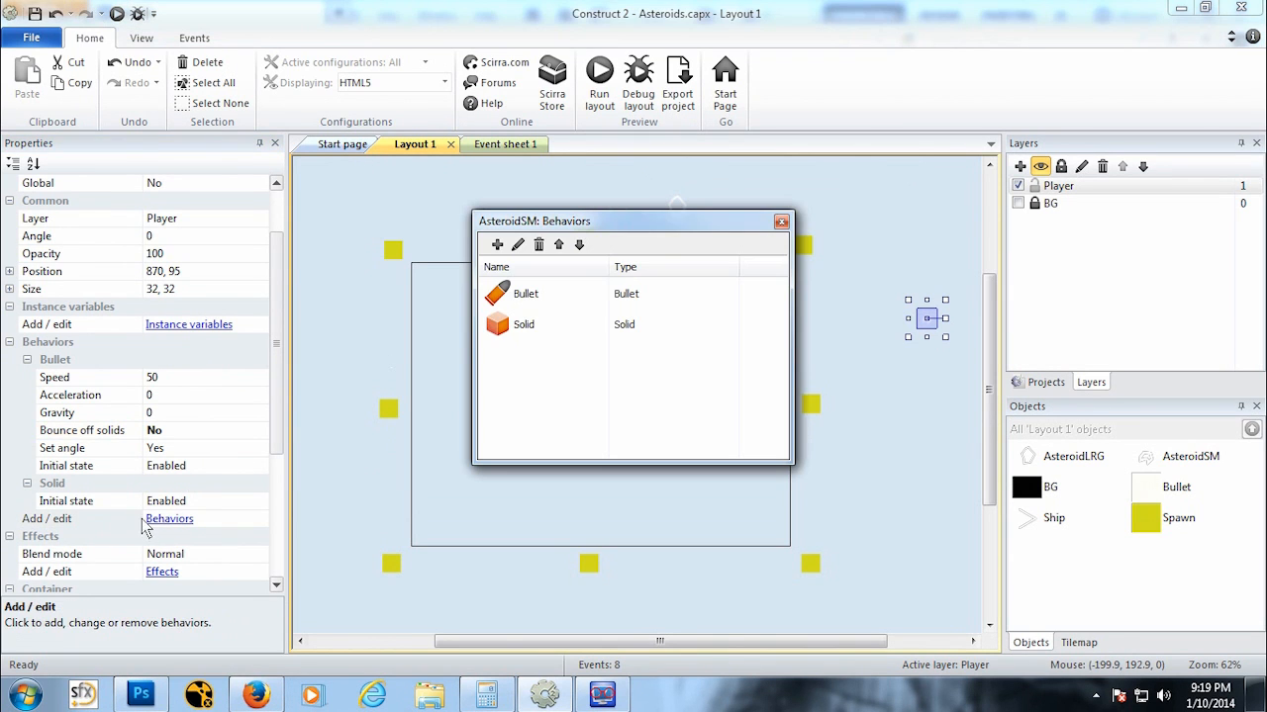
left_click(523, 328)
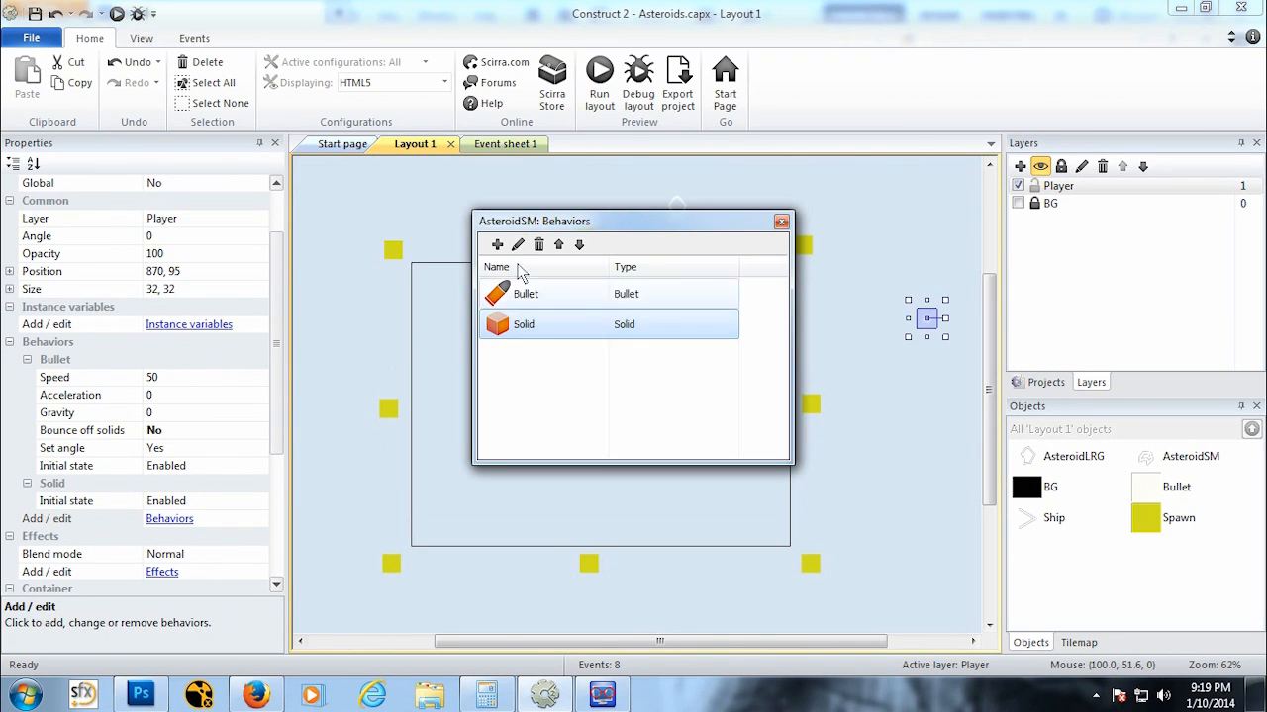
left_click(538, 245)
left_click(715, 388)
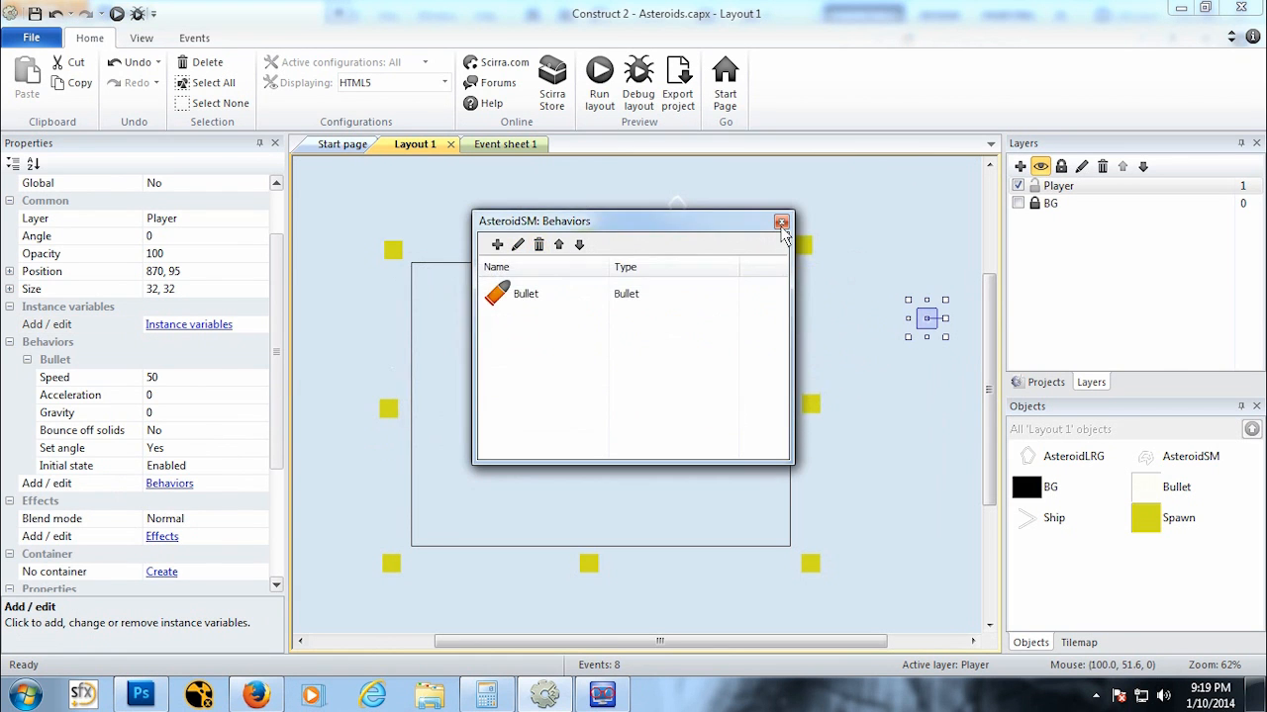
left_click(781, 221)
Step: Run the layout and play-test flying the ship and shooting asteroids, then close the preview
left_click(113, 15)
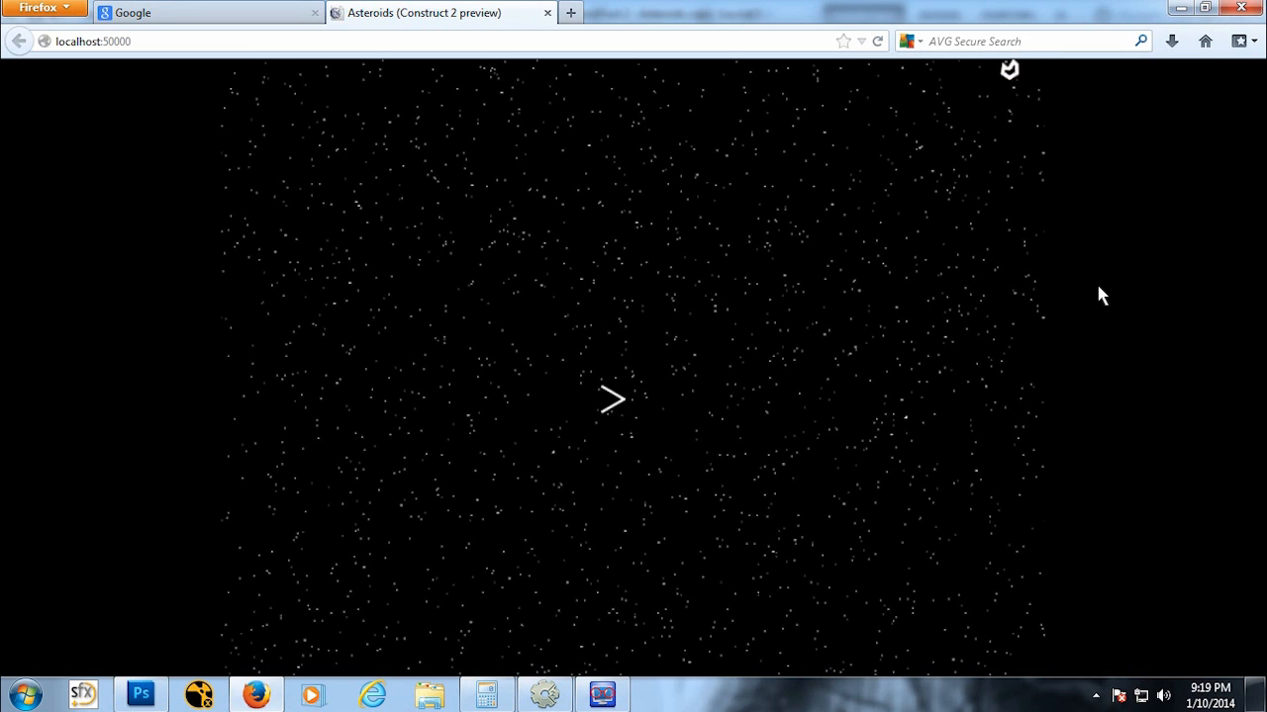
key("Up")
key("Right")
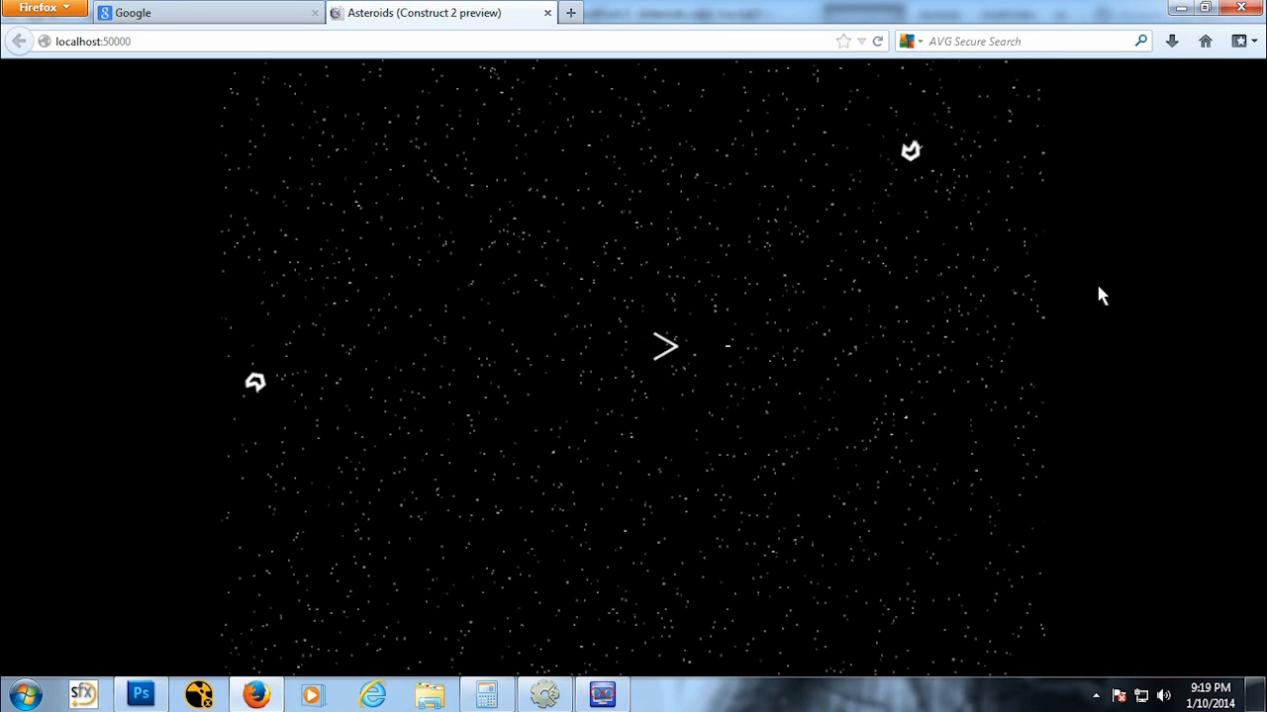
key("Left")
key("Up")
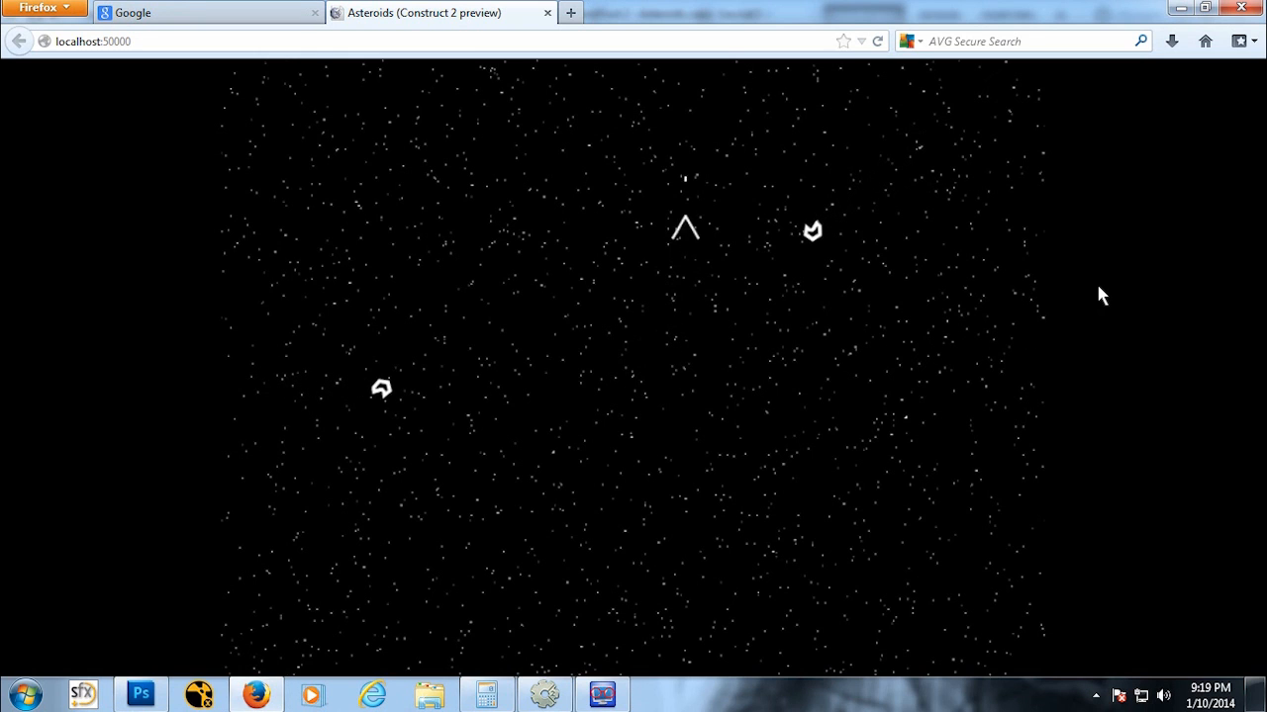
key("Right")
key("Down")
key("space")
key("space")
key("Left")
key("space")
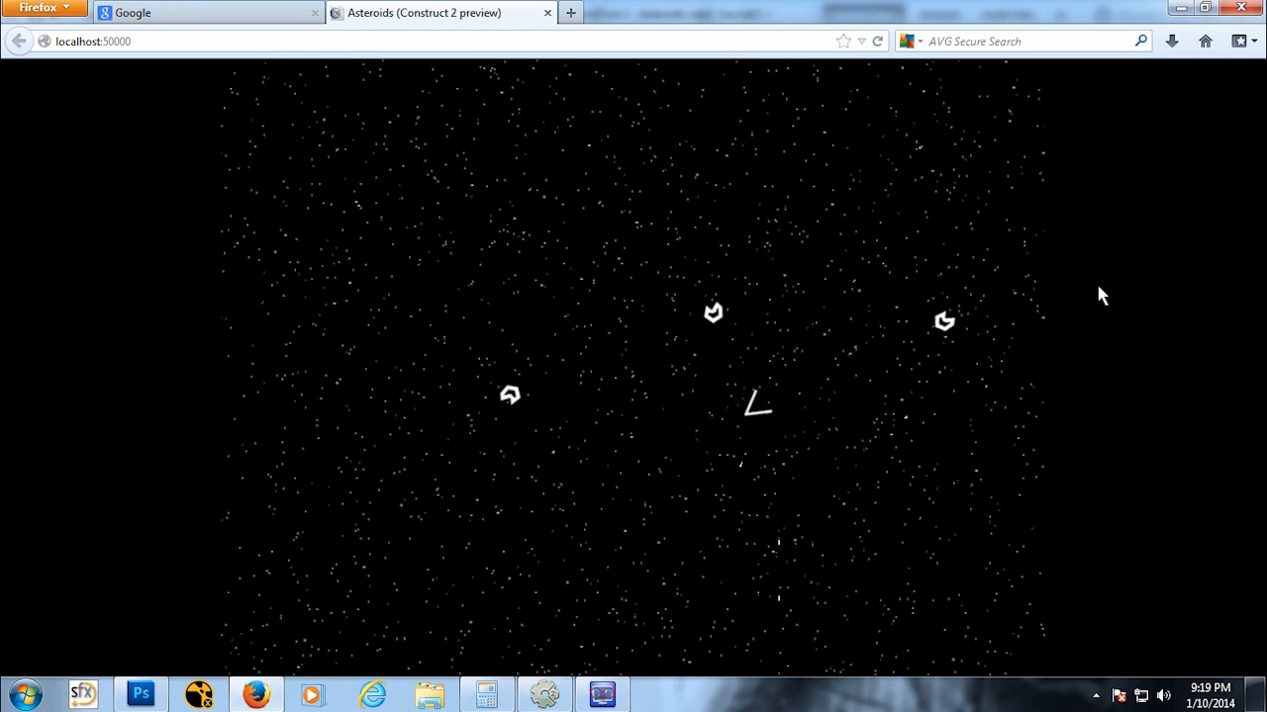
key("space")
key("Up")
key("space")
key("Left")
key("space")
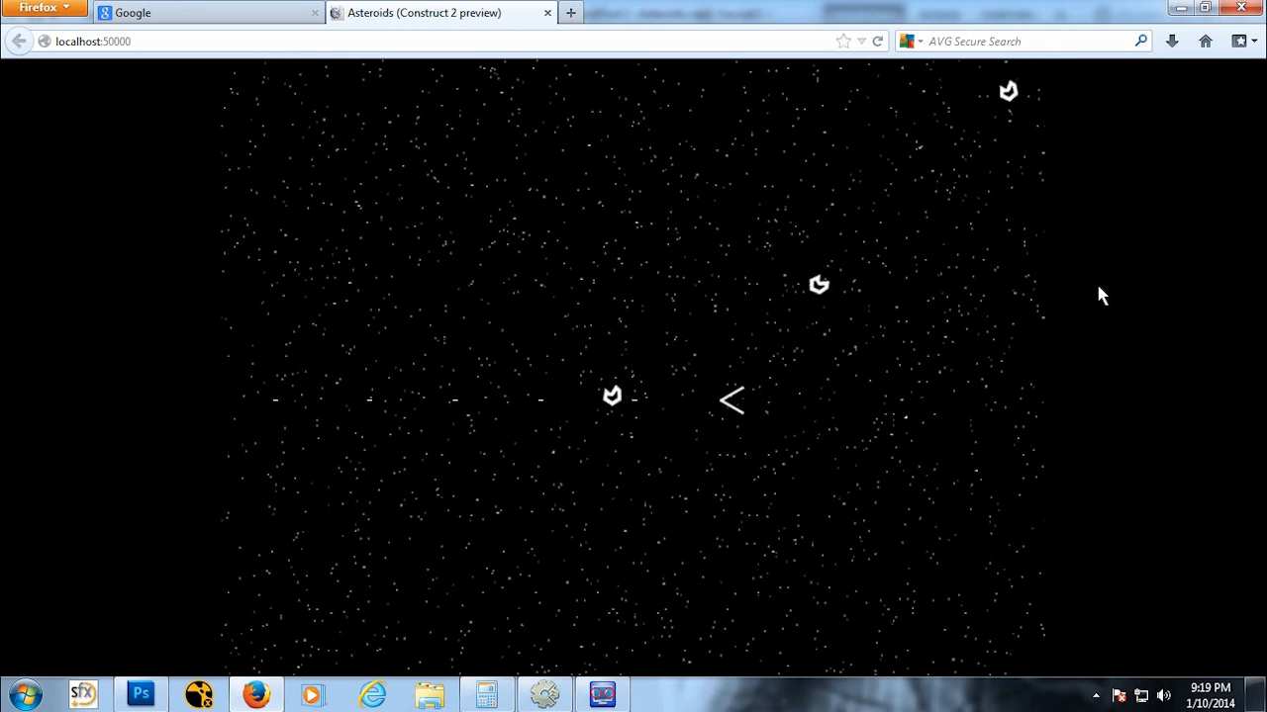
key("Up")
key("space")
key("space")
key("space")
key("Right")
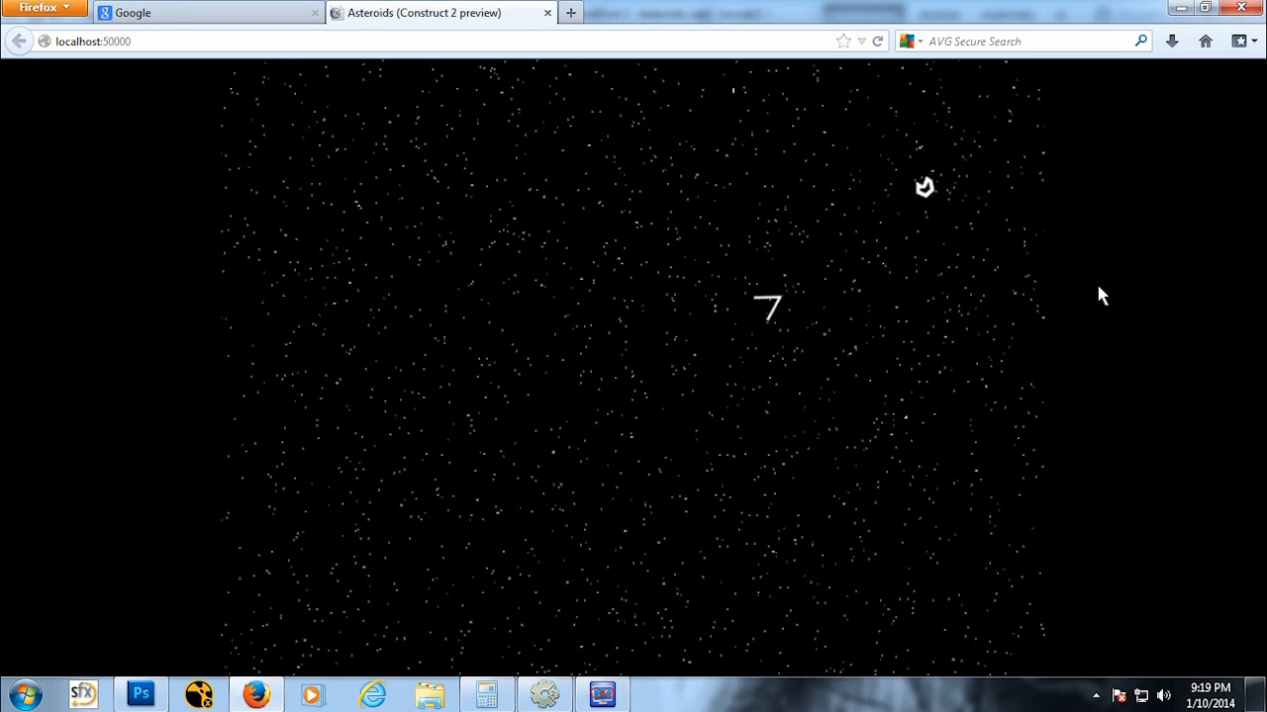
key("Up")
key("space")
key("Right")
key("Up")
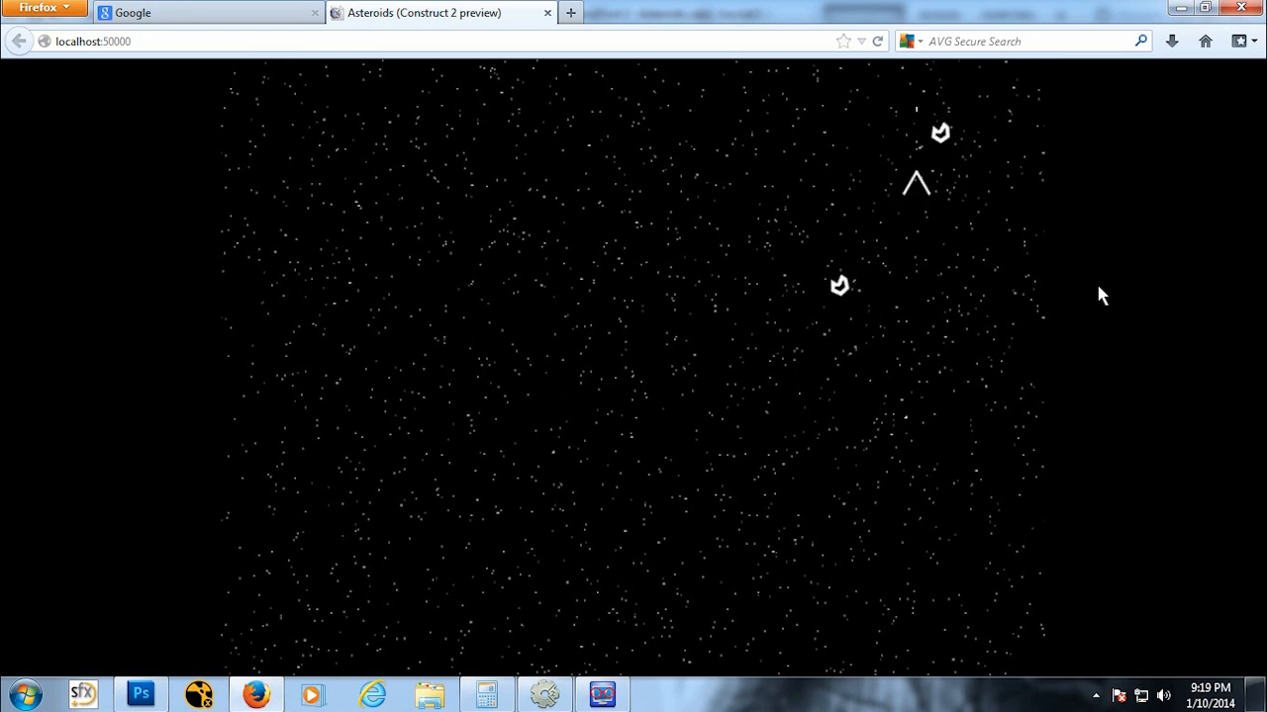
key("Down")
key("space")
key("Up")
key("space")
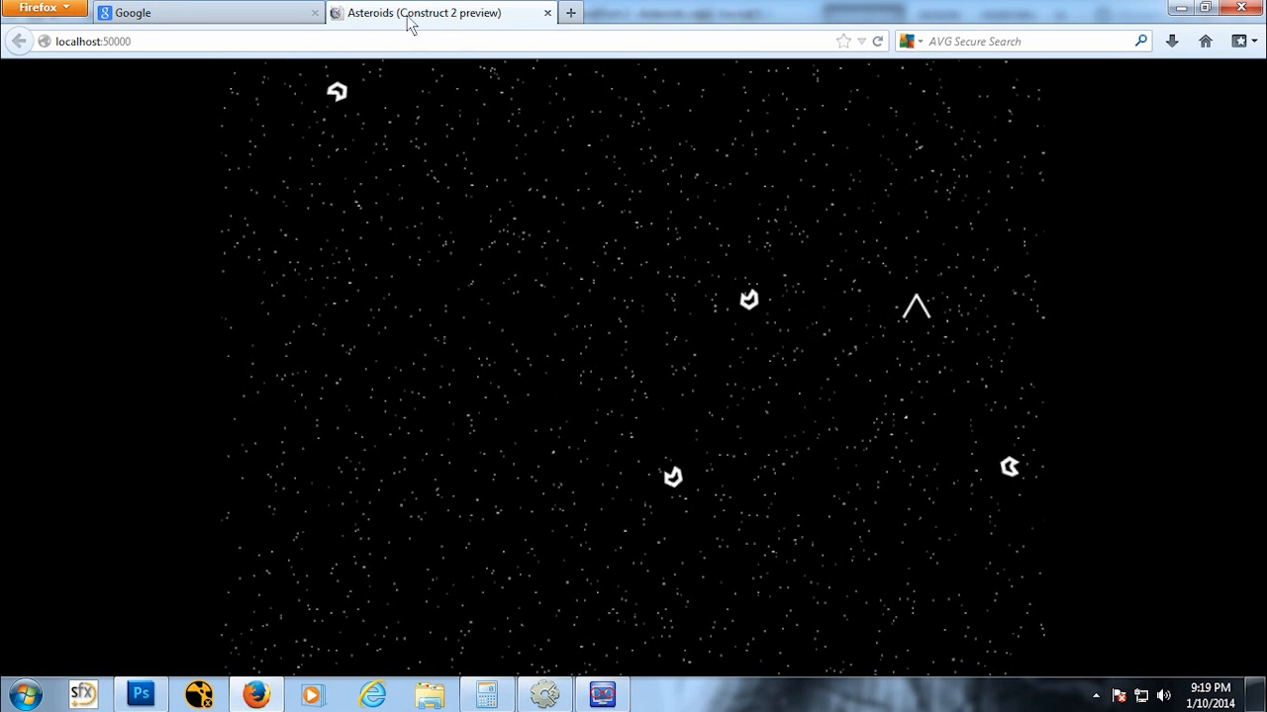
left_click(545, 12)
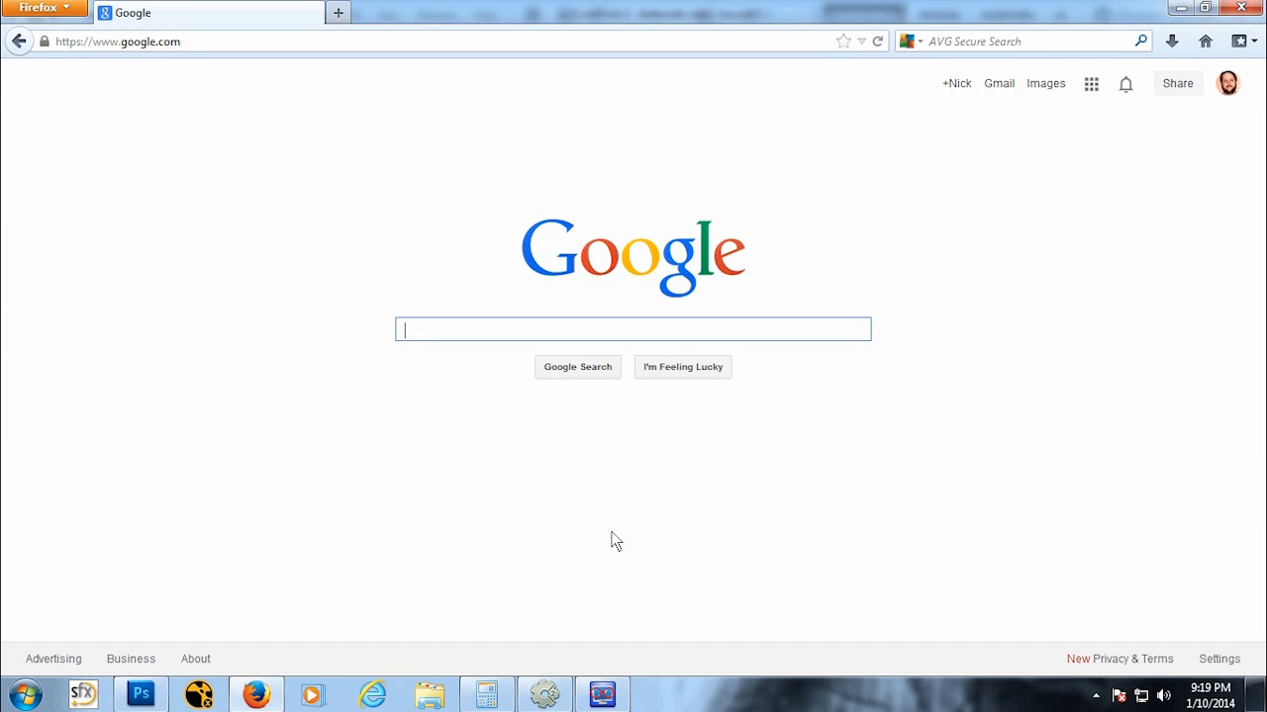
left_click(566, 700)
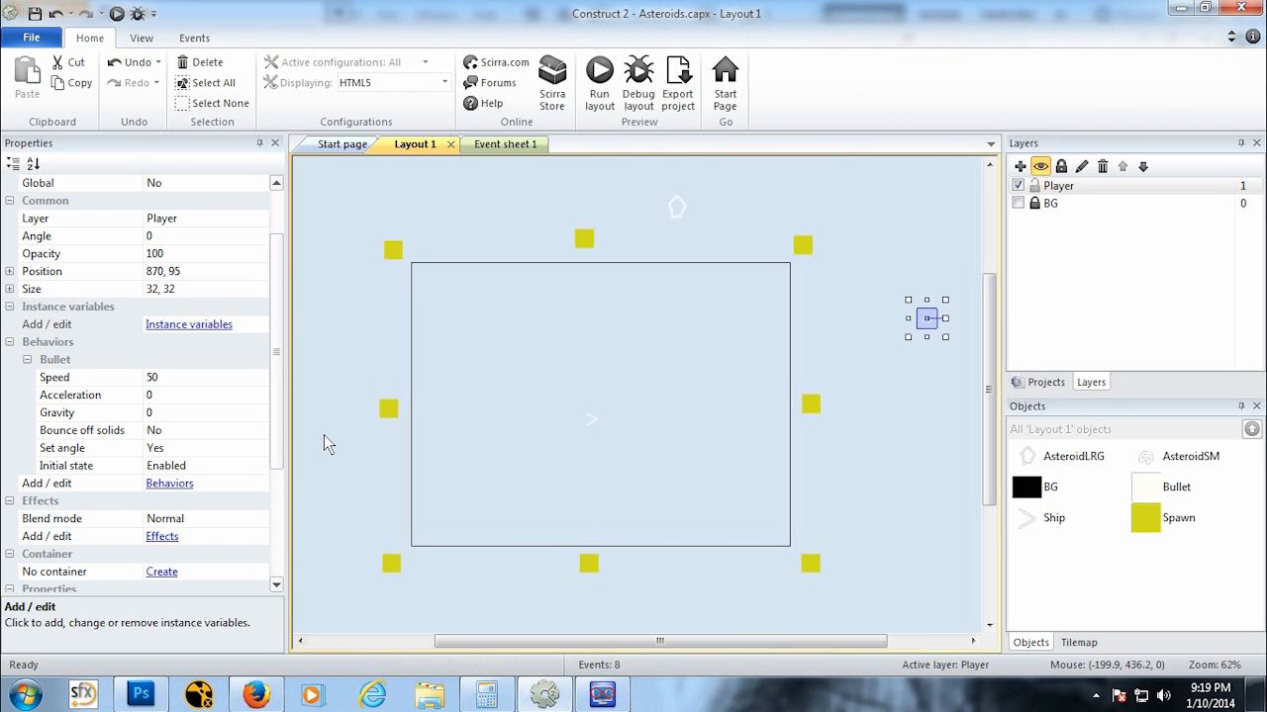
Step: Add a Bullet behavior to the AsteroidLRG object on the layout and set its Bullet speed to 100
left_click(671, 209)
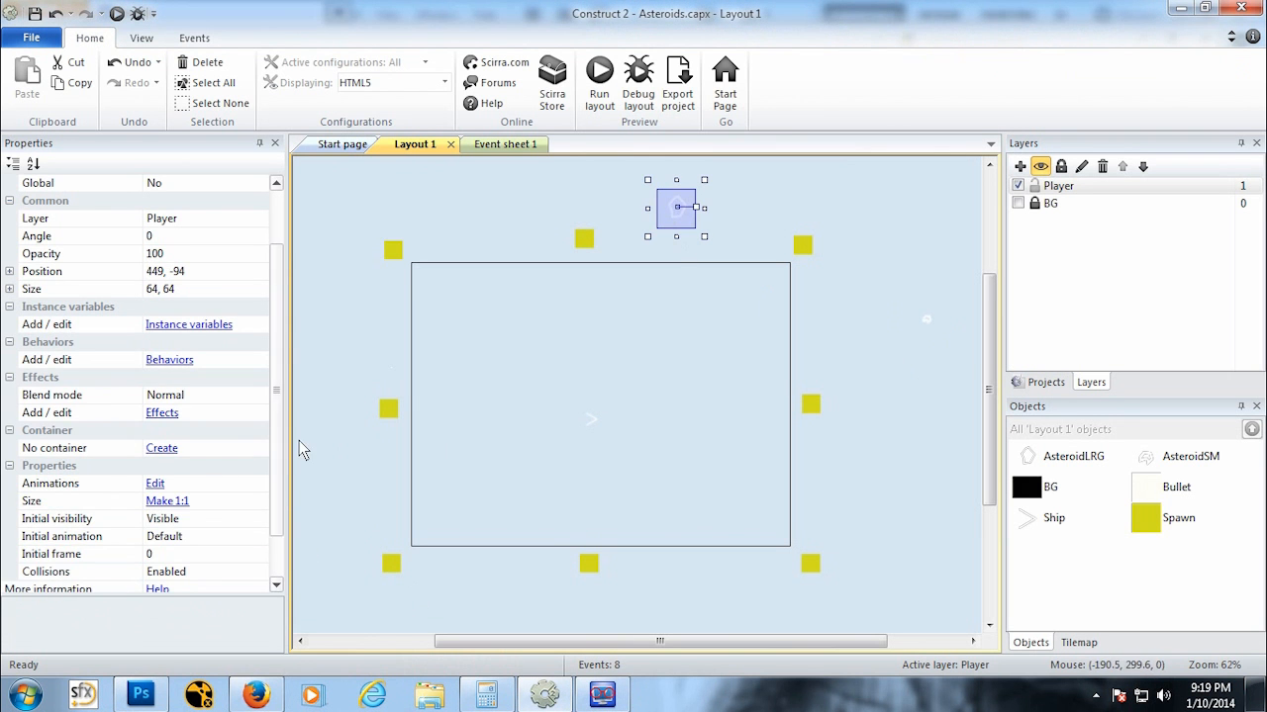
scroll(228, 416, "down", 1)
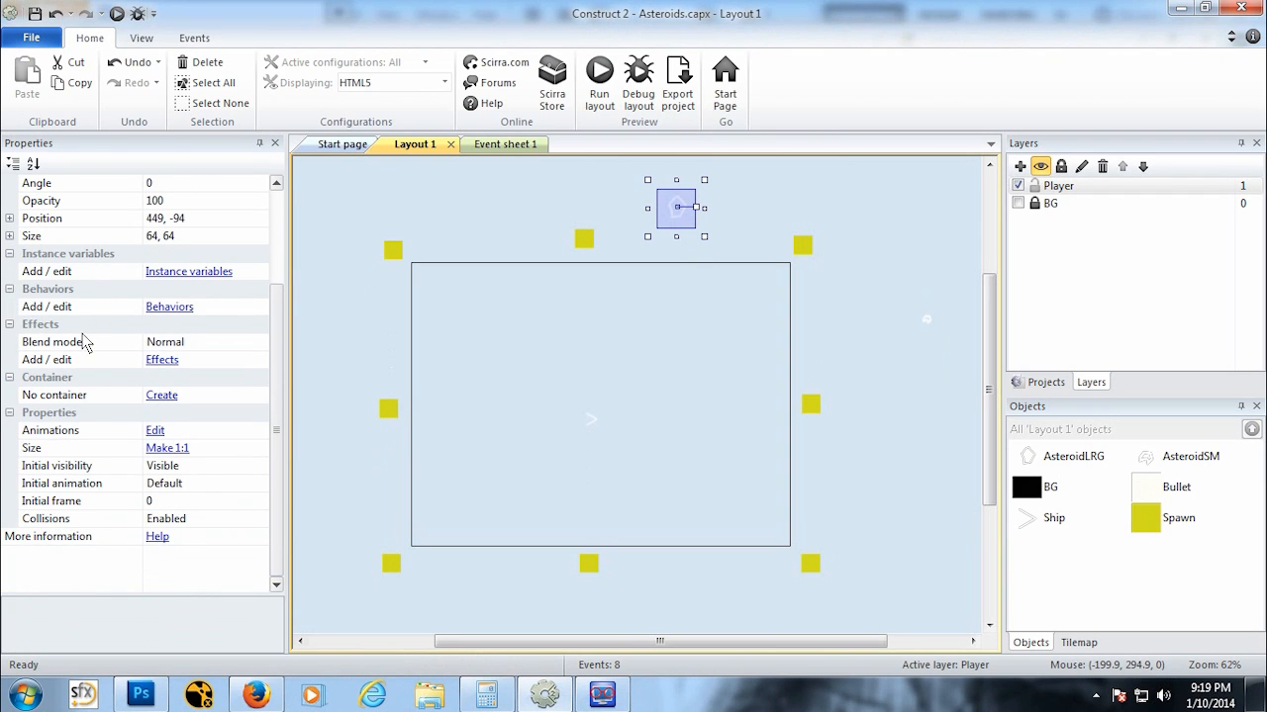
left_click(169, 307)
left_click(496, 245)
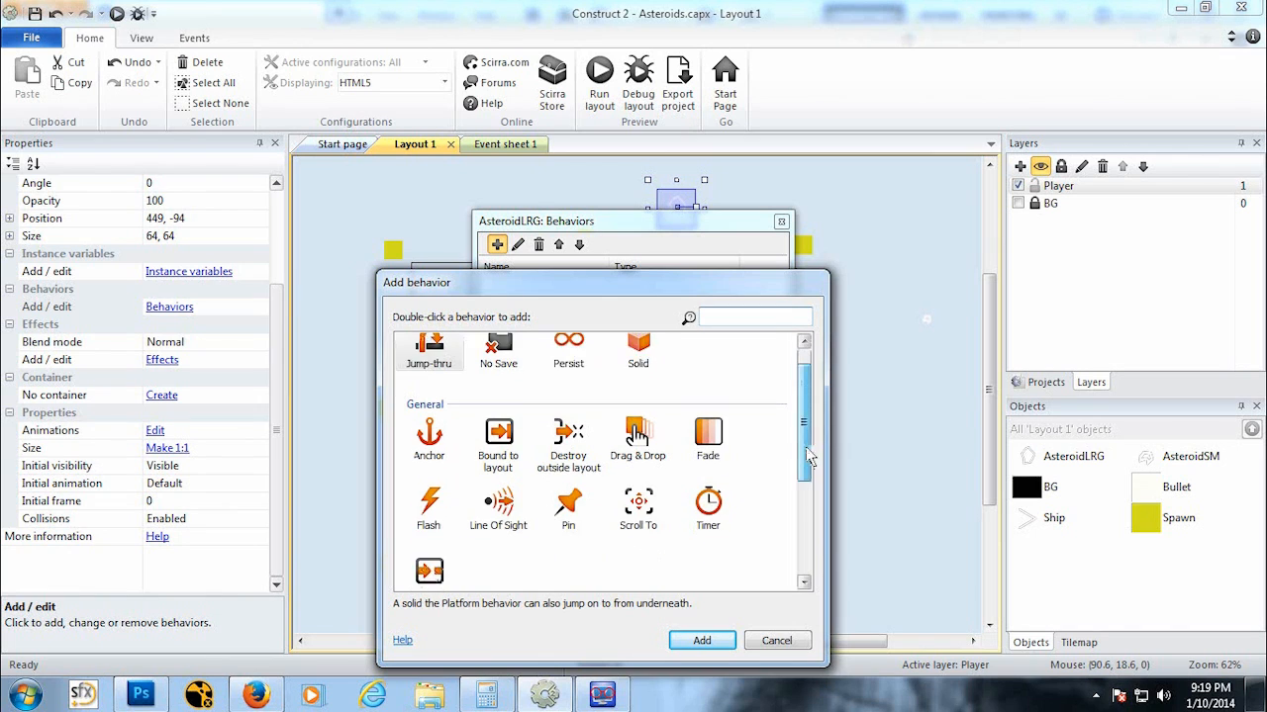
scroll(475, 500, "down", 3)
left_click(499, 482)
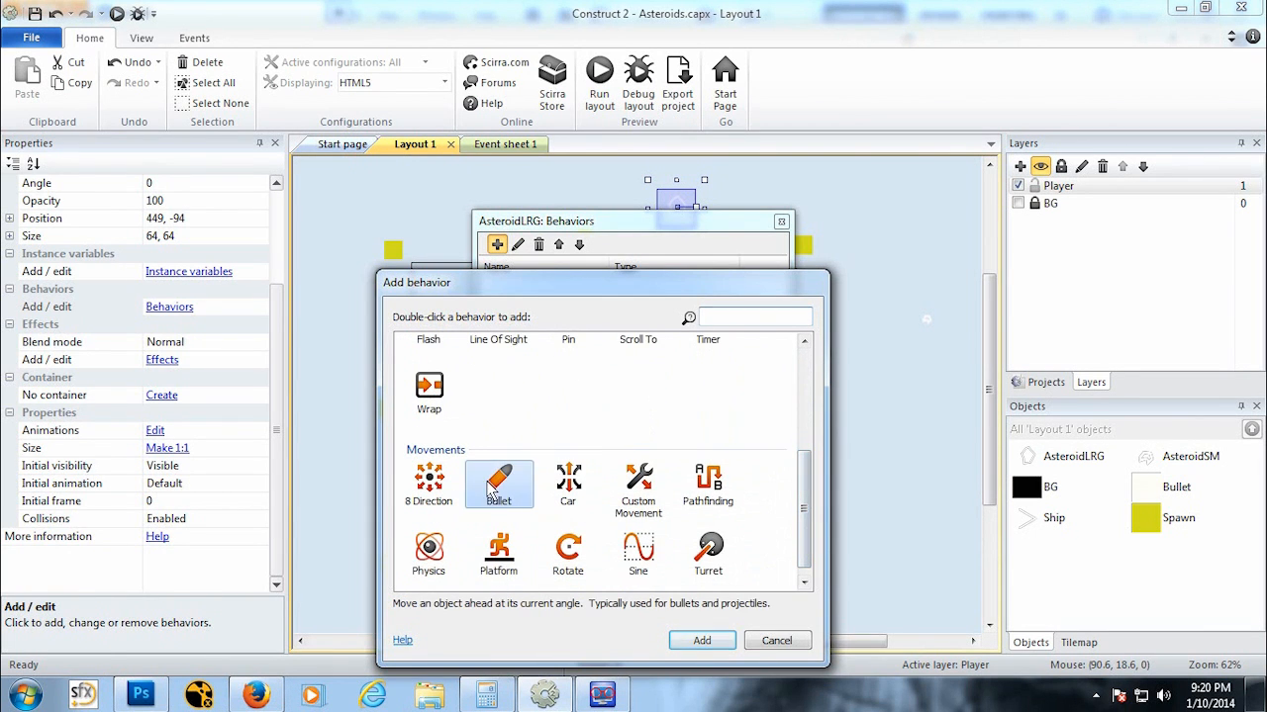
left_click(701, 641)
left_click(781, 222)
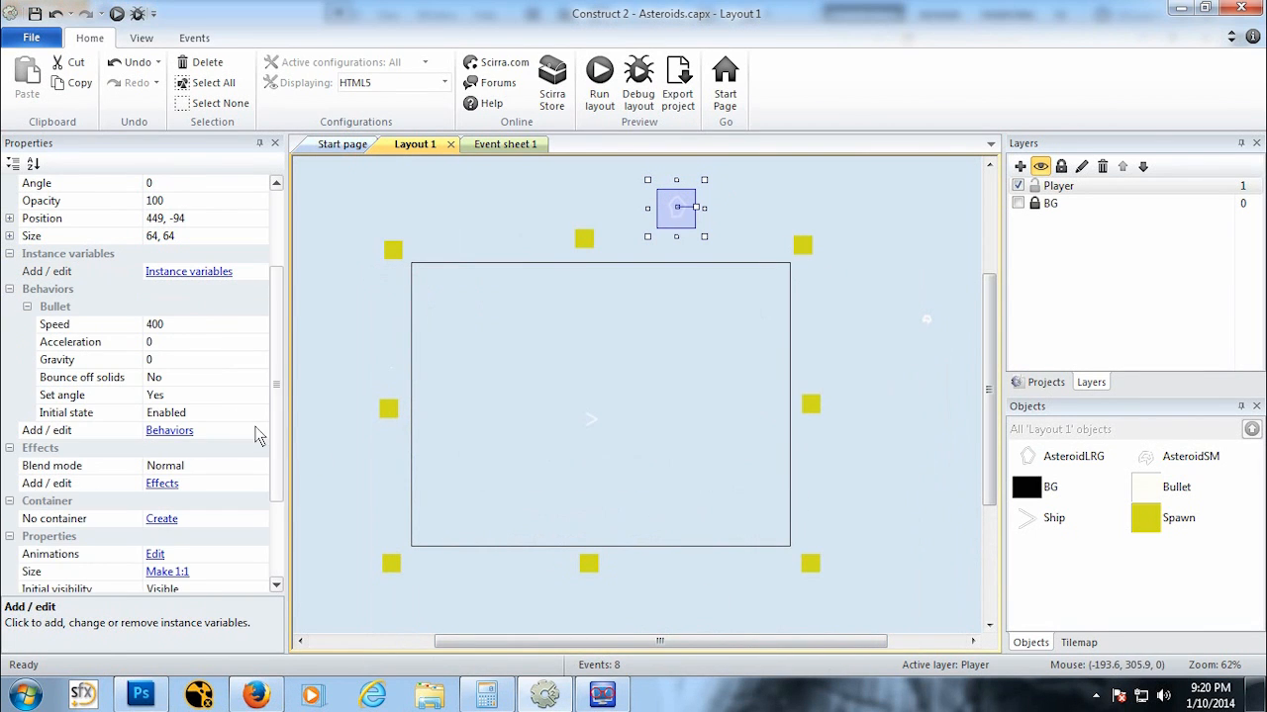
left_click(183, 327)
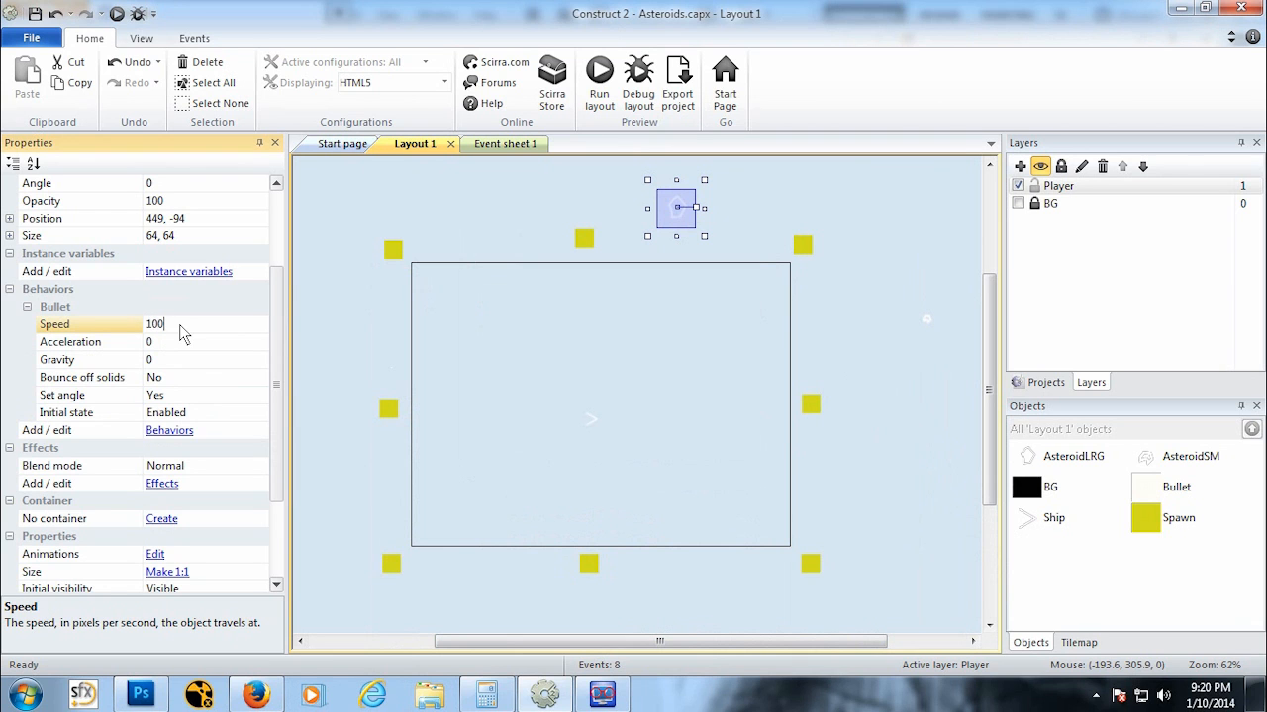
Step: Run the layout and play-test flying the ship and shooting asteroids, then close the preview
left_click(116, 14)
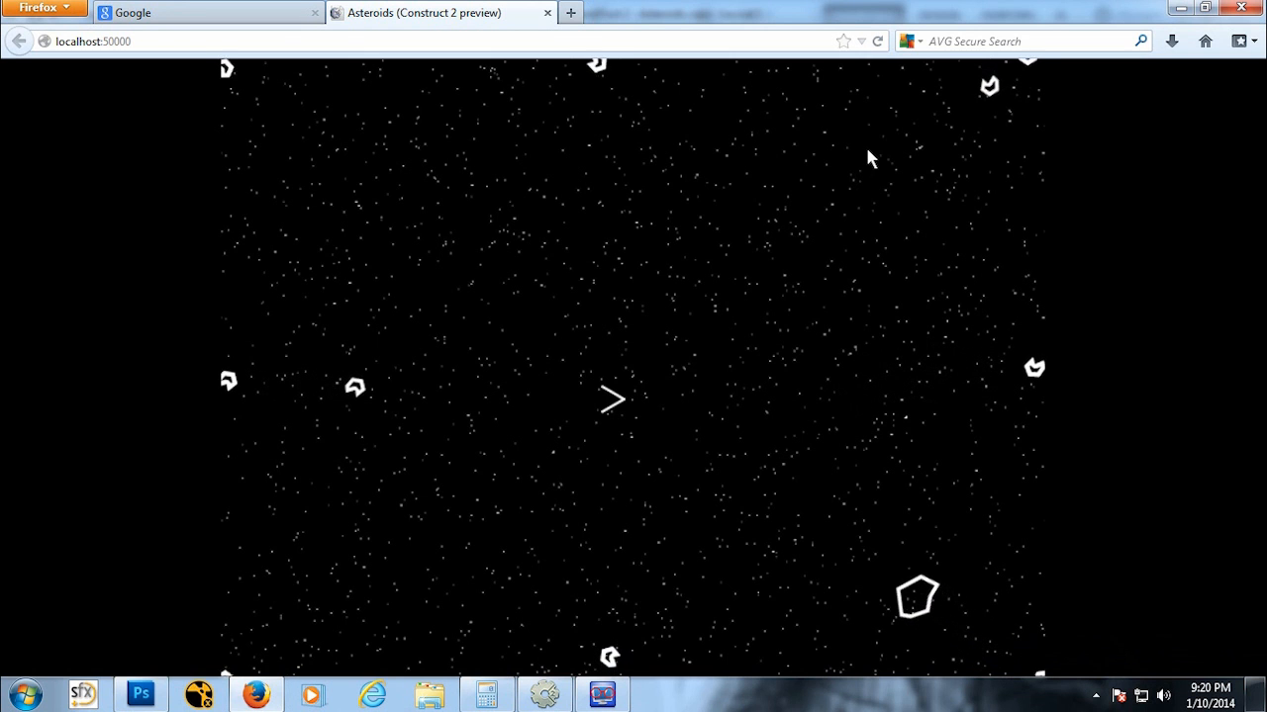
key("Down")
key("Right")
key("space")
key("Up")
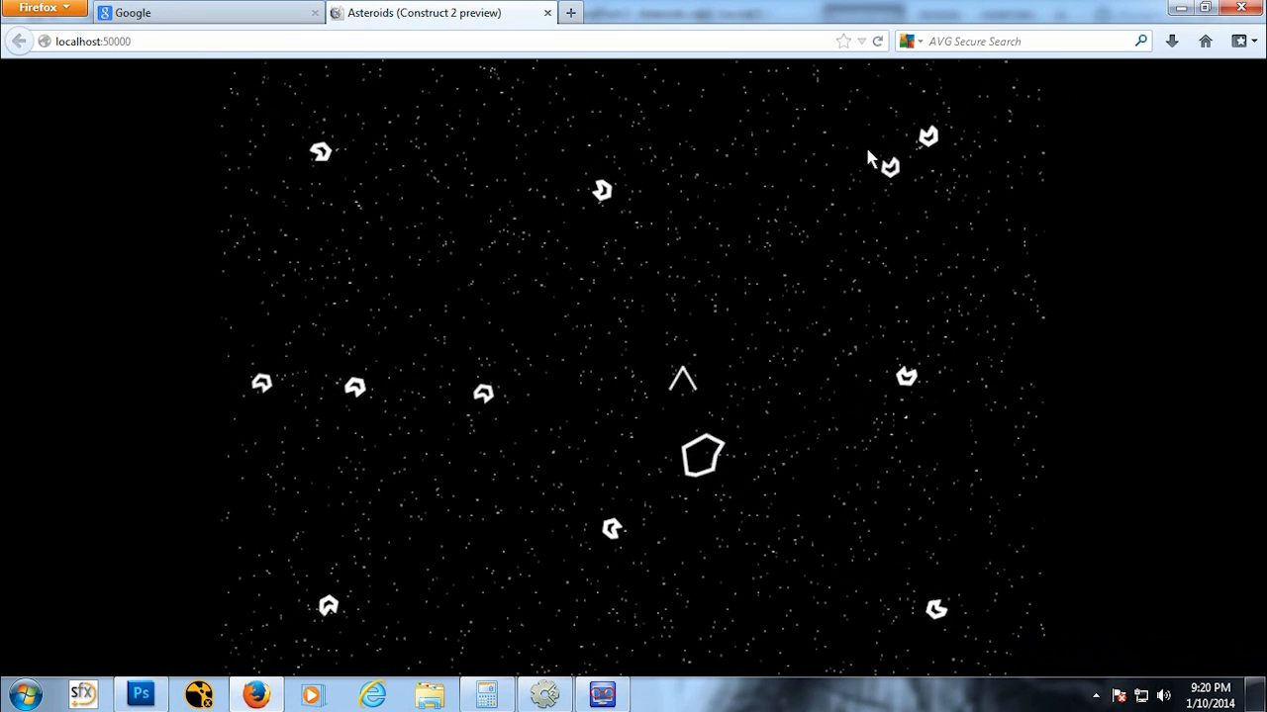
key("Left")
key("space")
key("Down")
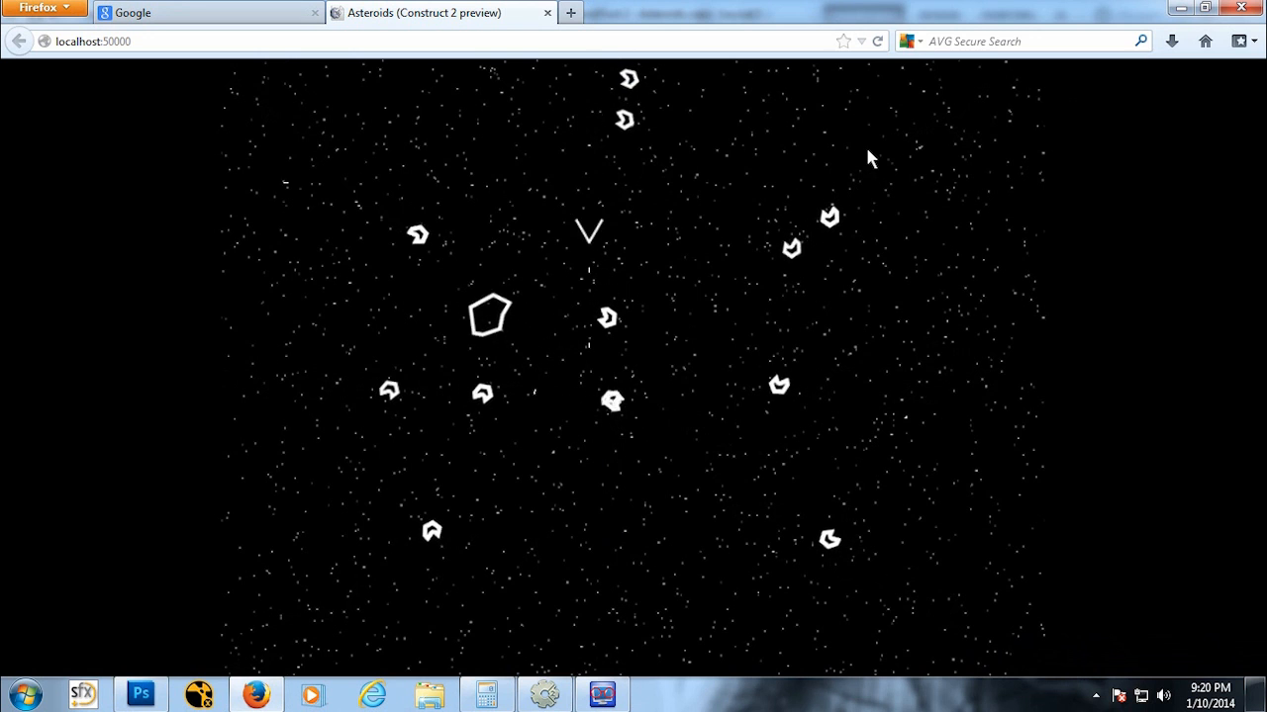
key("Up")
key("Left")
key("space")
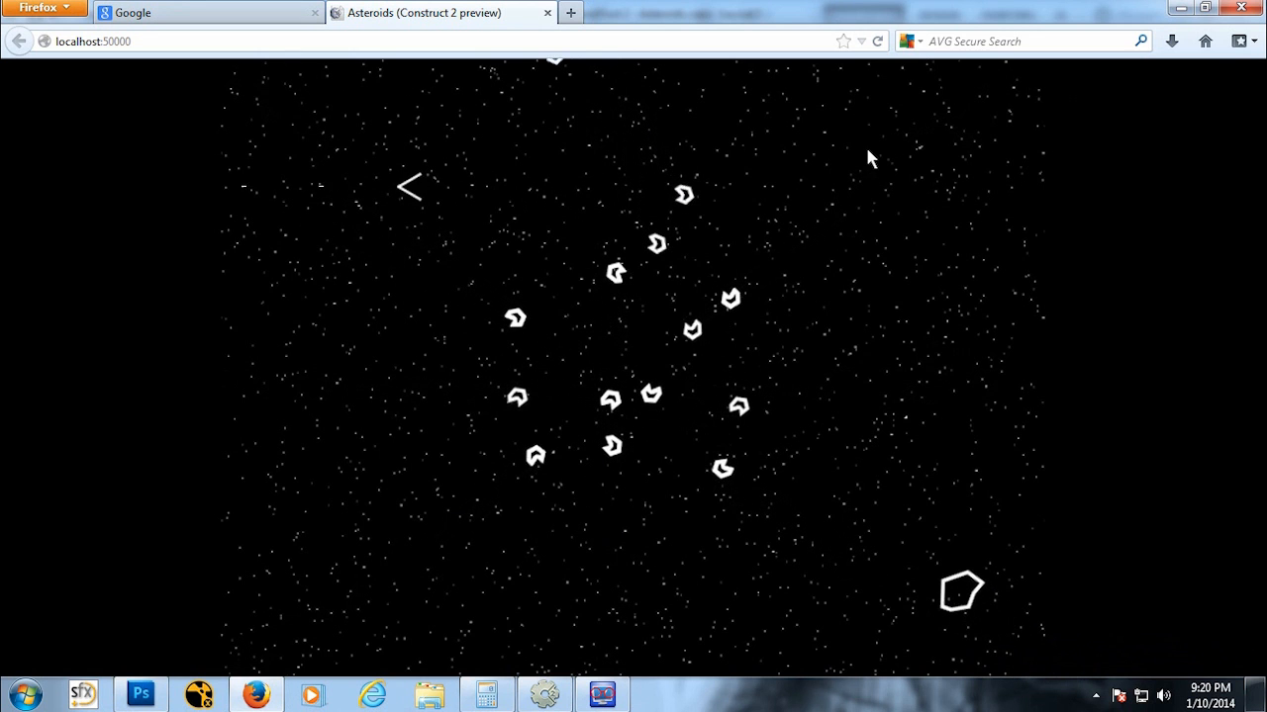
key("Right")
key("Down")
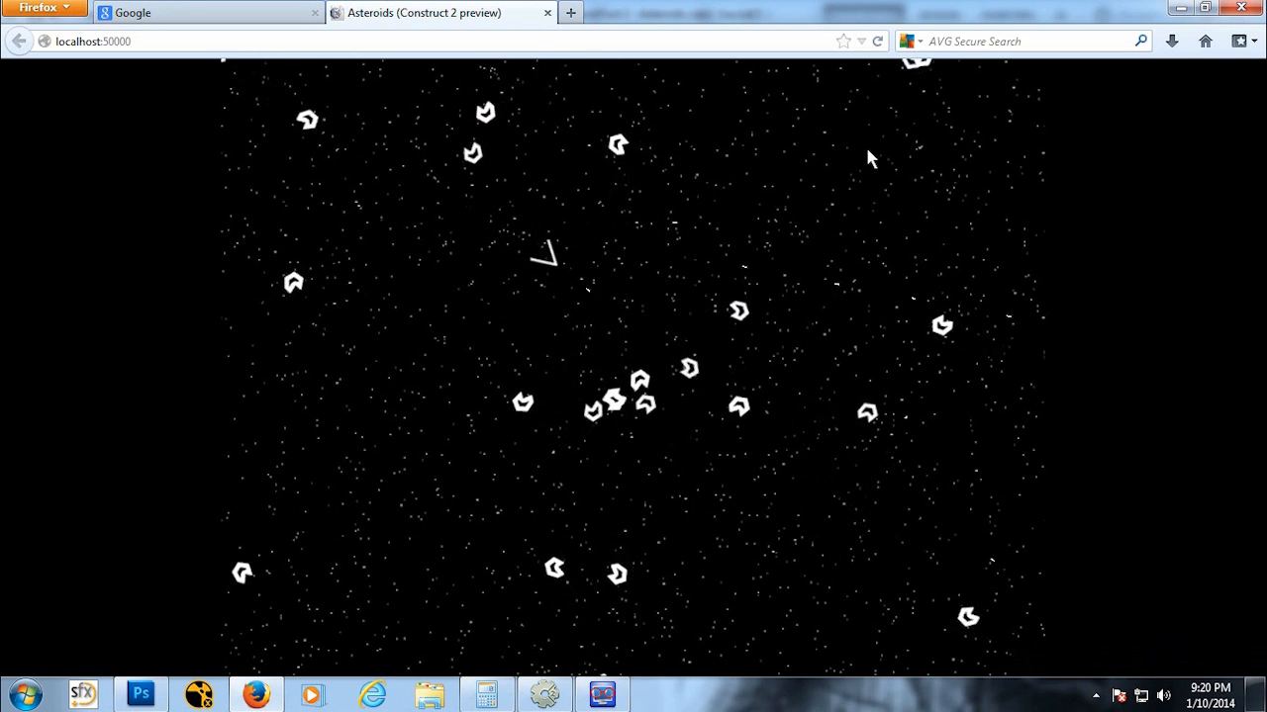
key("space")
key("Right")
key("space")
key("space")
key("space")
key("Right")
key("Down")
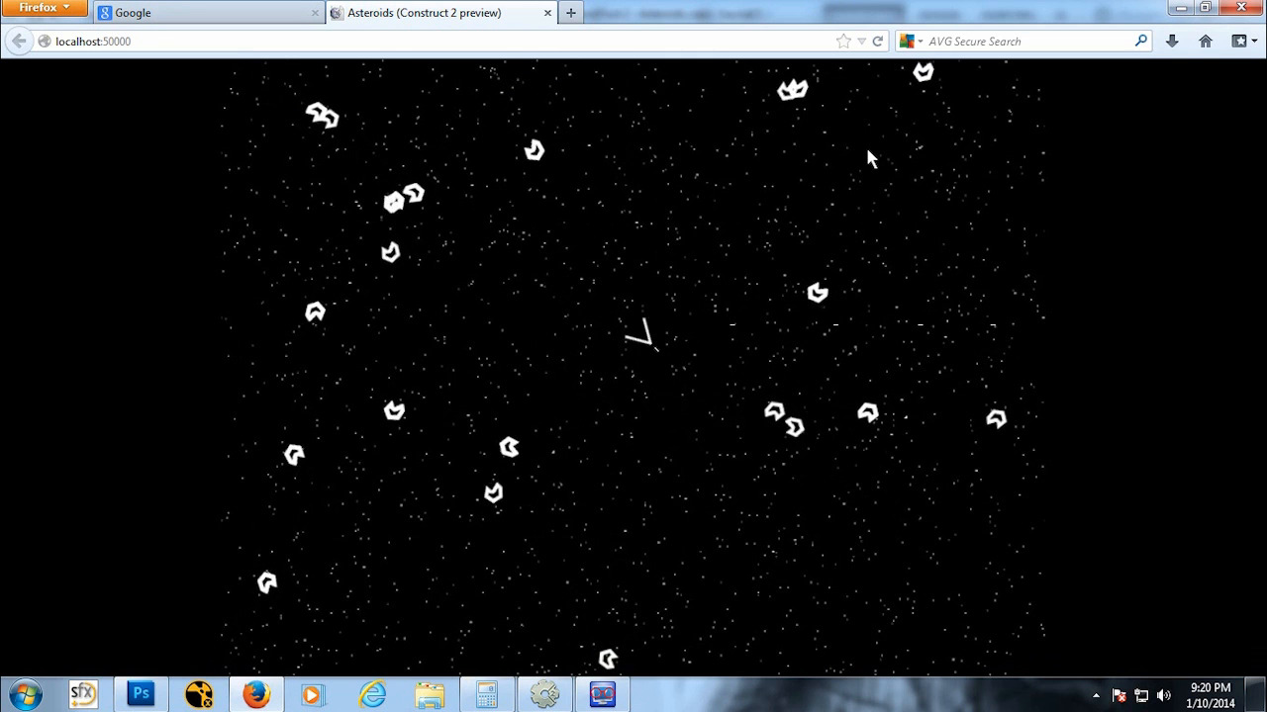
key("Up")
key("space")
key("space")
key("space")
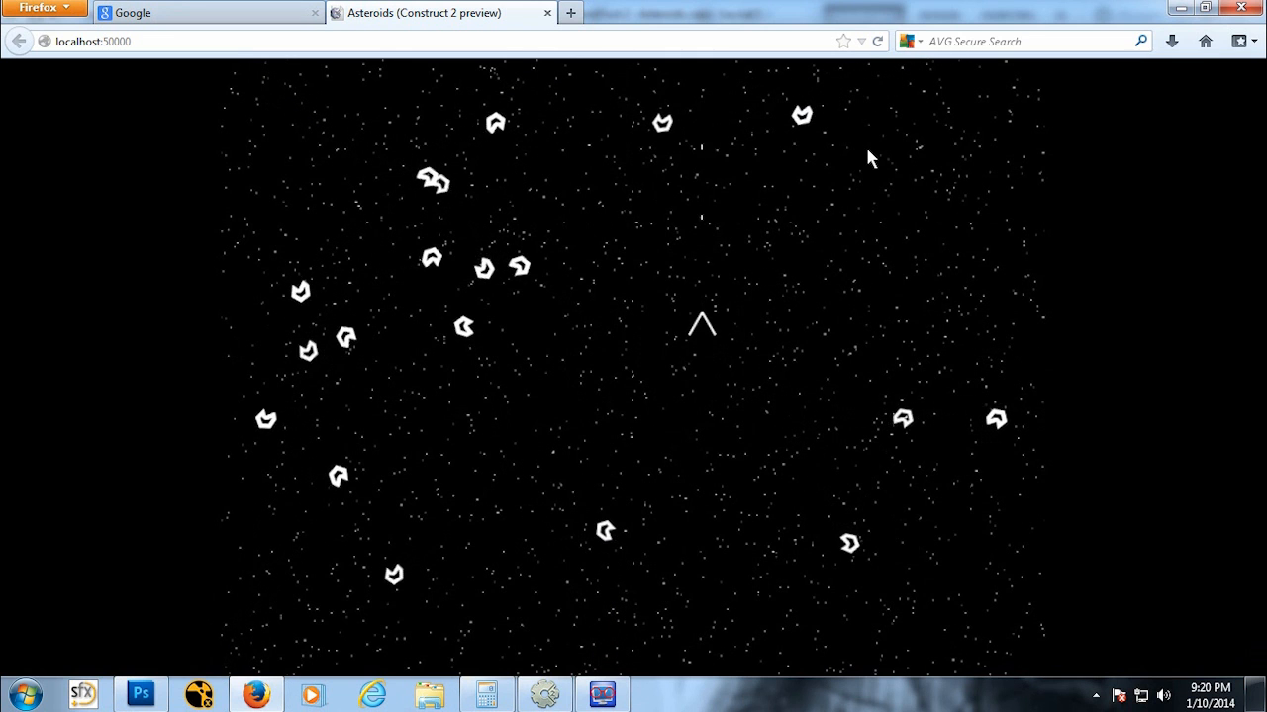
key("Left")
key("space")
key("space")
key("space")
key("space")
key("space")
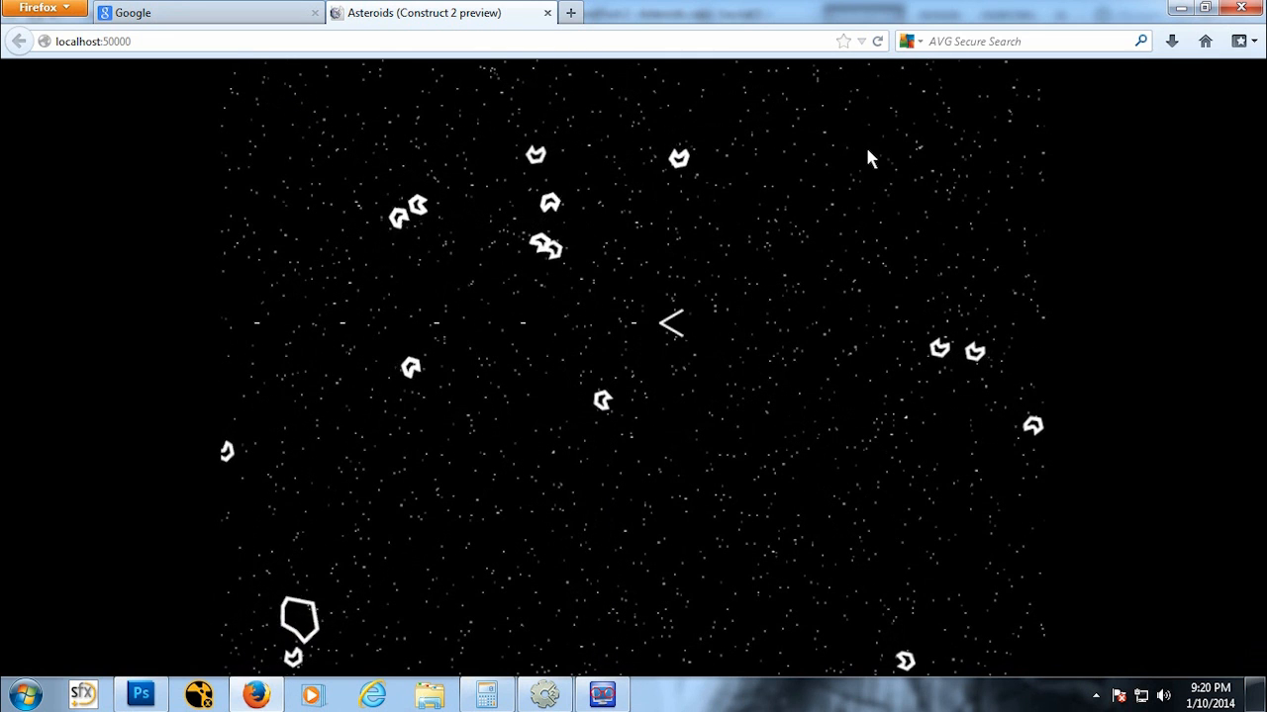
key("Down")
key("Left")
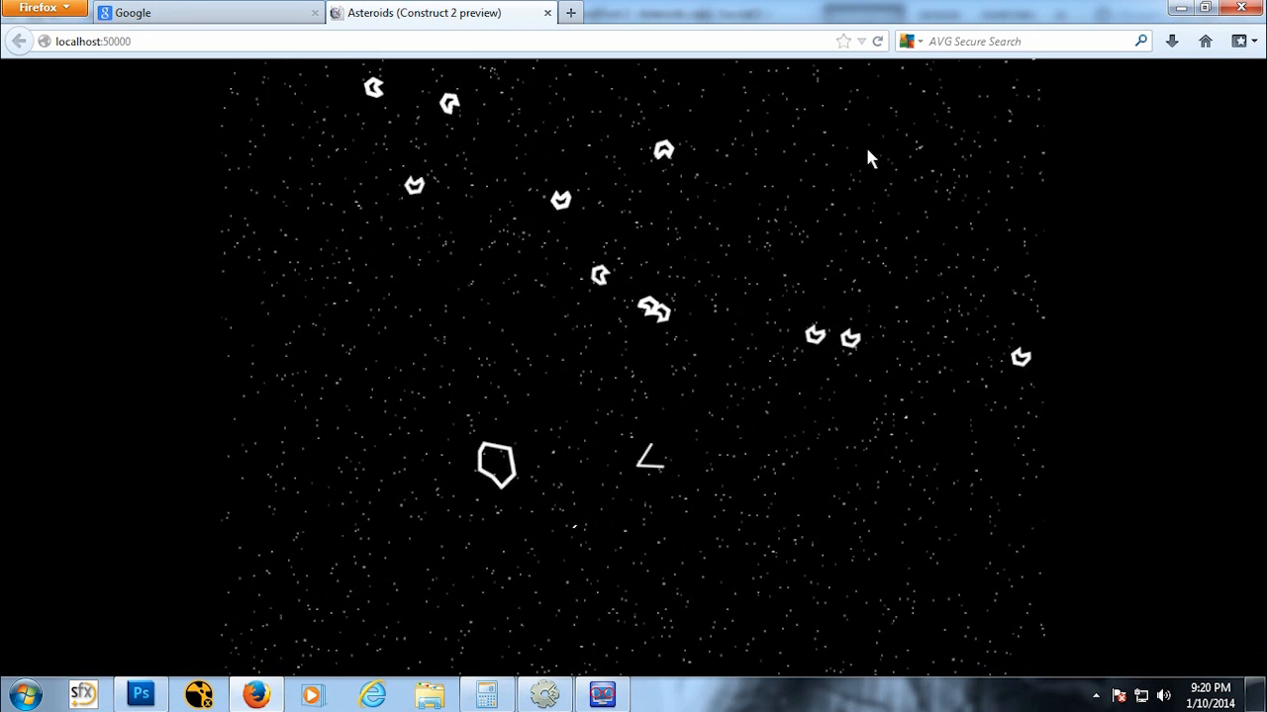
key("Up")
key("space")
key("space")
key("space")
key("space")
key("space")
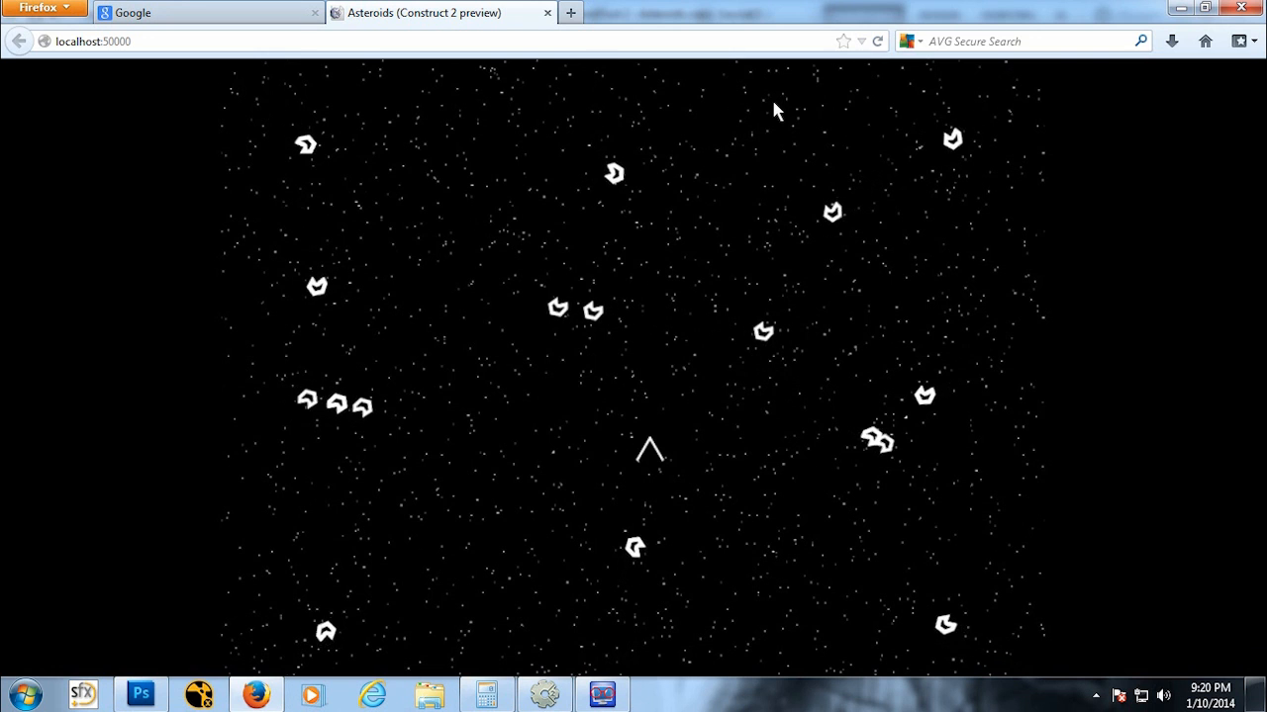
key("Left")
key("Down")
key("Up")
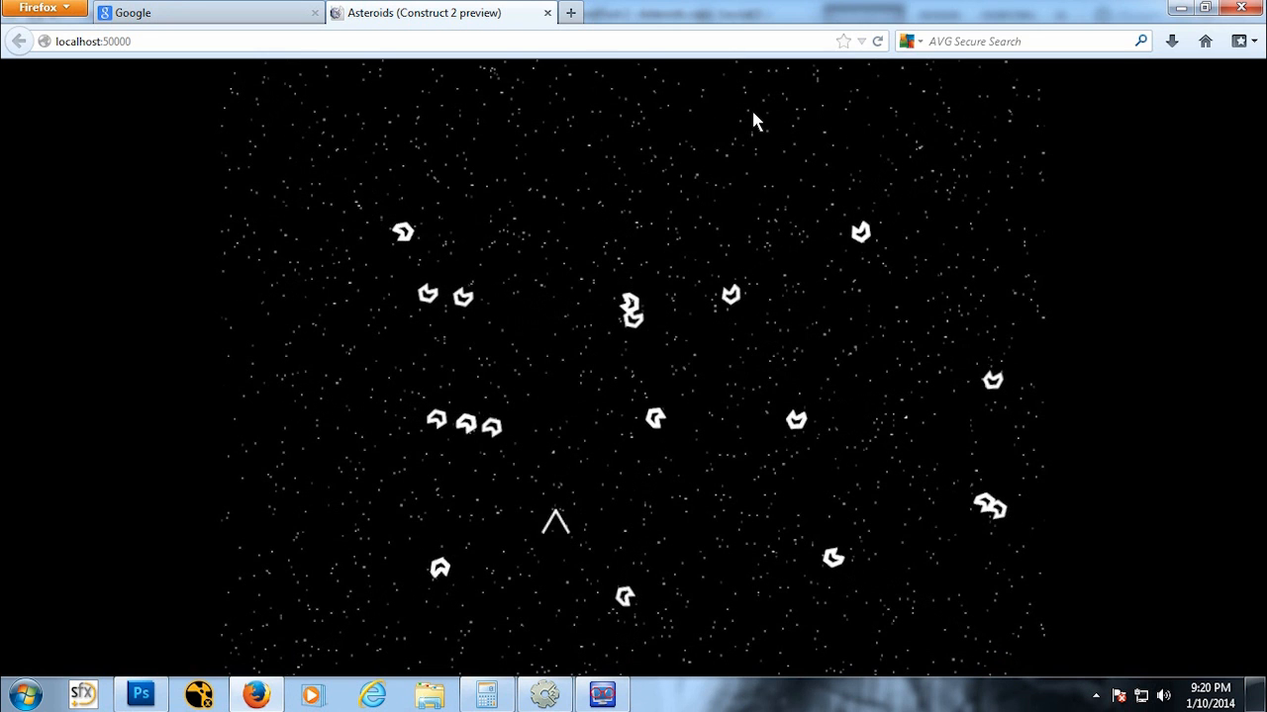
key("Left")
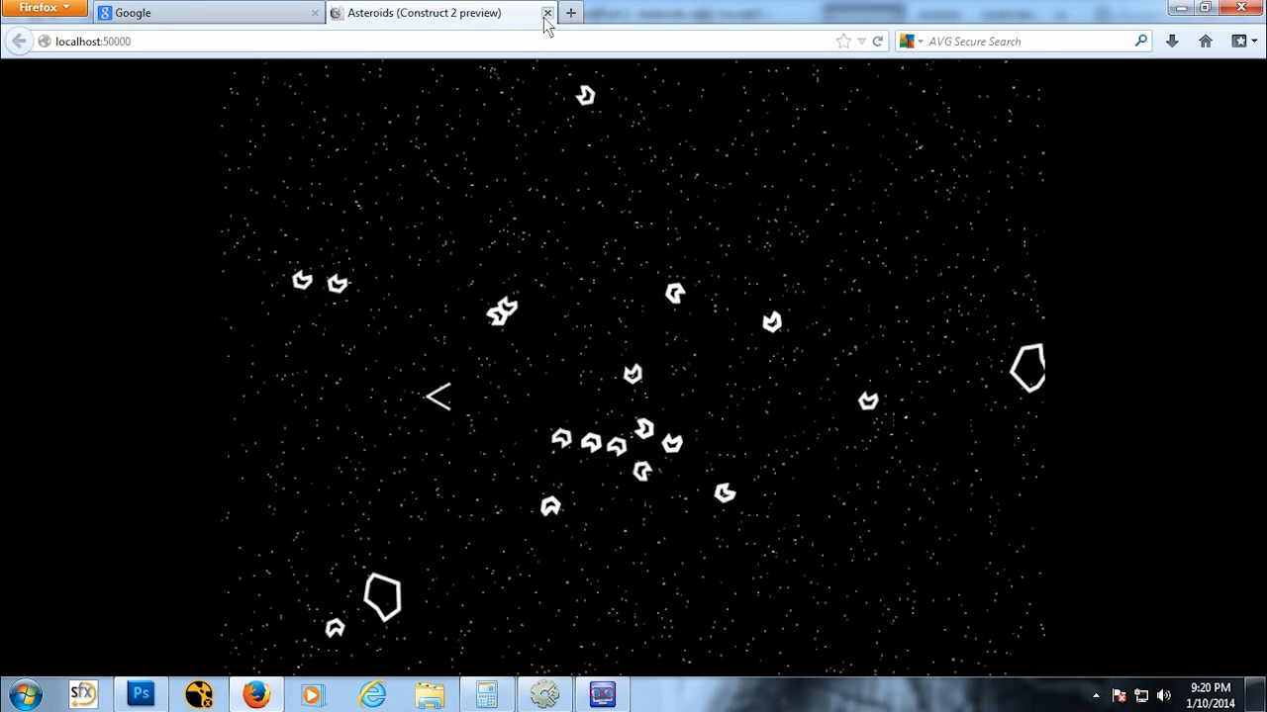
left_click(547, 13)
left_click(544, 694)
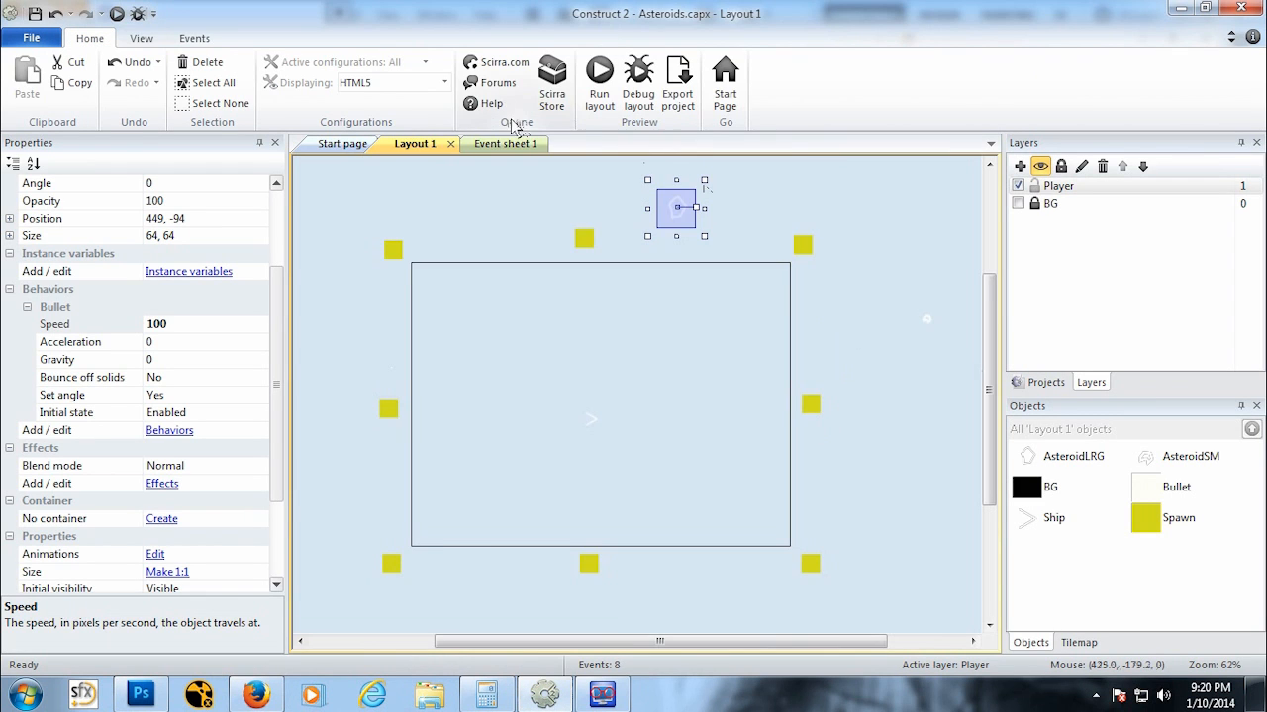
Step: Change the first spawn action in event 8 so AsteroidLRG spawns AsteroidSM on layer 1 at image point 0
left_click(492, 143)
scroll(693, 570, "down", 1)
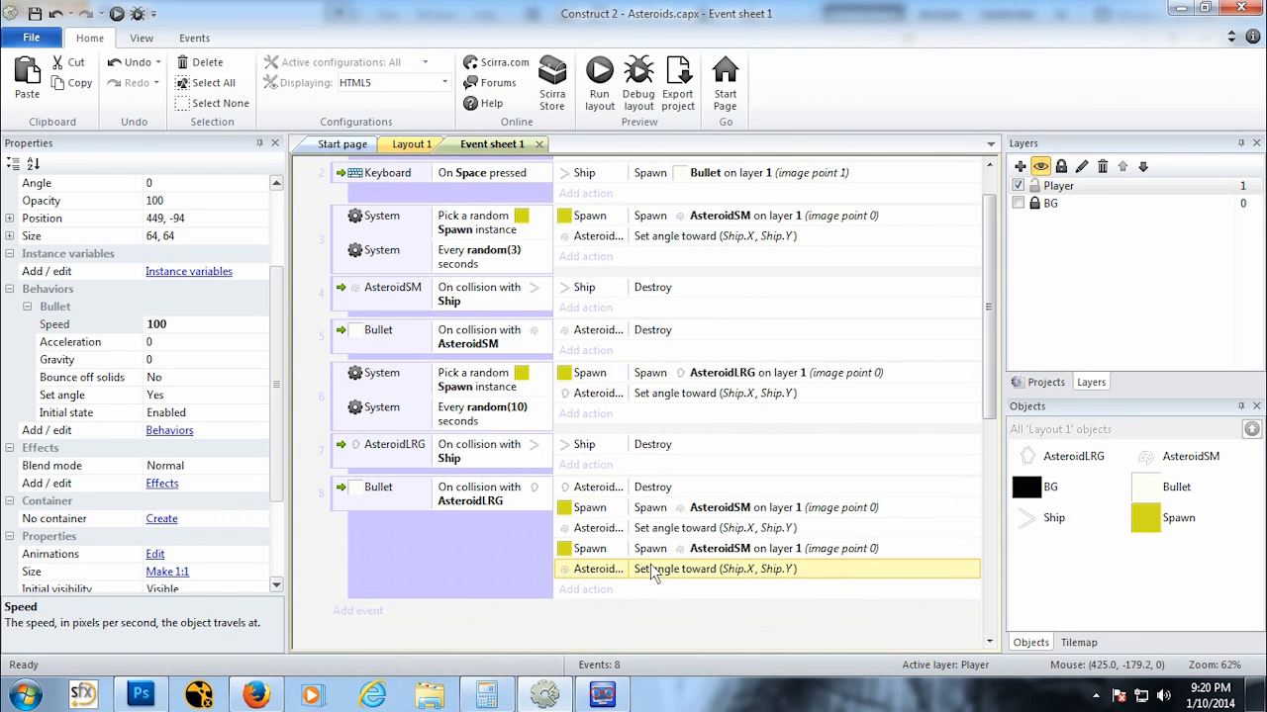
left_click(663, 509)
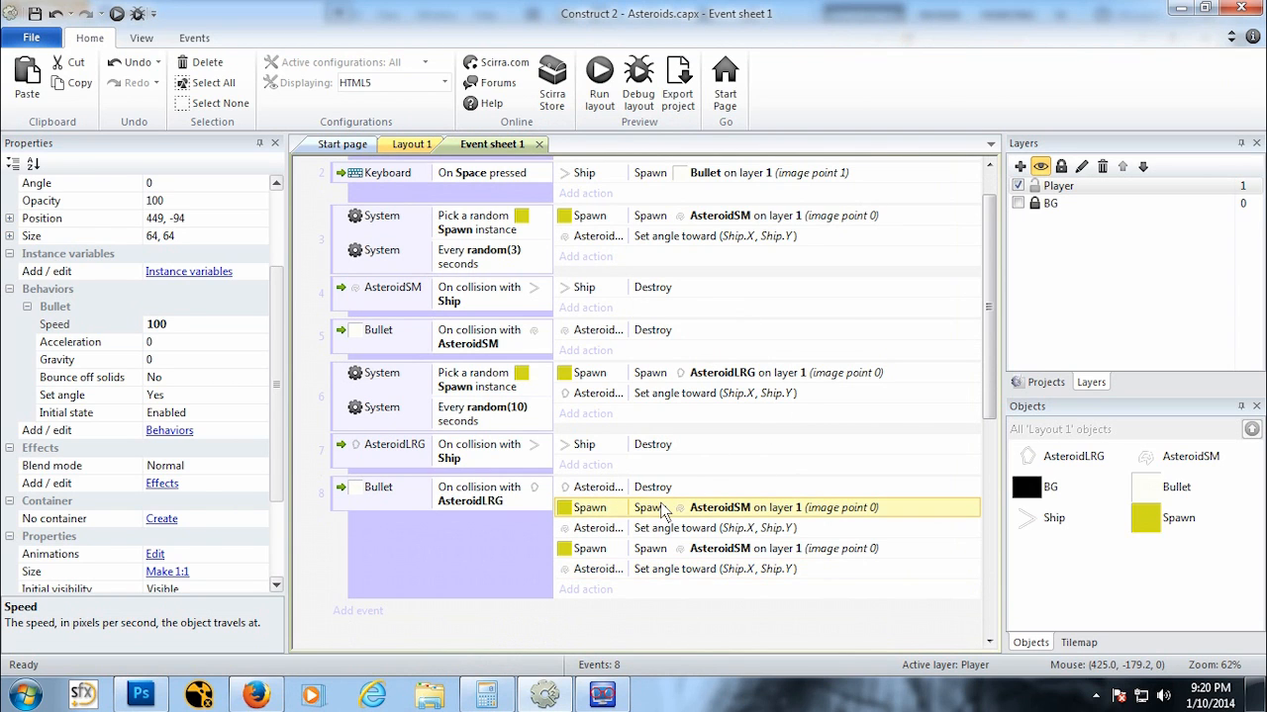
double_click(598, 510)
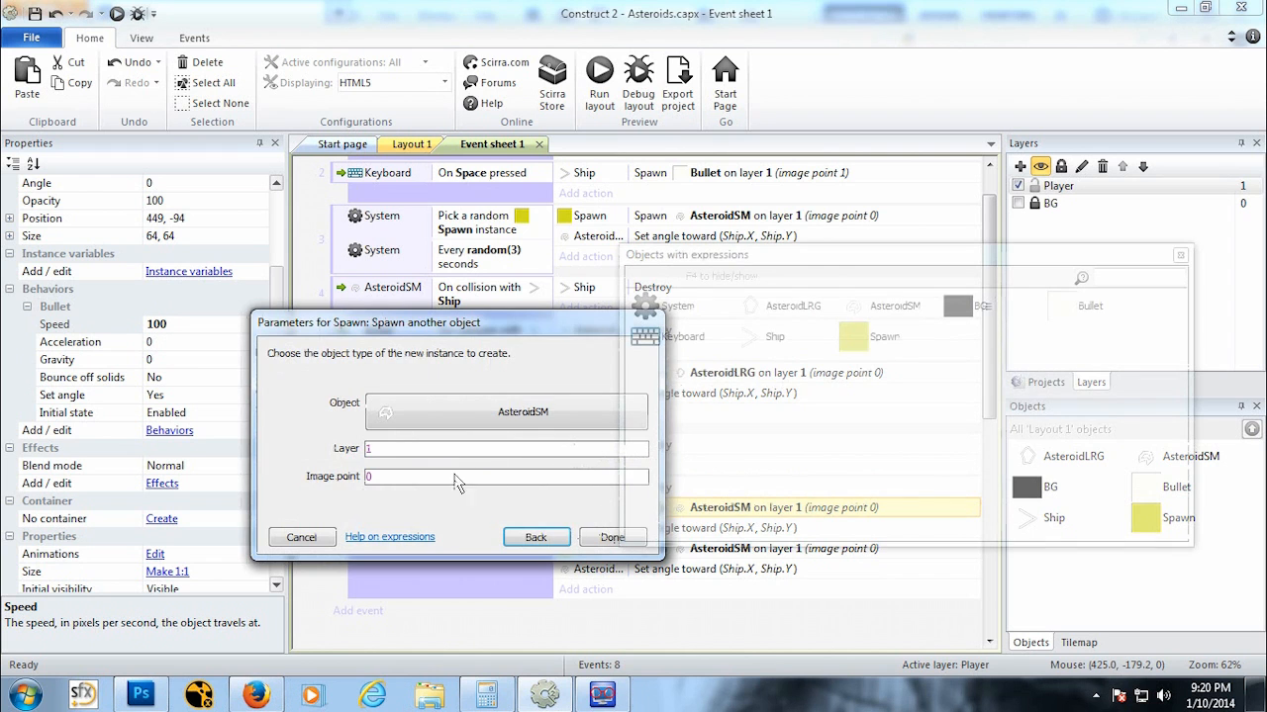
left_click(536, 537)
left_click(628, 641)
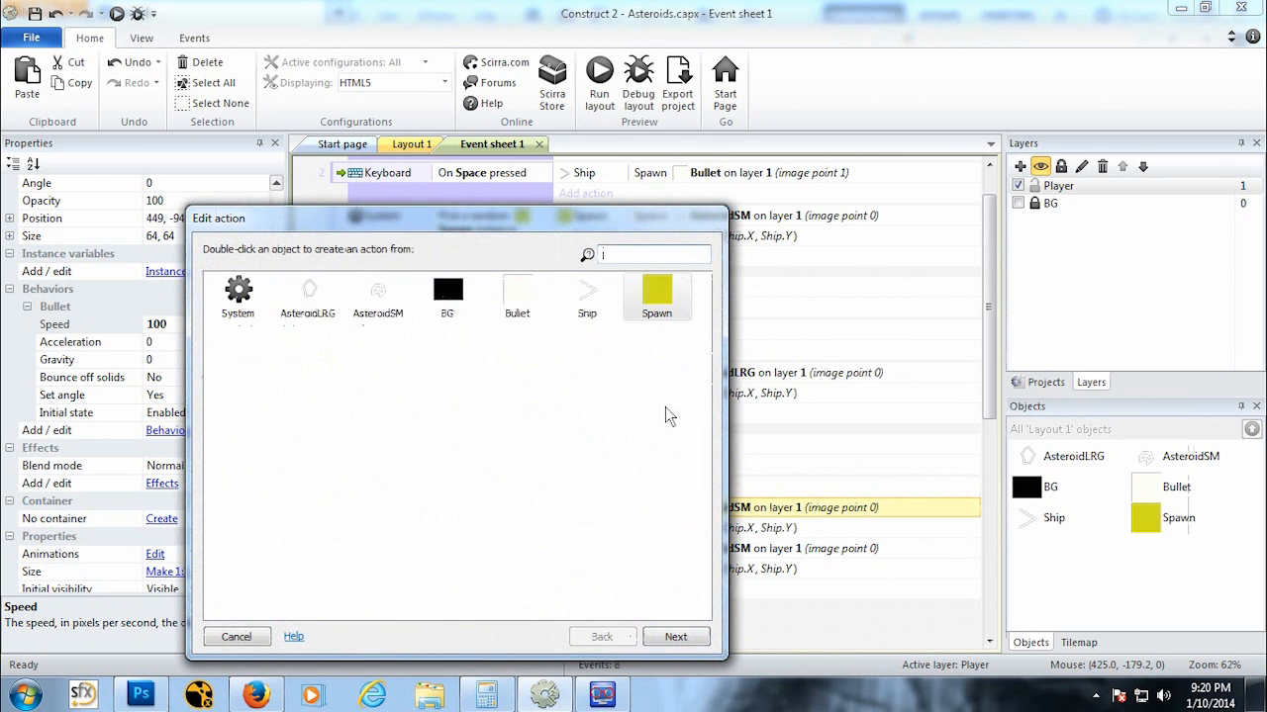
double_click(313, 302)
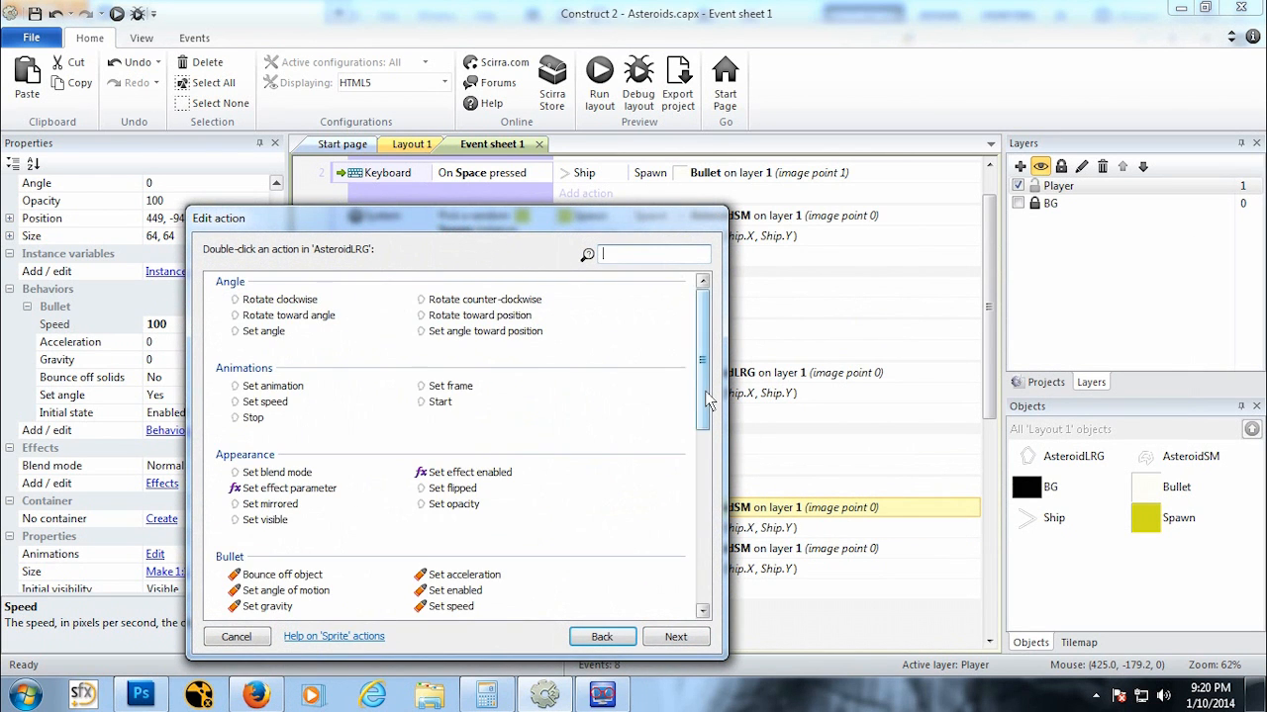
left_click_drag(708, 399, 693, 585)
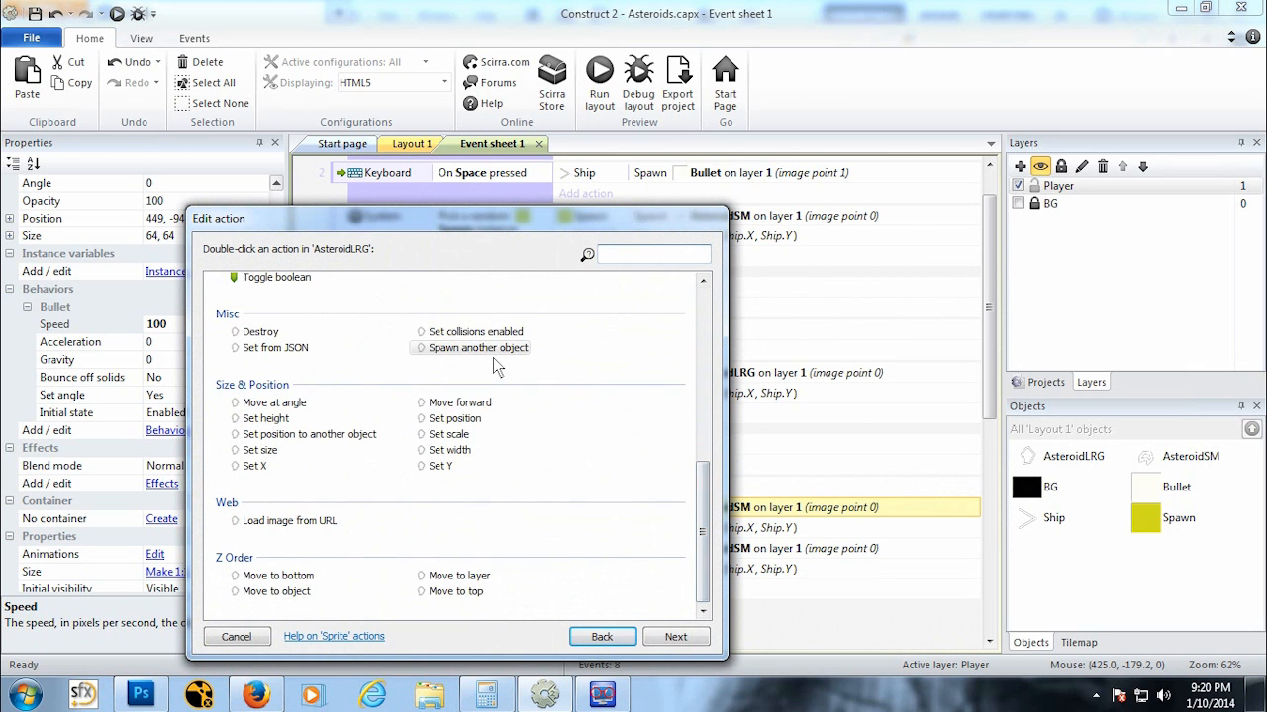
left_click(478, 347)
left_click(675, 636)
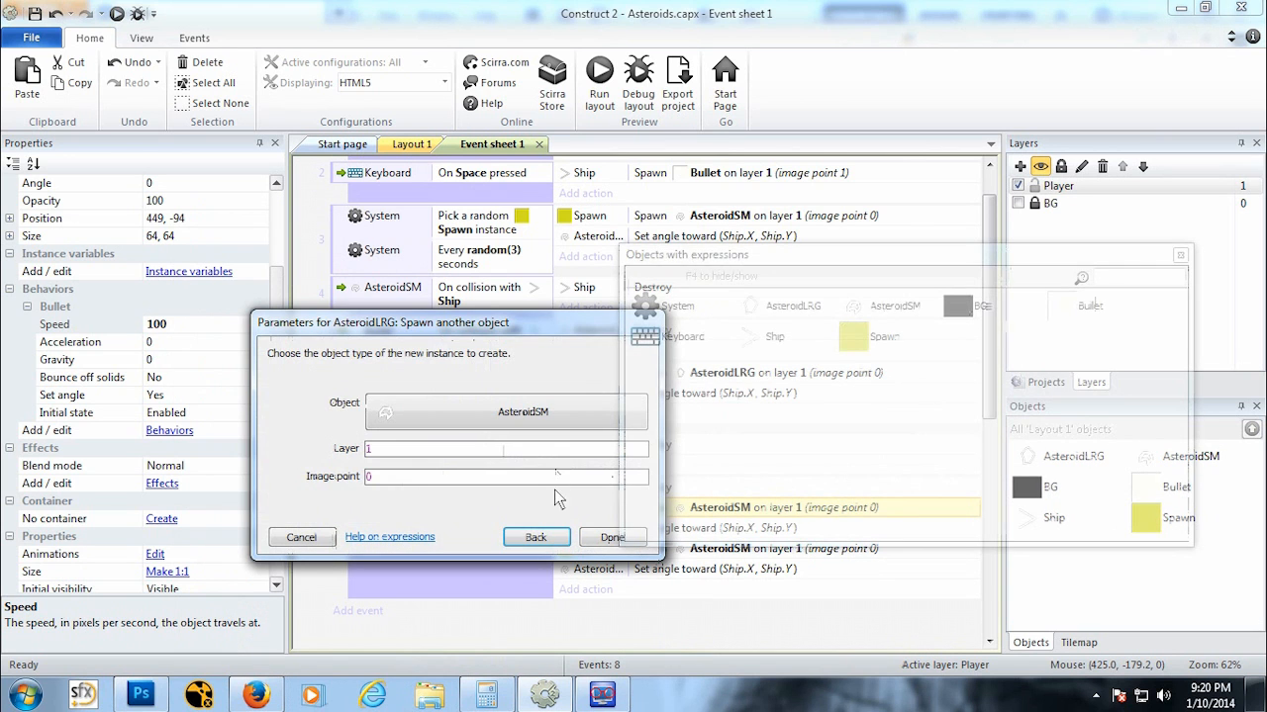
left_click(613, 538)
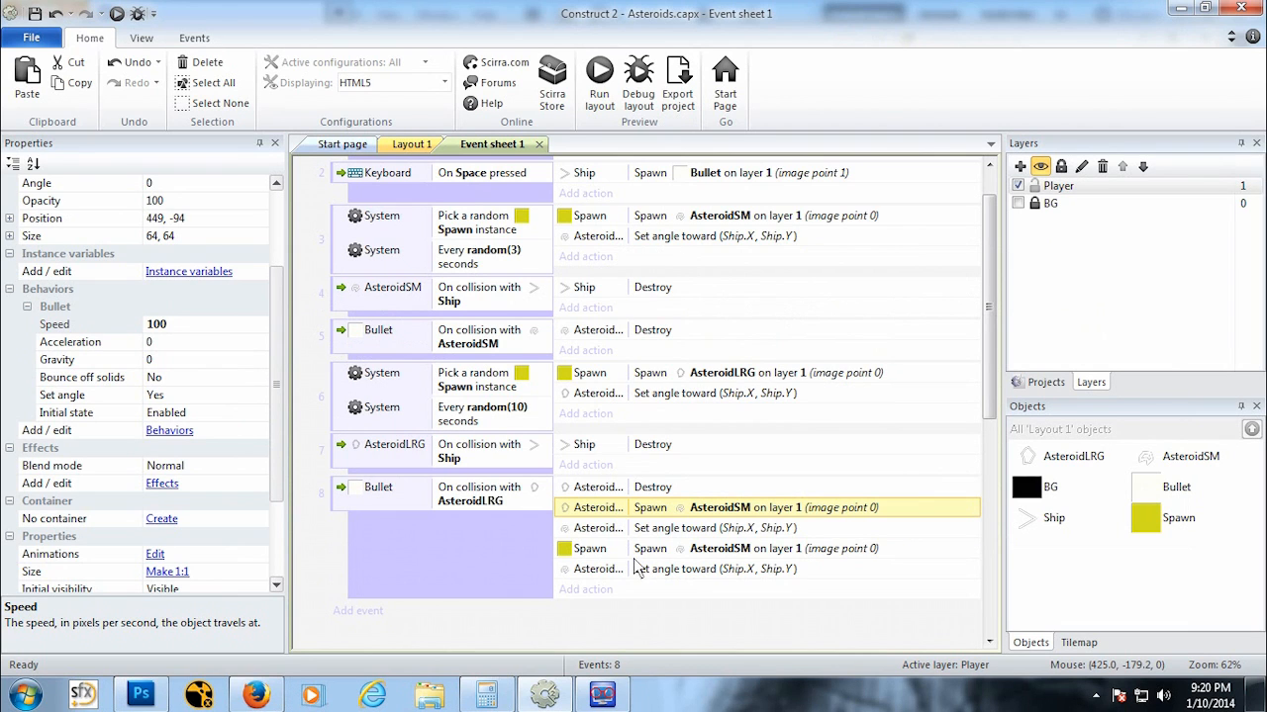
Step: Replace the second Spawn-object spawn action in event 8 with a pasted AsteroidLRG spawn AsteroidSM action
left_click(640, 557)
key("ctrl+v")
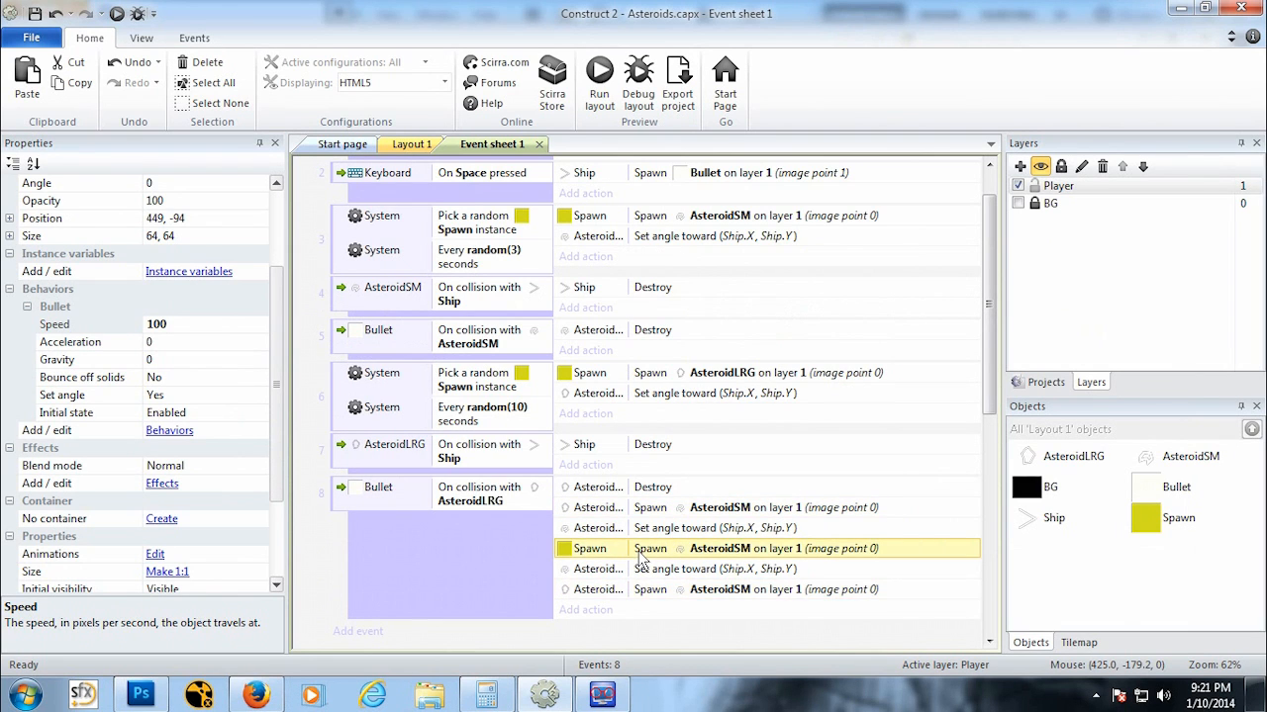
key("Delete")
left_click_drag(620, 573, 633, 542)
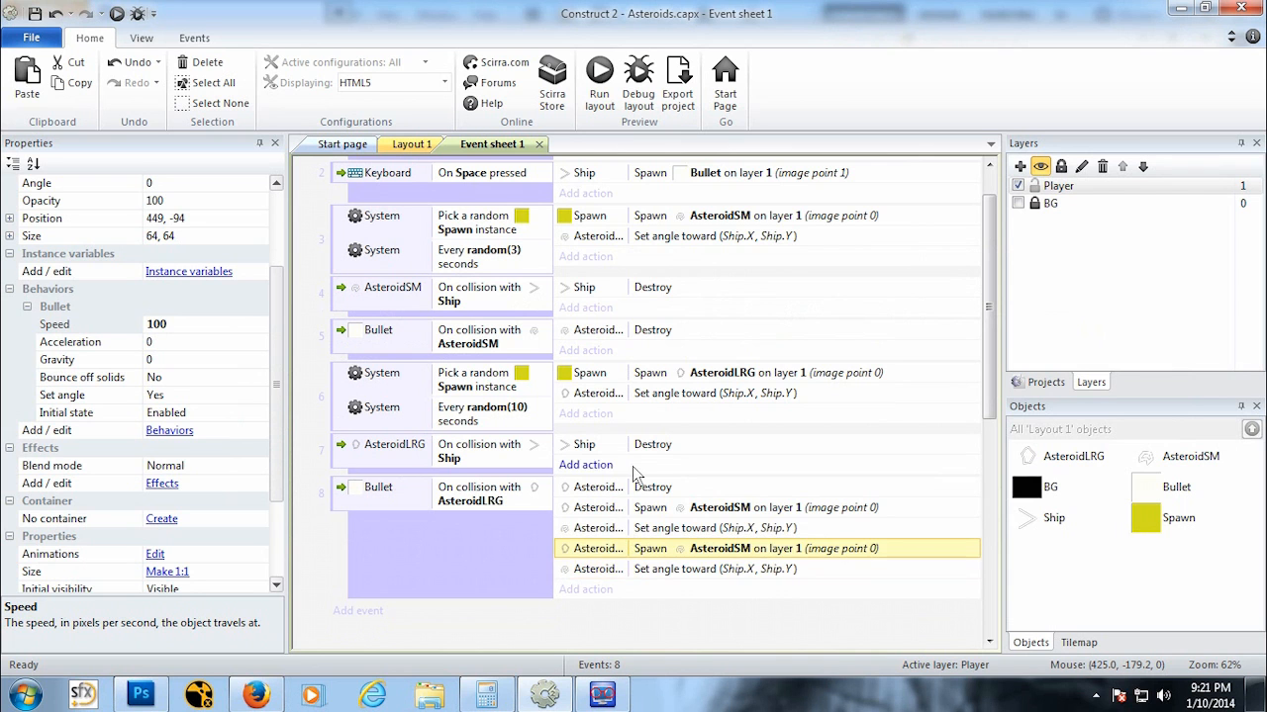
Step: Move the AsteroidLRG Destroy action to the end of event 8's action list
left_click(631, 505)
double_click(639, 491)
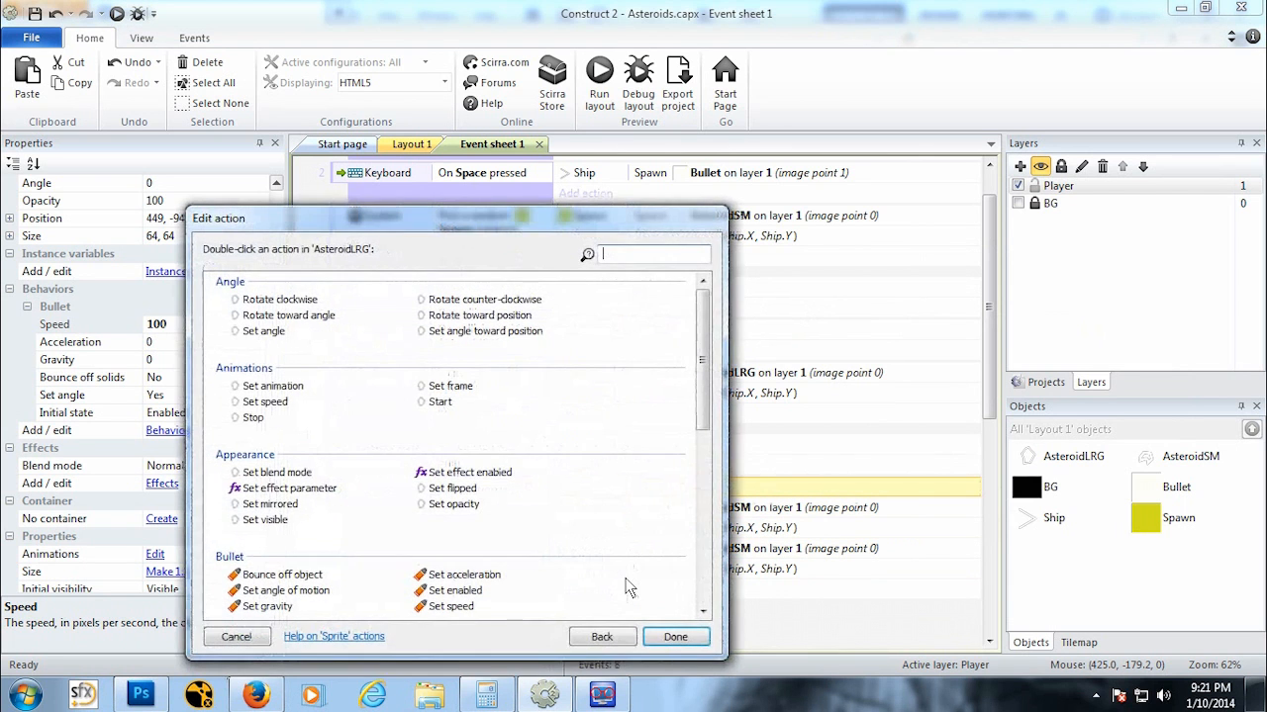
left_click(237, 637)
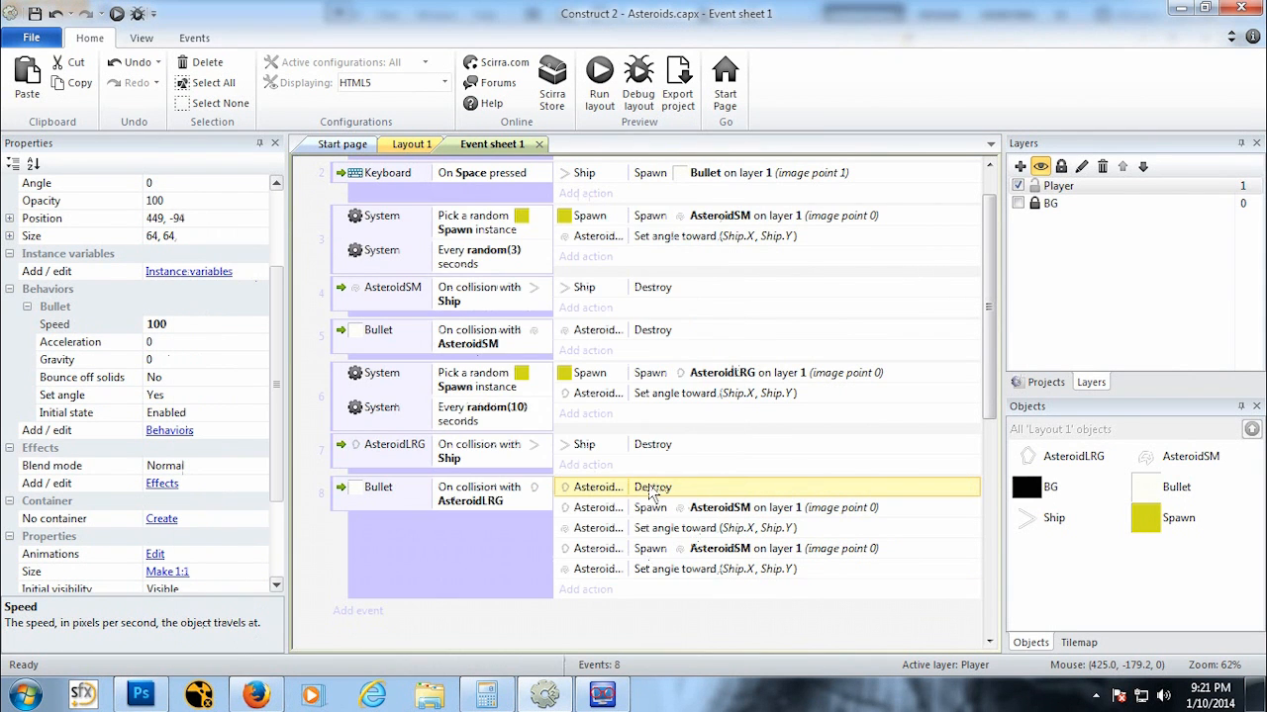
left_click_drag(651, 491, 663, 580)
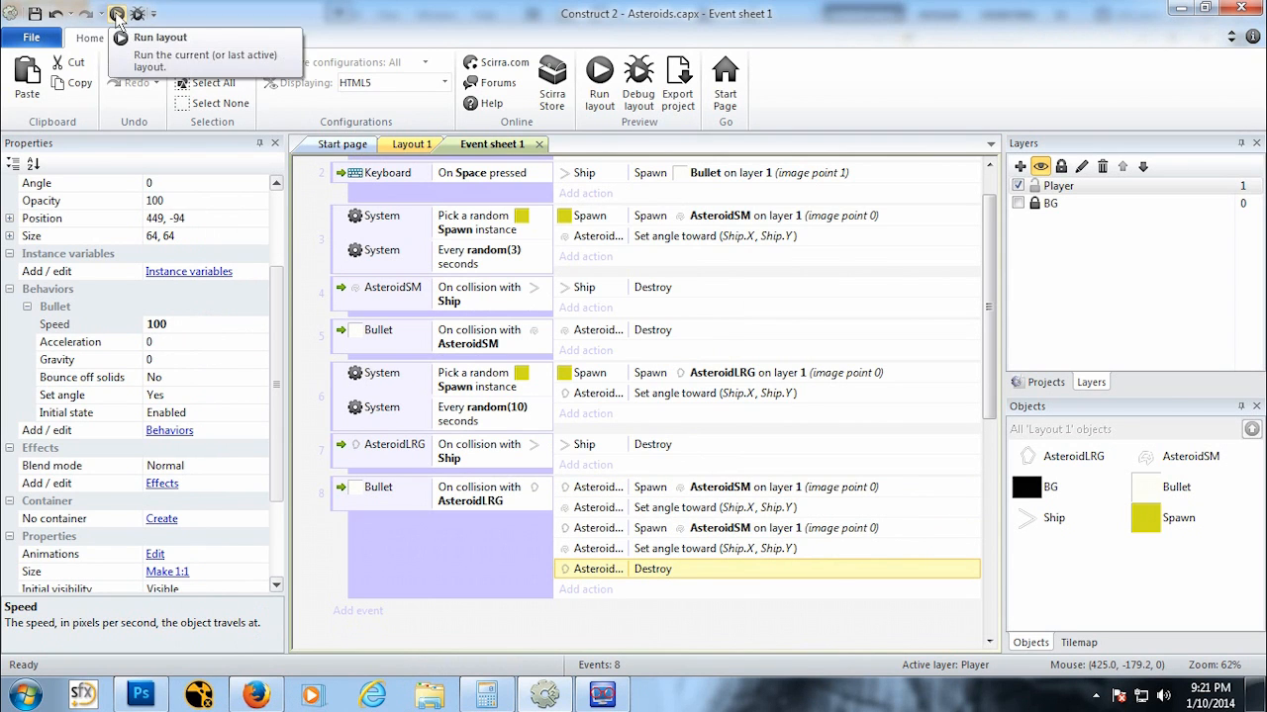
Step: Run the layout and play-test flying the ship and shooting asteroids, then close the preview
left_click(114, 15)
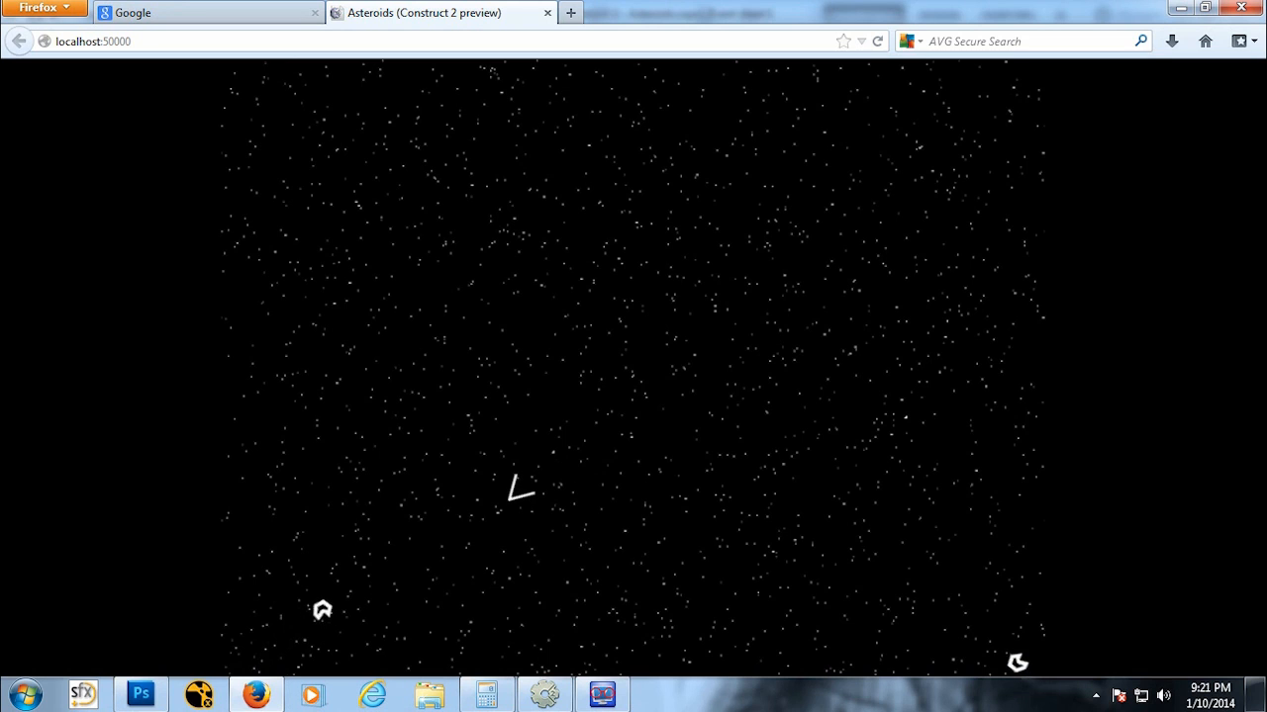
key("Up")
key("space")
key("space")
key("space")
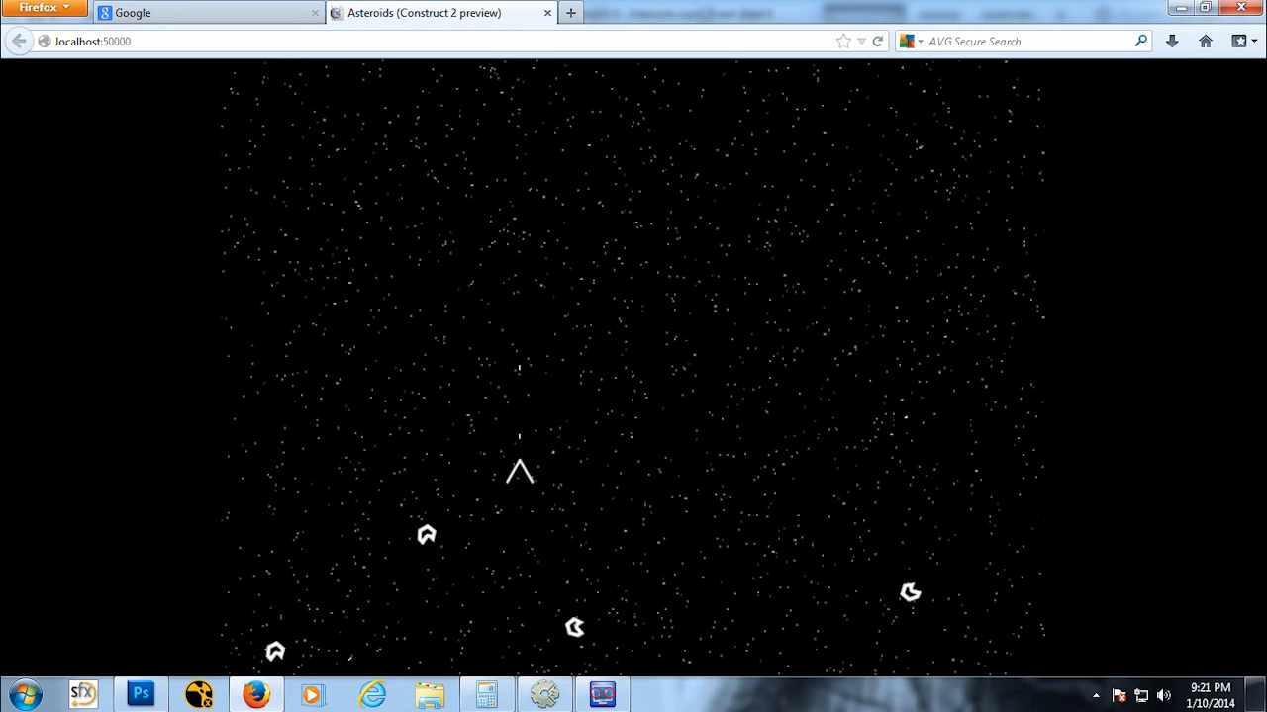
key("Up")
key("Left")
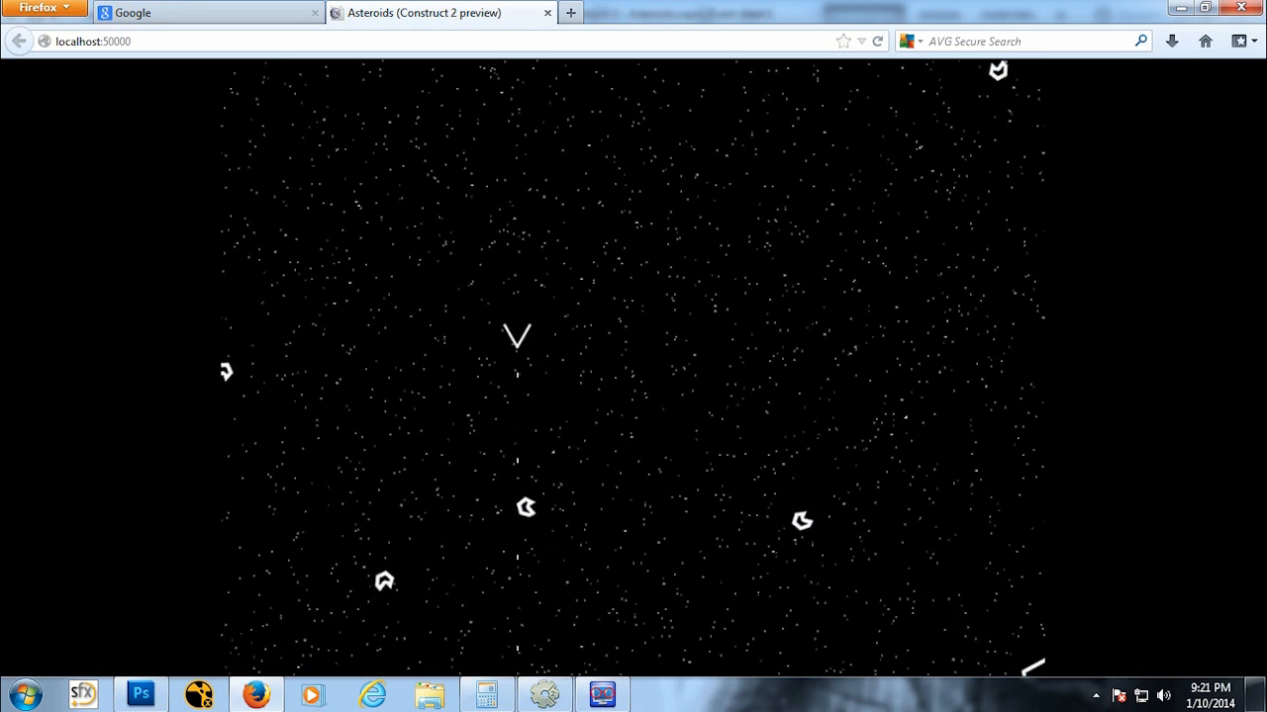
key("space")
key("space")
key("space")
key("Down")
key("Right")
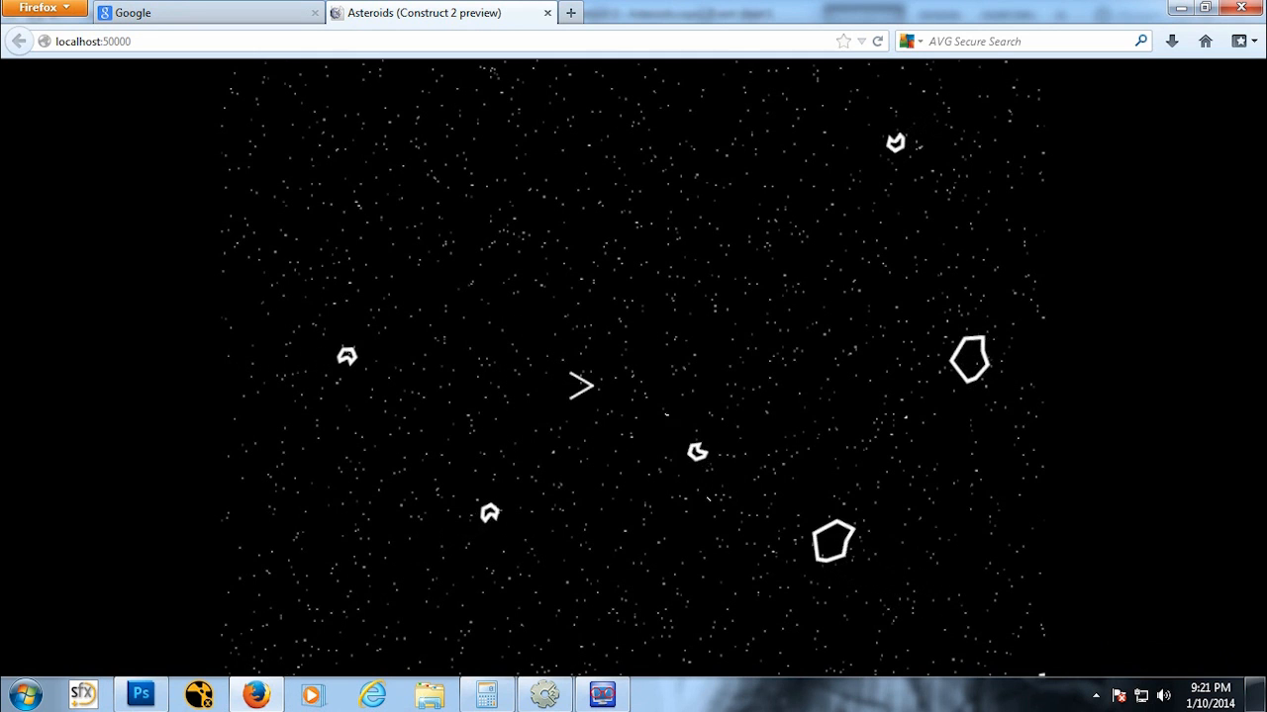
key("space")
key("space")
key("space")
key("Up")
key("Right")
key("Down")
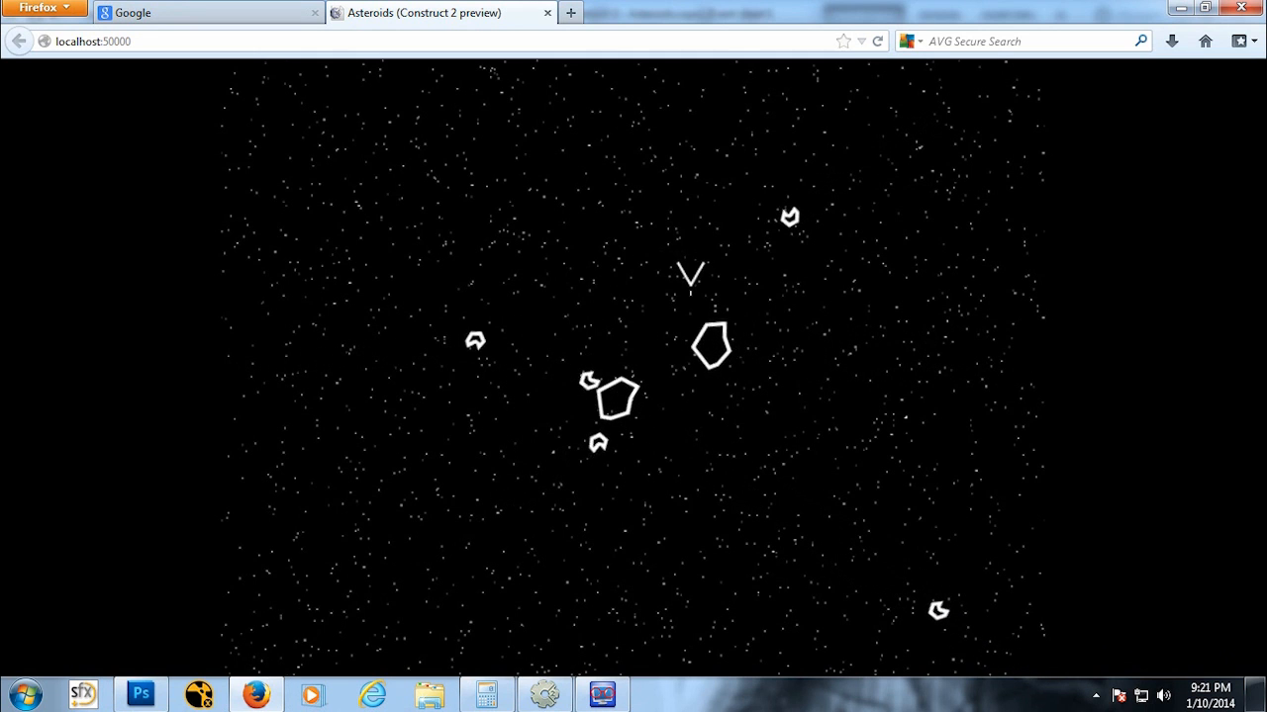
key("space")
key("space")
key("space")
key("Up")
key("Left")
key("Right")
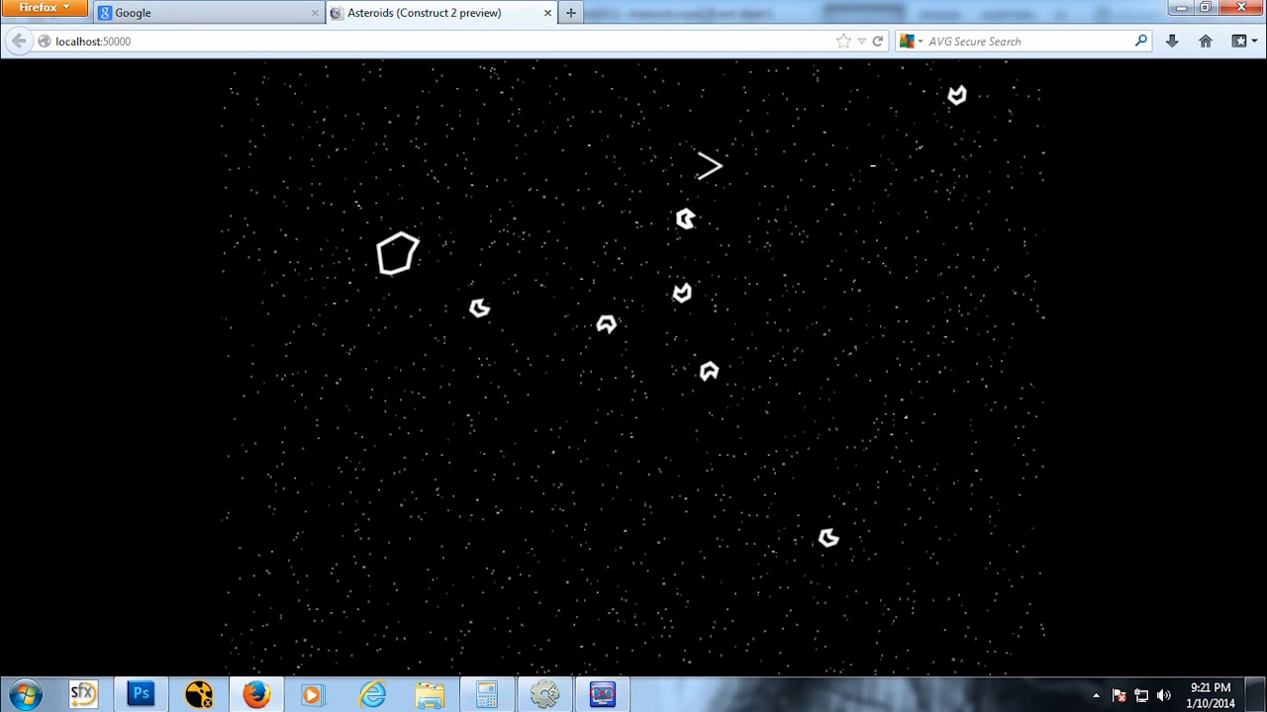
key("Down")
key("Up")
key("Left")
key("space")
key("Up")
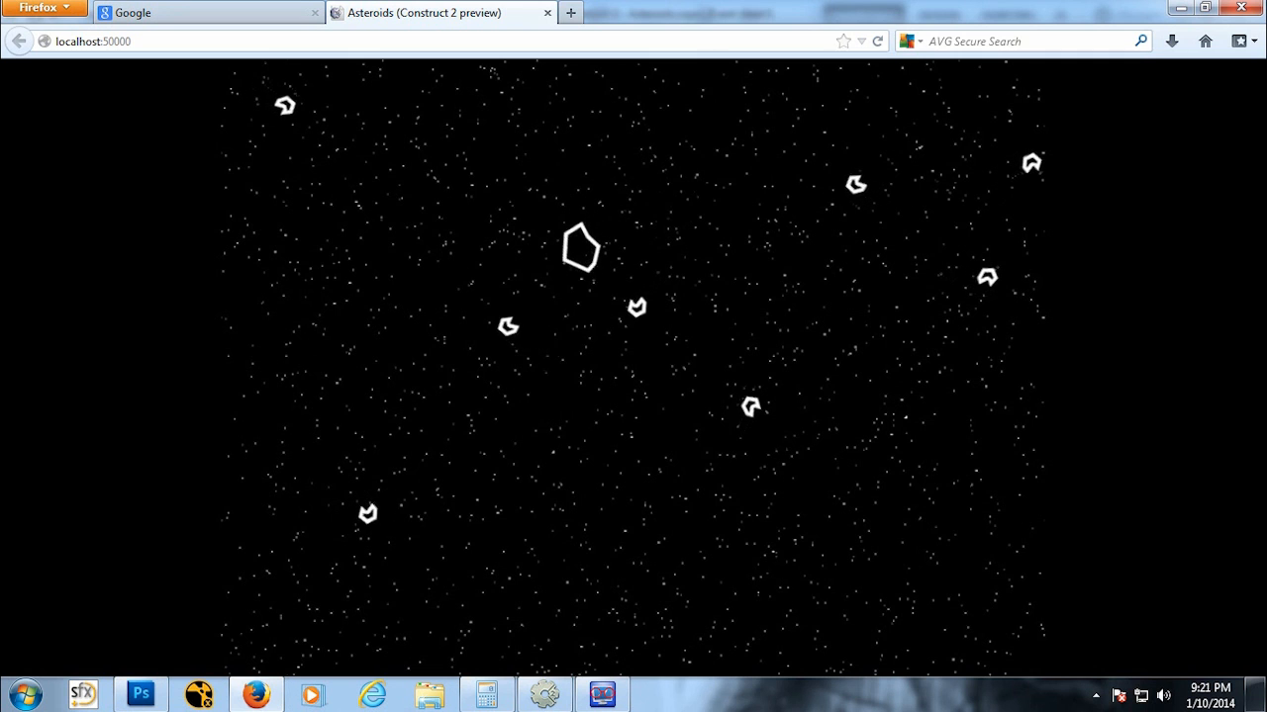
left_click(548, 13)
left_click(551, 696)
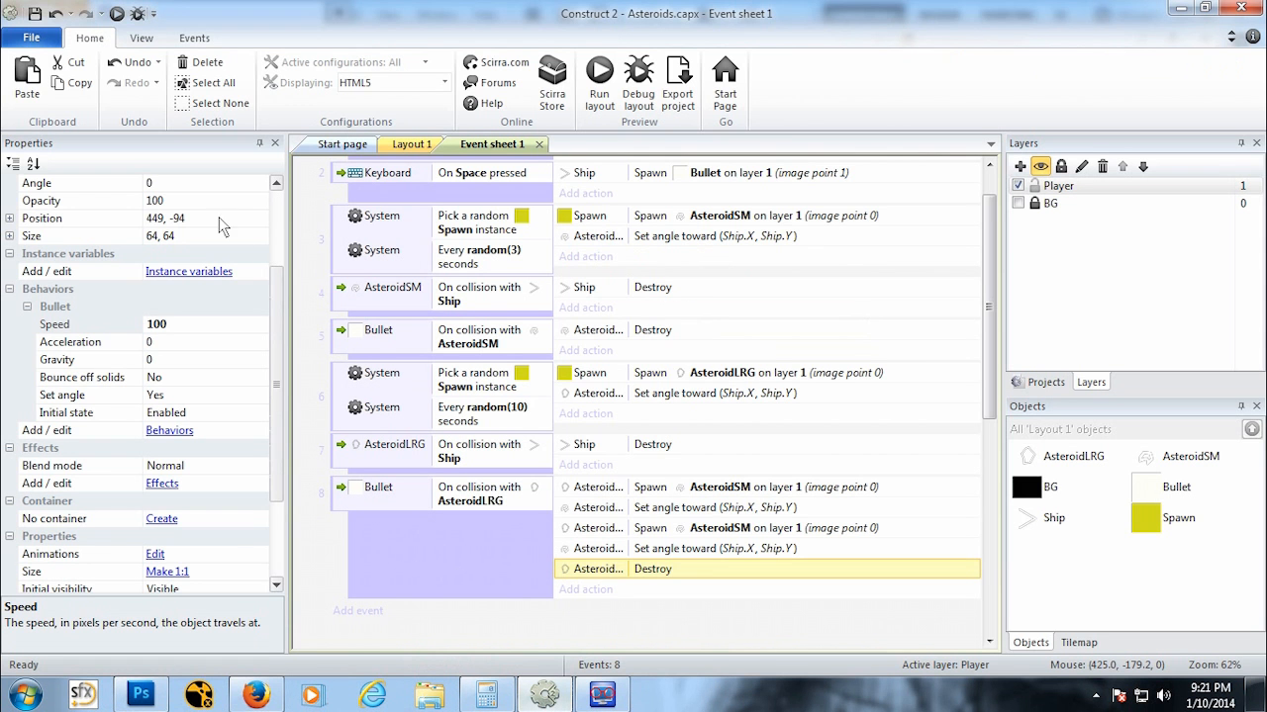
Step: Run the layout again, fire bullets at the asteroids, then close the preview and return to the editor
left_click(118, 15)
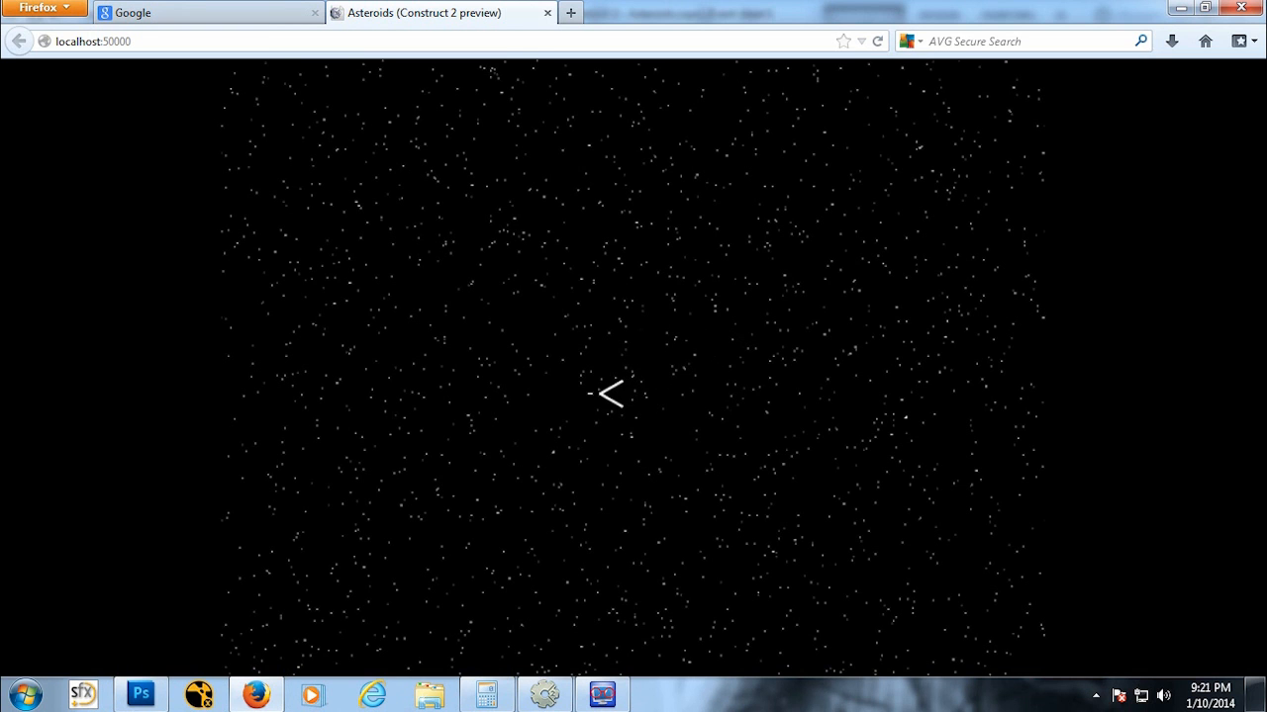
key("space")
key("space")
key("space")
key("space")
key("space")
key("space")
key("space")
key("space")
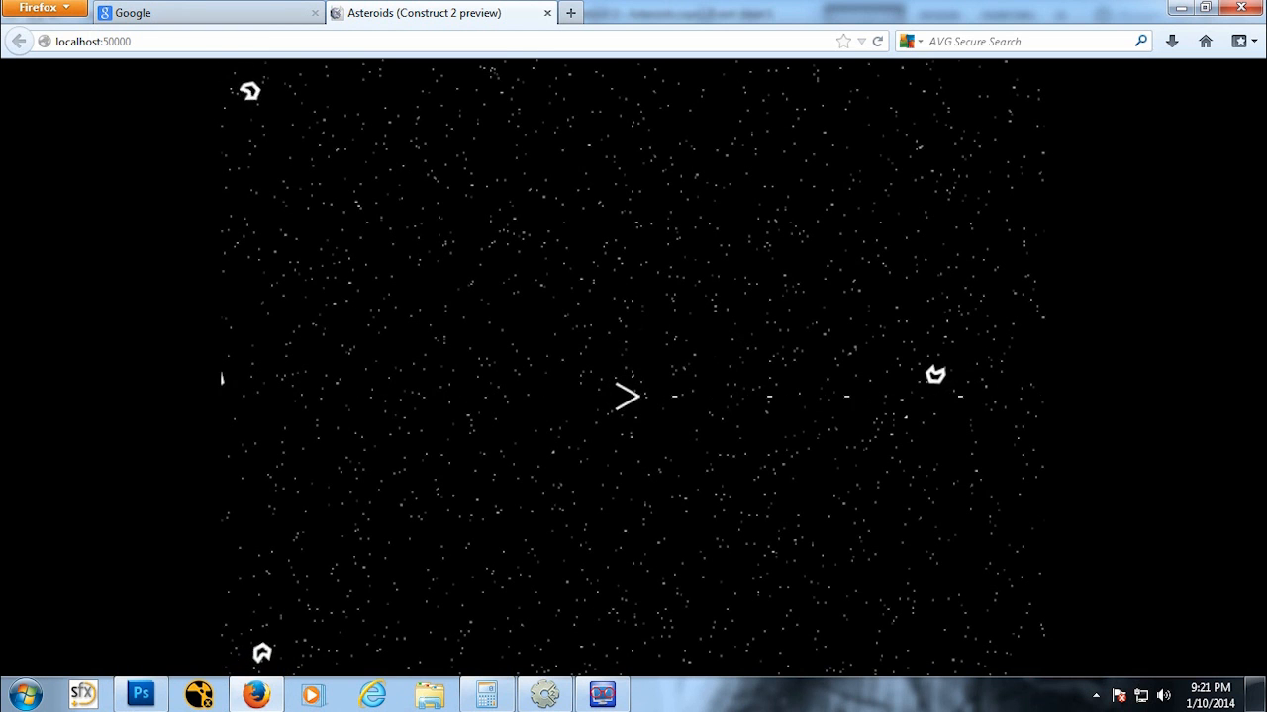
key("space")
key("space")
key("space")
key("space")
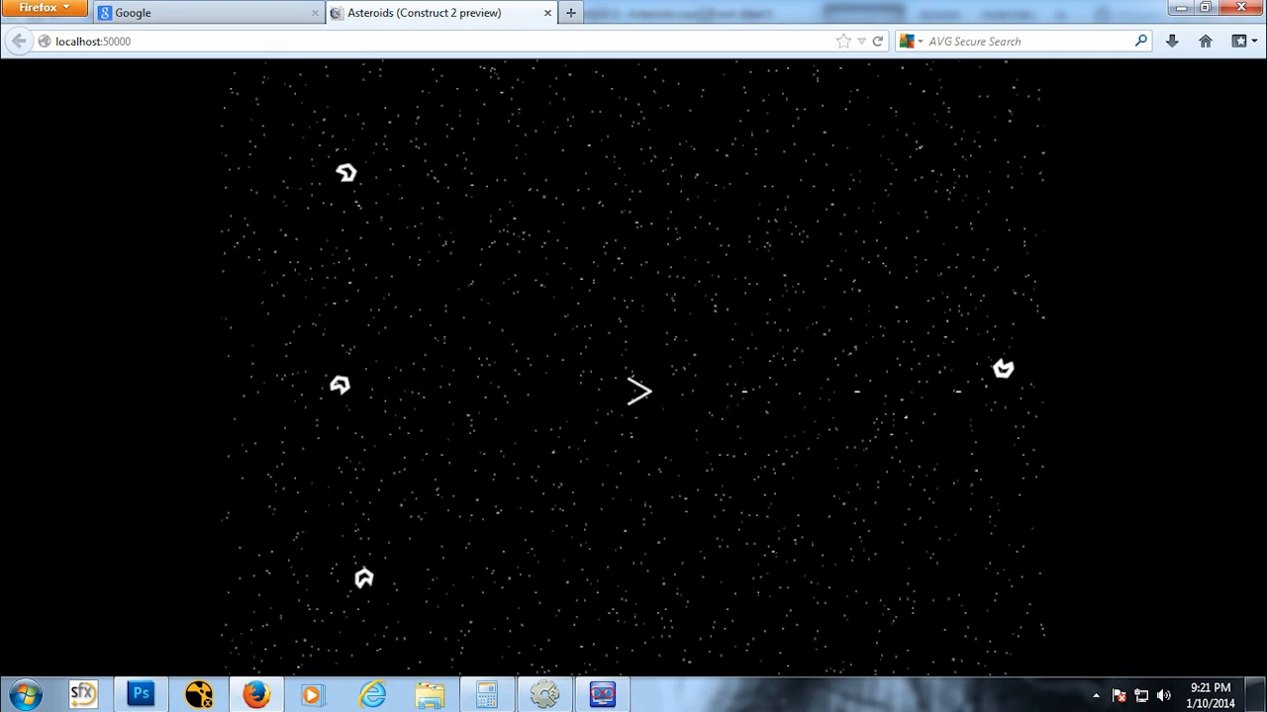
key("Left")
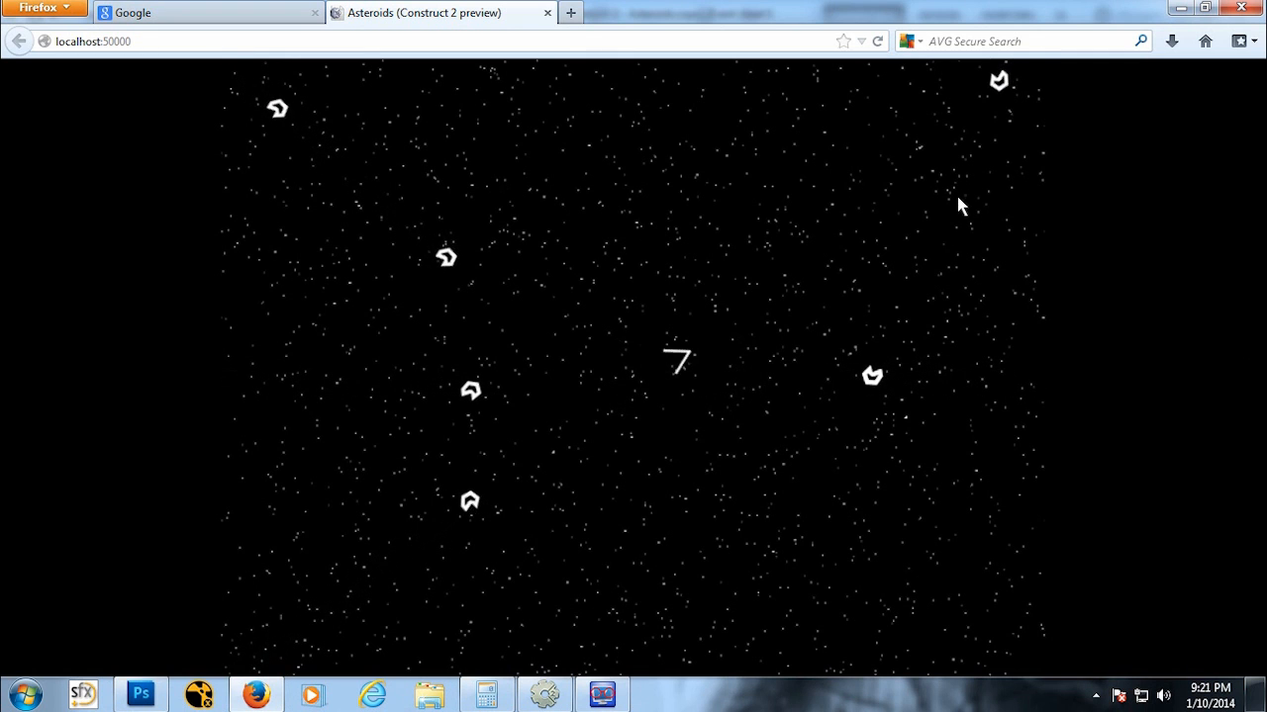
left_click(547, 13)
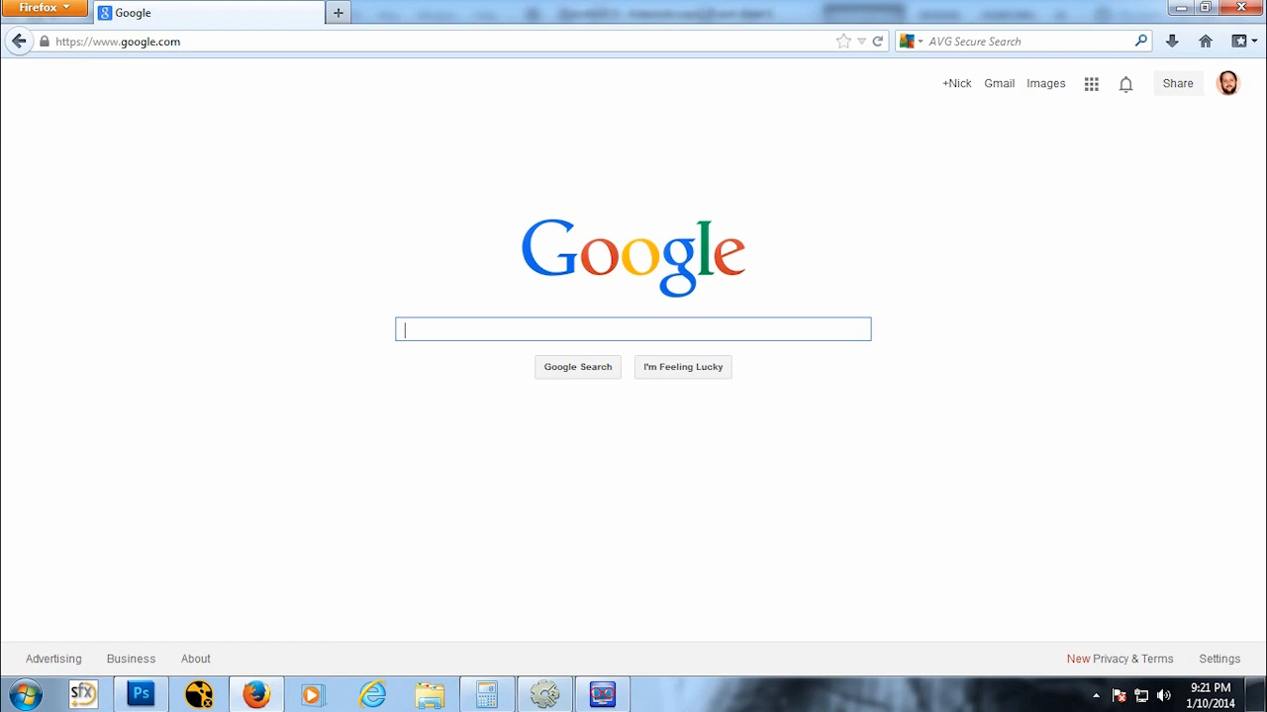
left_click(542, 698)
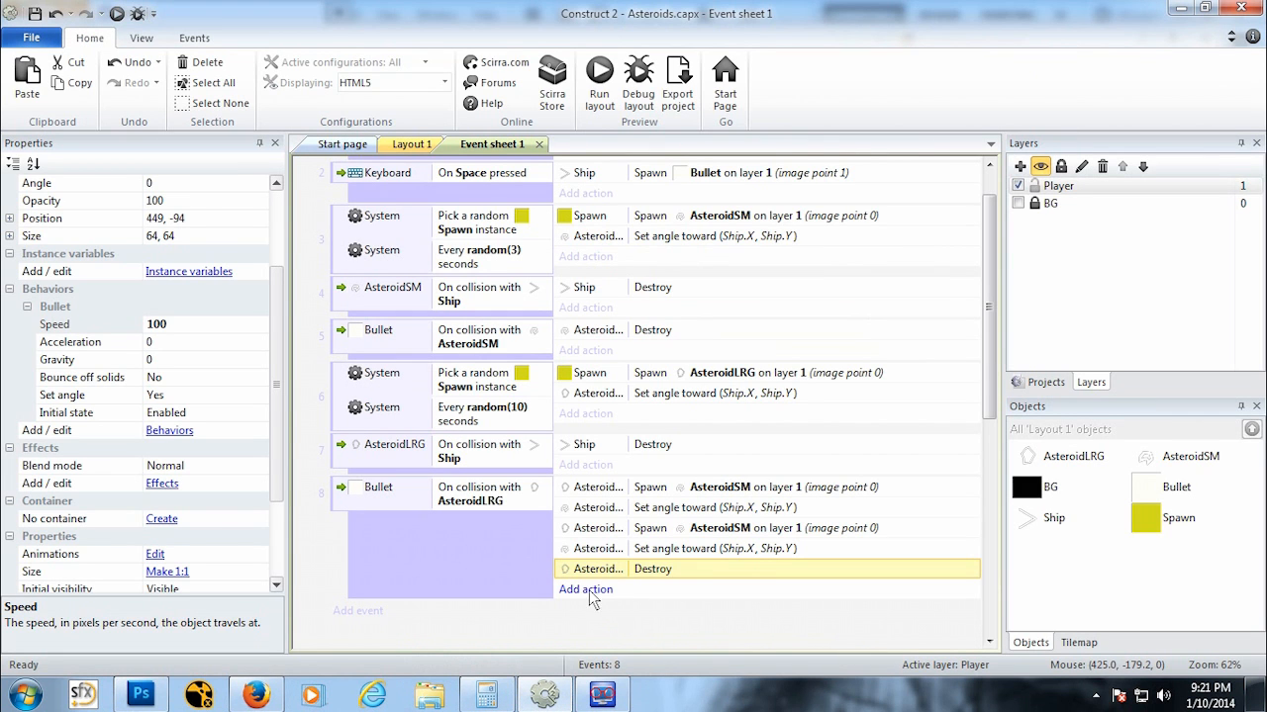
Step: Open the AsteroidLRG sprite's image editor from the layout and add two new image points
left_click(408, 144)
double_click(676, 213)
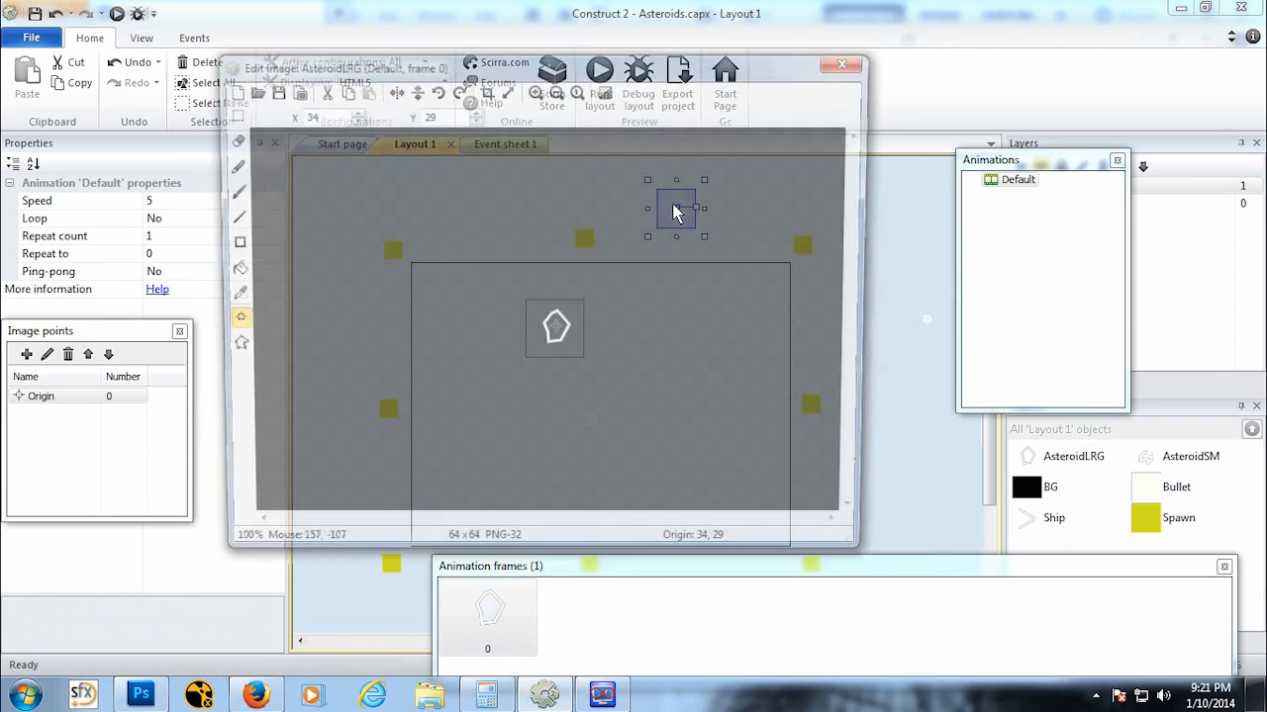
left_click(27, 355)
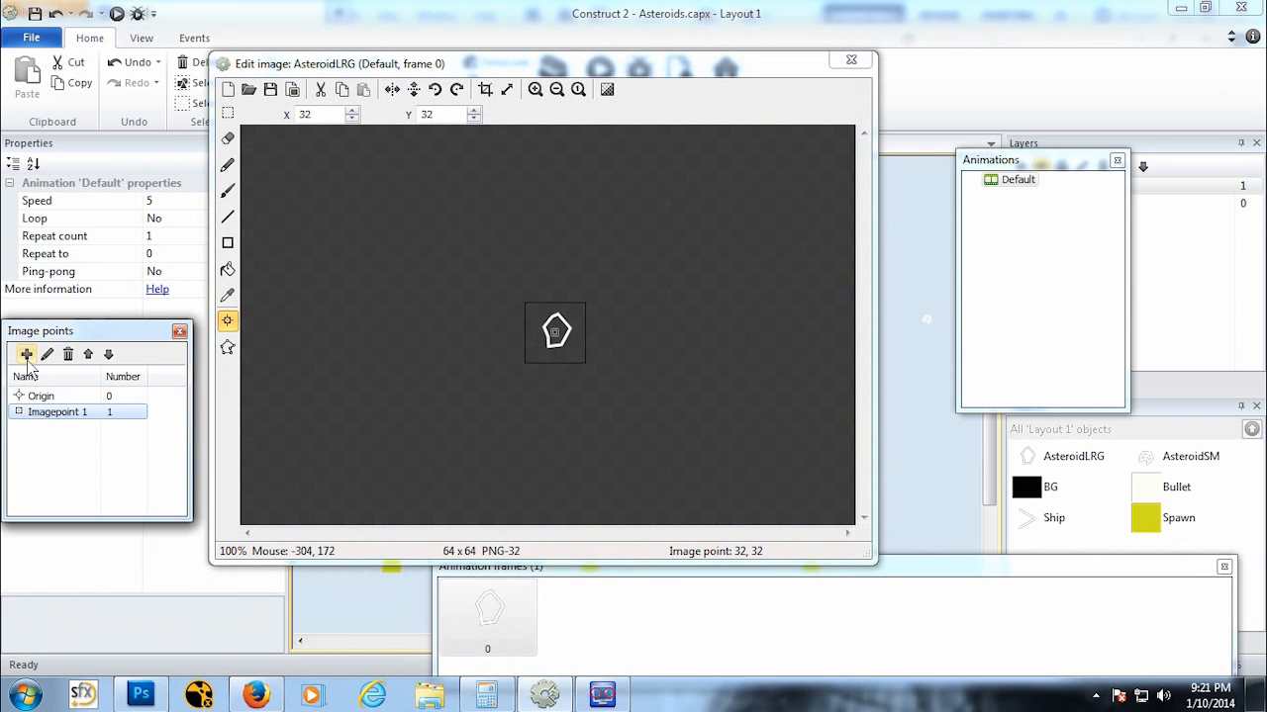
left_click(27, 355)
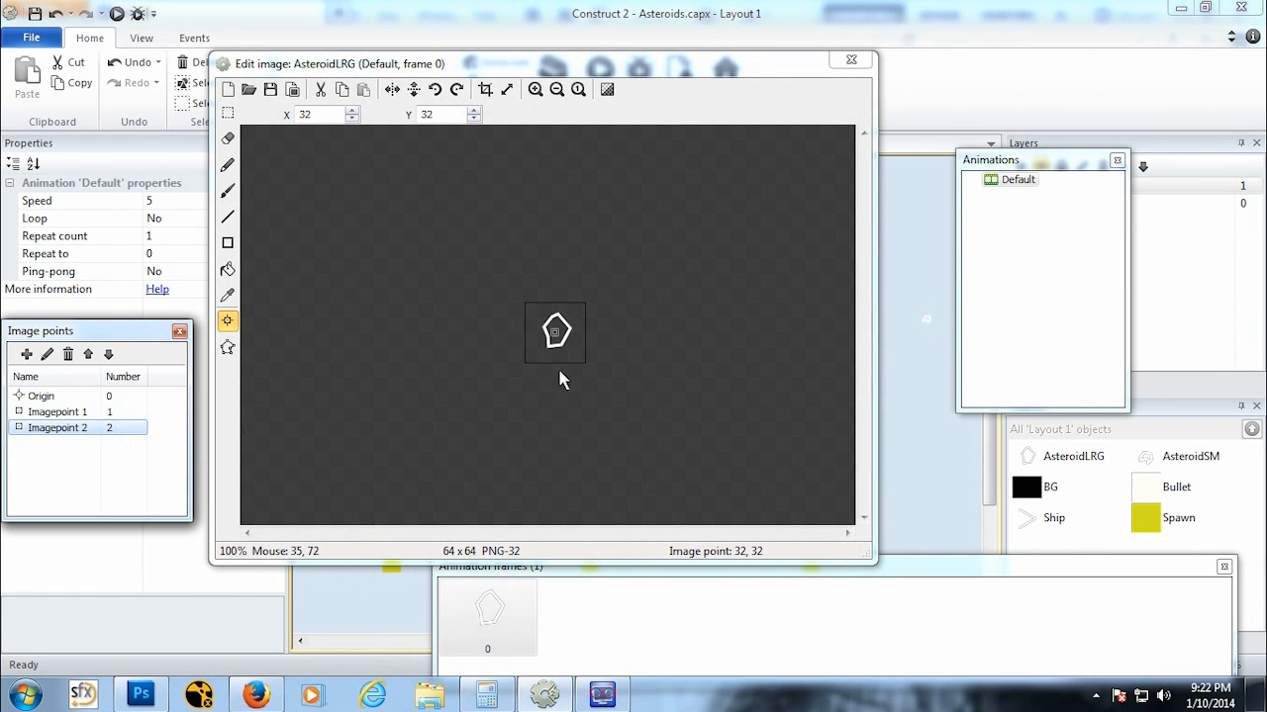
Step: Place Imagepoint 2 at about 36, 6 and Imagepoint 1 at about 23, 52 on the asteroid, then close the image editor
left_click(559, 309)
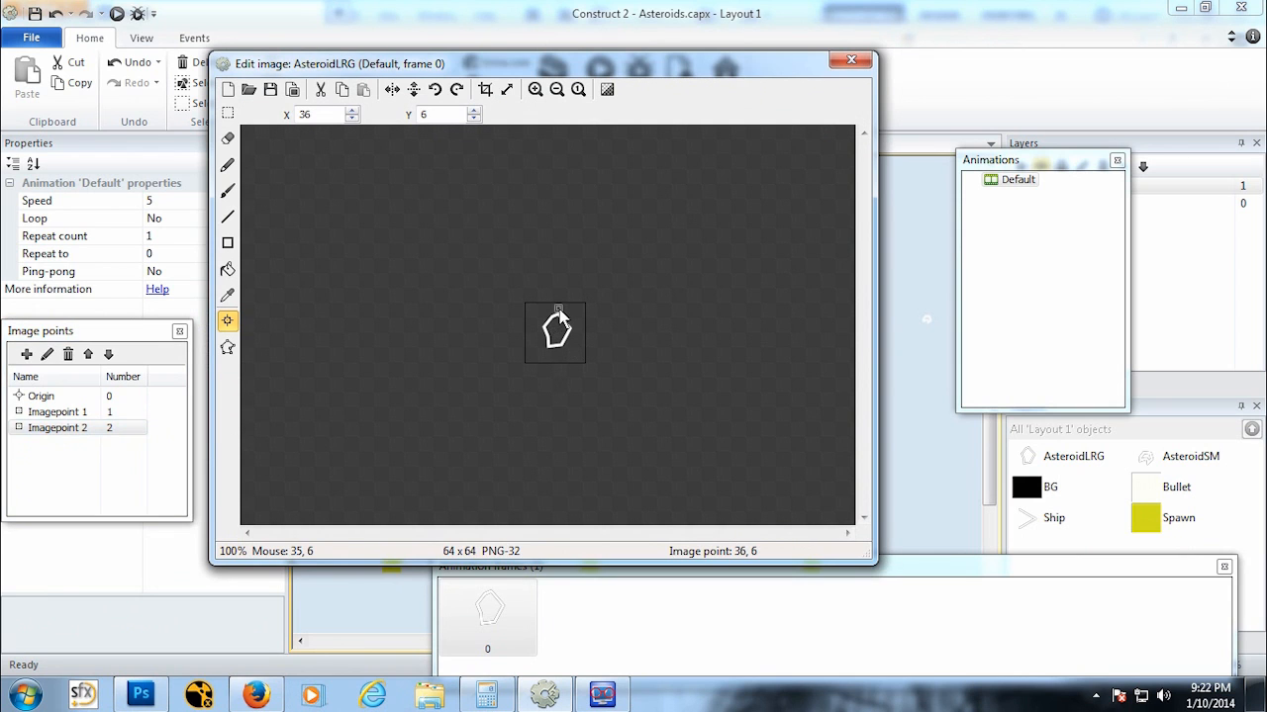
left_click(58, 412)
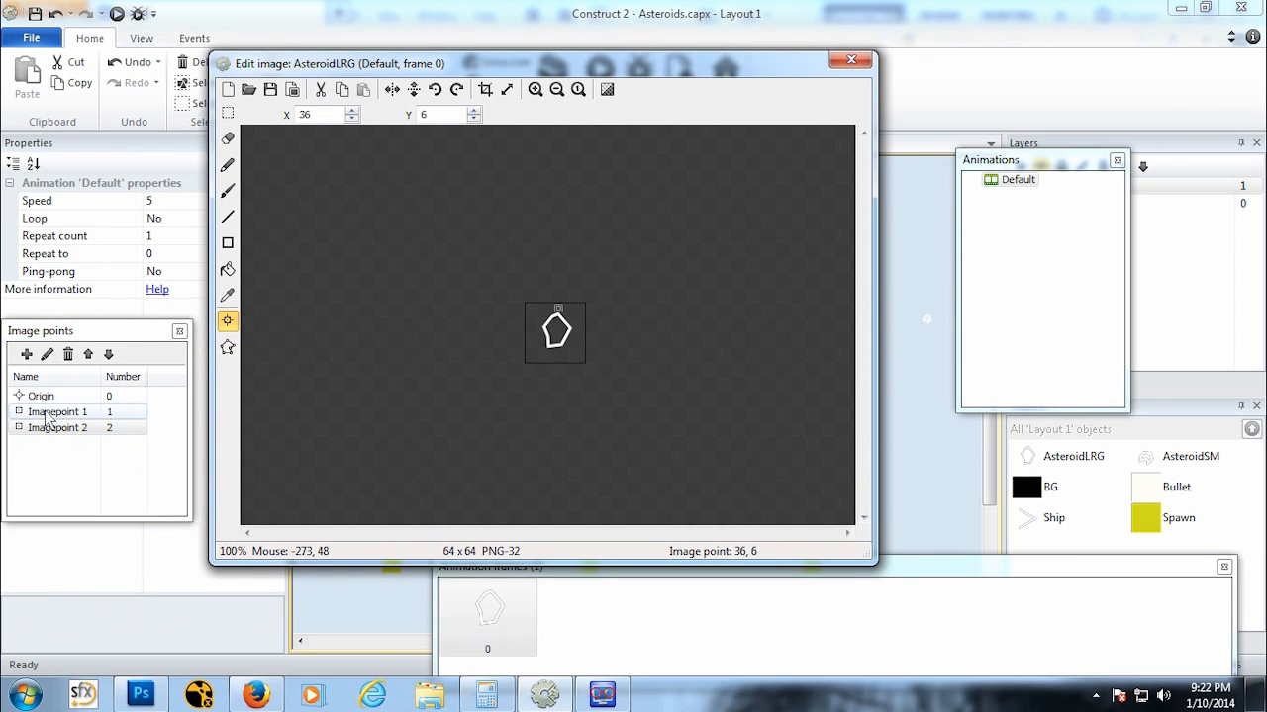
left_click(548, 354)
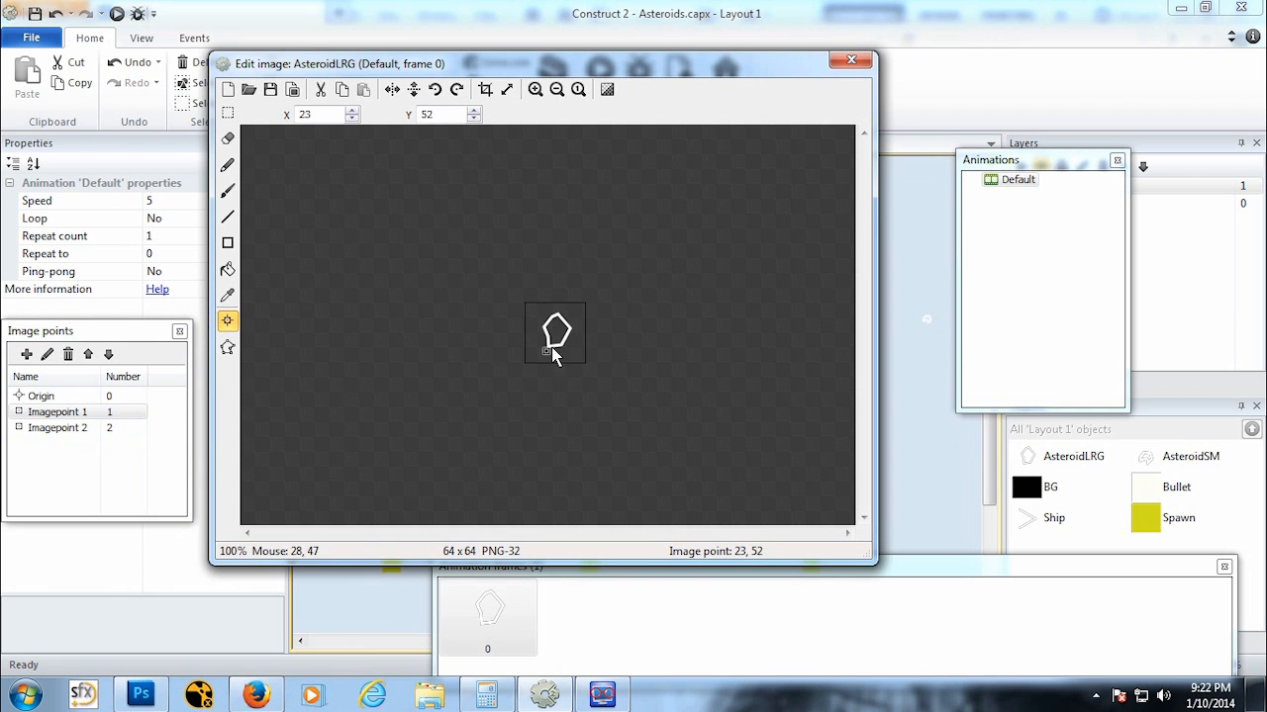
left_click(41, 397)
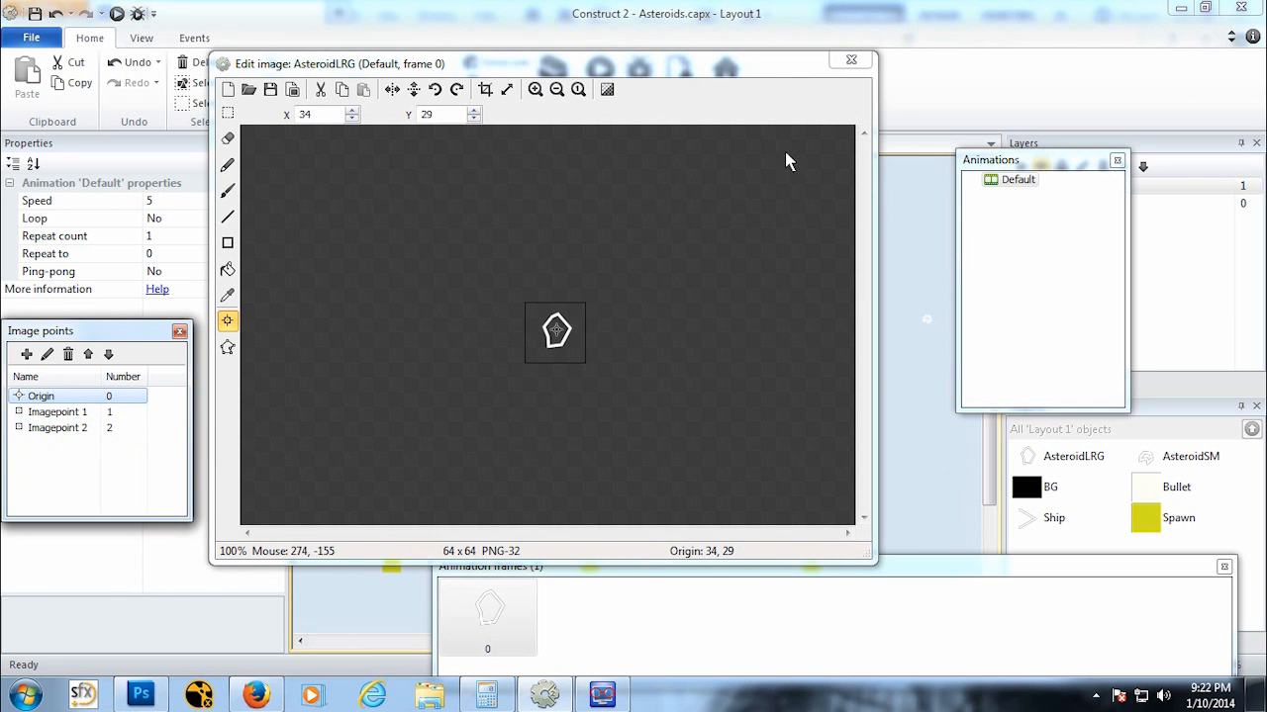
left_click(851, 62)
Step: Set the first AsteroidSM spawn action in event 8 to spawn from image point 1
left_click(517, 145)
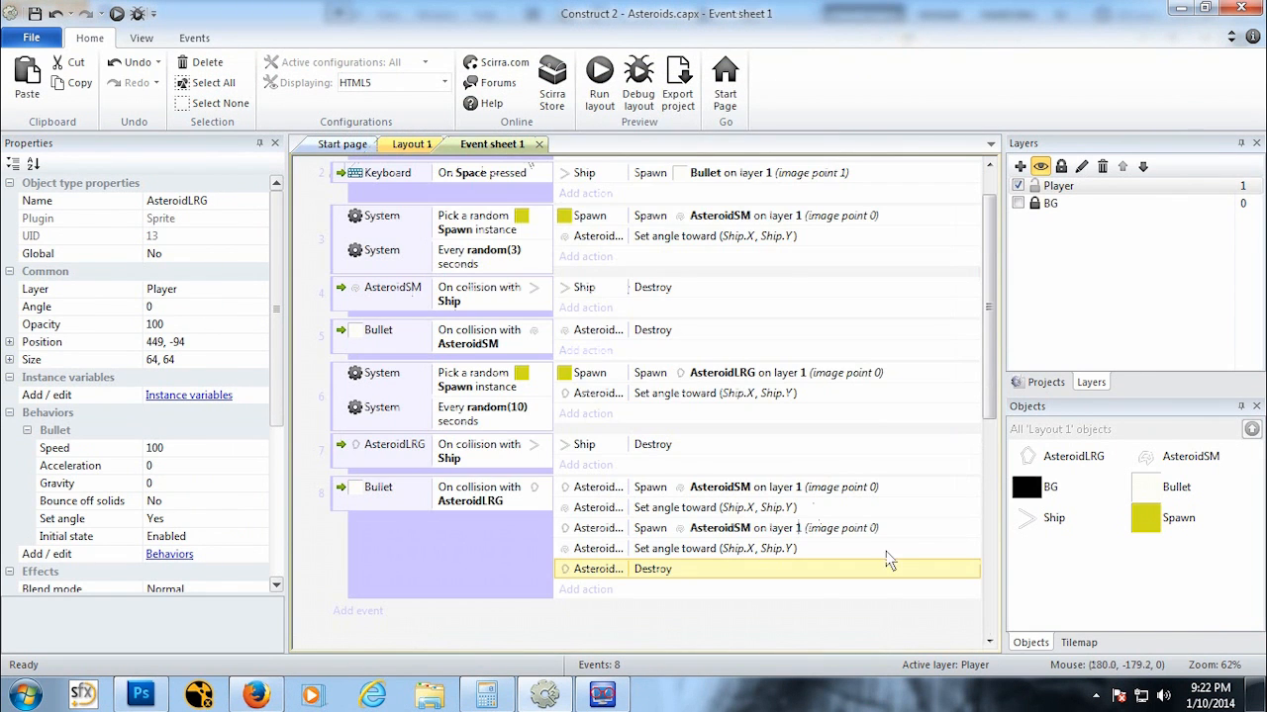
double_click(782, 489)
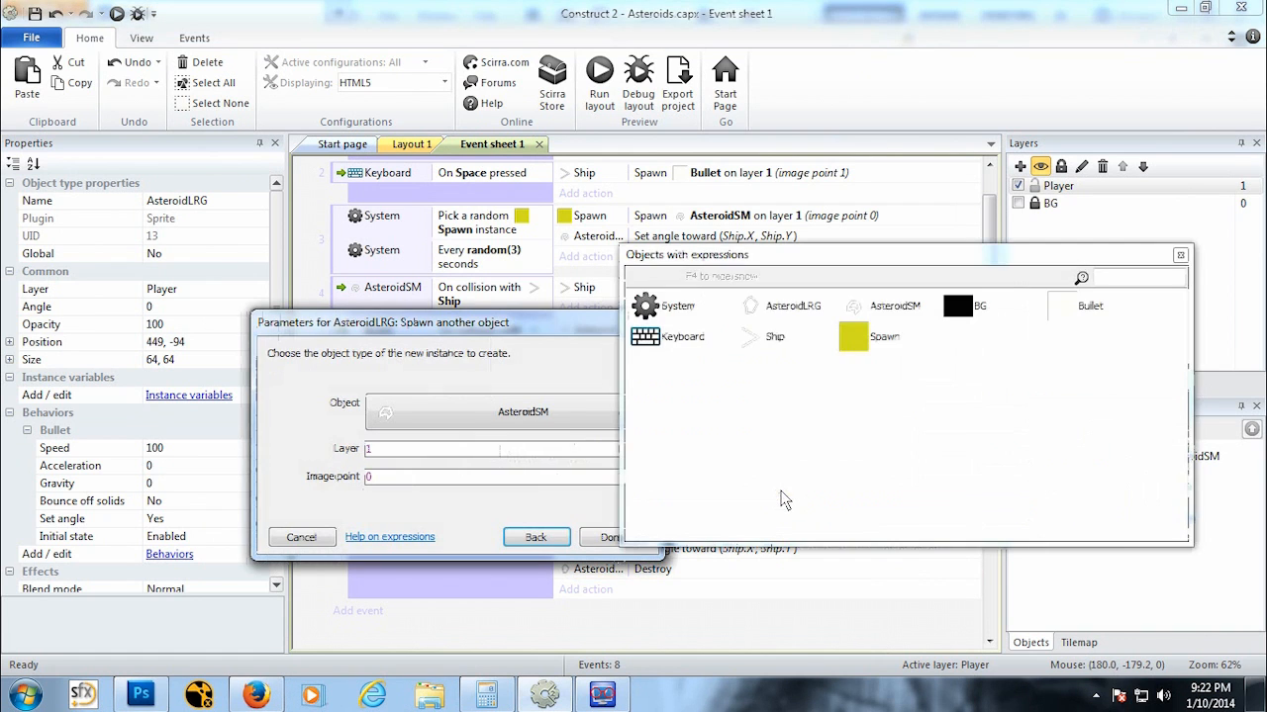
left_click(364, 483)
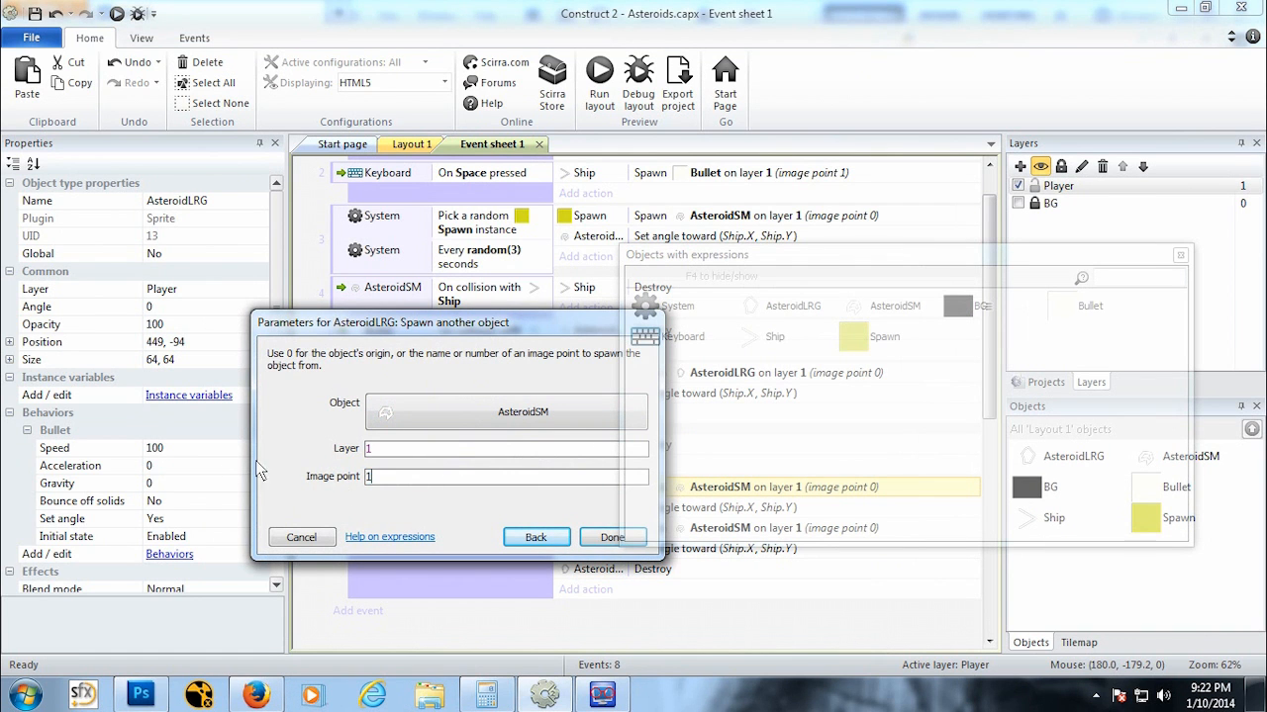
left_click(633, 540)
Step: Set the second AsteroidSM spawn action in event 8 to spawn from image point 2
double_click(765, 530)
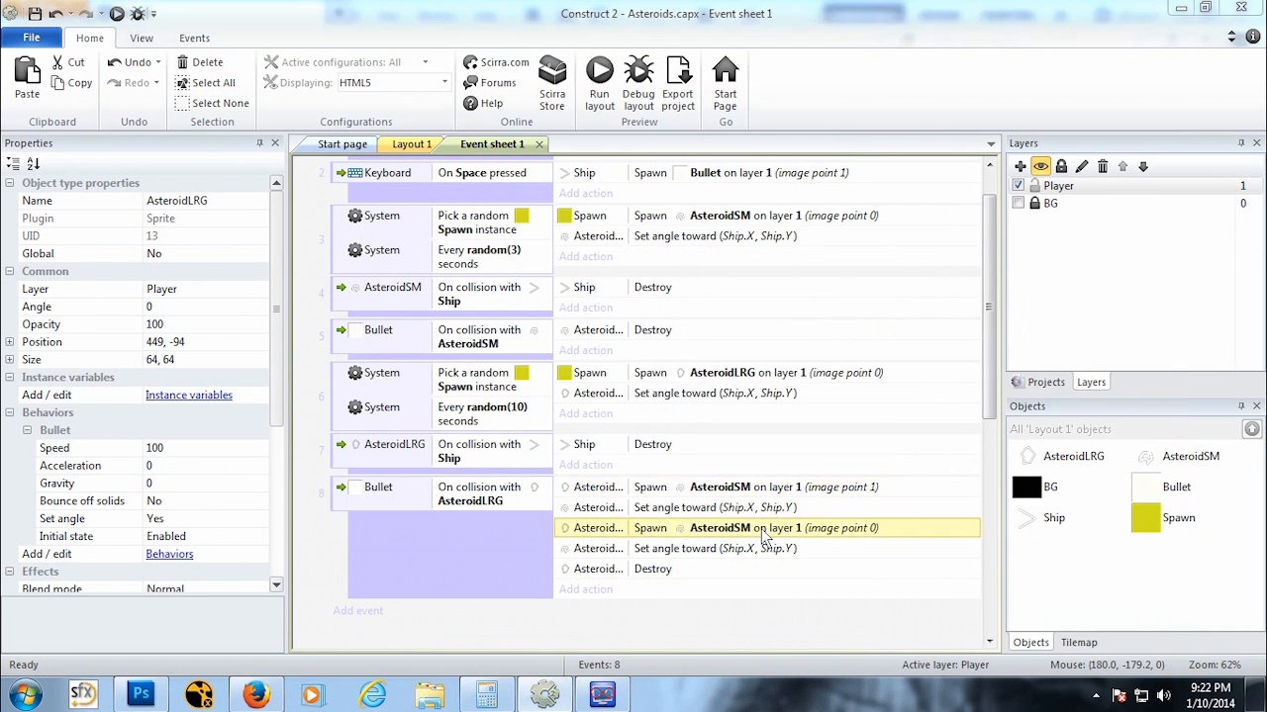
left_click(396, 479)
type("2")
left_click(612, 540)
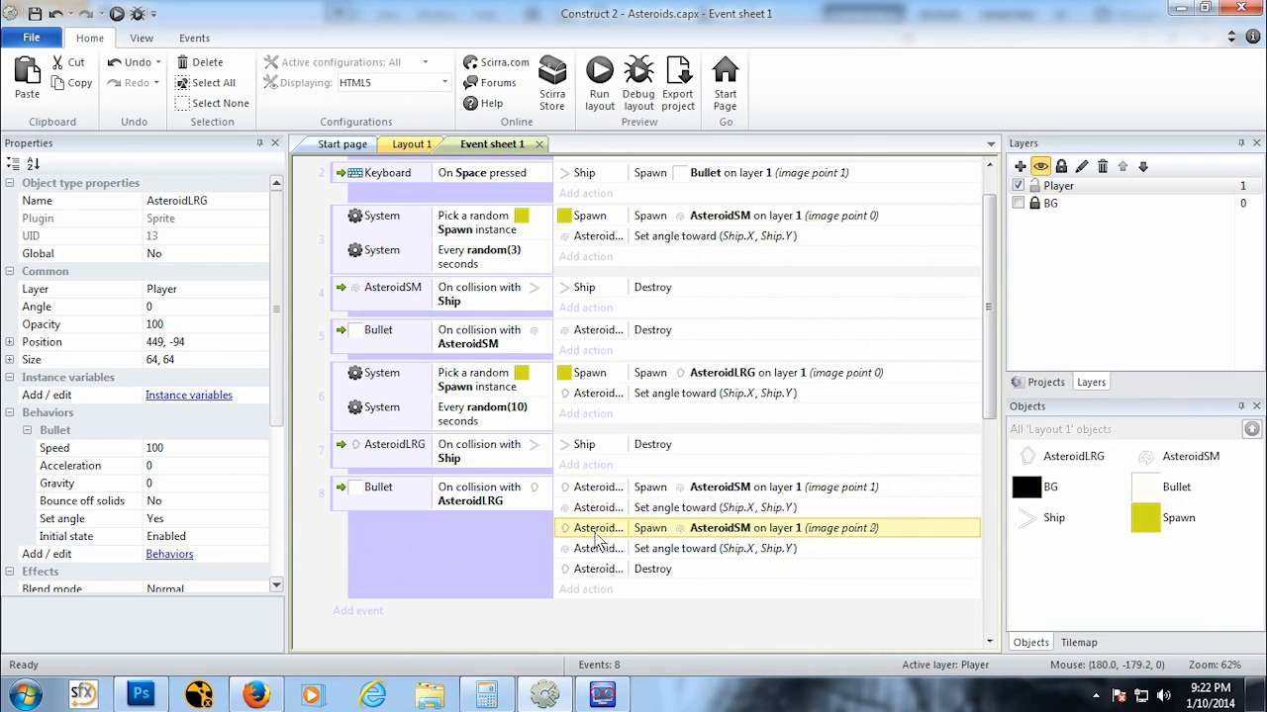
Step: Run the layout preview and play the game to test the asteroid splitting from image points
left_click(117, 14)
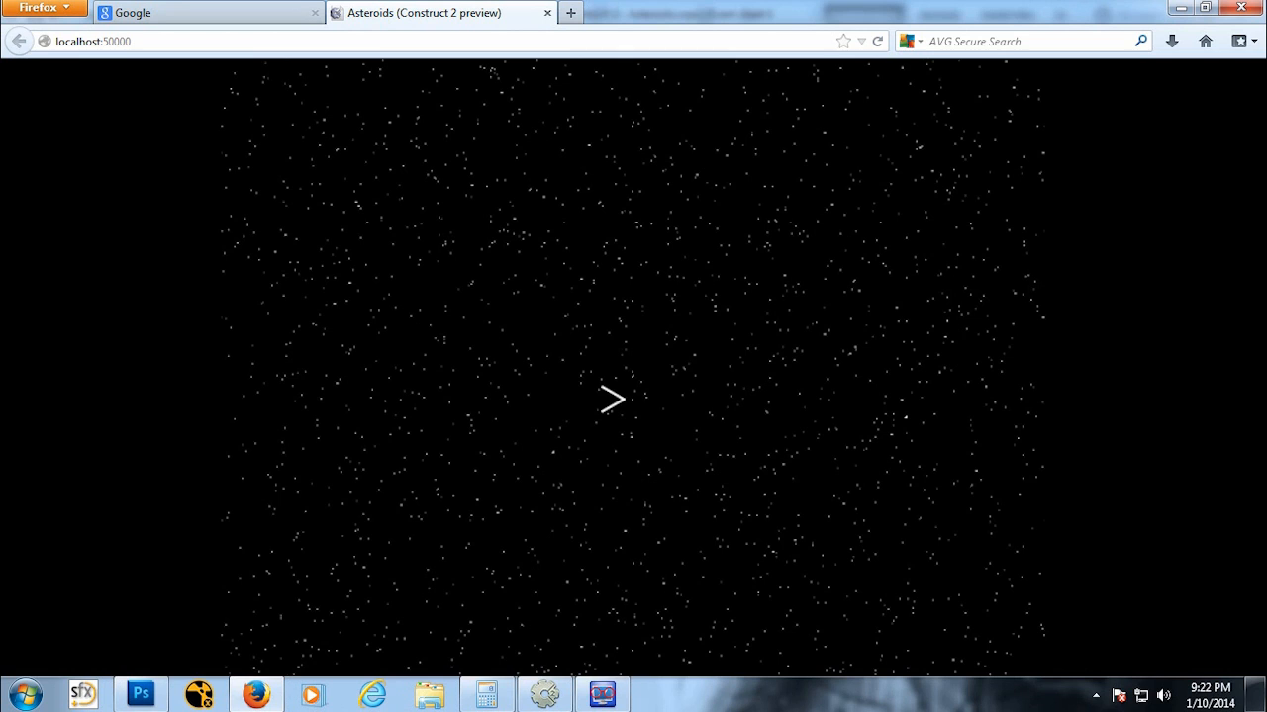
key("Left")
key("Up")
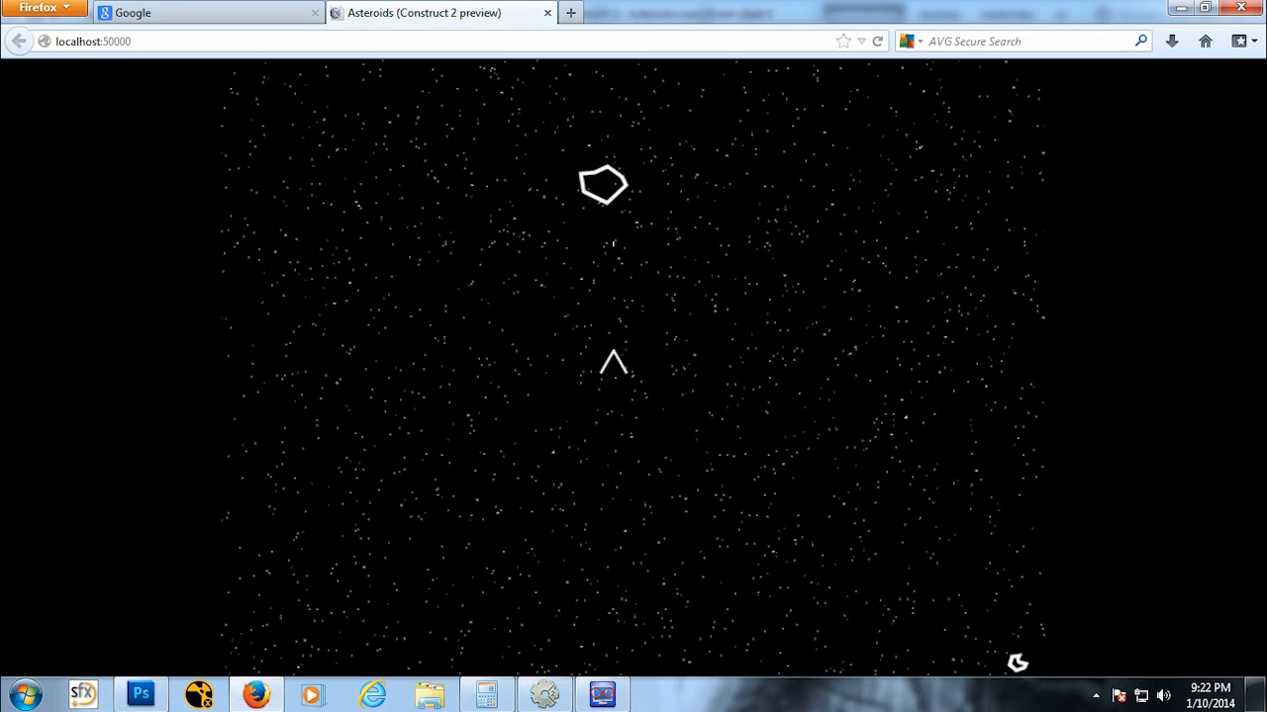
key("space")
key("space")
key("space")
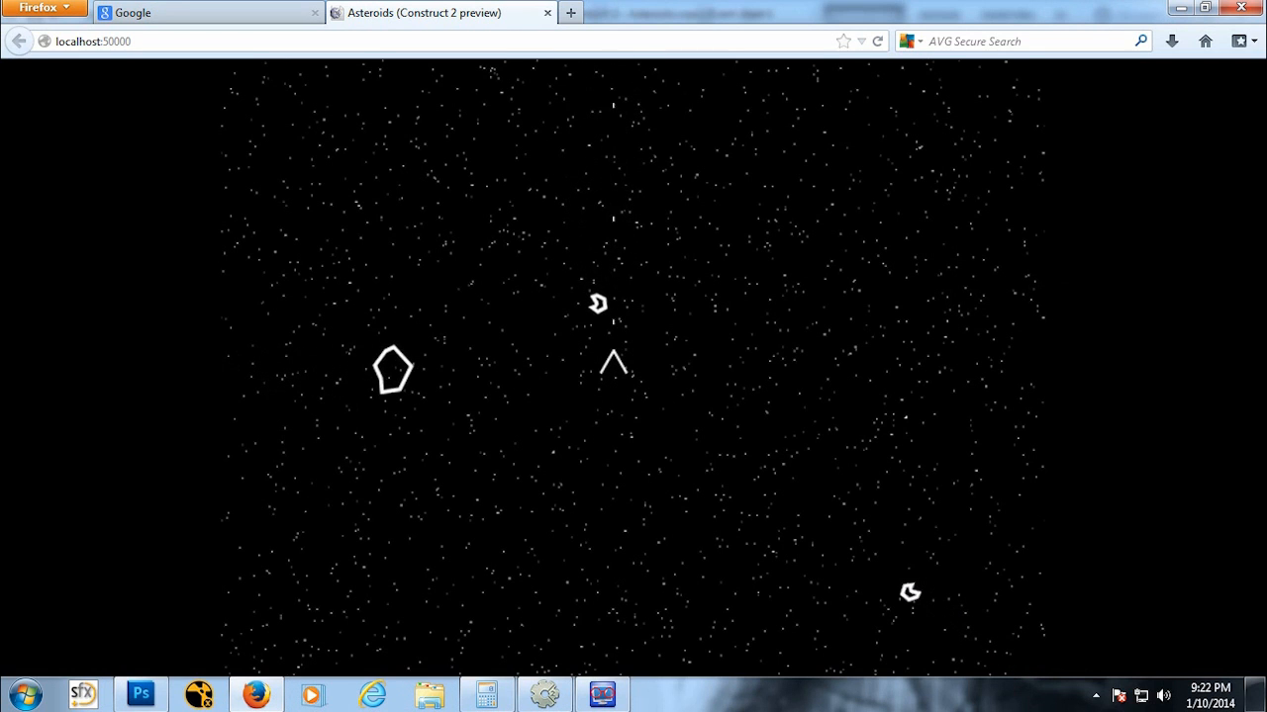
key("Left")
key("space")
key("Right")
key("Up")
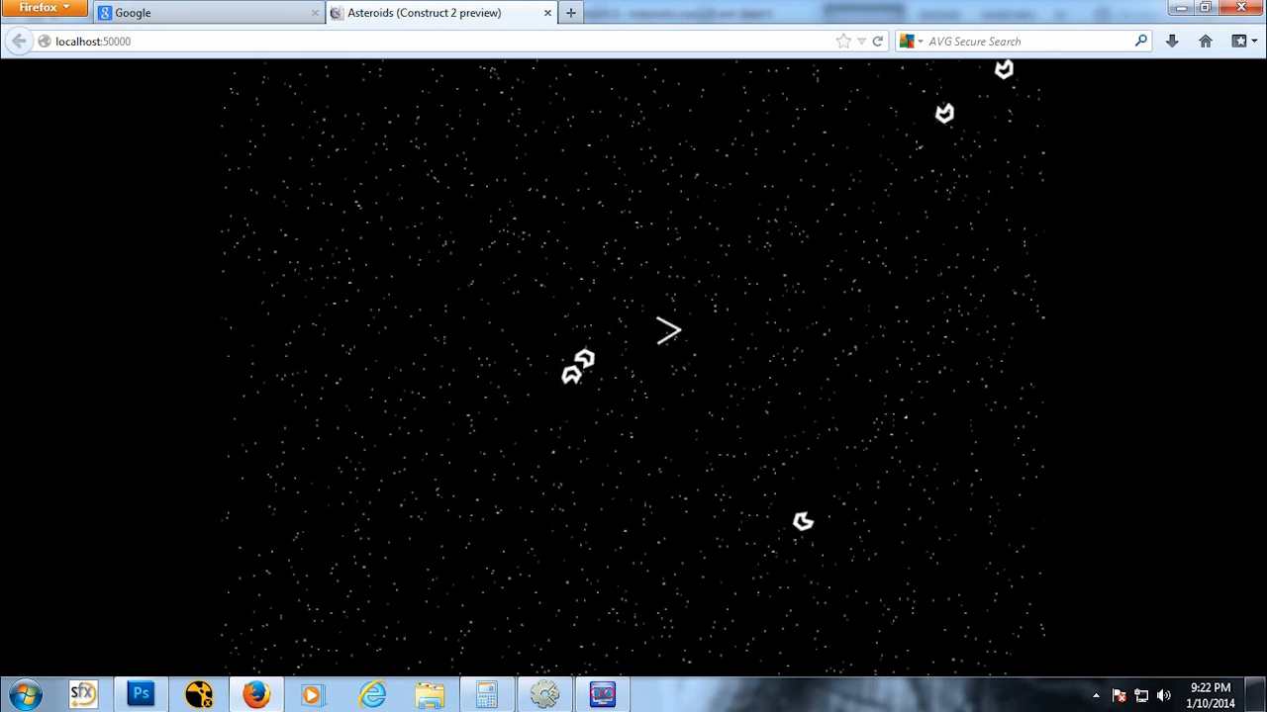
key("Right")
key("Left")
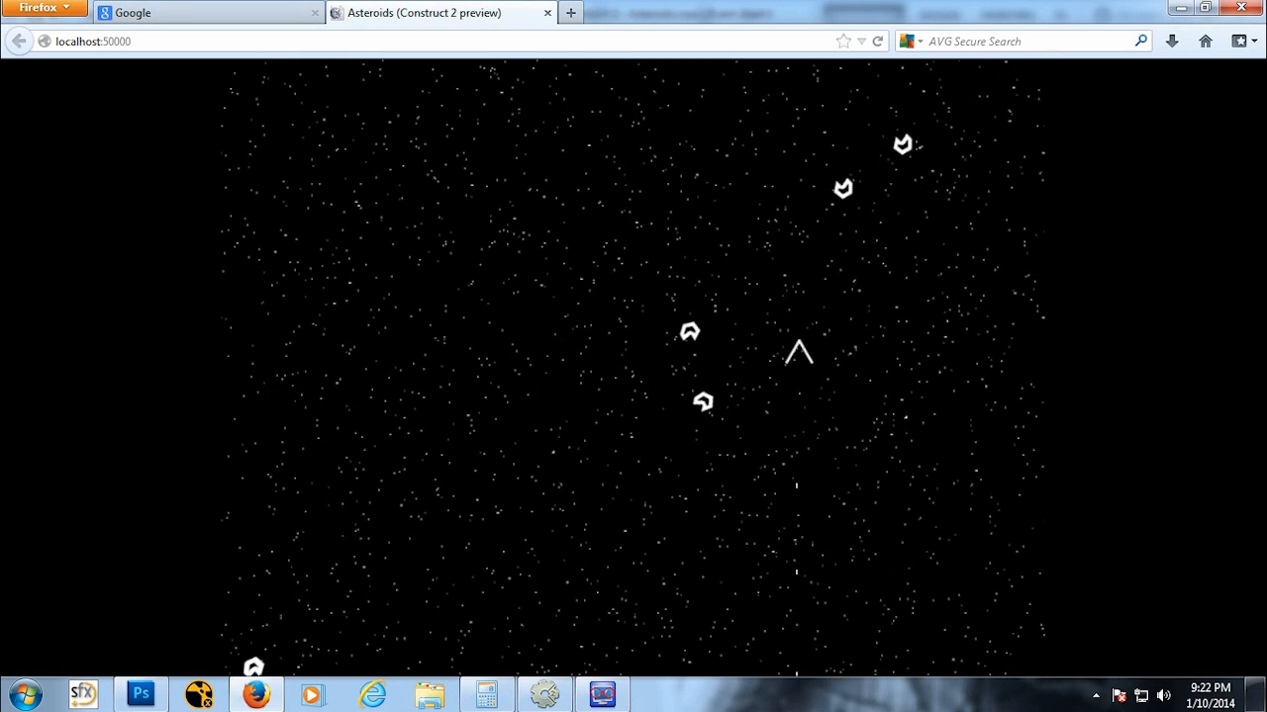
key("space")
key("space")
key("space")
key("Left")
key("Down")
key("Left")
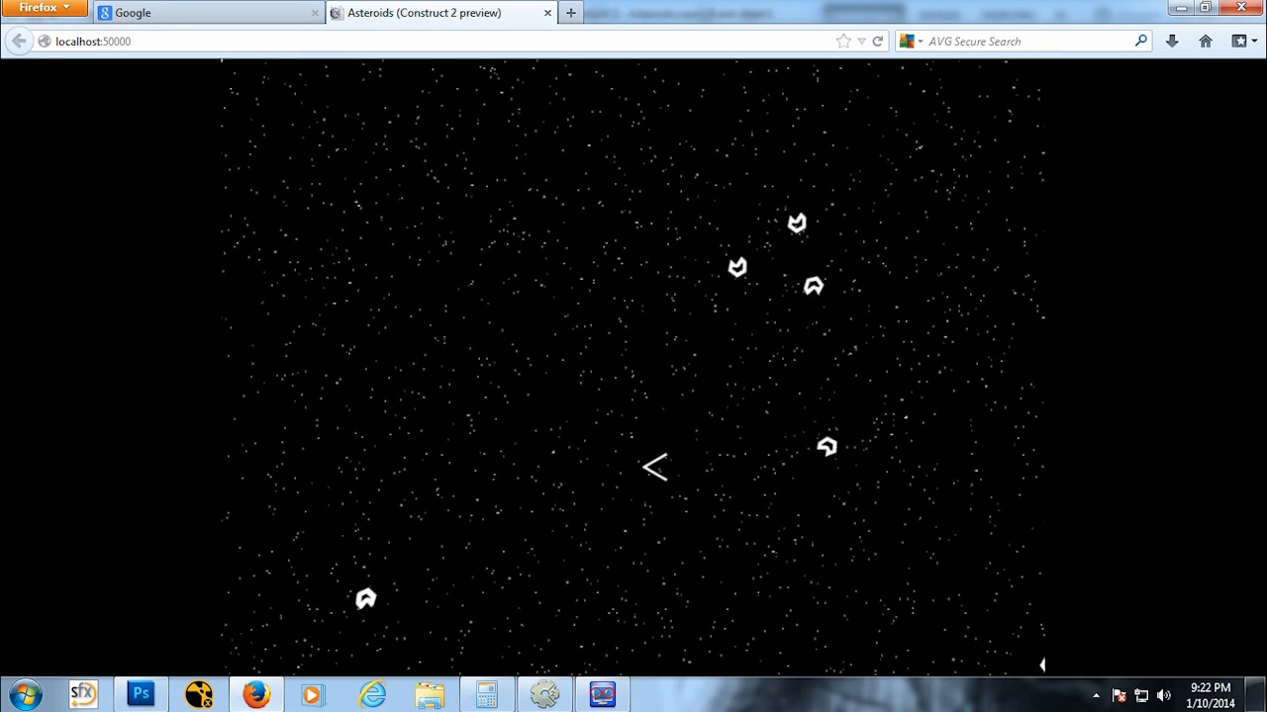
key("Up")
key("Right")
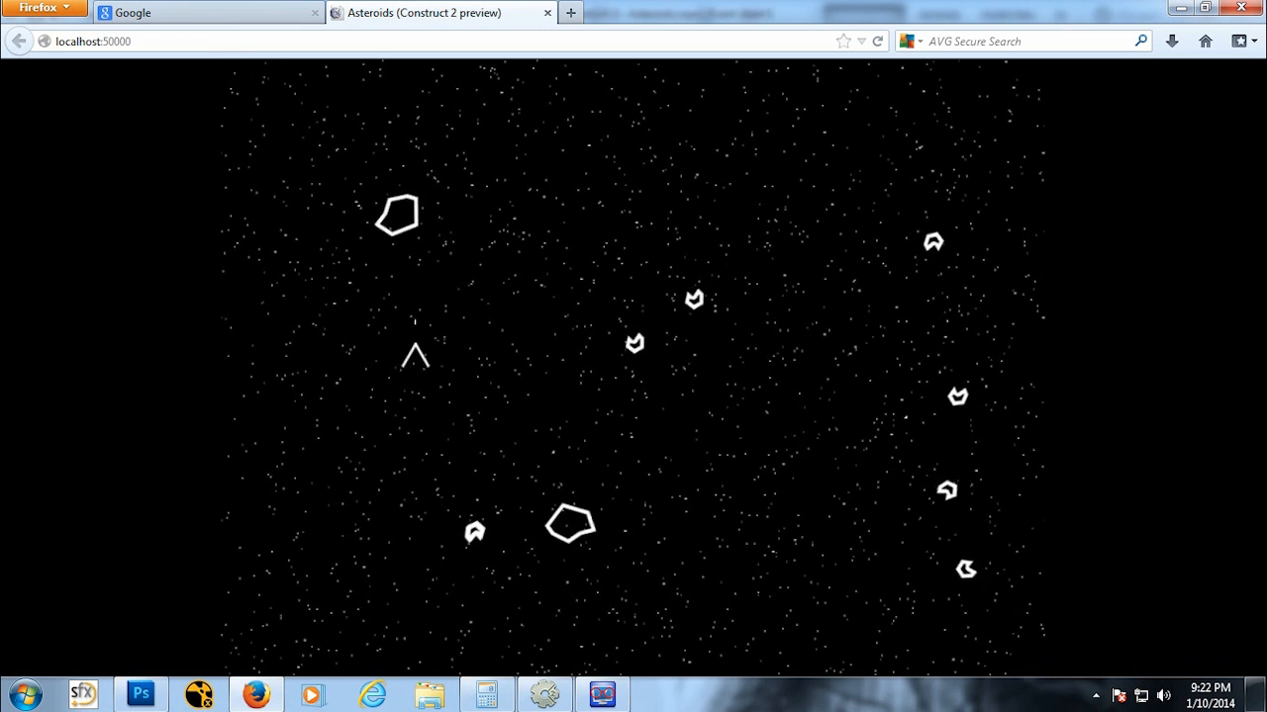
key("space")
key("space")
key("space")
key("Down")
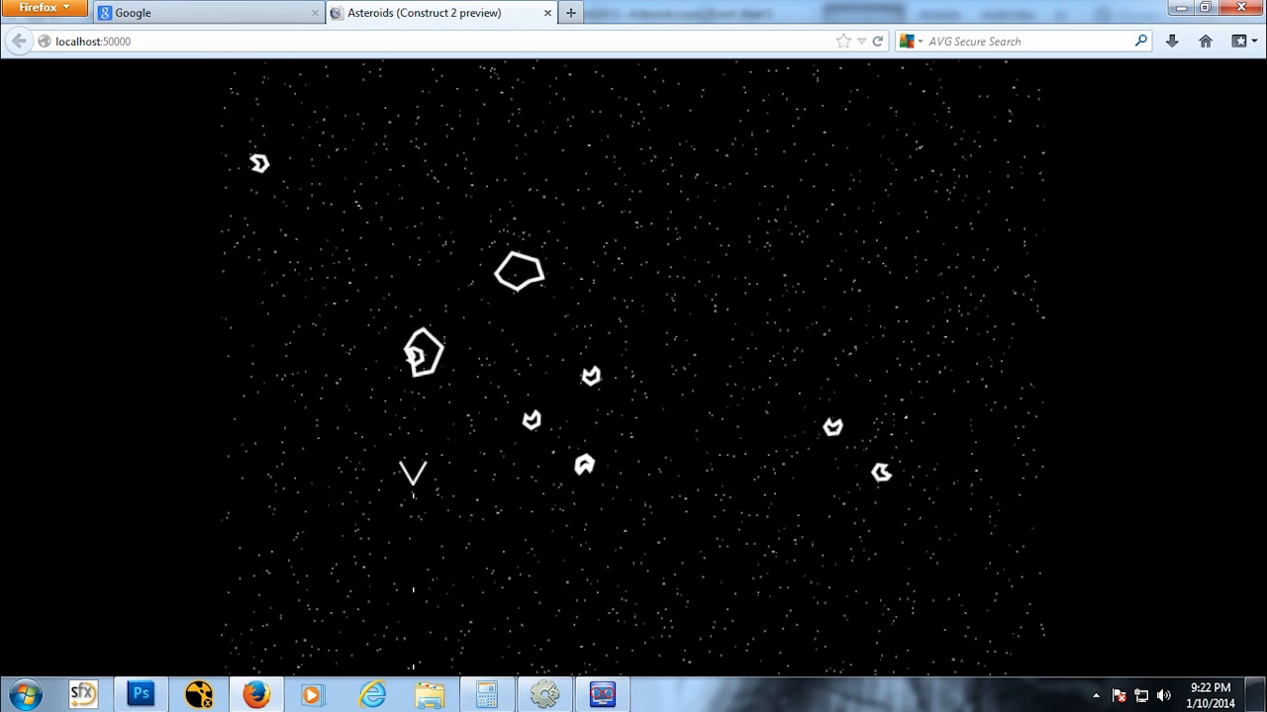
key("Up")
key("Right")
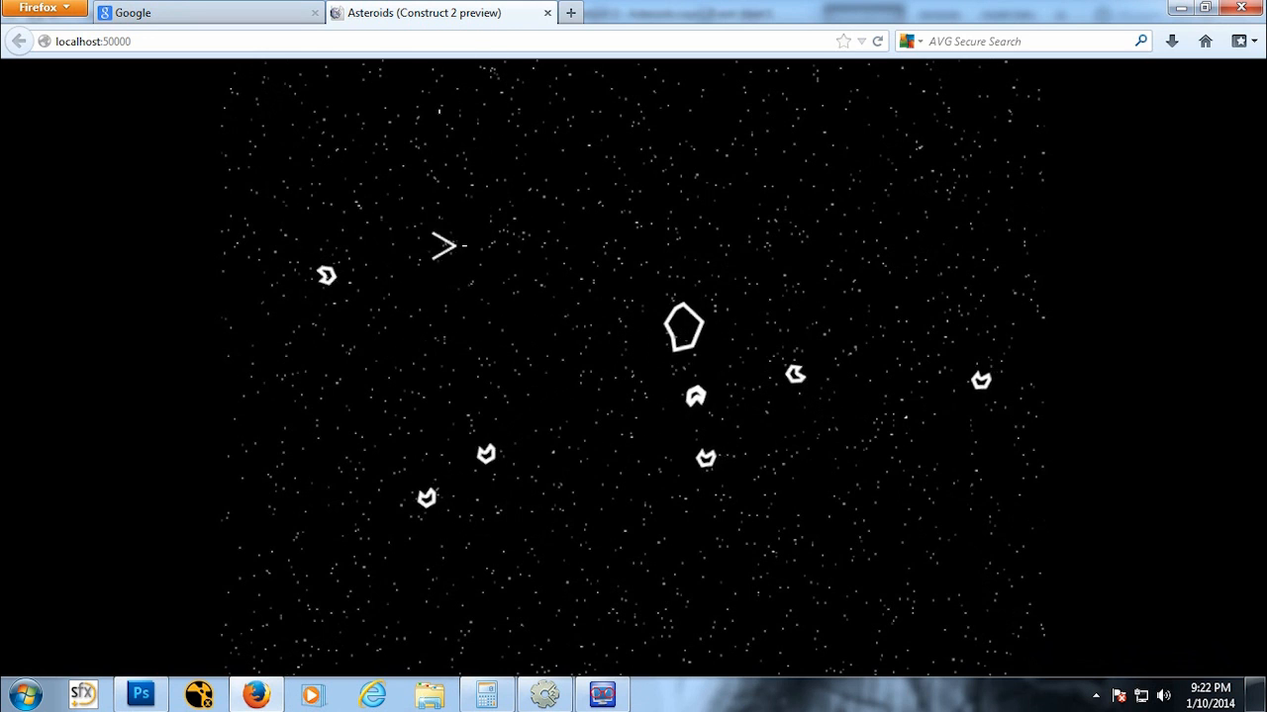
key("space")
key("space")
key("space")
key("space")
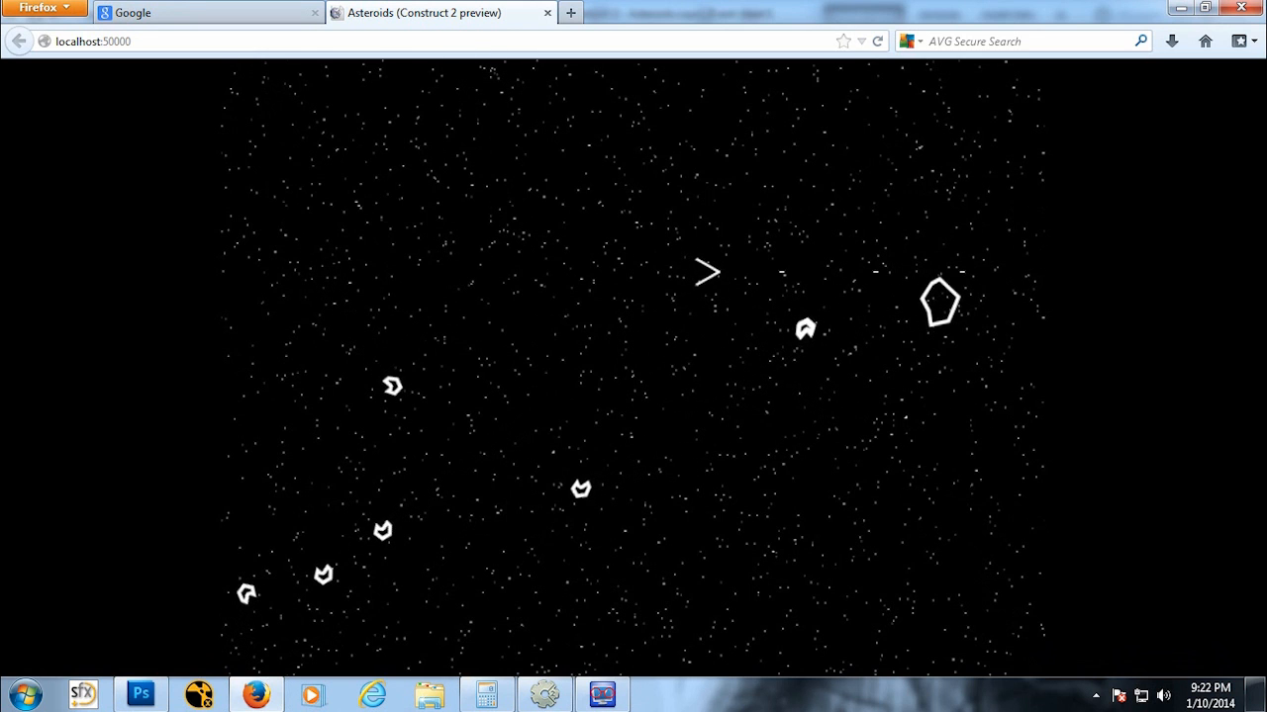
key("Down")
key("Right")
key("space")
key("Up")
key("Left")
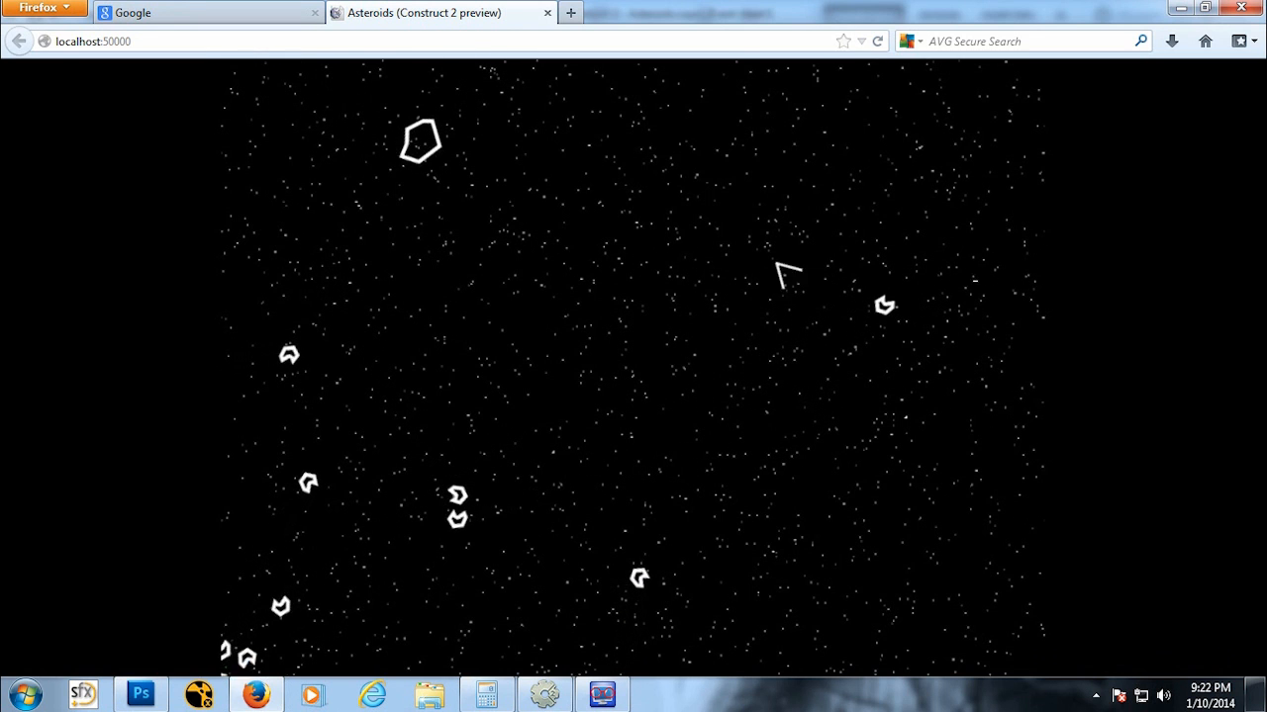
key("space")
key("space")
key("space")
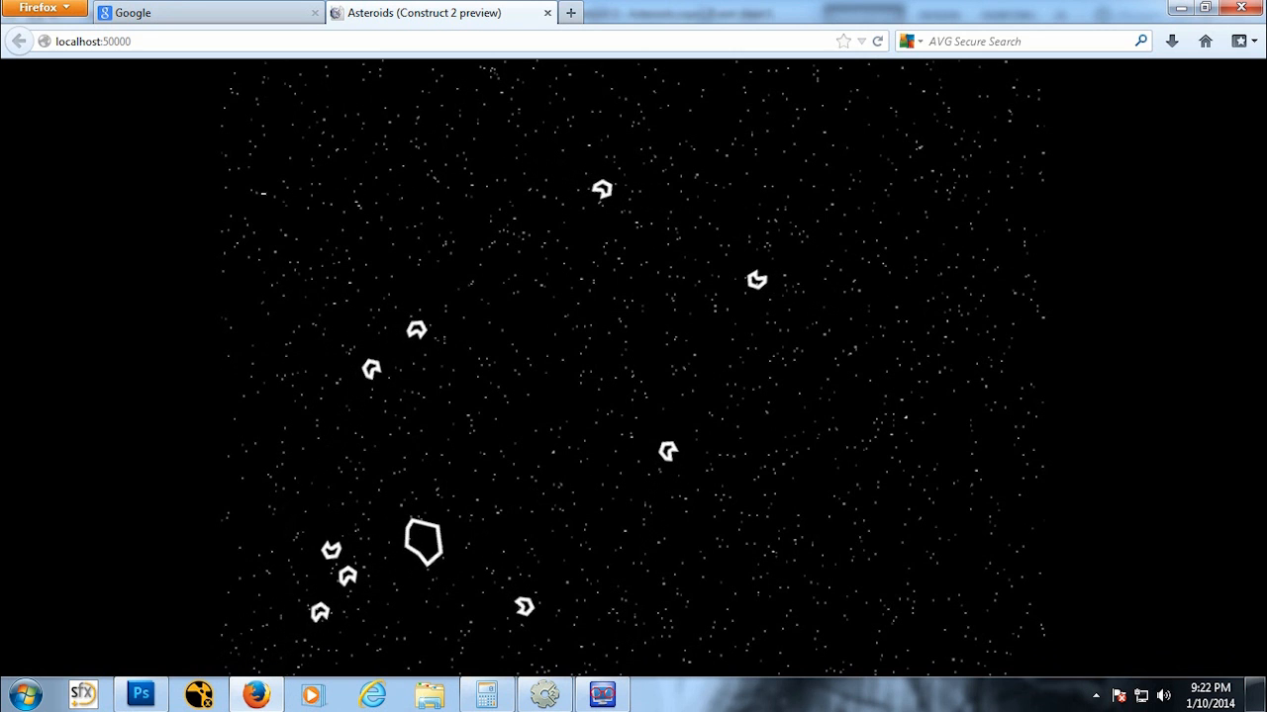
Step: Close the preview and set the AsteroidLRG sprite's Bullet speed to 50
left_click(548, 12)
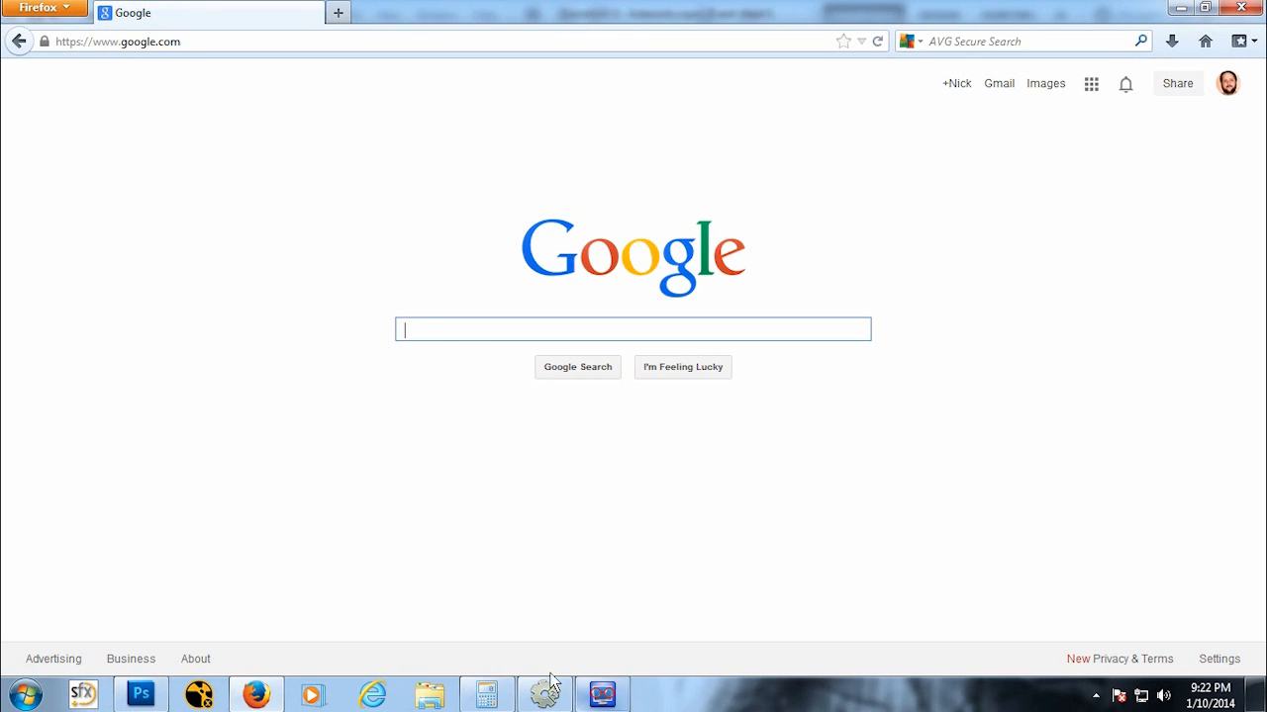
left_click(602, 695)
left_click(406, 145)
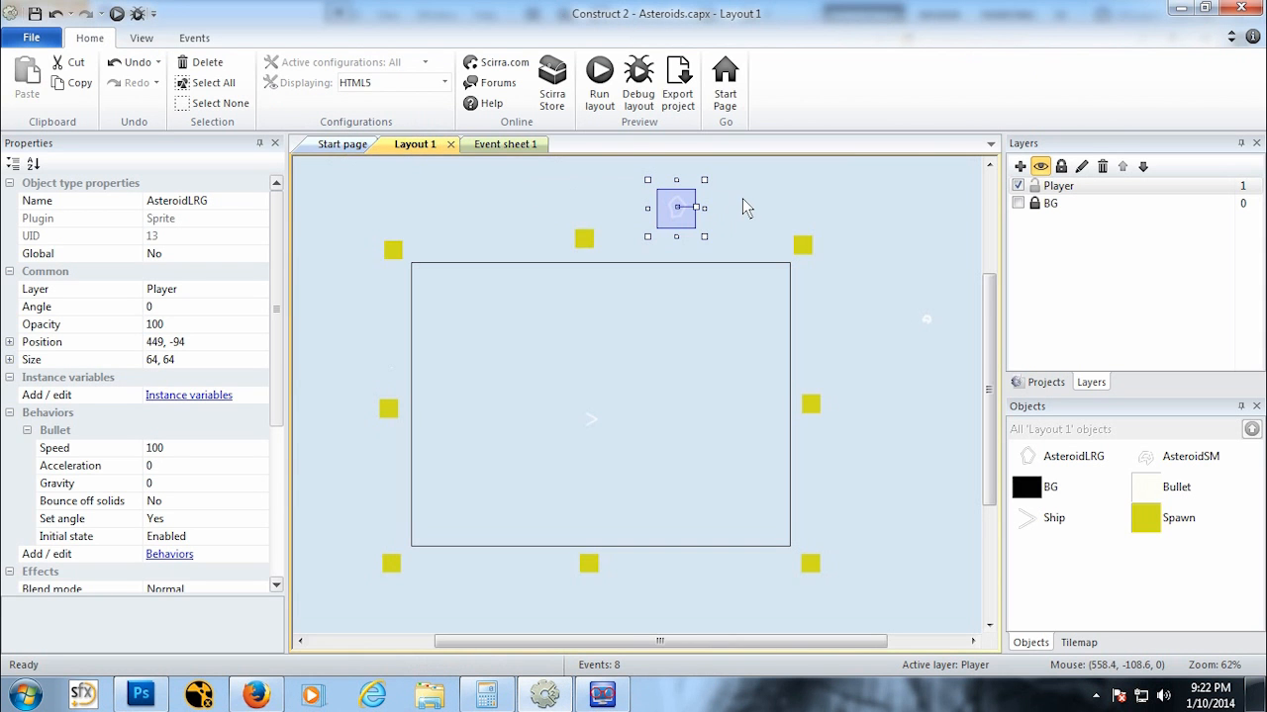
left_click(236, 450)
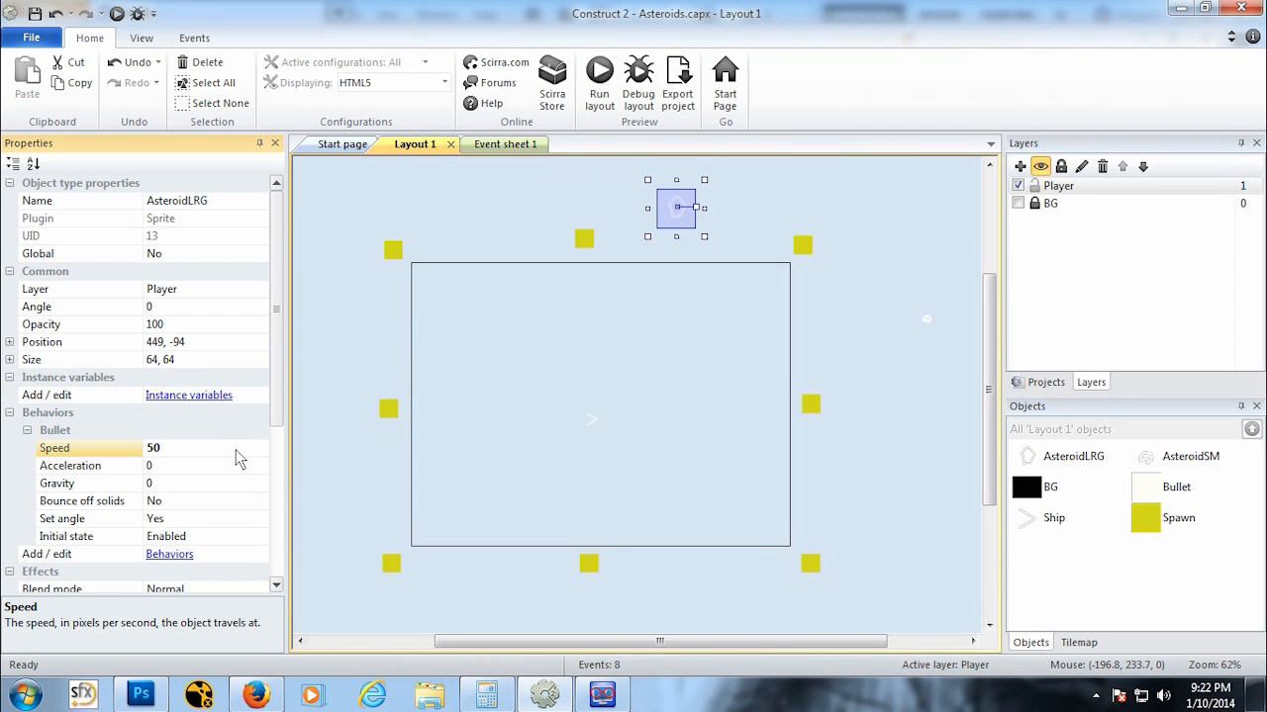
Step: Select an AsteroidSM instance and set its Bullet speed to 75
left_click(926, 319)
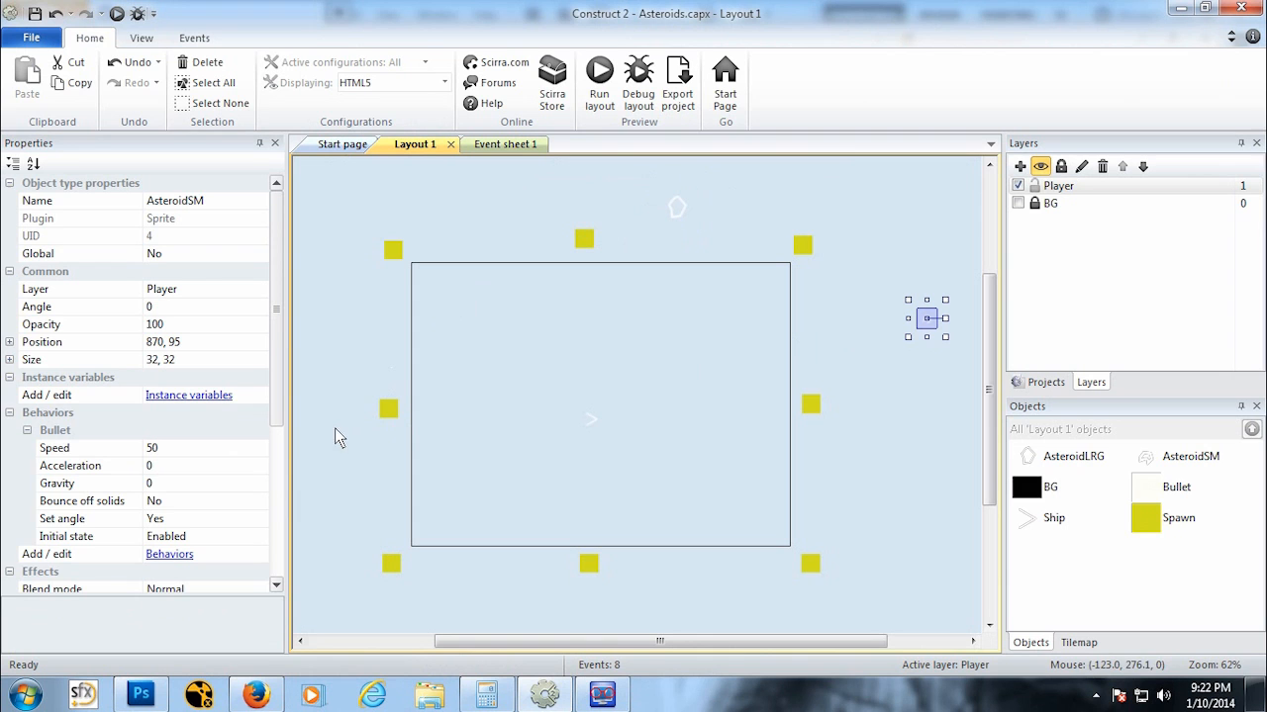
left_click(222, 450)
type("75")
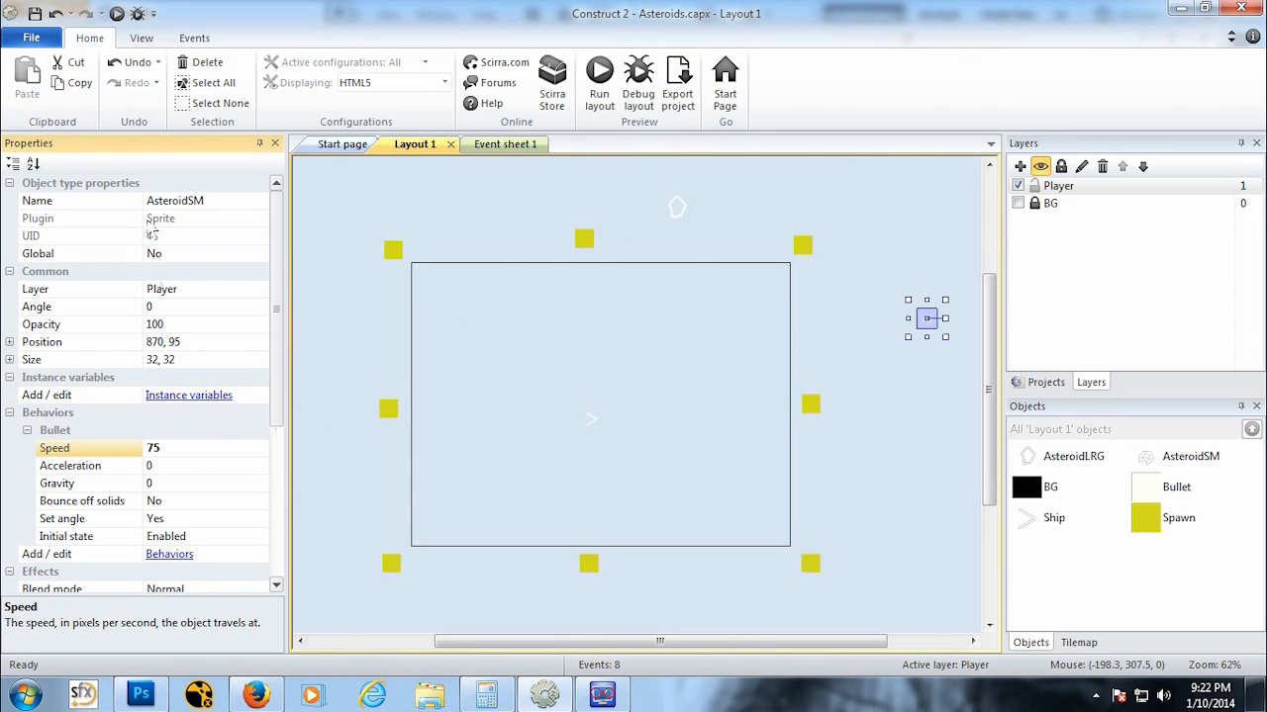
Step: Preview the layout again and play to test the new asteroid speeds
key("F5")
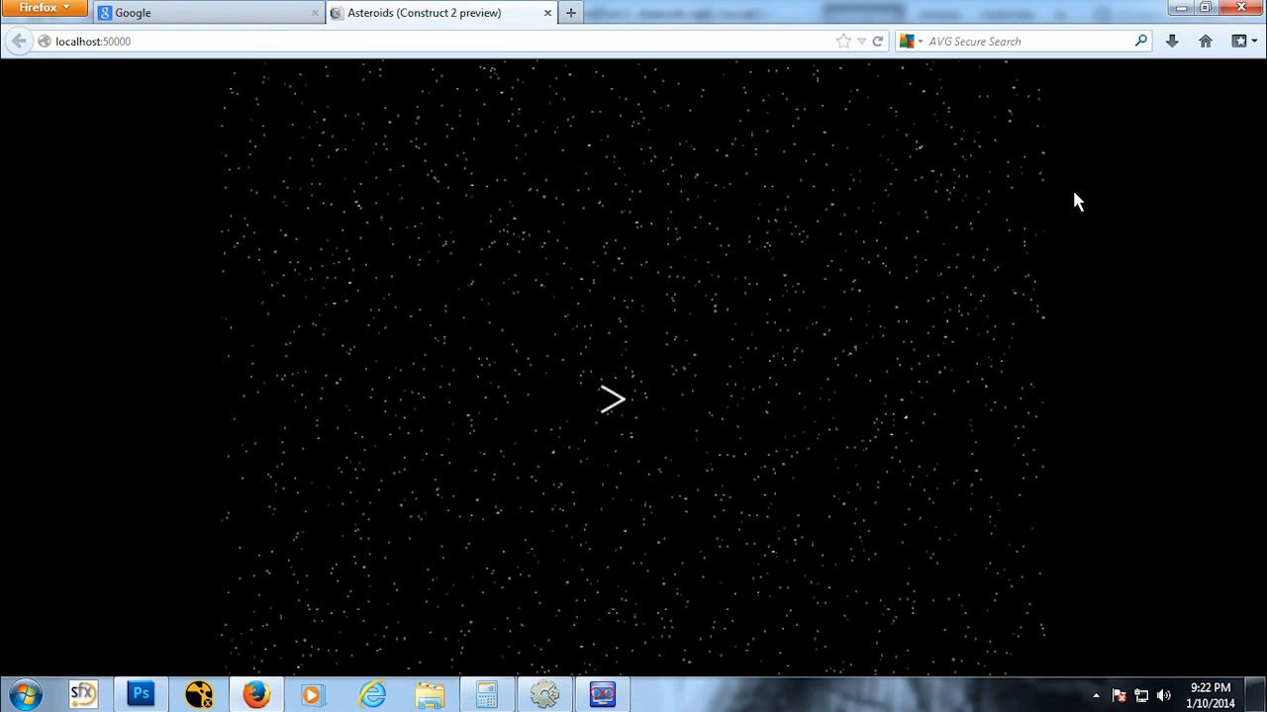
key("space")
key("space")
key("space")
key("Right")
key("Up")
key("space")
key("space")
key("space")
key("space")
key("Right")
key("space")
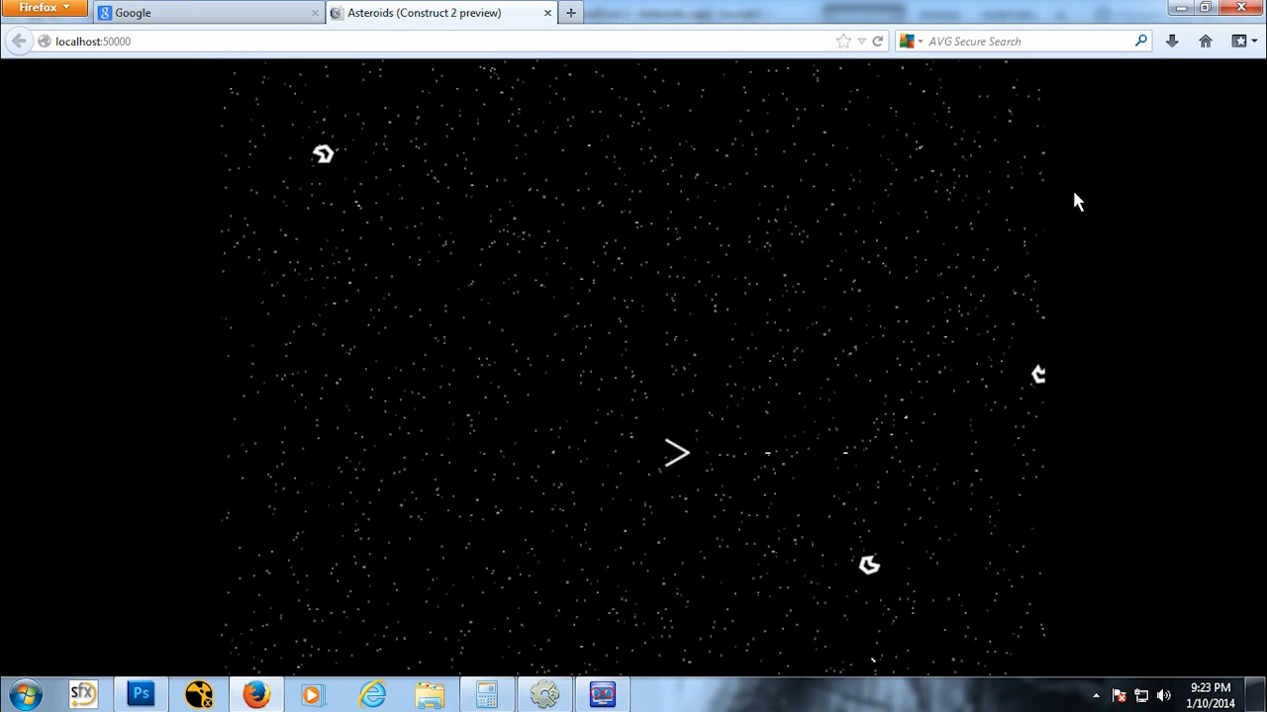
key("space")
key("space")
key("Down")
key("Up")
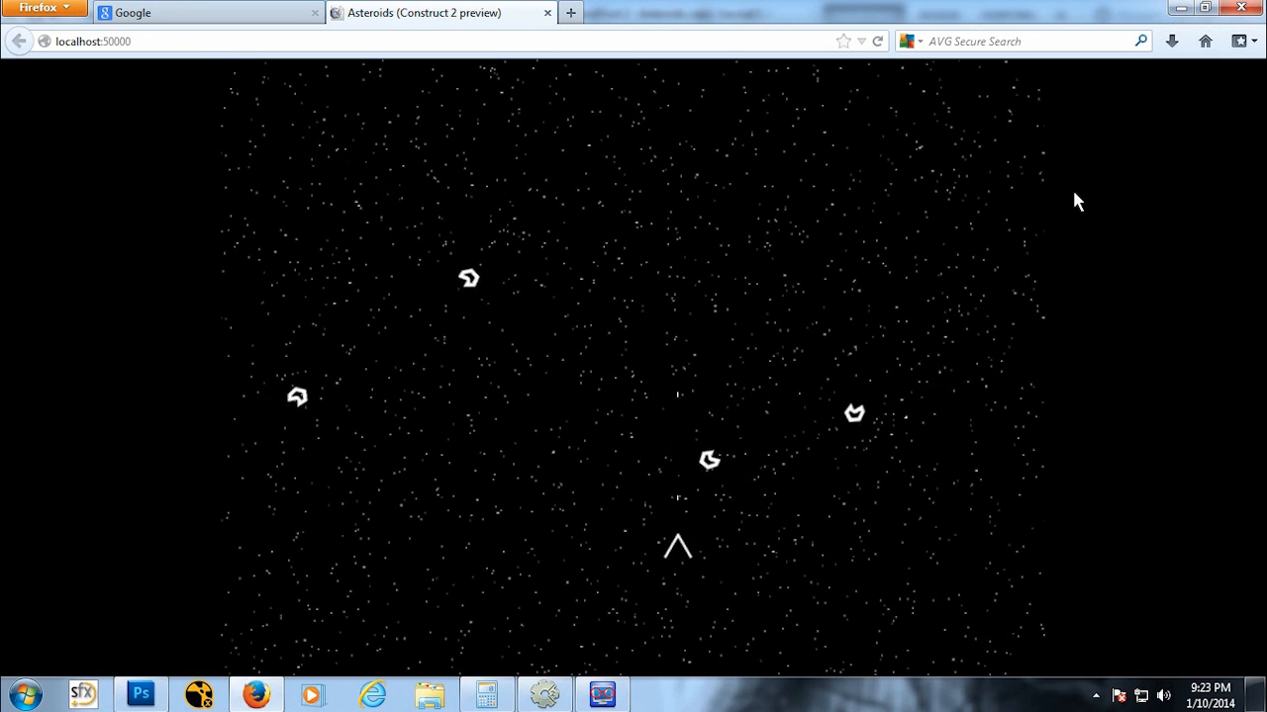
key("space")
key("space")
key("space")
key("space")
key("space")
key("space")
key("space")
key("space")
key("space")
key("space")
key("space")
key("space")
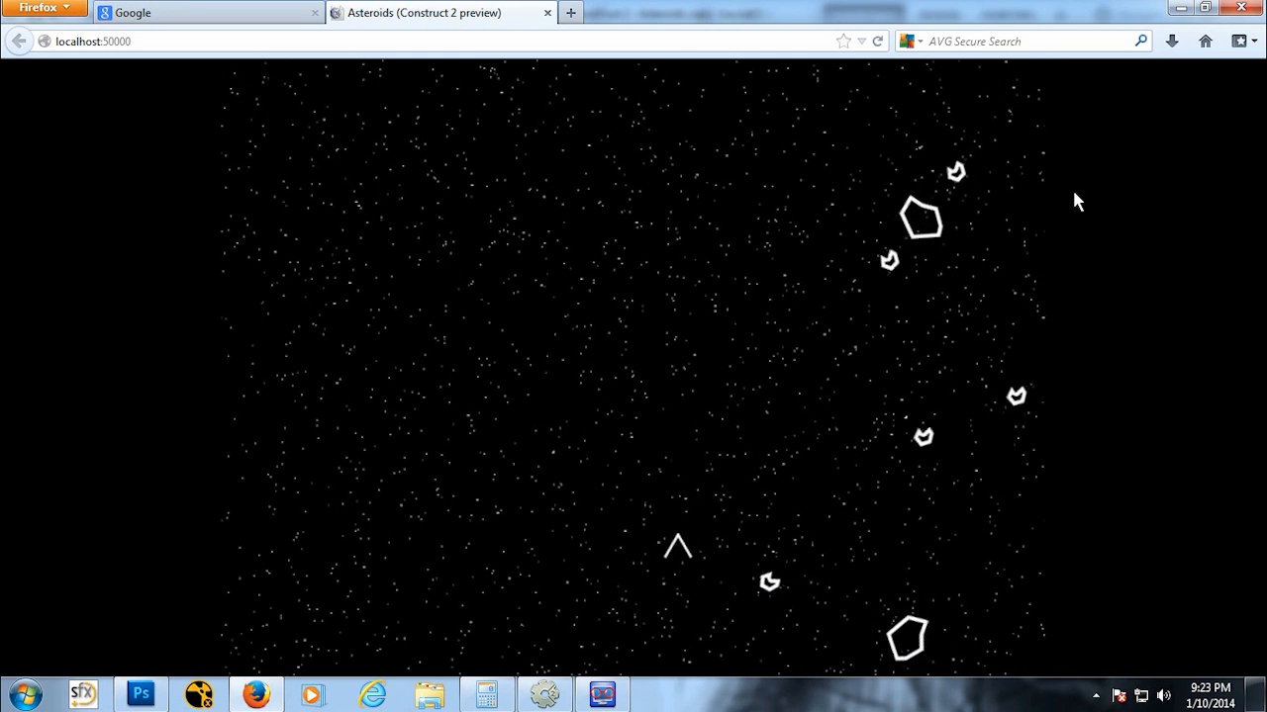
key("Up")
key("Right")
key("Right")
key("space")
key("space")
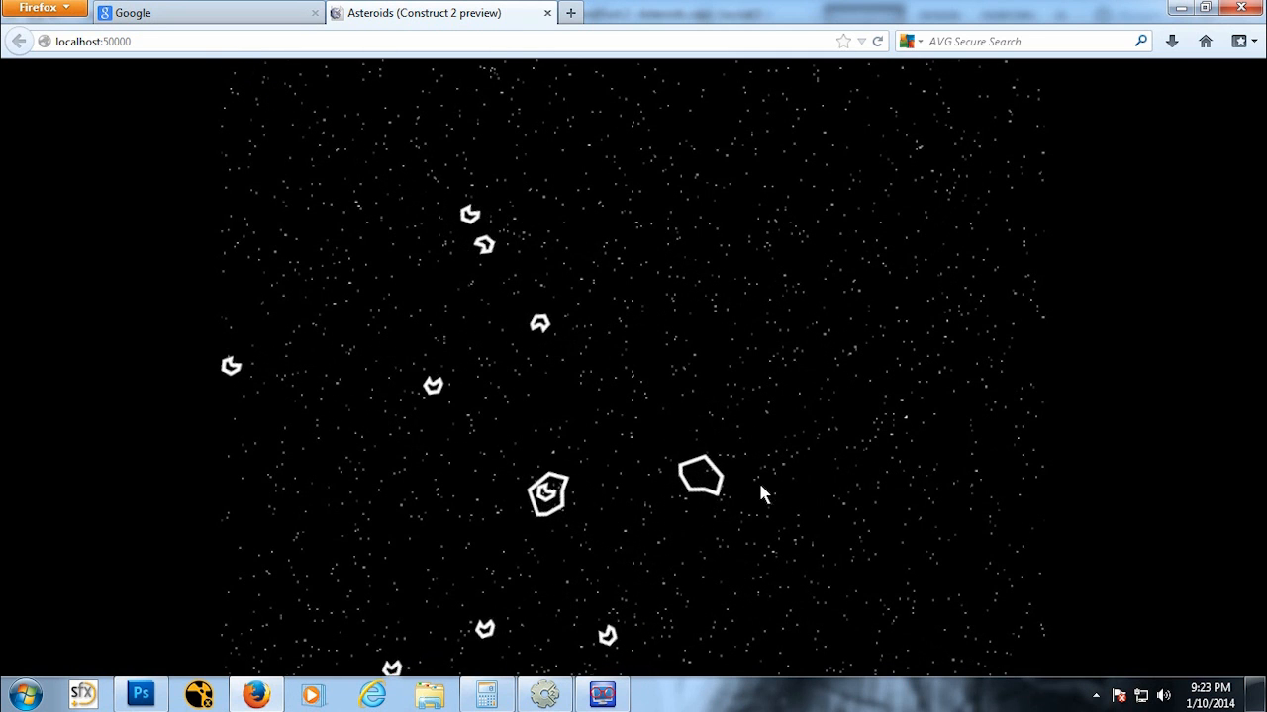
Step: Close the preview and insert a new Text object named Score into the layout
left_click(547, 13)
left_click(544, 695)
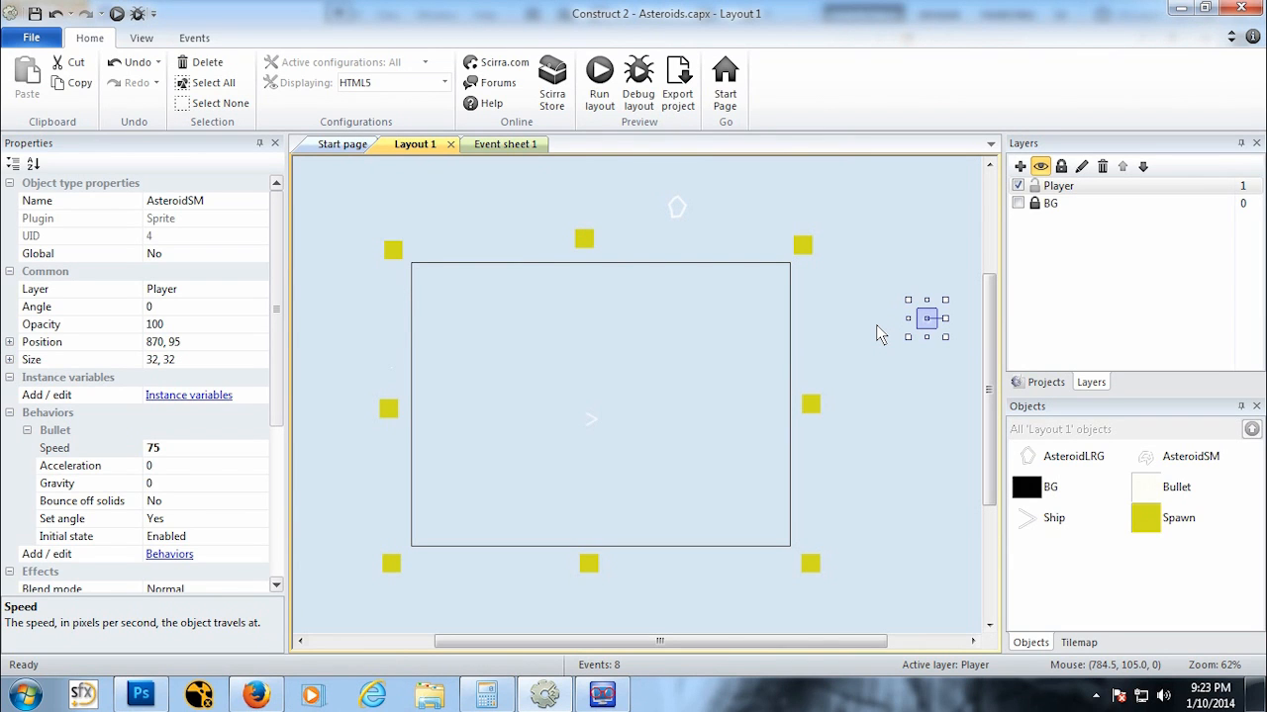
right_click(611, 302)
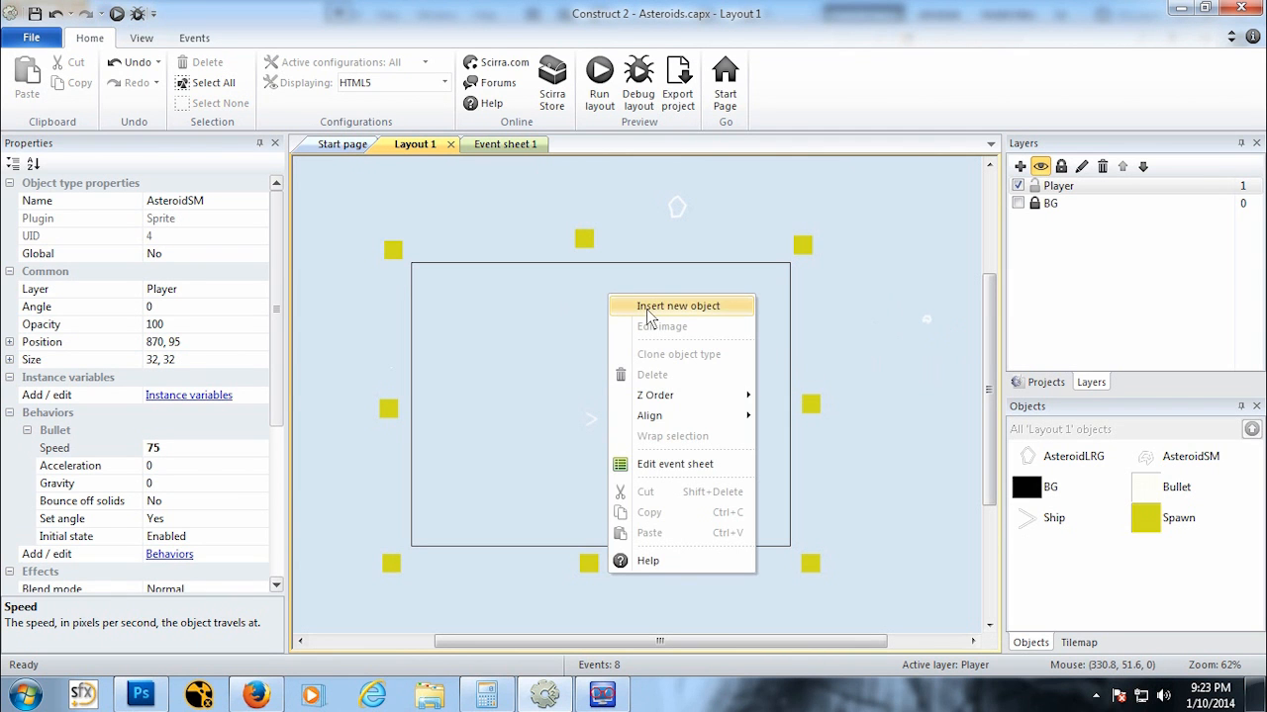
left_click(646, 308)
left_click(750, 408)
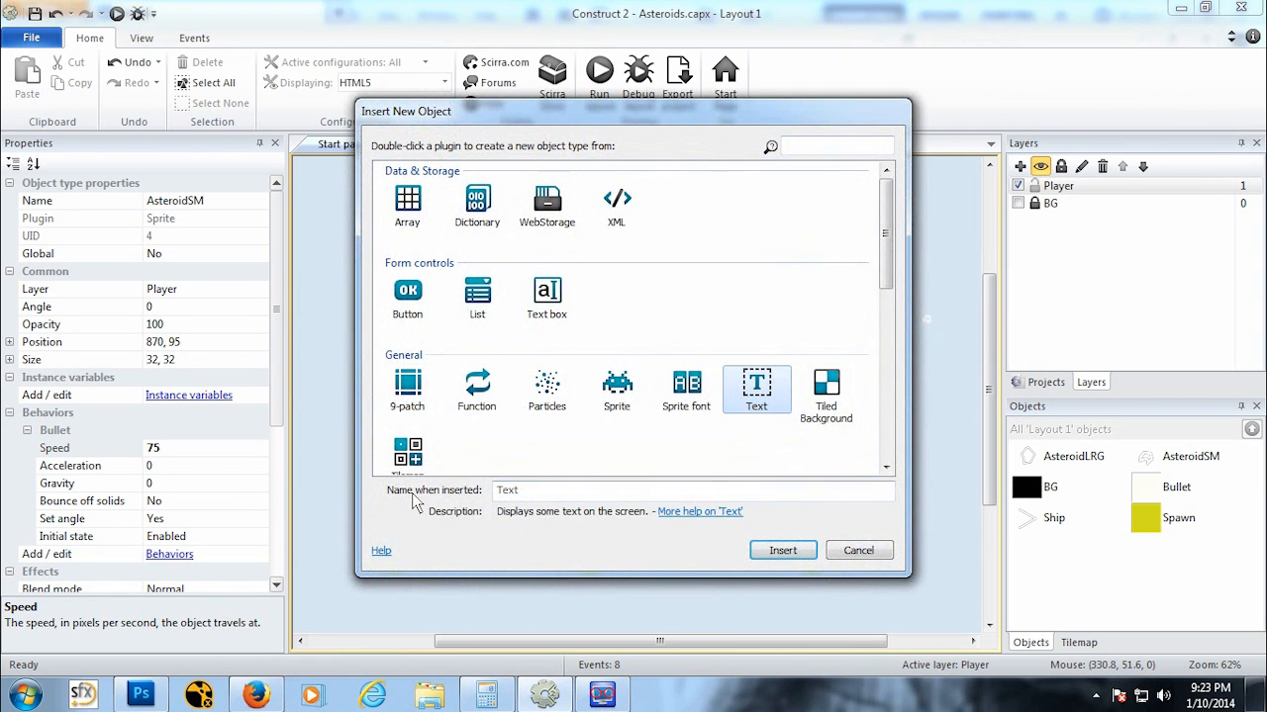
left_click(552, 493)
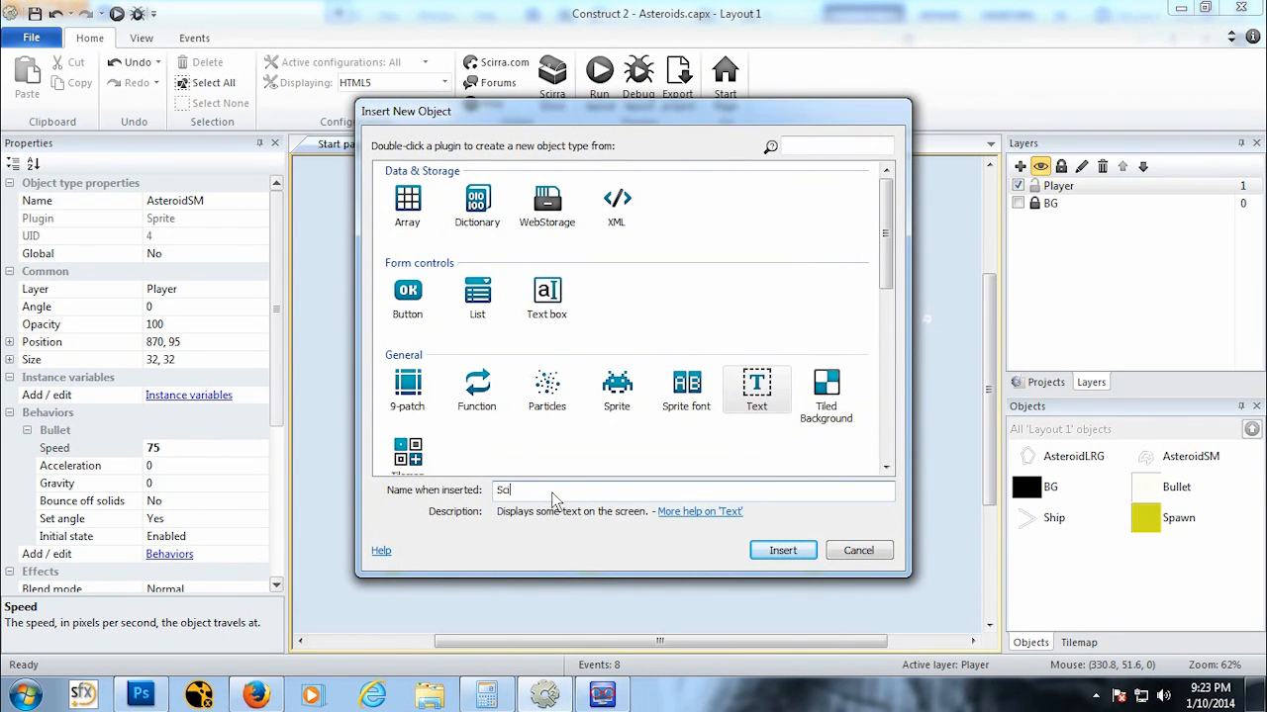
type("Score")
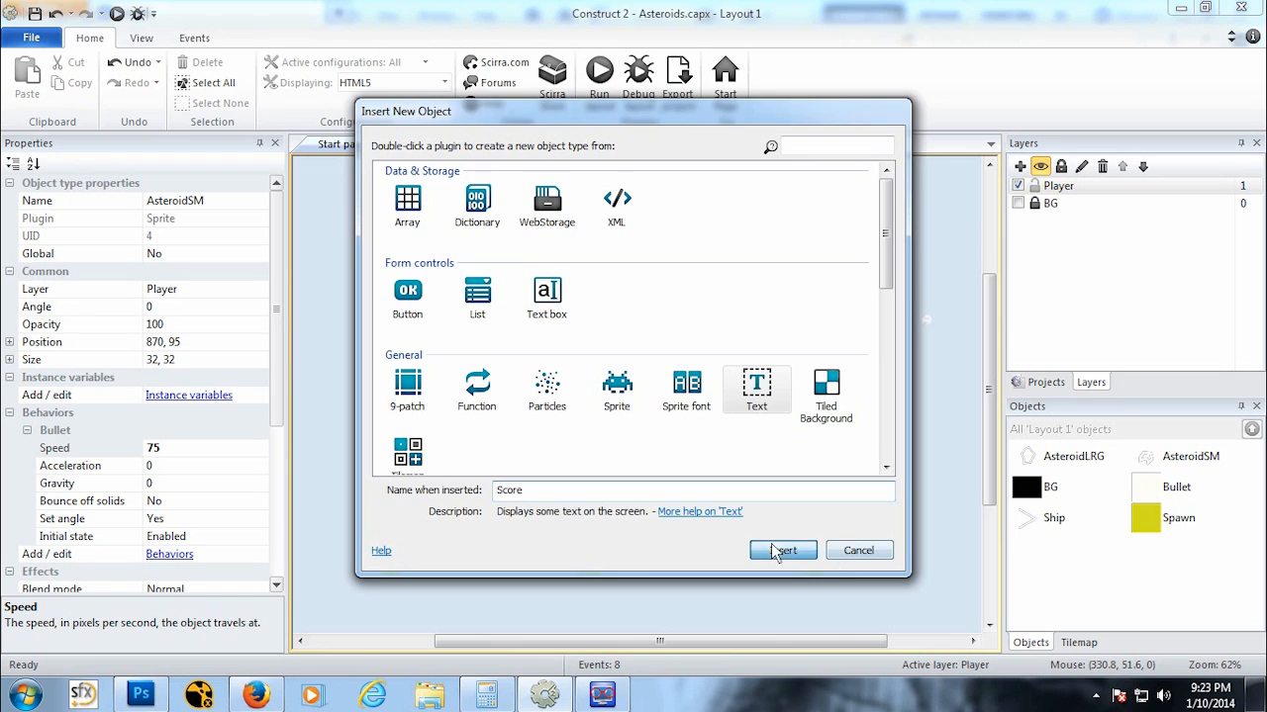
left_click(782, 550)
left_click(566, 323)
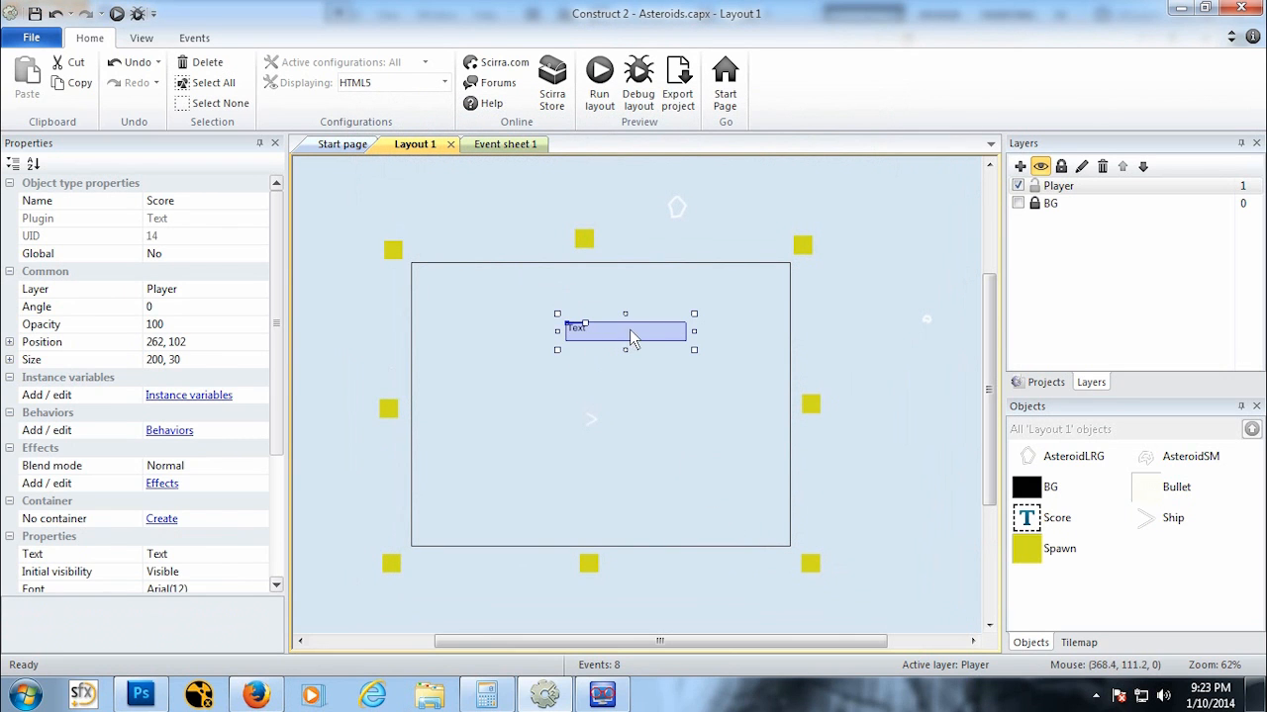
Step: Set the Score text object's Text property to SCORE:
scroll(280, 438, "down", 2)
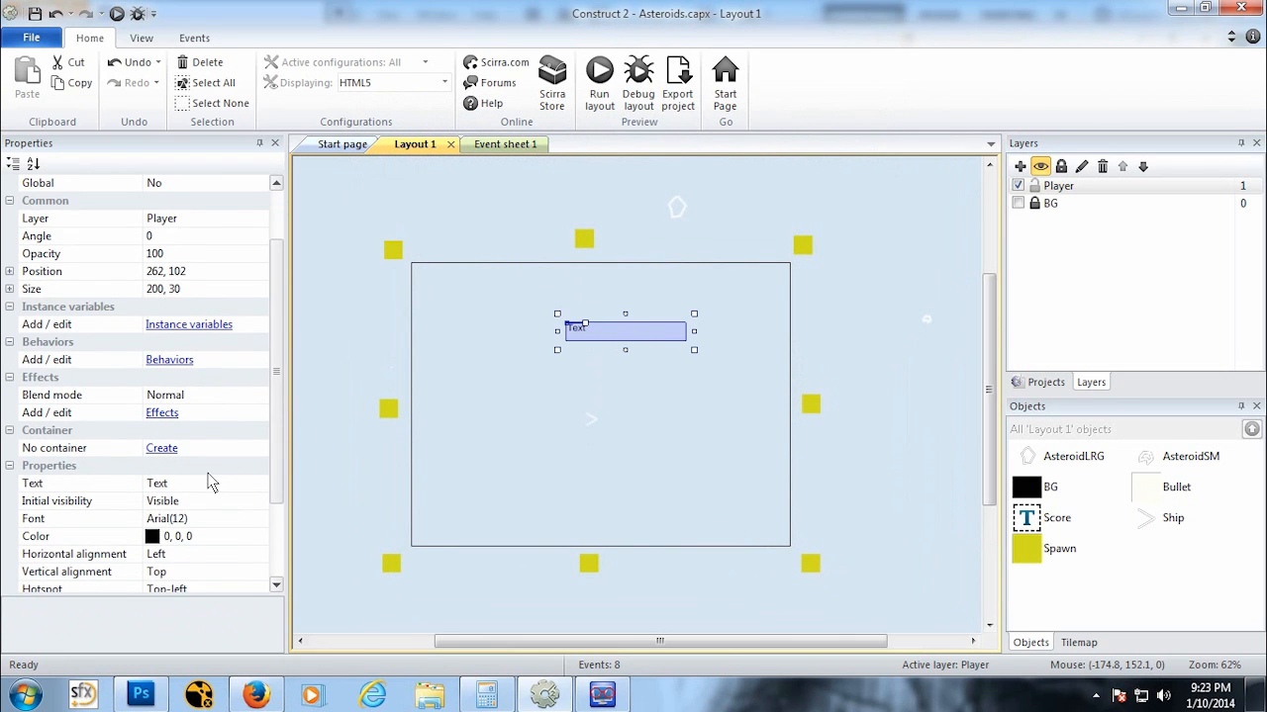
left_click(211, 485)
type("SCORE:")
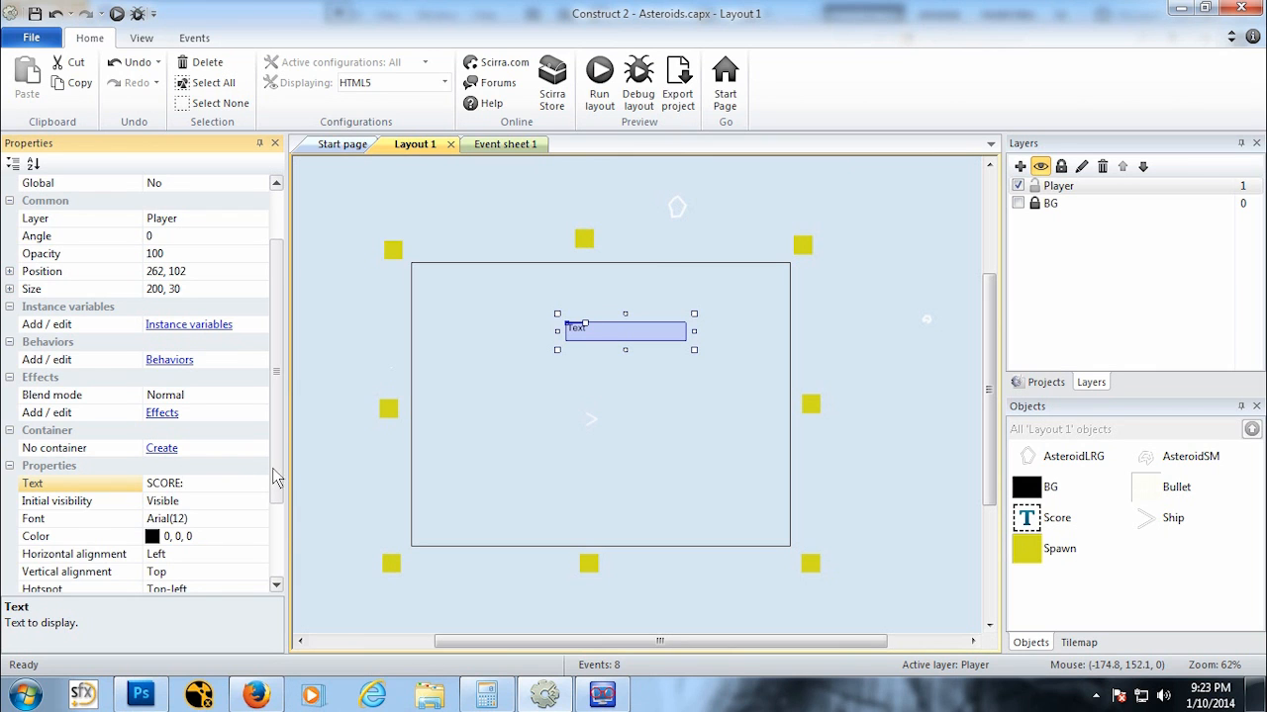
Step: Set the Score text object's color to white (255, 255, 255)
scroll(273, 485, "down", 2)
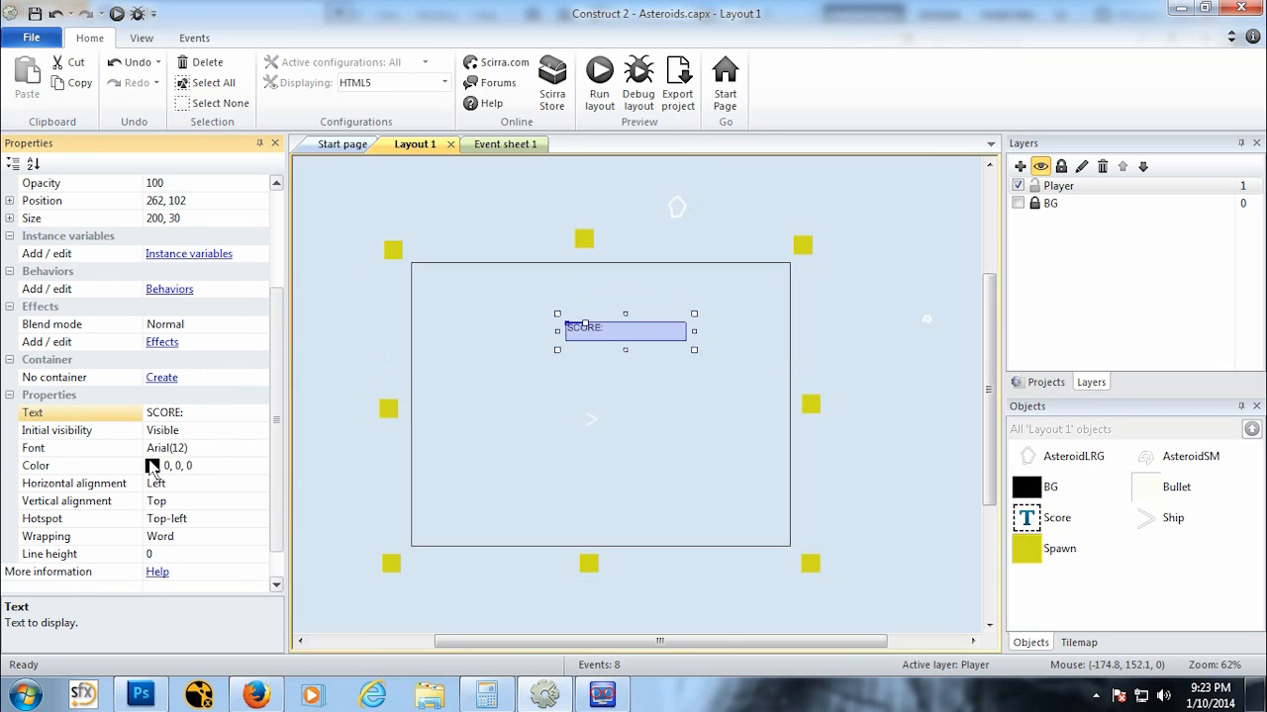
left_click(235, 472)
left_click(260, 468)
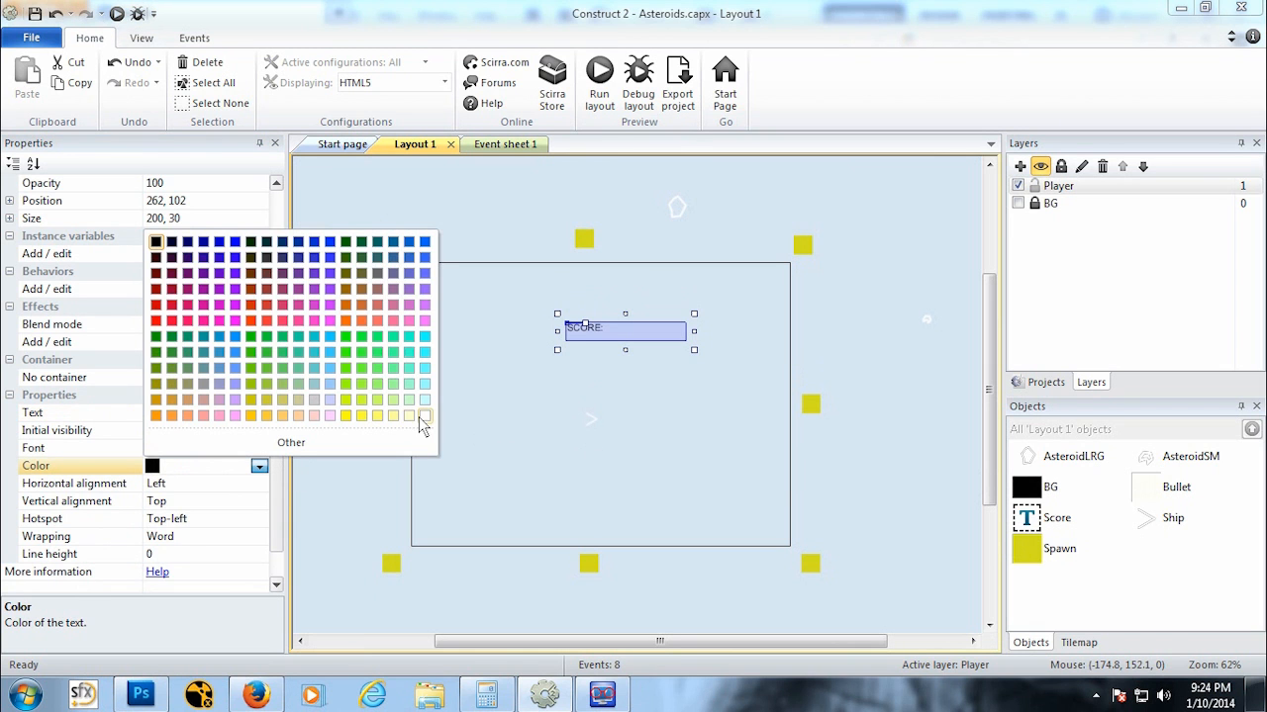
left_click(424, 416)
Step: Set the Score text's font to Arial Bold 26 and move it to the layout's top-left corner
left_click(259, 450)
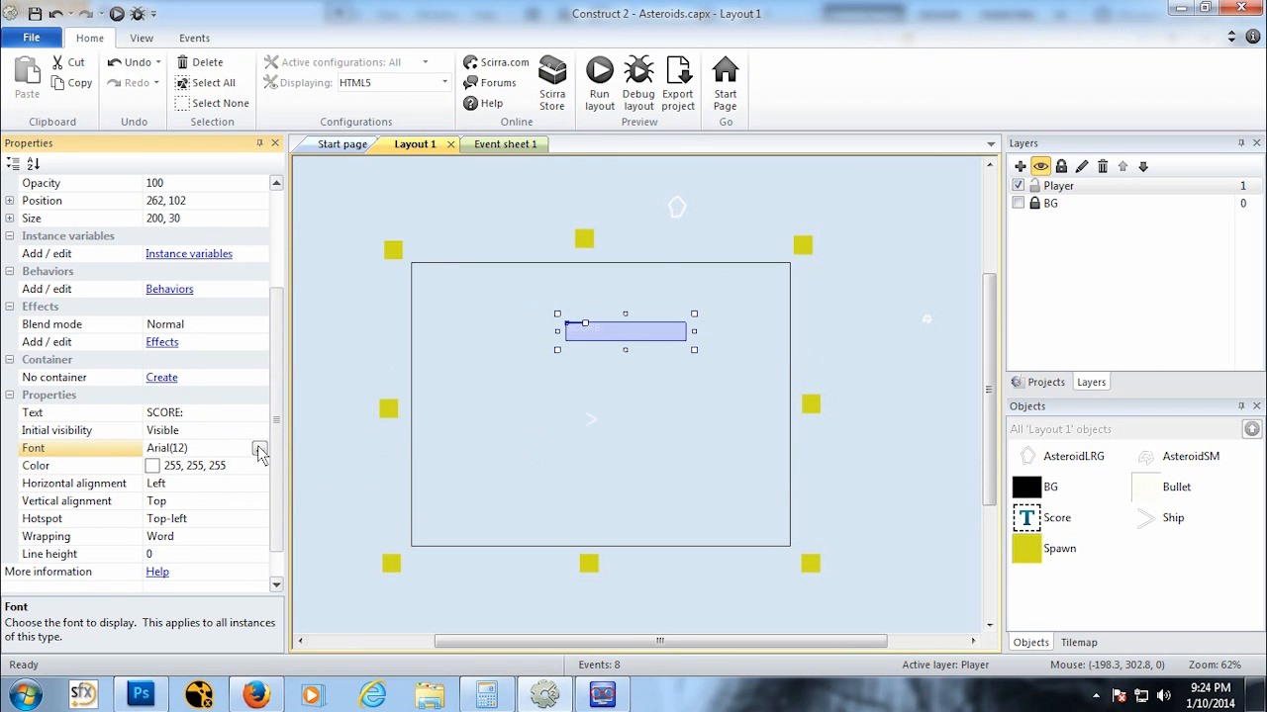
left_click(259, 450)
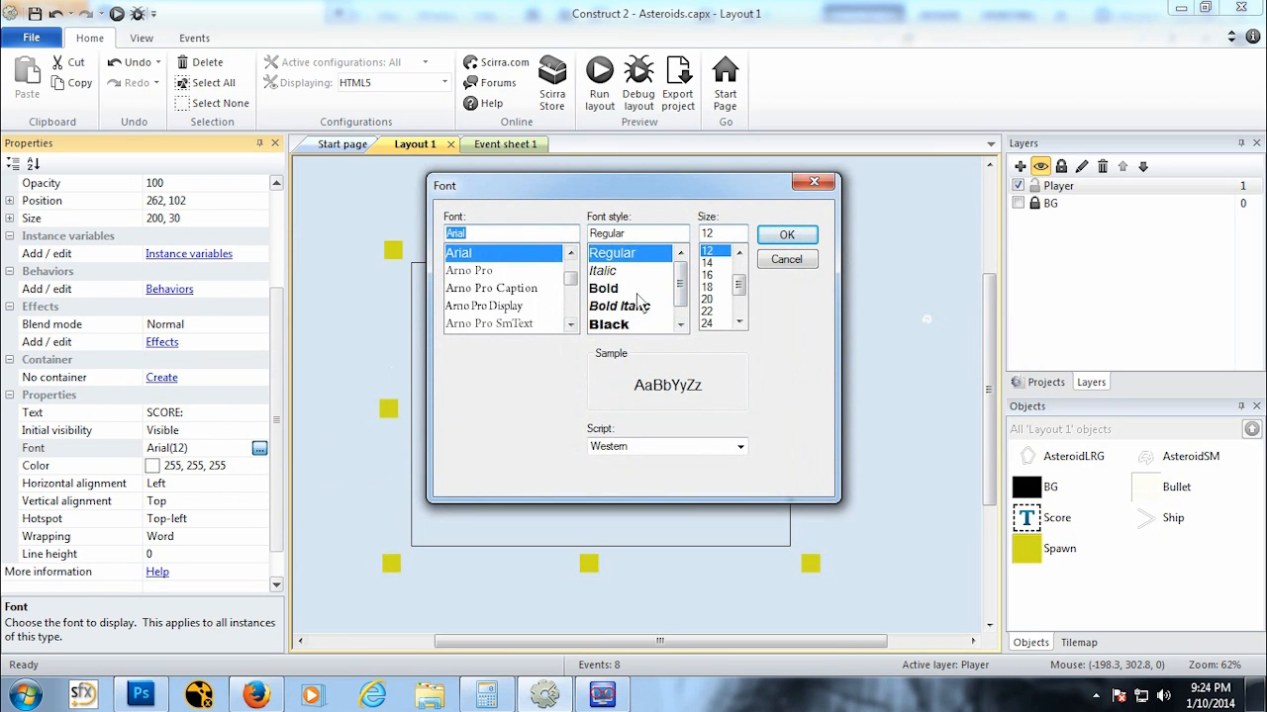
left_click(619, 288)
left_click(708, 323)
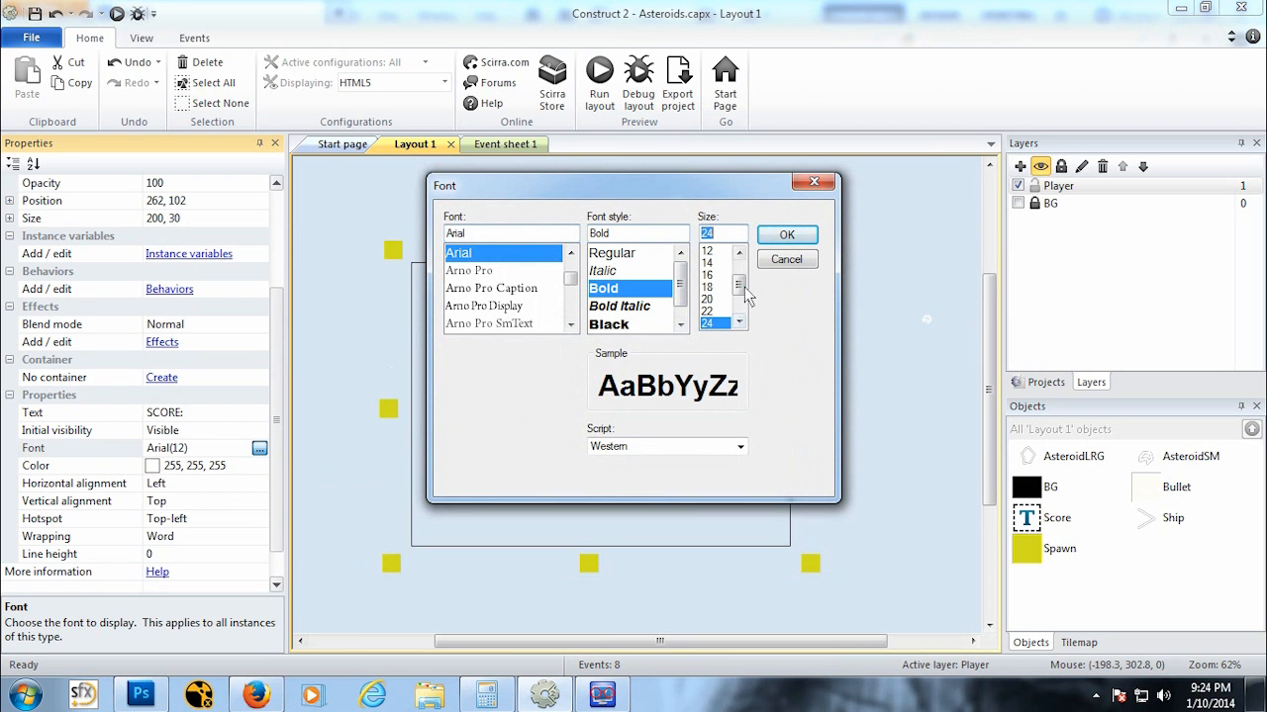
scroll(744, 287, "down", 3)
left_click(706, 275)
left_click(786, 235)
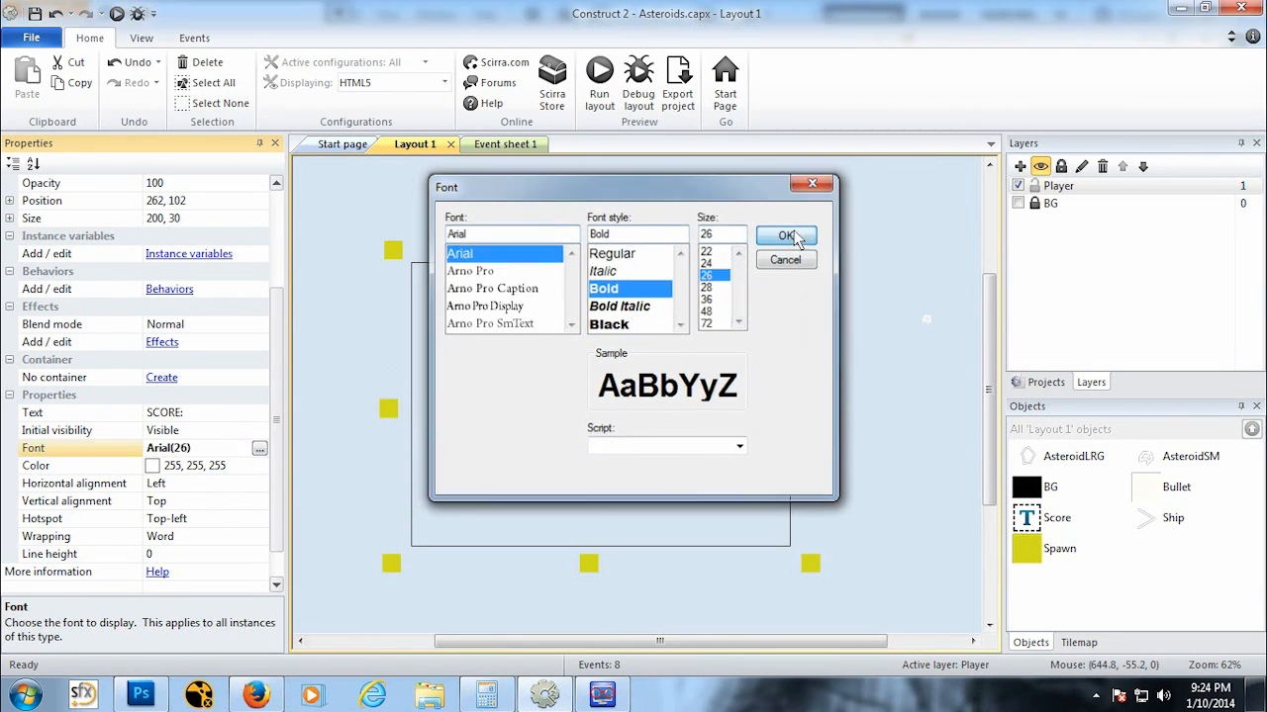
left_click_drag(631, 352, 572, 286)
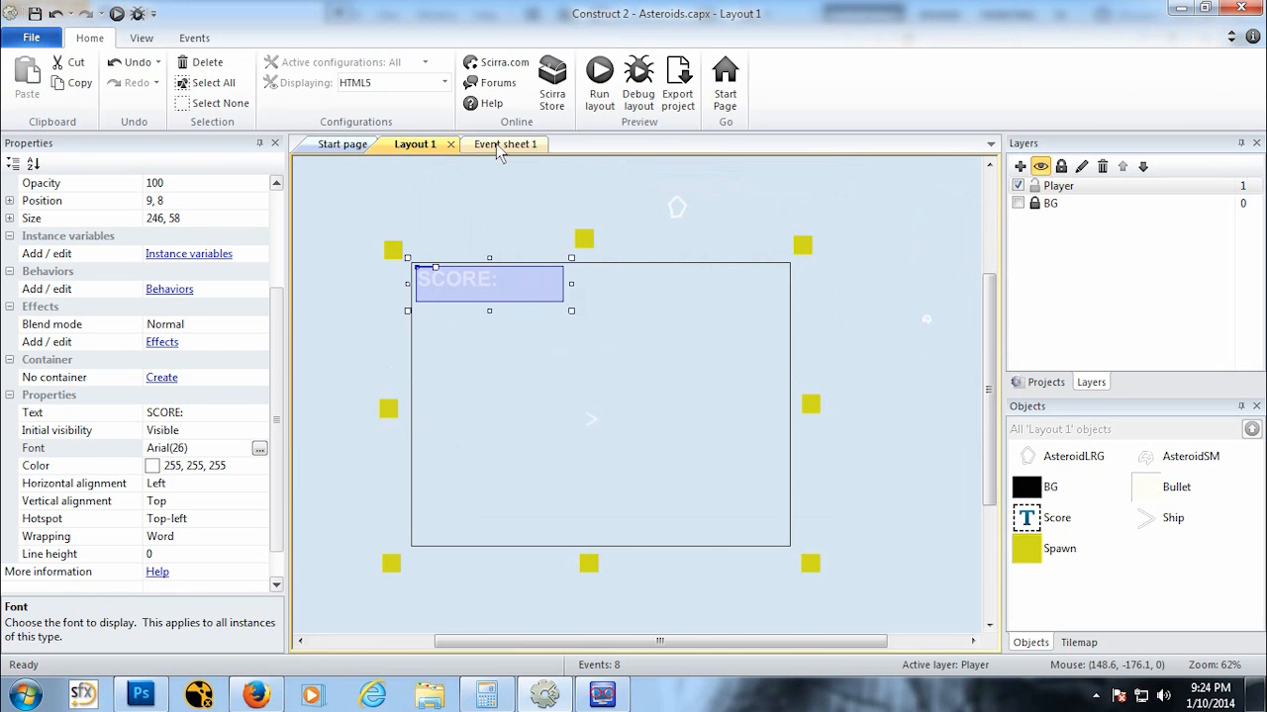
Step: In the event sheet, add a global number variable named Score
left_click(499, 145)
right_click(477, 630)
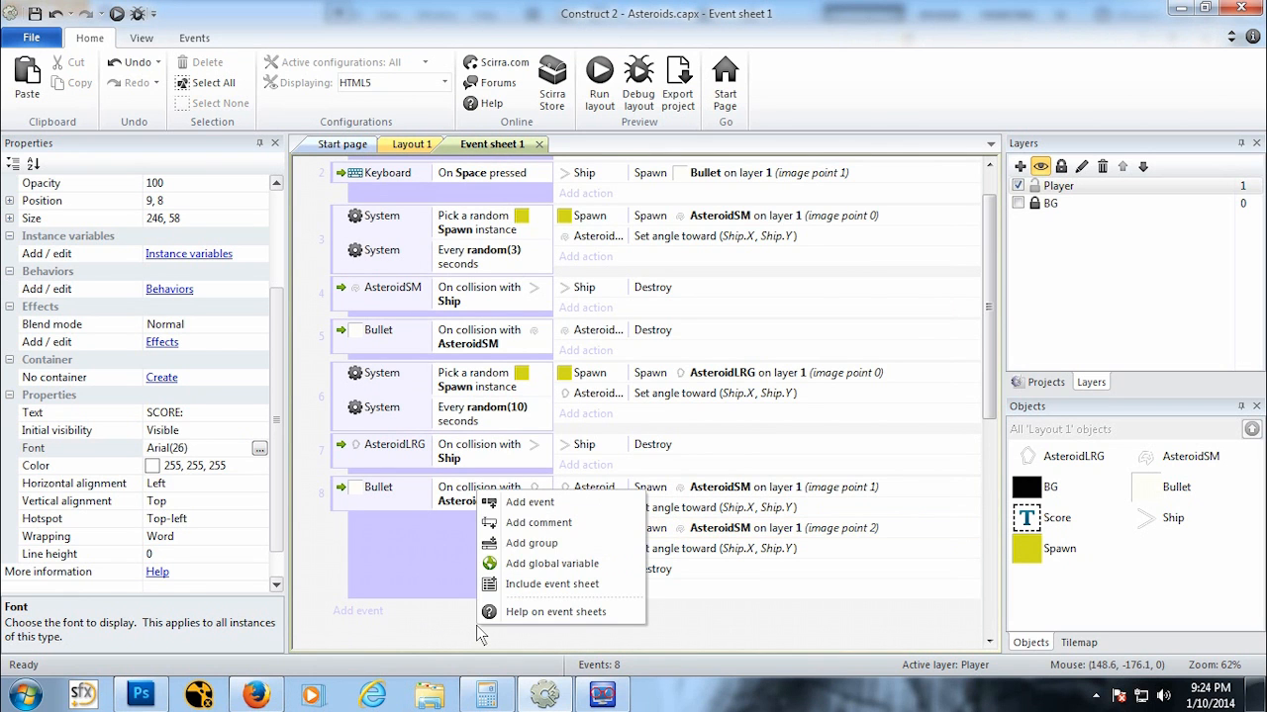
scroll(436, 609, "down", 3)
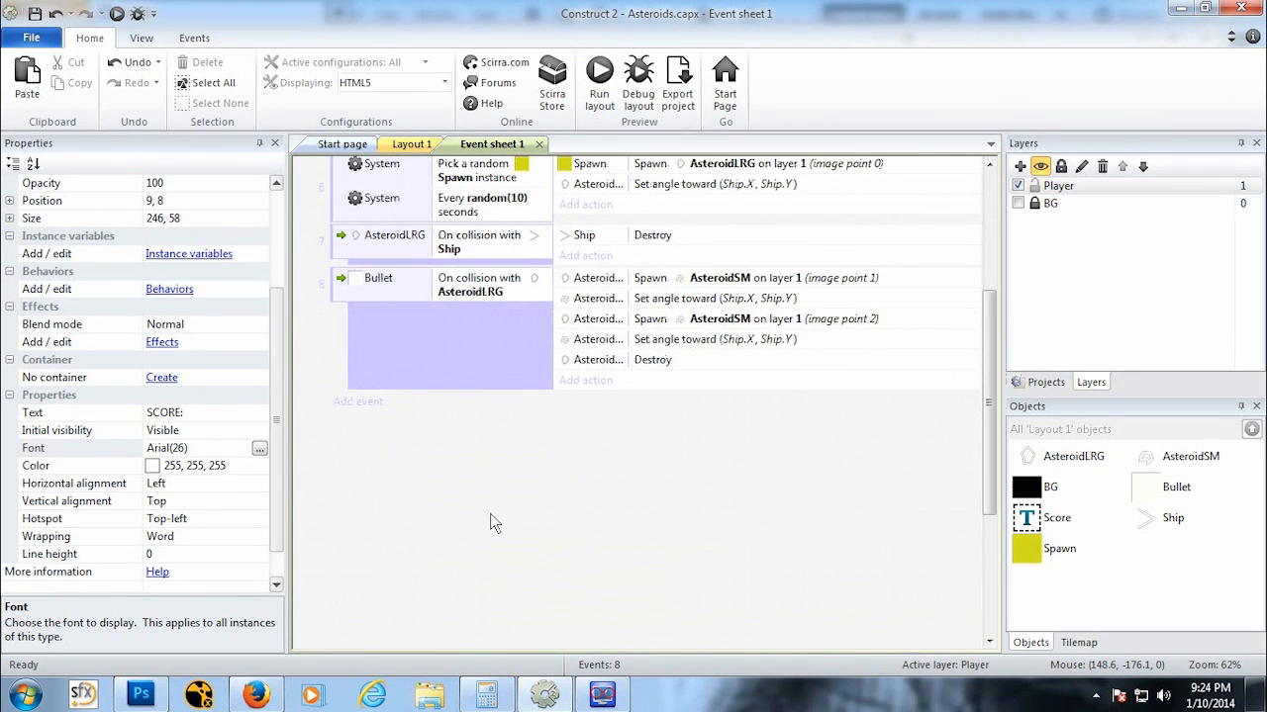
right_click(490, 514)
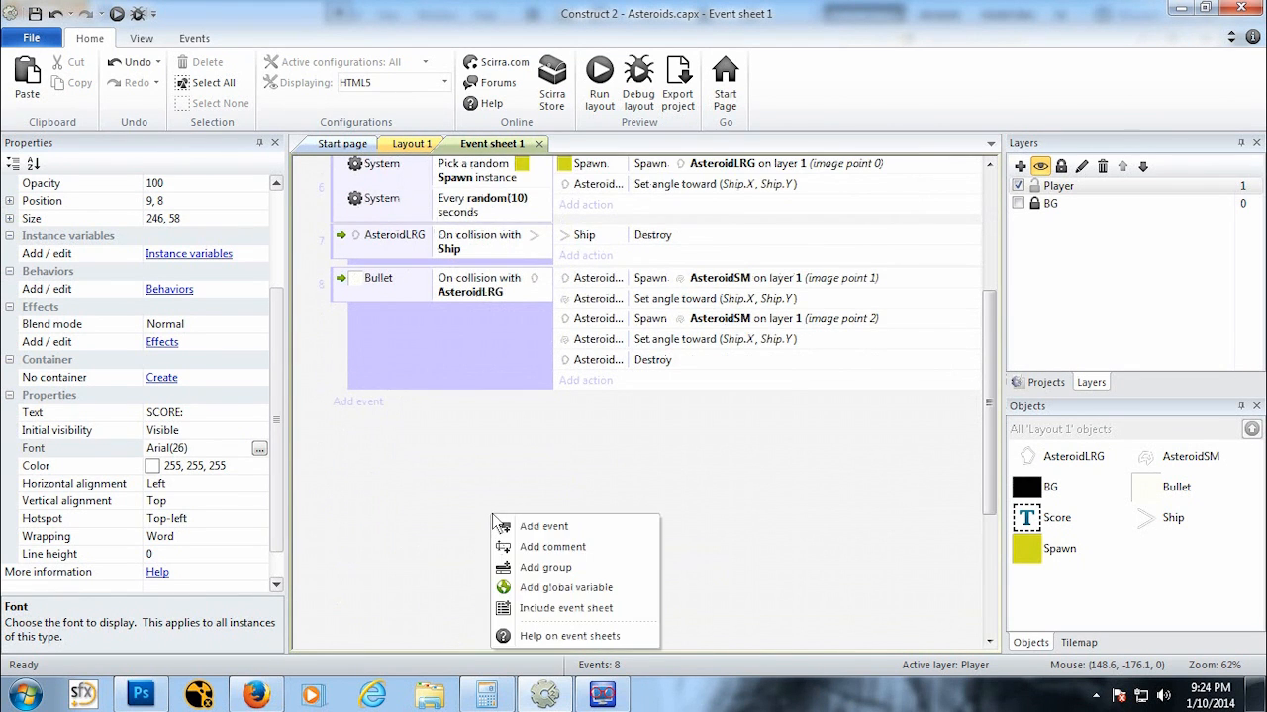
left_click(554, 587)
type("Score")
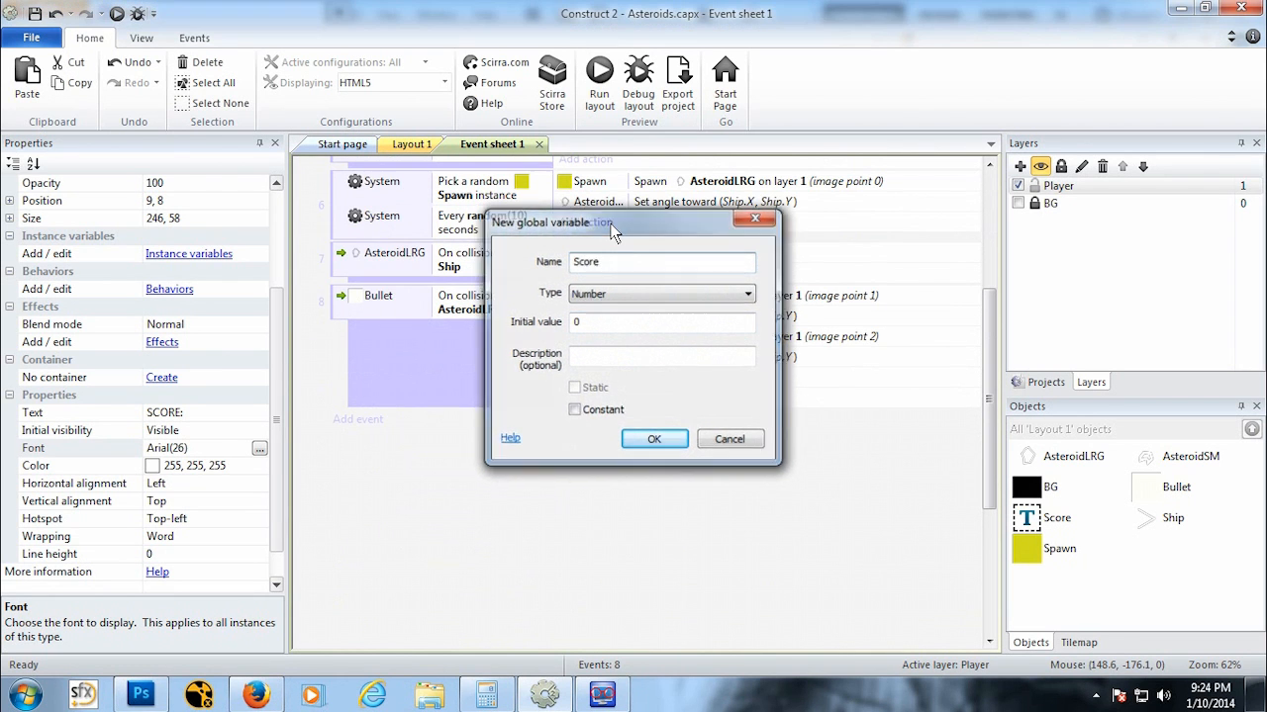
key("Return")
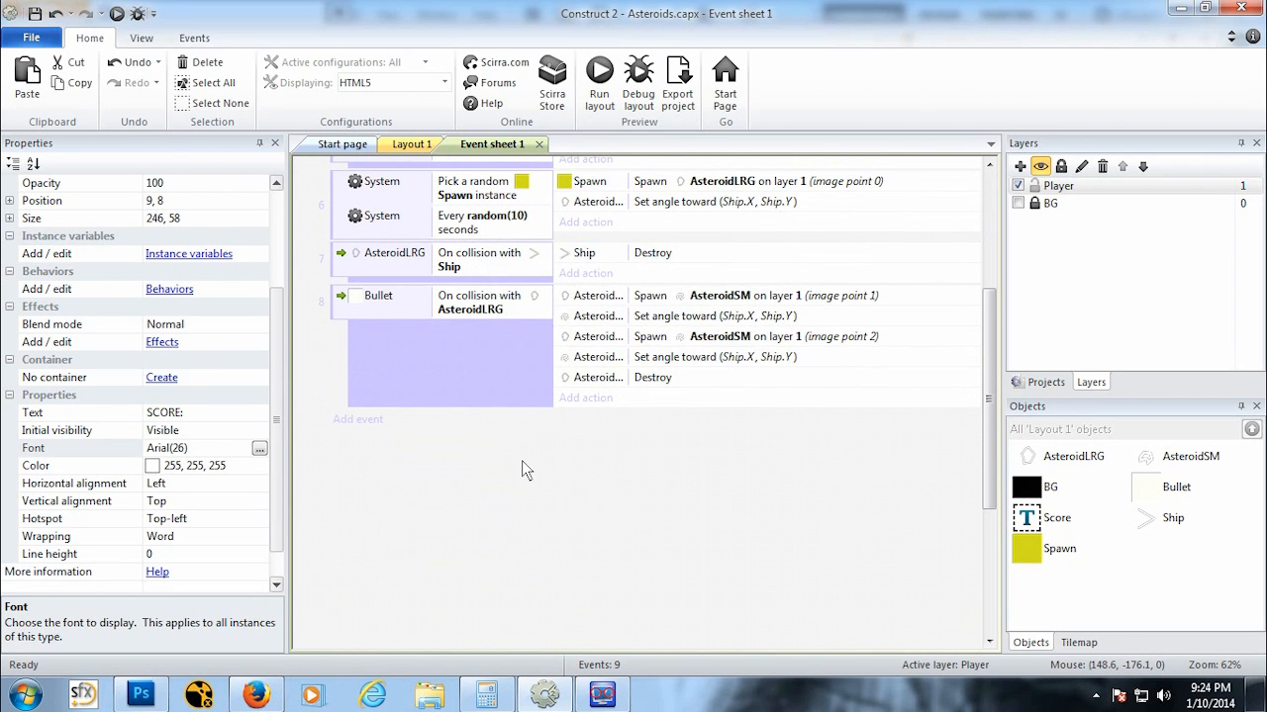
Step: Open the Score global variable's settings to review them
right_click(519, 496)
left_click(459, 529)
scroll(458, 532, "up", 2)
scroll(458, 525, "up", 3)
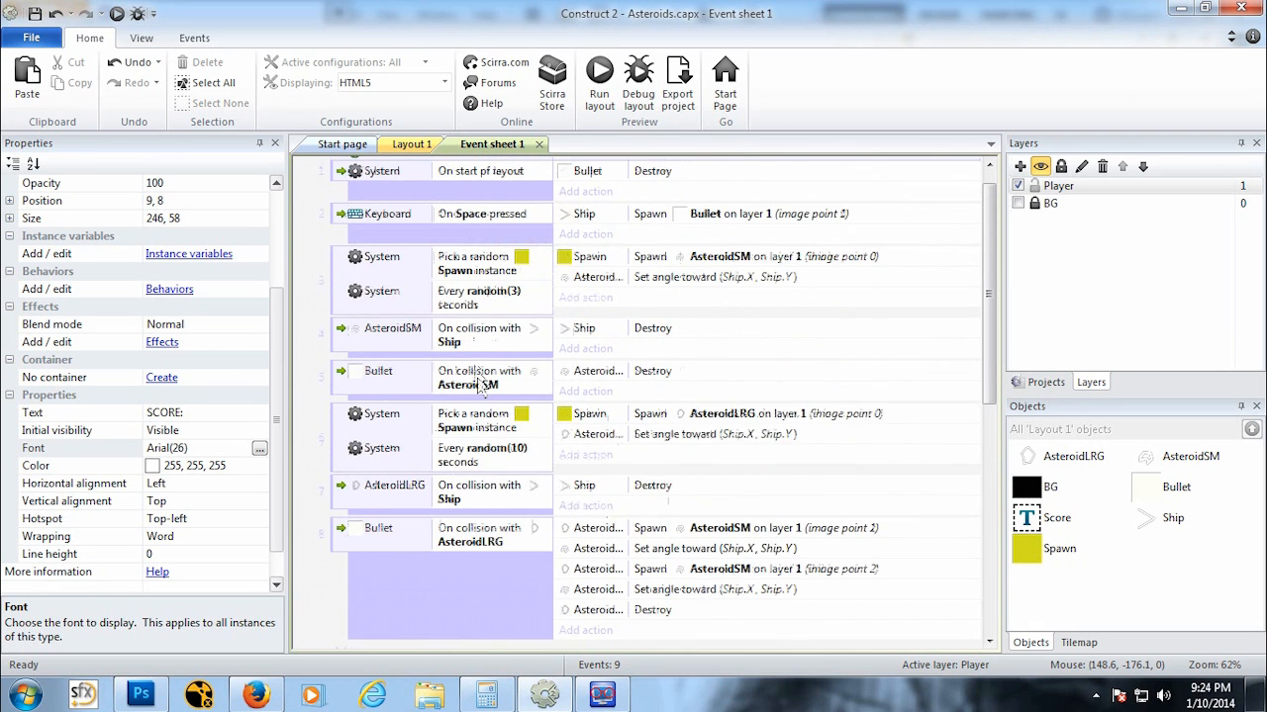
left_click(447, 176)
double_click(448, 176)
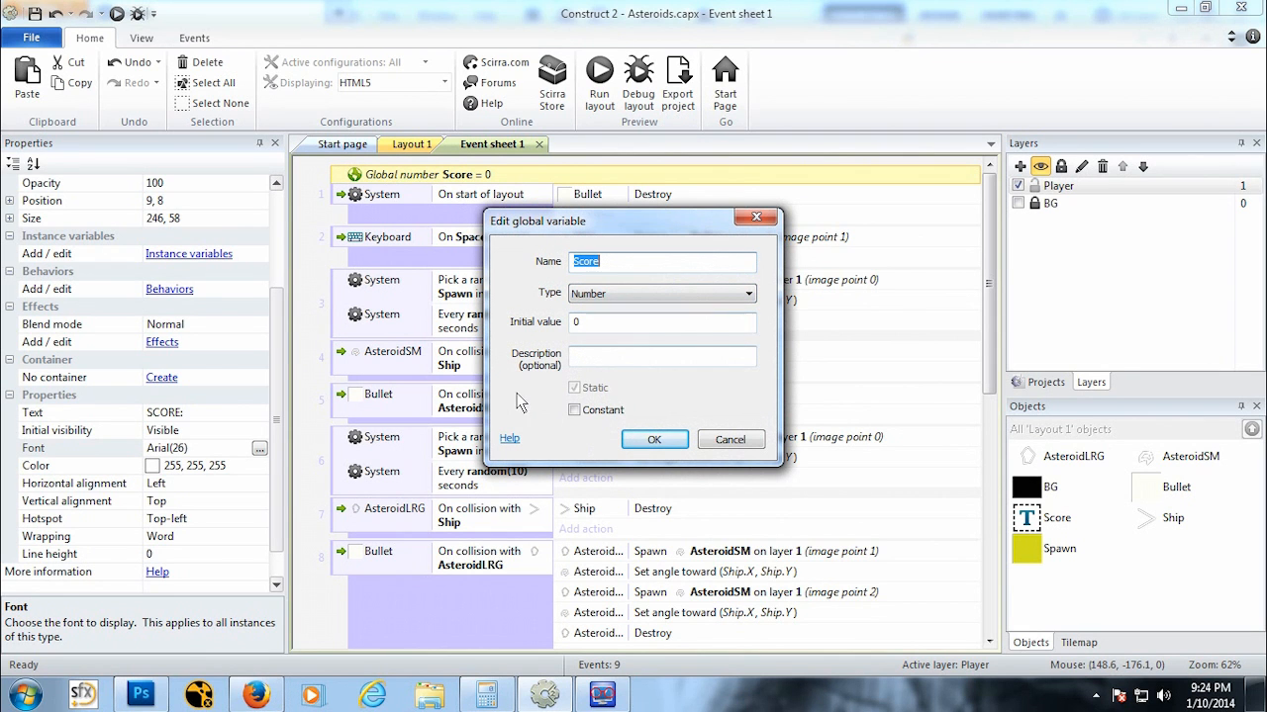
left_click(658, 443)
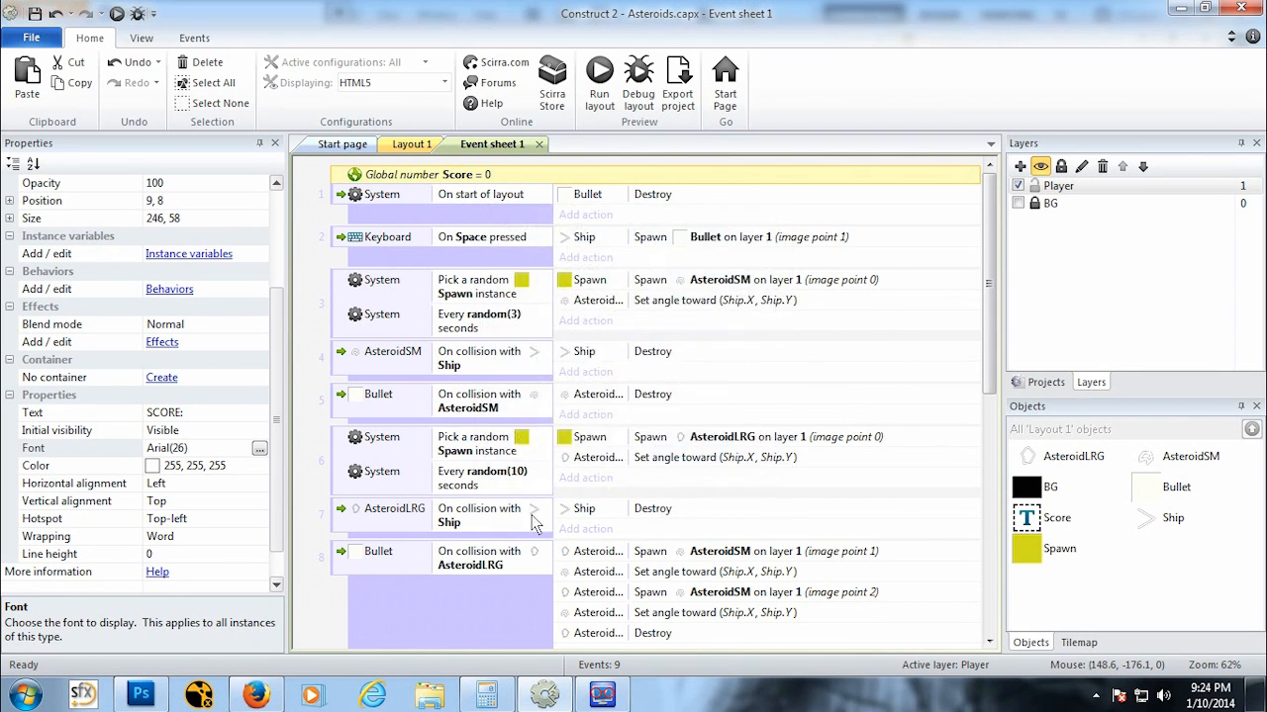
Step: In the bullet–large asteroid collision event, add a System action that adds 250 to Score
scroll(536, 526, "down", 5)
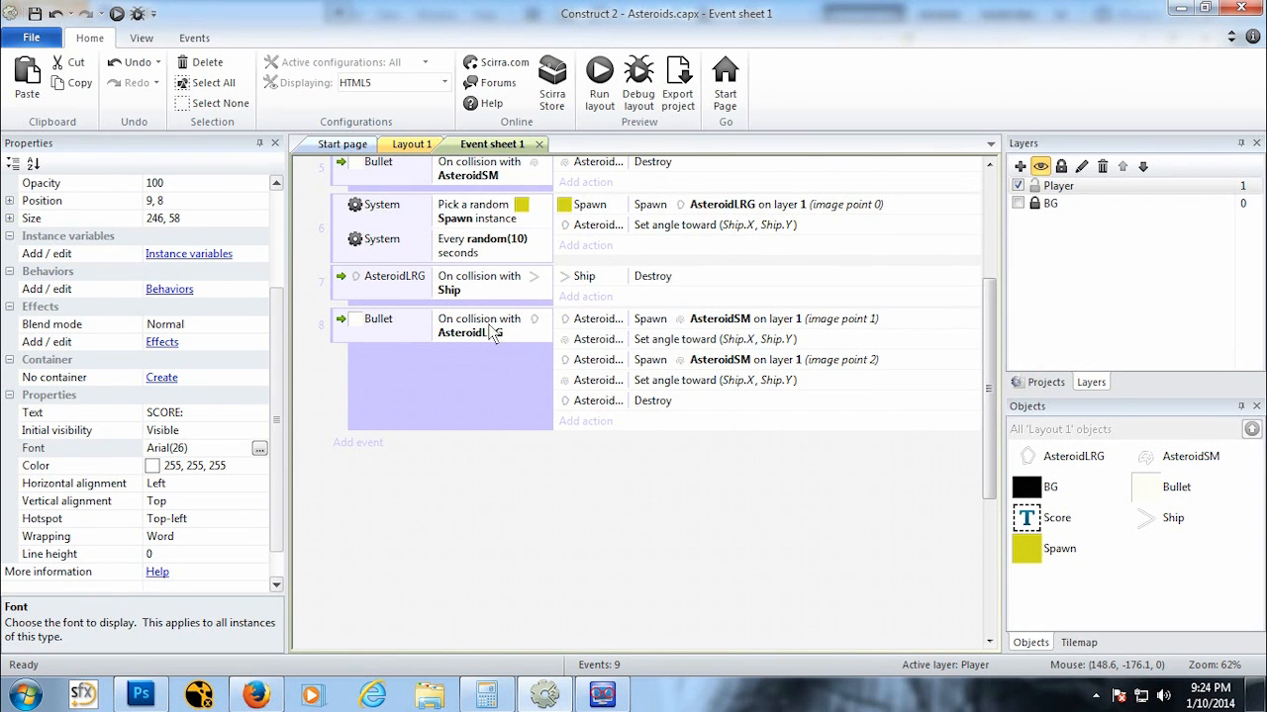
left_click(592, 420)
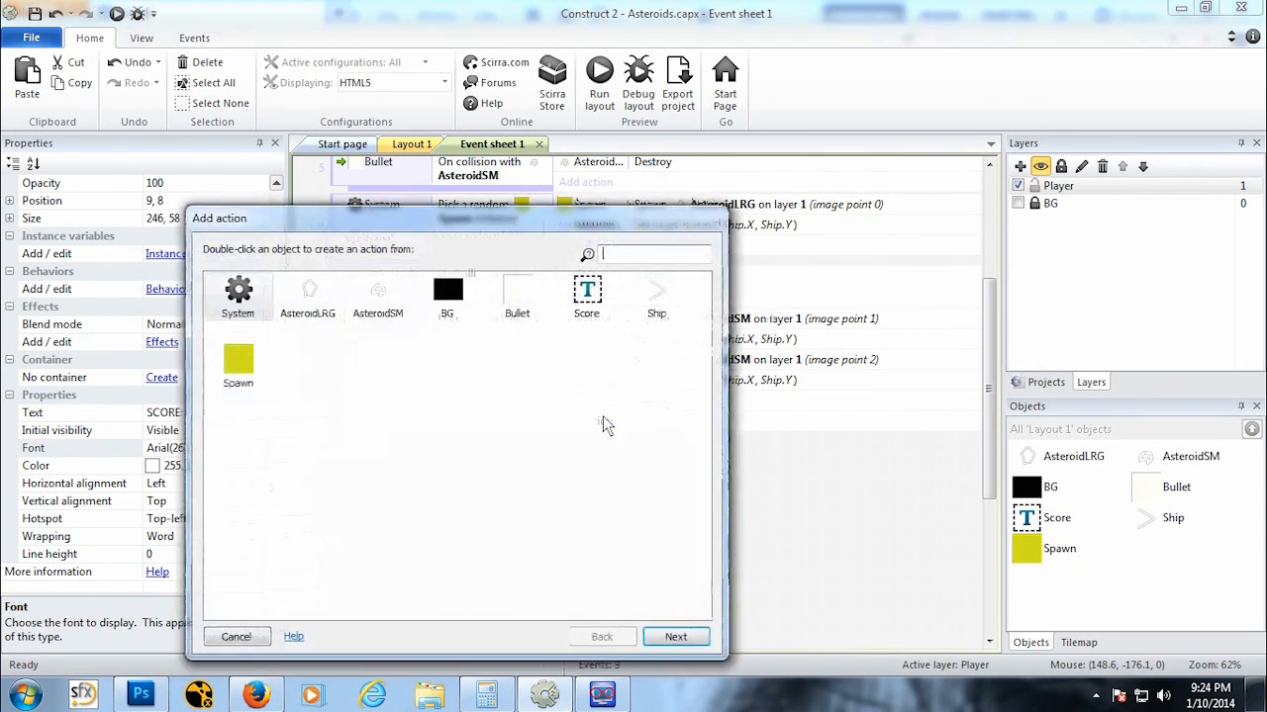
double_click(237, 292)
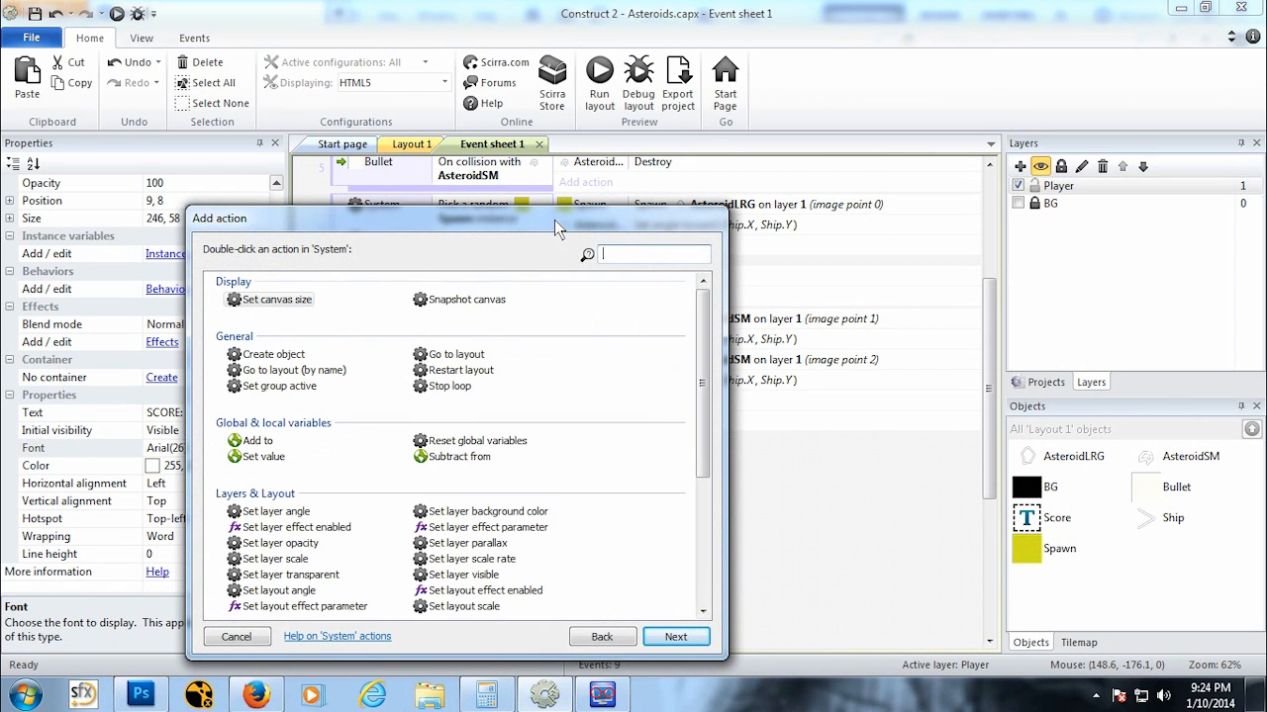
left_click_drag(554, 220, 574, 438)
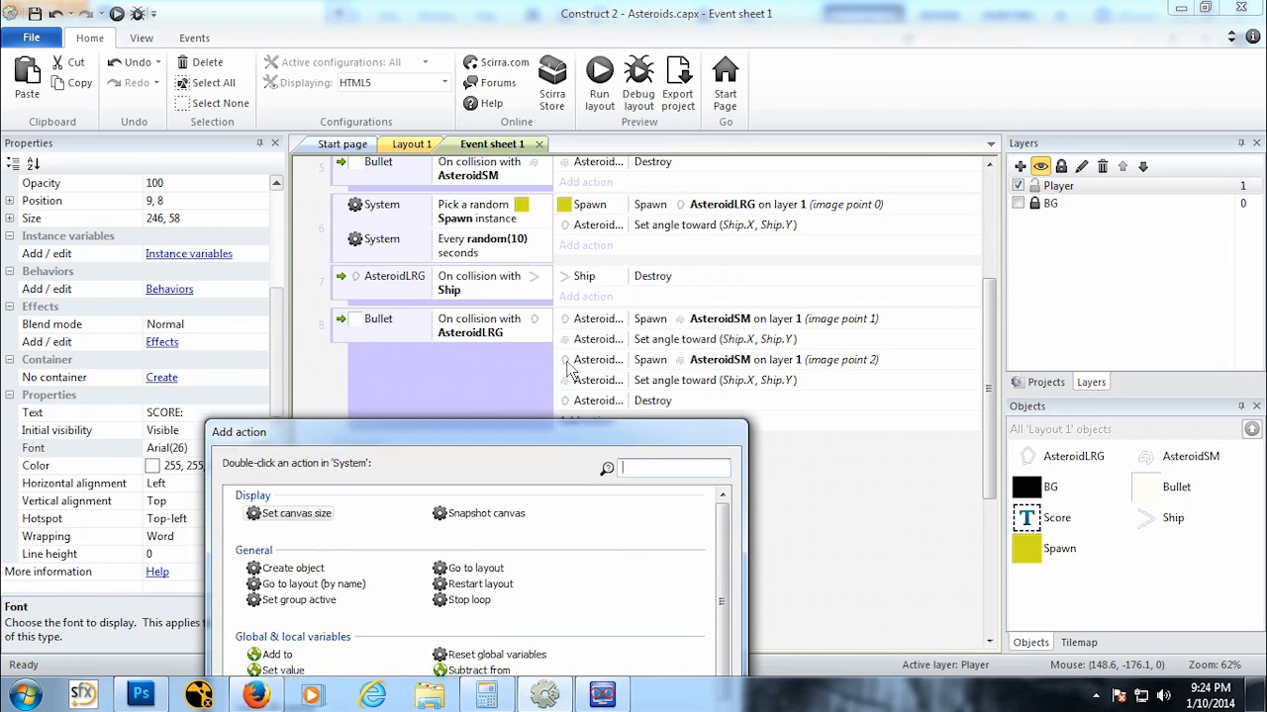
left_click_drag(569, 366, 600, 161)
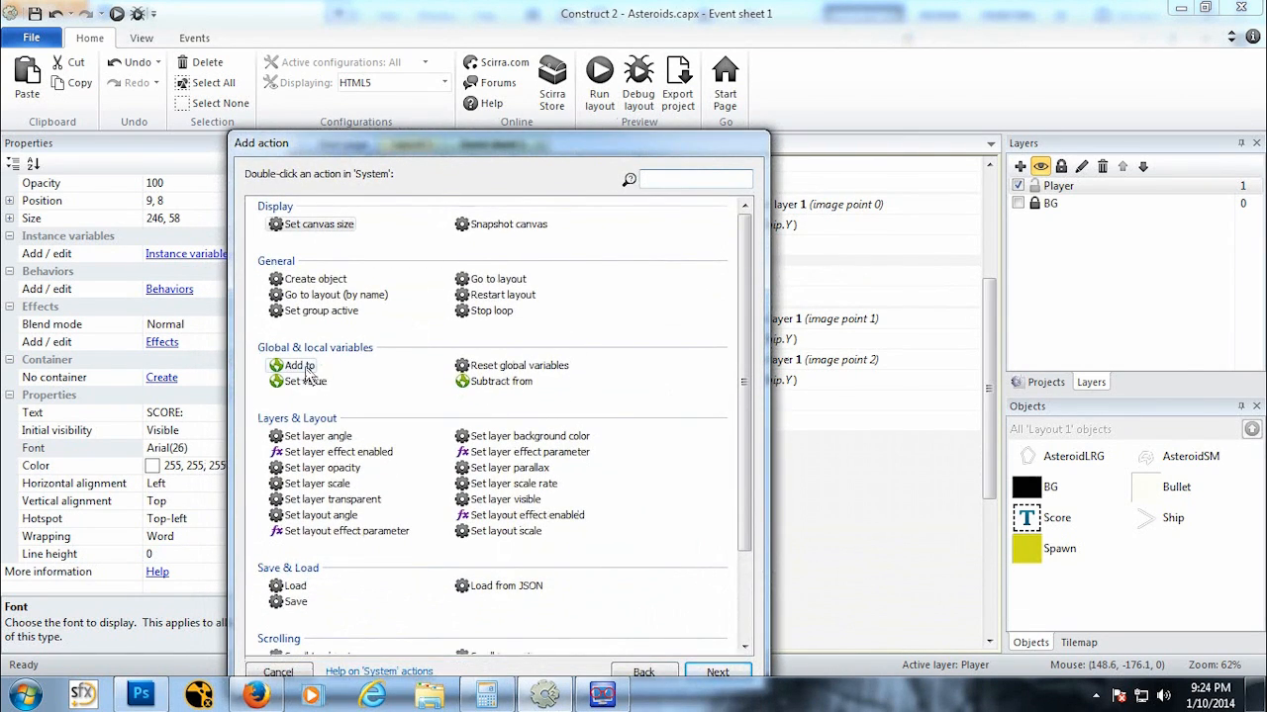
double_click(299, 366)
left_click(430, 431)
type("2")
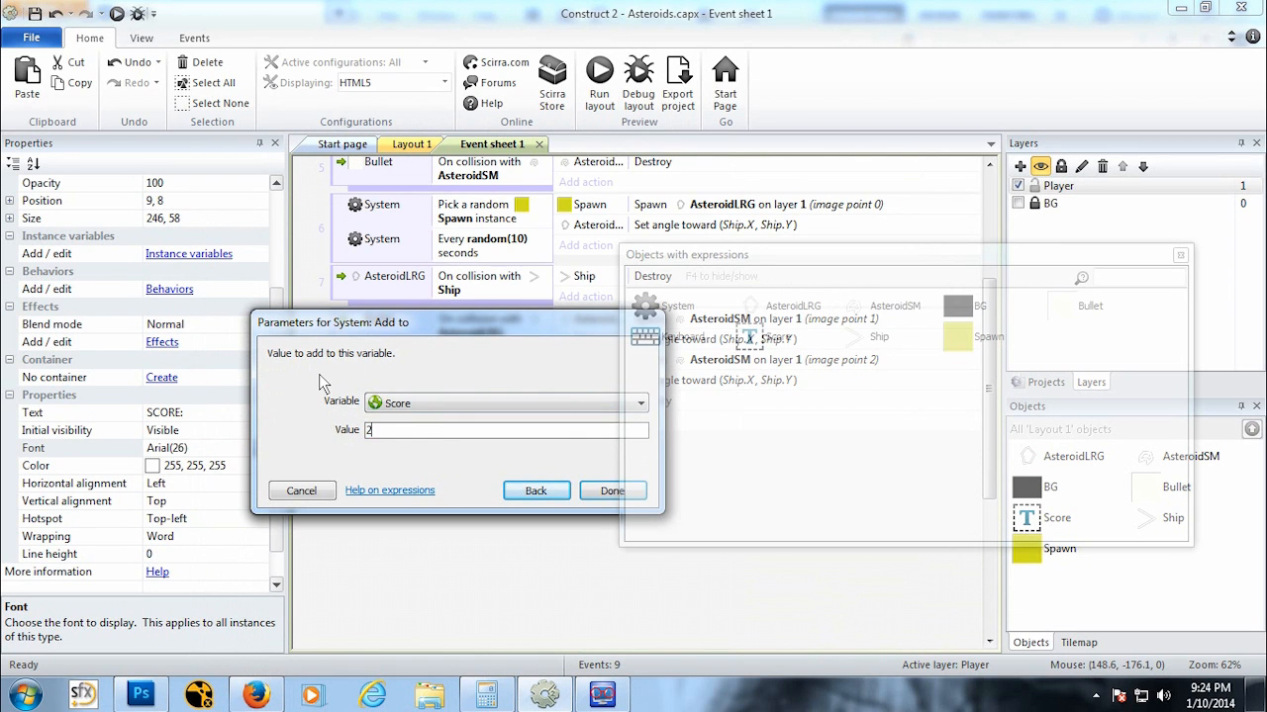
type("50")
left_click(611, 491)
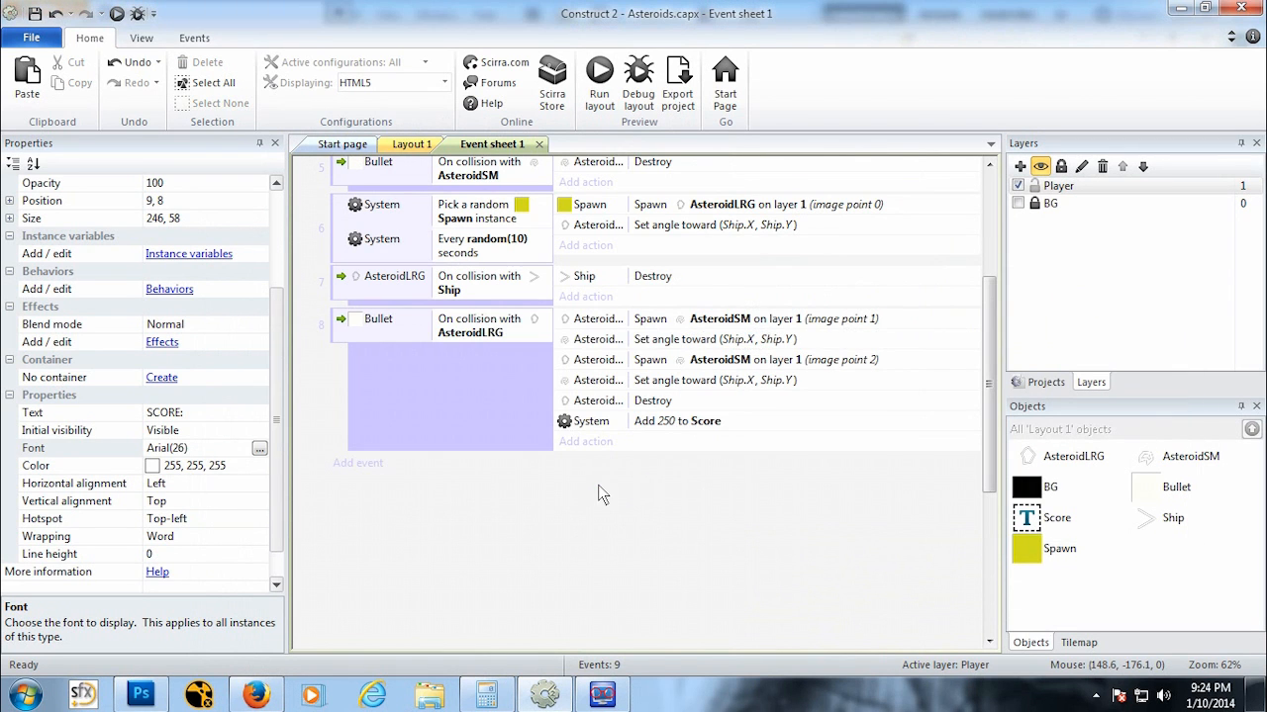
Step: In the large-asteroid spawn event, add a System action that adds 100 to Score
scroll(693, 326, "up", 2)
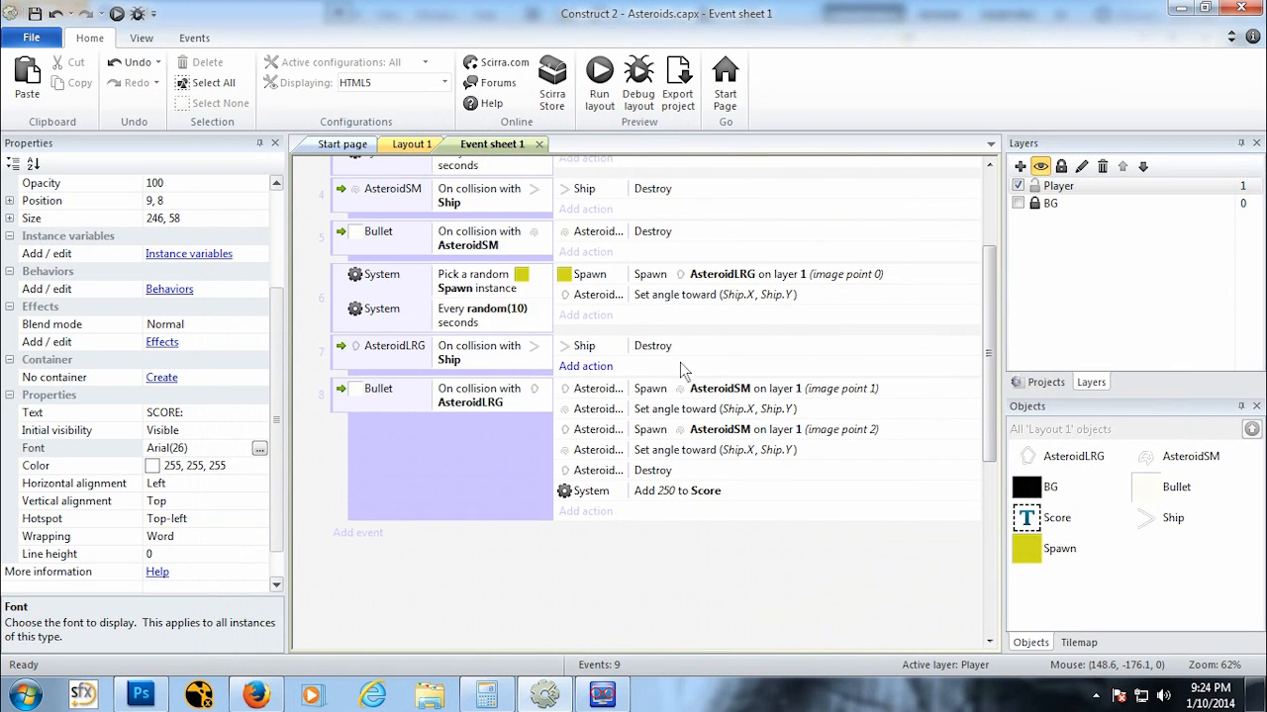
left_click(613, 315)
left_click_drag(433, 140, 590, 99)
double_click(427, 180)
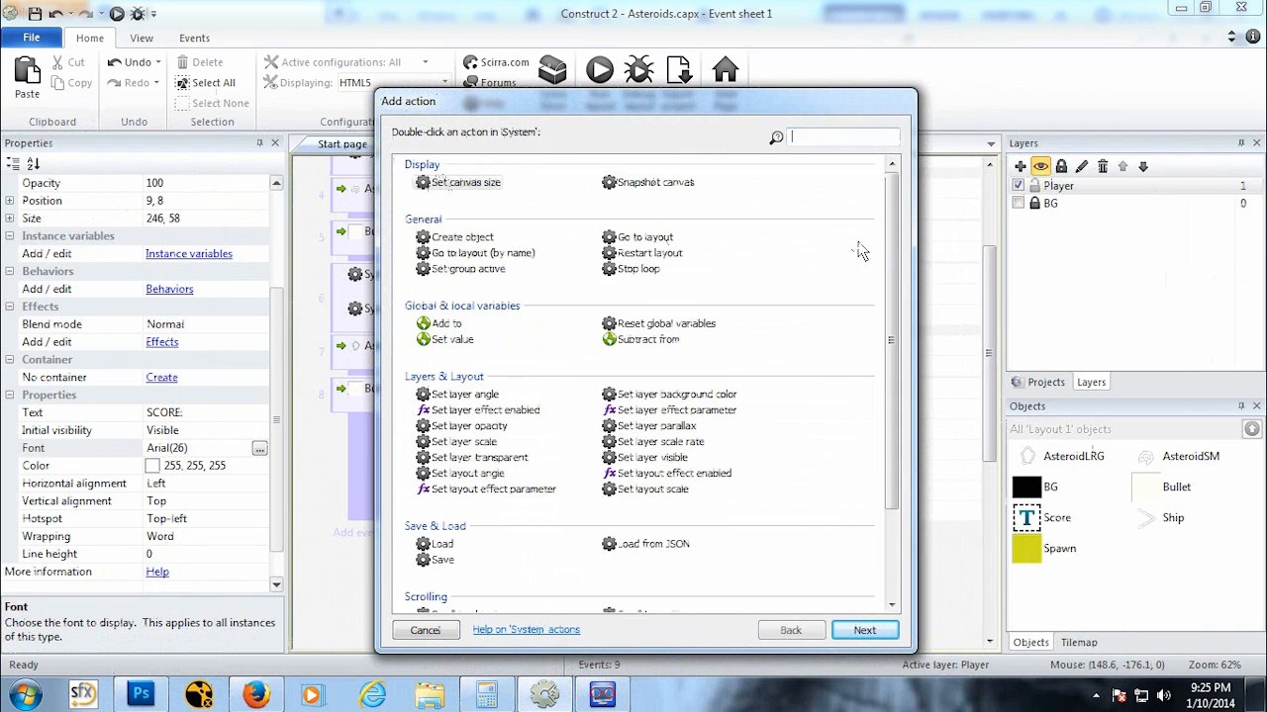
scroll(624, 455, "down", 3)
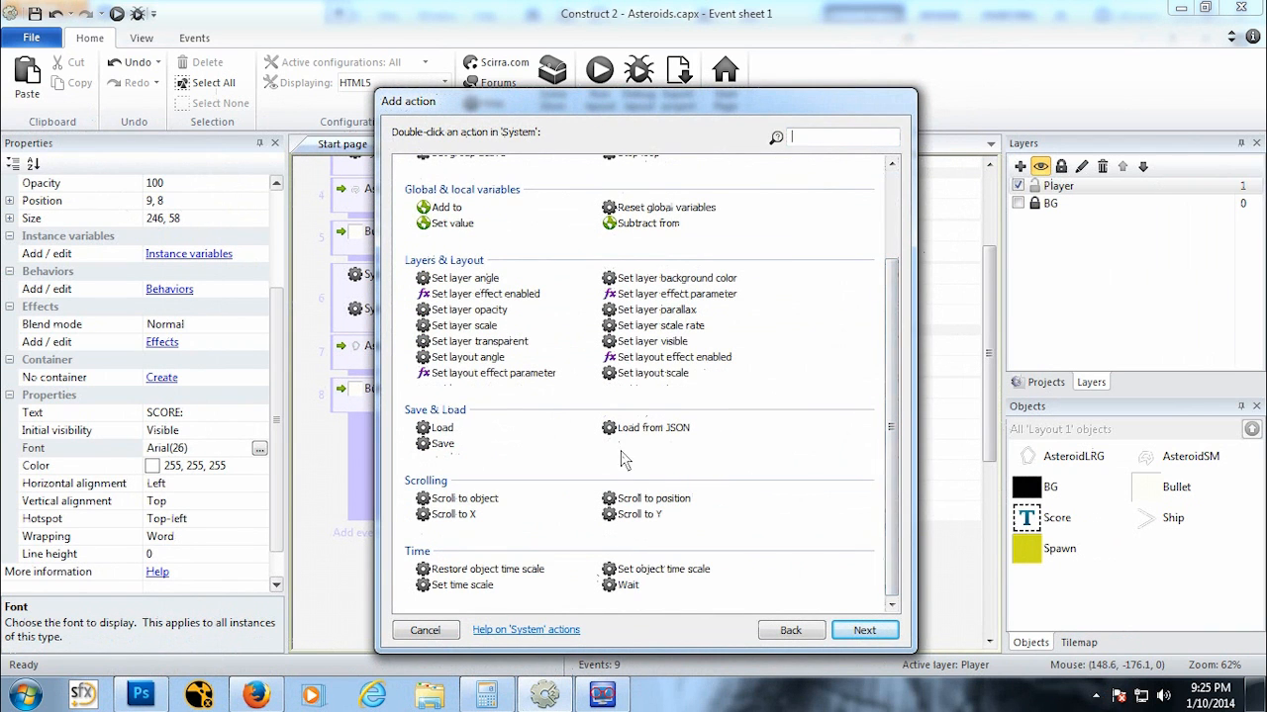
double_click(442, 207)
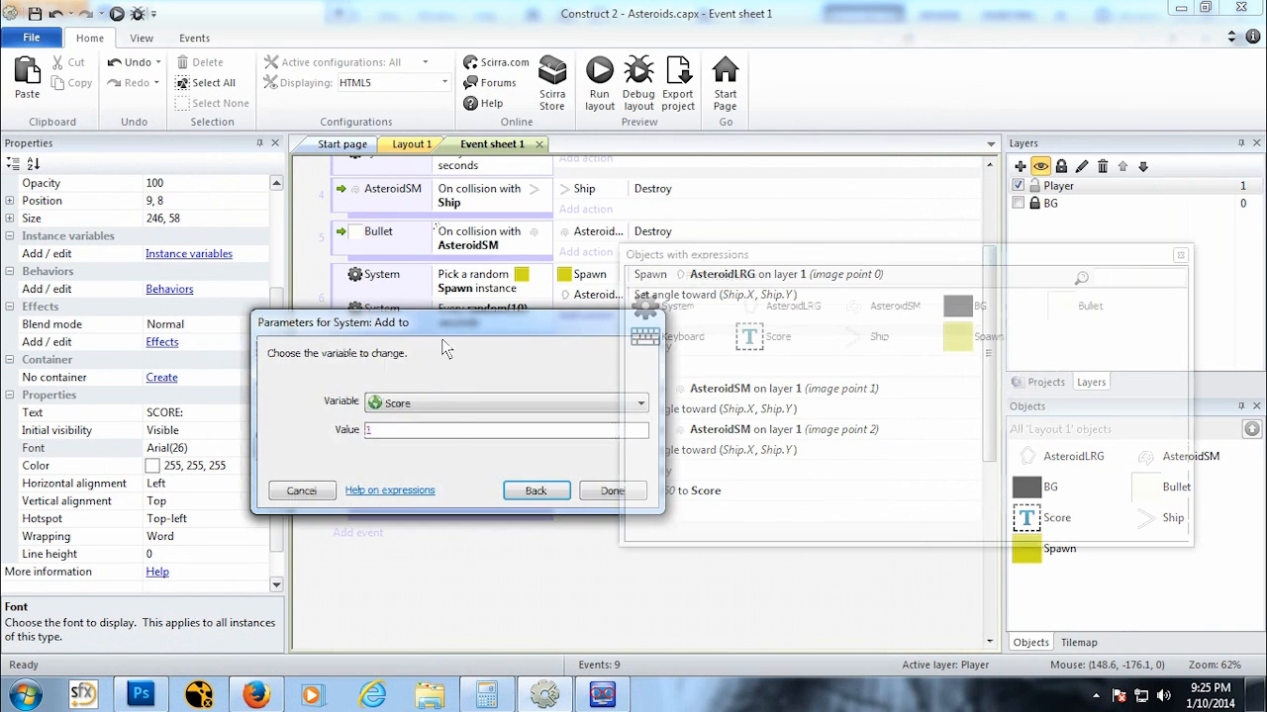
type("100")
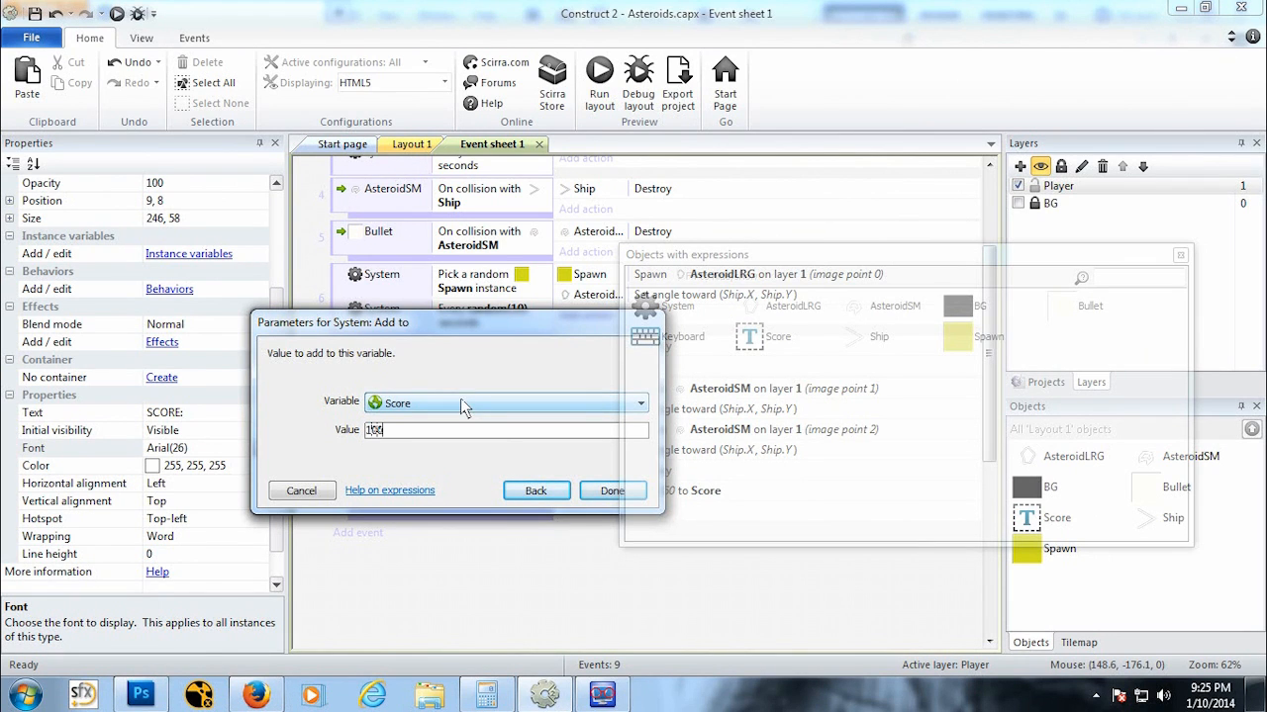
type("250")
left_click(584, 491)
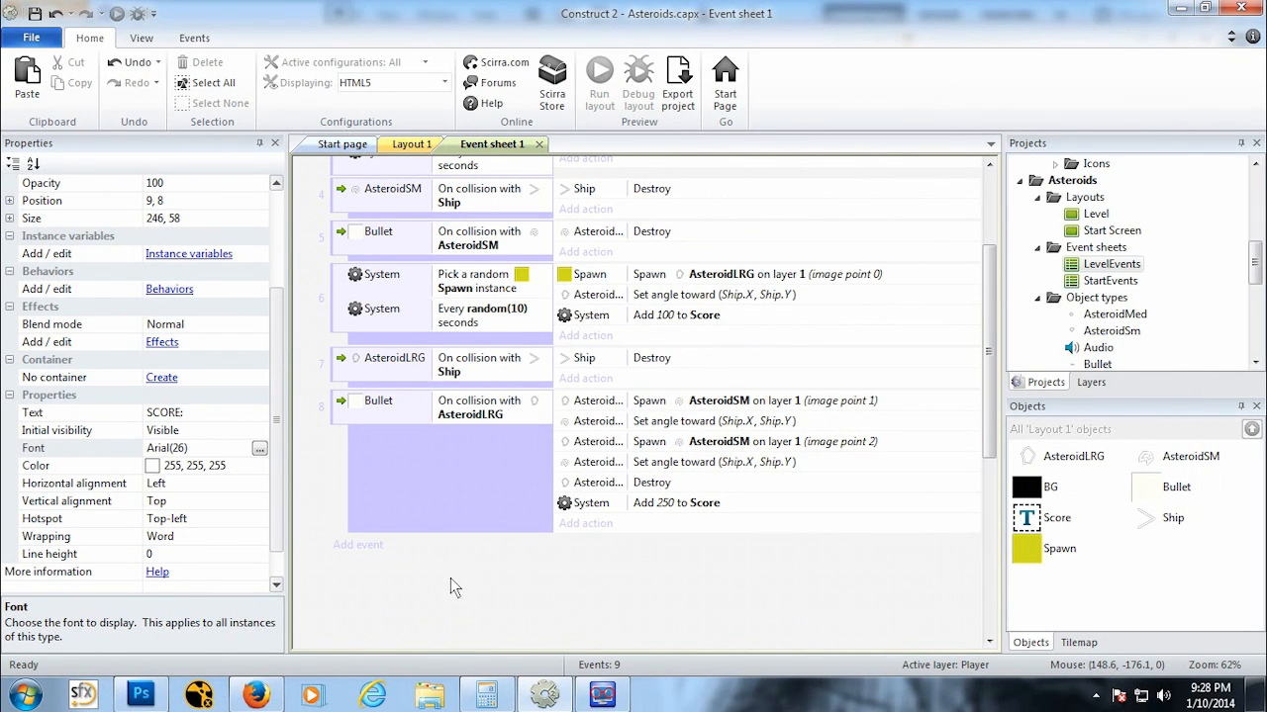
Step: Add a new System Every tick event at the end of the event sheet
left_click(354, 544)
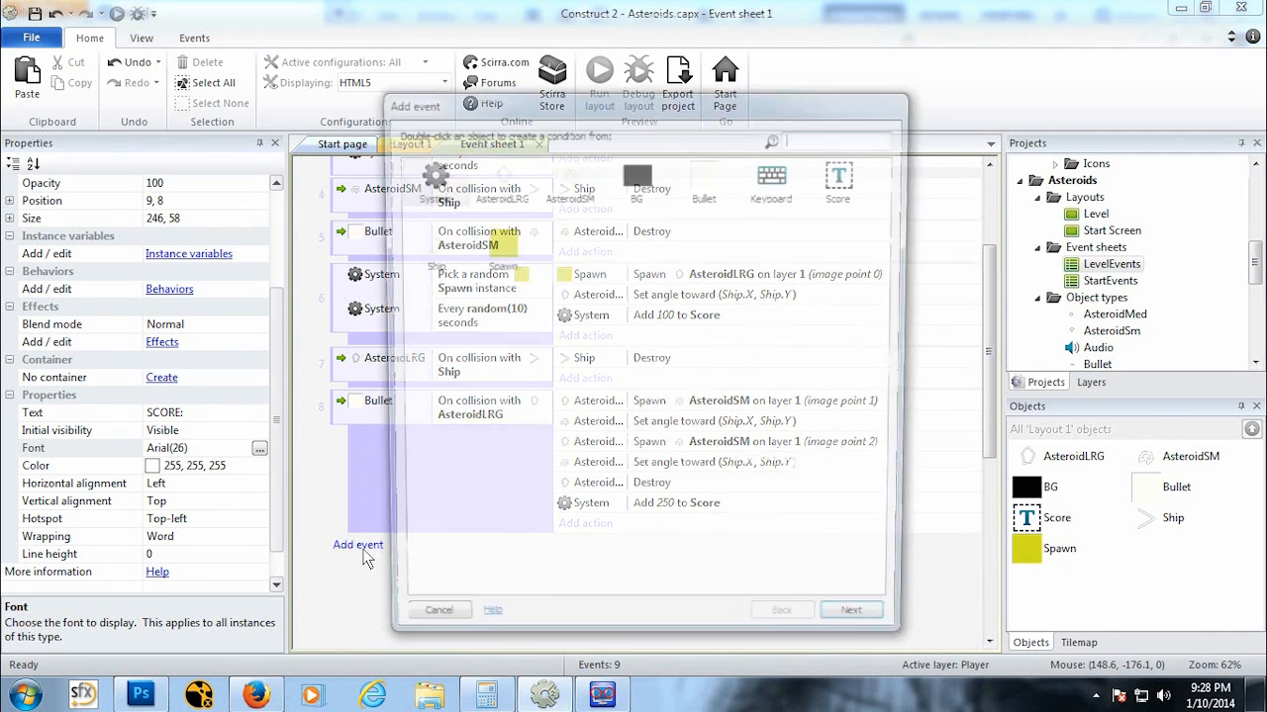
double_click(422, 180)
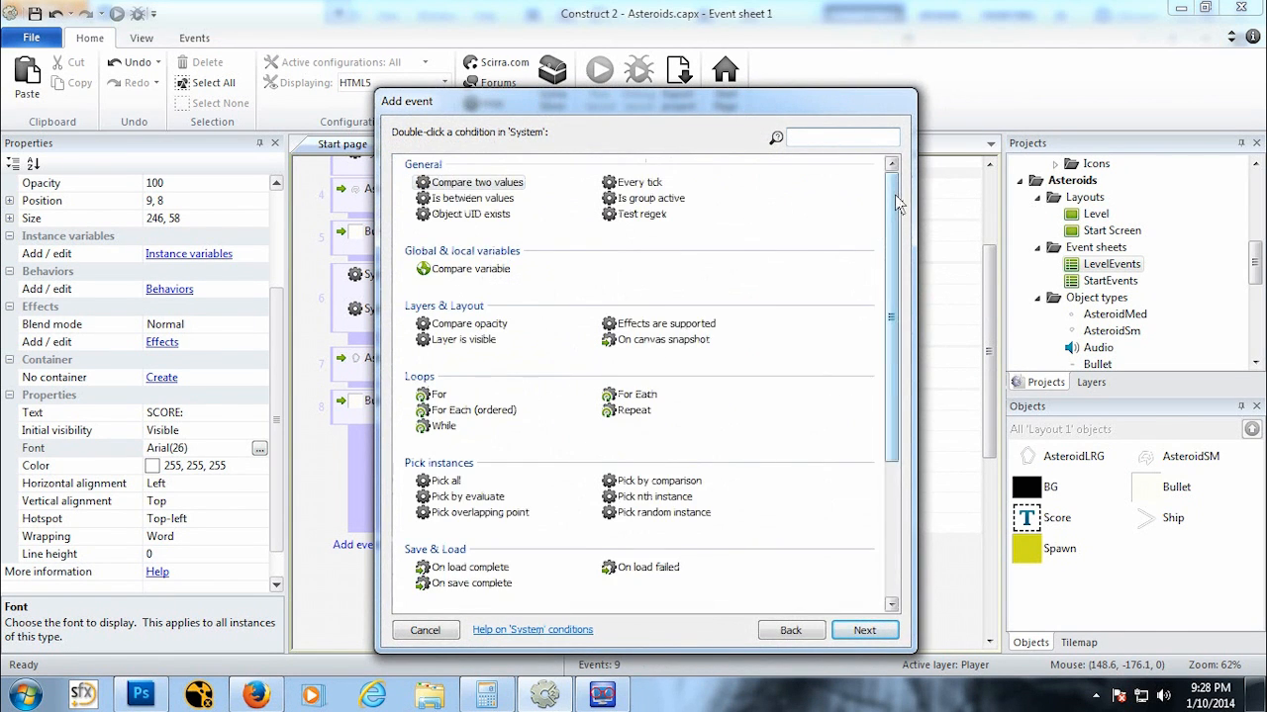
left_click_drag(895, 198, 895, 326)
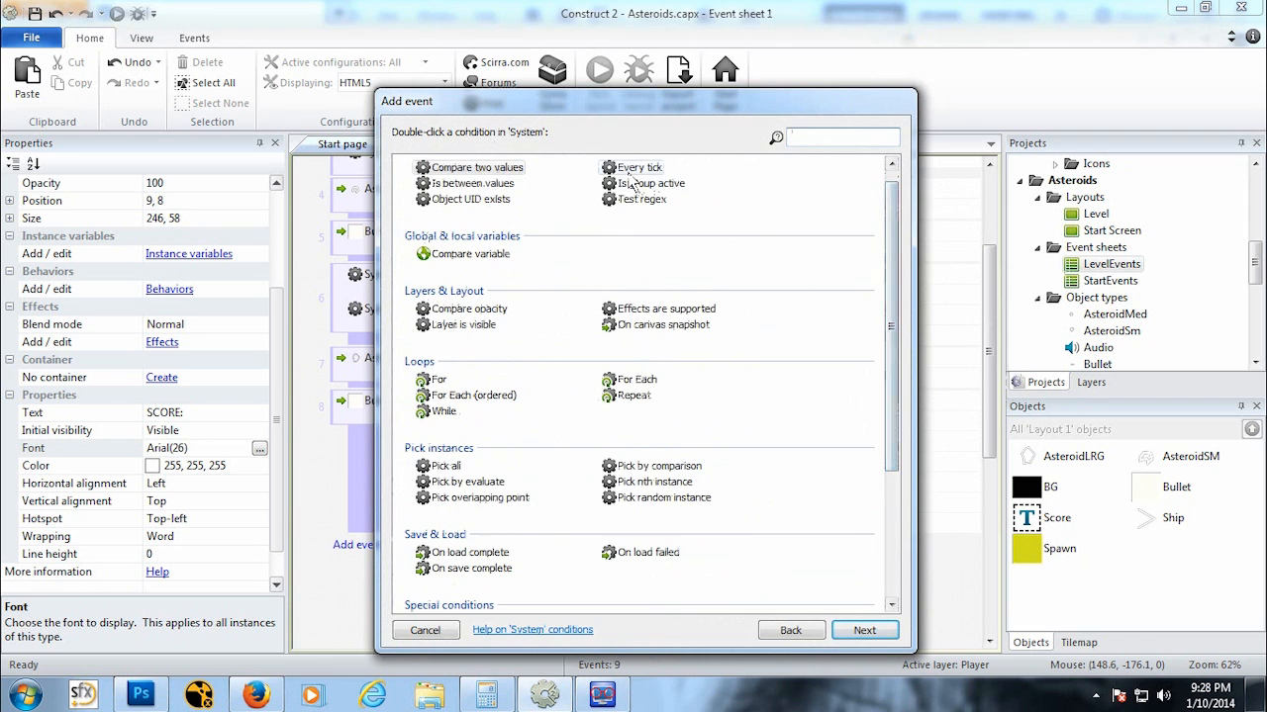
double_click(633, 185)
Step: In the Every tick event, add a Score Set text action with the text "SCORE:" & Score
left_click(592, 547)
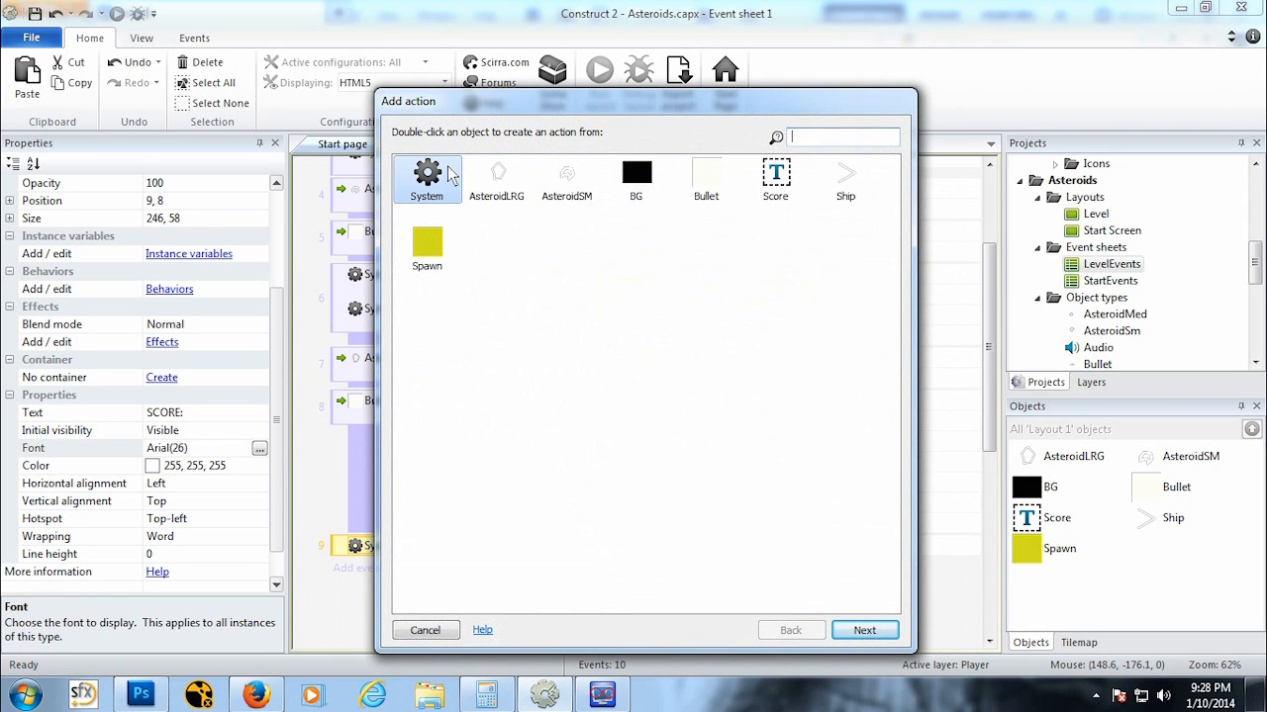
double_click(775, 179)
left_click_drag(894, 381, 910, 487)
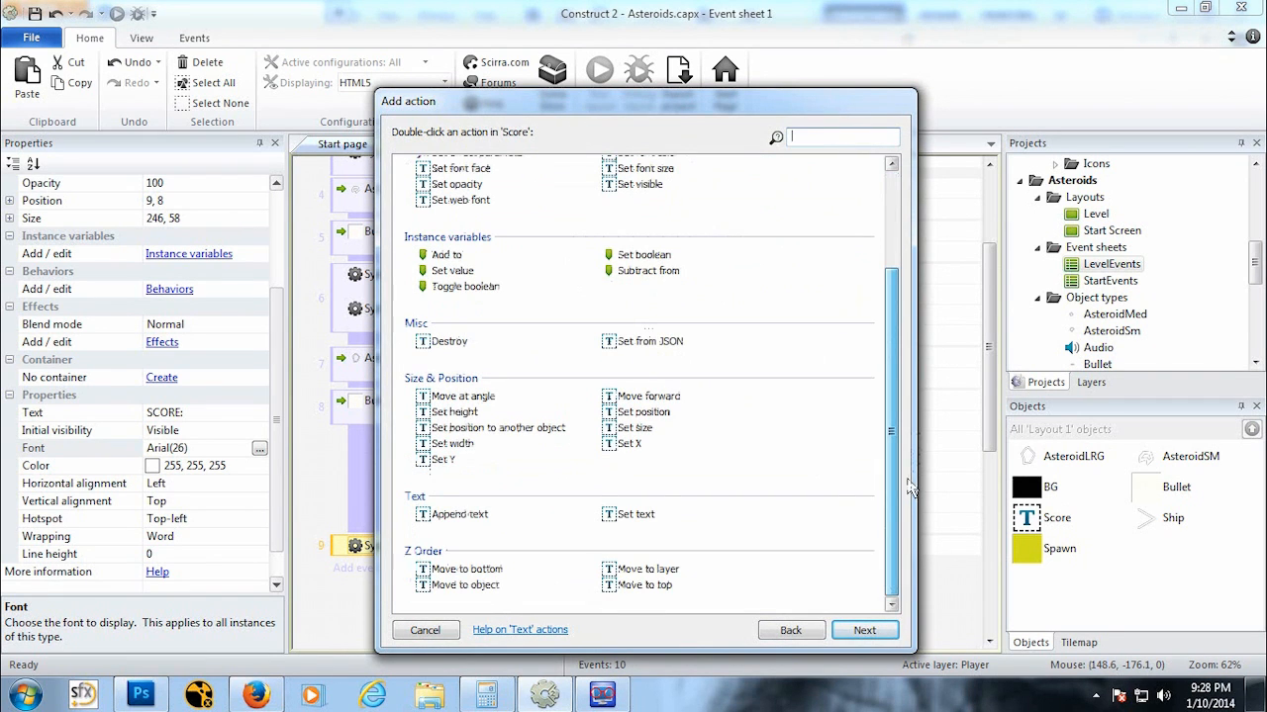
double_click(635, 513)
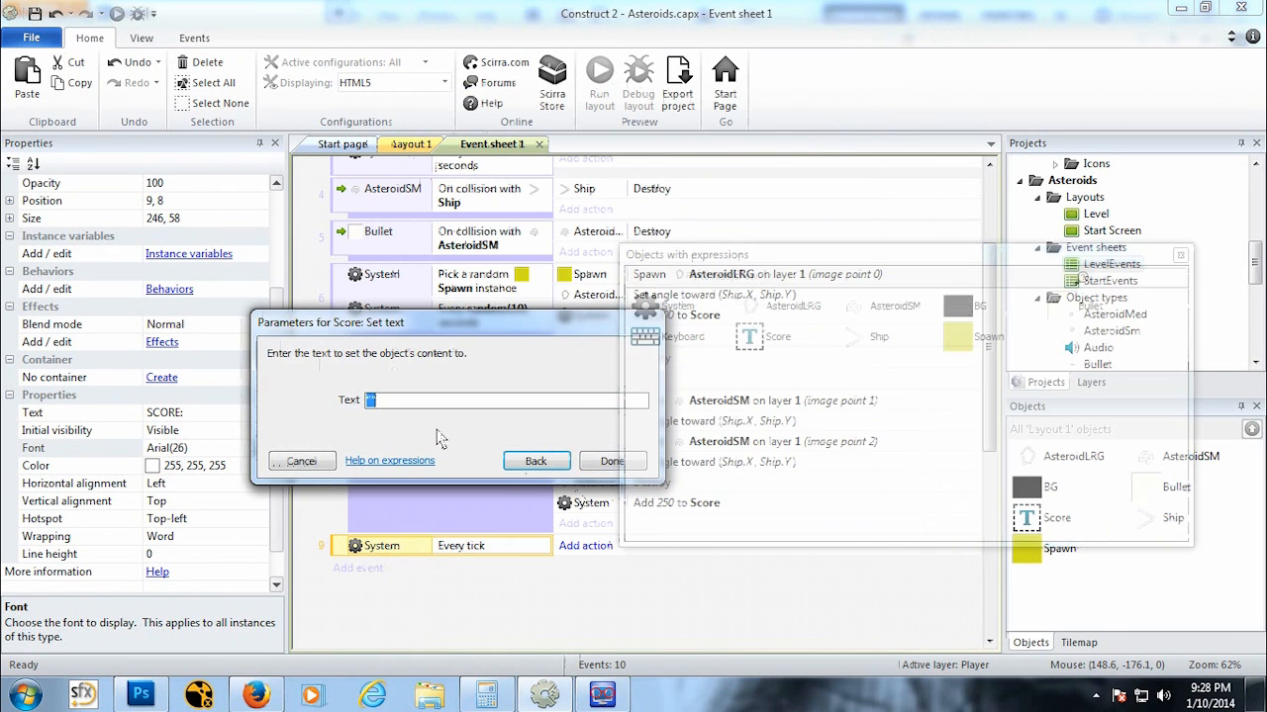
type("\"SCORE:")
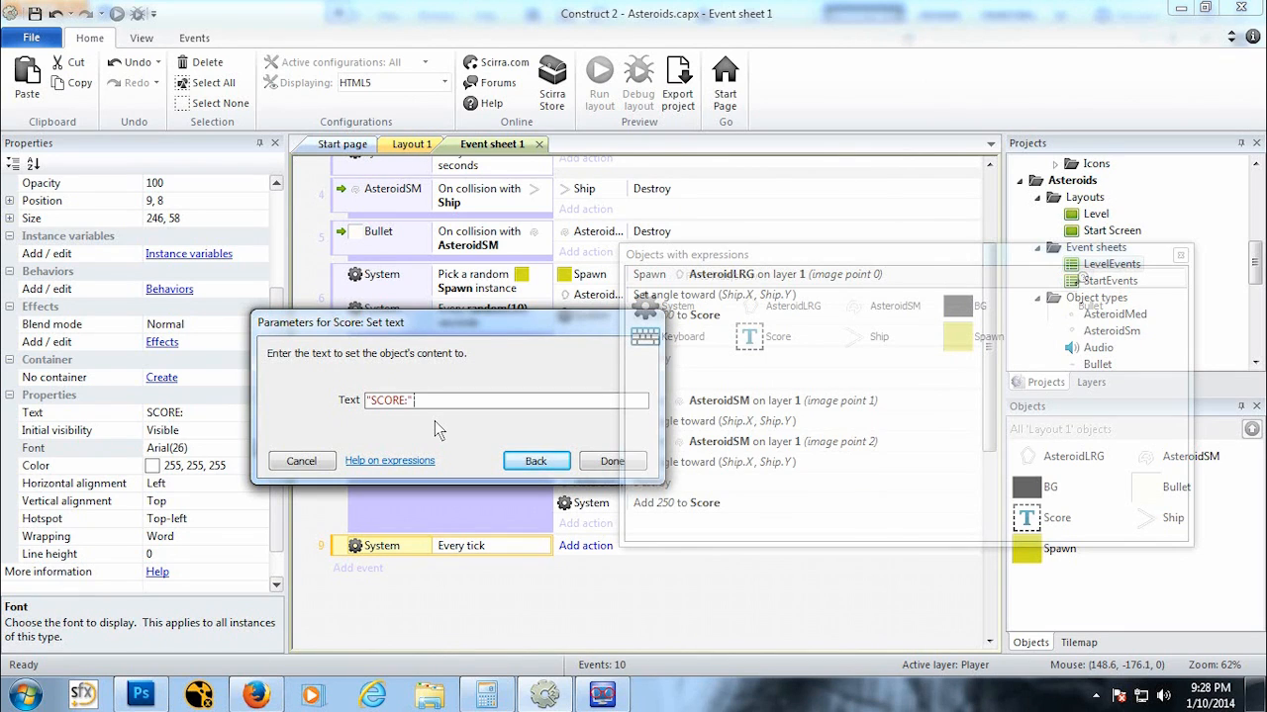
type("\" & sc")
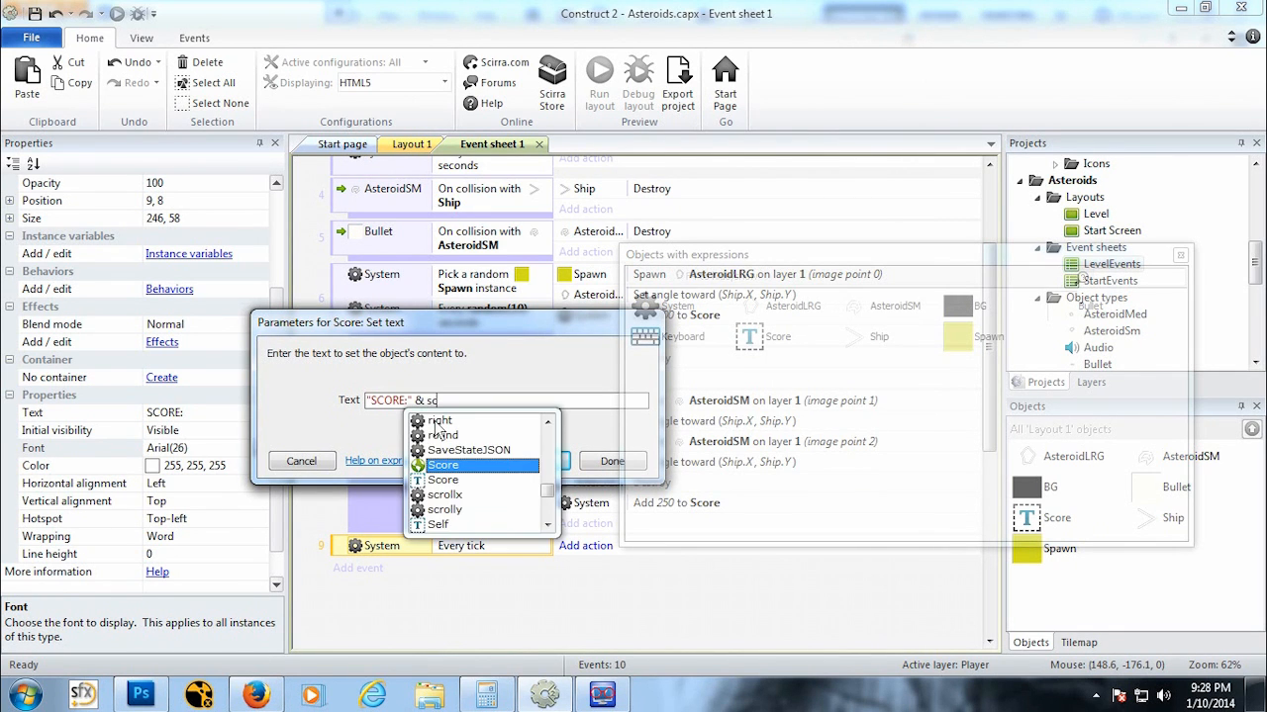
key("BackSpace")
key("BackSpace")
type("Sco")
double_click(452, 465)
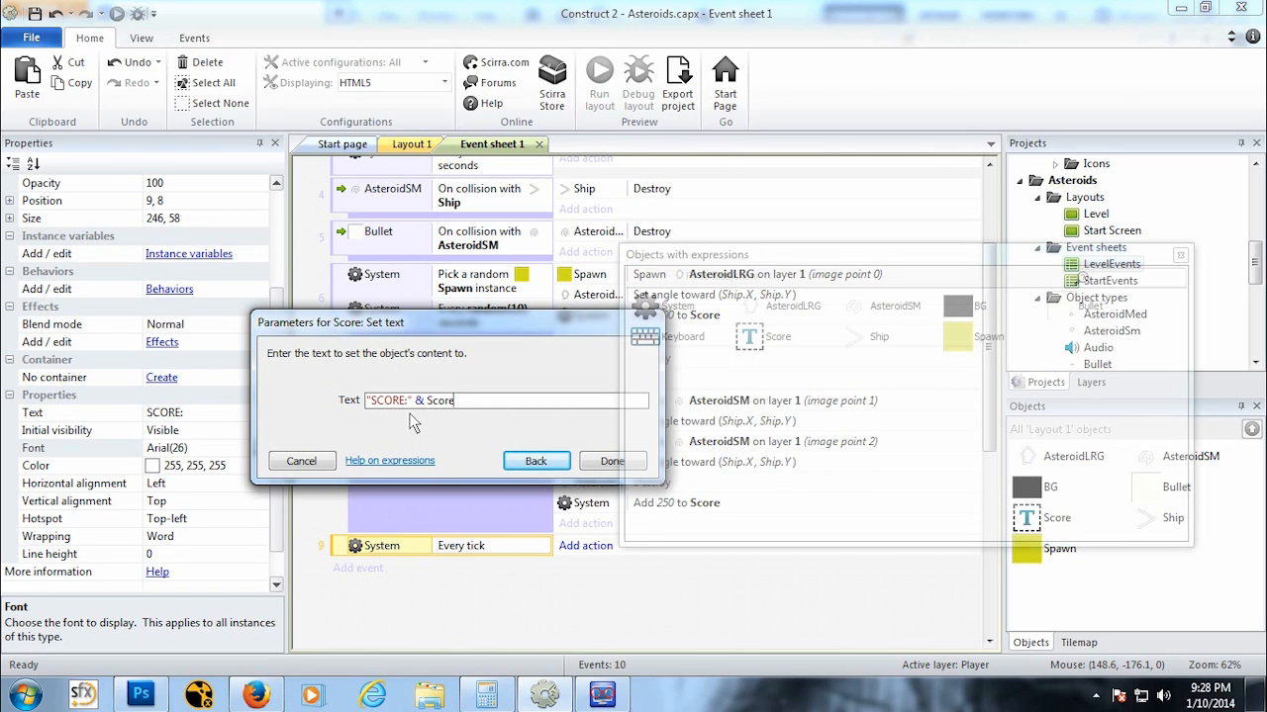
mouse_move(410, 411)
left_mouse_down()
mouse_move(354, 410)
mouse_move(399, 408)
left_mouse_up()
left_click(612, 461)
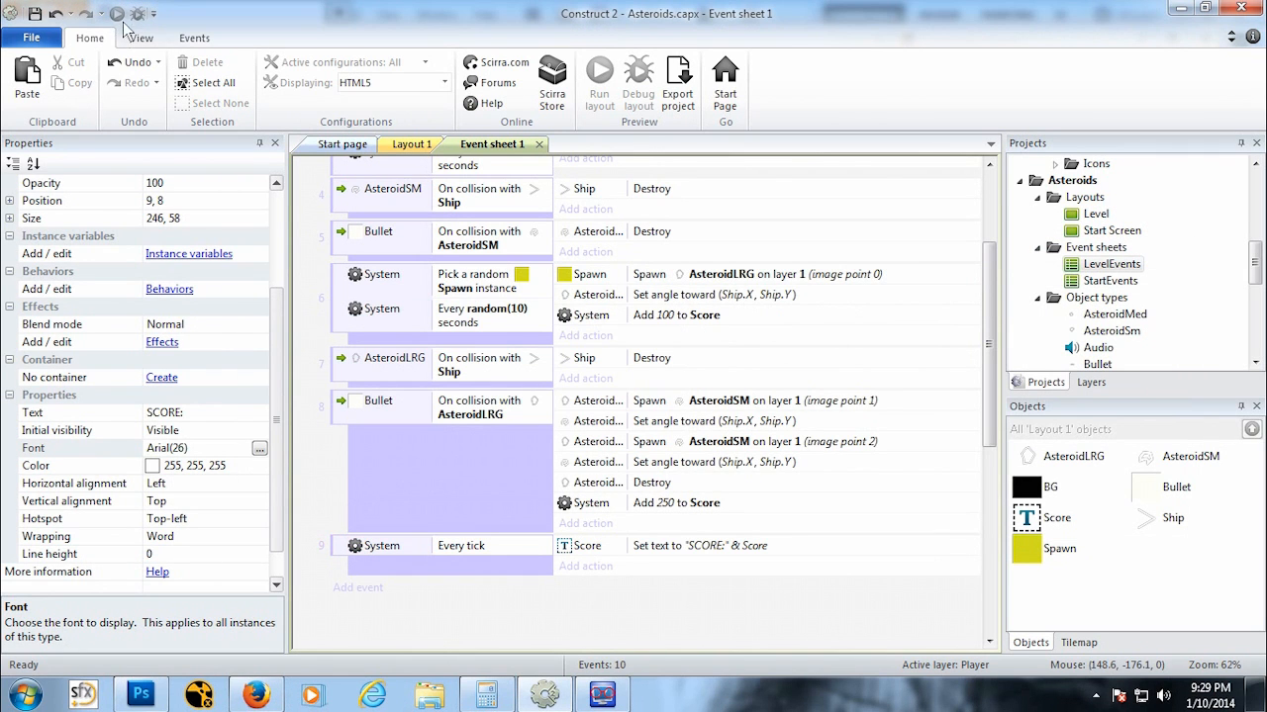
Step: Run a preview of the layout and play the game to test the on-screen score
left_click(412, 144)
left_click(531, 399)
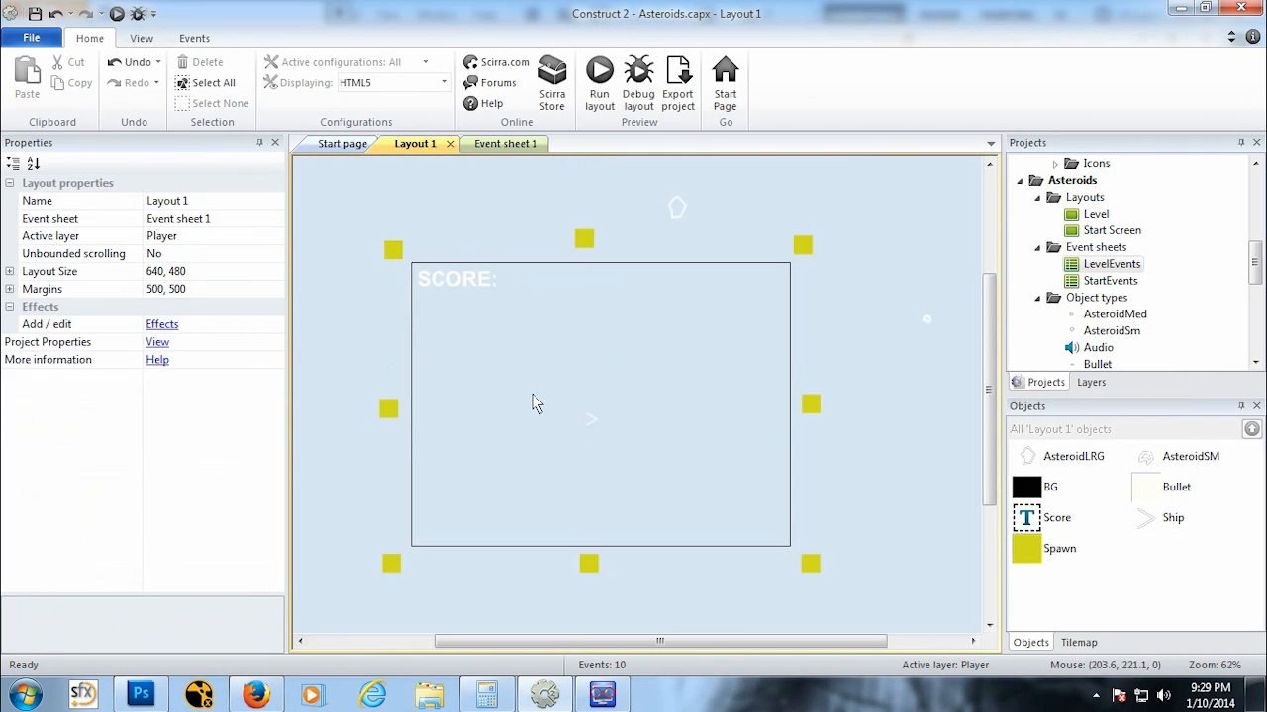
left_click(117, 14)
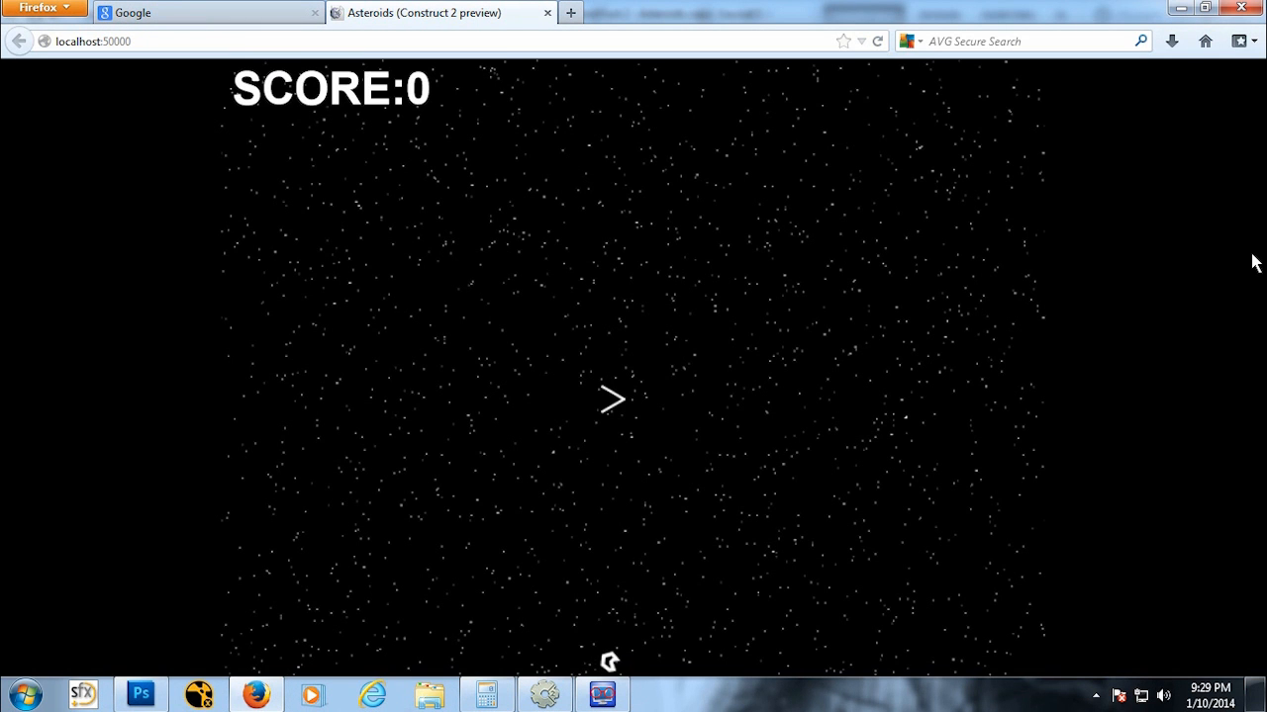
key("Right")
key("Up")
key("space")
key("Right")
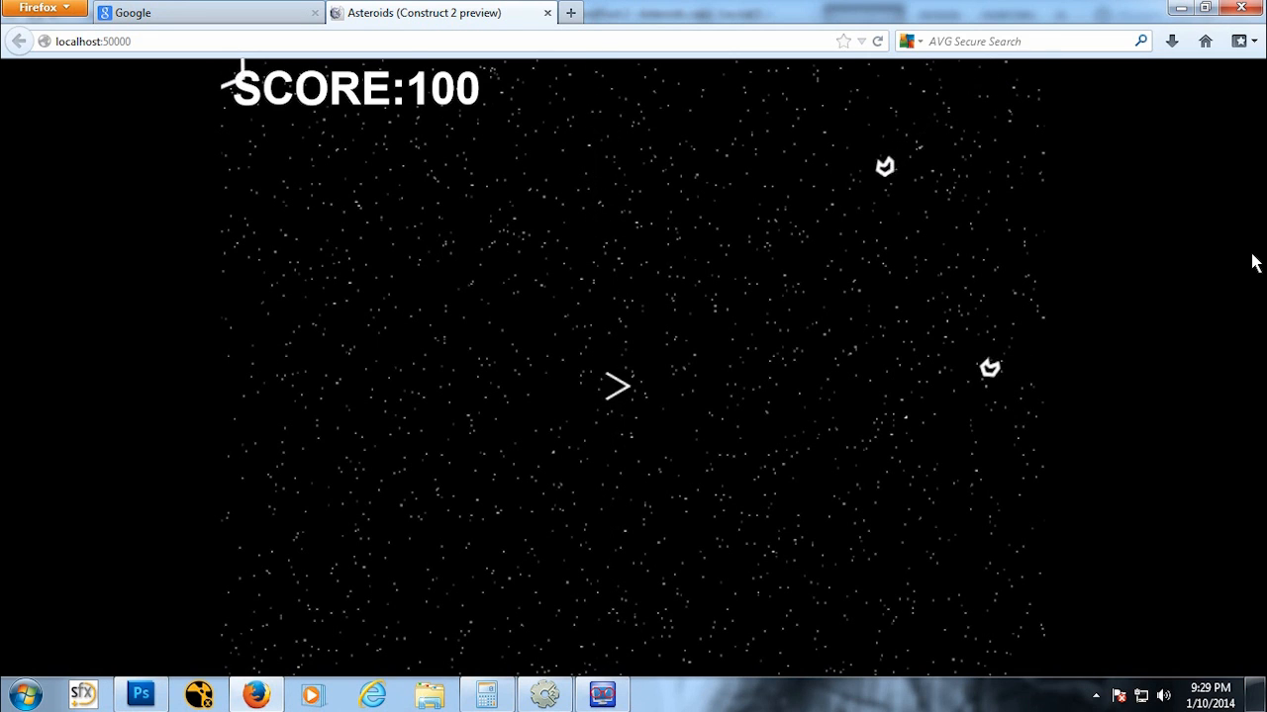
key("Up")
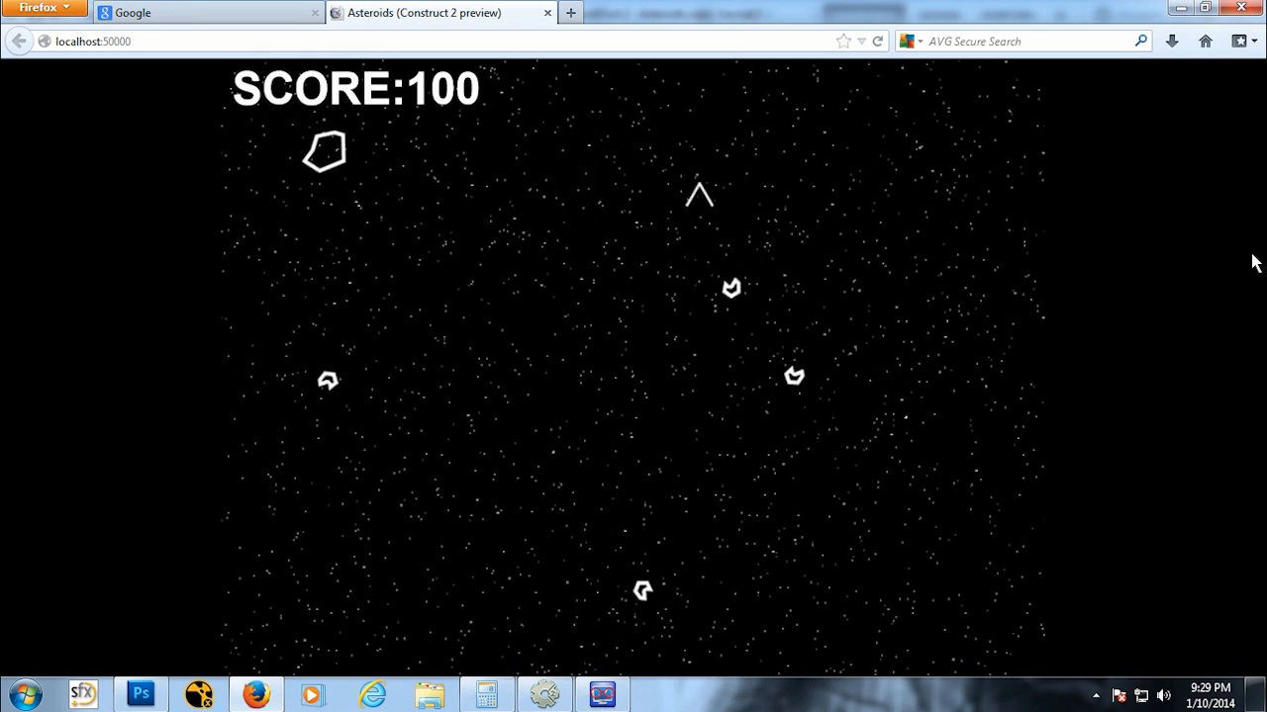
key("Right")
key("space")
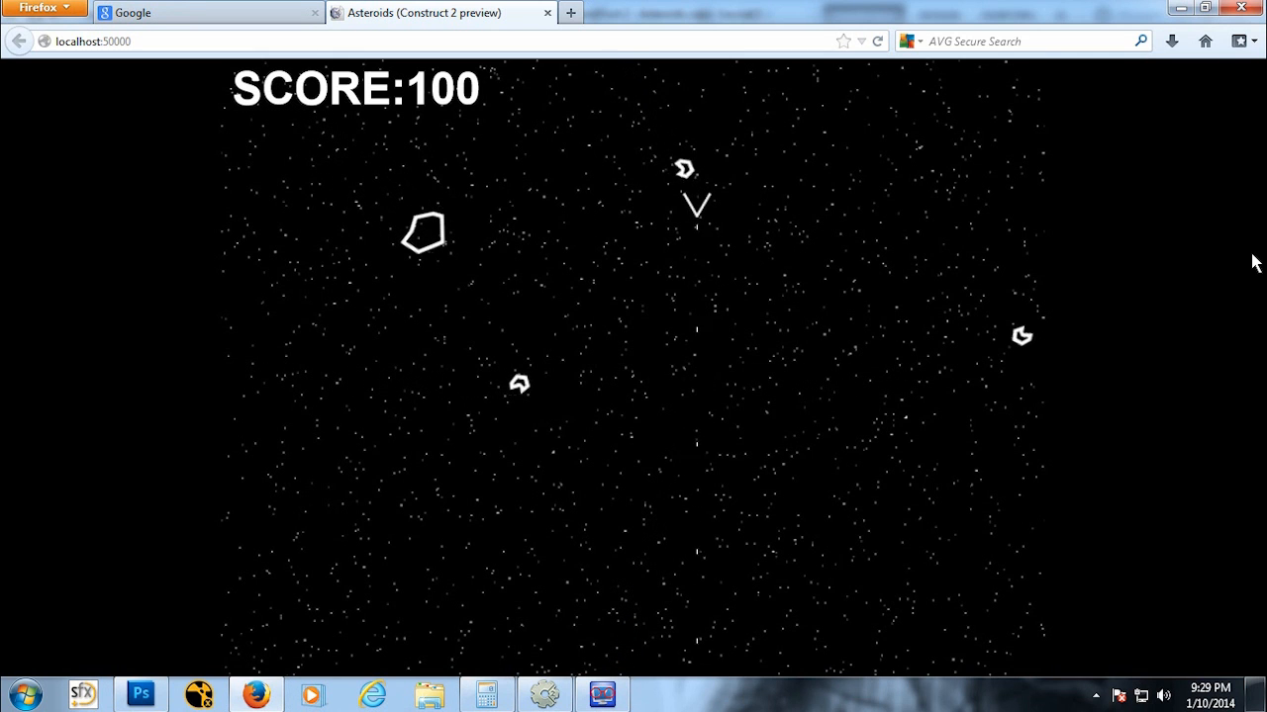
key("Down")
key("Up")
key("space")
key("space")
key("space")
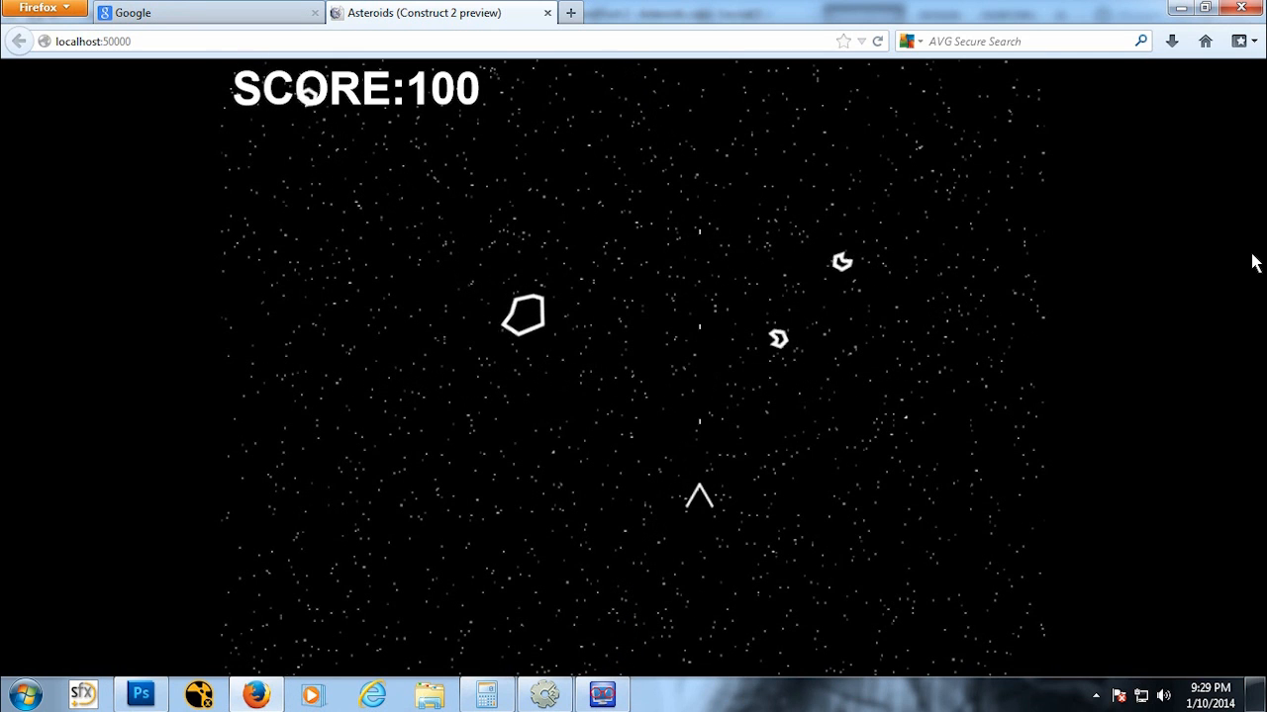
key("Left")
key("Up")
key("space")
key("Down")
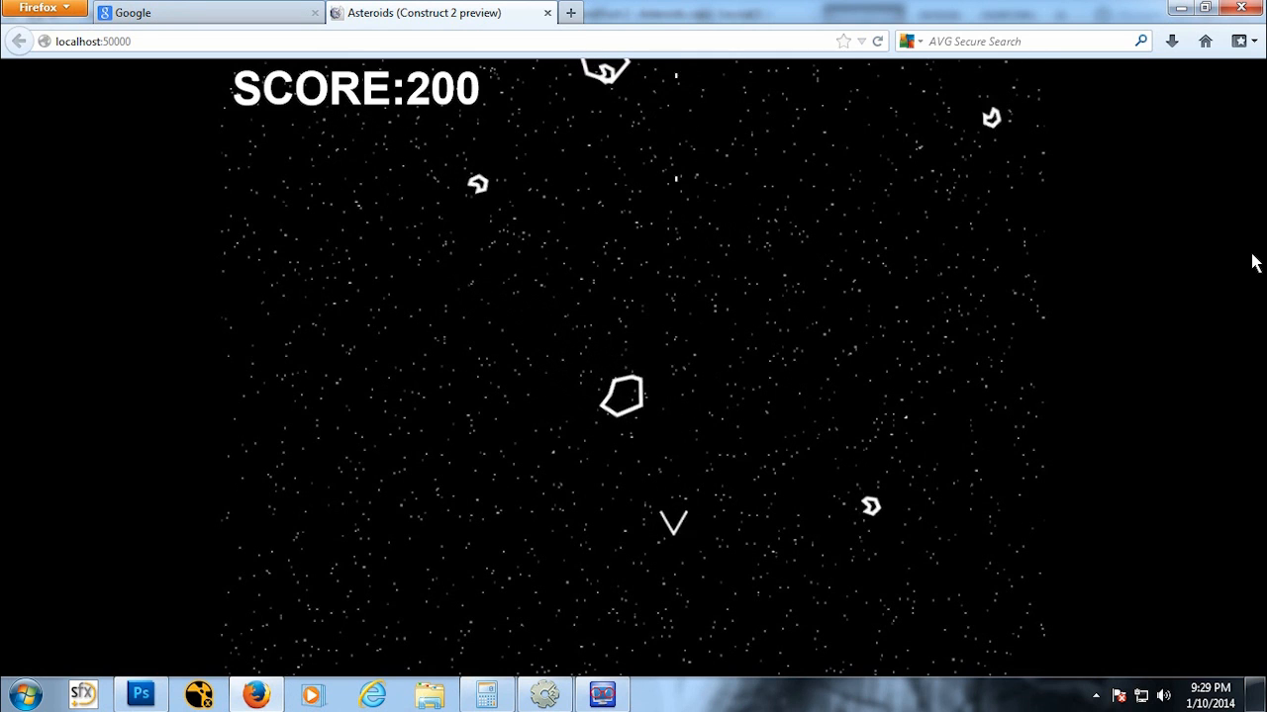
key("Up")
key("space")
key("Down")
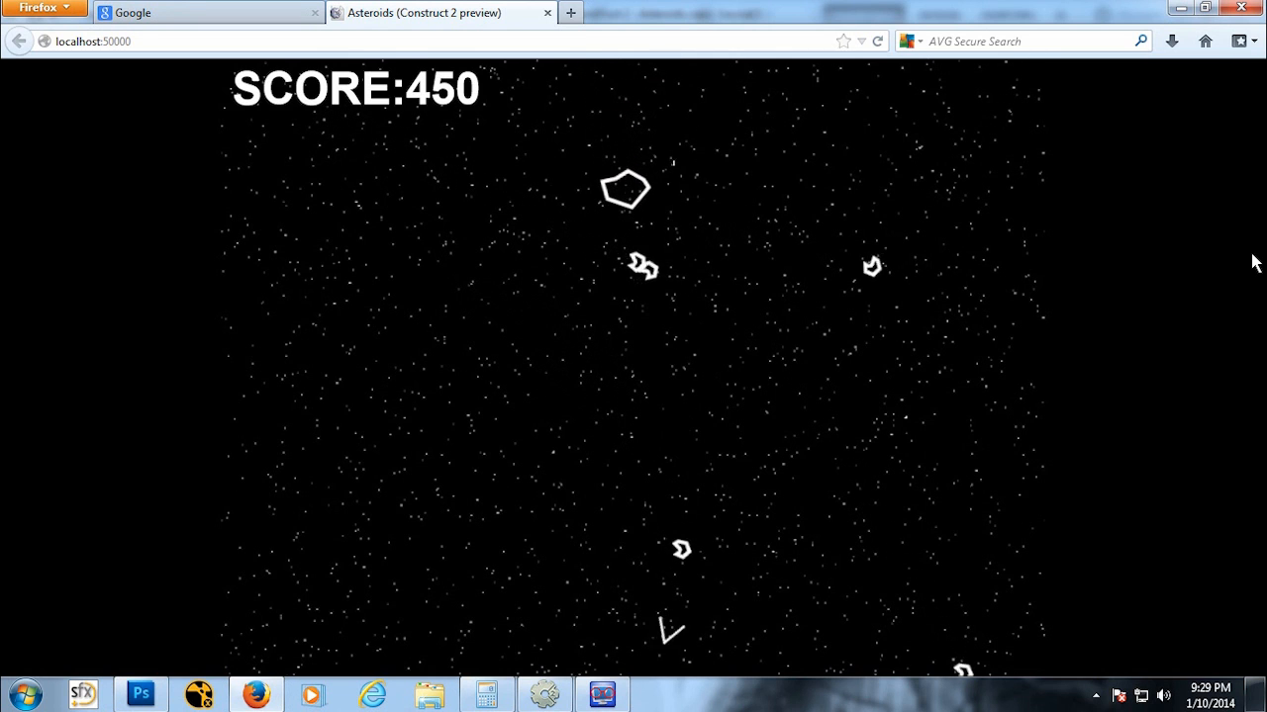
key("Left")
key("Up")
key("Right")
key("space")
key("space")
key("space")
key("Up")
key("space")
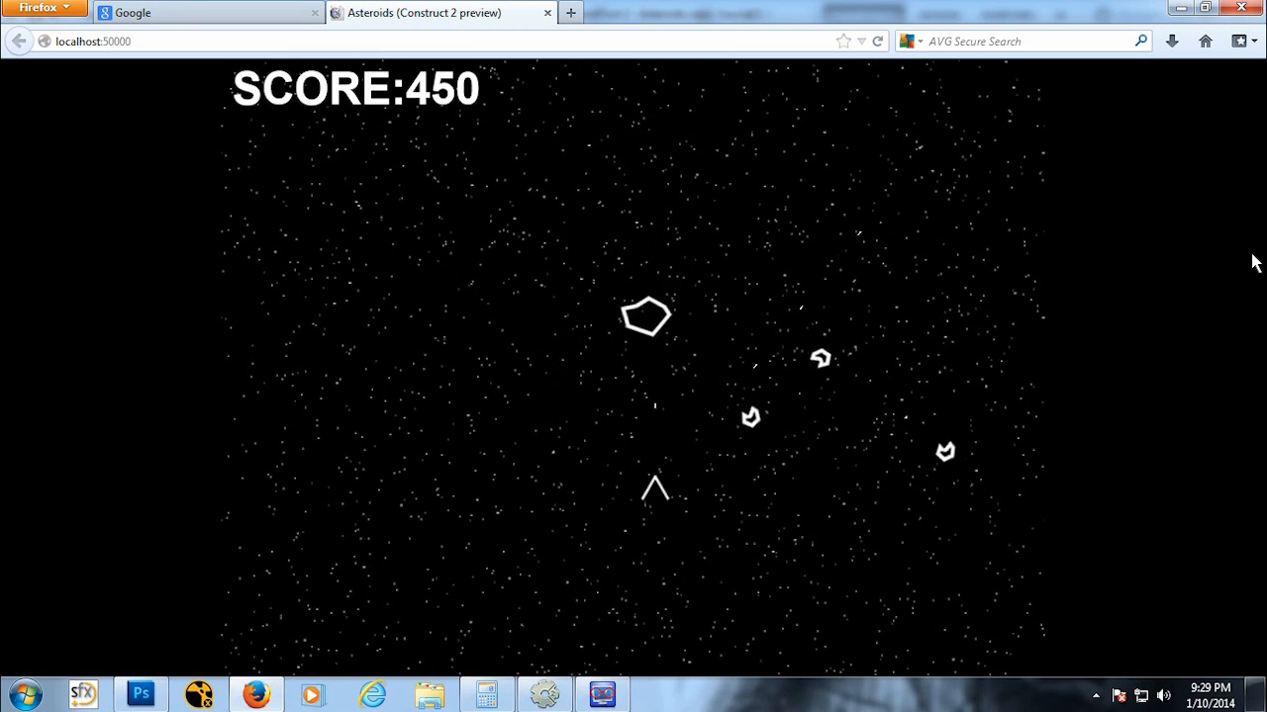
key("Left")
key("Up")
key("Right")
key("Down")
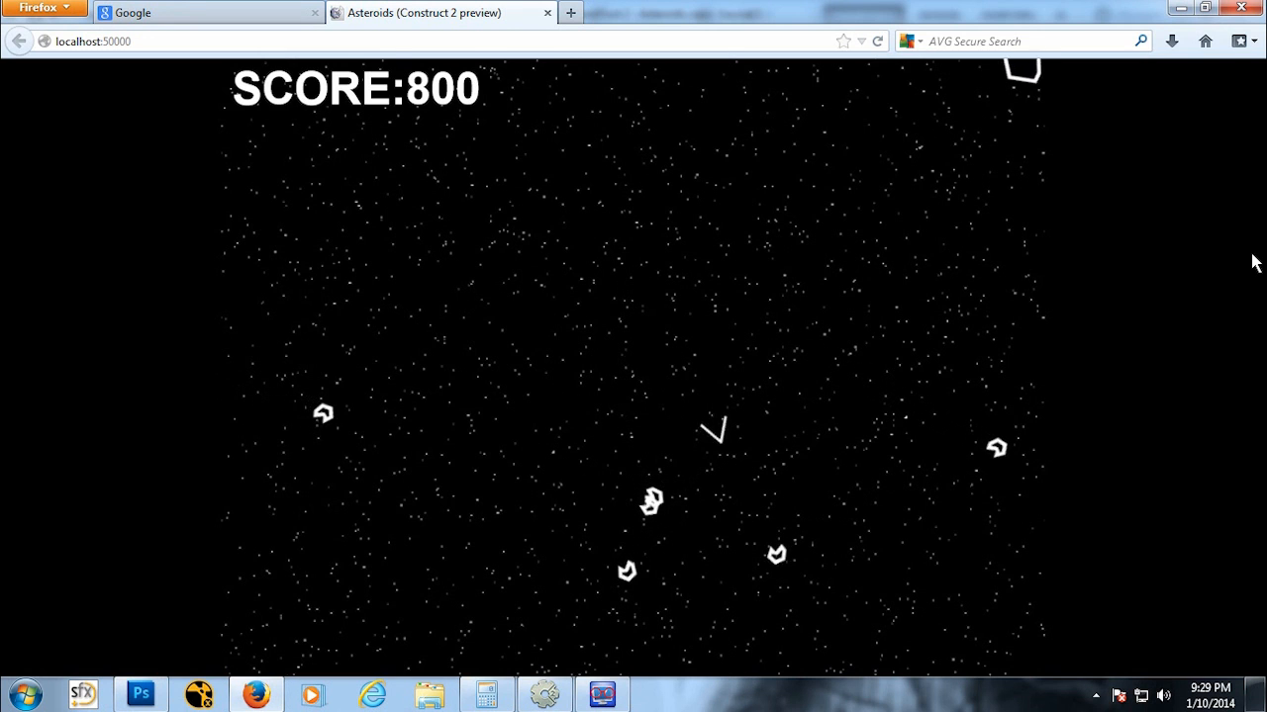
key("Up")
key("Left")
key("Down")
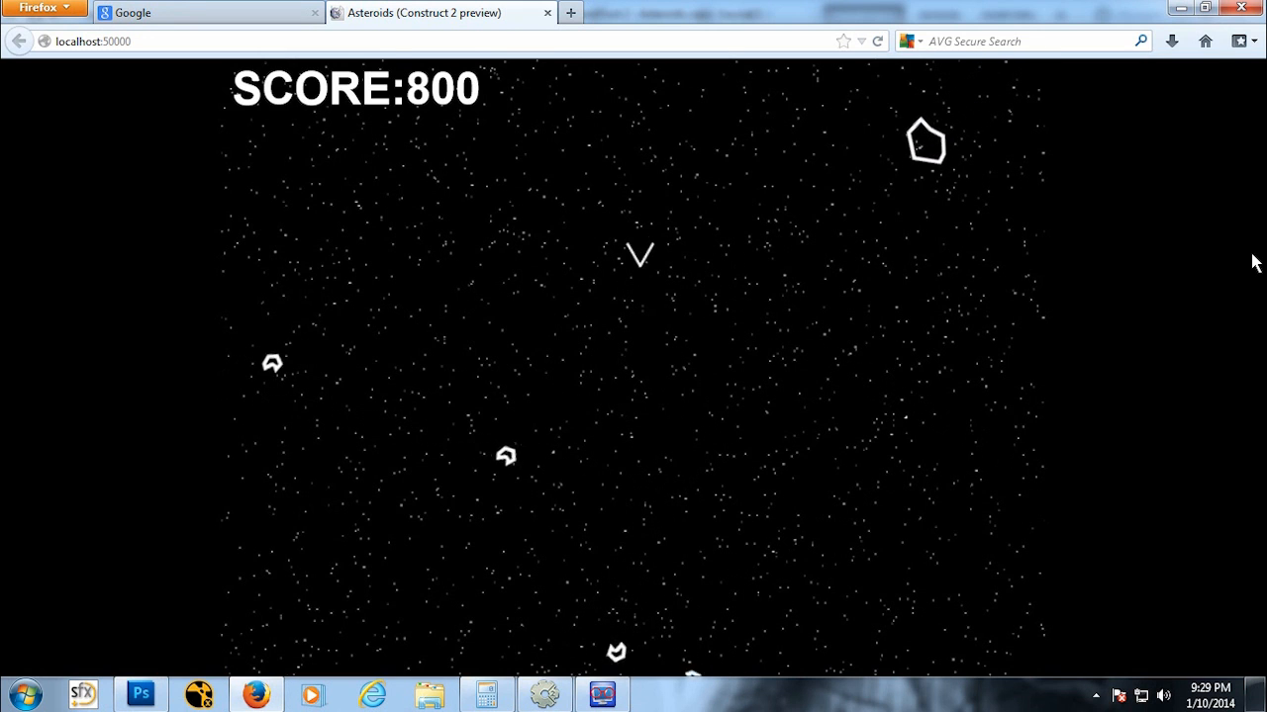
key("space")
key("space")
key("space")
key("space")
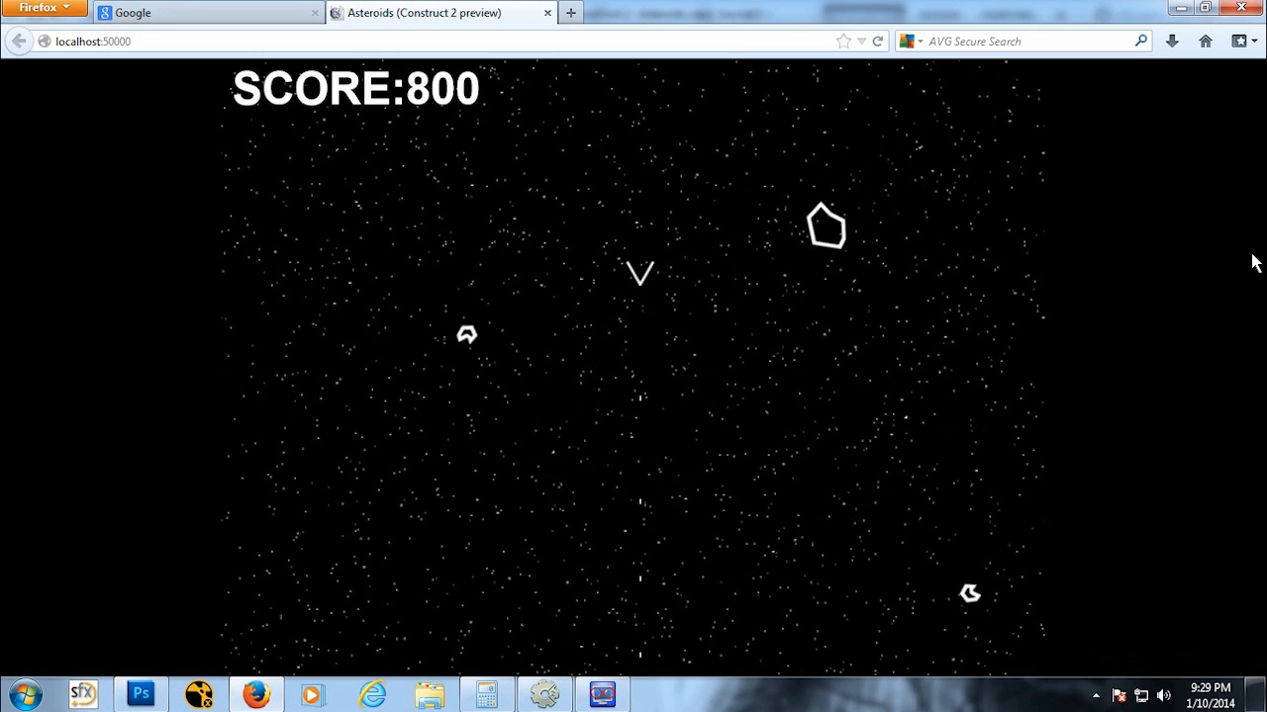
Step: Close the preview and run the layout in debug mode to inspect the Score global variable while playing
left_click(547, 13)
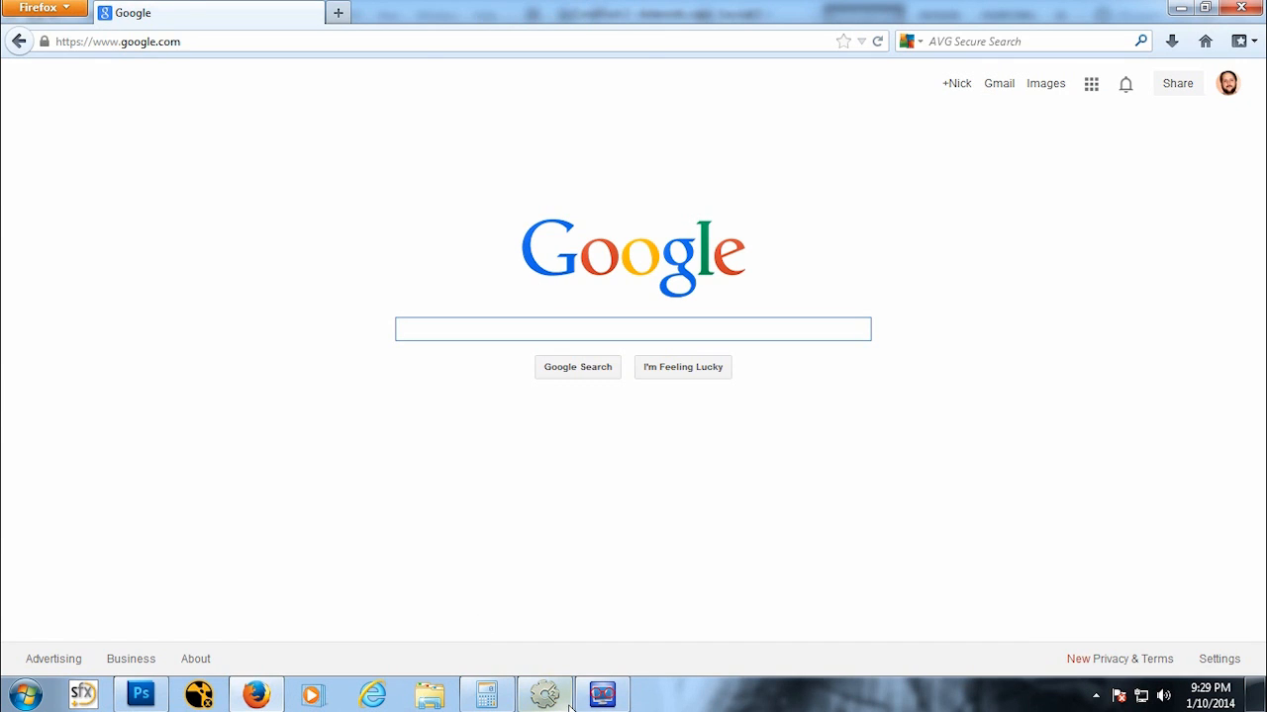
left_click(566, 703)
left_click(137, 13)
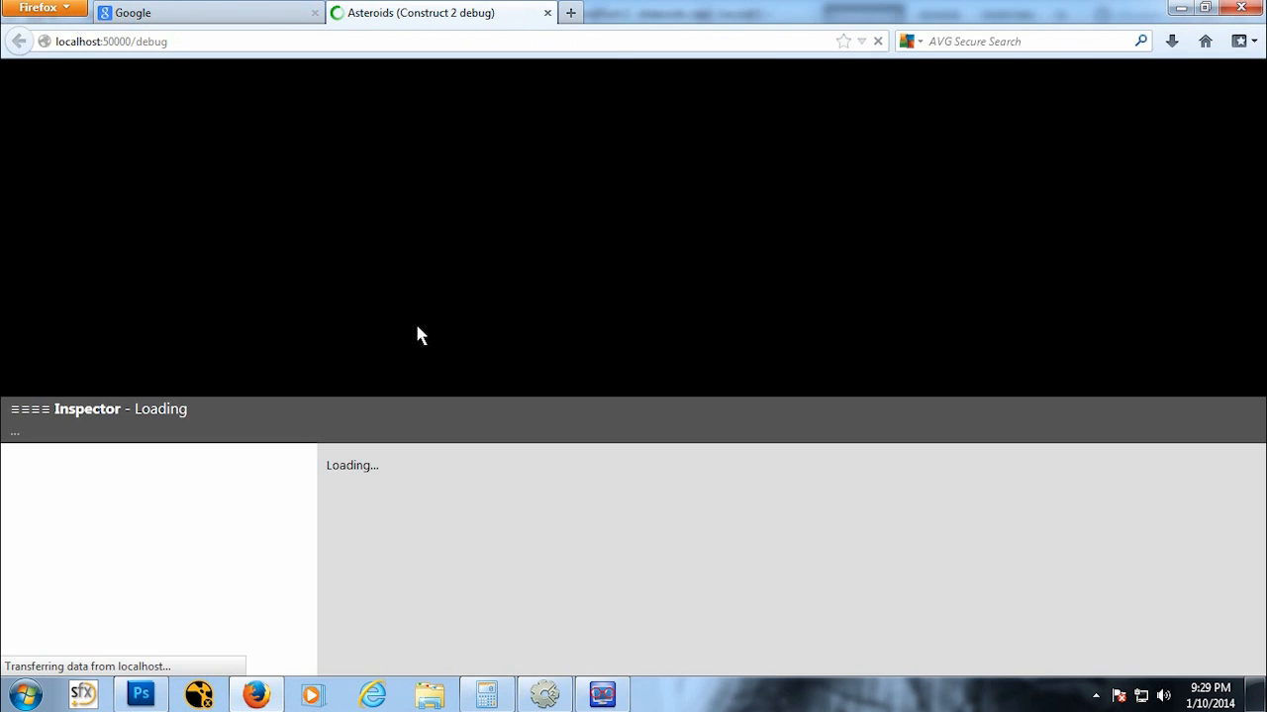
left_click_drag(1258, 493, 1260, 627)
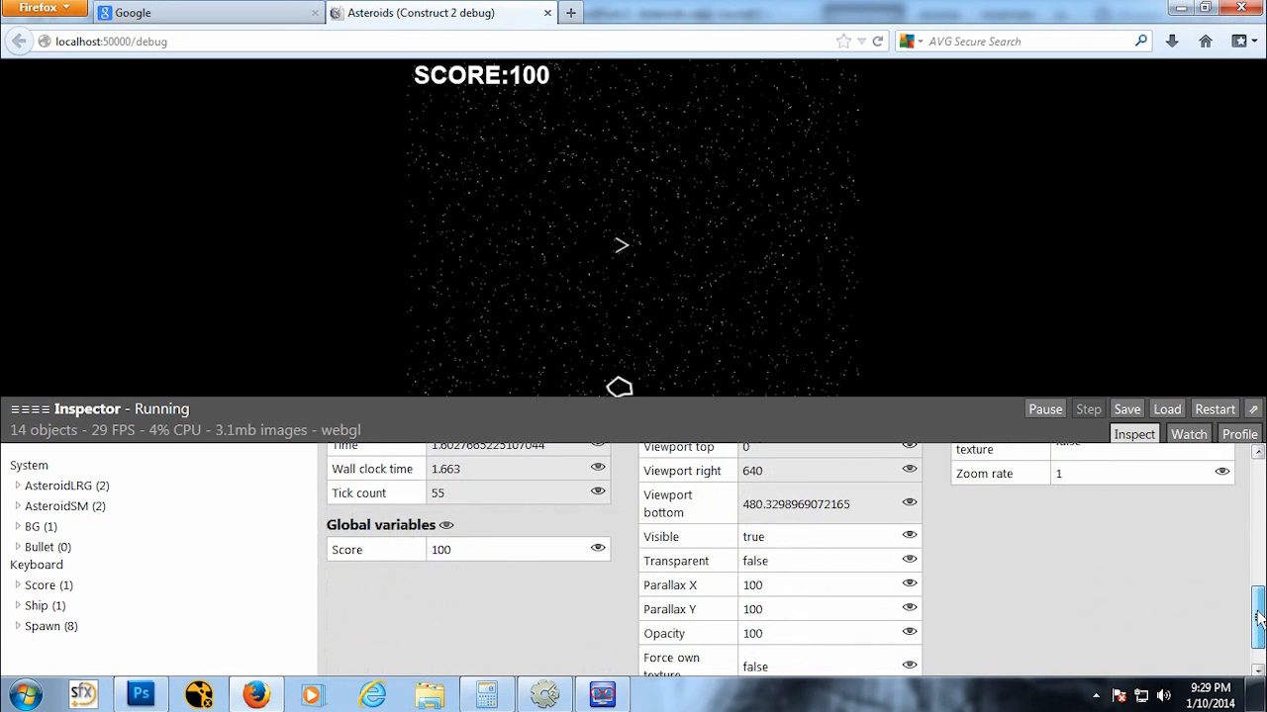
key("Left")
key("Up")
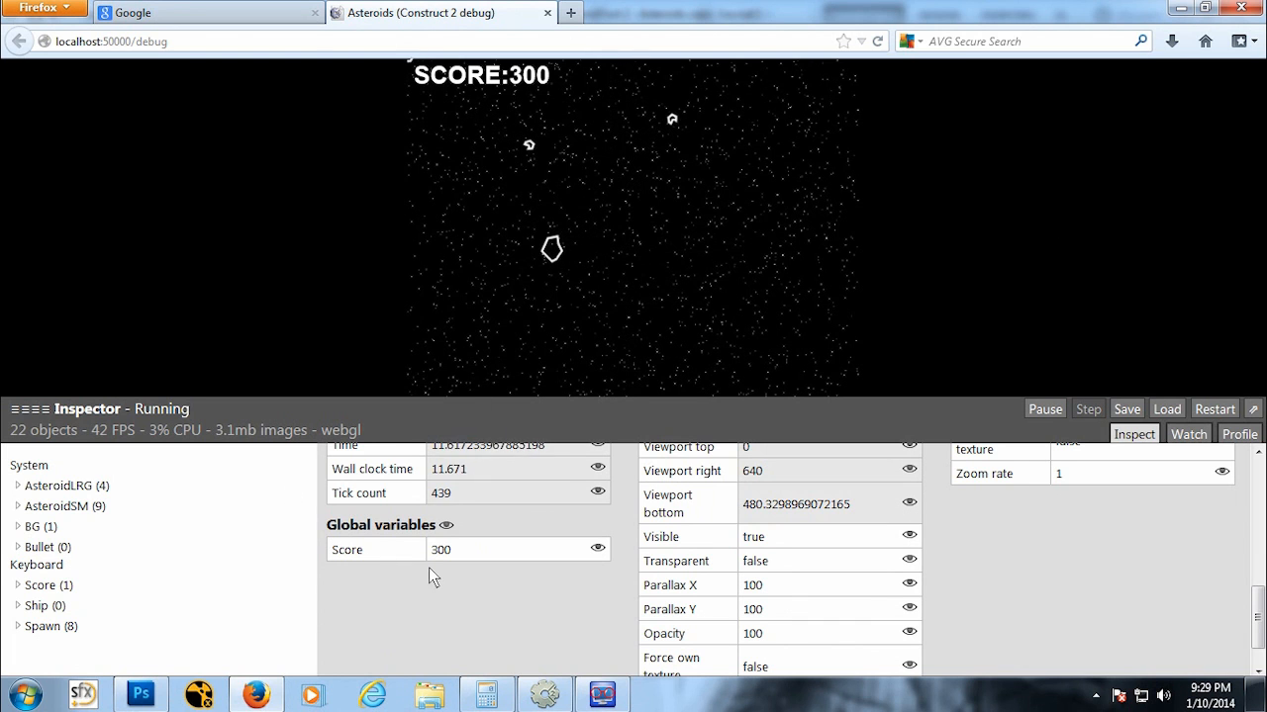
Step: Move the Add 100 to Score action from the large-asteroid spawn event into the bullet–small asteroid collision event
left_click(548, 13)
left_click(567, 696)
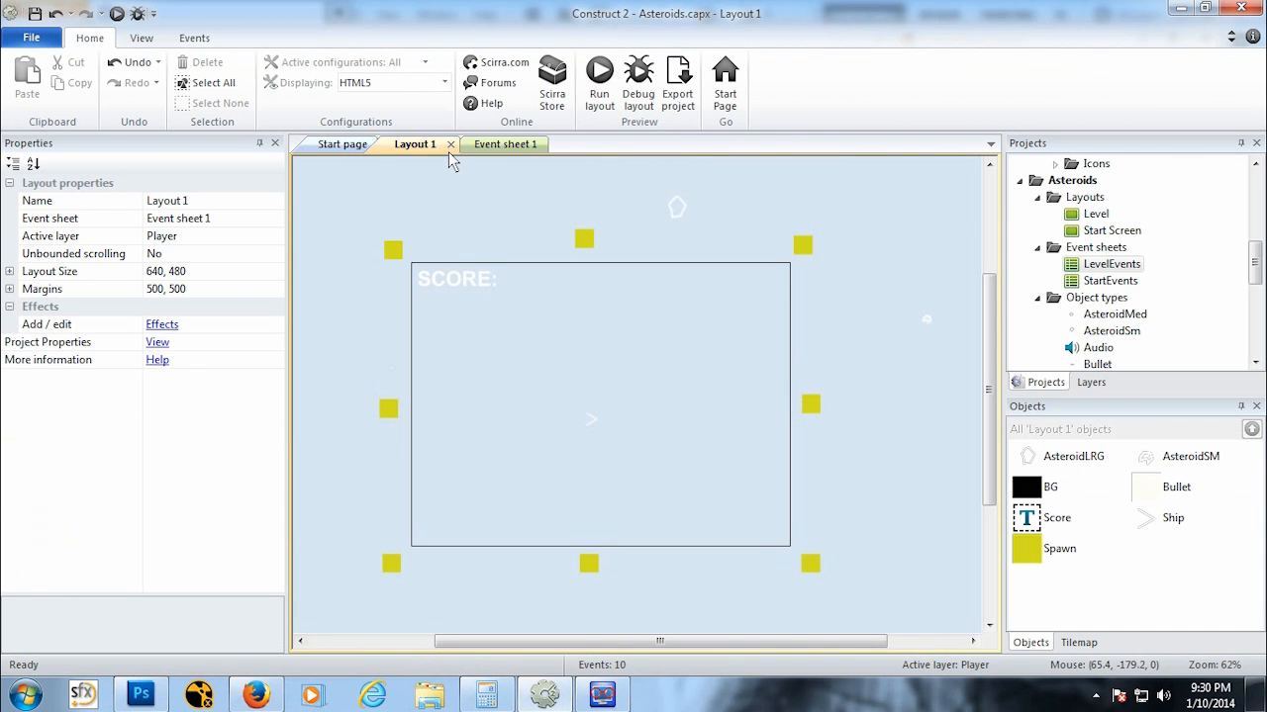
left_click(485, 144)
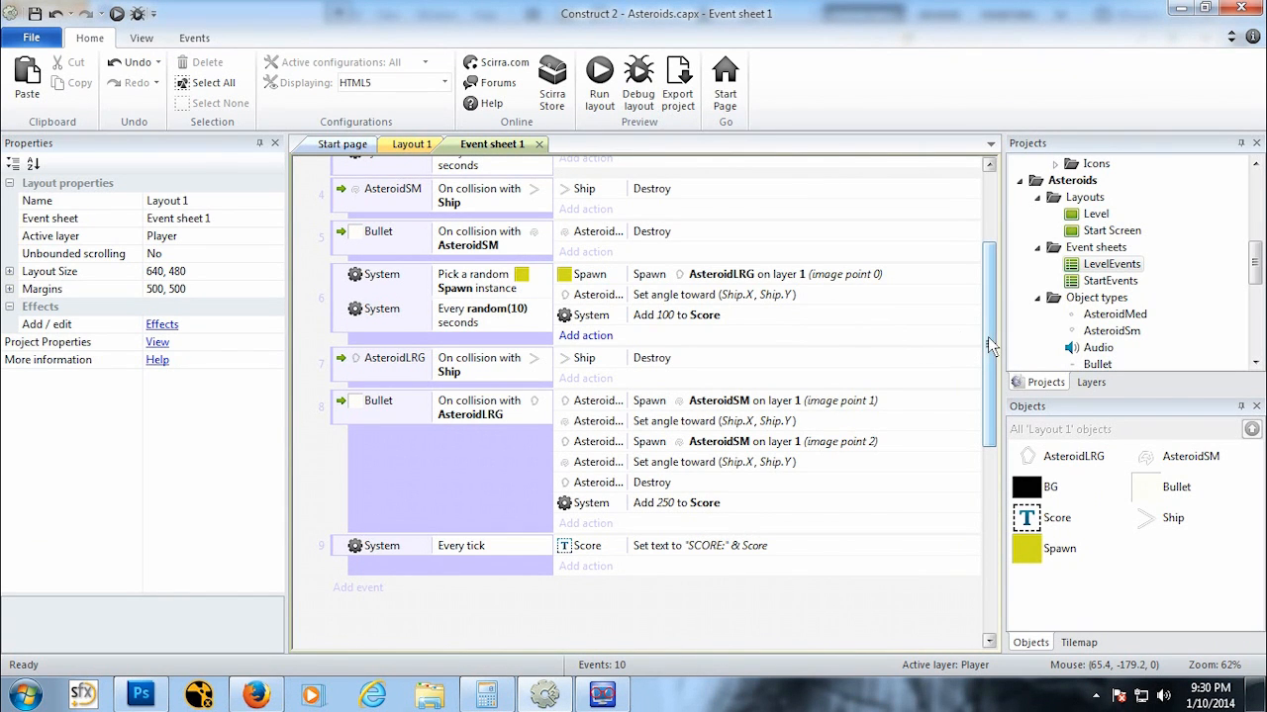
left_click(649, 317)
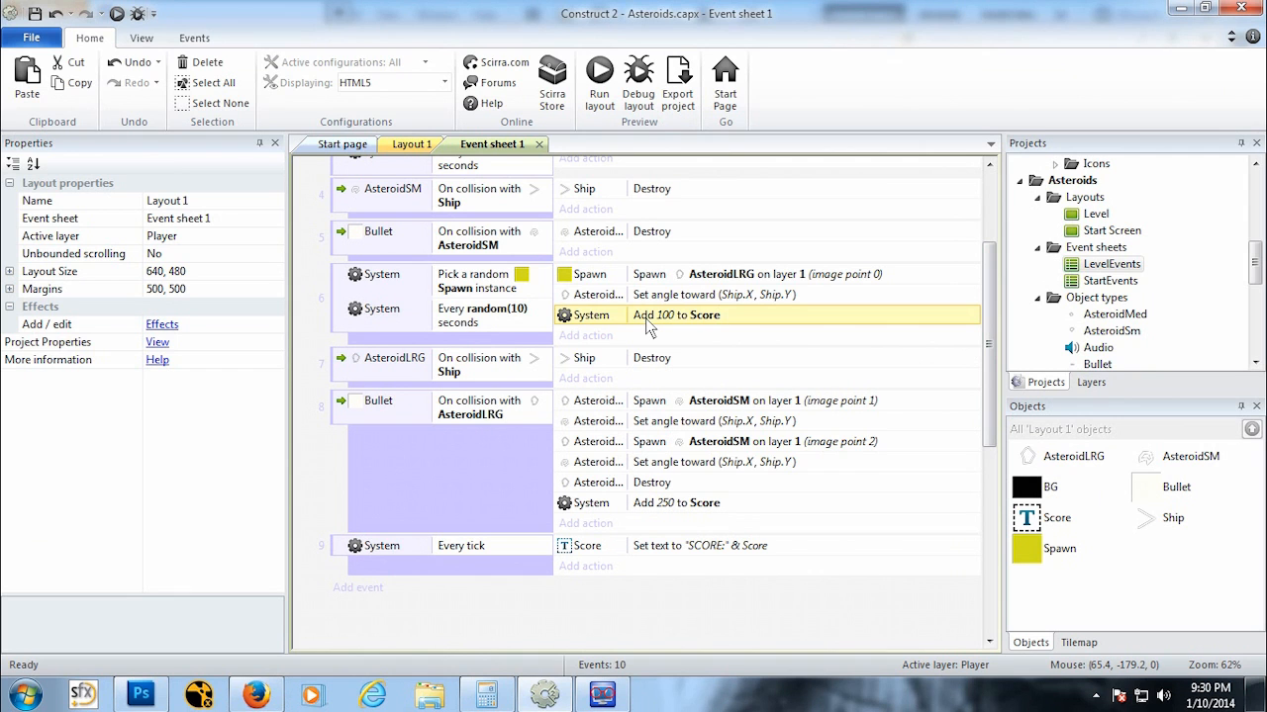
key("Delete")
scroll(771, 304, "up", 3)
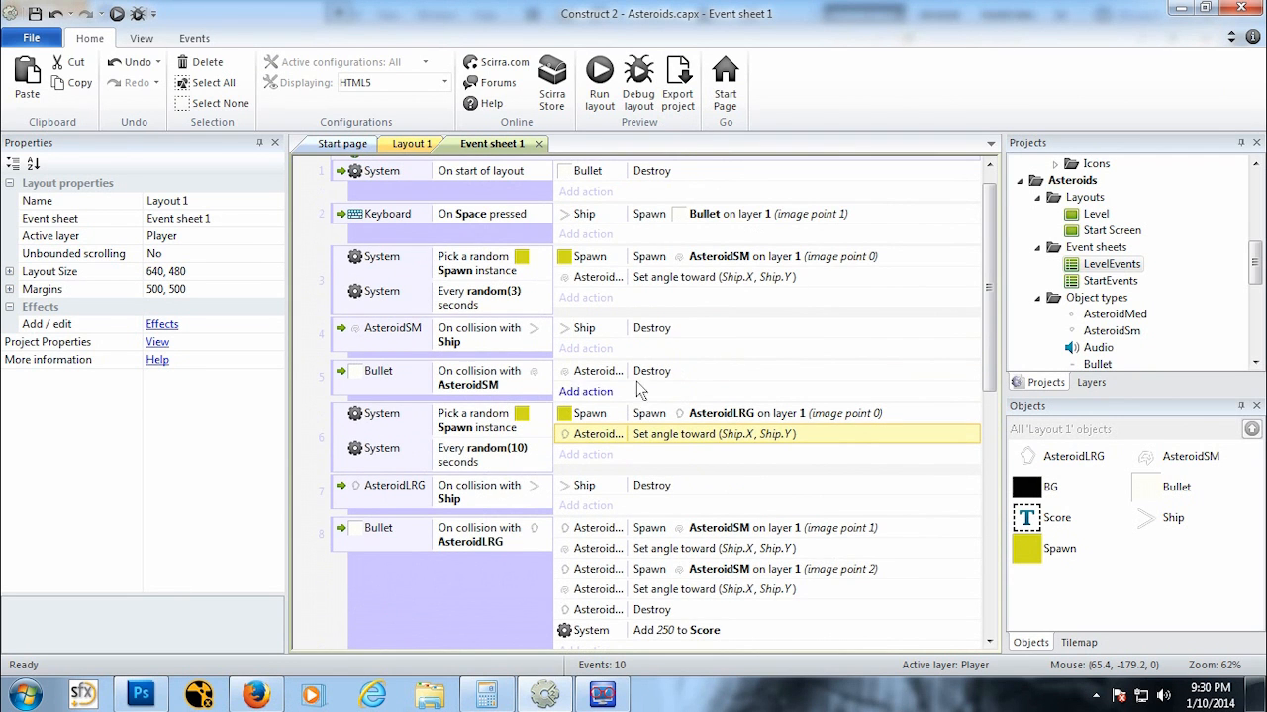
left_click(673, 372)
key("ctrl+v")
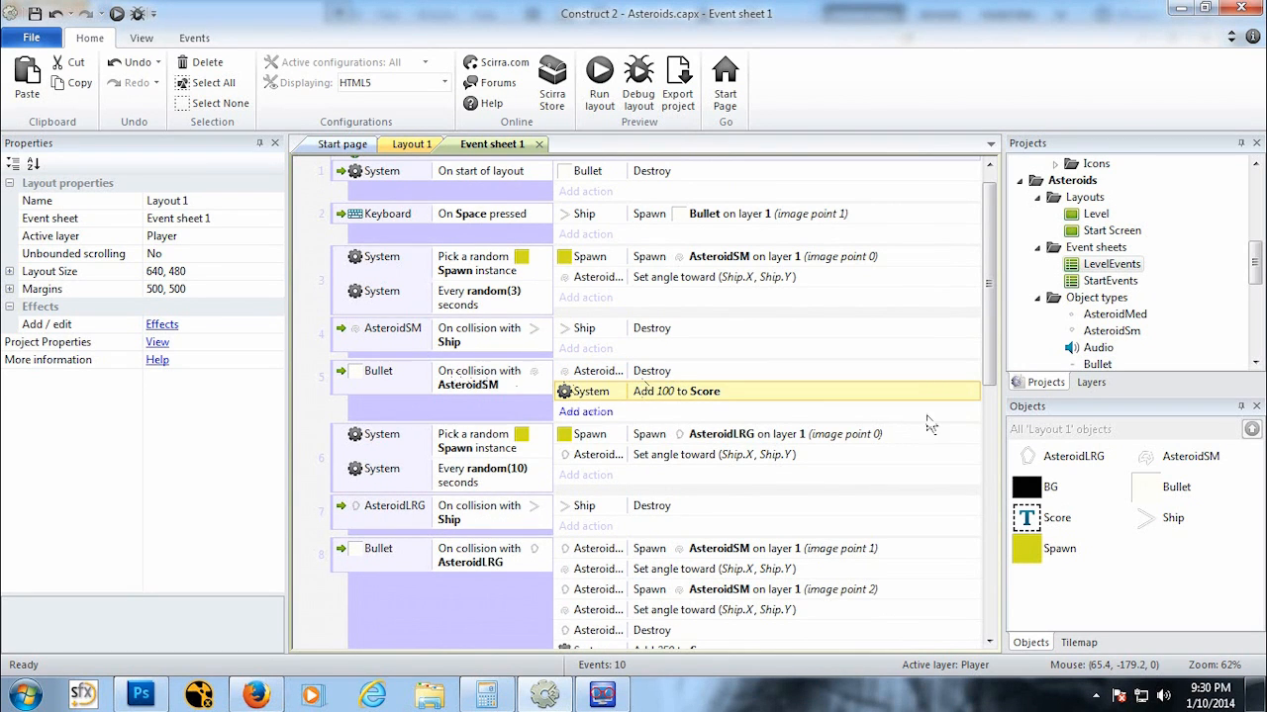
Step: Run a preview of the layout and play the game to test the revised scoring
left_click_drag(987, 368, 986, 435)
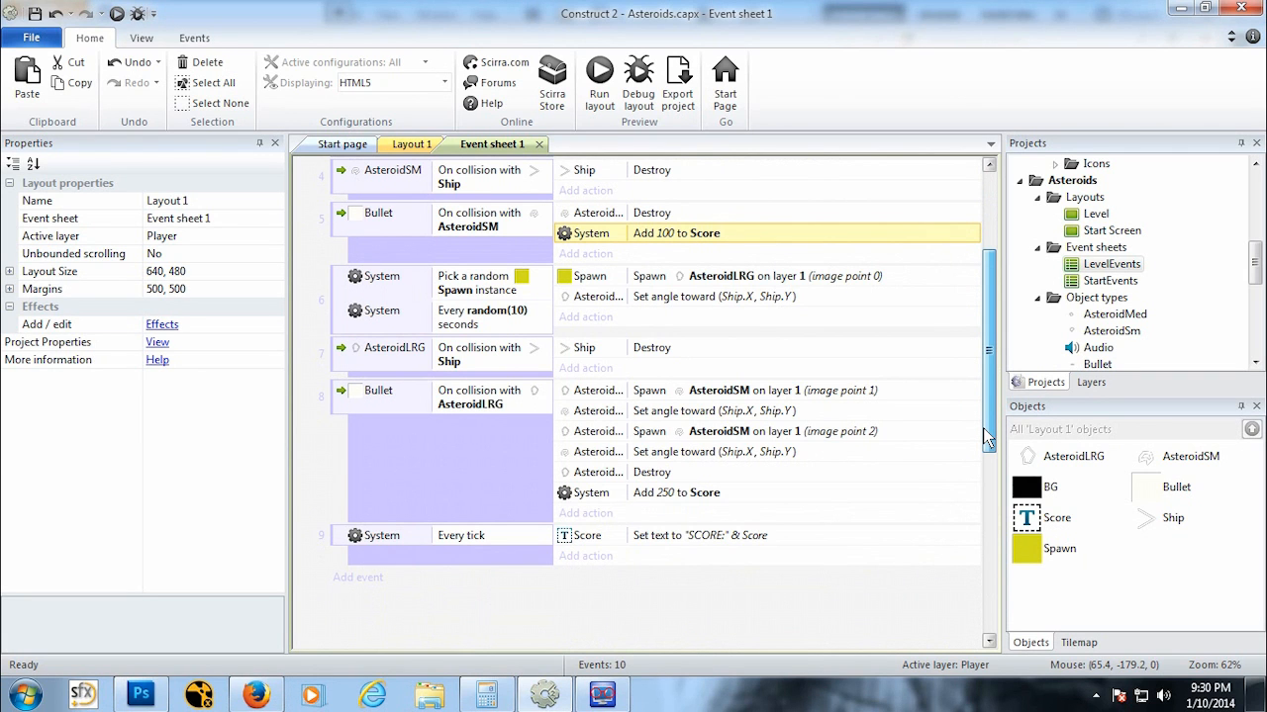
left_click(117, 14)
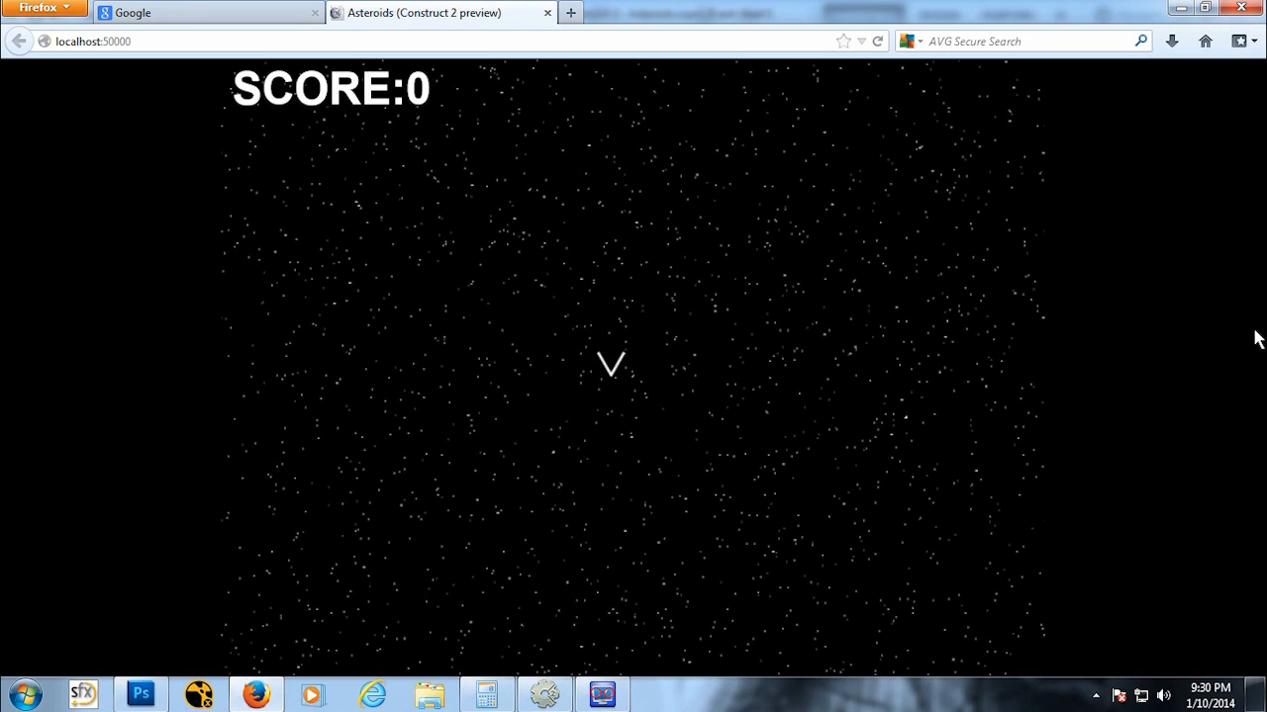
key("Up")
key("space")
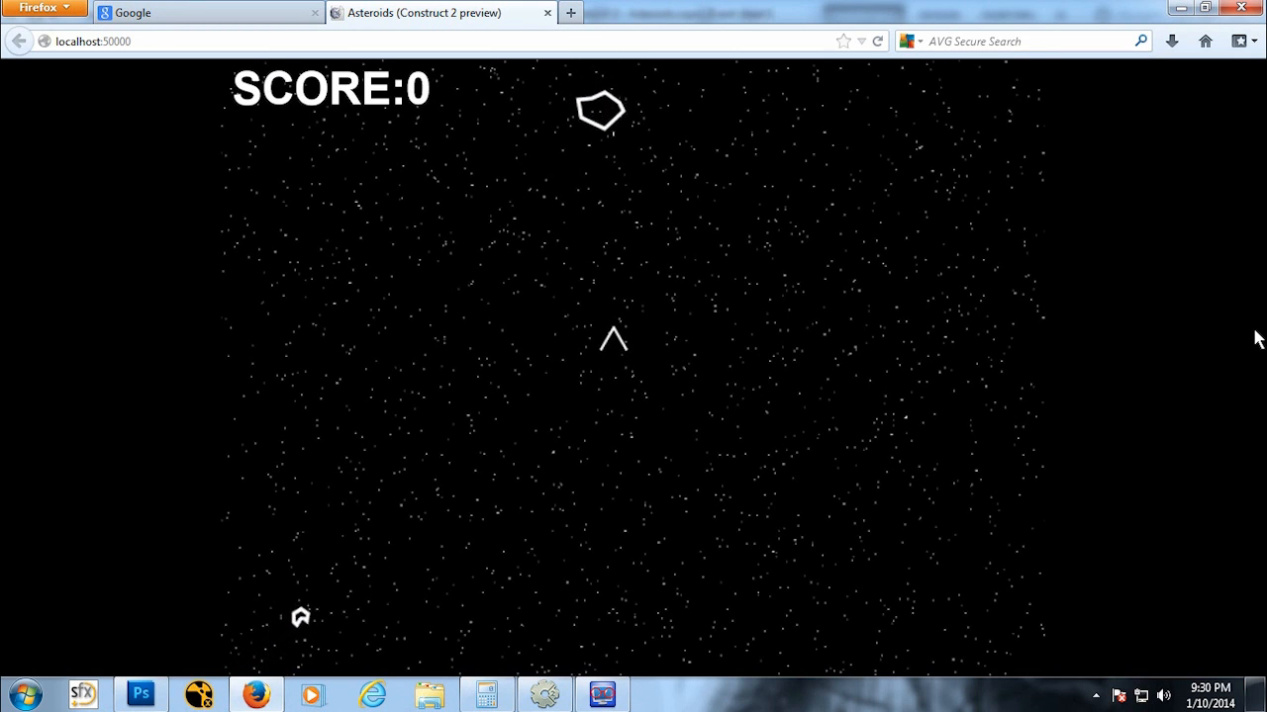
key("space")
key("space")
key("Down")
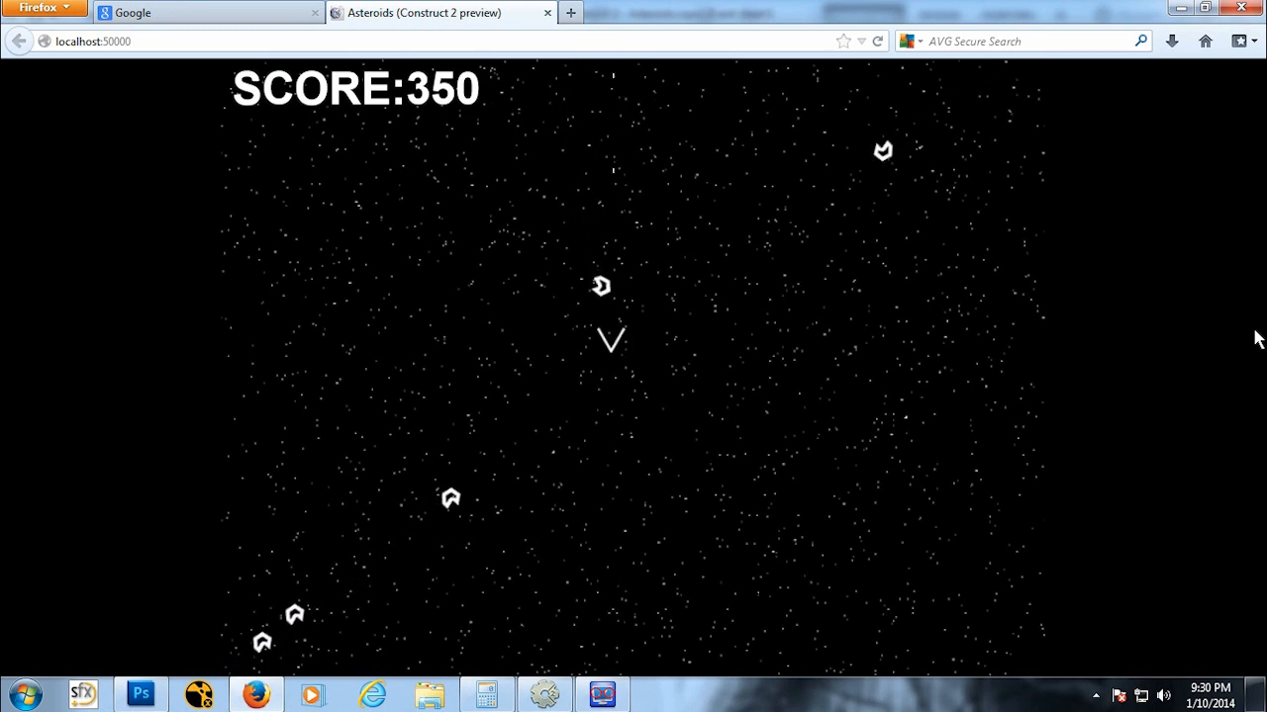
key("space")
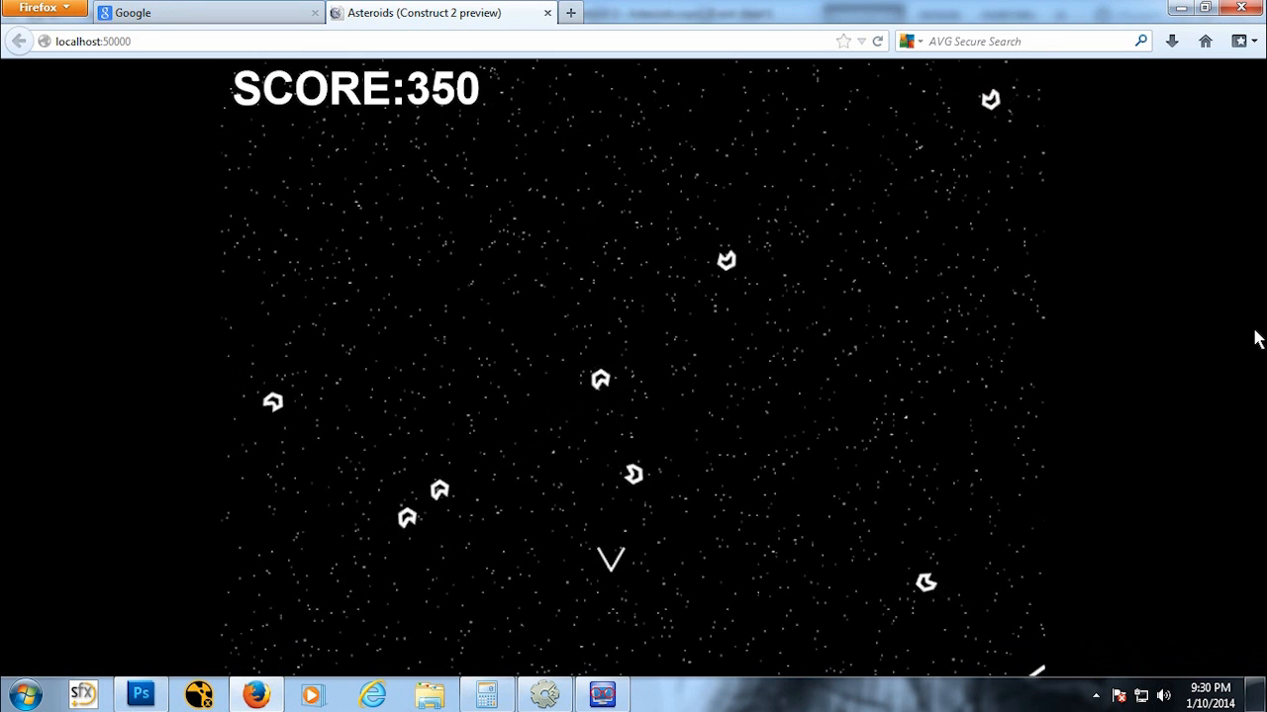
key("Up")
key("space")
key("space")
key("space")
key("space")
key("space")
key("space")
key("space")
key("space")
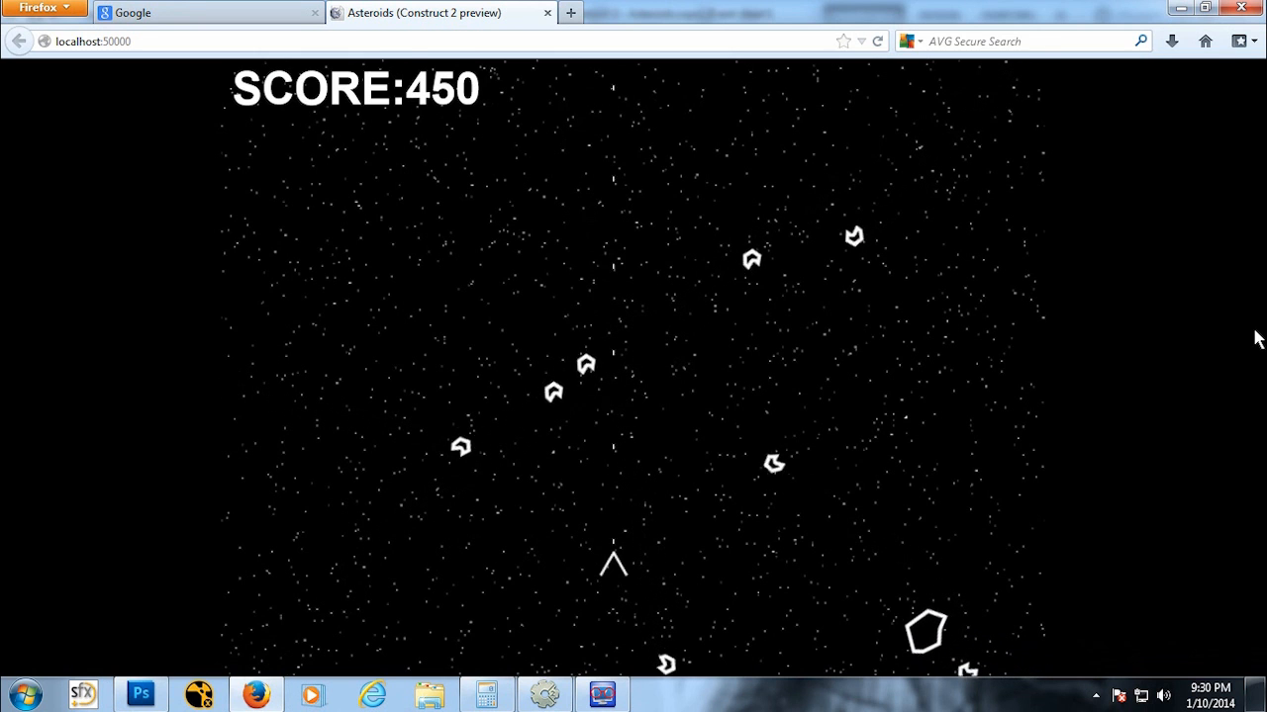
Step: Keep playing the preview, shooting asteroids to check that the score increases
key("space")
key("space")
key("Up")
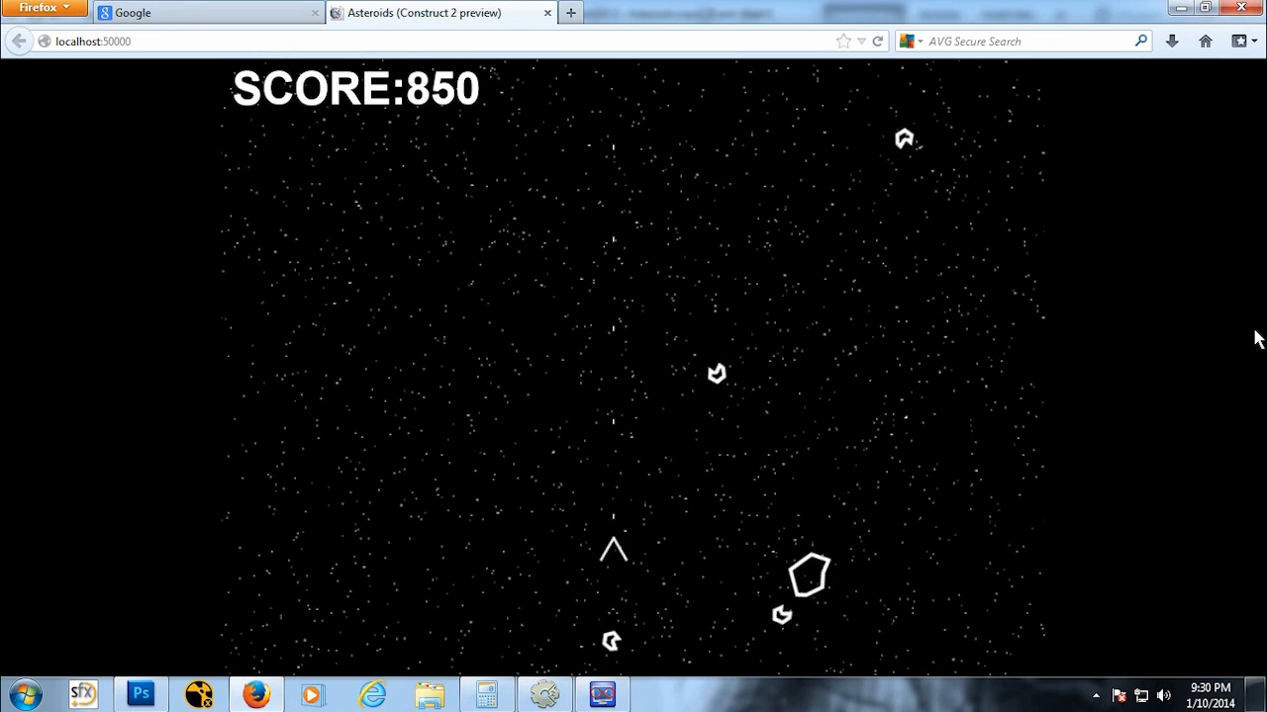
key("Down")
key("space")
key("space")
key("space")
key("space")
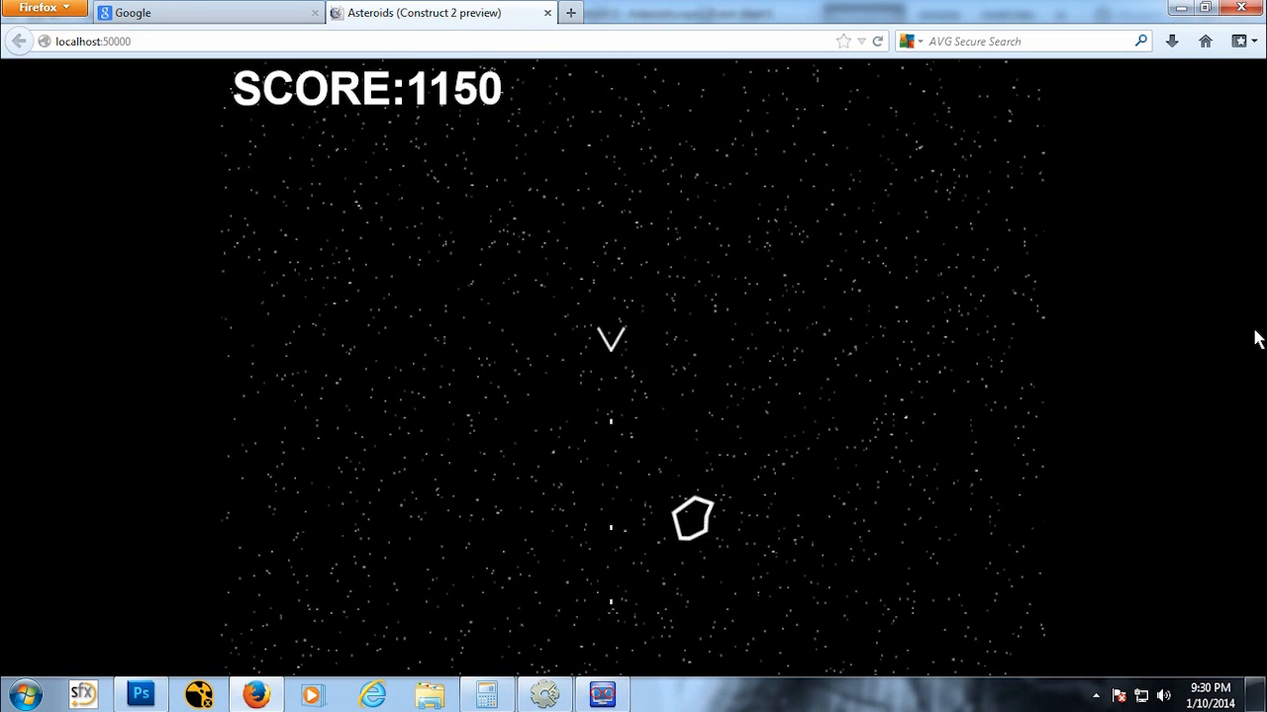
key("Up")
key("Down")
key("space")
key("space")
key("space")
key("space")
key("space")
key("Up")
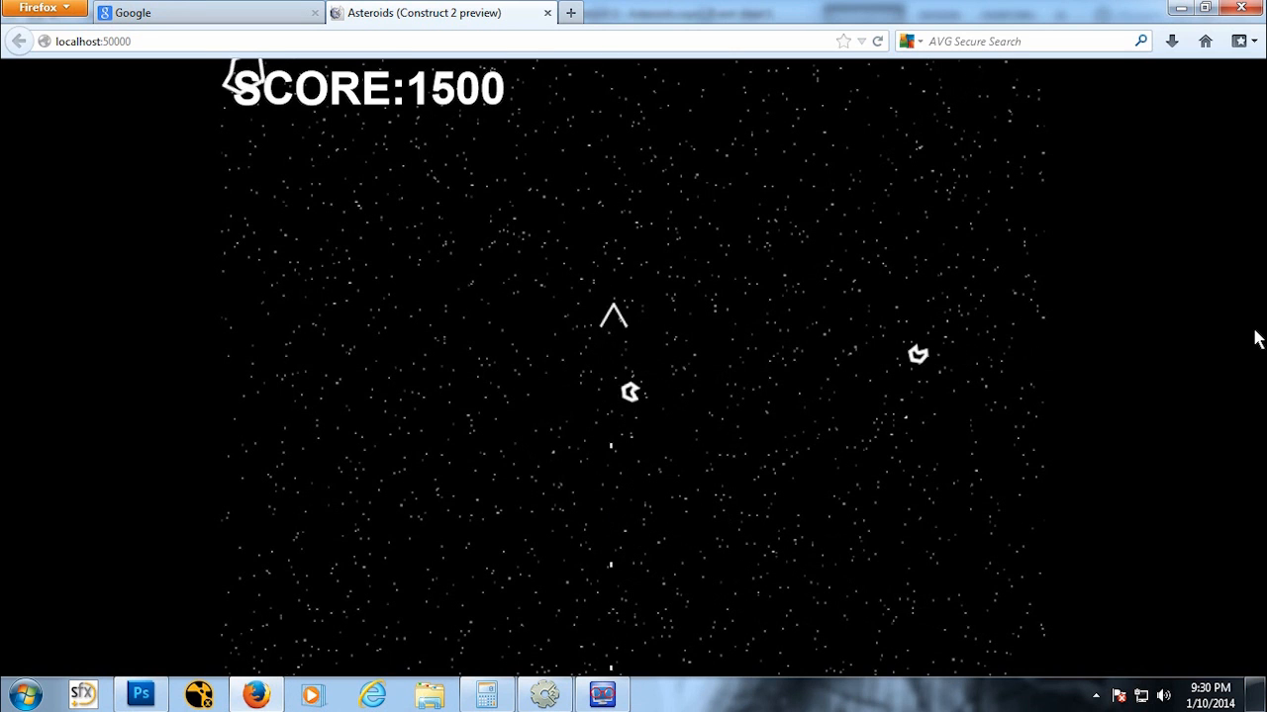
key("Down")
key("space")
key("space")
key("space")
key("space")
key("Right")
key("Down")
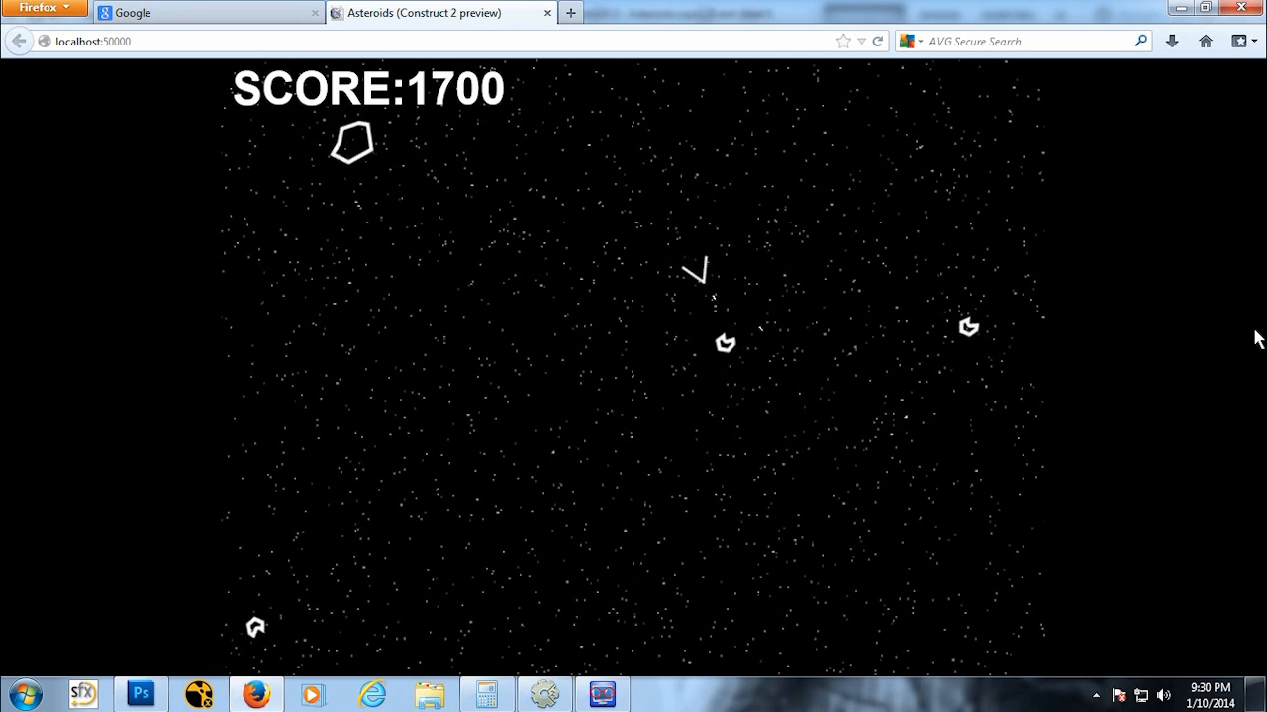
key("space")
key("space")
key("space")
key("Up")
key("Left")
key("space")
key("space")
key("space")
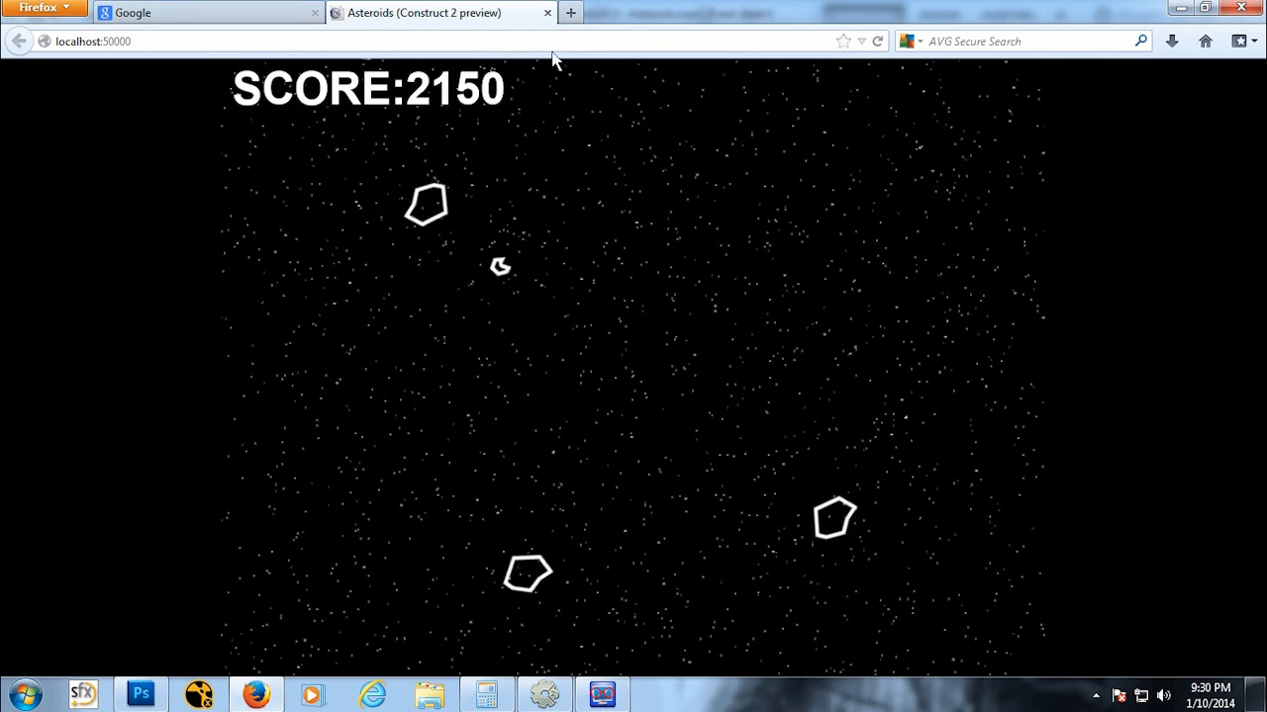
Step: Close the preview and insert a new Particles object into Layout 1
left_click(550, 16)
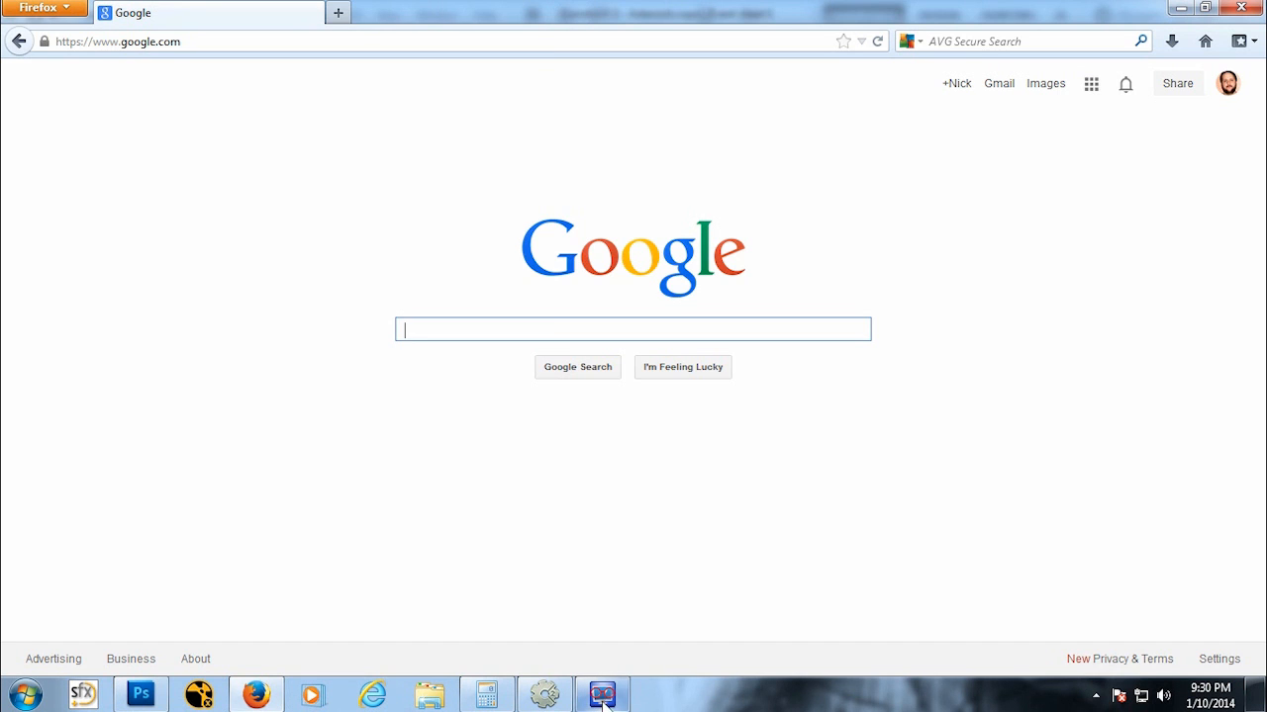
left_click(545, 697)
left_click(409, 145)
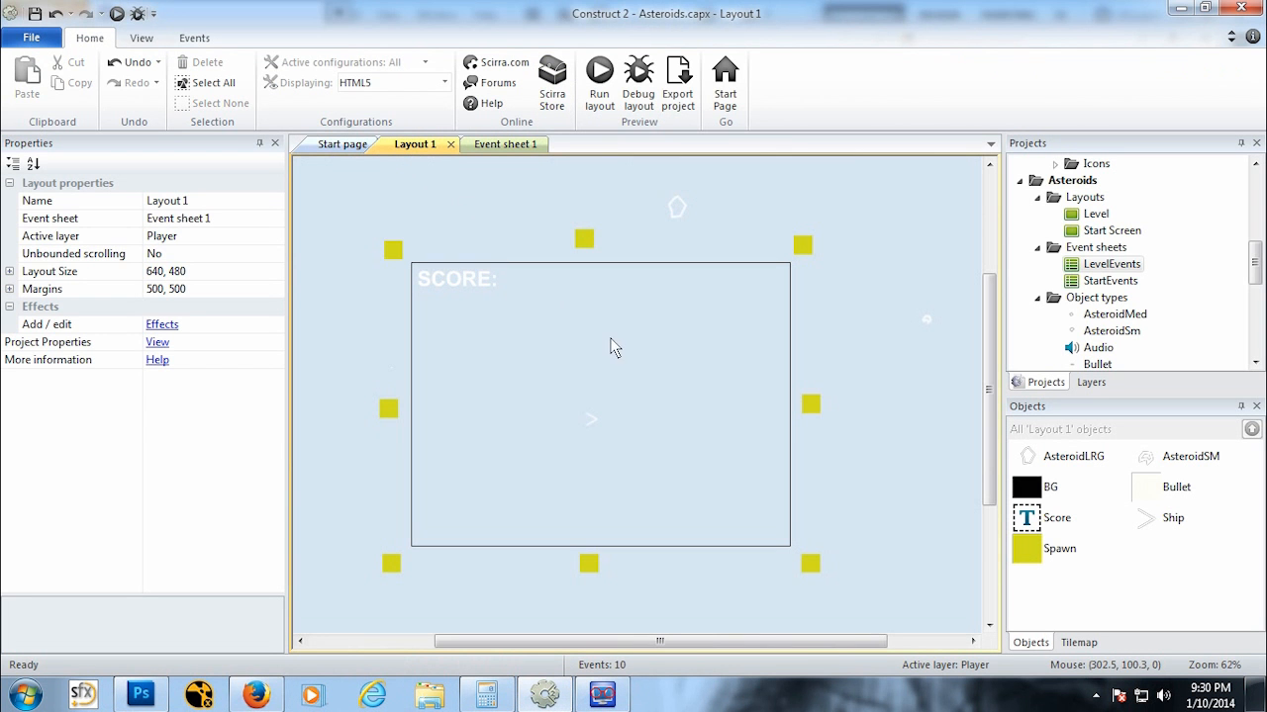
scroll(617, 354, "up", 3, "ctrl")
right_click(620, 305)
left_click(660, 314)
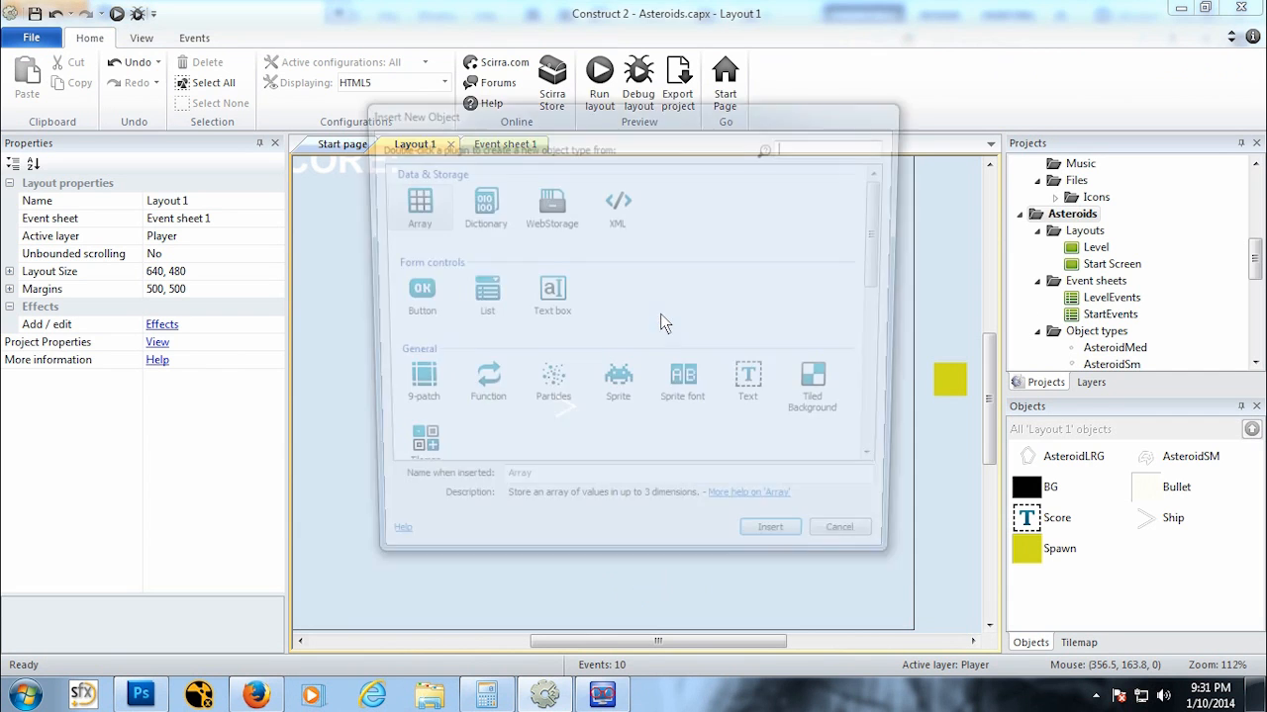
left_click(547, 388)
left_click(781, 550)
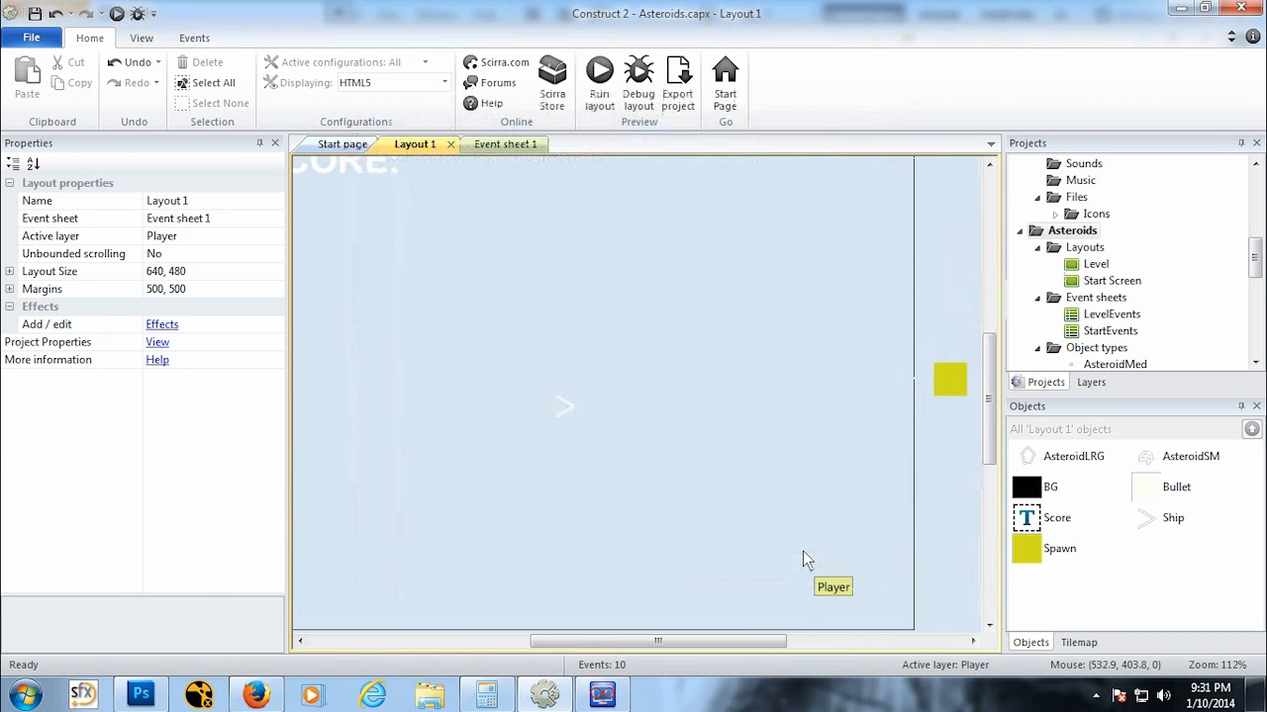
left_click(560, 336)
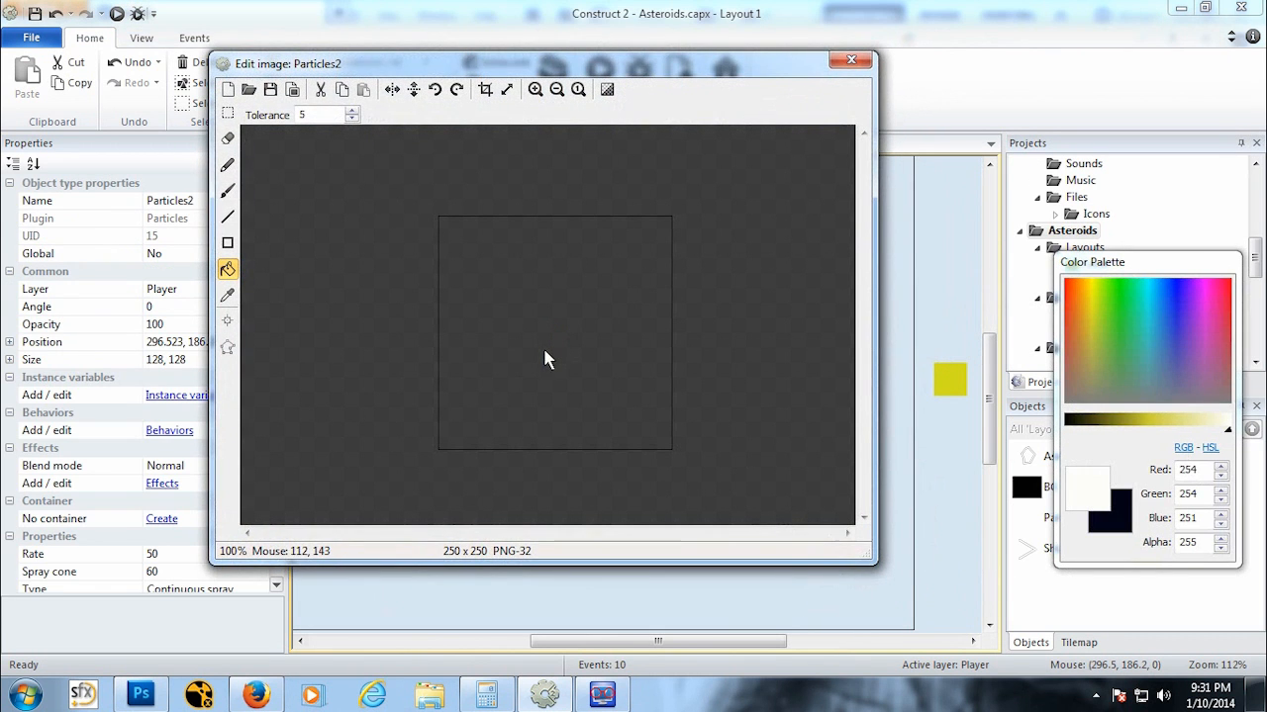
Step: Draw a small rectangle as the particle image and close the image editor
left_click(228, 244)
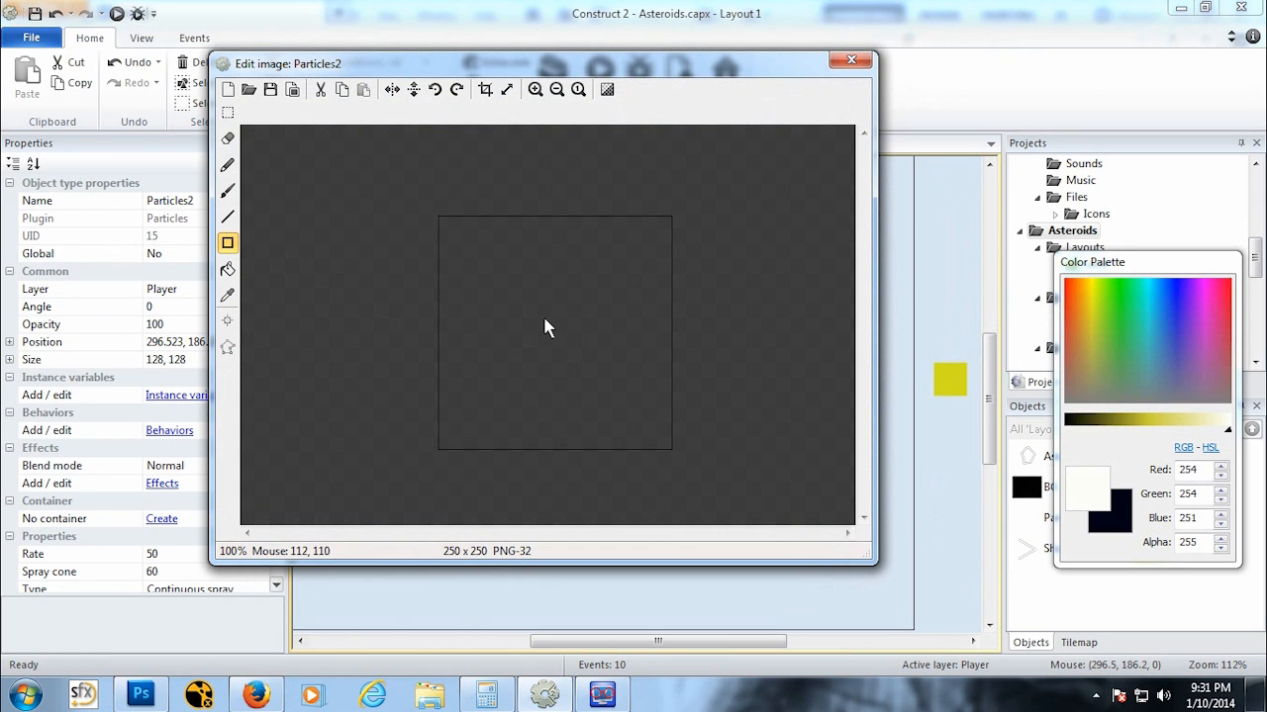
left_click_drag(543, 318, 547, 331)
left_click(851, 60)
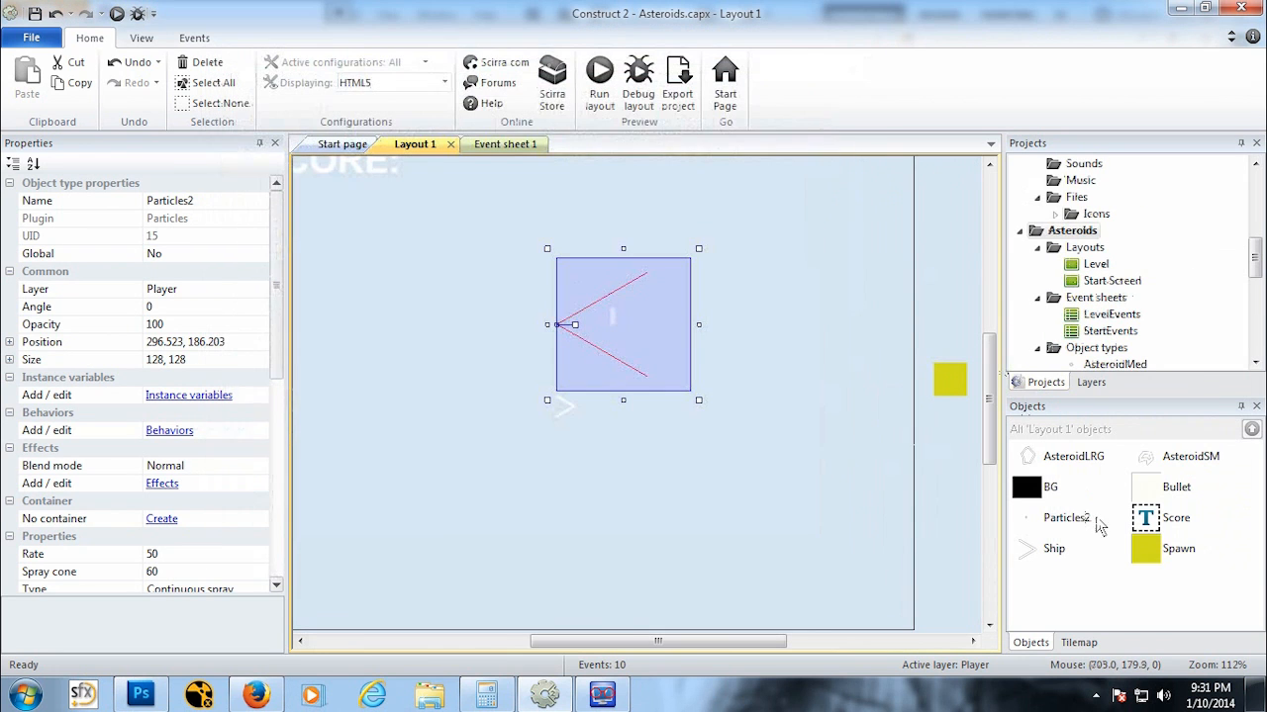
Step: Try to rename the Particles2 object to Spark
right_click(1076, 532)
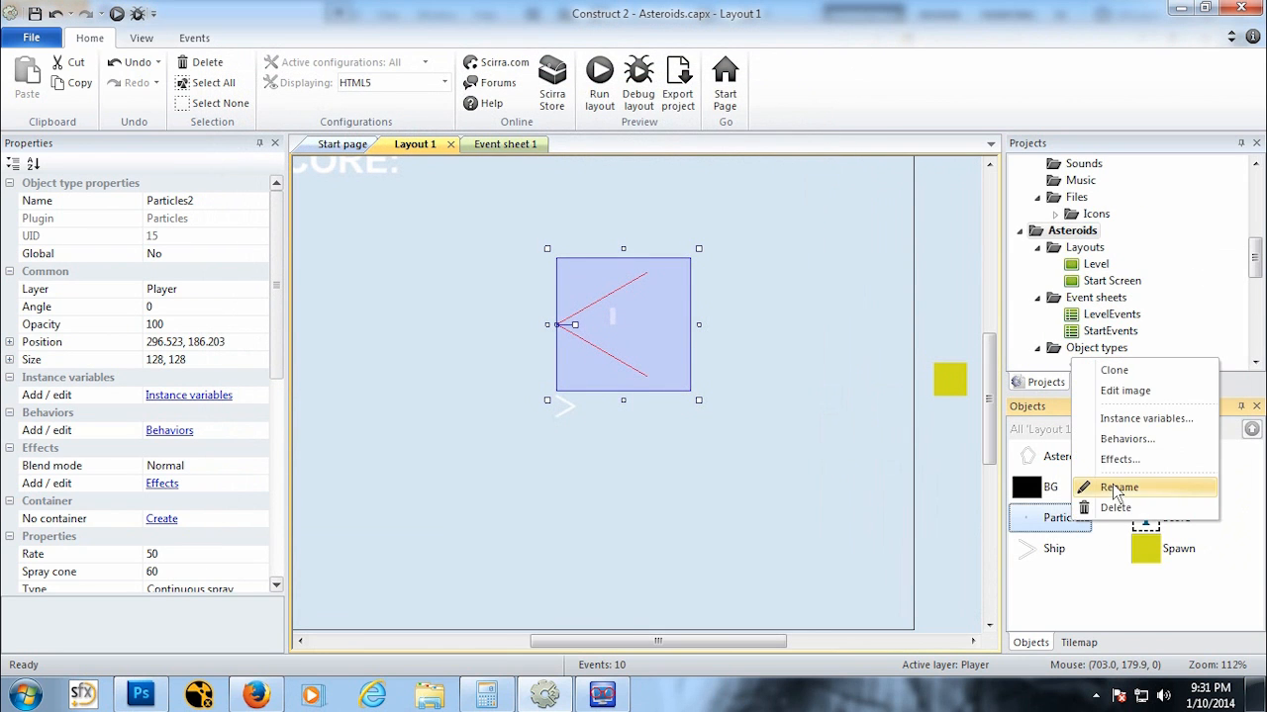
left_click(1115, 488)
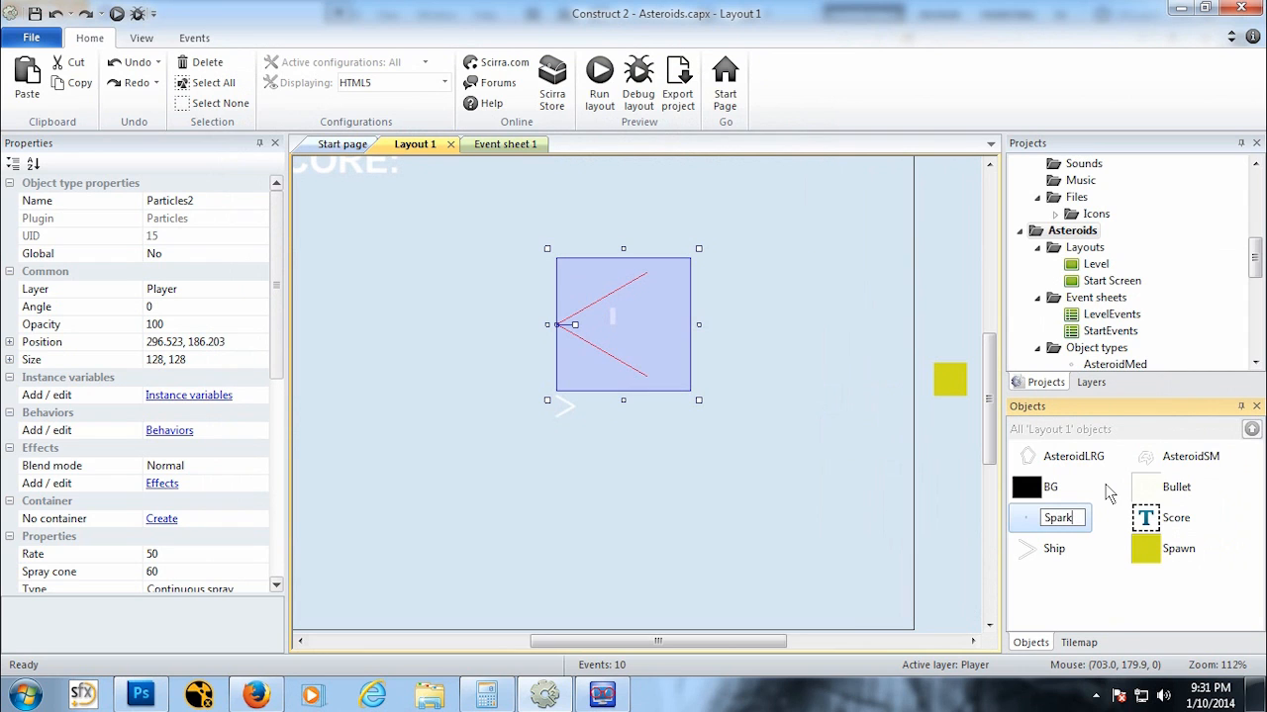
key("Return")
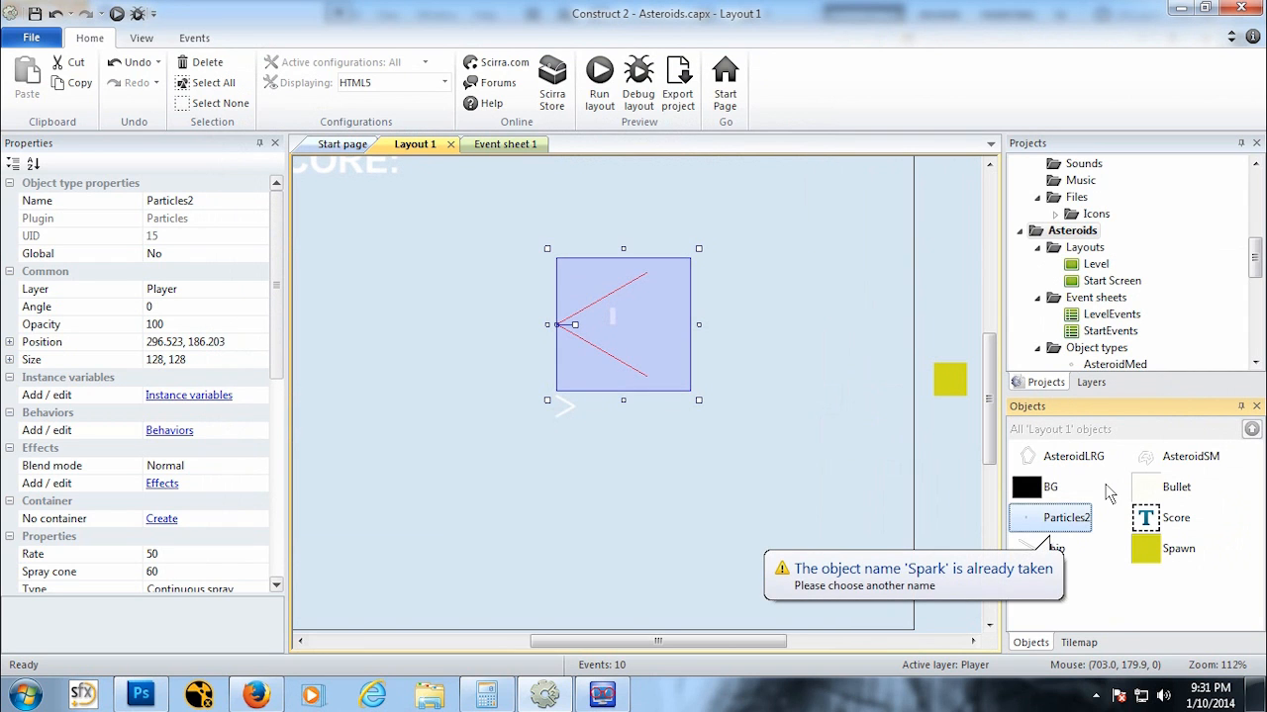
left_click(1080, 527)
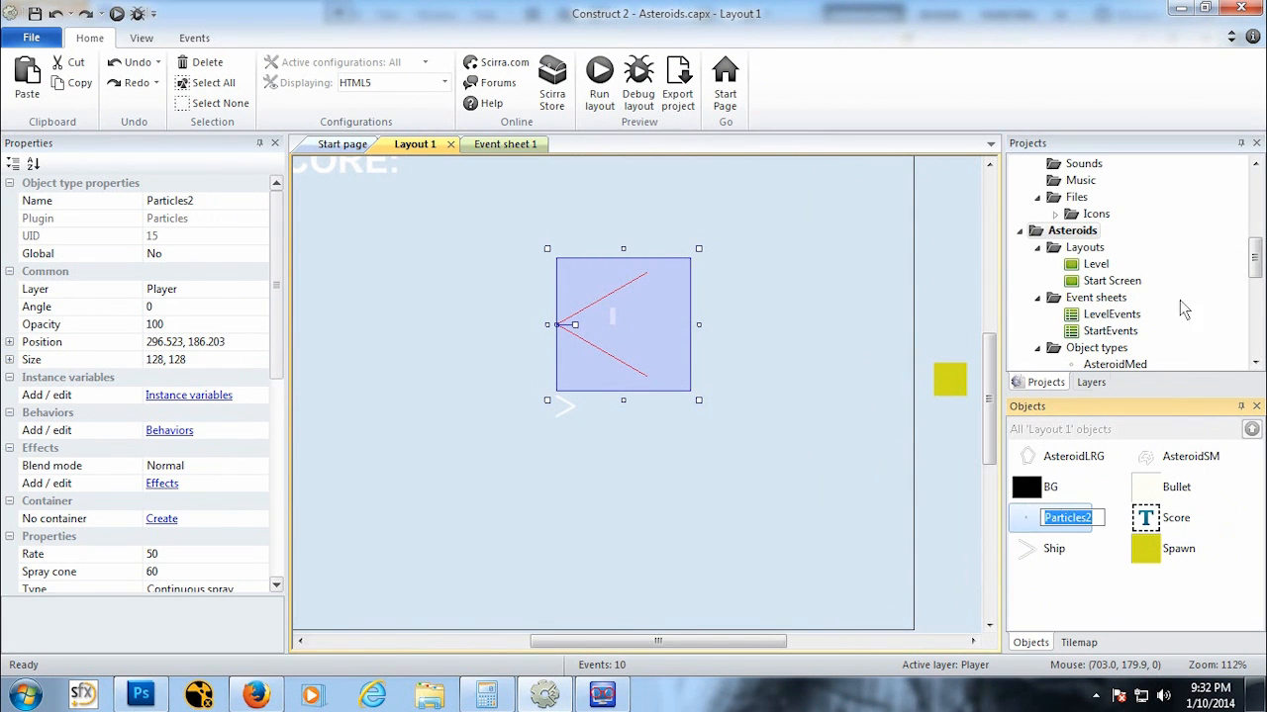
Step: Delete the existing Spark sprite object from the project
left_click_drag(1257, 257, 1255, 212)
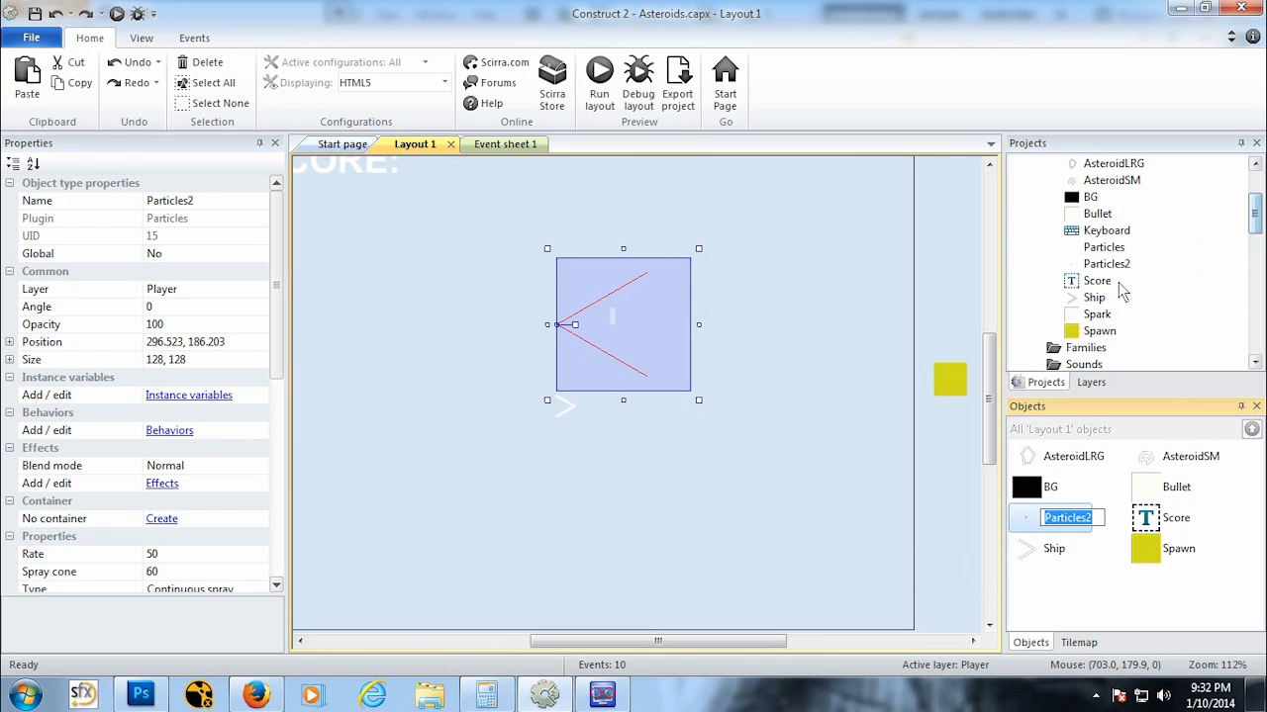
left_click(1104, 314)
right_click(1103, 313)
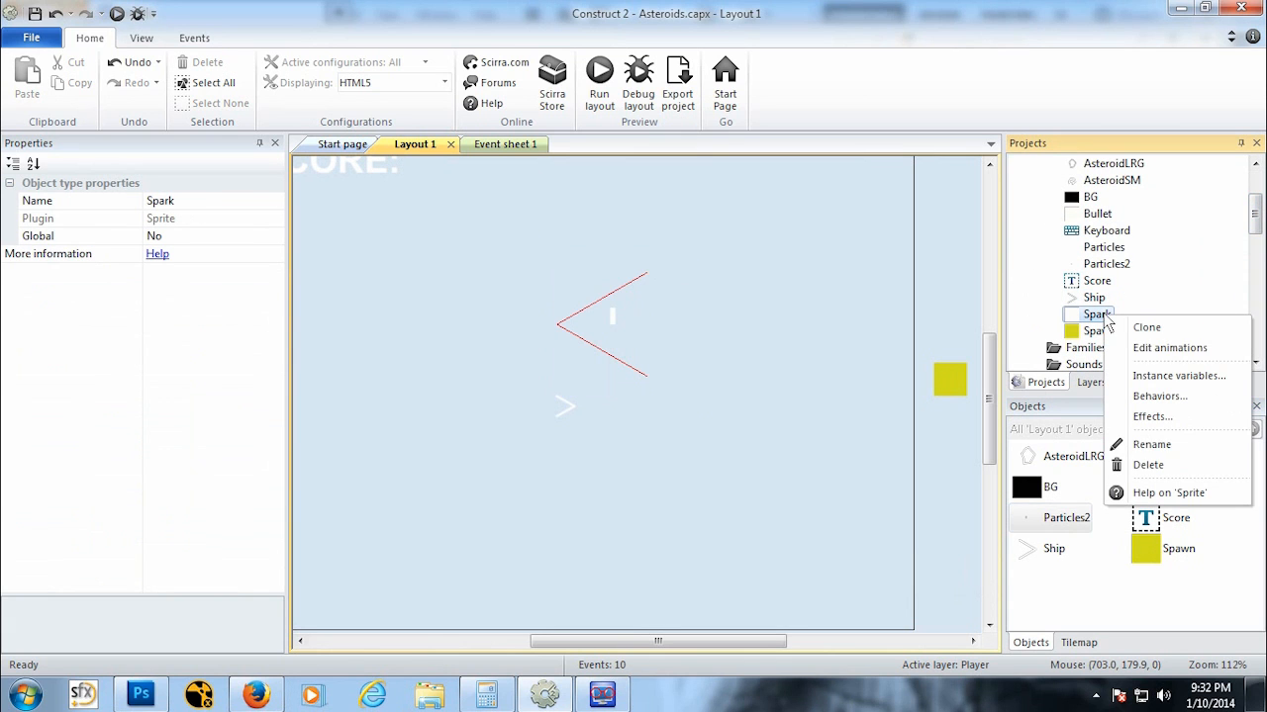
left_click(1167, 461)
left_click(716, 391)
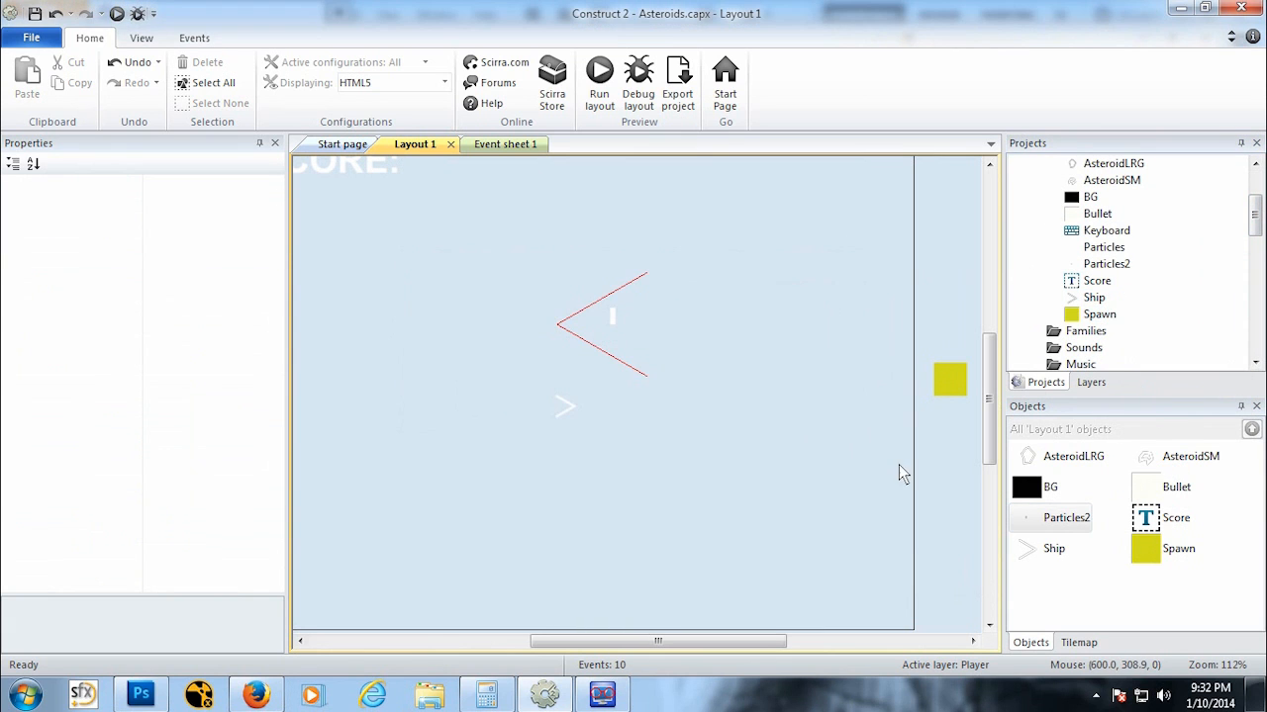
Step: Rename the Particles2 object to Spark
right_click(1046, 524)
left_click(1102, 487)
type("S")
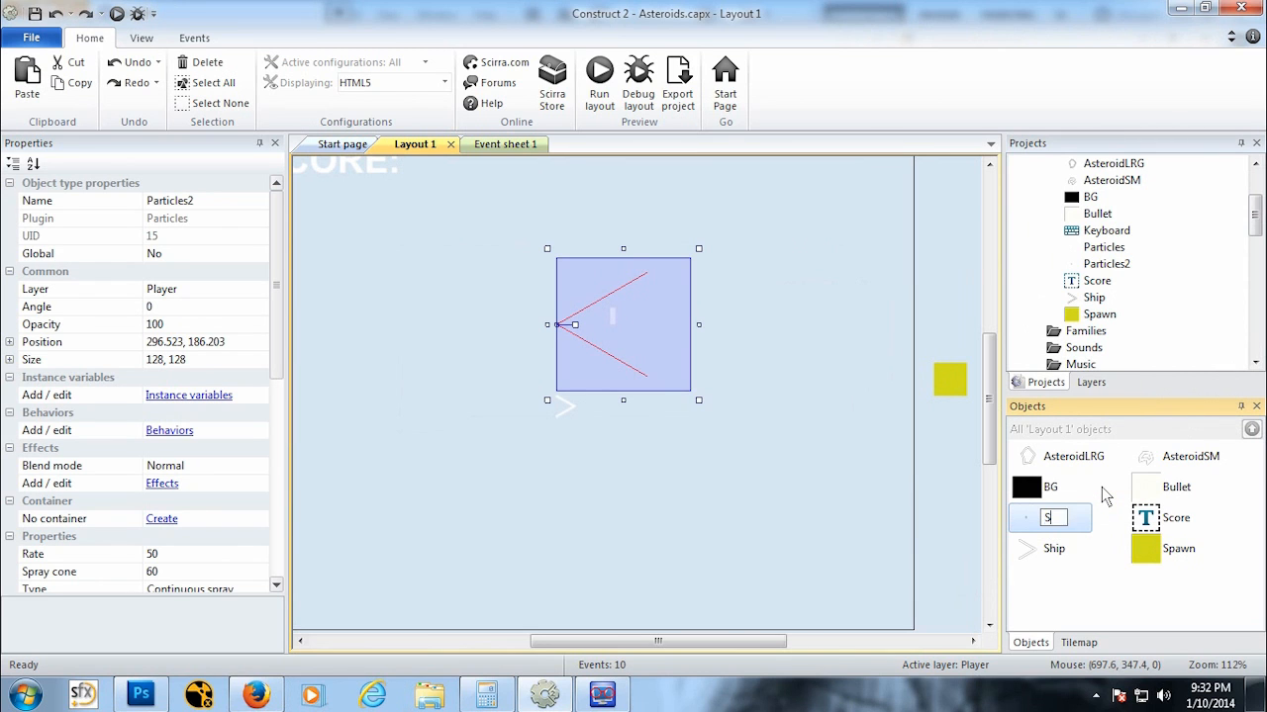
type("park")
key("Return")
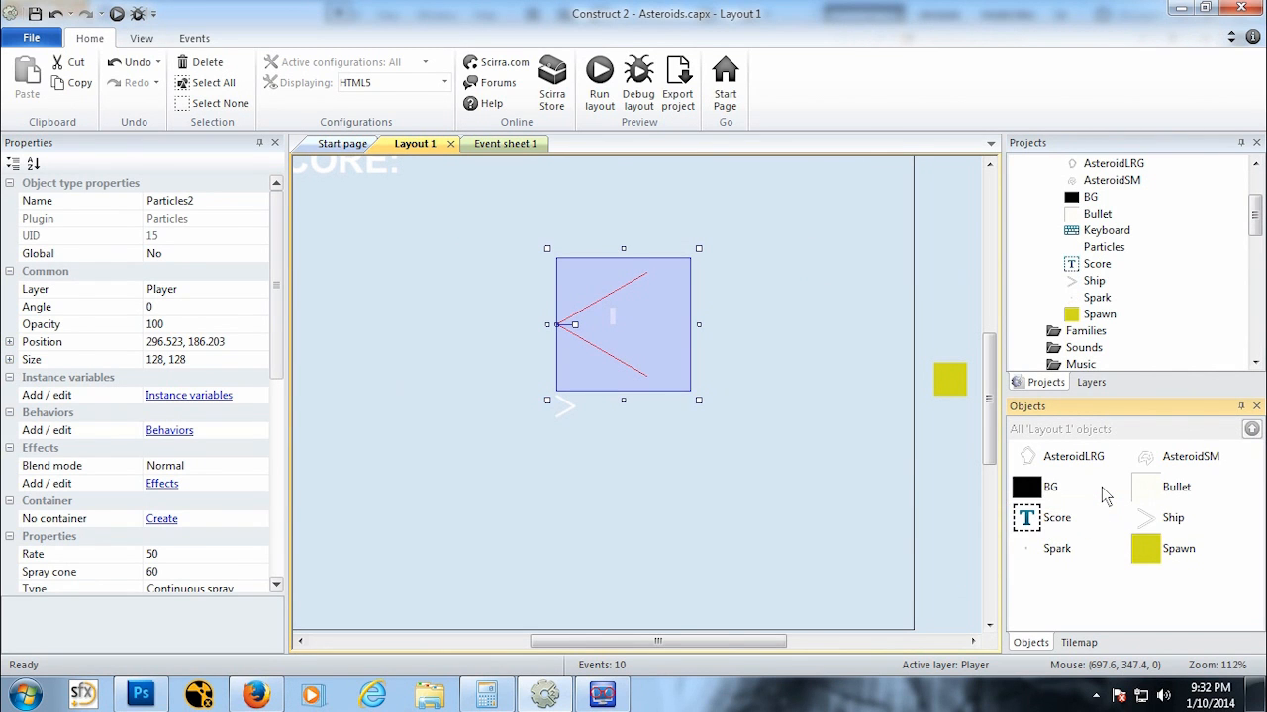
Step: Delete the unused Particles object from the project
right_click(1112, 251)
left_click(1154, 396)
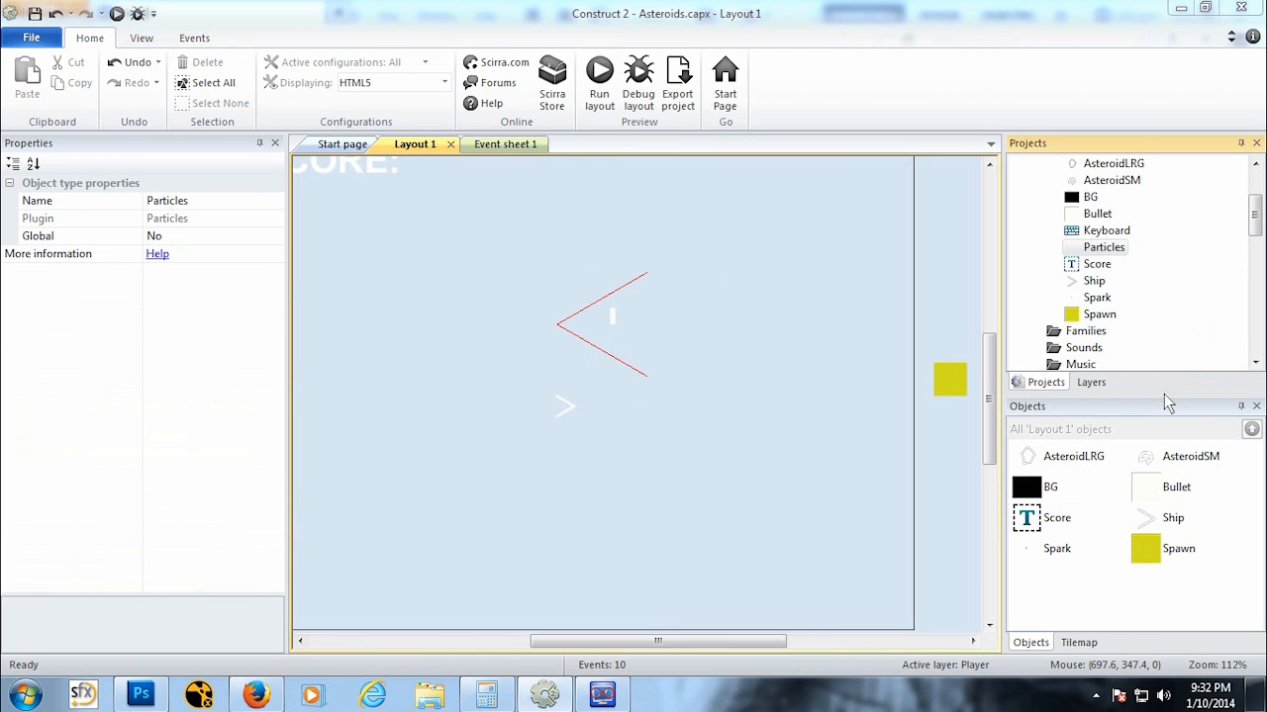
left_click(706, 394)
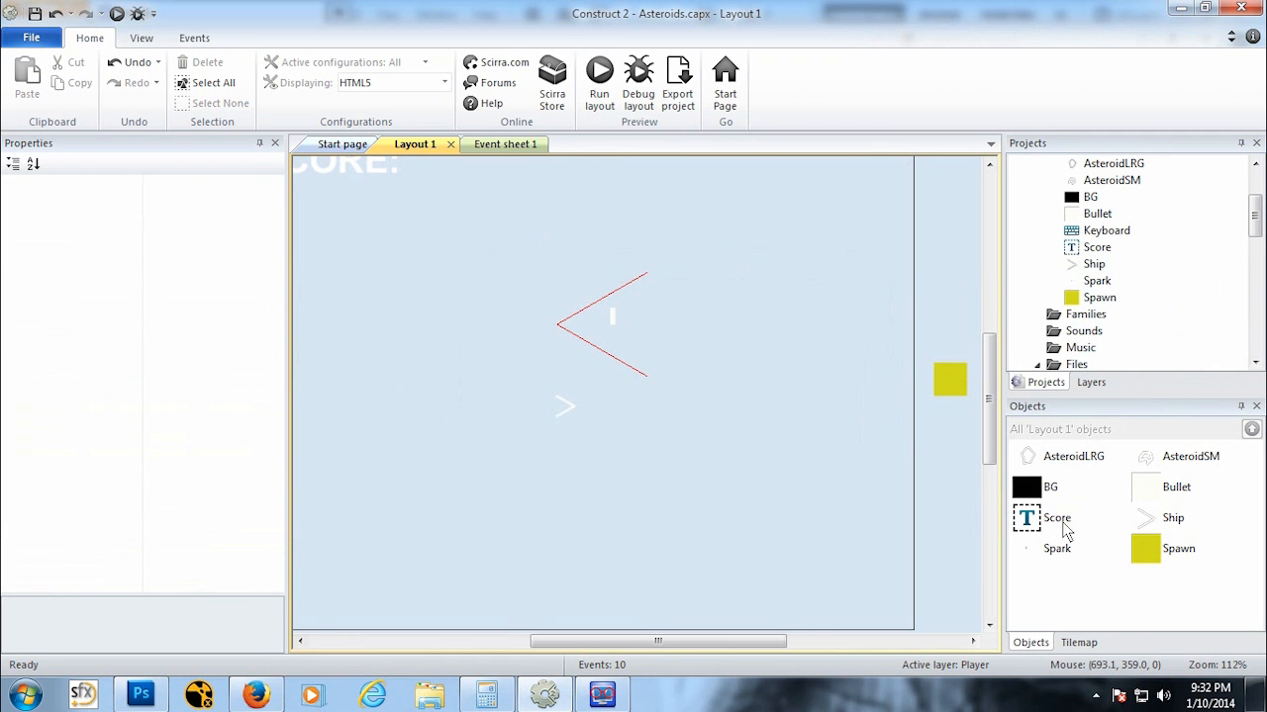
Step: Place a Spark instance in the layout and set its particle Type to One-shot
left_click_drag(1053, 548, 507, 325)
scroll(278, 366, "down", 4)
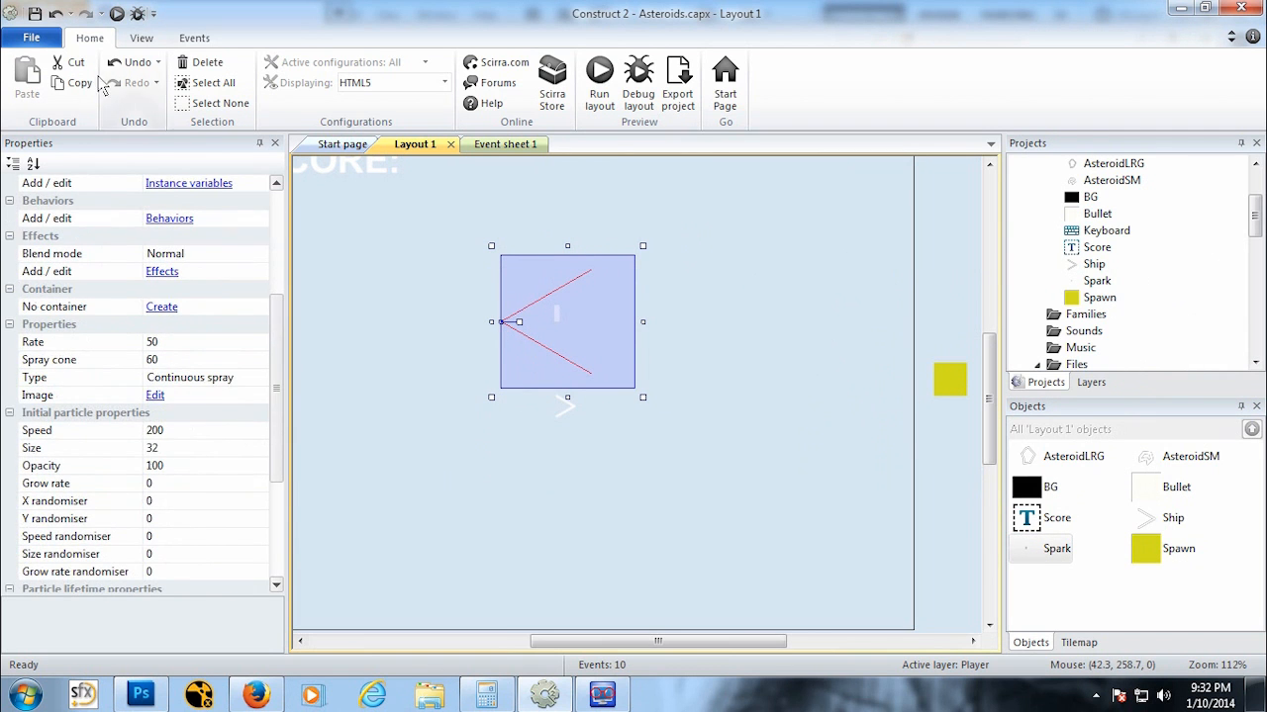
left_click(228, 384)
left_click(258, 378)
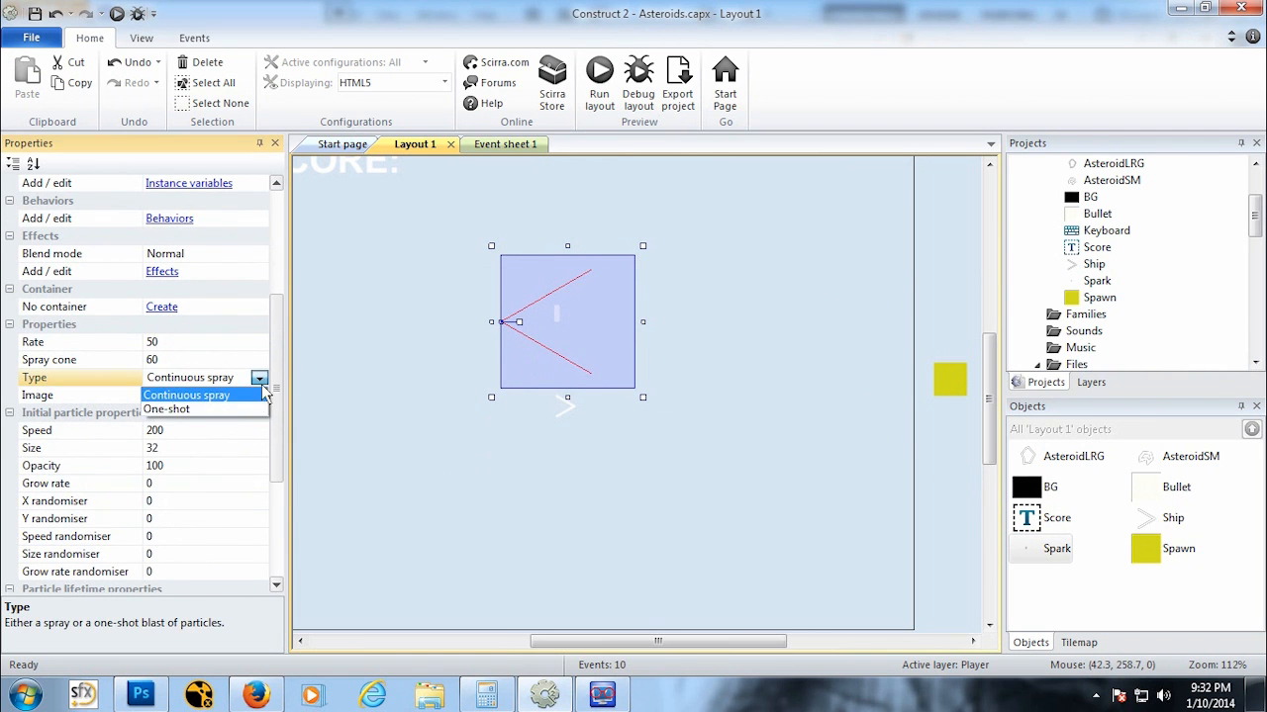
left_click(244, 411)
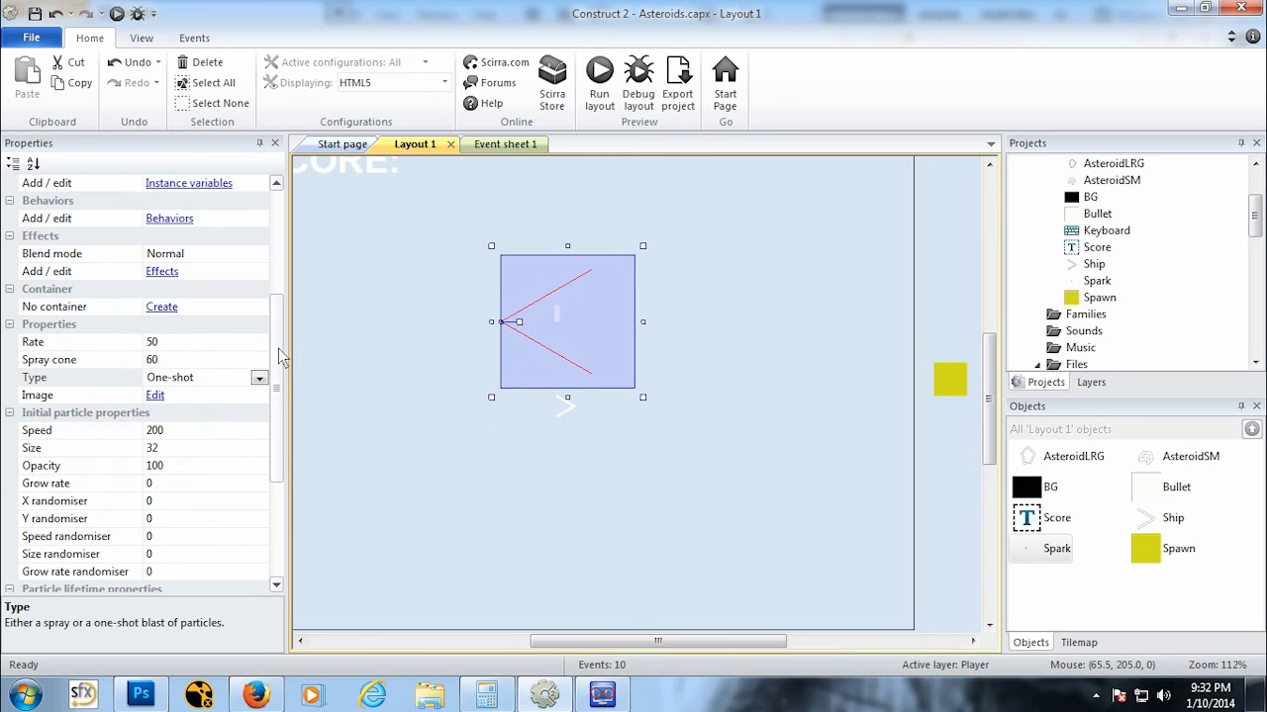
Step: Run a preview of the layout to check the spark effect, then return to the editor
left_click(116, 14)
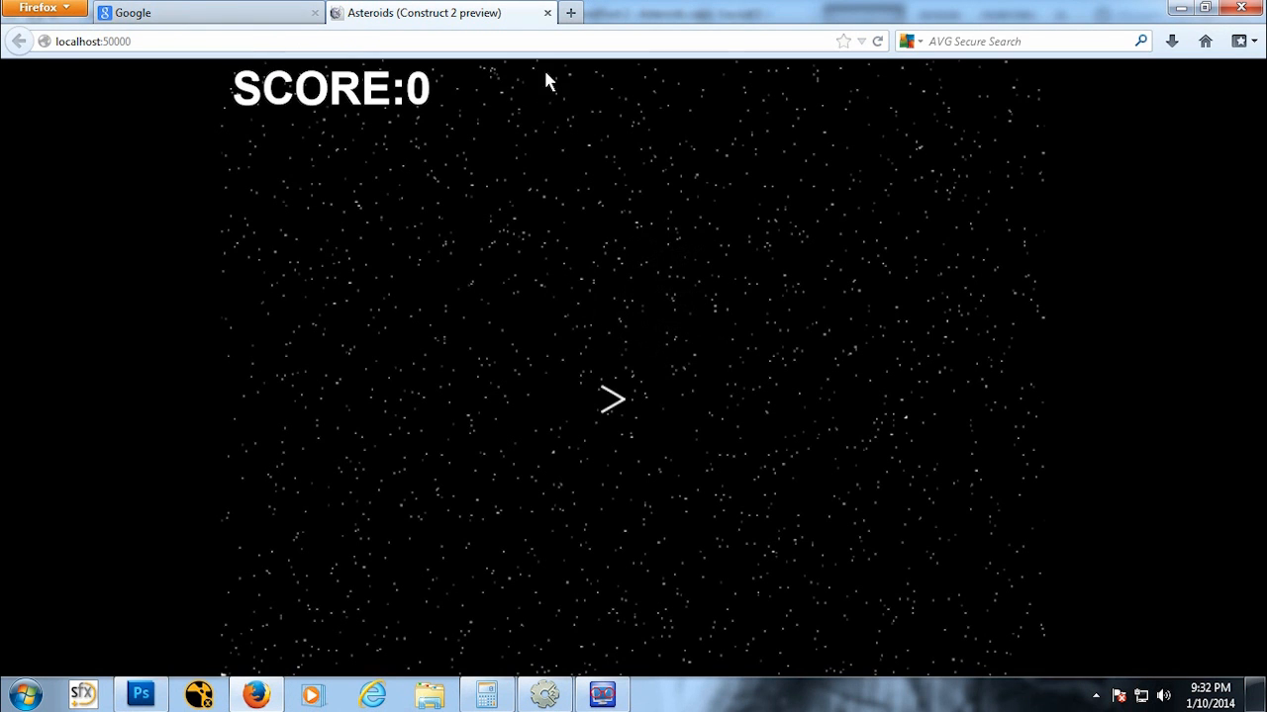
left_click(547, 13)
left_click(602, 696)
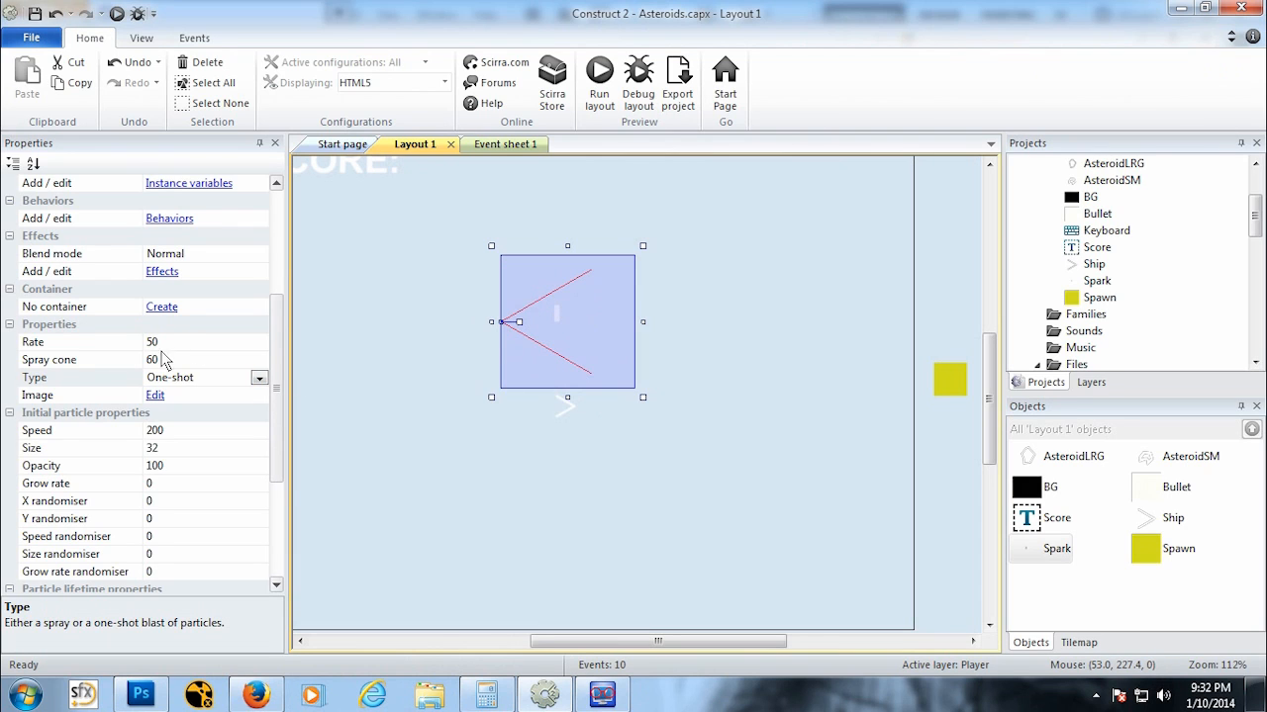
Step: Set the Spark's spray cone to 360
left_click(92, 361)
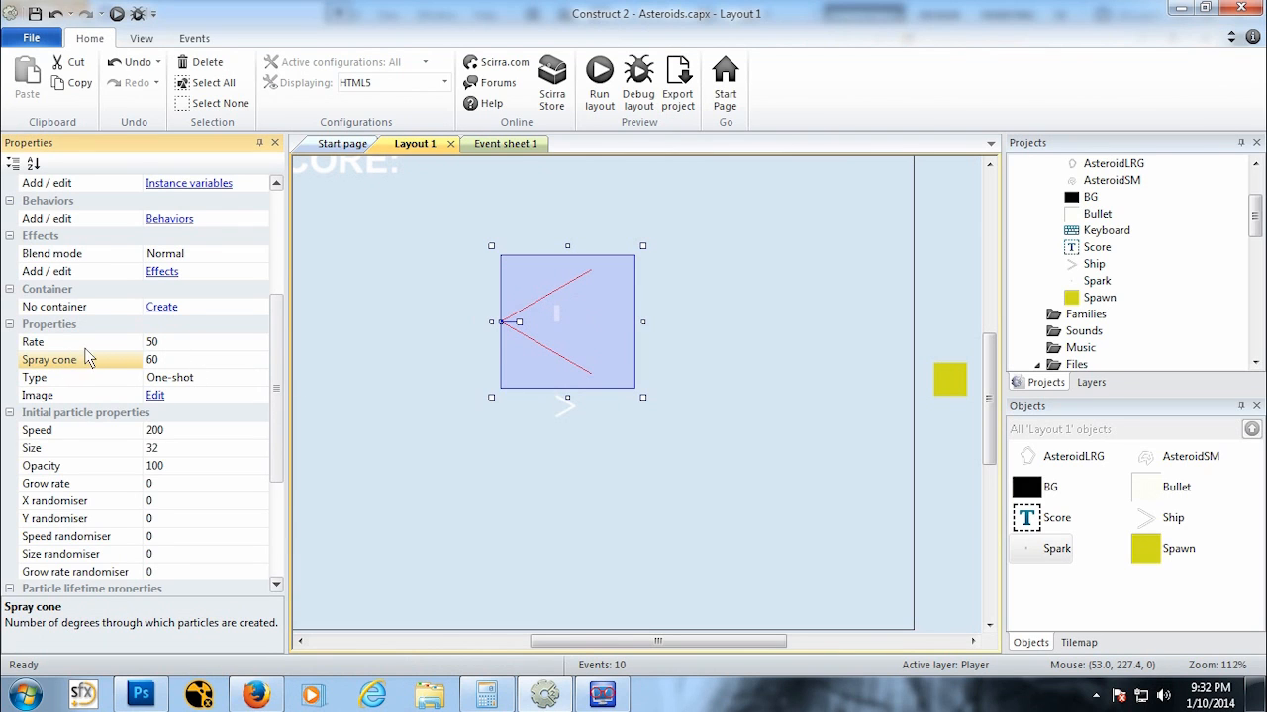
key("BackSpace")
key("BackSpace")
type("360")
key("Return")
Step: Preview the layout again to check the spark effect, then return to the editor
left_click(117, 12)
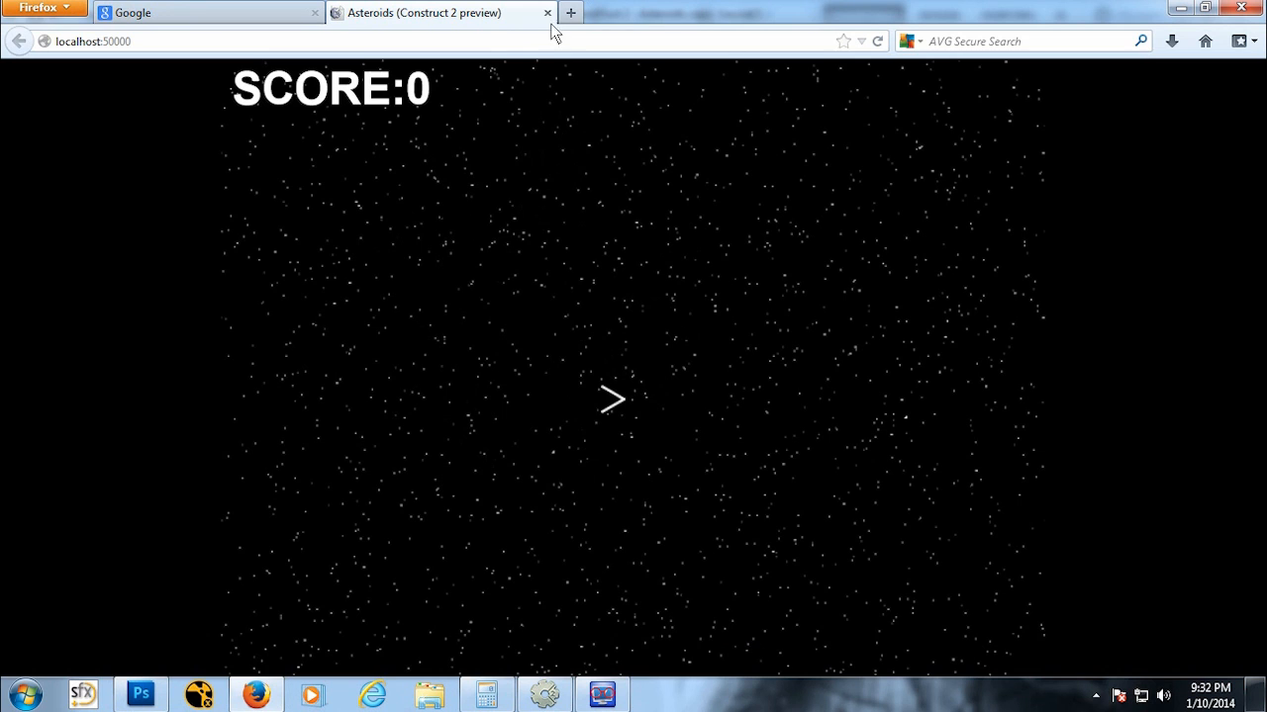
left_click(548, 12)
left_click(547, 695)
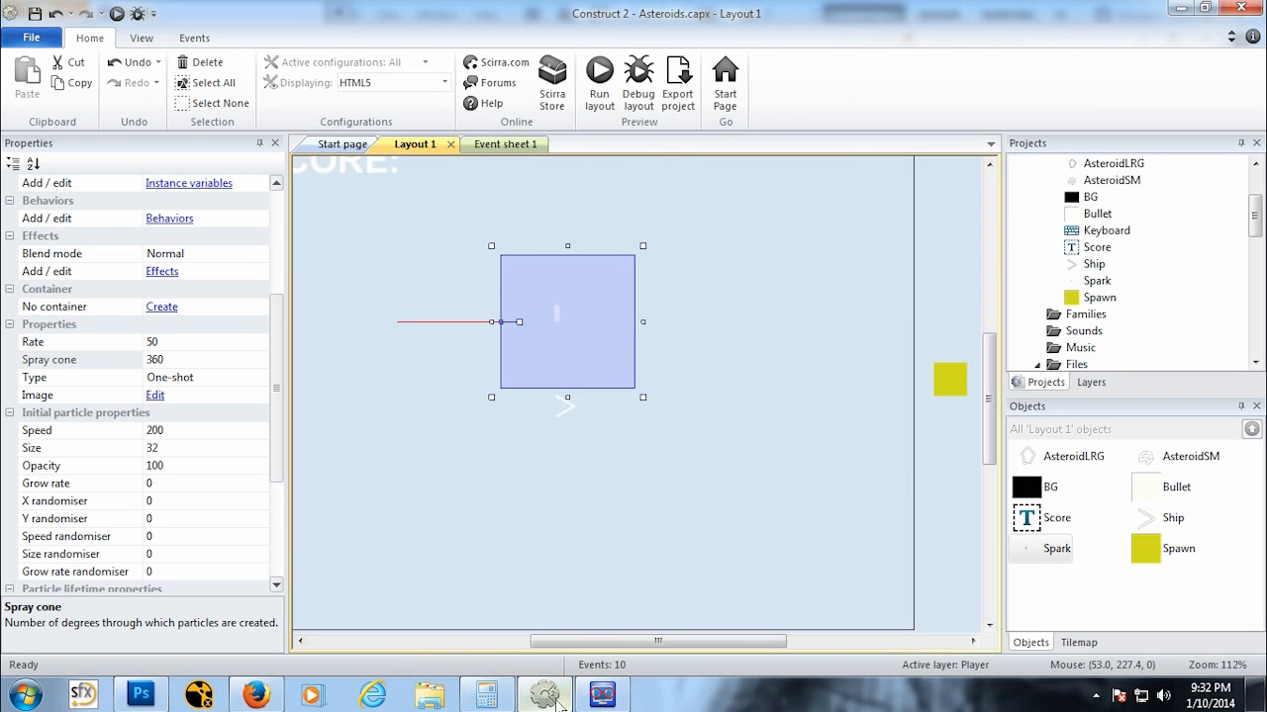
Step: Scroll through the Spark's properties to review its particle lifetime settings
scroll(267, 361, "down", 3)
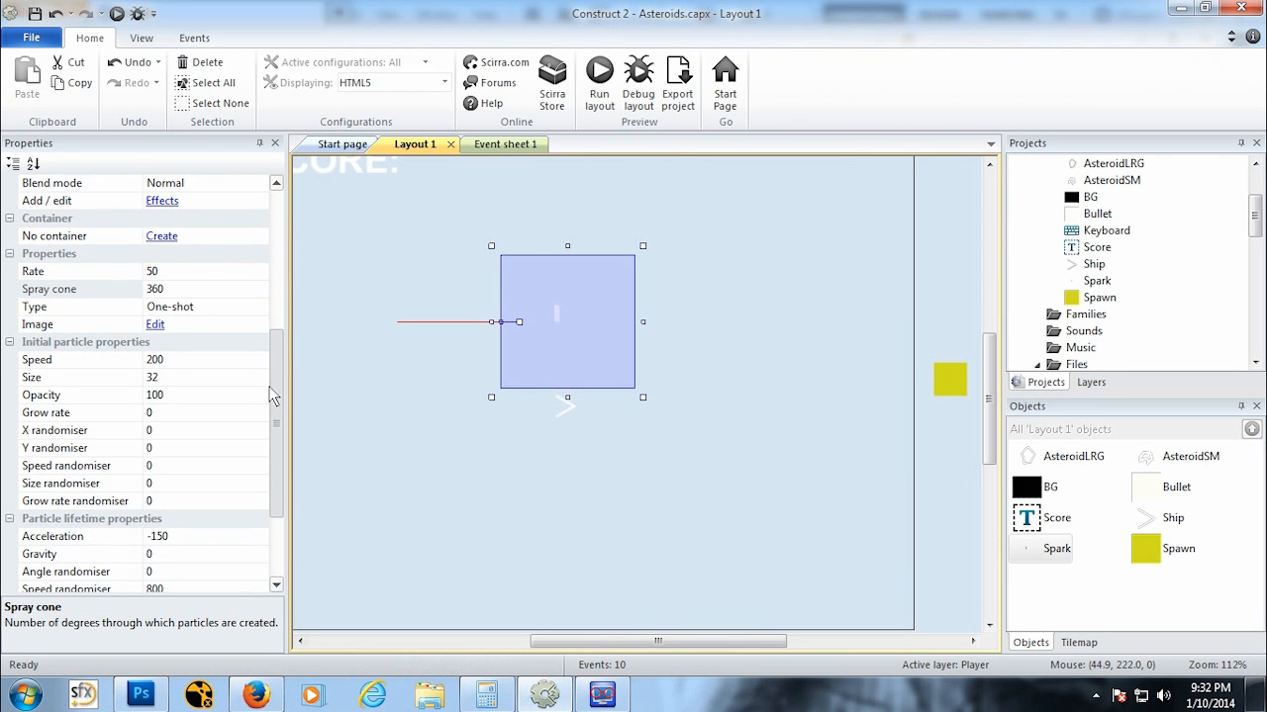
scroll(264, 410, "down", 3)
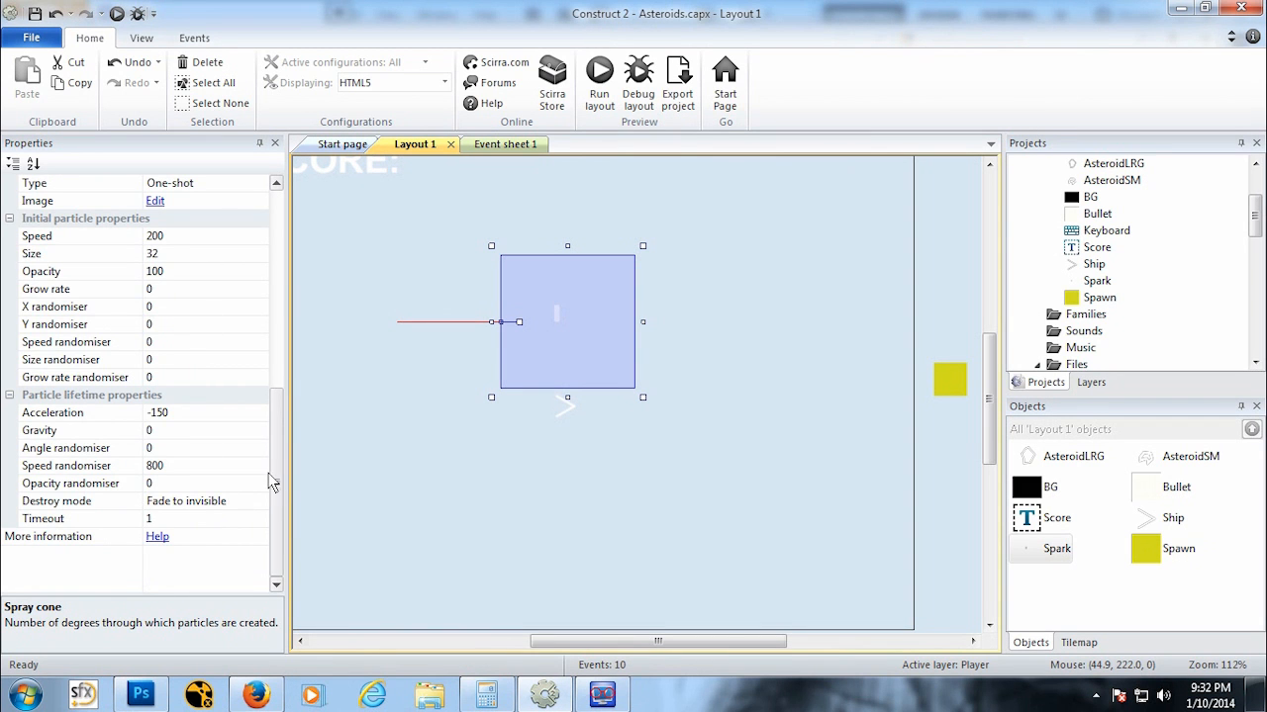
left_click_drag(275, 483, 264, 408)
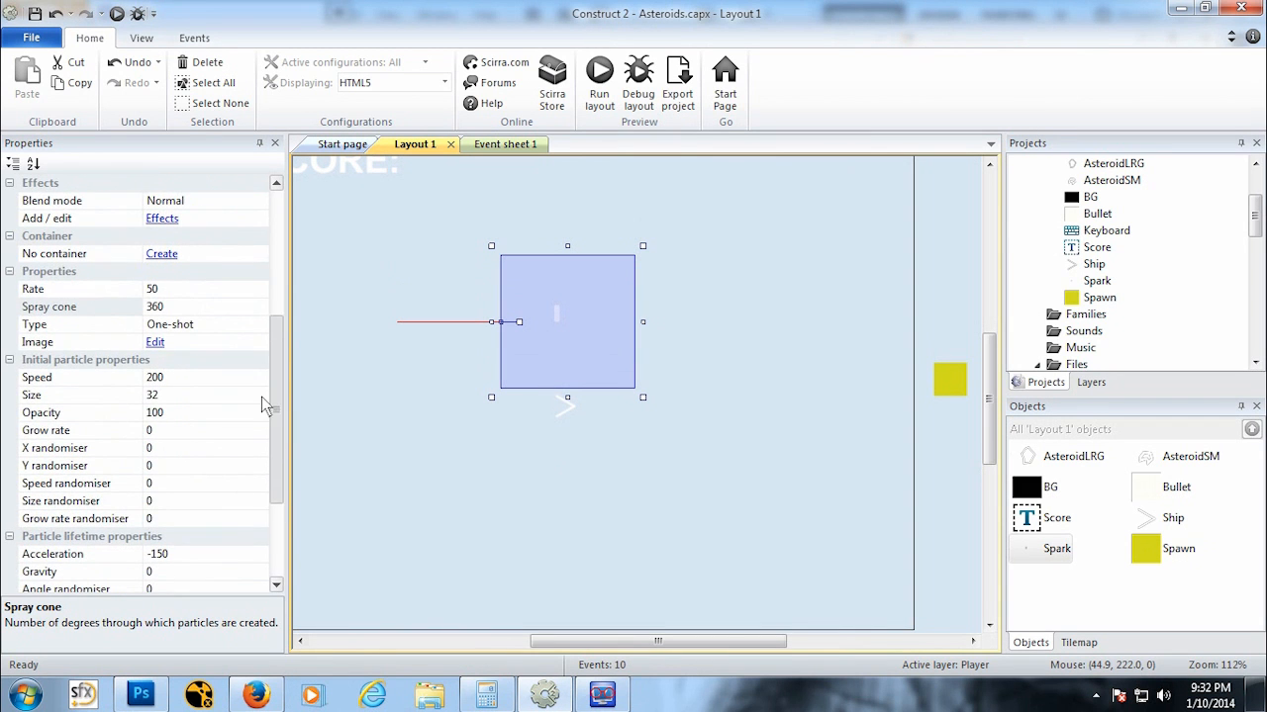
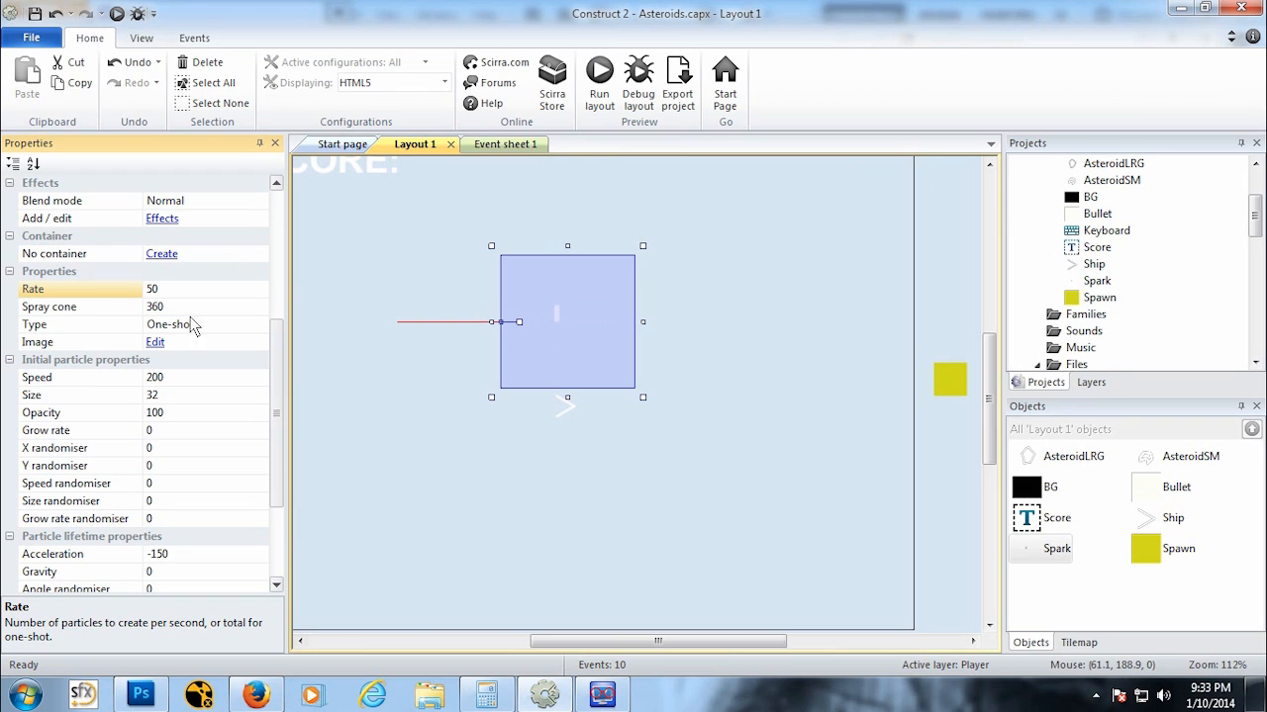
Step: Set the Spark particle size to 48
left_click(168, 310)
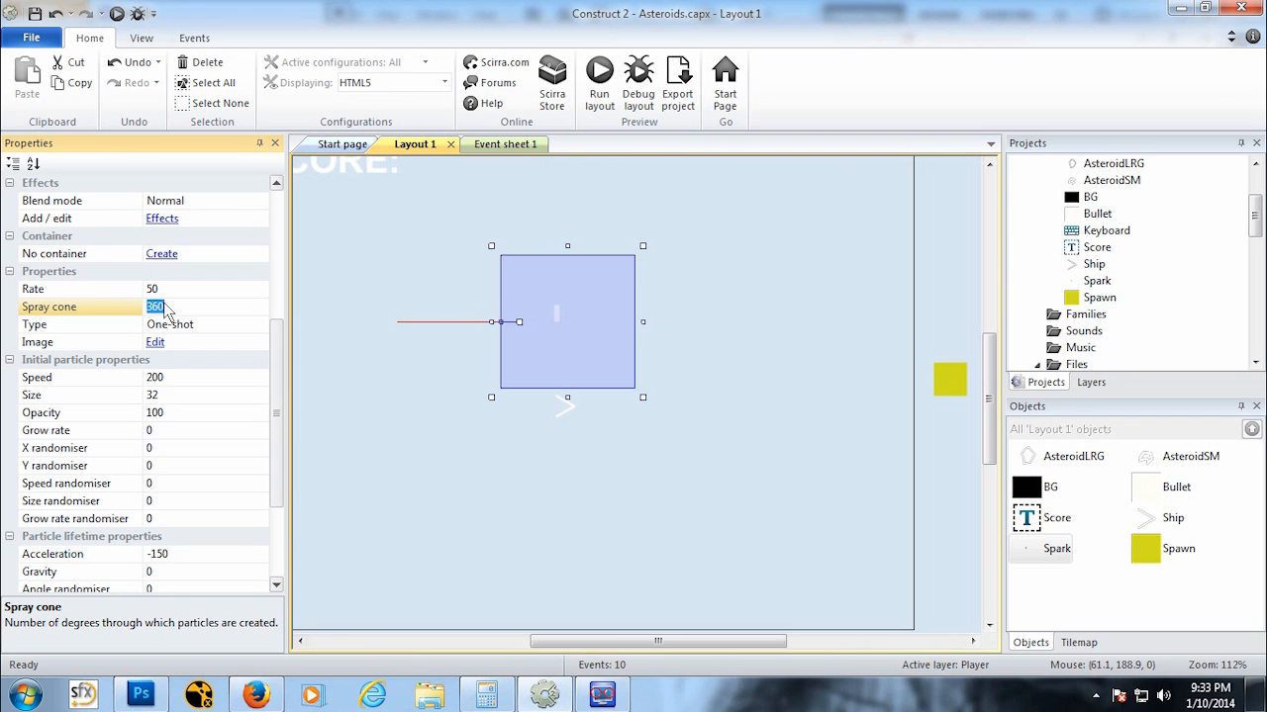
left_click(187, 394)
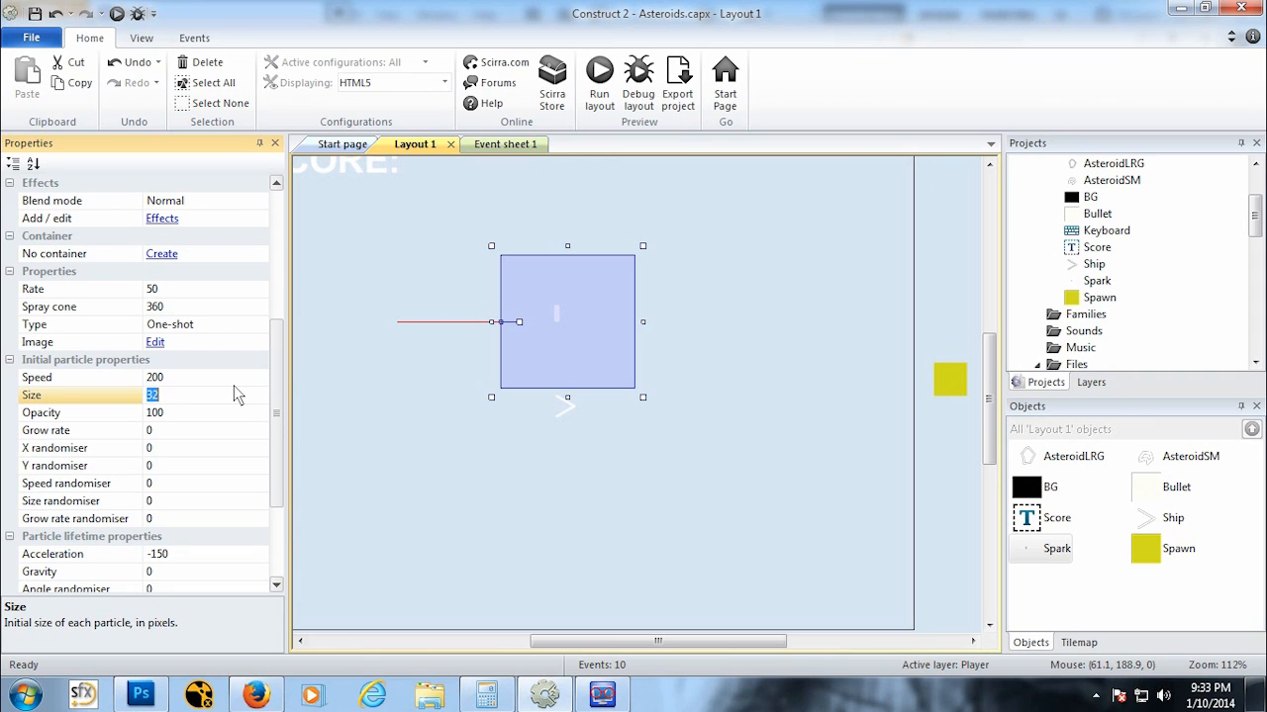
type("48")
left_click(220, 424)
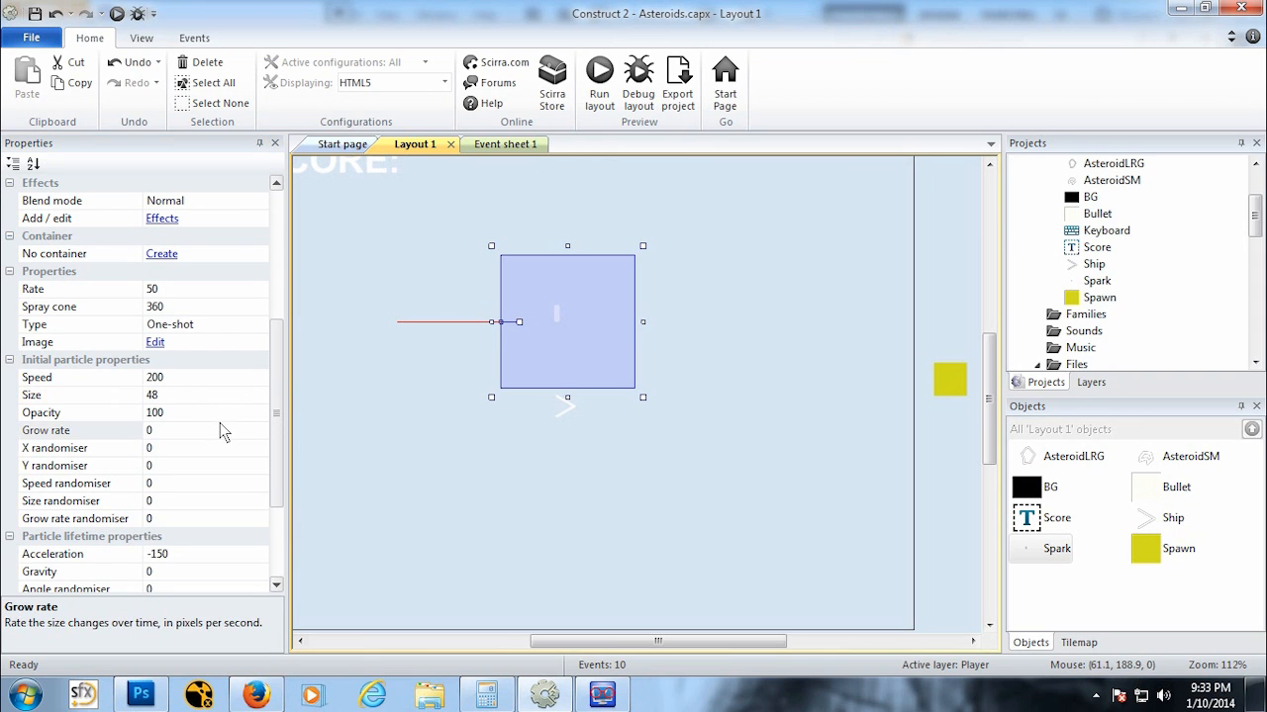
left_click(237, 412)
left_click_drag(278, 405, 192, 405)
left_click(188, 399)
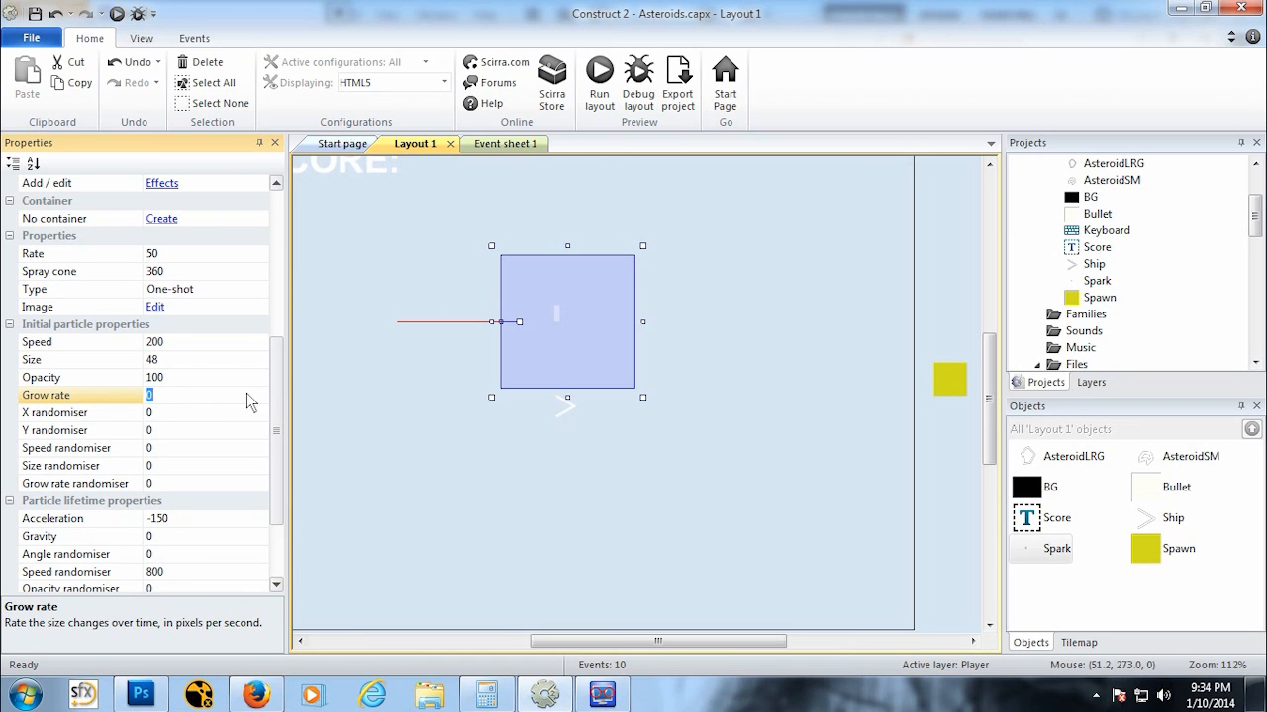
left_click(188, 416)
left_click(192, 432)
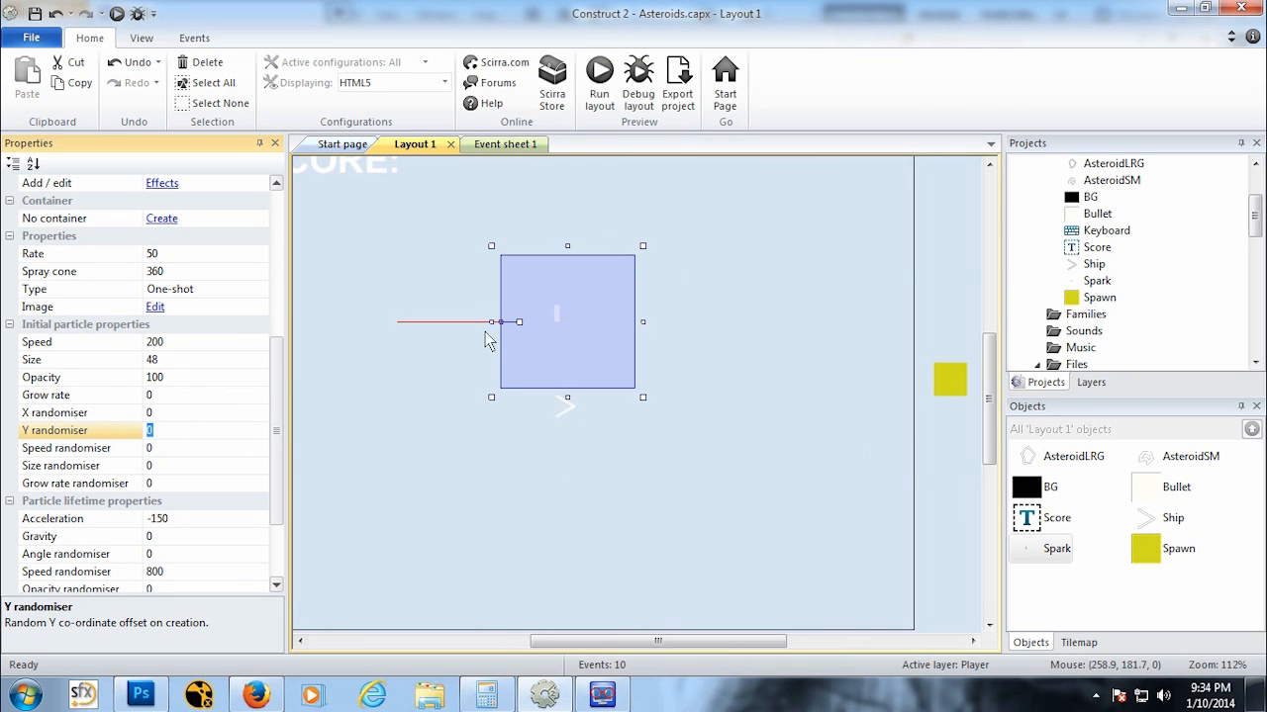
left_click_drag(280, 365, 253, 408)
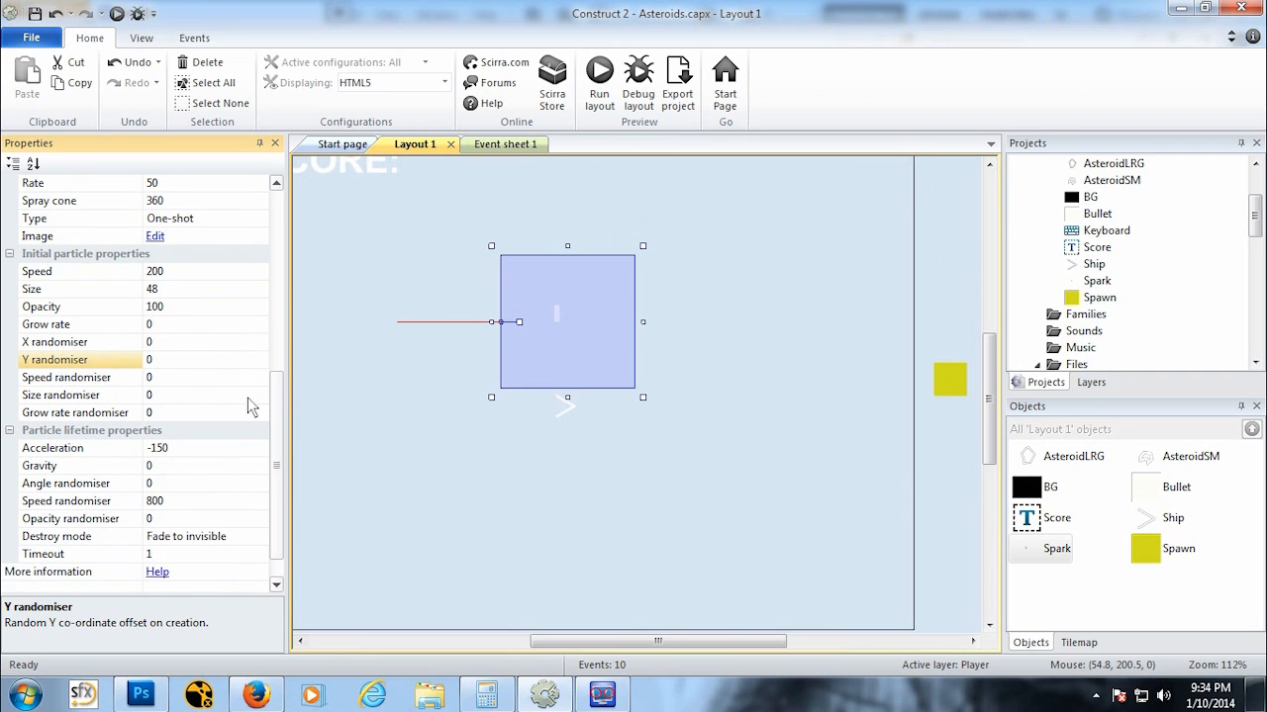
left_click(78, 381)
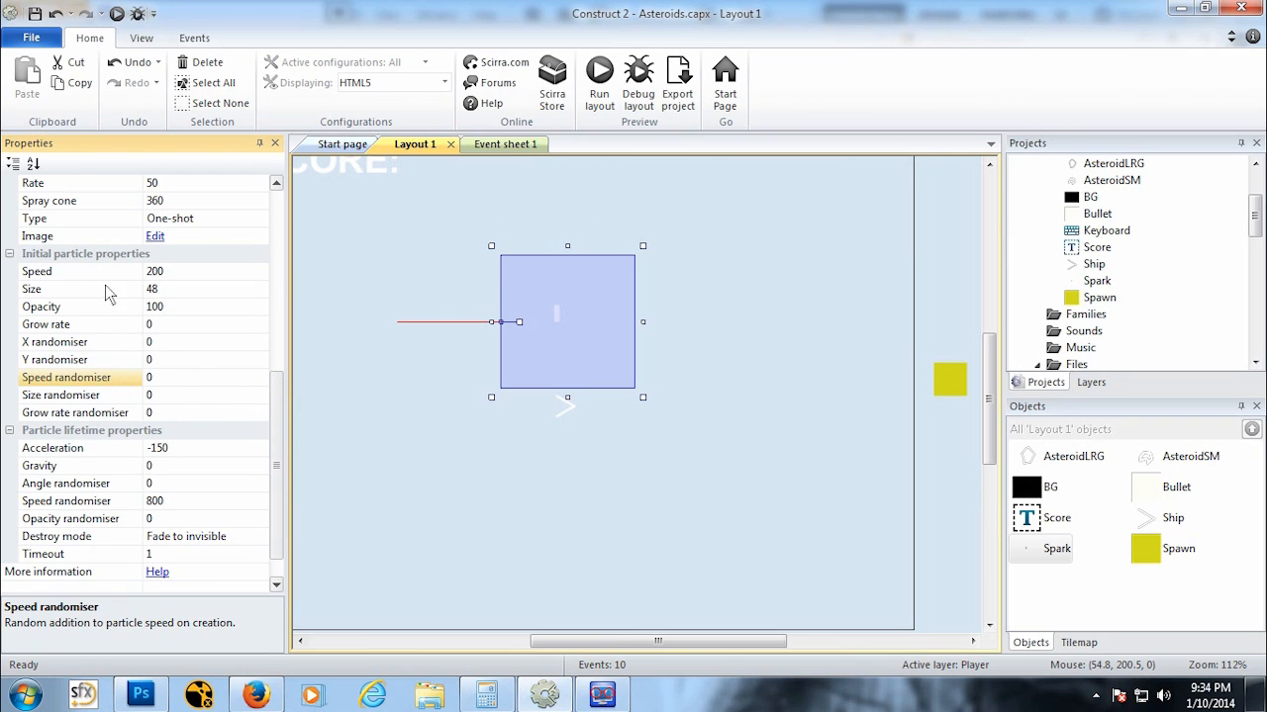
Step: Try changing the size randomiser value of the Spark particles
left_click(167, 398)
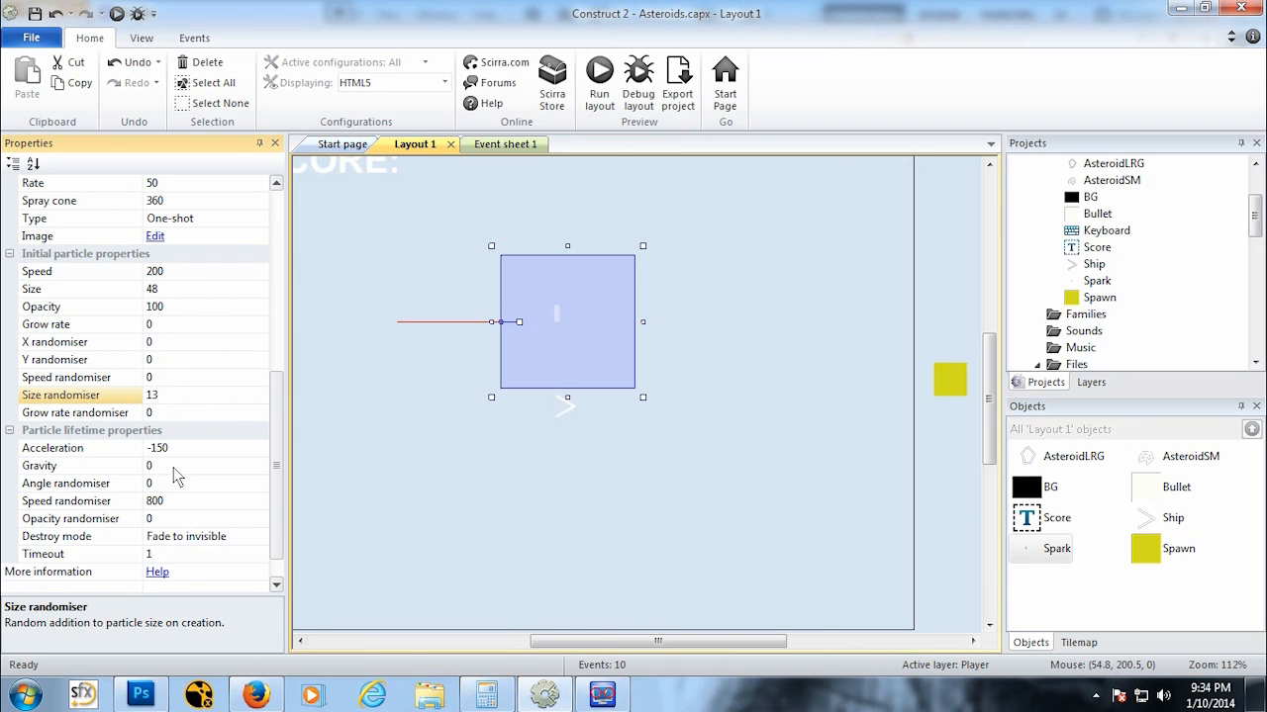
key("BackSpace")
type("2")
key("Return")
key("BackSpace")
left_click_drag(273, 426, 273, 445)
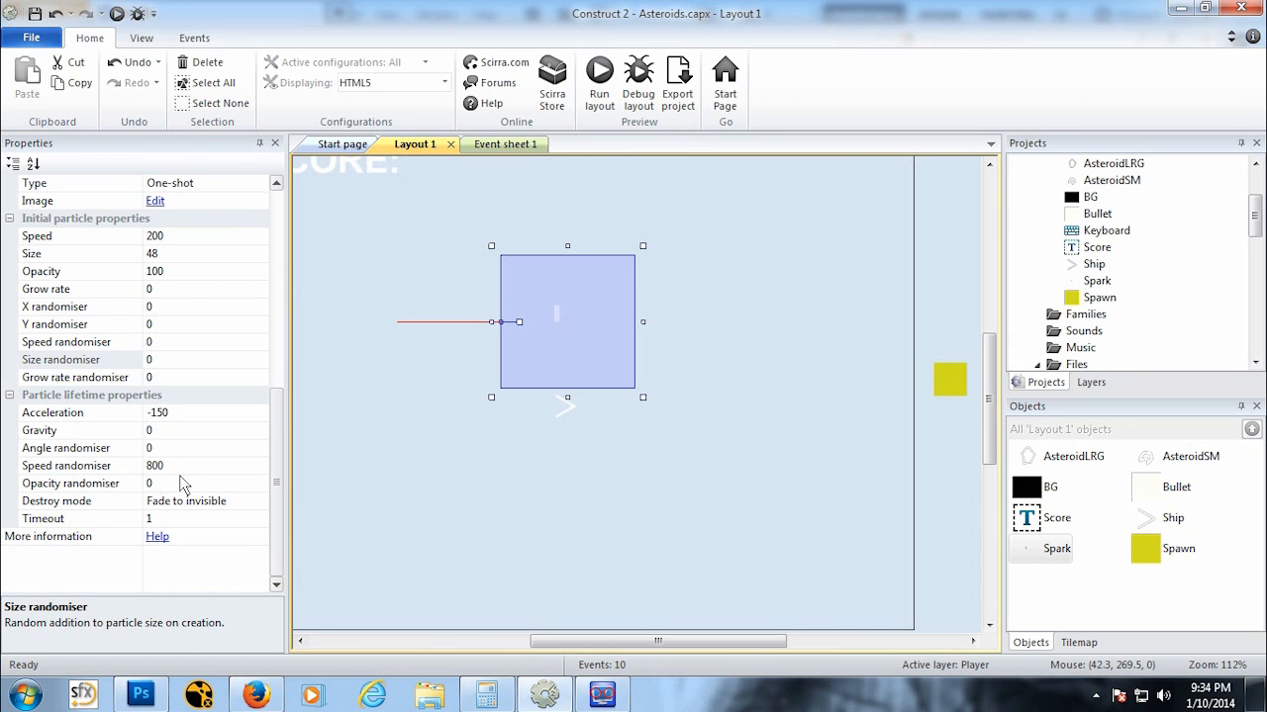
Step: Preview the layout in the browser to check the spark particles, then return to the editor
left_click(255, 505)
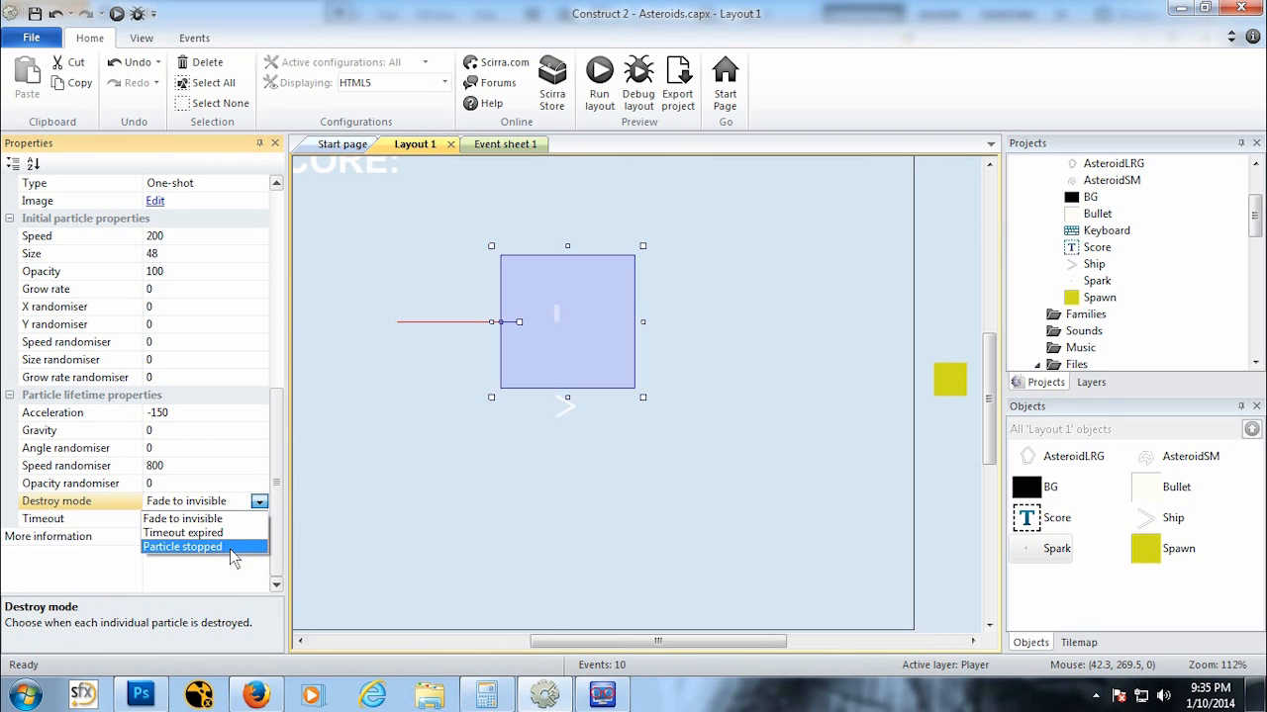
left_click(183, 518)
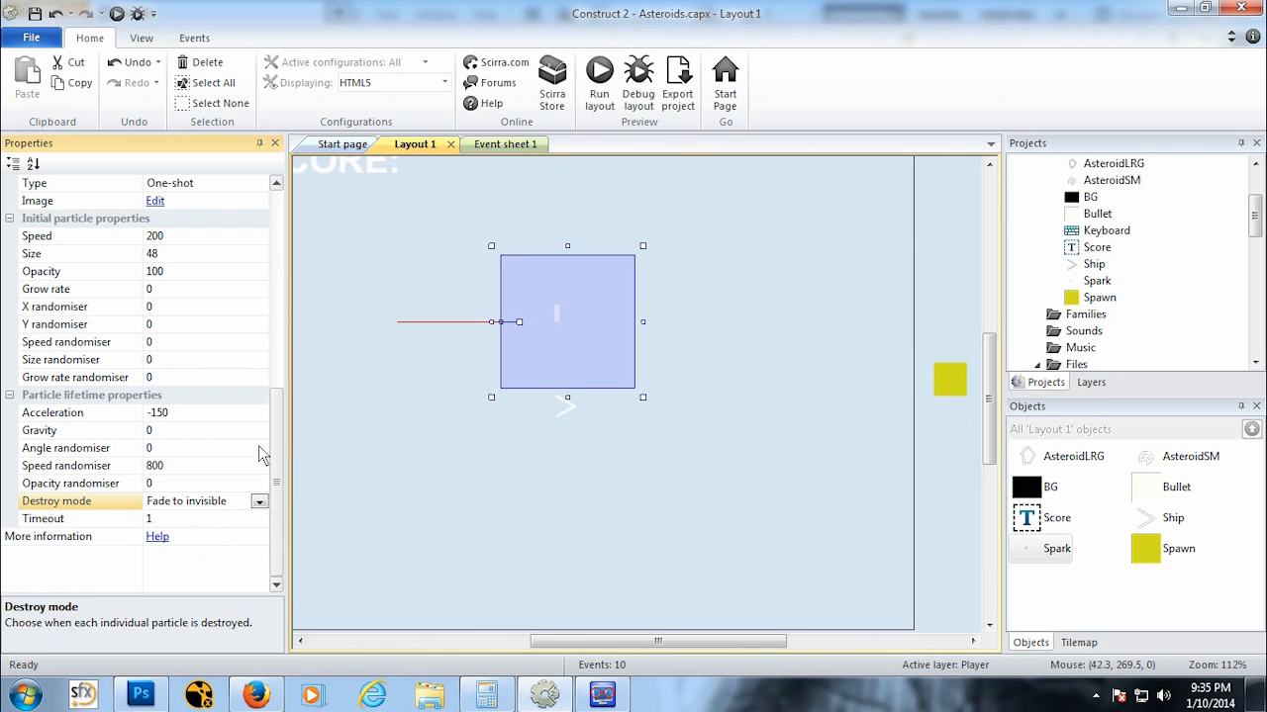
left_click(116, 16)
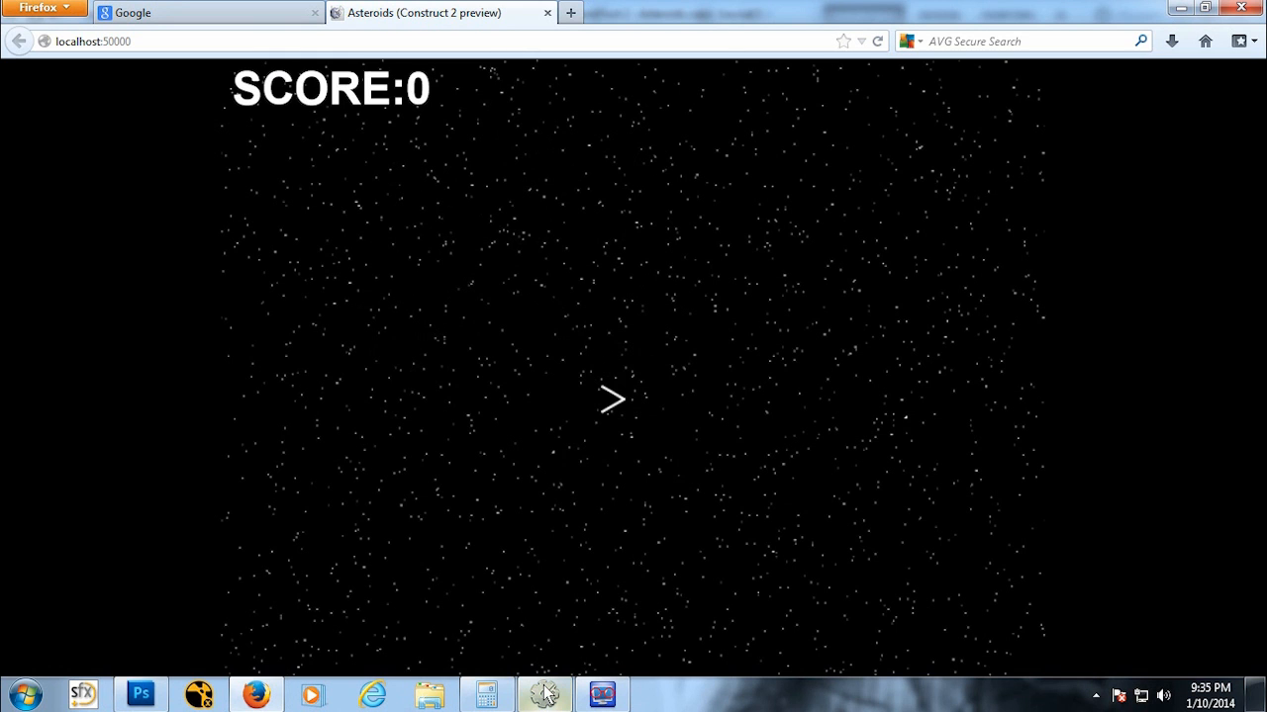
left_click(548, 13)
left_click(551, 705)
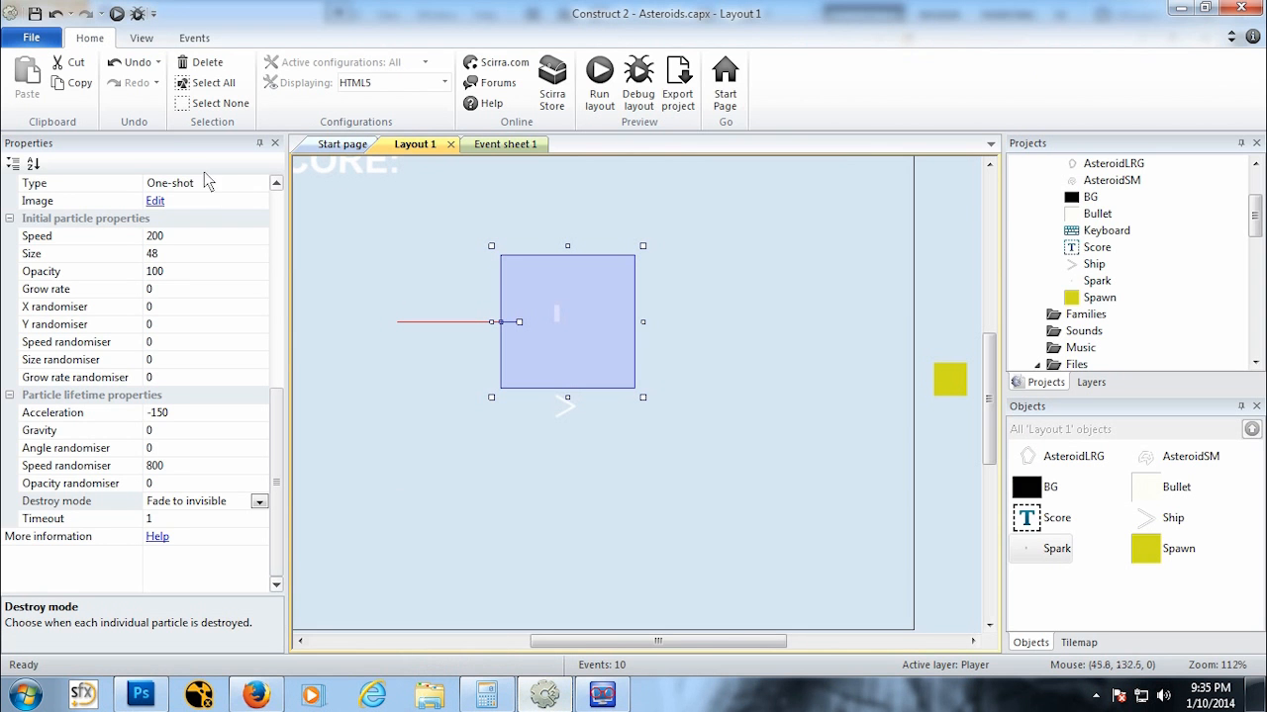
left_click(111, 19)
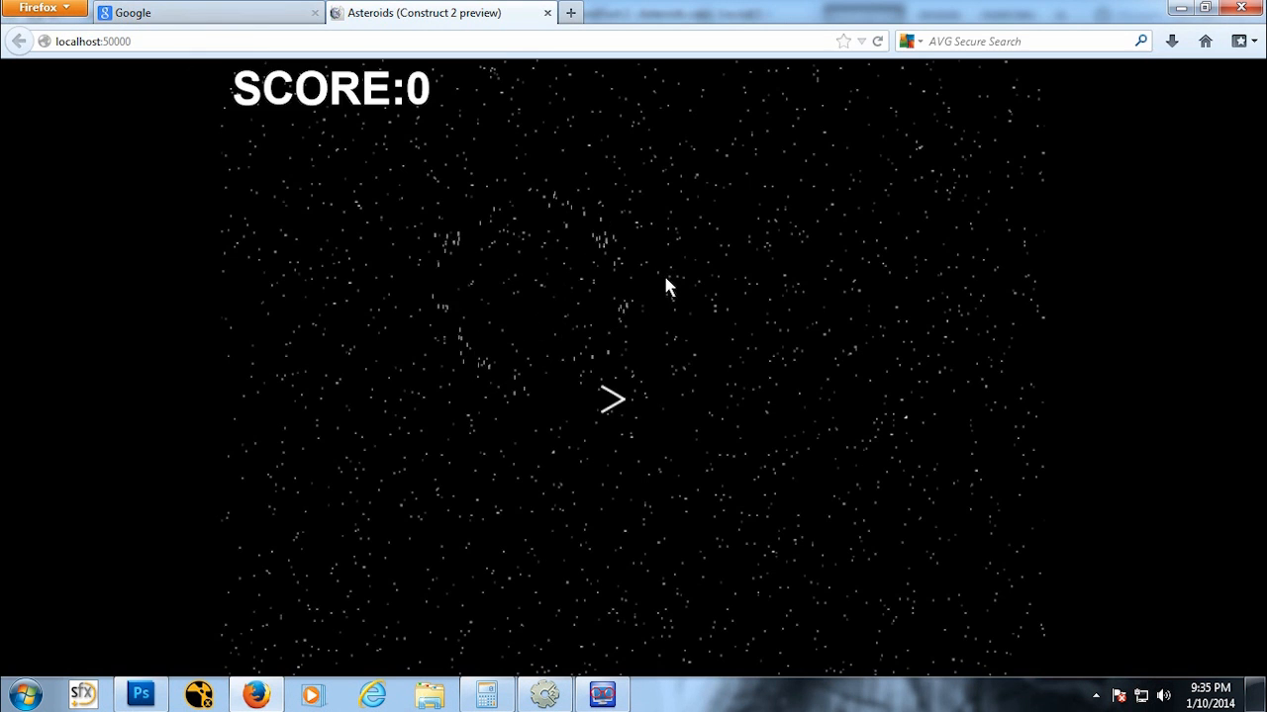
left_click(549, 14)
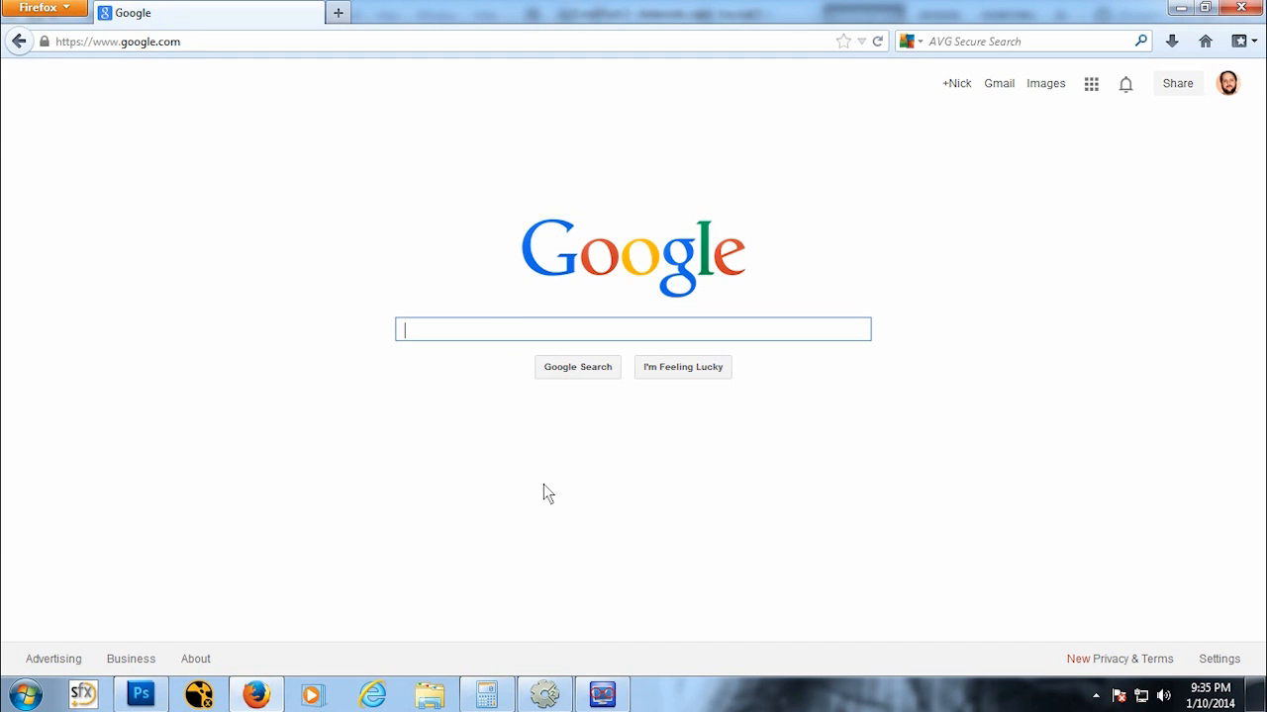
left_click(549, 703)
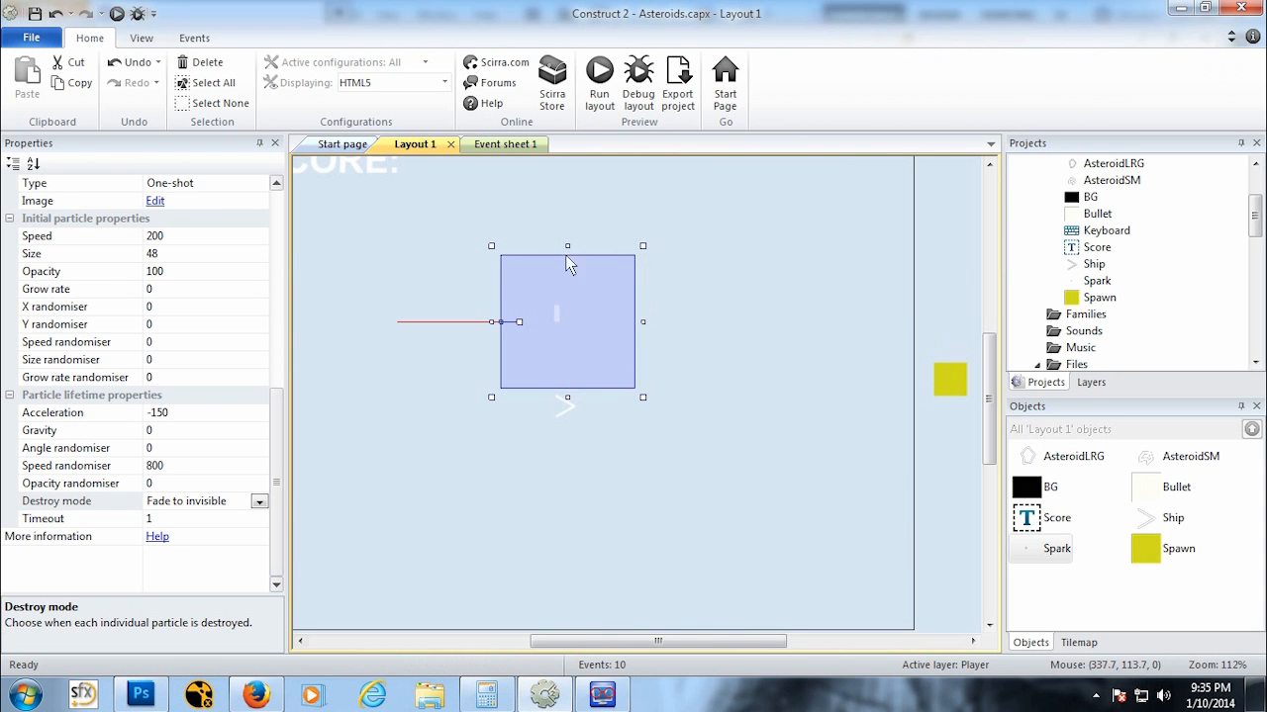
left_click(502, 332)
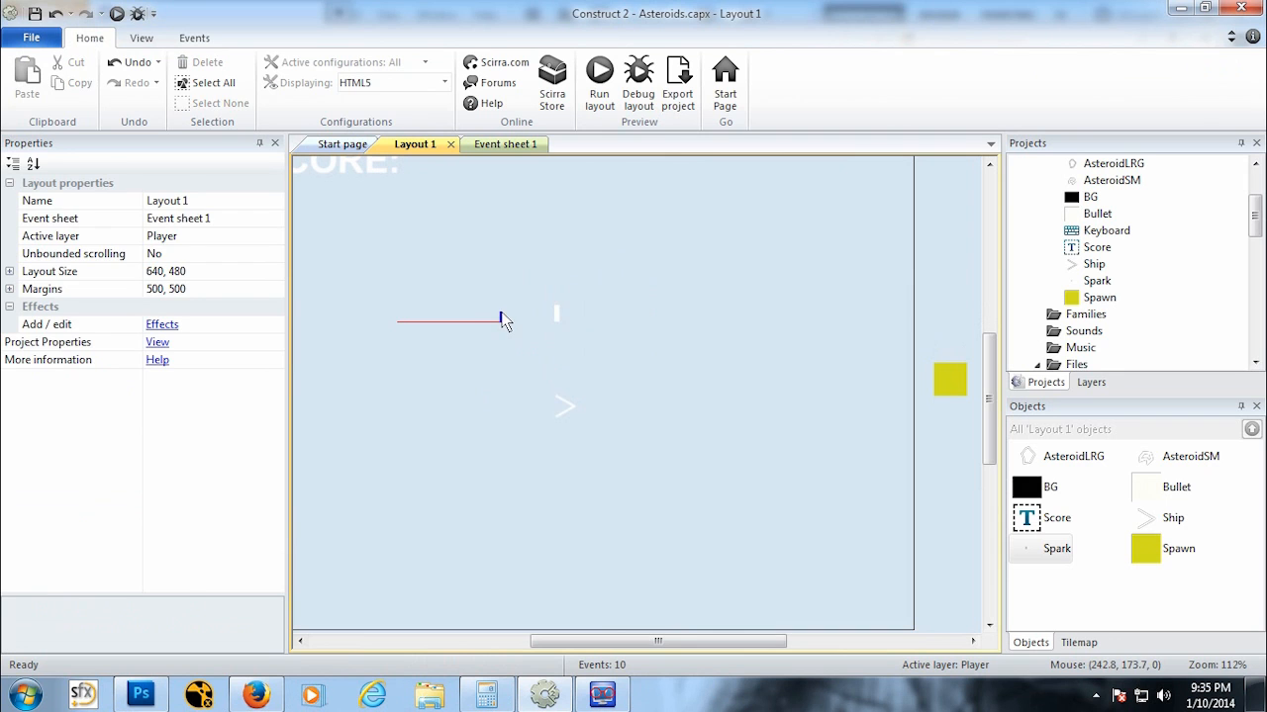
left_click(554, 329)
left_click_drag(520, 323, 542, 289)
key("ctrl+z")
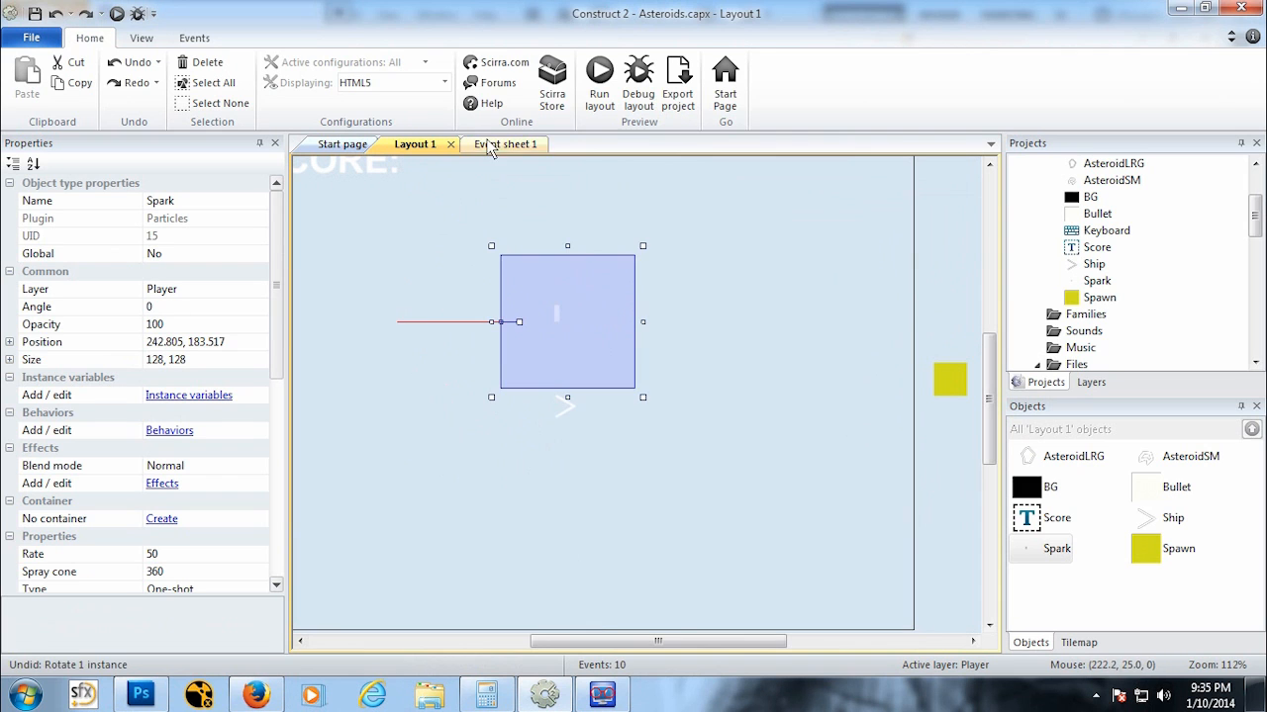
Step: Open the Spark image in the image editor and erase the vertical particle mark
double_click(557, 319)
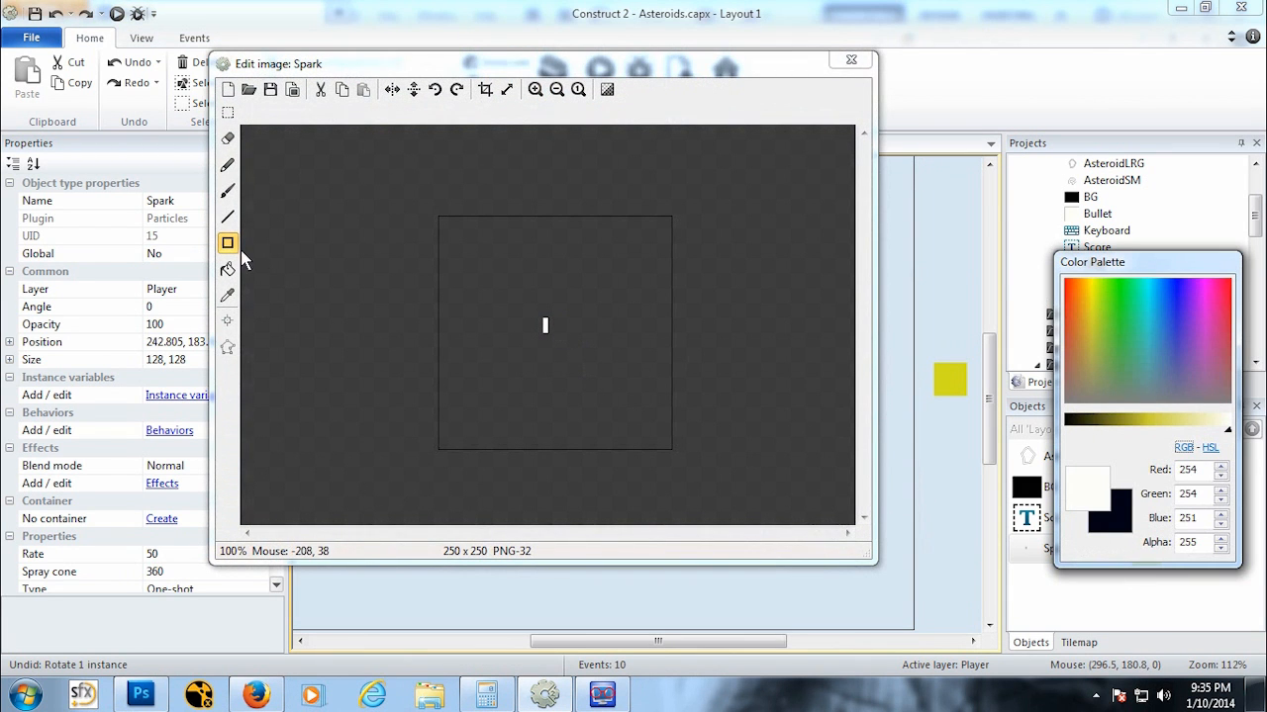
left_click(228, 111)
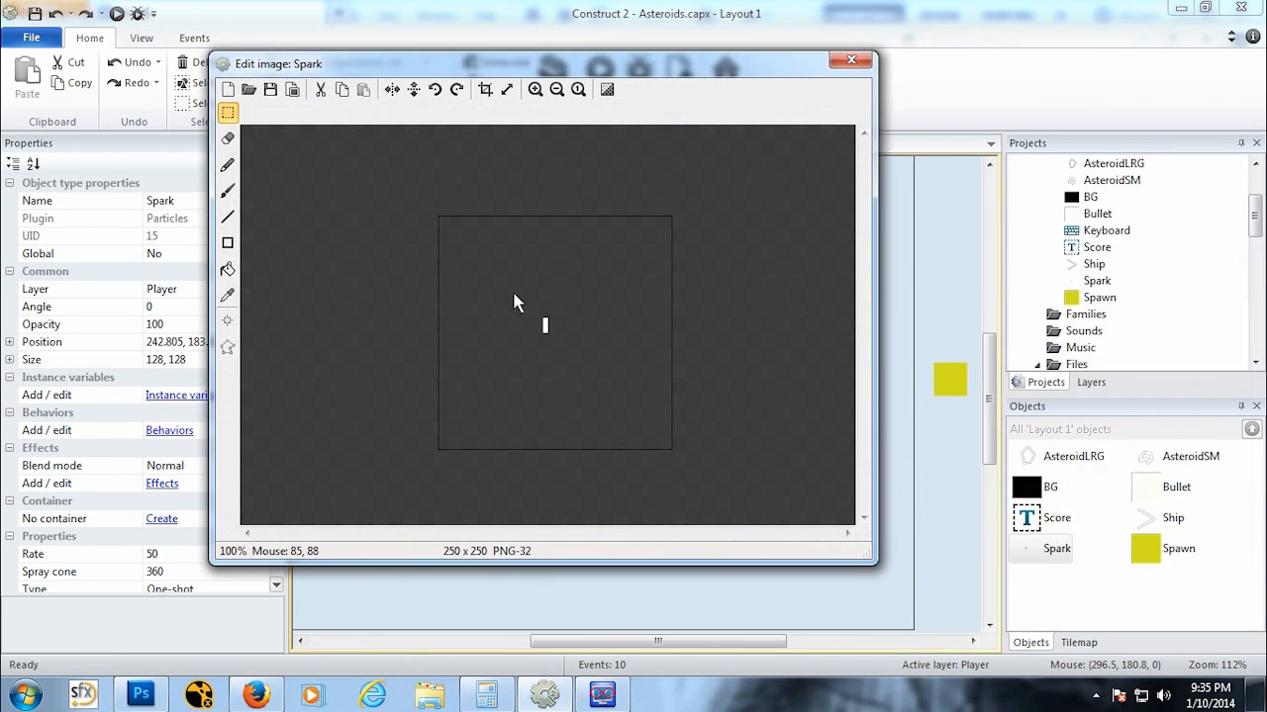
left_click_drag(514, 293, 604, 378)
key("Delete")
left_click(636, 365)
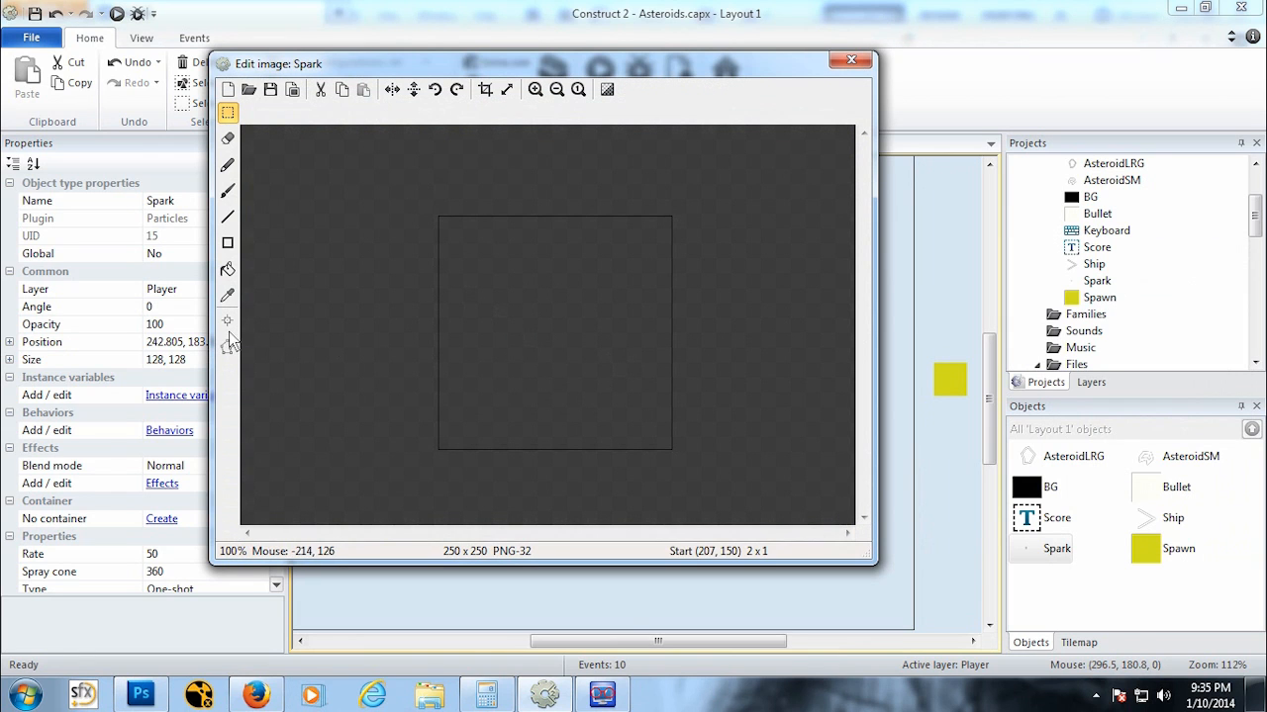
Step: Draw a small horizontal white rectangle about 14 pixels wide as the particle and close the editor
left_click(228, 242)
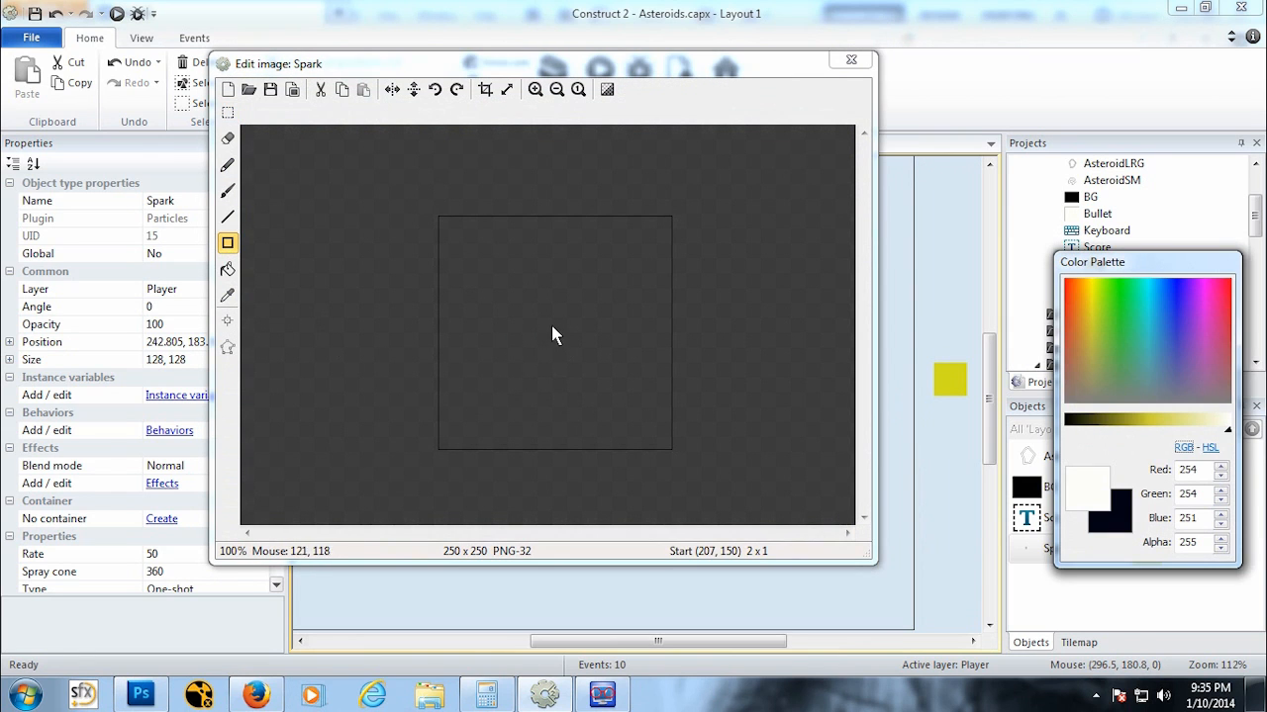
left_click_drag(544, 323, 560, 327)
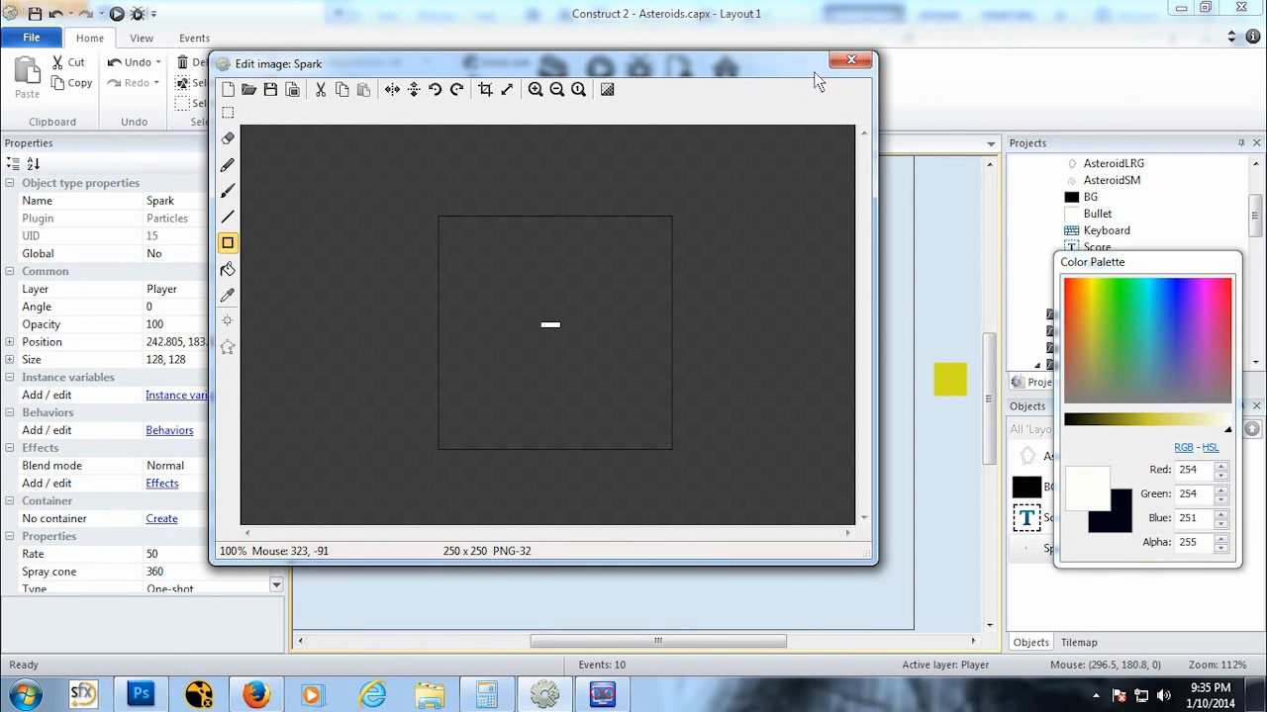
left_click(853, 60)
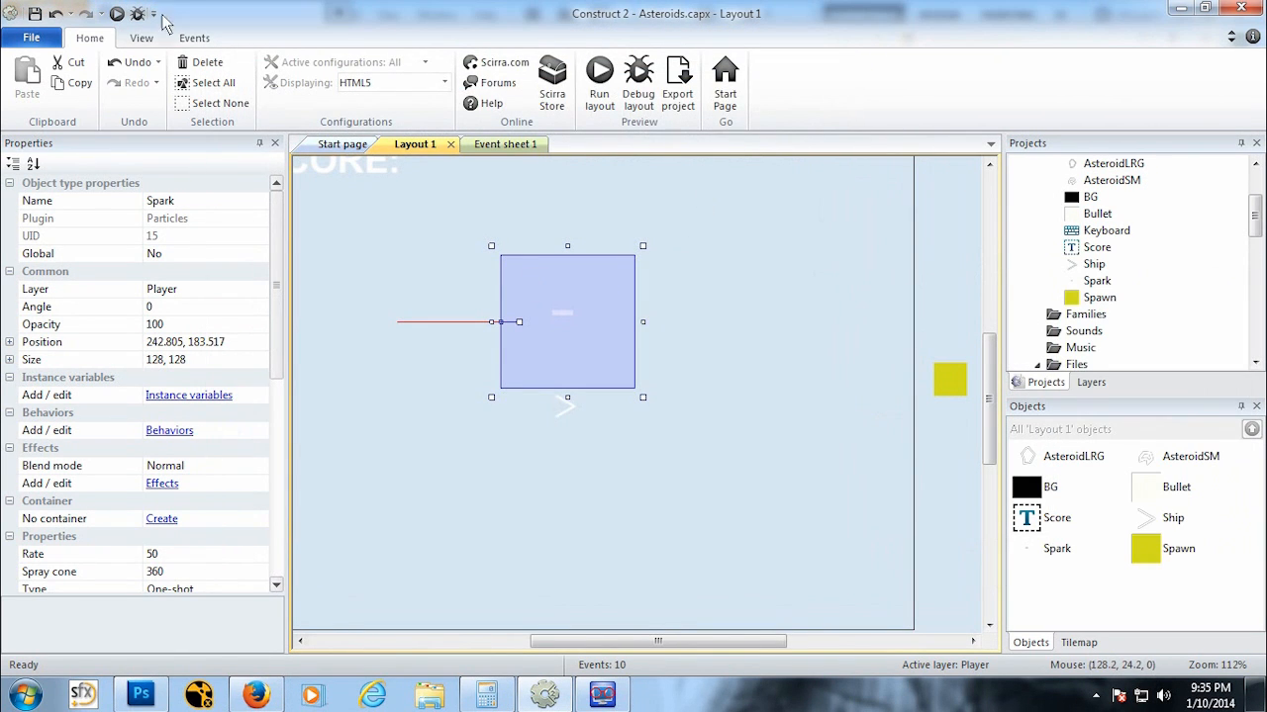
Step: Preview the game again with the new spark image and return to the editor
left_click(112, 18)
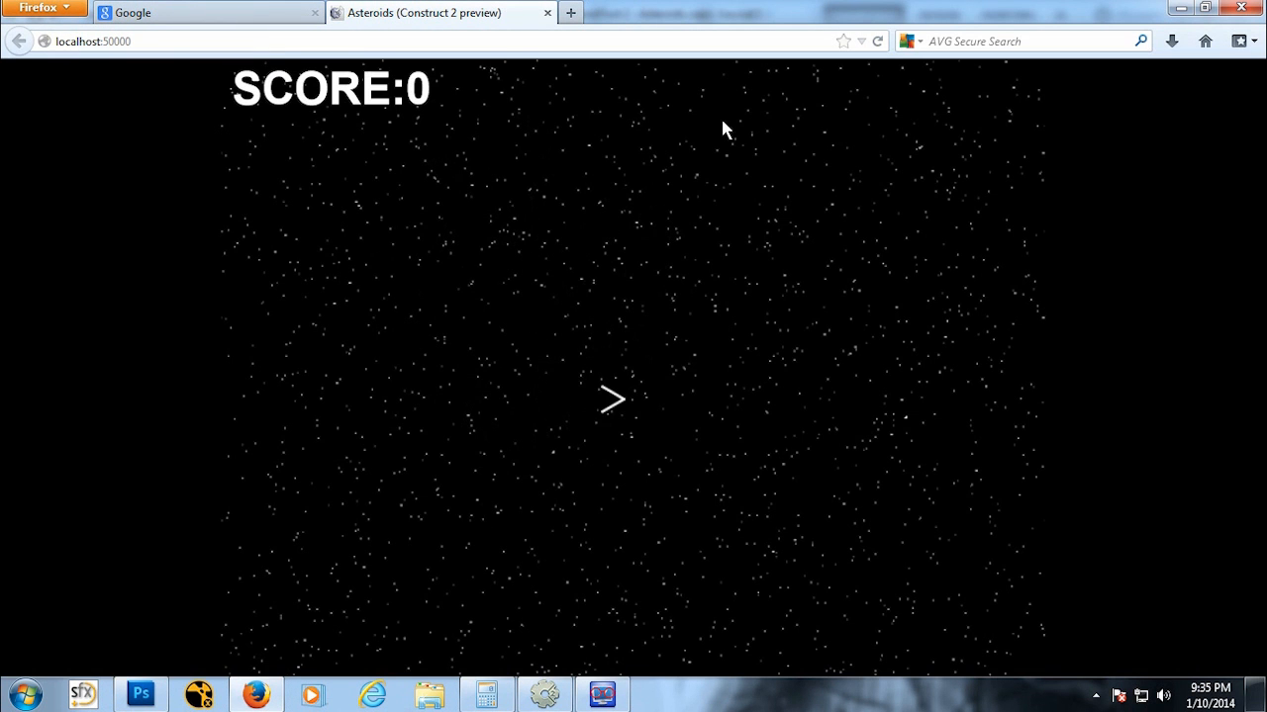
left_click(547, 12)
left_click(543, 698)
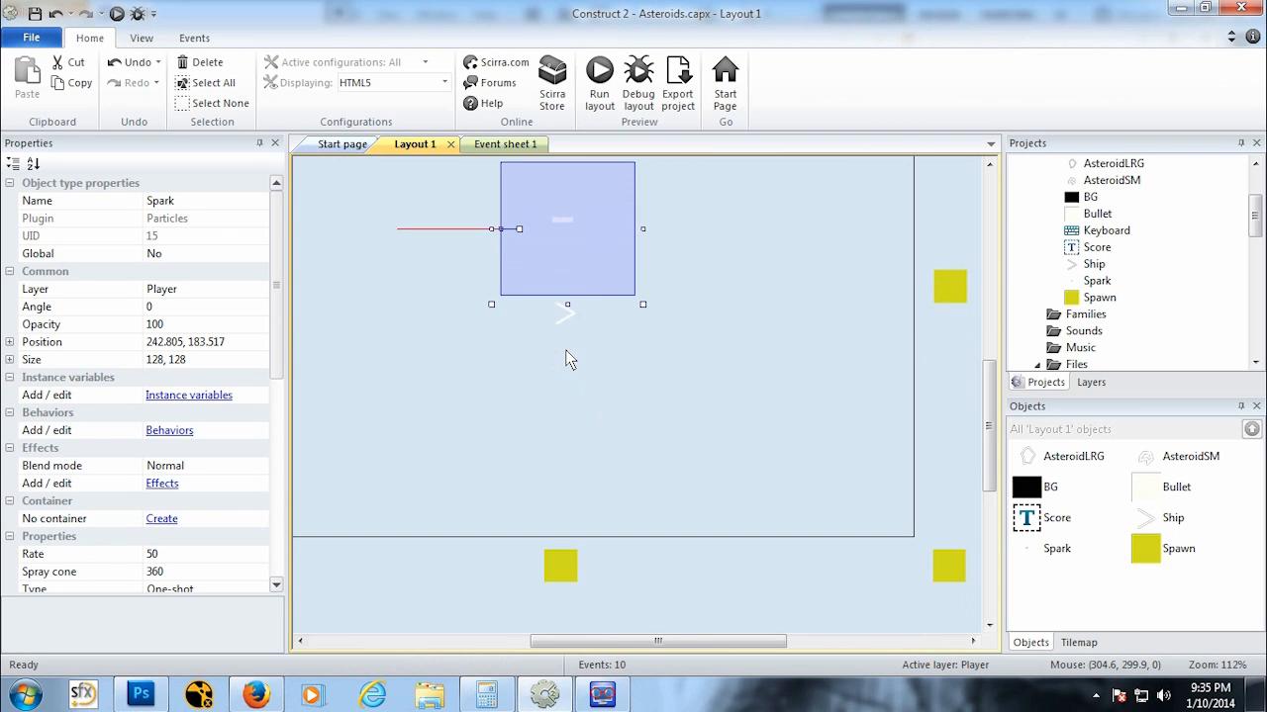
Step: Move the Spark object outside the layout, to about position -451, 184
scroll(567, 359, "down", 5, "ctrl")
left_click_drag(594, 319, 337, 330)
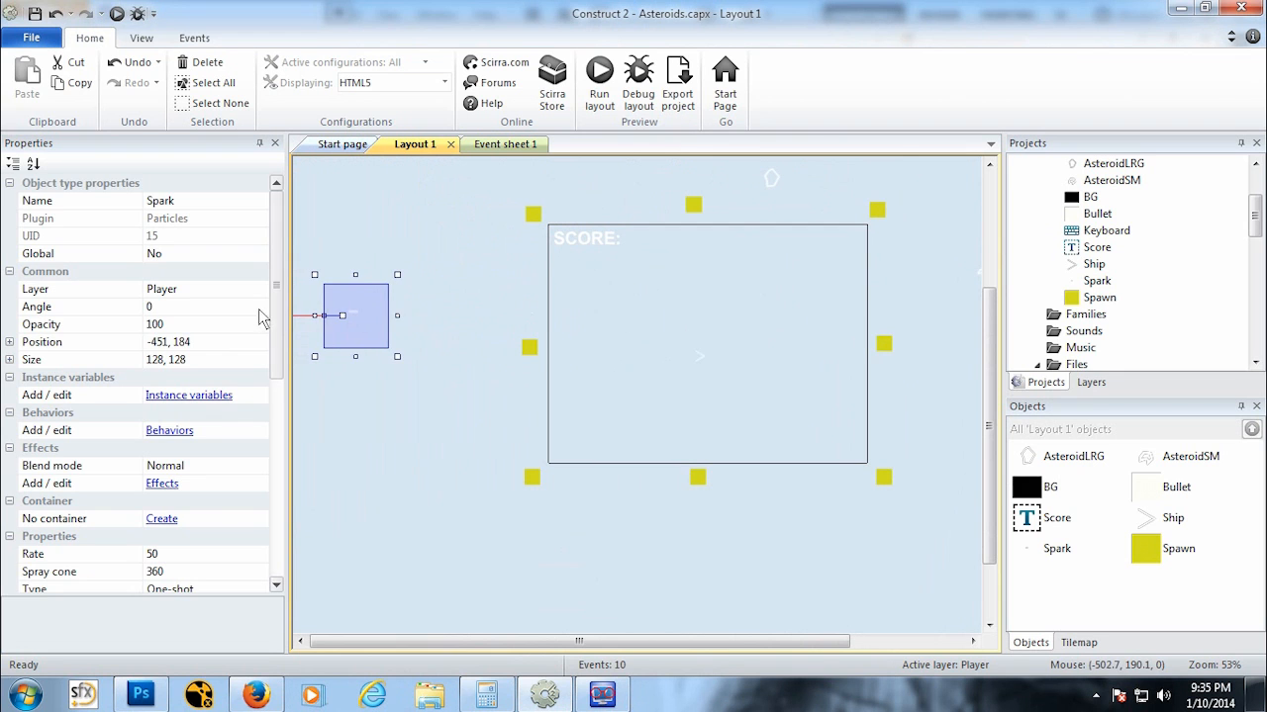
scroll(261, 316, "down", 4)
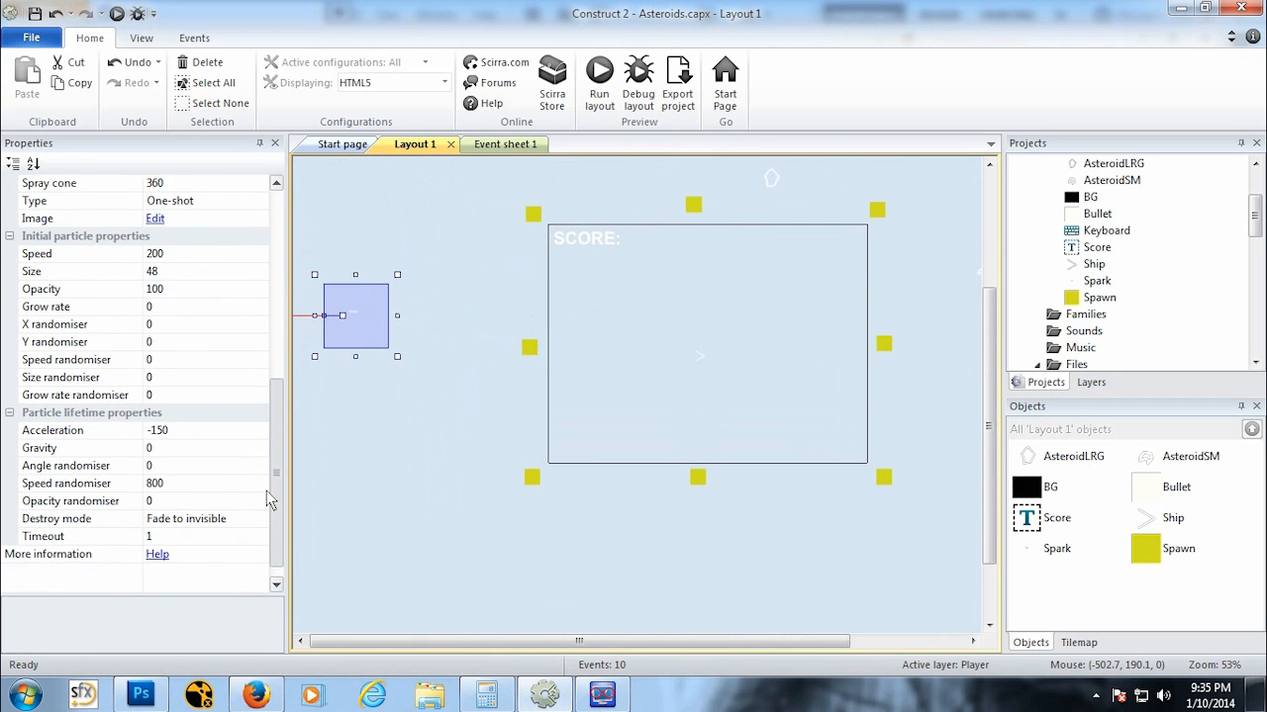
scroll(270, 499, "down", 1)
Step: Add a Ship 'Spawn another object' action to the AsteroidLRG on collision with Ship event
left_click(505, 145)
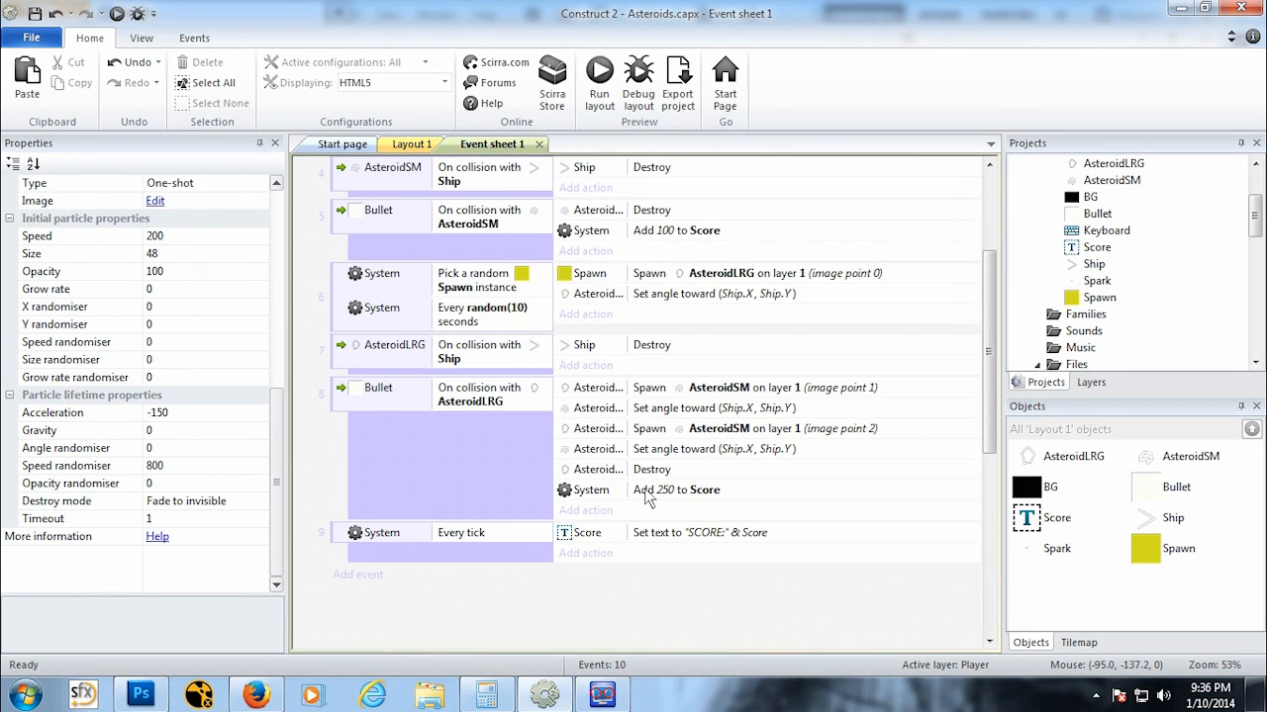
left_click(593, 365)
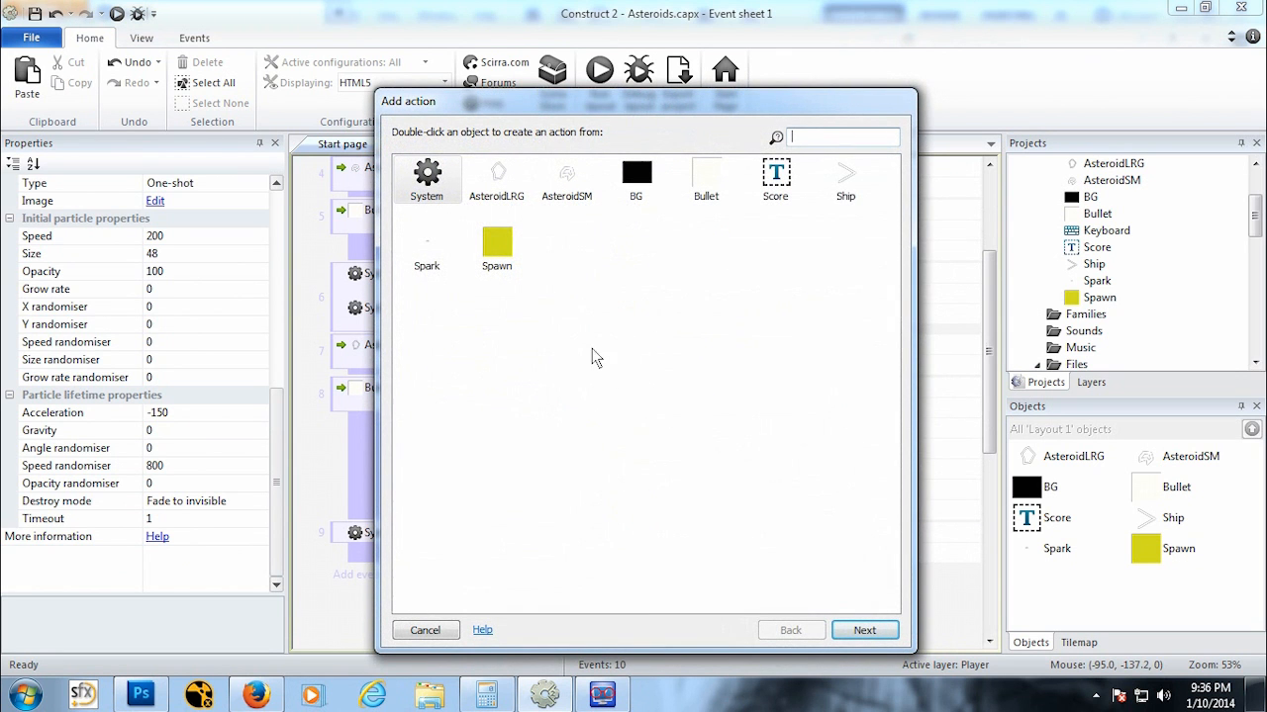
double_click(847, 178)
scroll(891, 302, "down", 7)
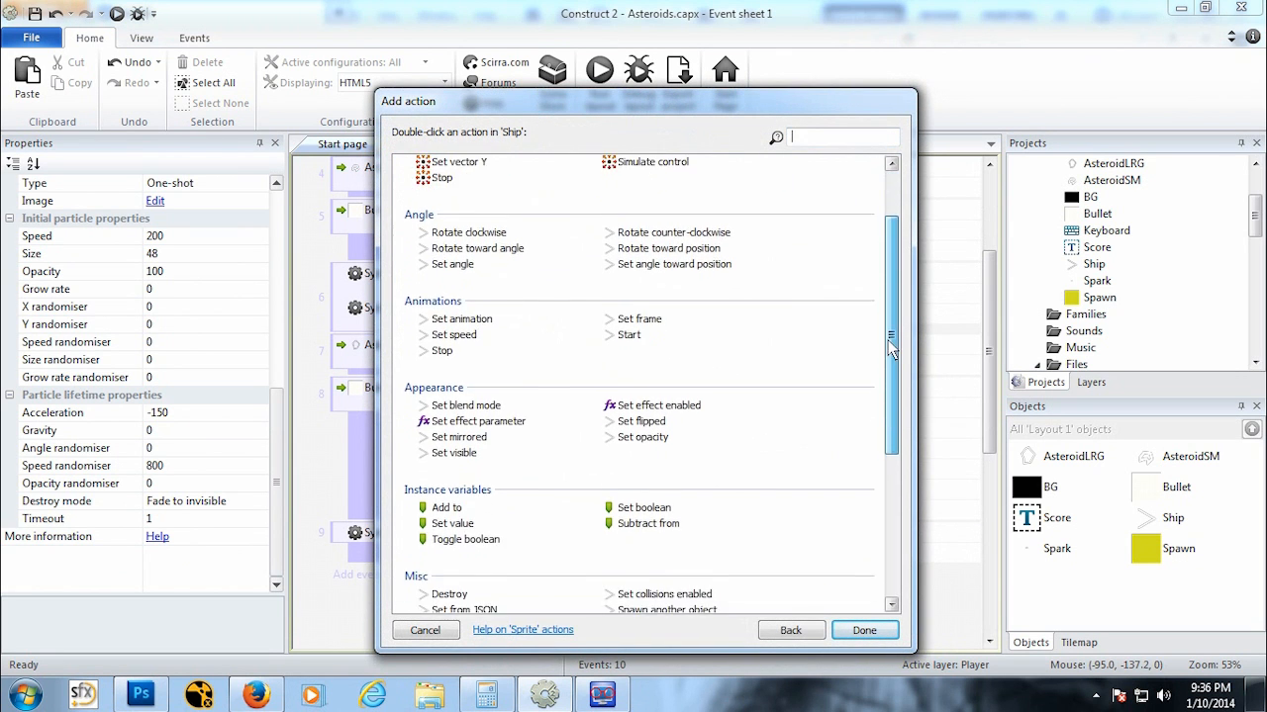
double_click(614, 340)
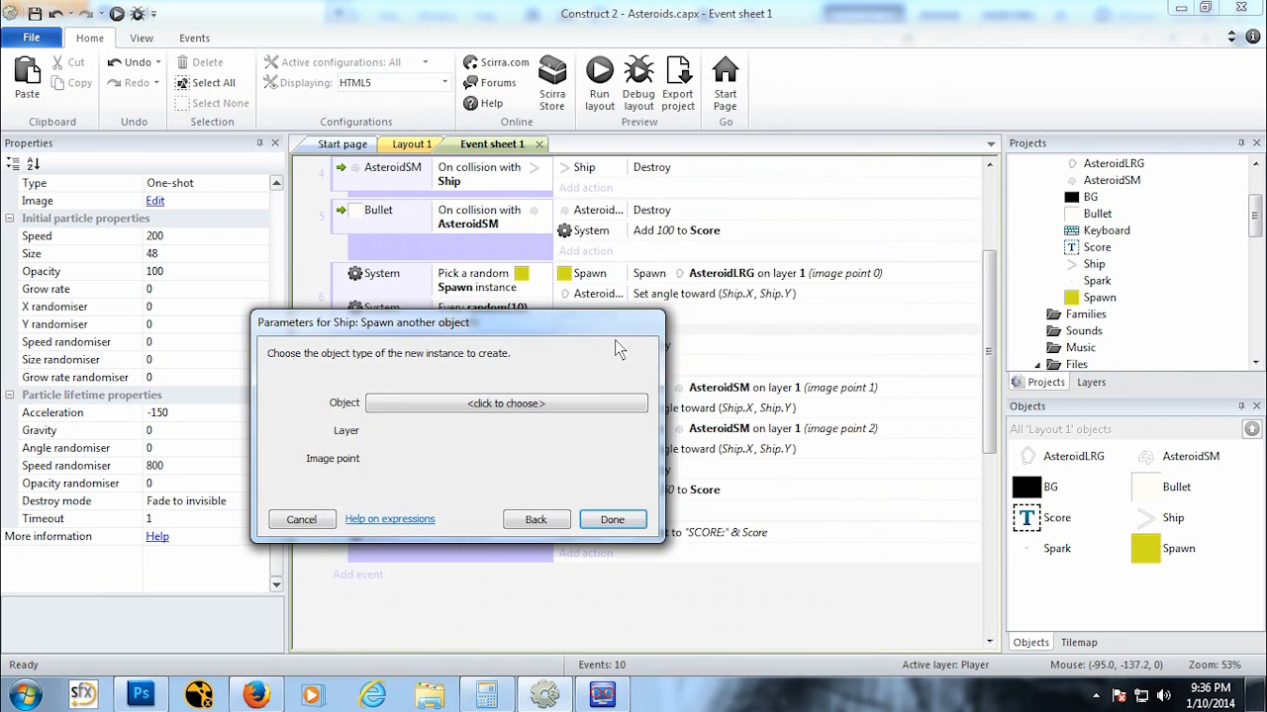
Step: Choose Spark as the object to spawn, set the layer to 1, and finish the Spawn another object action
left_click(550, 408)
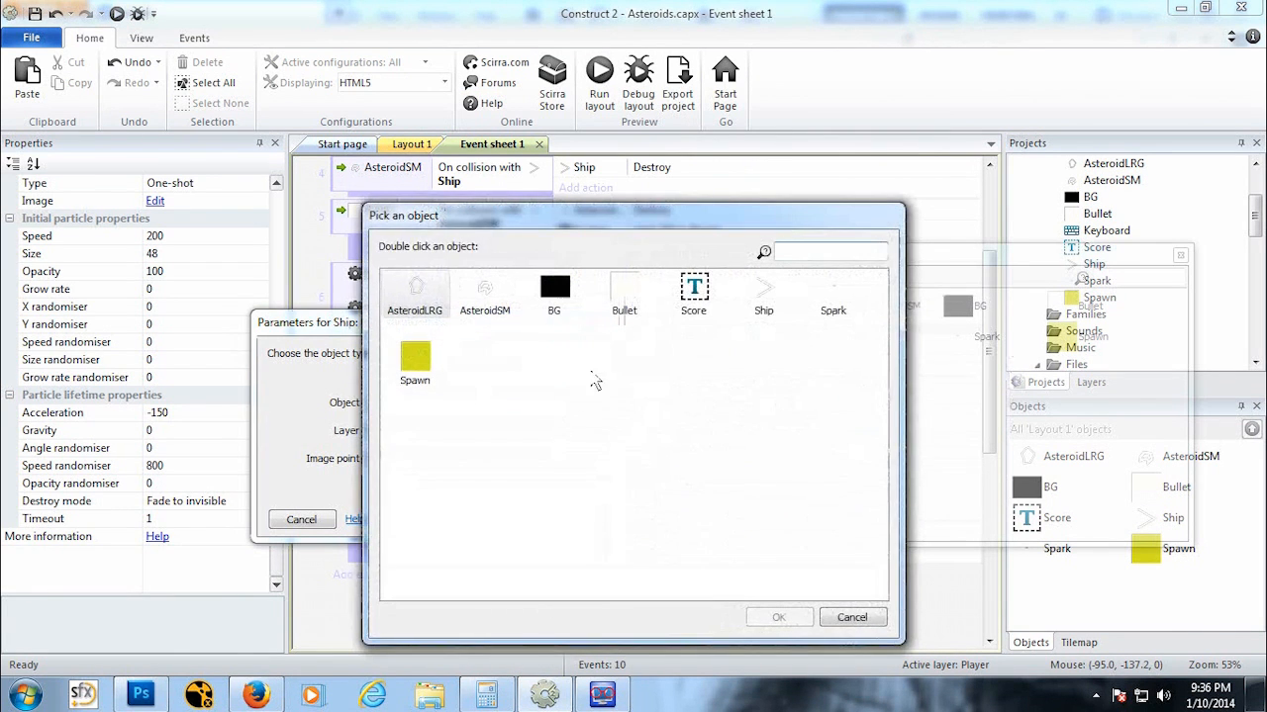
left_click(833, 297)
left_click(780, 617)
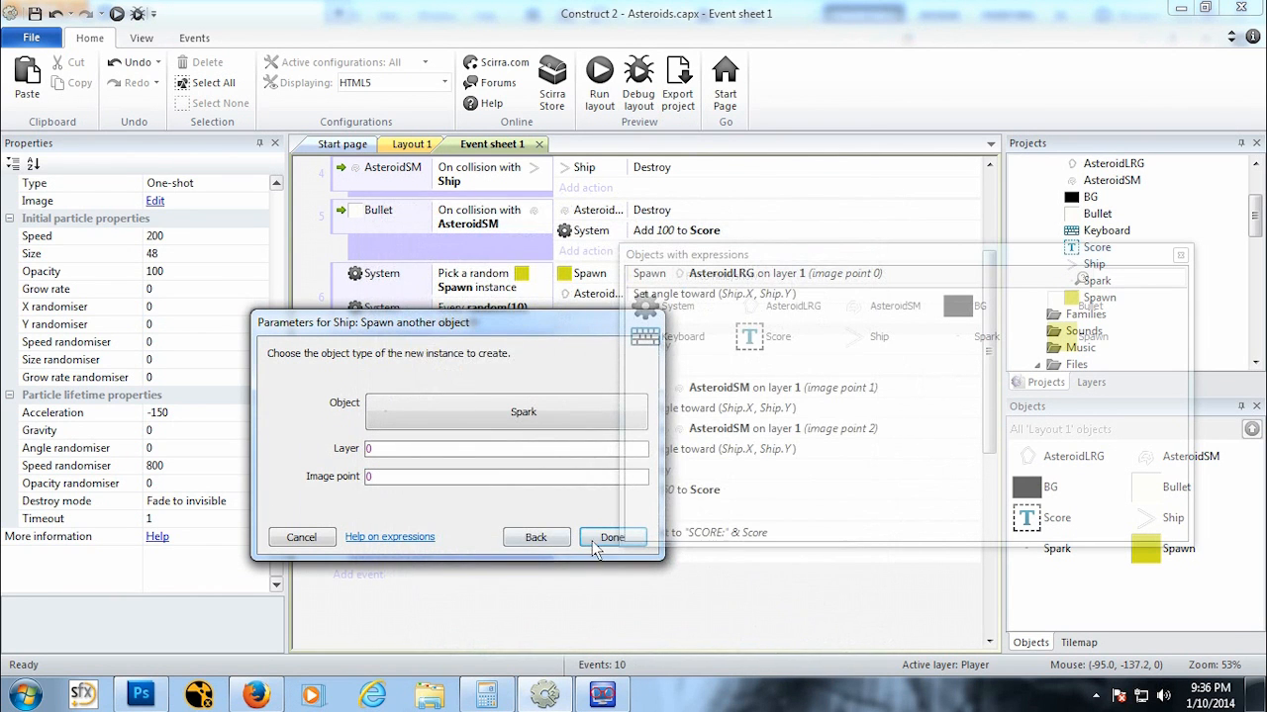
double_click(371, 448)
type("1")
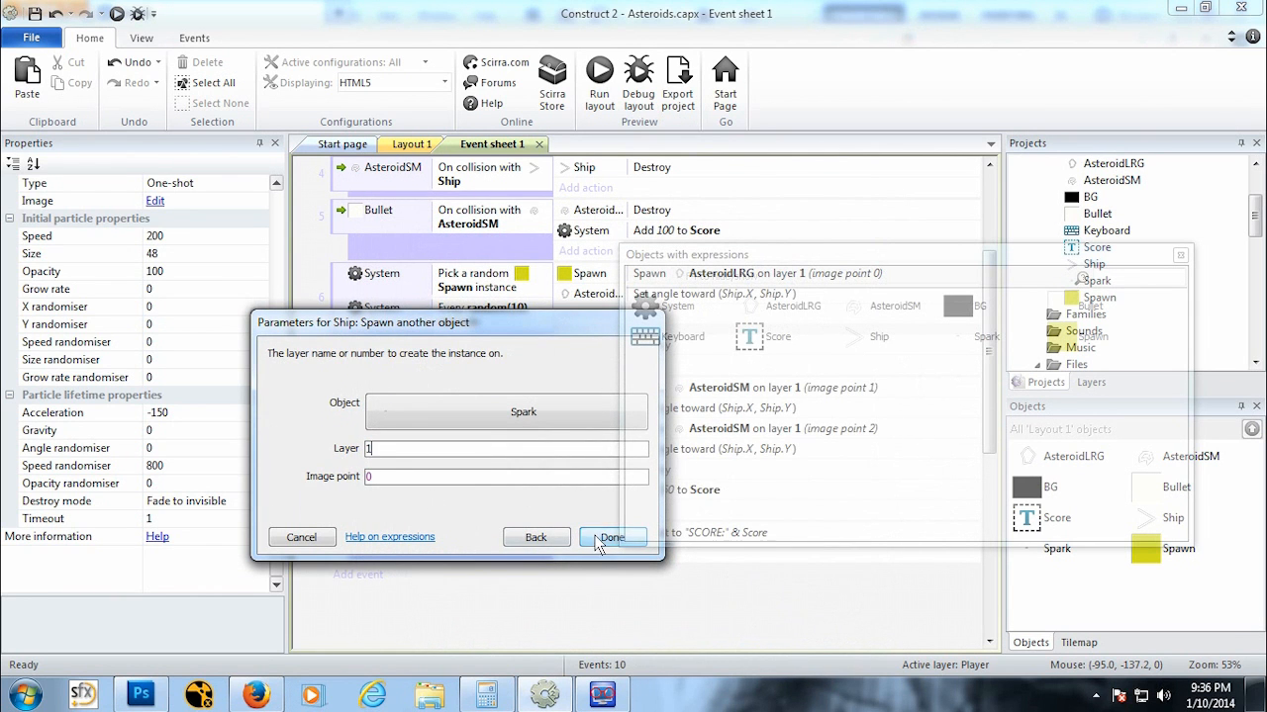
left_click(608, 538)
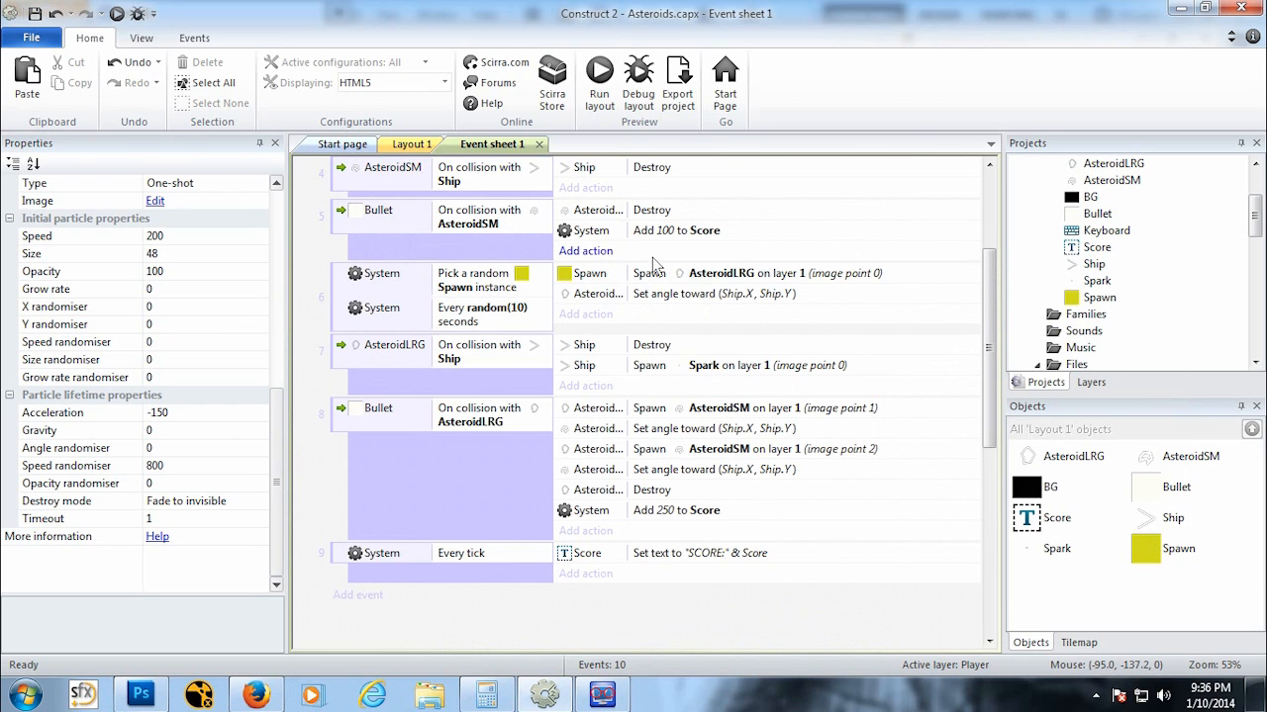
Step: Move the Spawn Spark action above the Ship Destroy action in the AsteroidLRG on collision with Ship event
scroll(652, 371, "up", 1)
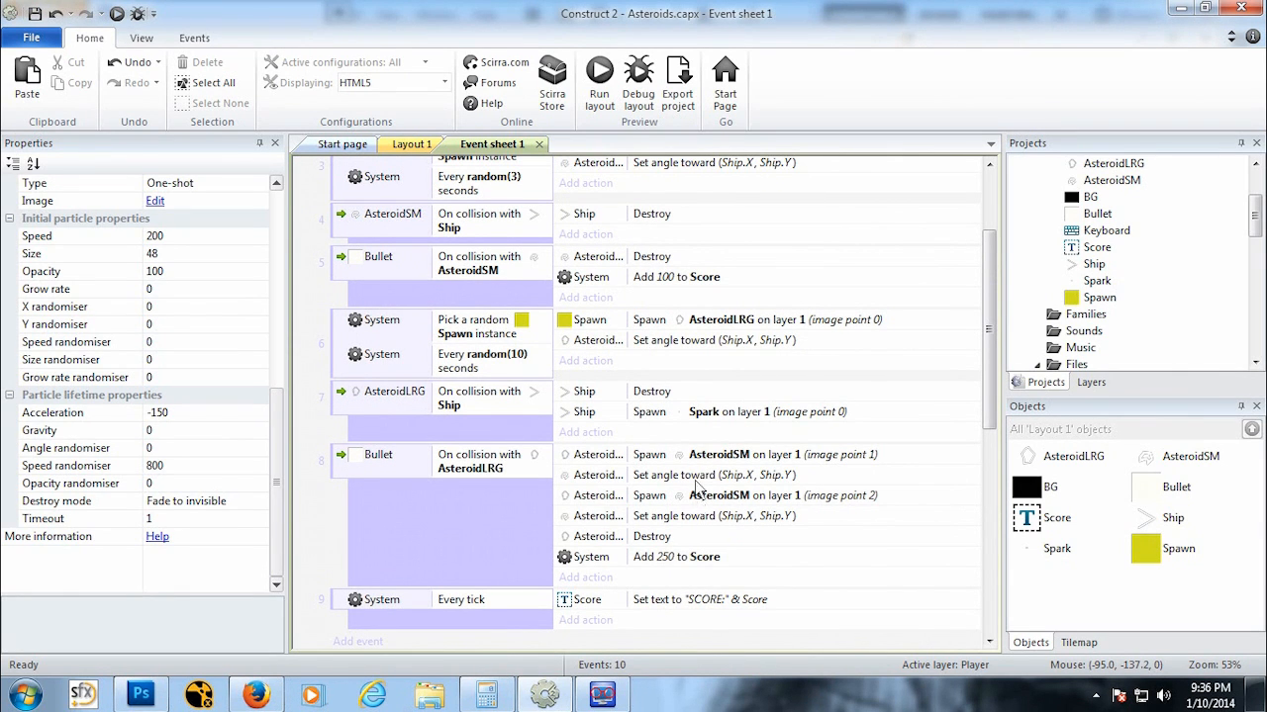
left_click(699, 424)
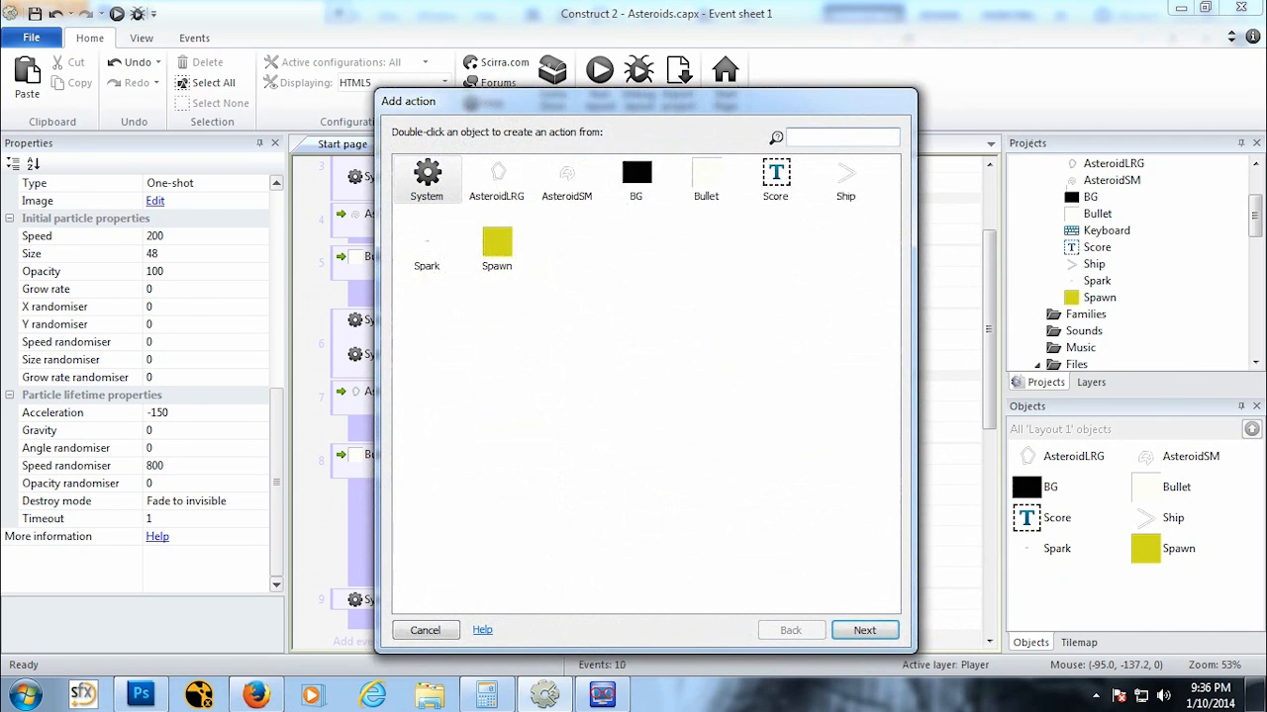
left_click(424, 630)
left_click(654, 415)
left_click_drag(658, 421, 658, 393)
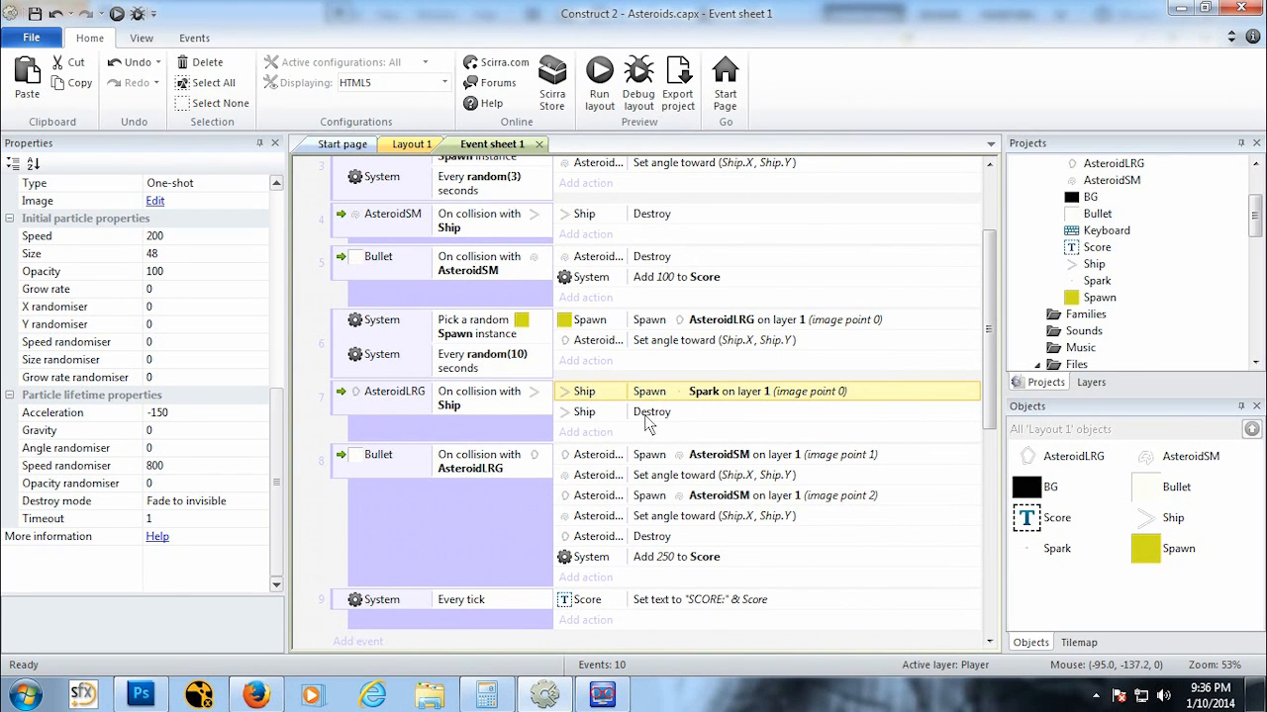
Step: Paste the Spawn Spark action into the AsteroidSM on collision with Ship event, above its Destroy action
scroll(639, 420, "up", 3)
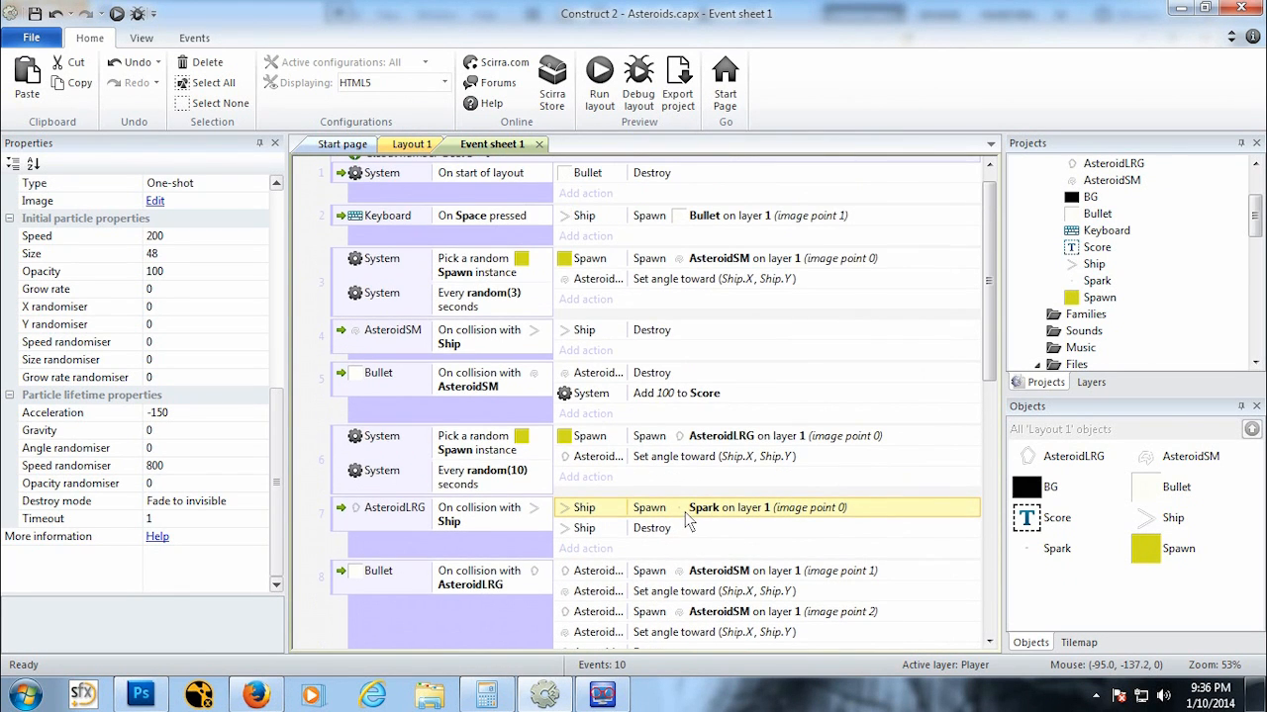
left_click(653, 329)
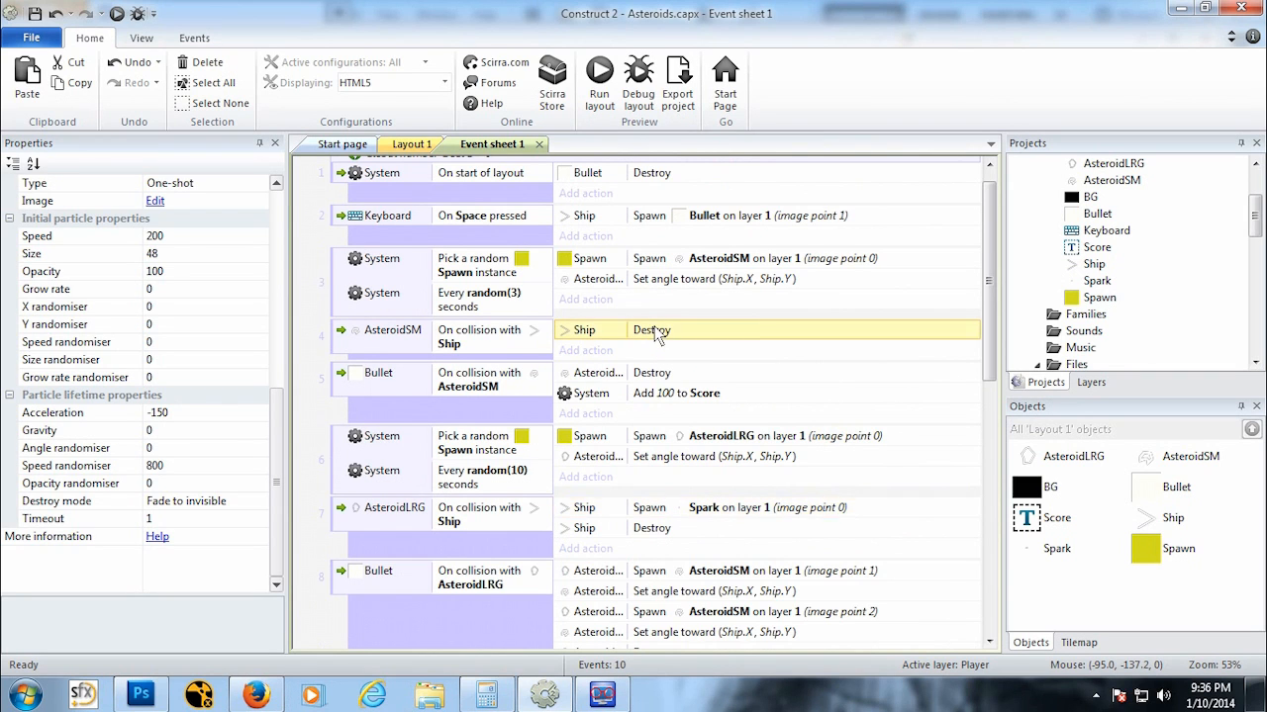
key("ctrl+v")
left_click_drag(651, 347, 654, 327)
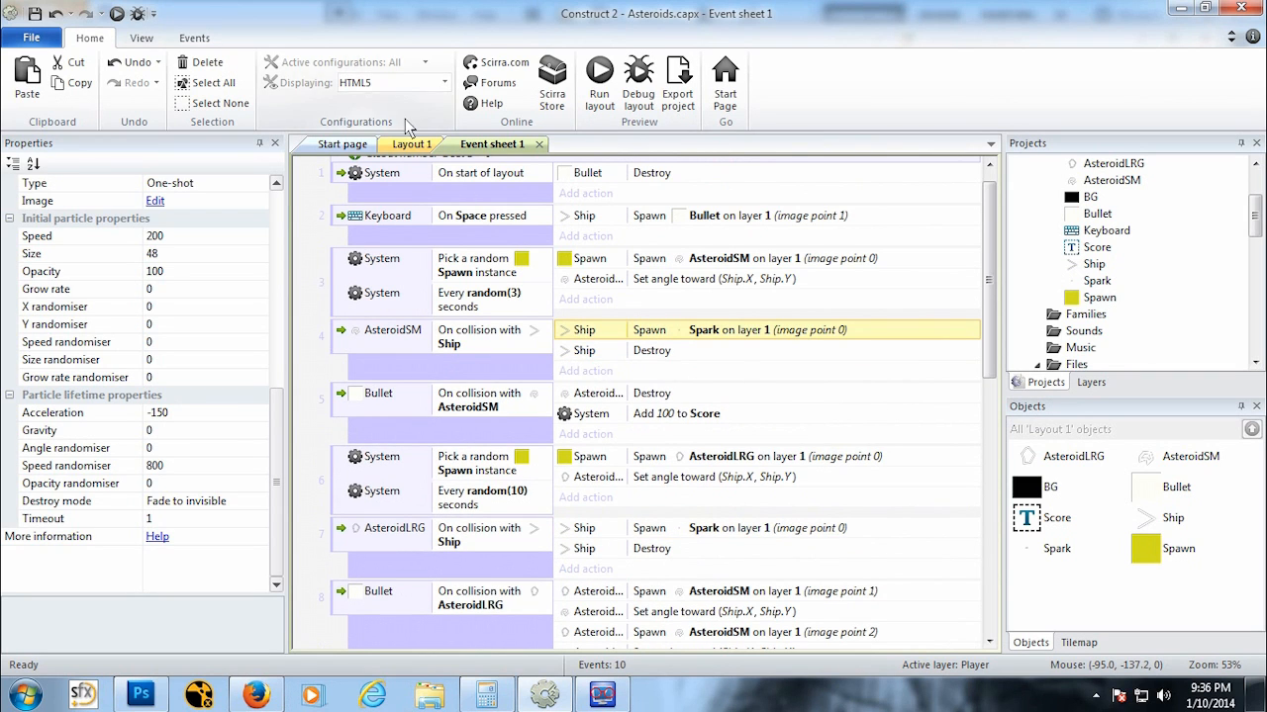
scroll(513, 602, "down", 1)
scroll(509, 601, "up", 2)
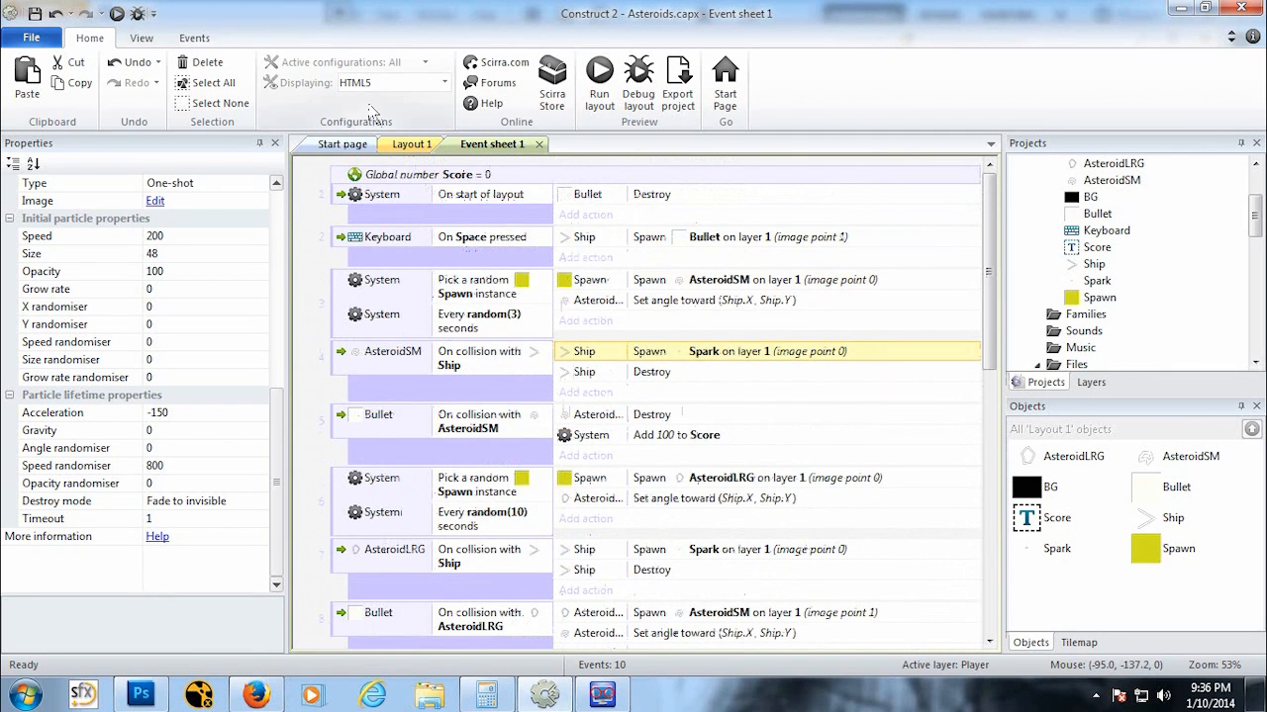
left_click(411, 144)
left_click(504, 144)
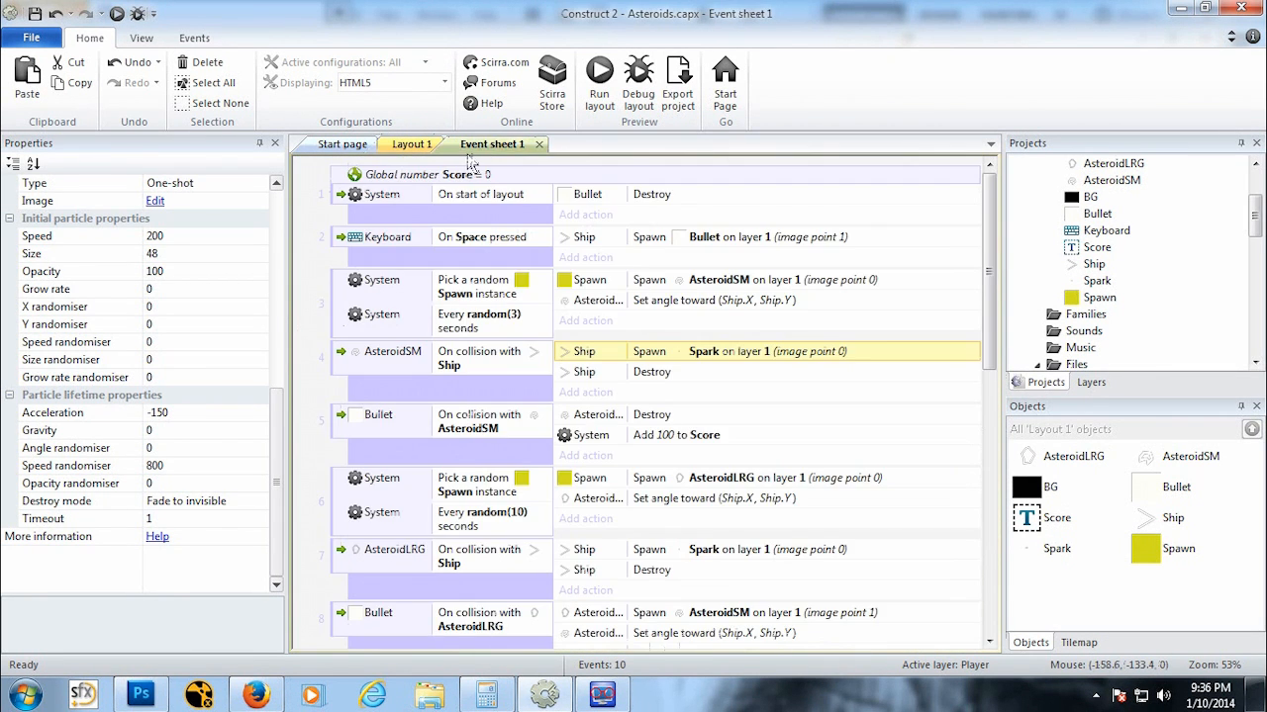
left_click(417, 144)
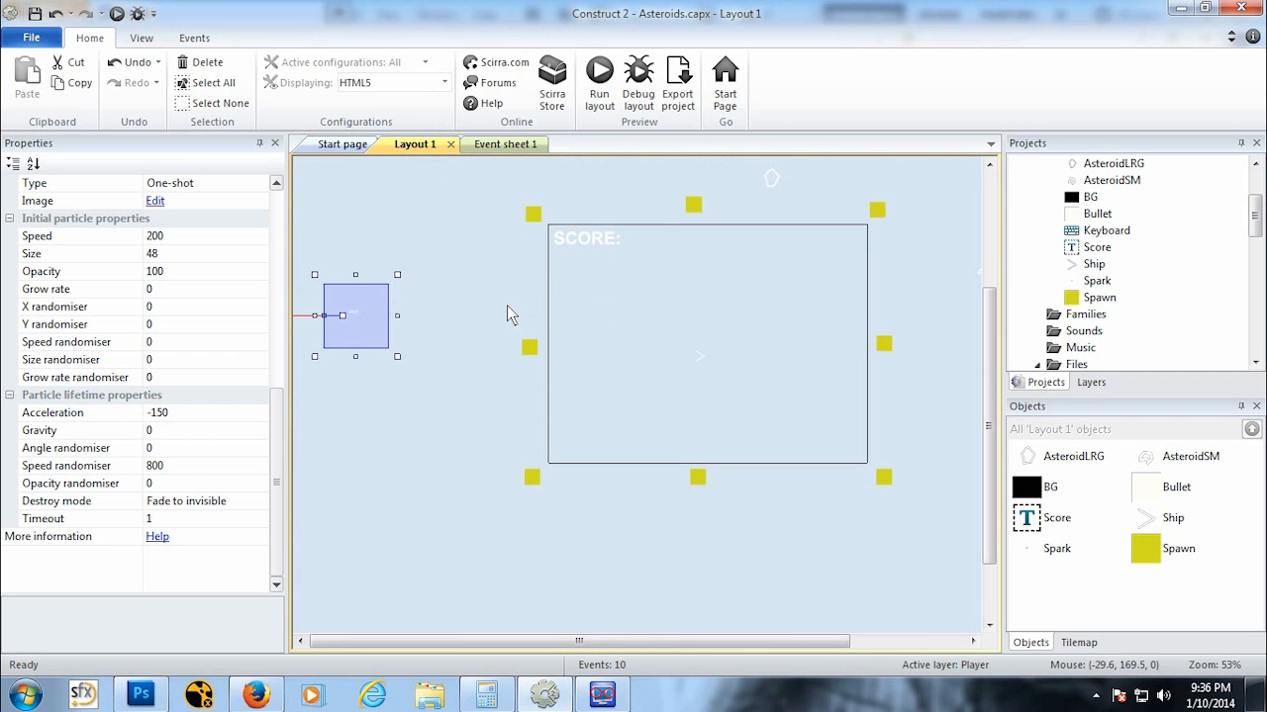
left_click(504, 143)
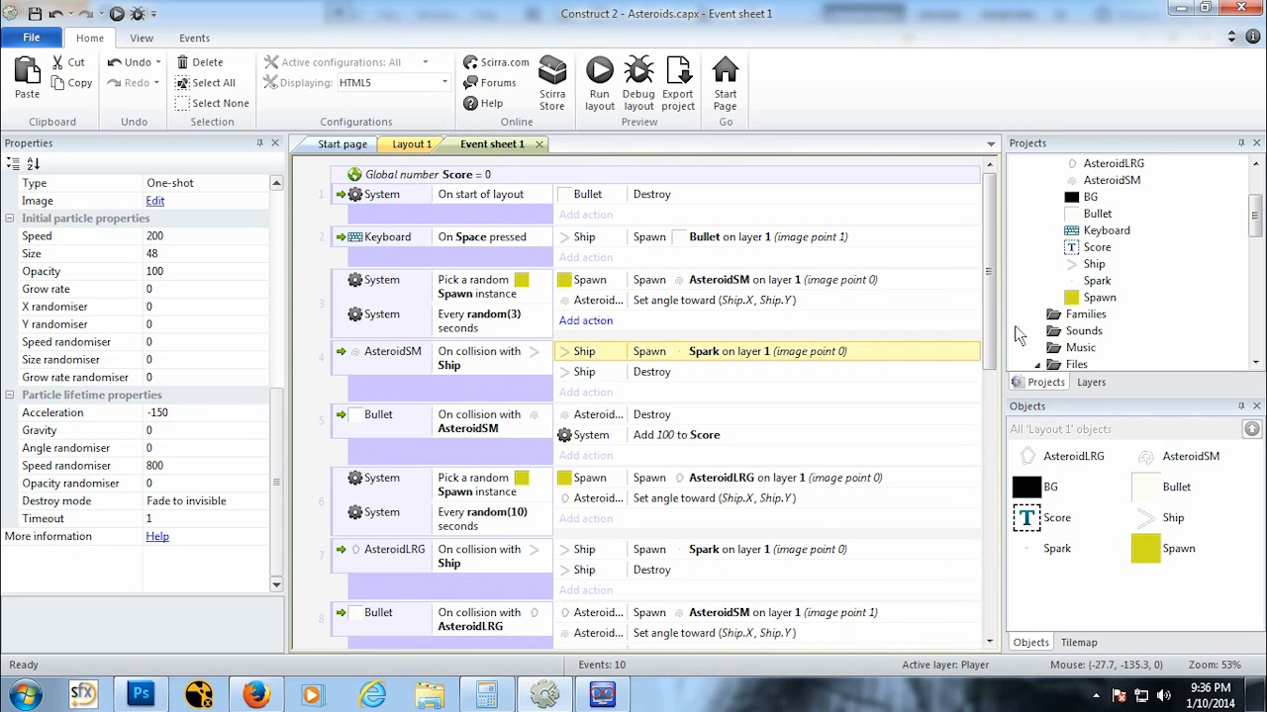
Step: Add a Spark Destroy action to the System On start of layout event
mouse_move(990, 300)
left_mouse_down()
mouse_move(990, 376)
mouse_move(992, 317)
left_mouse_up()
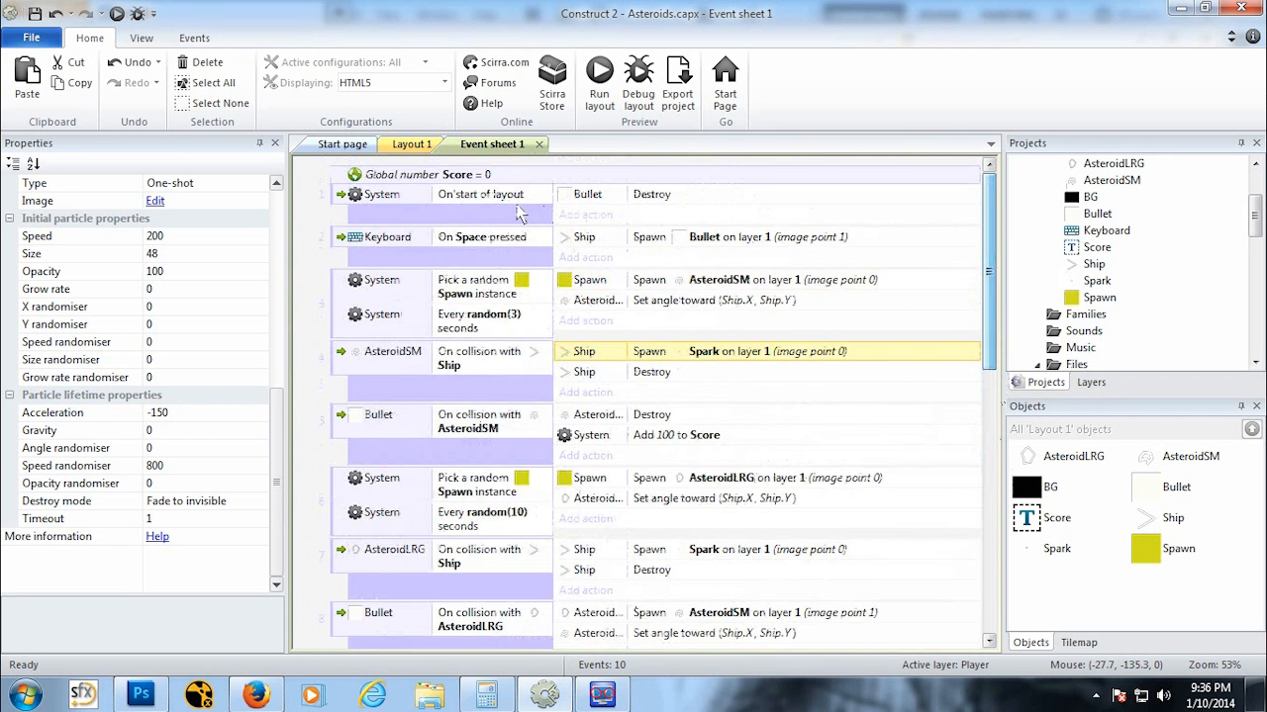
left_click(585, 215)
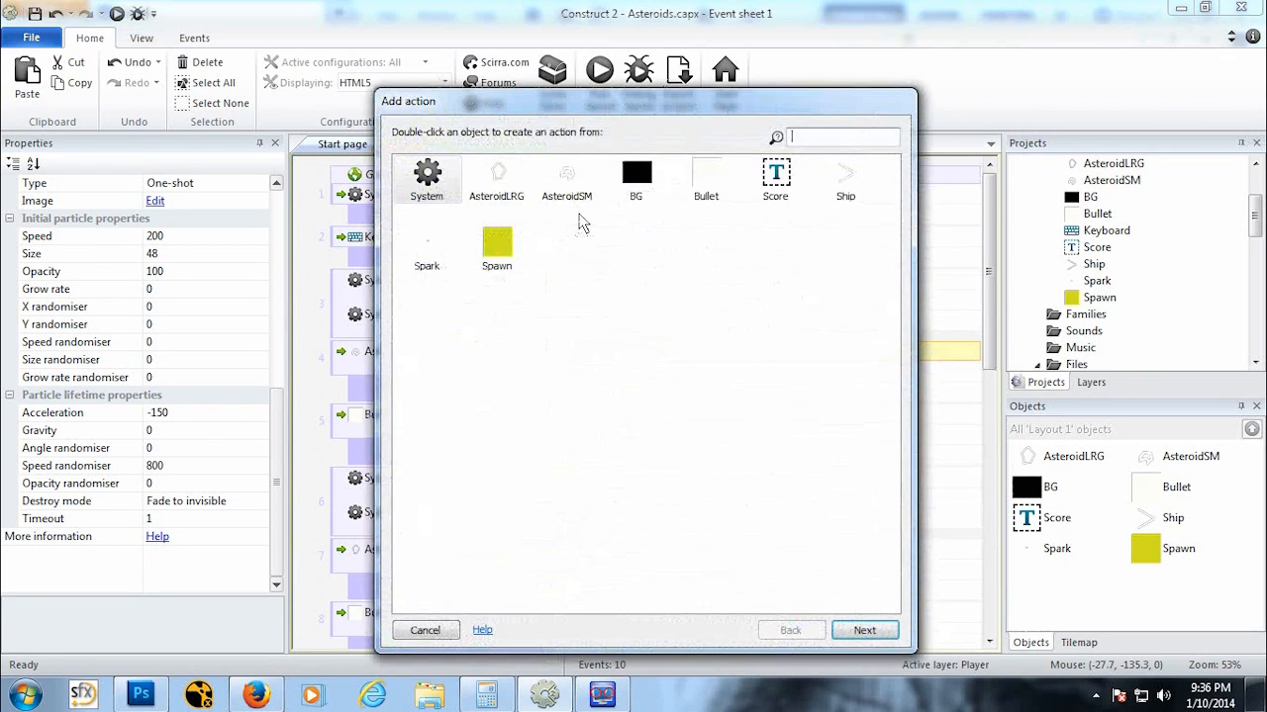
double_click(428, 252)
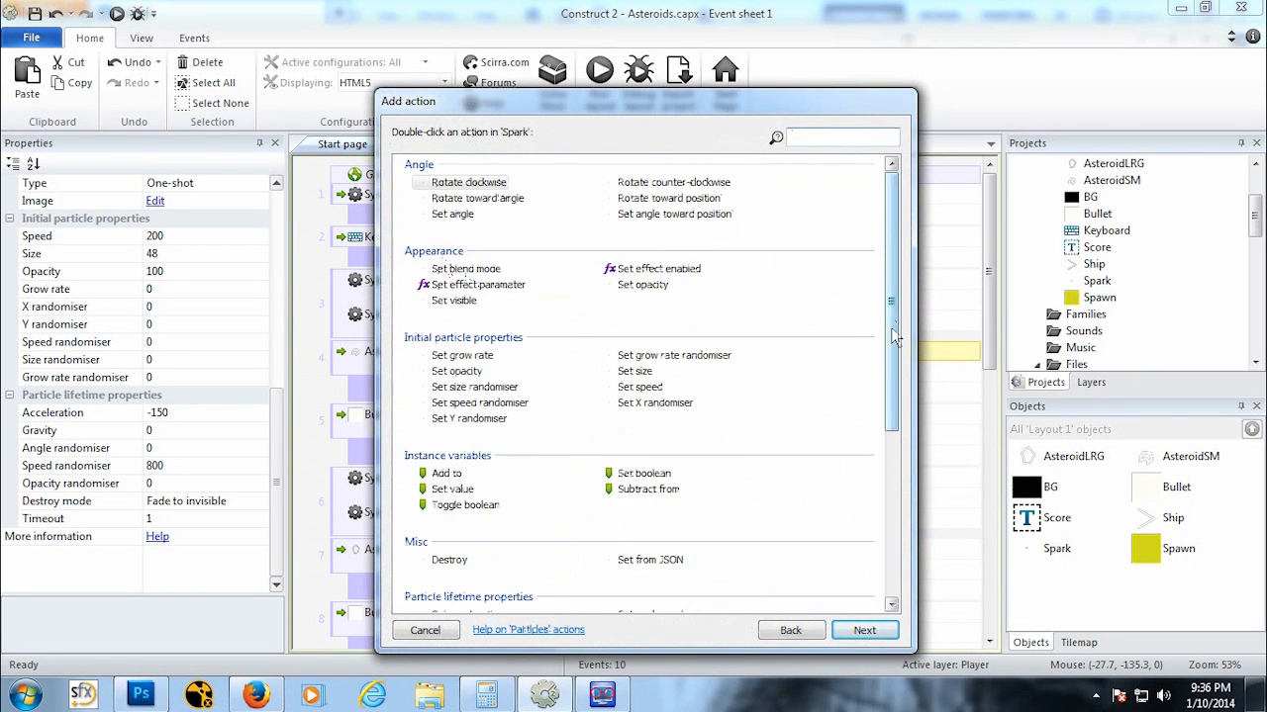
scroll(621, 535, "down", 5)
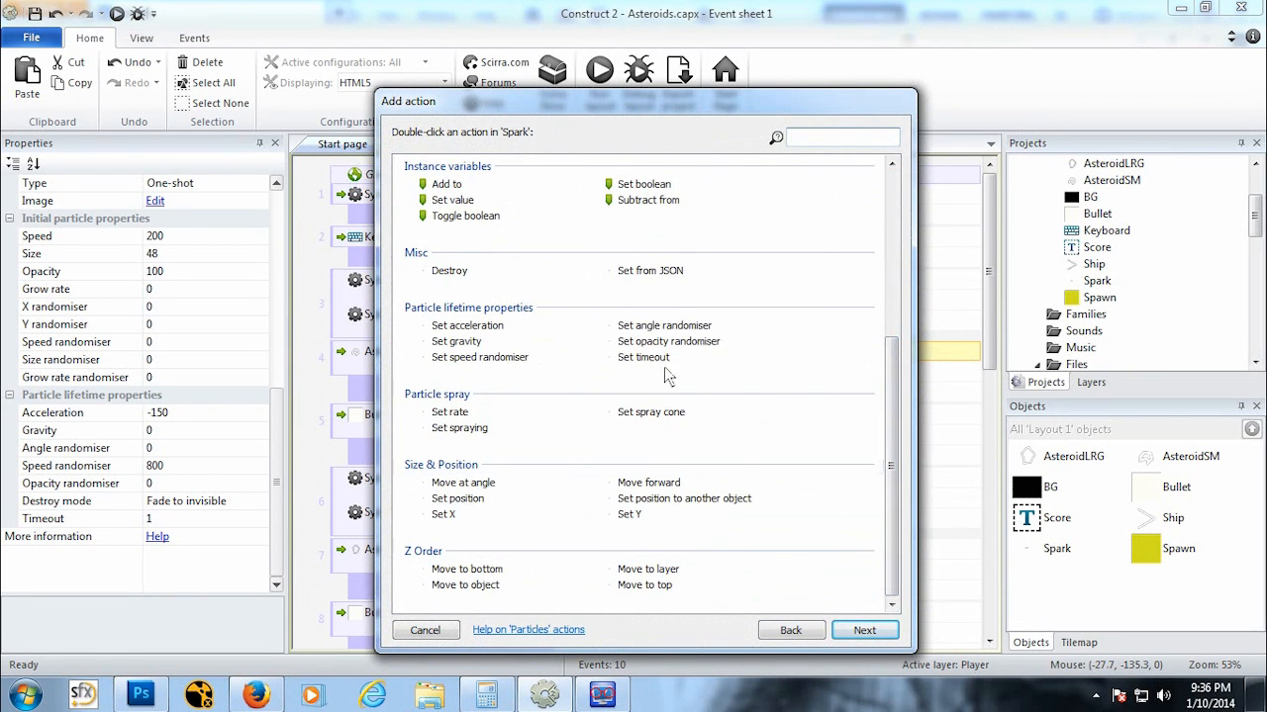
left_click_drag(895, 394, 896, 374)
left_click(443, 305)
left_click(863, 636)
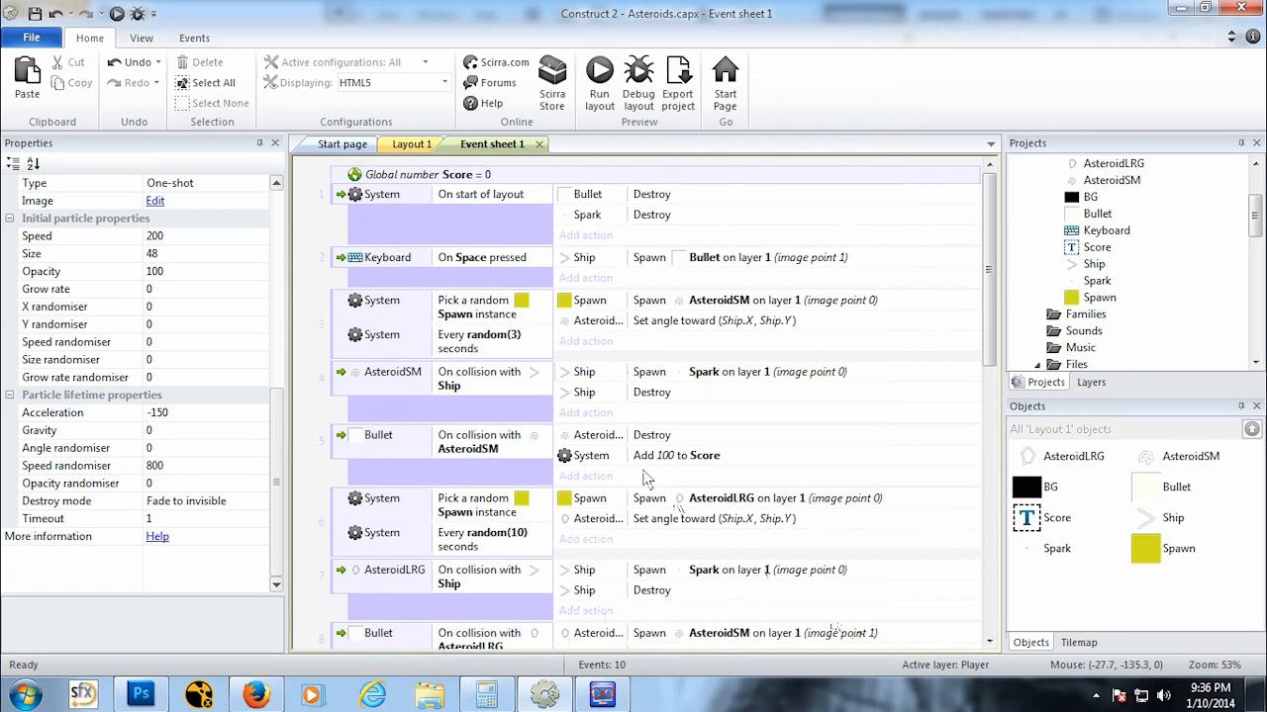
Step: Preview the game, fly the ship and shoot asteroids to test the sparks, and return to the editor
left_click(410, 145)
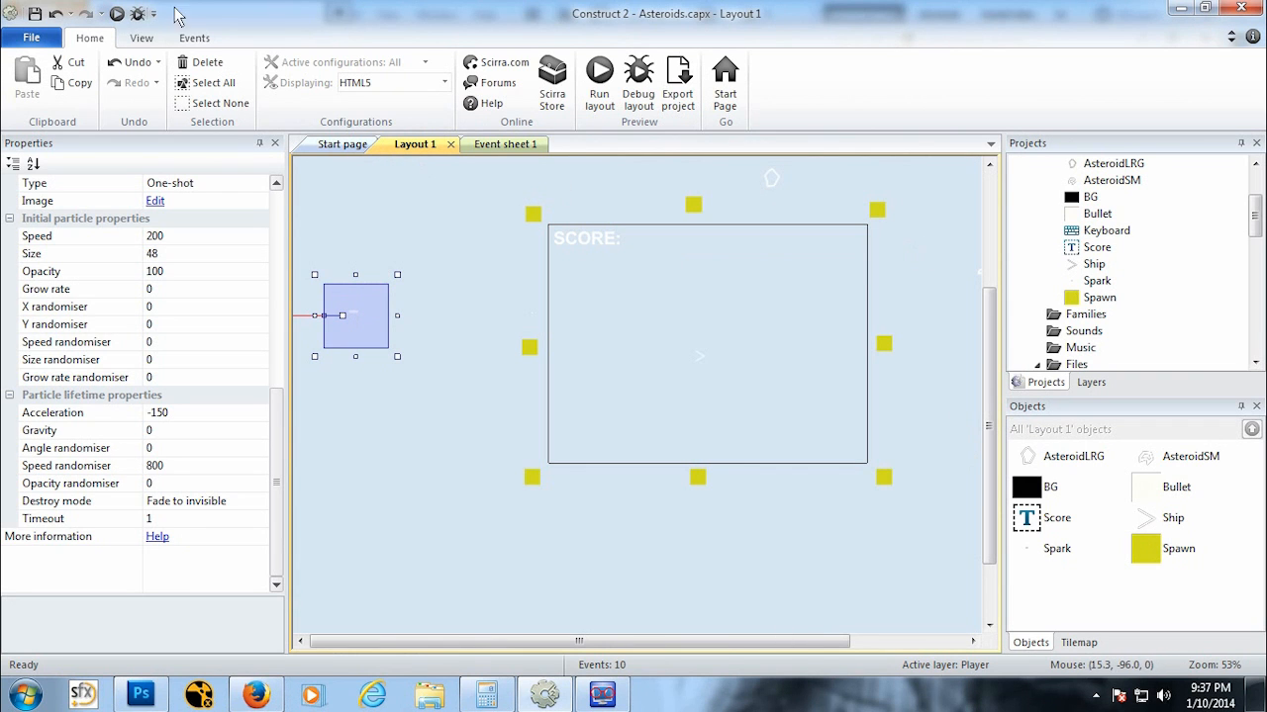
left_click(116, 14)
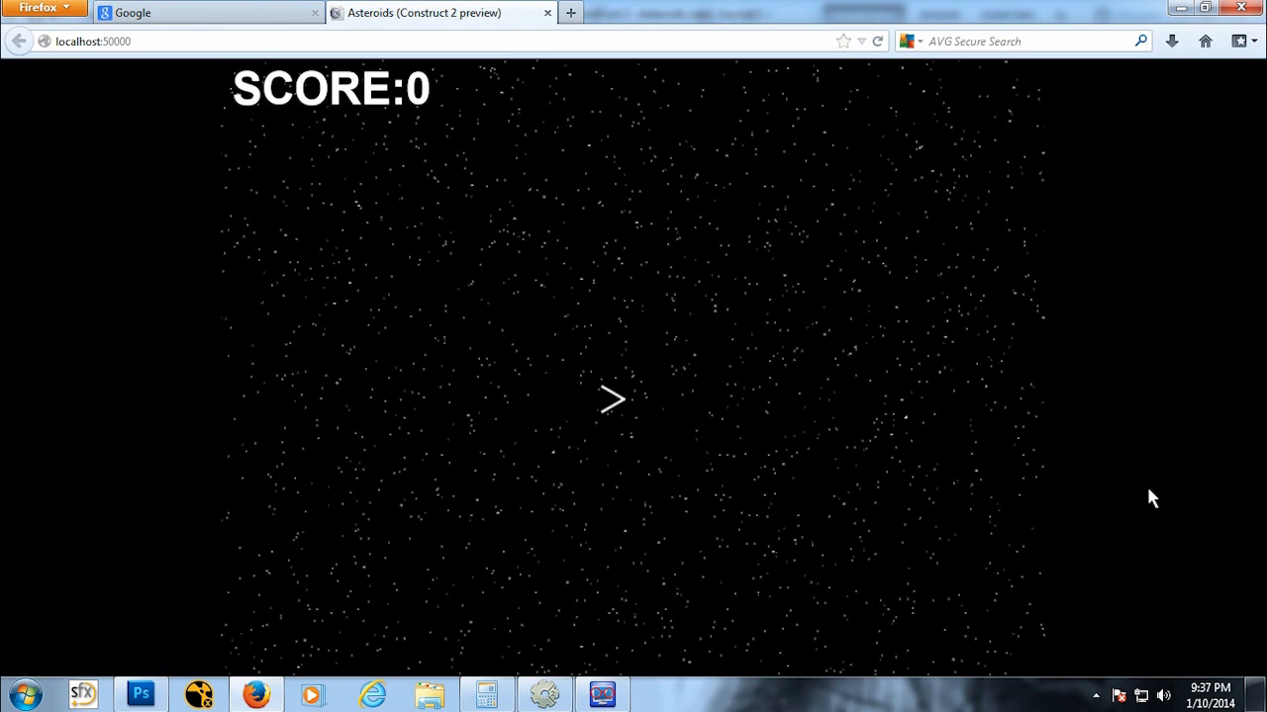
key("Up")
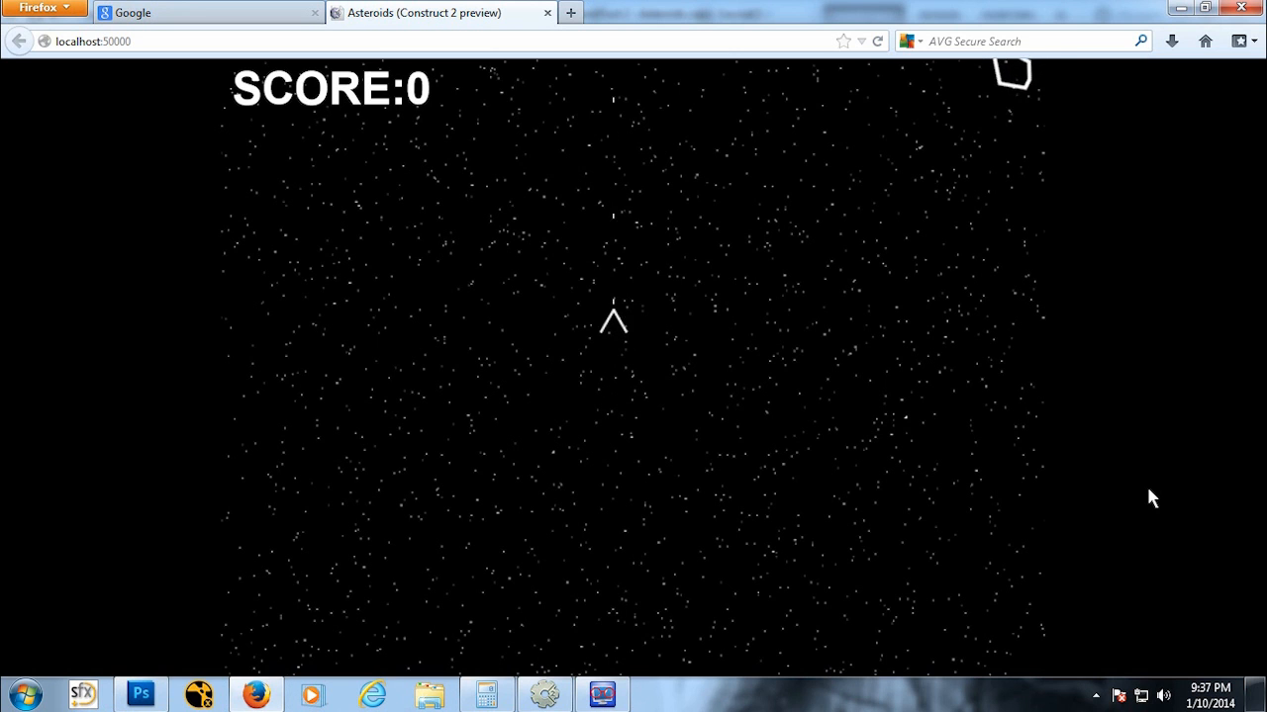
key("Right")
key("space")
key("space")
key("space")
key("Up")
key("Left")
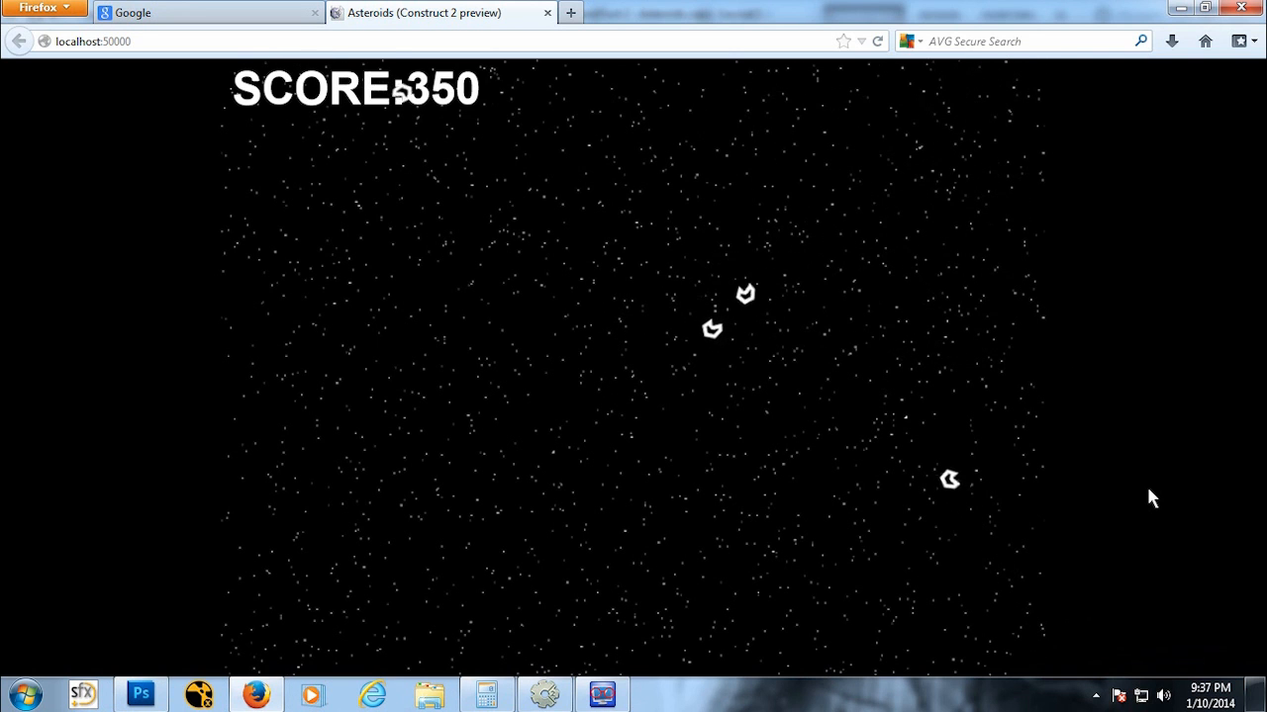
left_click(547, 14)
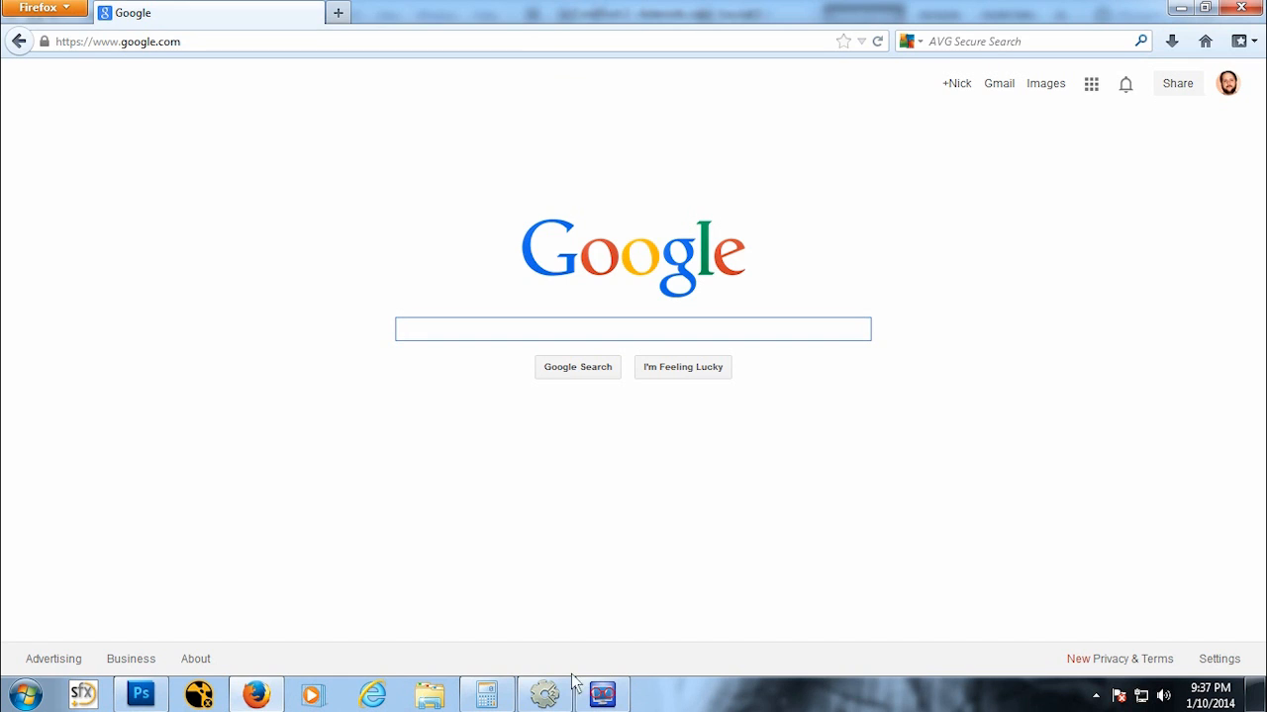
left_click(540, 701)
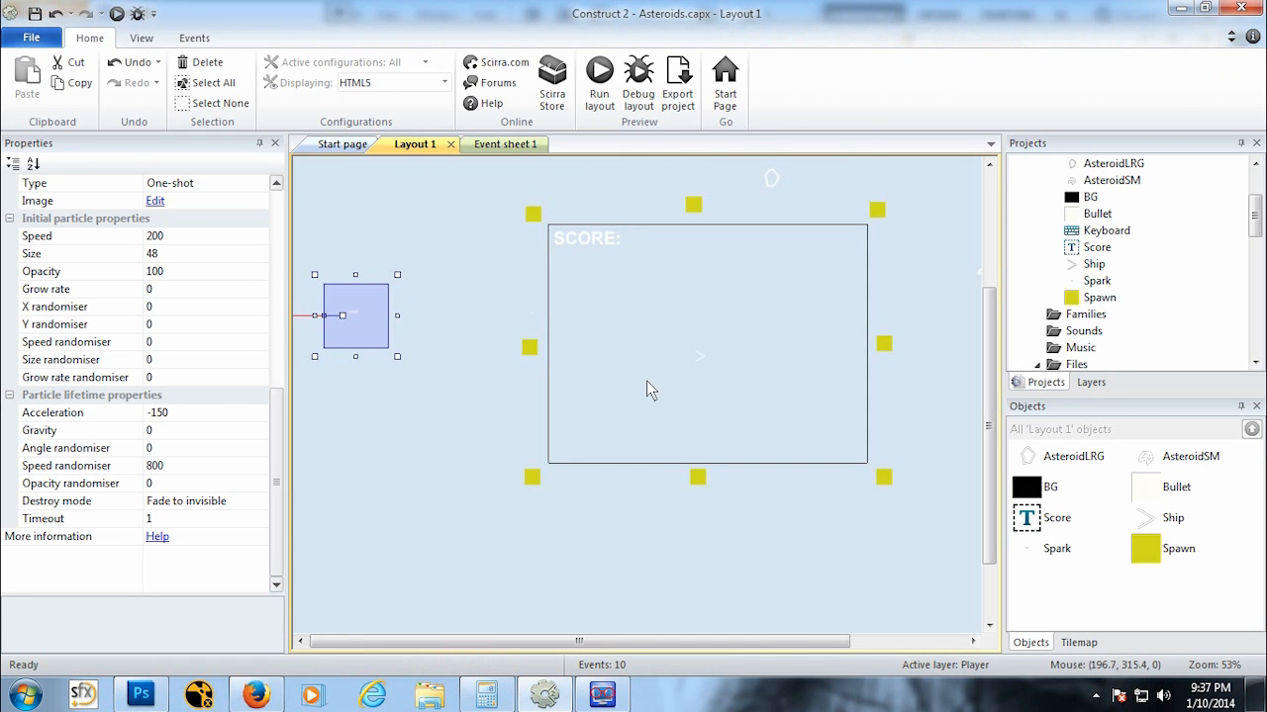
Step: Run the preview again, crash the ship into asteroids while shooting, and switch back to the editor
left_click(504, 145)
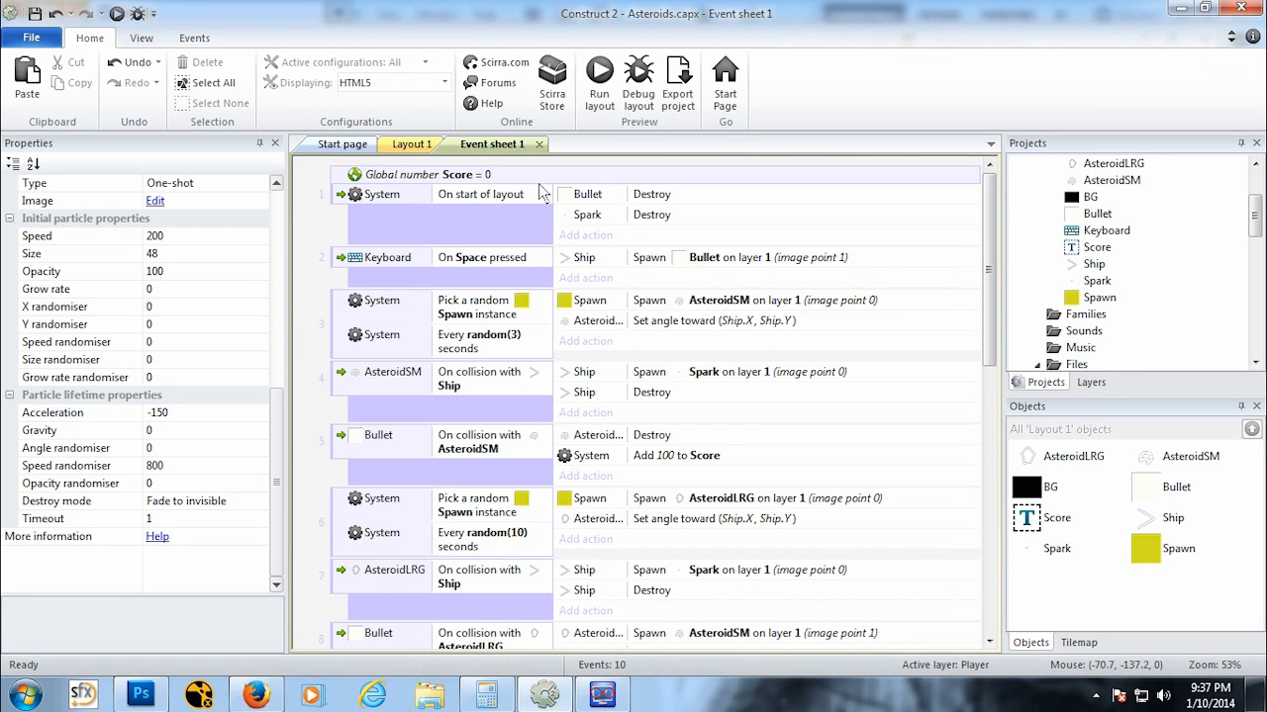
left_click(414, 144)
scroll(545, 370, "down", 2, "ctrl")
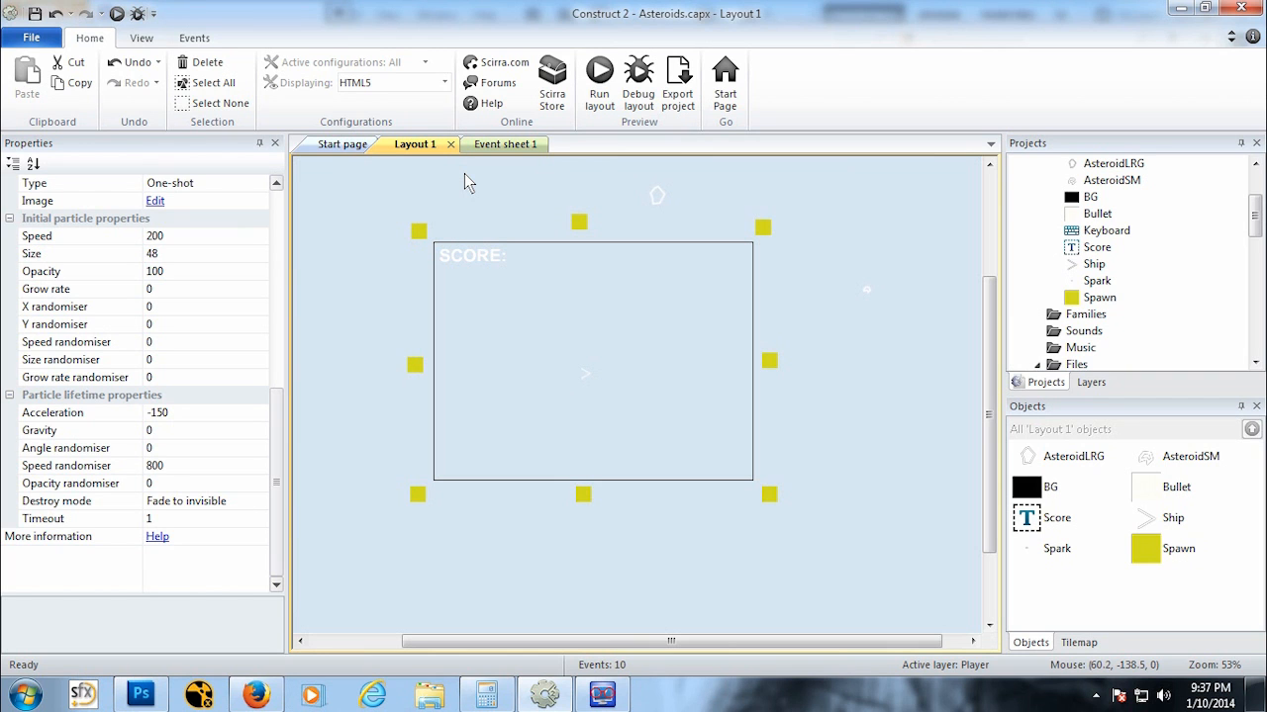
left_click(117, 14)
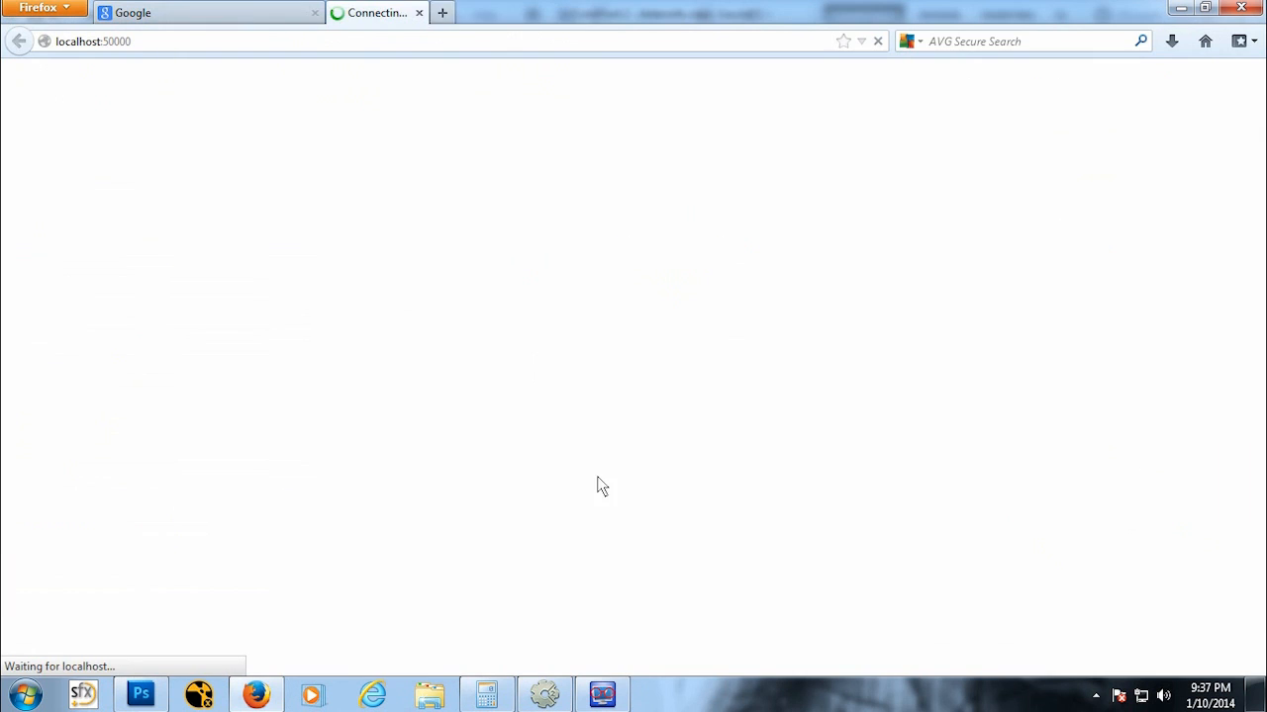
key("Right")
key("Up")
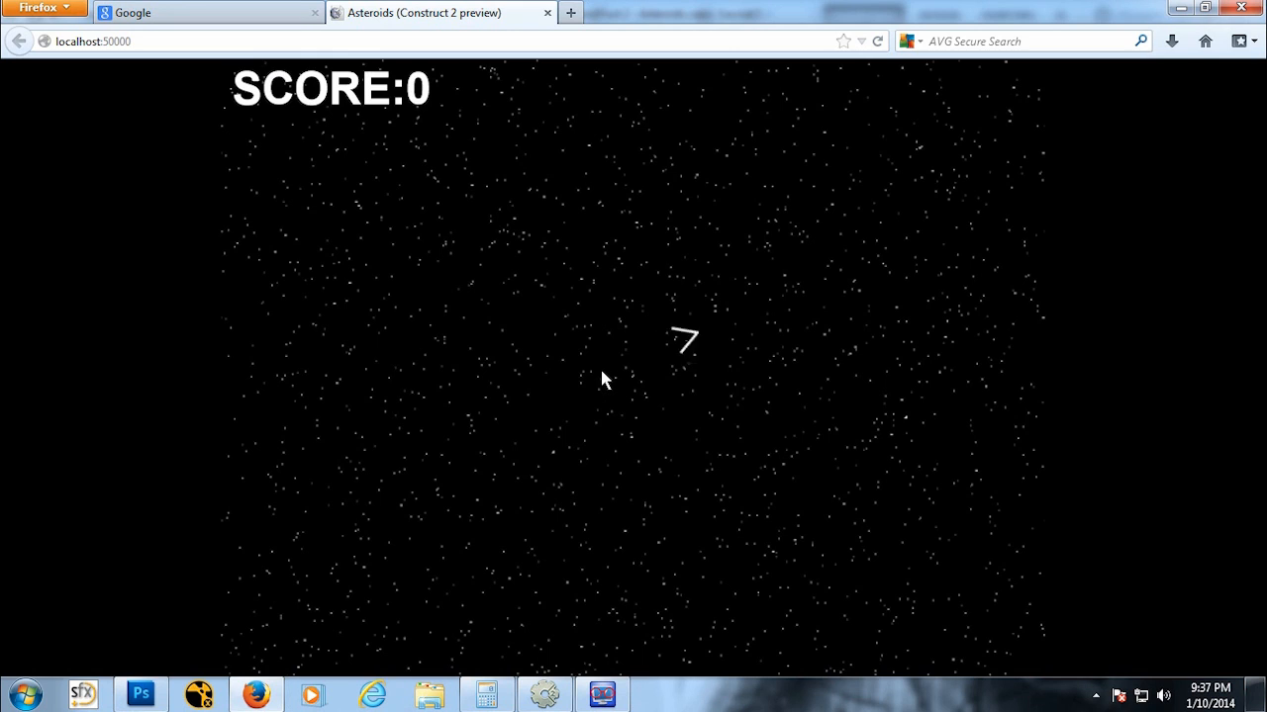
key("Down")
key("Left")
key("Up")
key("Right")
key("Left")
key("Up")
key("Right")
key("Left")
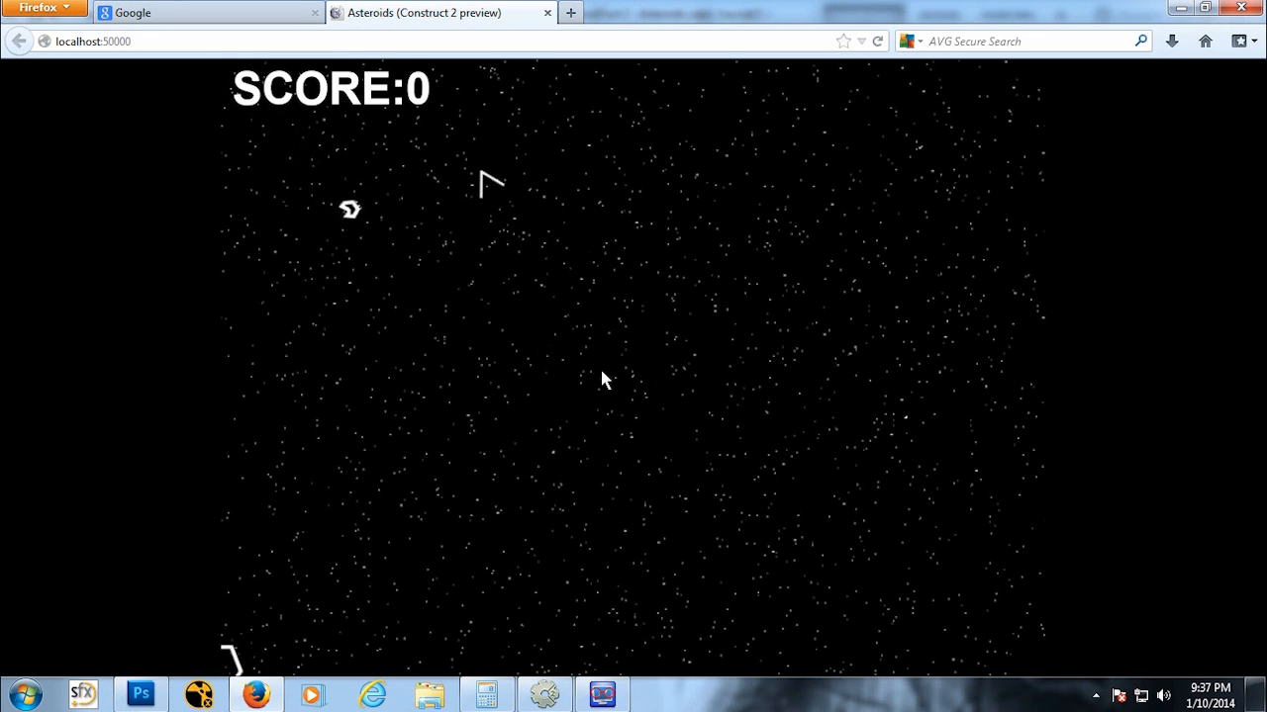
key("Down")
key("space")
key("space")
key("space")
key("space")
key("space")
key("space")
key("Down")
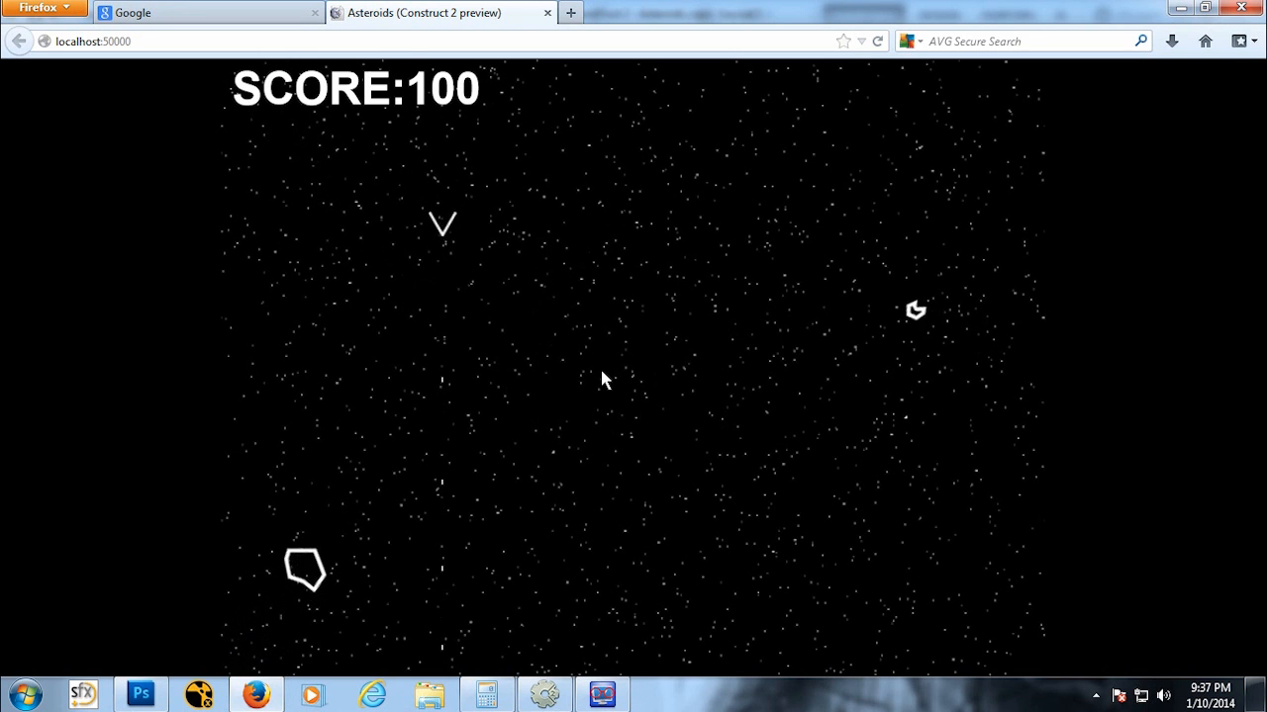
key("Left")
key("Down")
key("space")
key("space")
key("space")
key("Left")
key("Down")
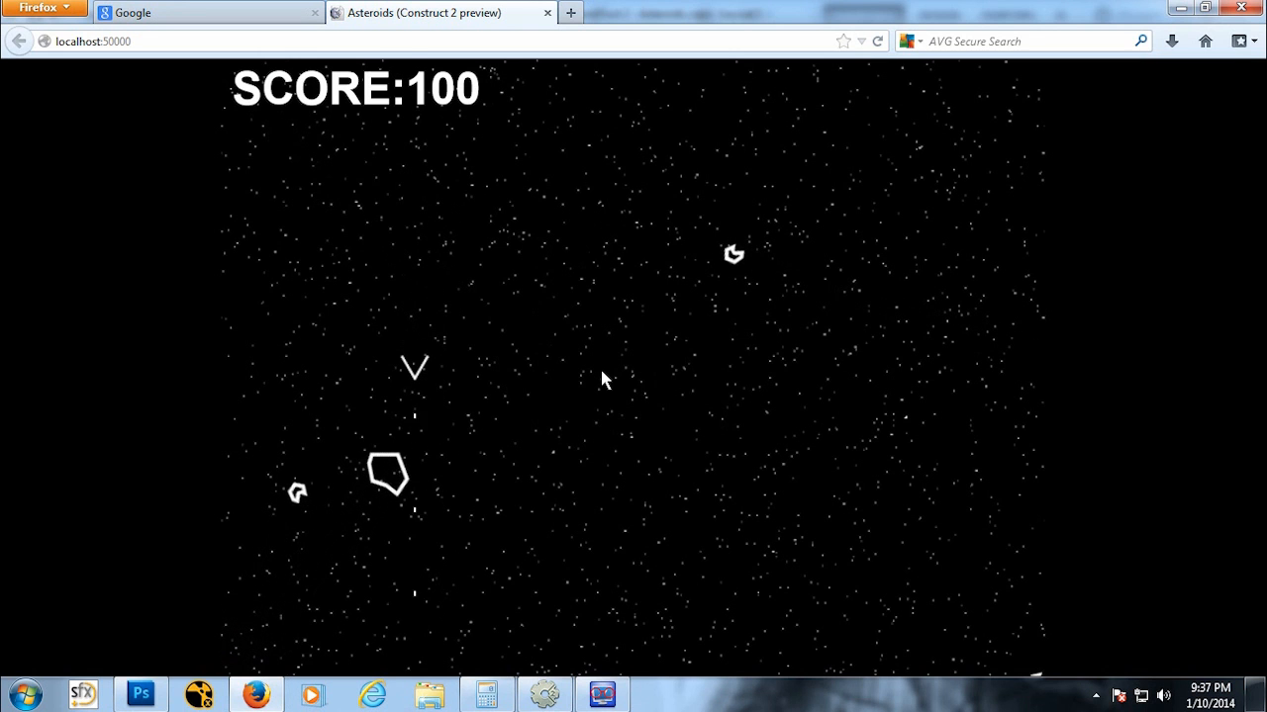
key("space")
key("space")
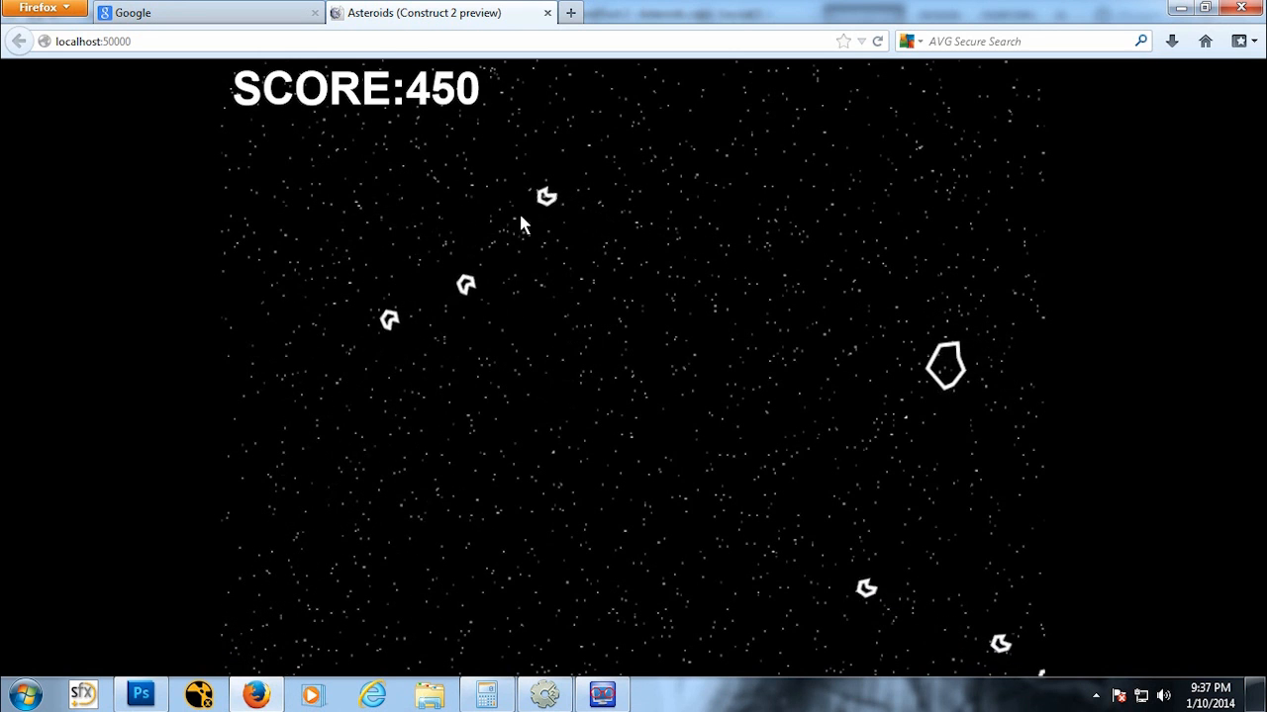
left_click(548, 13)
left_click(543, 697)
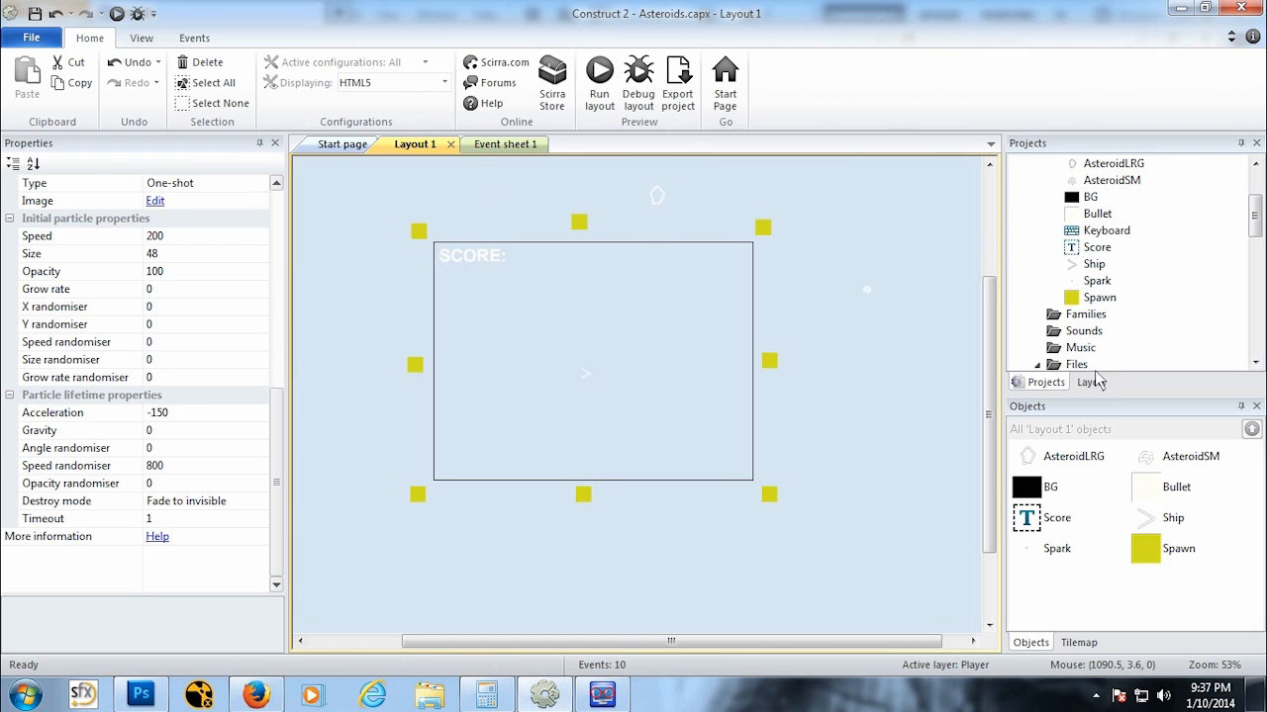
left_click_drag(1255, 210, 1255, 174)
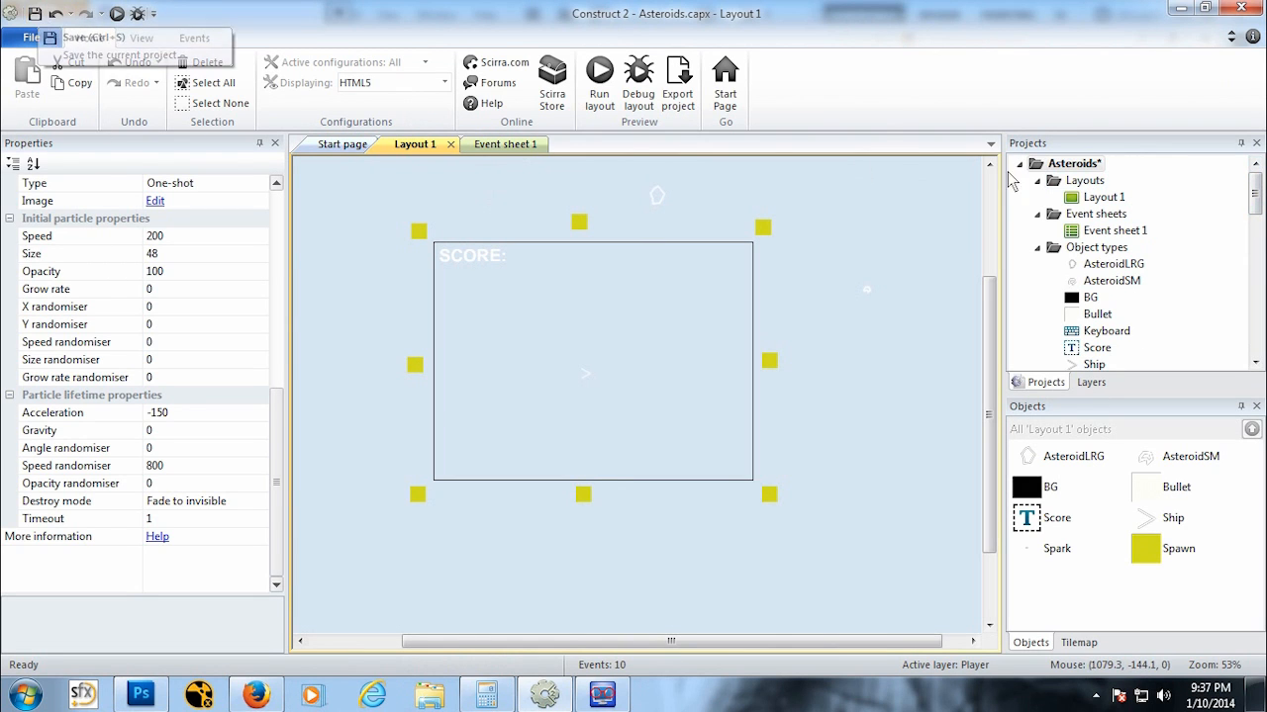
Step: Save the project and add a new layout together with its own event sheet
left_click(1088, 165)
key("ctrl+s")
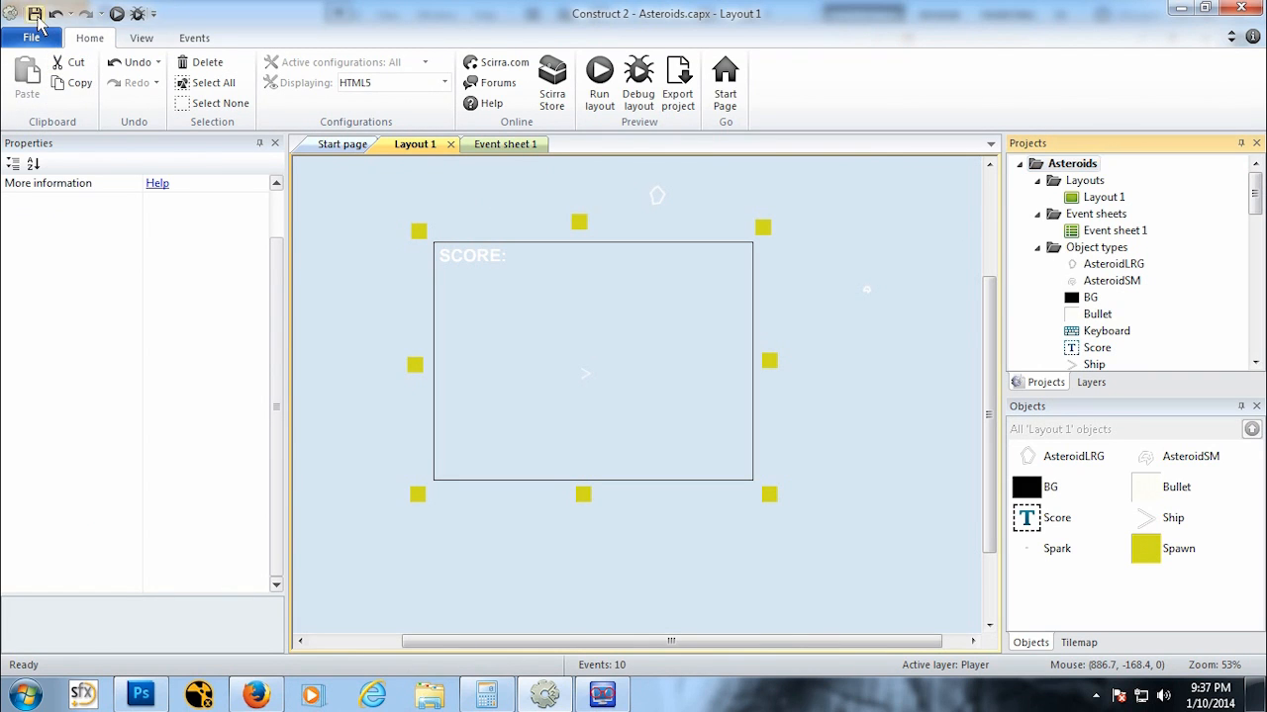
left_click(1076, 181)
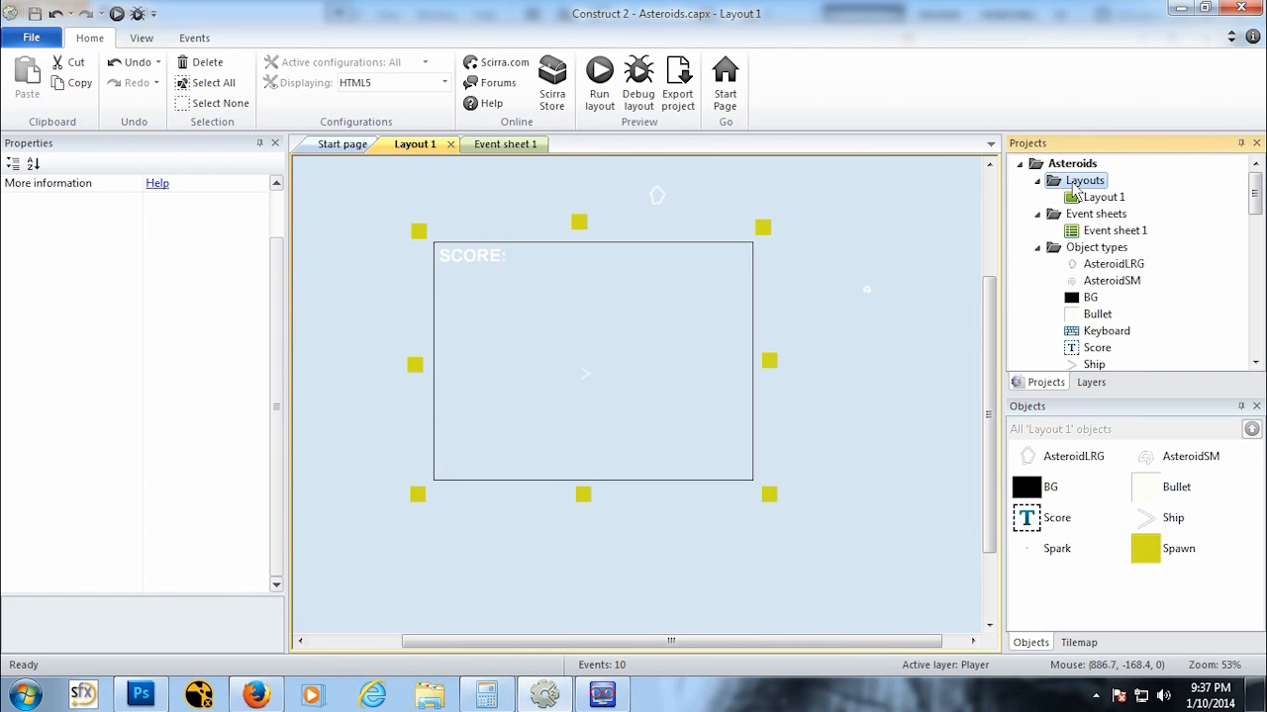
right_click(1085, 183)
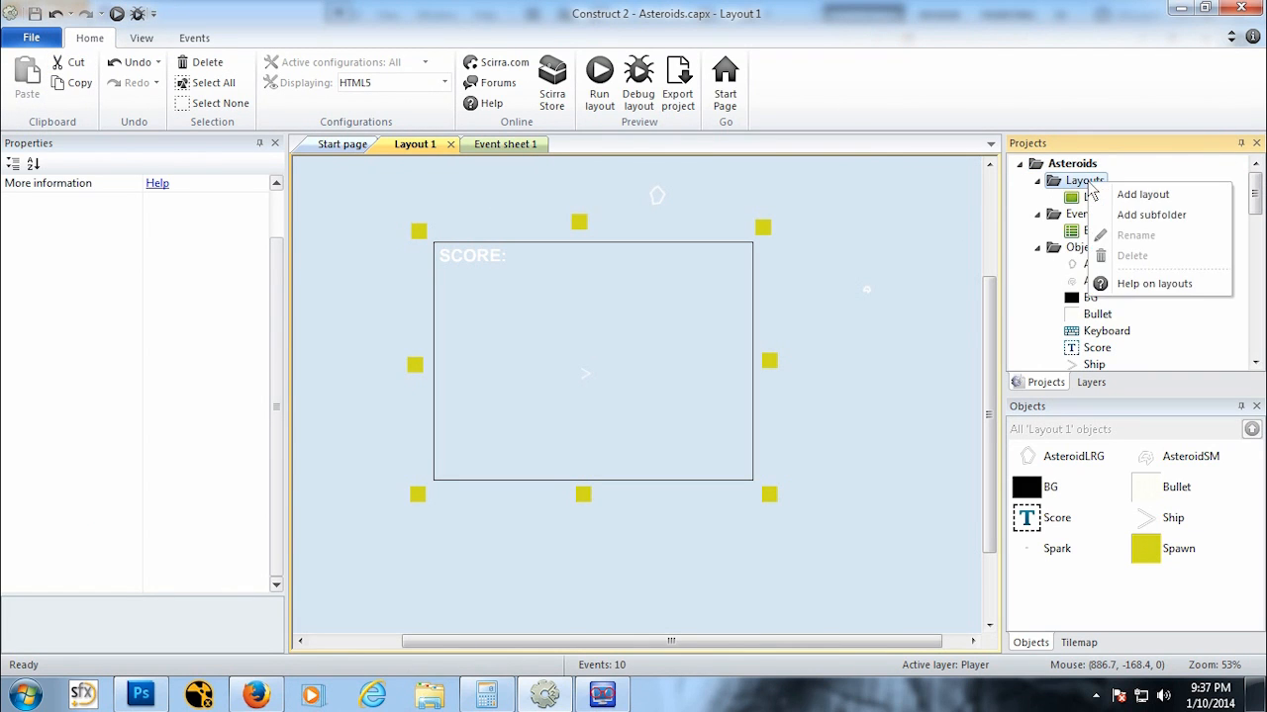
left_click(1138, 195)
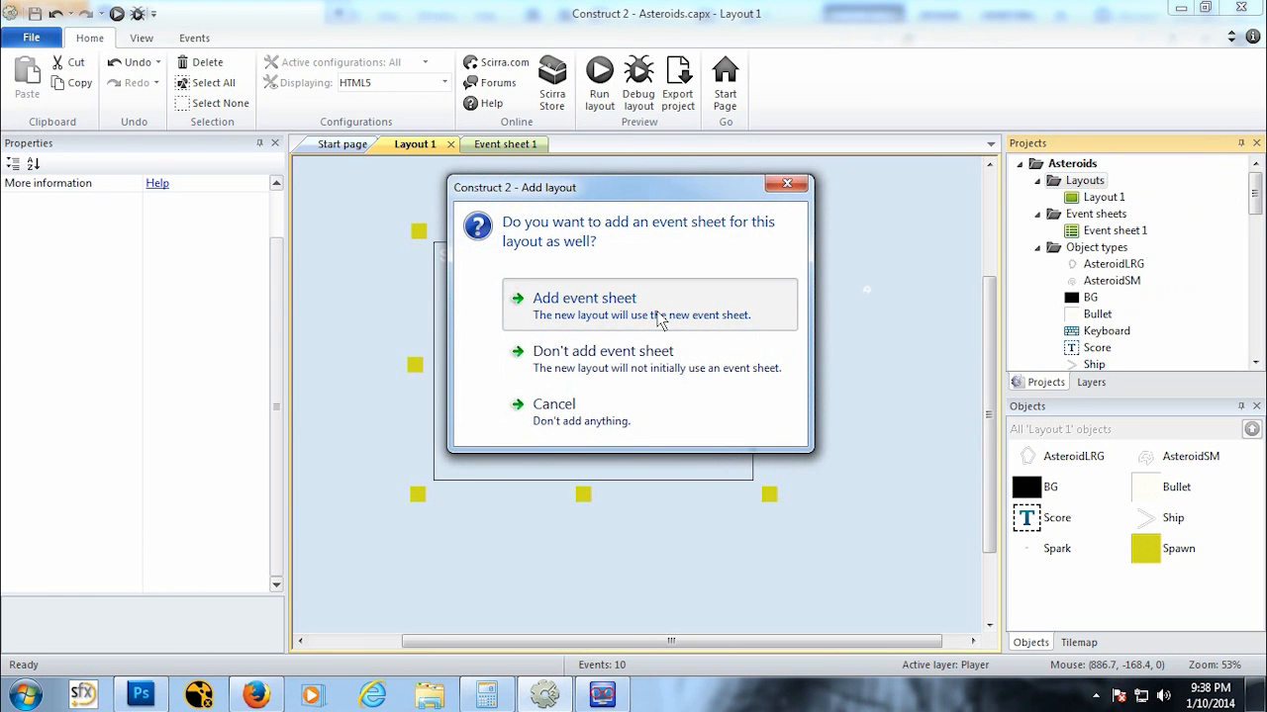
left_click(661, 321)
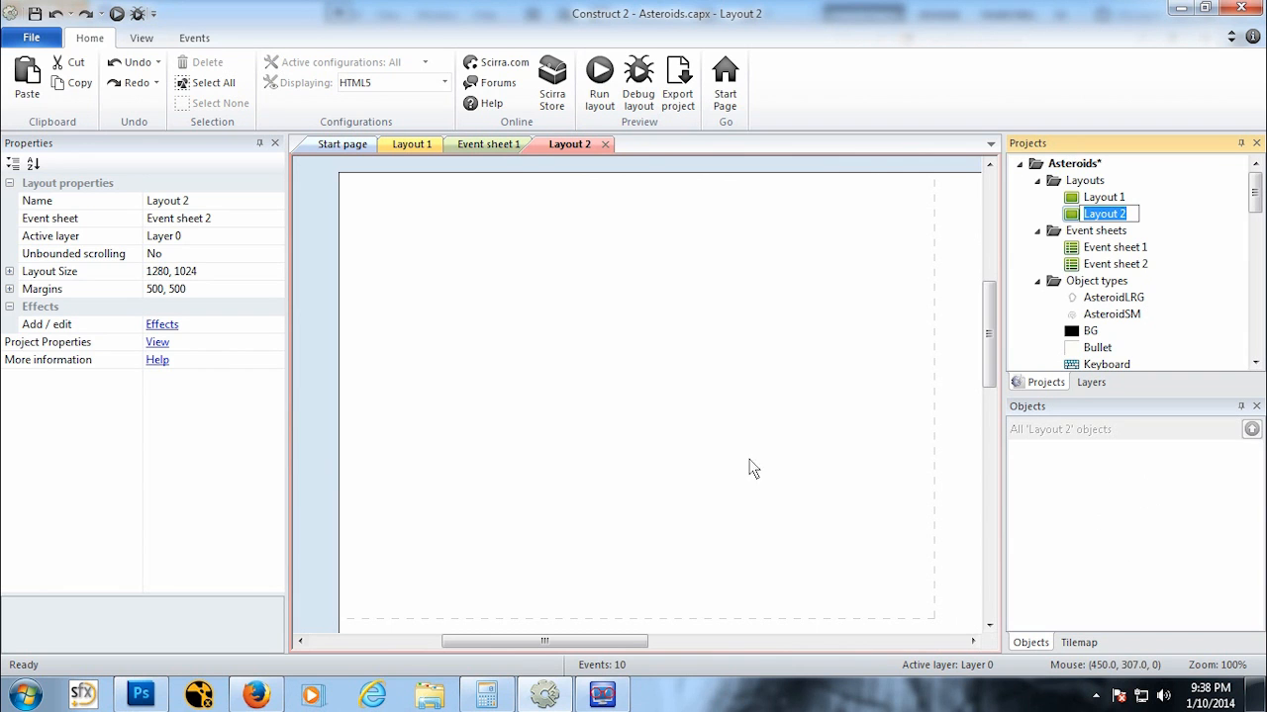
middle_click_drag(678, 466, 666, 419)
scroll(617, 427, "down", 2, "ctrl")
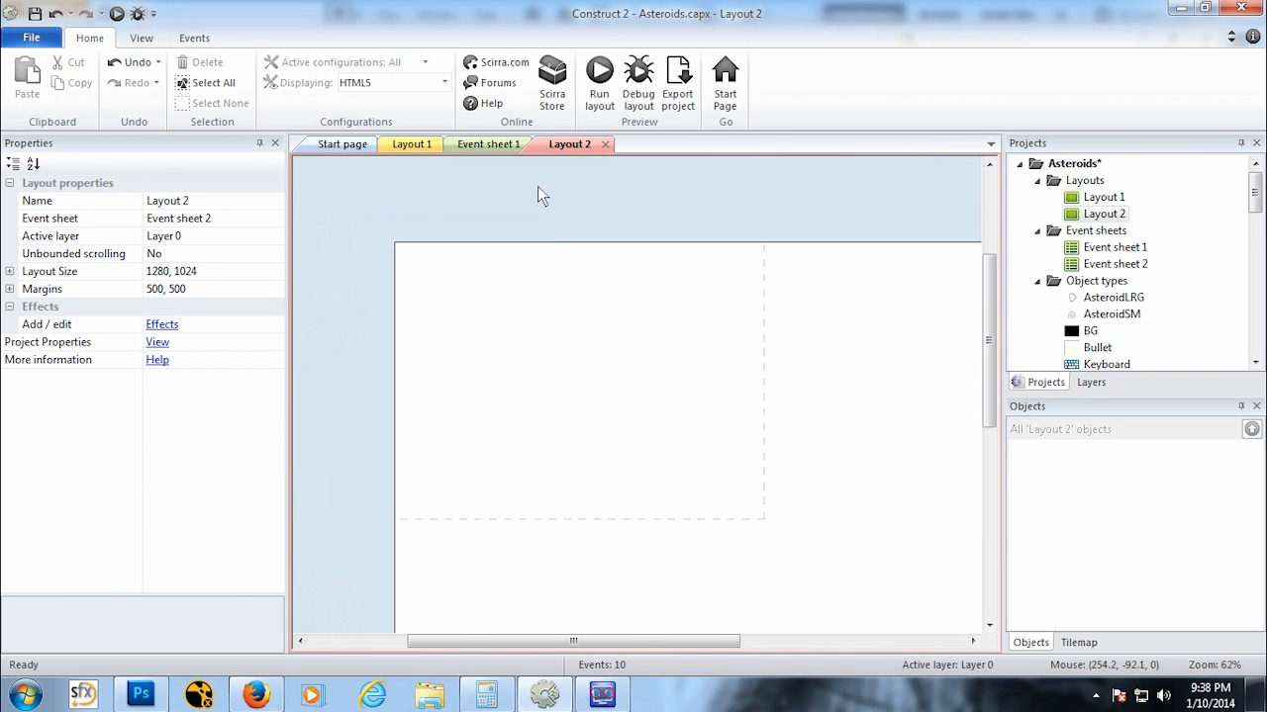
left_click(491, 144)
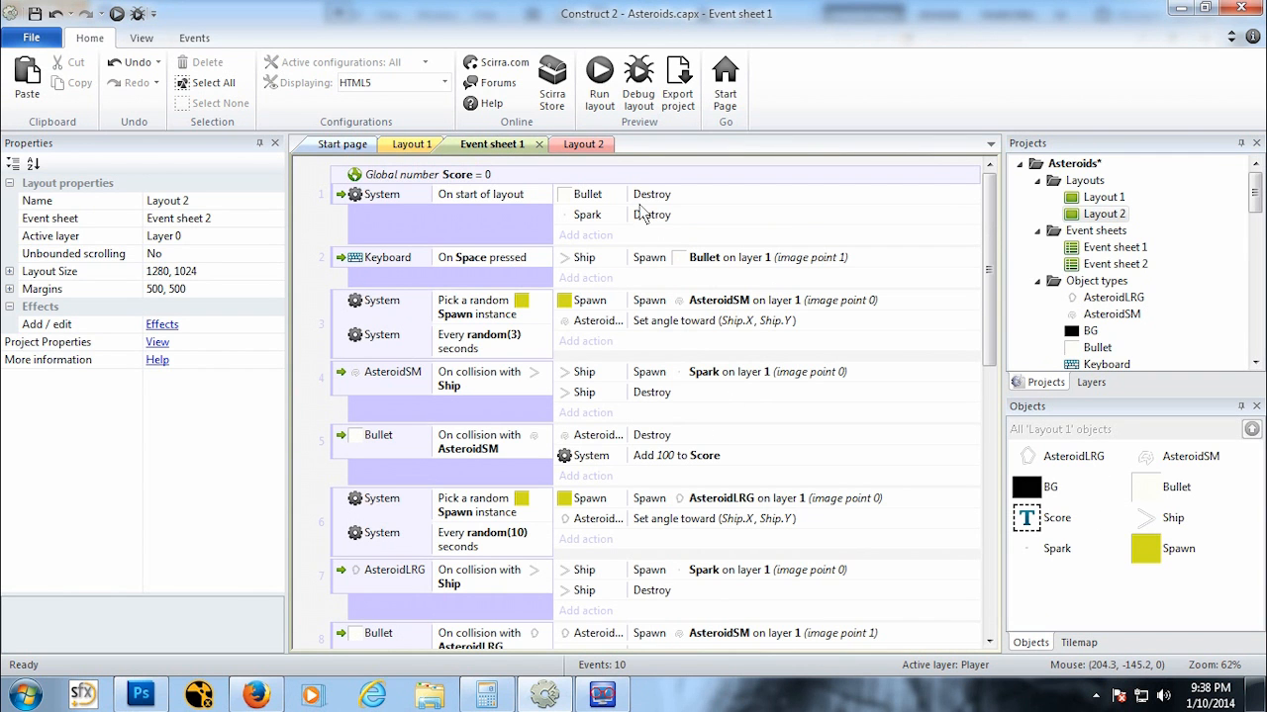
left_click(583, 143)
middle_click_drag(707, 523, 679, 461)
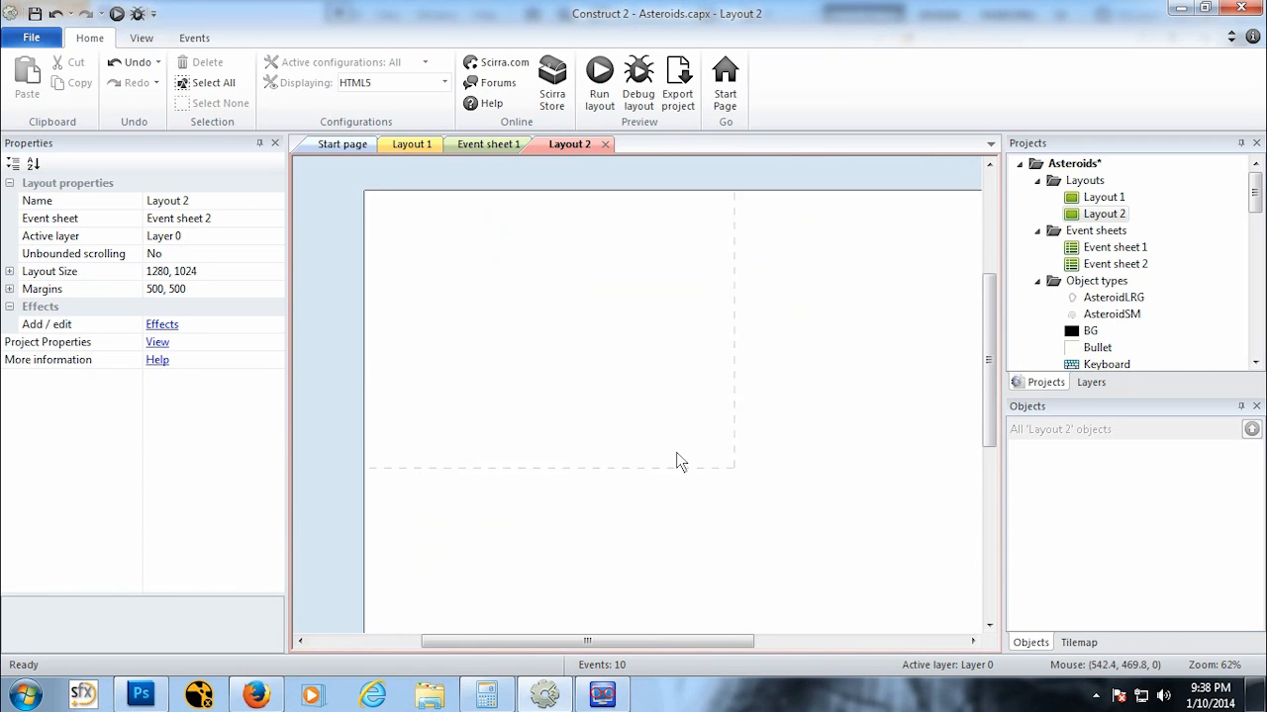
Step: Rename Layout 1 as Game and Layout 2 as Start
left_click(1121, 200)
right_click(1107, 202)
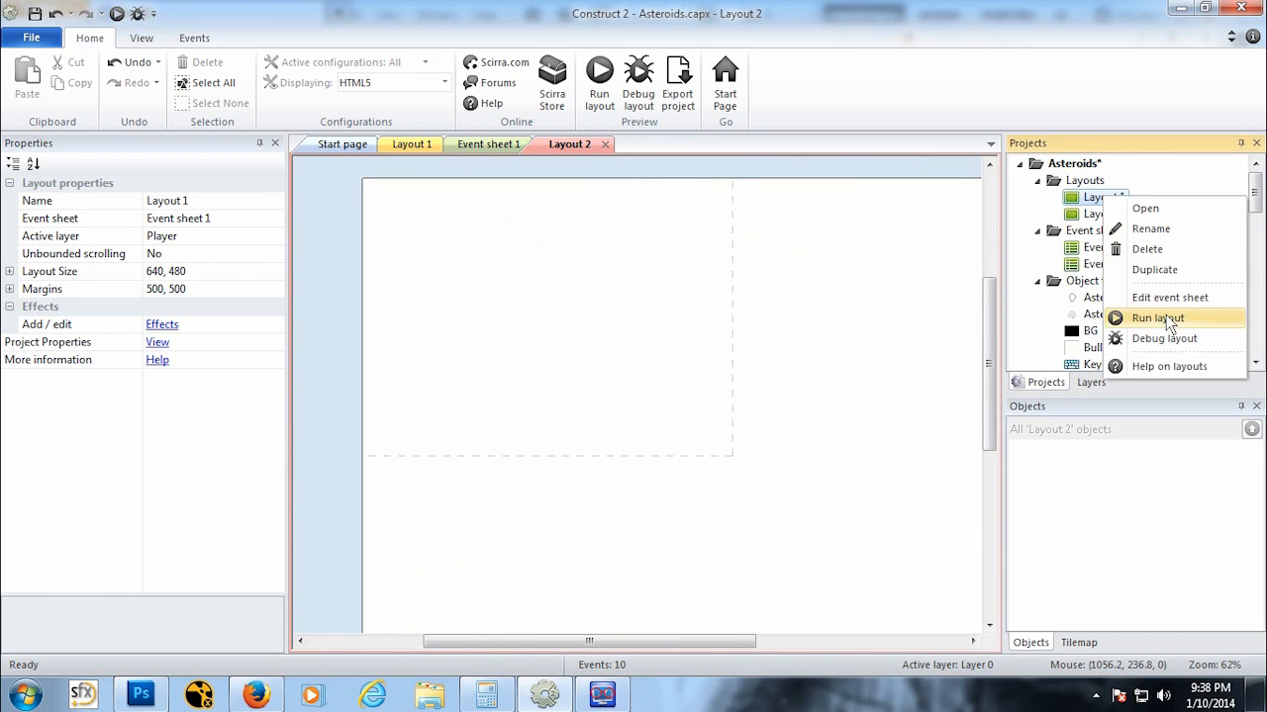
left_click(1167, 229)
type("Game")
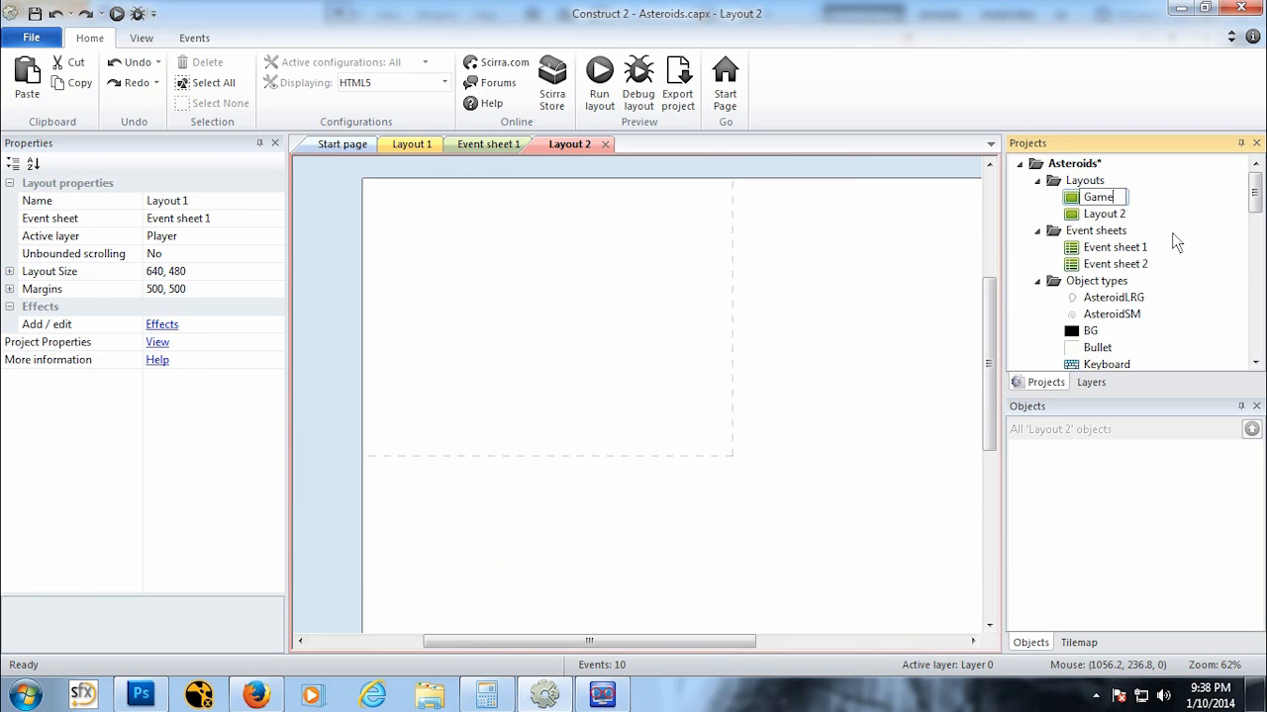
key("Return")
right_click(1124, 215)
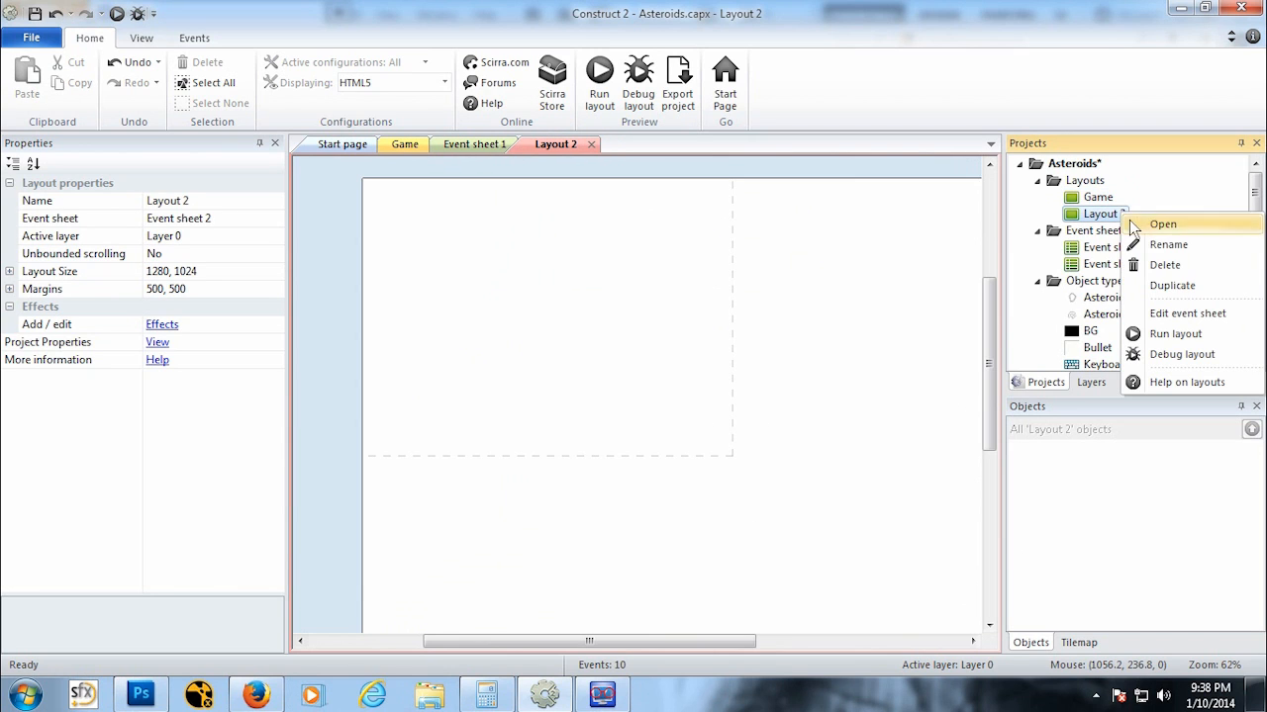
left_click(1195, 247)
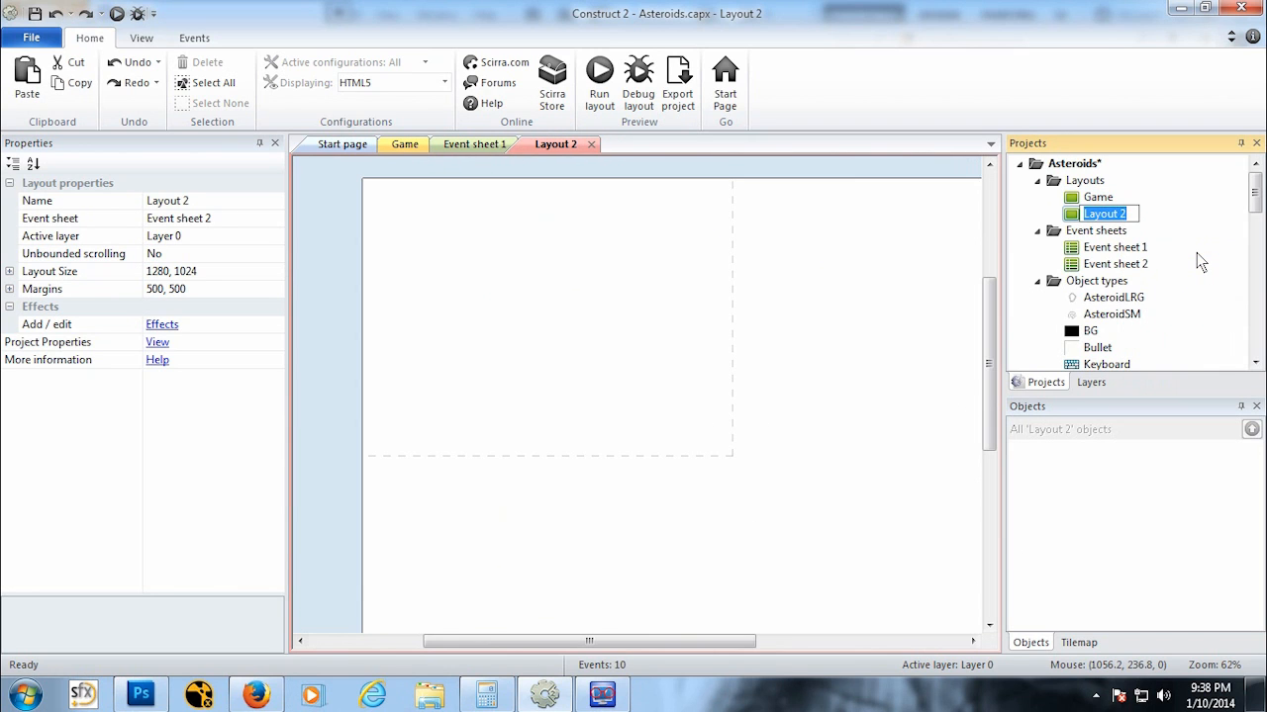
type("Start")
key("Return")
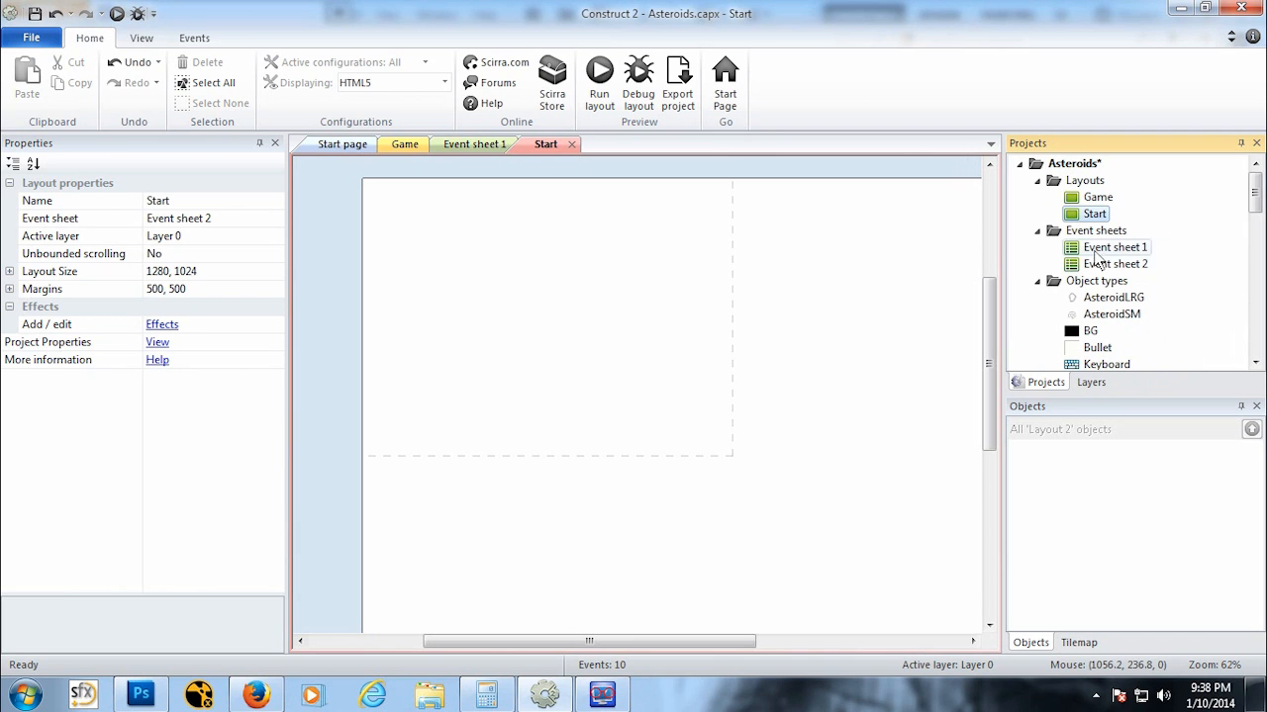
Step: Set the project's first layout to Start
left_click(1089, 165)
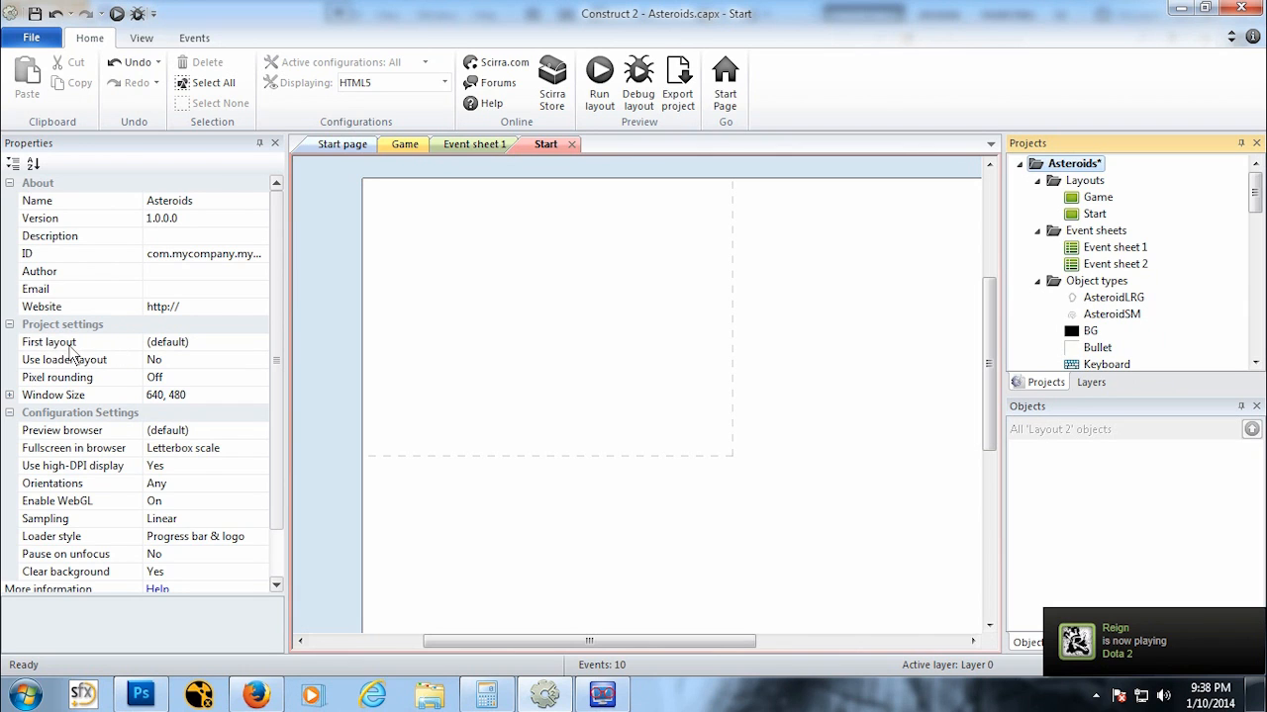
left_click(192, 344)
left_click(258, 342)
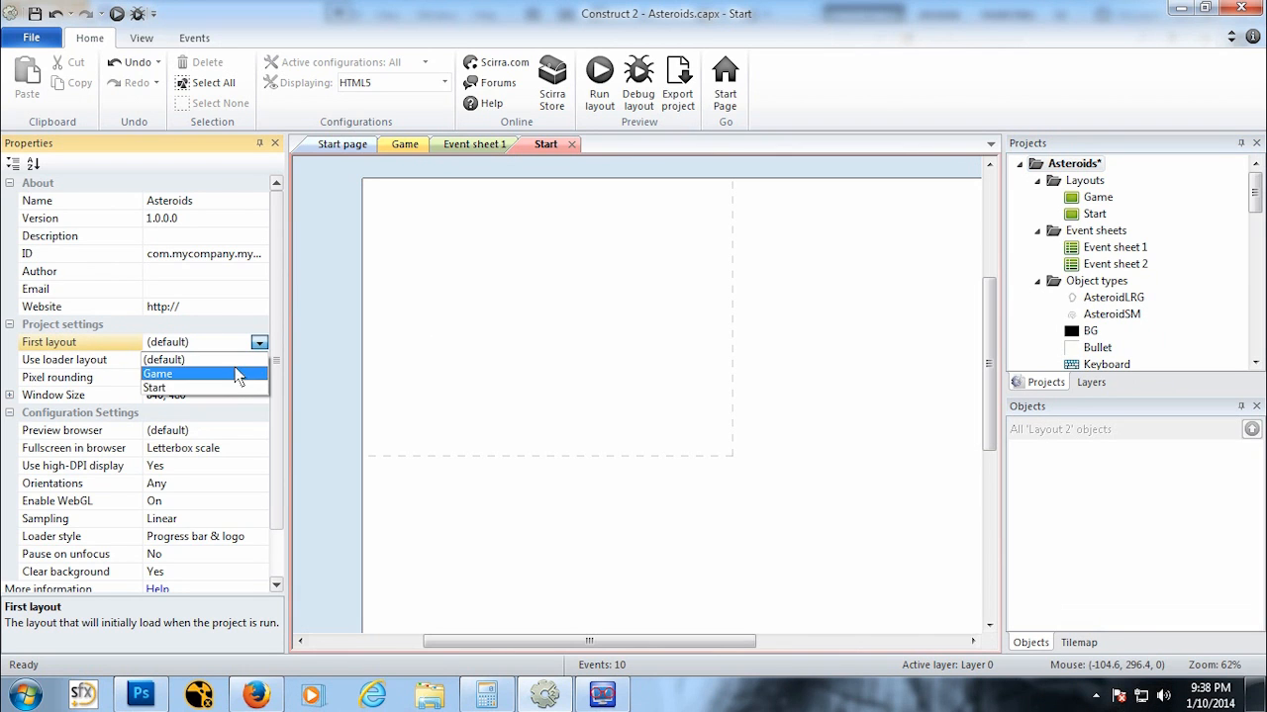
left_click(227, 388)
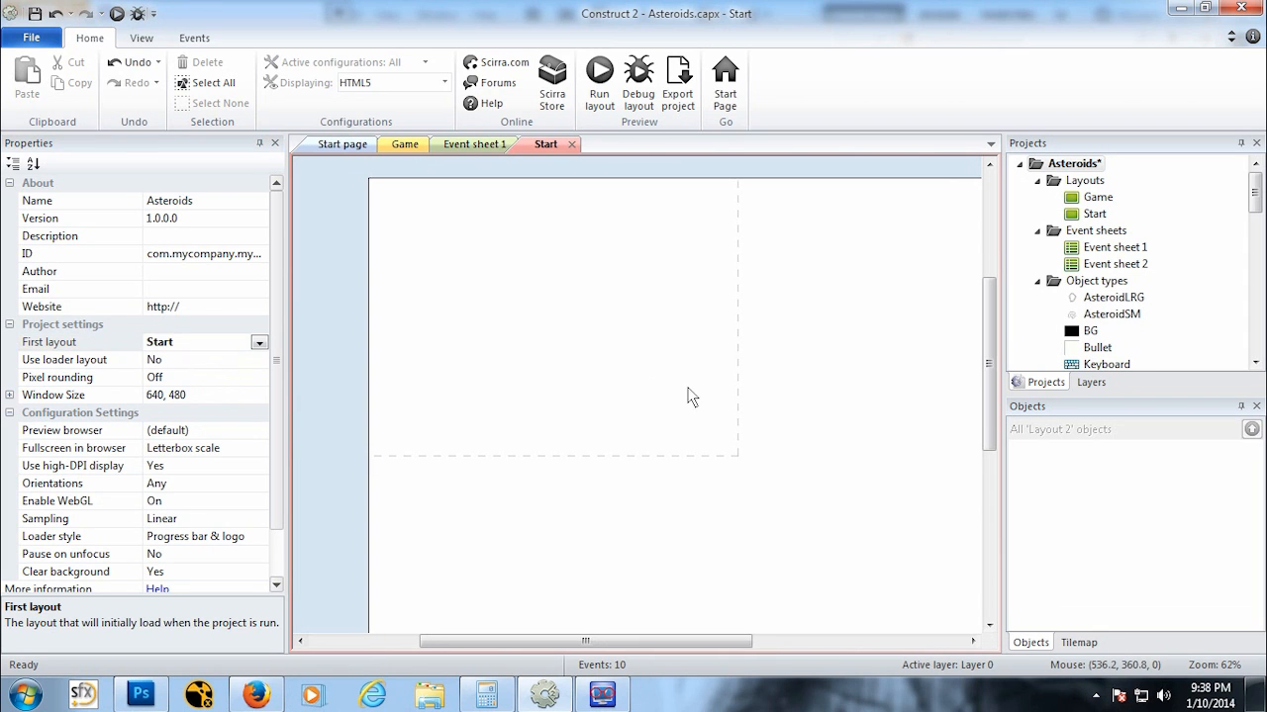
Step: Set the Start layout's size to 640, 480
scroll(687, 396, "down", 4, "ctrl")
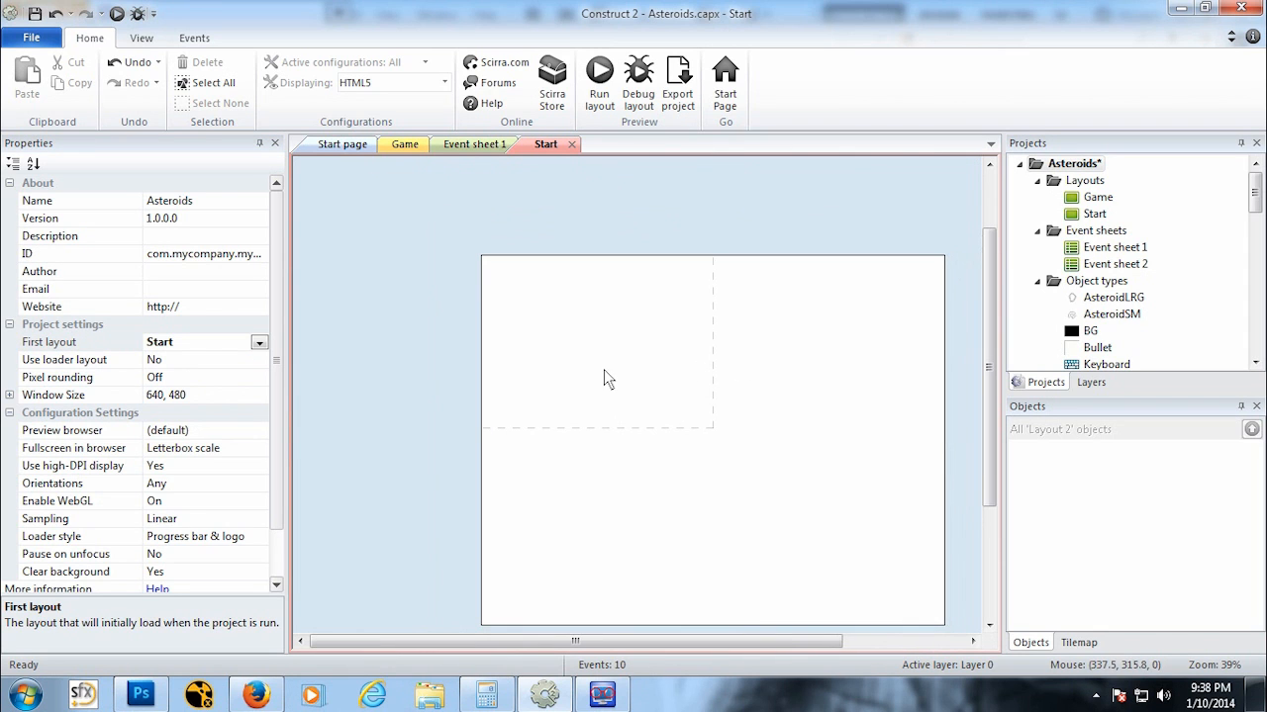
left_click(1092, 213)
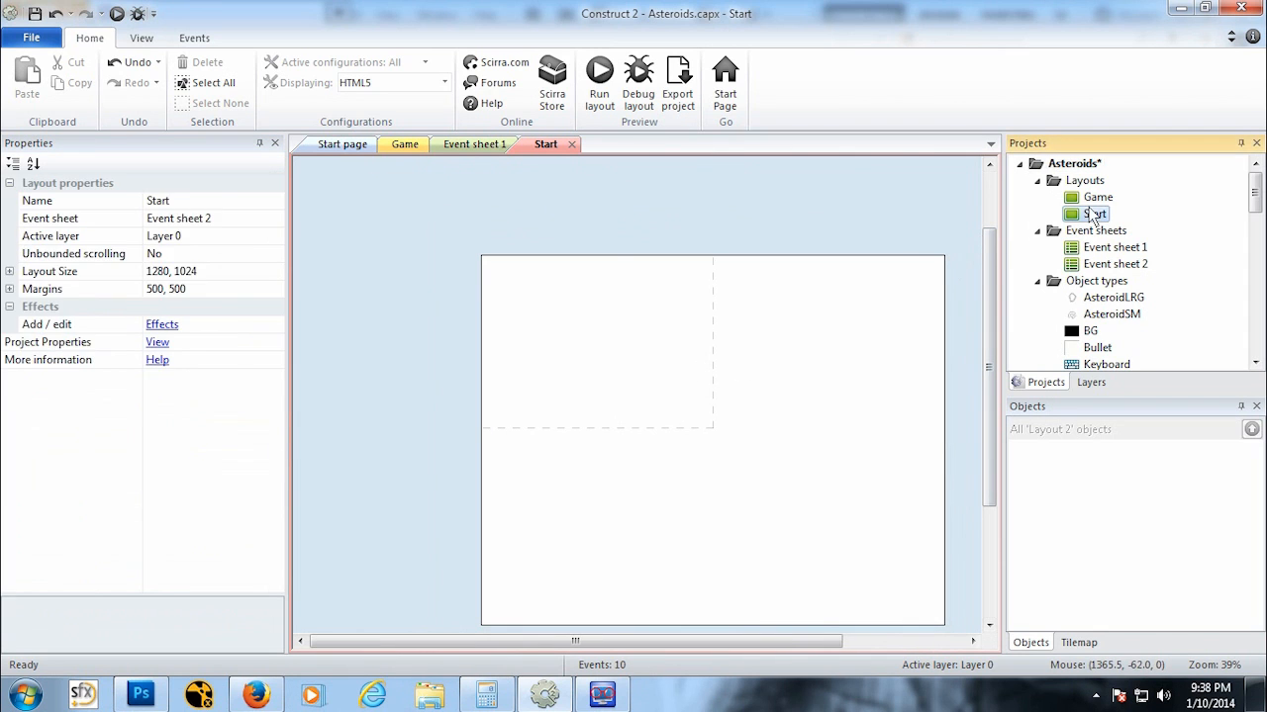
left_click(216, 276)
type("640")
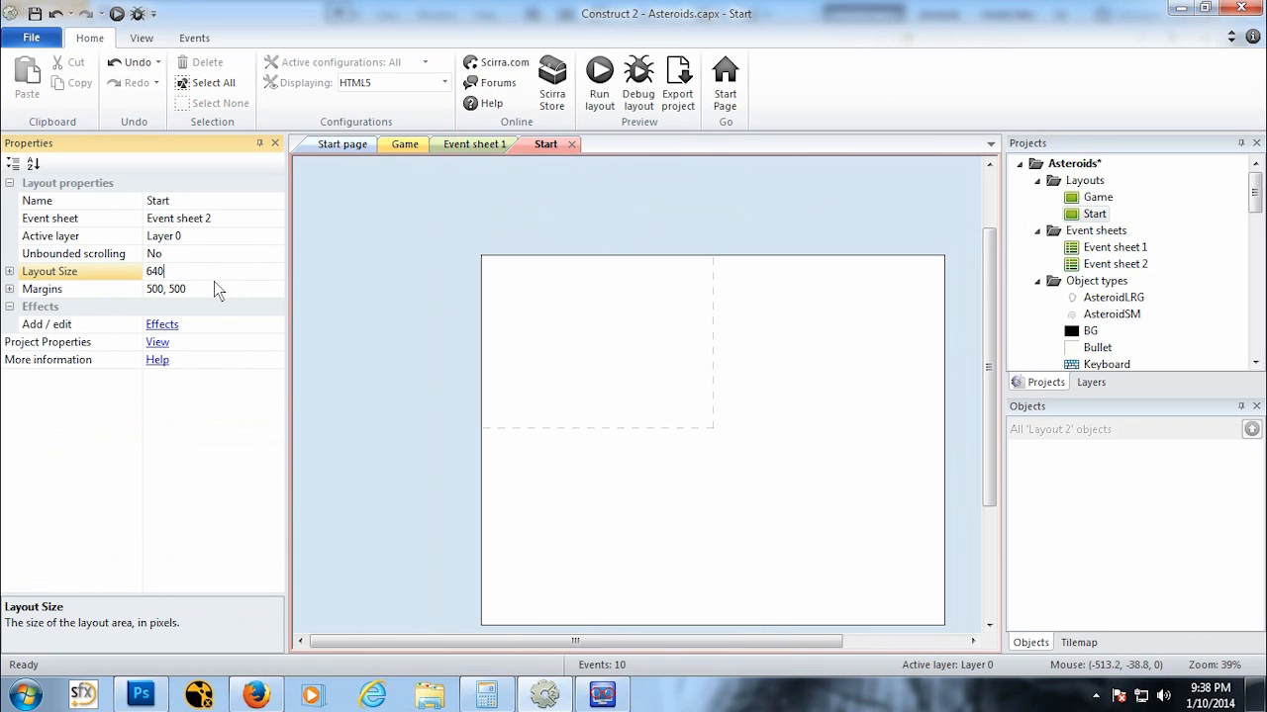
type(", 480")
key("Return")
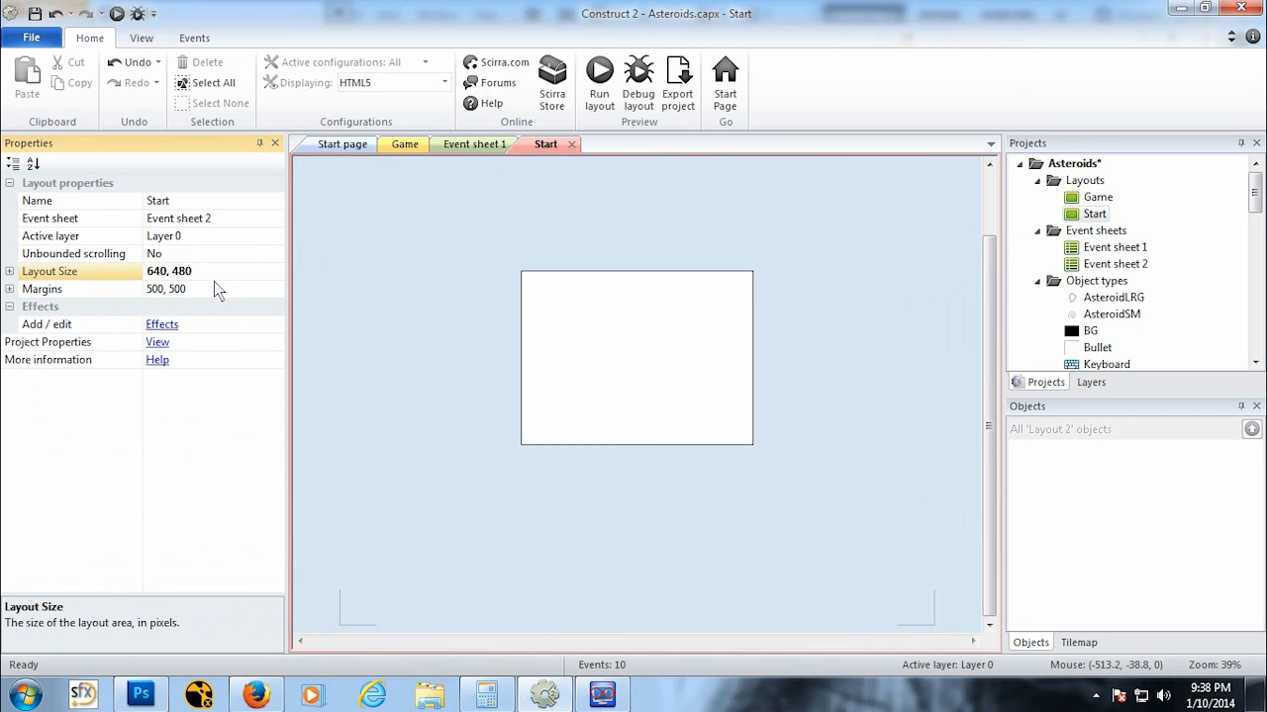
Step: Set the background color of the Start layout's Layer 0 to black
left_click(691, 337)
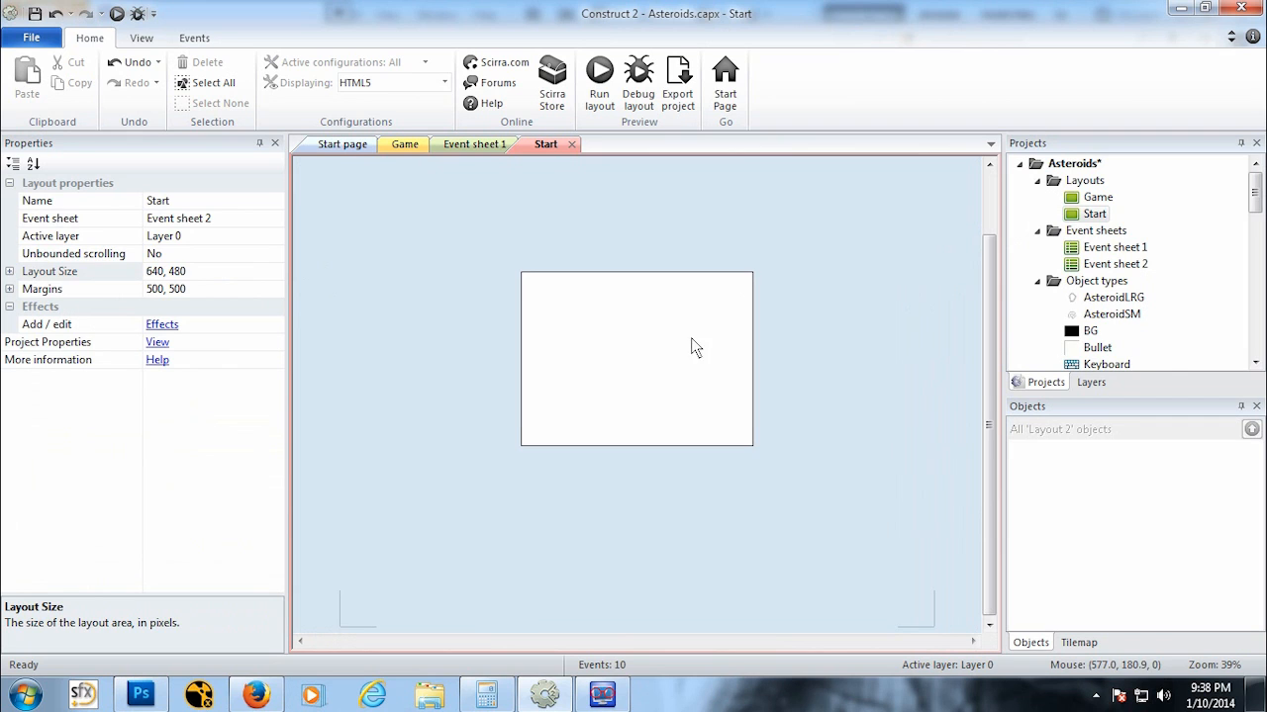
left_click(1095, 216)
left_click(1090, 382)
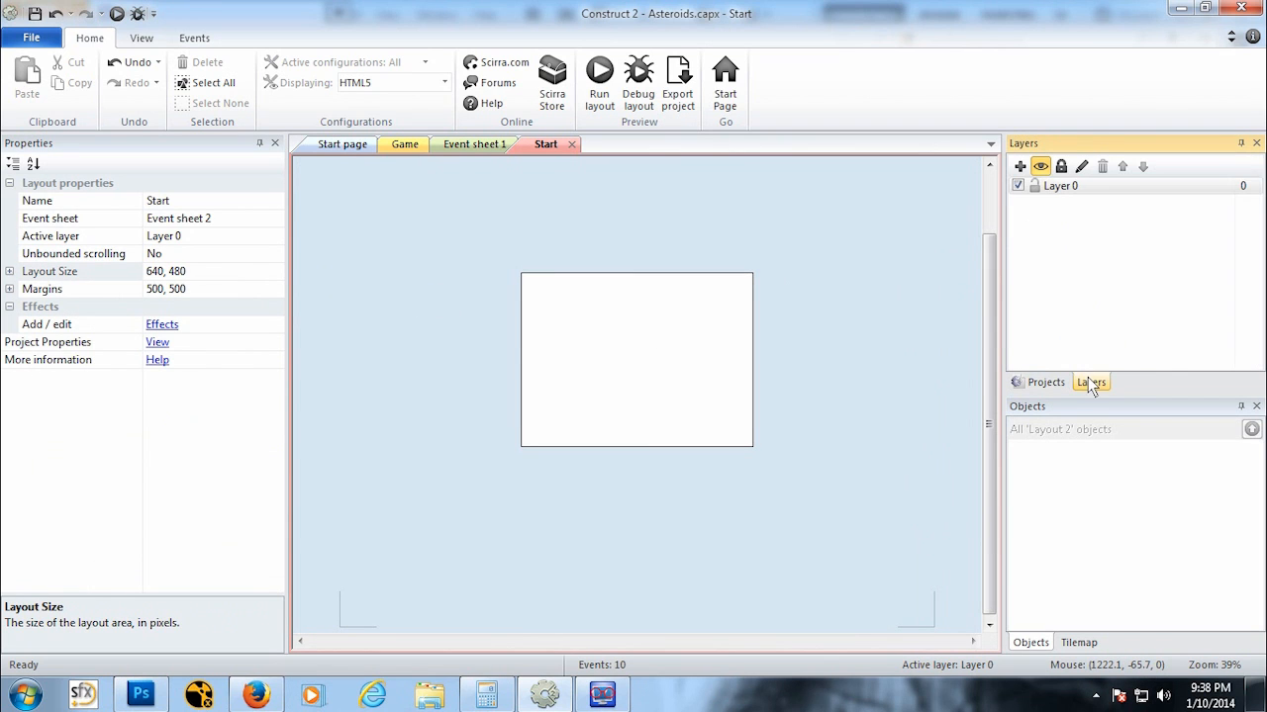
left_click(1065, 188)
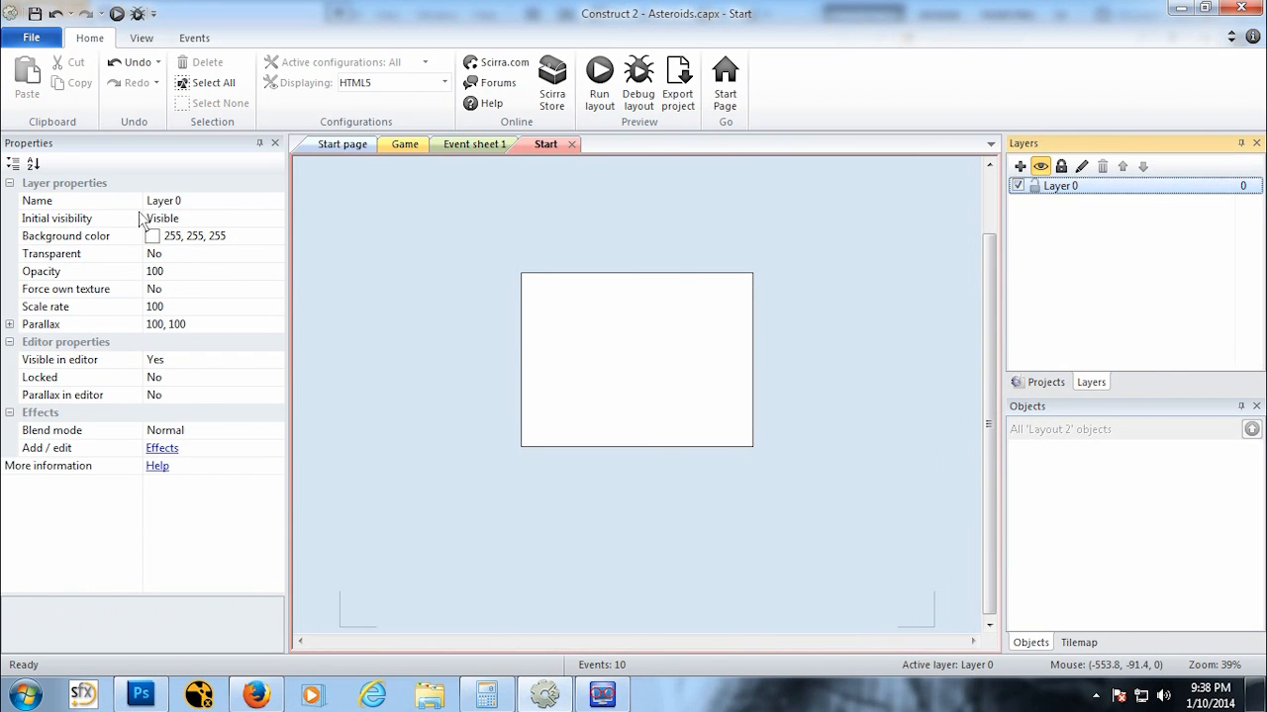
left_click(150, 238)
left_click(275, 237)
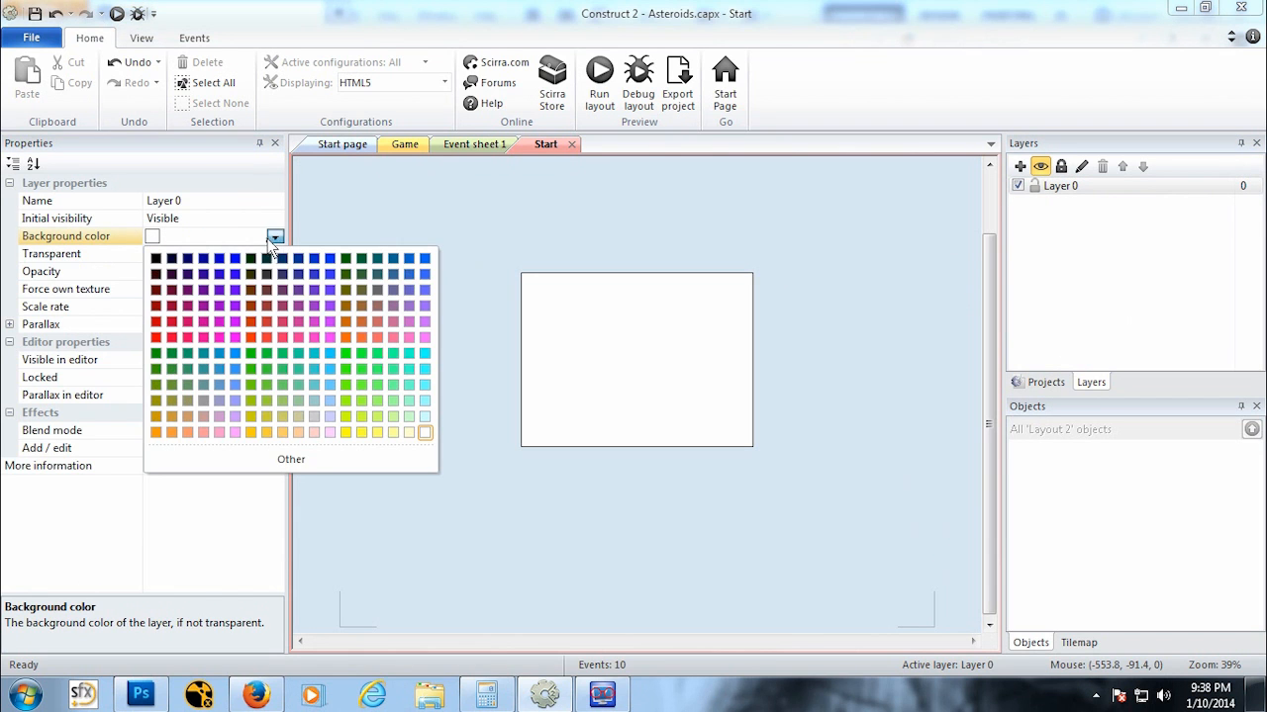
left_click(156, 259)
left_click(747, 302)
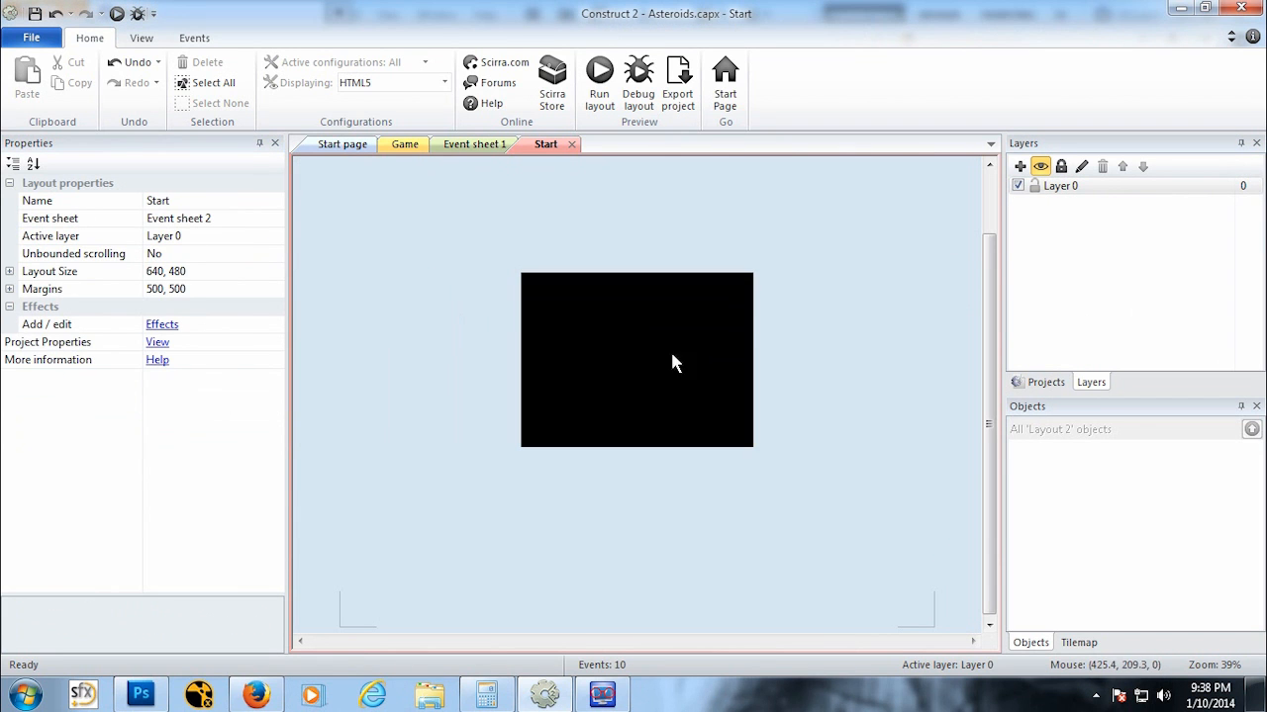
Step: Insert a Text object and place it in the Start layout, right of centre
scroll(643, 365, "up", 1, "ctrl")
right_click(610, 287)
left_click(648, 297)
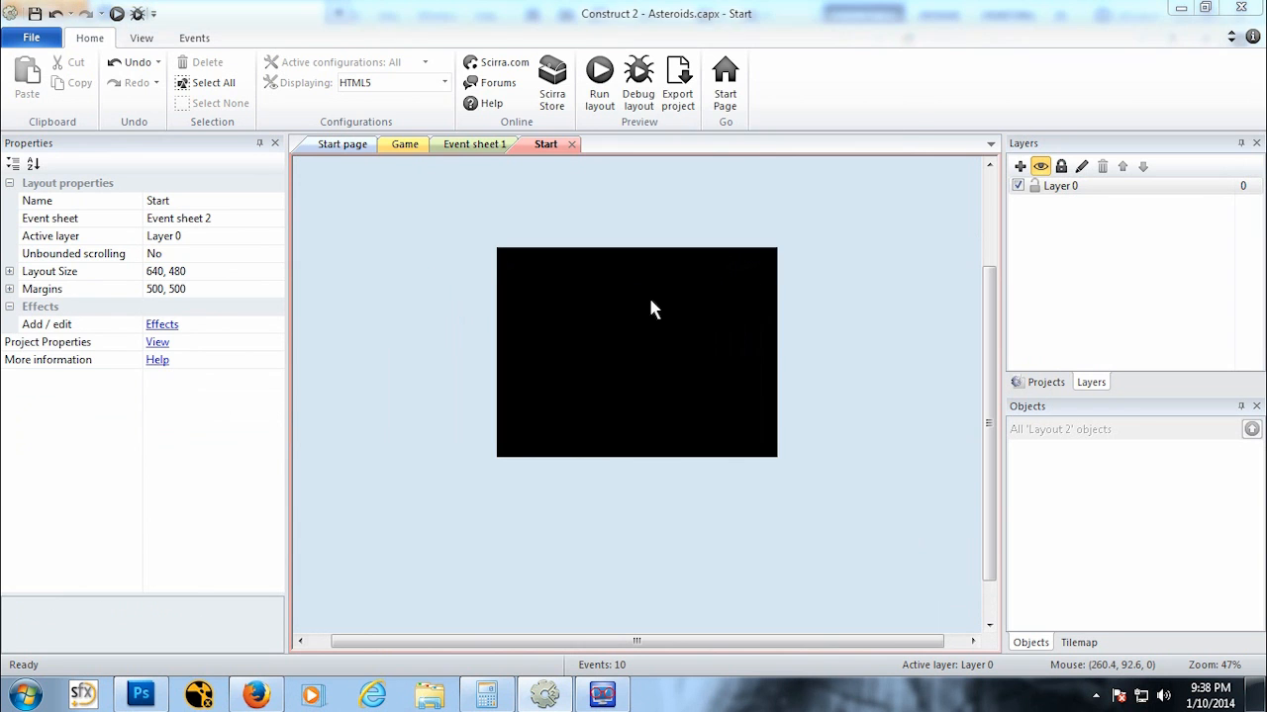
left_click(756, 388)
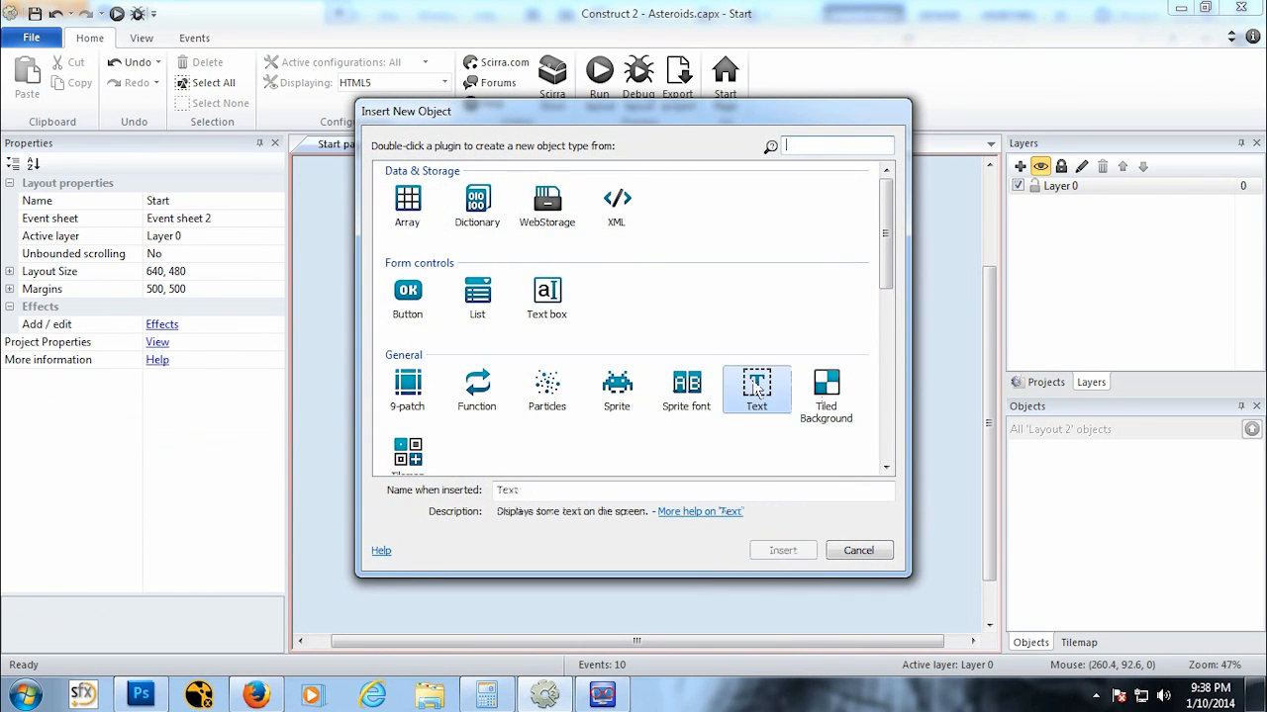
left_click(781, 550)
left_click(652, 334)
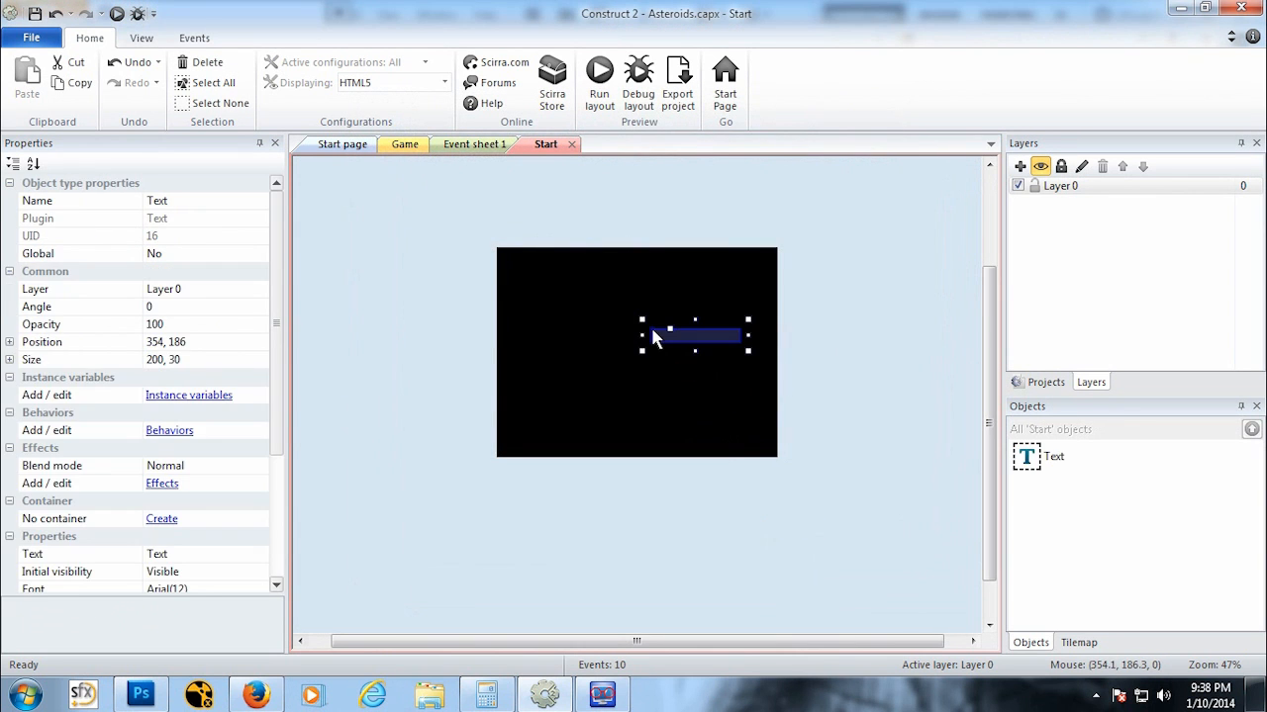
Step: Set the text object's color to white (255, 255, 255) and its text to ASTEROIDS
scroll(268, 422, "down", 2)
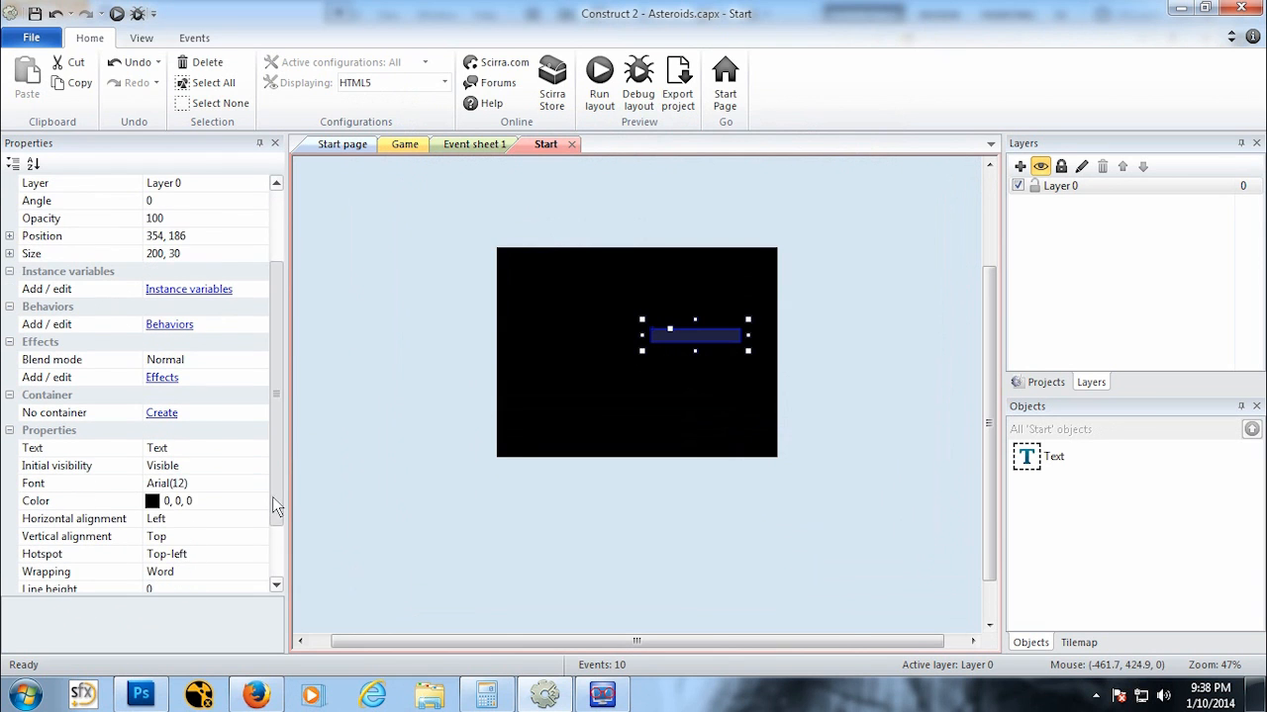
left_click(226, 506)
left_click(259, 500)
left_click(416, 447)
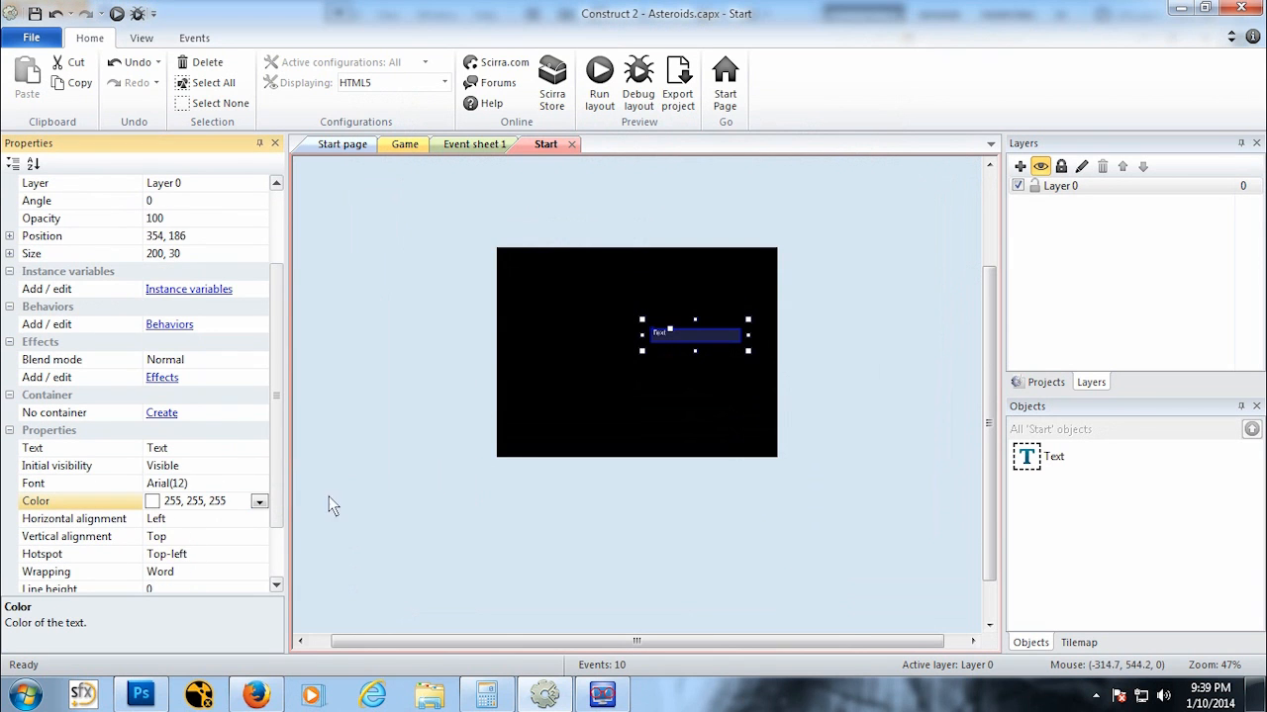
left_click(213, 450)
type("ASTEROIDS")
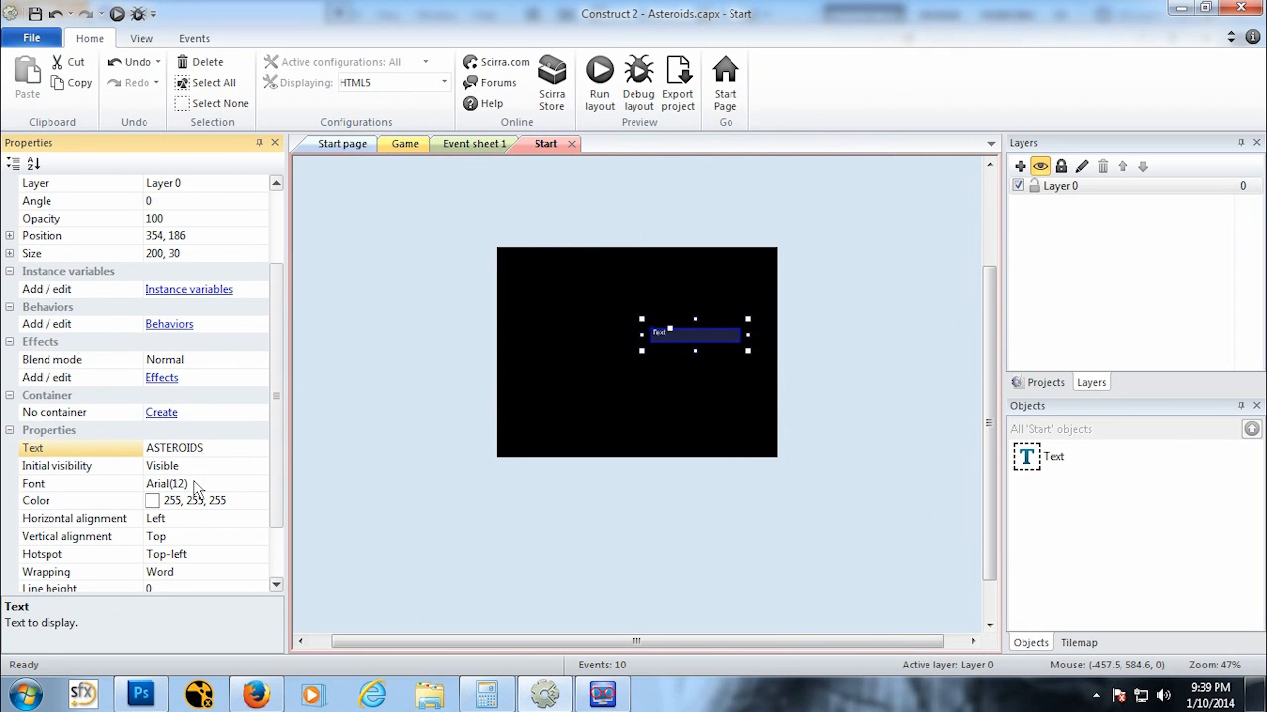
Step: Try setting the ASTEROIDS text's font to System Bold 12
left_click(196, 484)
left_click(255, 482)
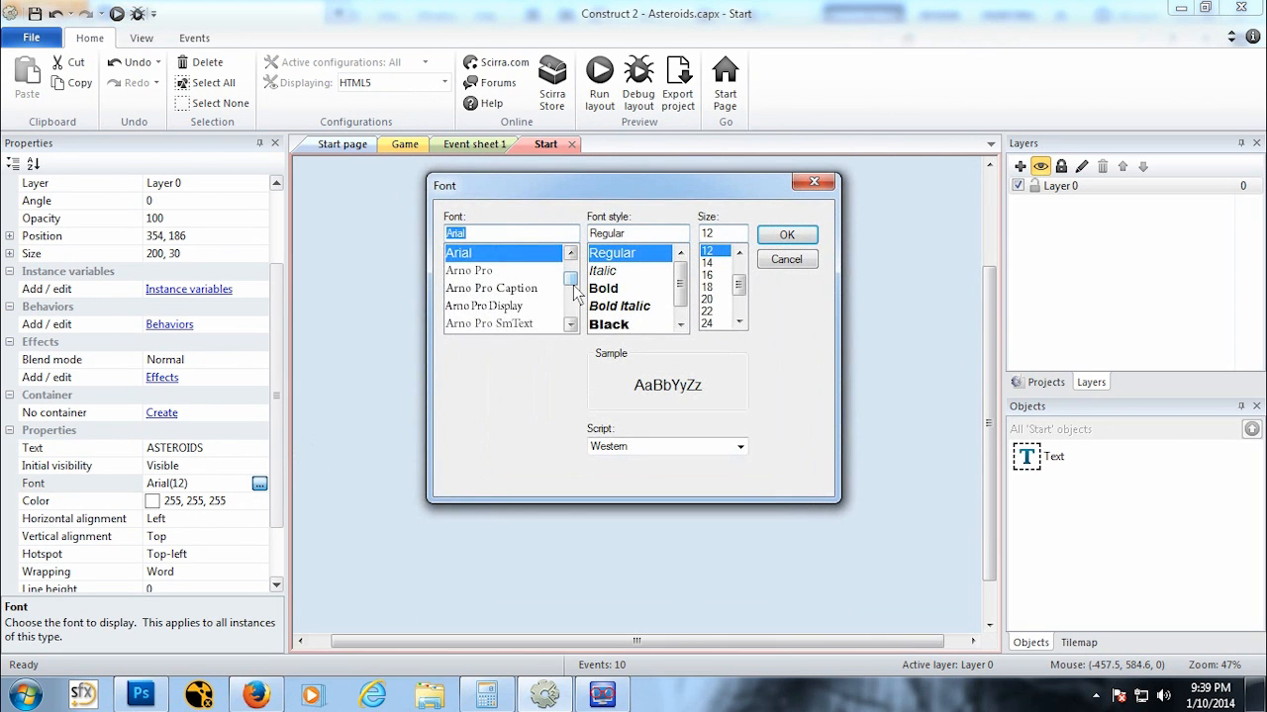
left_click_drag(574, 285, 578, 303)
left_click_drag(570, 253, 584, 168)
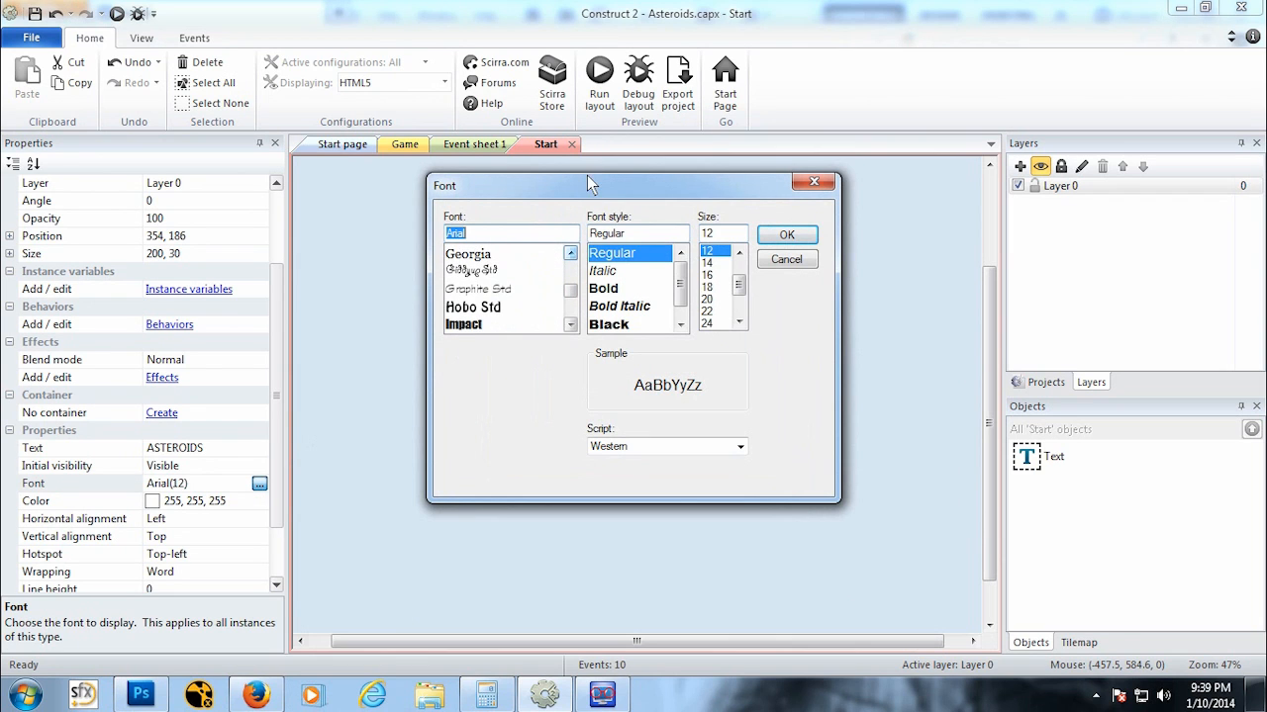
left_click(570, 325)
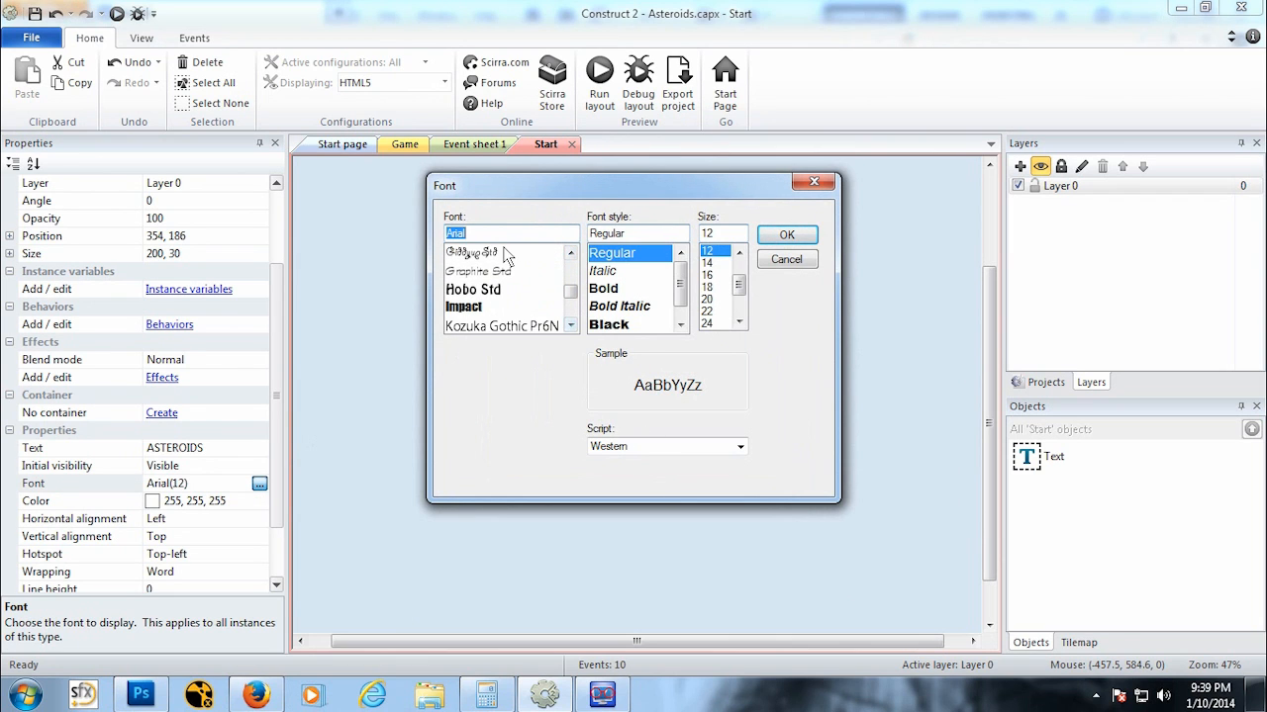
left_click_drag(502, 238, 436, 235)
type("sy")
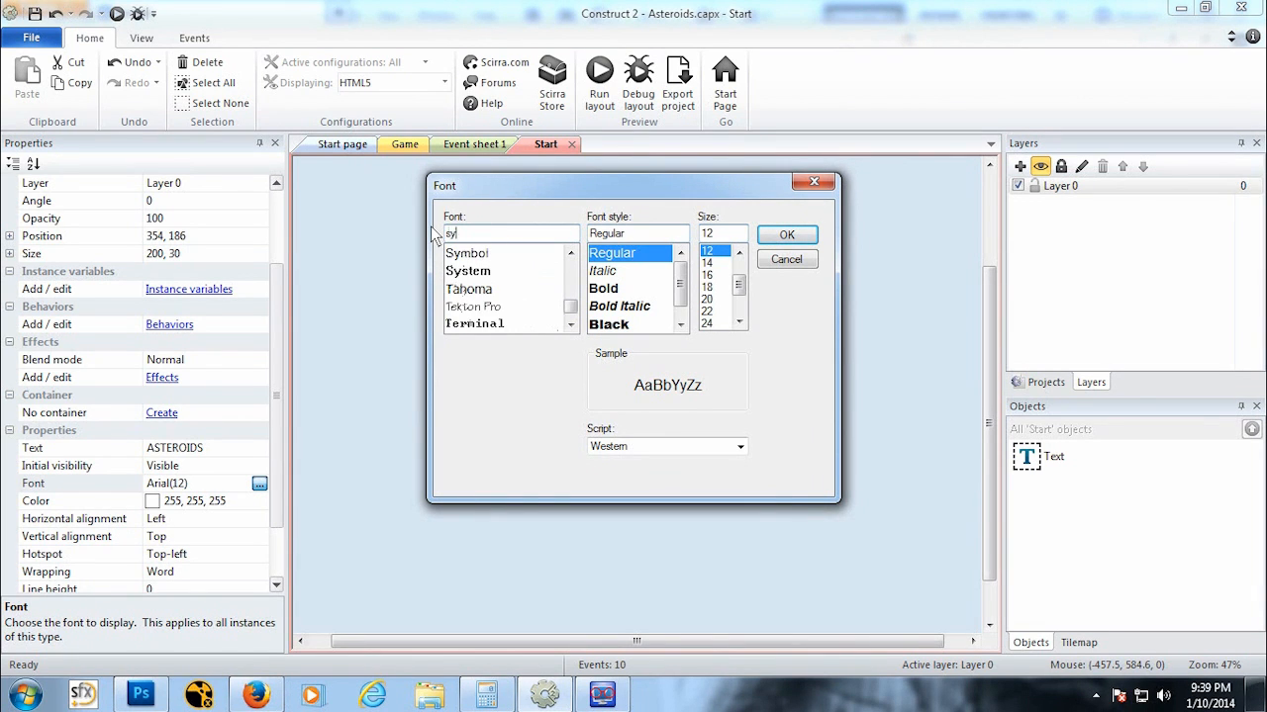
left_click(482, 272)
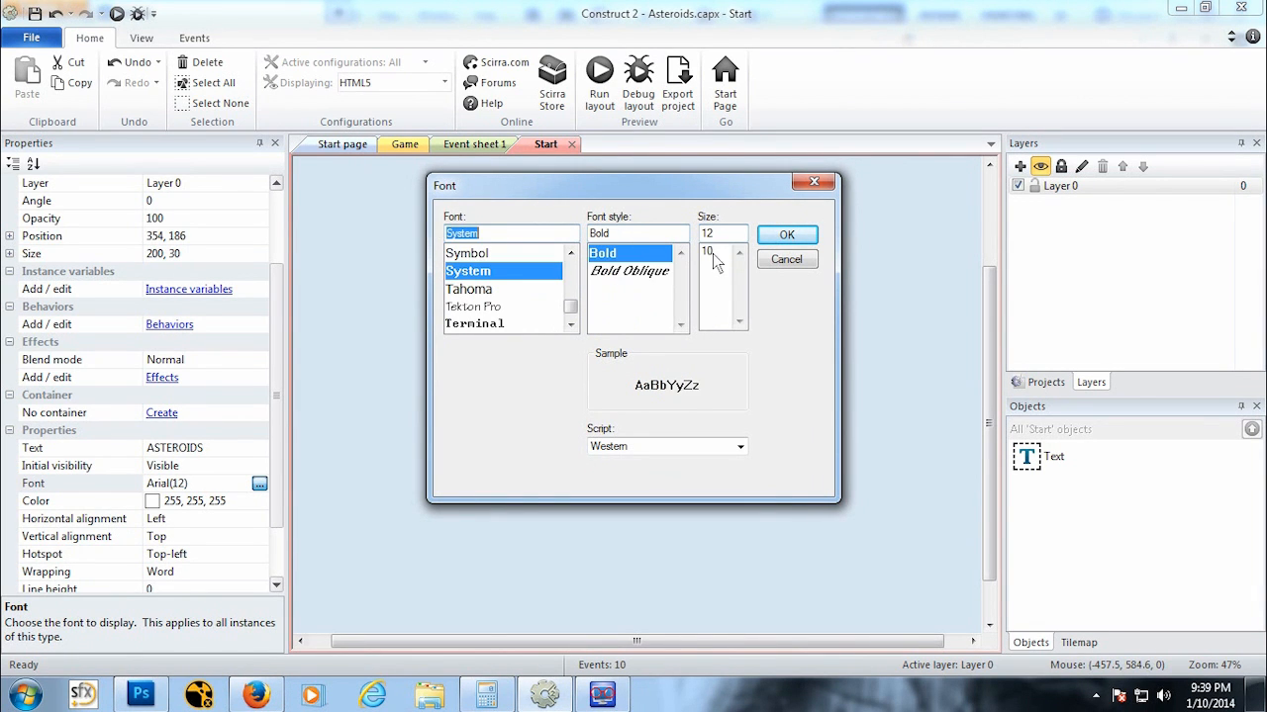
left_click(789, 234)
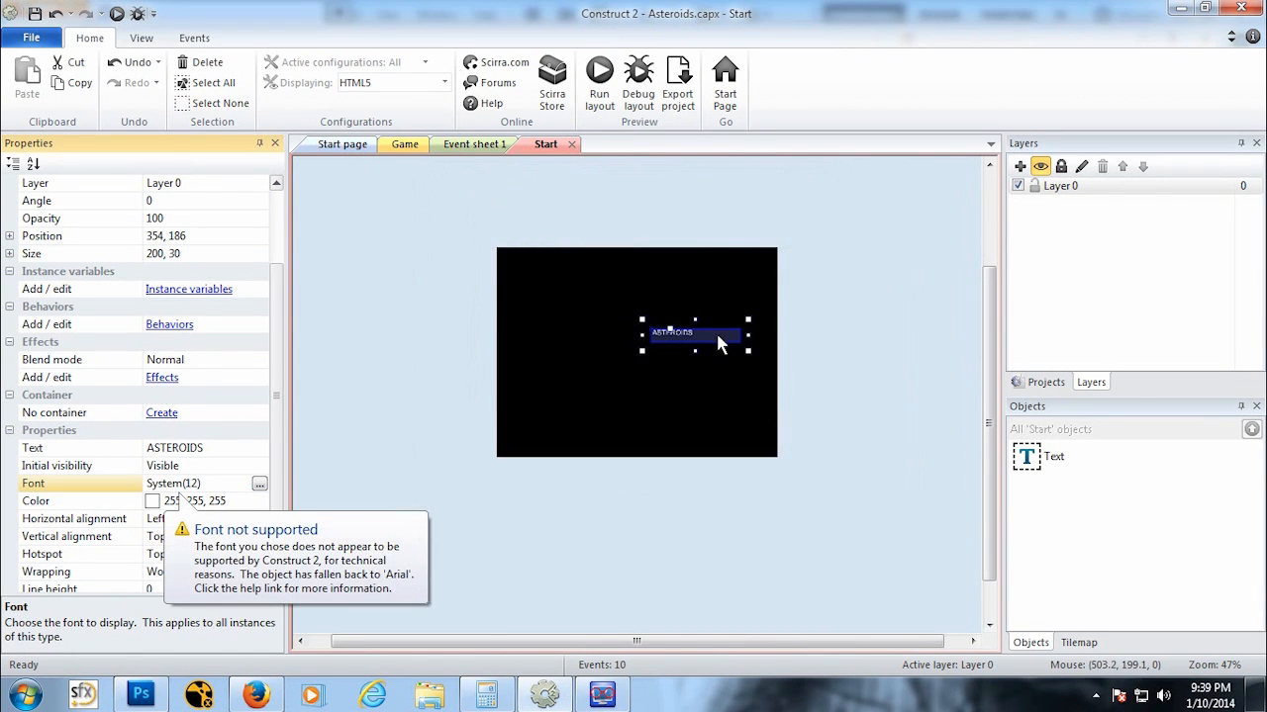
Step: Try setting the text's font to Terminal Bold 14
scroll(689, 387, "up", 5, "ctrl")
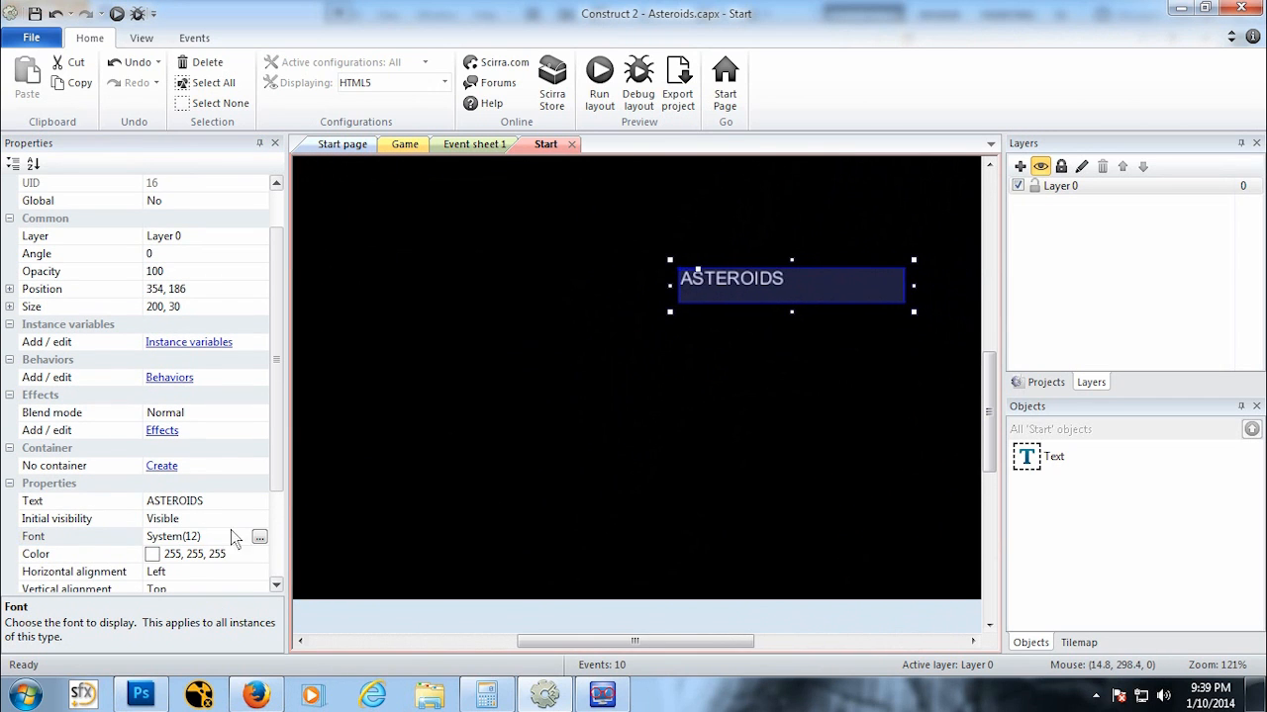
left_click(256, 506)
left_click(255, 537)
left_click(259, 536)
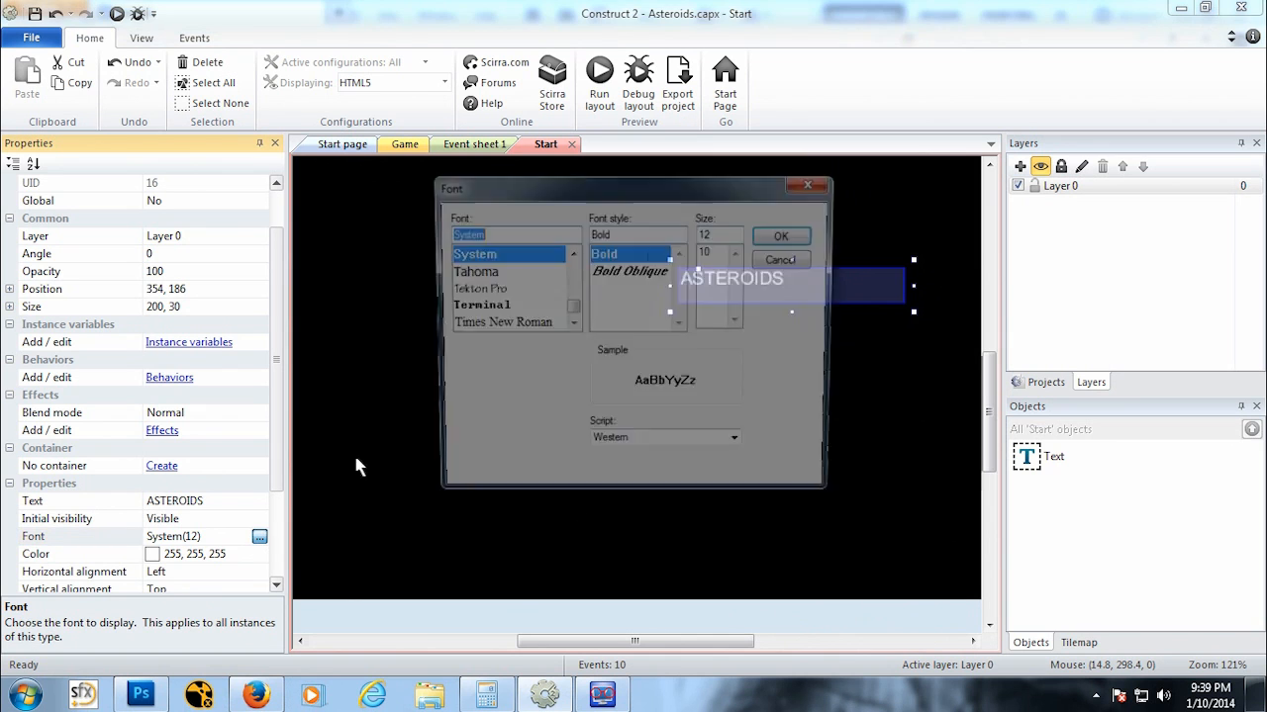
left_click(487, 289)
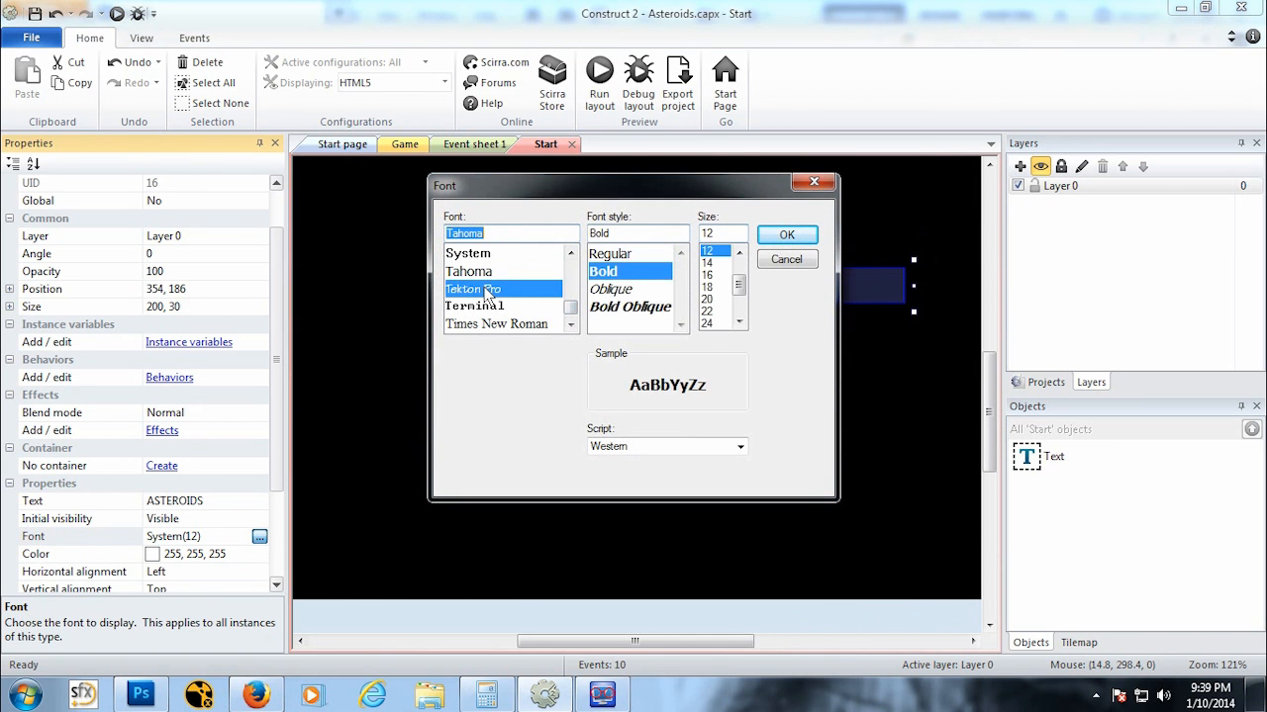
scroll(564, 324, "down", 3)
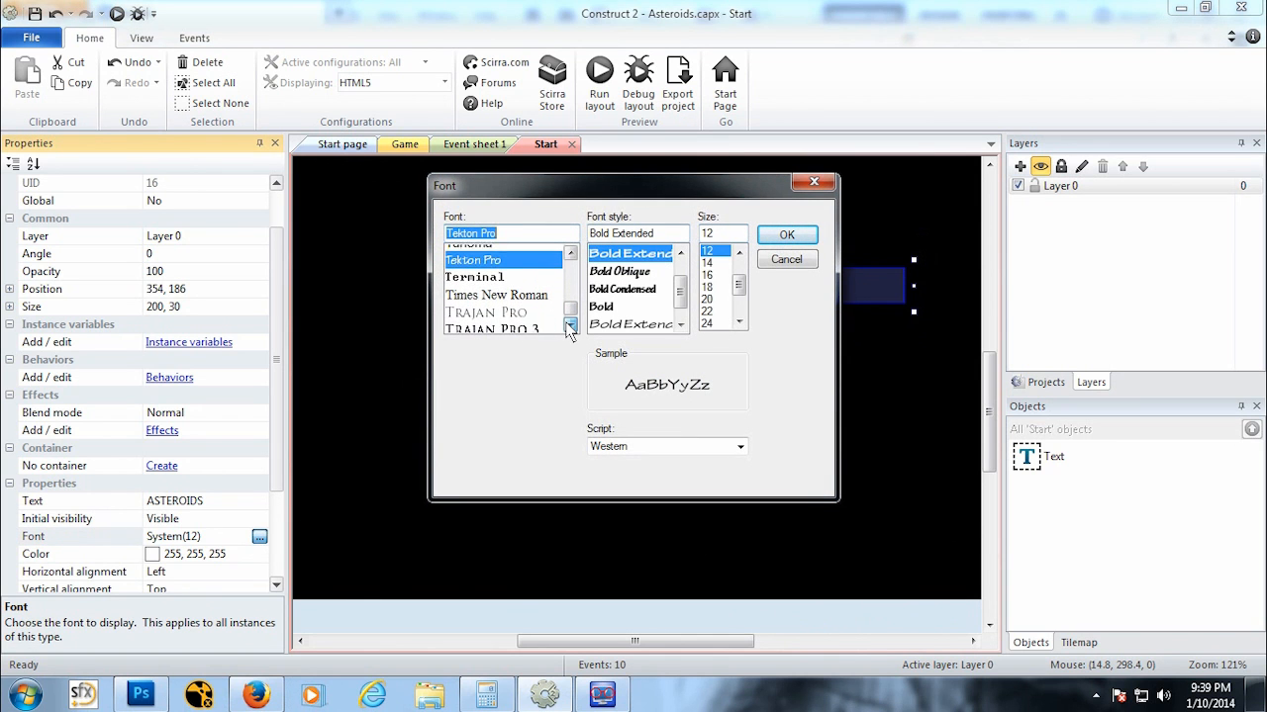
left_click(495, 256)
left_click(707, 298)
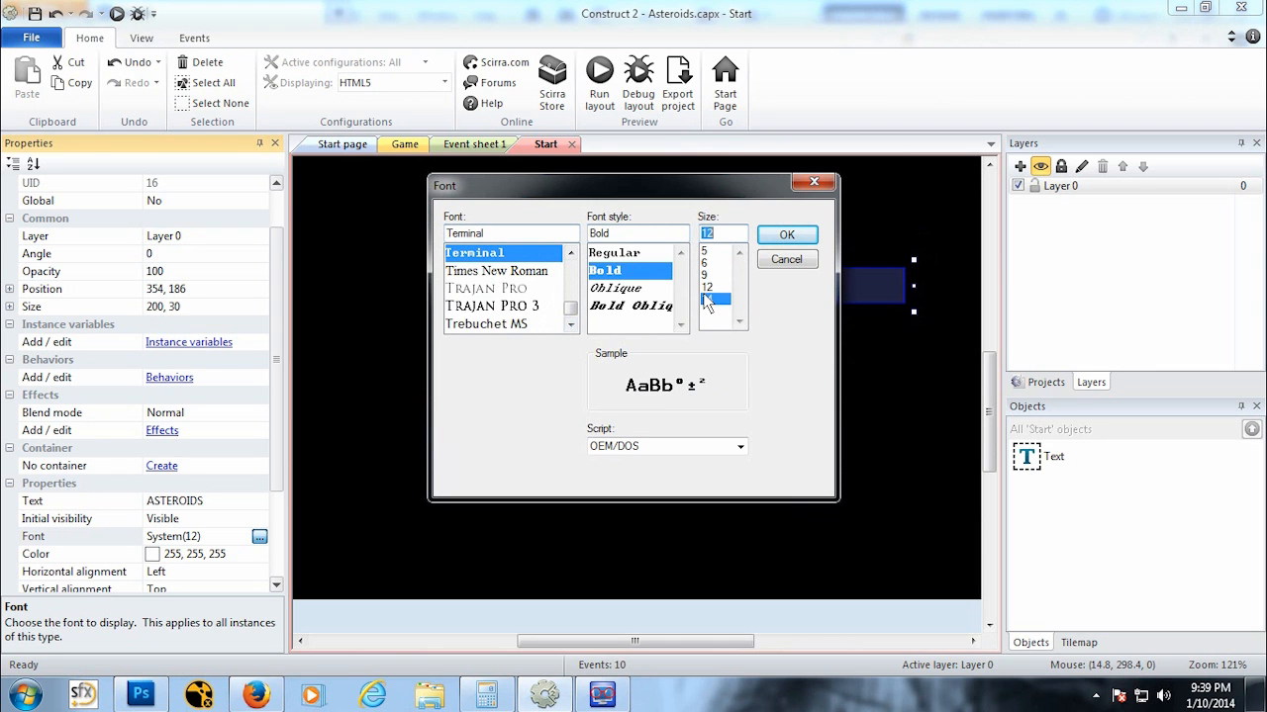
left_click(787, 236)
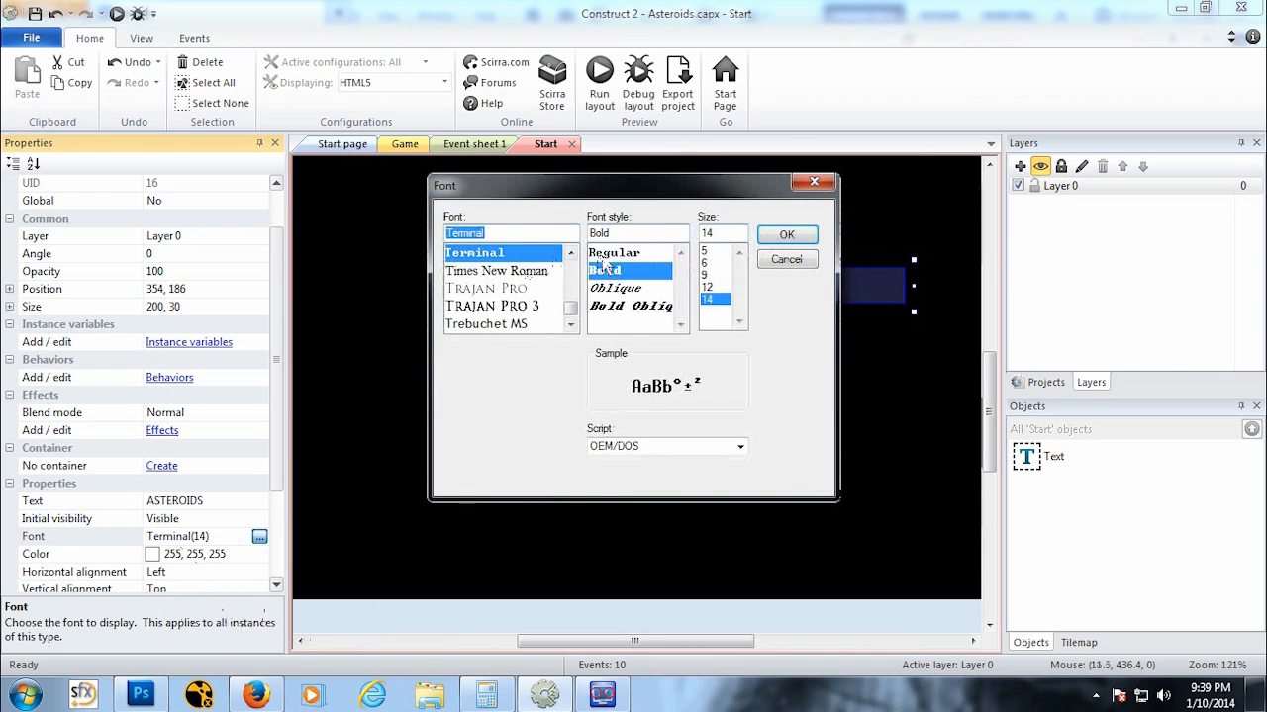
left_click(615, 254)
left_click(781, 236)
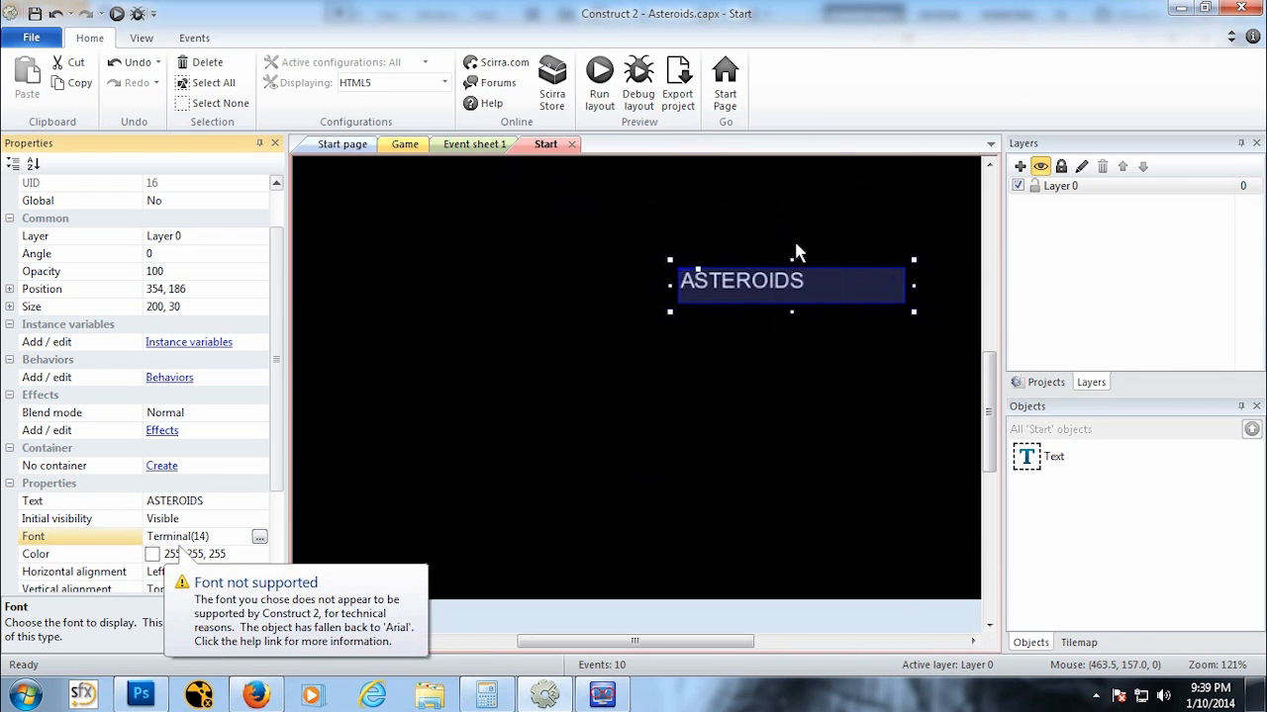
Step: Try switching the Terminal font style to Oblique
left_click(259, 537)
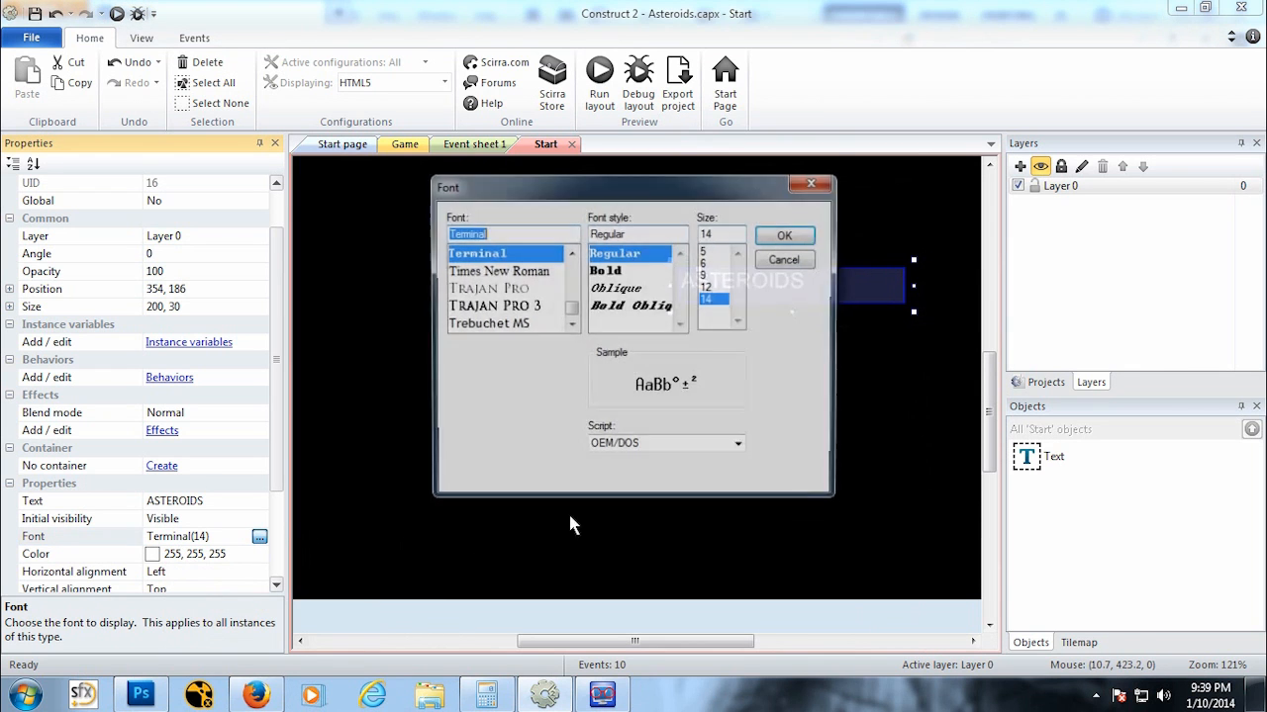
left_click(633, 288)
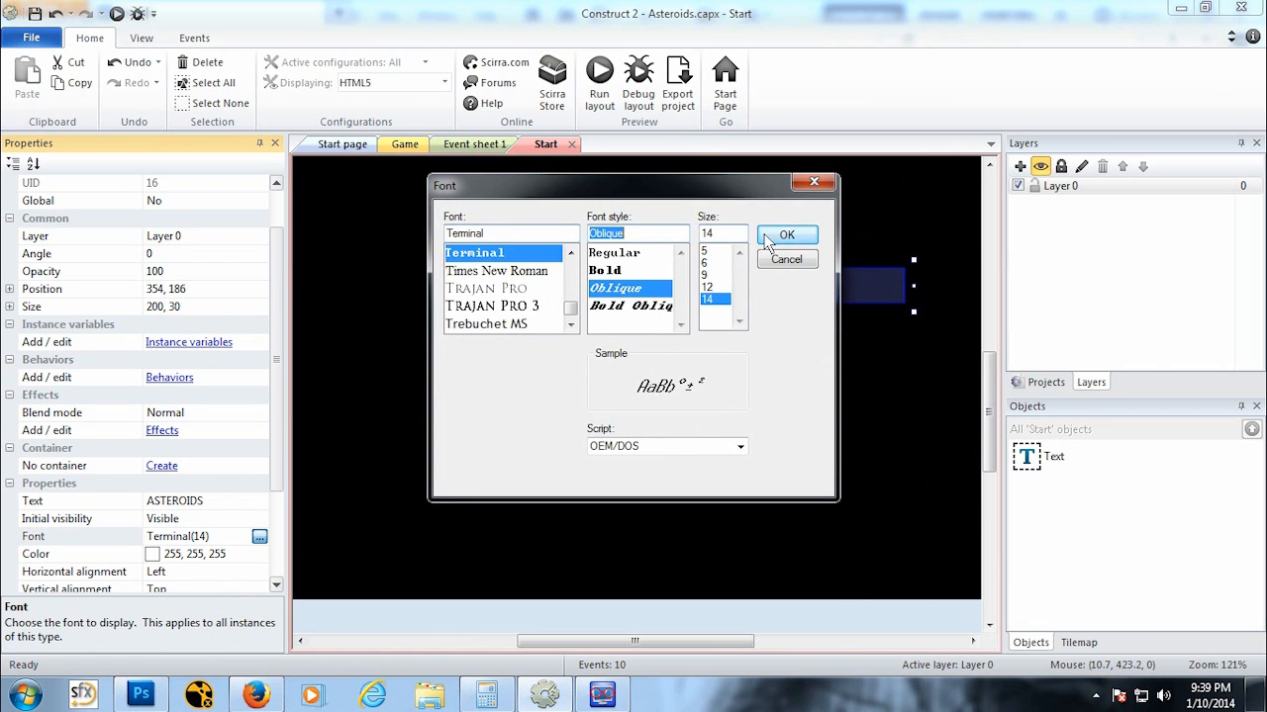
left_click(786, 235)
left_click(258, 553)
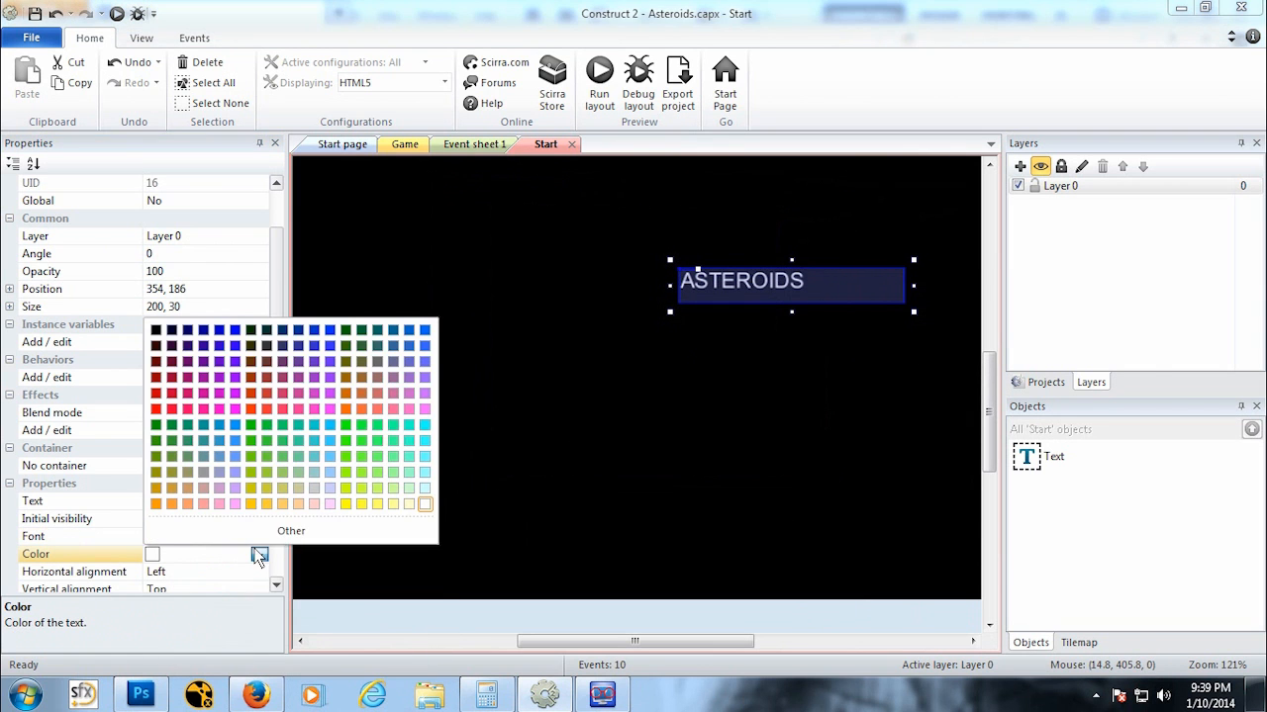
left_click(263, 556)
Step: Try setting the text's font to Orator Std Medium at size 48
left_click(264, 539)
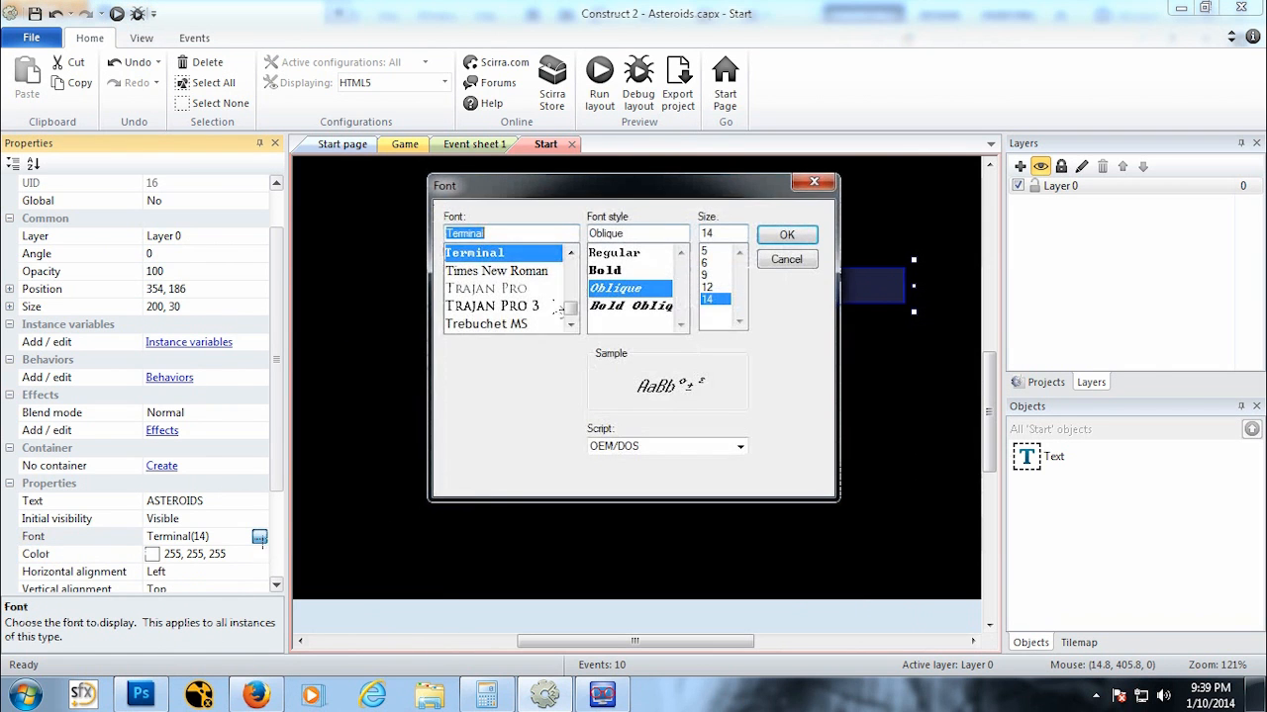
scroll(572, 314, "down", 1)
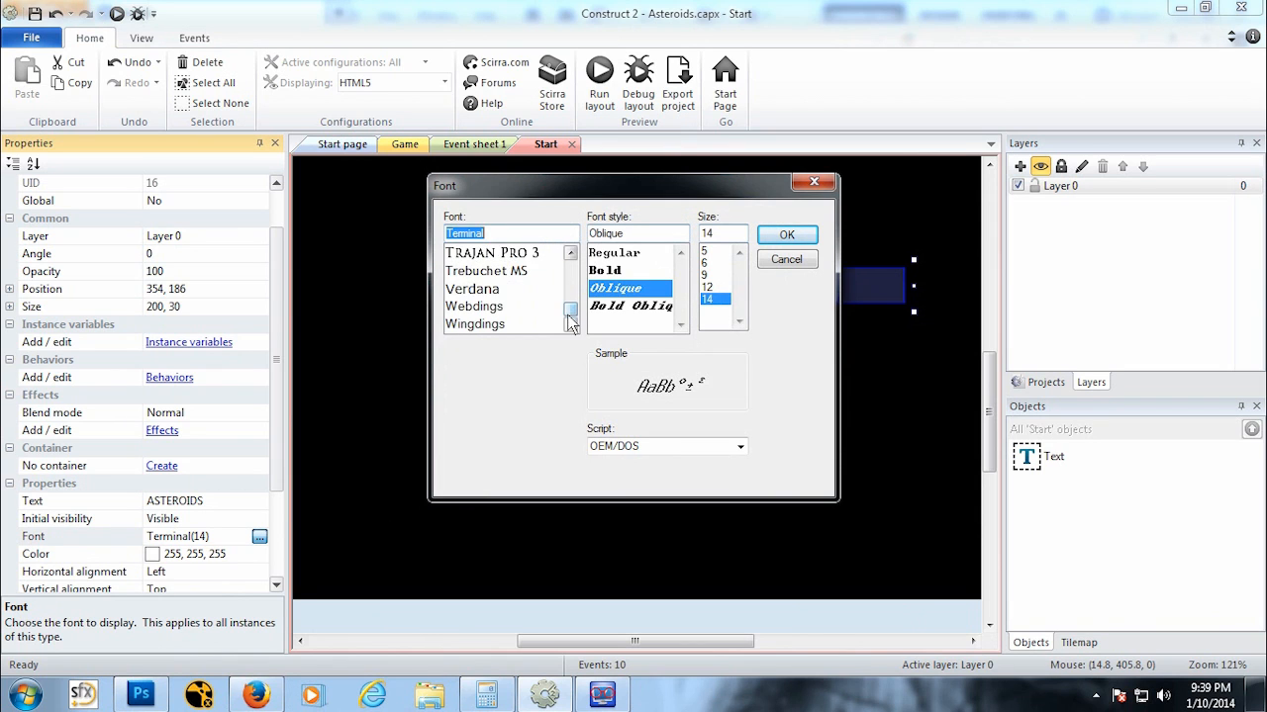
mouse_move(569, 315)
left_mouse_down()
mouse_move(575, 301)
mouse_move(579, 311)
left_mouse_up()
left_click(513, 256)
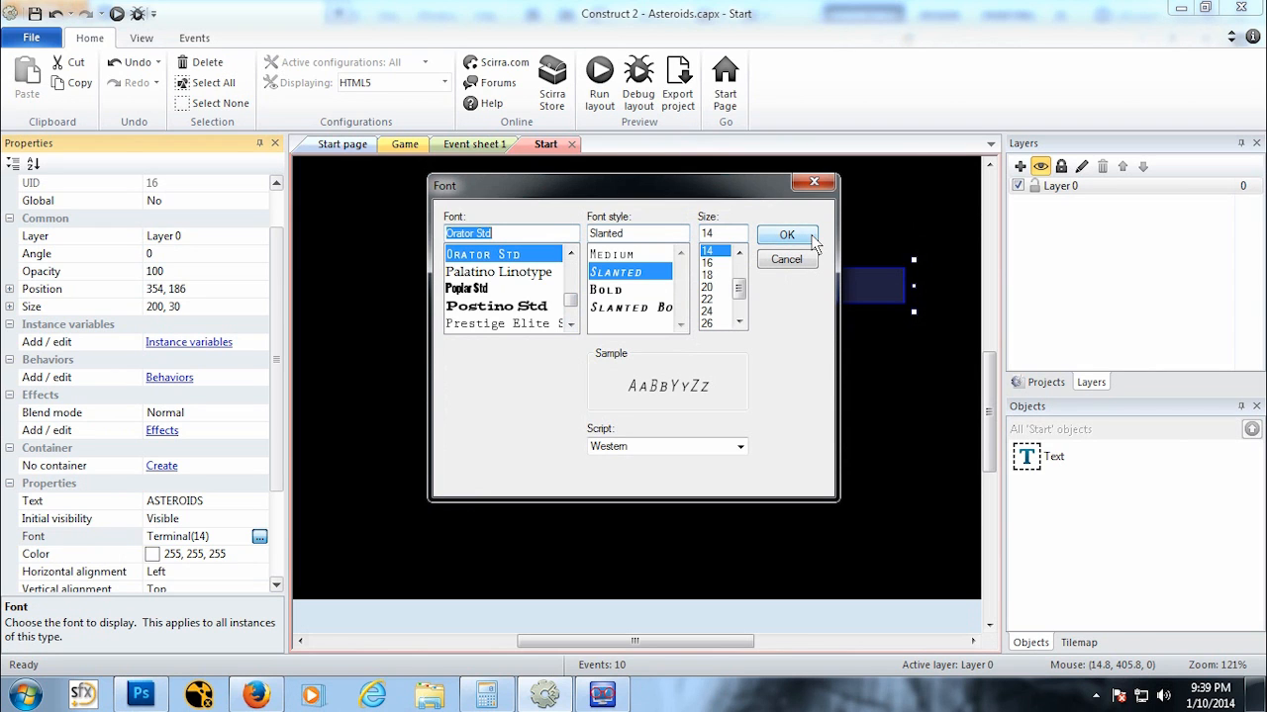
left_click(624, 255)
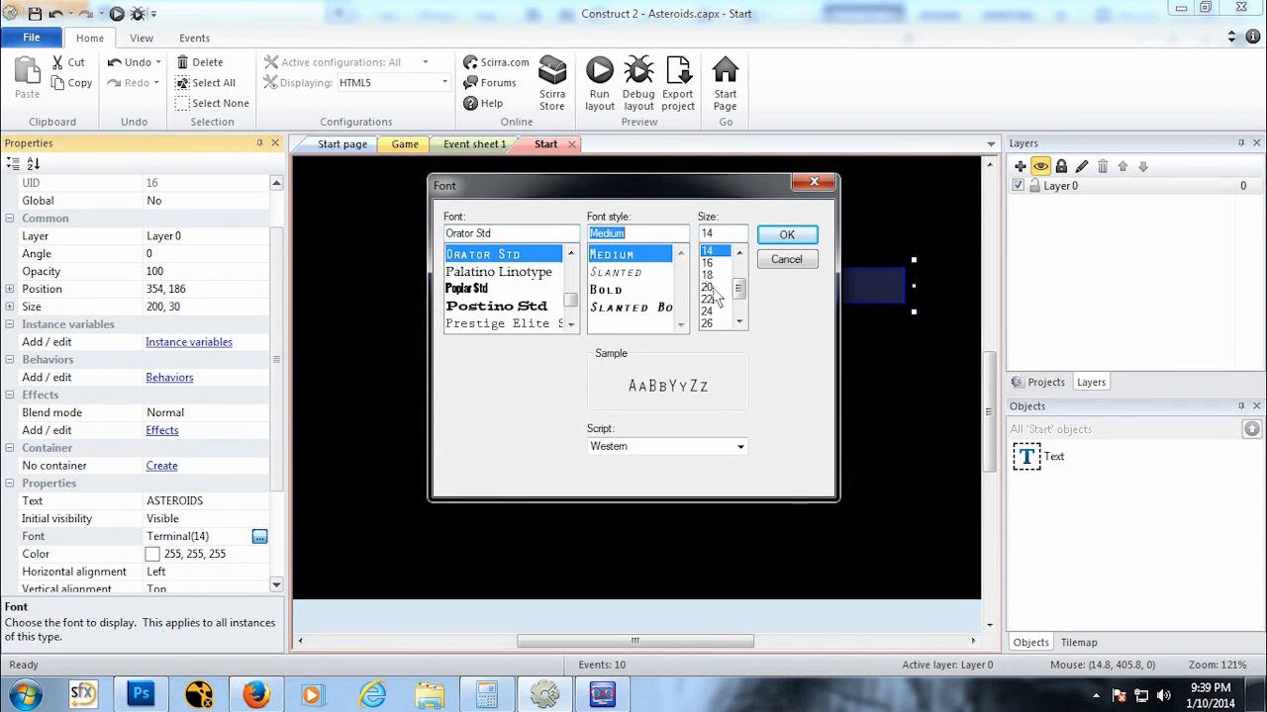
left_click(707, 323)
scroll(739, 297, "down", 1)
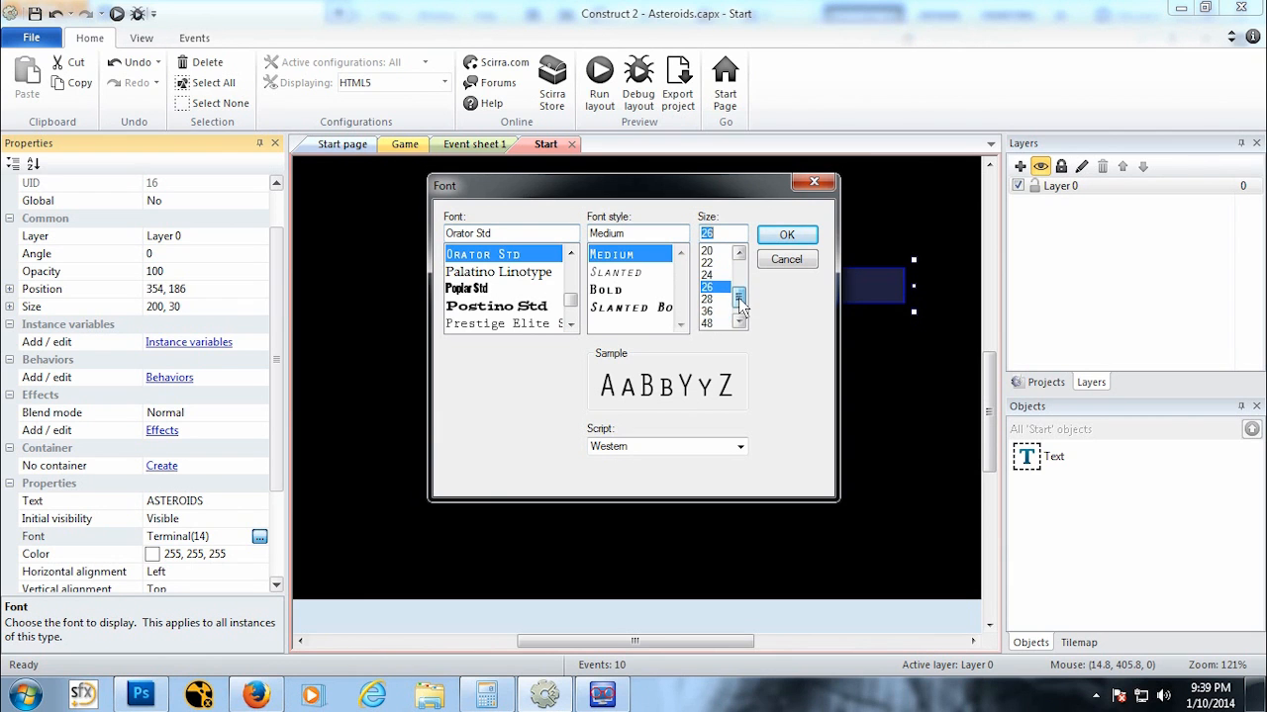
left_click(707, 322)
left_click(784, 236)
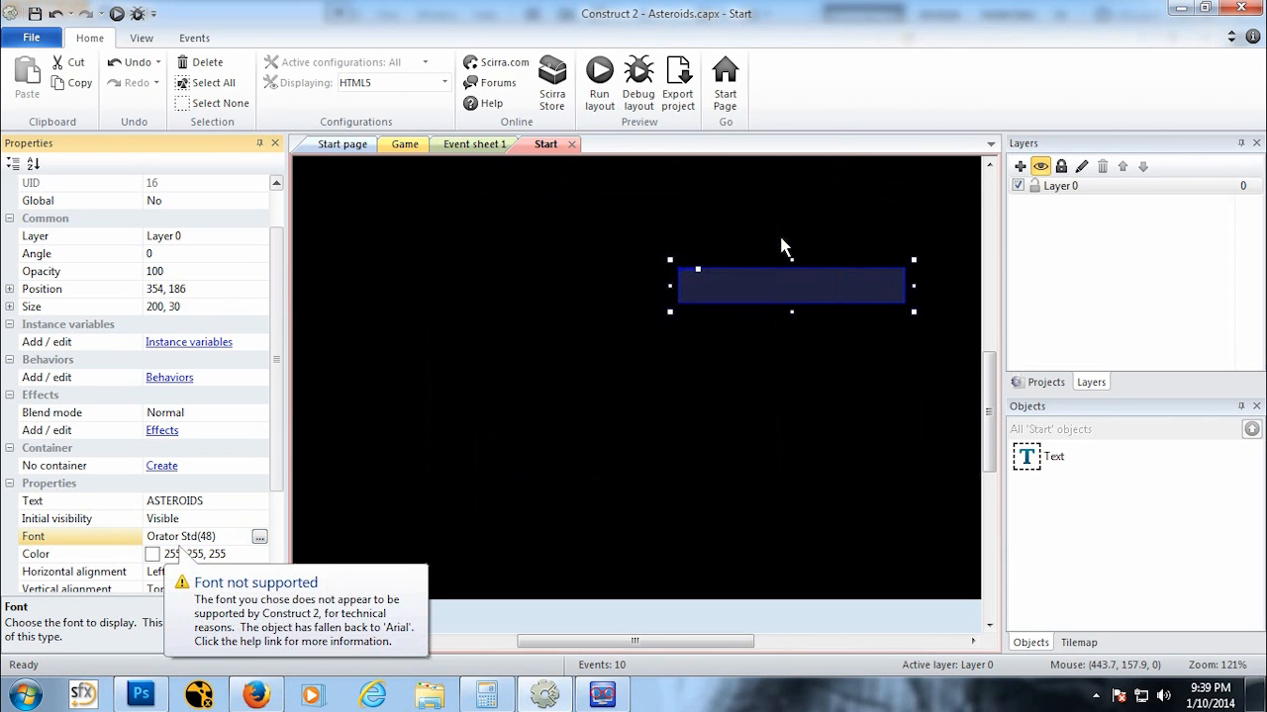
Step: Try reducing the Orator Std font size to 24
left_click(259, 536)
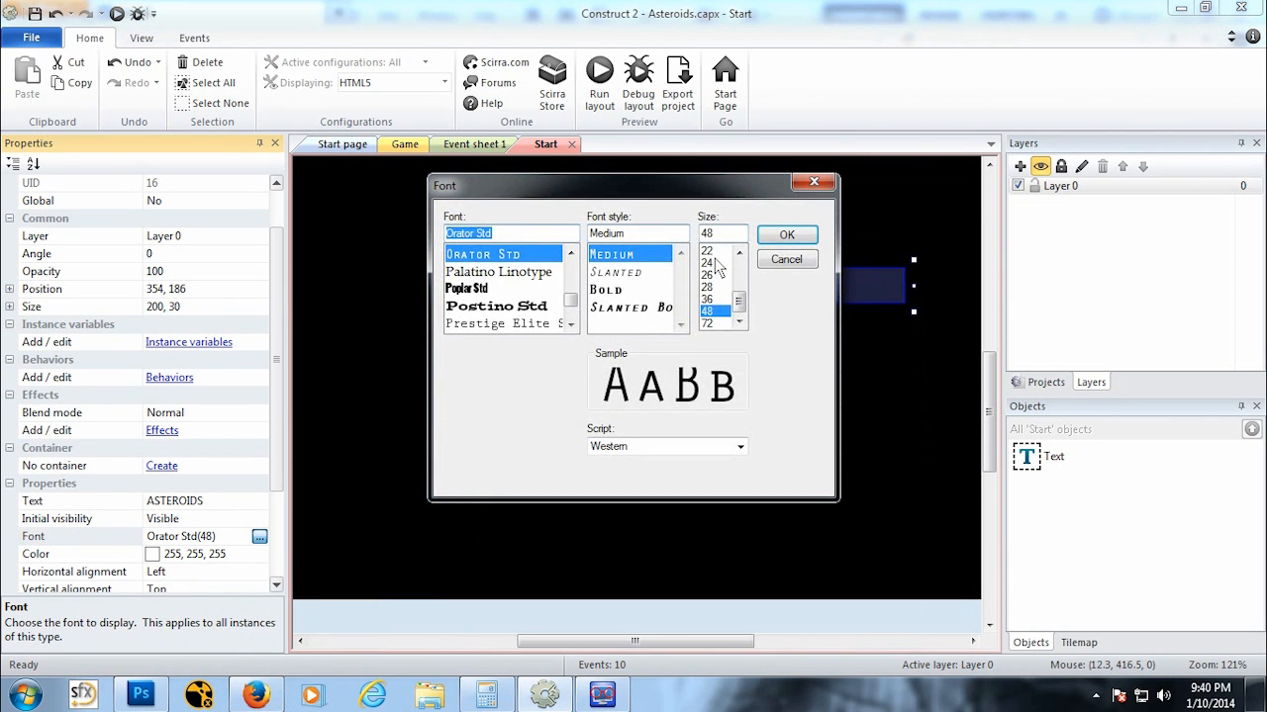
left_click(715, 263)
left_click(786, 235)
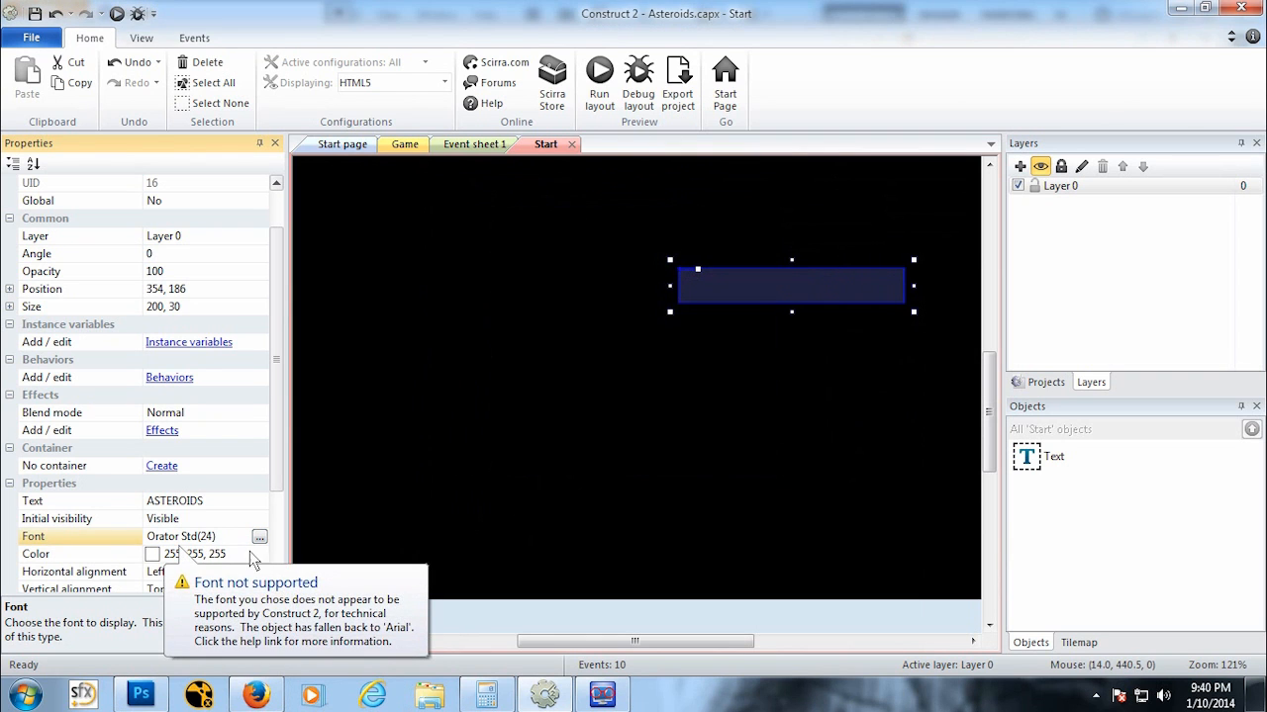
Step: Change the text's font to Courier
left_click(259, 537)
left_click_drag(571, 304, 571, 283)
left_click(568, 254)
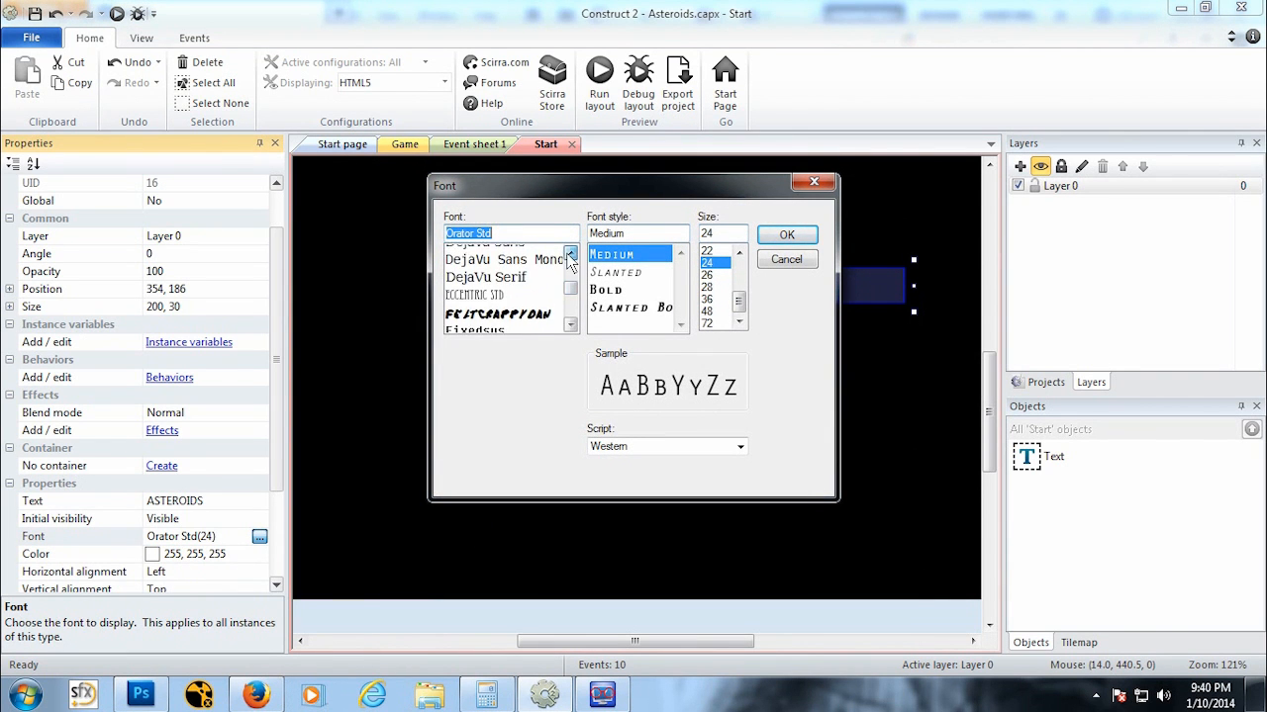
left_click(568, 254)
left_click(569, 257)
left_click(569, 258)
scroll(499, 313, "up", 2)
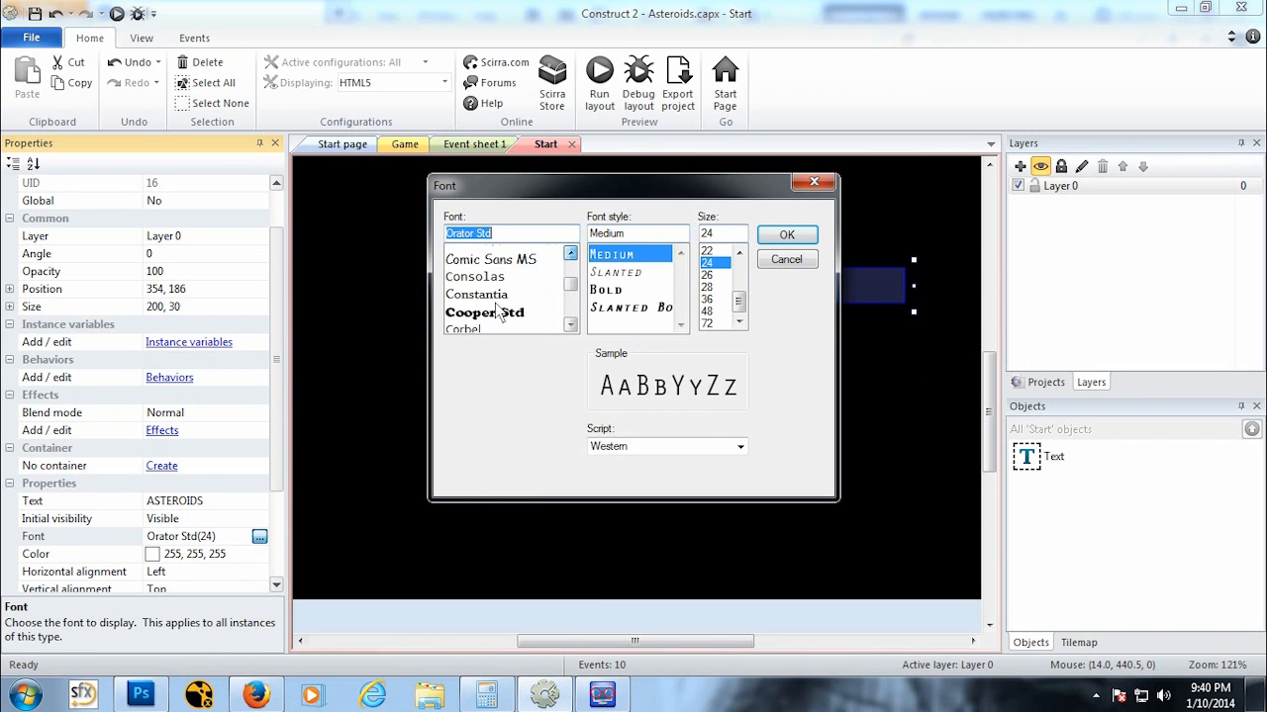
left_click(570, 325)
left_click(570, 324)
left_click(570, 325)
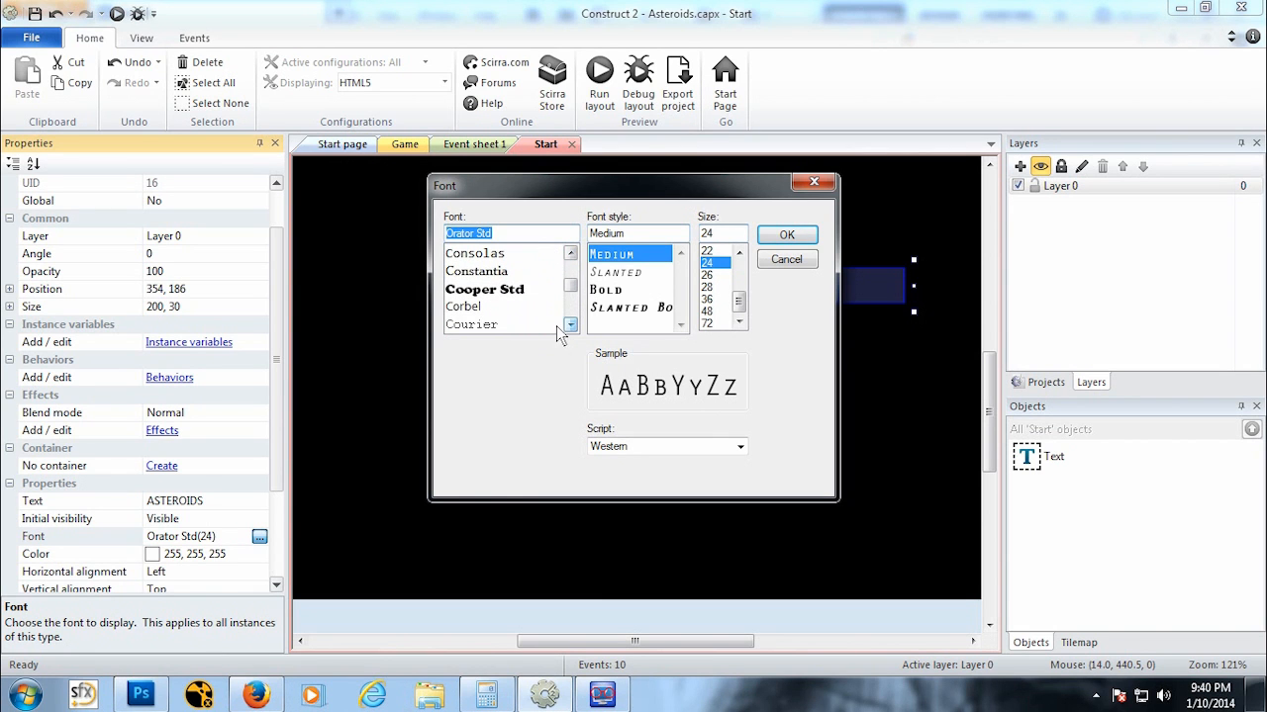
left_click(460, 325)
left_click(787, 237)
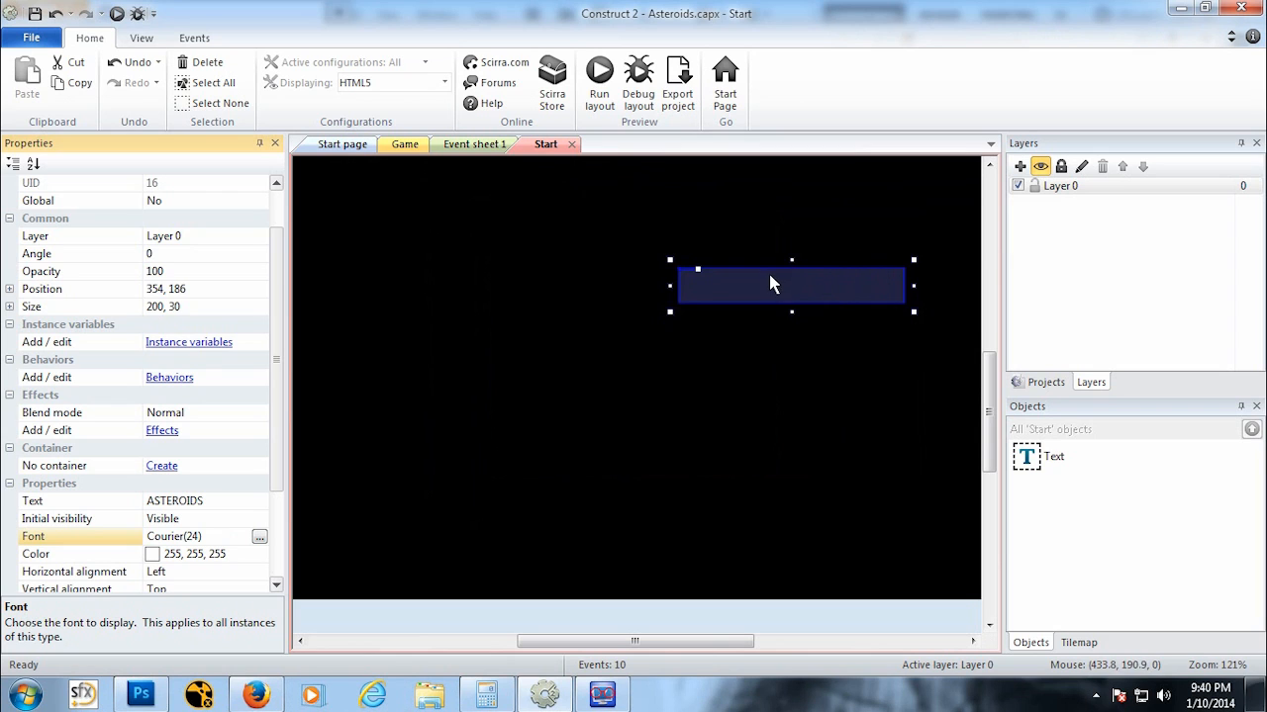
Step: Move and resize the text box toward the upper centre of the layout
left_click_drag(772, 285, 627, 340)
scroll(631, 353, "down", 5, "ctrl")
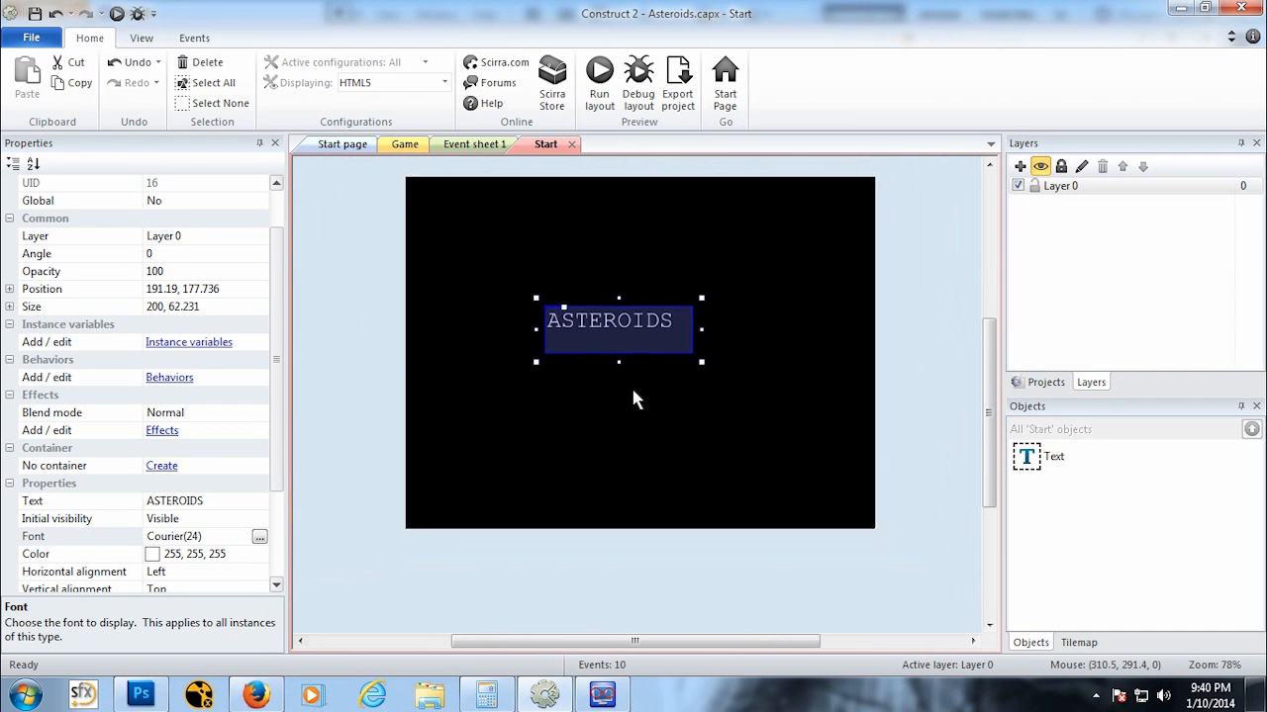
left_click_drag(641, 372, 697, 339)
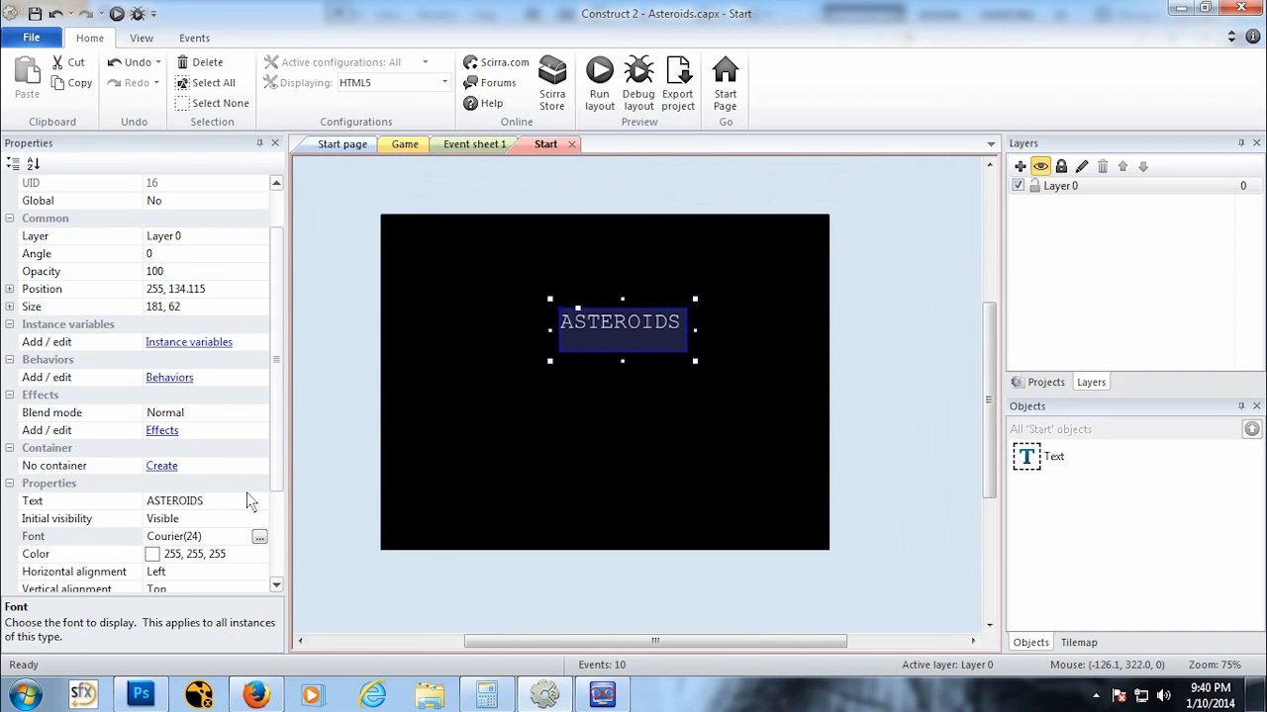
Step: Try setting the Courier font size to 15
left_click(259, 536)
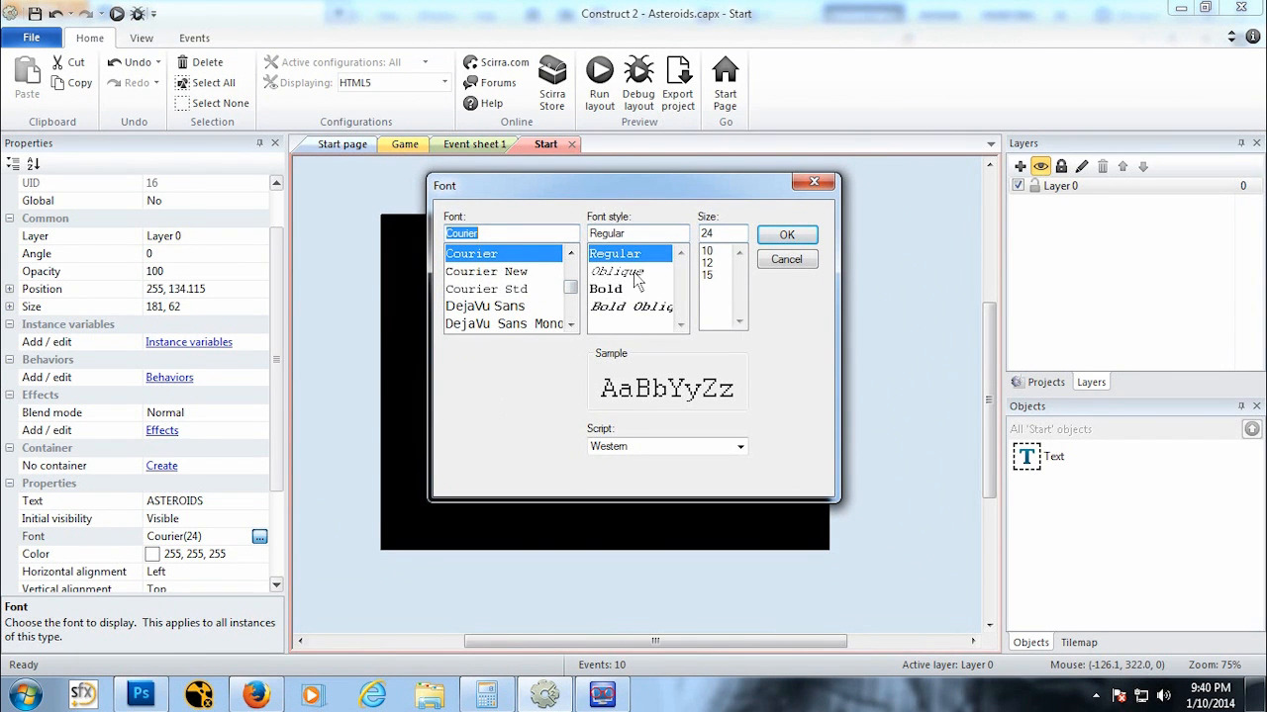
left_click(713, 276)
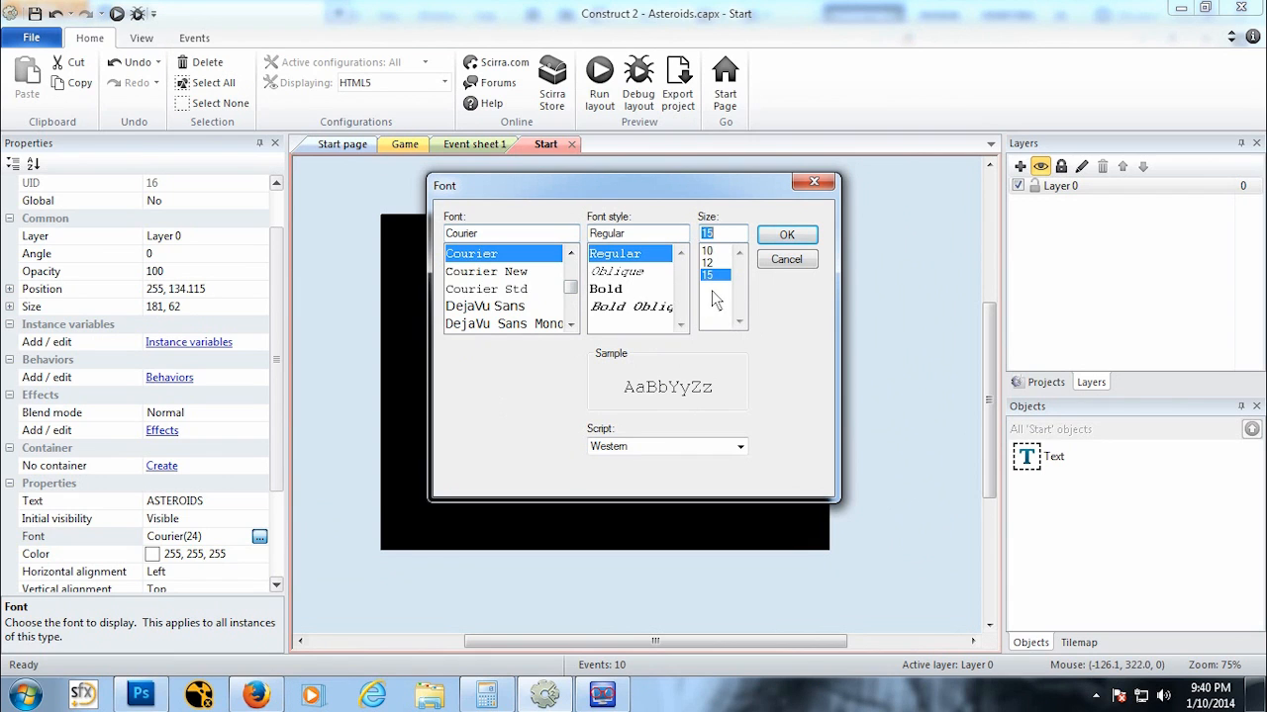
left_click(786, 237)
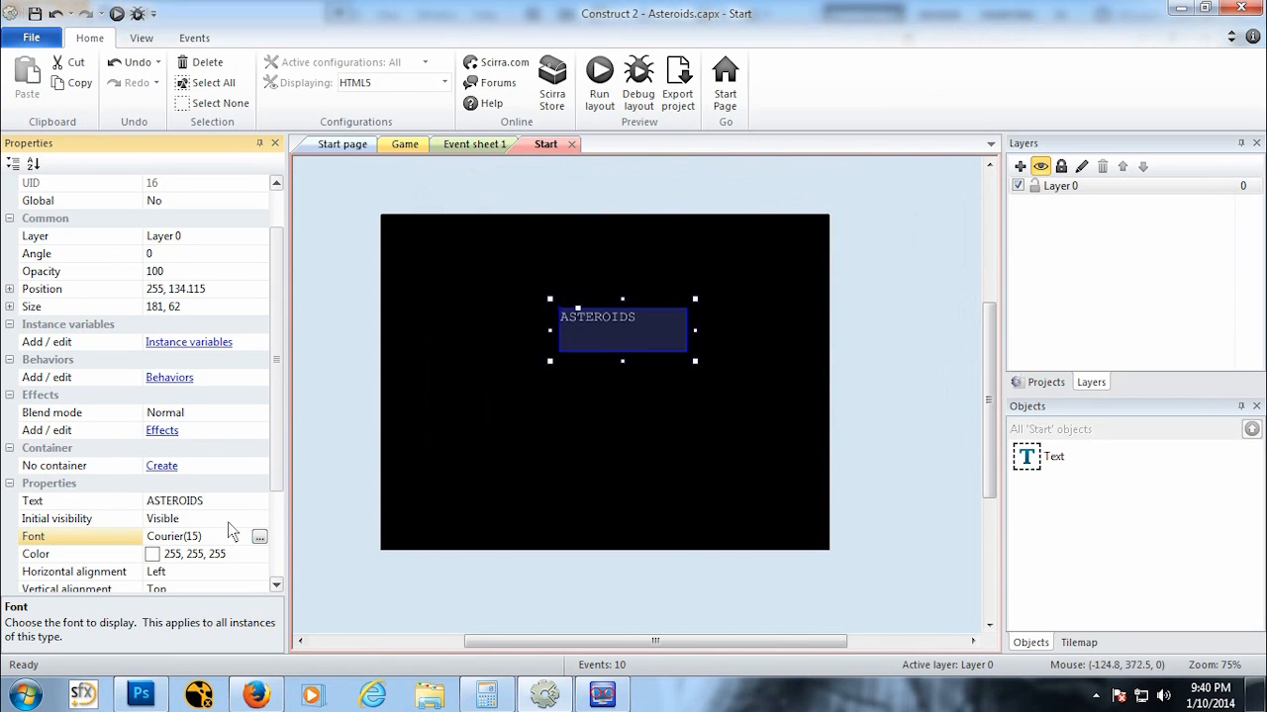
Step: Set the text's Courier font size to 36
left_click(258, 538)
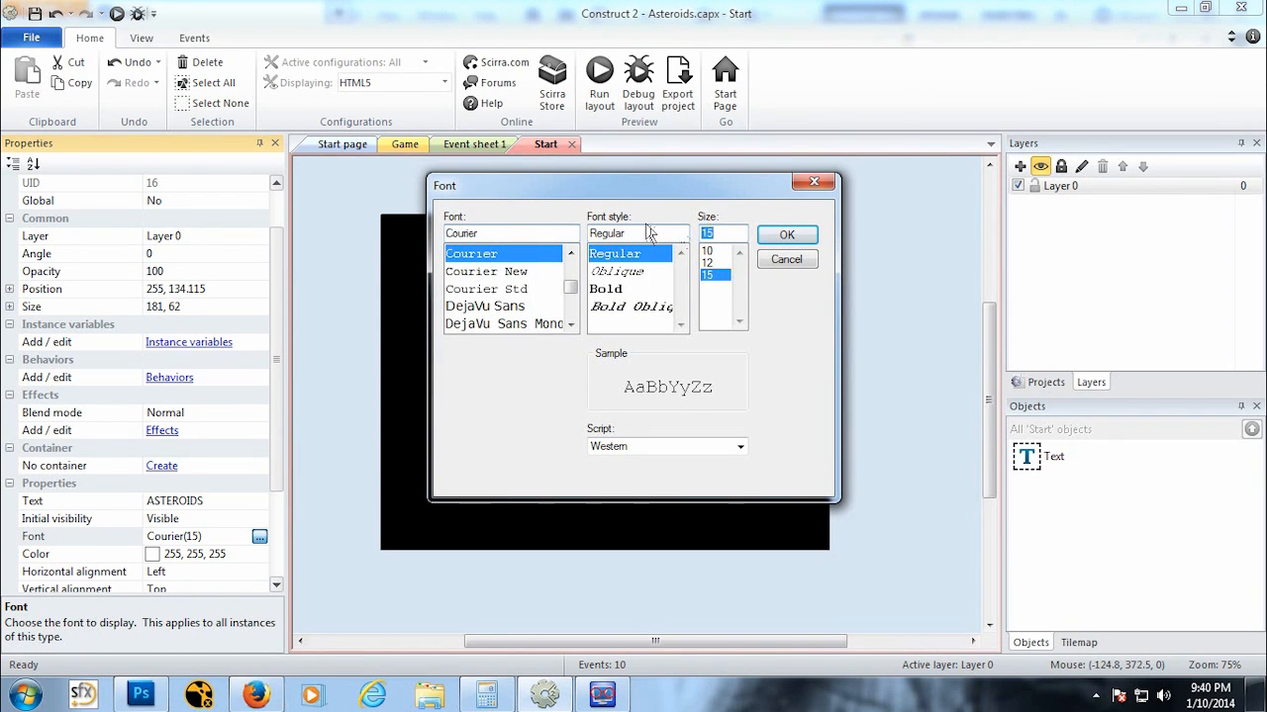
type("36")
left_click(787, 236)
Step: Resize and reposition the ASTEROIDS text box at the top centre of the layout
left_click_drag(623, 362, 613, 442)
left_click_drag(551, 374, 609, 281)
left_click_drag(717, 296, 705, 290)
left_click_drag(609, 362, 610, 297)
Step: Insert a second Text object near the bottom centre of the Start layout
left_click(600, 479)
right_click(580, 452)
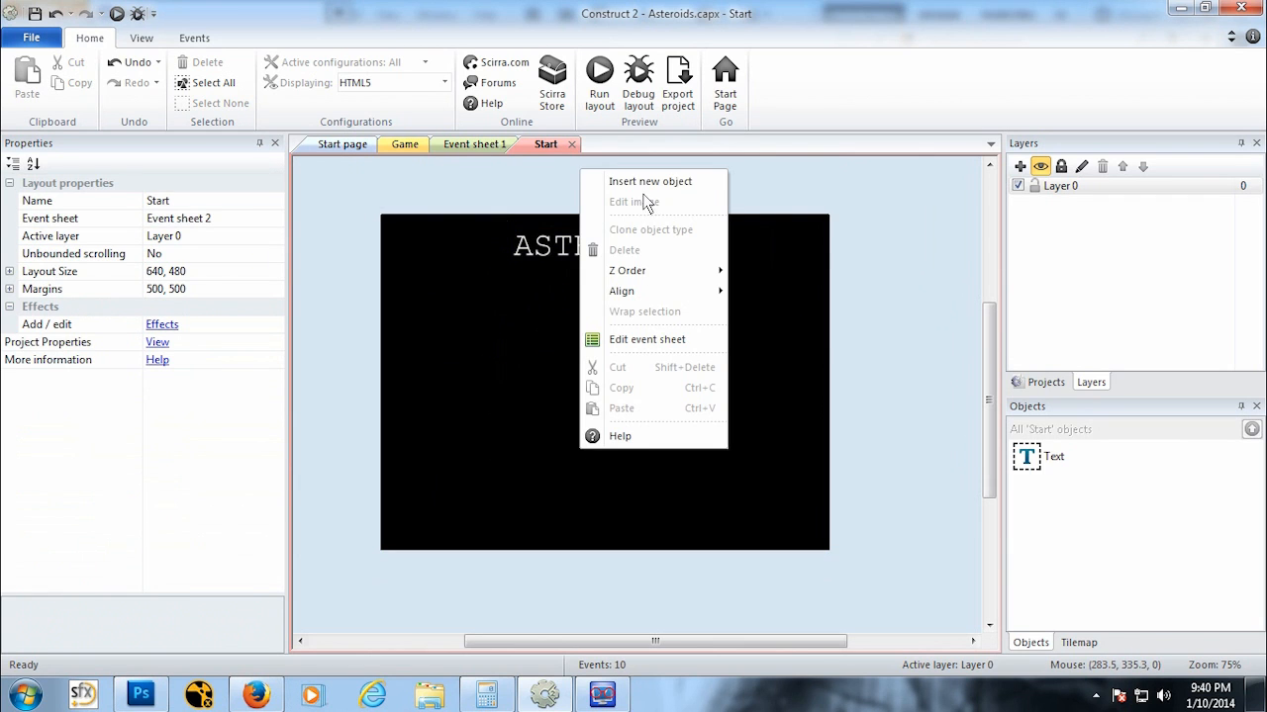
left_click(647, 178)
left_click(756, 391)
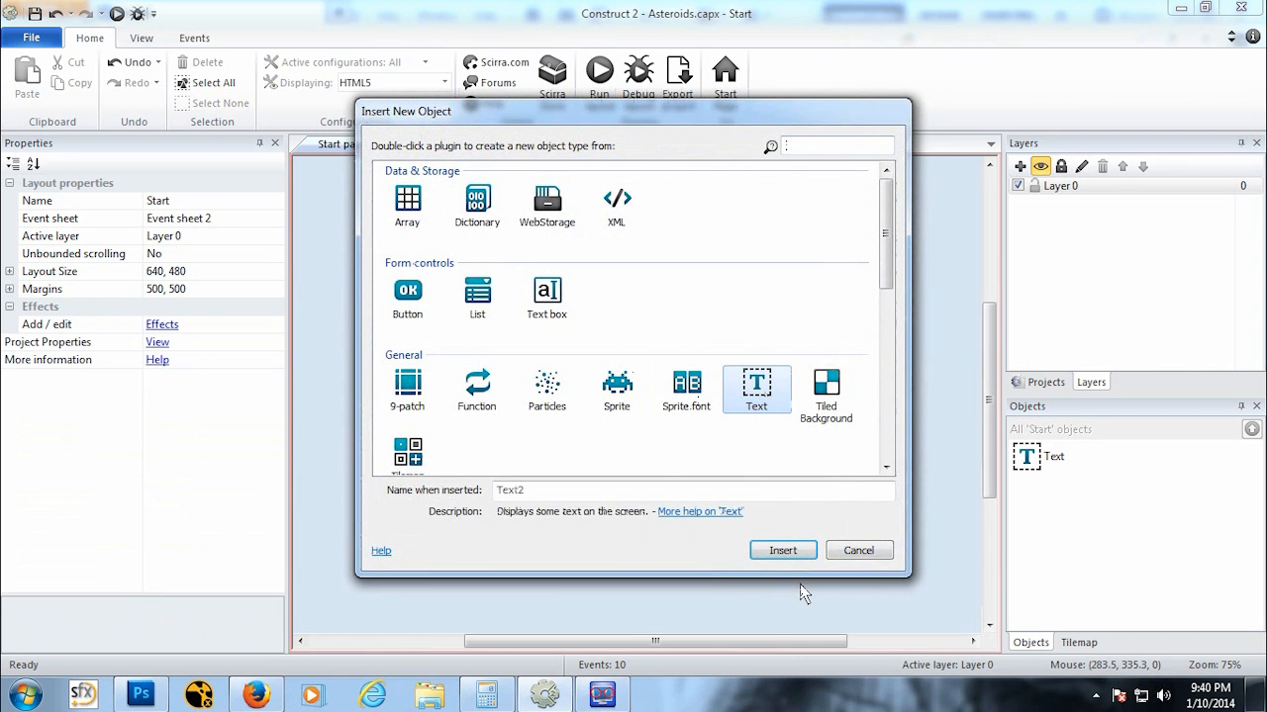
left_click(782, 550)
left_click(566, 461)
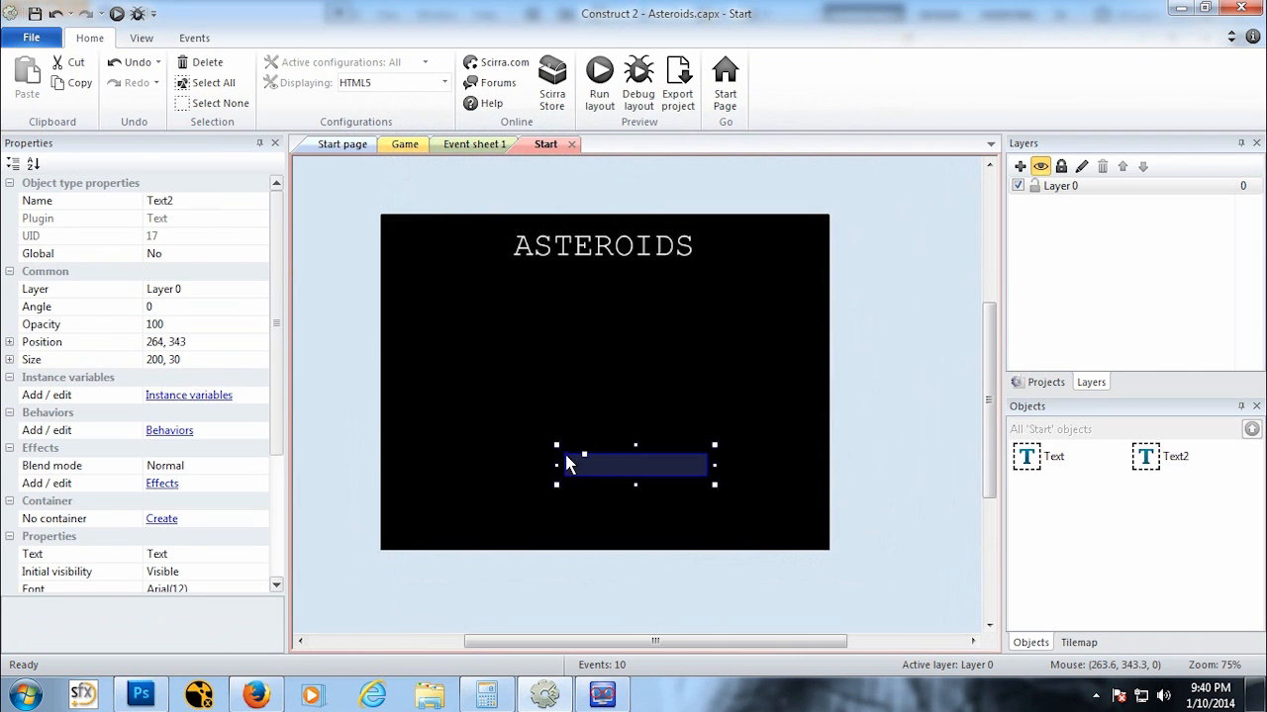
Step: Set the new object's text to Press Start To Play, its font to Courier size 24, and its colour to white
scroll(279, 458, "down", 3)
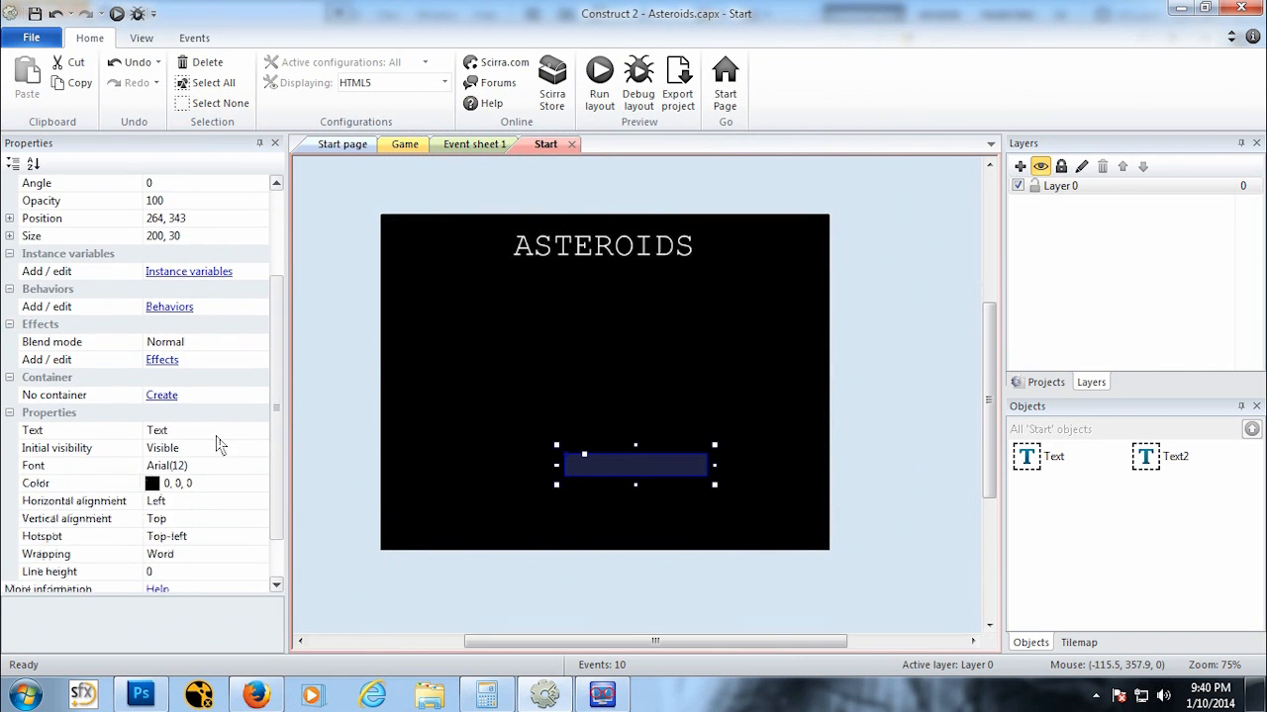
left_click(215, 435)
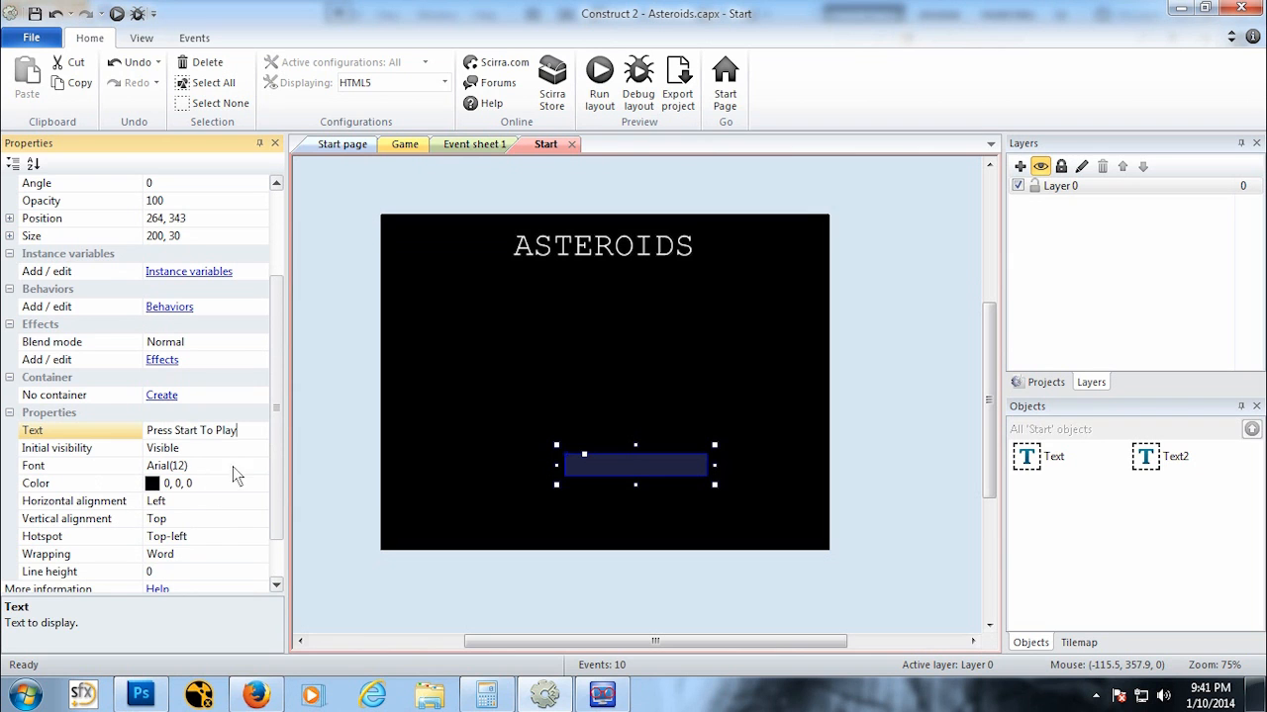
left_click(232, 466)
left_click(259, 465)
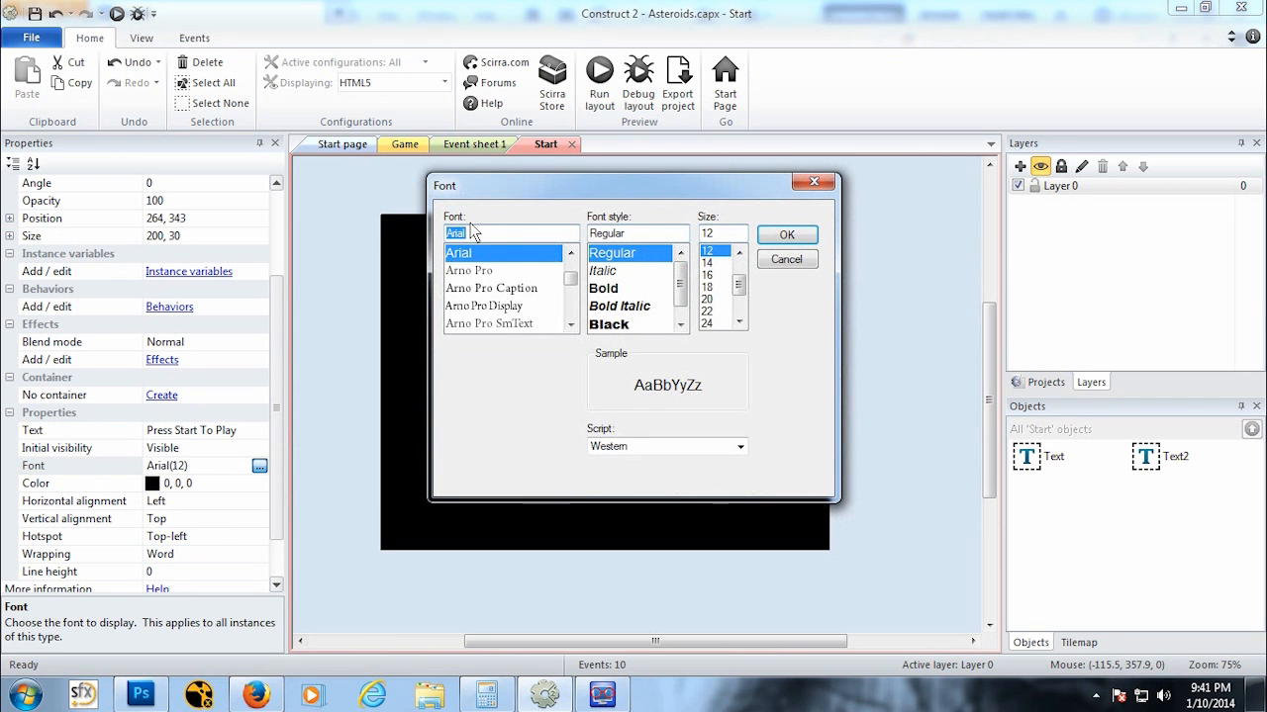
type("Cou")
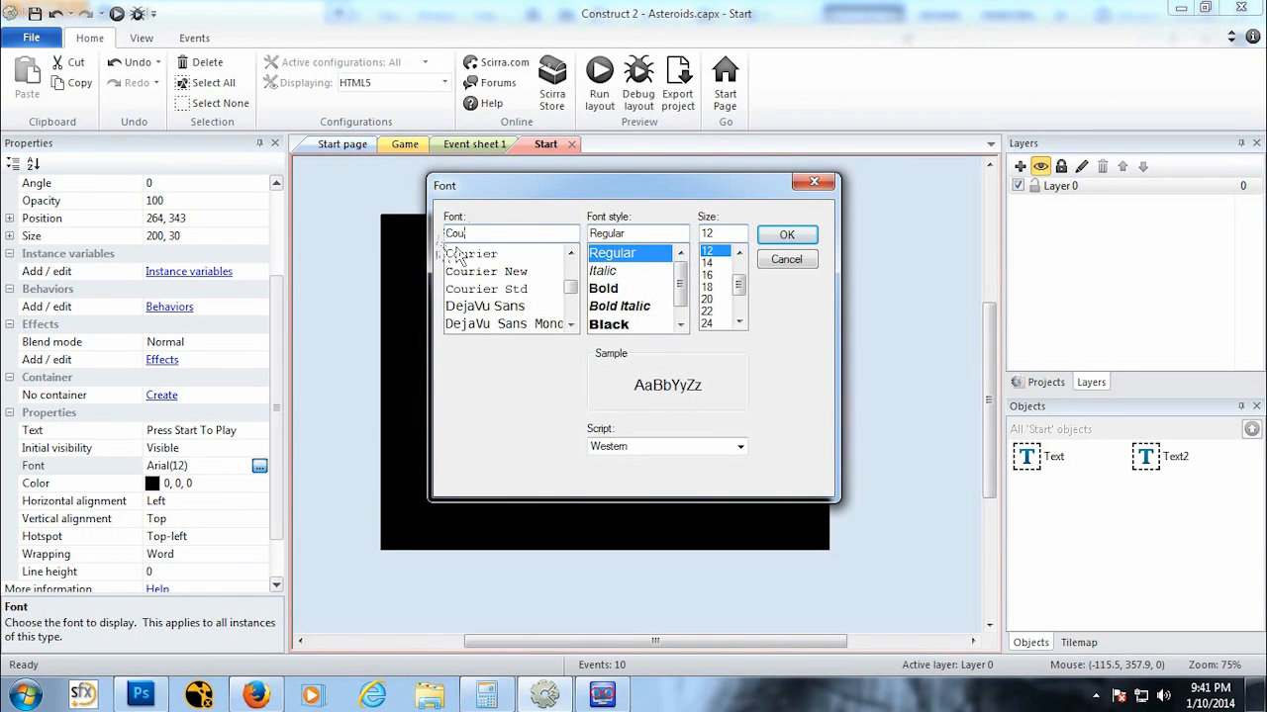
left_click(458, 254)
left_click(727, 237)
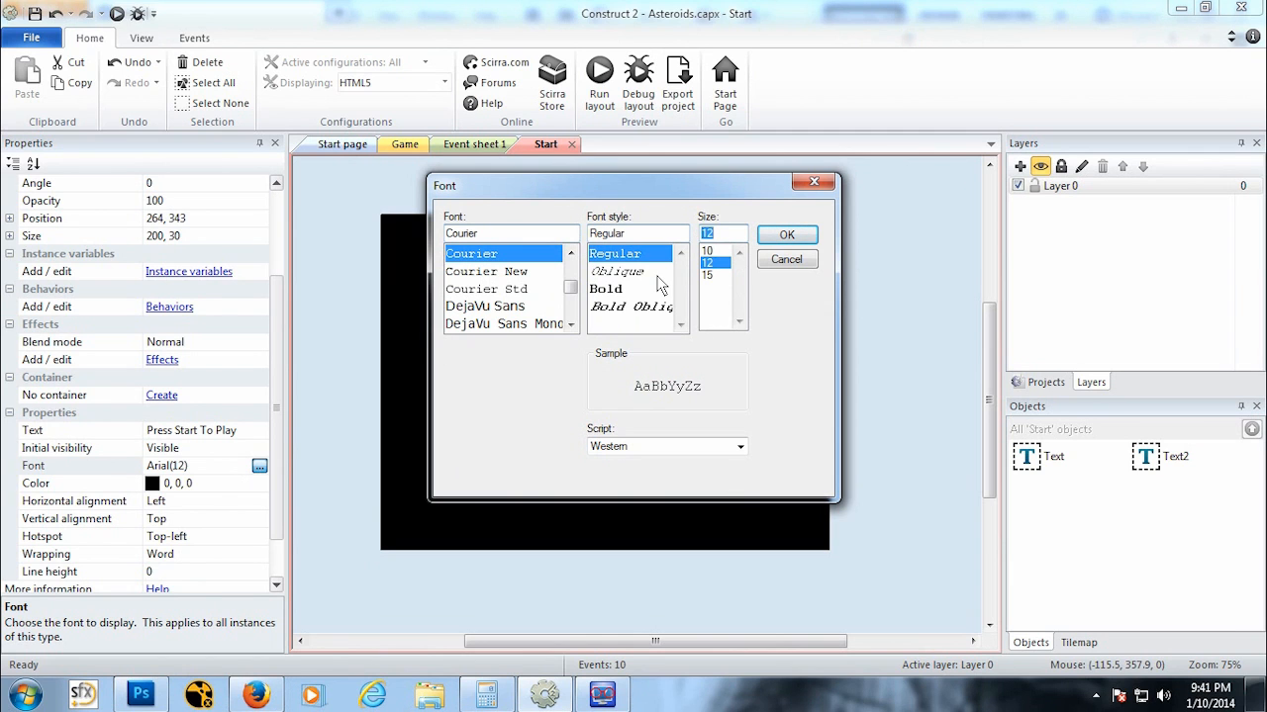
type("2")
left_click(810, 235)
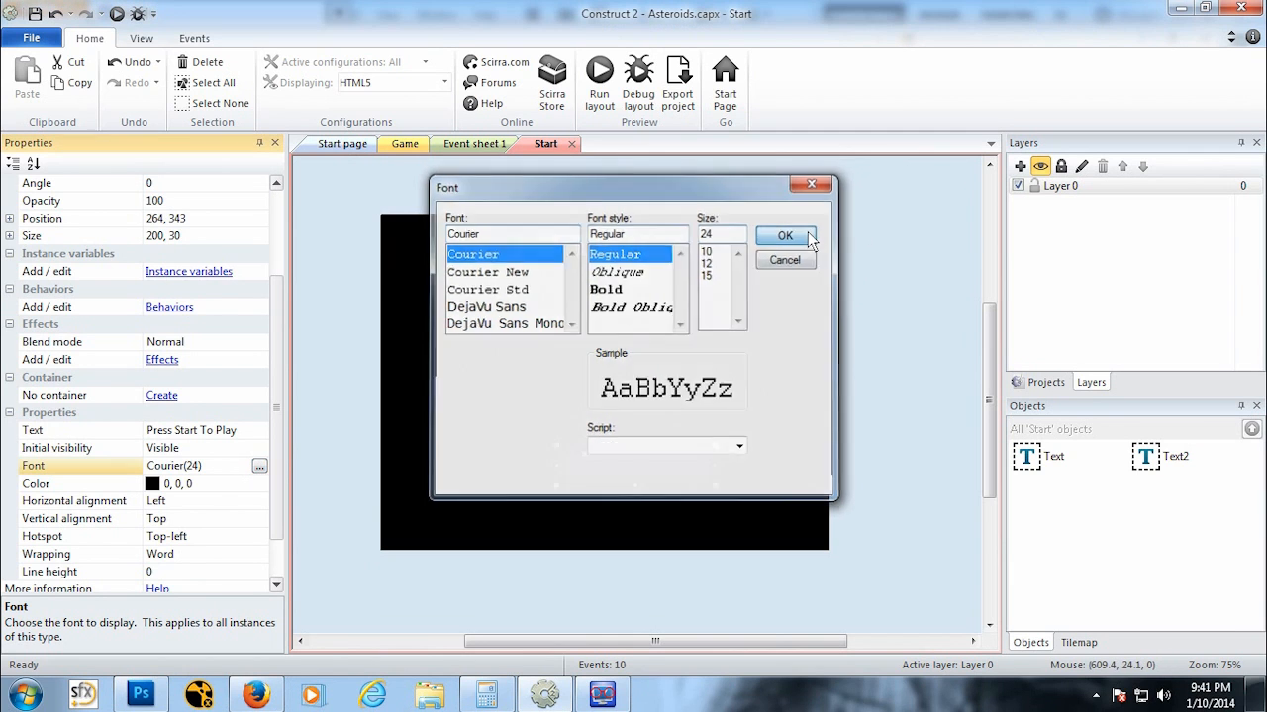
left_click(258, 483)
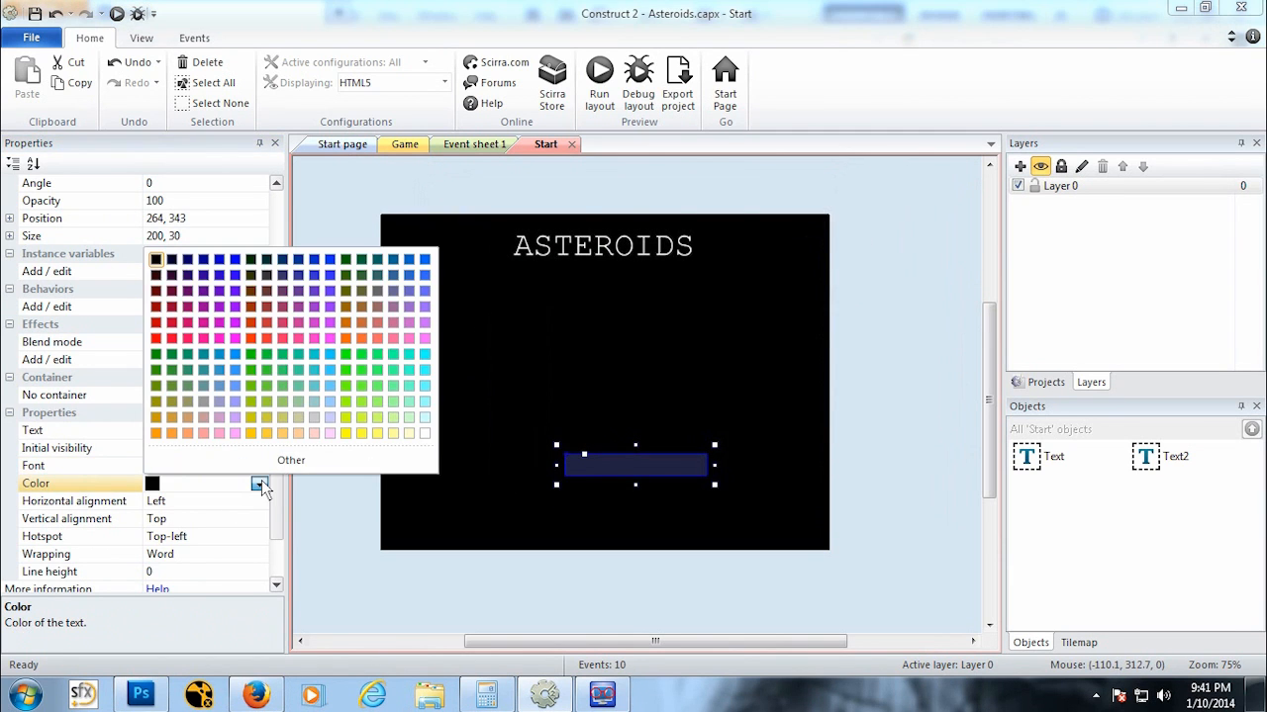
left_click(425, 432)
Step: Resize and reposition the Press Start To Play text box to about 394 by 59 near the bottom centre
left_click_drag(559, 470, 467, 459)
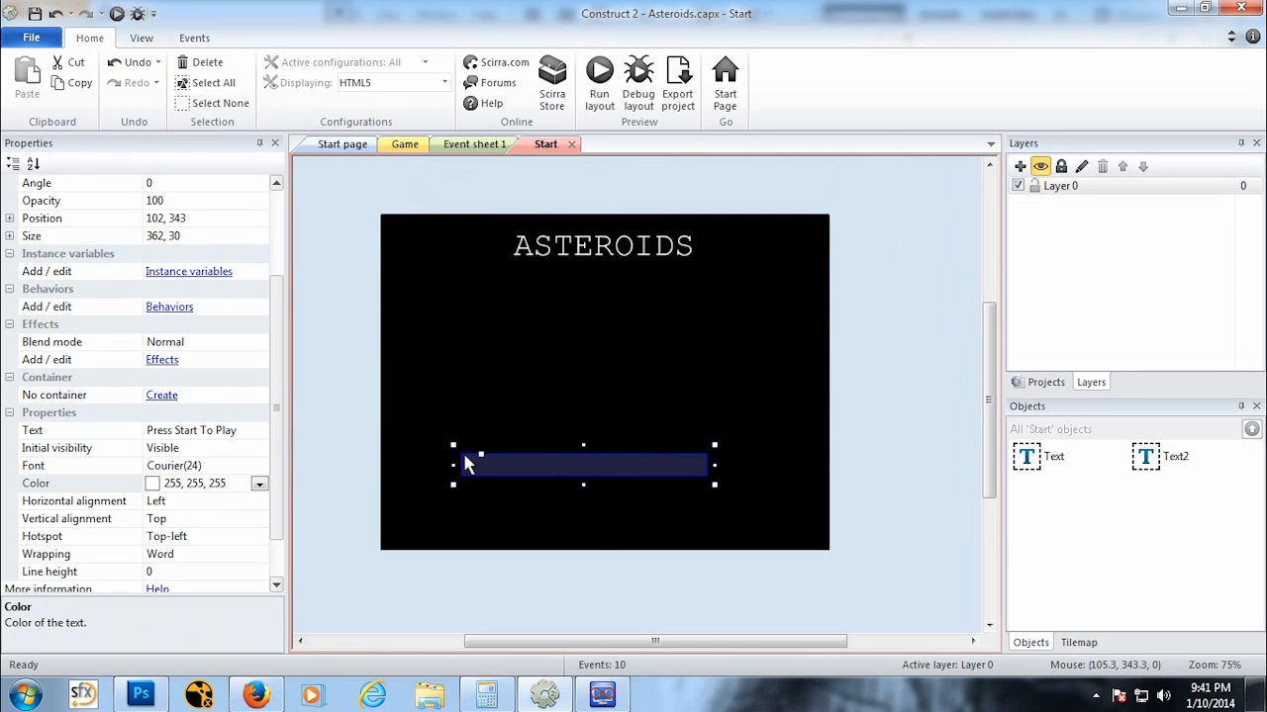
mouse_move(589, 485)
left_mouse_down()
mouse_move(591, 533)
mouse_move(593, 507)
left_mouse_up()
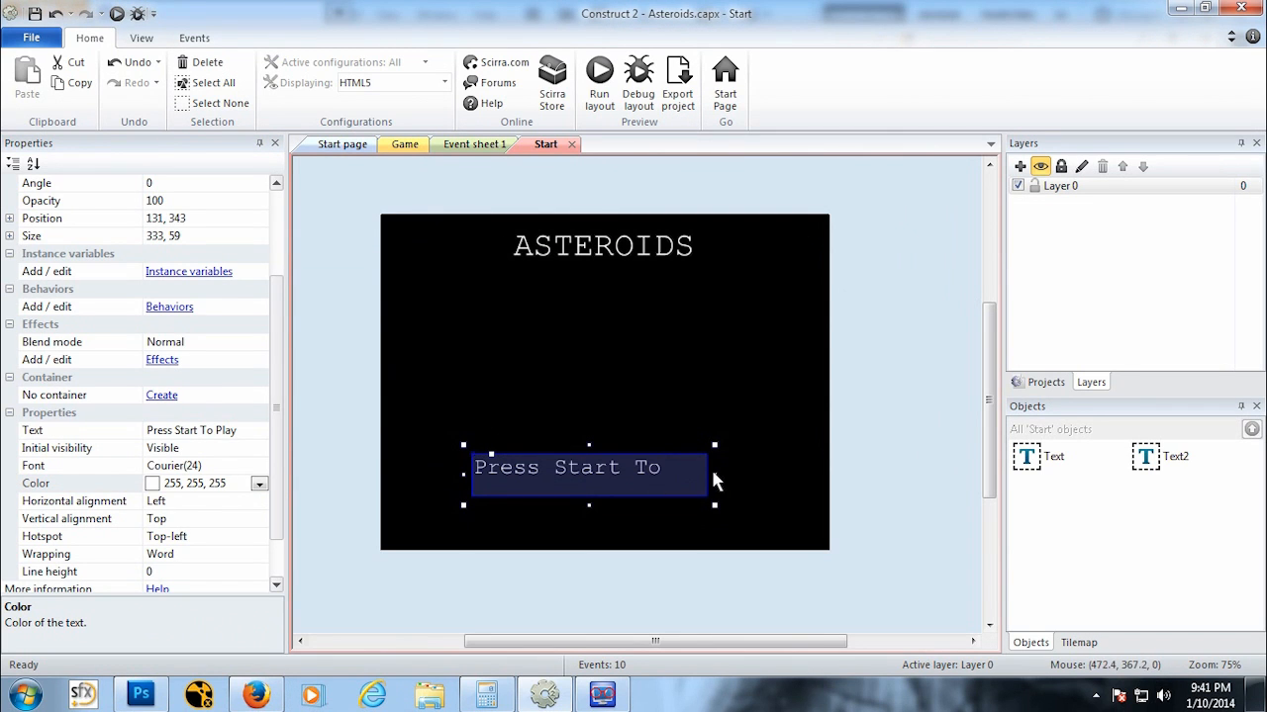
left_click_drag(713, 481, 756, 481)
left_click_drag(667, 473, 670, 476)
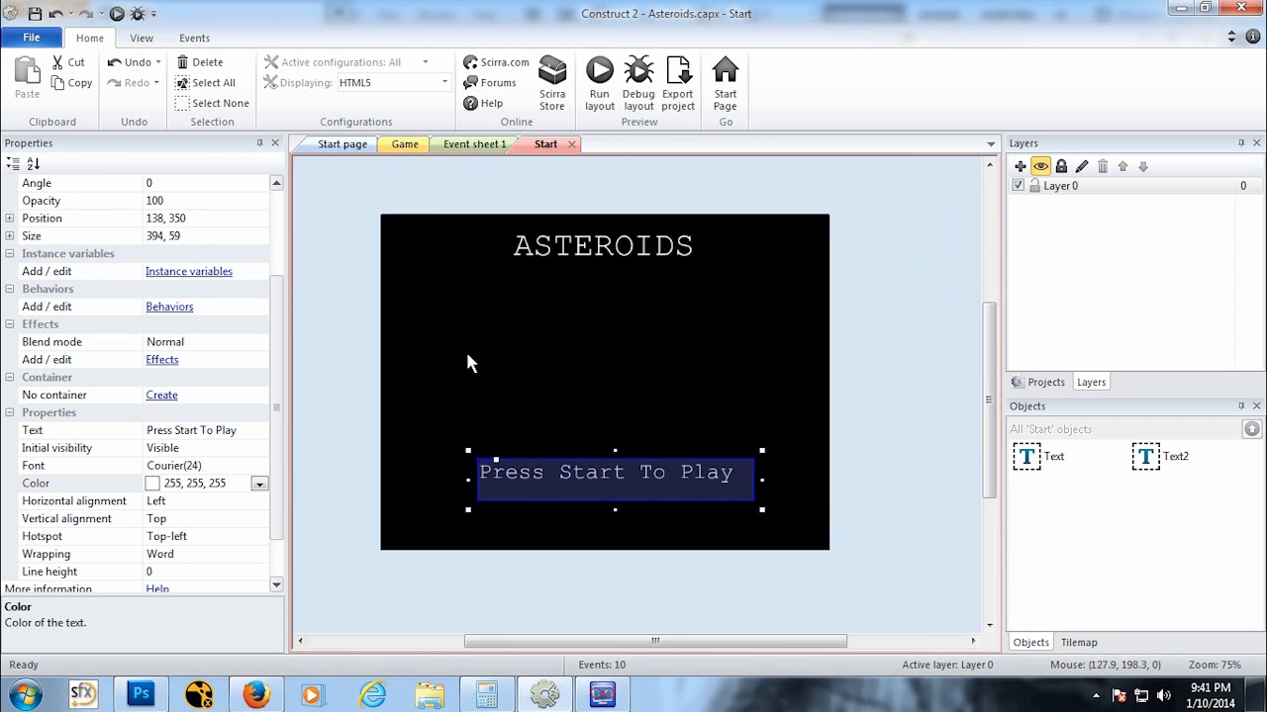
Step: Browse the list of available effects for the Press Start To Play text without adding one
left_click(351, 369)
left_click(552, 464)
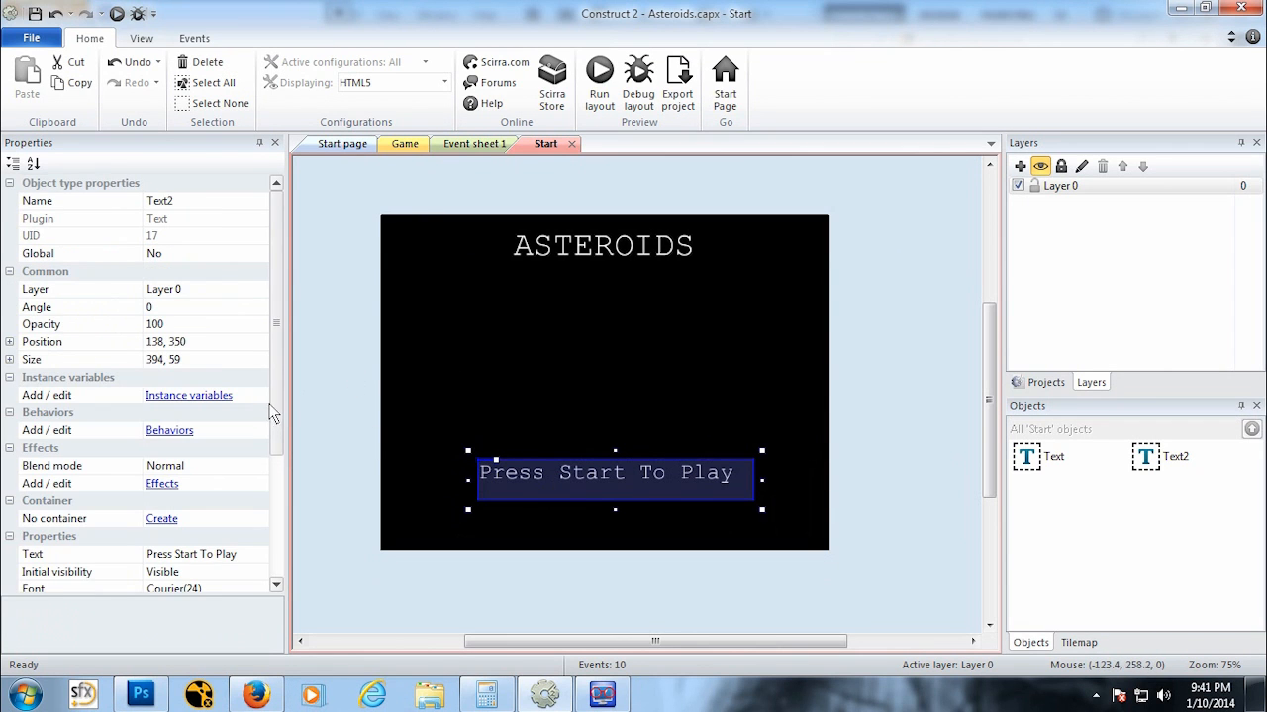
scroll(210, 448, "down", 1)
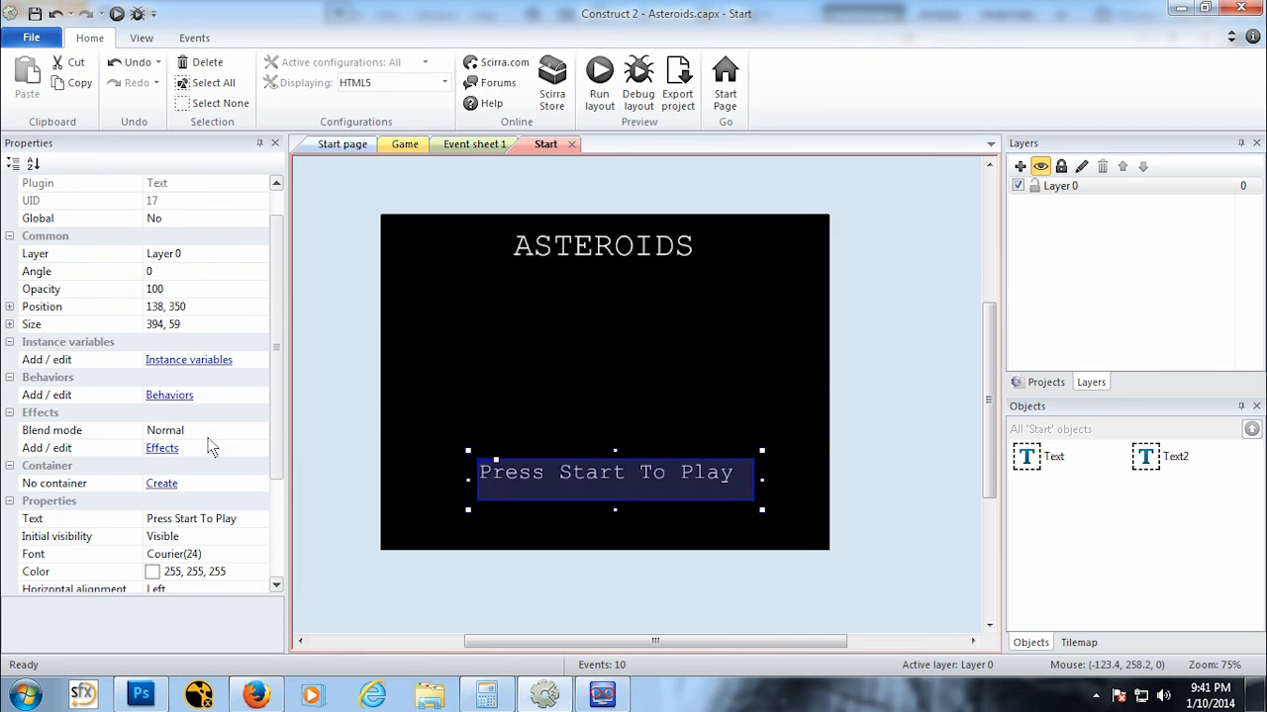
left_click(165, 452)
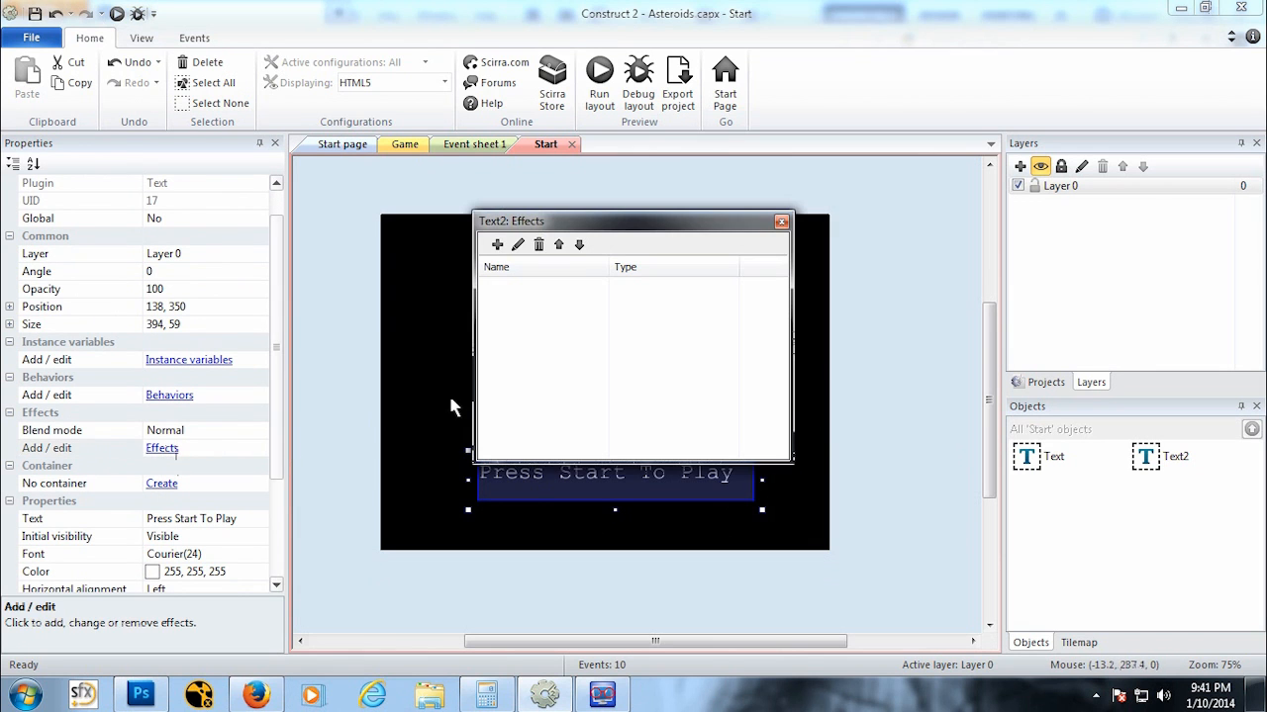
left_click(491, 247)
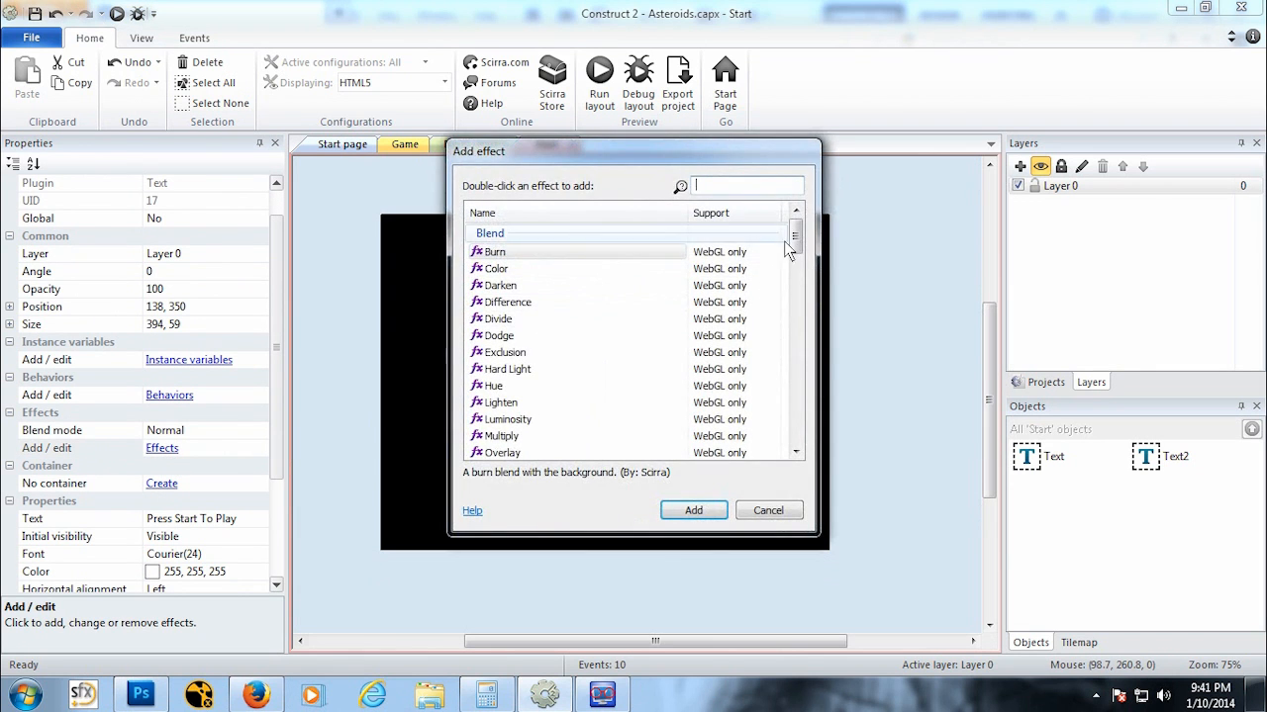
left_click_drag(792, 243, 796, 328)
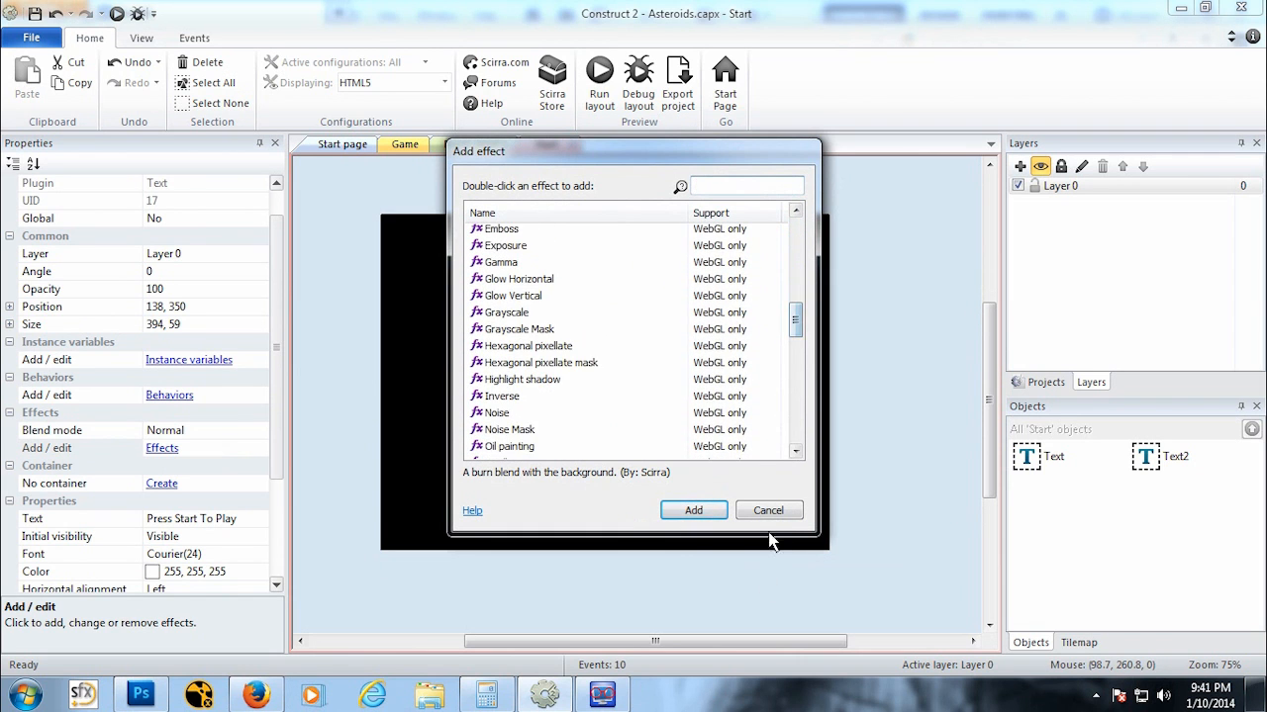
left_click(768, 510)
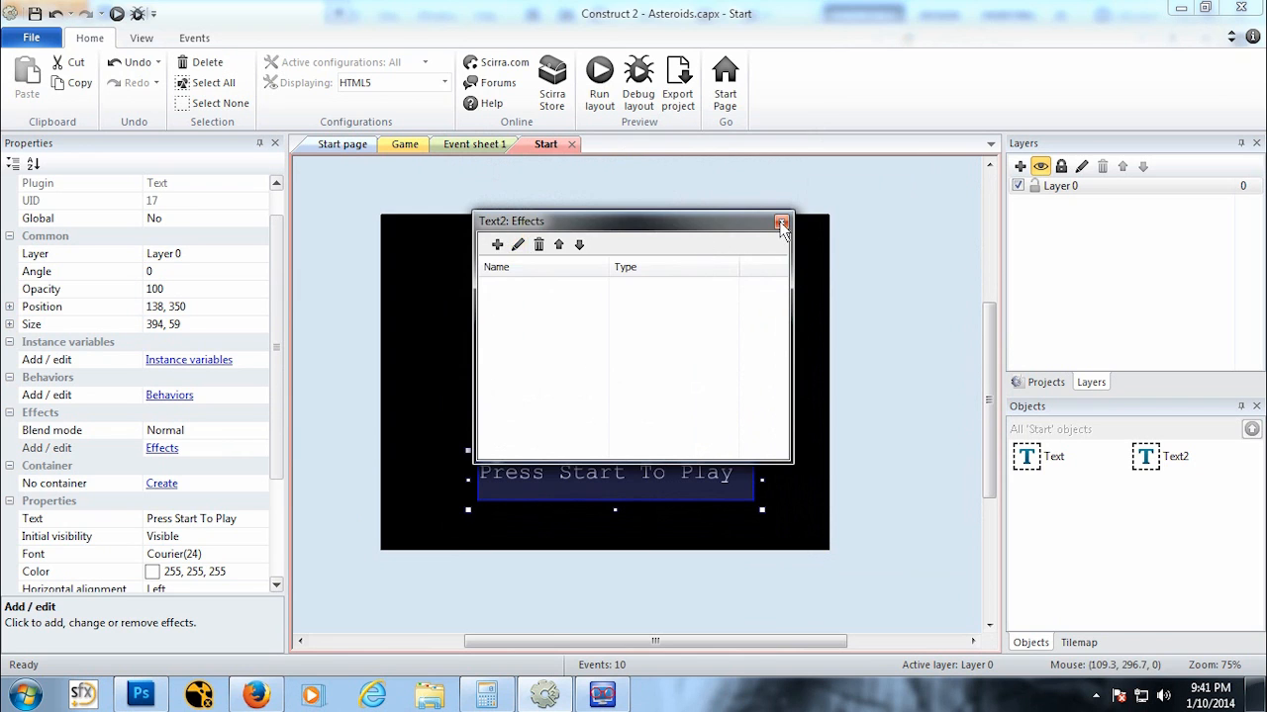
left_click(782, 223)
Step: Add the Flash behavior to the Press Start To Play text
left_click_drag(274, 461, 277, 491)
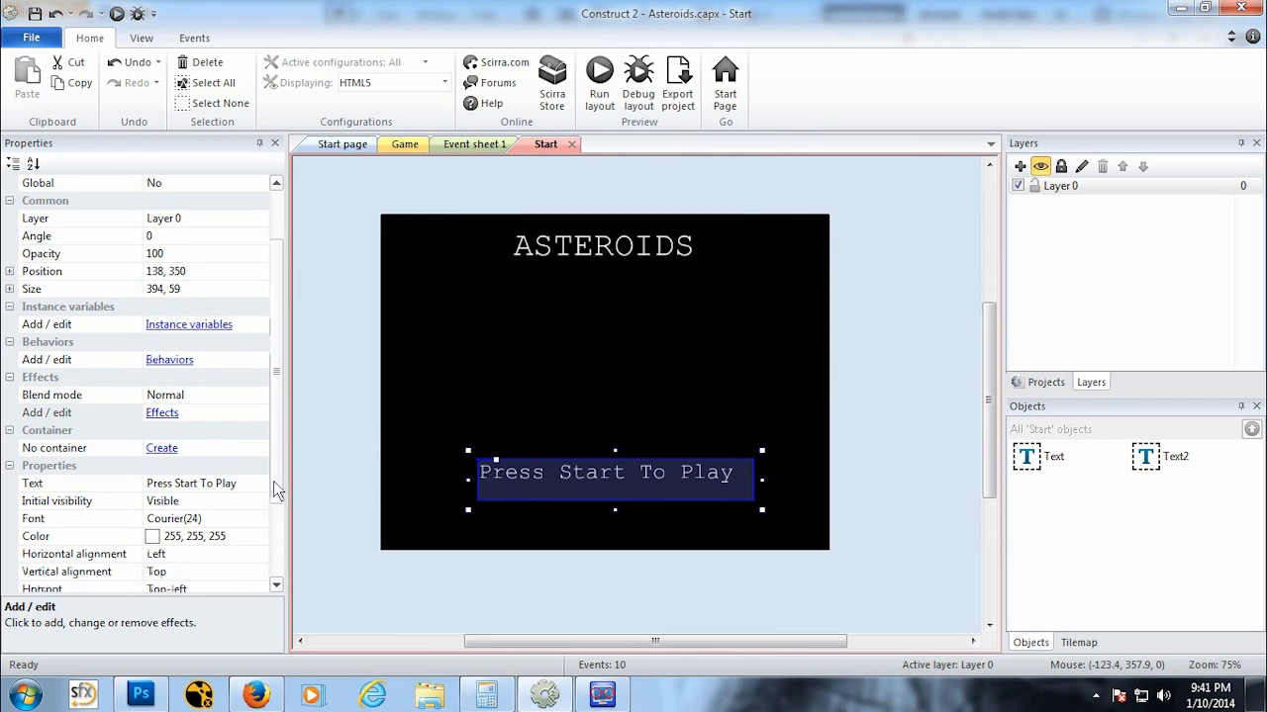
left_click(173, 361)
left_click(497, 244)
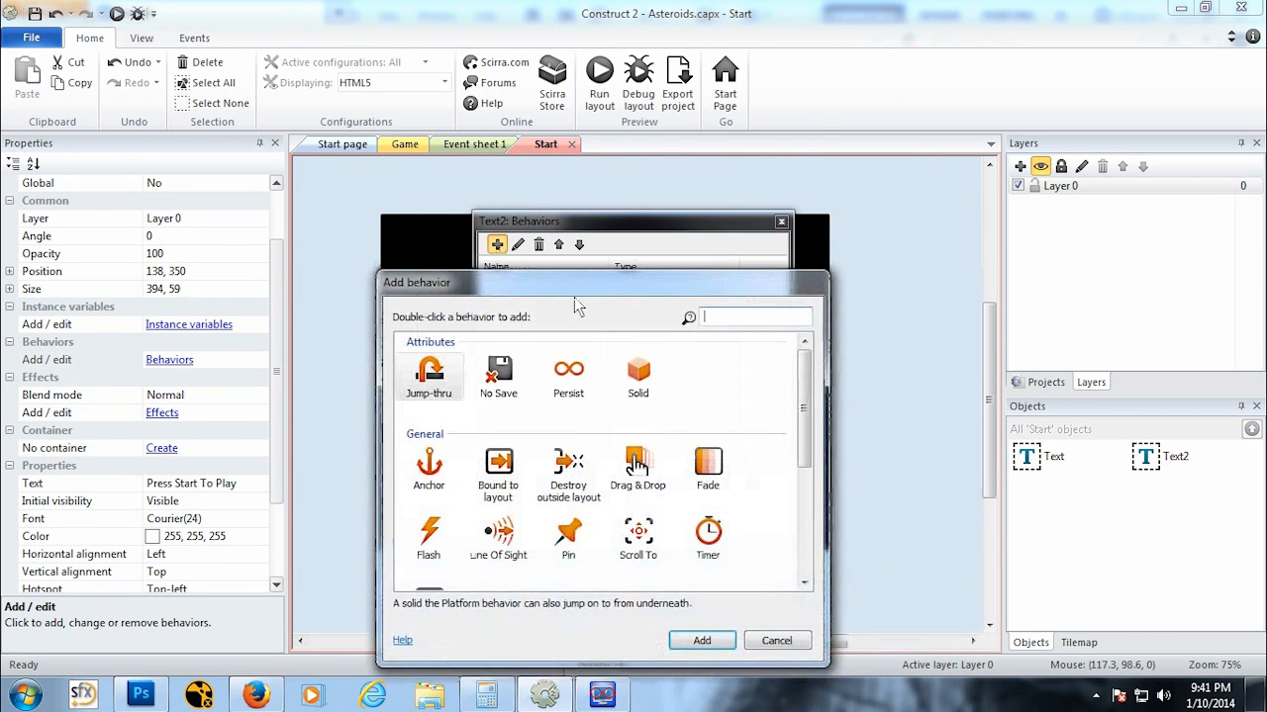
mouse_move(806, 408)
left_mouse_down()
mouse_move(798, 529)
mouse_move(800, 406)
left_mouse_up()
left_click(438, 550)
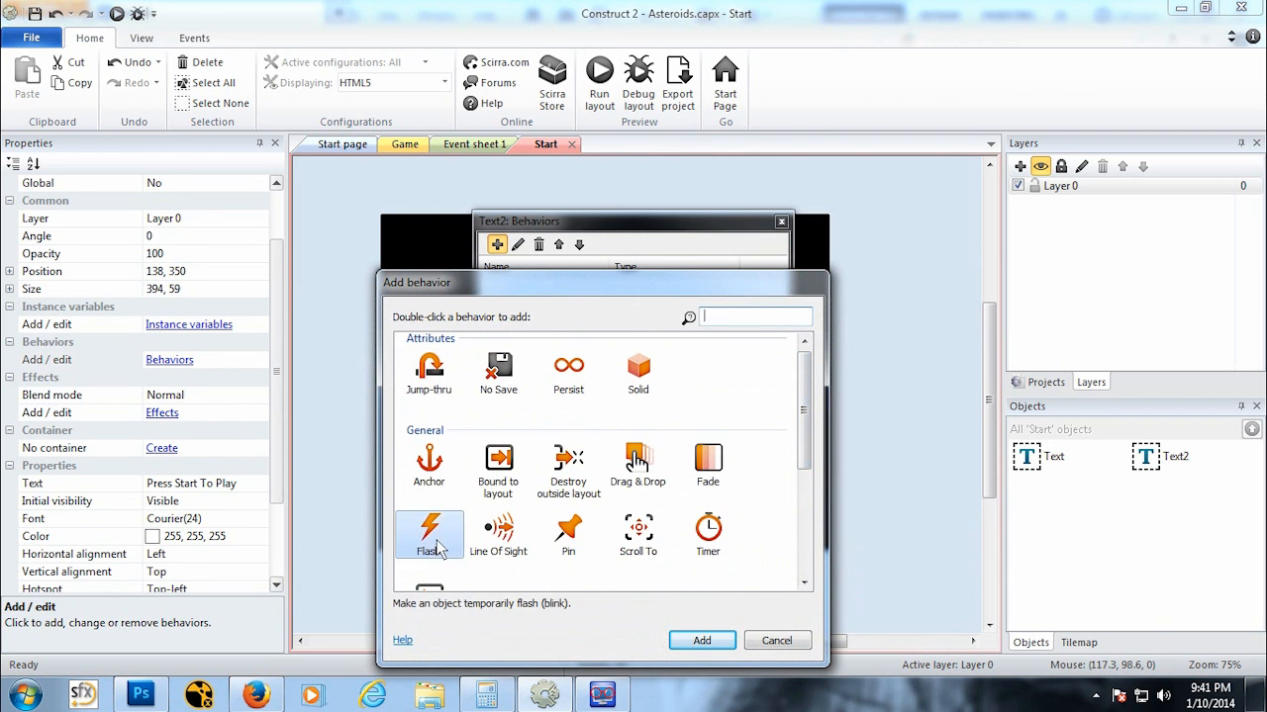
left_click(716, 641)
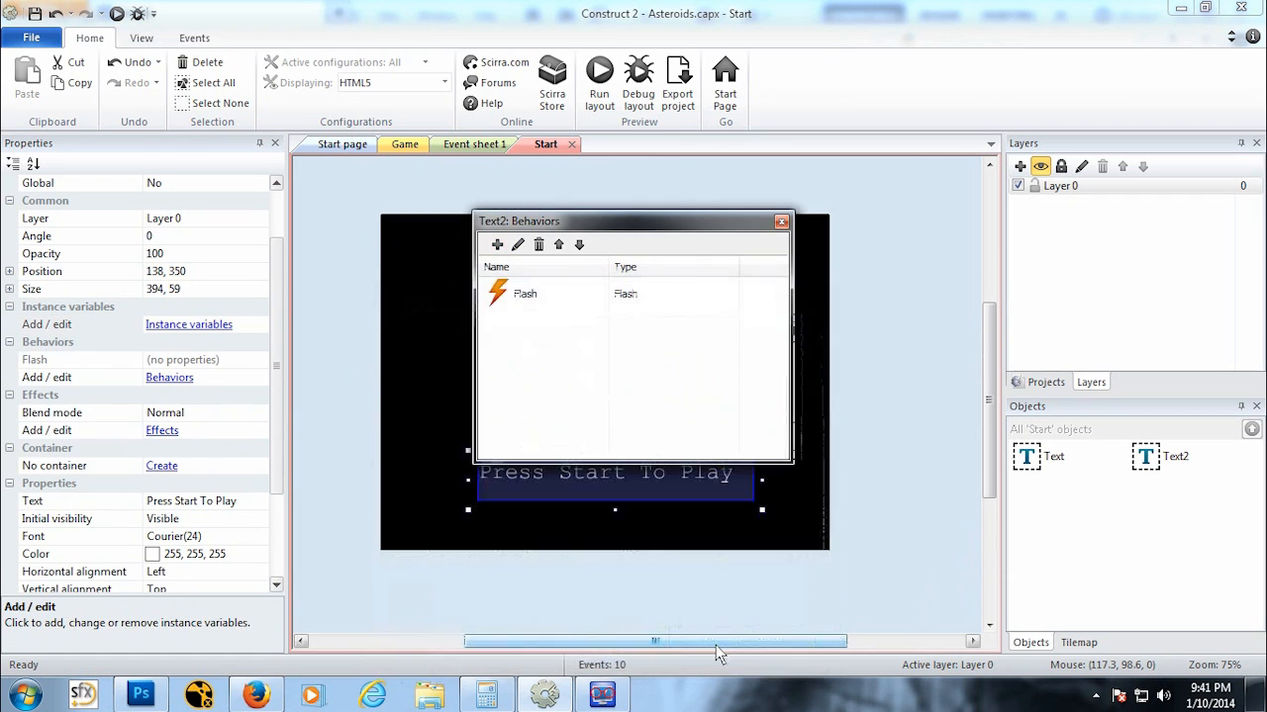
left_click(781, 223)
Step: Preview the Start layout in the browser, then close the preview
left_click(116, 14)
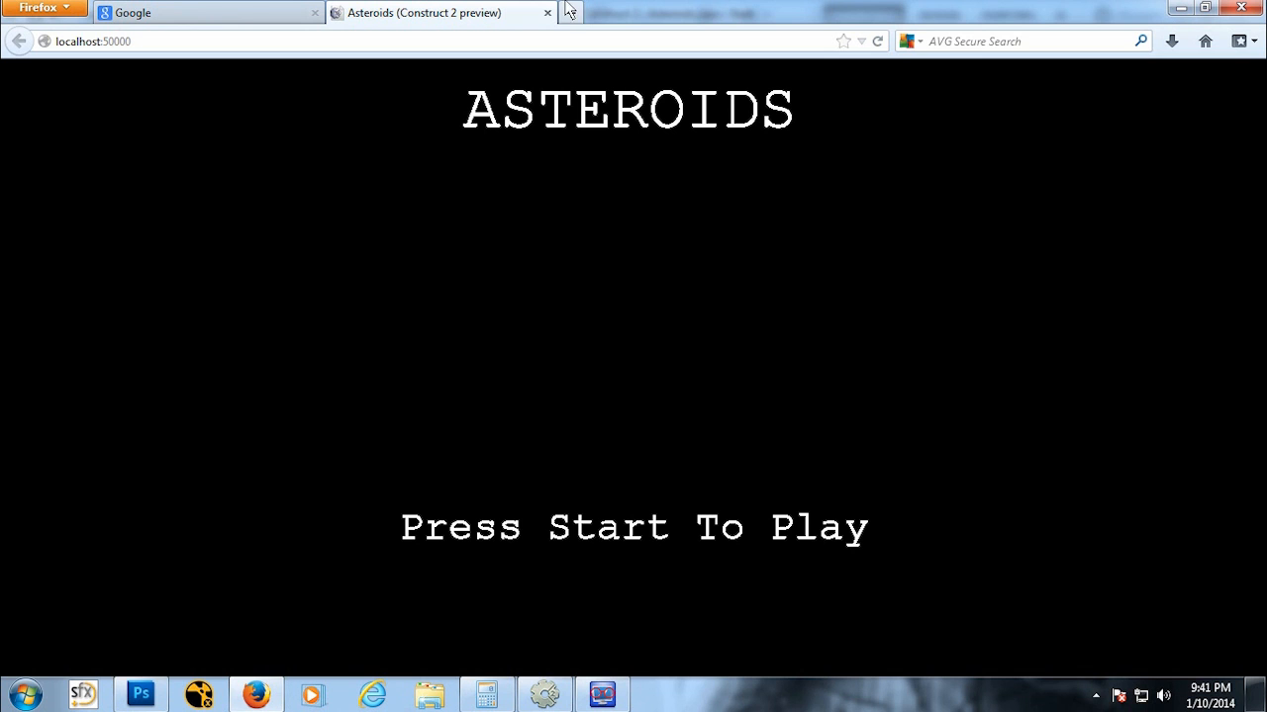
left_click(547, 13)
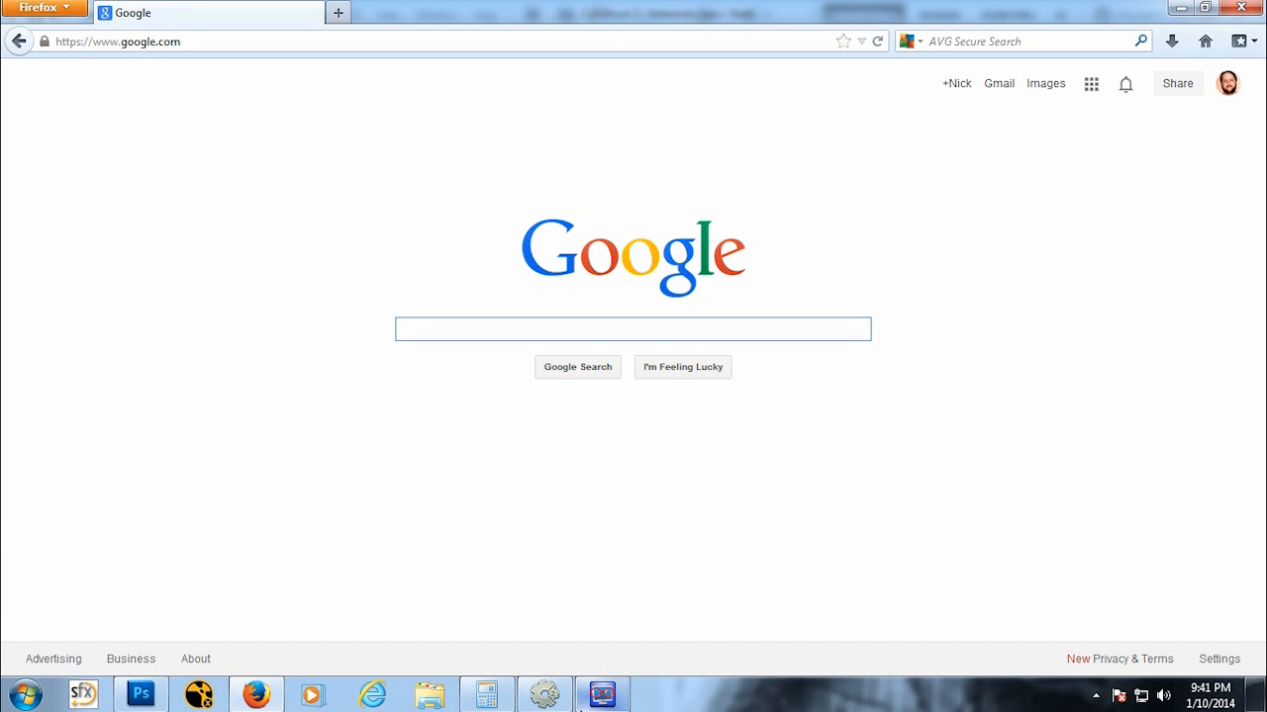
left_click(602, 695)
Step: Rename the event sheet Event sheet 1 to GameEvents
left_click(479, 144)
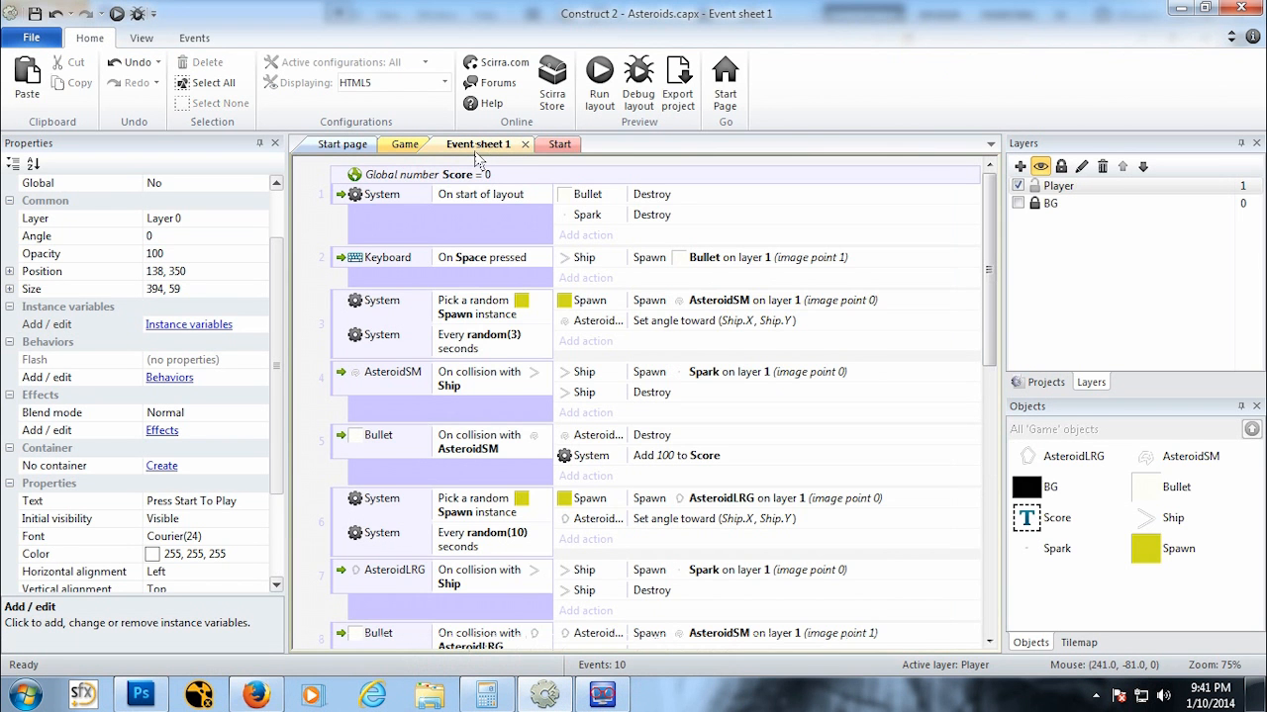
left_click(551, 146)
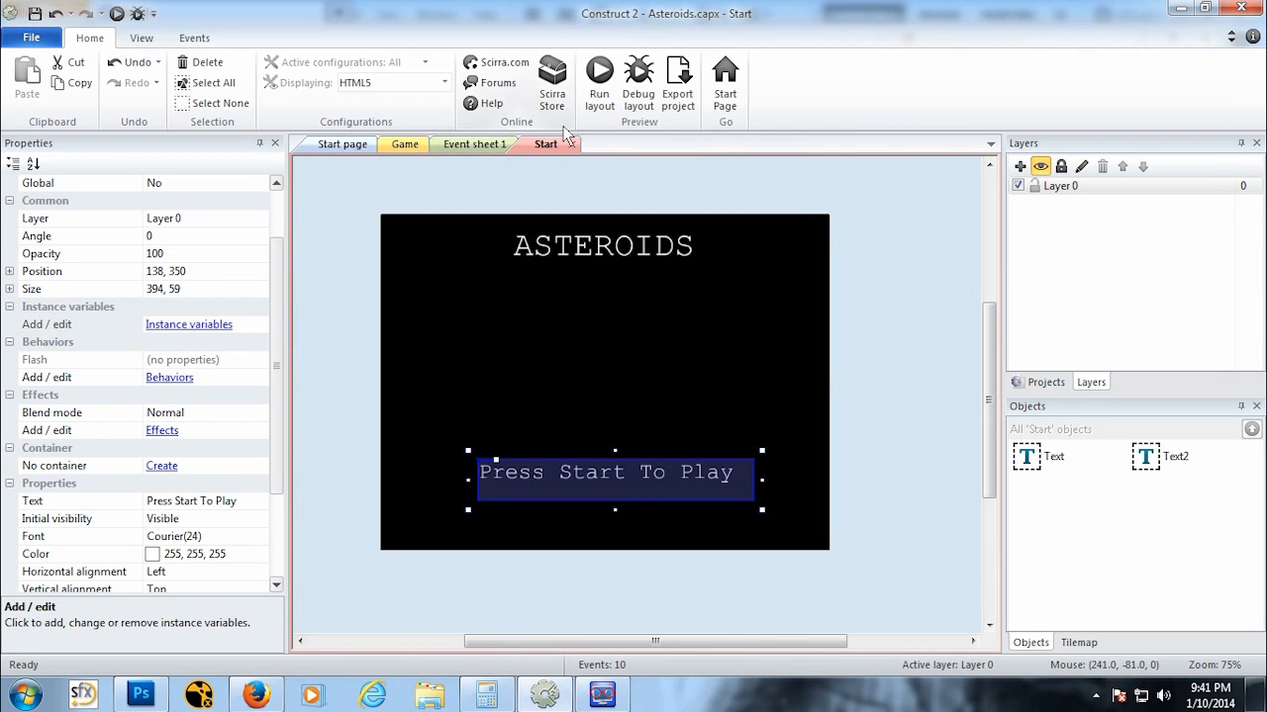
left_click(404, 146)
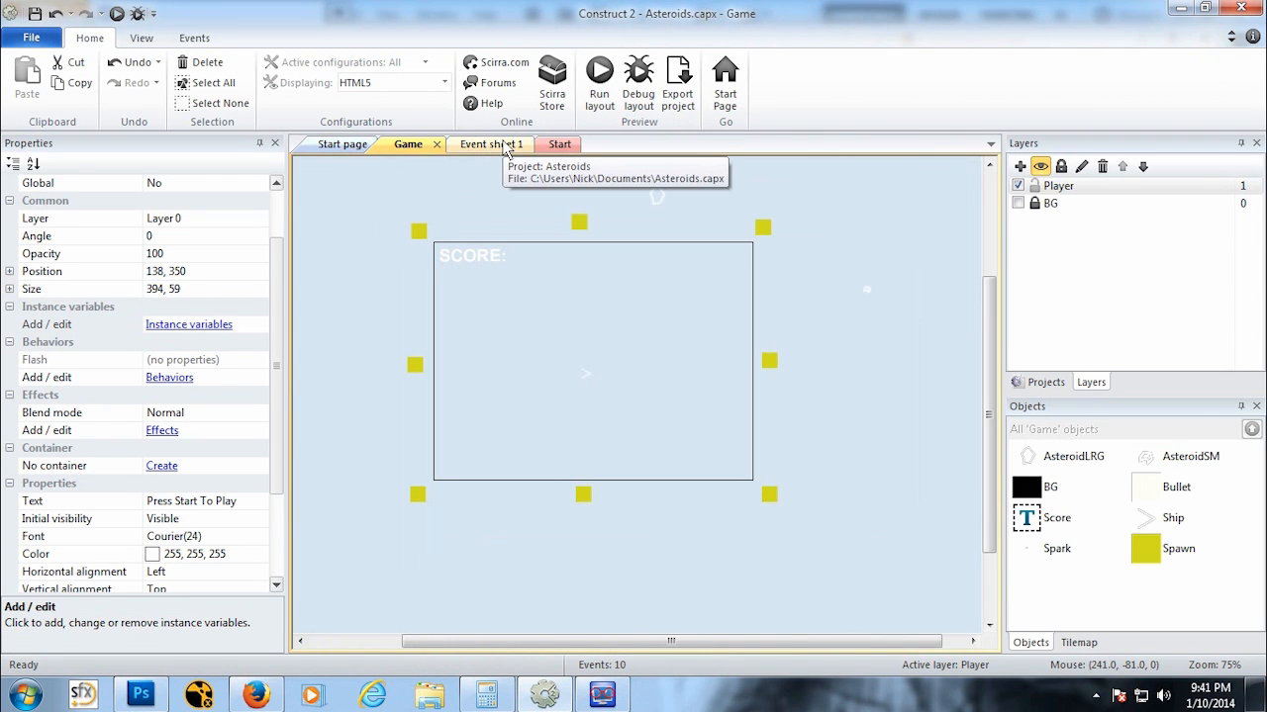
left_click(1041, 382)
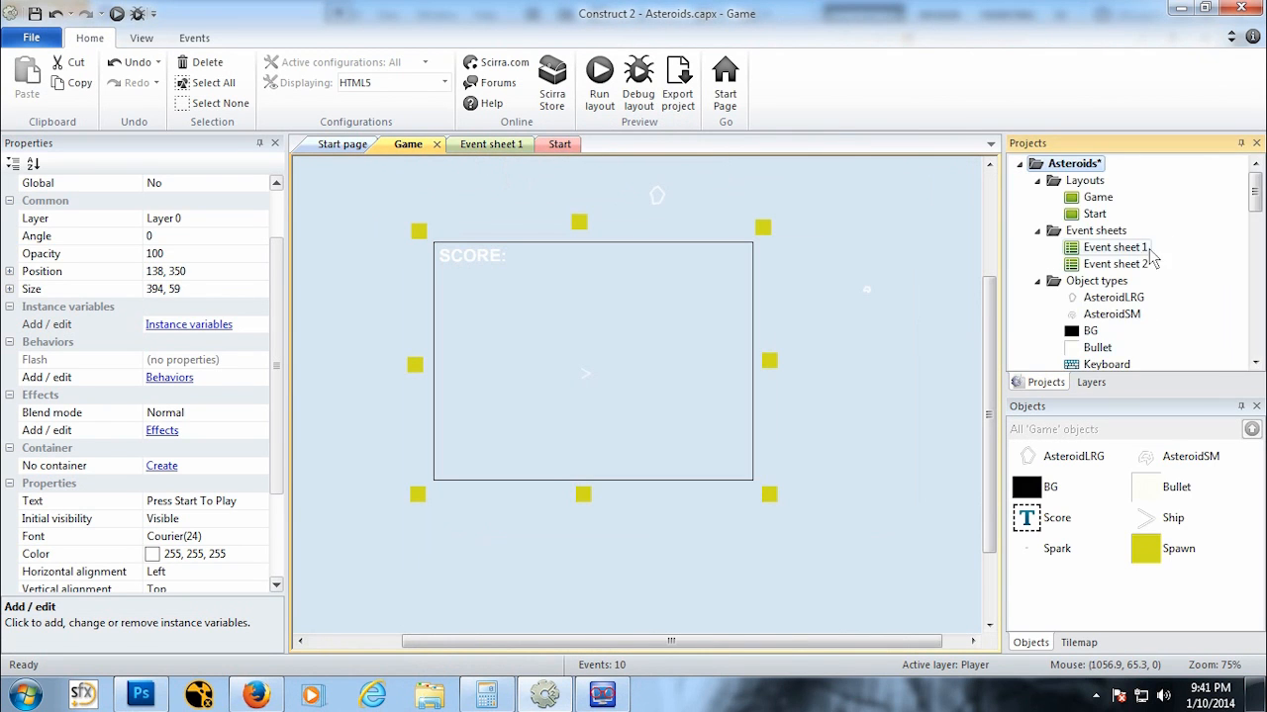
left_click(1114, 249)
right_click(1114, 250)
left_click(1156, 280)
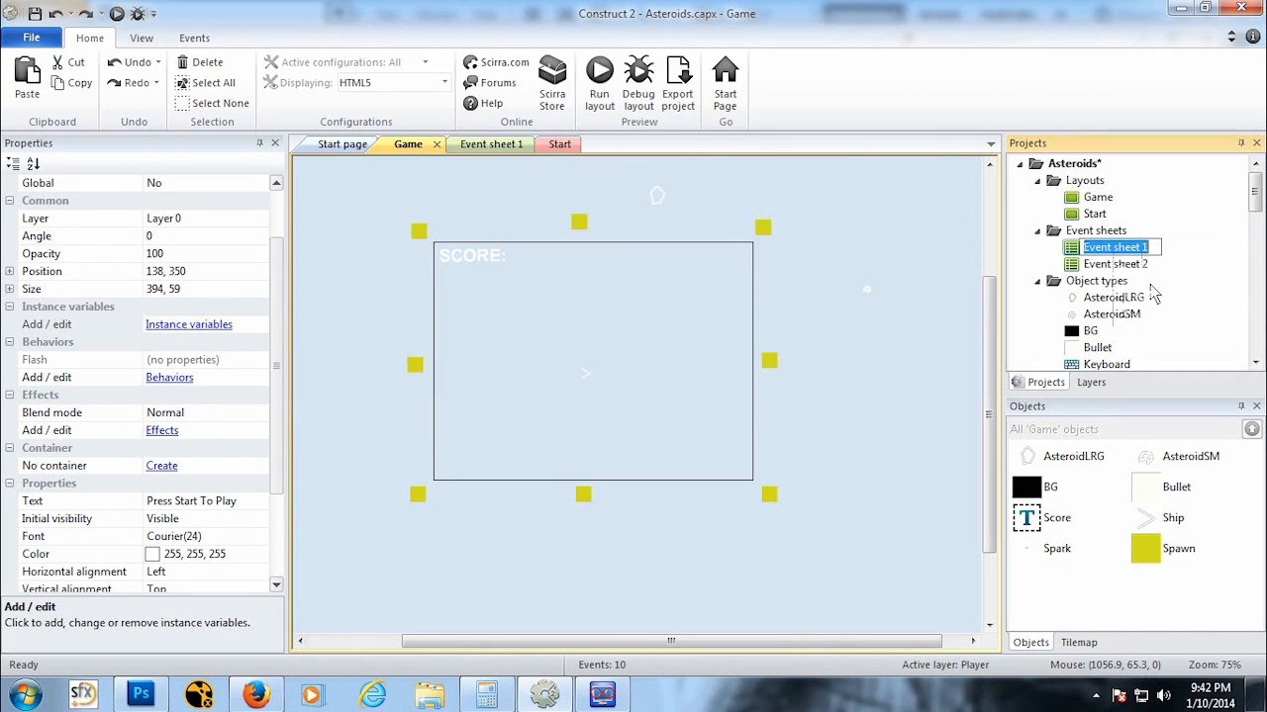
type("Gam")
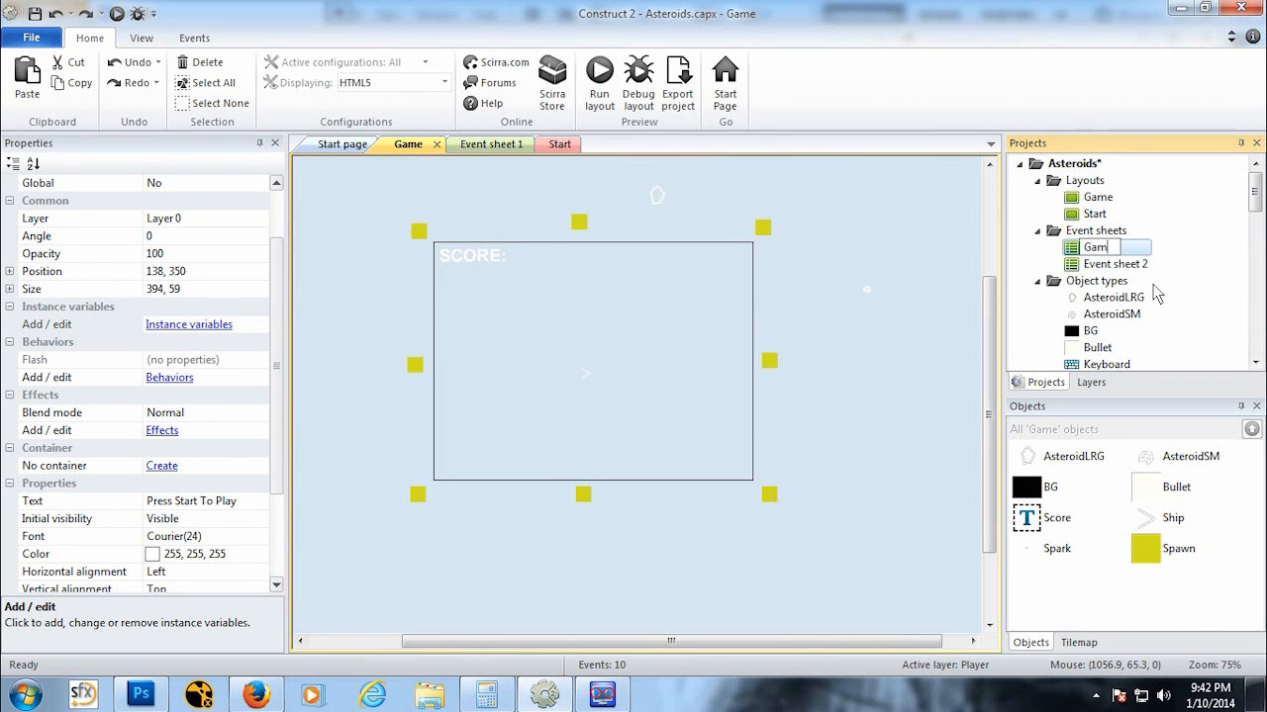
type("eEvents")
key("Return")
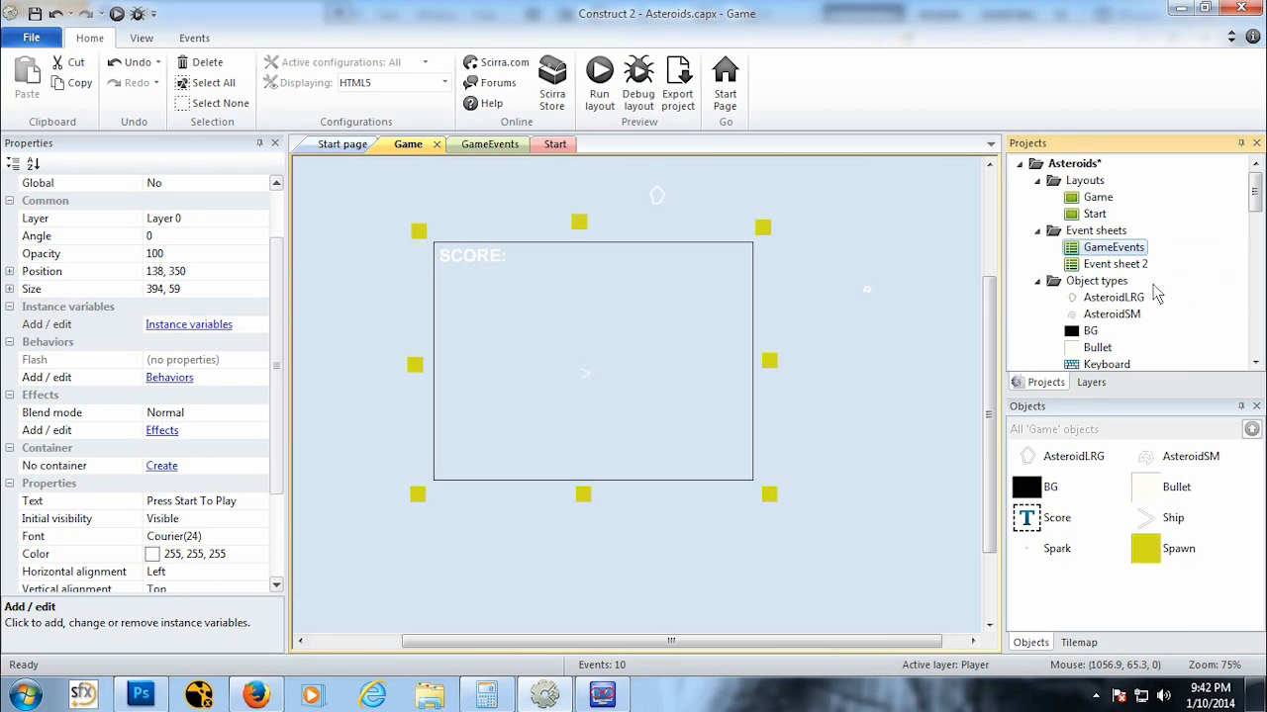
Step: Rename the event sheet Event sheet 2 to StartEvents
left_click(1129, 263)
right_click(1129, 263)
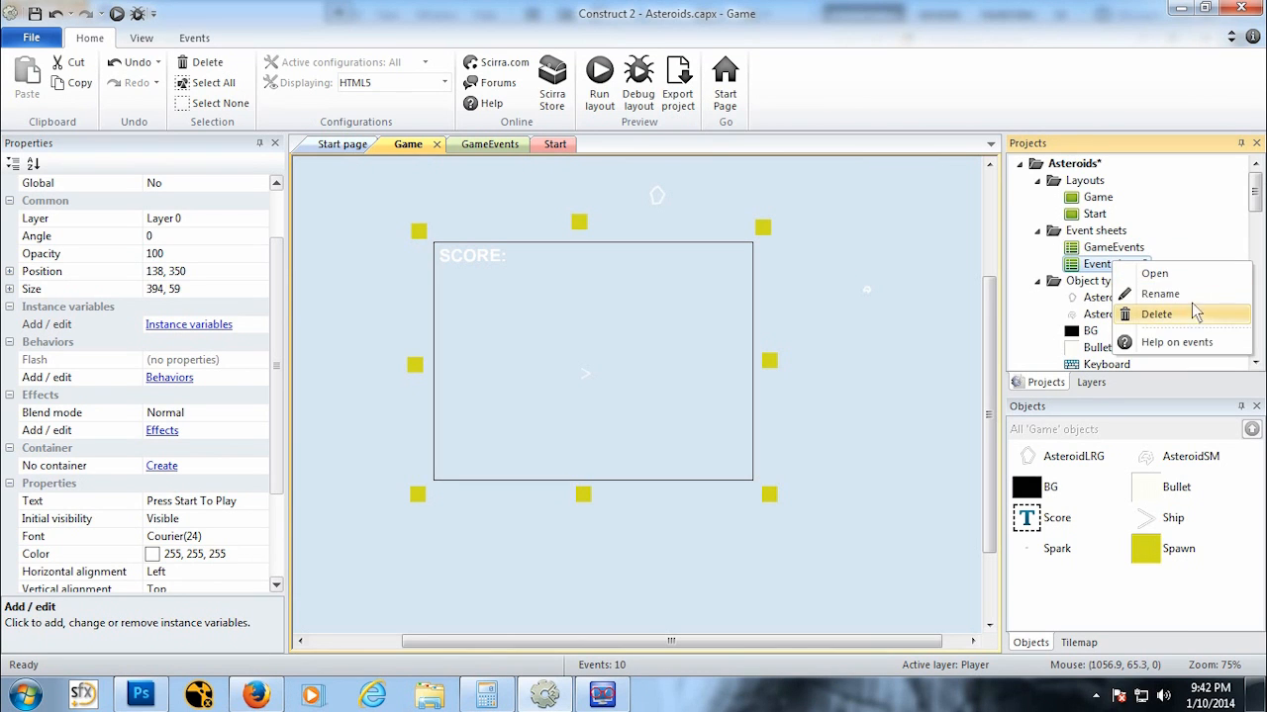
left_click(1160, 294)
type("StartEvents")
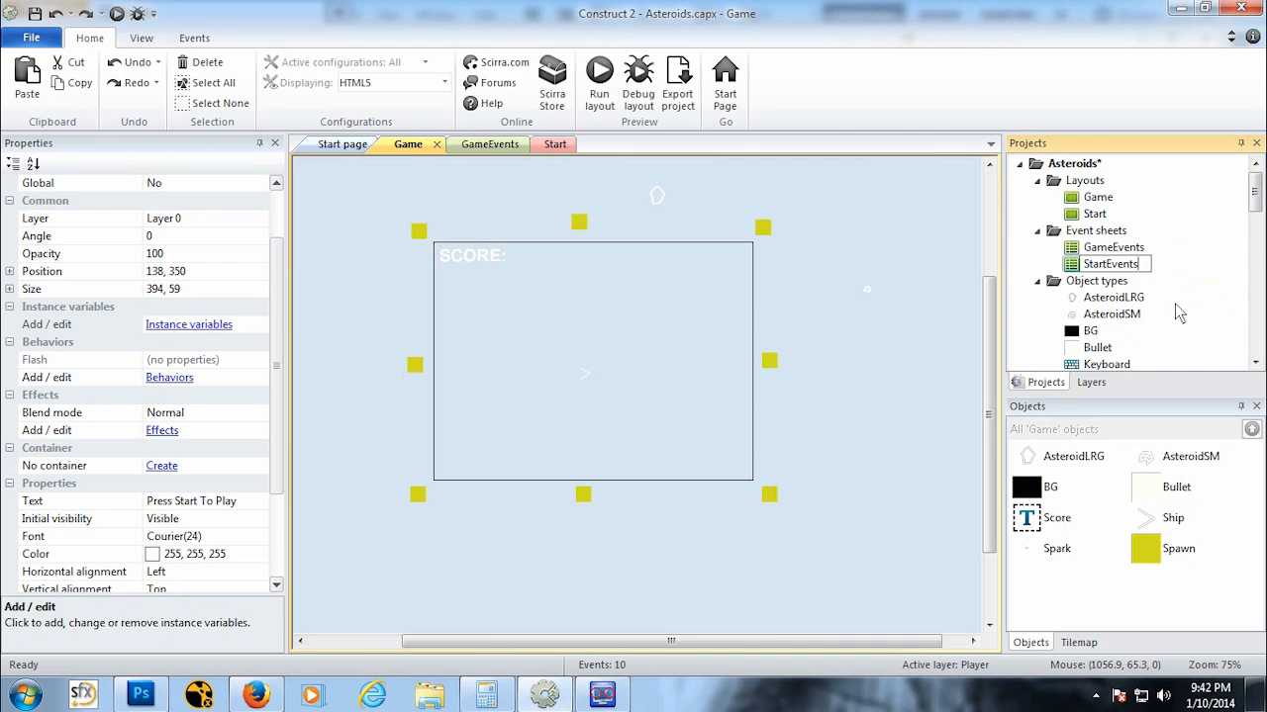
key("Return")
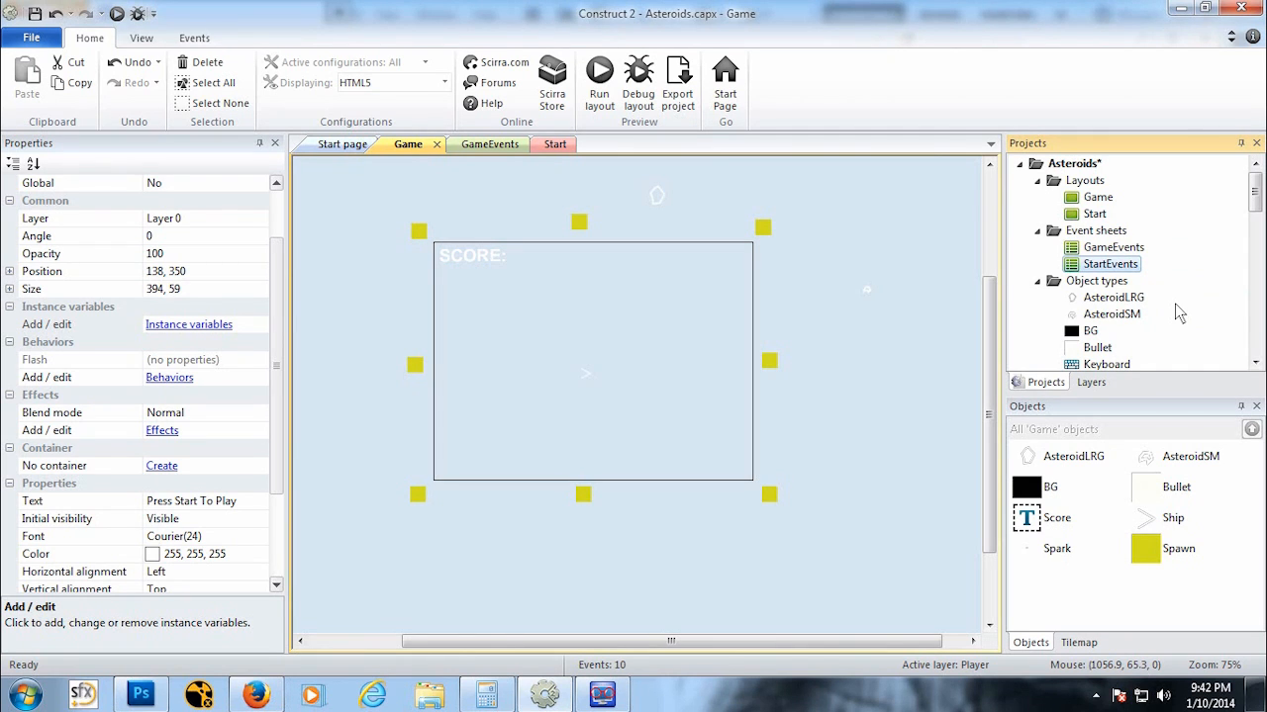
Step: Open the StartEvents sheet and add a System event that triggers every 0.5 seconds
double_click(1128, 269)
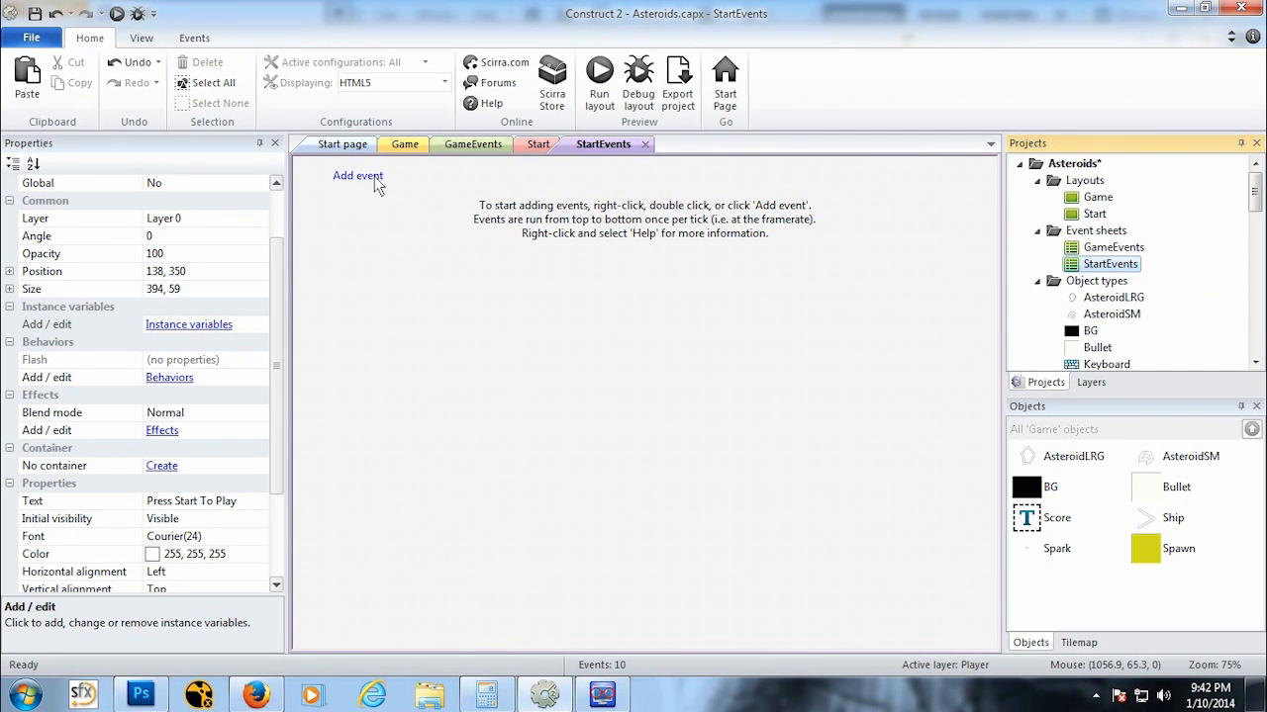
left_click(360, 176)
double_click(427, 179)
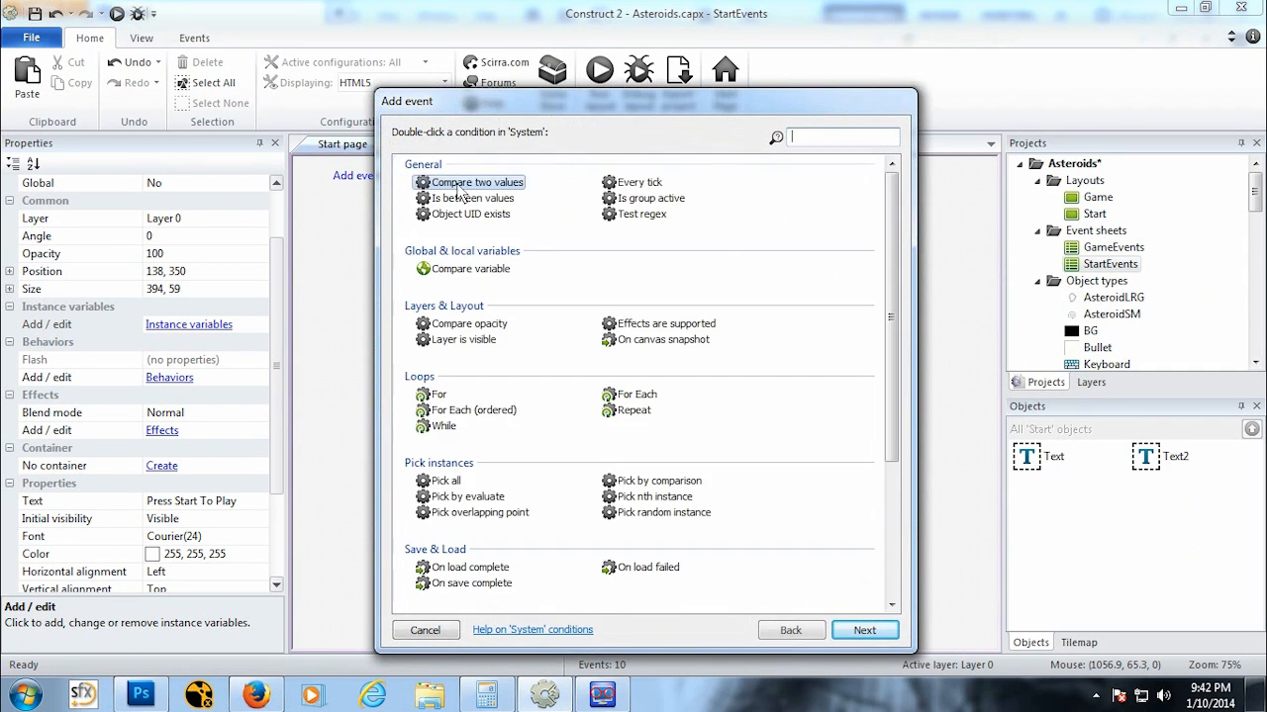
left_click_drag(896, 262, 908, 529)
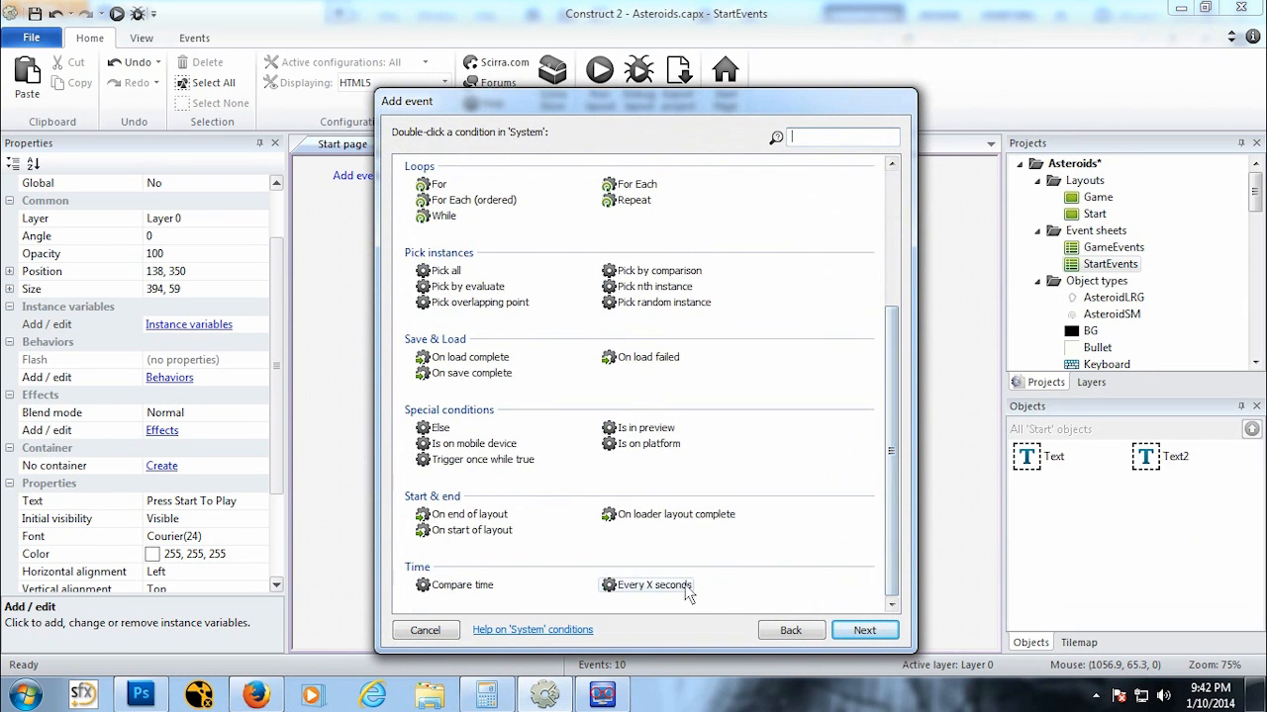
double_click(648, 585)
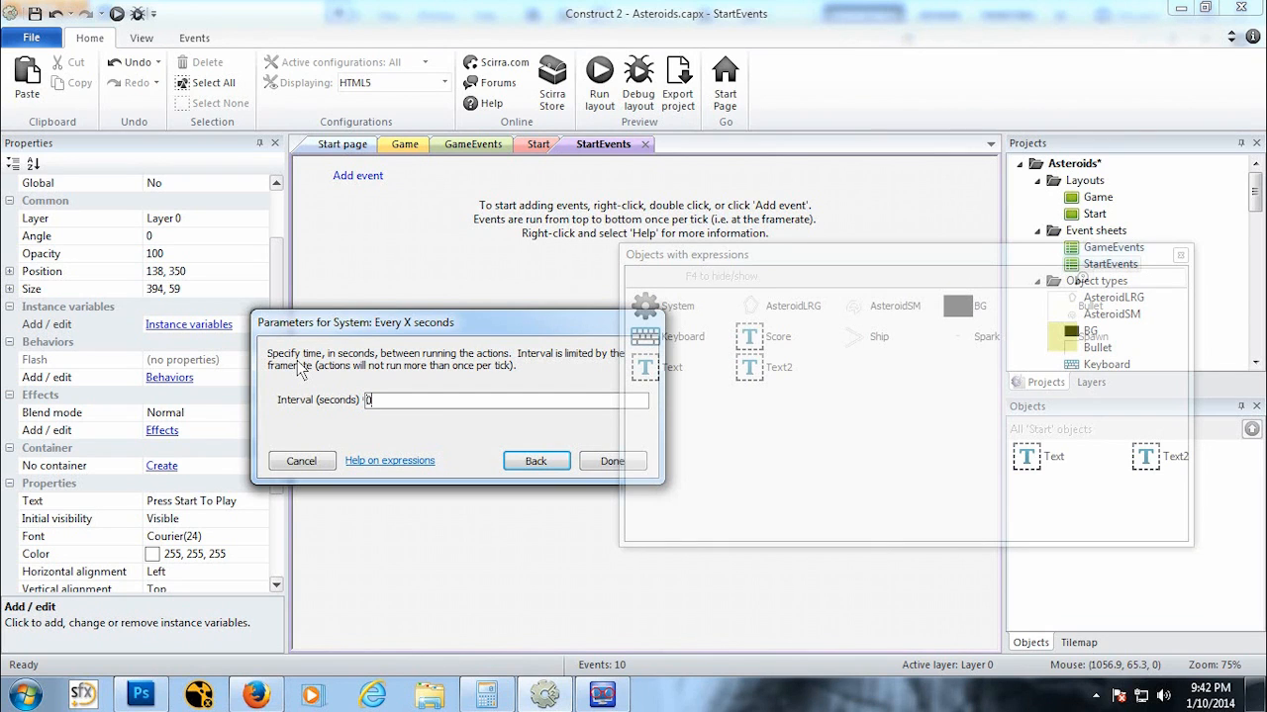
type("0.5")
left_click(599, 463)
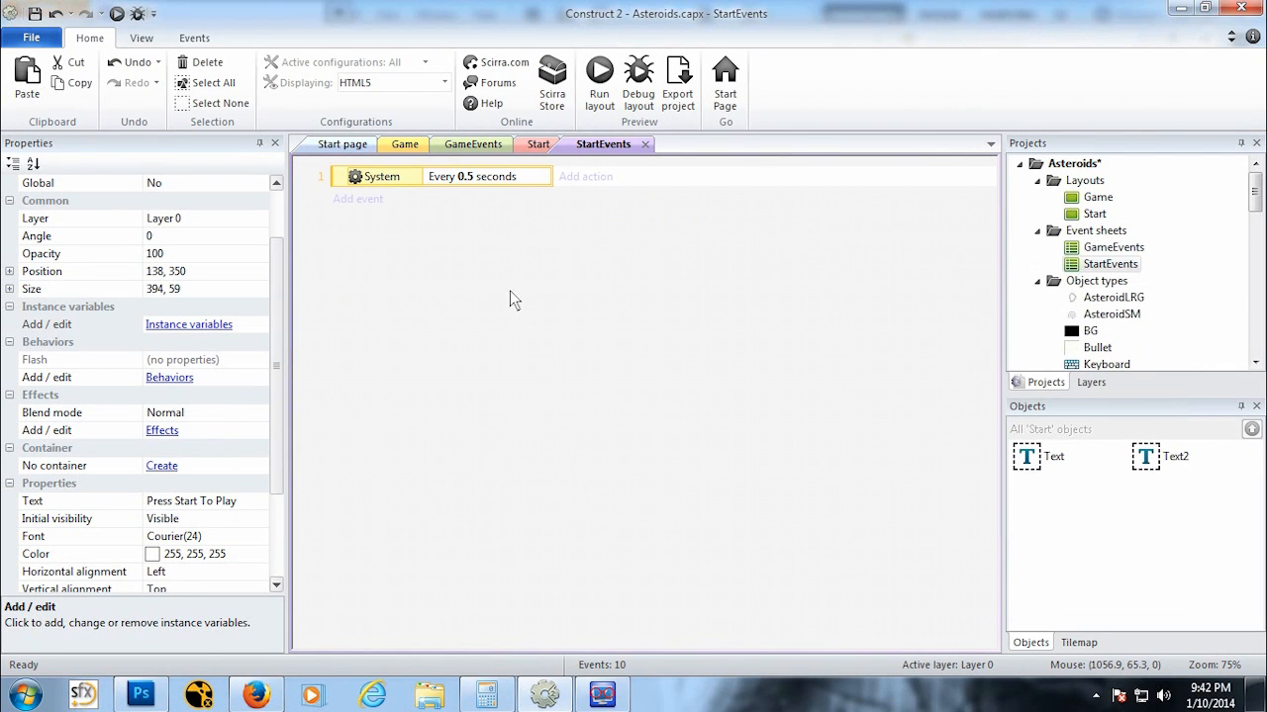
Step: Add a Flash action for Text2 to the event, keeping 0.1 on, 0.1 off and 1.0 duration
left_click(584, 176)
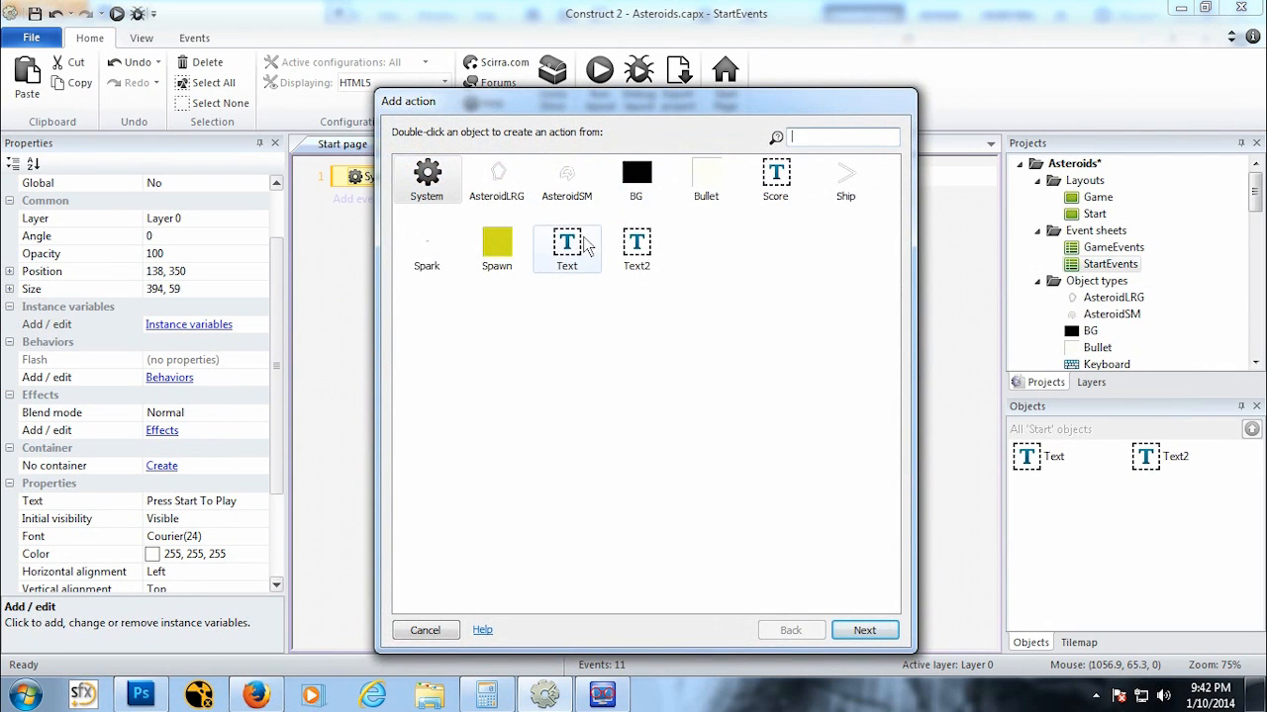
double_click(638, 247)
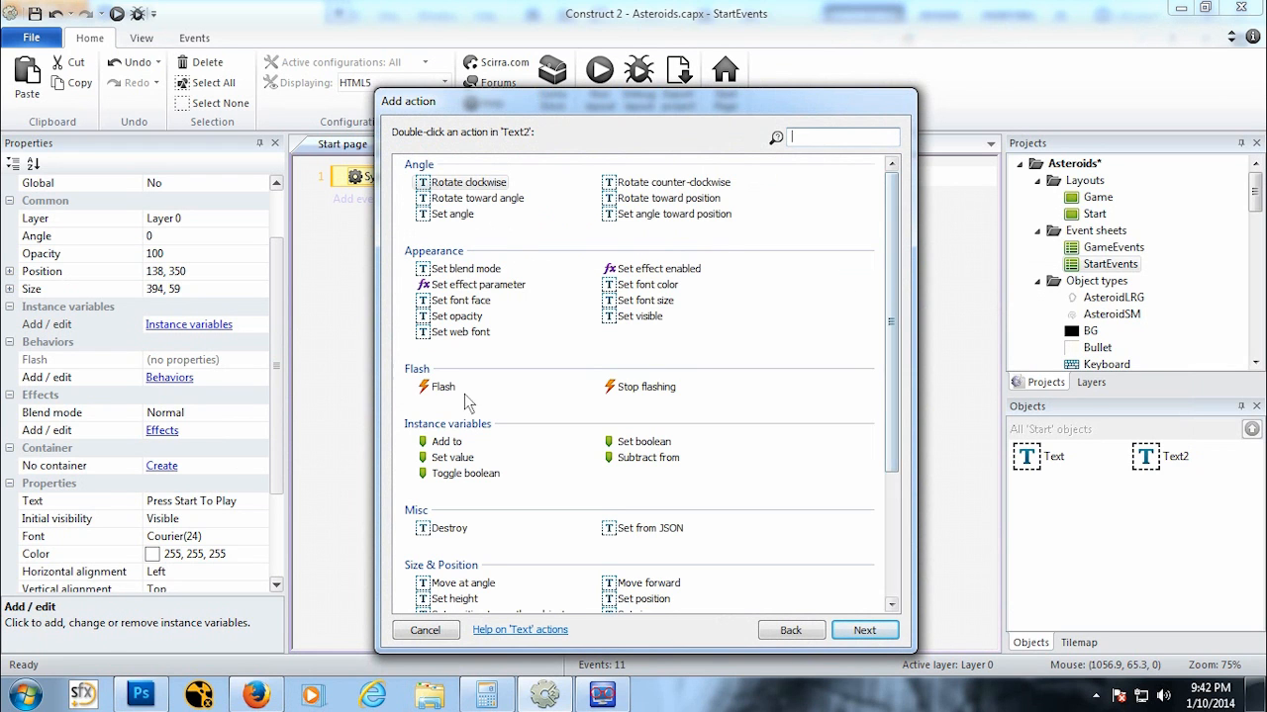
left_click(418, 391)
left_click(877, 630)
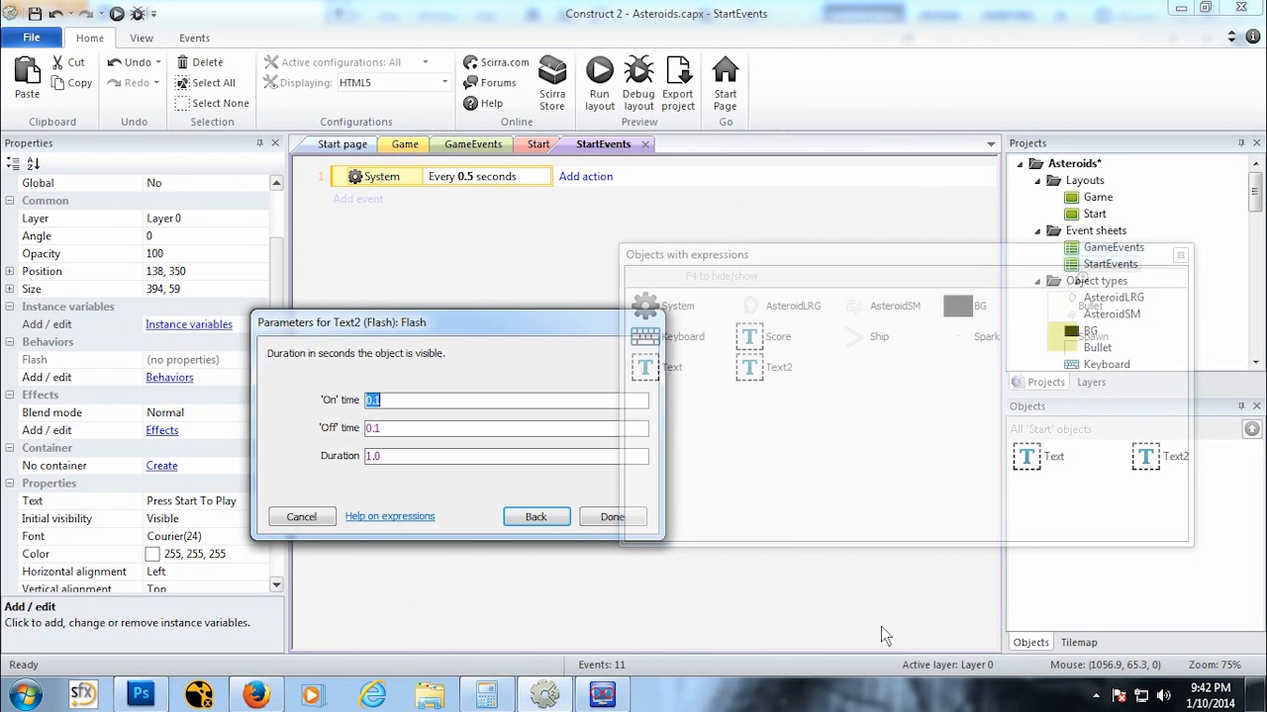
left_click(610, 517)
Step: Preview the project in the browser, then close the preview and return to the editor
key("F5")
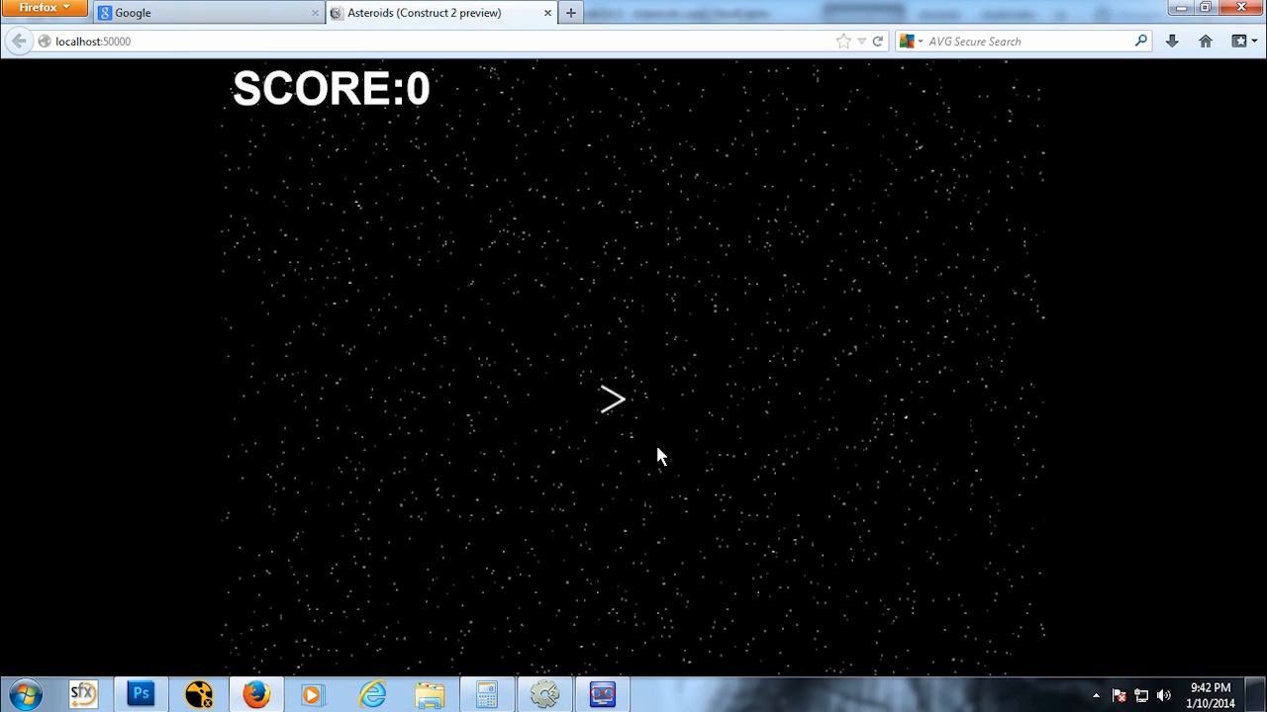
left_click(547, 13)
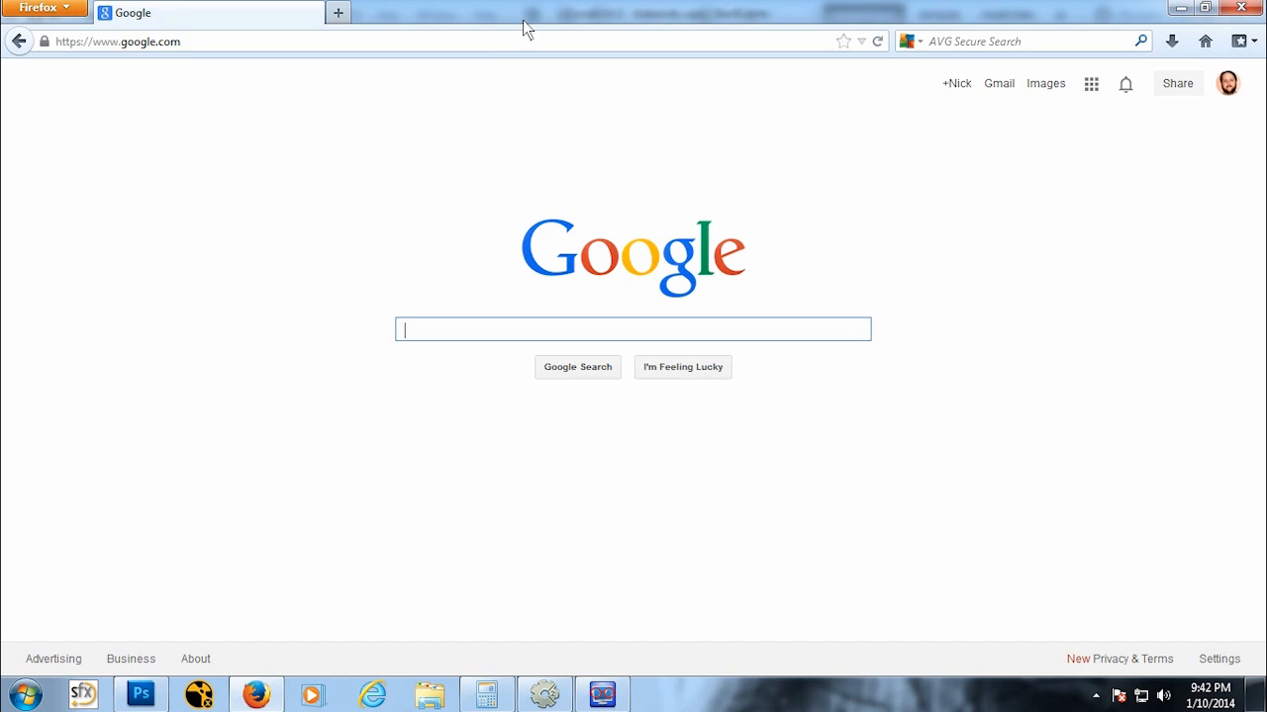
left_click(539, 695)
Step: Move the Start layout tab to the front of the open tabs
left_click(480, 145)
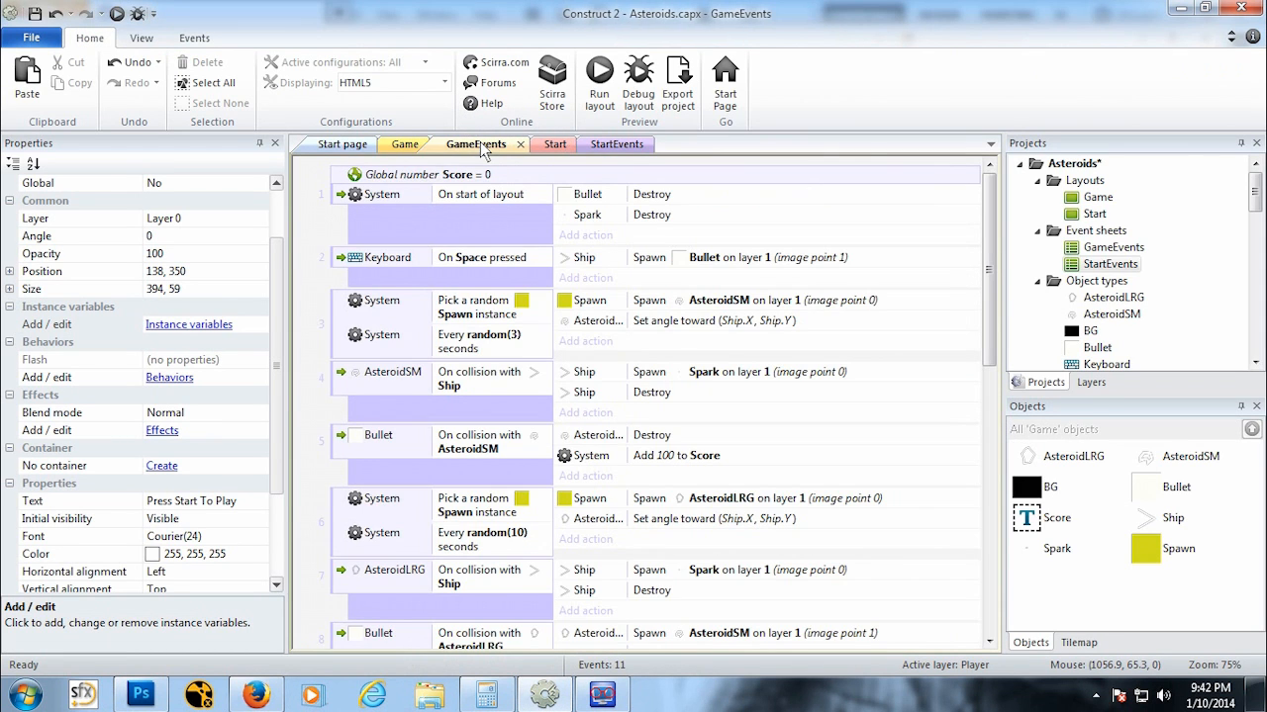
left_click(405, 144)
left_click(547, 145)
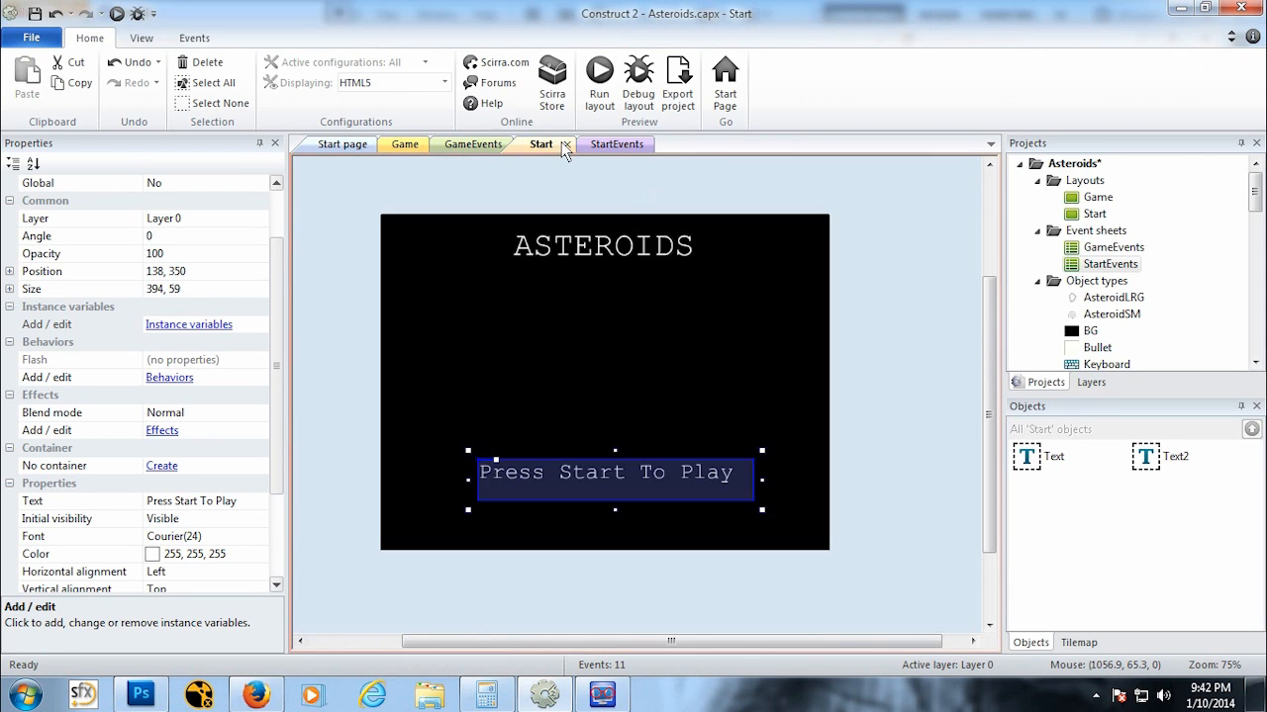
left_click_drag(543, 146, 411, 150)
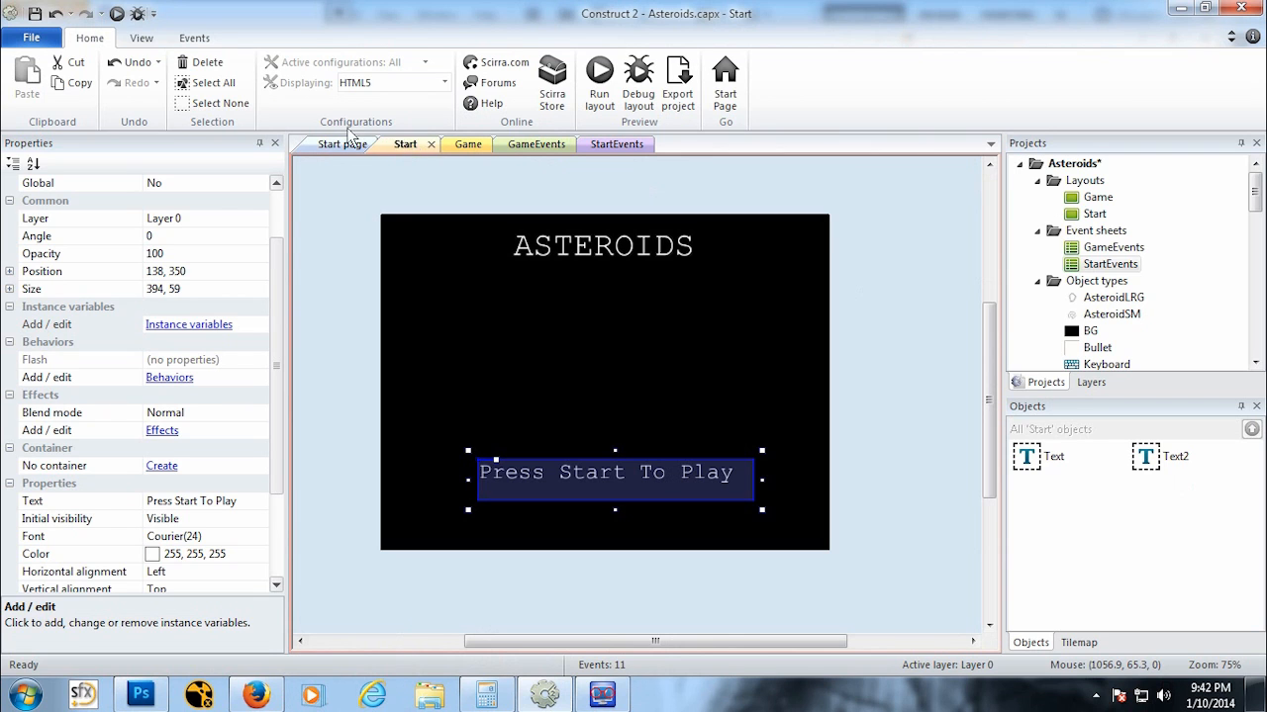
Step: Preview the Start layout in the browser, then close the preview and return to the editor
left_click(117, 14)
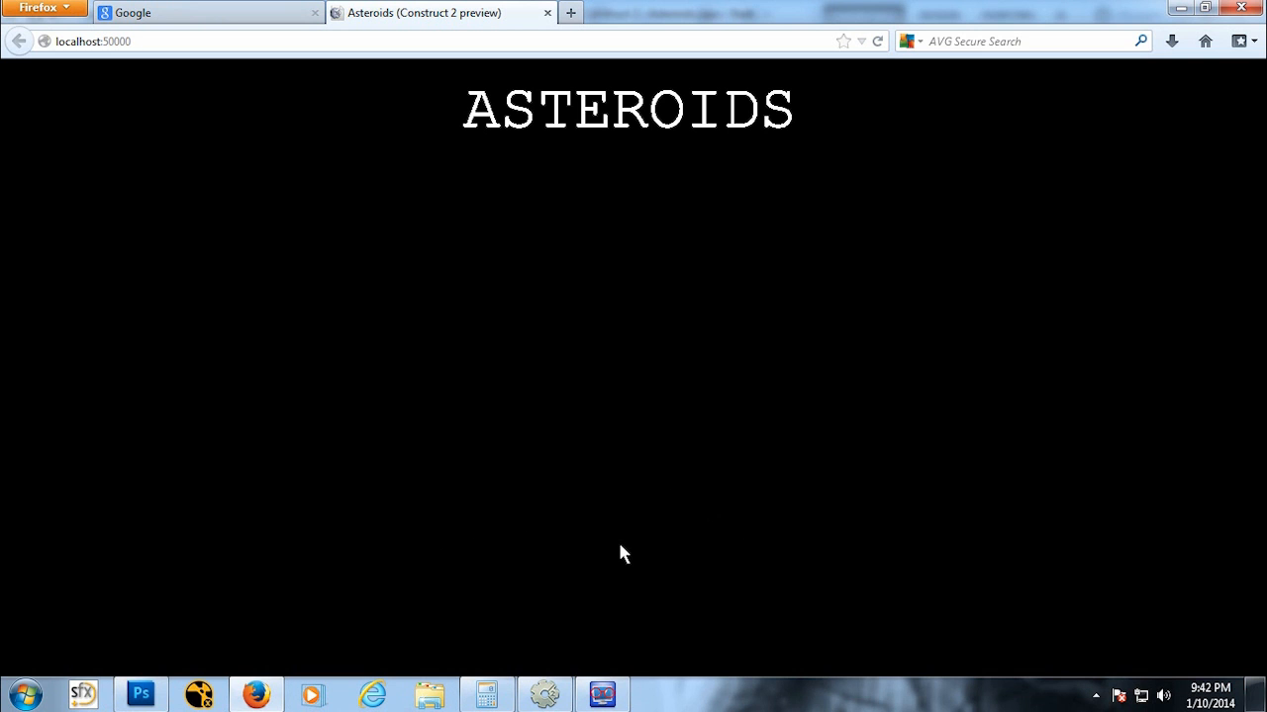
left_click(547, 13)
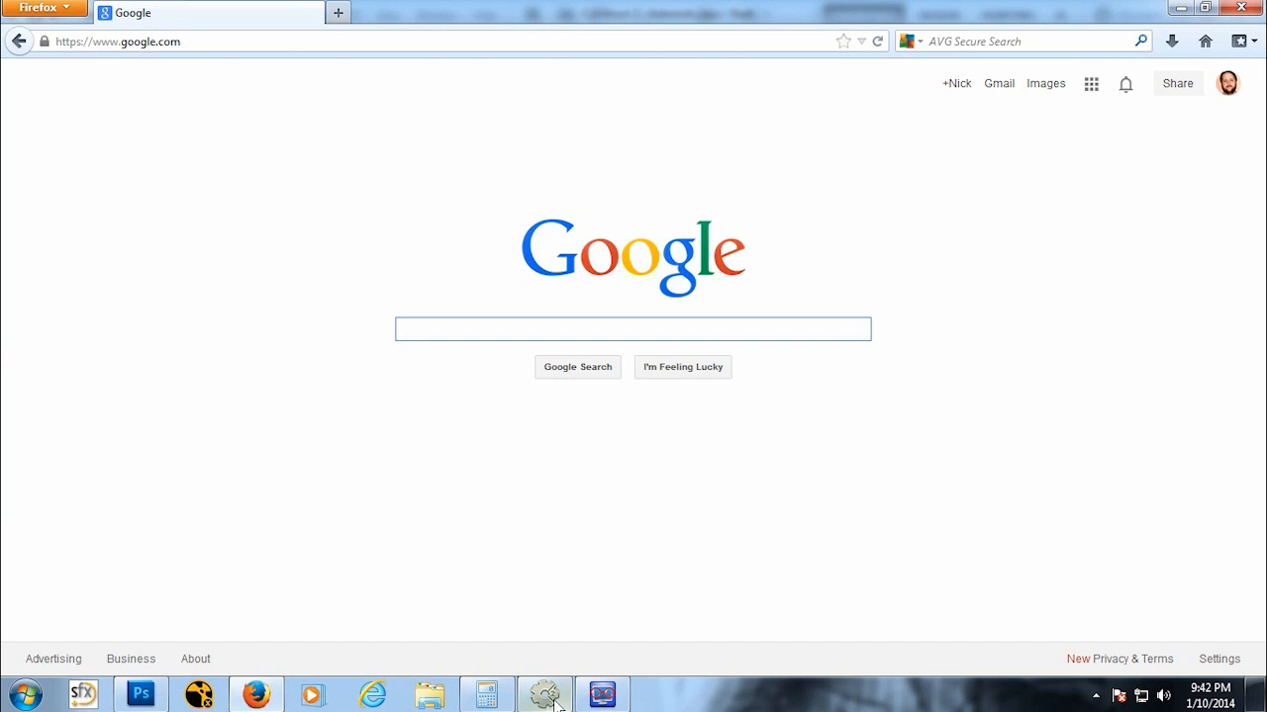
left_click(544, 694)
Step: Change the StartEvents event's interval to every 1 second
left_click(616, 145)
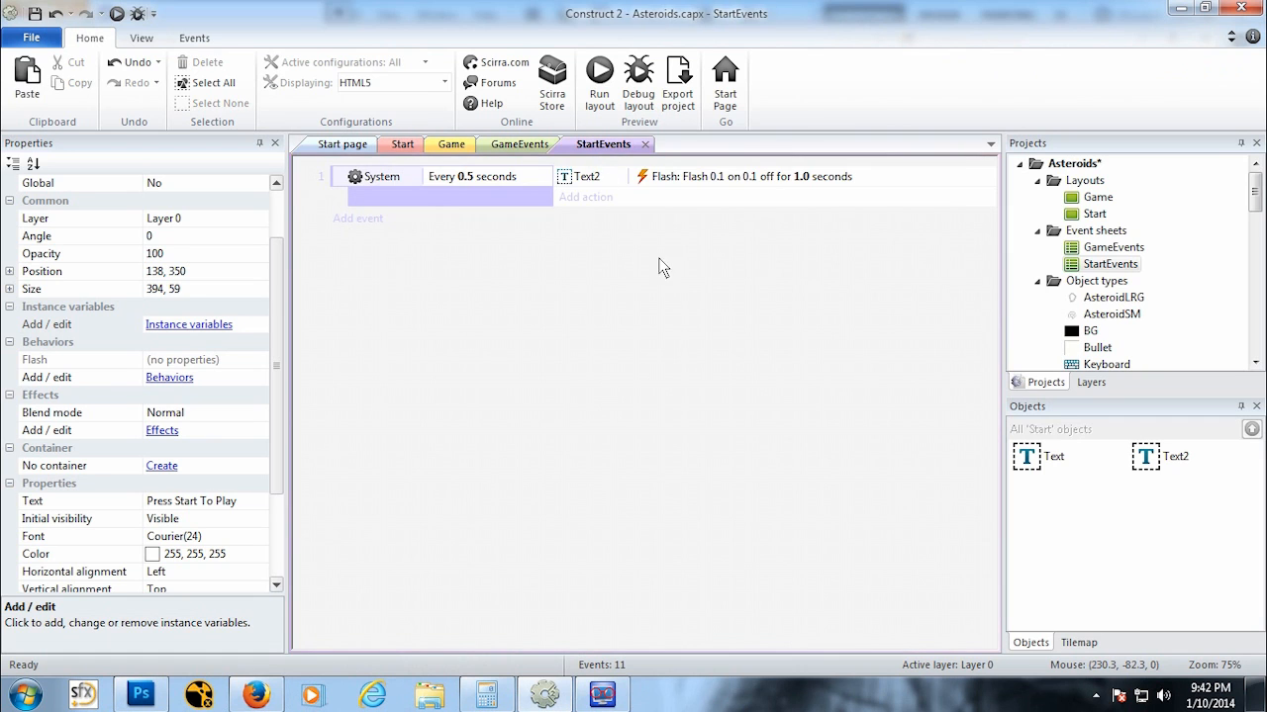
double_click(668, 180)
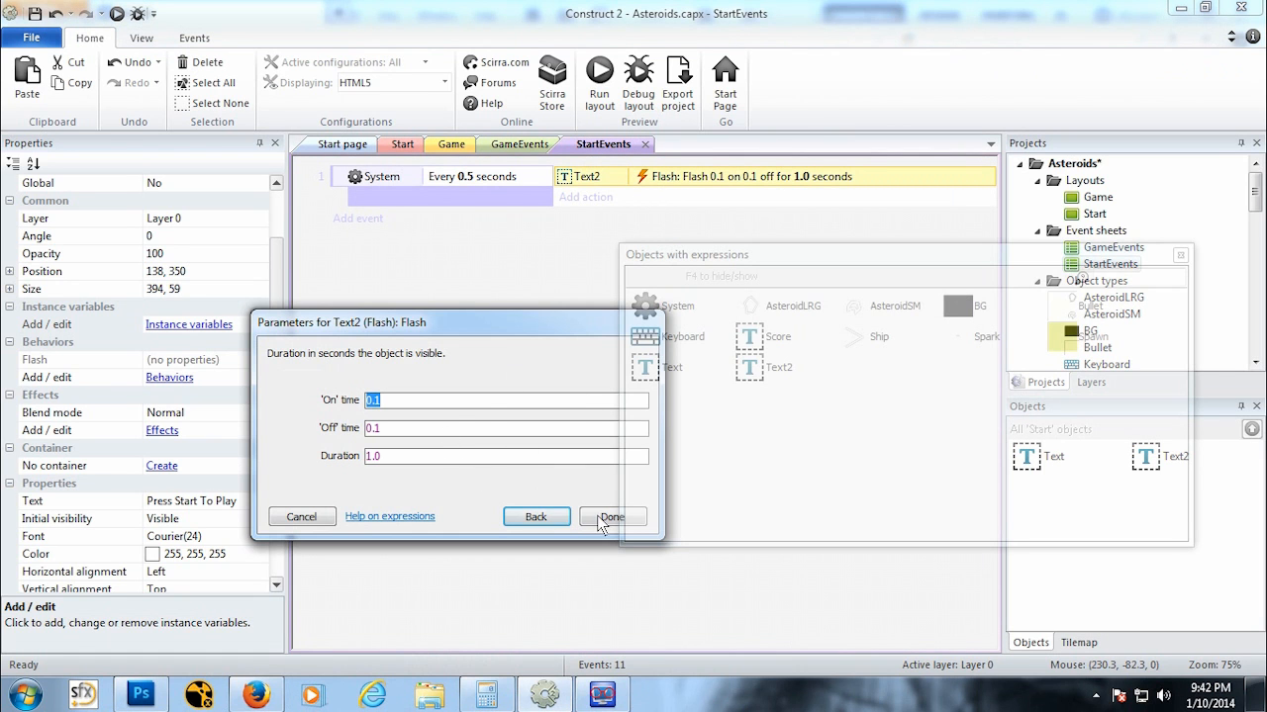
left_click(302, 517)
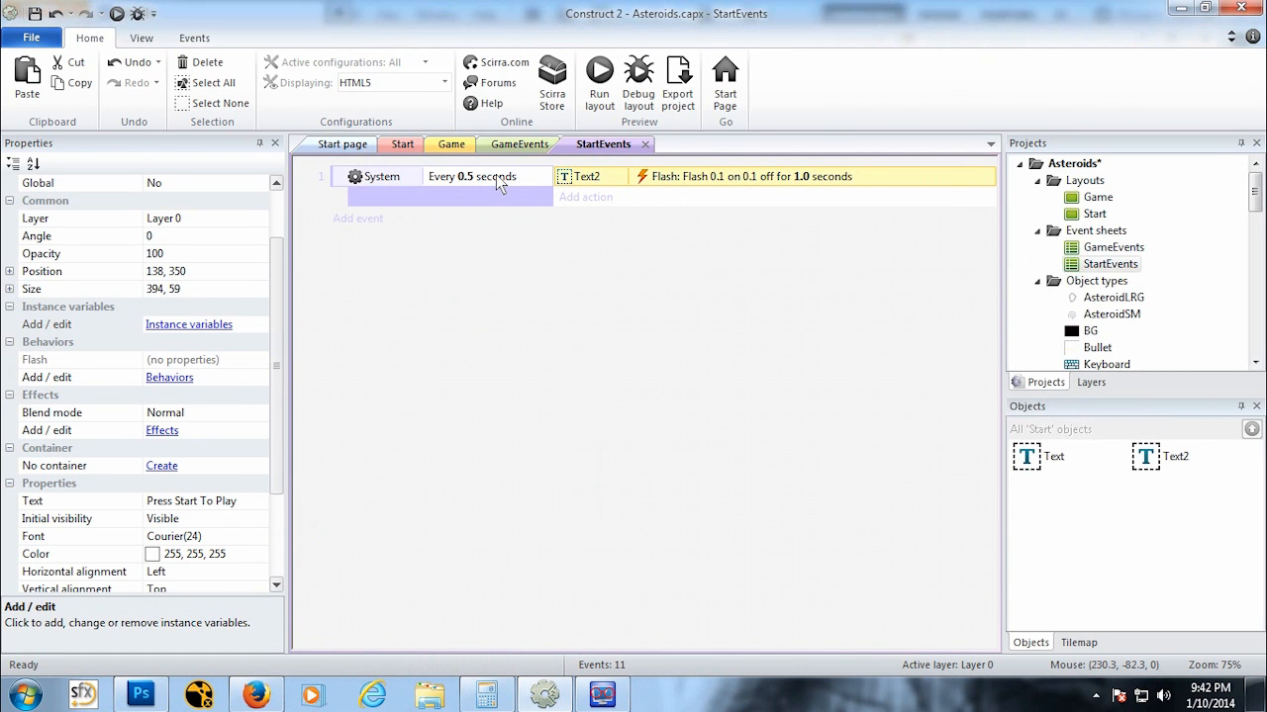
double_click(489, 178)
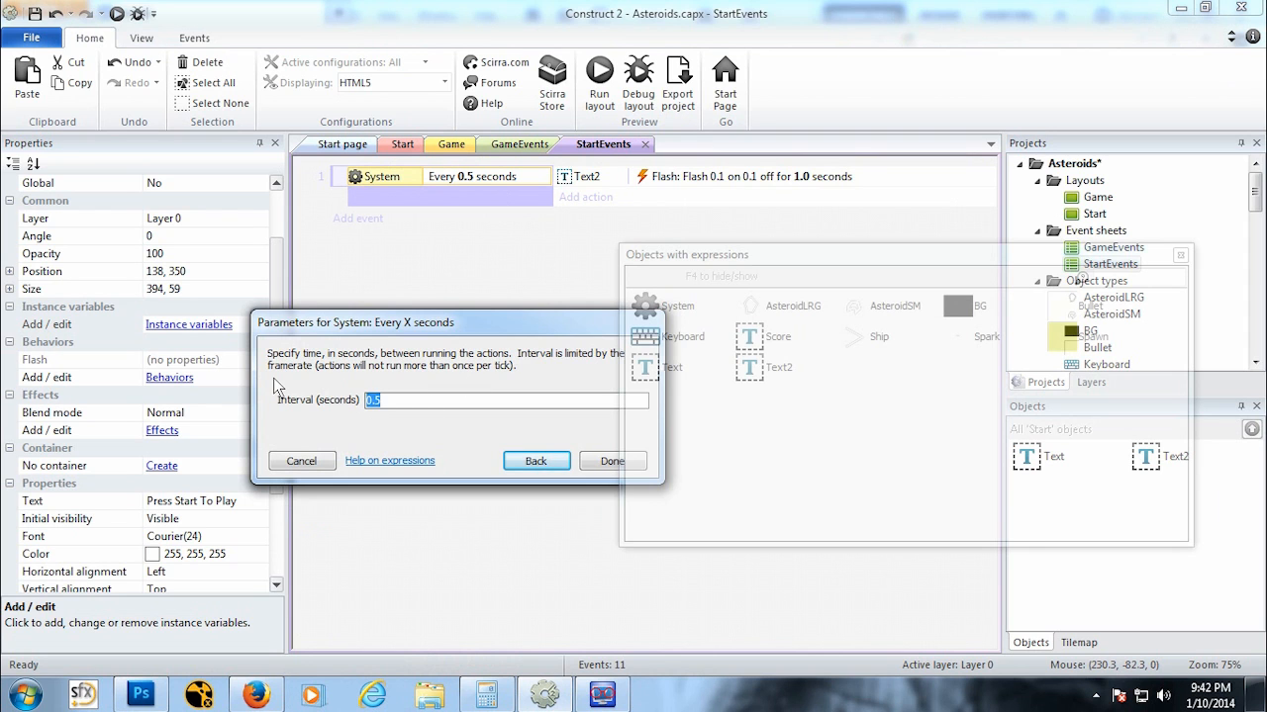
type("1")
left_click(612, 461)
Step: Preview the Start layout again, then close the preview and return to the editor
left_click(116, 13)
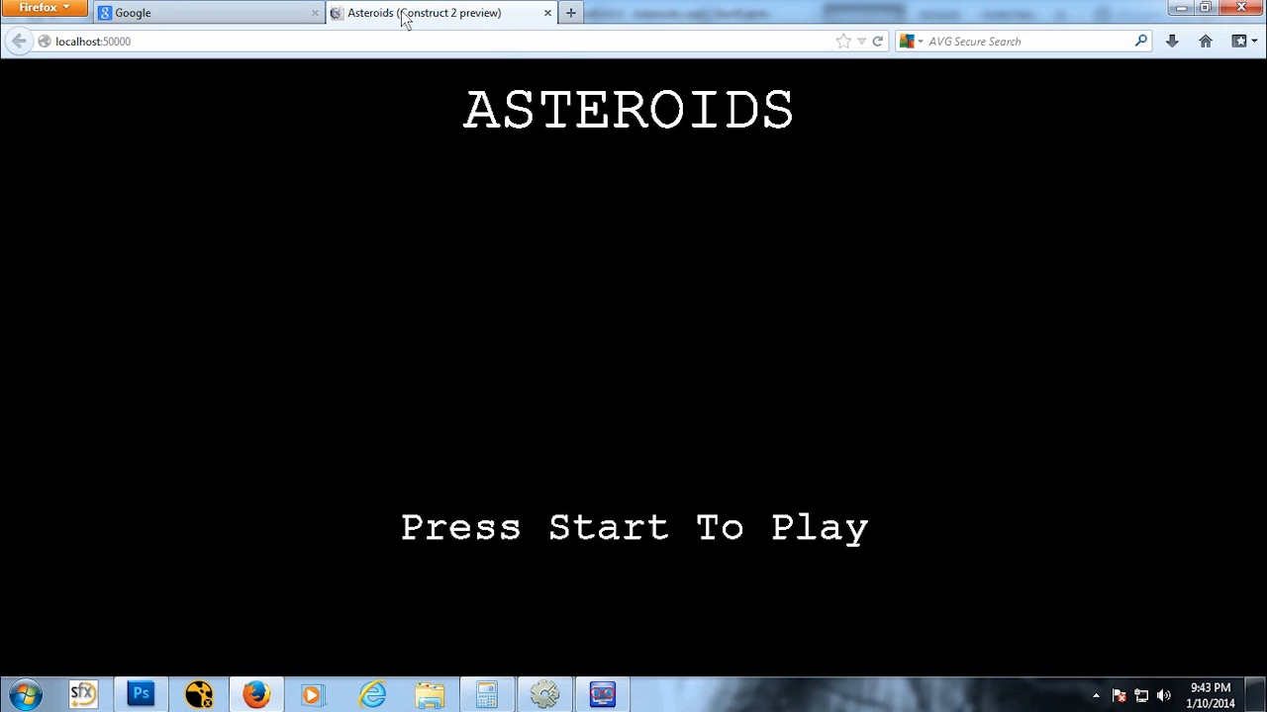
left_click(547, 13)
left_click(544, 695)
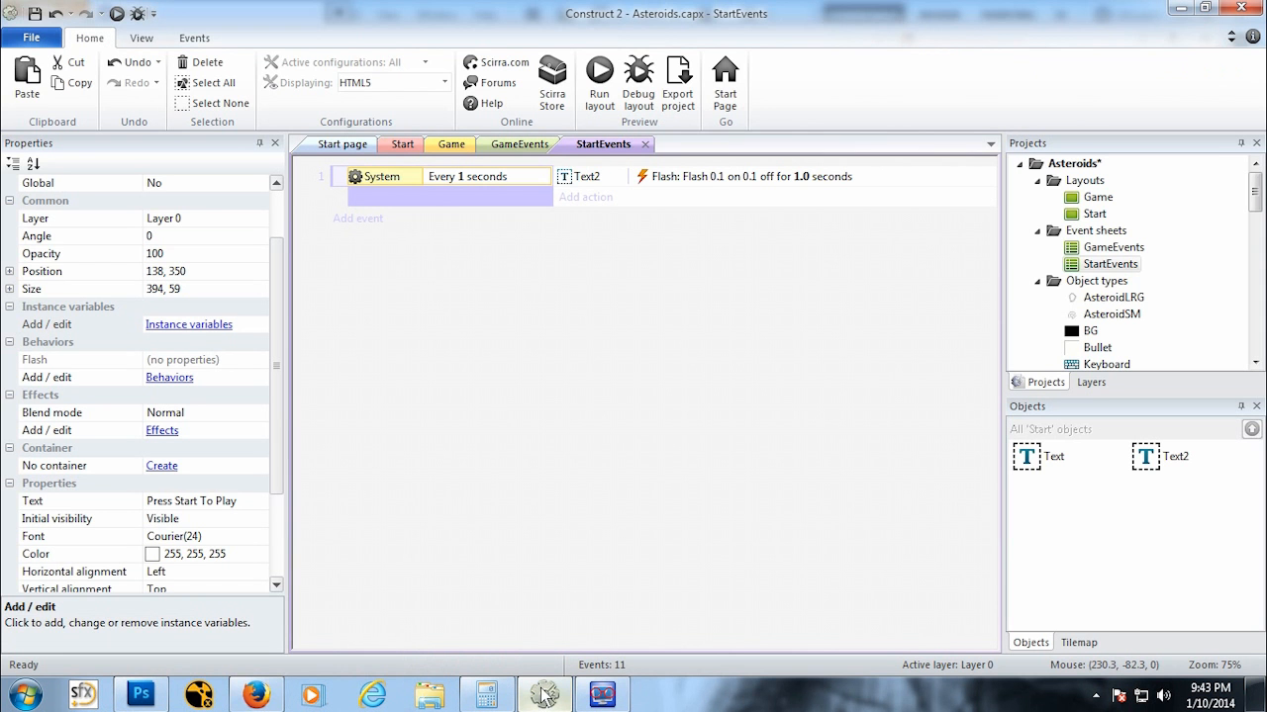
Step: Set the Flash action's on time and off time to 0.5 seconds each
double_click(696, 176)
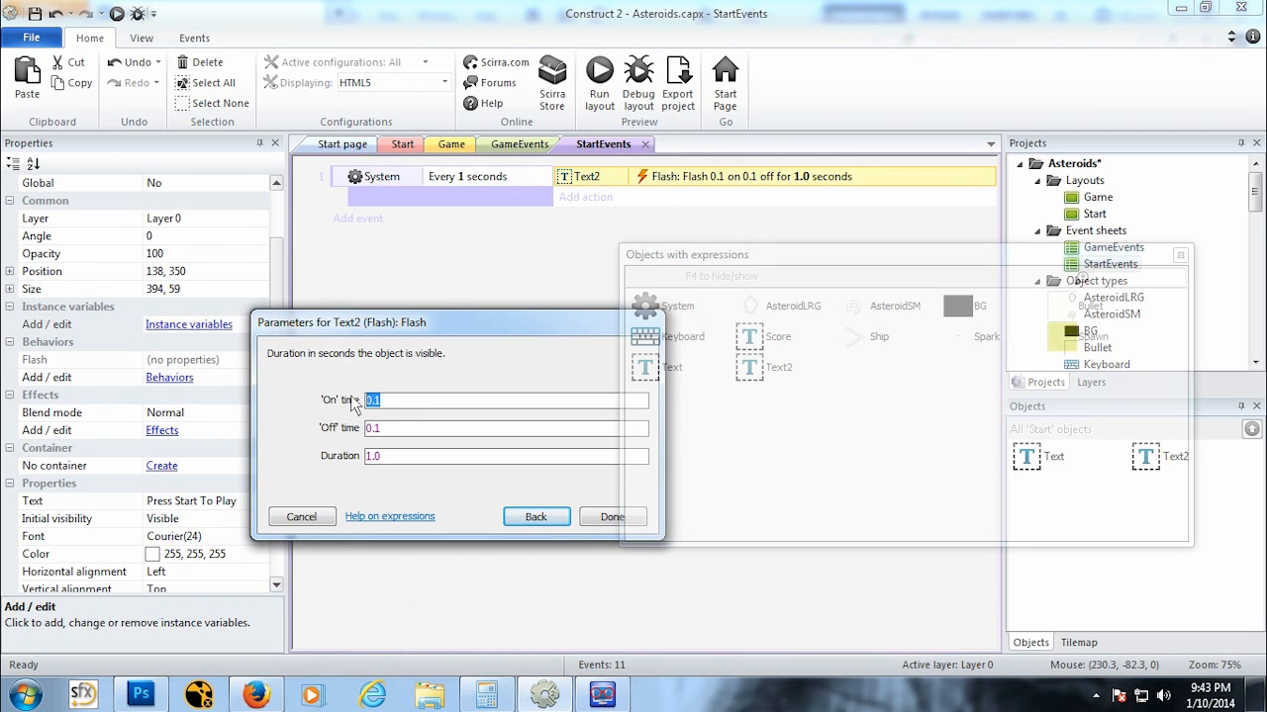
left_click_drag(382, 400, 377, 438)
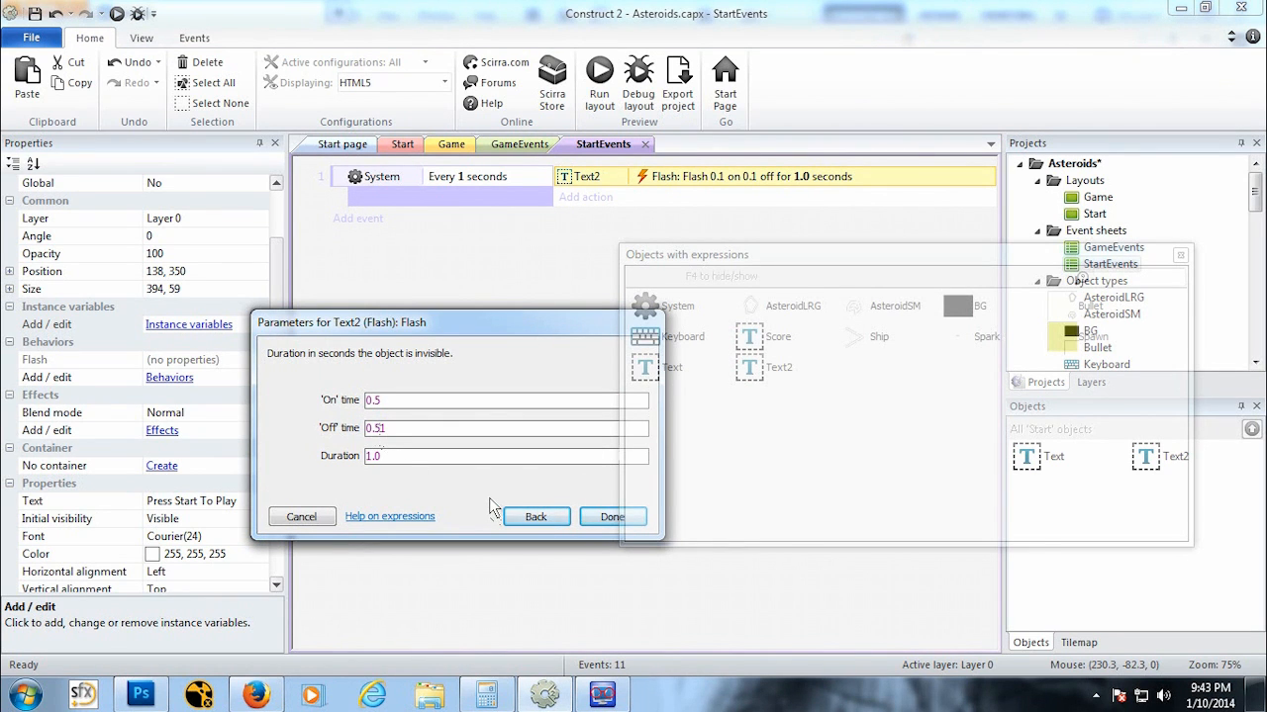
key("Delete")
left_click(609, 516)
Step: Preview the Start layout to check the flashing, then close it and return
left_click(117, 15)
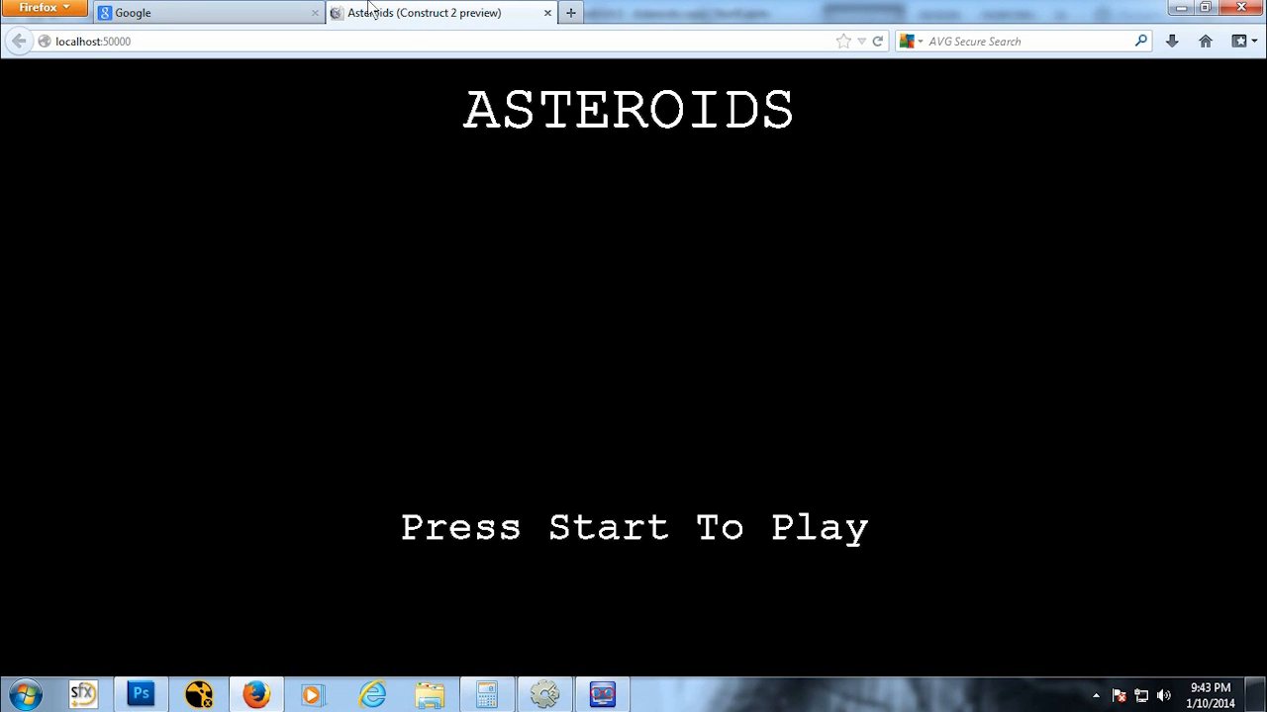
left_click(547, 13)
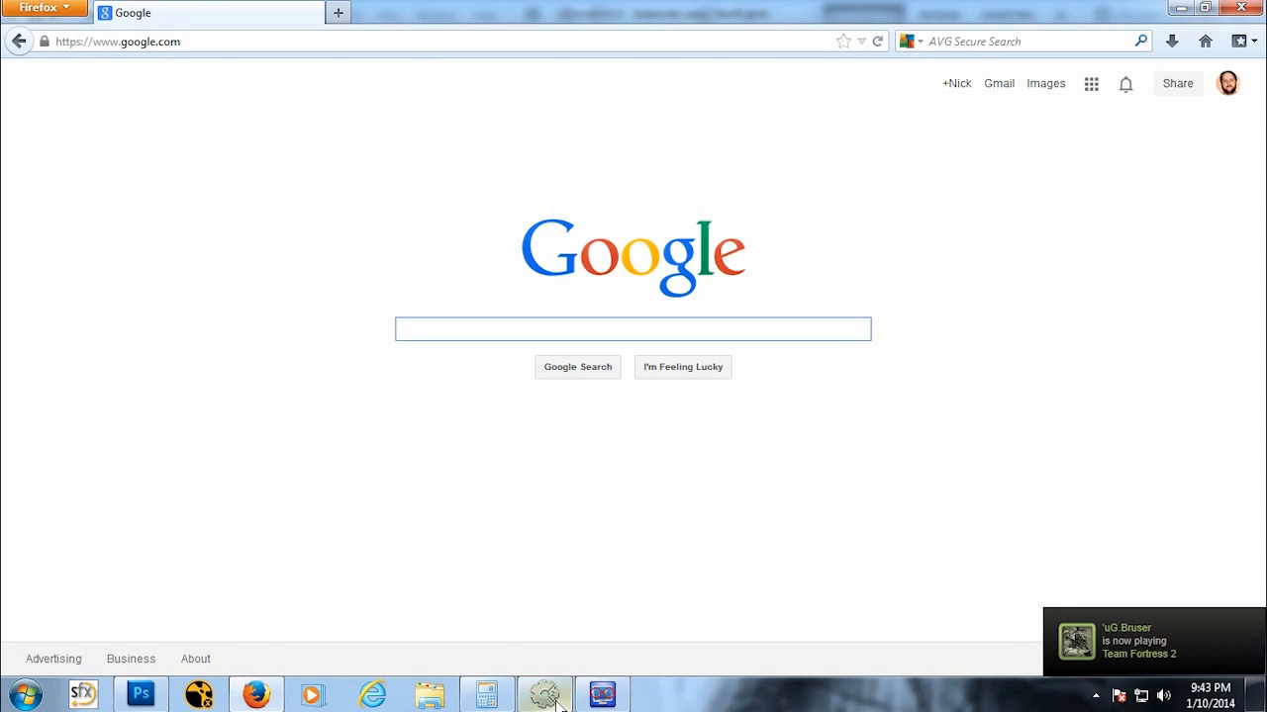
left_click(544, 696)
Step: Set the Flash action's on and off times to 0.25 seconds and its duration to 0.50 seconds
double_click(723, 183)
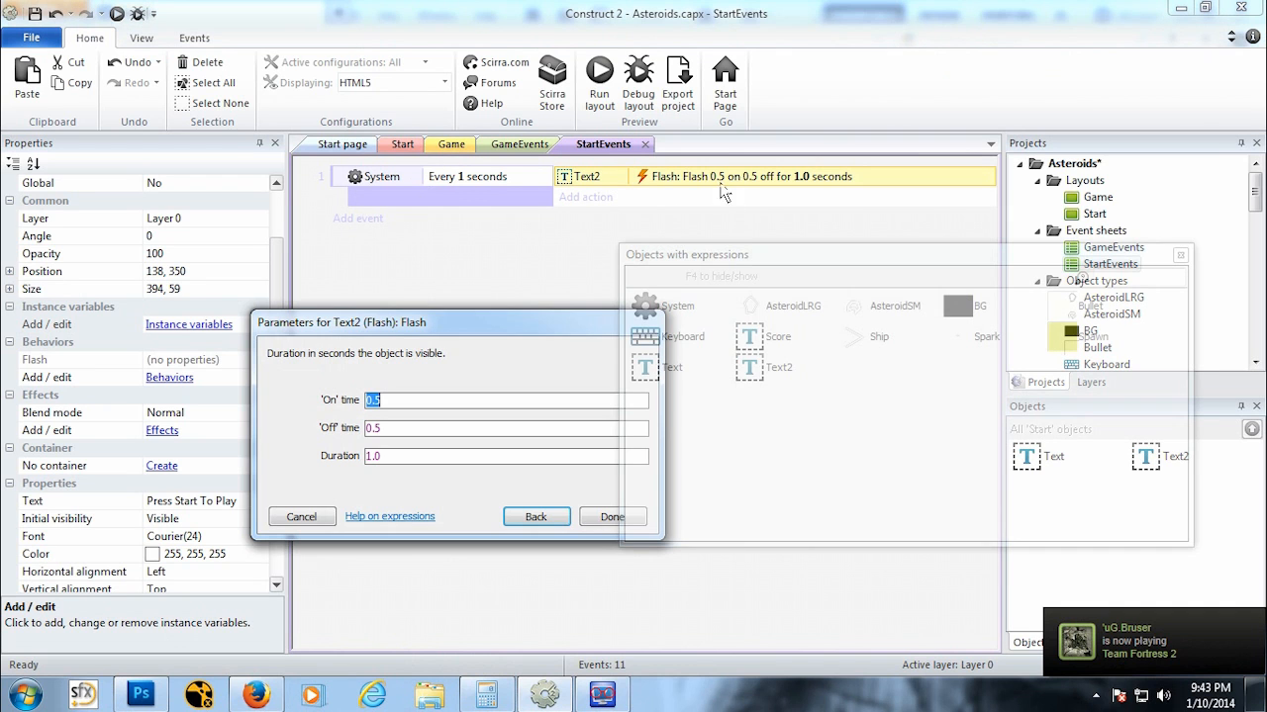
left_click(382, 431)
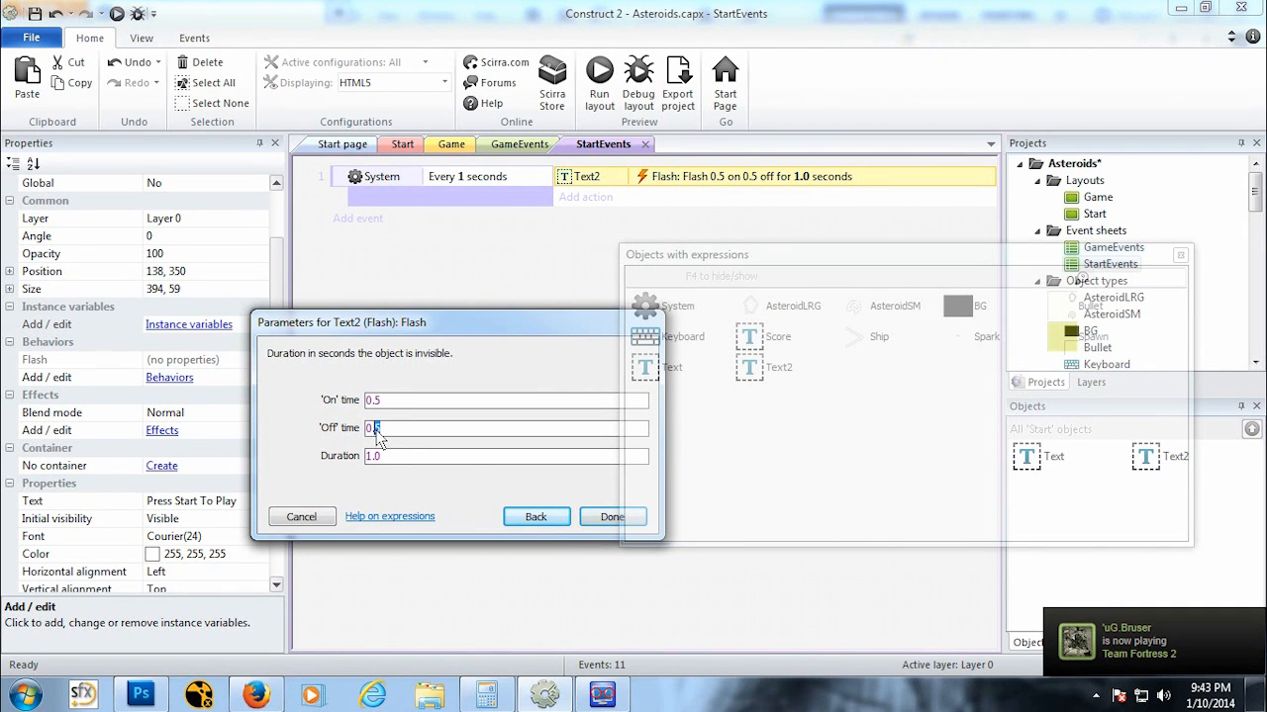
type("0.25")
left_click_drag(385, 402, 376, 401)
left_click(367, 460)
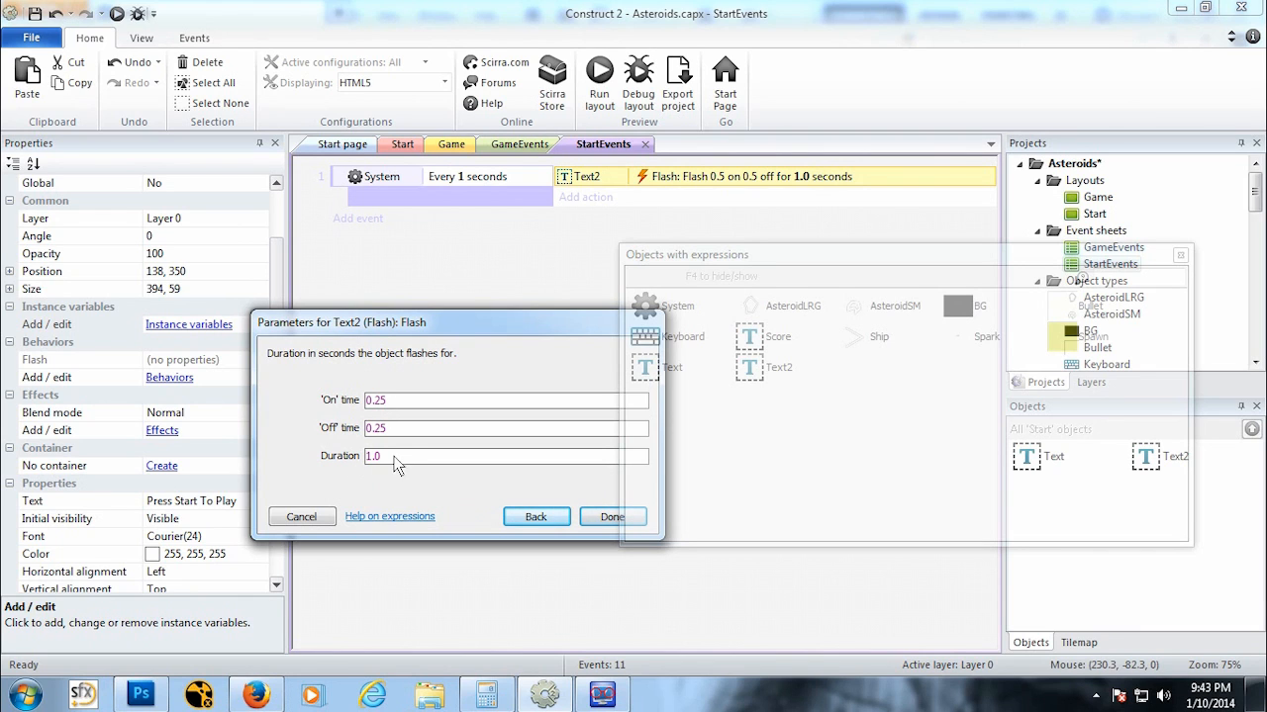
key("BackSpace")
type(".50")
left_click(613, 518)
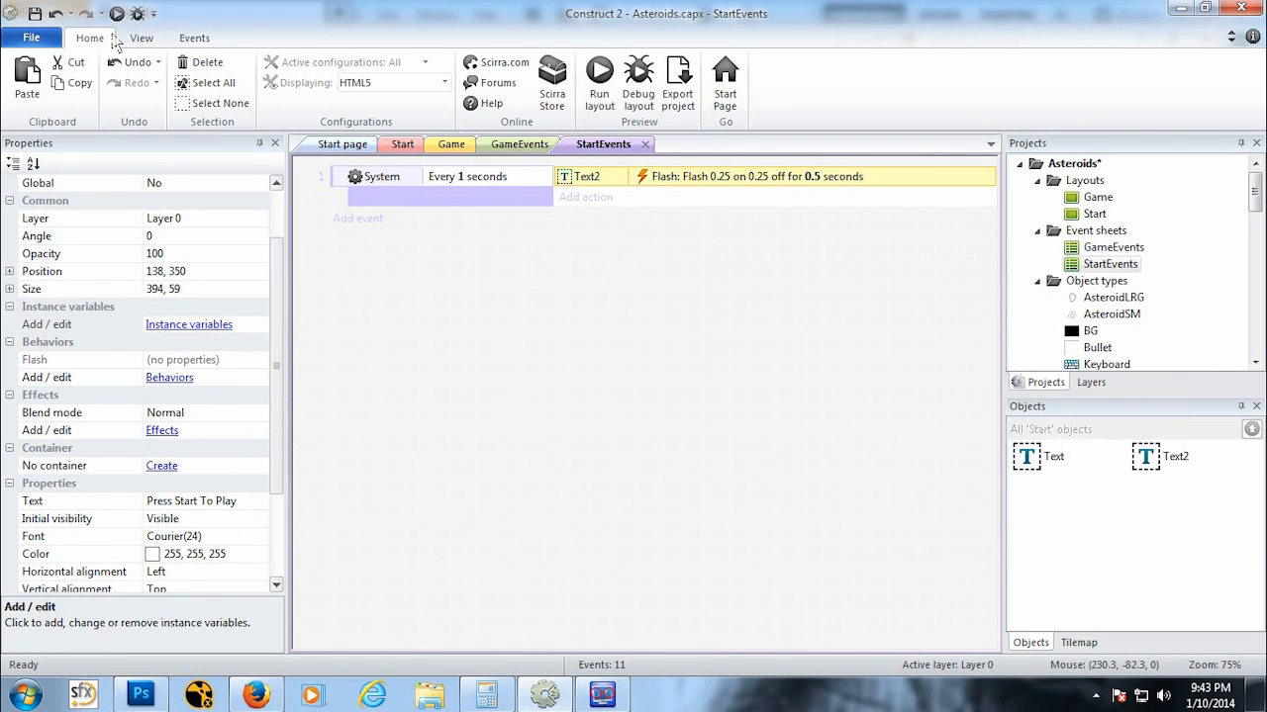
Step: Preview the Start layout with the new flash timing, then close it and return
key("F5")
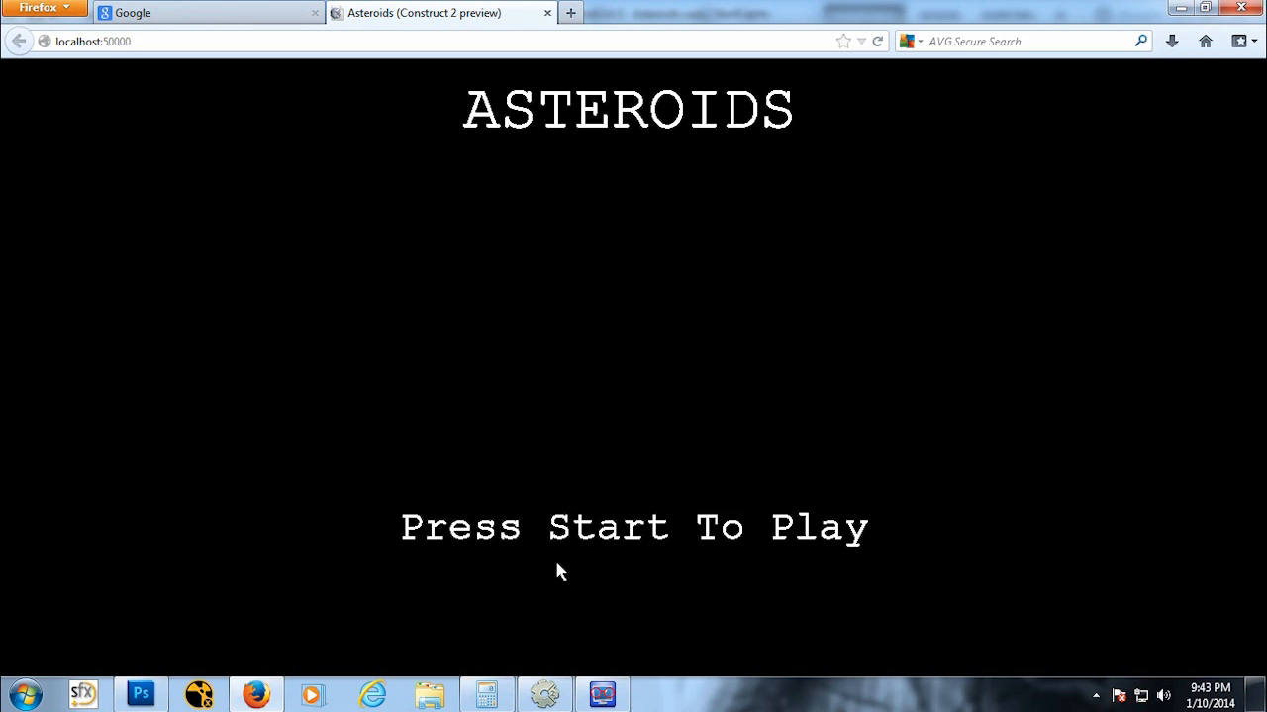
left_click(546, 13)
left_click(545, 694)
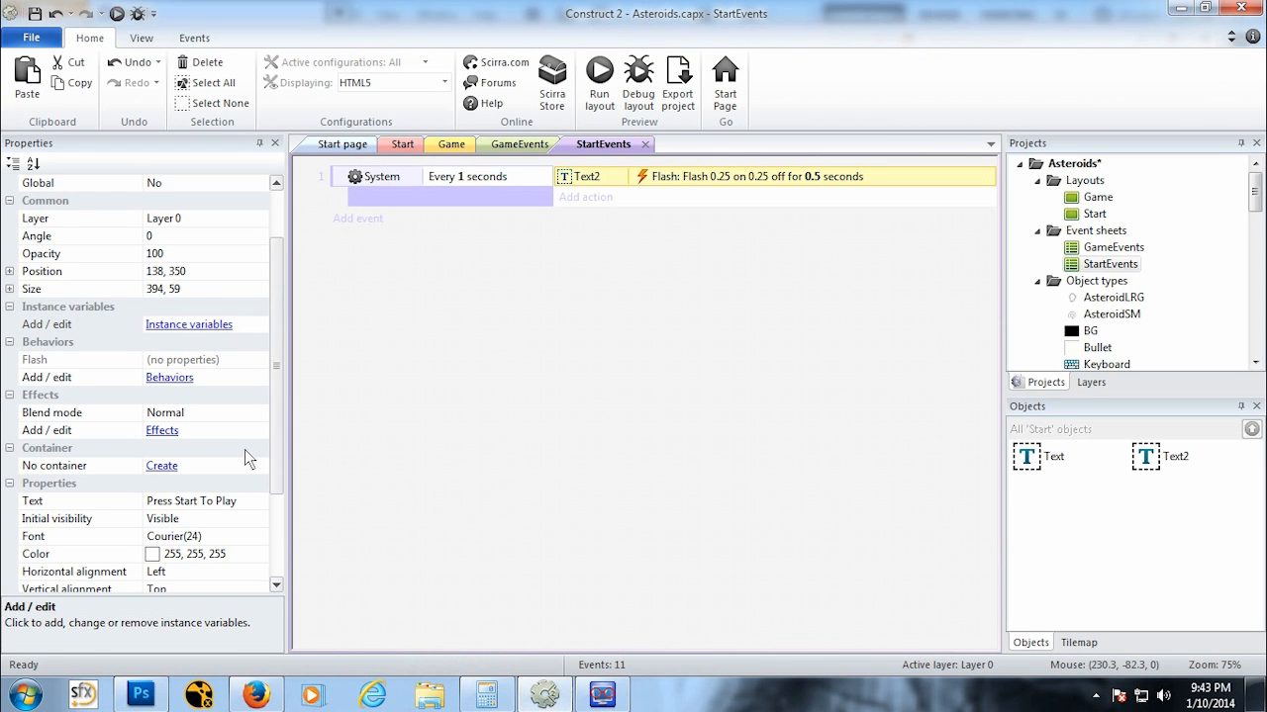
Step: On the Start layout, change the flashing text to "Press Spacebar To Play"
left_click(402, 144)
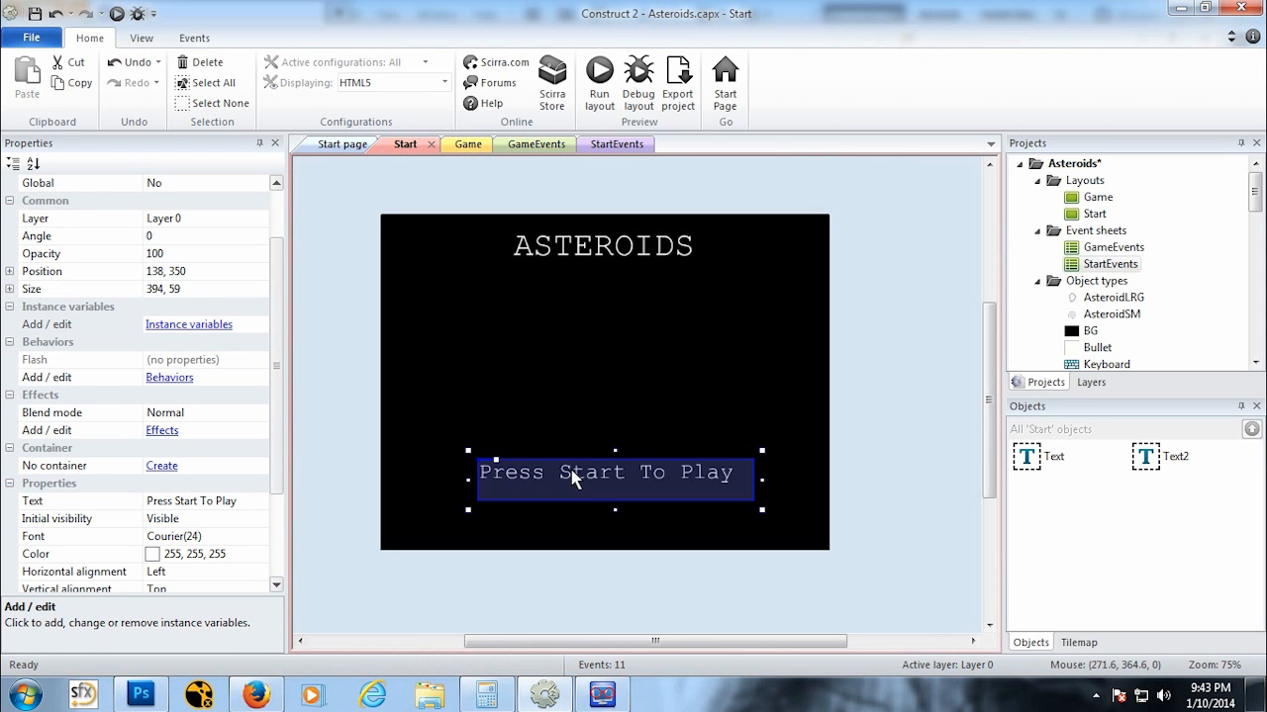
scroll(278, 417, "down", 1)
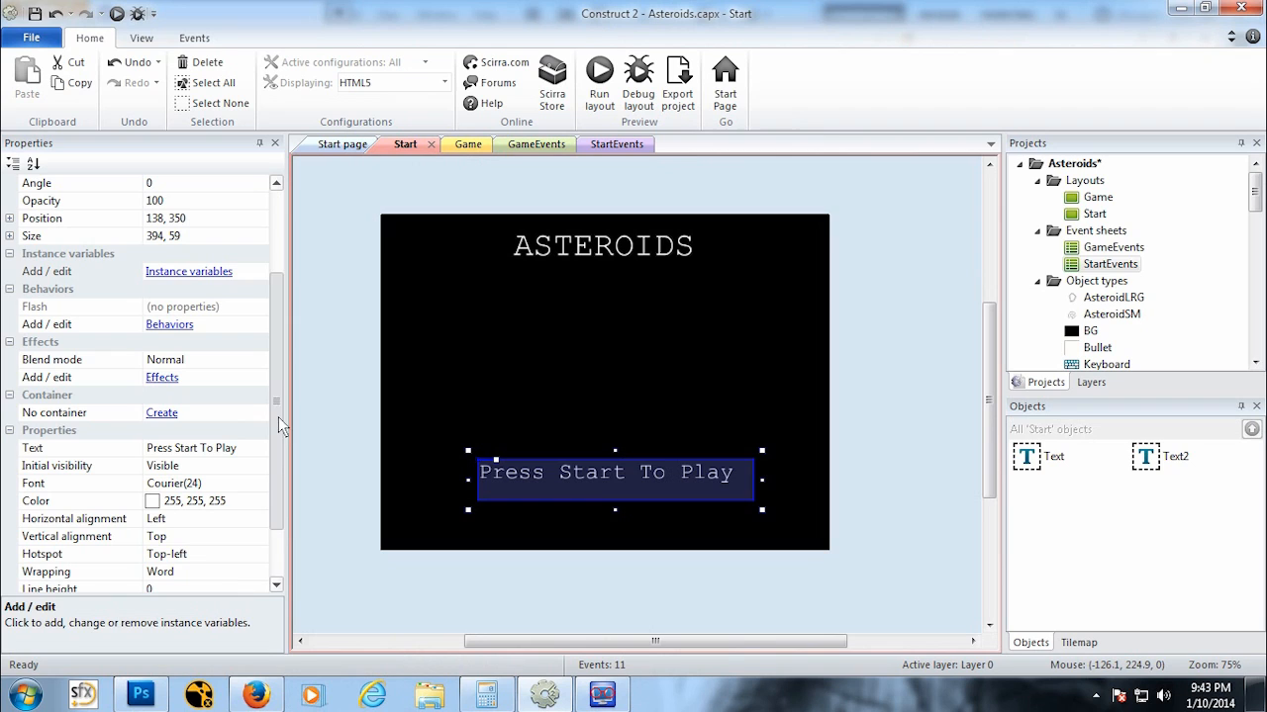
left_click(195, 448)
left_click(195, 454)
double_click(178, 450)
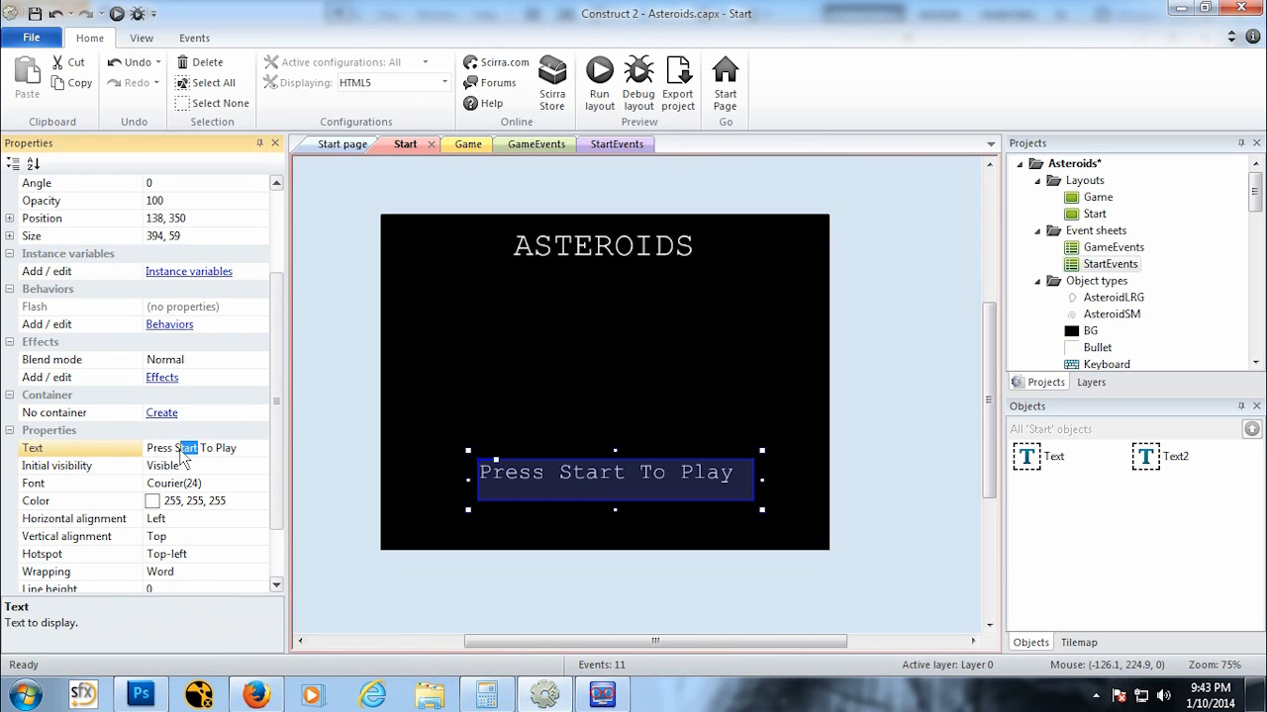
type("Spaceb")
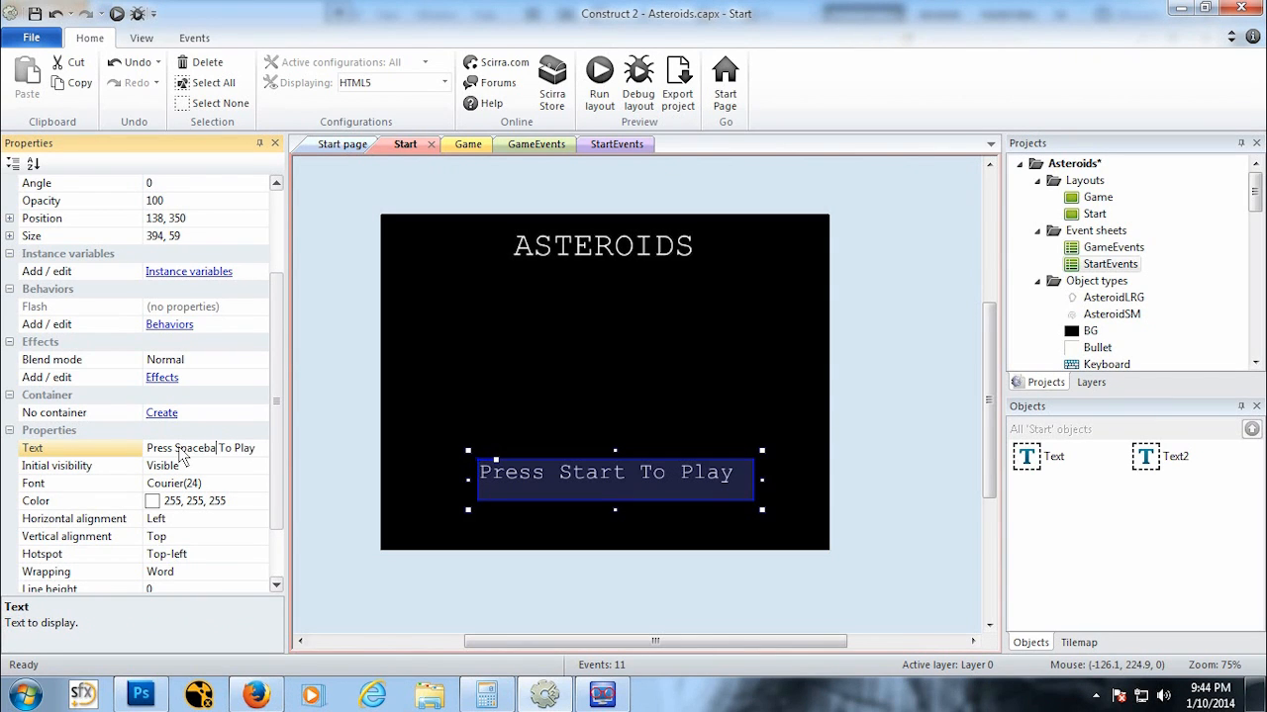
left_click(180, 465)
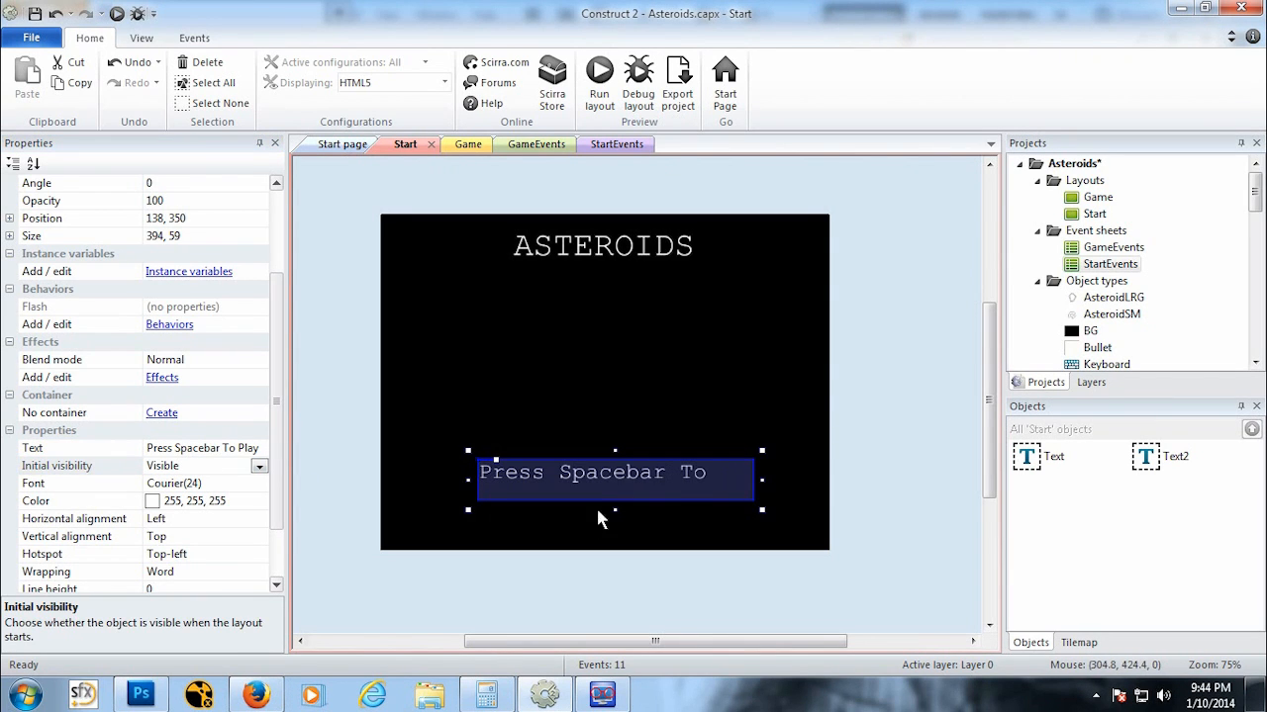
Step: Widen the text box leftwards so the whole line fits, to a width of about 434
left_click_drag(470, 492, 444, 489)
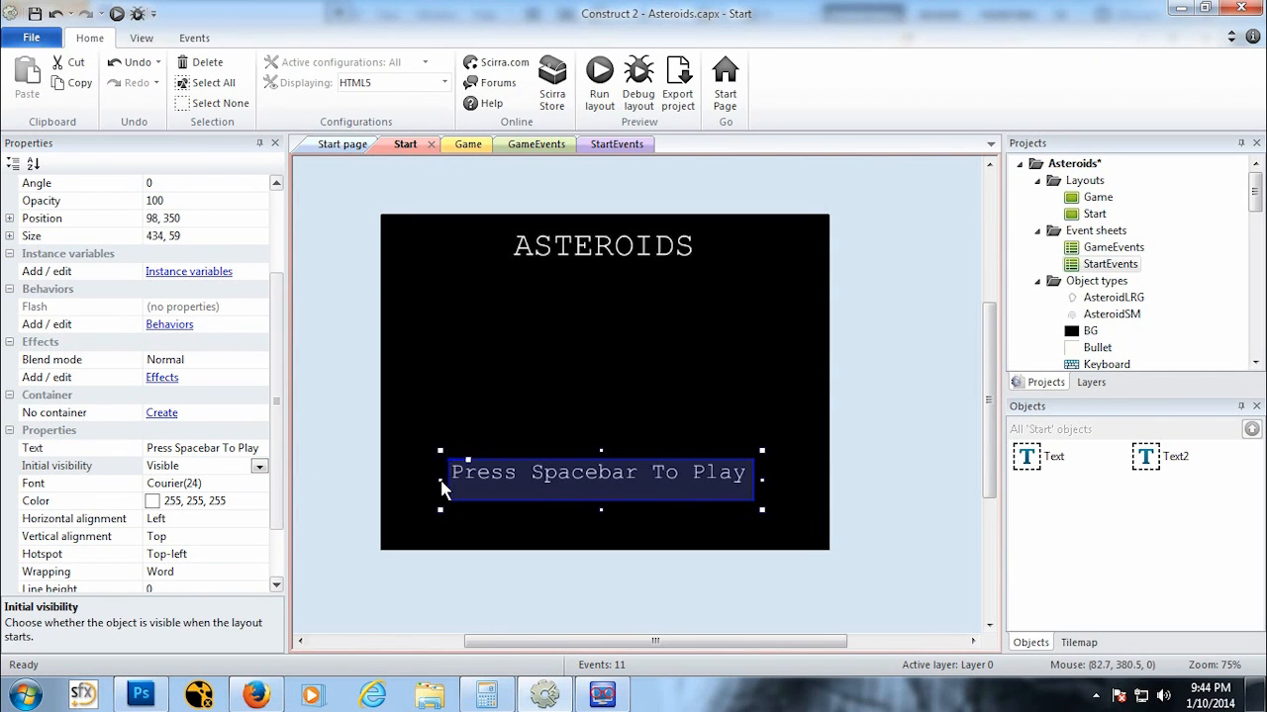
Step: Place an AsteroidSM instance in the middle of the Start layout
left_click(335, 294)
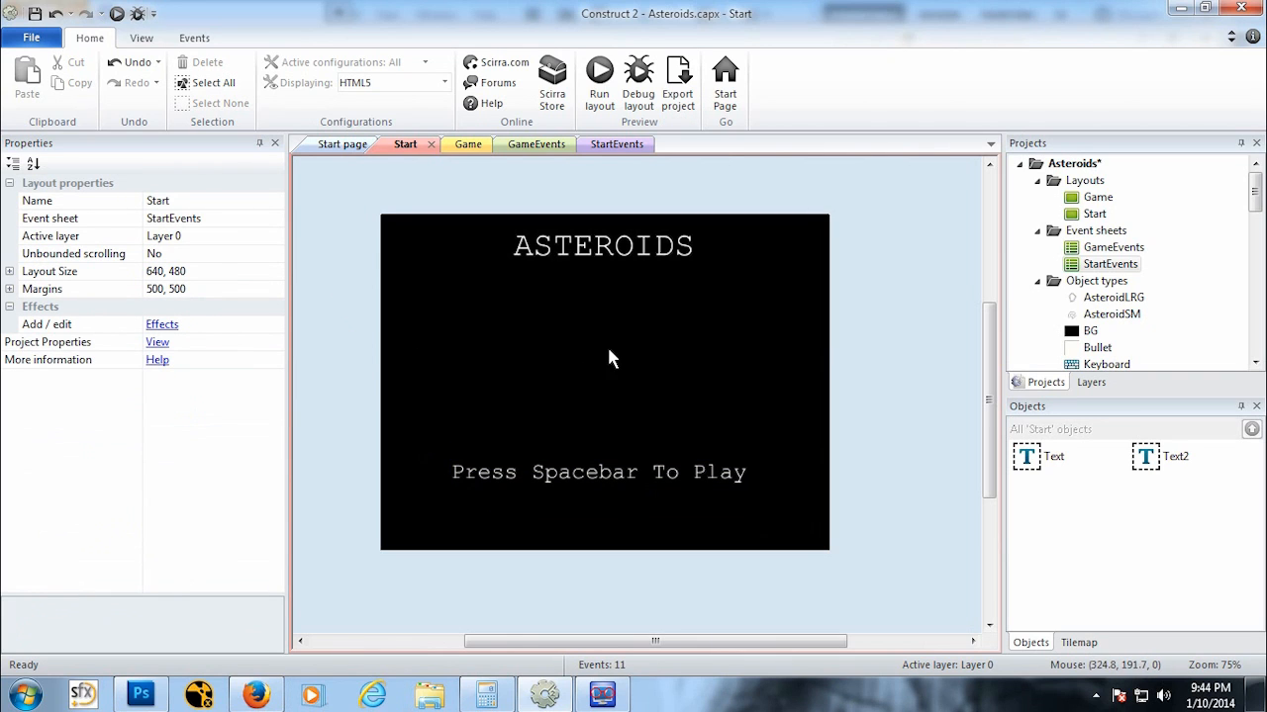
right_click(560, 359)
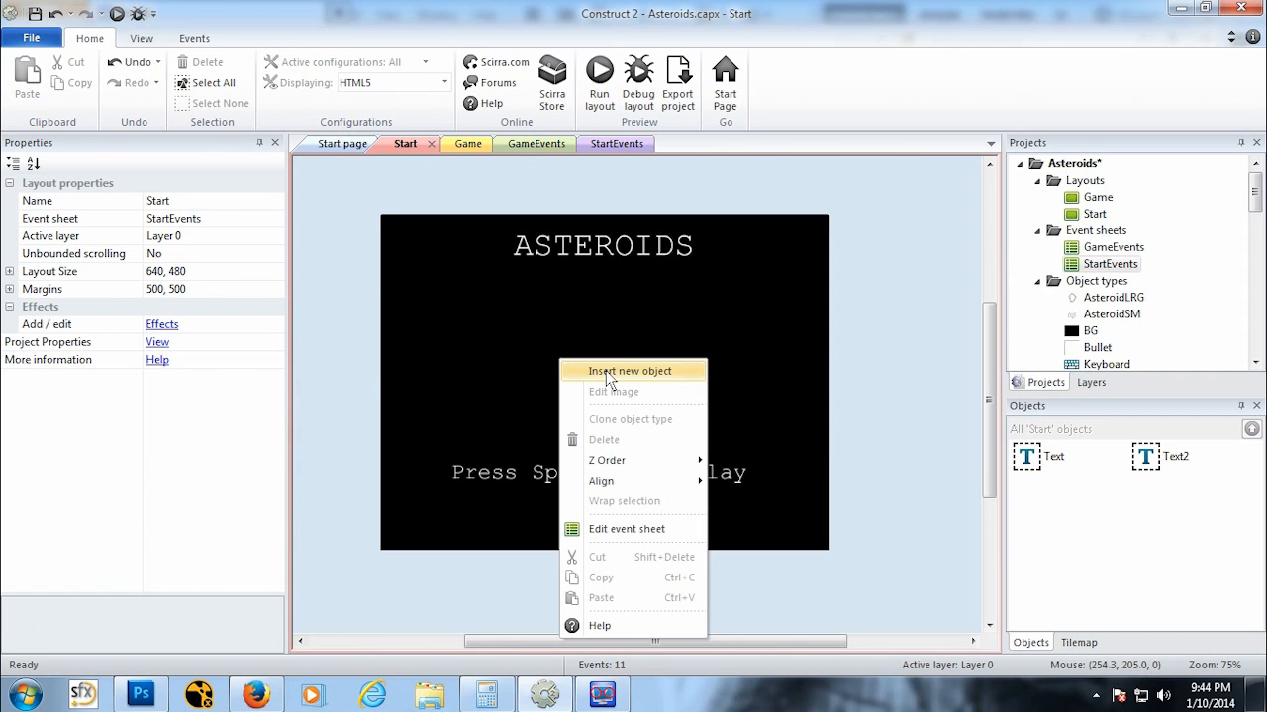
left_click(908, 369)
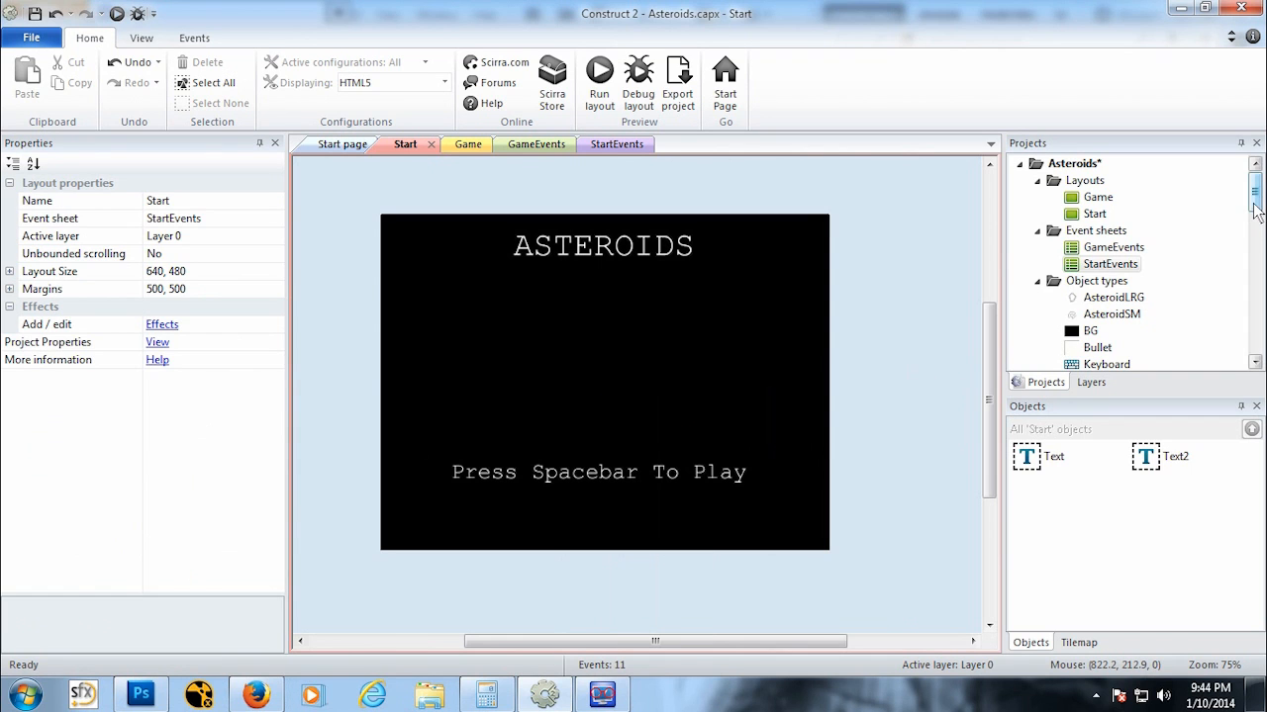
left_click_drag(1255, 203, 1254, 217)
left_click(1128, 248)
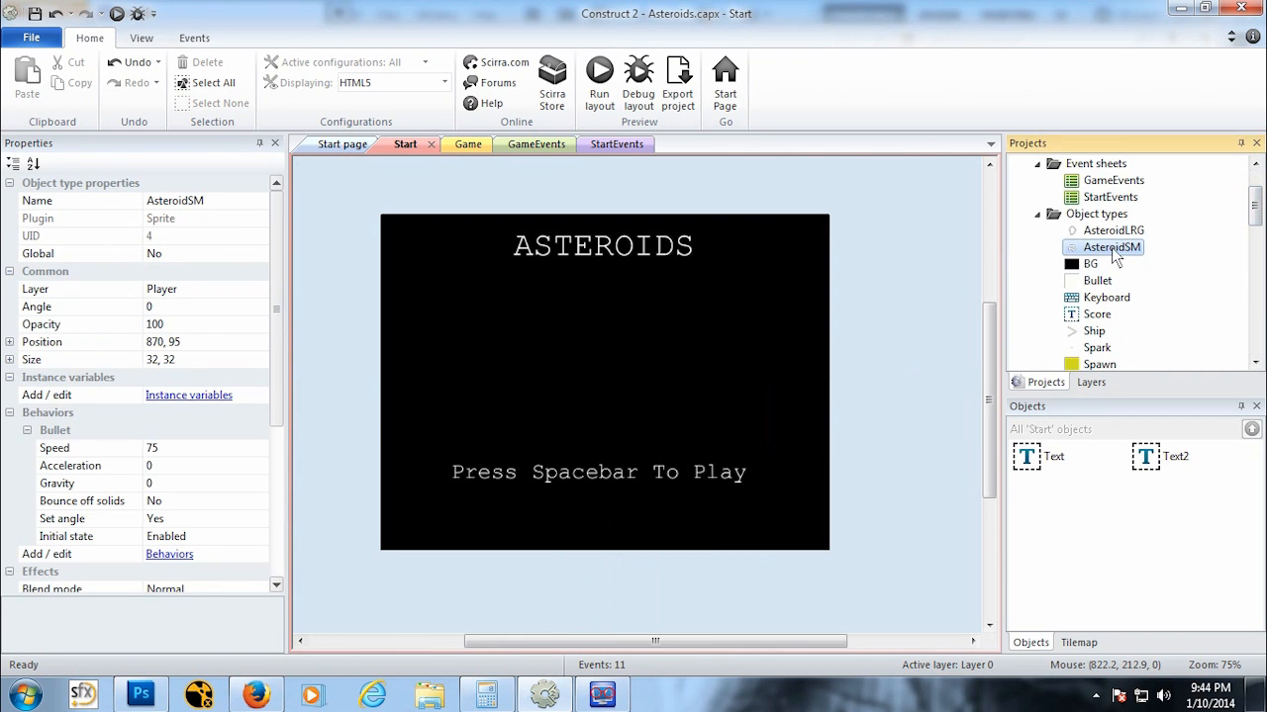
scroll(1134, 248, "down", 1)
left_click_drag(579, 392, 536, 378)
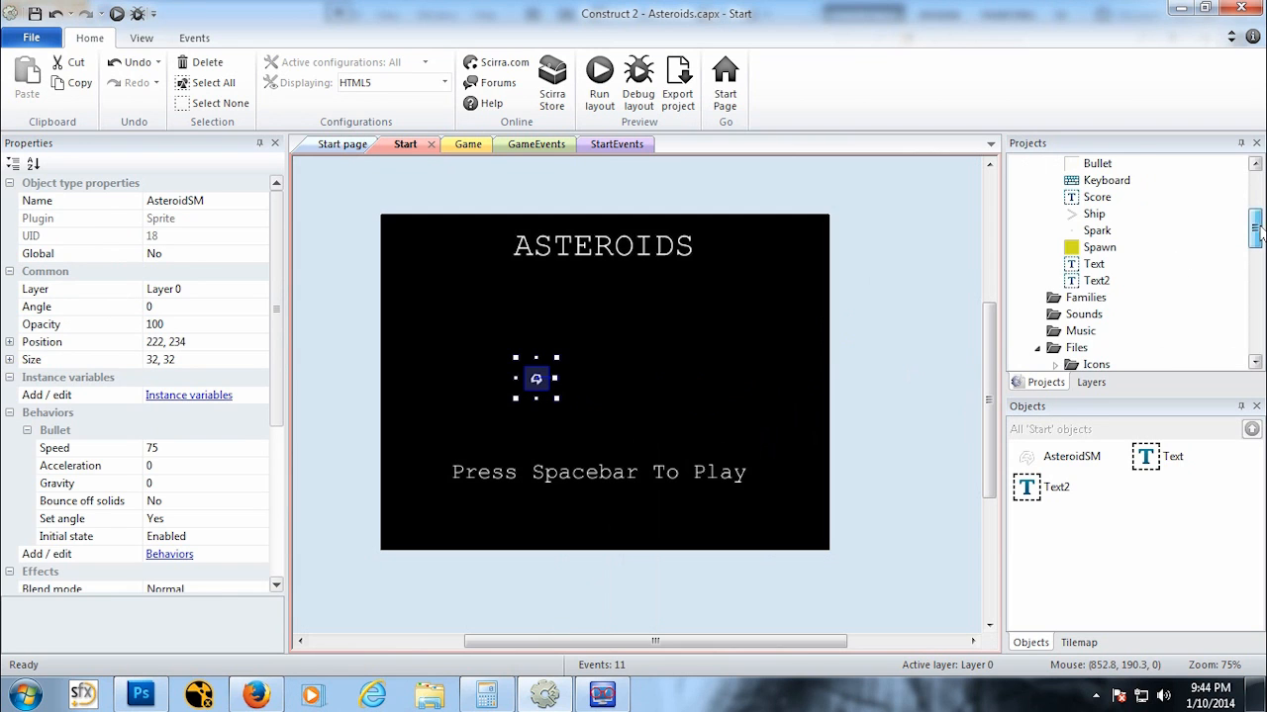
Step: Place a Ship instance beside the asteroid and nudge it to the right
mouse_move(1255, 228)
left_mouse_down()
mouse_move(1259, 203)
mouse_move(1258, 227)
left_mouse_up()
left_click(1089, 265)
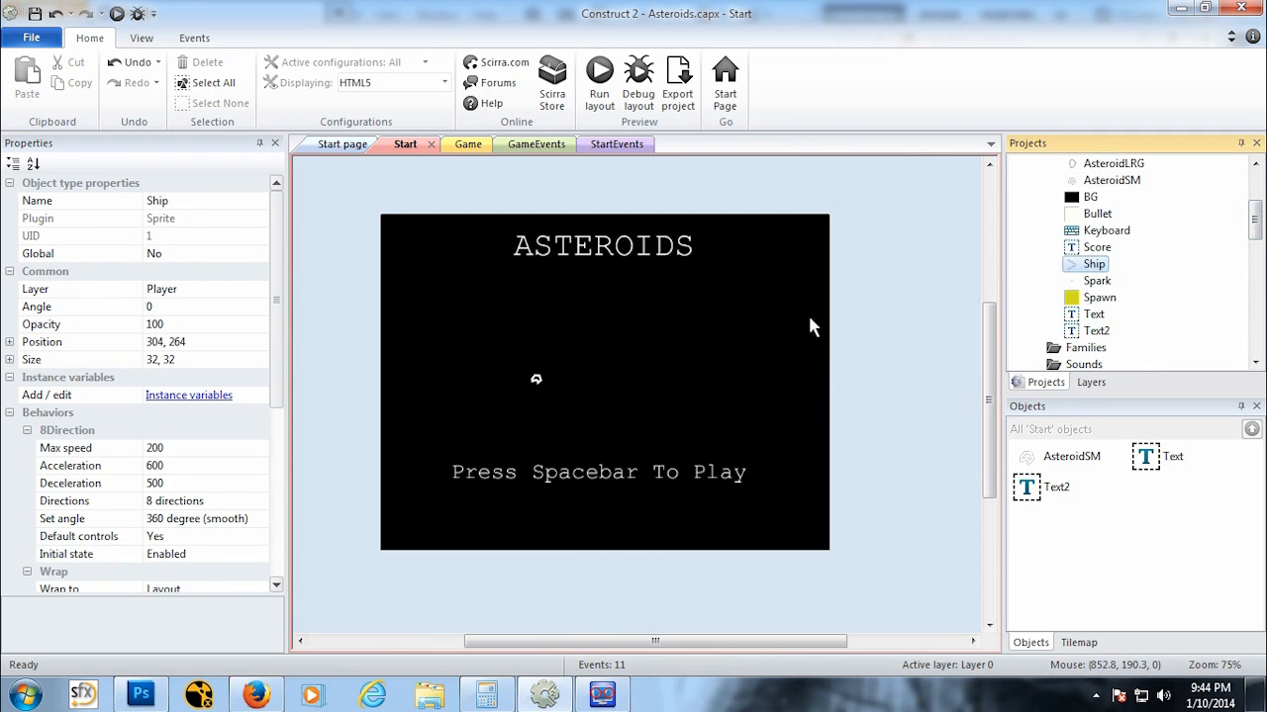
left_click_drag(809, 327, 590, 376)
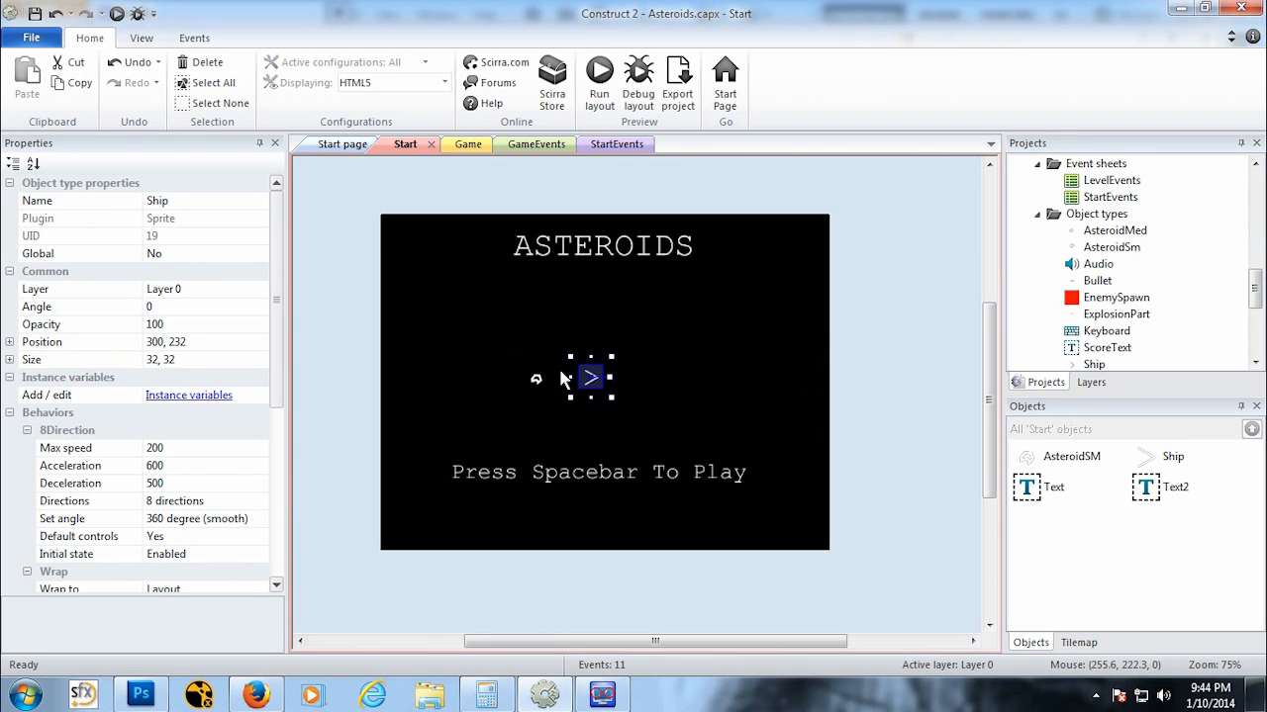
scroll(577, 410, "up", 1)
scroll(594, 423, "down", 1)
scroll(596, 425, "up", 4, "ctrl")
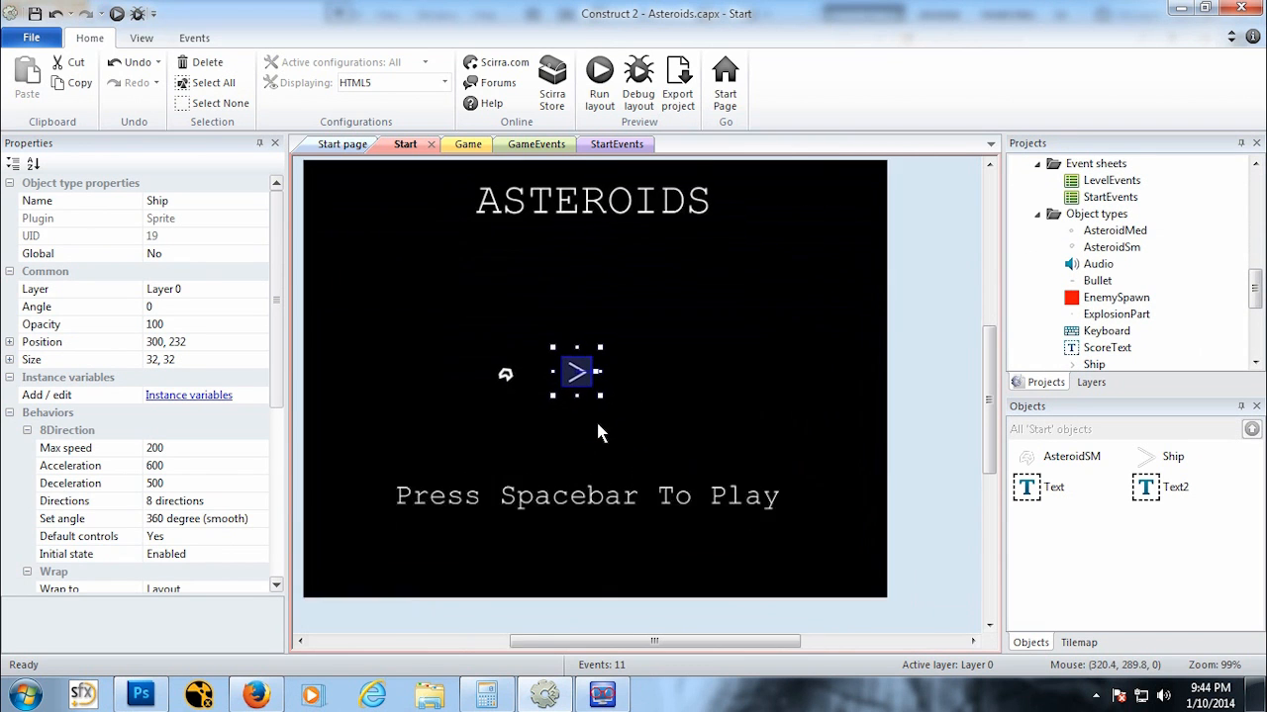
scroll(588, 433, "down", 1, "ctrl")
left_click_drag(571, 371, 603, 370)
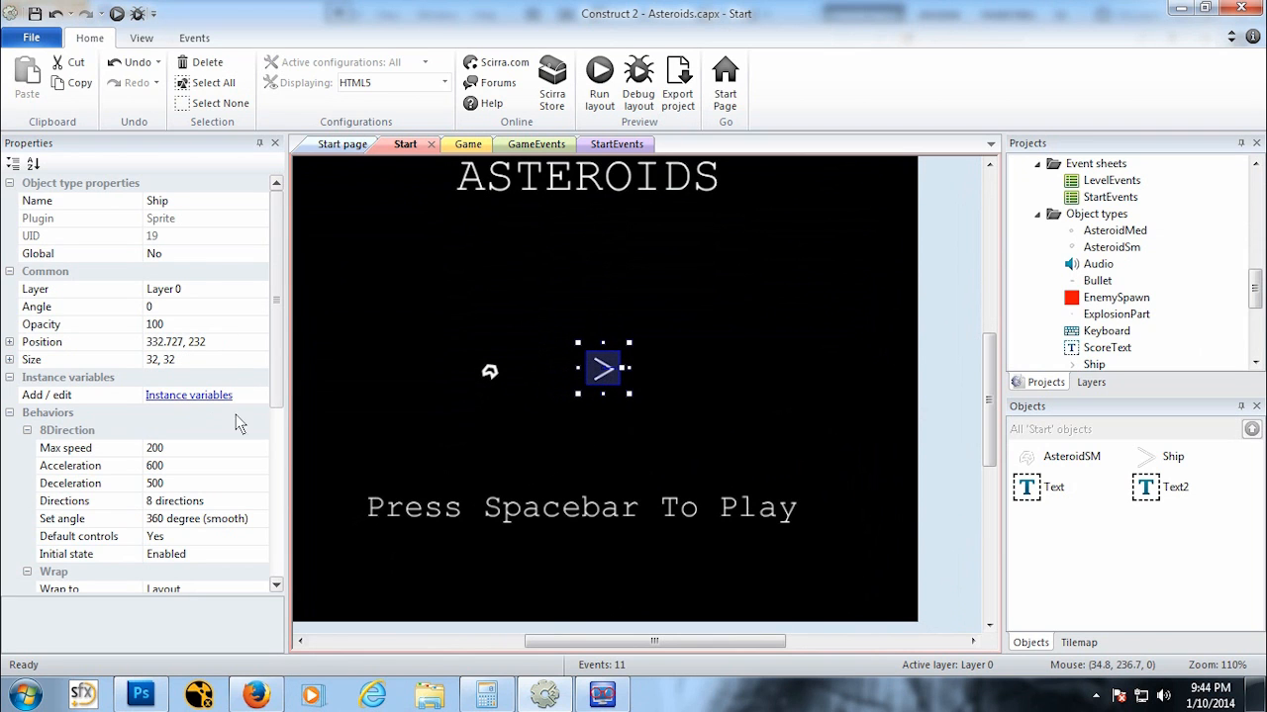
scroll(228, 401, "down", 1)
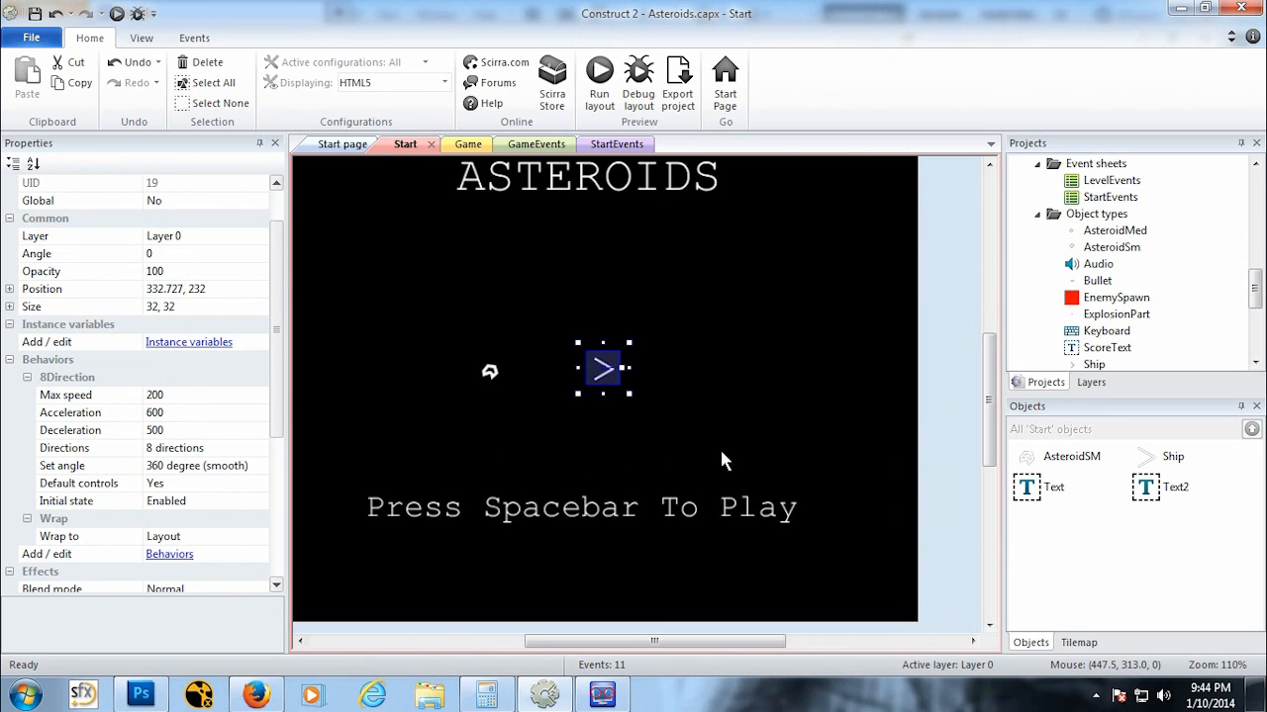
Step: Undo the ship move and both object insertions
key("ctrl+z")
key("ctrl+z")
key("ctrl+z")
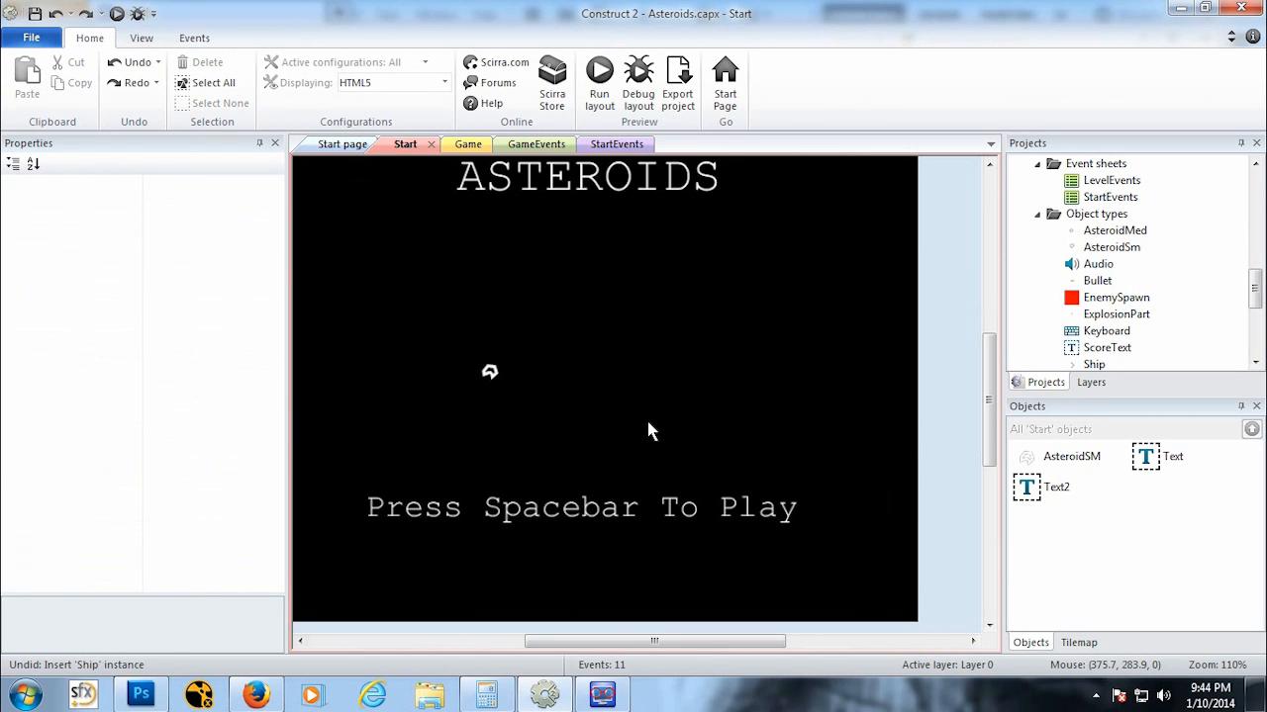
Step: Insert a new Sprite object named ShipStart into the Start layout
right_click(622, 313)
left_click(668, 326)
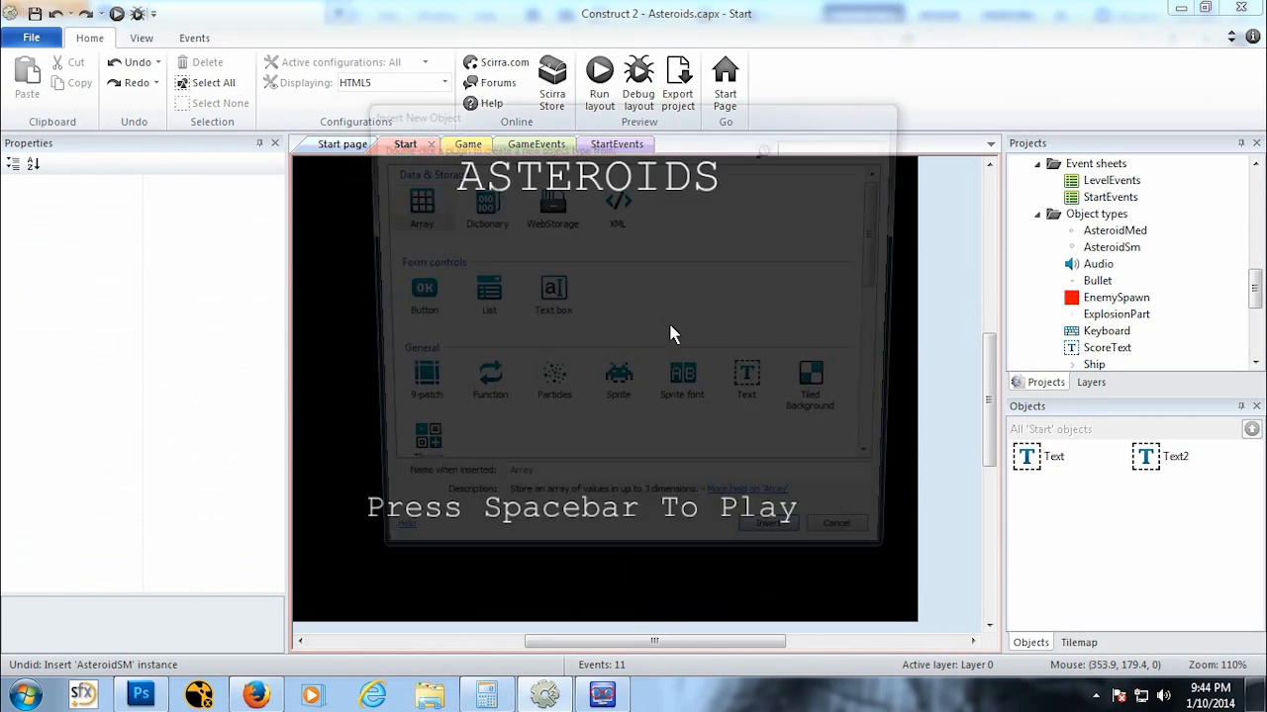
left_click(612, 396)
left_click(539, 488)
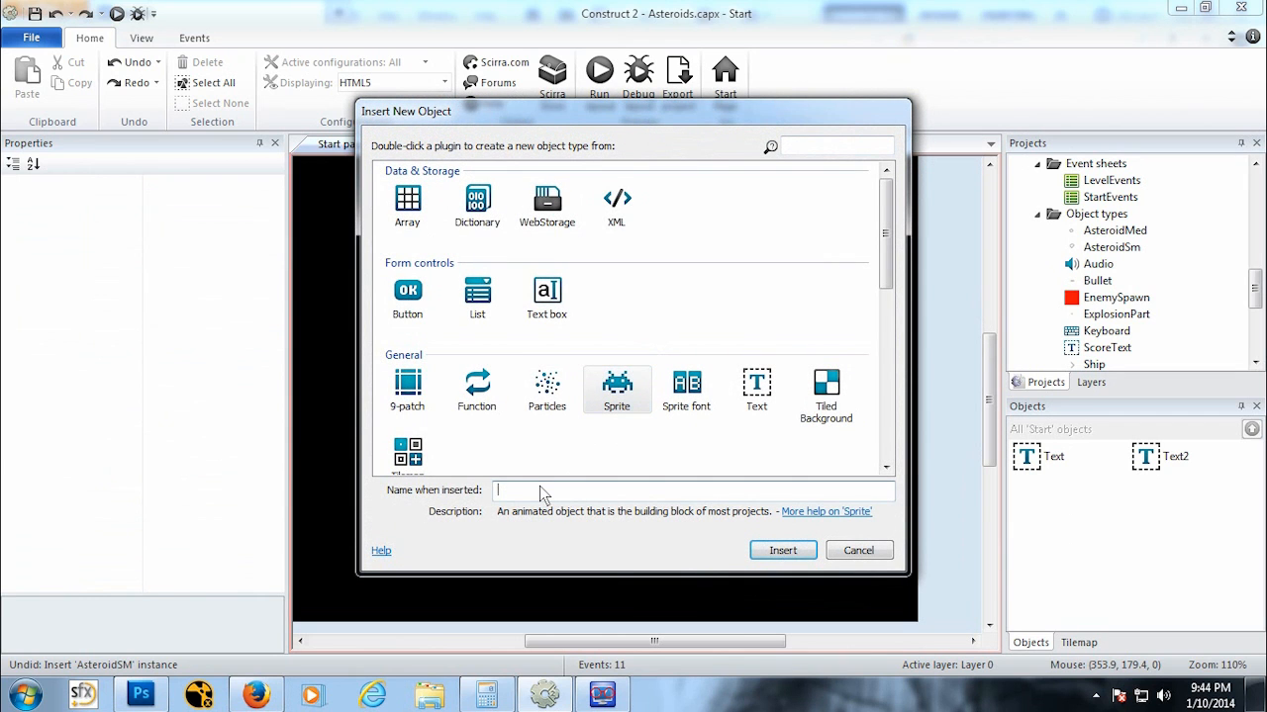
type("ShipStar")
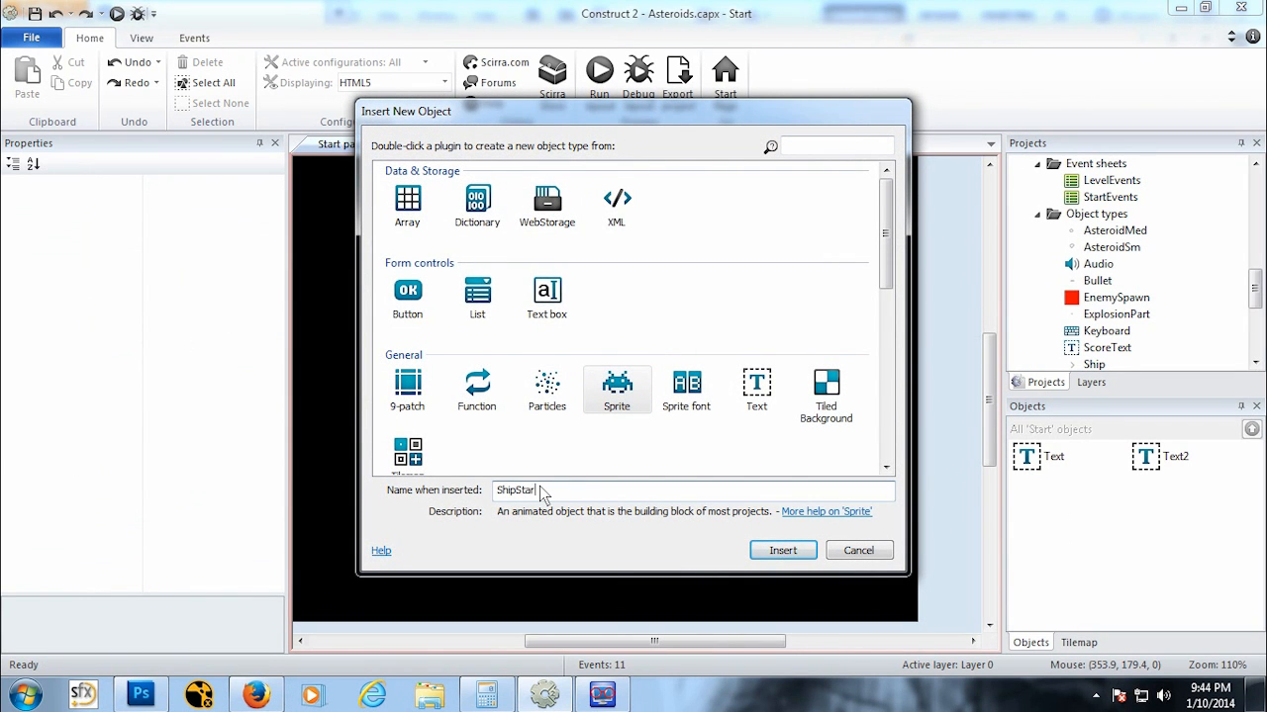
type("t")
key("Return")
left_click(557, 348)
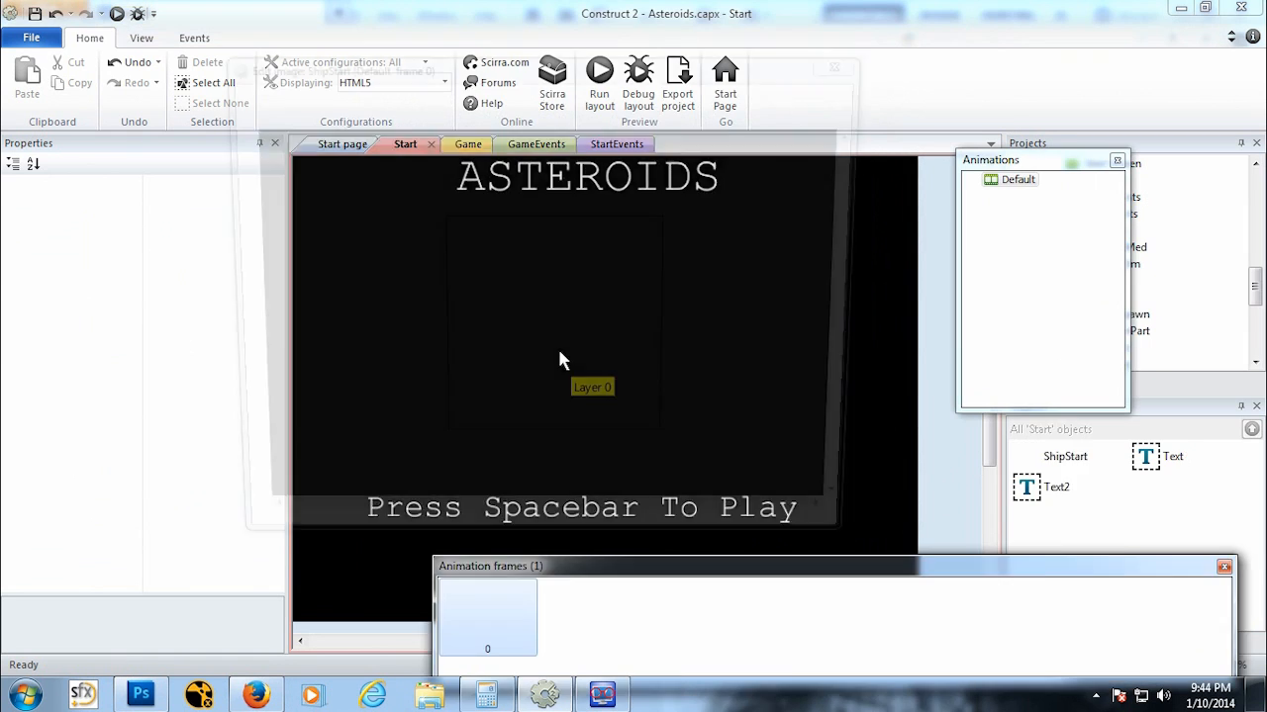
Step: Load the Ship image file into the ShipStart sprite, close the image editor, and move the sprite right
left_click(247, 90)
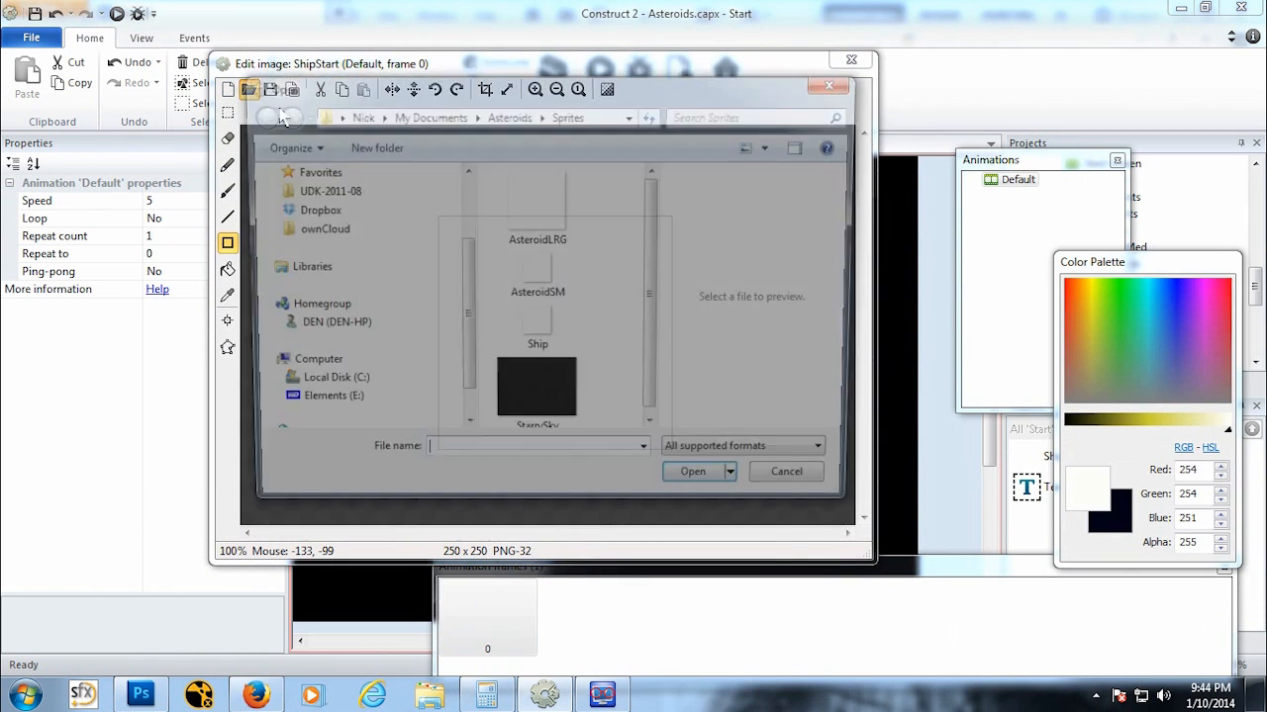
left_click(537, 327)
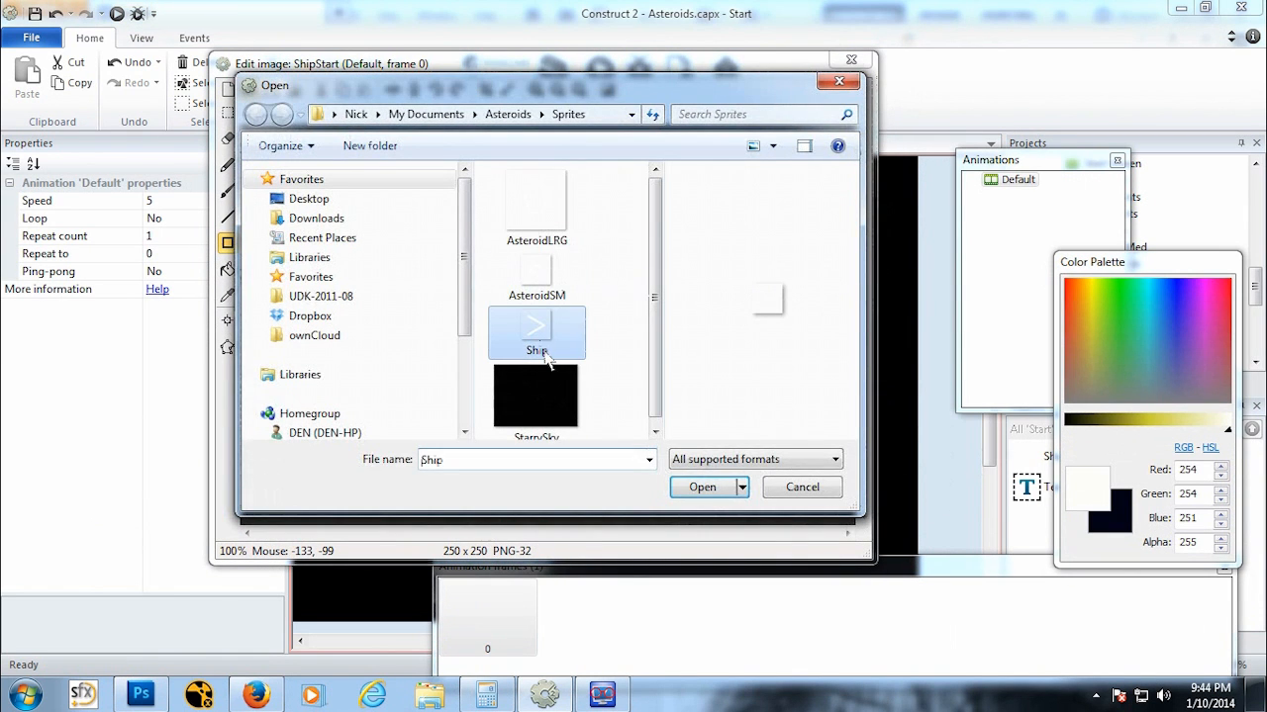
left_click(705, 488)
left_click(851, 60)
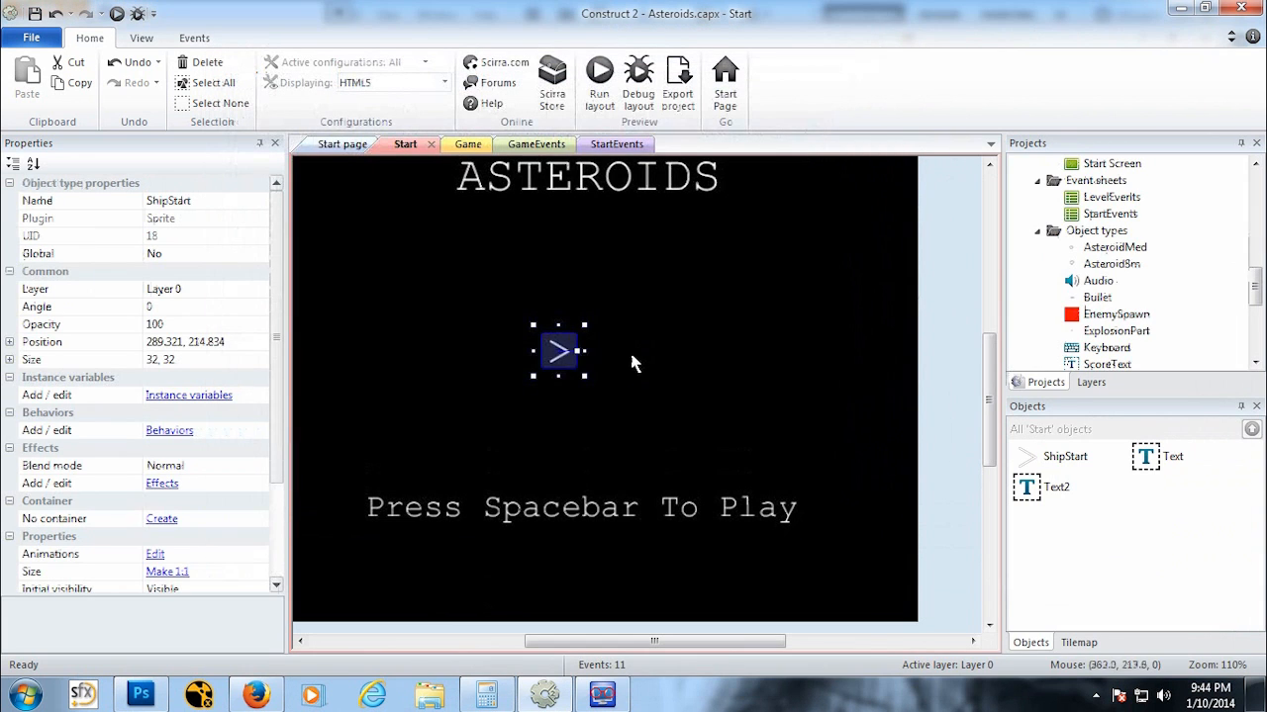
left_click_drag(553, 358, 595, 363)
Step: Insert another Sprite object named AstroidStart into the Start layout
right_click(472, 346)
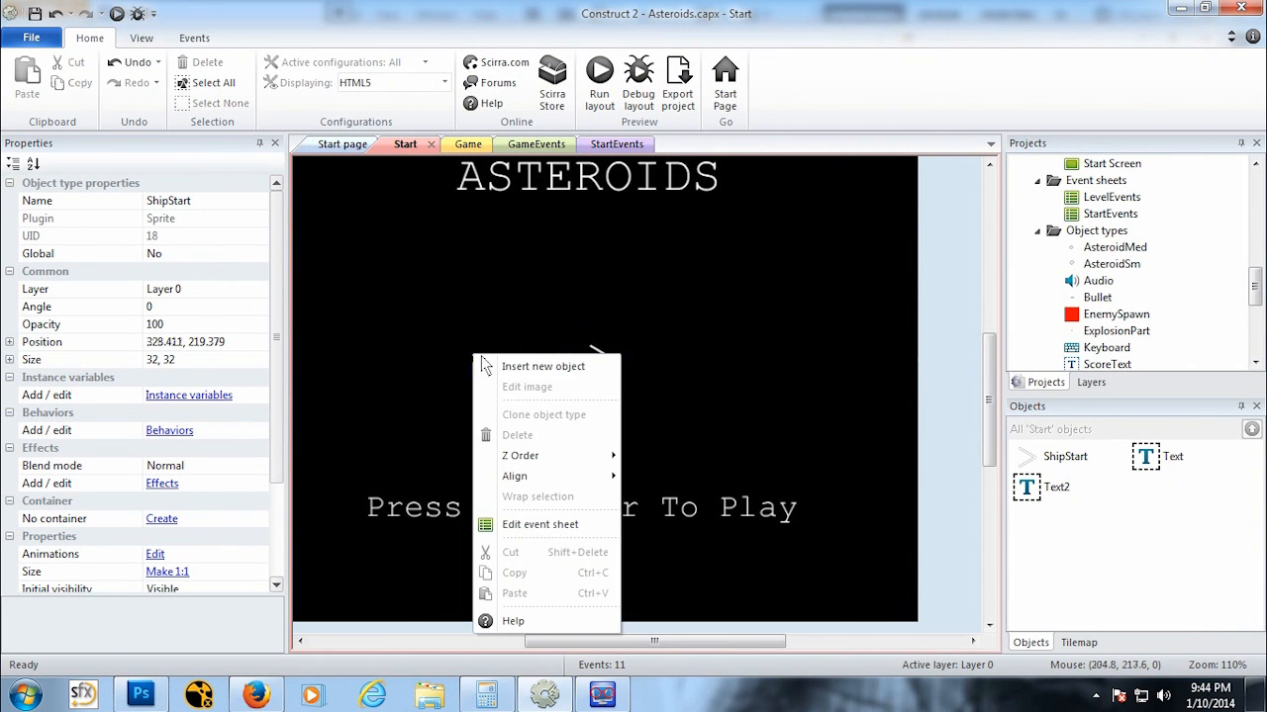
left_click(504, 367)
left_click(617, 389)
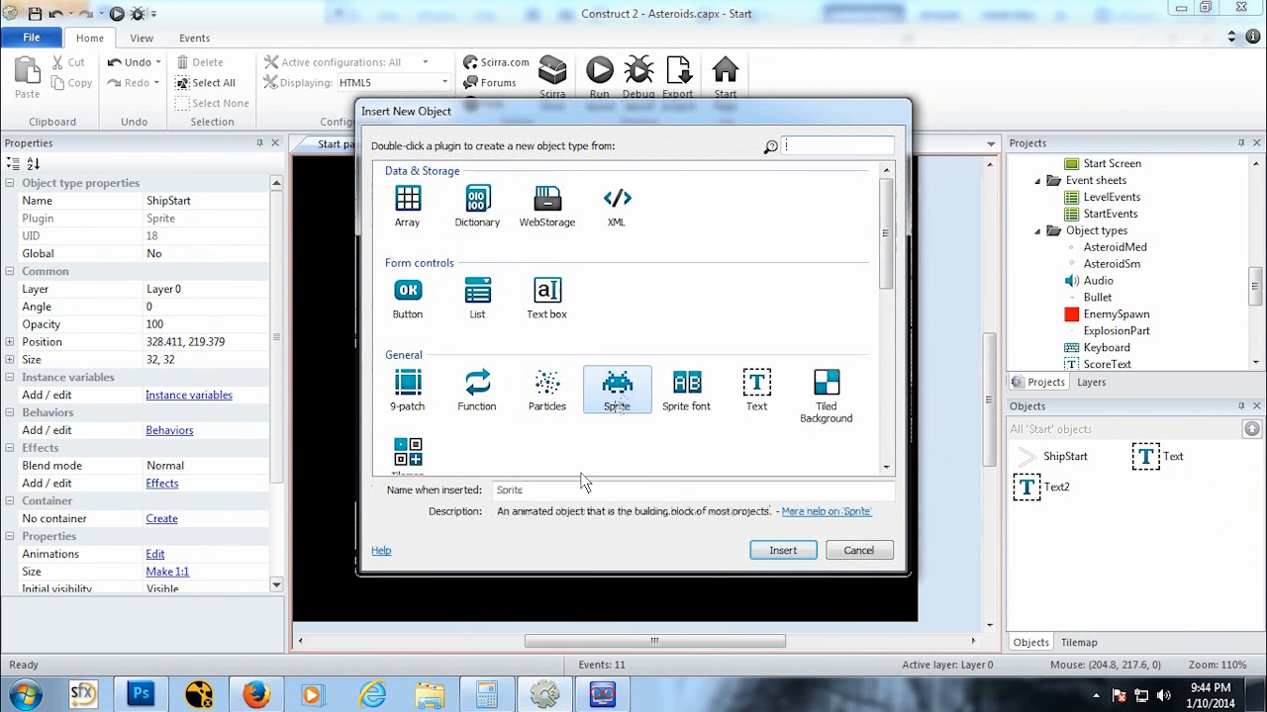
left_click(570, 492)
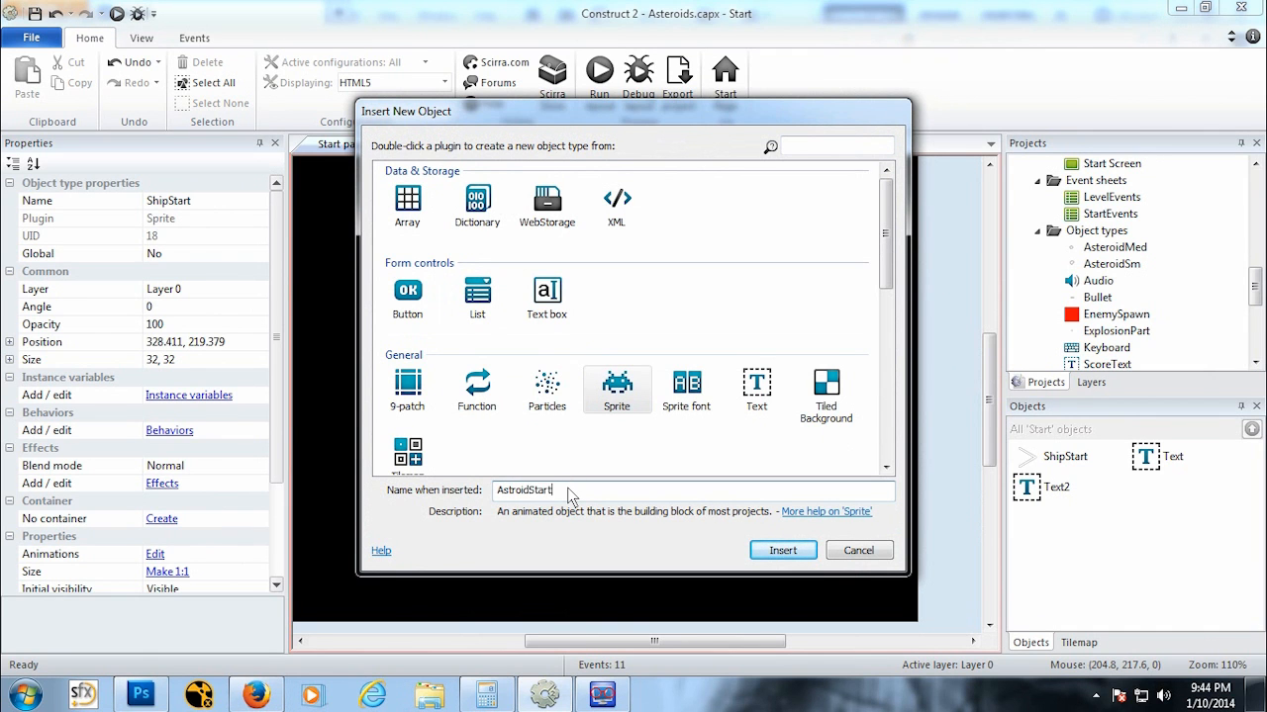
key("Return")
left_click(505, 345)
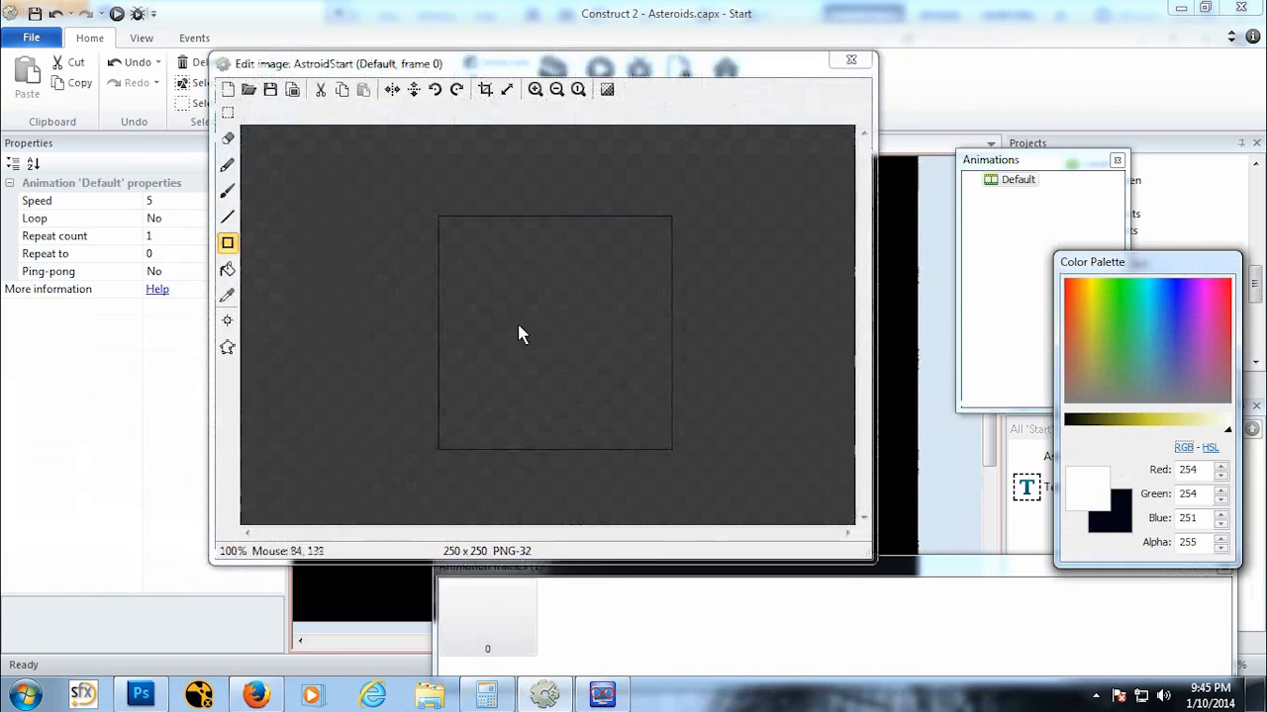
Step: Load the AsteroidSM image into AstroidStart, close the editor, and place it left of the ship
left_click(248, 89)
left_click(542, 296)
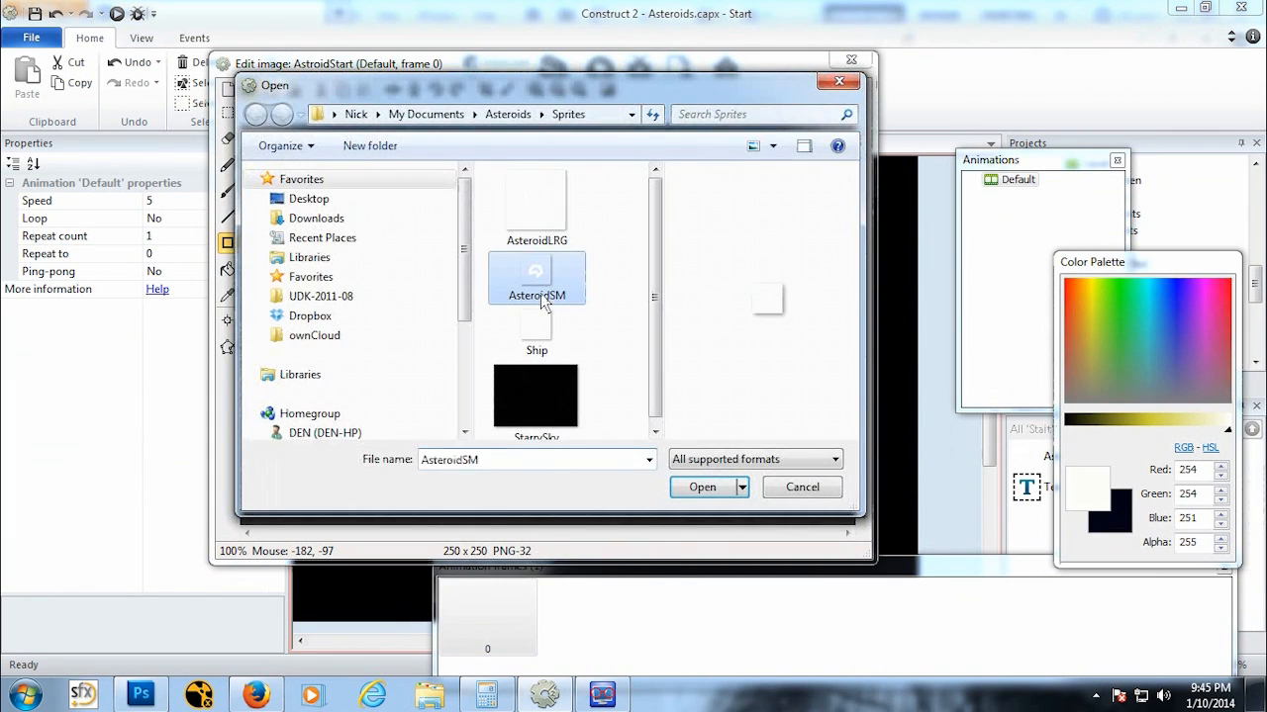
double_click(543, 297)
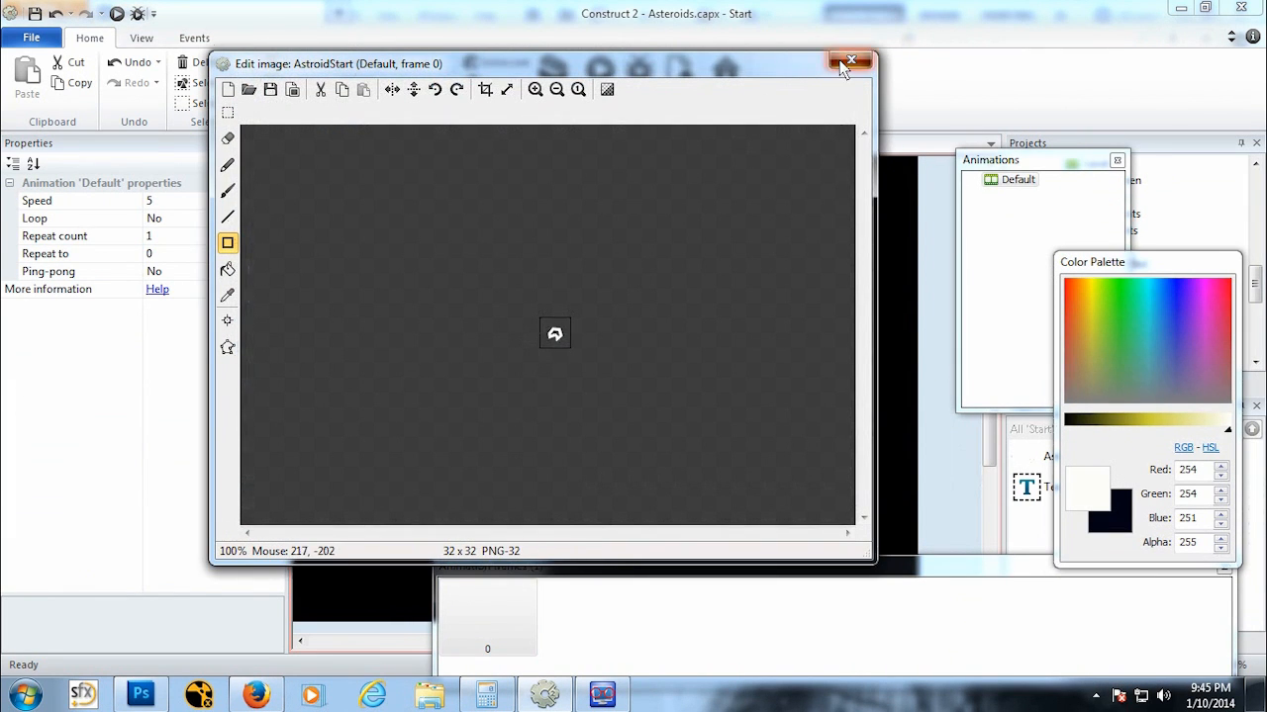
left_click(850, 62)
left_click_drag(513, 362, 531, 365)
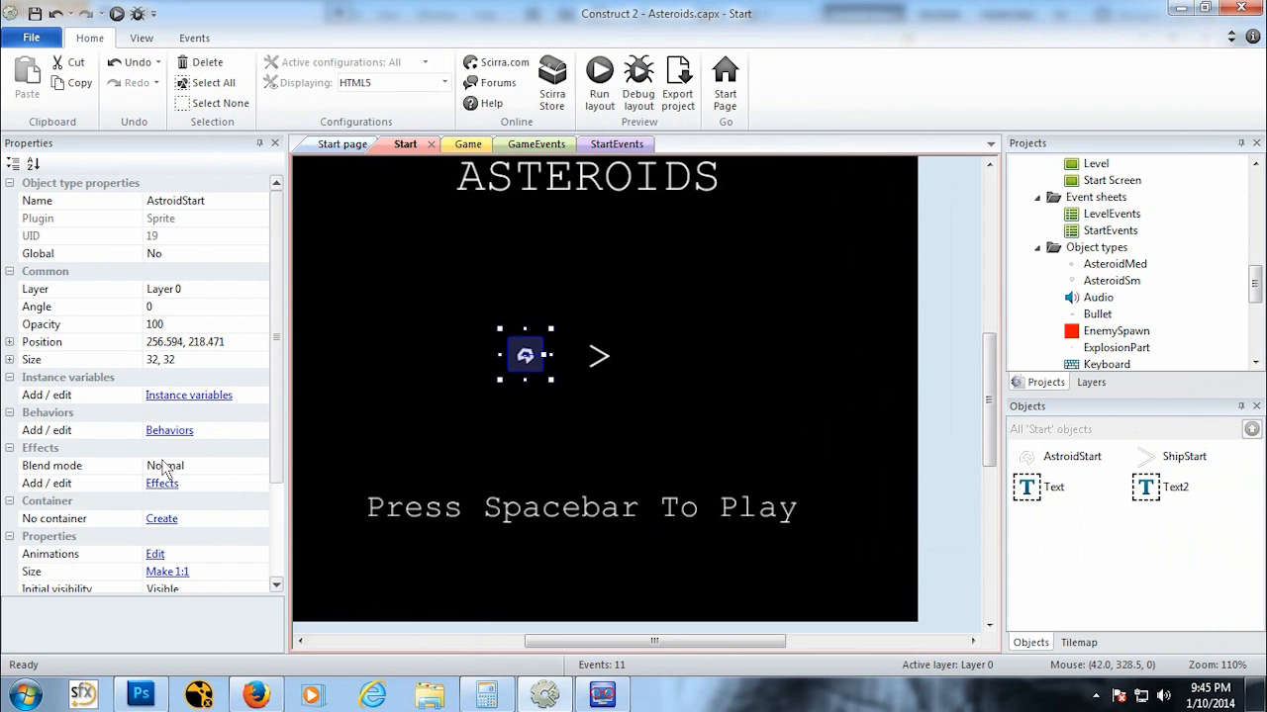
Step: Add a Wrap behavior to the AstroidStart sprite
left_click(169, 430)
left_click(497, 246)
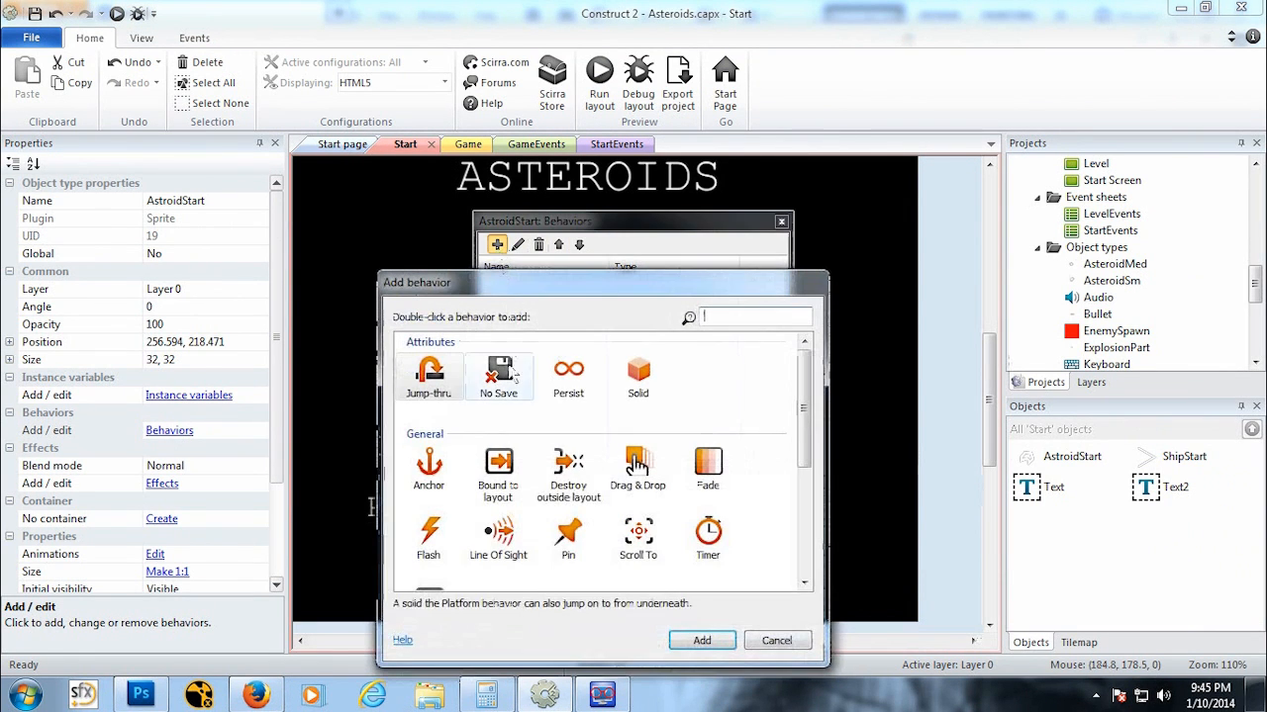
left_click_drag(807, 430, 803, 457)
left_click(428, 550)
left_click(701, 640)
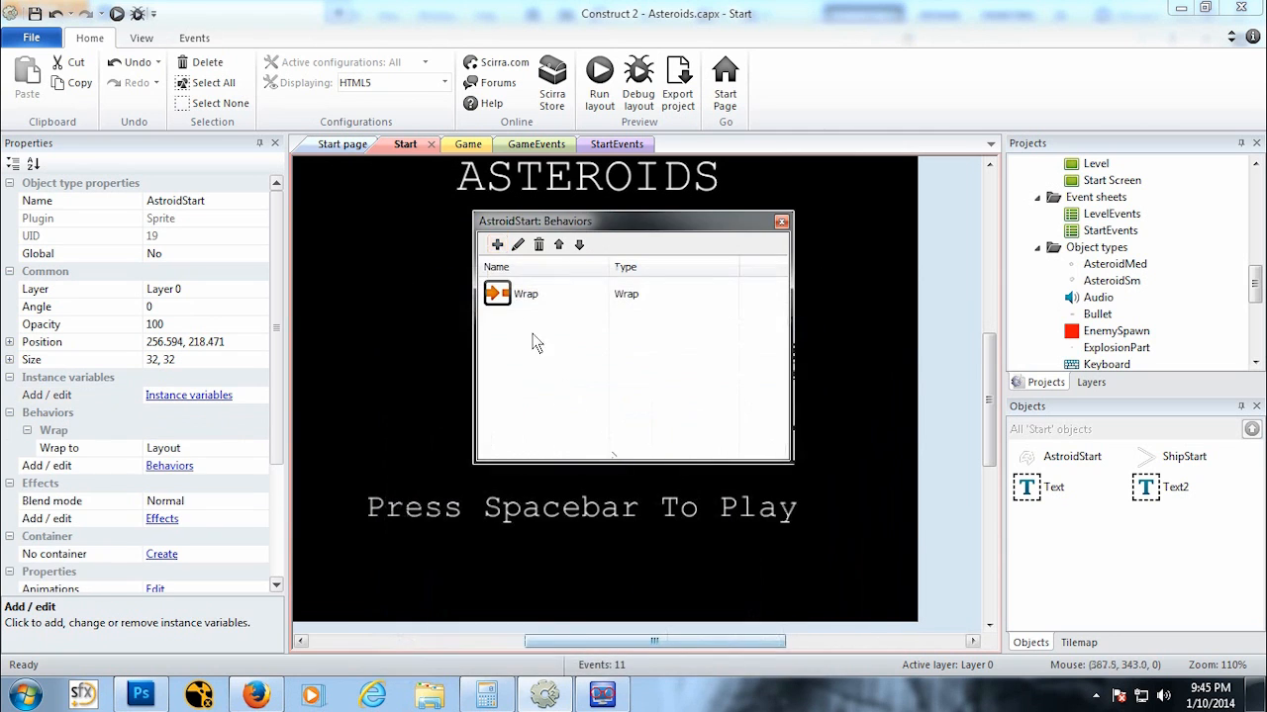
Step: Add a Bullet behavior to AstroidStart and close its behaviors dialog
left_click(496, 244)
left_click_drag(817, 408, 809, 467)
left_click(498, 473)
left_click(722, 645)
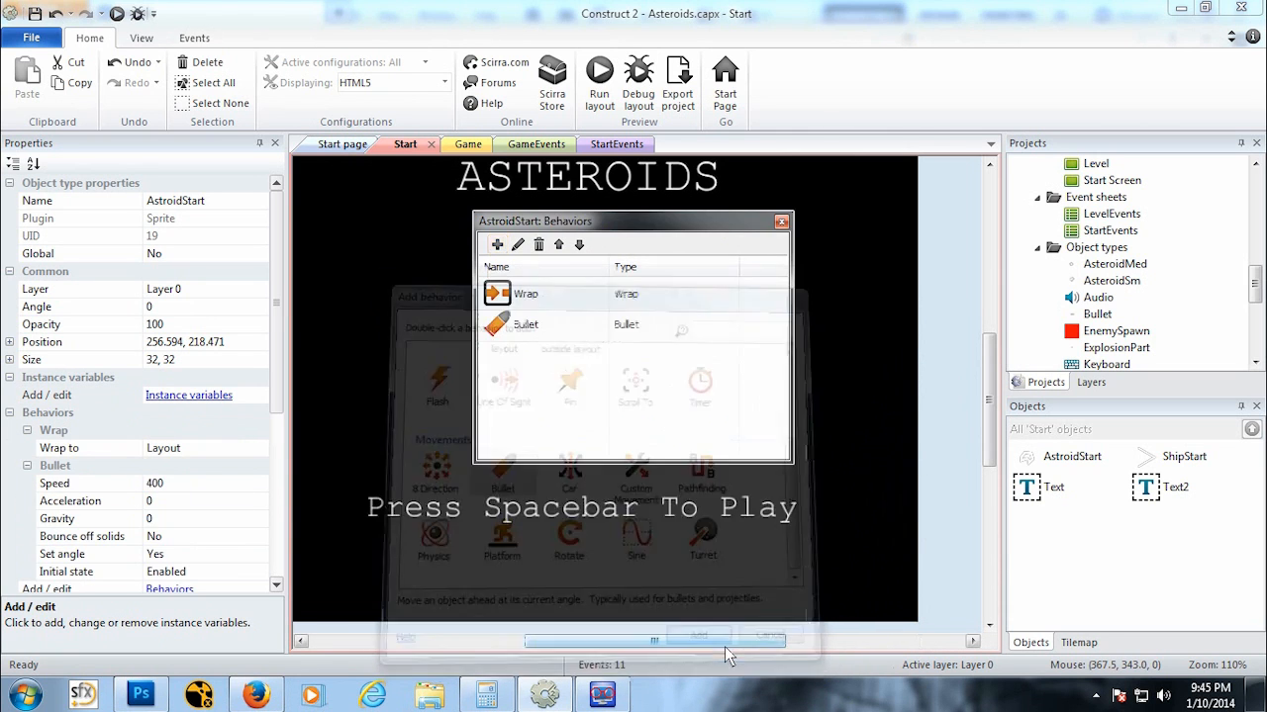
left_click(781, 220)
Step: Select ShipStart and begin adding a new behavior to it
left_click(599, 358)
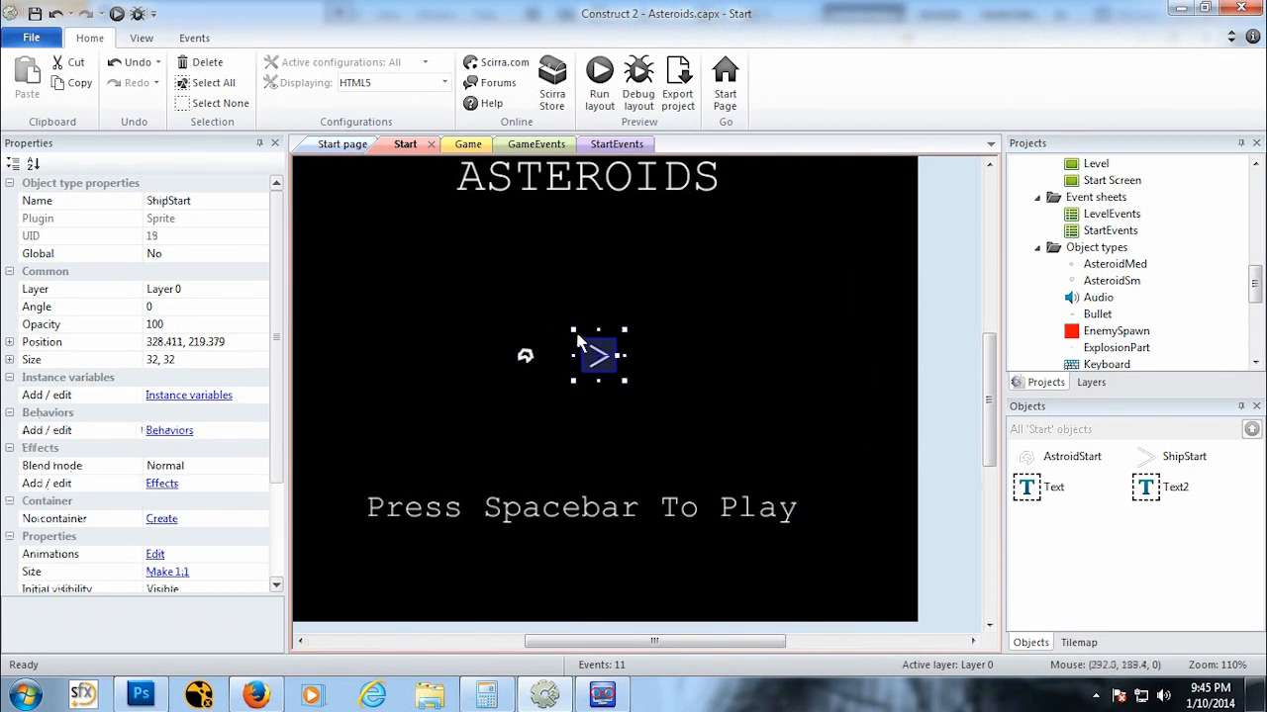
left_click(169, 431)
left_click(497, 244)
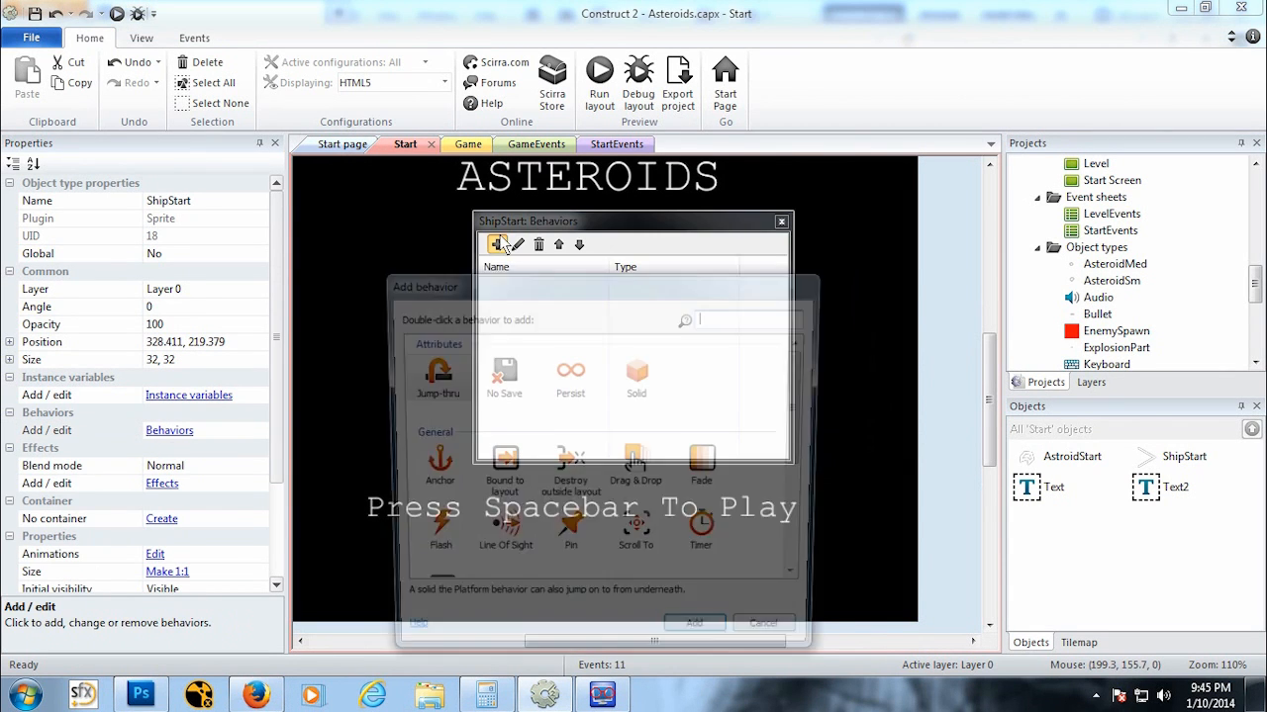
scroll(824, 464, "down", 2)
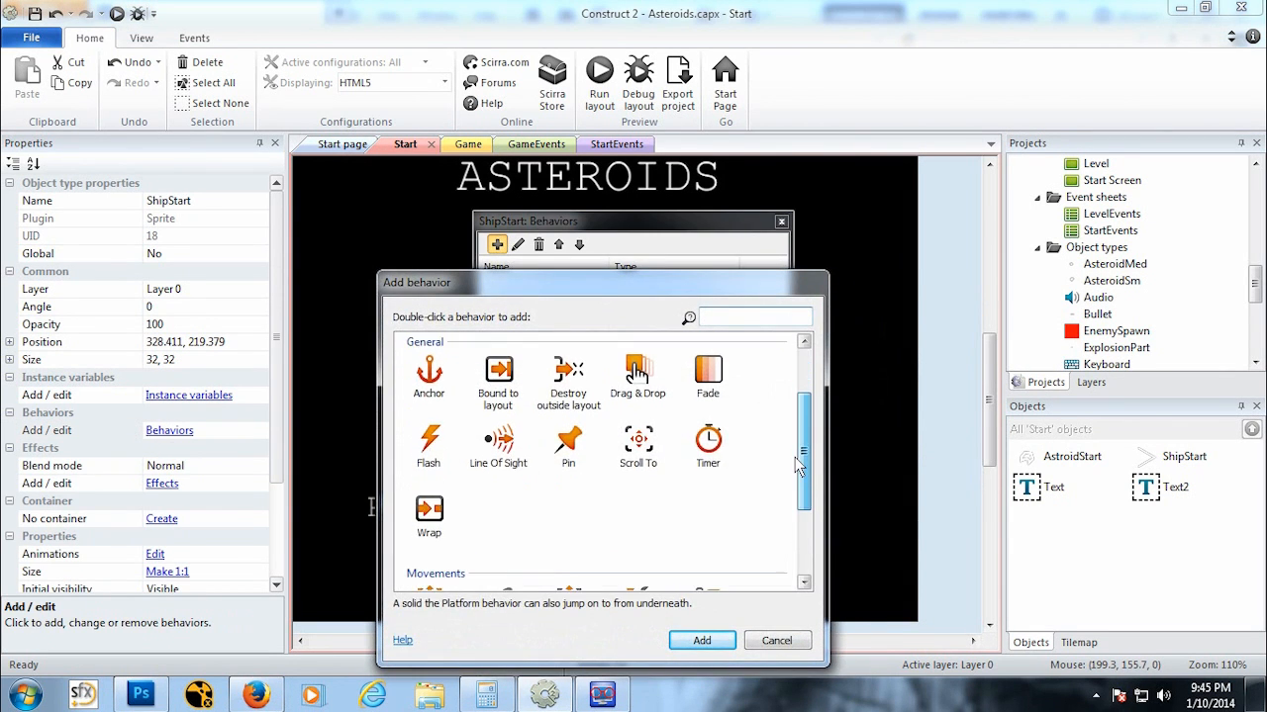
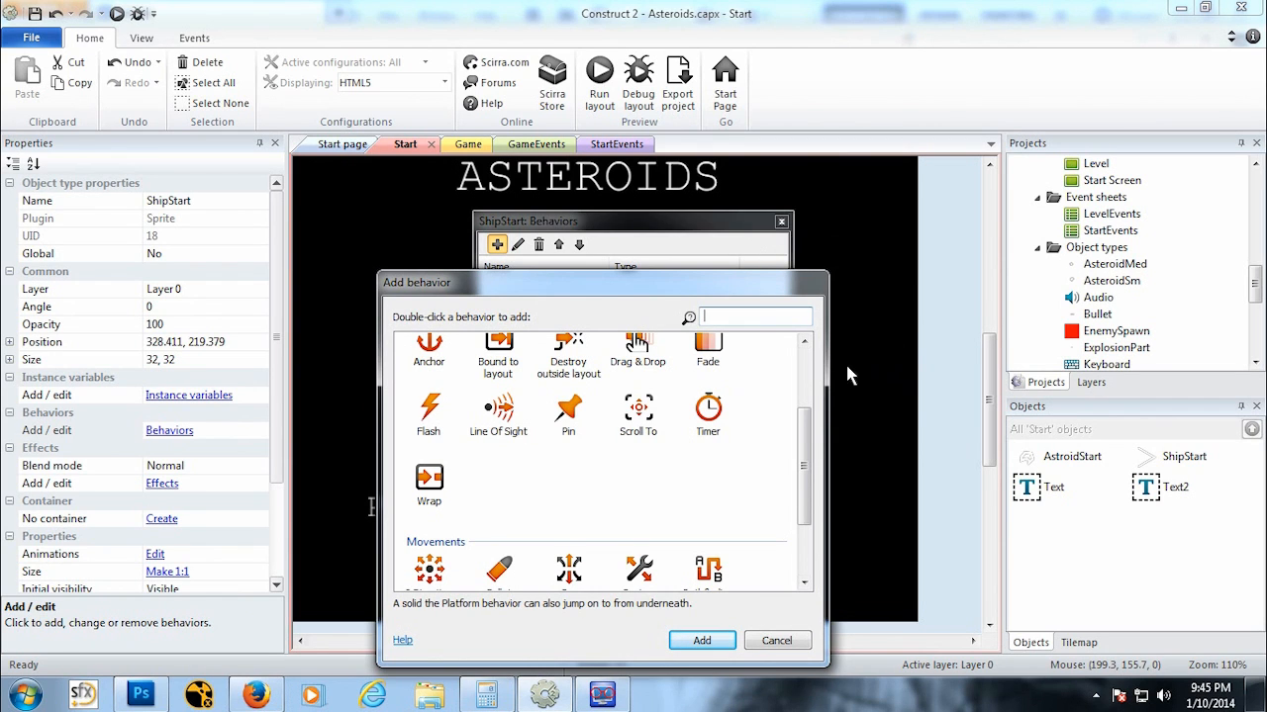
Step: Add a Wrap behavior to the ShipStart sprite
left_click(417, 491)
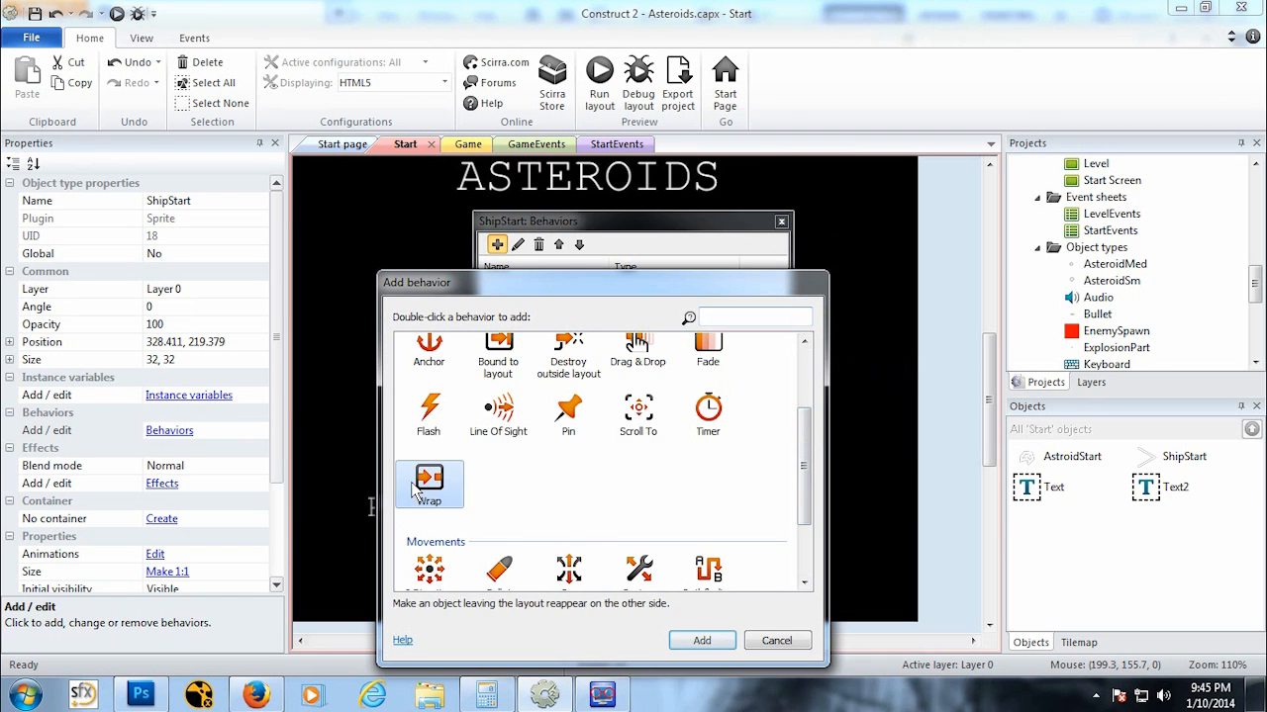
left_click(702, 640)
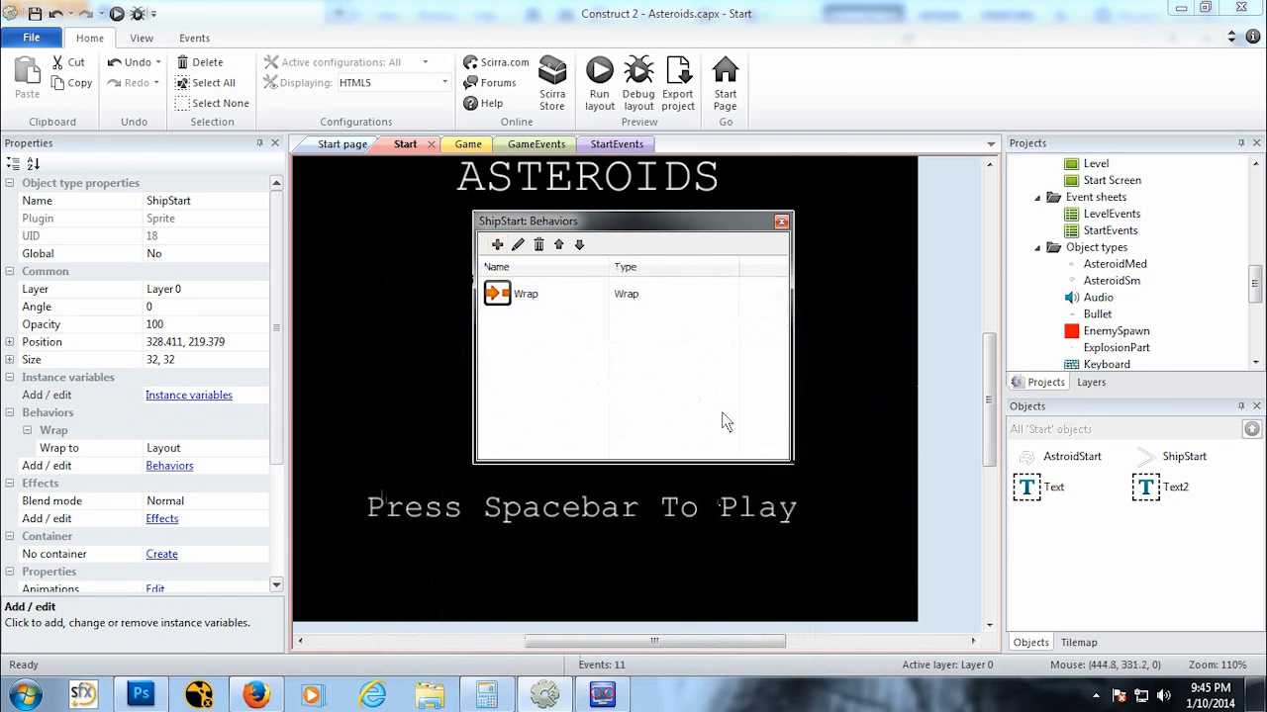
Step: Add a Bullet behavior to ShipStart and close its behaviors dialog
left_click(497, 245)
scroll(788, 512, "down", 3)
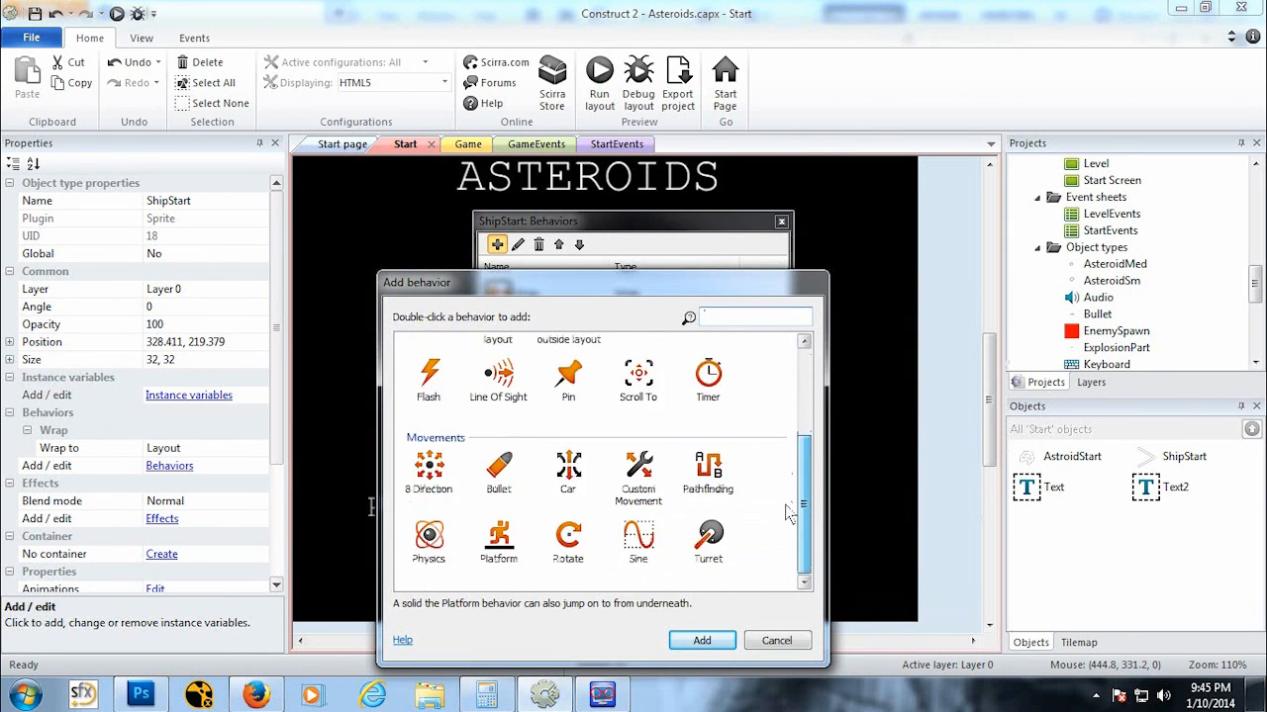
left_click(499, 473)
left_click(701, 640)
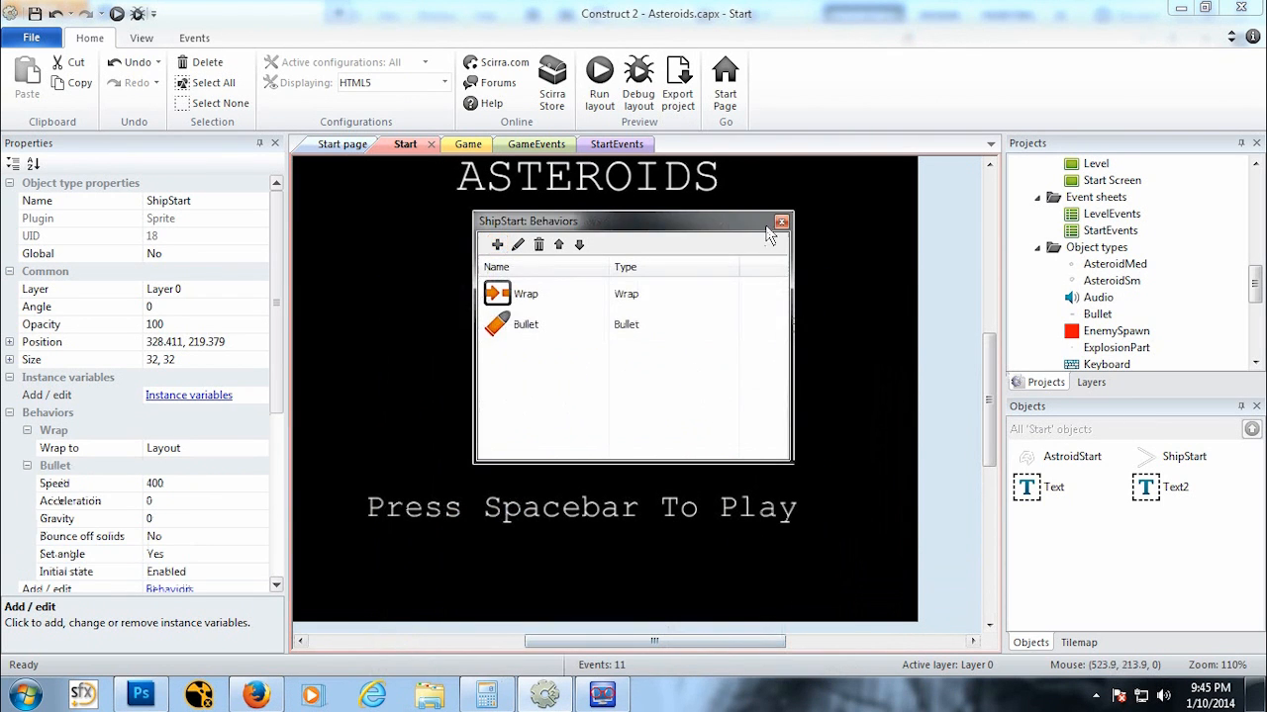
left_click(780, 222)
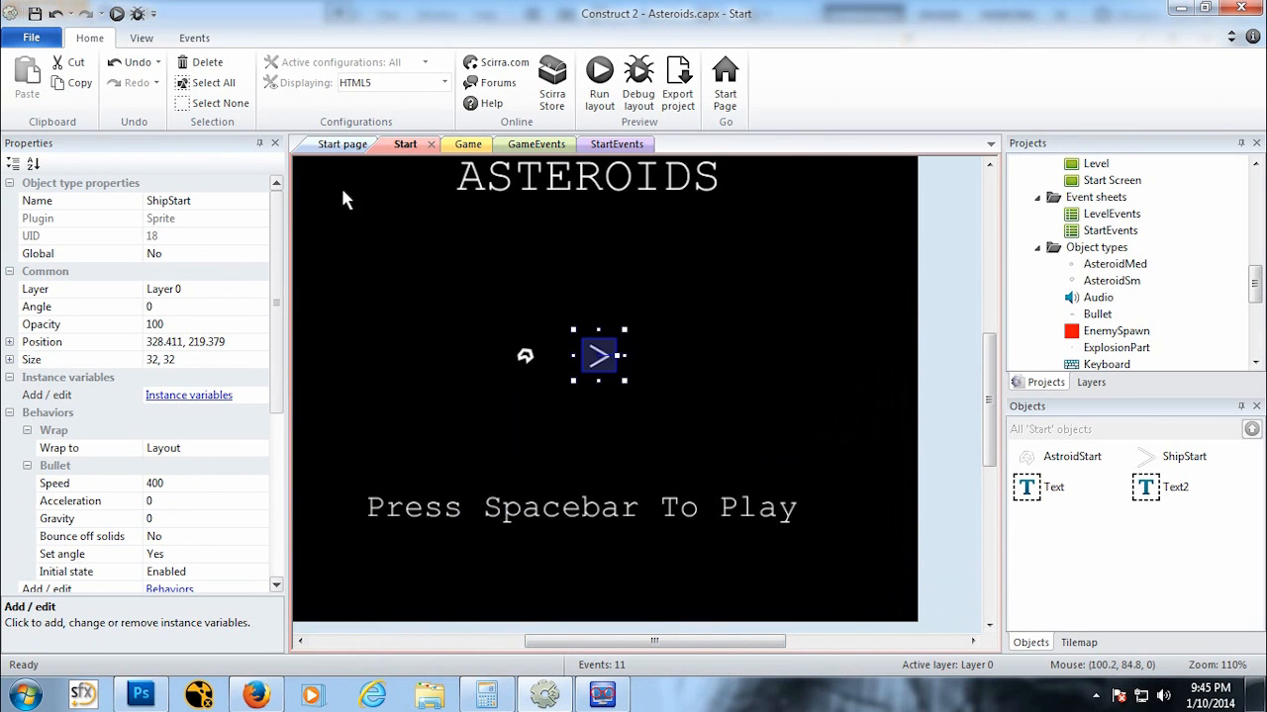
Step: Preview the Start layout in the browser, then close the preview and return to the editor
left_click(116, 14)
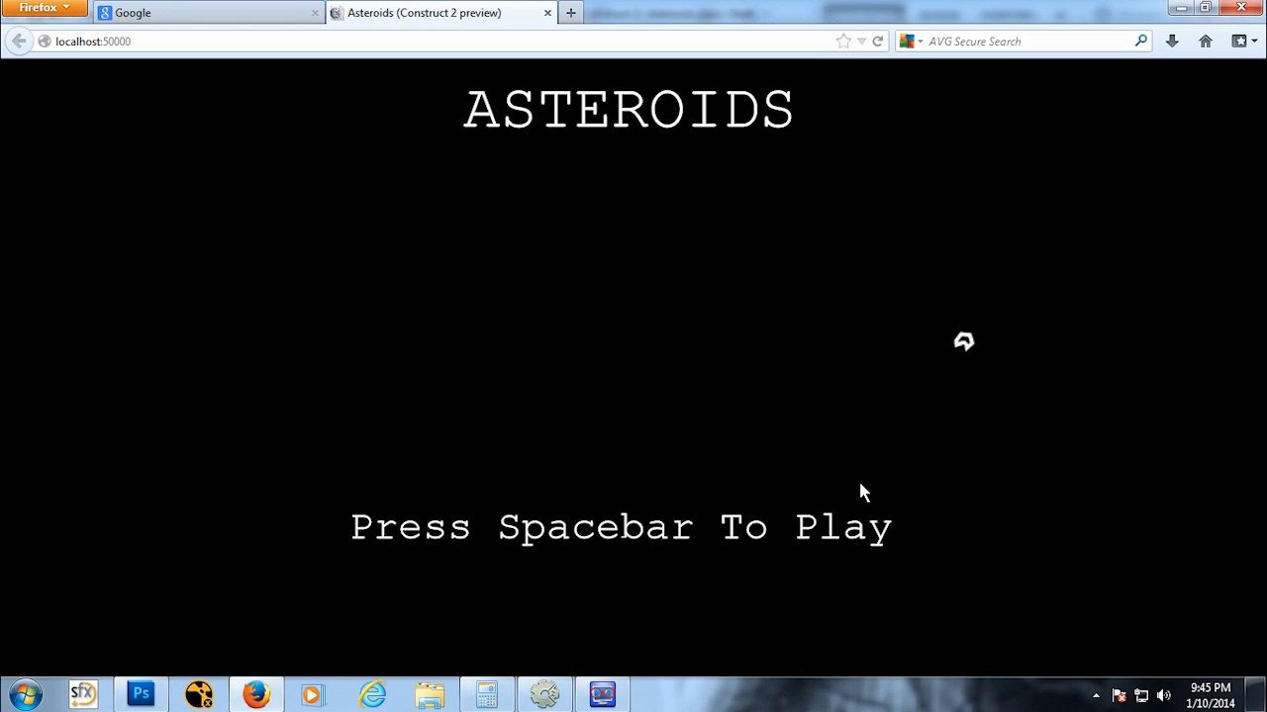
left_click(547, 12)
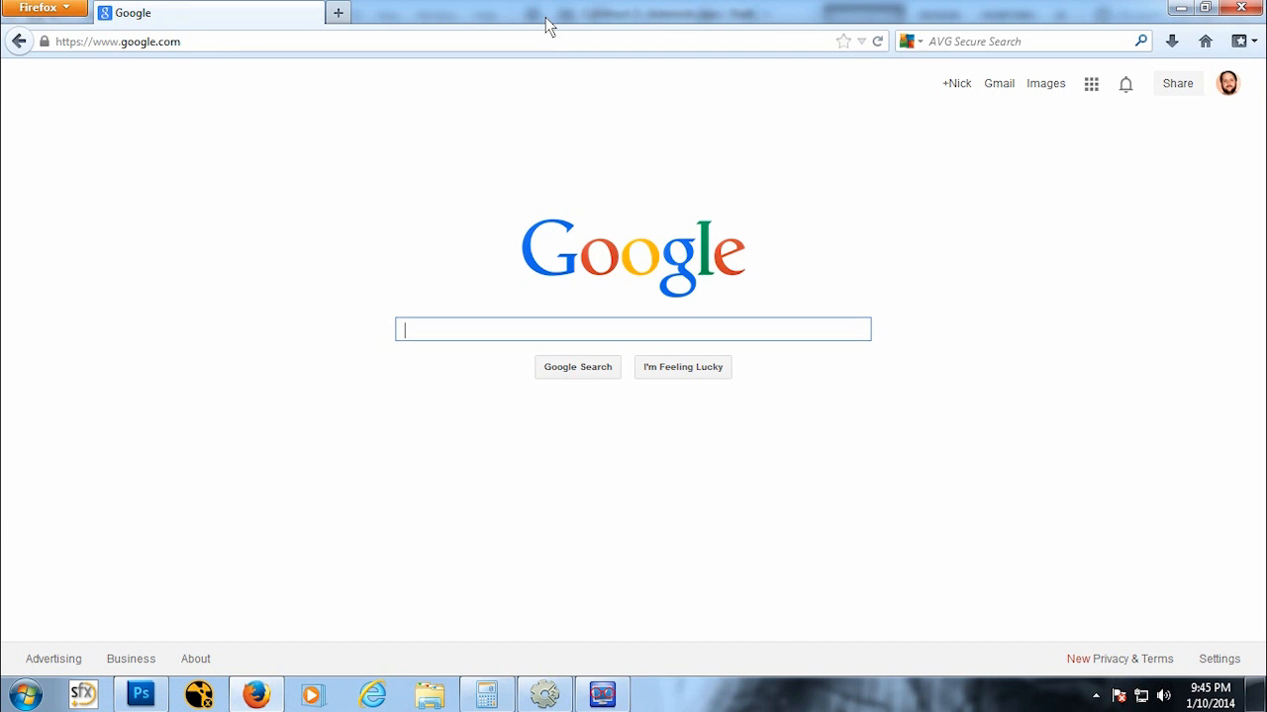
left_click(545, 697)
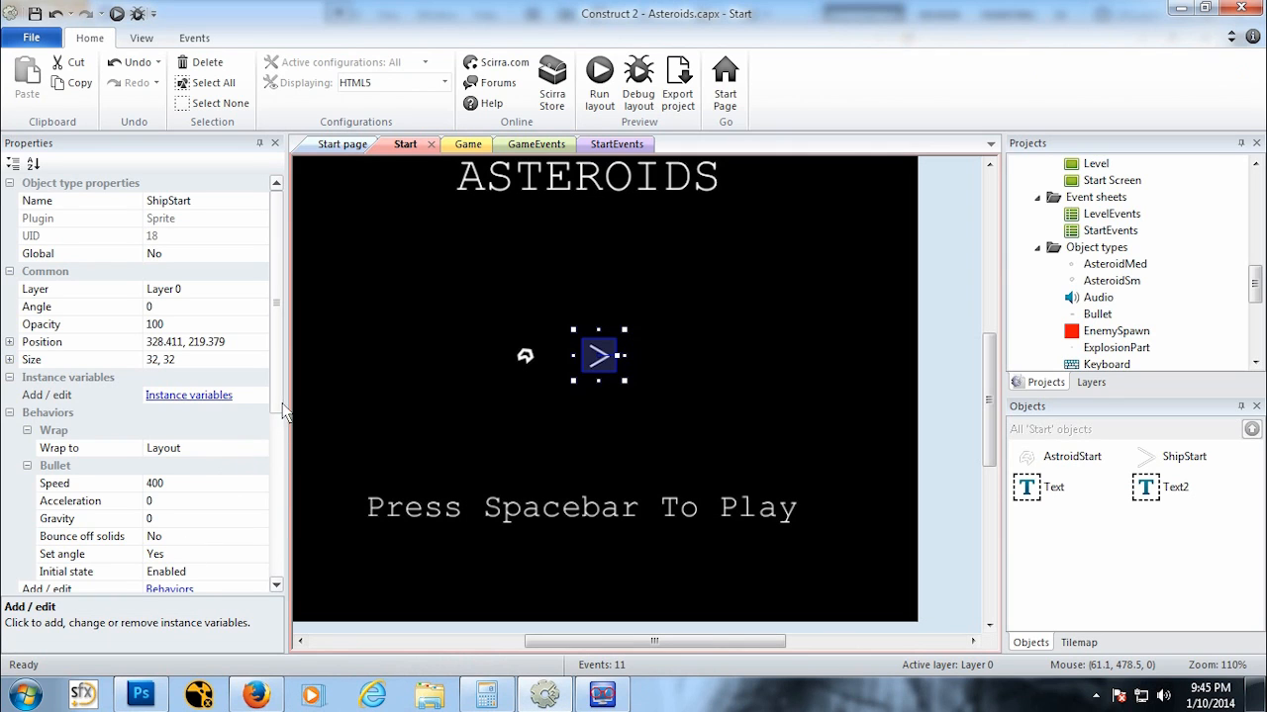
Step: Set ShipStart's Bullet speed to 100
left_click(213, 483)
type("100")
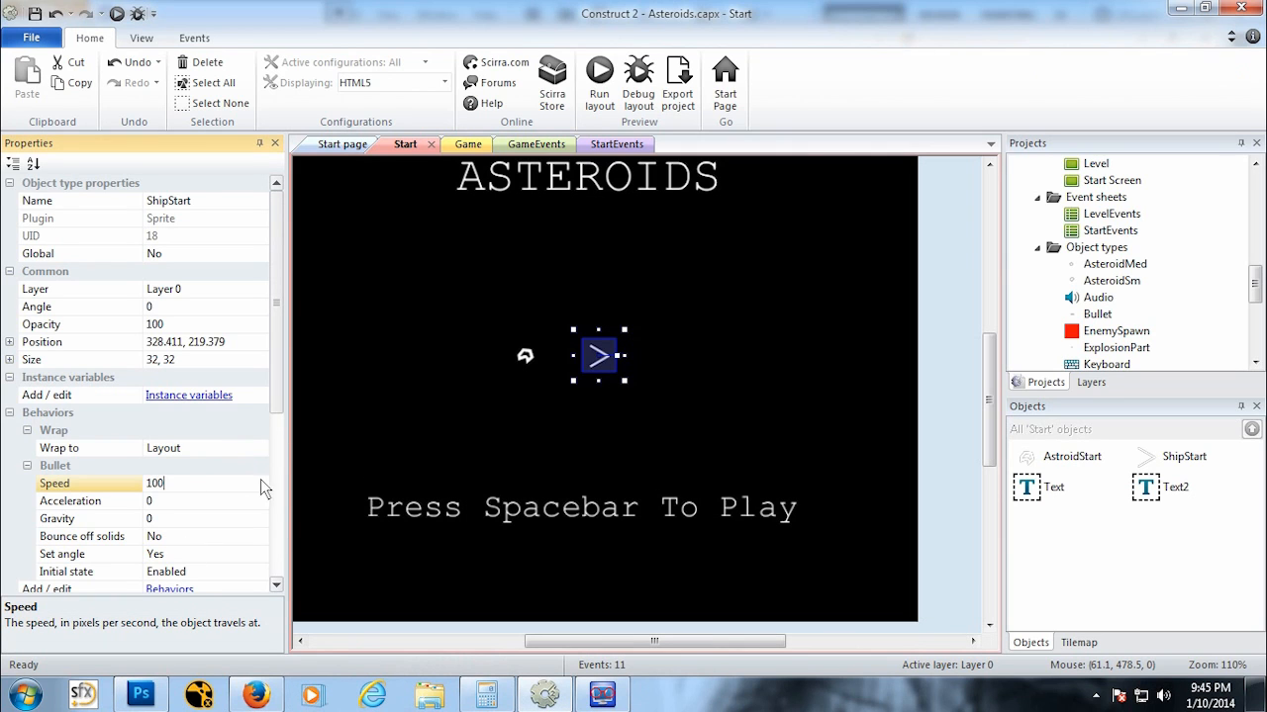
Step: Select the AstroidStart sprite and change its Bullet speed
left_click(525, 354)
left_click(191, 484)
type("100")
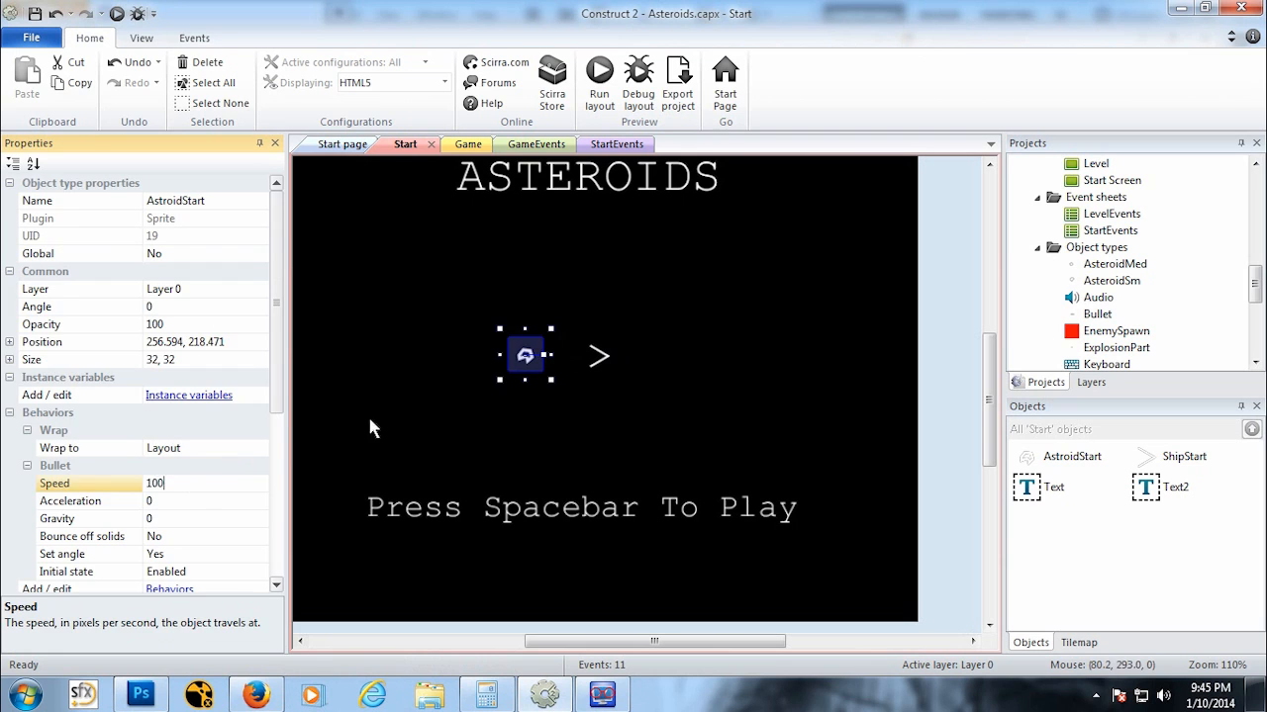
left_click(369, 428)
Step: Preview the Start layout again to check the moving sprites, then close the preview
left_click(116, 14)
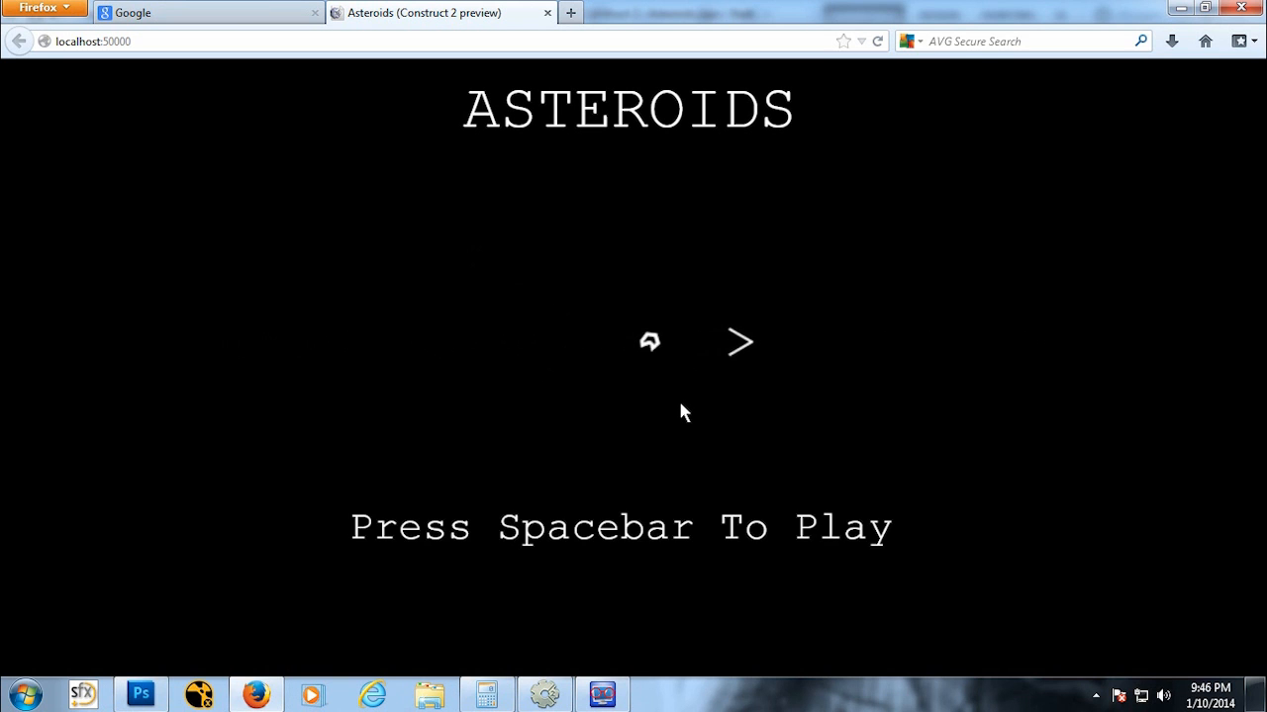
left_click(548, 13)
left_click(545, 694)
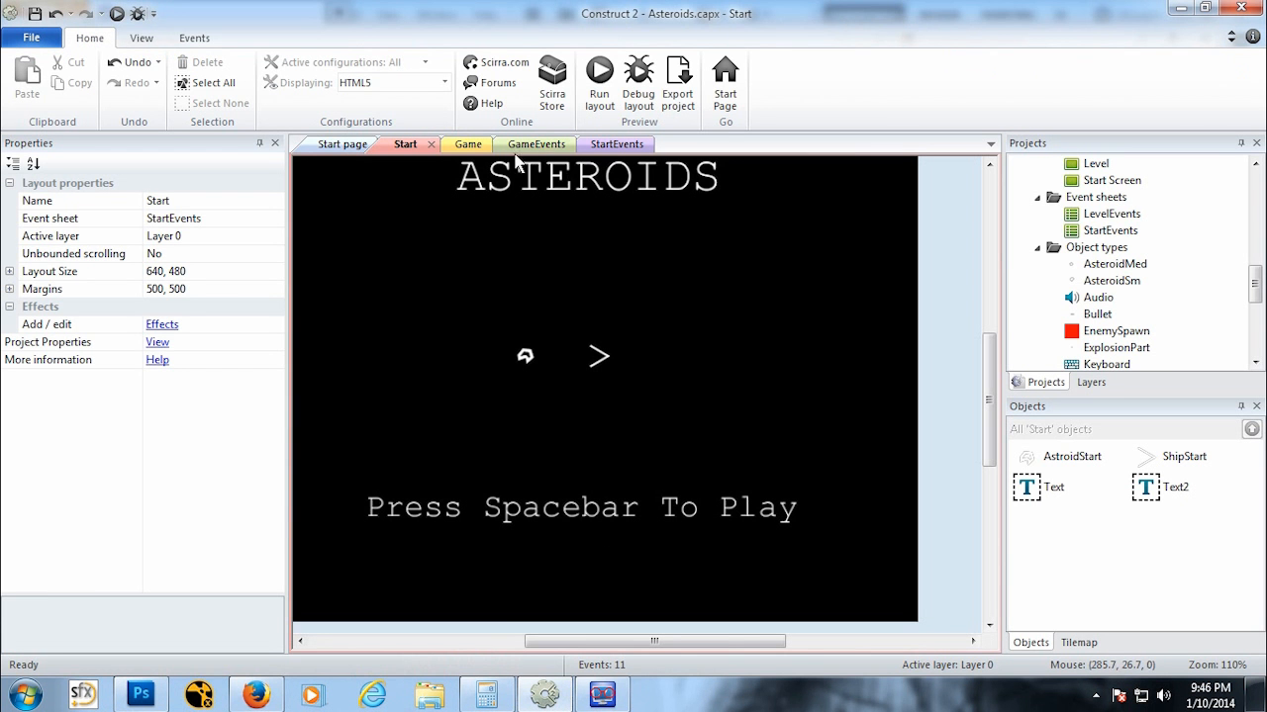
Step: In StartEvents, add a Keyboard On key pressed event for the Space key
left_click(616, 143)
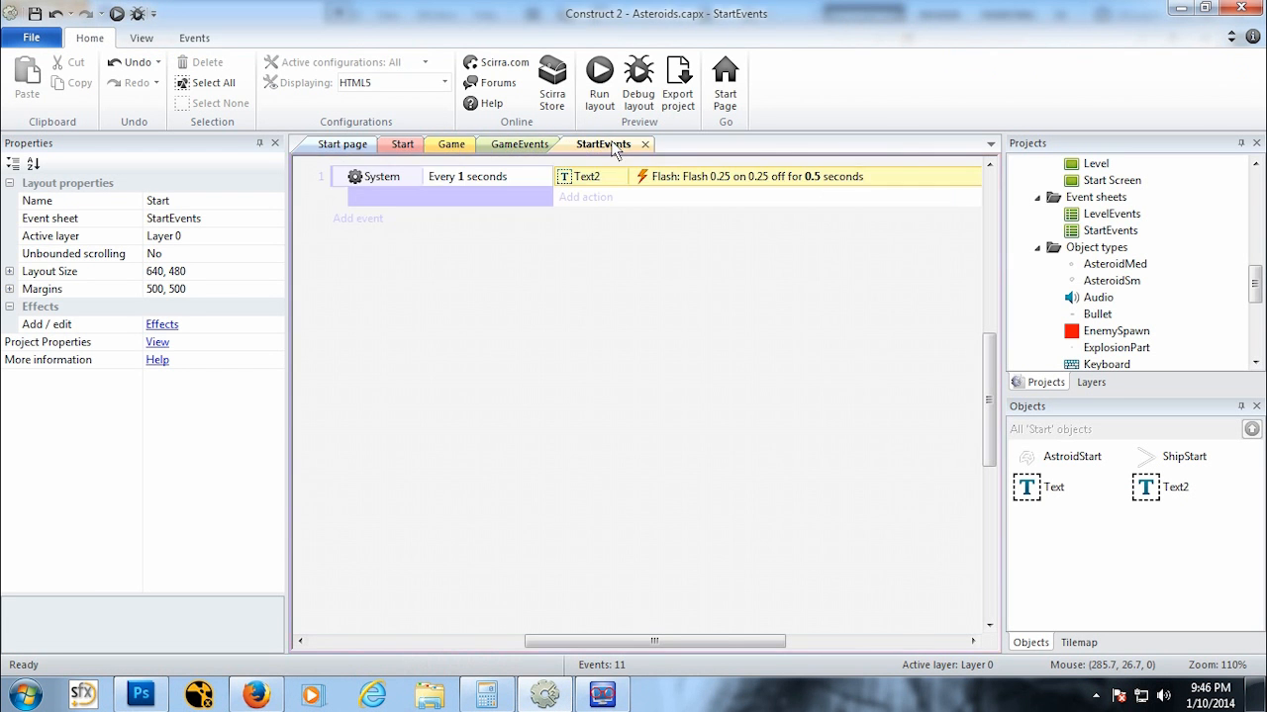
left_click(367, 219)
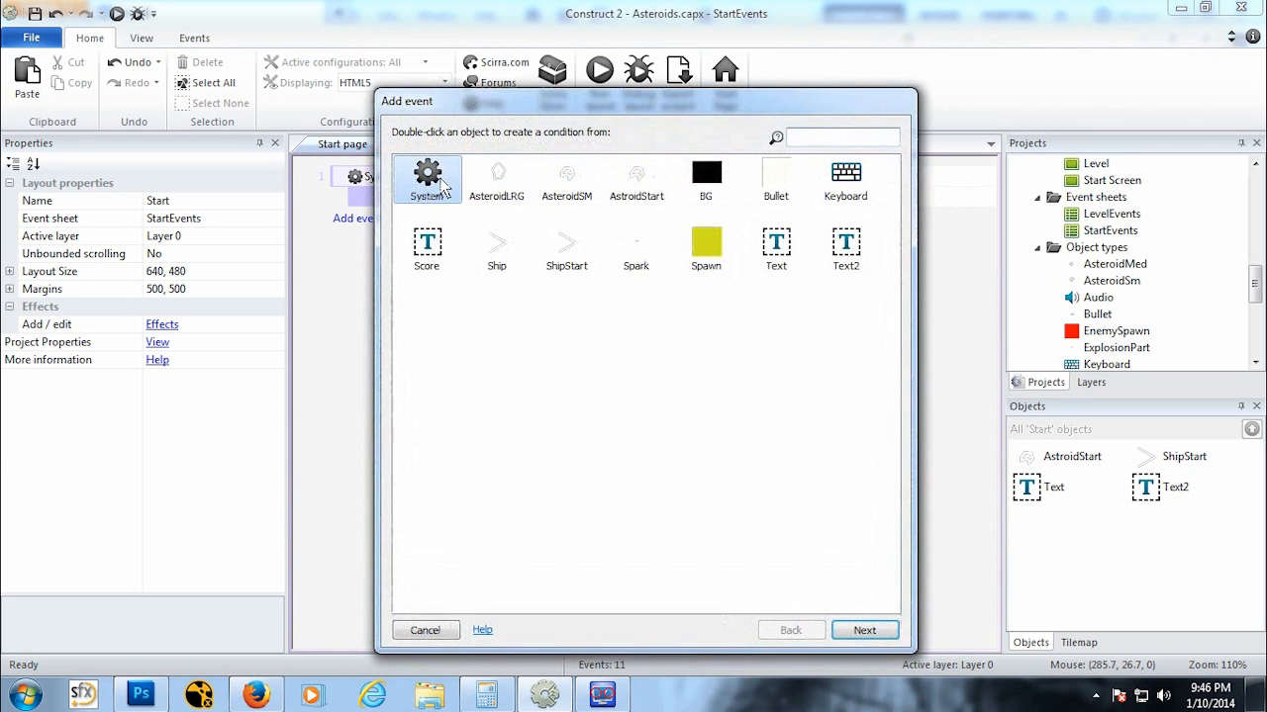
double_click(846, 180)
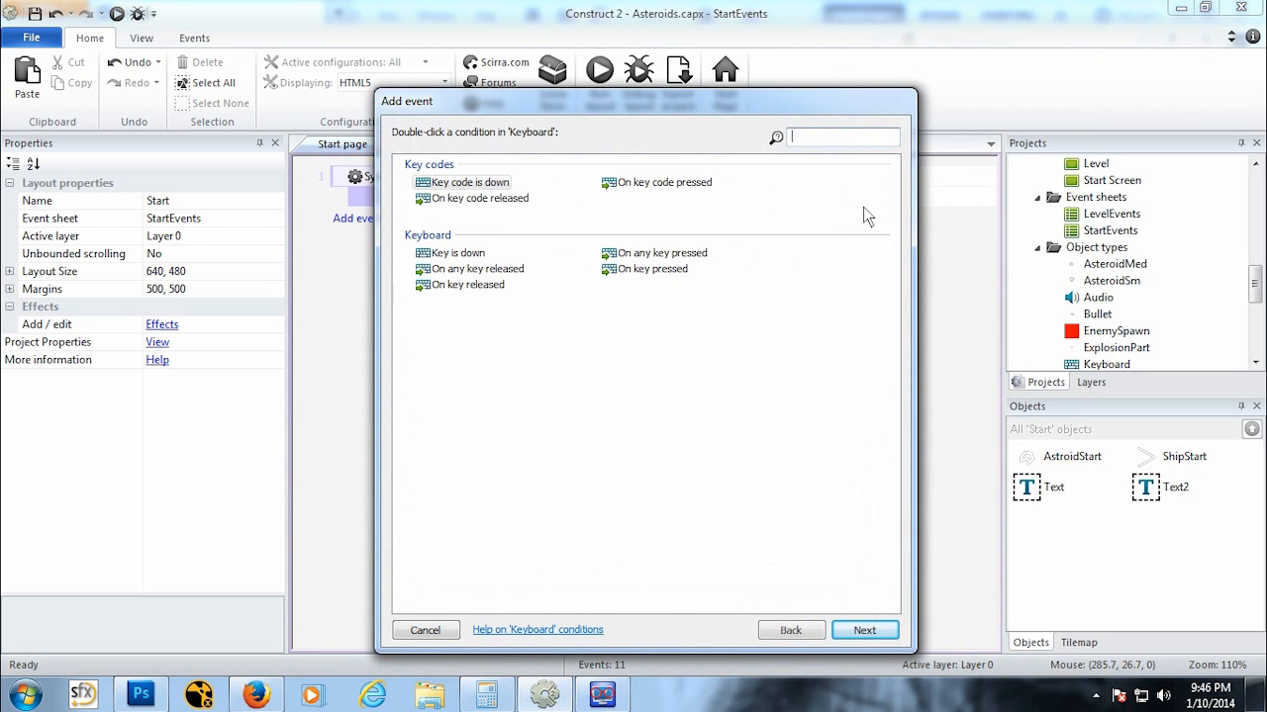
double_click(653, 271)
left_click(480, 407)
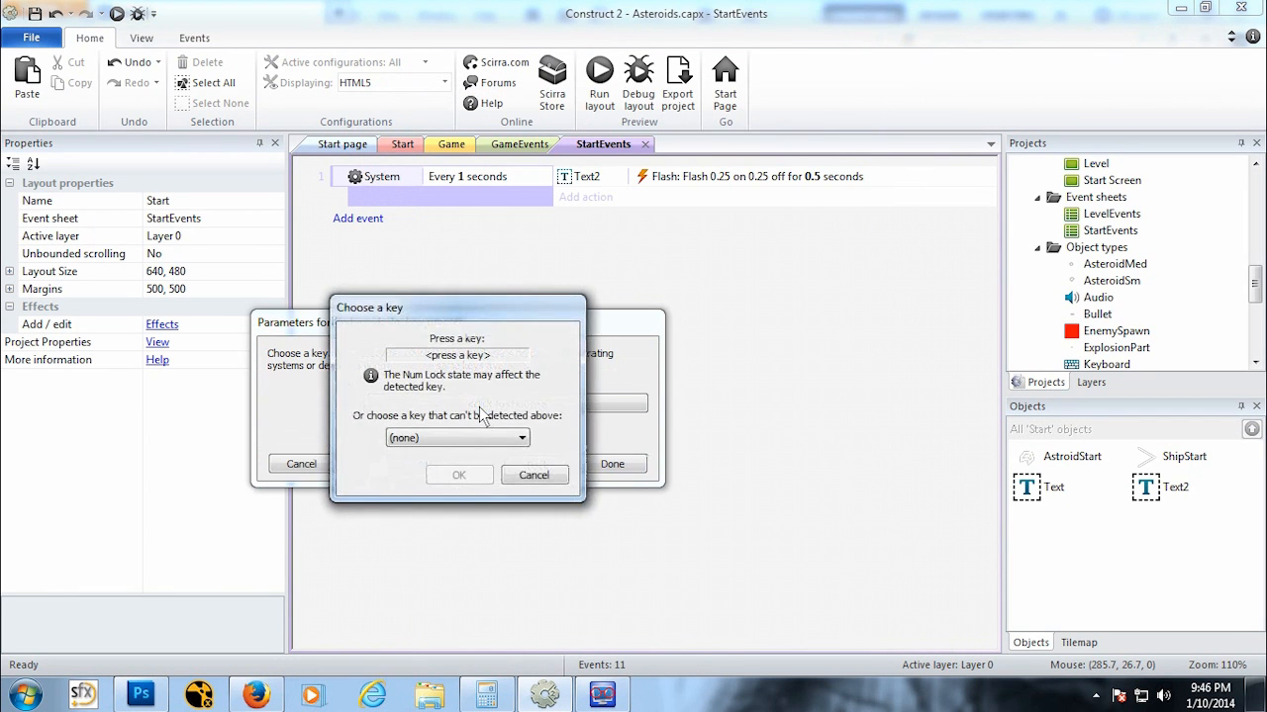
key("space")
left_click(460, 477)
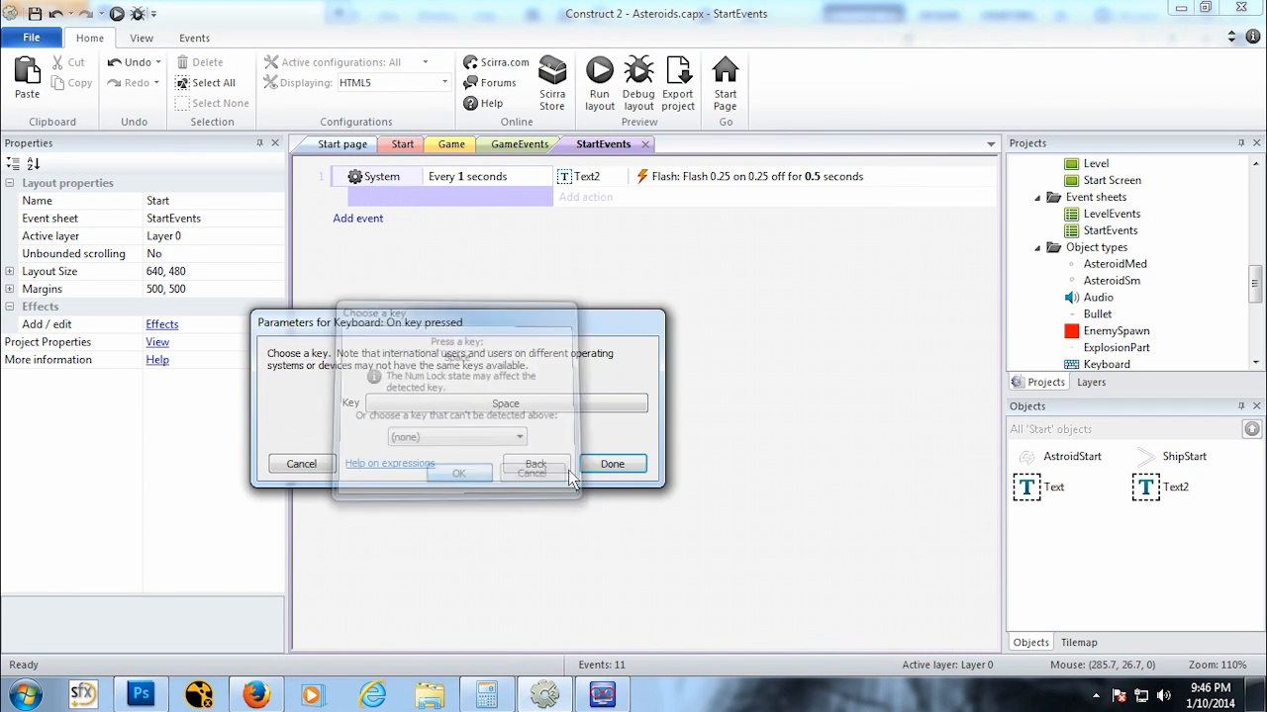
left_click(608, 465)
Step: Add a System Go to layout action to the Space event that goes to the Game layout
left_click(611, 221)
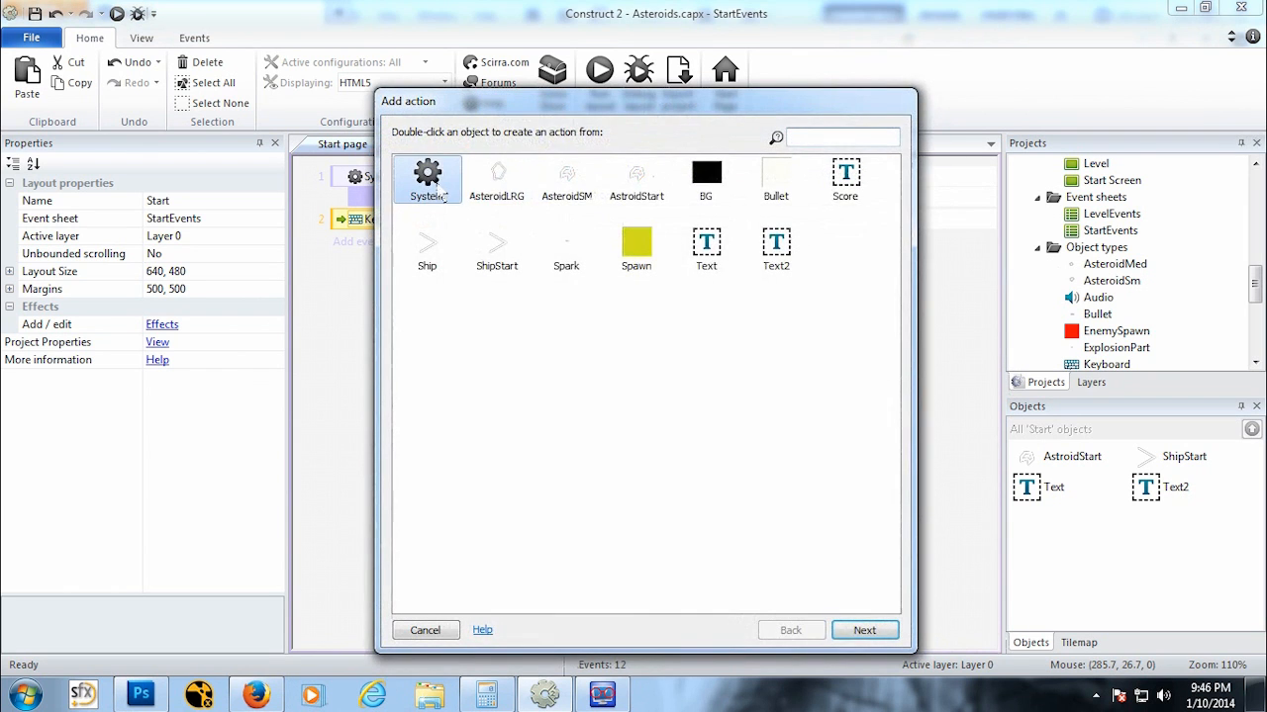
double_click(432, 183)
left_click_drag(892, 318, 881, 483)
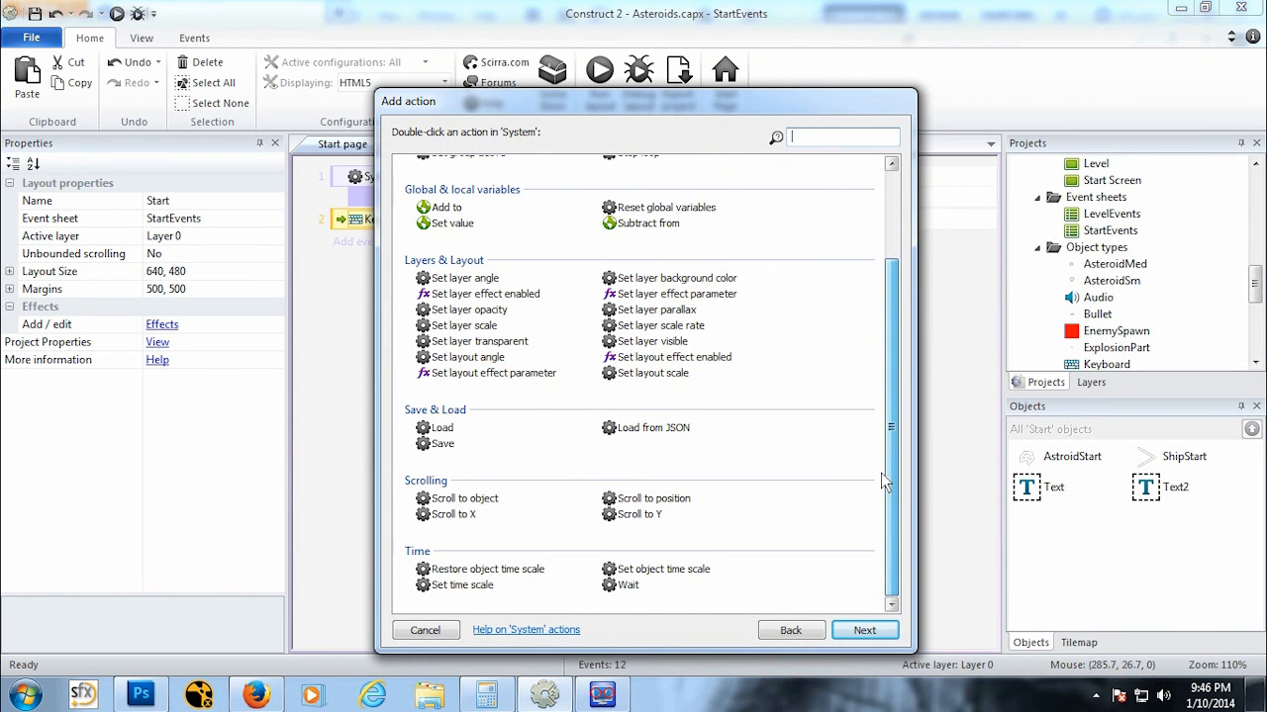
left_click_drag(891, 432, 912, 309)
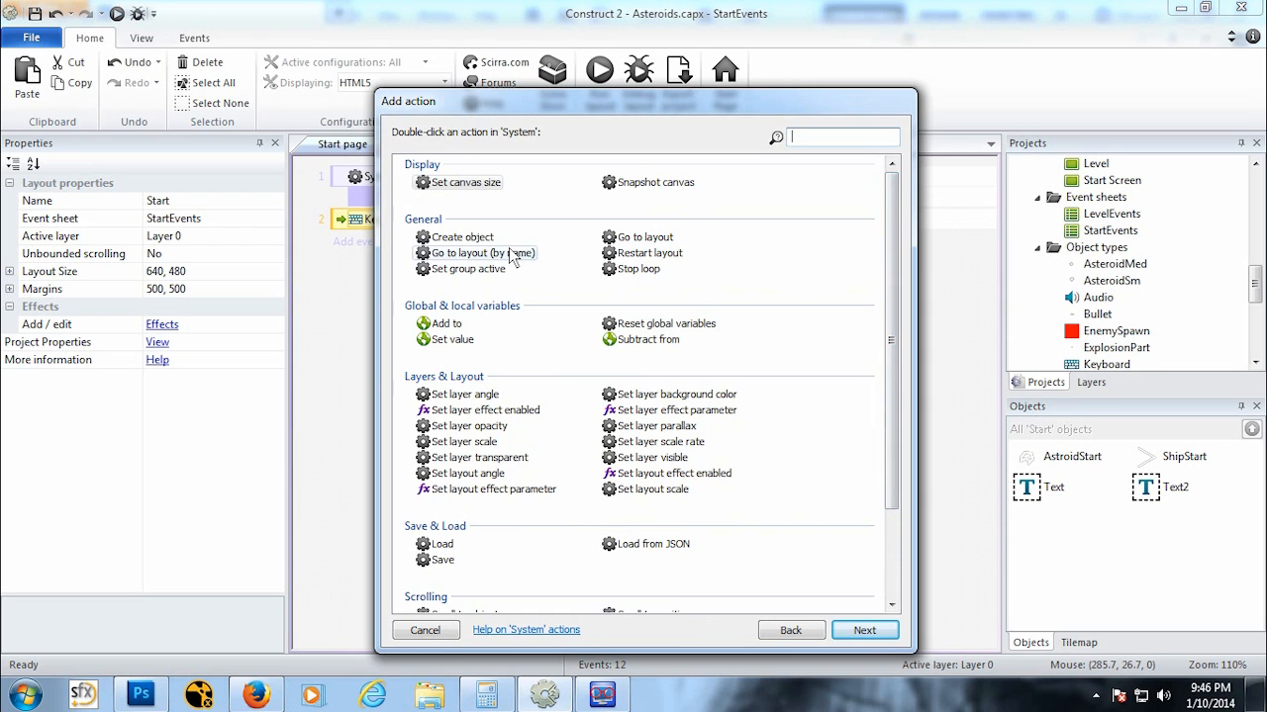
double_click(643, 237)
left_click(498, 407)
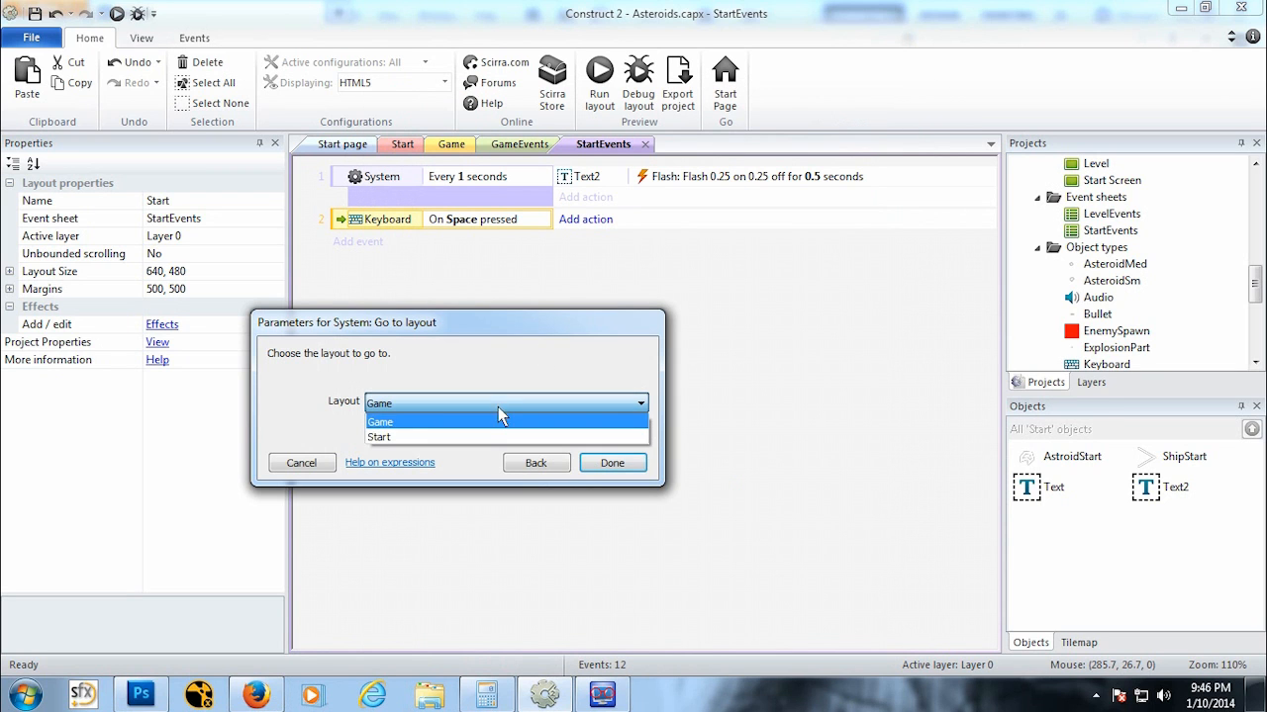
left_click(480, 417)
left_click(612, 464)
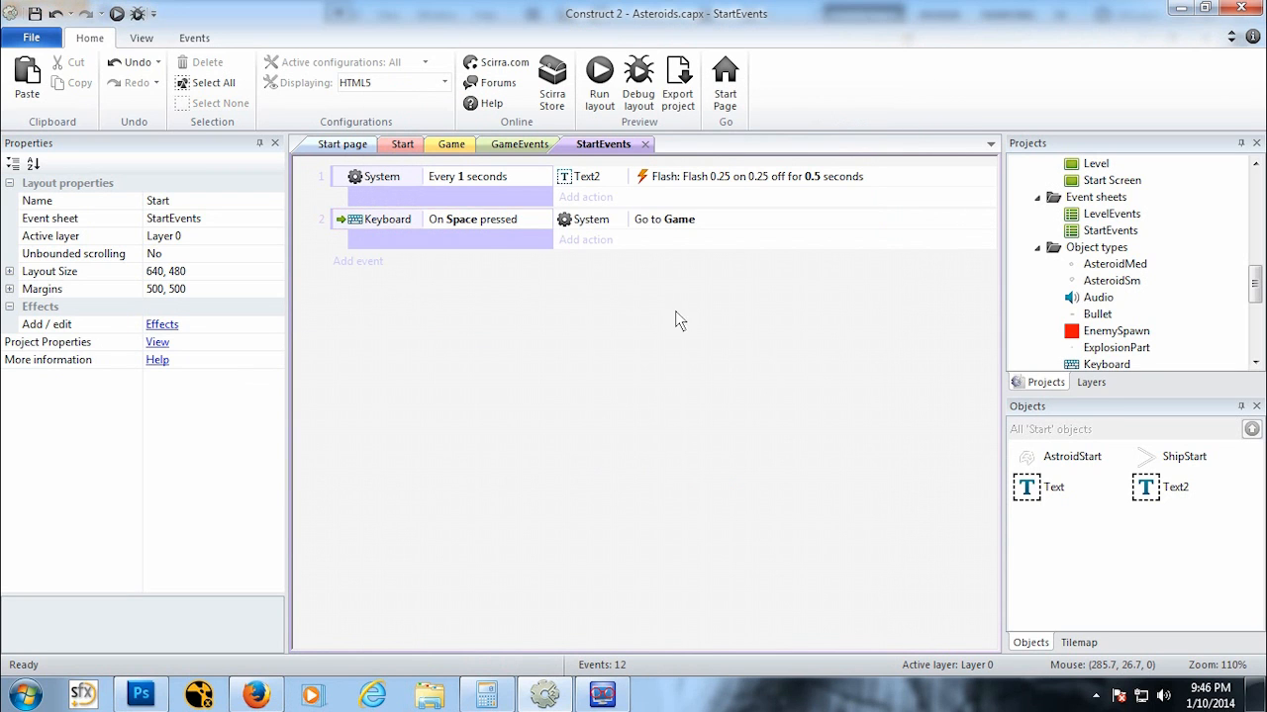
Step: Preview the Start layout and start the game with the Spacebar
left_click(402, 145)
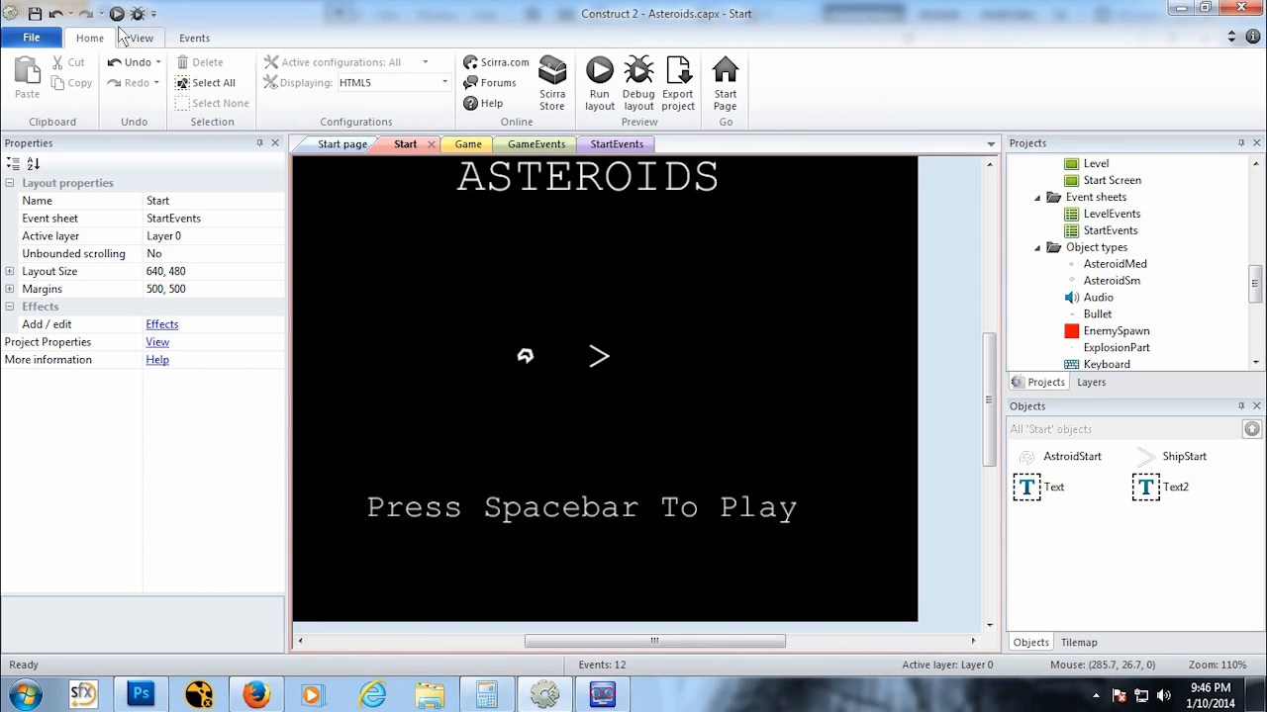
left_click(116, 14)
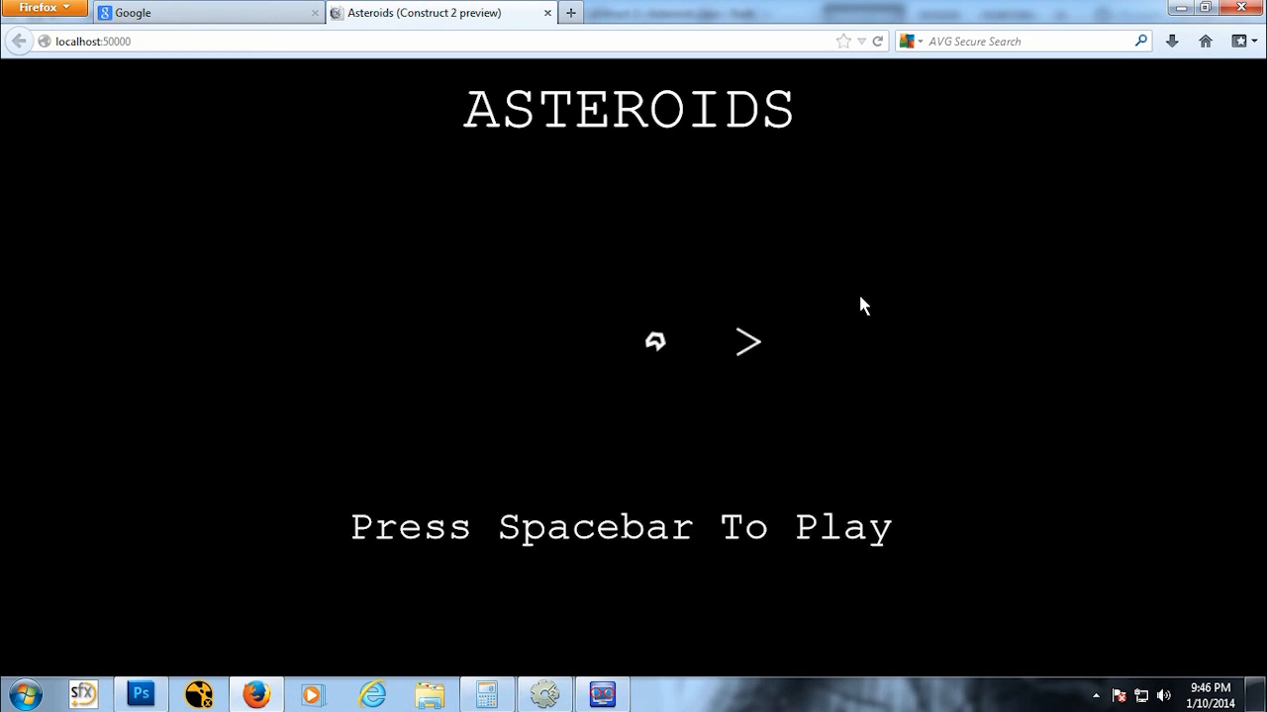
key("space")
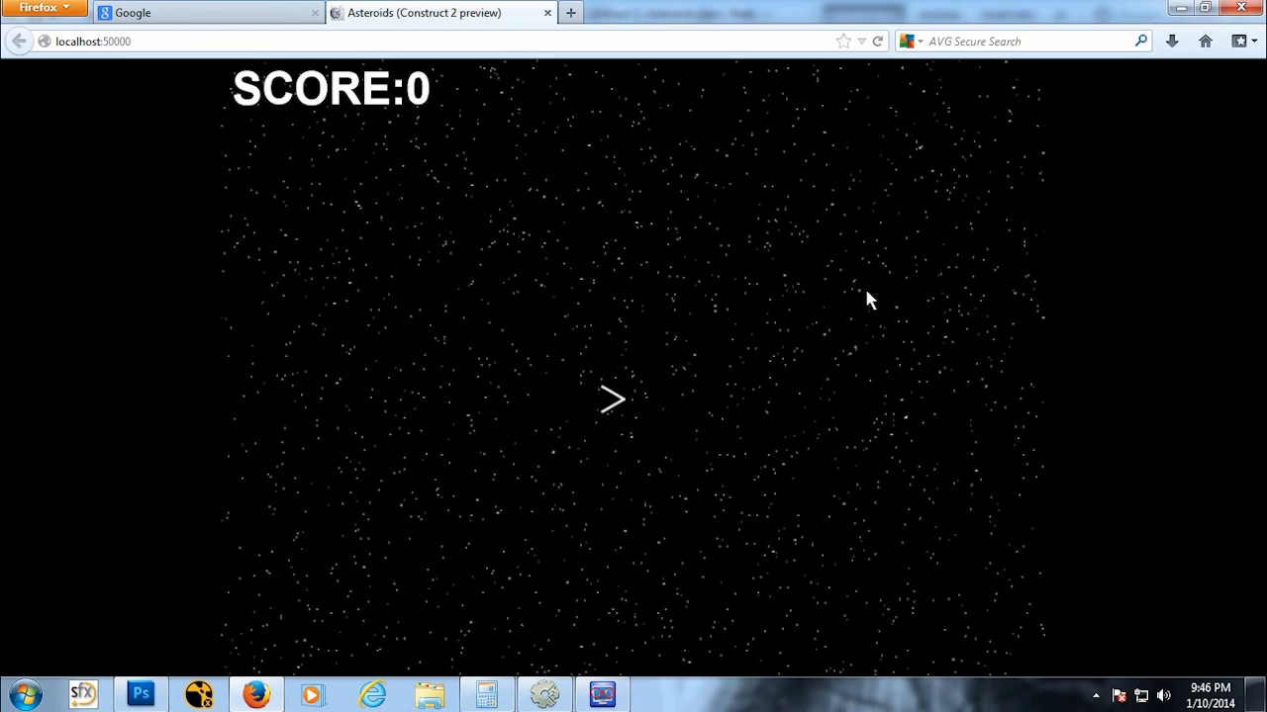
Step: Play-test the game by steering, thrusting and shooting asteroids, then close the preview
key("Left")
key("Up")
key("Right")
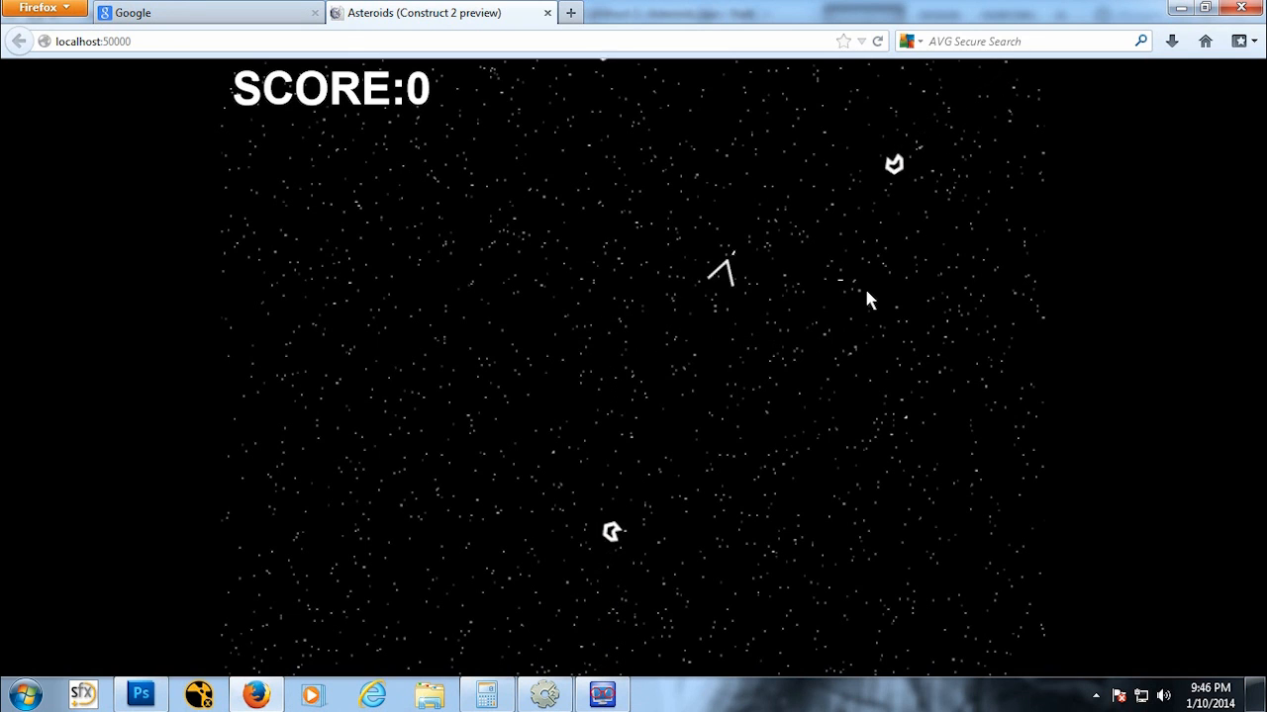
key("space")
key("space")
key("space")
key("space")
key("space")
key("space")
key("space")
key("Left")
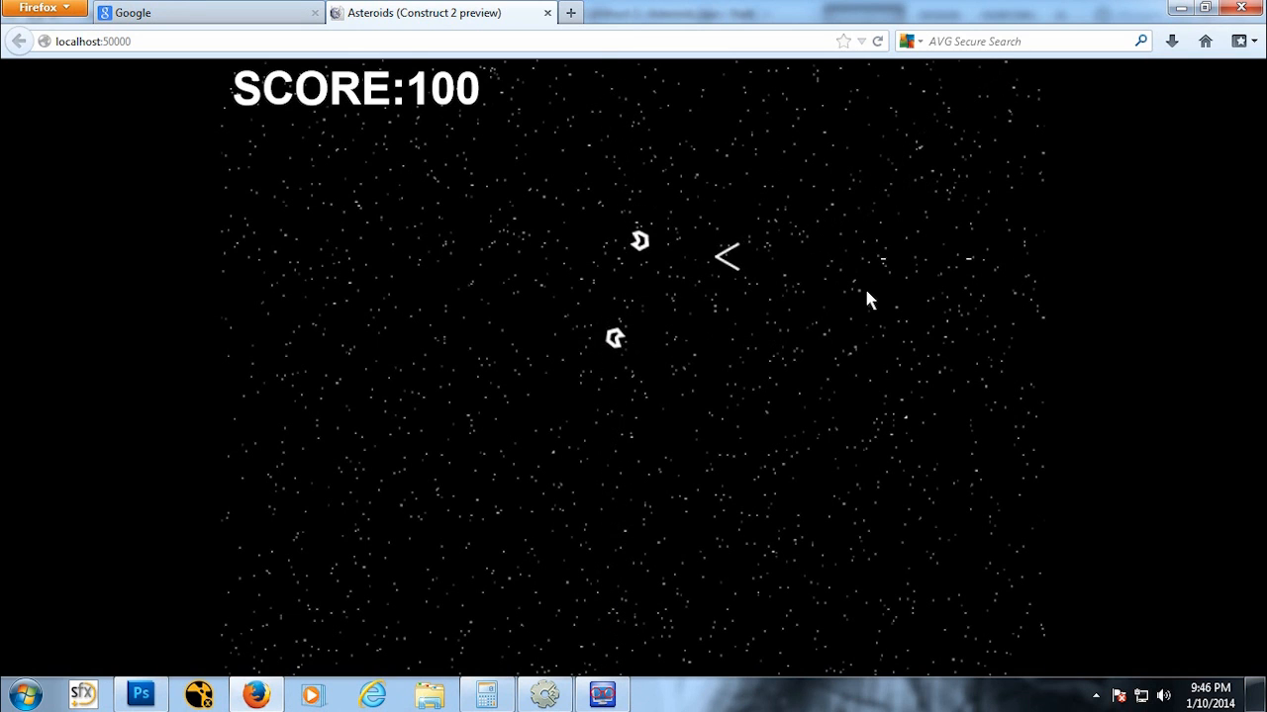
key("space")
key("space")
key("space")
key("Right")
key("Up")
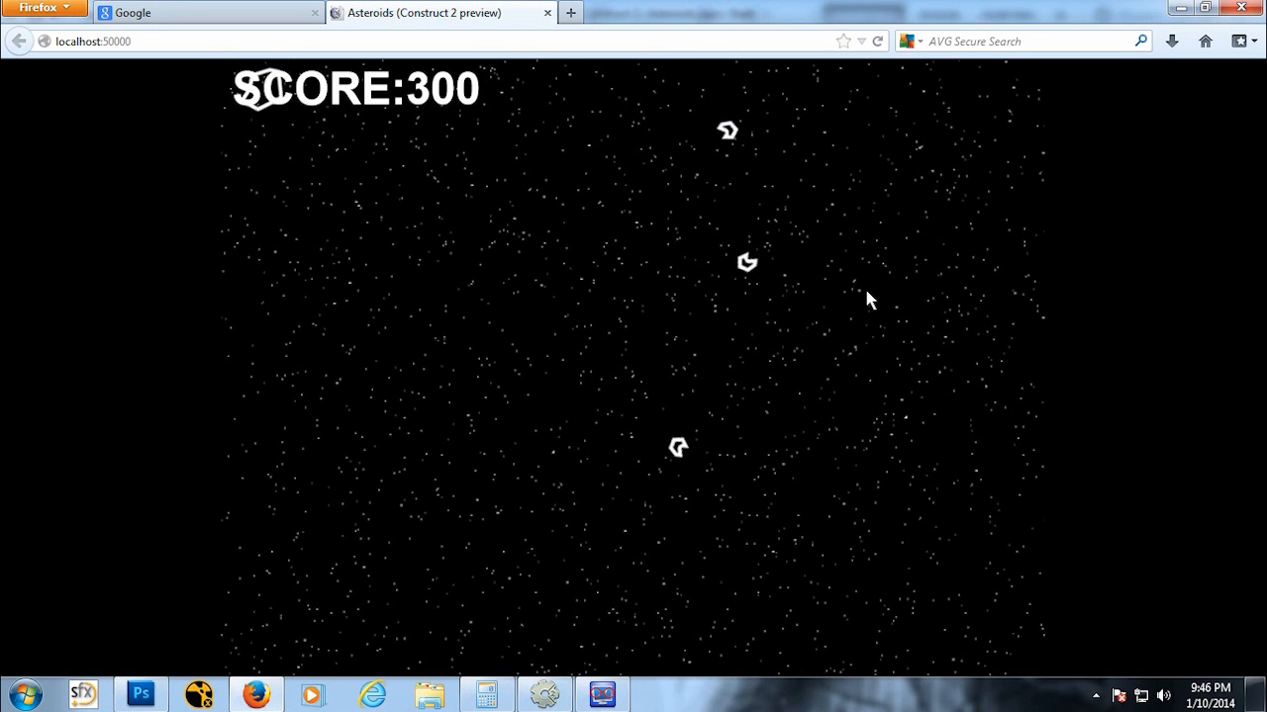
left_click(547, 13)
left_click(540, 694)
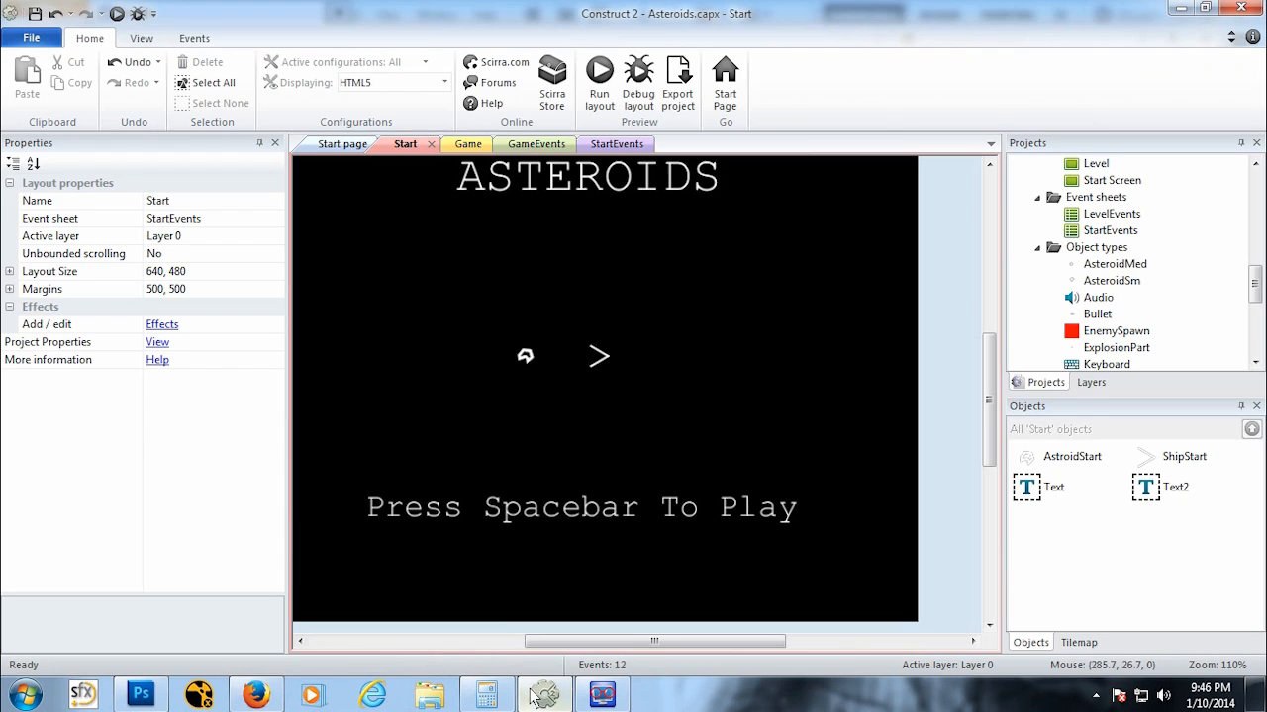
Step: In GameEvents, add a System Wait action of 2 seconds to the AsteroidSM collision with Ship event
left_click(455, 145)
left_click(525, 147)
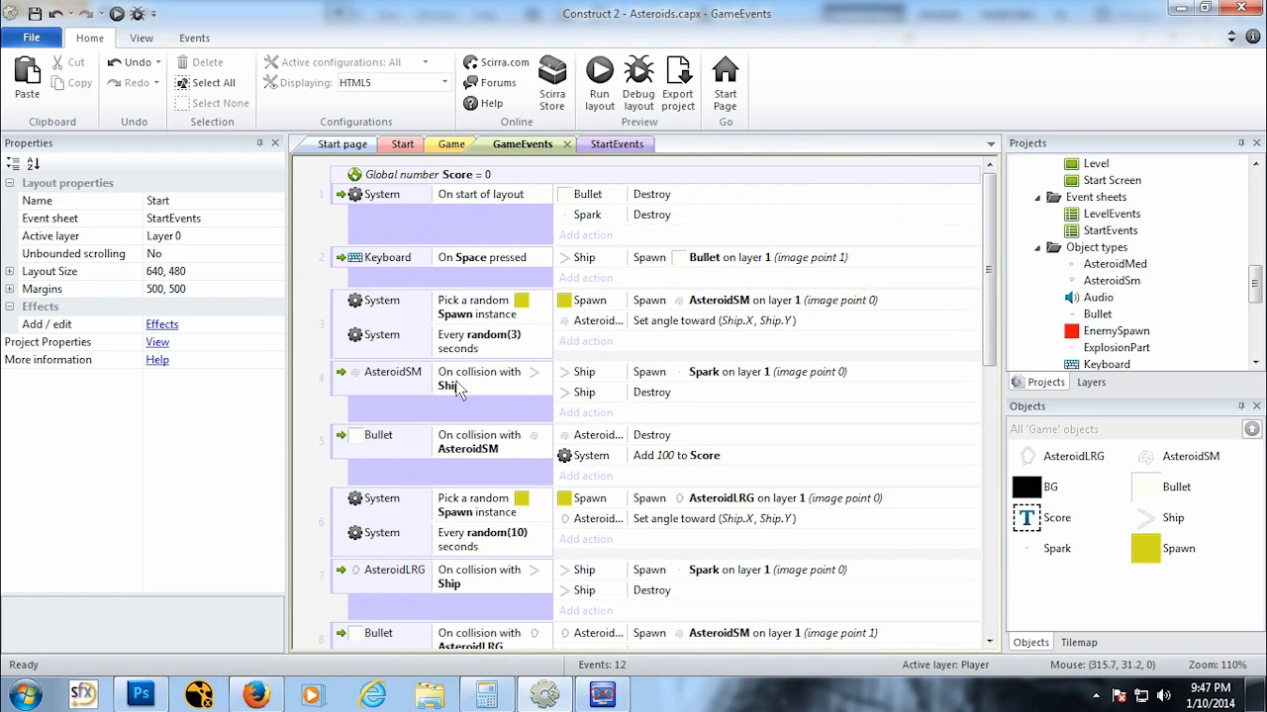
left_click(586, 414)
double_click(435, 193)
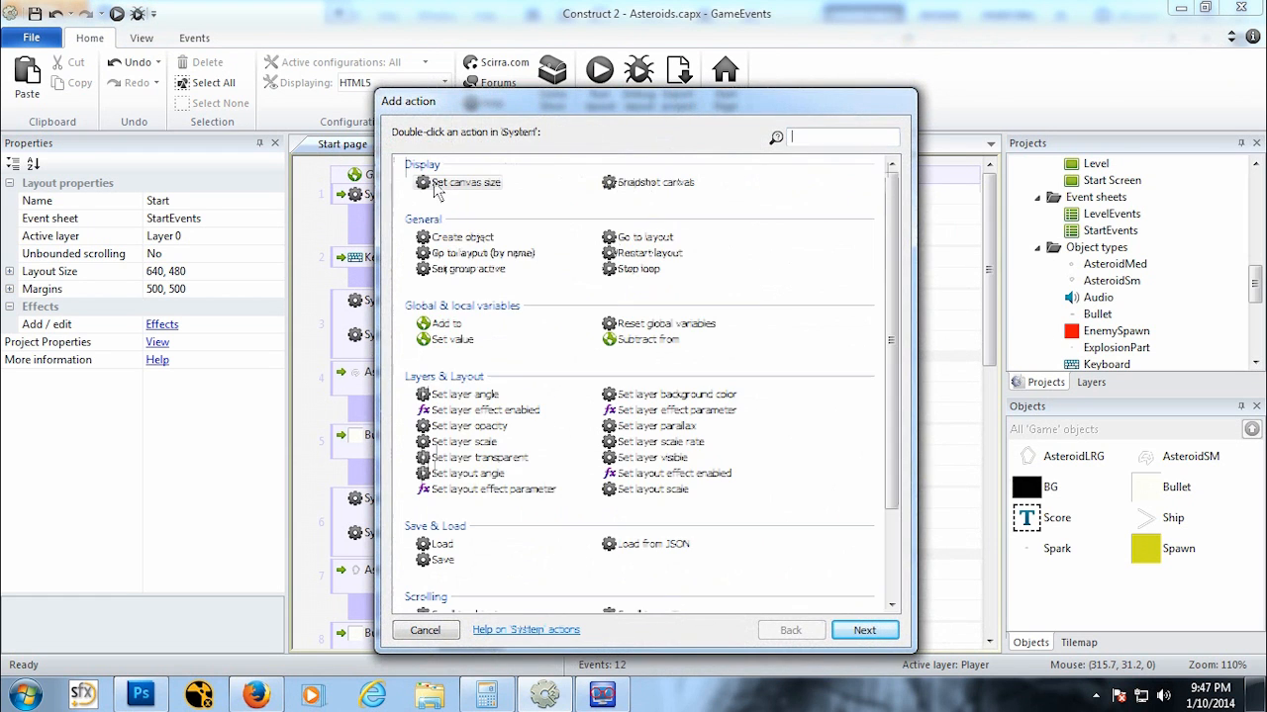
scroll(893, 391, "down", 3)
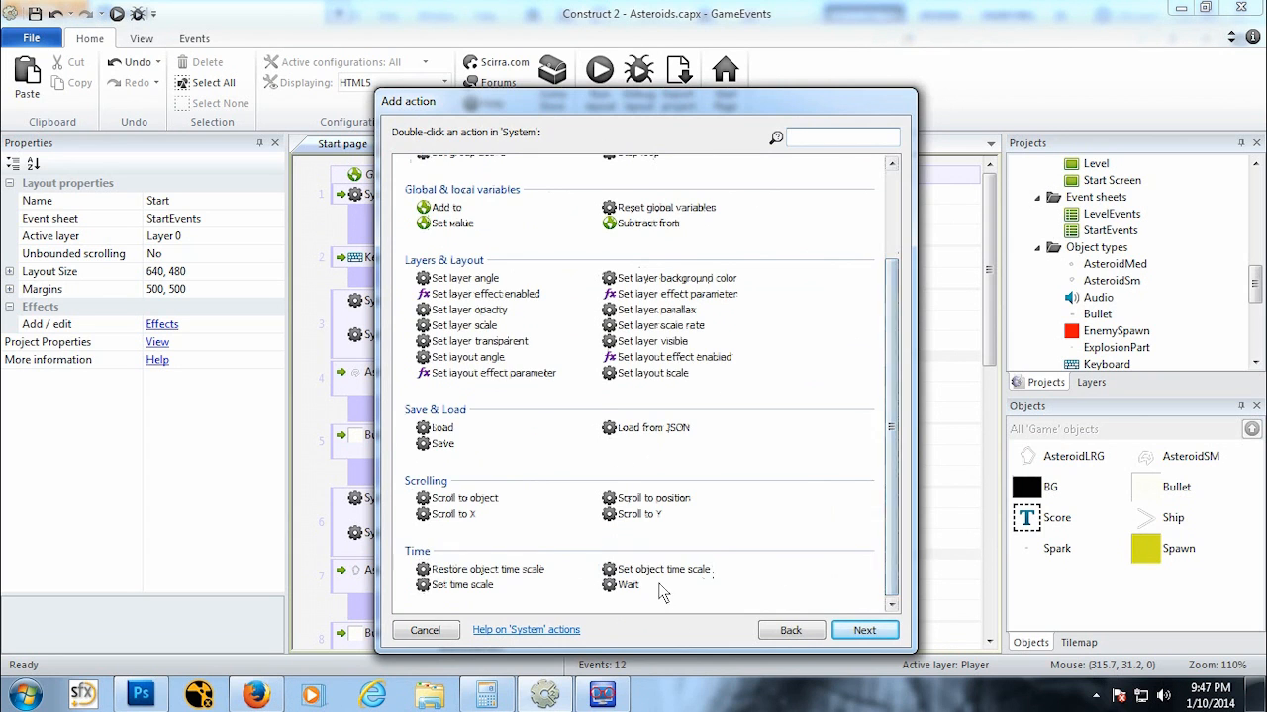
double_click(634, 588)
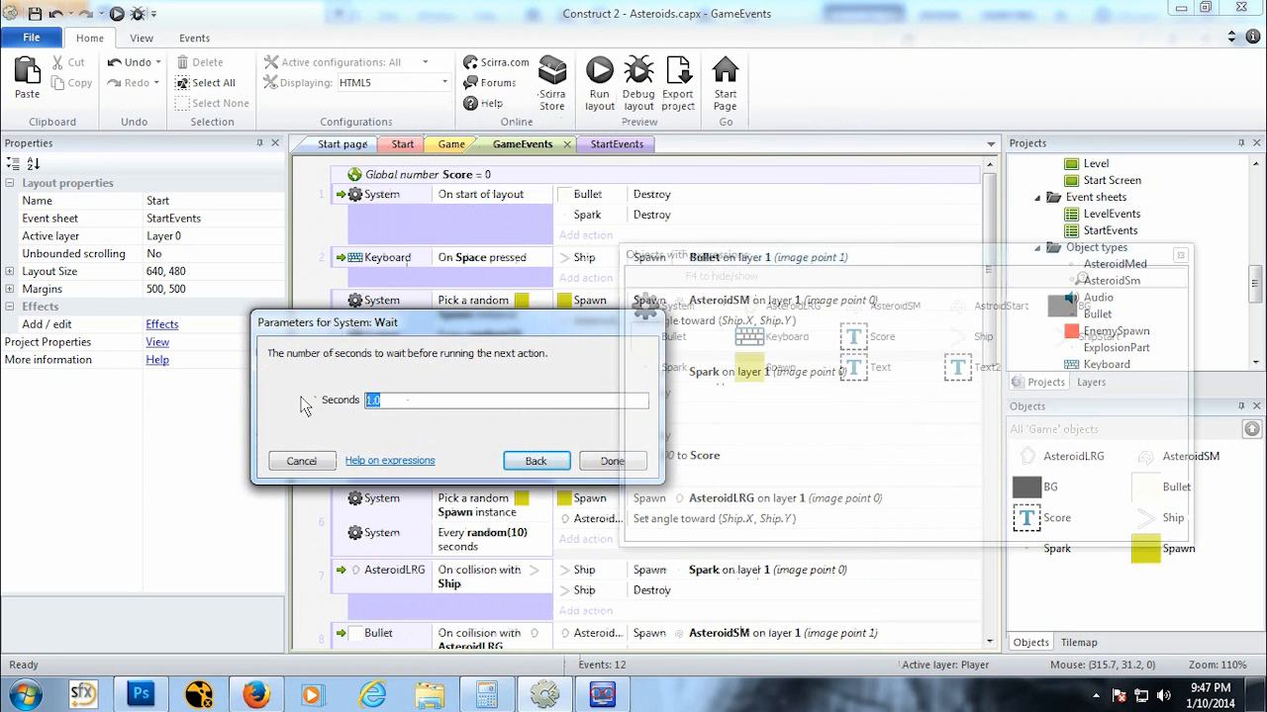
type("2")
left_click(608, 460)
Step: Add a System Go to layout action set to the Start layout to the AsteroidSM collision with Ship event
left_click(603, 435)
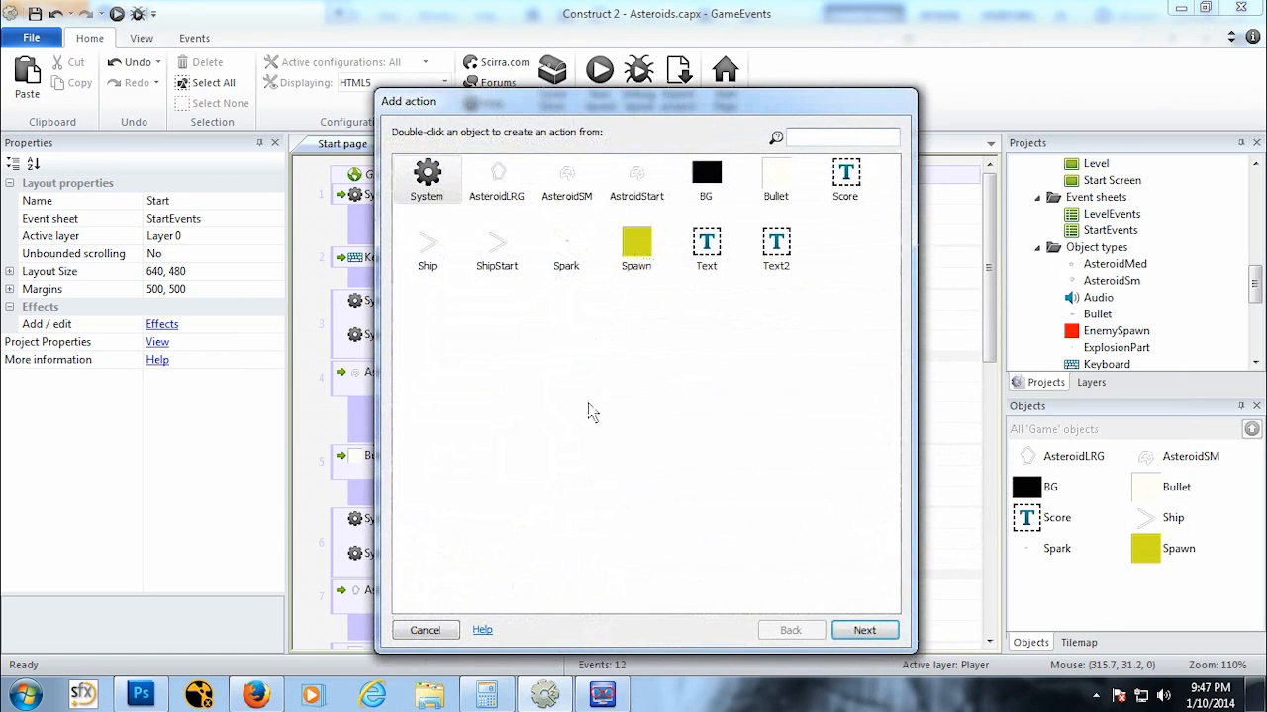
double_click(440, 188)
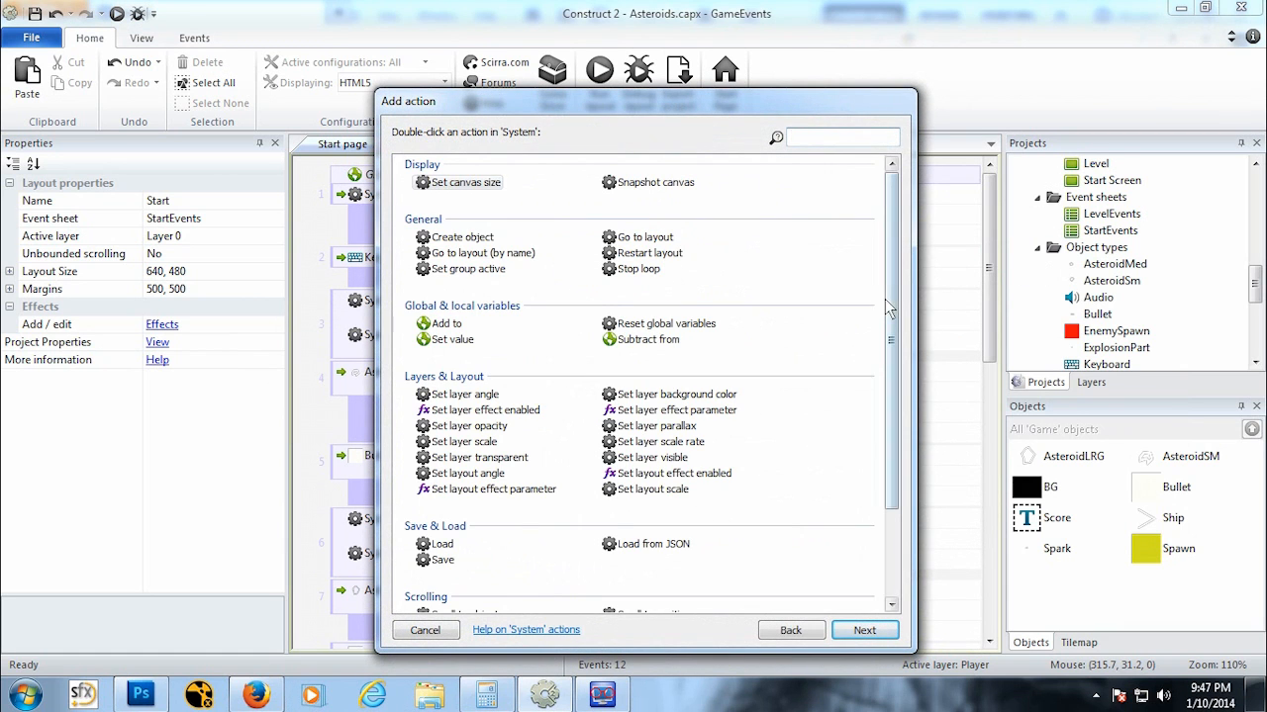
double_click(644, 239)
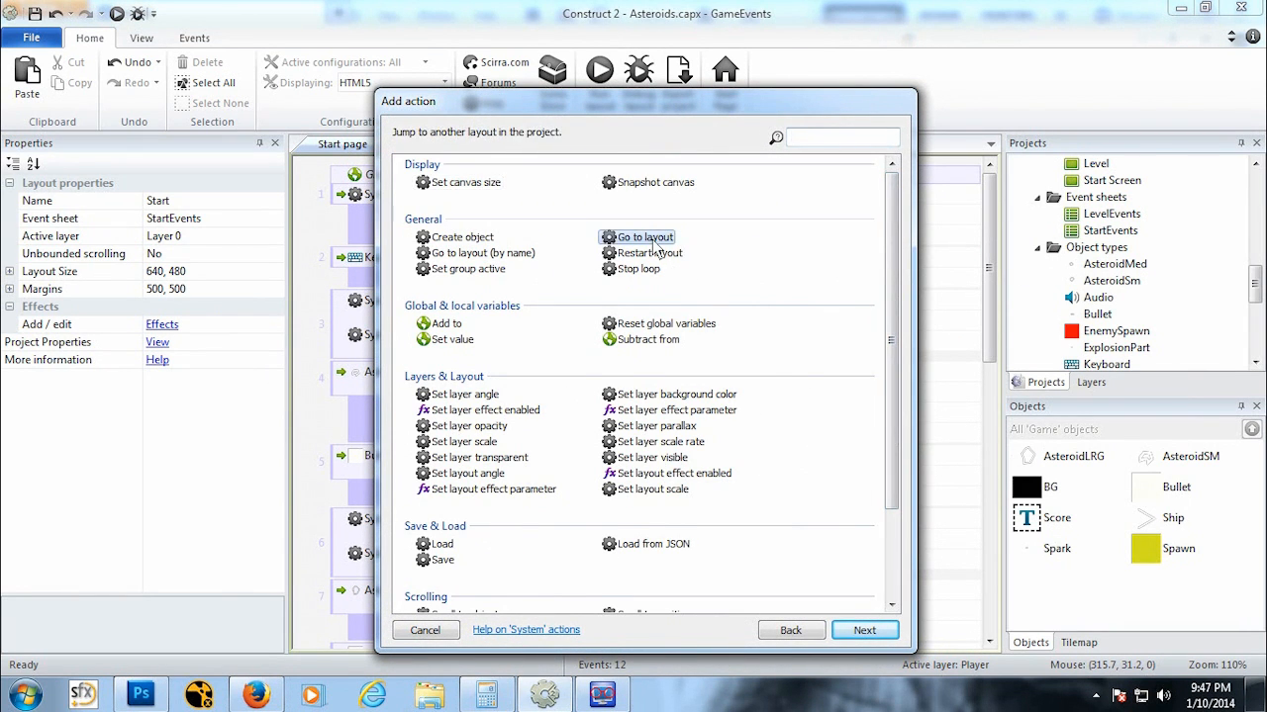
left_click(442, 404)
left_click(378, 436)
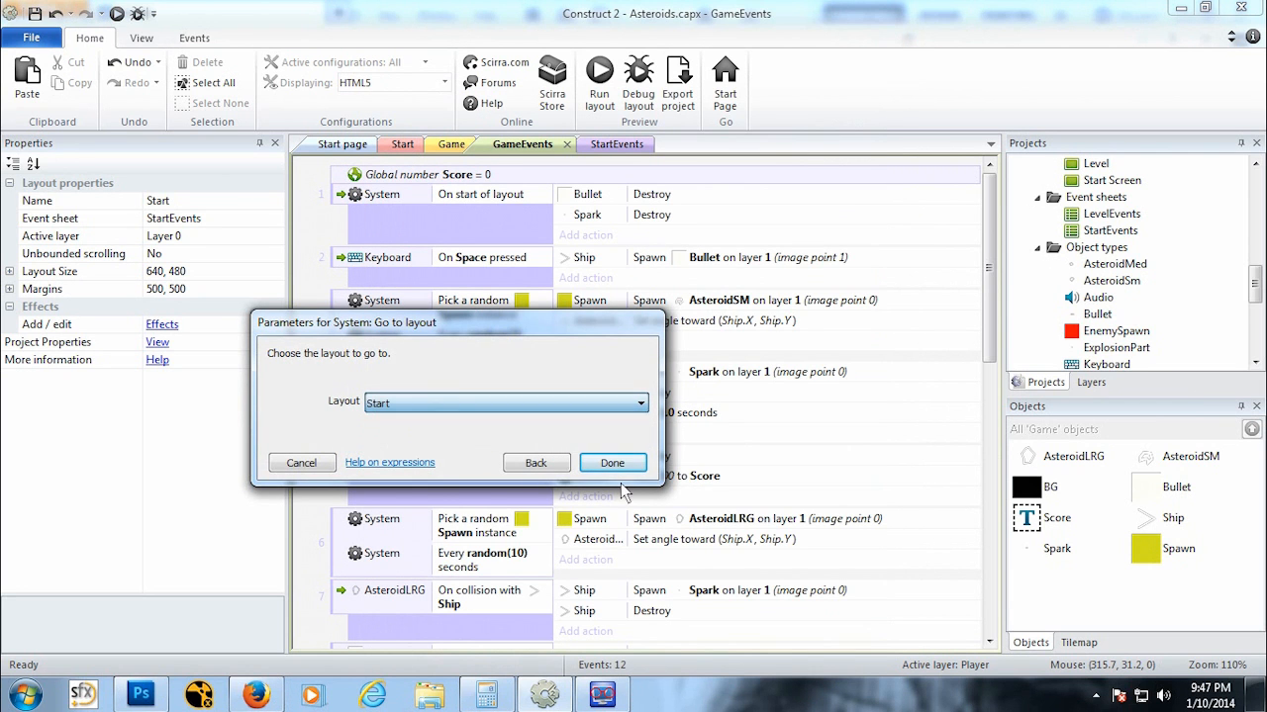
left_click(611, 463)
Step: Copy the Wait and Go to Start actions into the Bullet on collision with AsteroidSM event
scroll(980, 451, "down", 5)
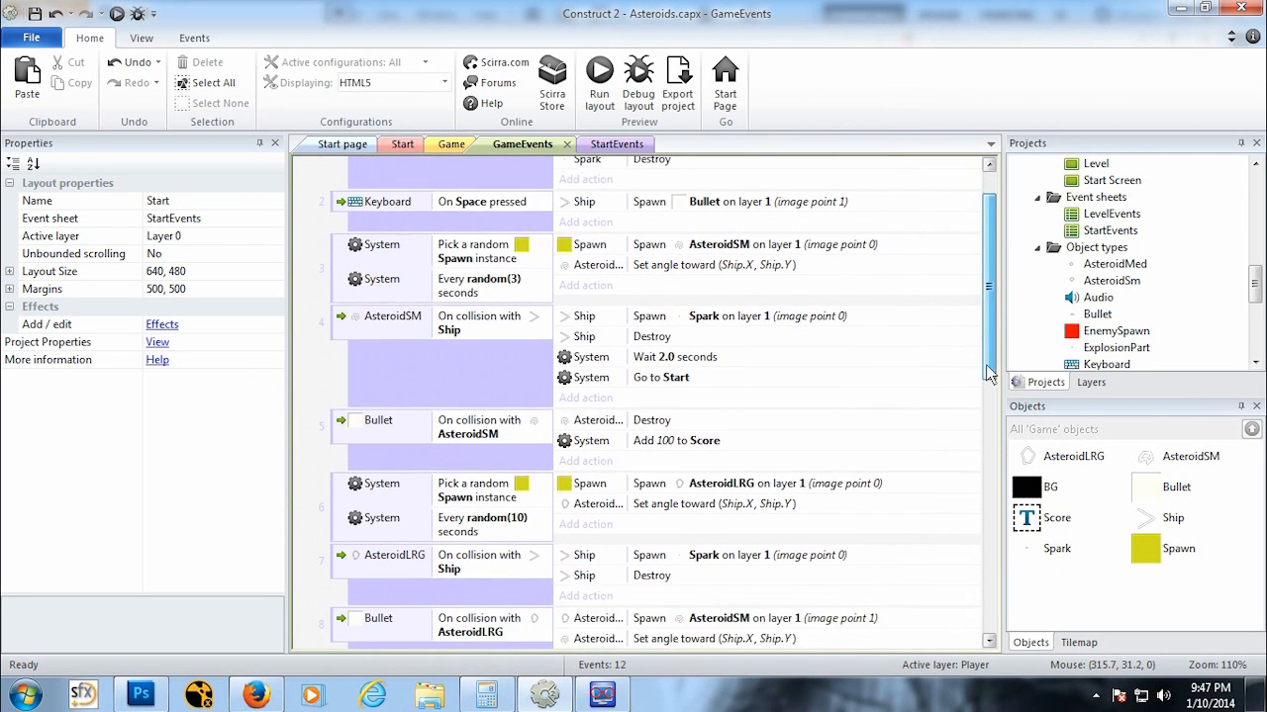
left_click_drag(977, 441, 978, 407)
left_click(664, 250)
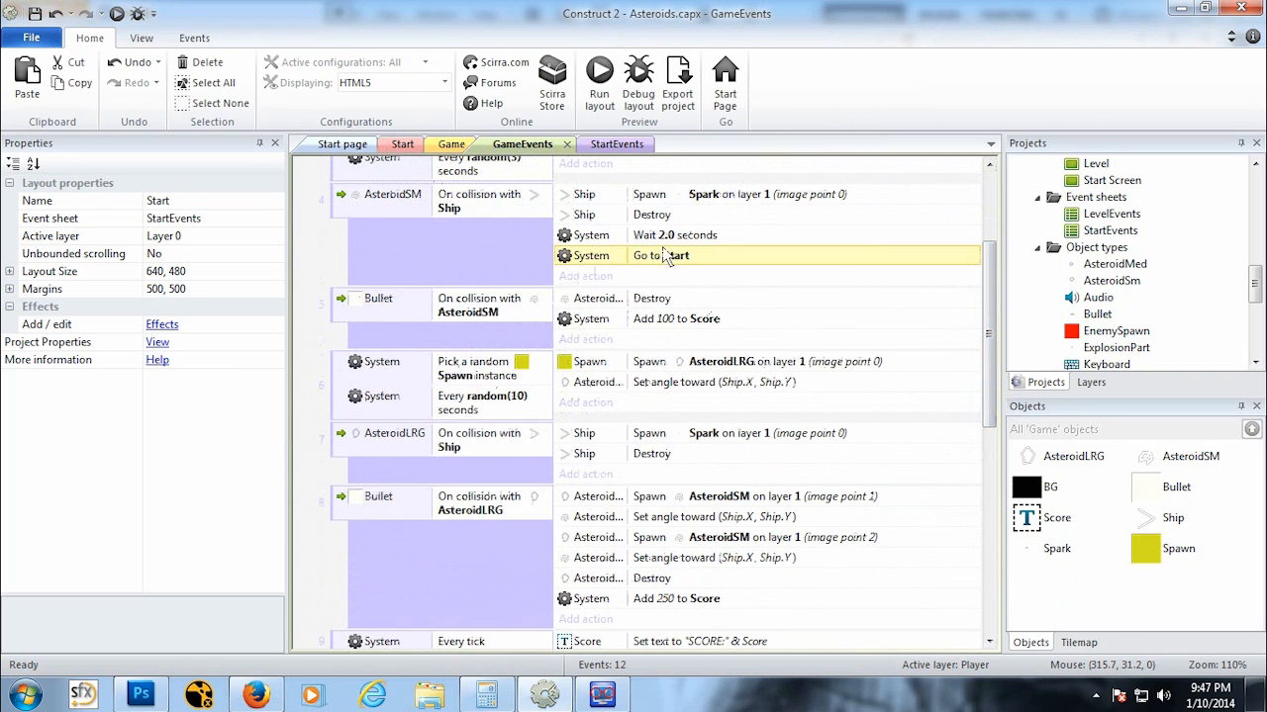
left_click(663, 233, "ctrl")
left_click_drag(665, 241, 641, 330, "ctrl")
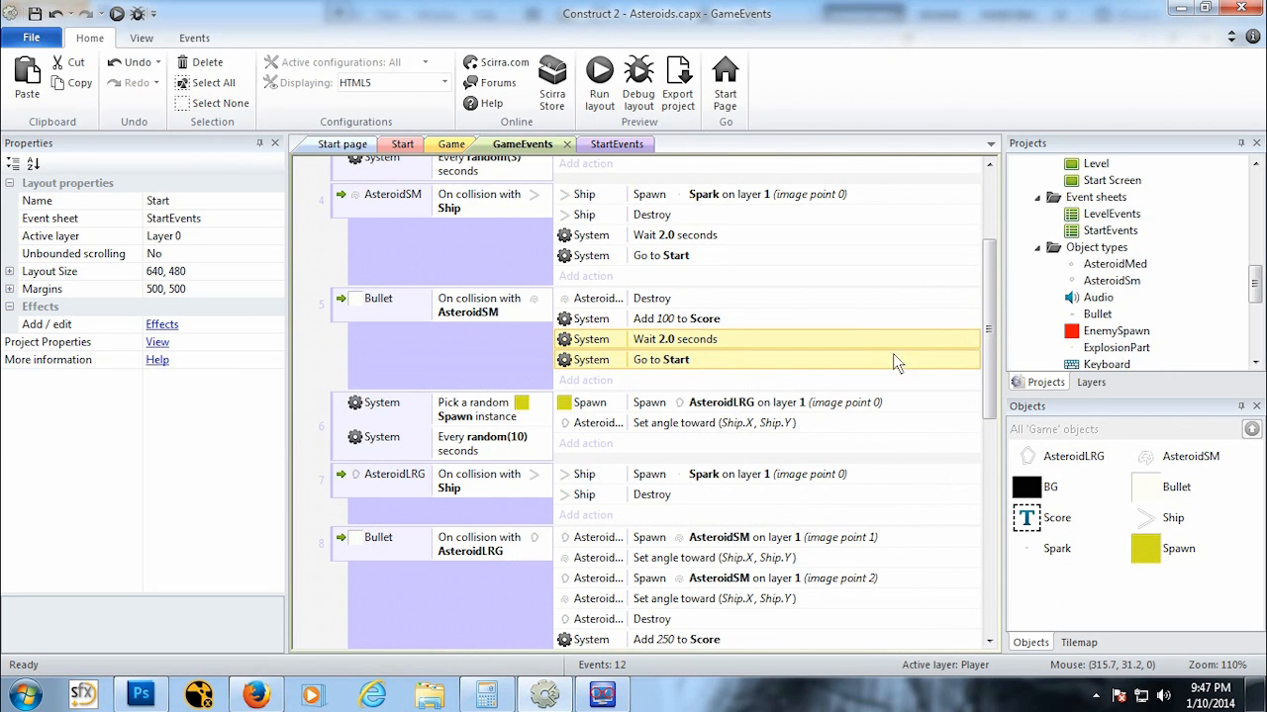
Step: Preview the game, play it by steering and shooting asteroids, then close the preview and return to the editor
scroll(987, 374, "down", 3)
left_click_drag(986, 374, 996, 302)
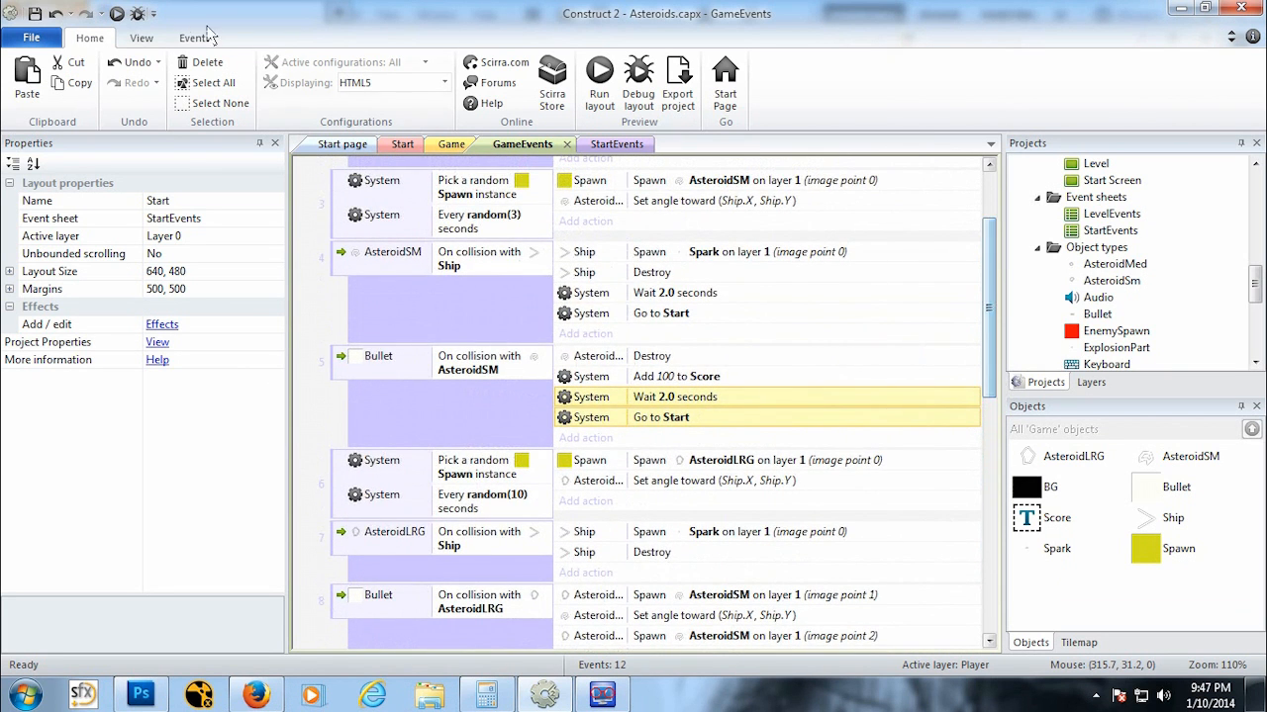
left_click(115, 14)
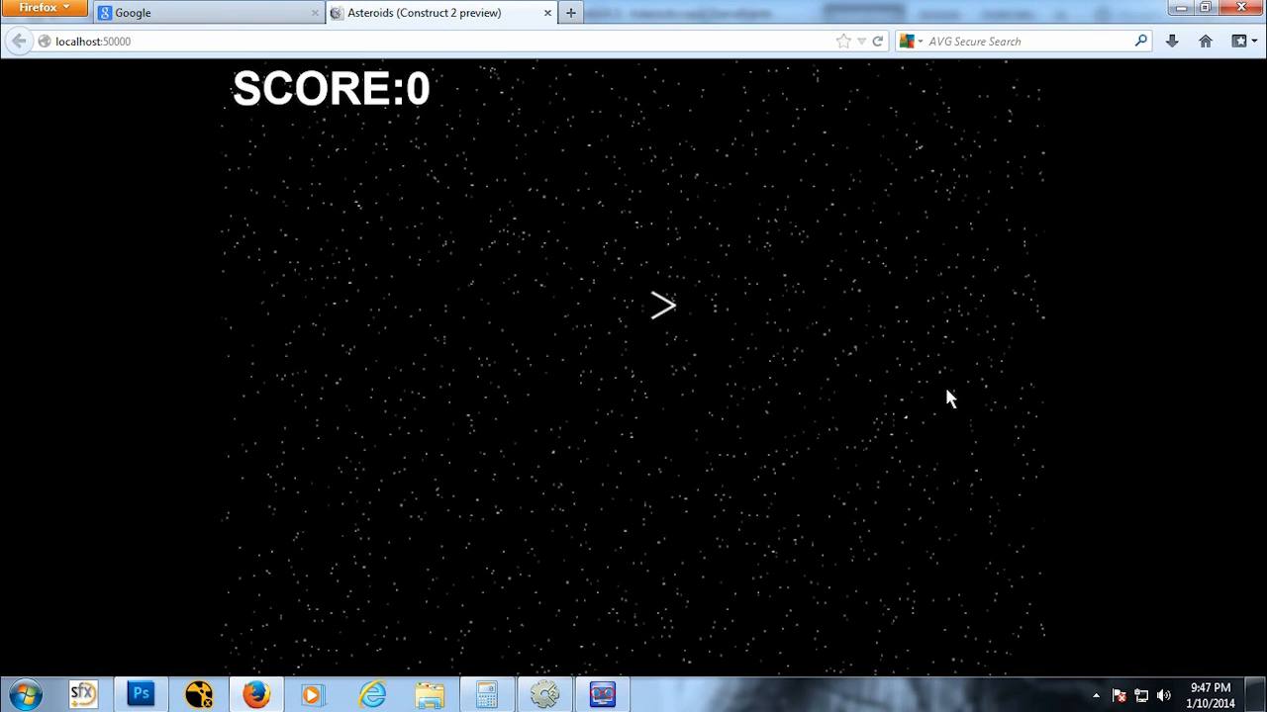
key("Left")
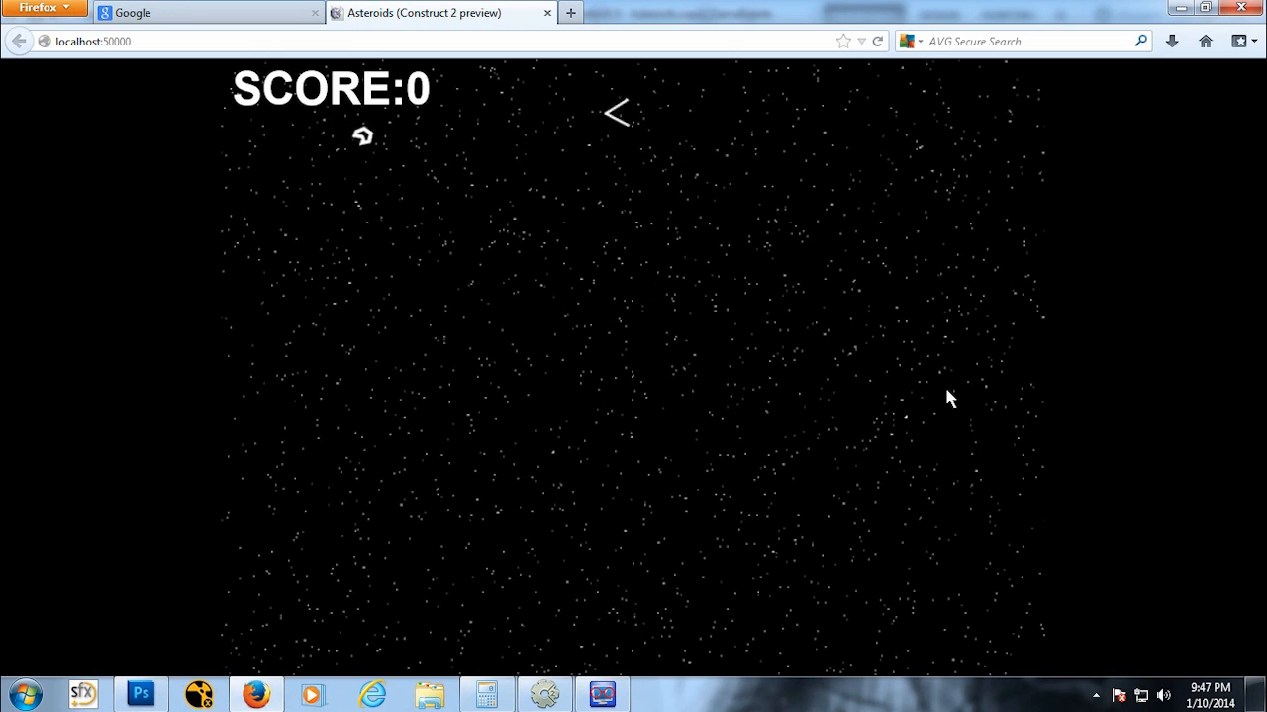
key("Down")
key("space")
key("Down")
key("space")
key("space")
key("space")
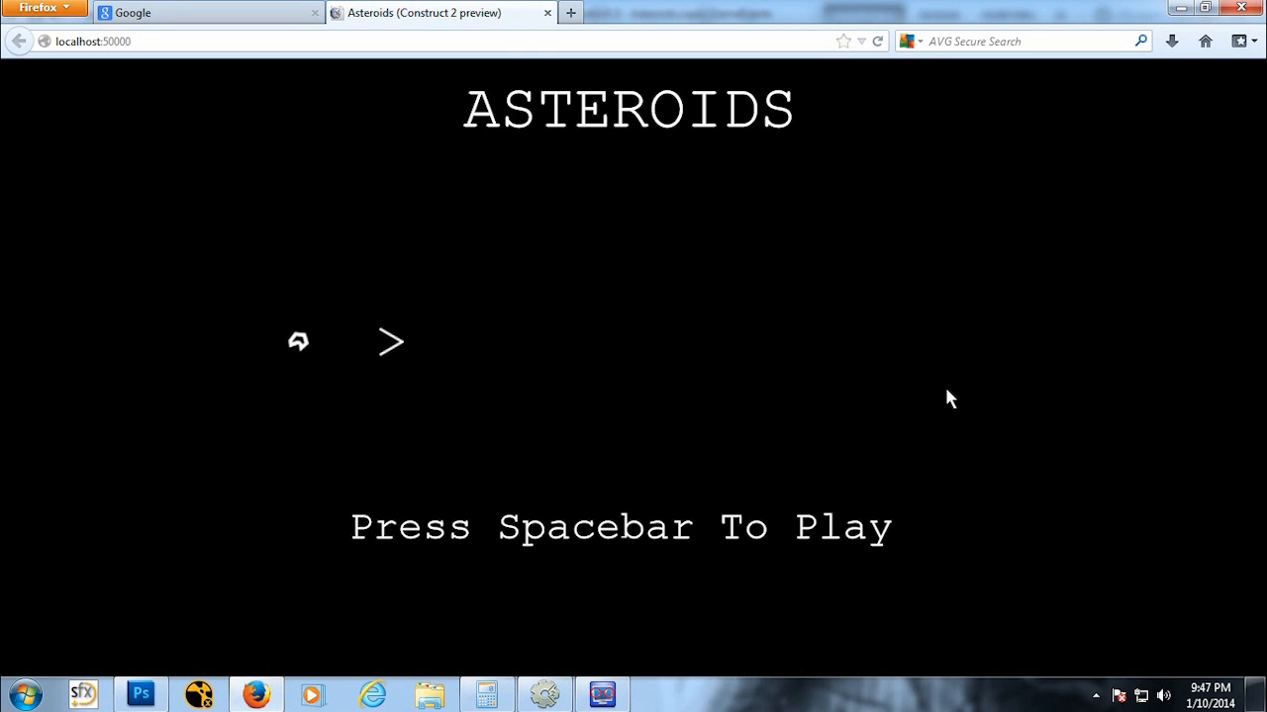
key("space")
key("Left")
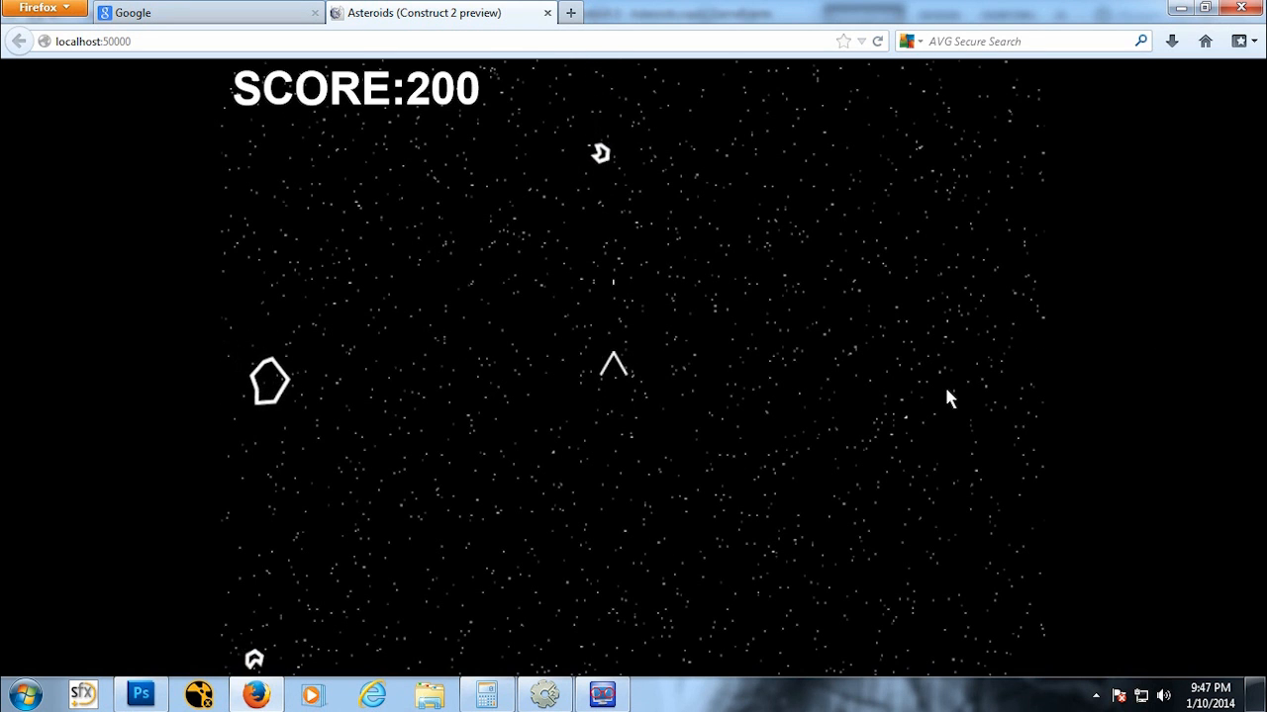
key("space")
key("space")
key("space")
key("Left")
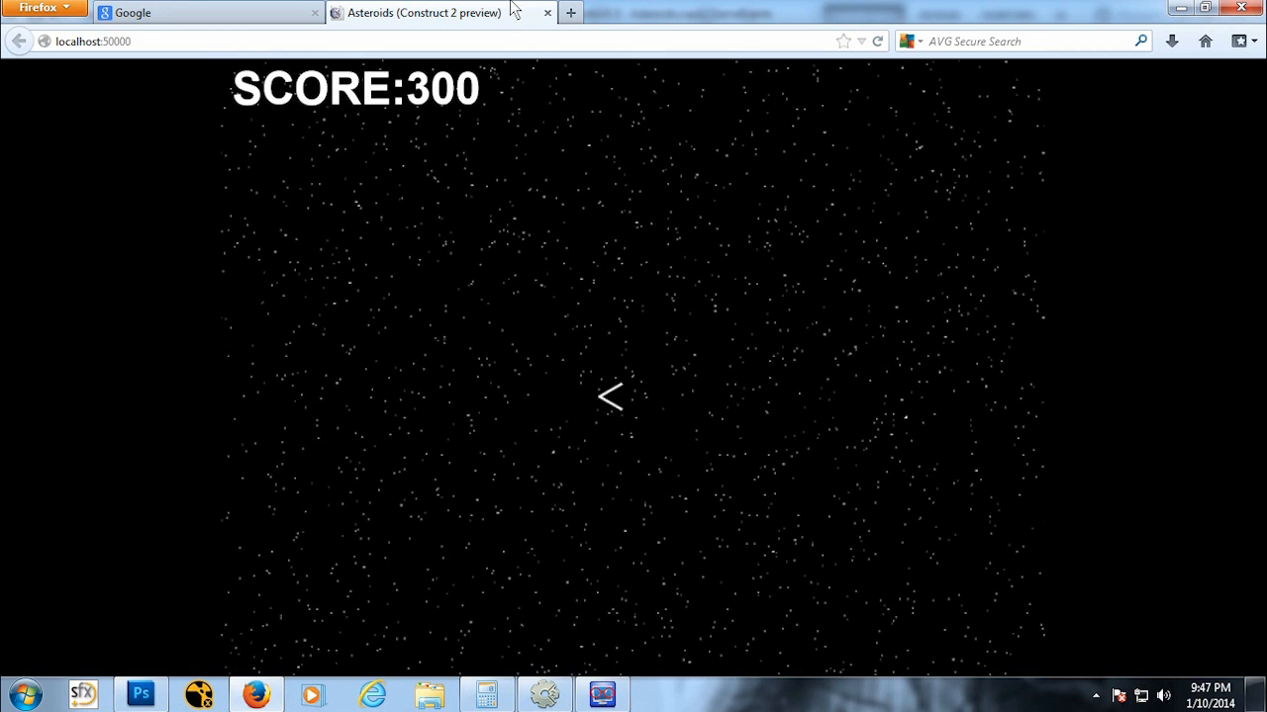
left_click(547, 13)
left_click(602, 695)
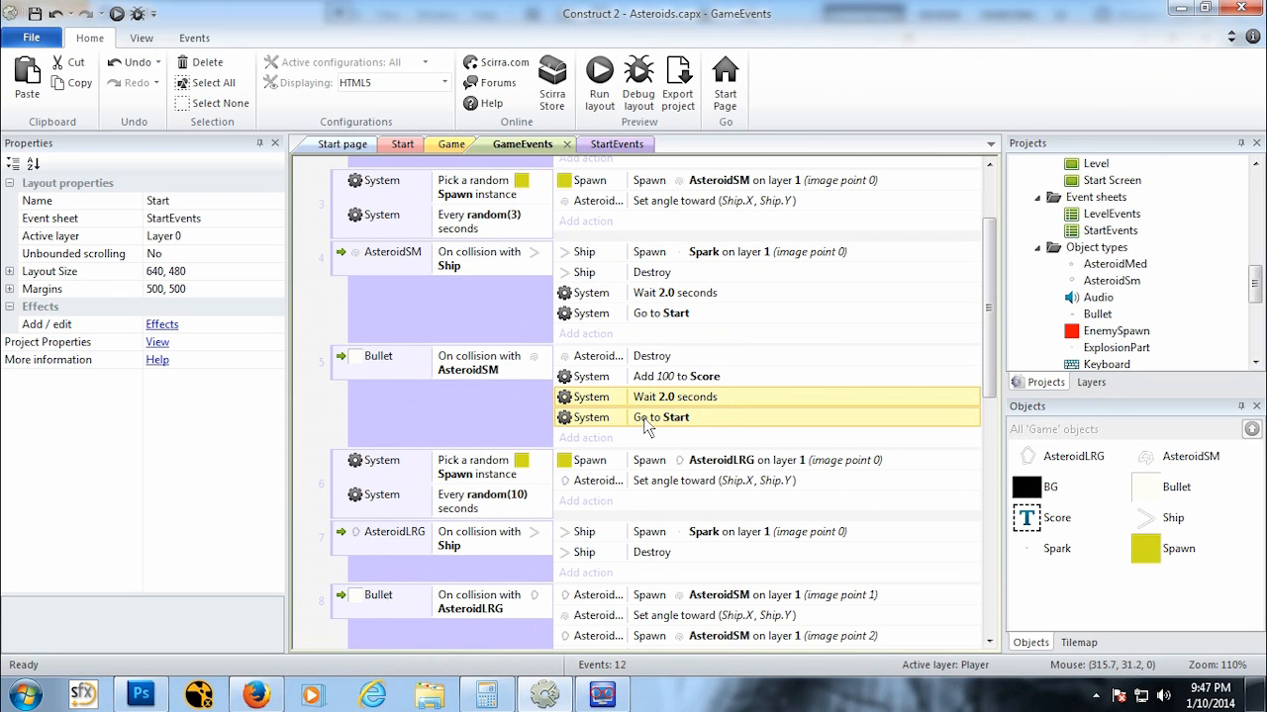
Step: Delete the copied actions from the Bullet–AsteroidSM event and paste the Wait and Go to Start actions into the AsteroidLRG collision with Ship event
key("Delete")
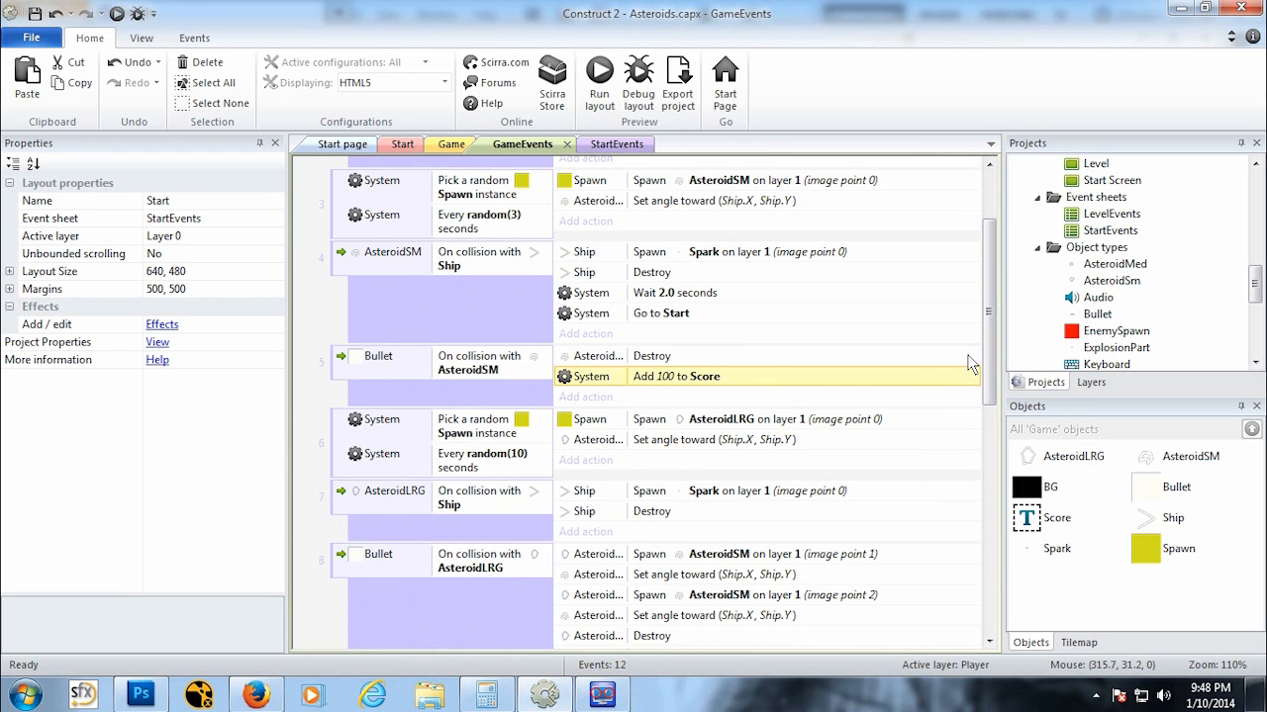
scroll(989, 366, "down", 2)
left_click_drag(990, 366, 983, 404)
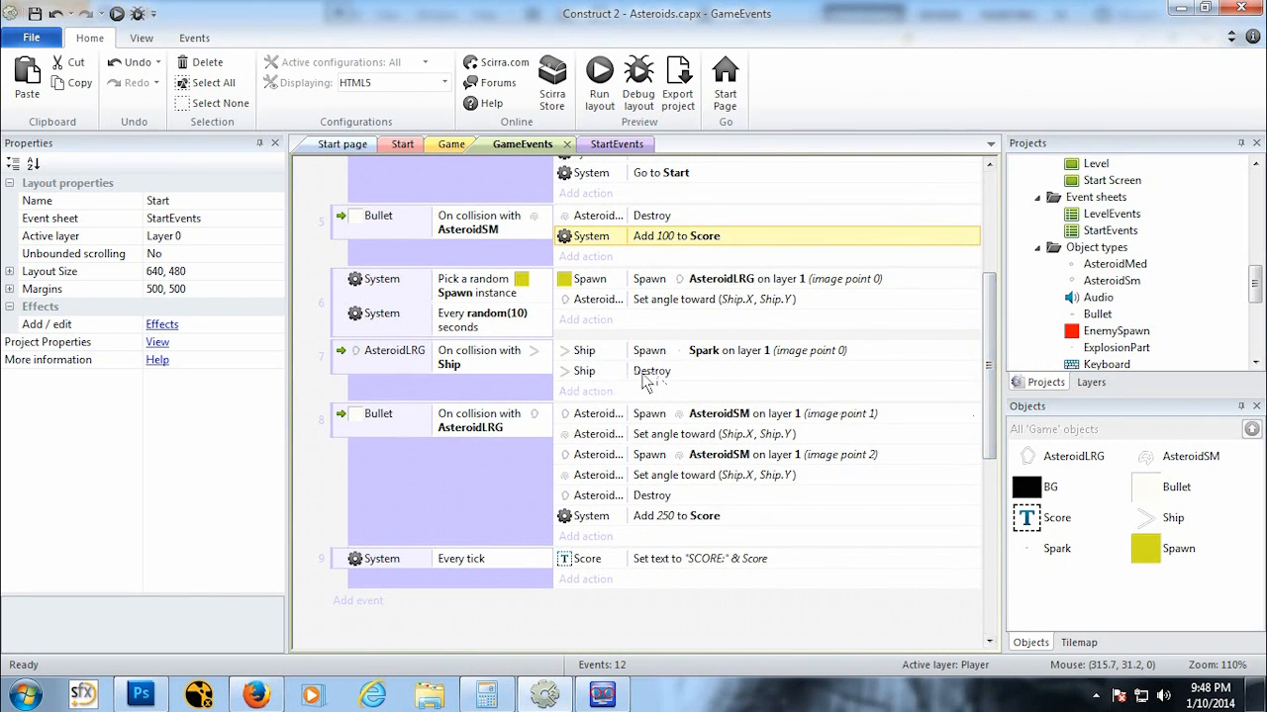
left_click(648, 381)
key("ctrl+v")
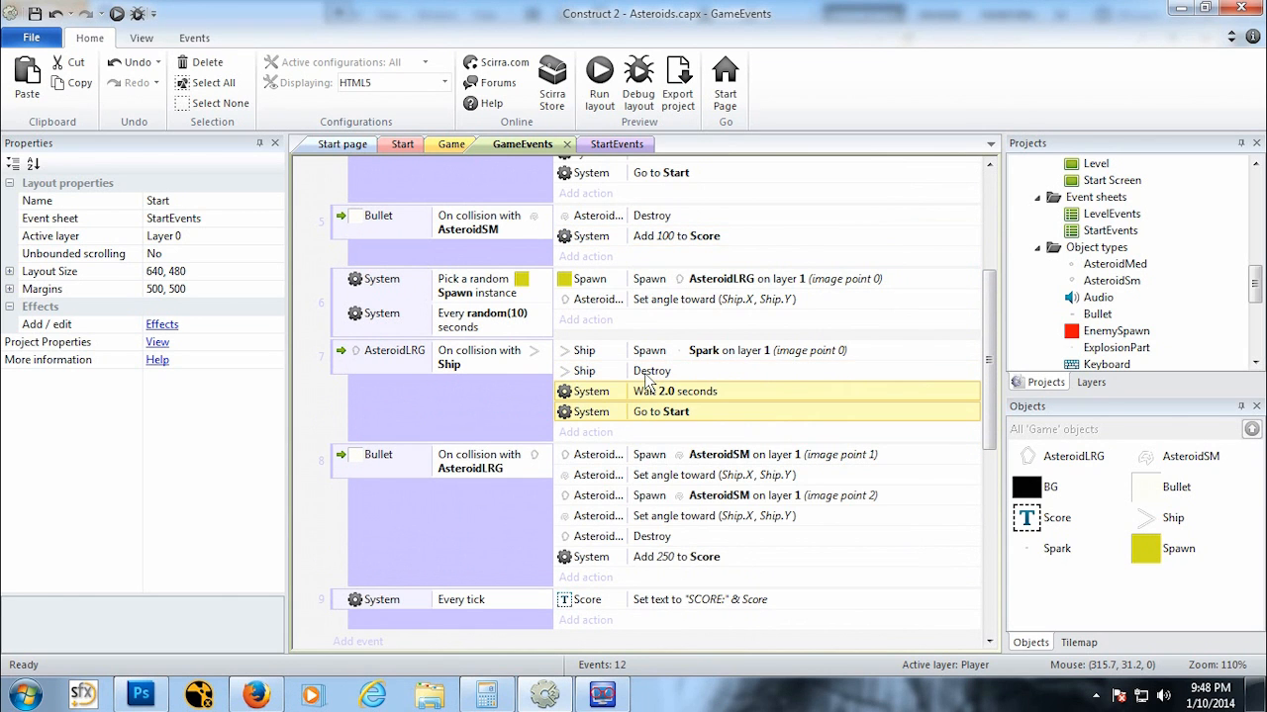
Step: Preview the game and play it, shooting asteroids until the ship is destroyed
left_click(115, 13)
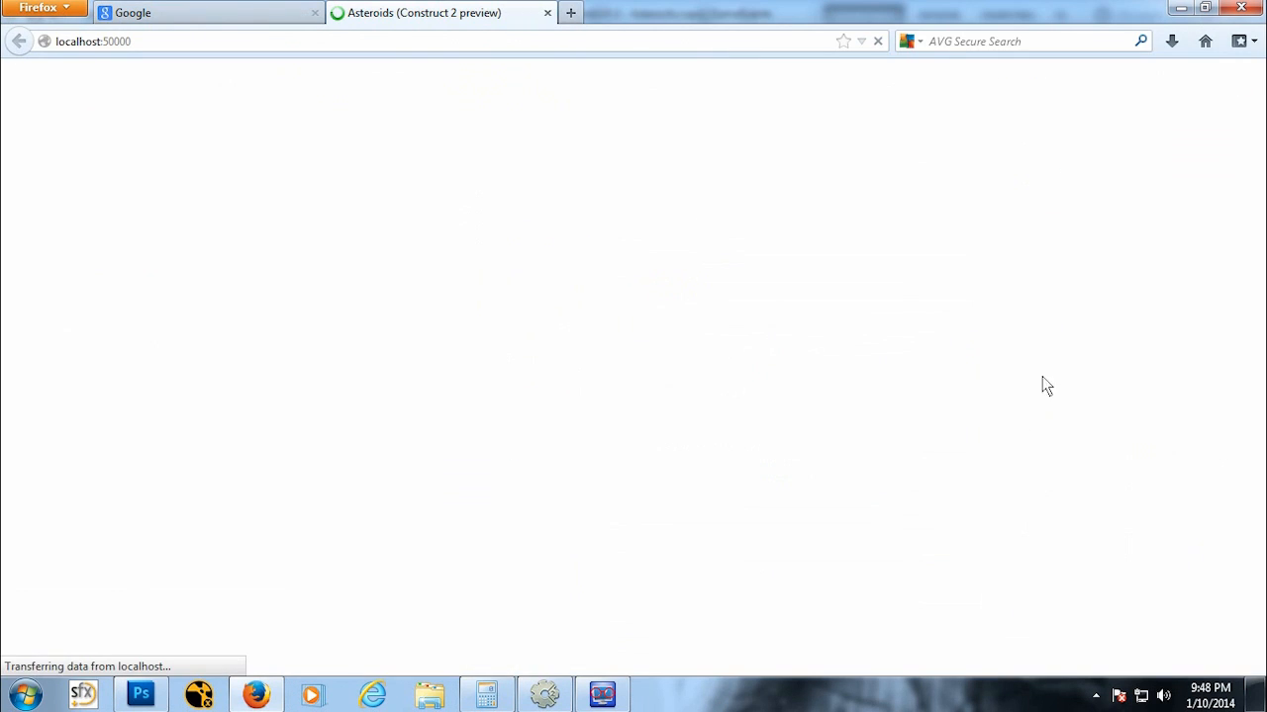
key("Up")
key("Down")
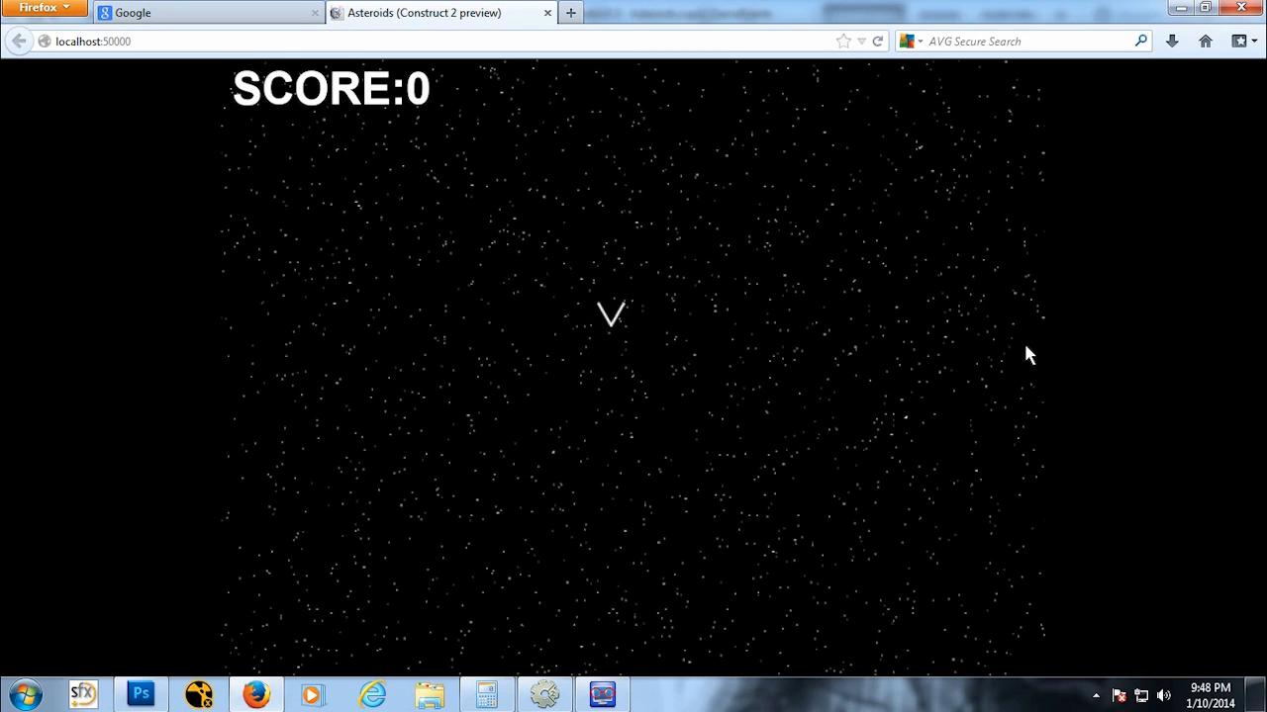
key("Up")
key("Right")
key("Right")
key("space")
key("space")
key("space")
key("space")
key("Left")
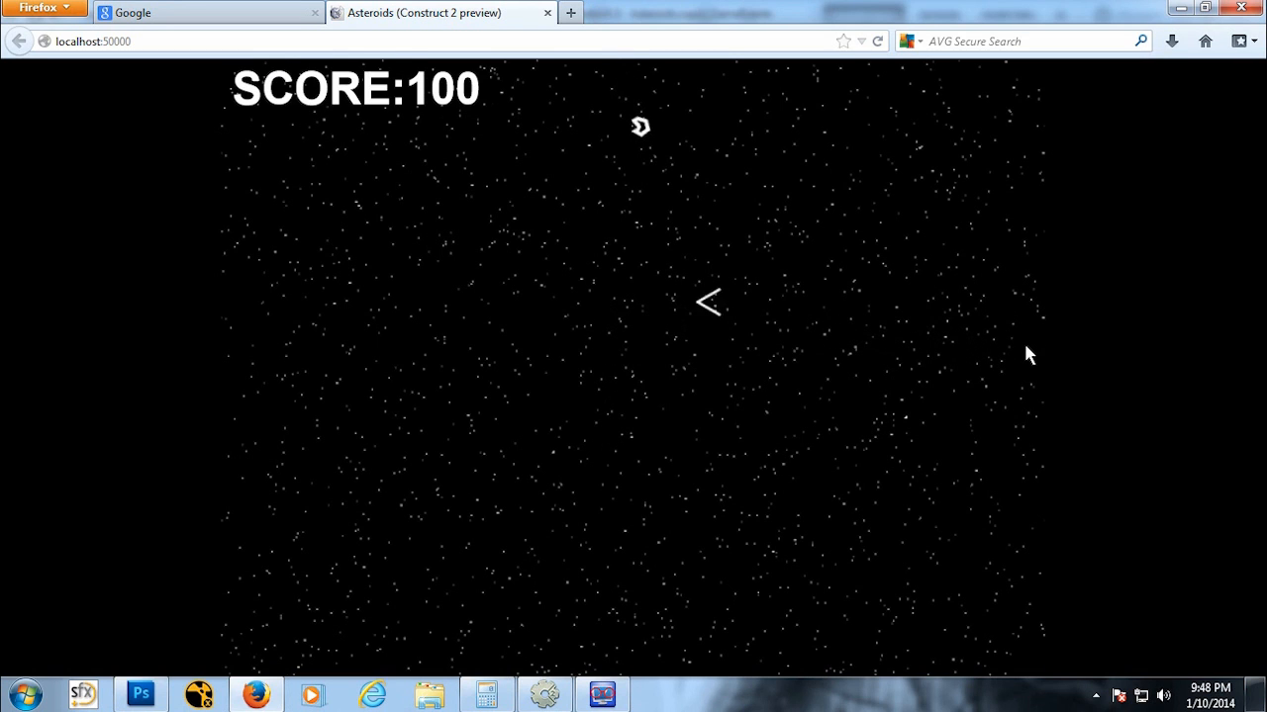
key("Up")
key("space")
key("space")
key("space")
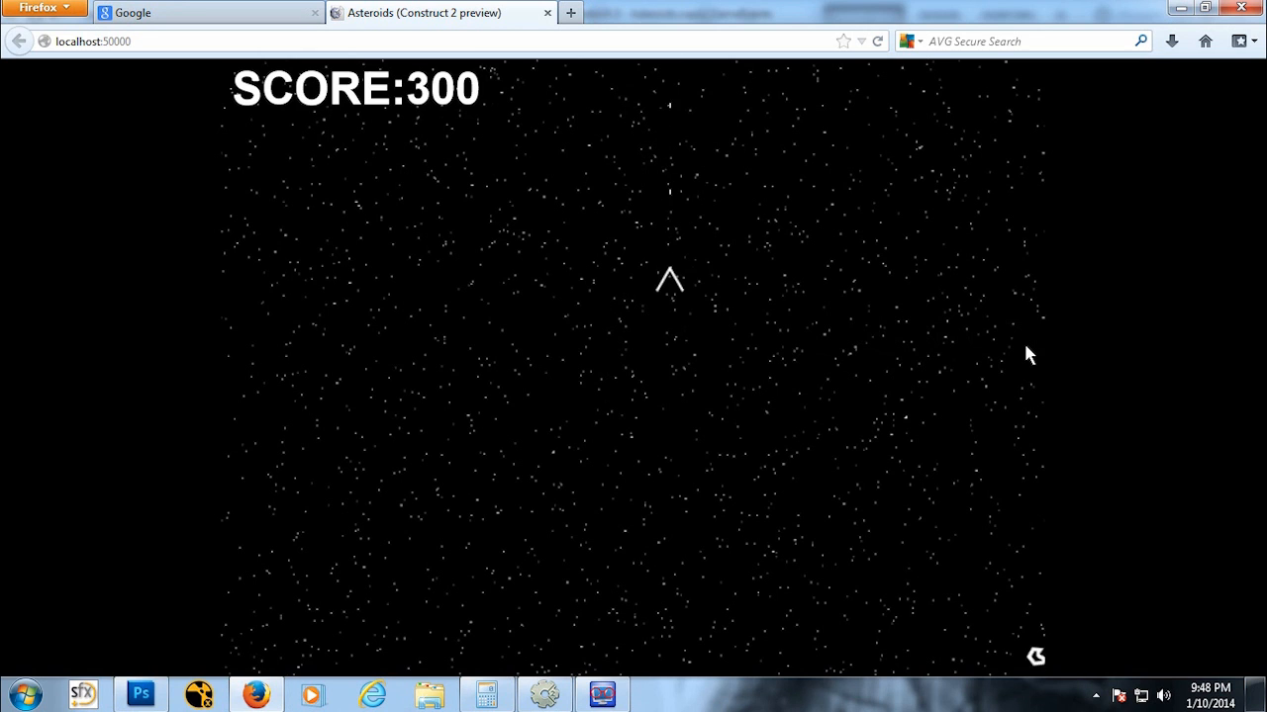
key("Down")
key("Right")
key("space")
key("space")
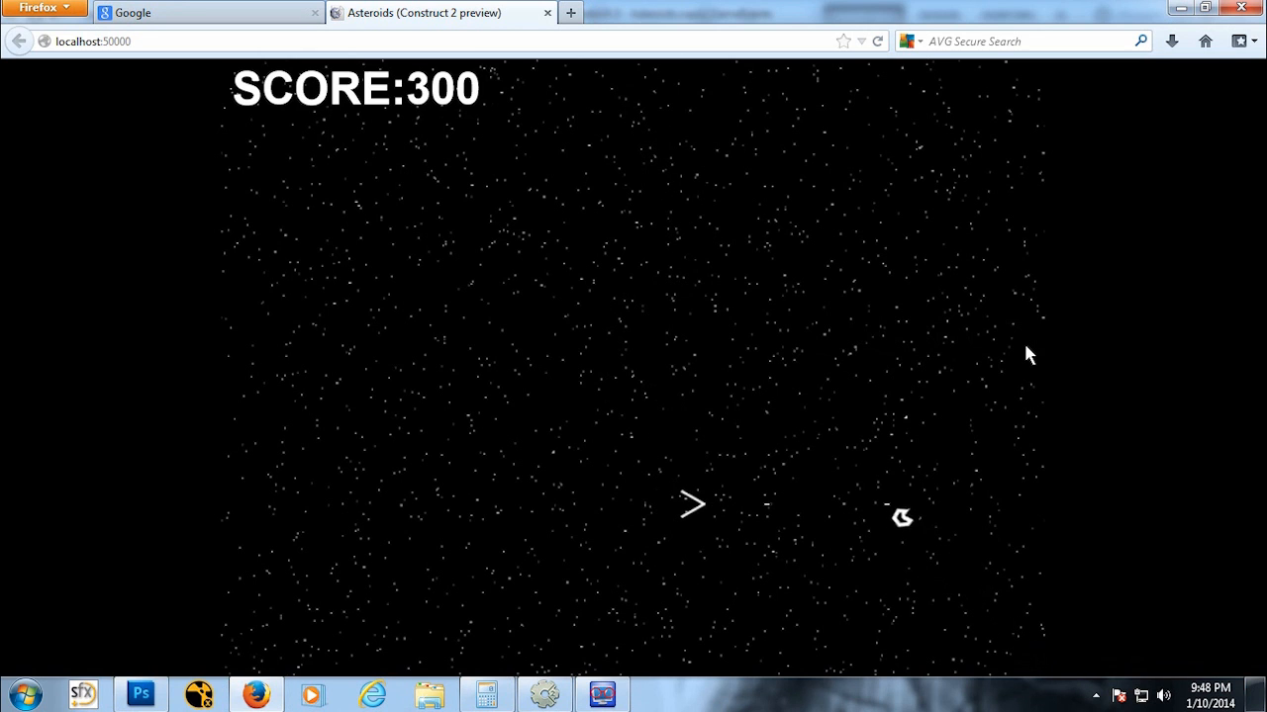
key("Up")
key("Right")
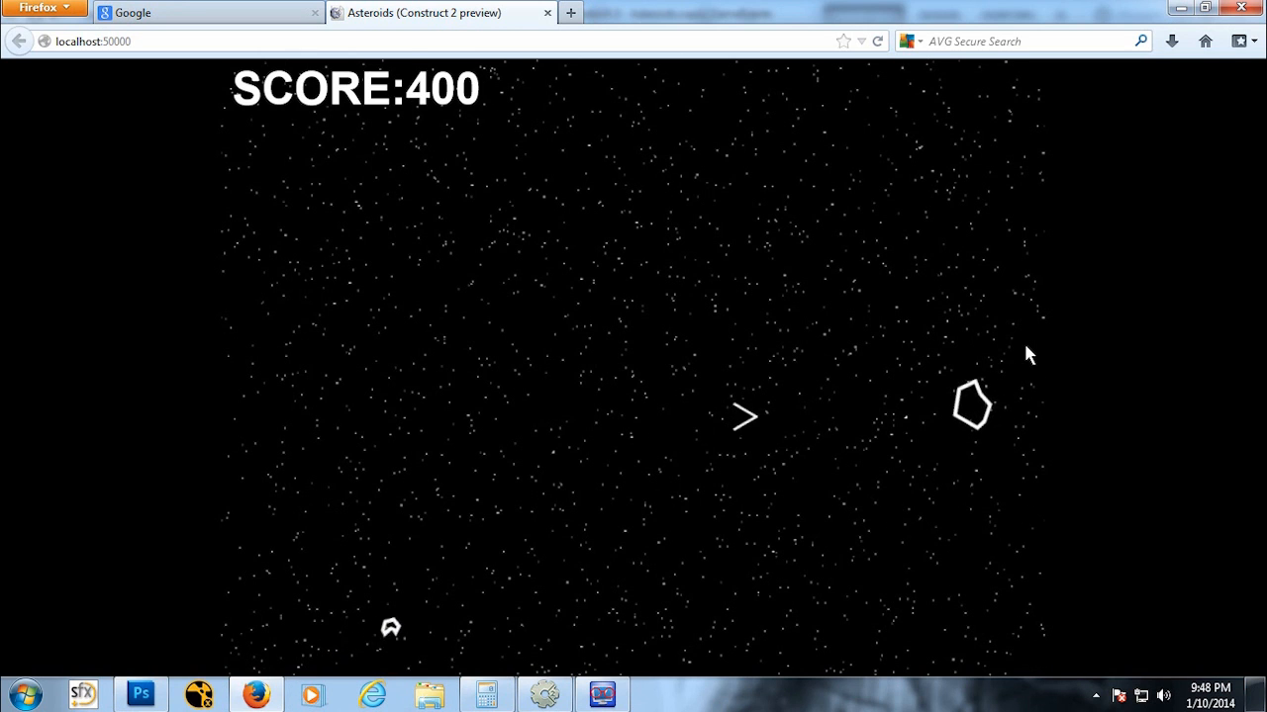
key("space")
key("space")
key("space")
key("space")
key("space")
key("space")
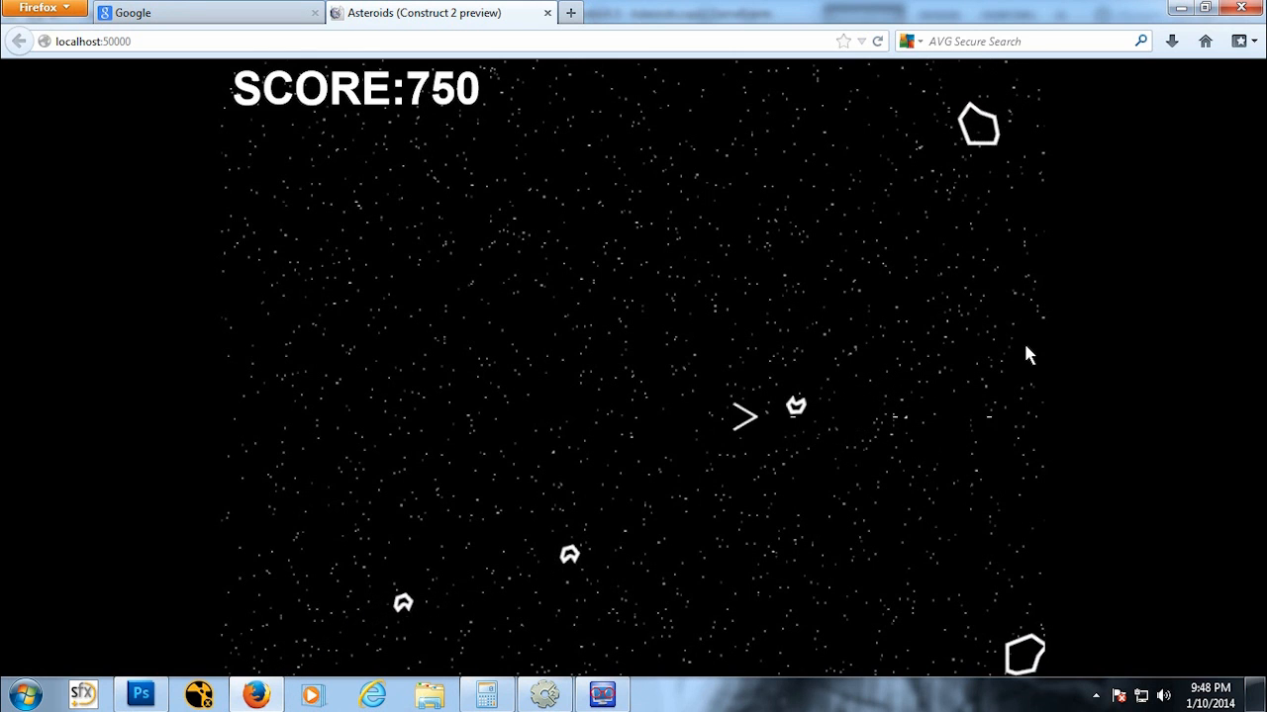
key("Up")
key("Right")
key("space")
key("space")
key("space")
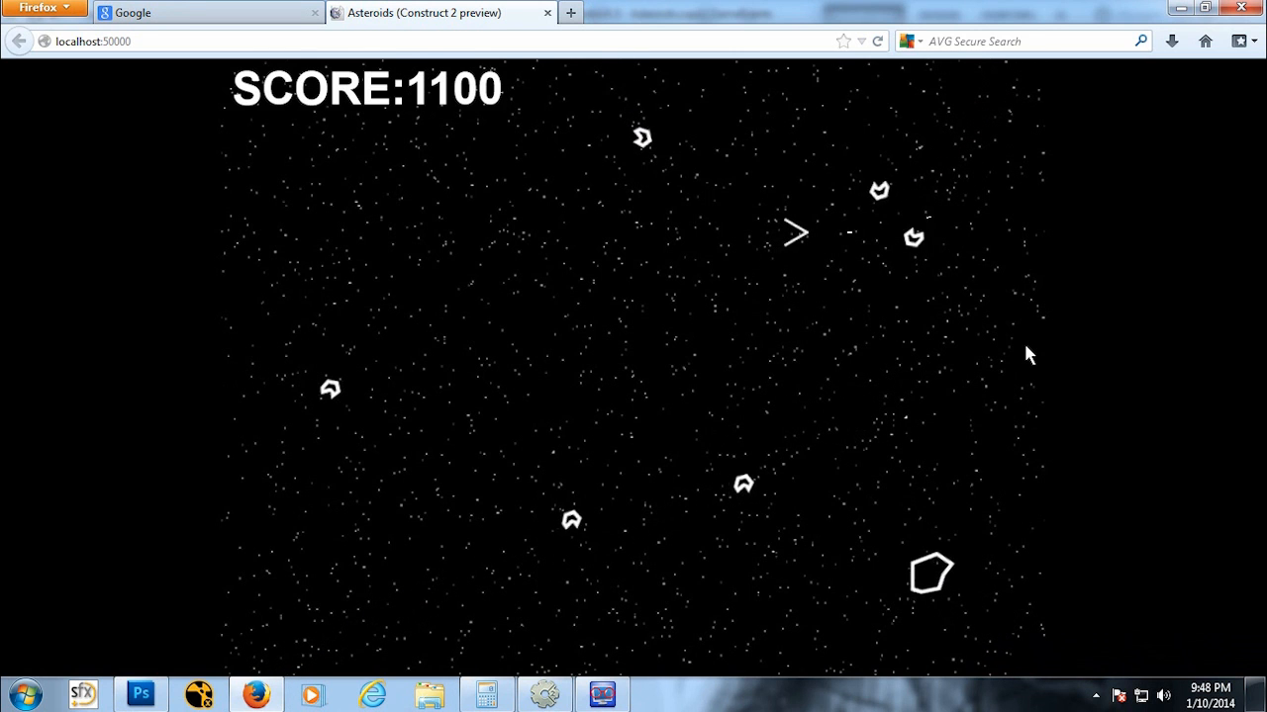
key("Left")
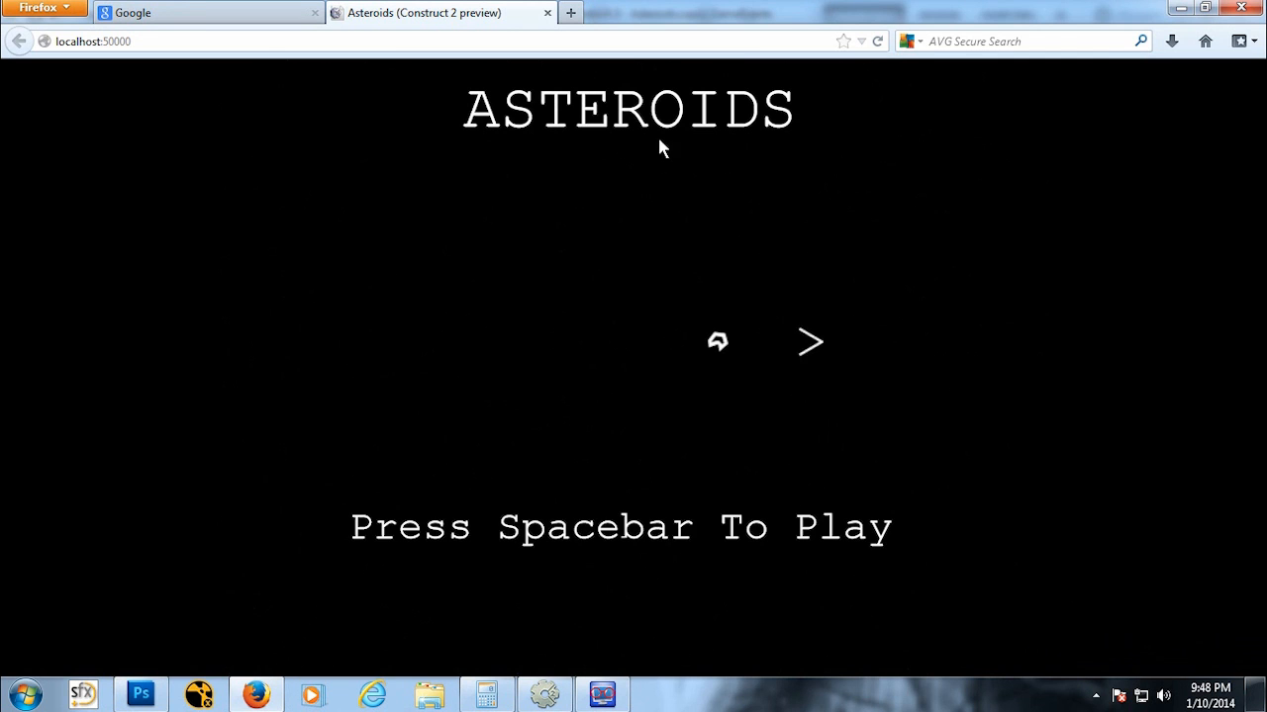
Step: Restart from the Start screen with the Spacebar, play another round, then close the preview and return to the editor
key("space")
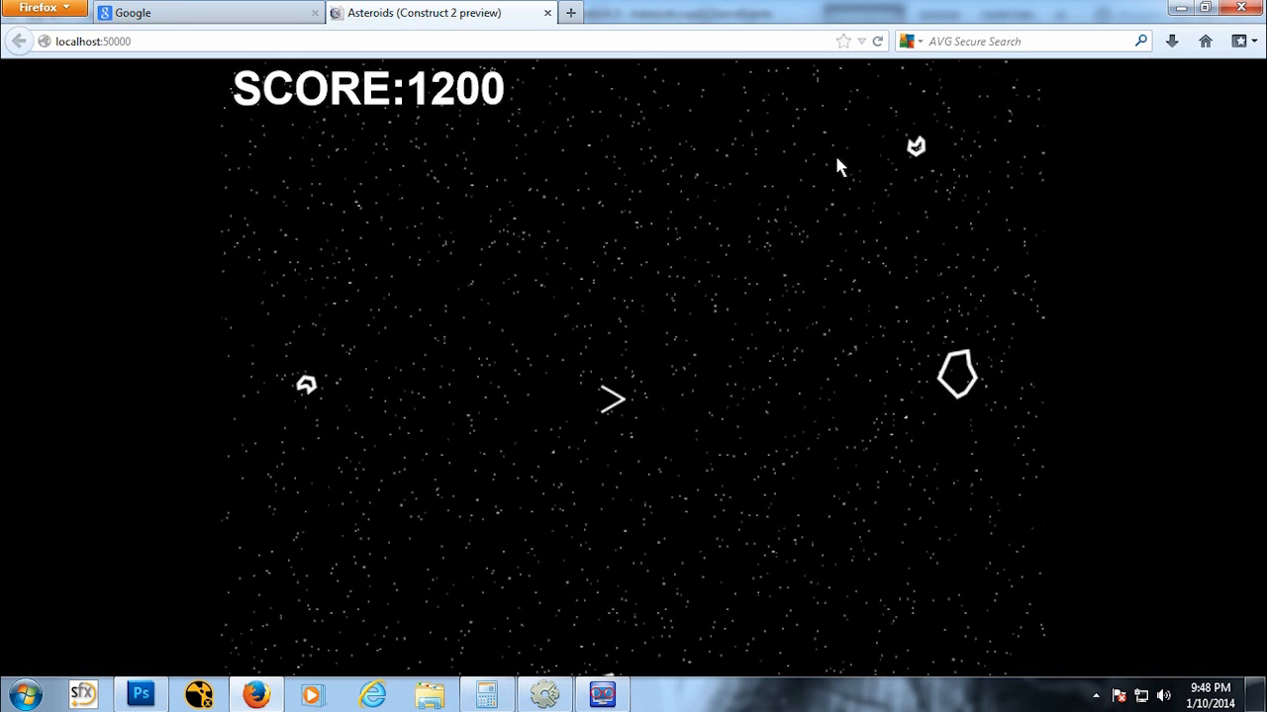
key("space")
key("space")
key("space")
key("space")
key("Up")
key("Right")
key("space")
key("space")
key("space")
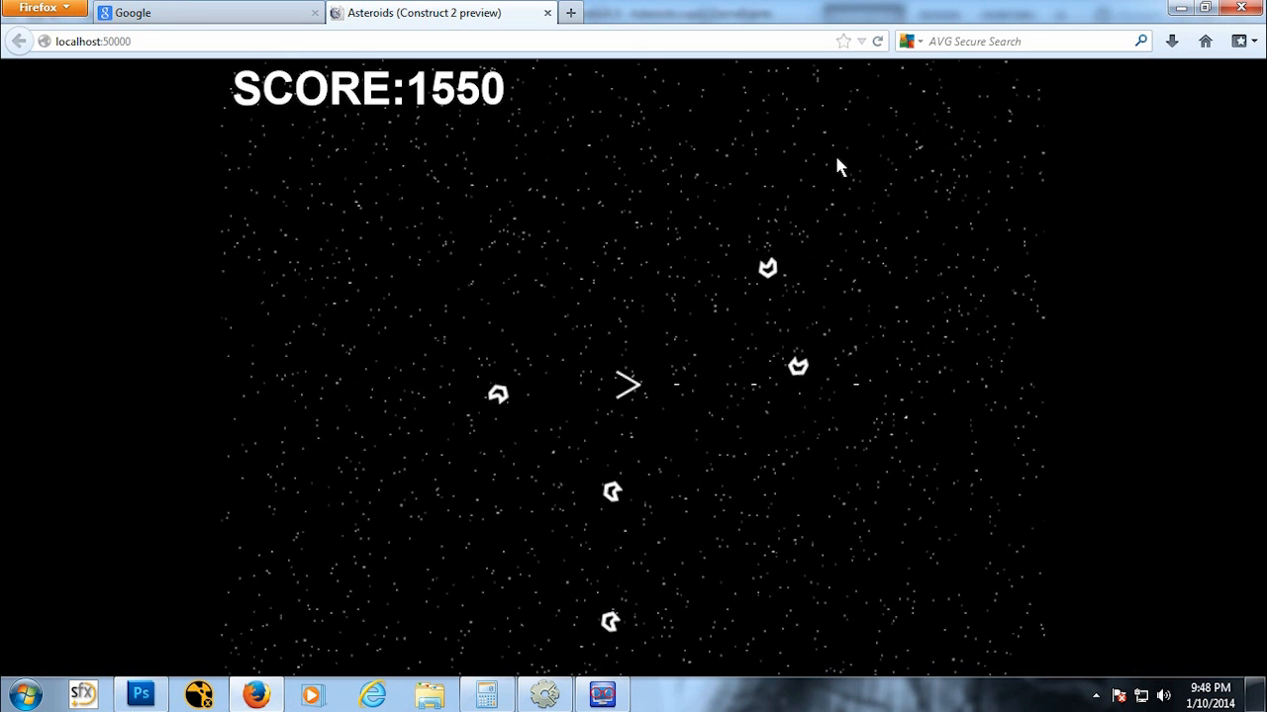
key("Up")
key("Right")
key("space")
key("space")
key("space")
key("space")
key("space")
key("space")
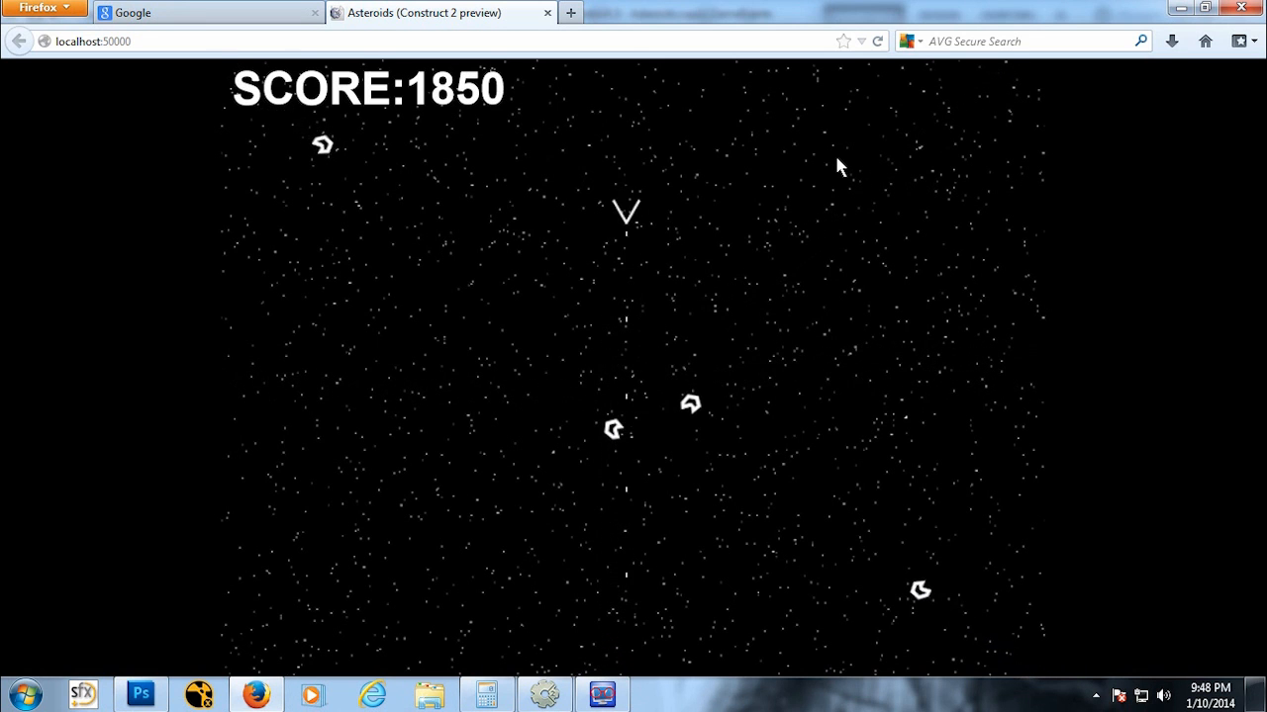
key("Up")
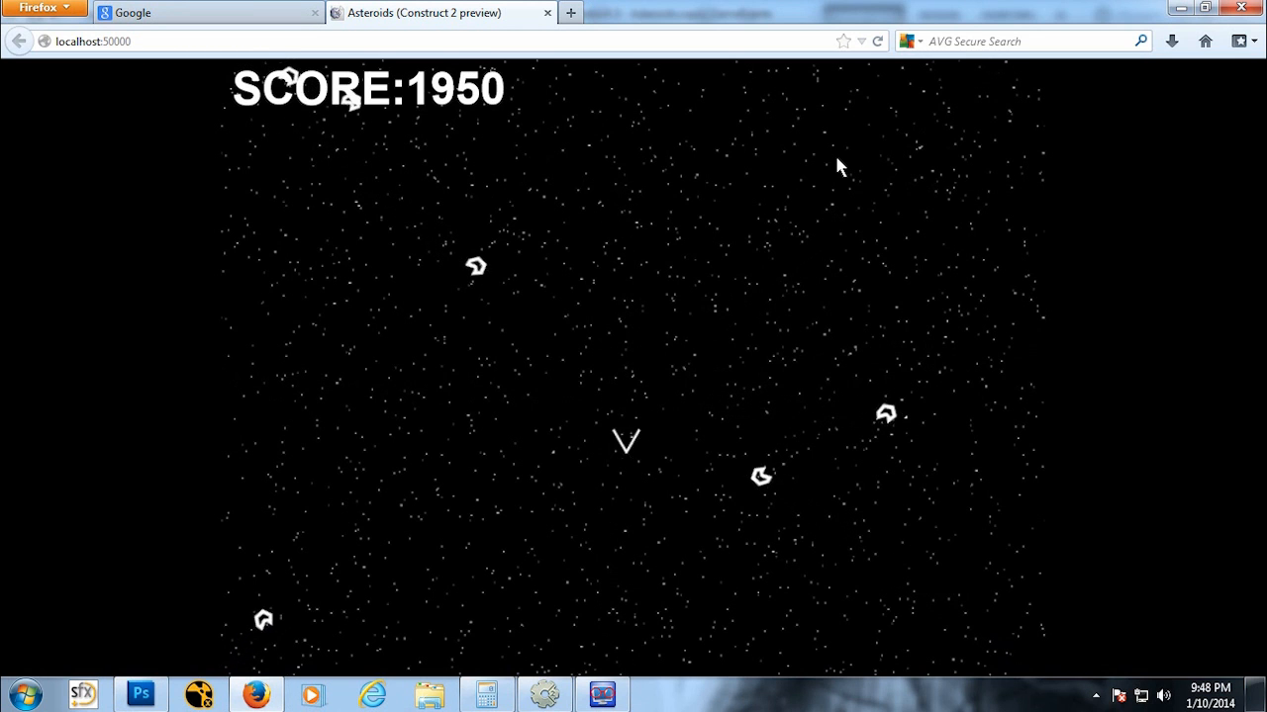
key("Right")
key("space")
key("space")
key("space")
key("space")
key("space")
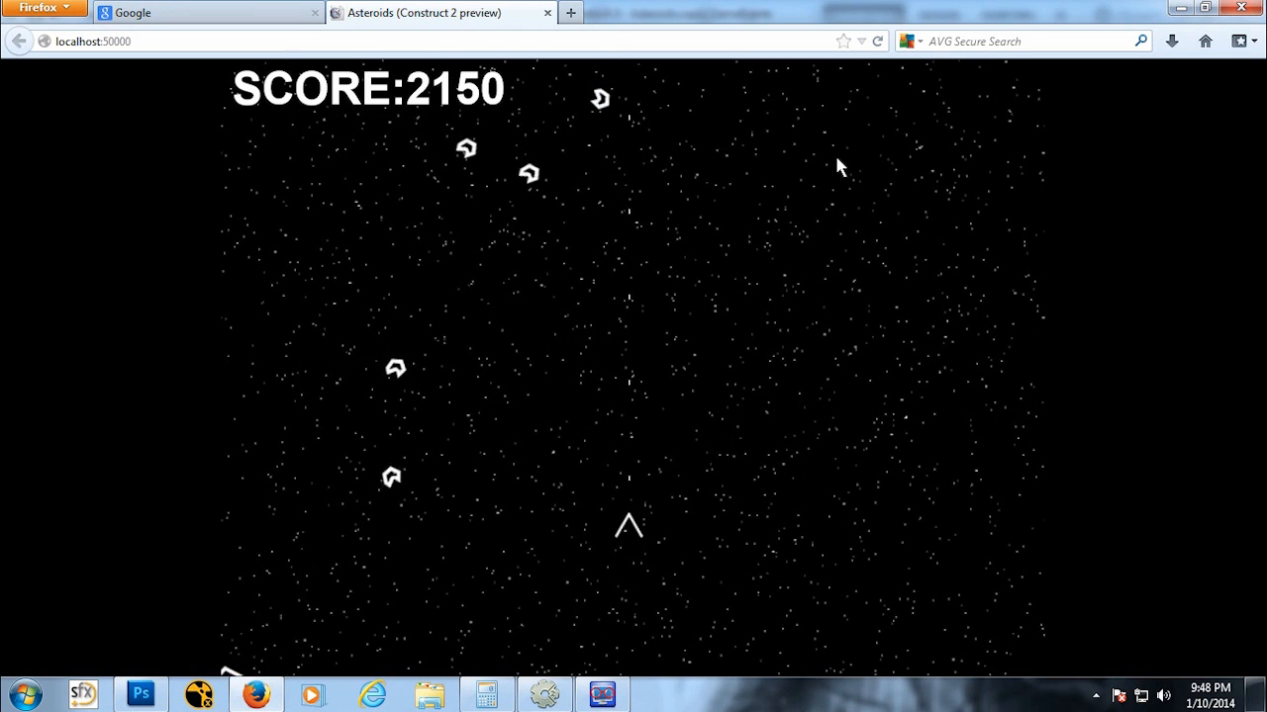
key("space")
key("space")
key("space")
key("space")
key("space")
key("space")
key("space")
key("space")
key("Up")
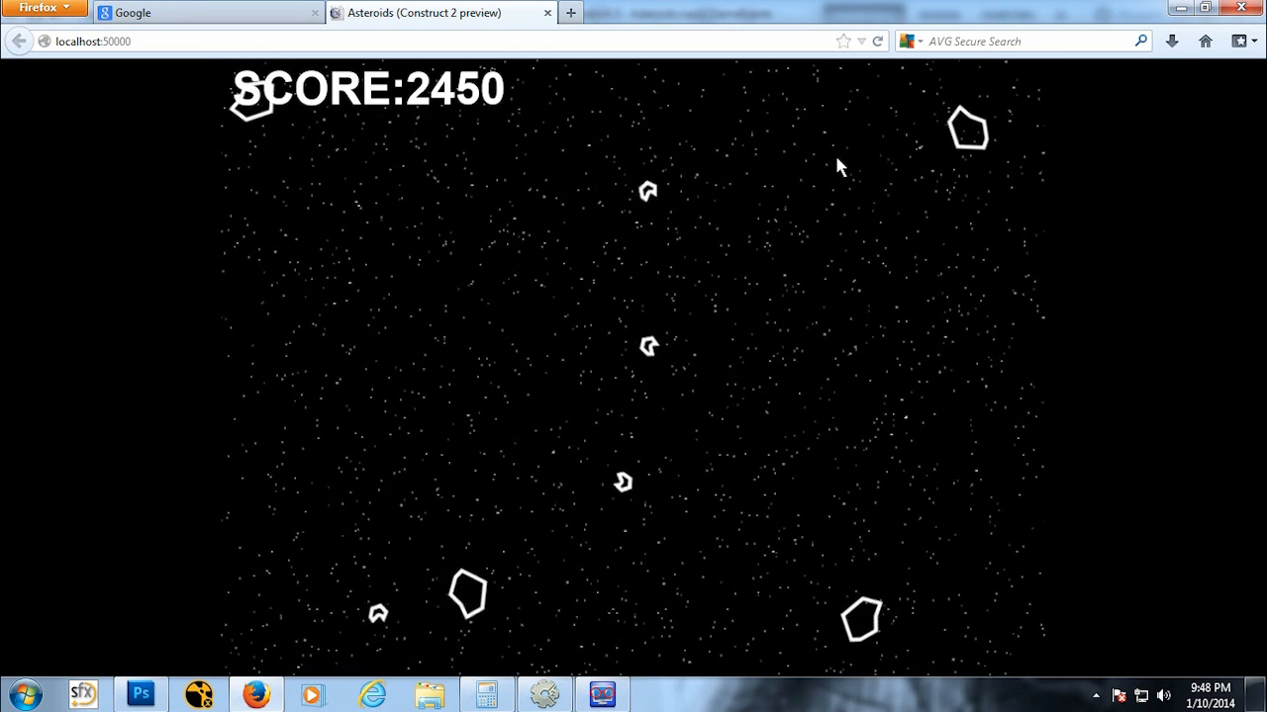
key("space")
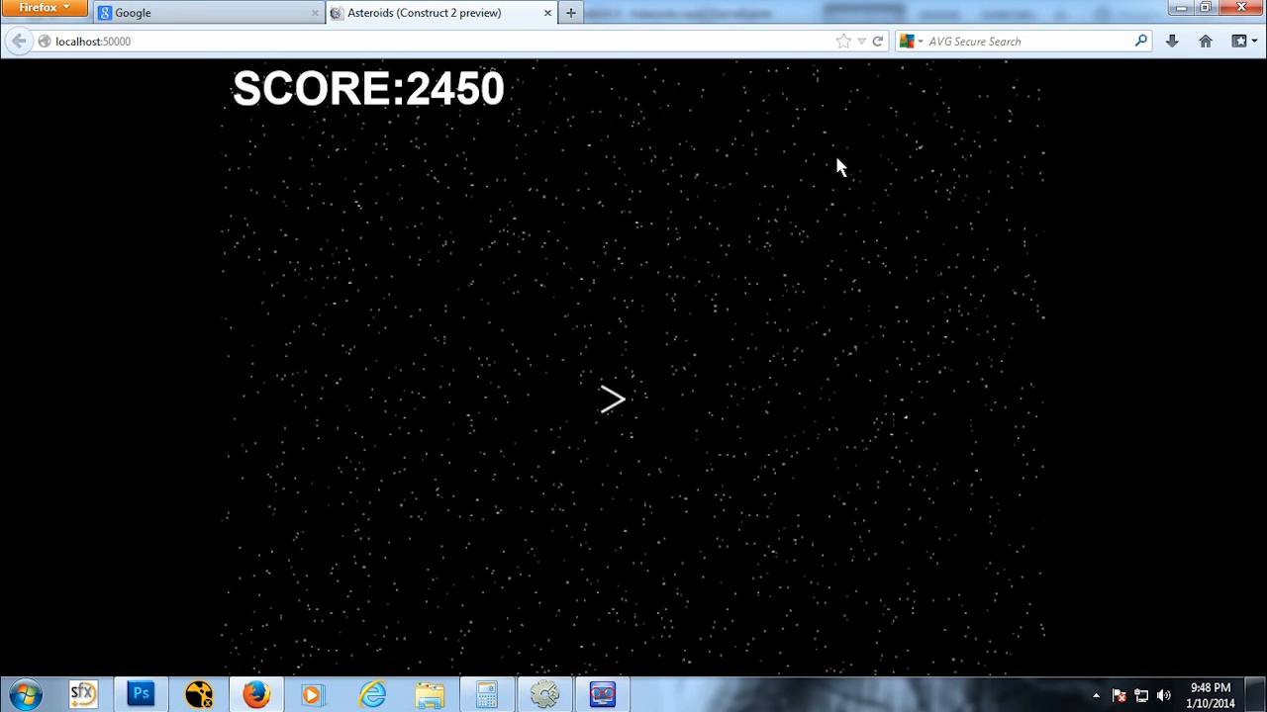
left_click(547, 12)
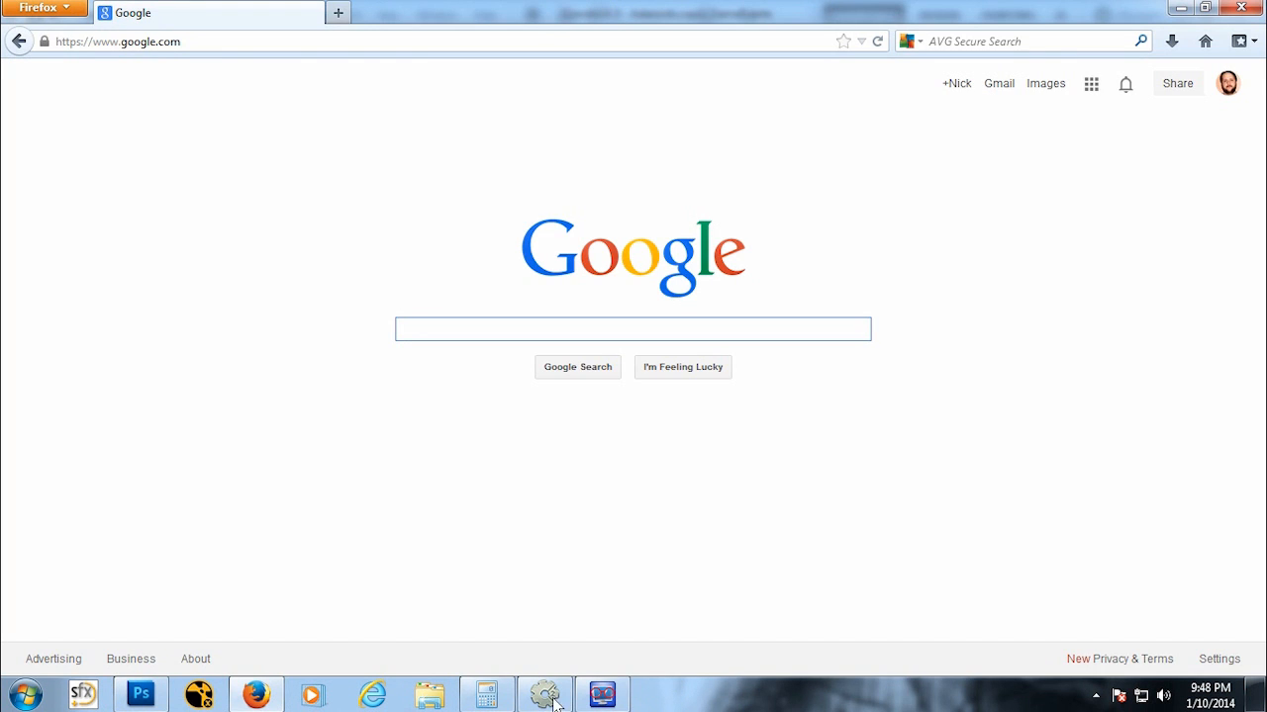
left_click(602, 695)
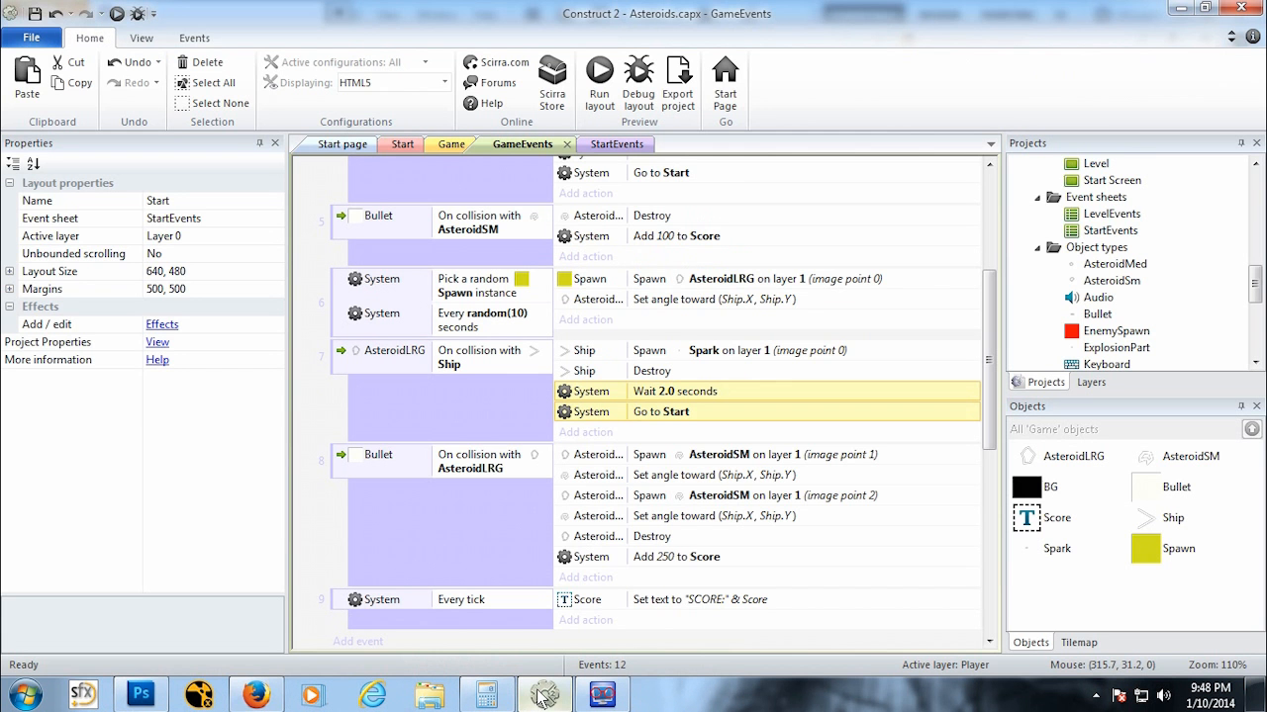
Step: Add a System Reset global variables action to the AsteroidLRG on collision with Ship event
left_click(605, 436)
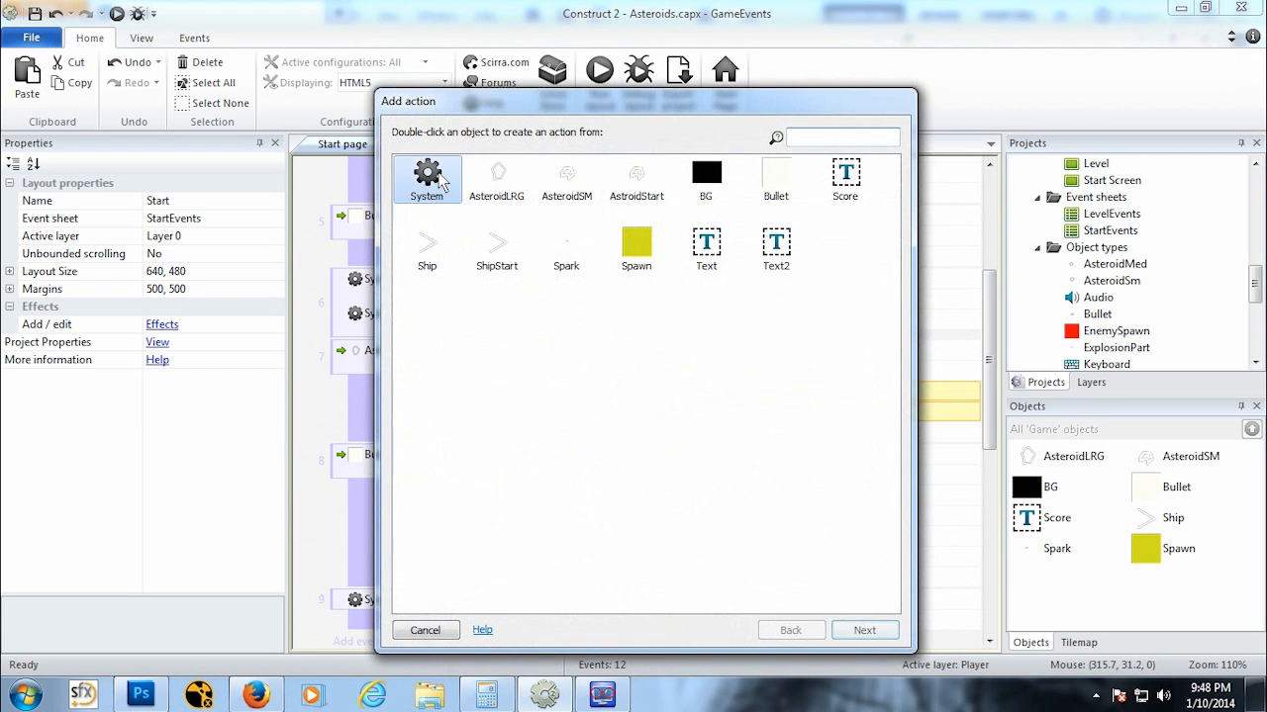
double_click(440, 181)
left_click(663, 324)
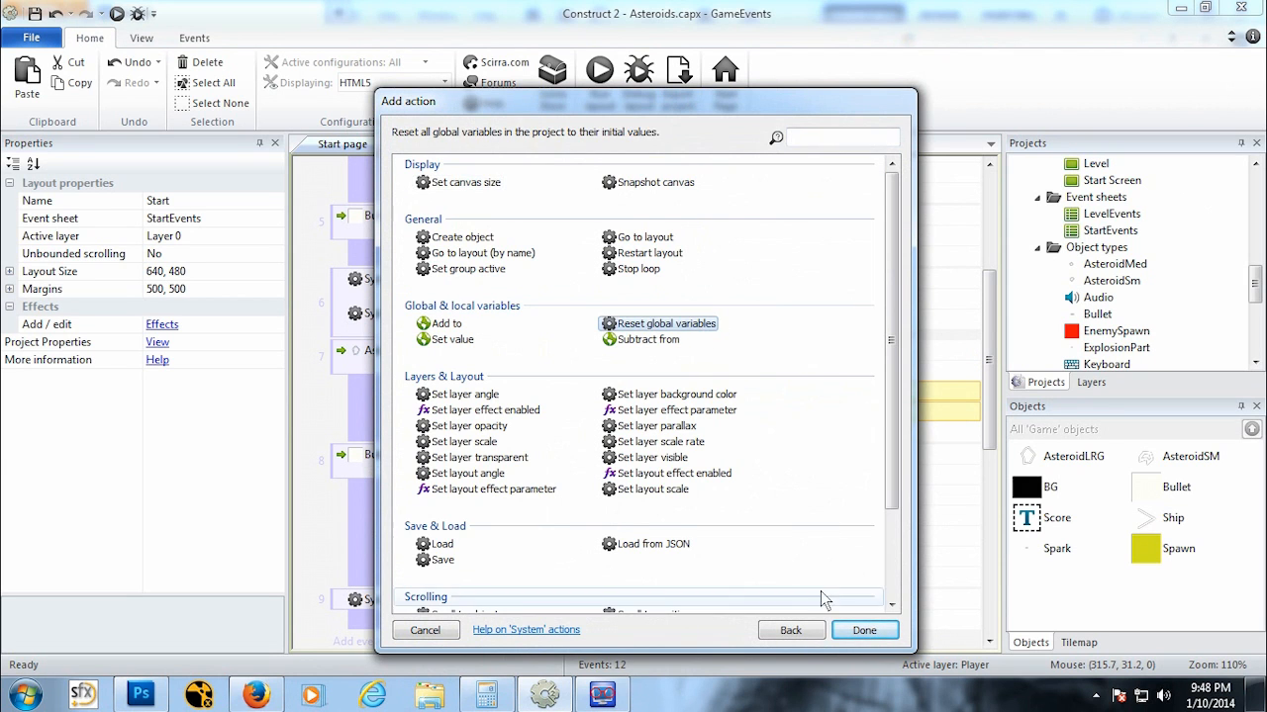
left_click(853, 630)
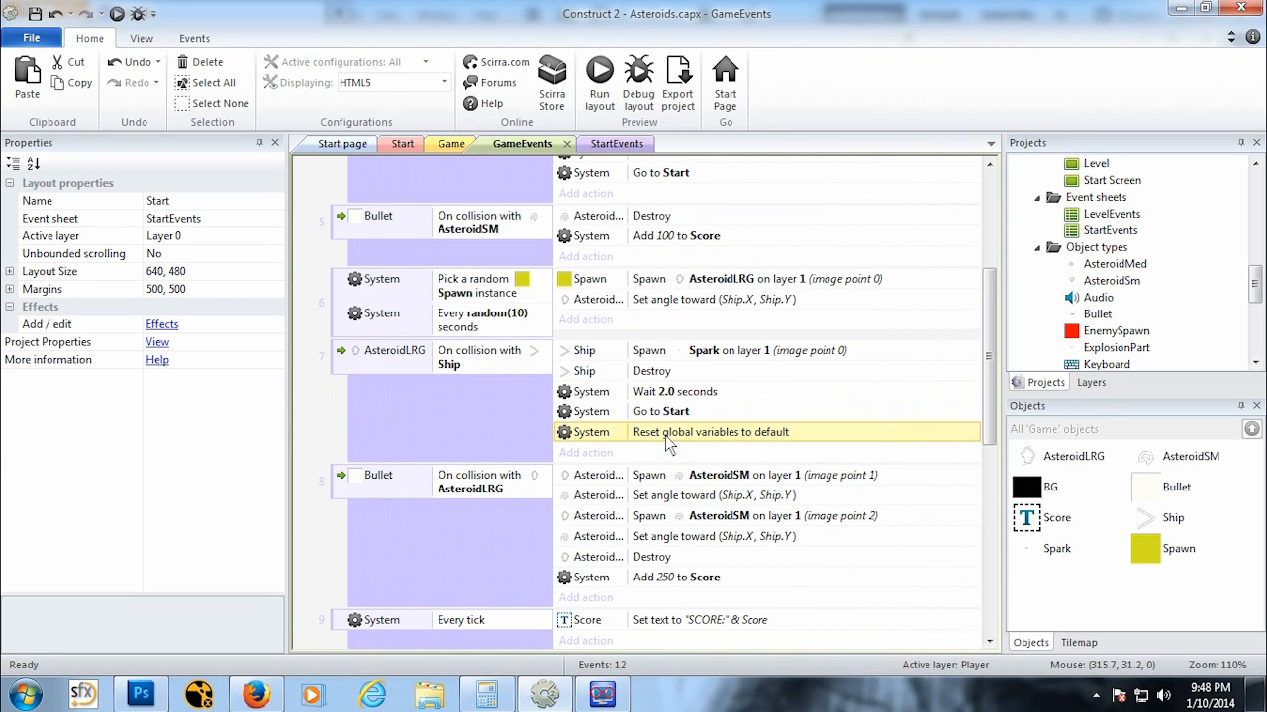
Step: Set the Wait action in the AsteroidLRG on collision with Ship event to 5.0 seconds
left_click_drag(667, 442, 671, 396)
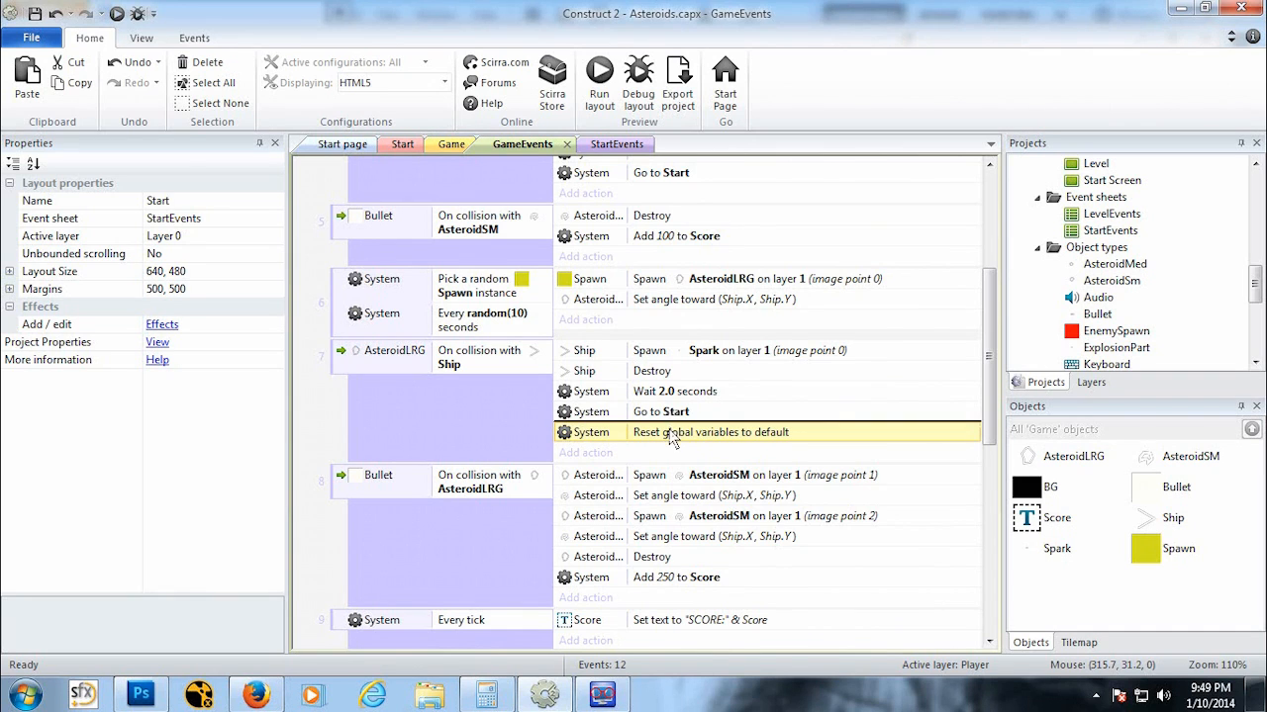
left_click(677, 396)
double_click(677, 393)
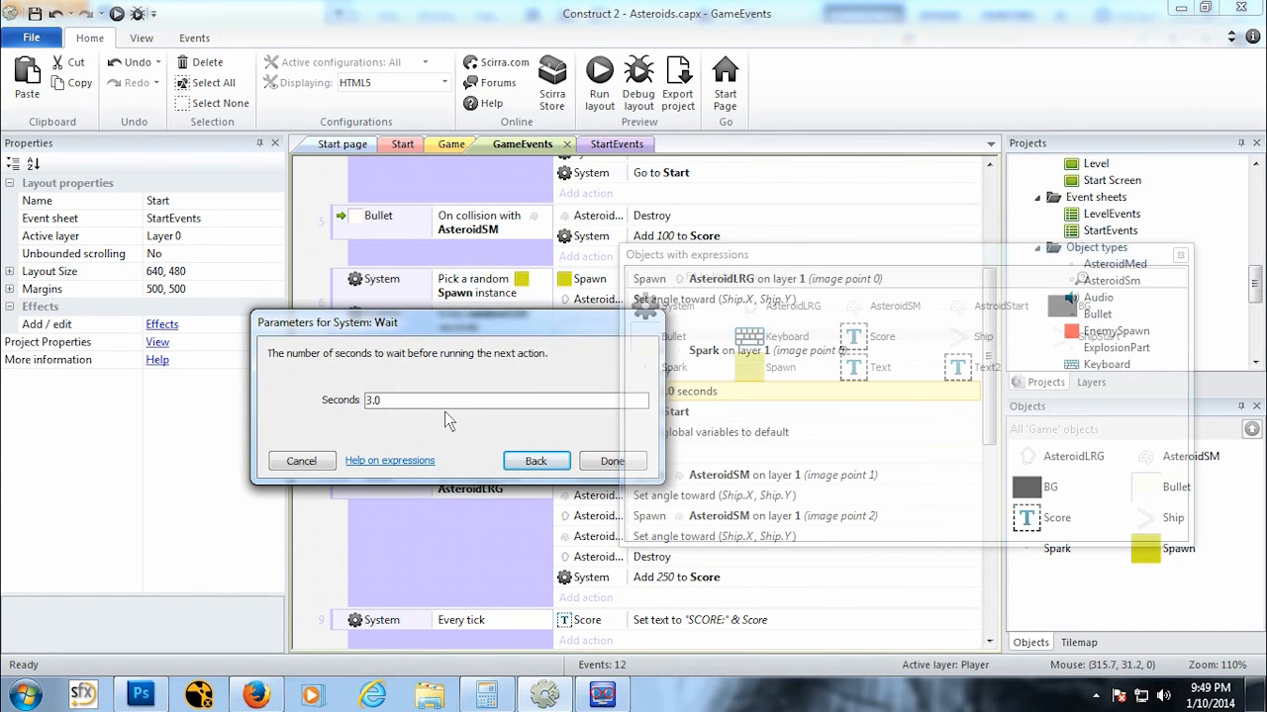
left_click(612, 463)
right_click(677, 395)
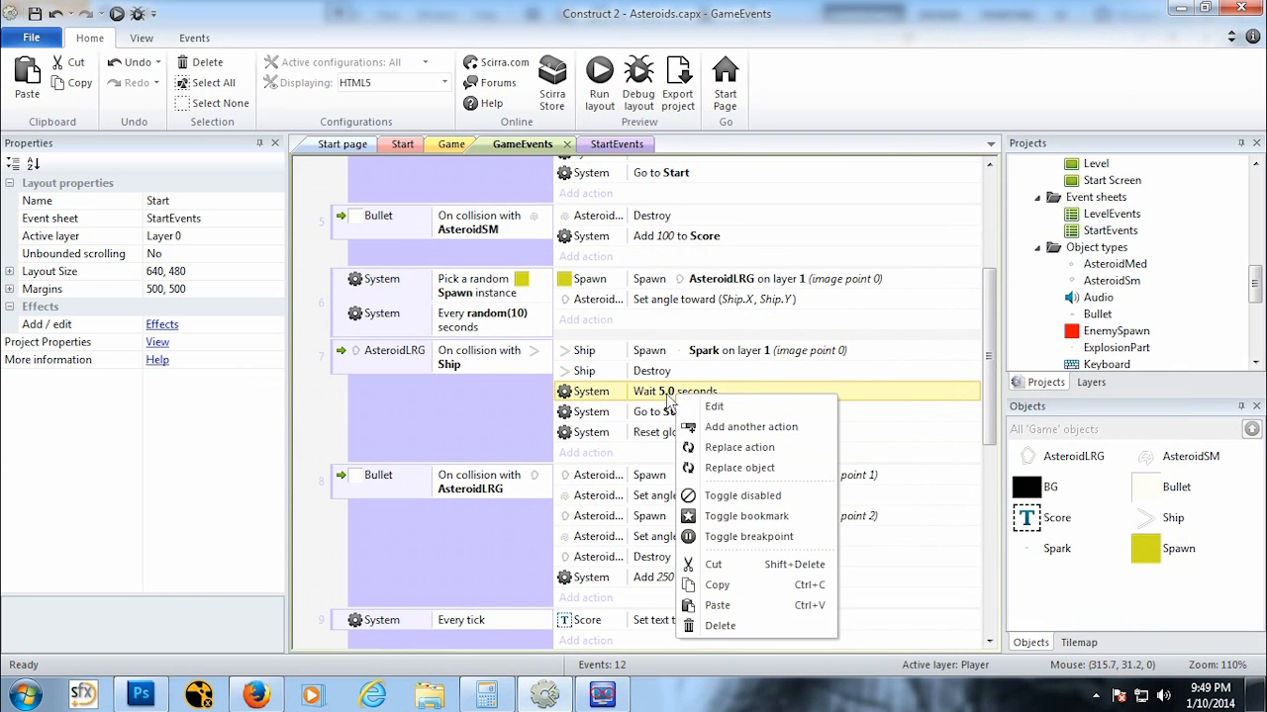
left_click(657, 396)
Step: Copy the Reset global variables action into the AsteroidSM on collision with Ship event and set its Wait to 5.0 seconds
scroll(653, 425, "up", 1)
scroll(653, 428, "up", 2)
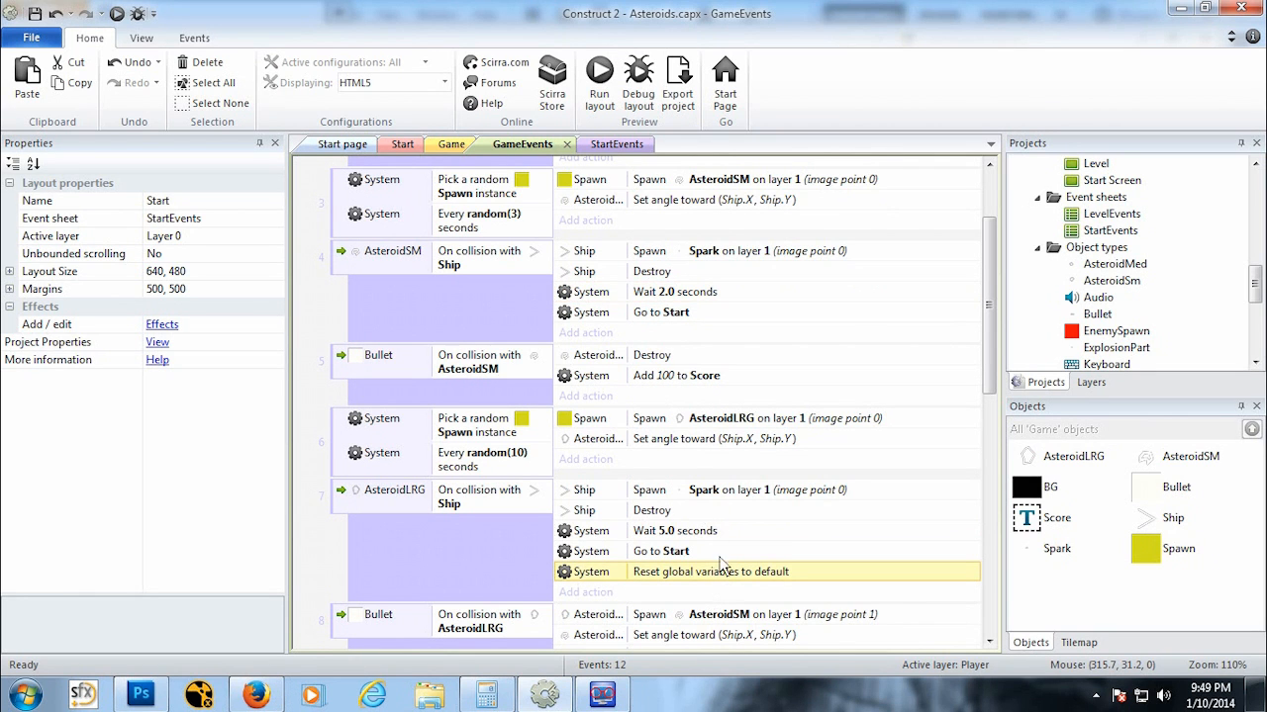
left_click_drag(721, 566, 665, 322, "ctrl")
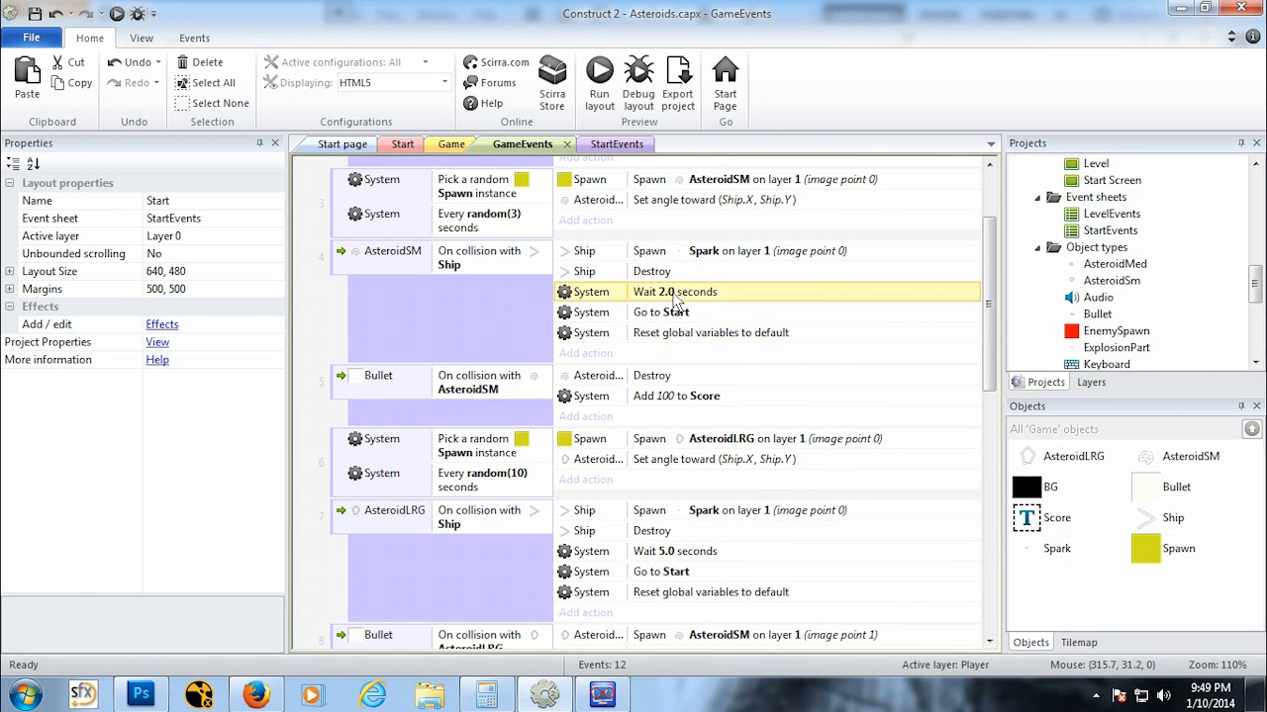
double_click(674, 293)
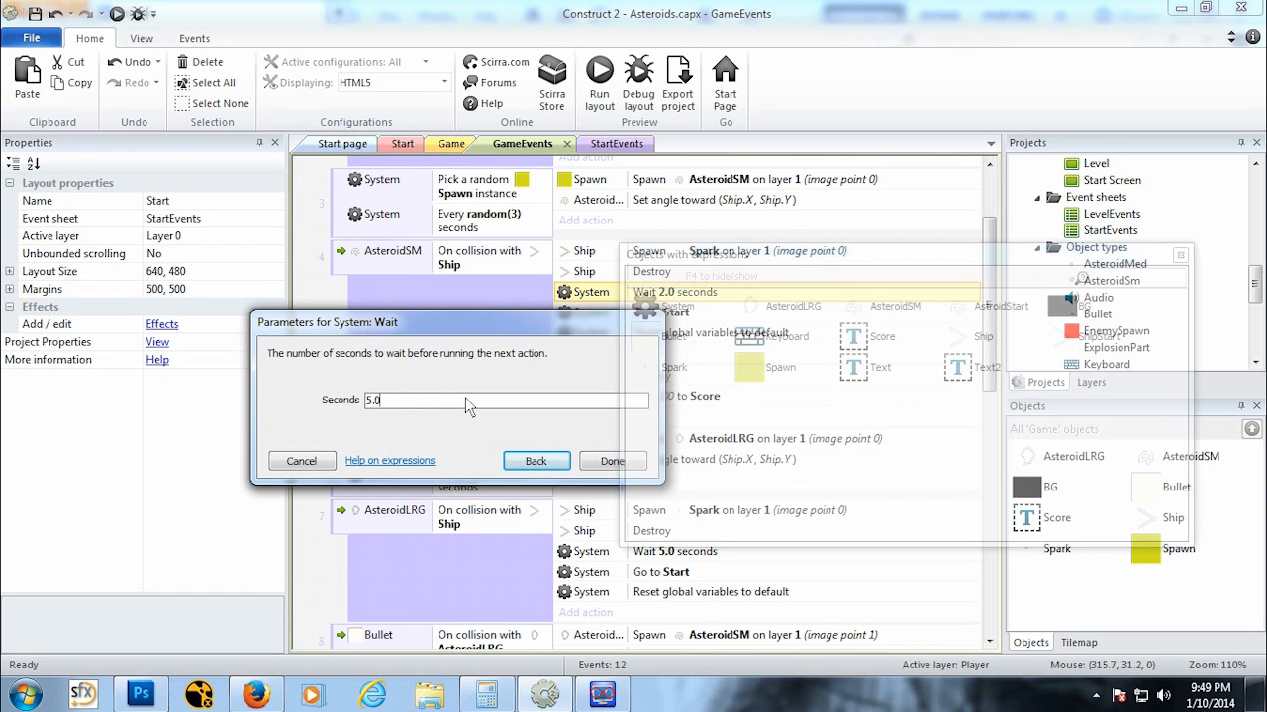
left_click(611, 462)
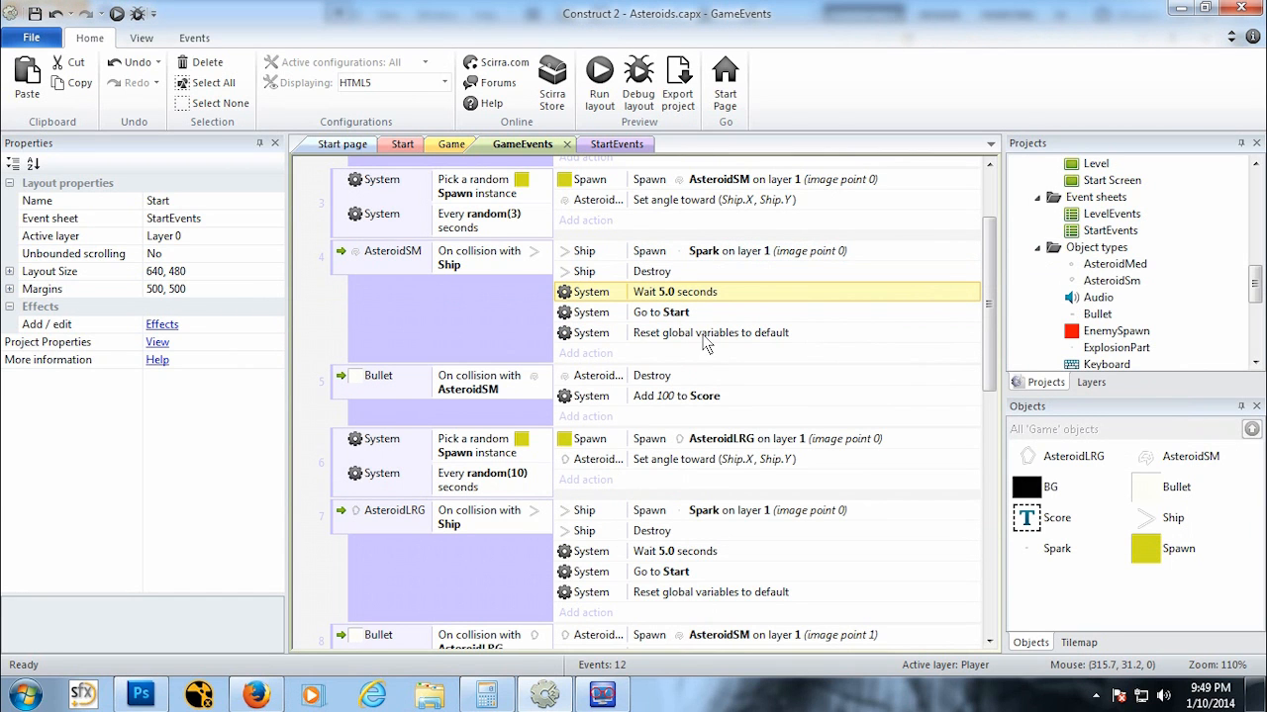
Step: Move Reset global variables above Go to Start in both the AsteroidSM and AsteroidLRG collision with Ship events
left_click_drag(704, 333, 677, 316)
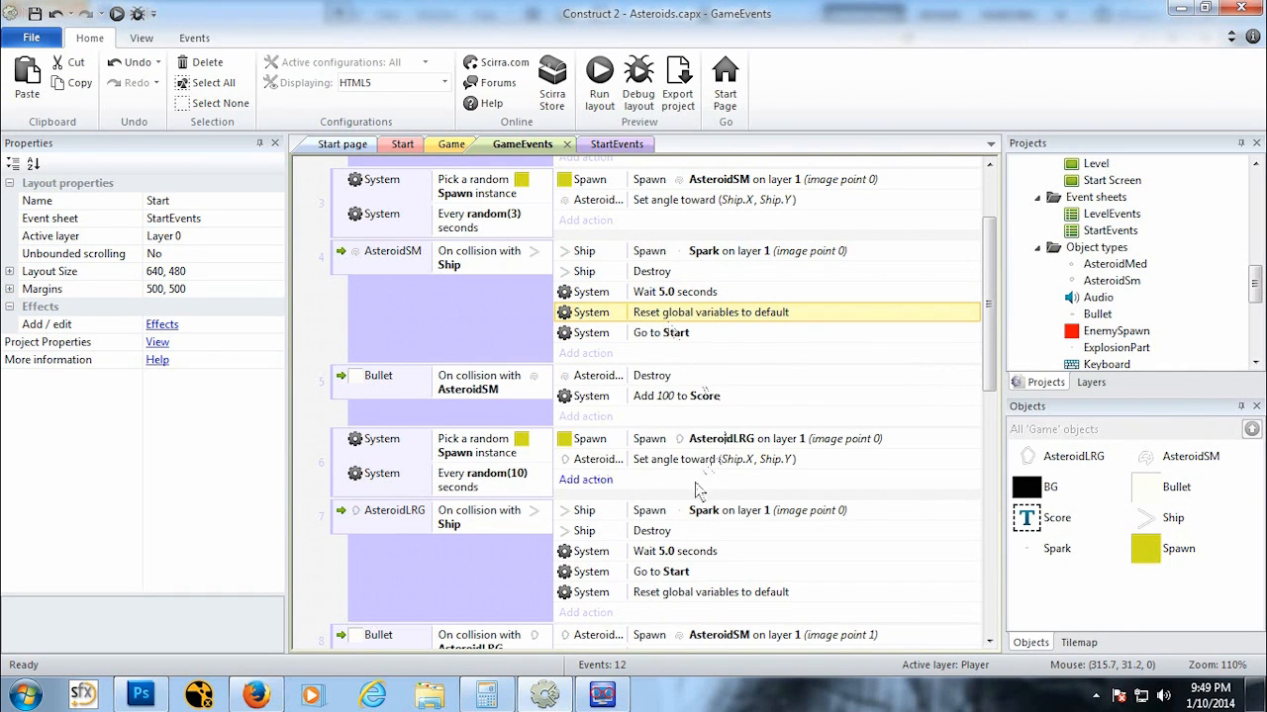
scroll(699, 489, "down", 1)
left_click_drag(663, 568, 653, 539)
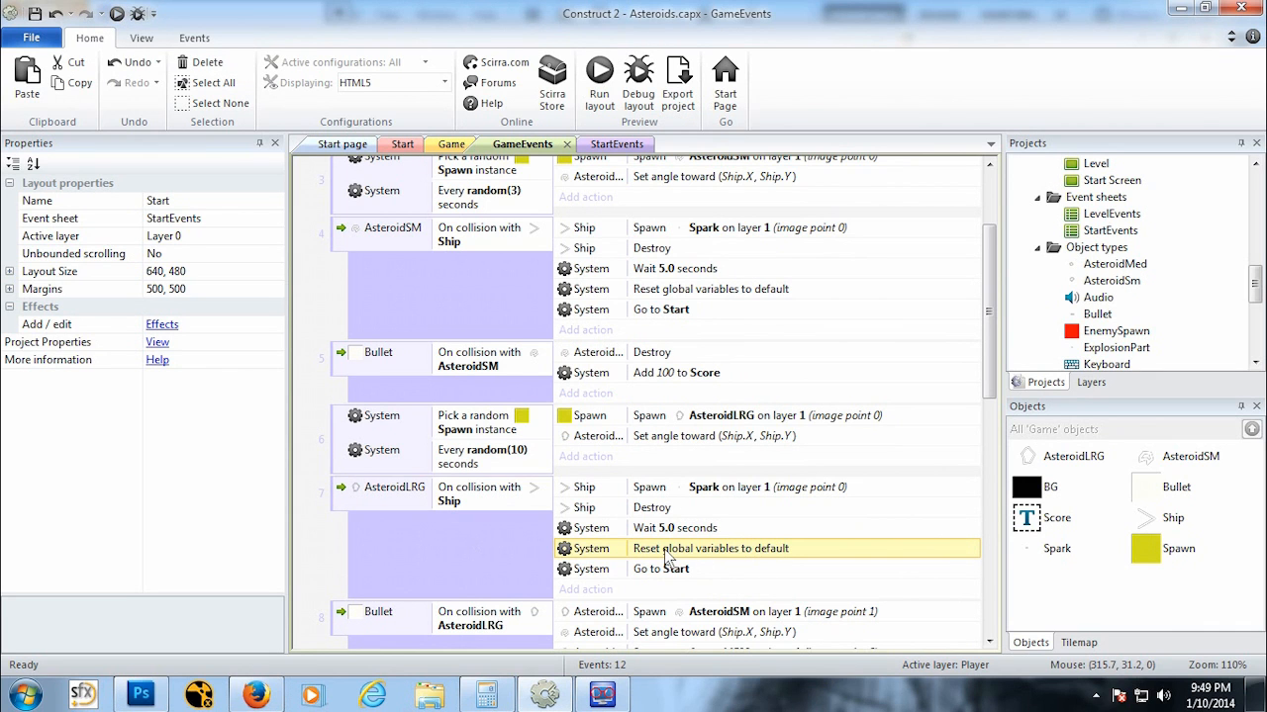
Step: Preview the game and play it, shooting asteroids until the ship is destroyed
scroll(831, 577, "up", 3)
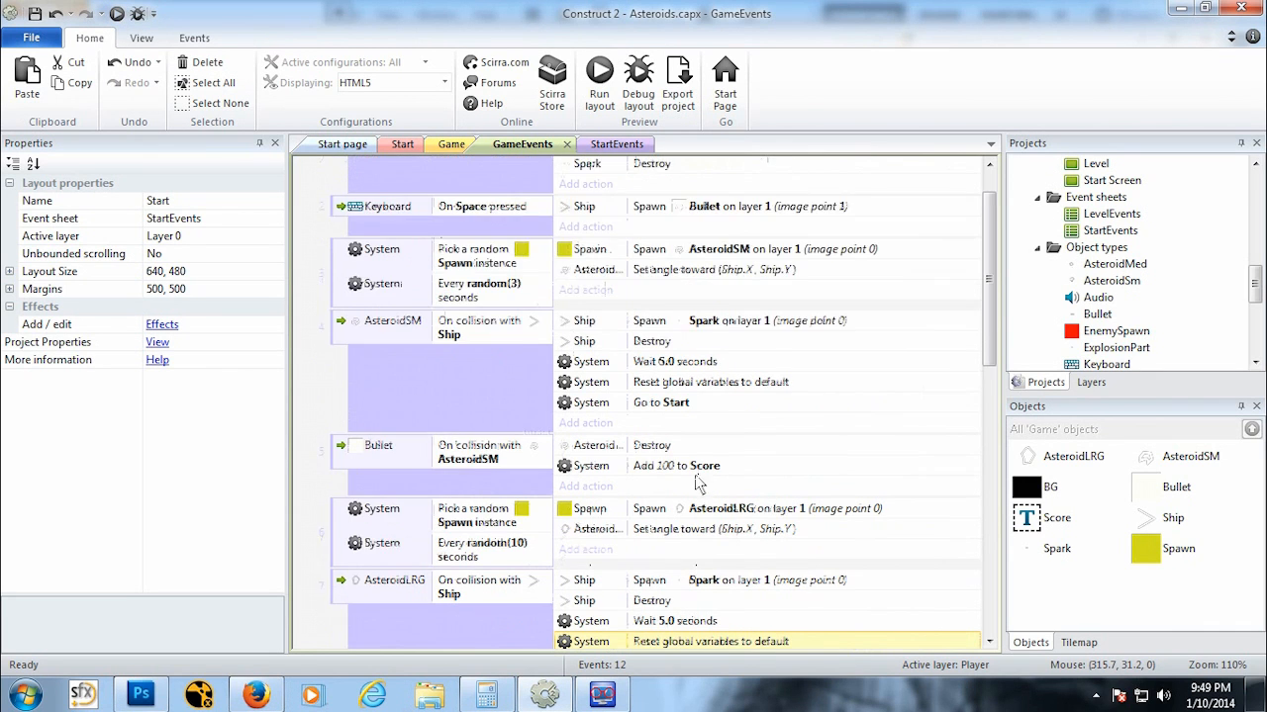
scroll(700, 617, "down", 4)
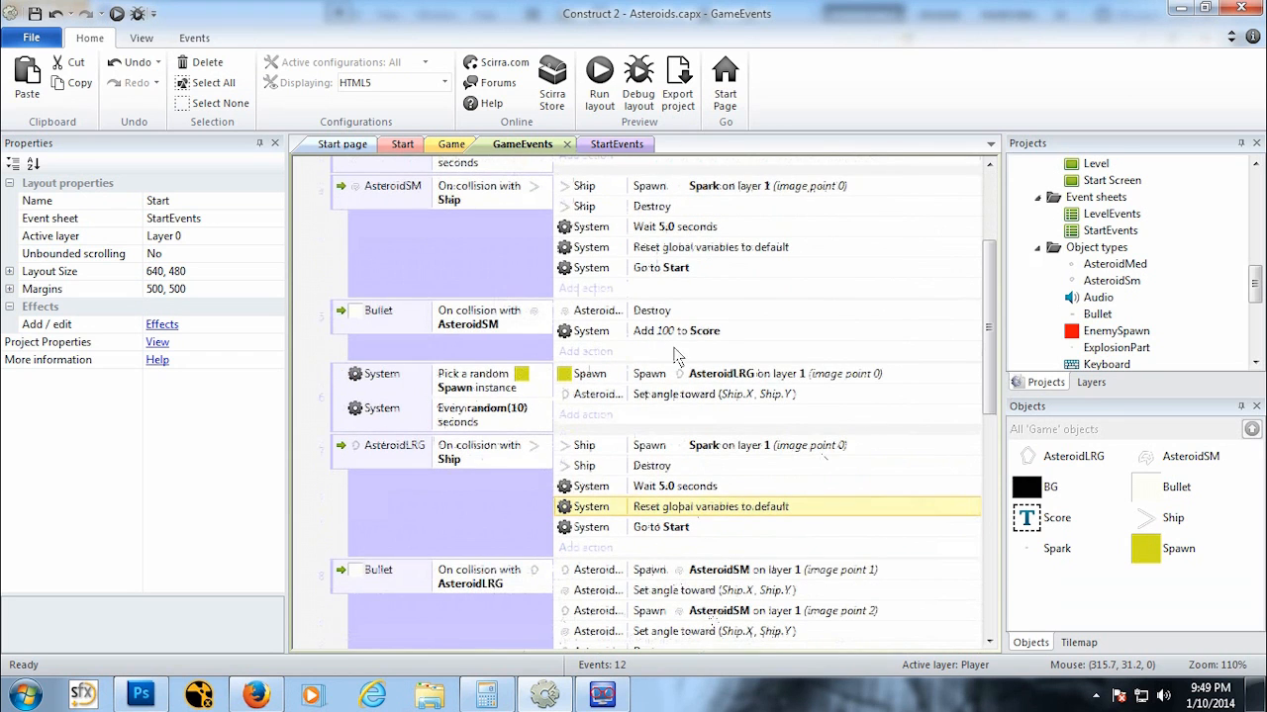
left_click(116, 14)
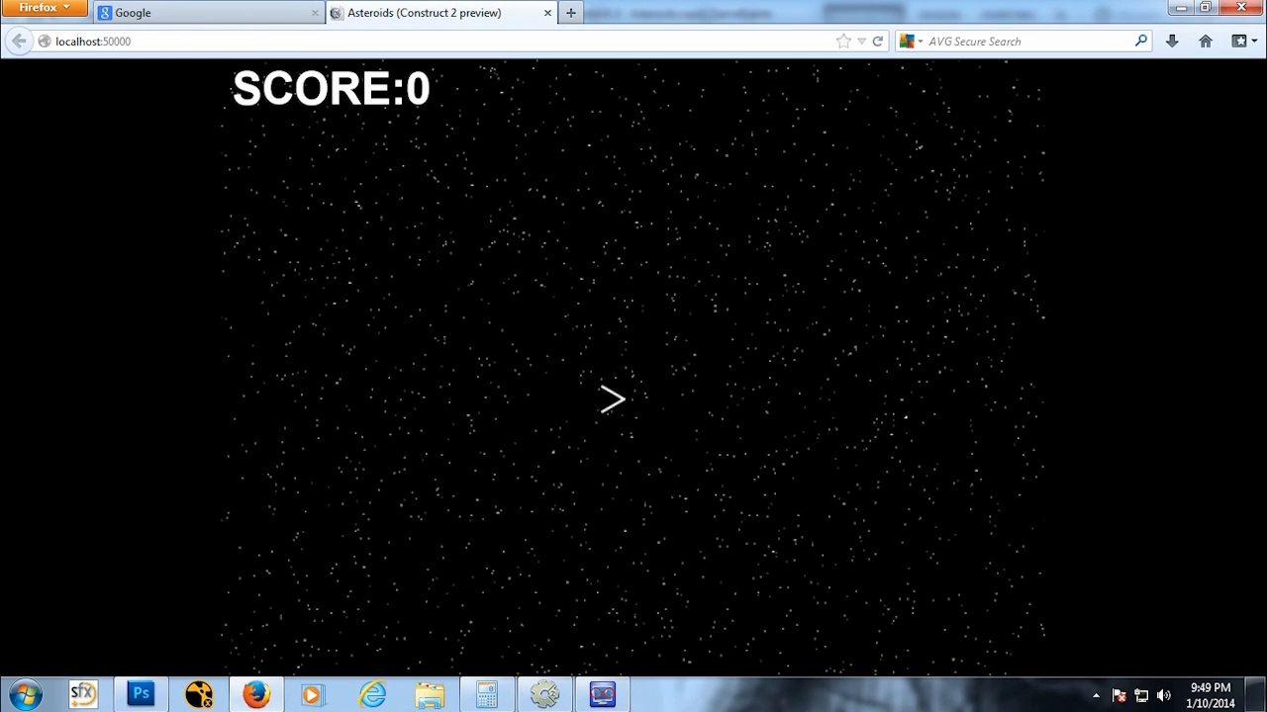
key("Up")
key("Left")
key("Down")
key("space")
key("space")
key("space")
key("space")
key("space")
key("space")
key("space")
key("Down")
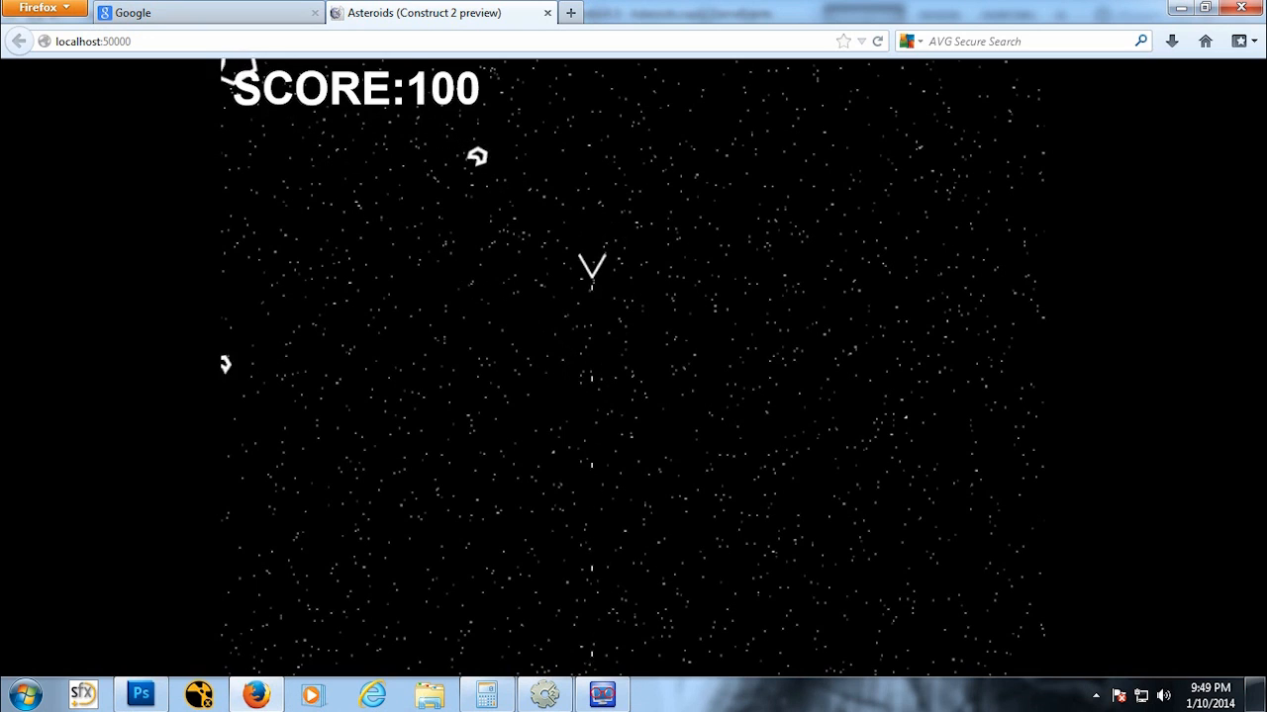
key("Up")
key("space")
key("space")
key("space")
key("space")
key("space")
key("space")
key("space")
key("space")
key("space")
key("space")
key("space")
key("space")
key("space")
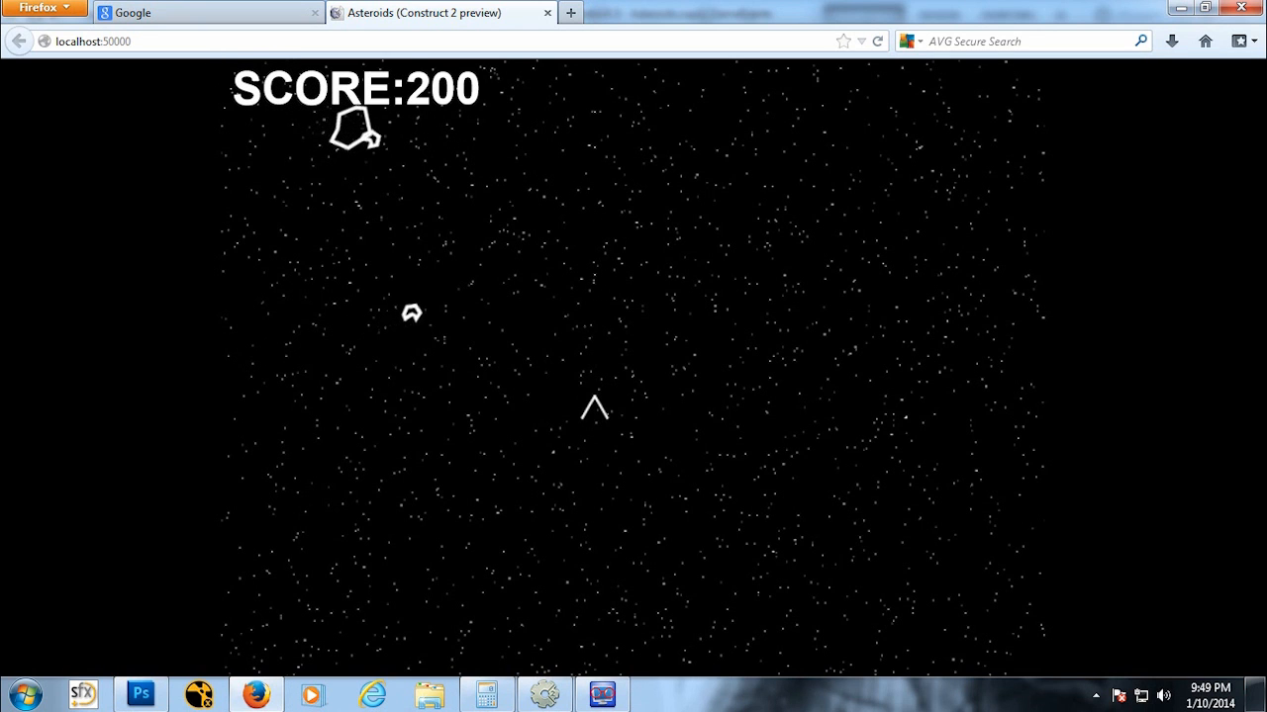
key("space")
key("space")
key("space")
key("space")
key("space")
key("space")
key("space")
key("space")
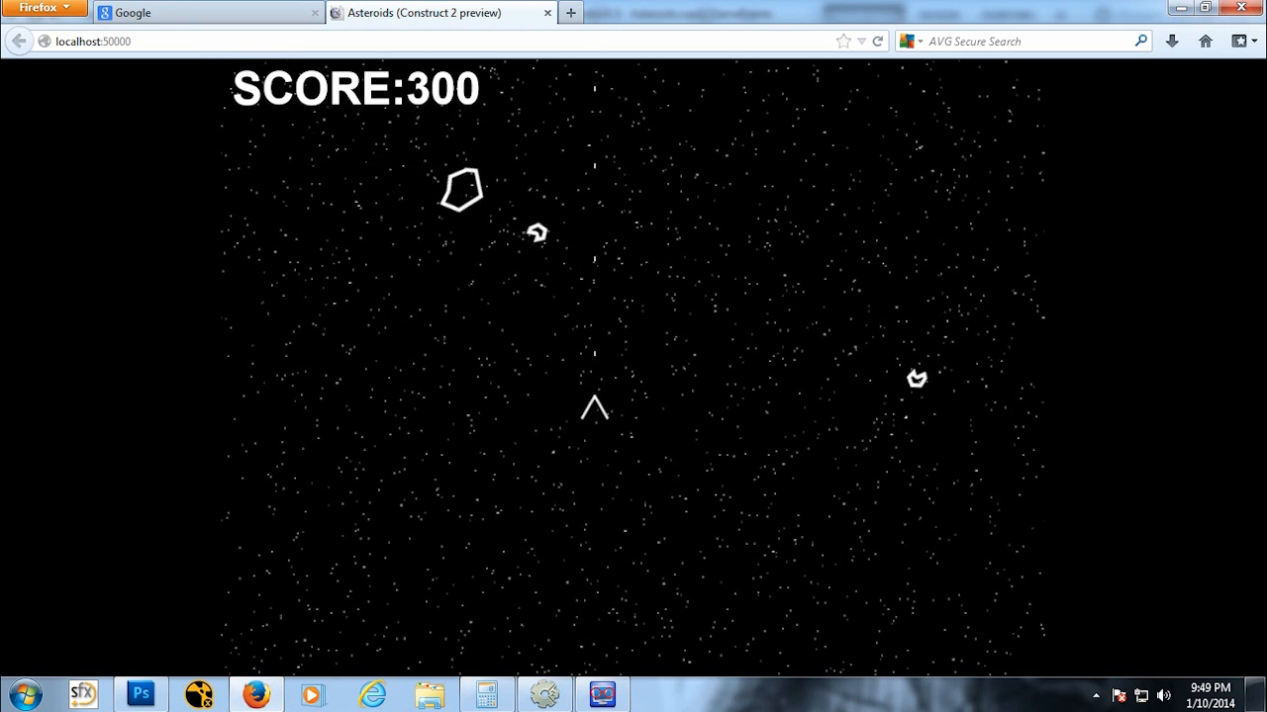
key("space")
key("space")
key("space")
key("space")
key("space")
key("space")
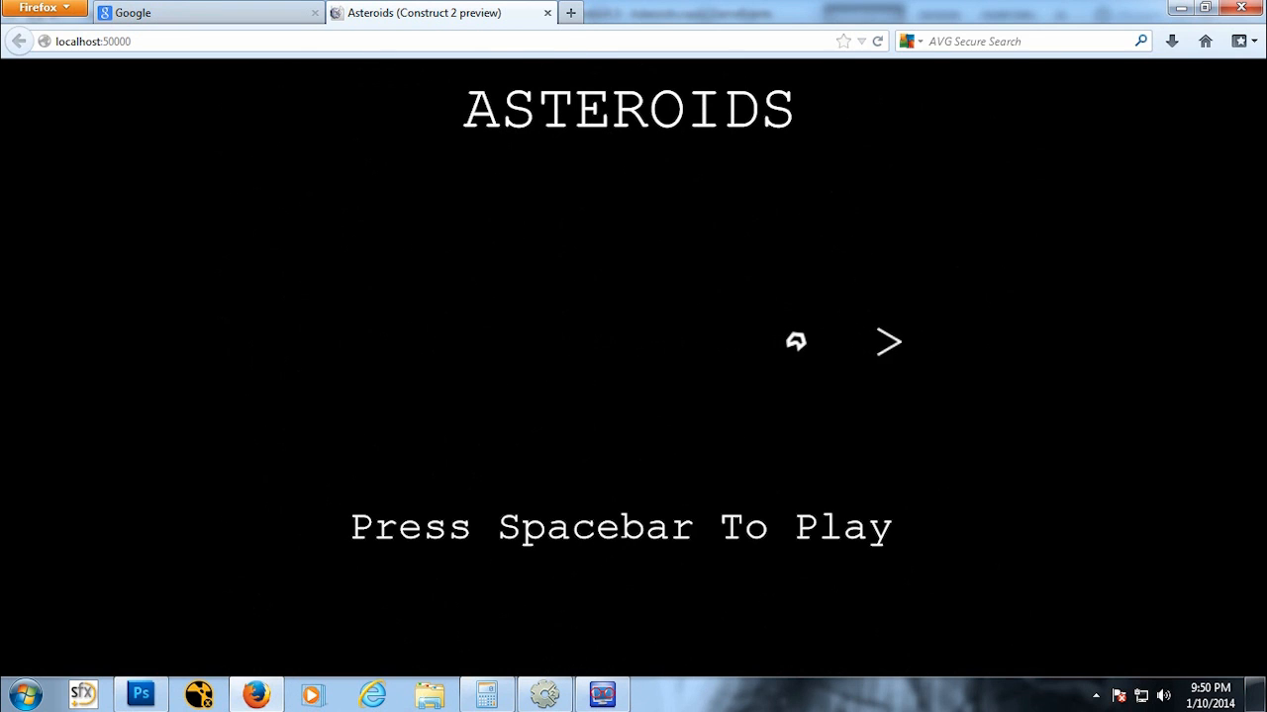
Step: Restart from the Start screen with the Spacebar, play another round, then close the preview and return to the editor
key("space")
key("Up")
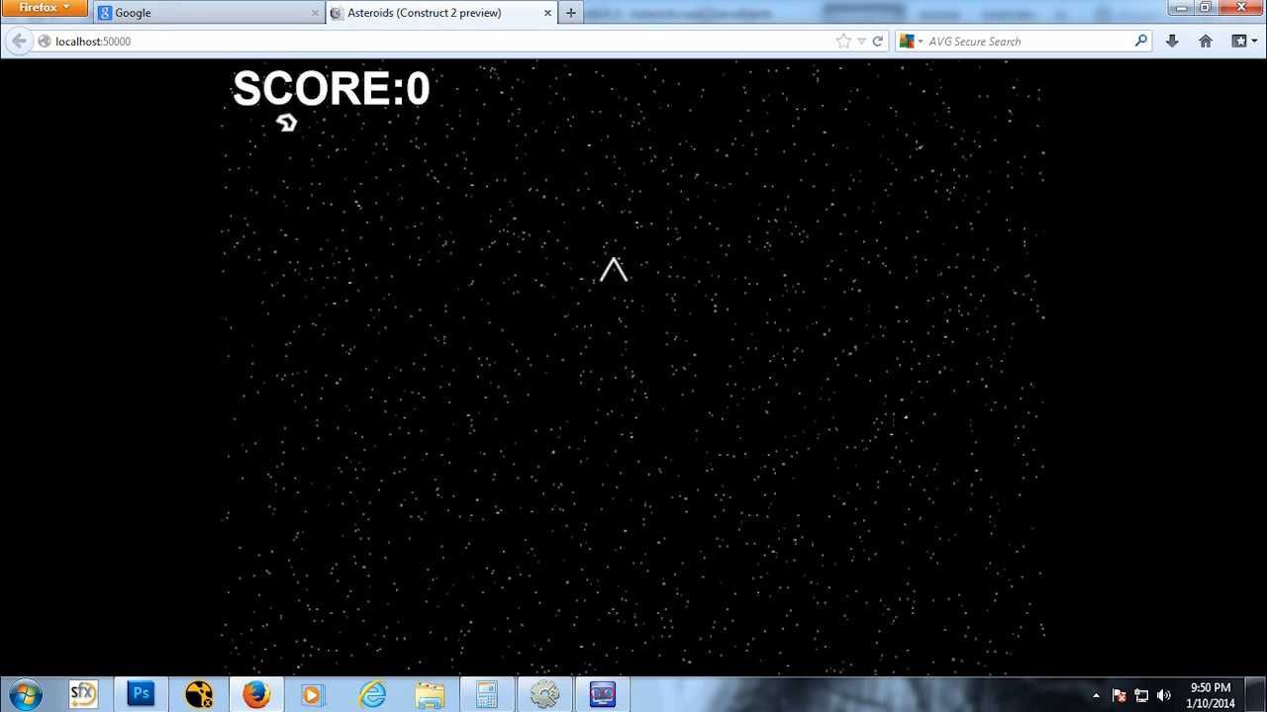
key("Left")
key("space")
key("space")
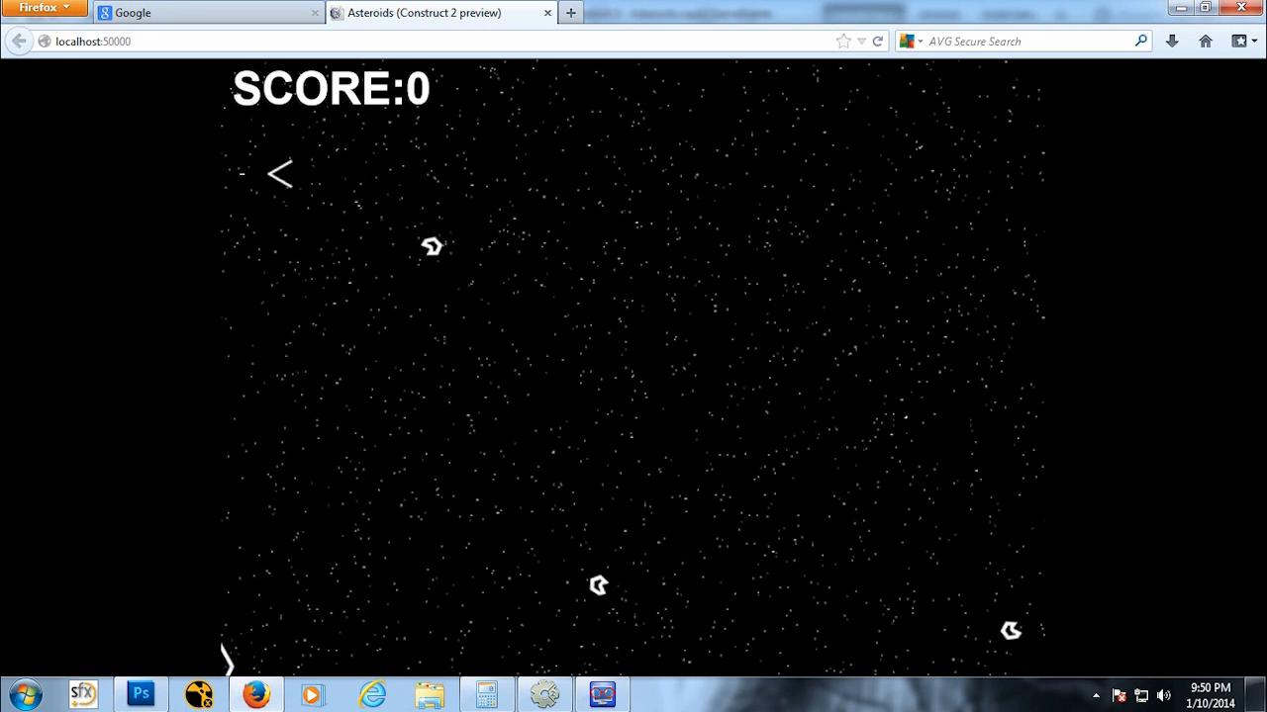
key("space")
key("Left")
key("space")
key("space")
key("space")
key("space")
key("space")
key("space")
key("space")
key("space")
key("space")
key("space")
key("space")
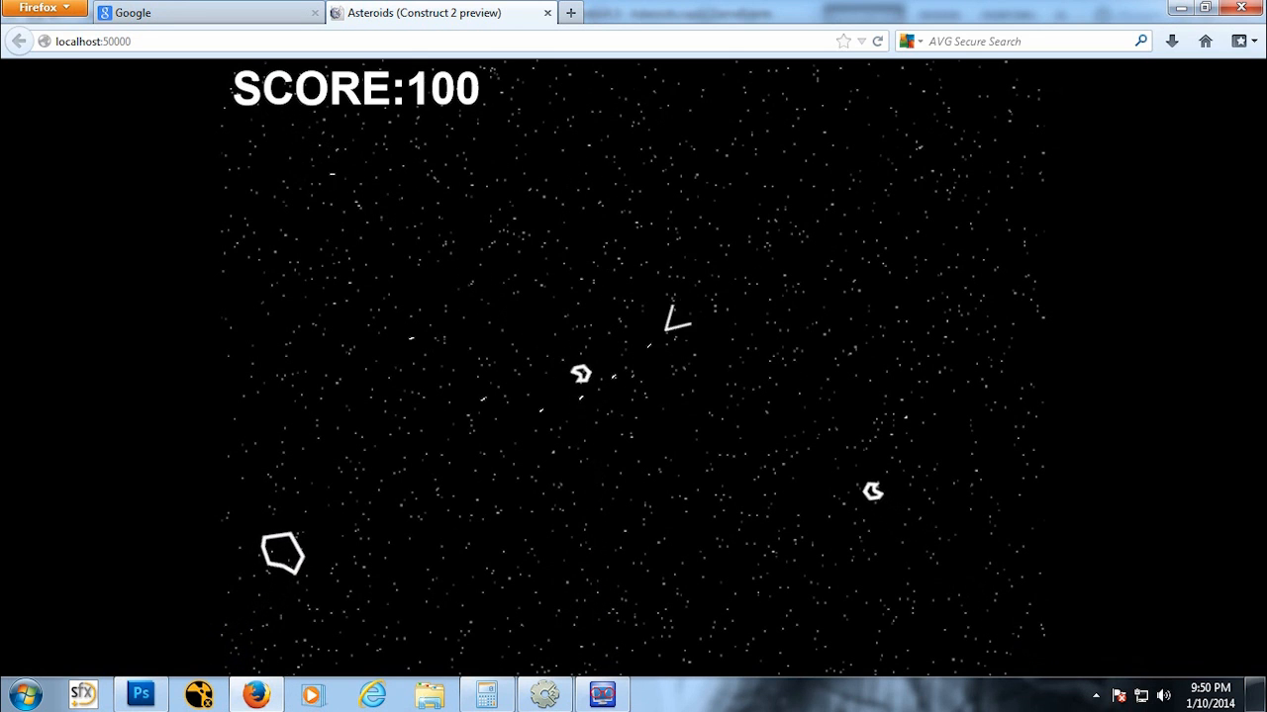
key("Right")
key("Up")
key("Right")
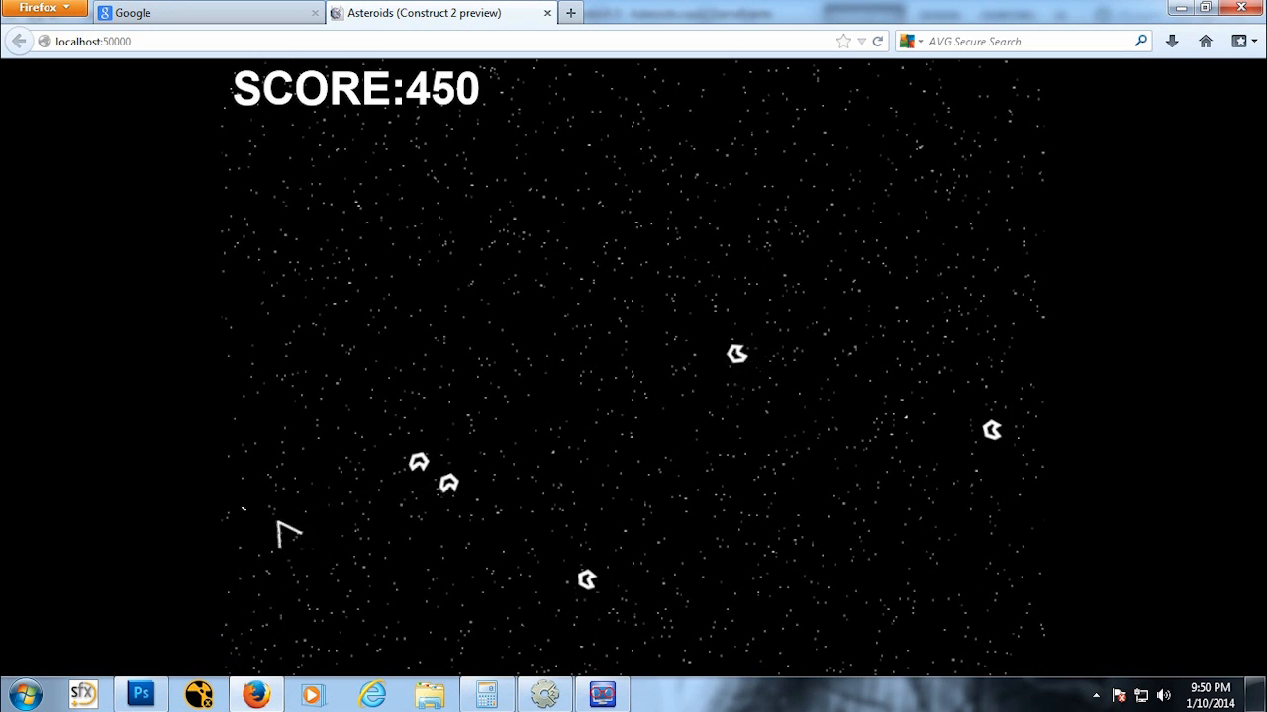
key("space")
key("space")
key("space")
key("Left")
key("space")
key("space")
key("space")
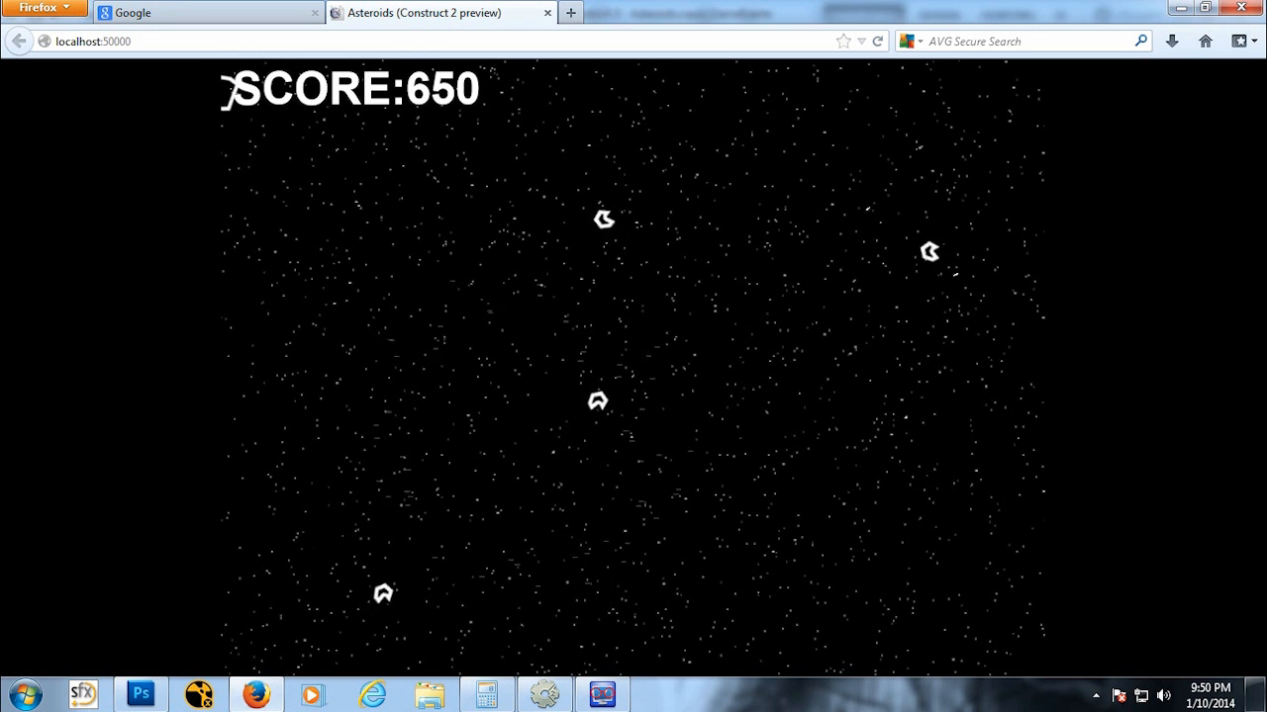
left_click(545, 14)
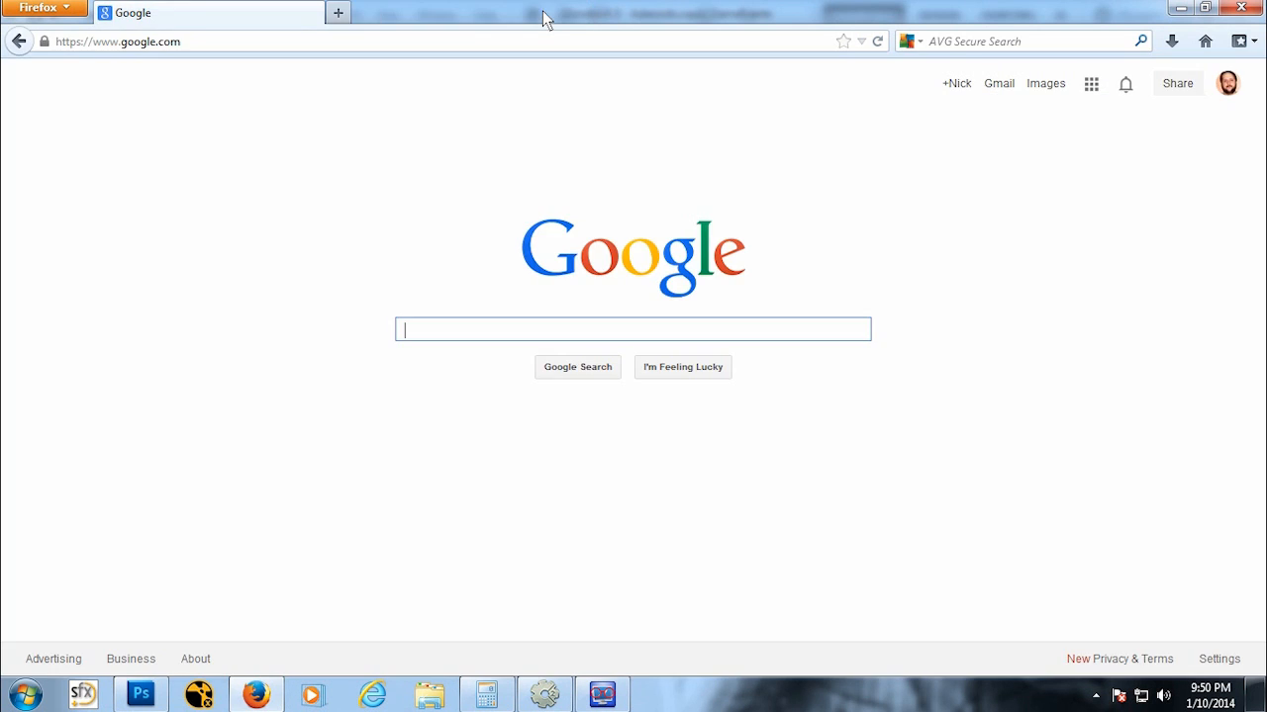
left_click(544, 695)
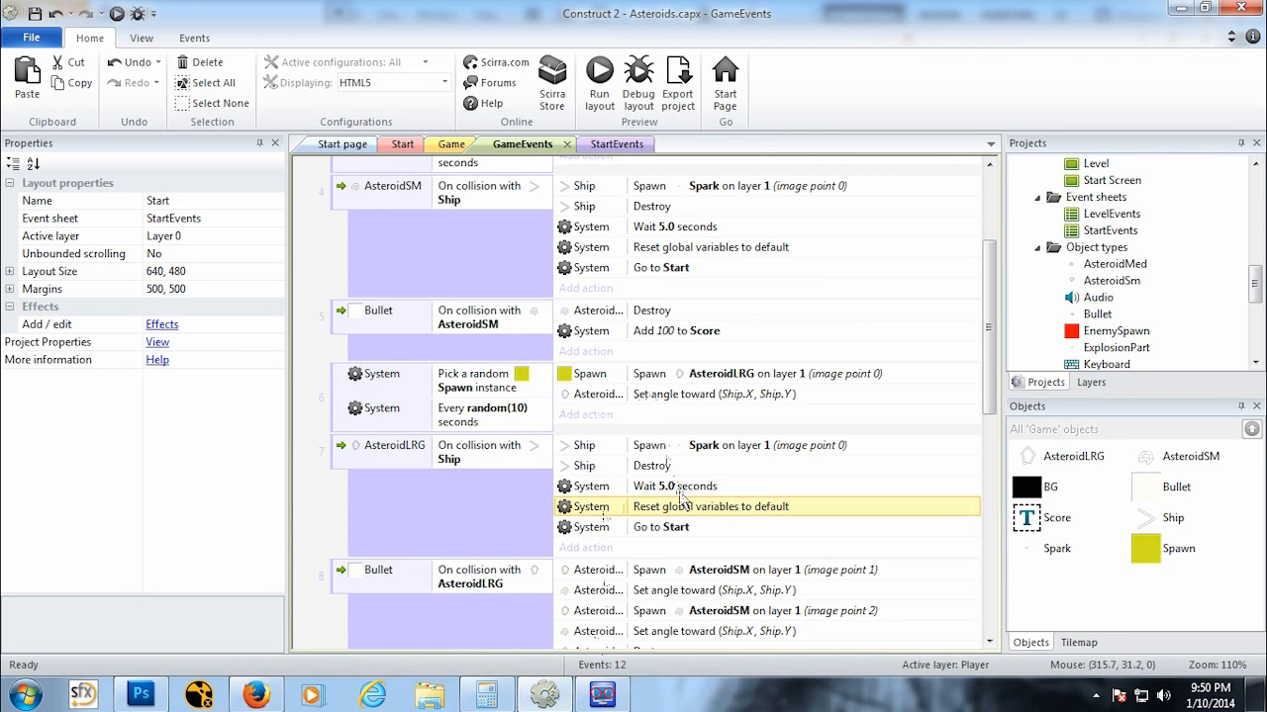
Step: Open the Start layout and zoom out to view the whole title screen
scroll(594, 347, "up", 3)
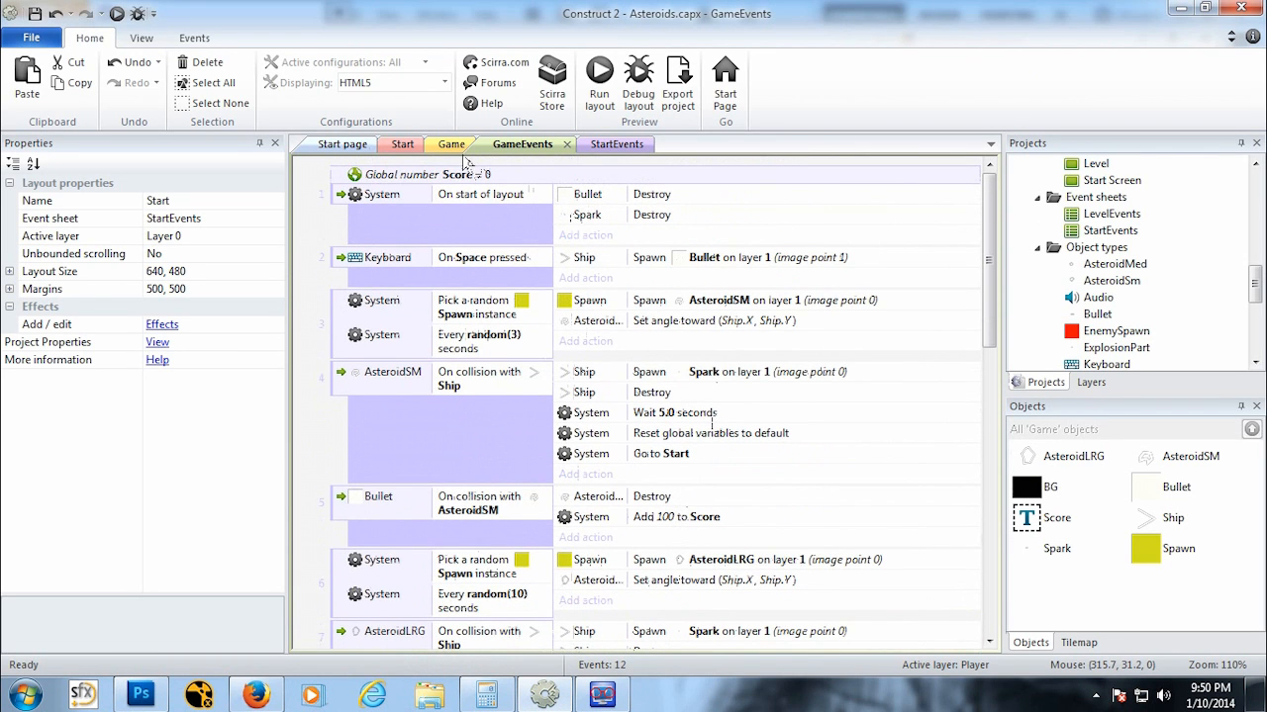
left_click(402, 144)
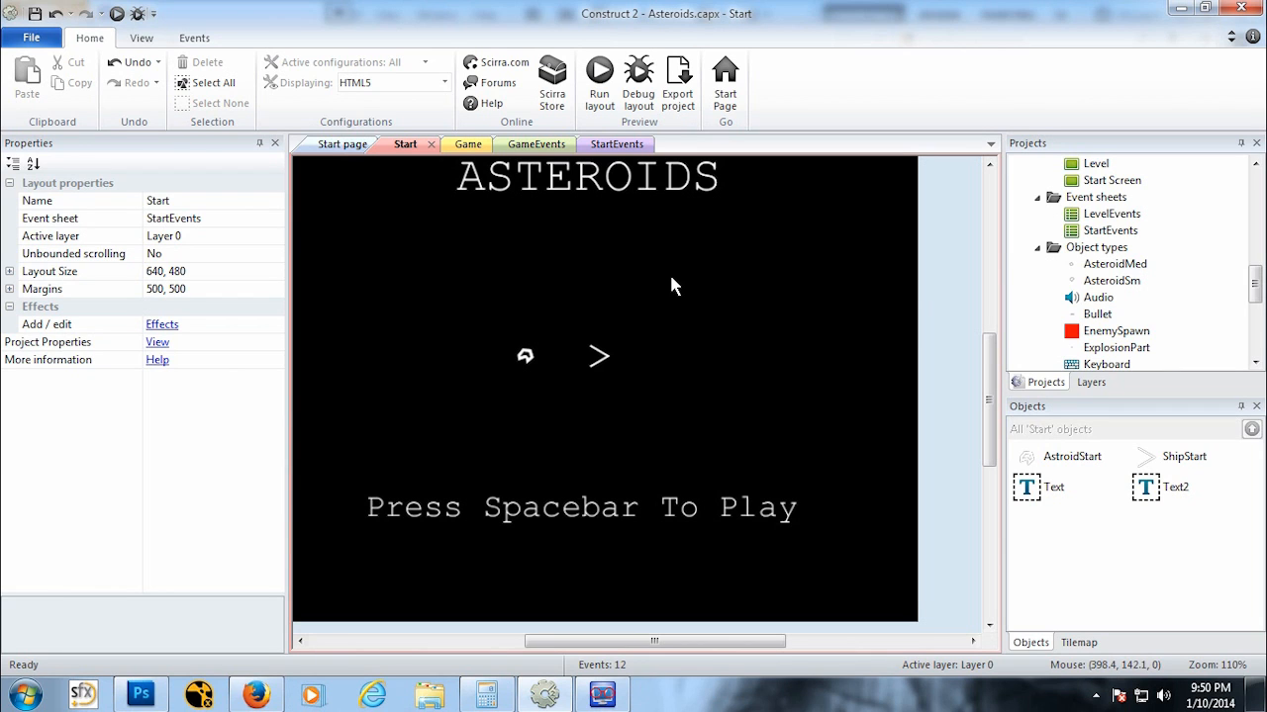
left_click_drag(568, 638, 544, 638)
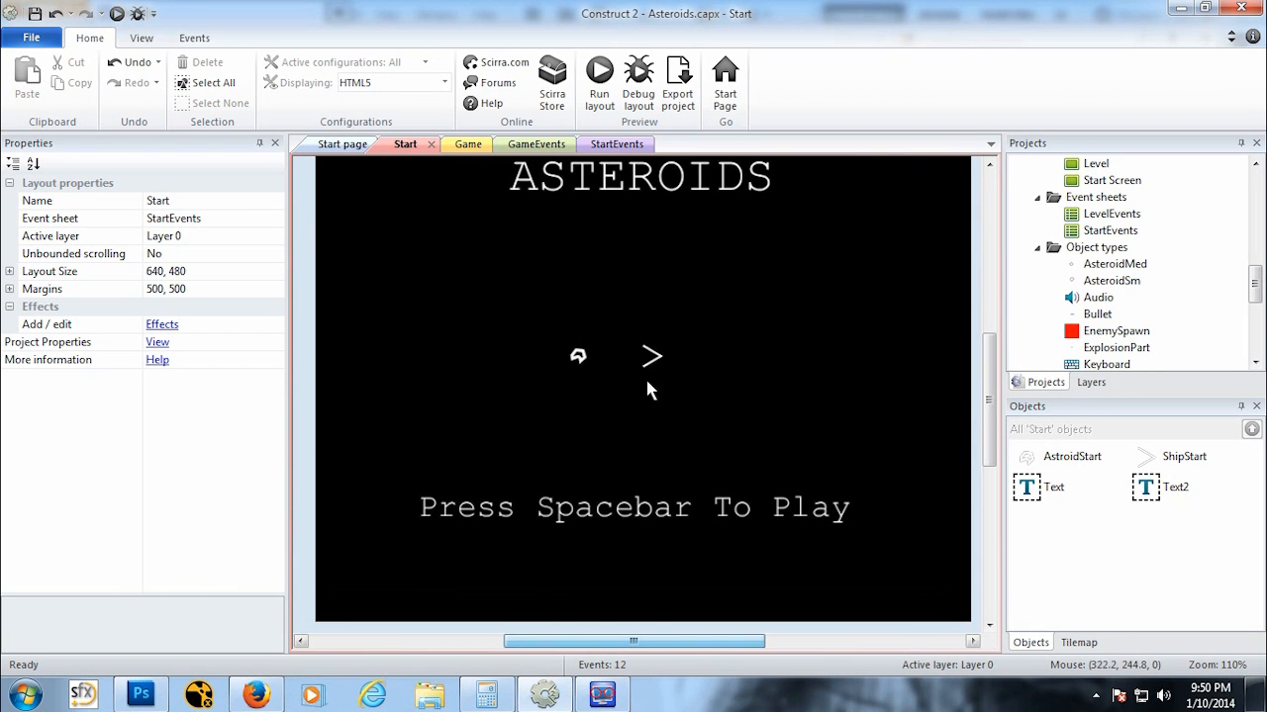
scroll(694, 277, "down", 4, "ctrl")
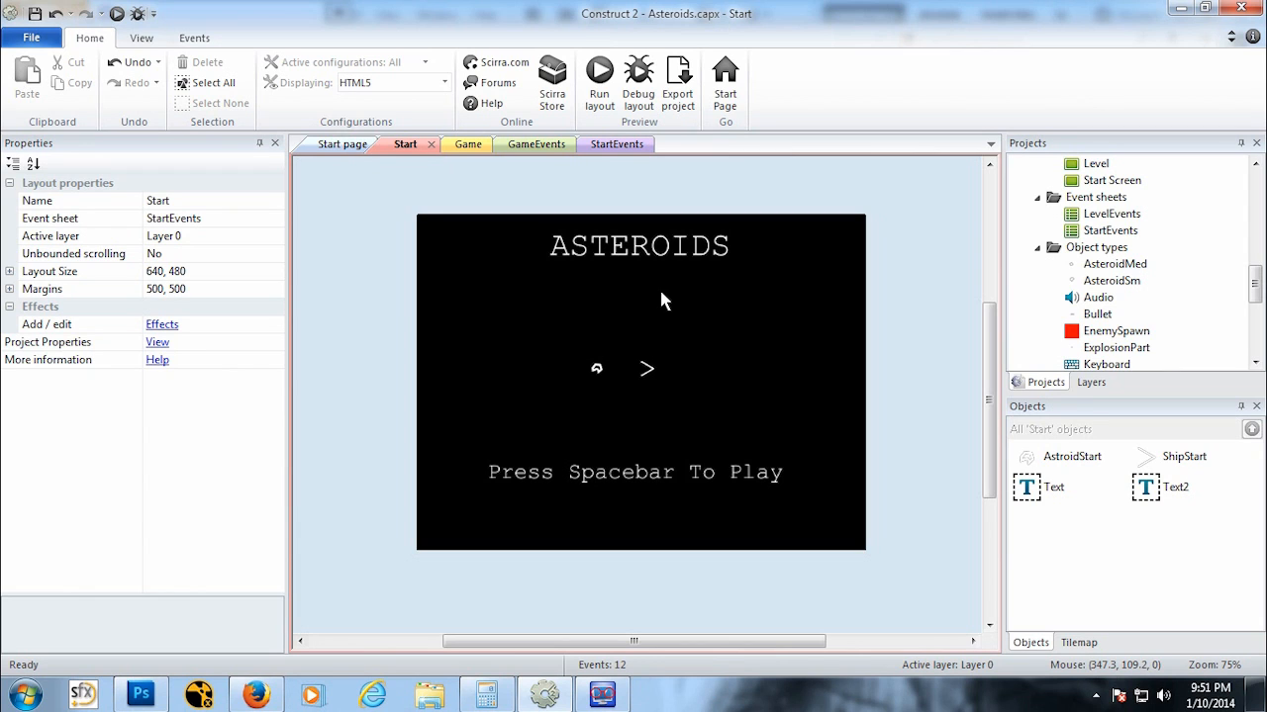
left_click(606, 693)
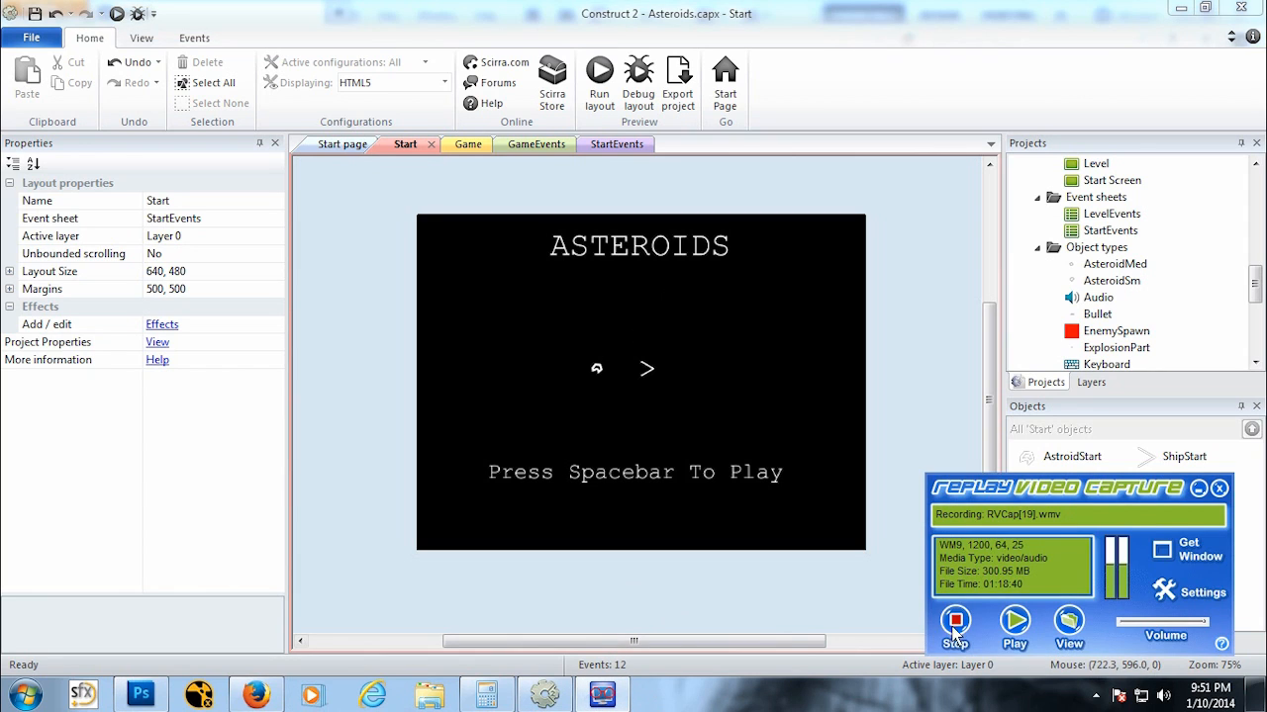